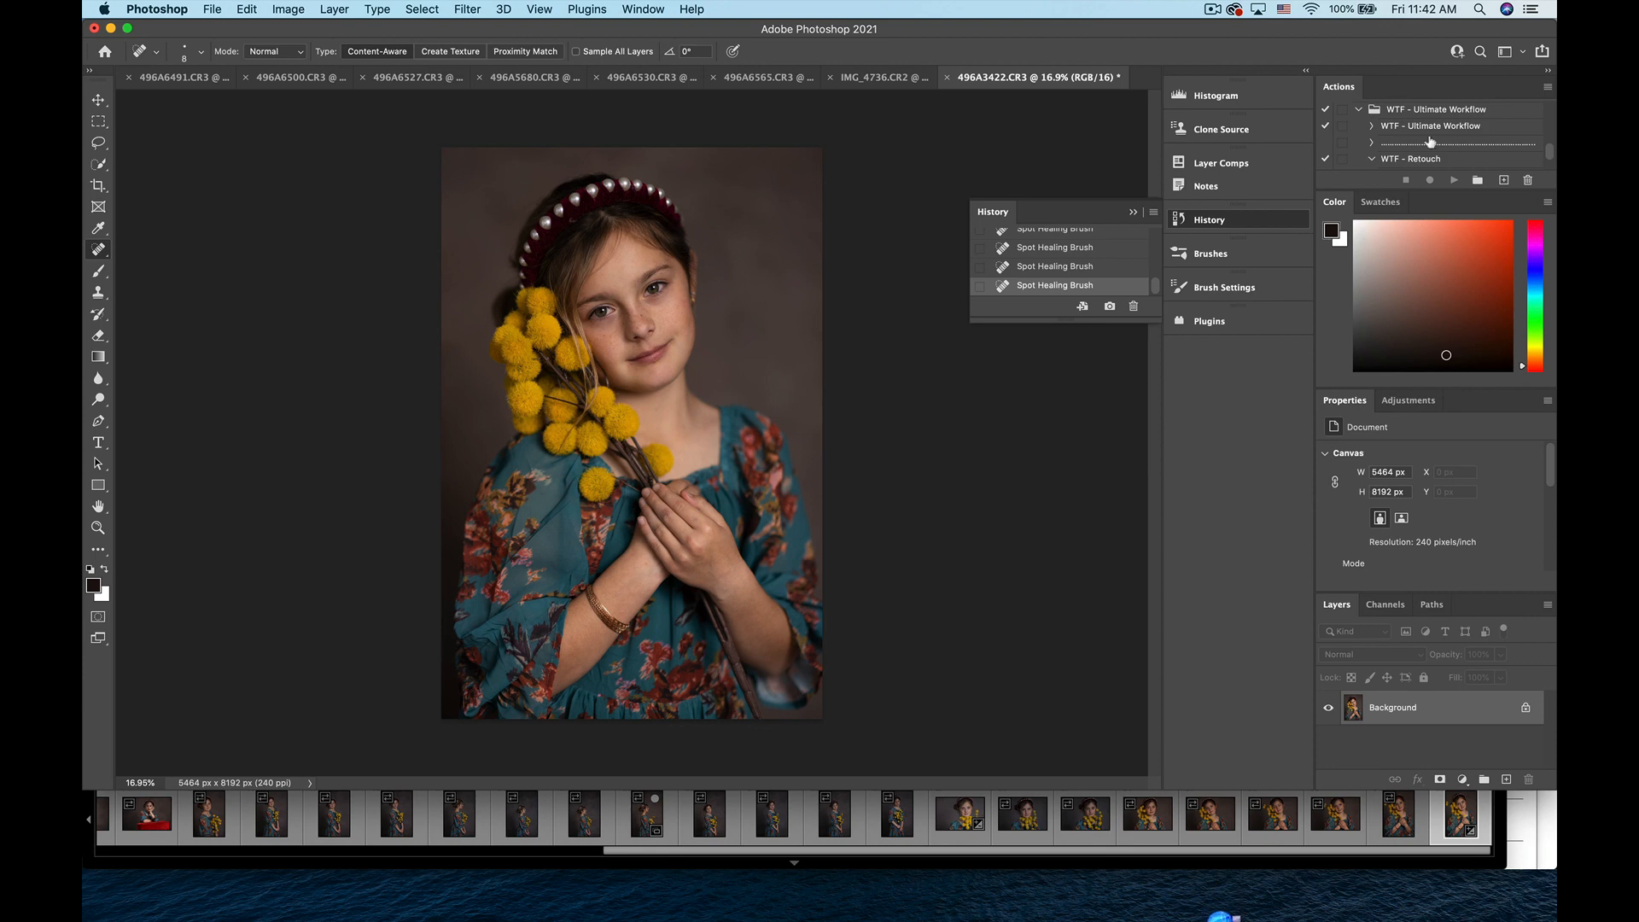
- Look through the WTF action set and run the WTF - Ultimate Workflow action on the portrait
scroll(1430, 141, down, 2)
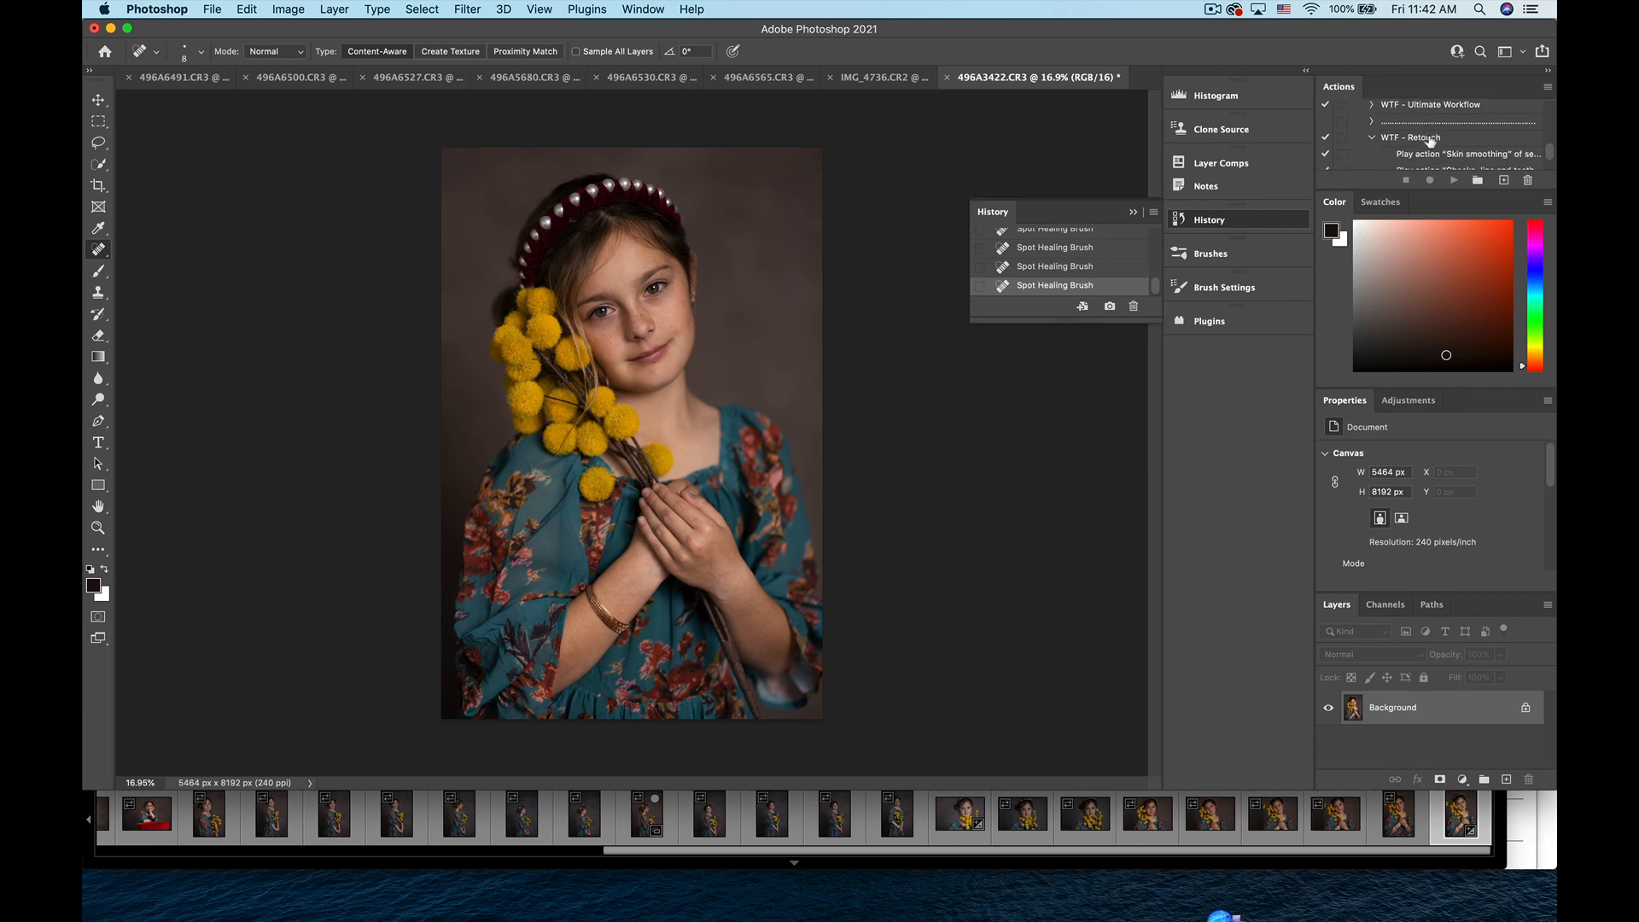
scroll(1430, 141, down, 5)
scroll(1430, 141, down, 6)
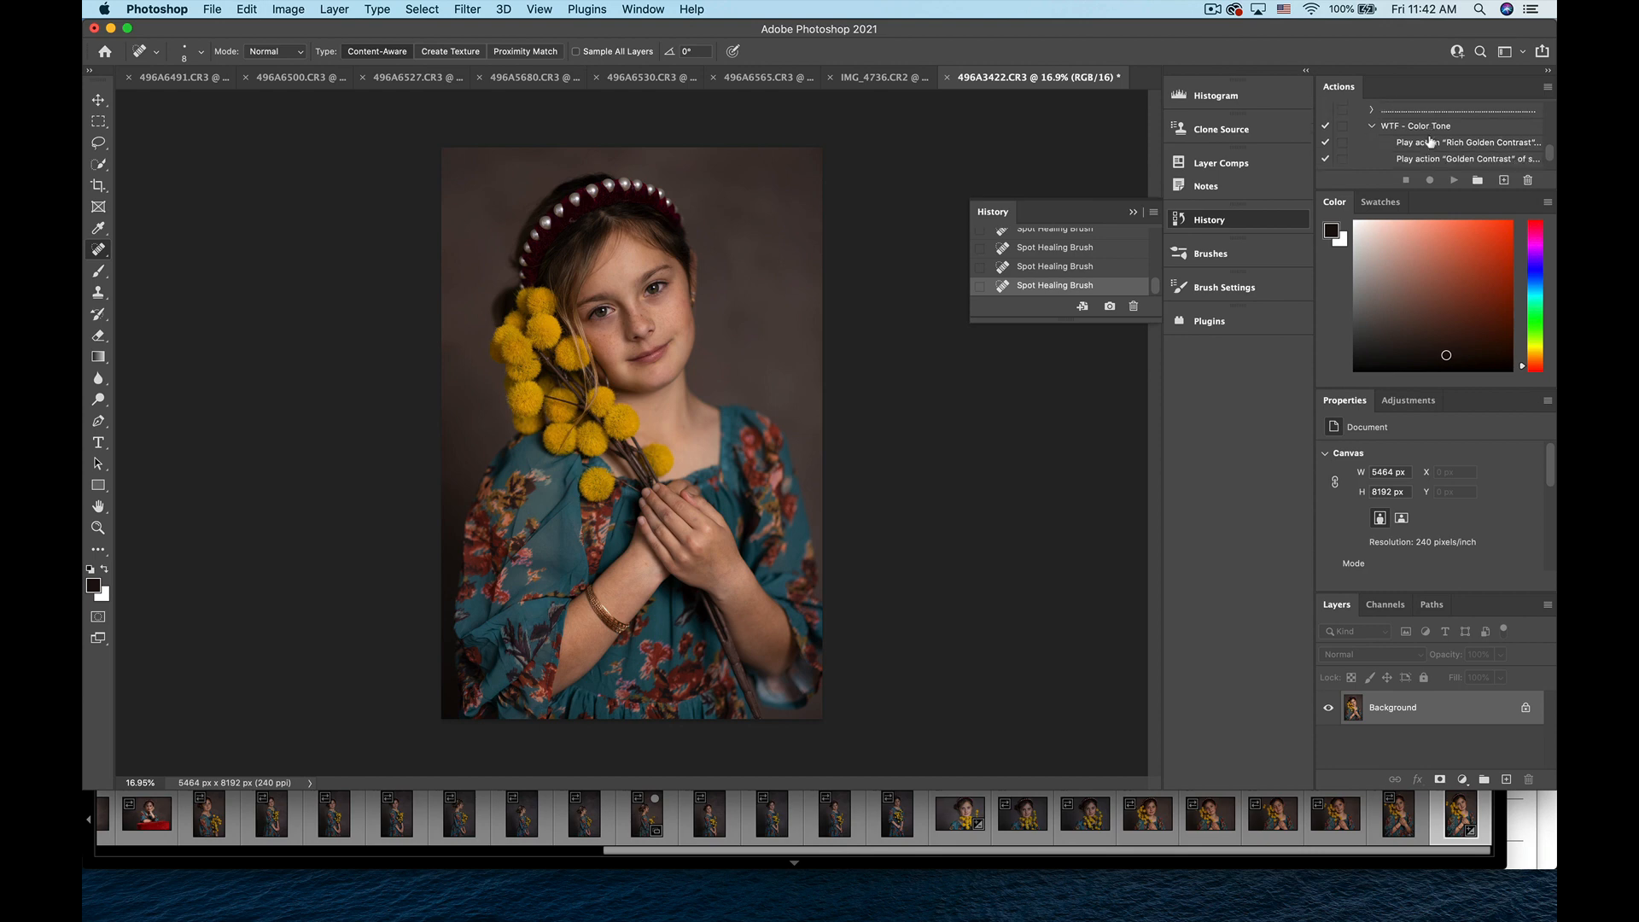
scroll(1430, 141, down, 6)
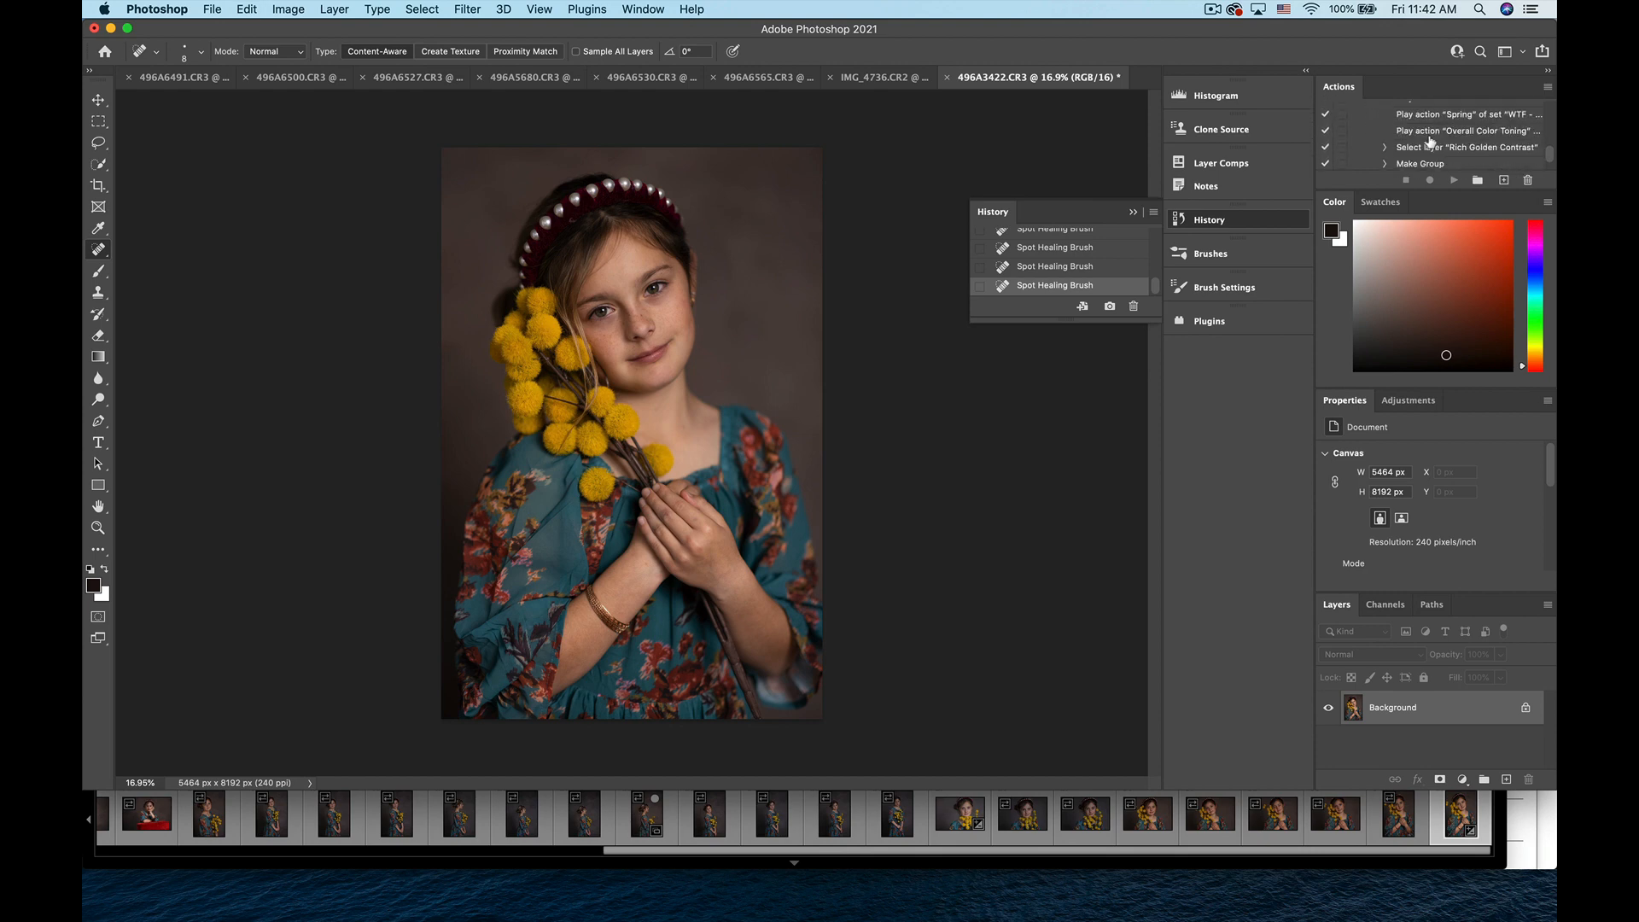
scroll(1430, 141, down, 6)
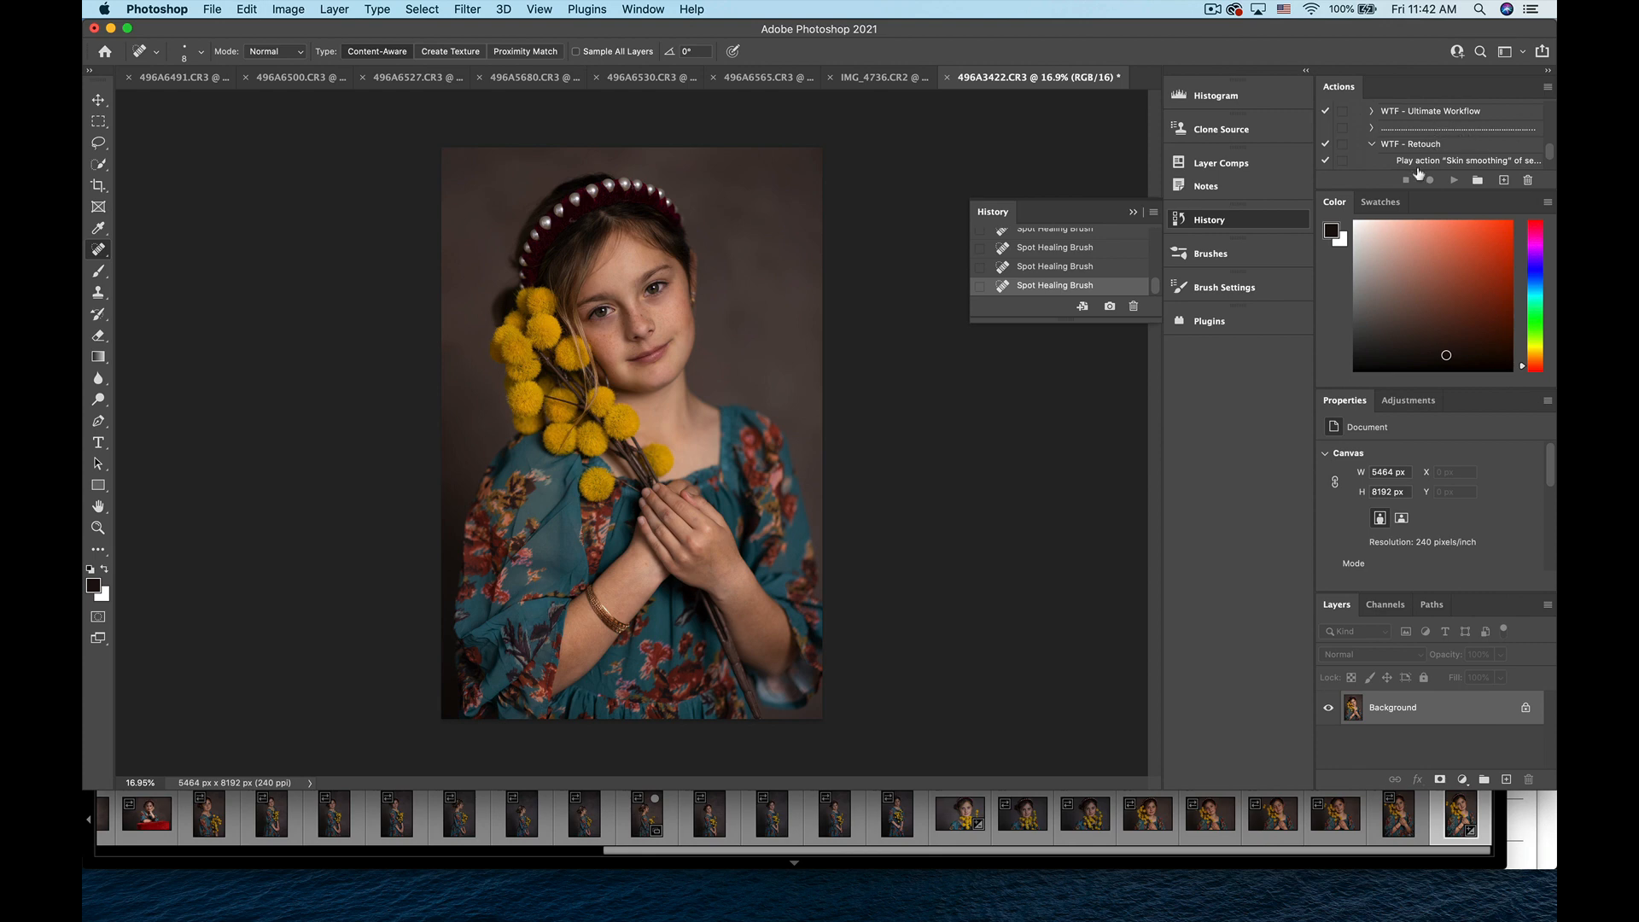
click(1429, 117)
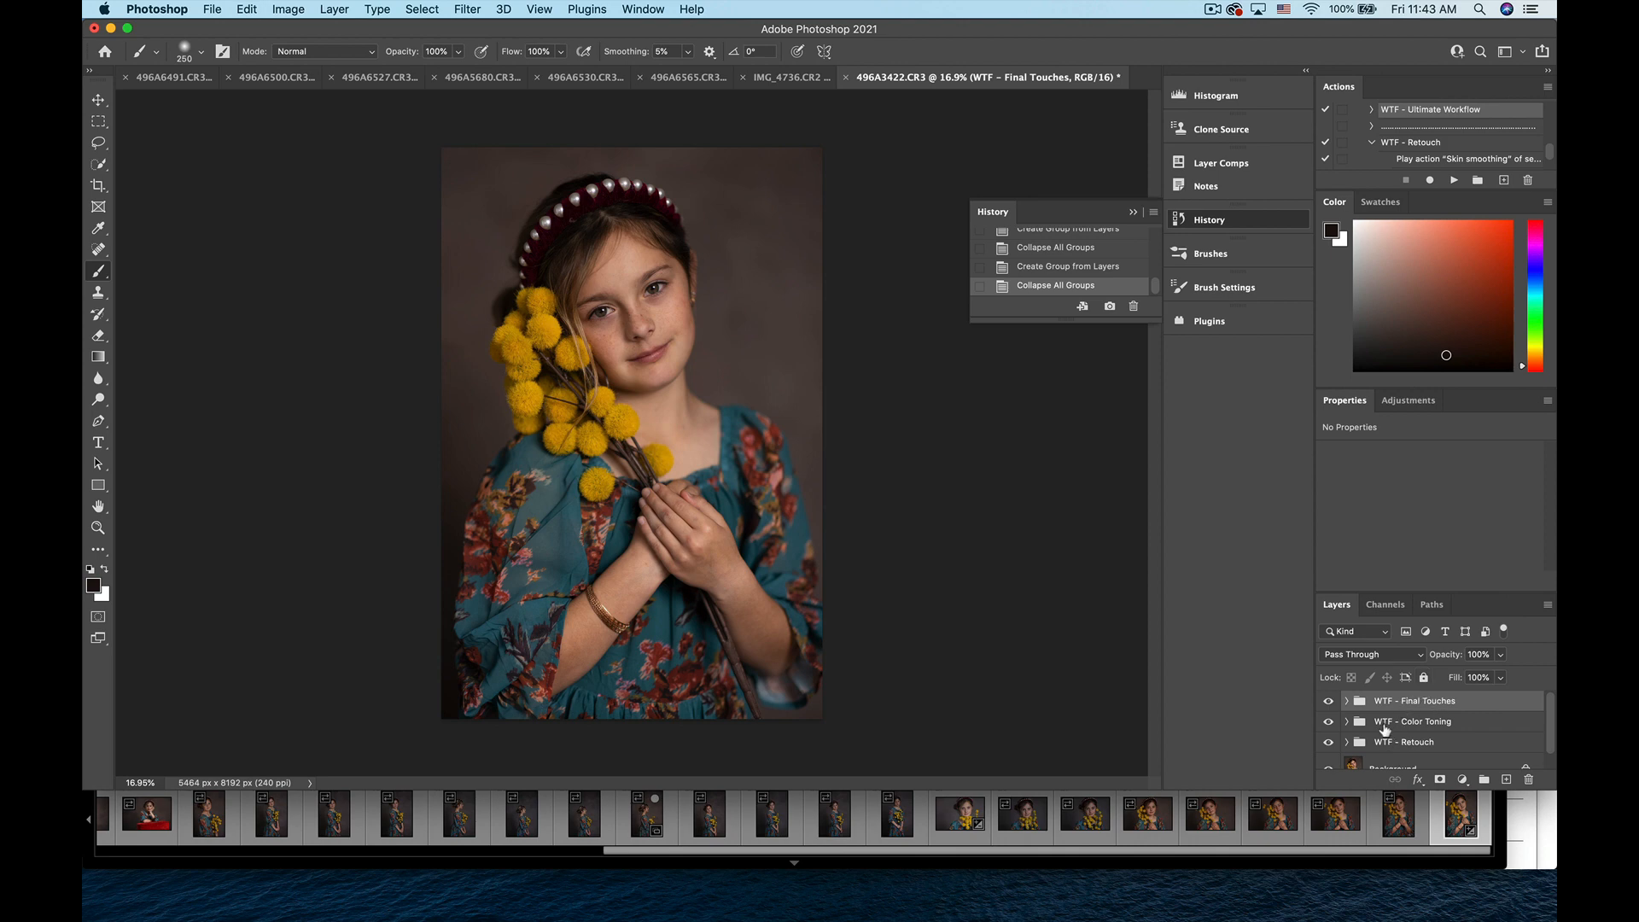
- Expand the WTF - Retouch group and select the layer mask of the Skin smoothing layer
scroll(1433, 745, down, 2)
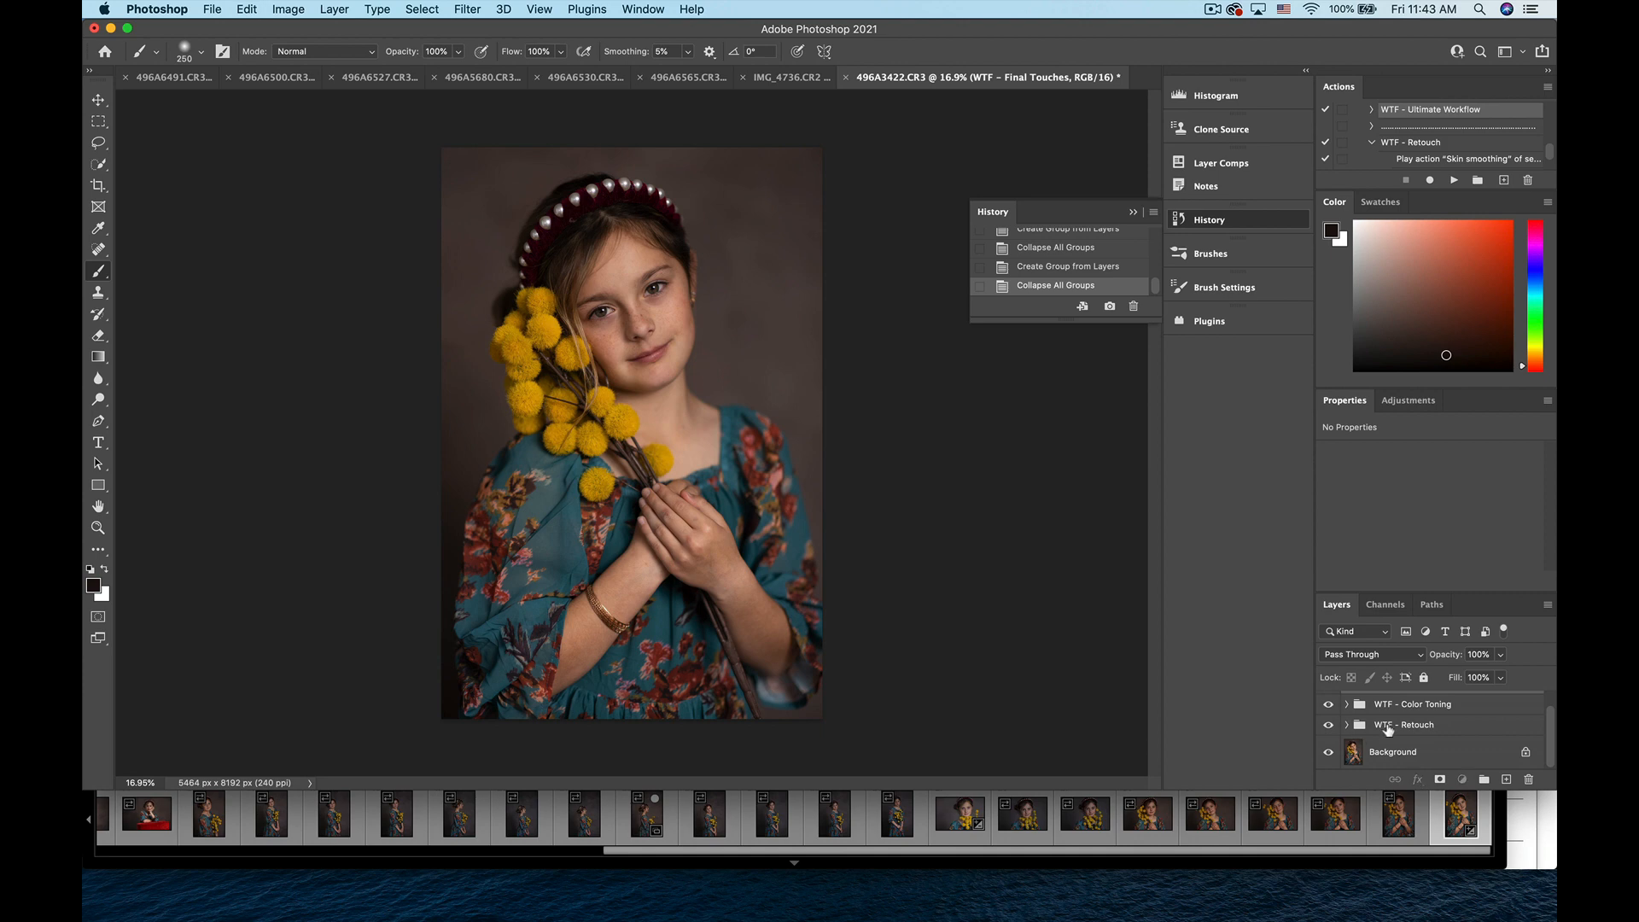
click(1352, 728)
click(1347, 728)
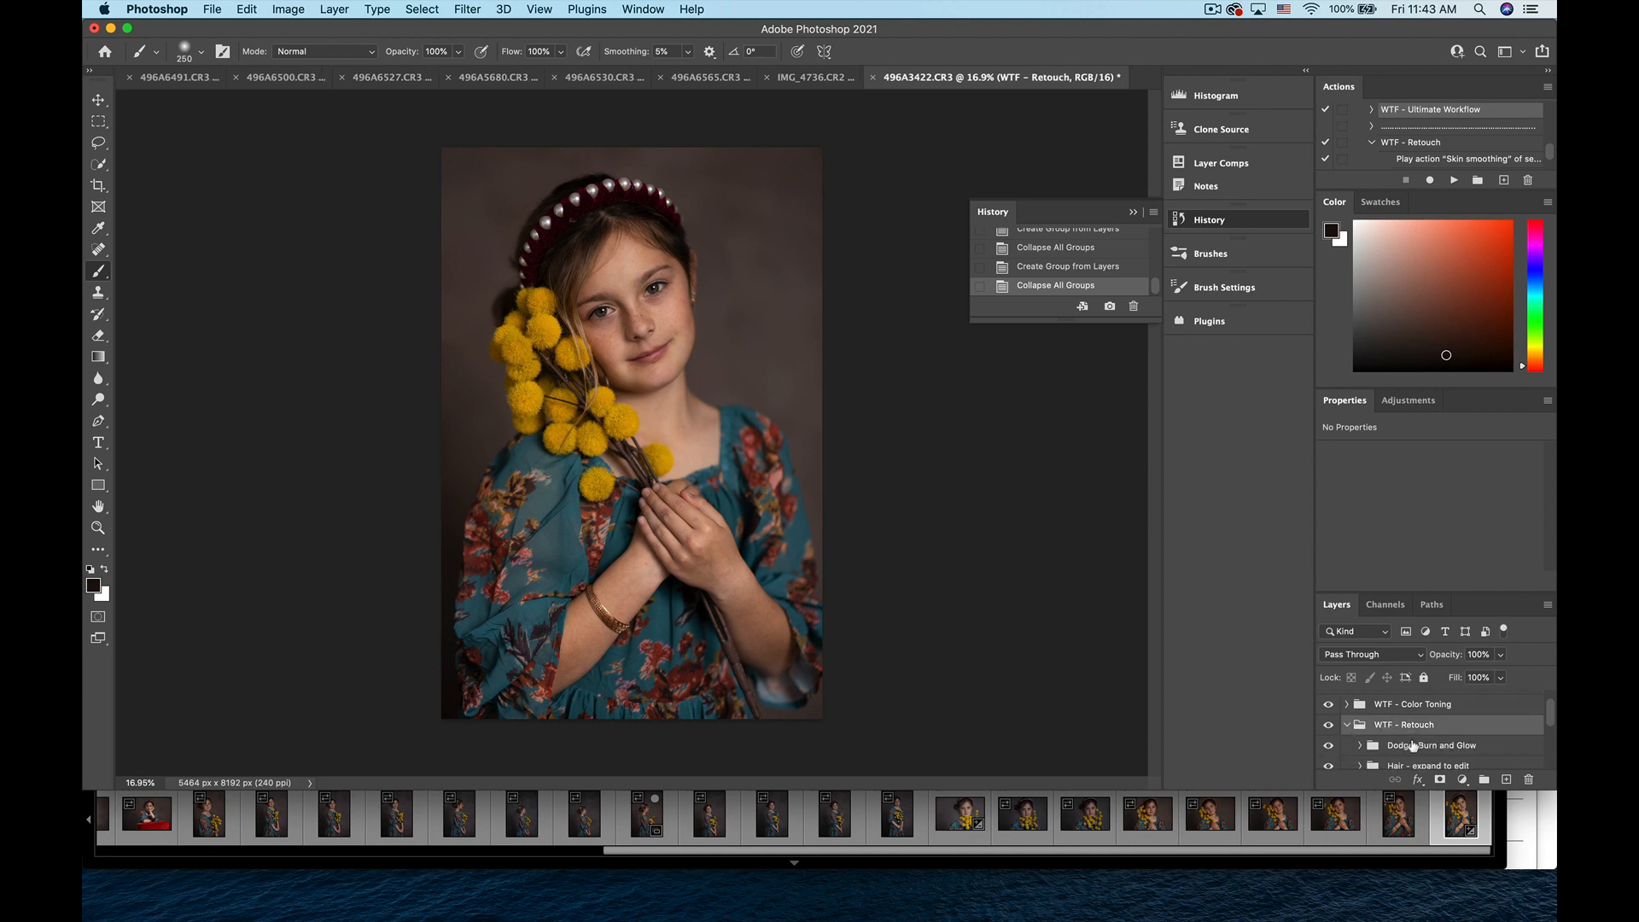
scroll(1413, 745, down, 5)
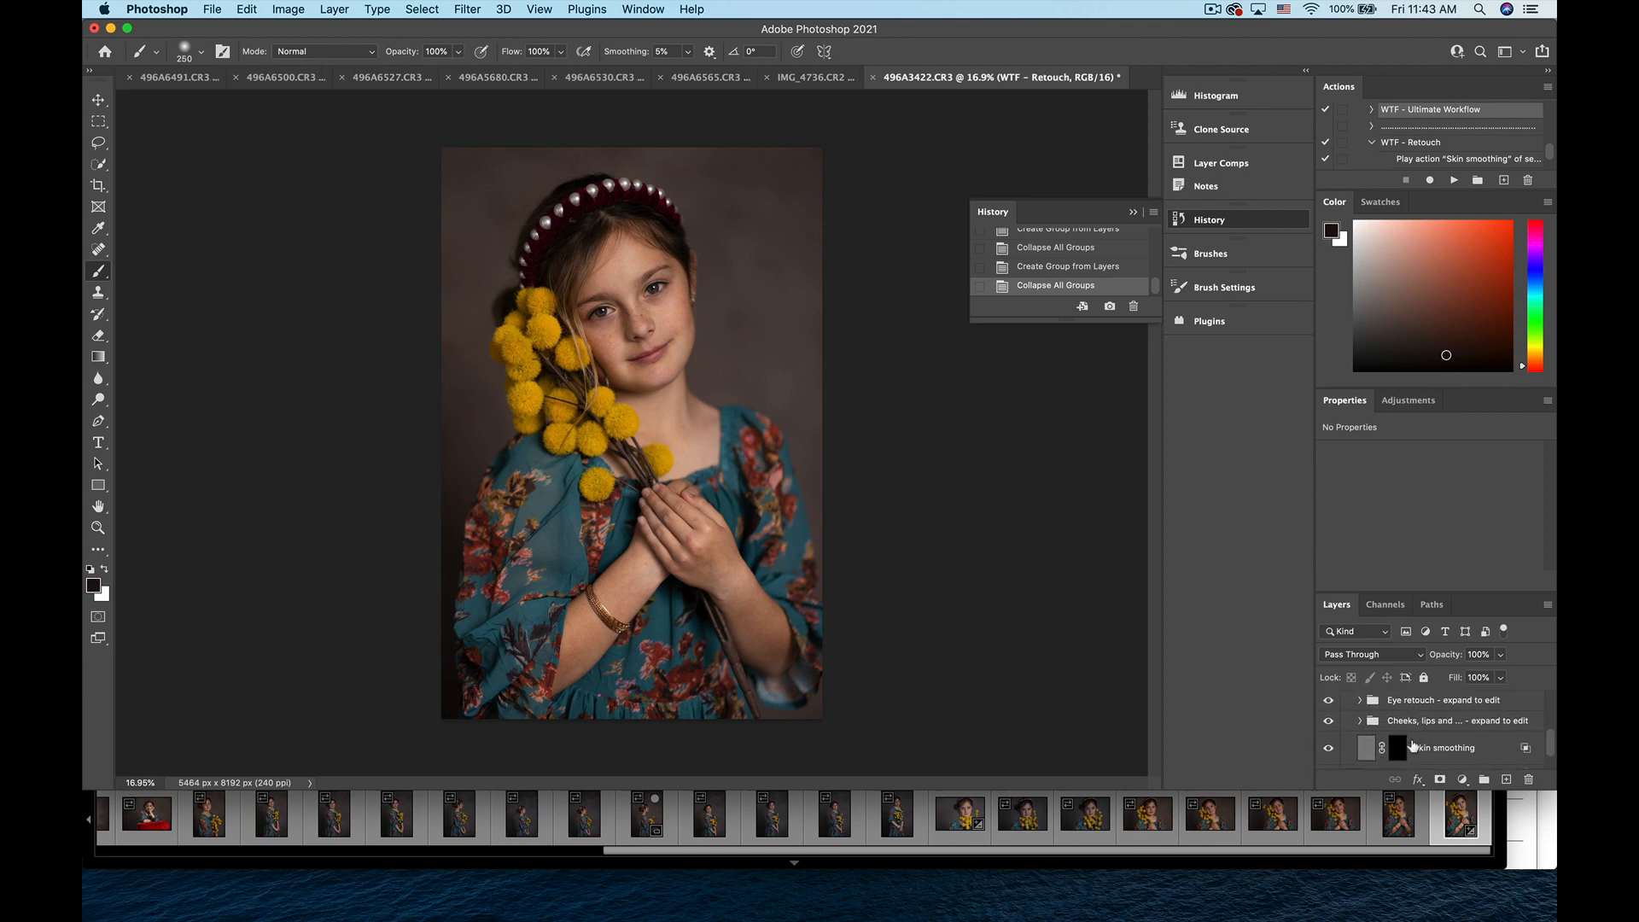
scroll(1413, 745, up, 1)
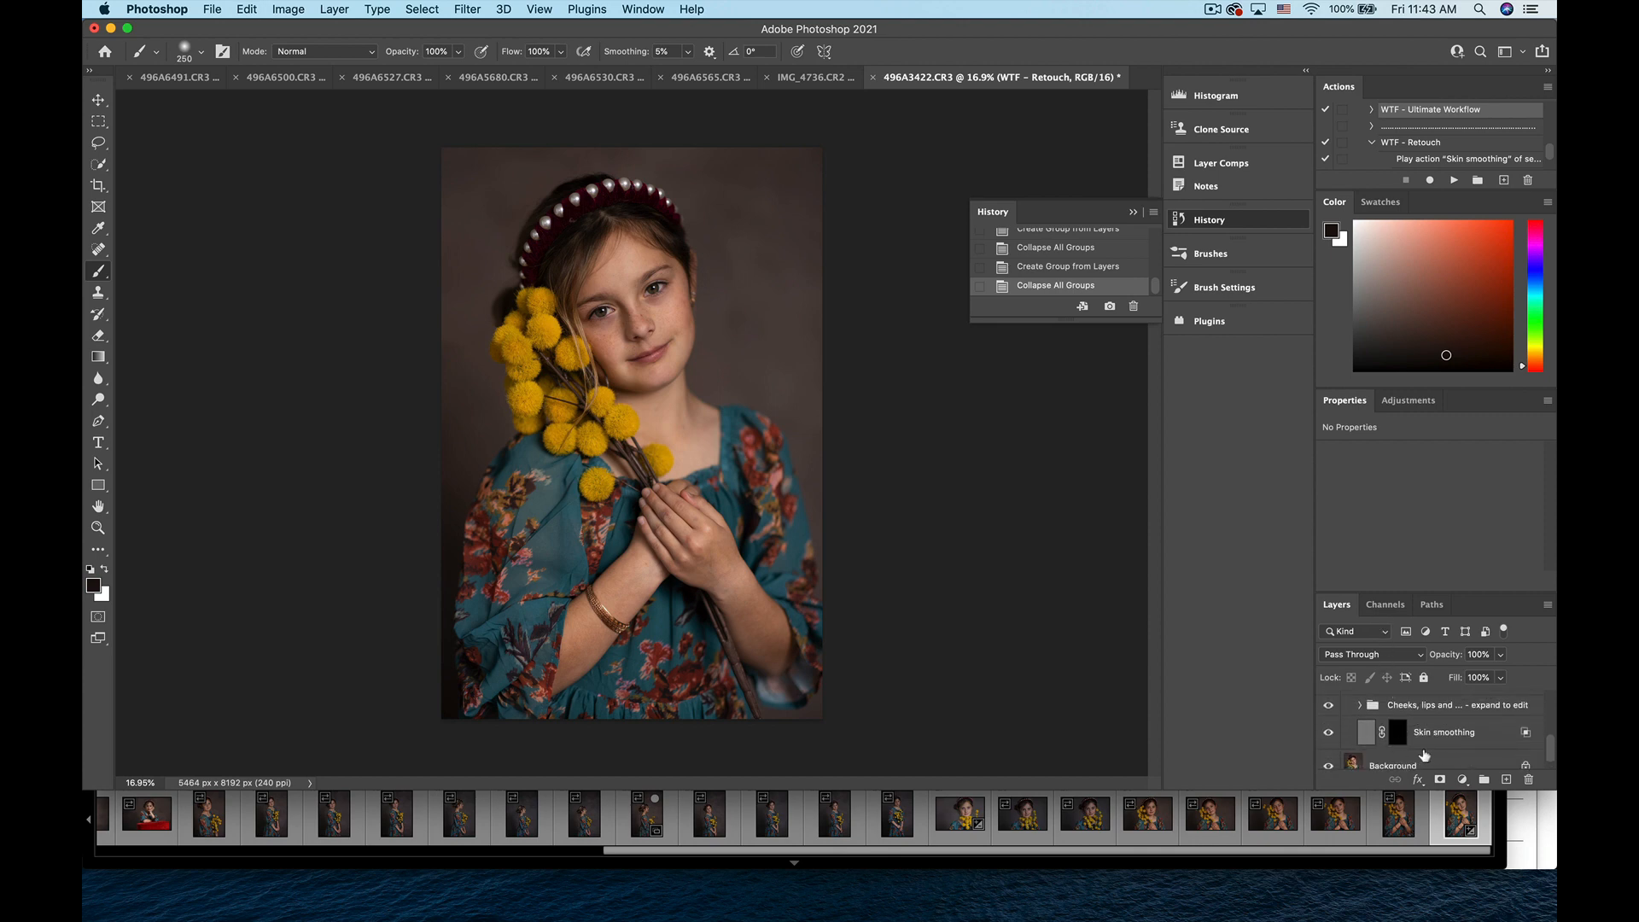
click(1400, 736)
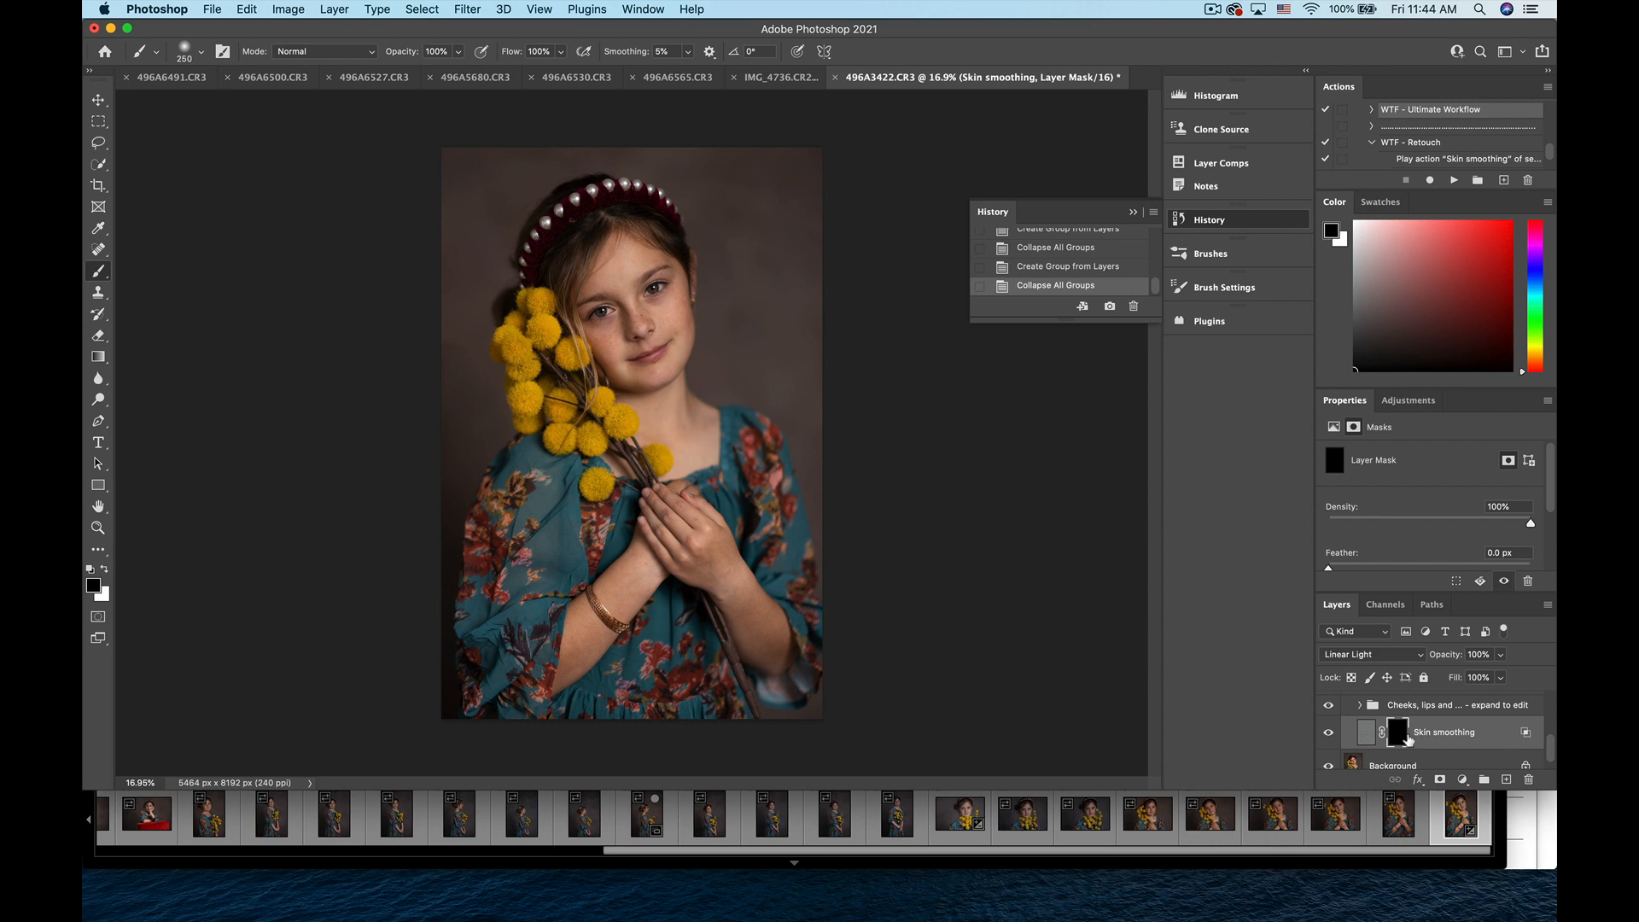
- Set white as the foreground colour and paint skin smoothing onto the mask over the girl's forehead and cheeks
key(super+plus)
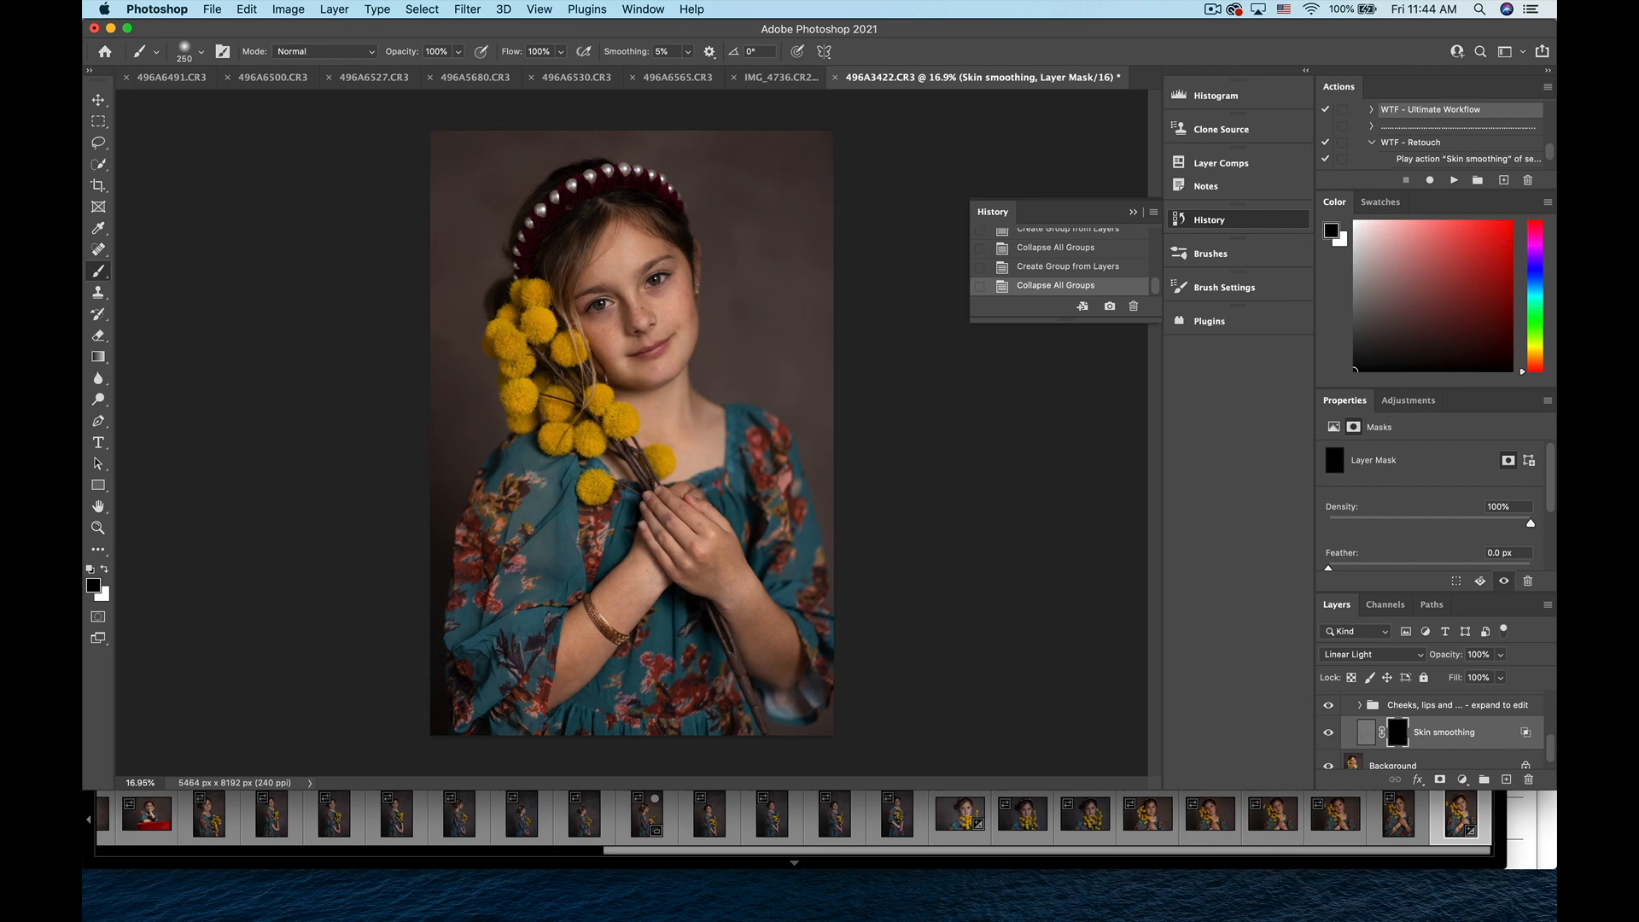
key(super+plus)
key(super+0)
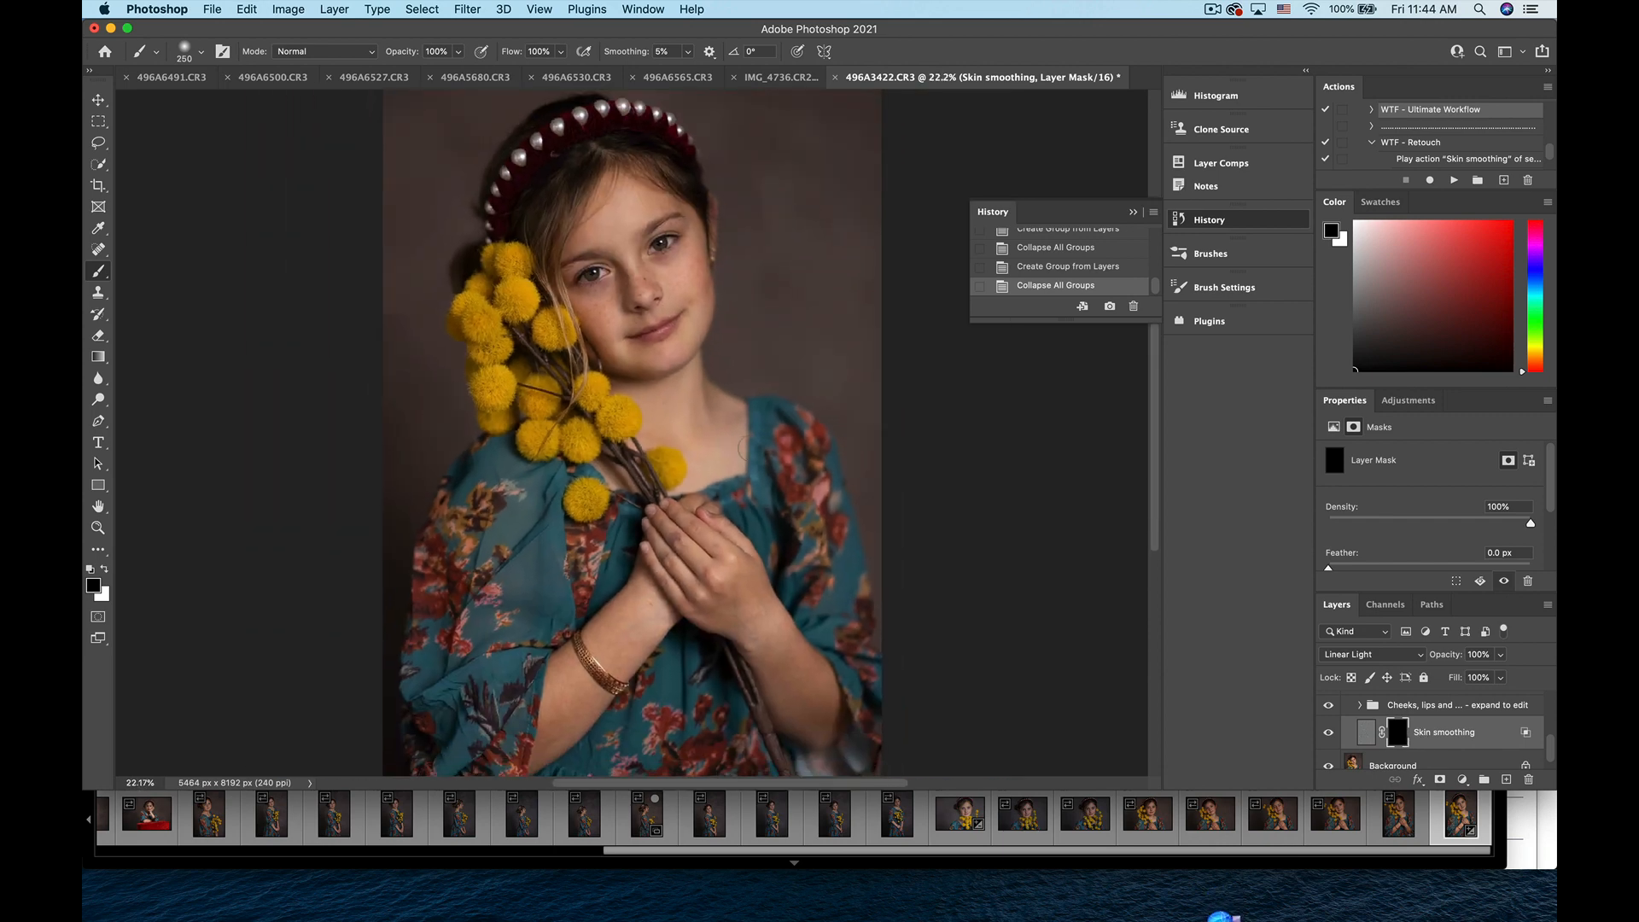
click(104, 569)
scroll(632, 283, up, 5)
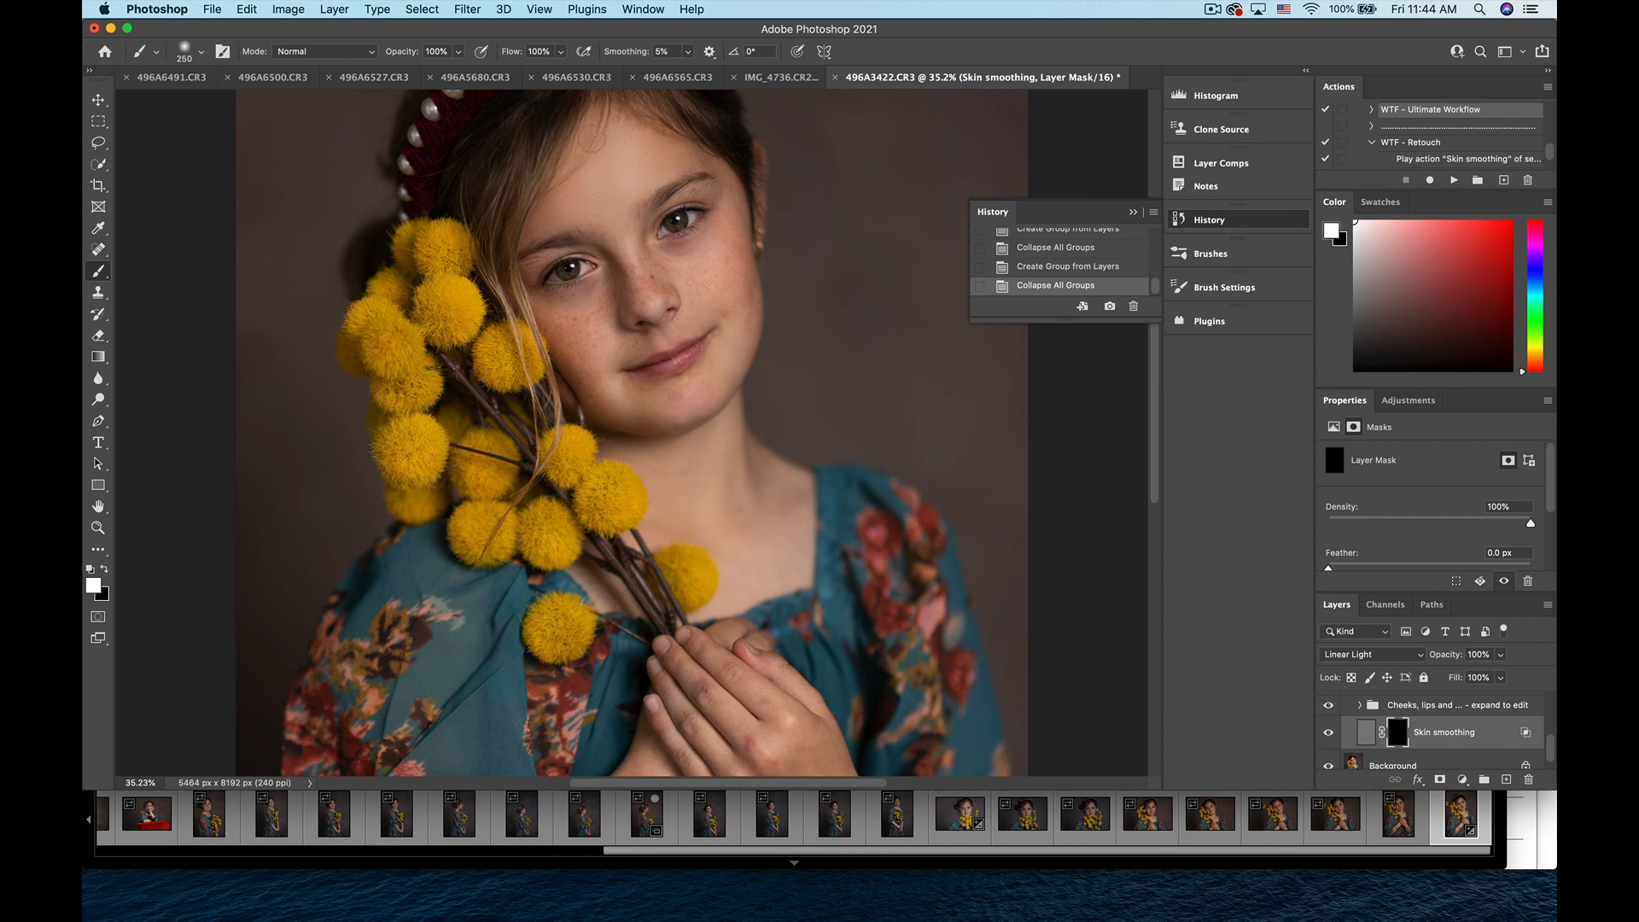
drag(622, 156, 683, 171)
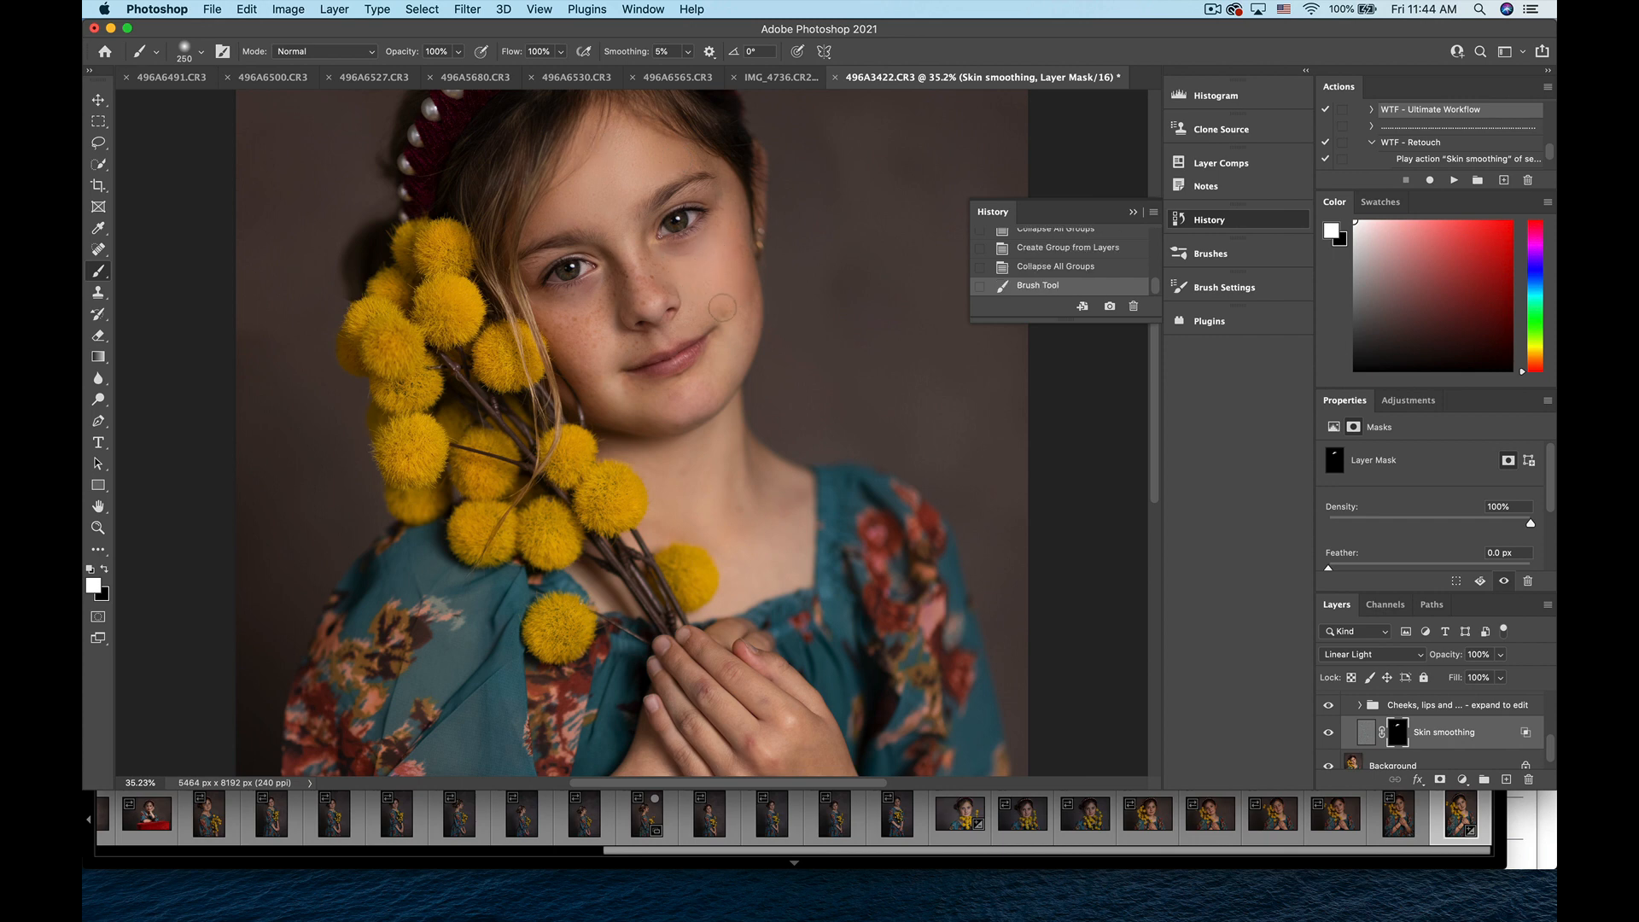
click(732, 345)
click(734, 311)
click(690, 325)
- Paint the Skin smoothing mask over the neck, chest, hands and forearms, and check its coverage with the mask overlay
scroll(640, 307, down, 3)
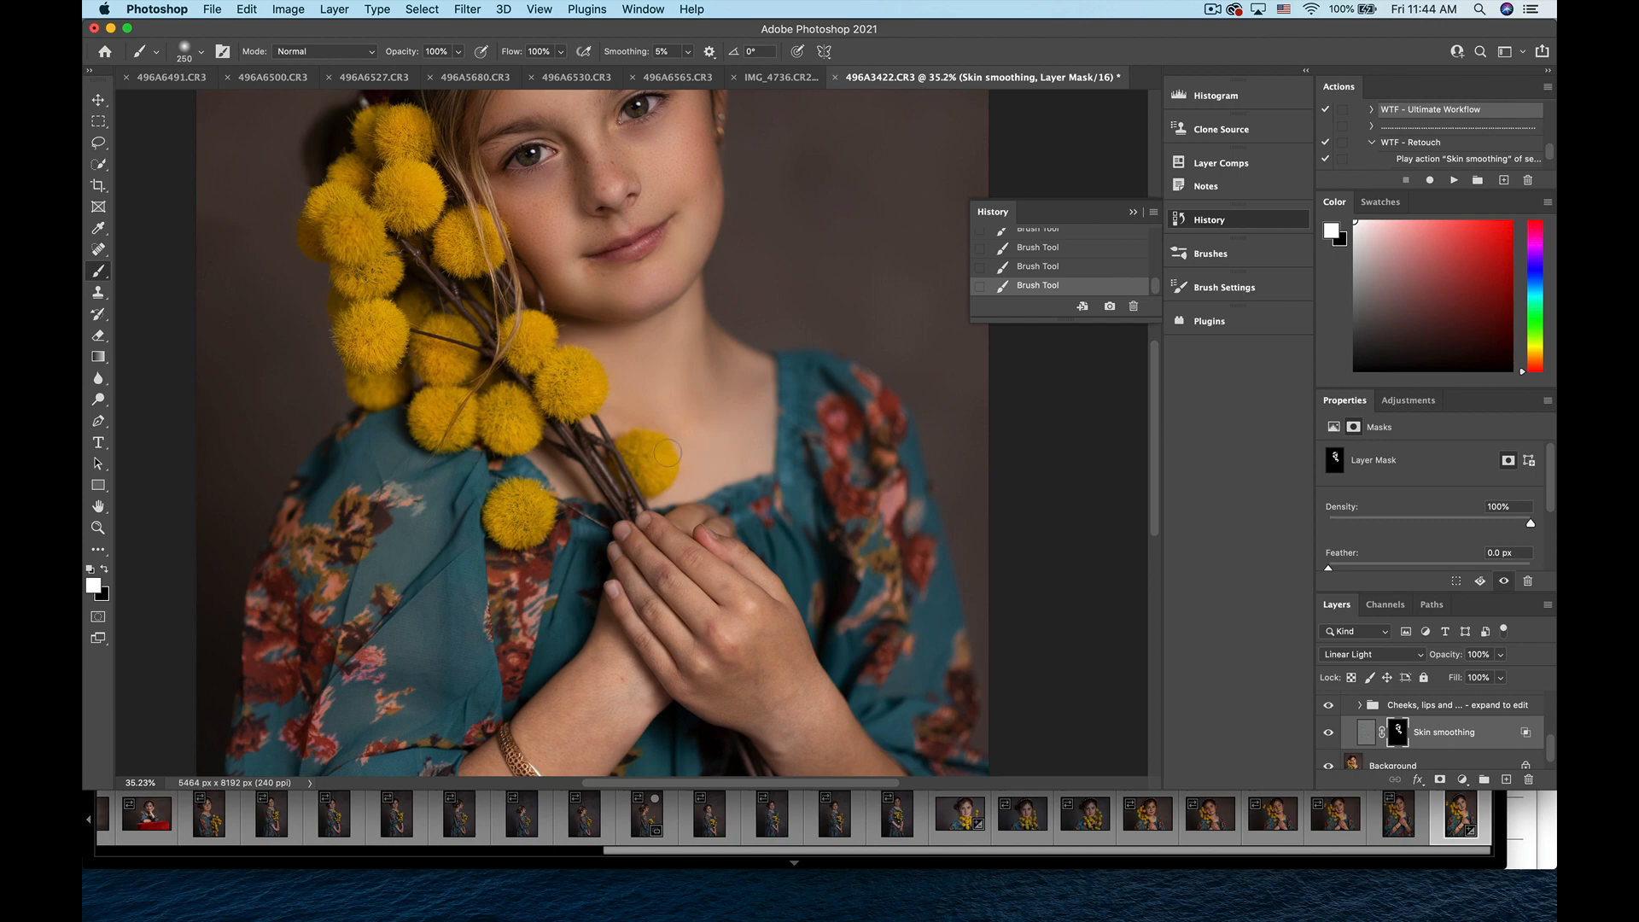
scroll(667, 453, down, 3)
scroll(664, 442, up, 2)
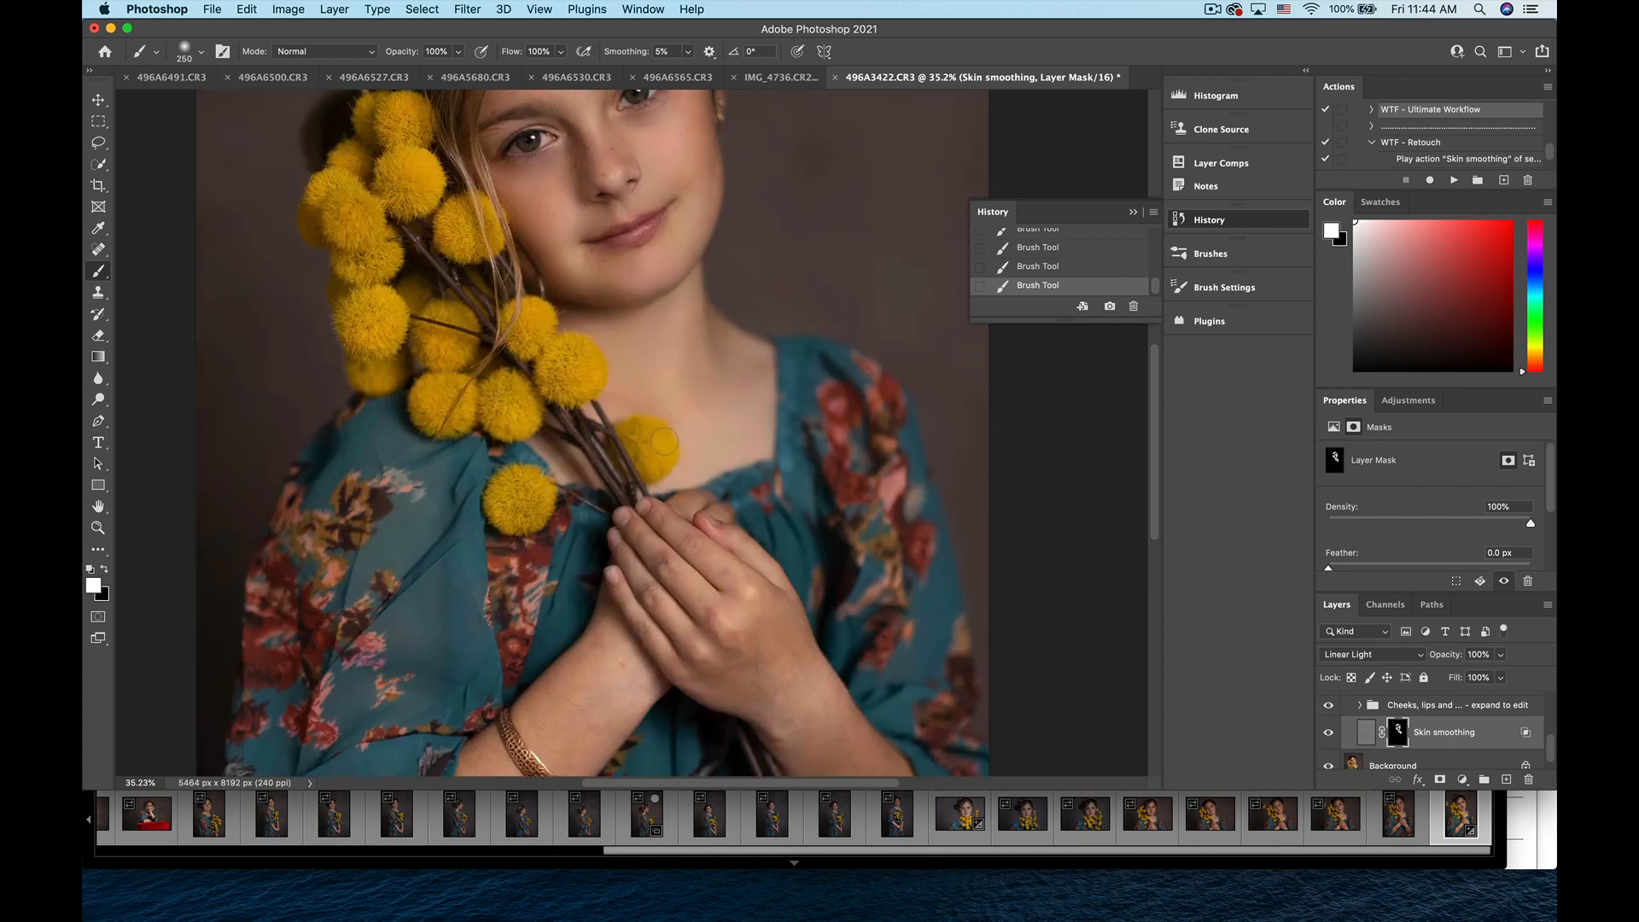
scroll(664, 442, up, 3)
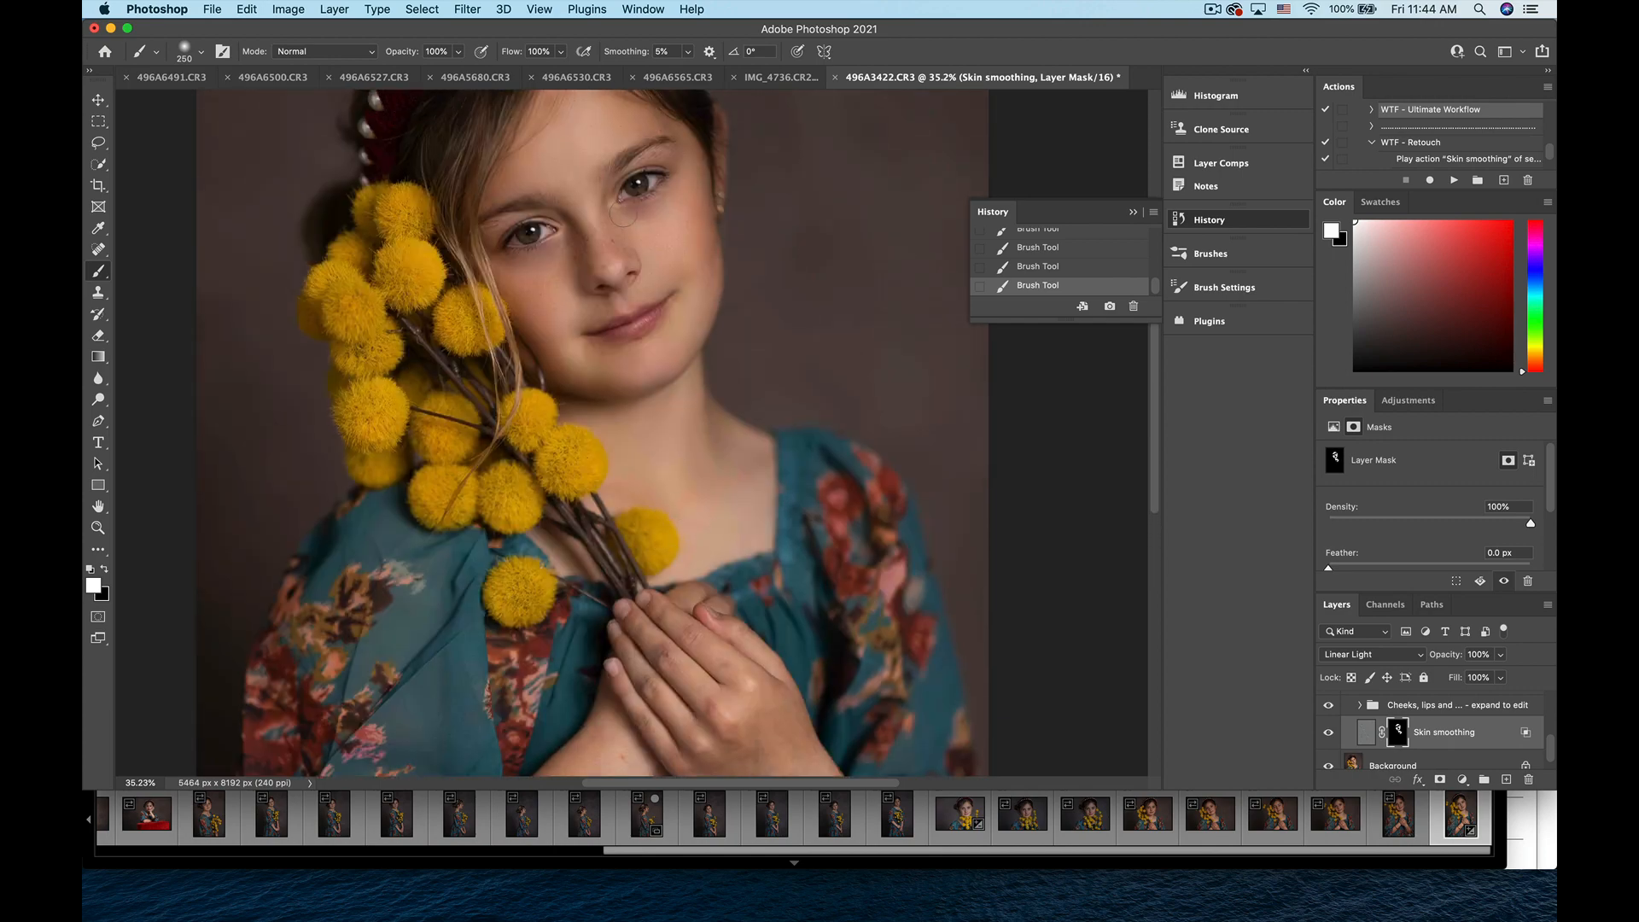
scroll(717, 713, down, 3)
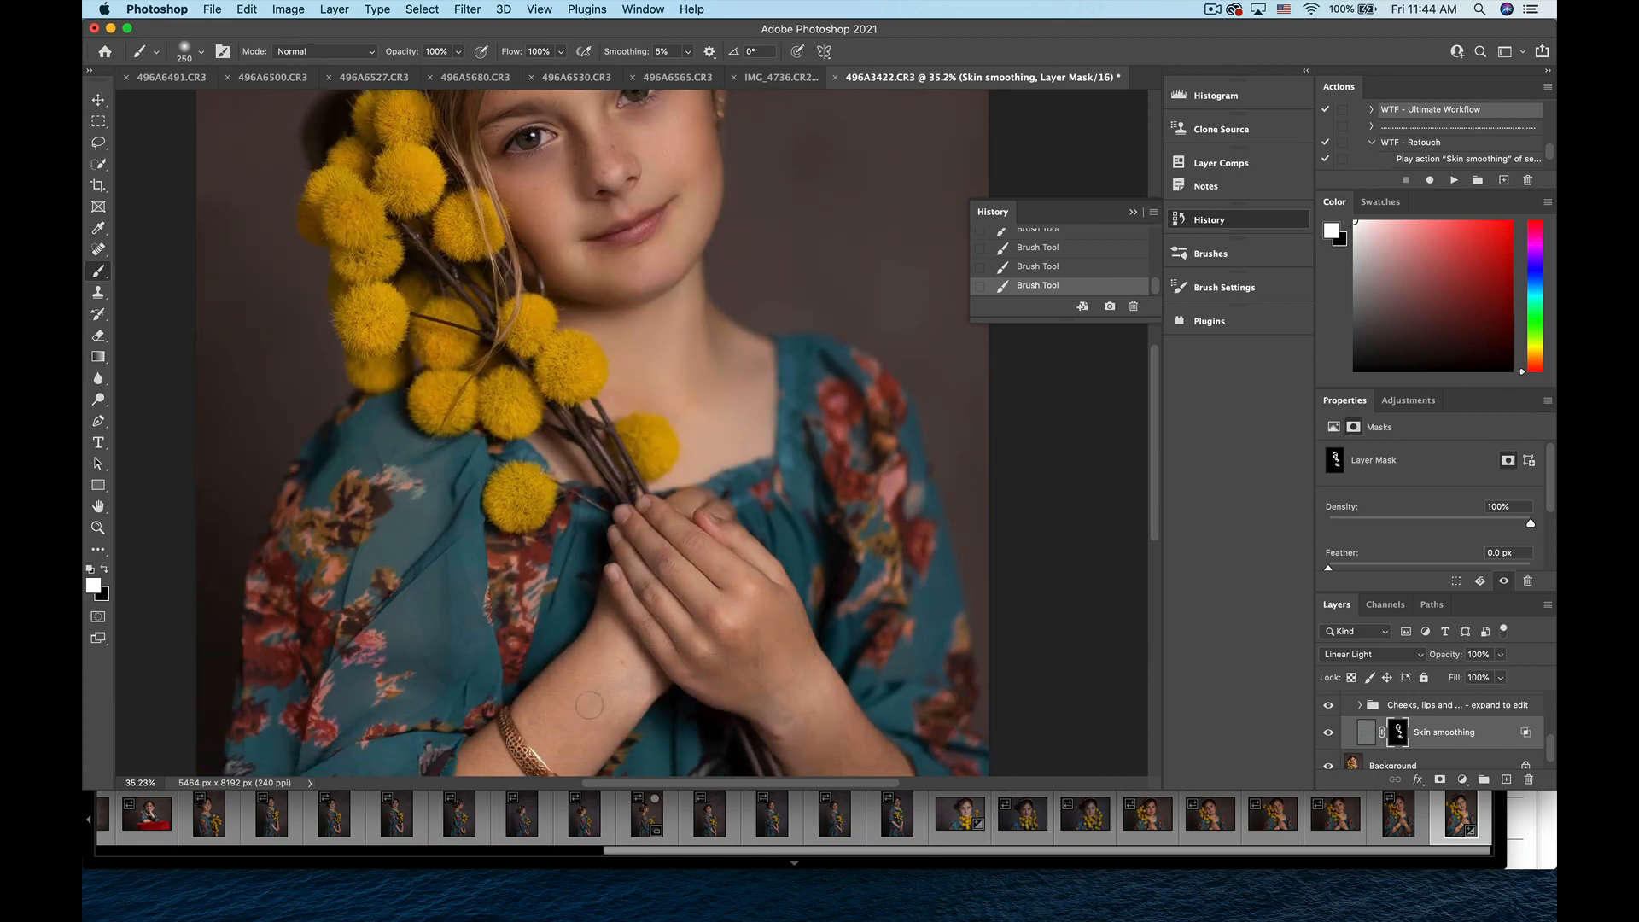
scroll(582, 751, down, 6)
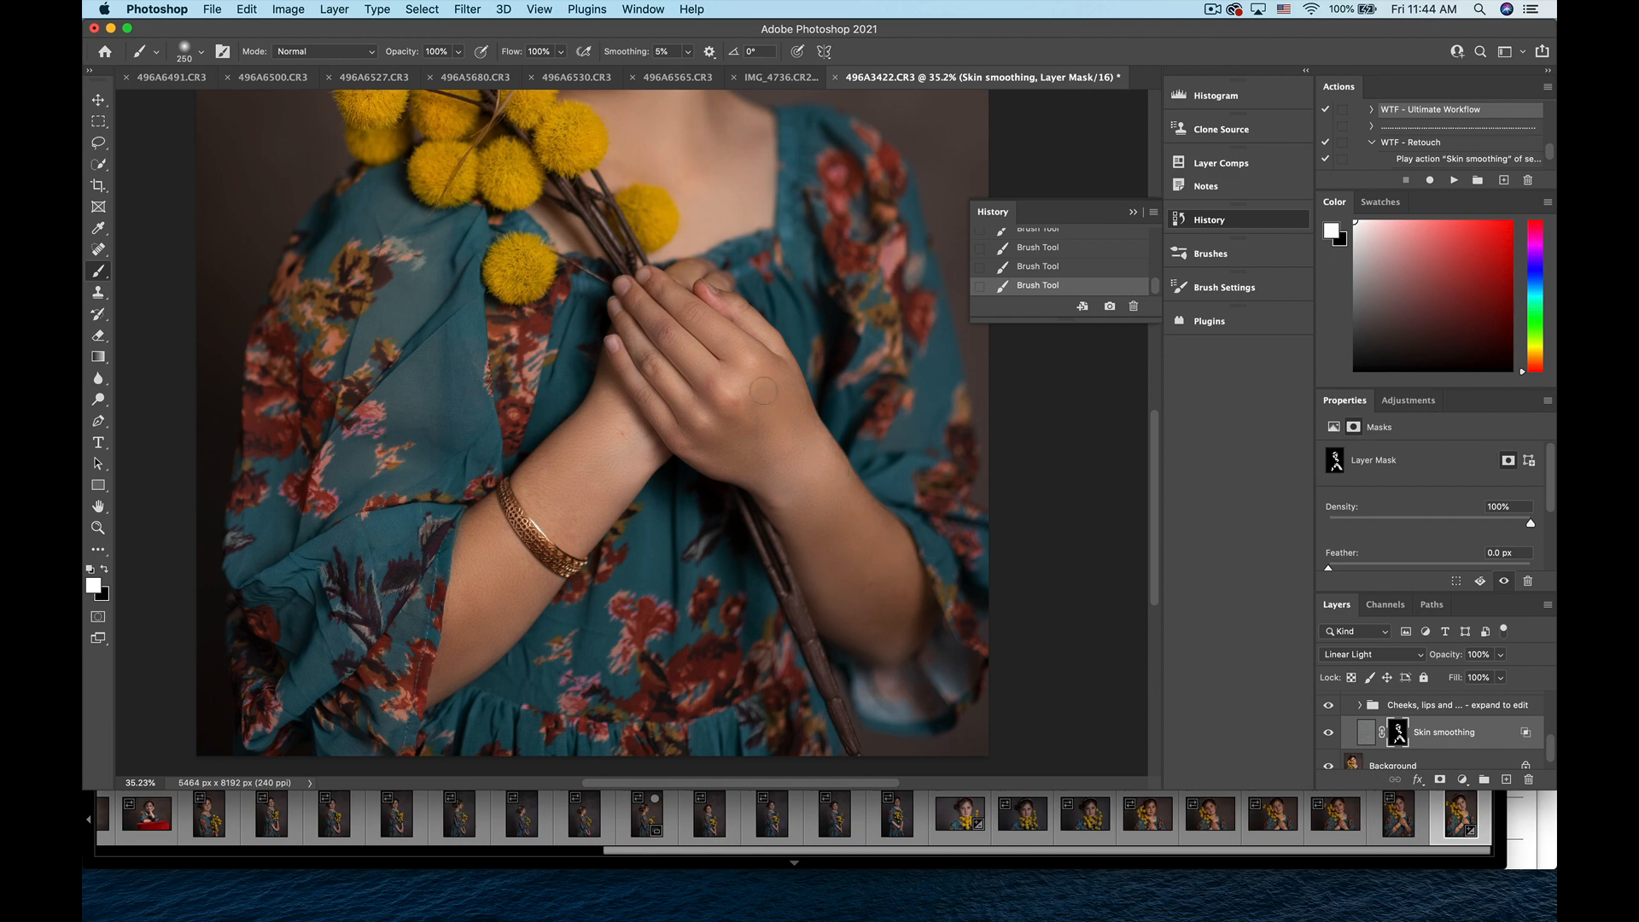
scroll(593, 434, up, 4)
scroll(789, 461, up, 7)
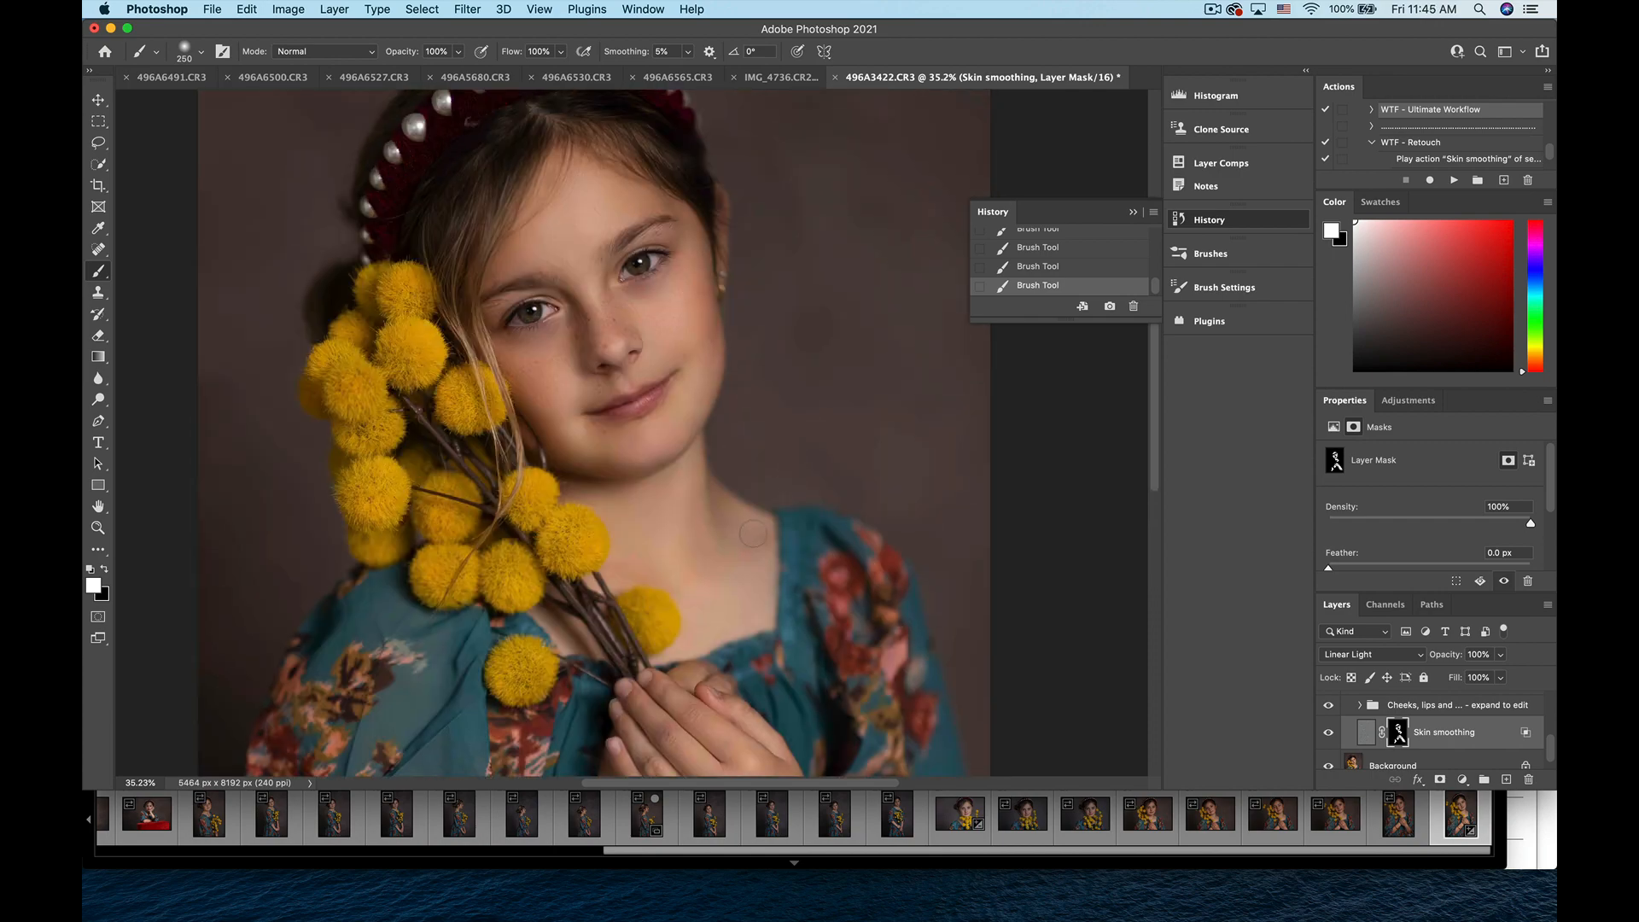
key(backslash)
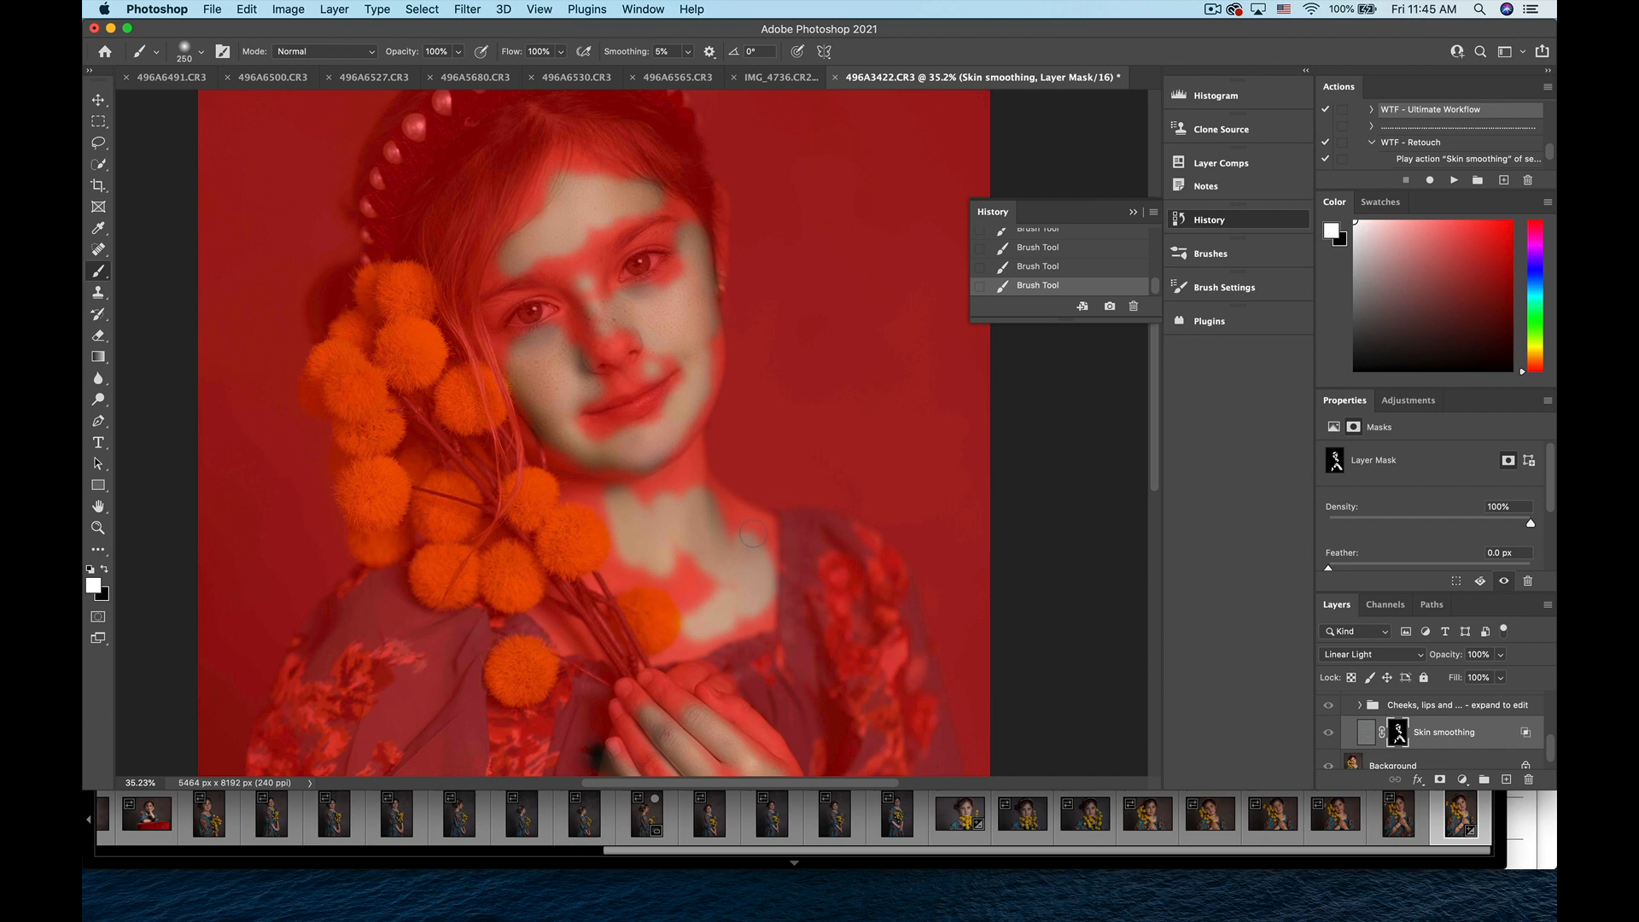
key(backslash)
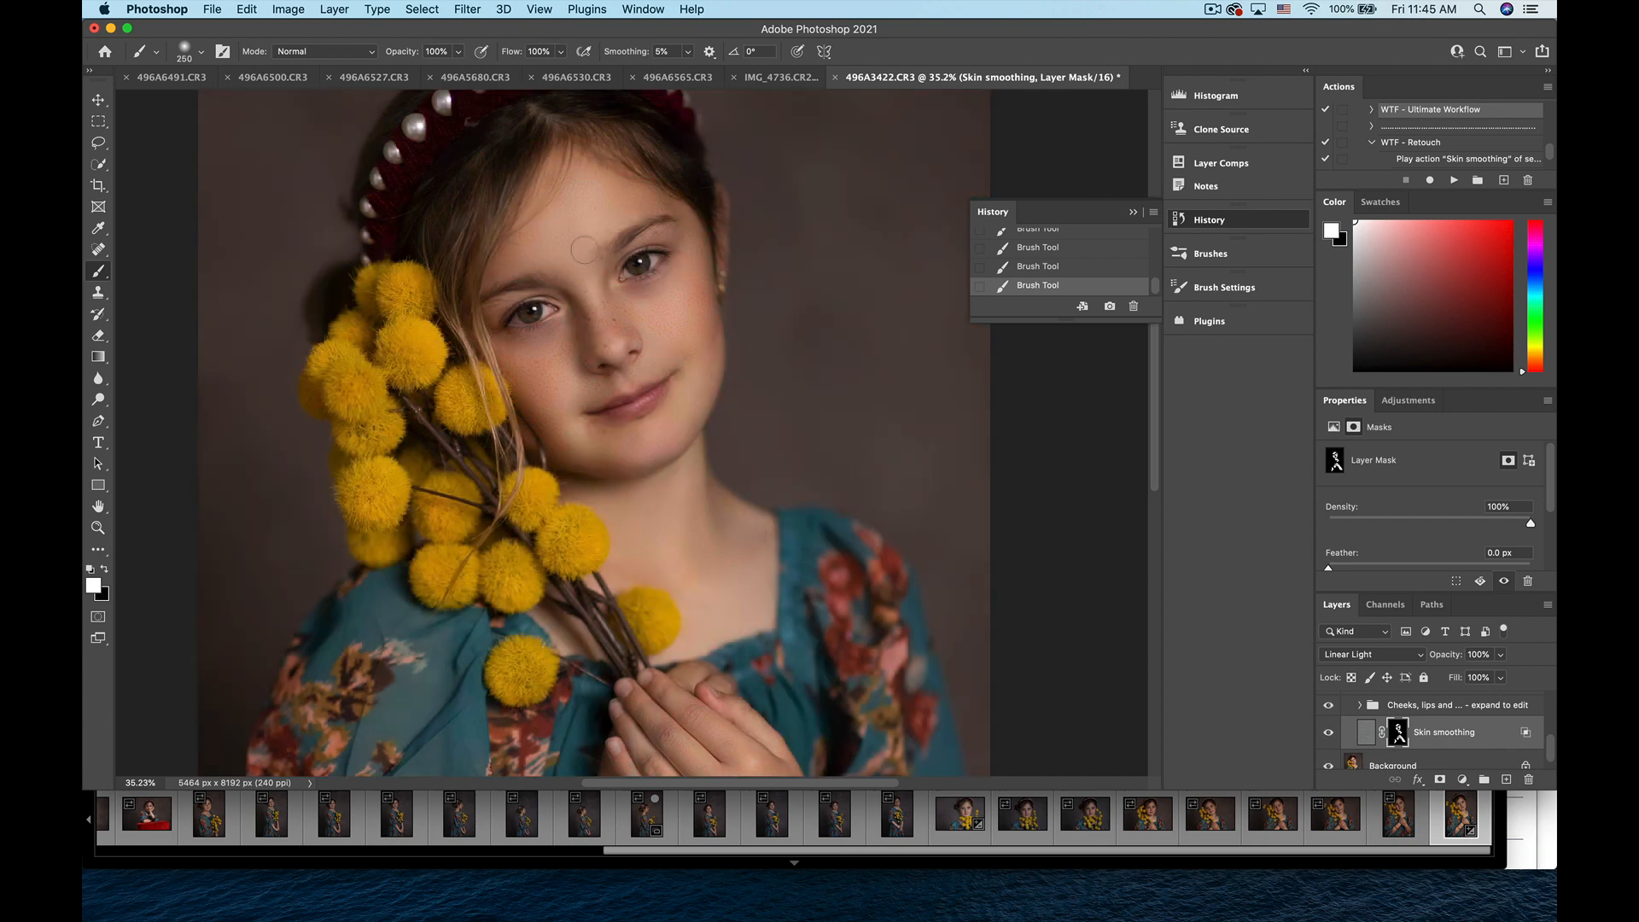
drag(98, 249, 148, 280)
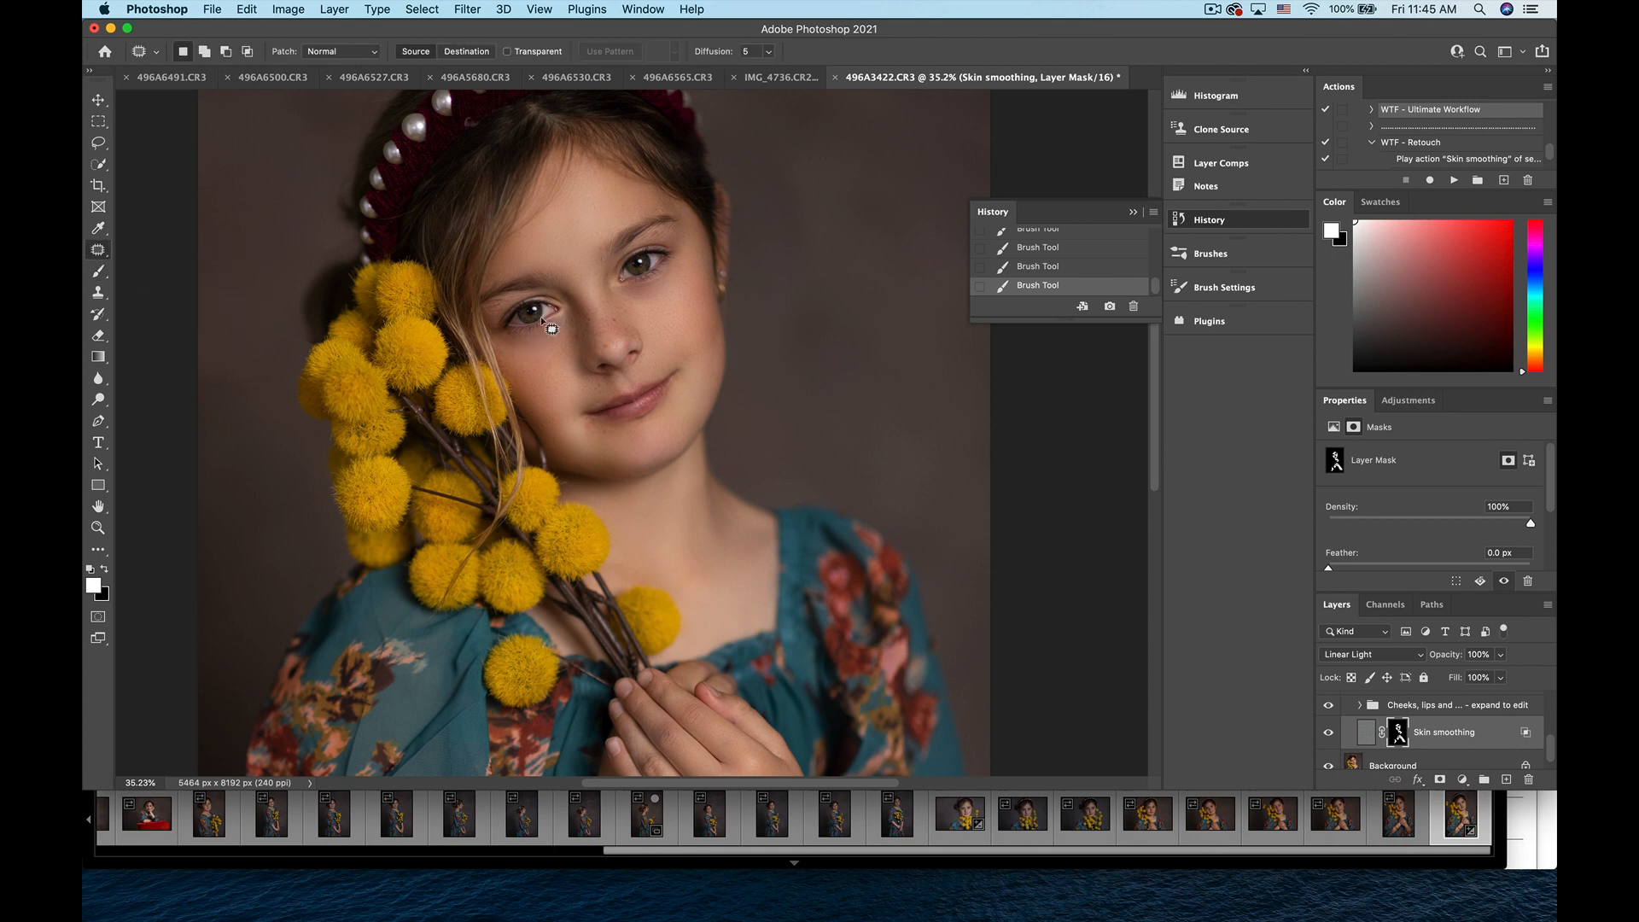
scroll(654, 316, up, 3)
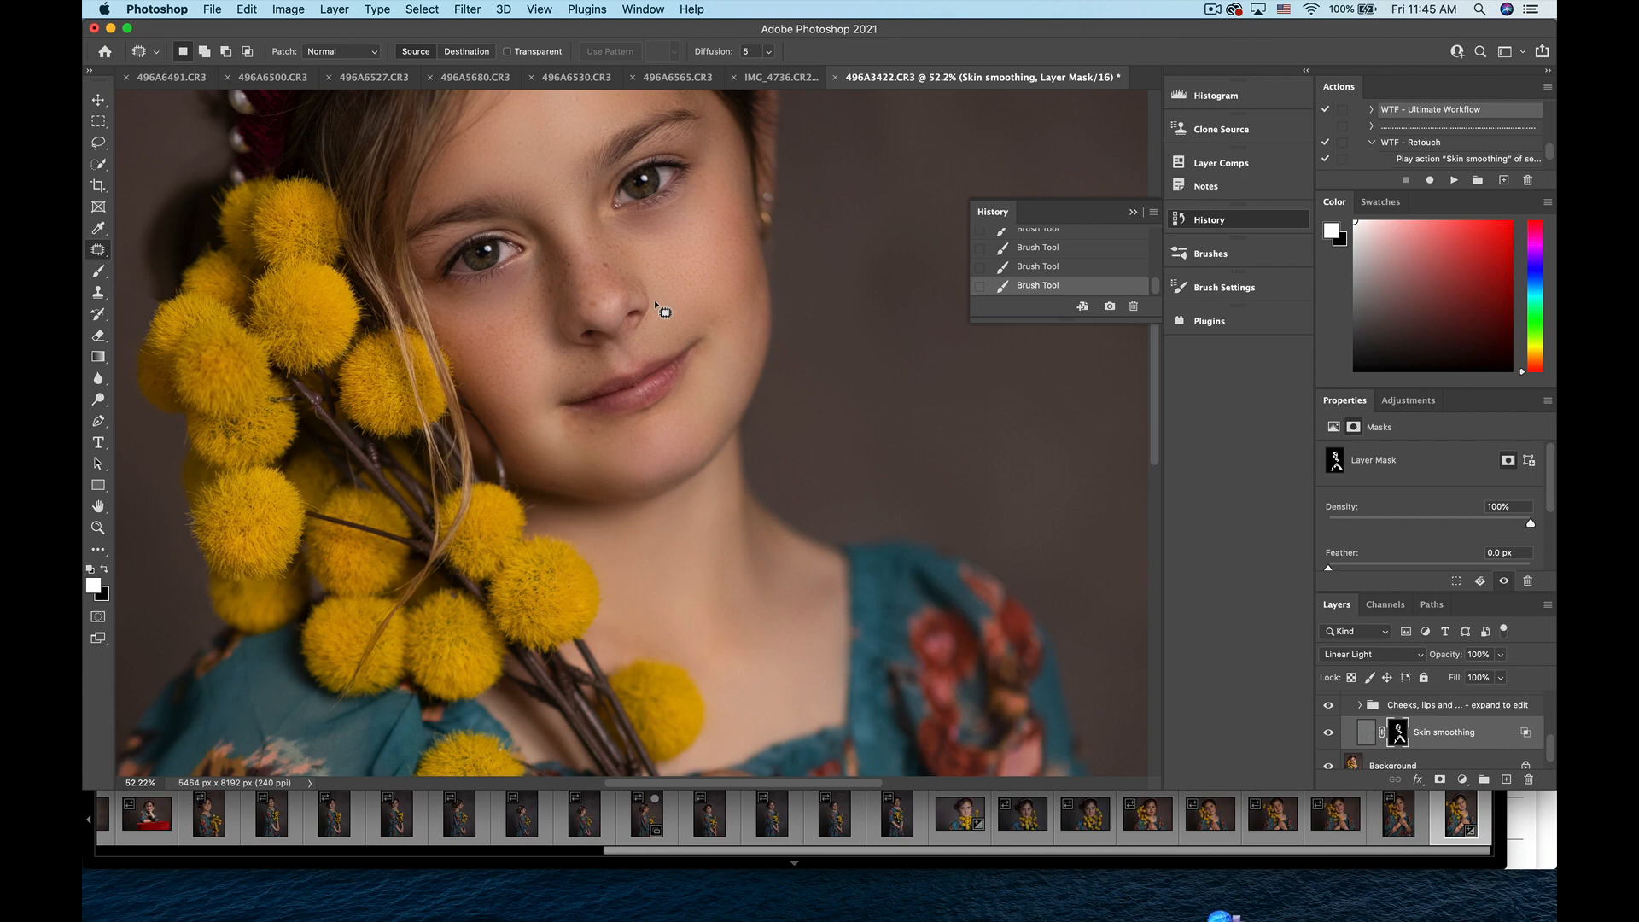
scroll(657, 309, up, 2)
scroll(494, 321, up, 1)
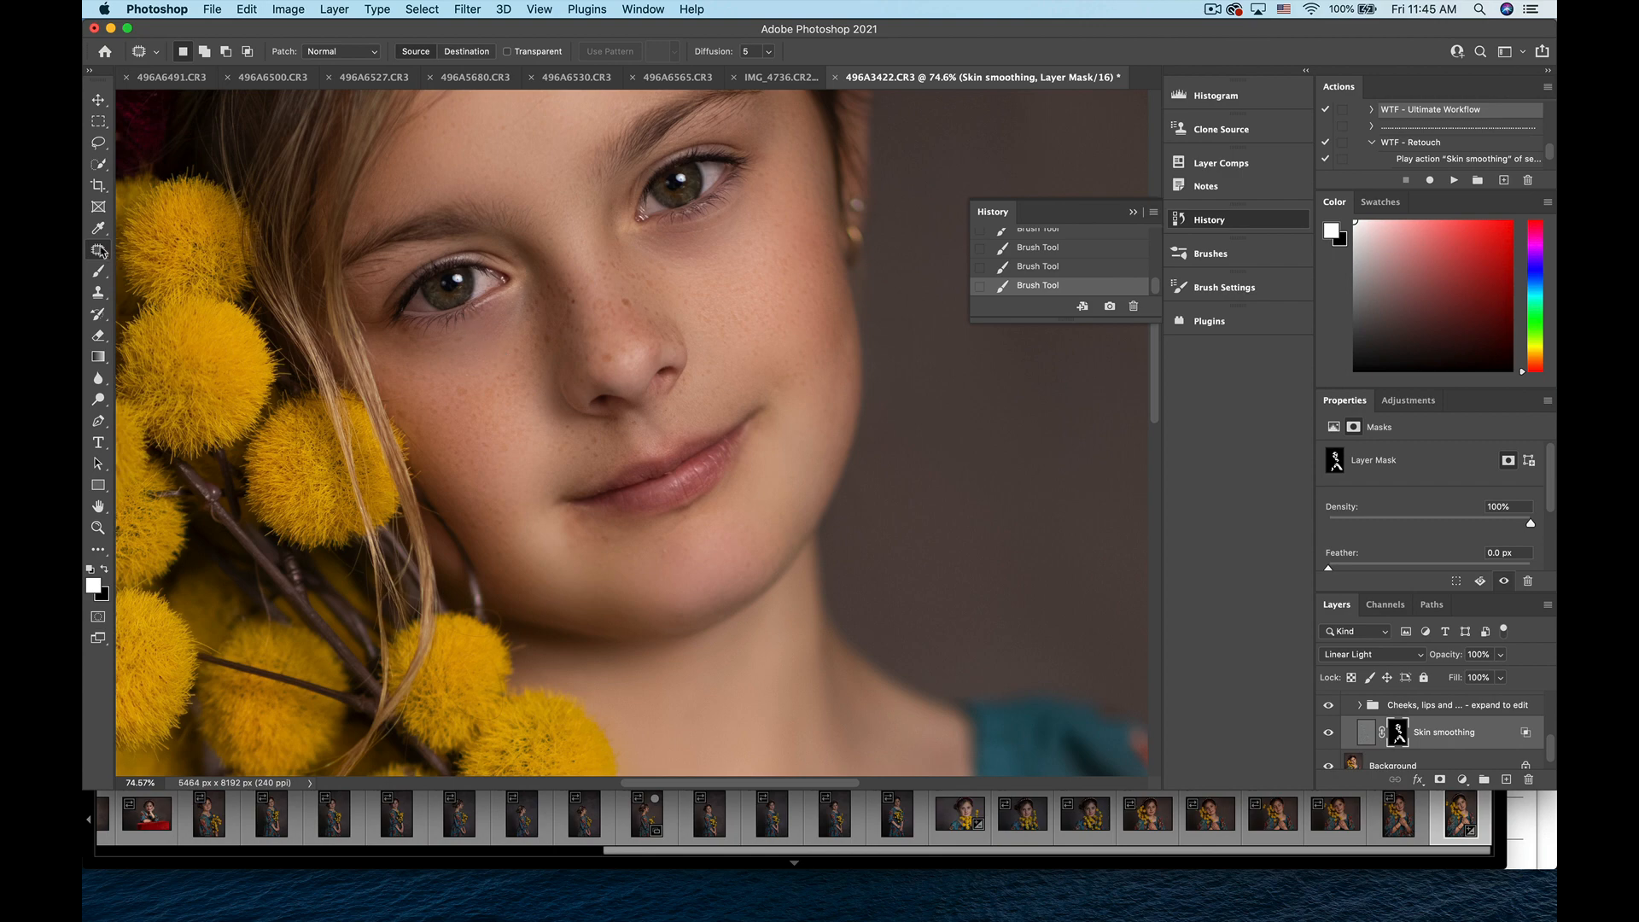
drag(100, 250, 154, 253)
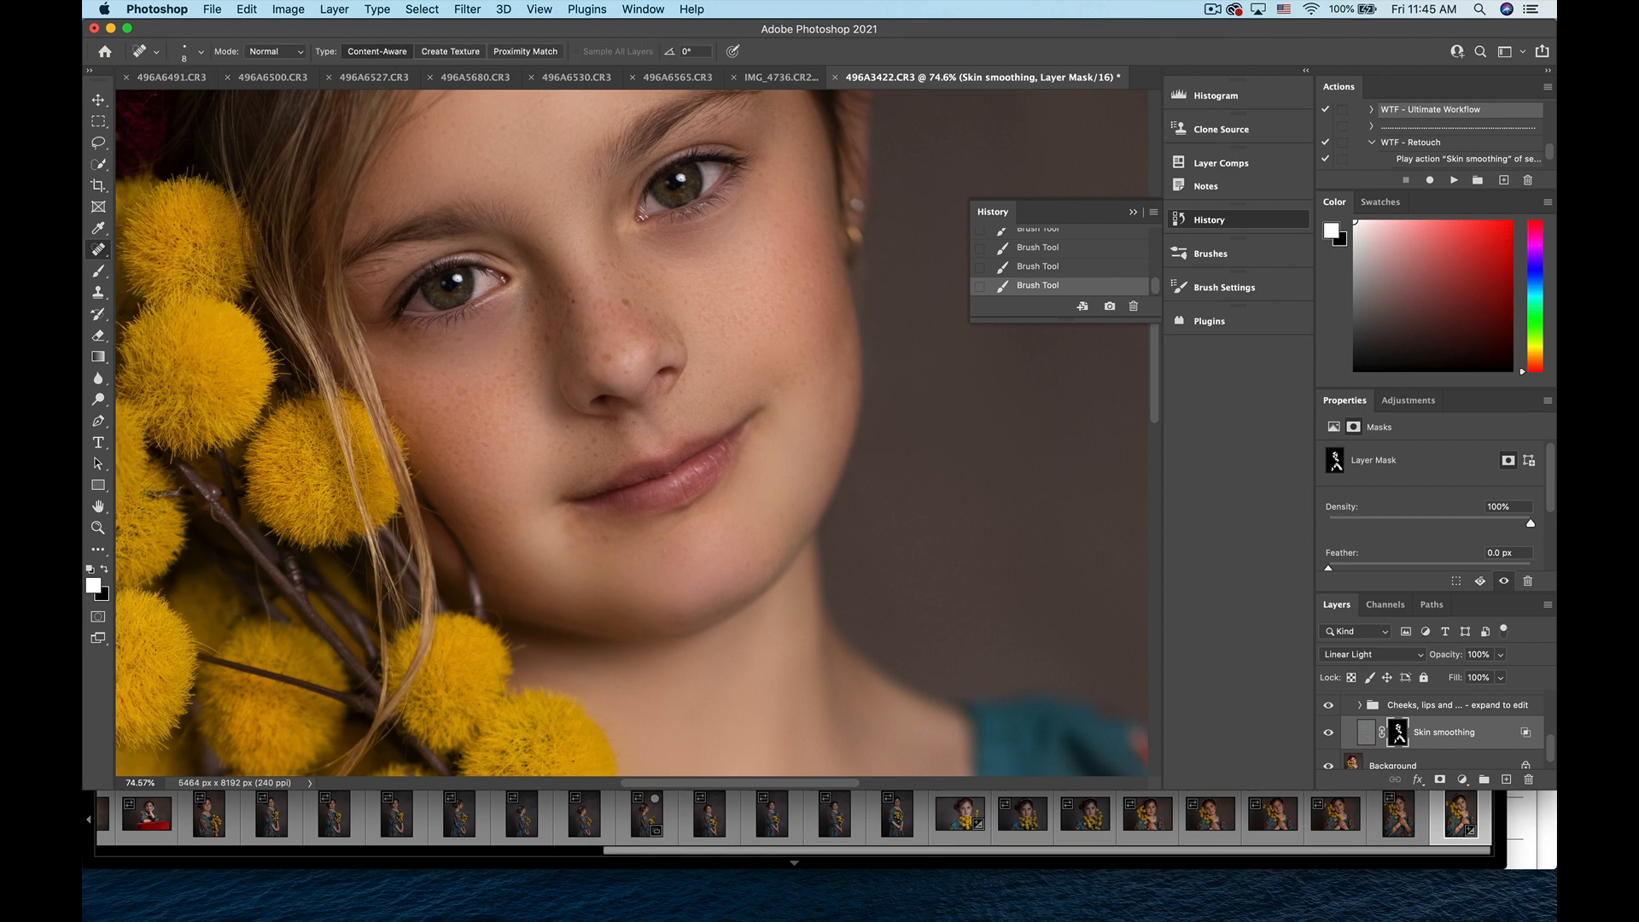
scroll(626, 437, down, 3)
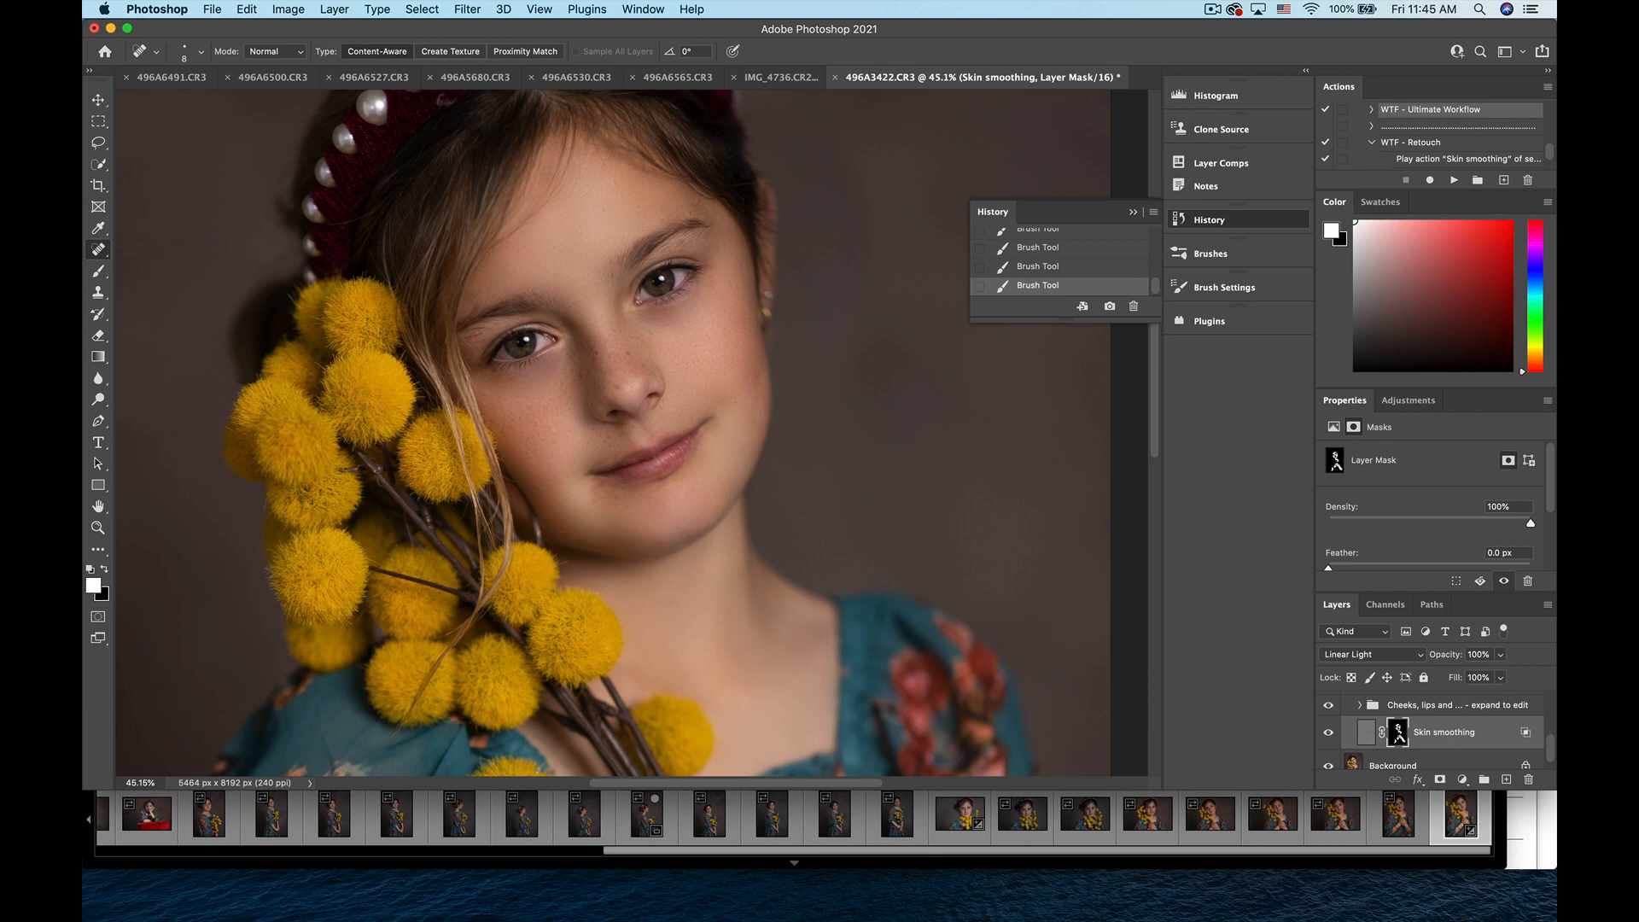
- Recheck the mask coverage on the face with the overlay and switch to the Brush at size 150
scroll(623, 423, up, 2)
key(backslash)
key(backslash)
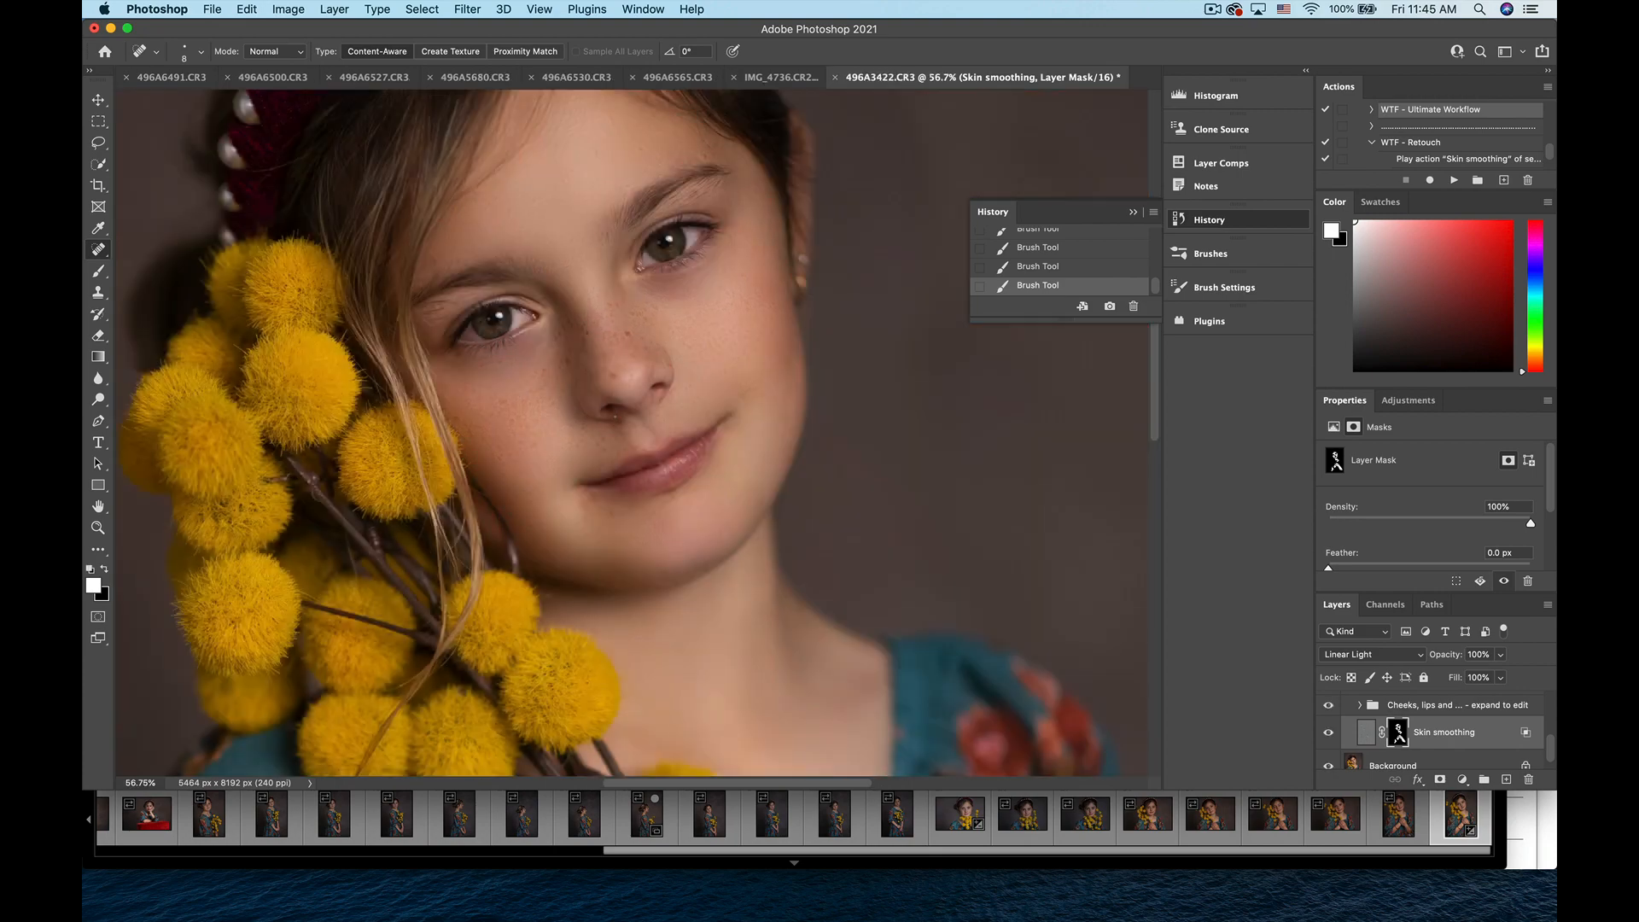
key(b)
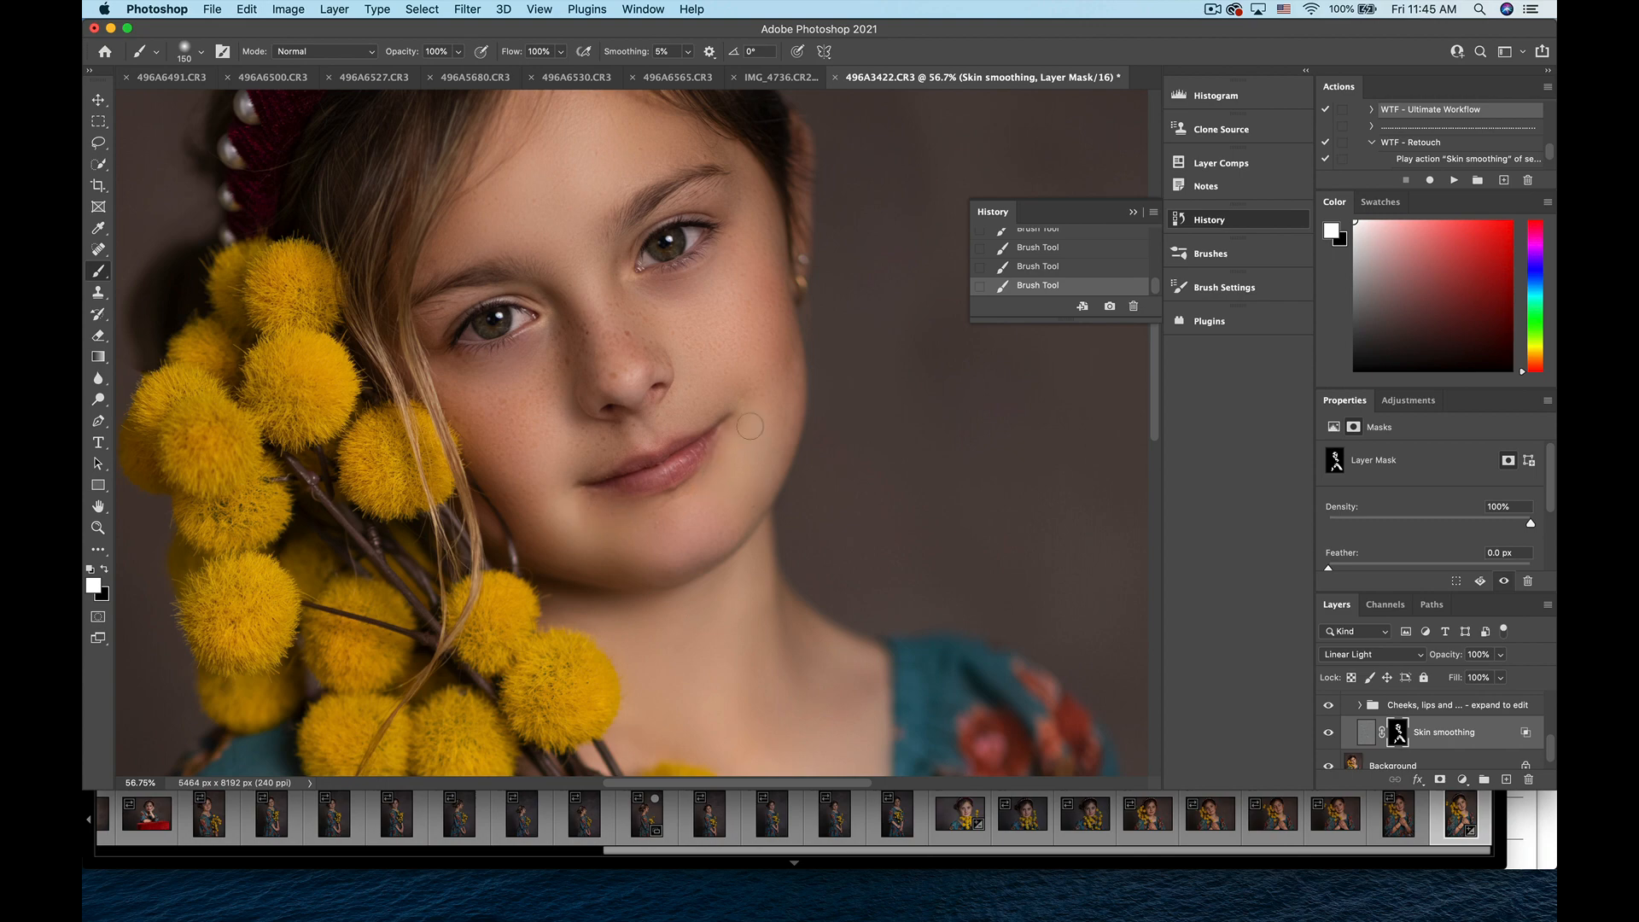
- Reduce the Skin smoothing layer's opacity to 54% while viewing the whole portrait
key(super+0)
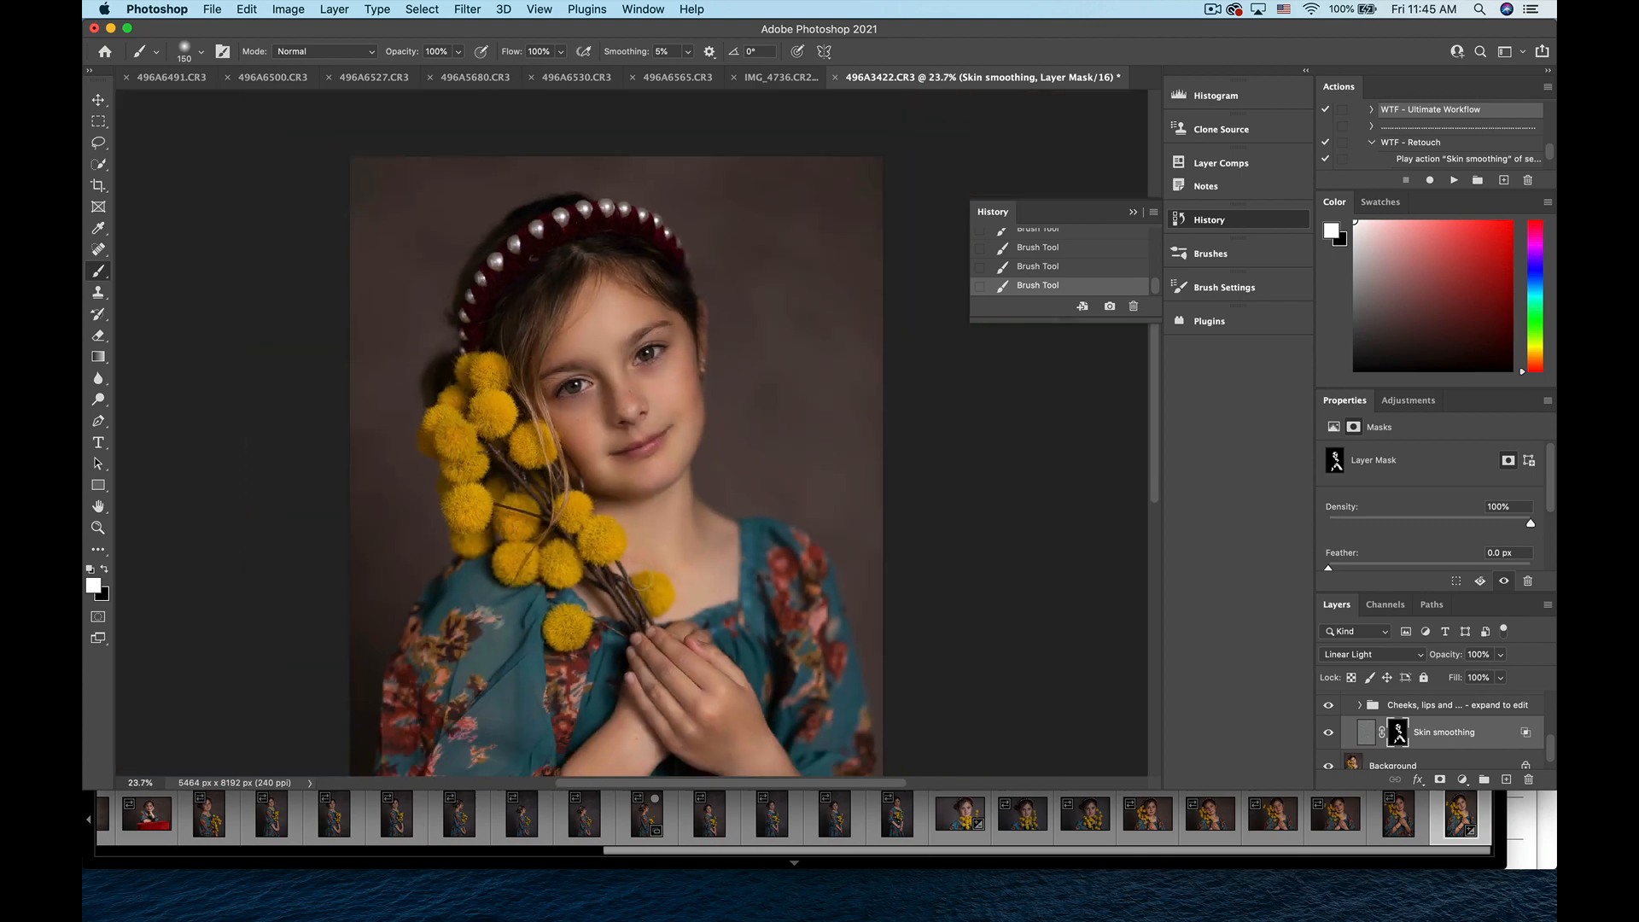
scroll(657, 240, down, 3)
scroll(632, 432, up, 1)
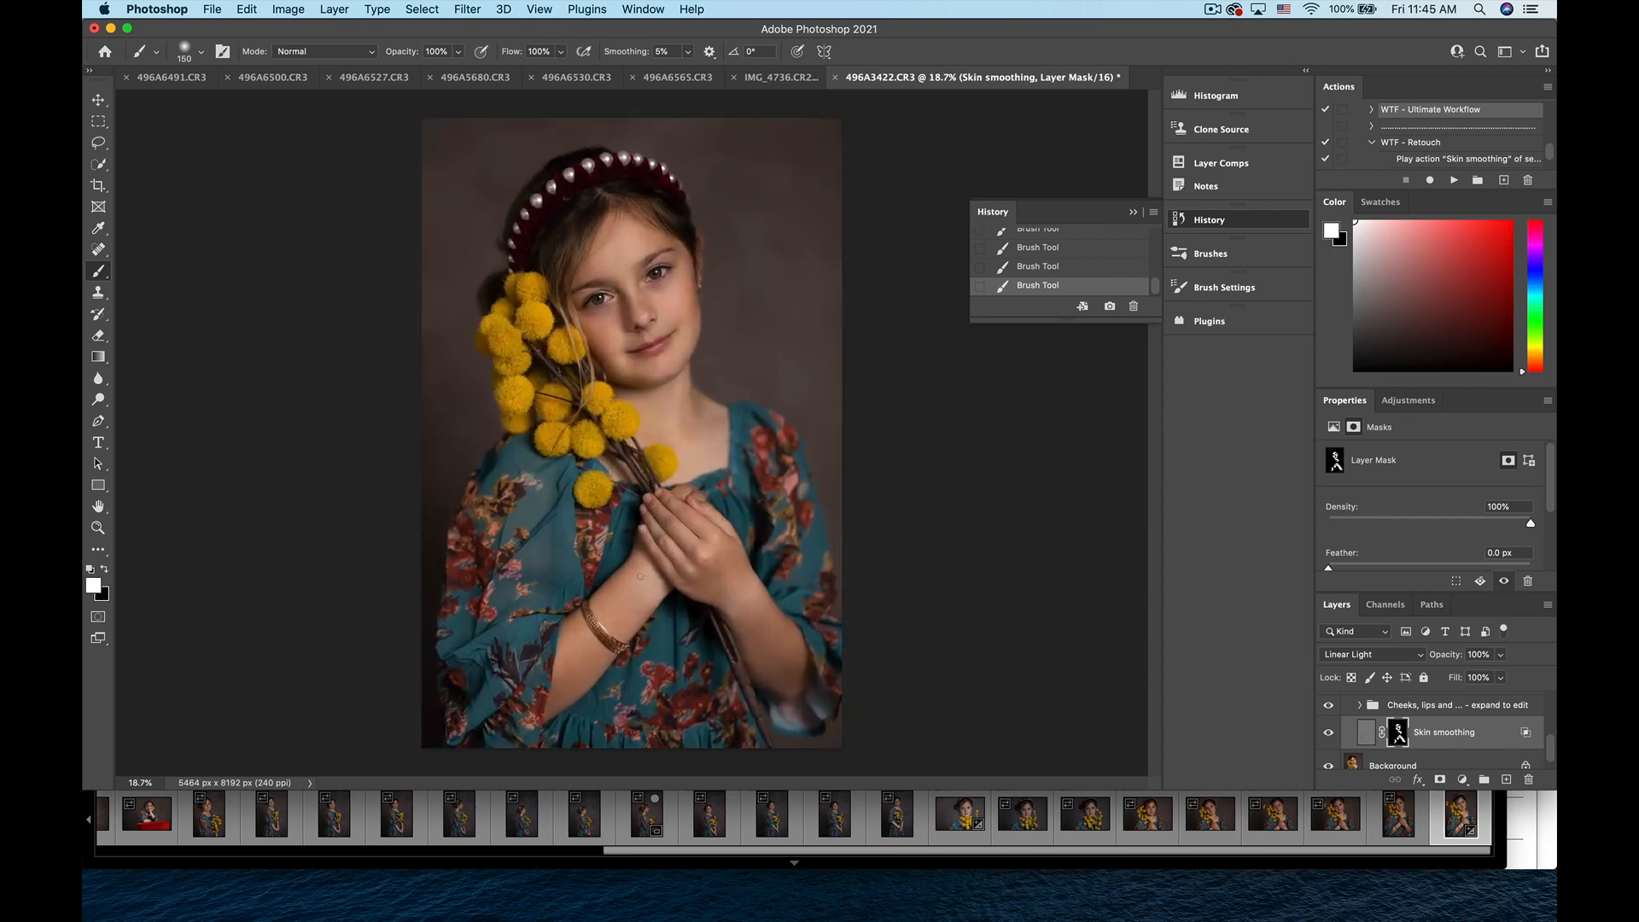
click(1501, 677)
drag(1501, 677, 1467, 677)
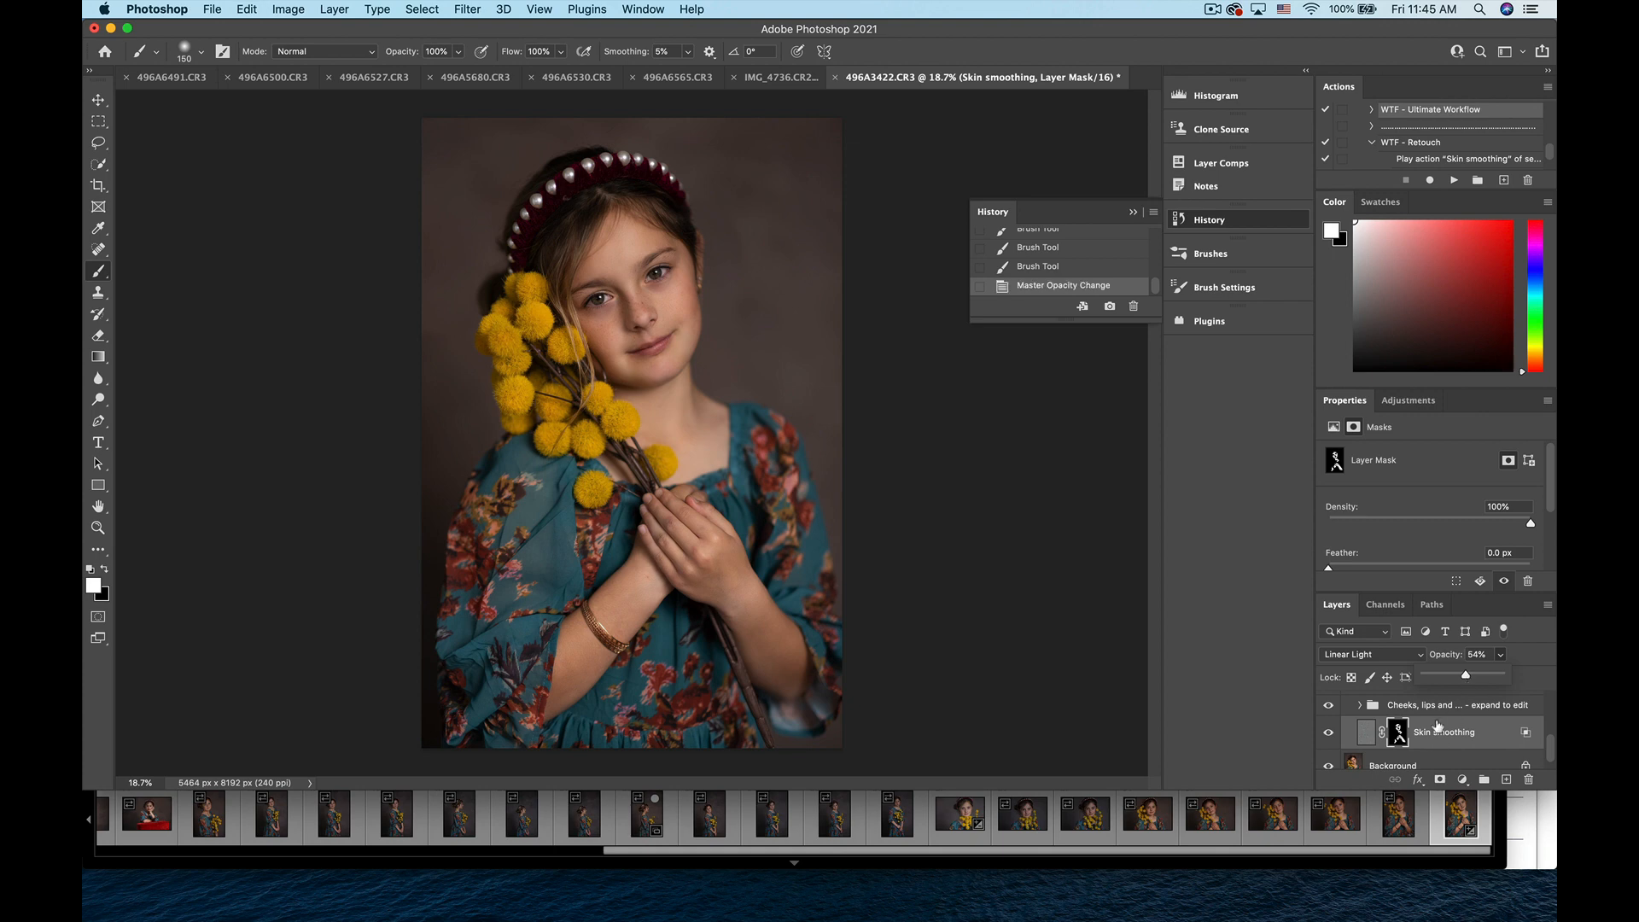
- Toggle the Skin smoothing layer's visibility to compare the portrait before and after smoothing, leaving the layer shown
scroll(1437, 725, down, 1)
scroll(1437, 725, up, 3)
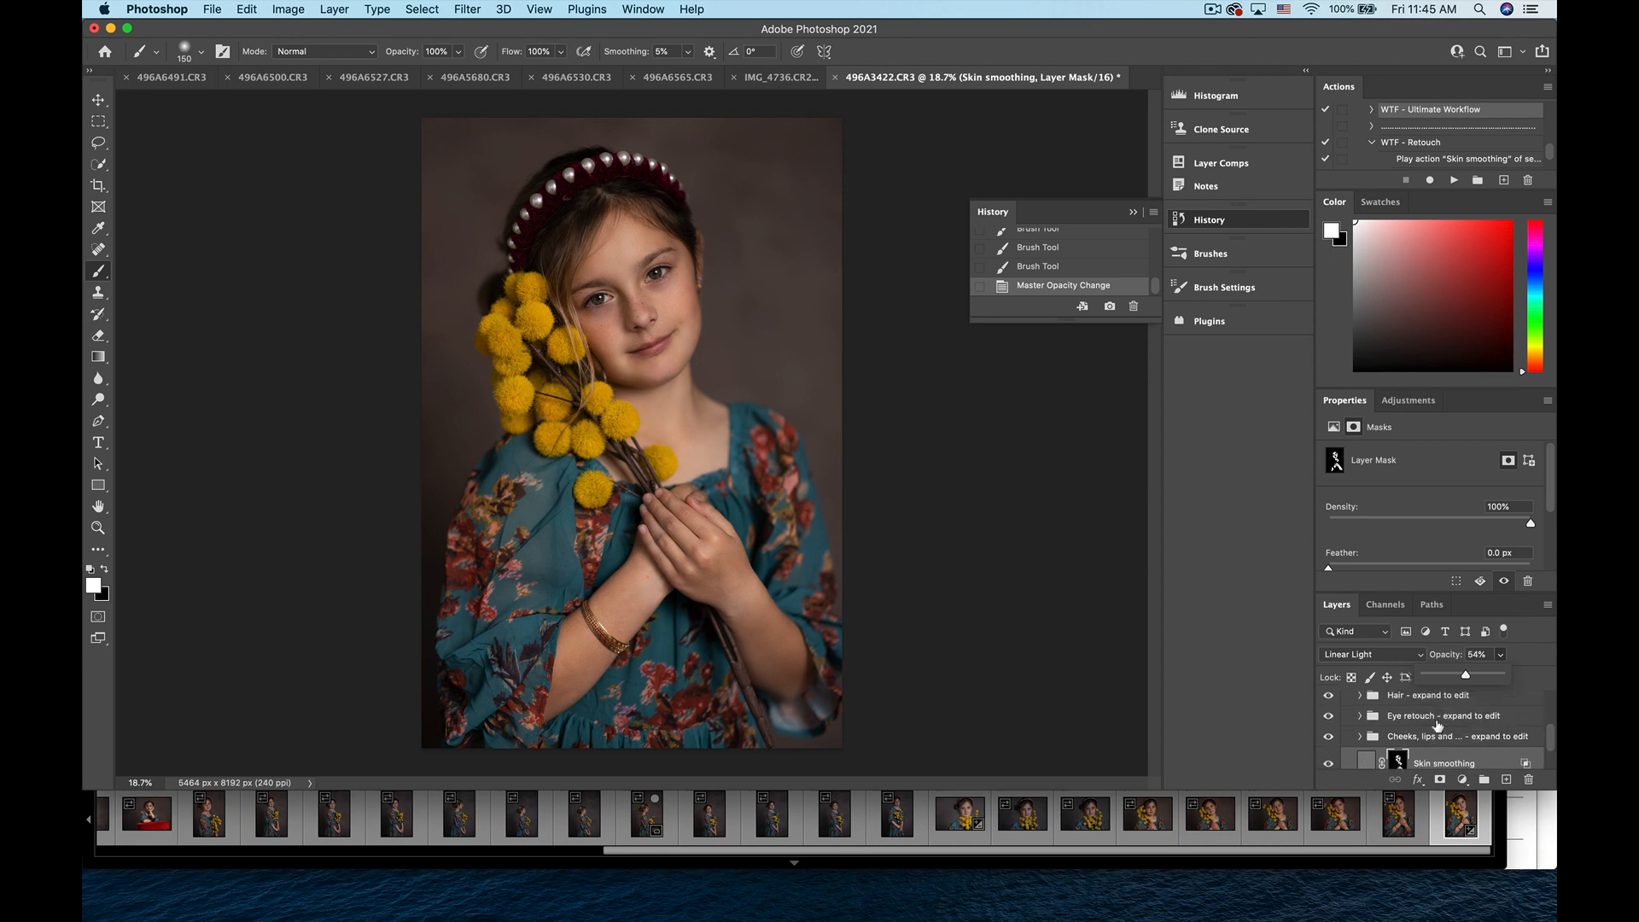
scroll(1424, 773, down, 3)
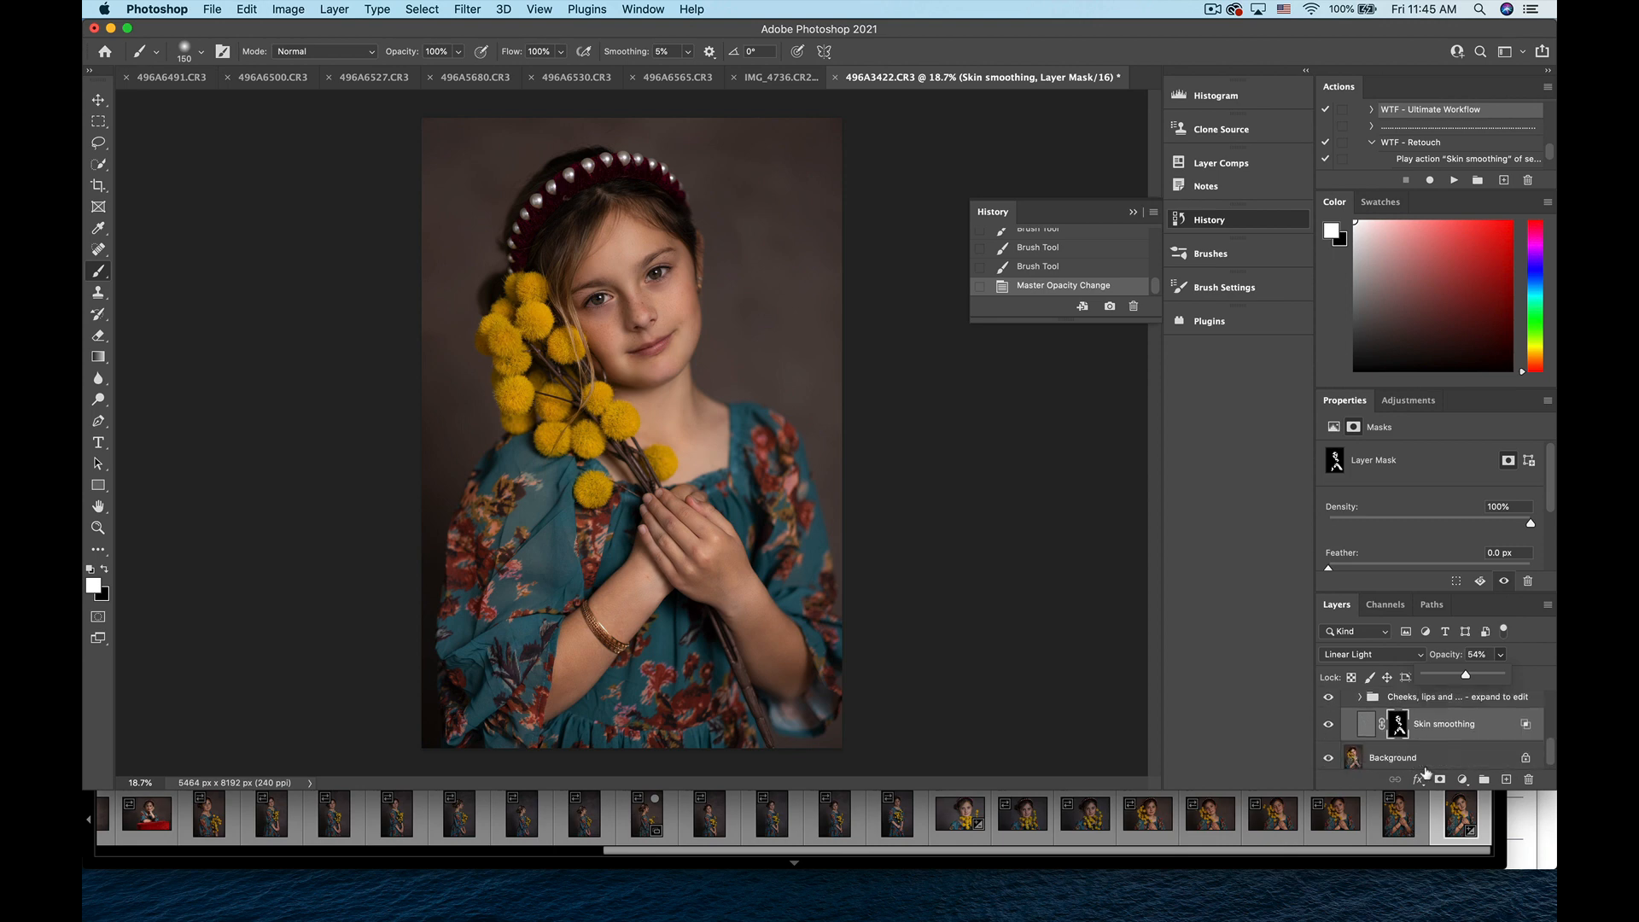
click(1329, 725)
click(1329, 724)
click(1329, 725)
click(1329, 725)
click(1329, 724)
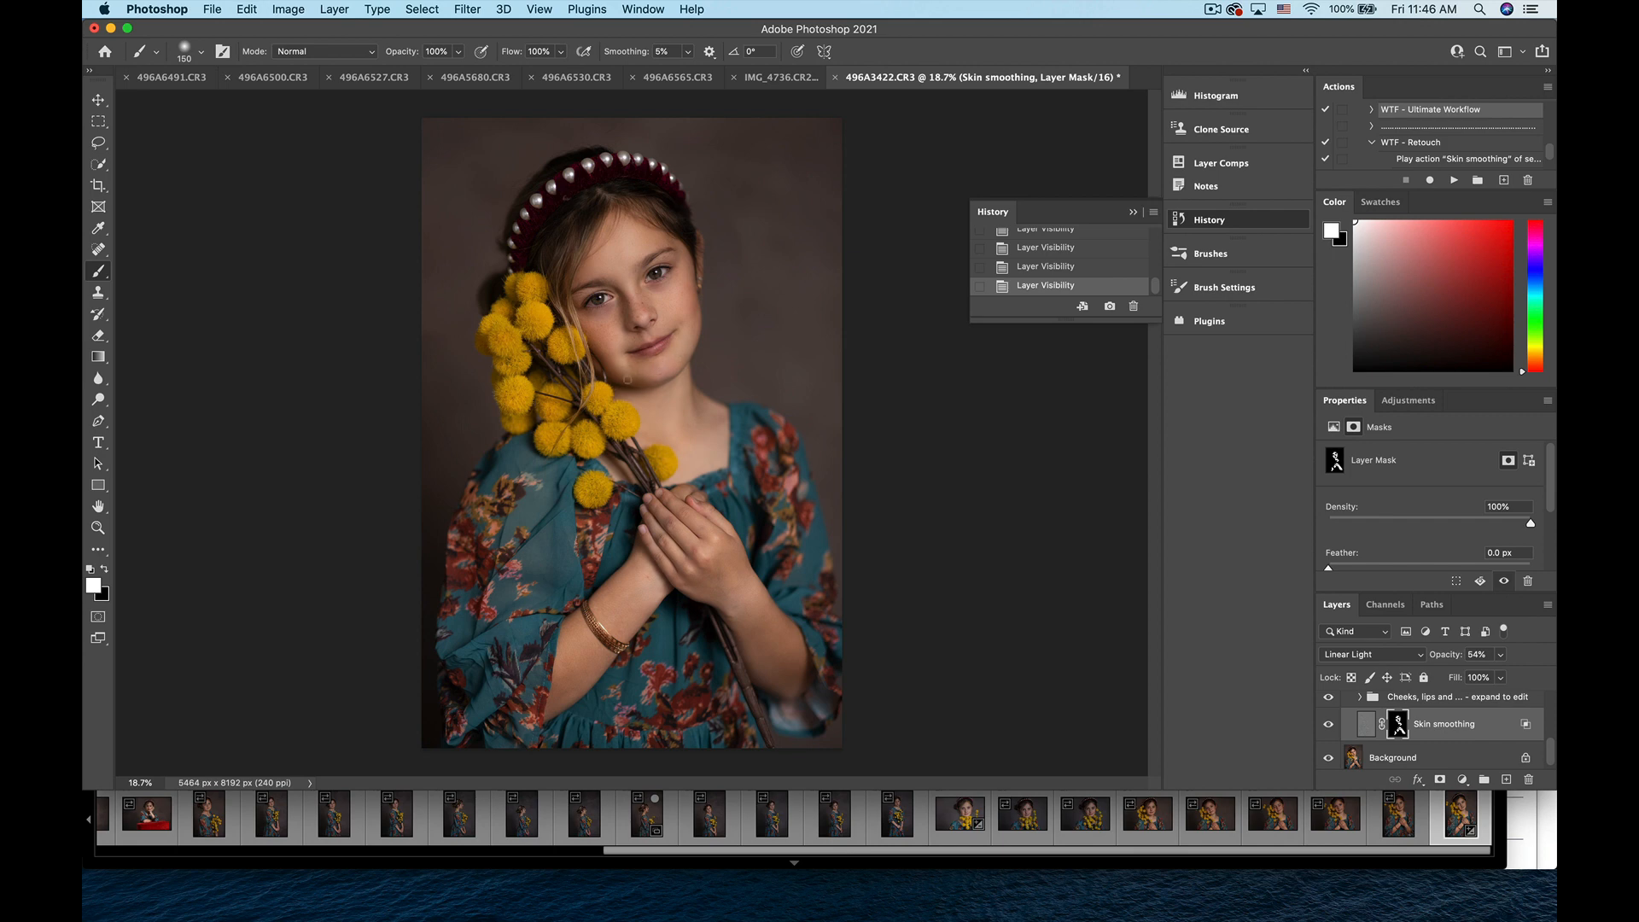
- Expand the cheeks and lips group and paint both cheeks in white on the Cheeks layer mask with a size 400 brush
scroll(1451, 726, up, 1)
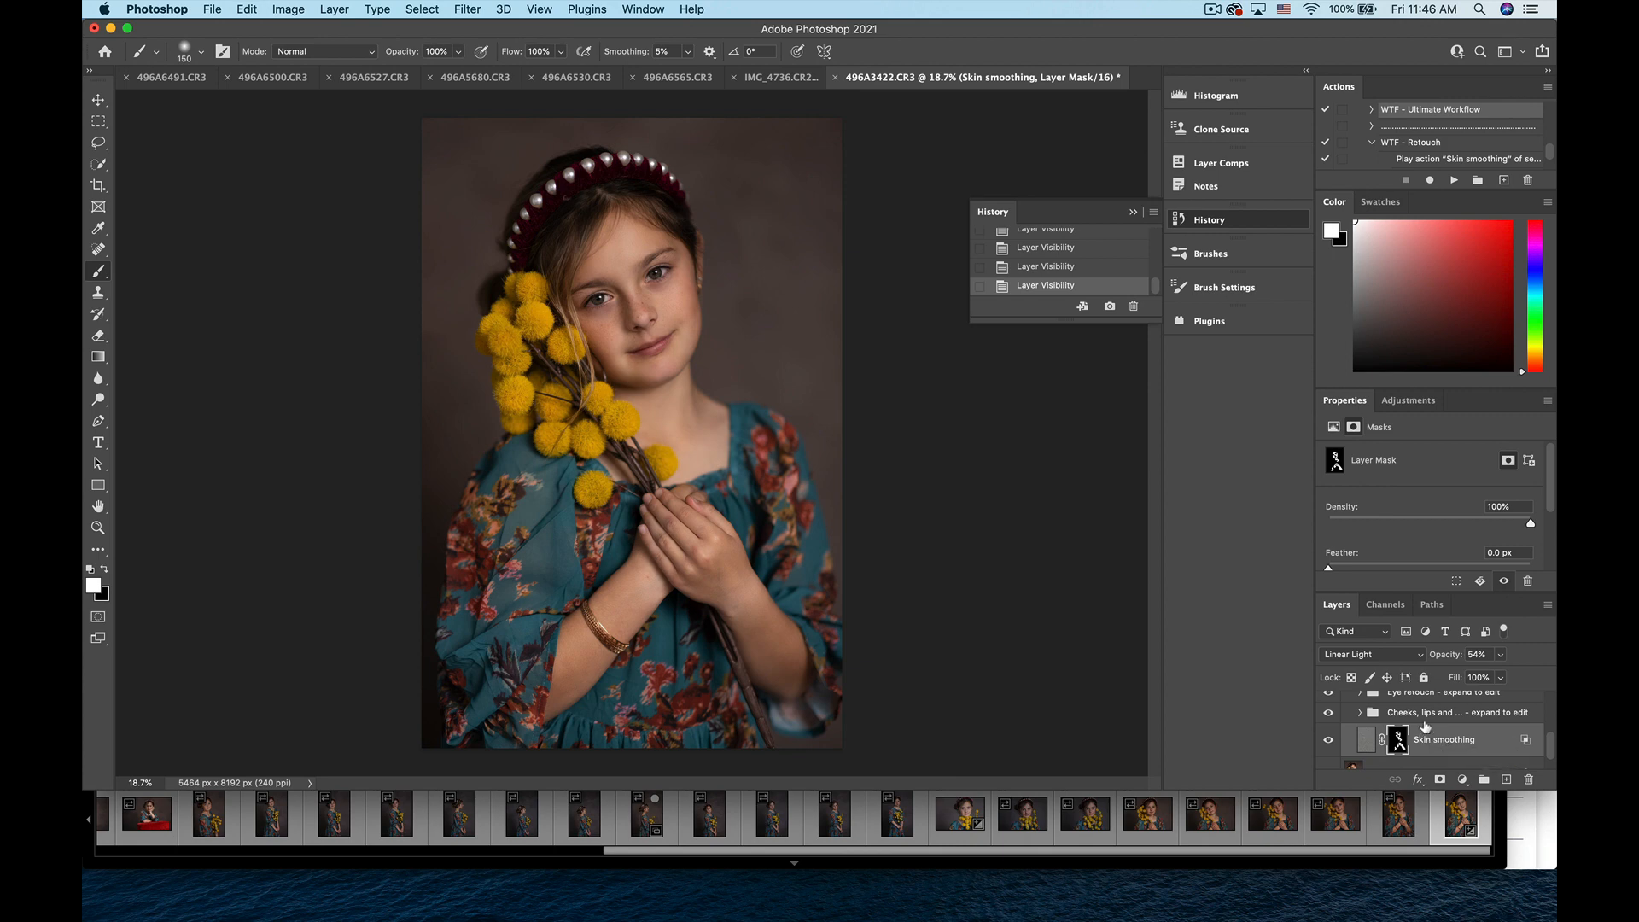
click(1360, 713)
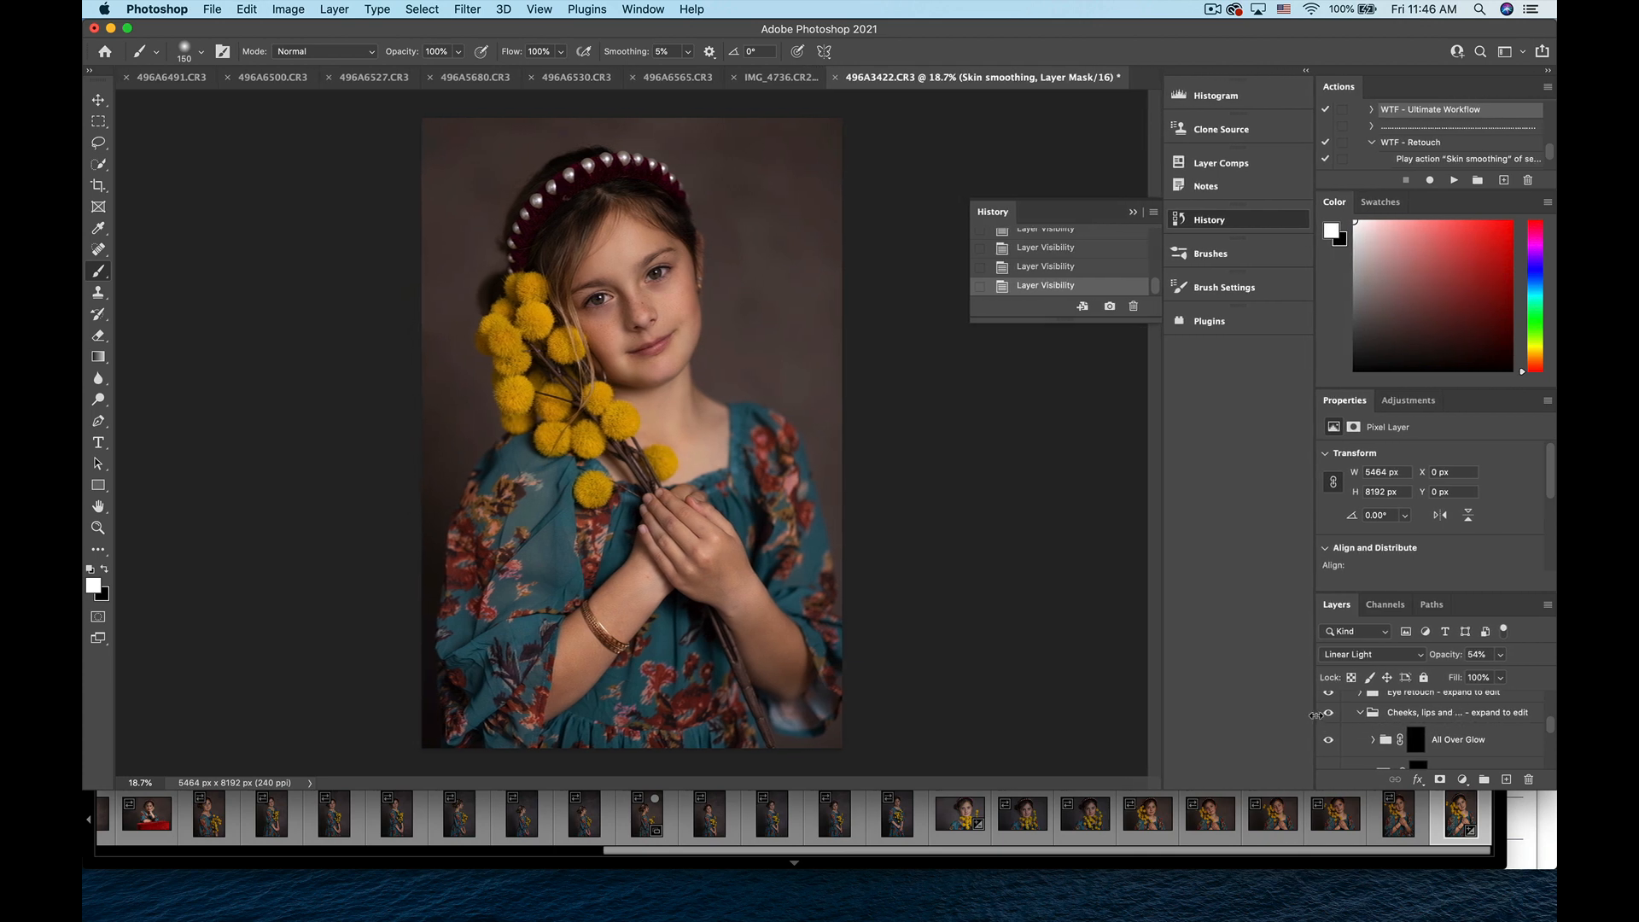
drag(1314, 715, 1319, 715)
scroll(1513, 733, down, 5)
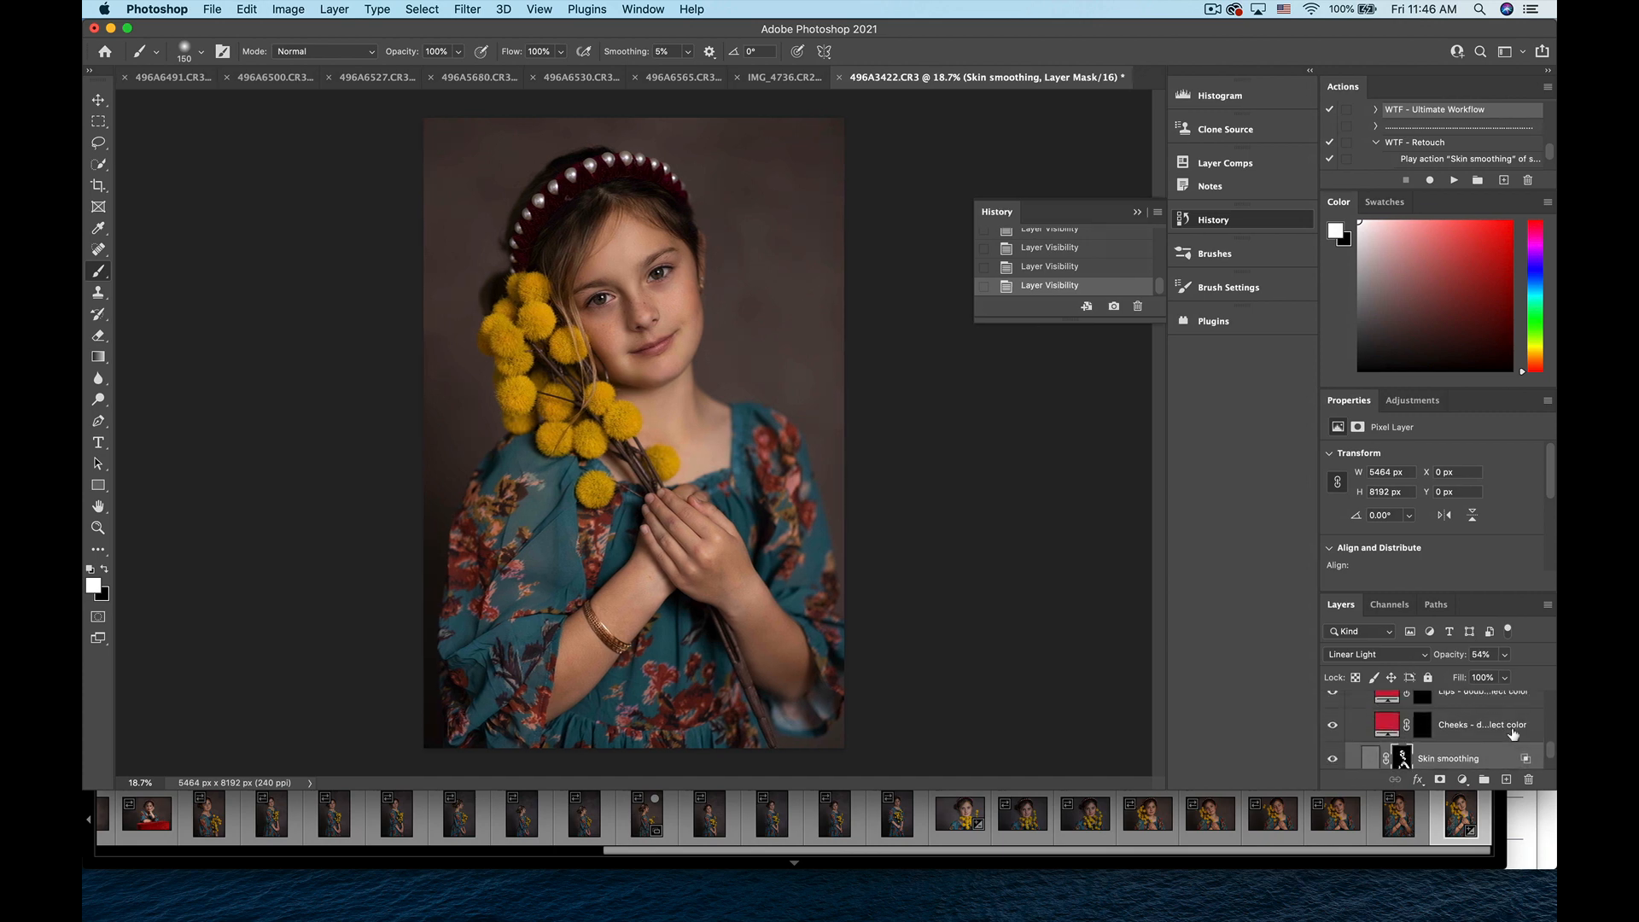
click(1421, 725)
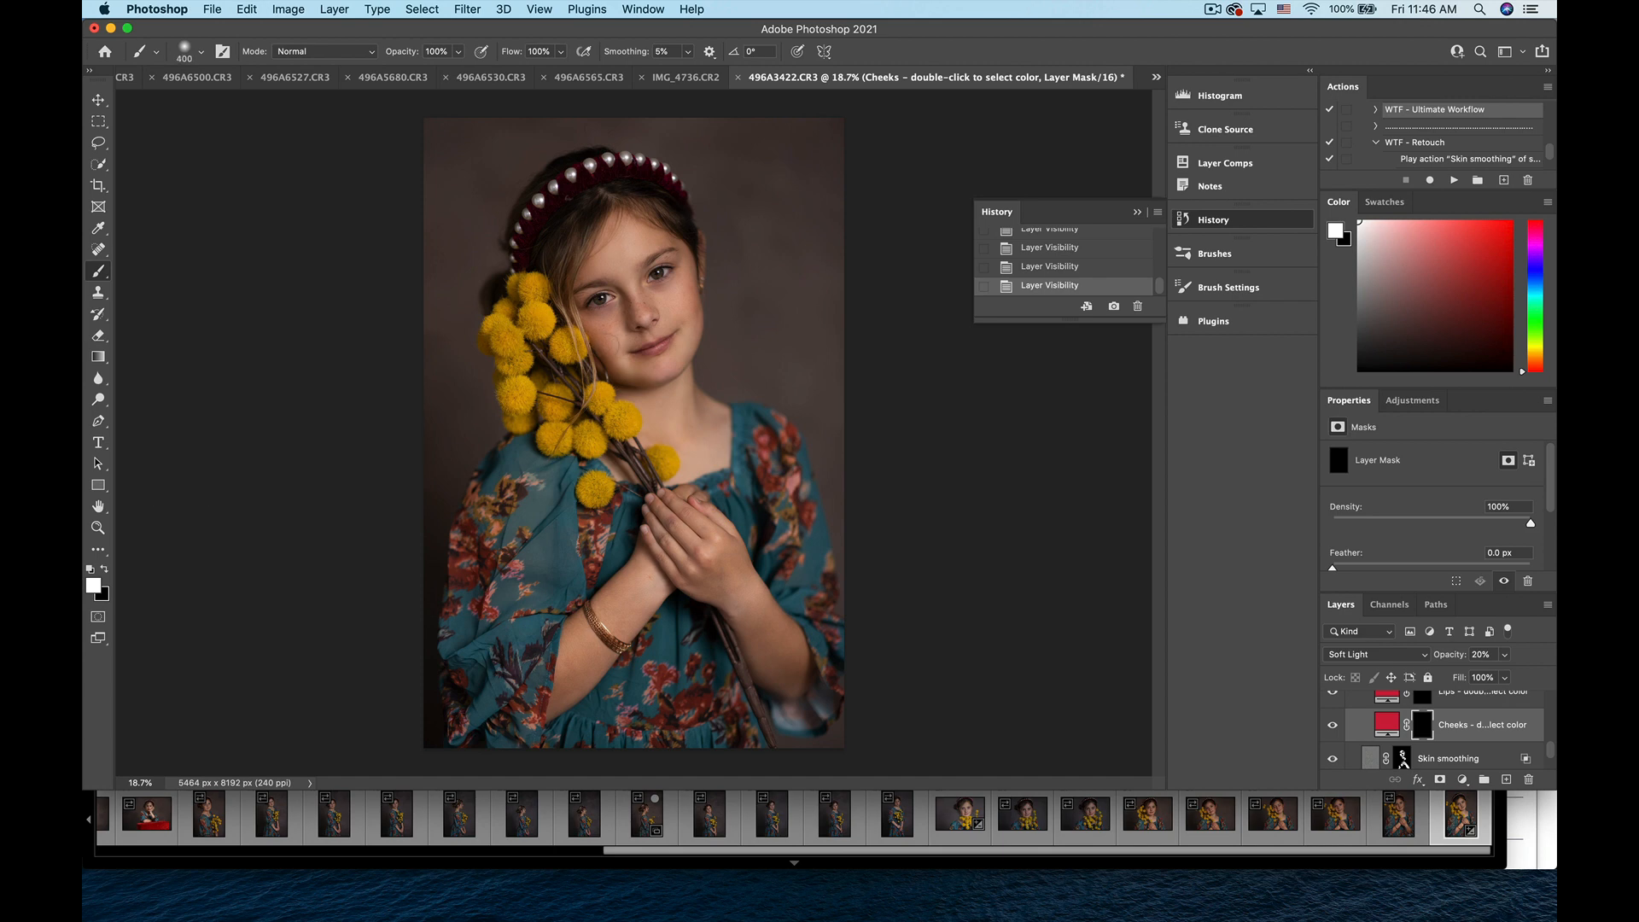
click(605, 342)
click(603, 340)
click(602, 337)
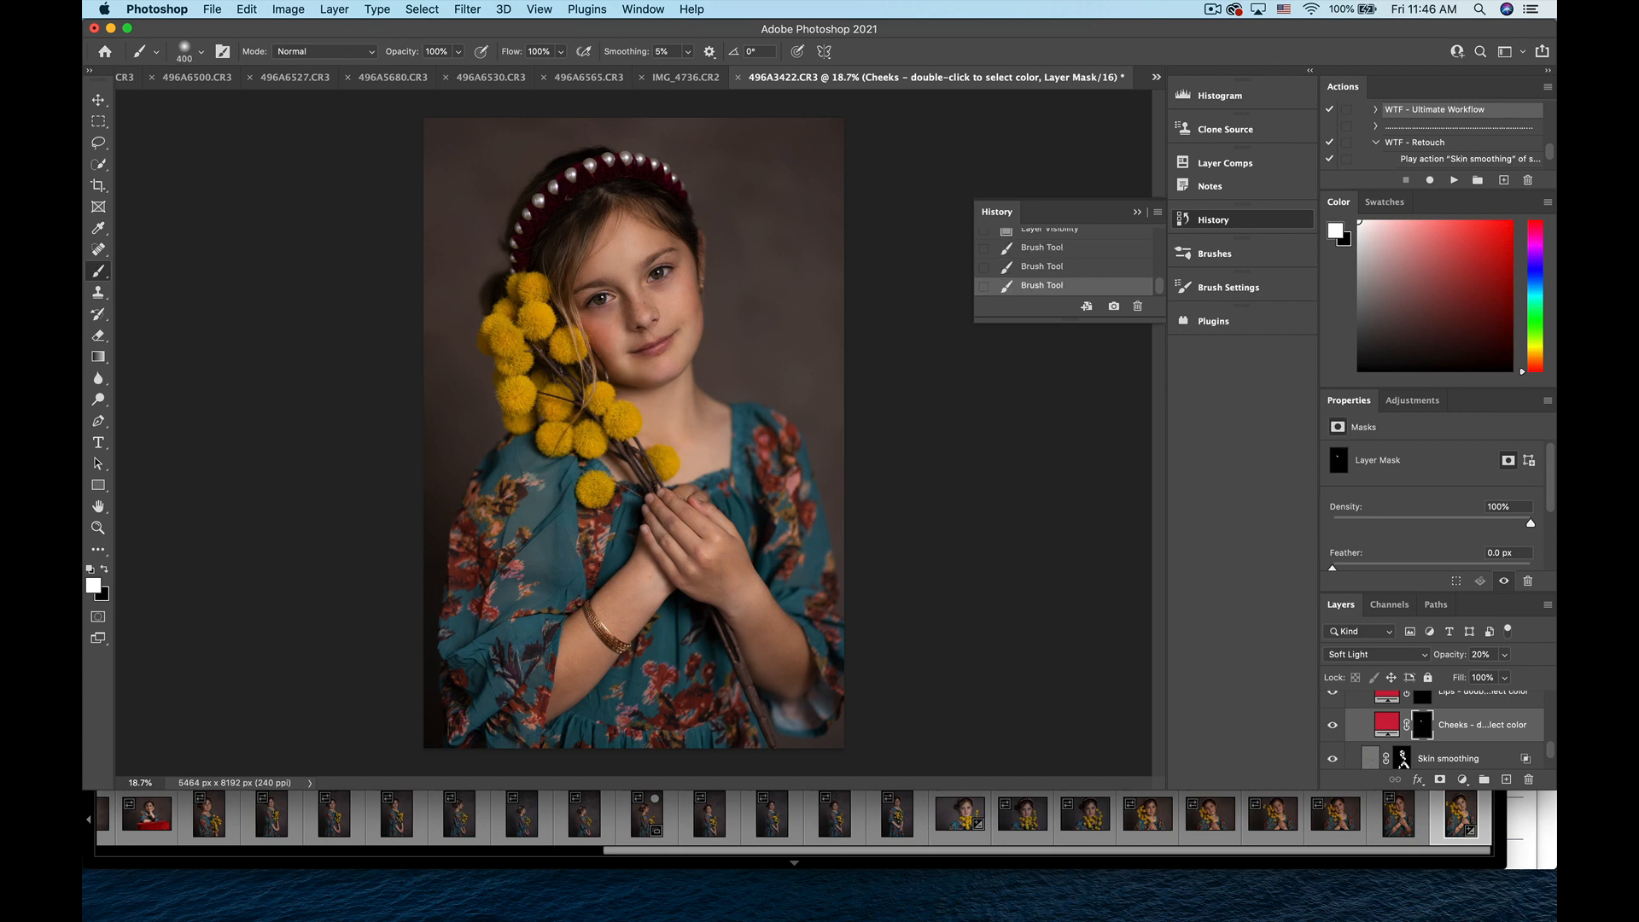
click(689, 289)
- Compare the face with and without the Cheeks layer and test its opacity, leaving it at 20%
click(1332, 725)
click(1332, 724)
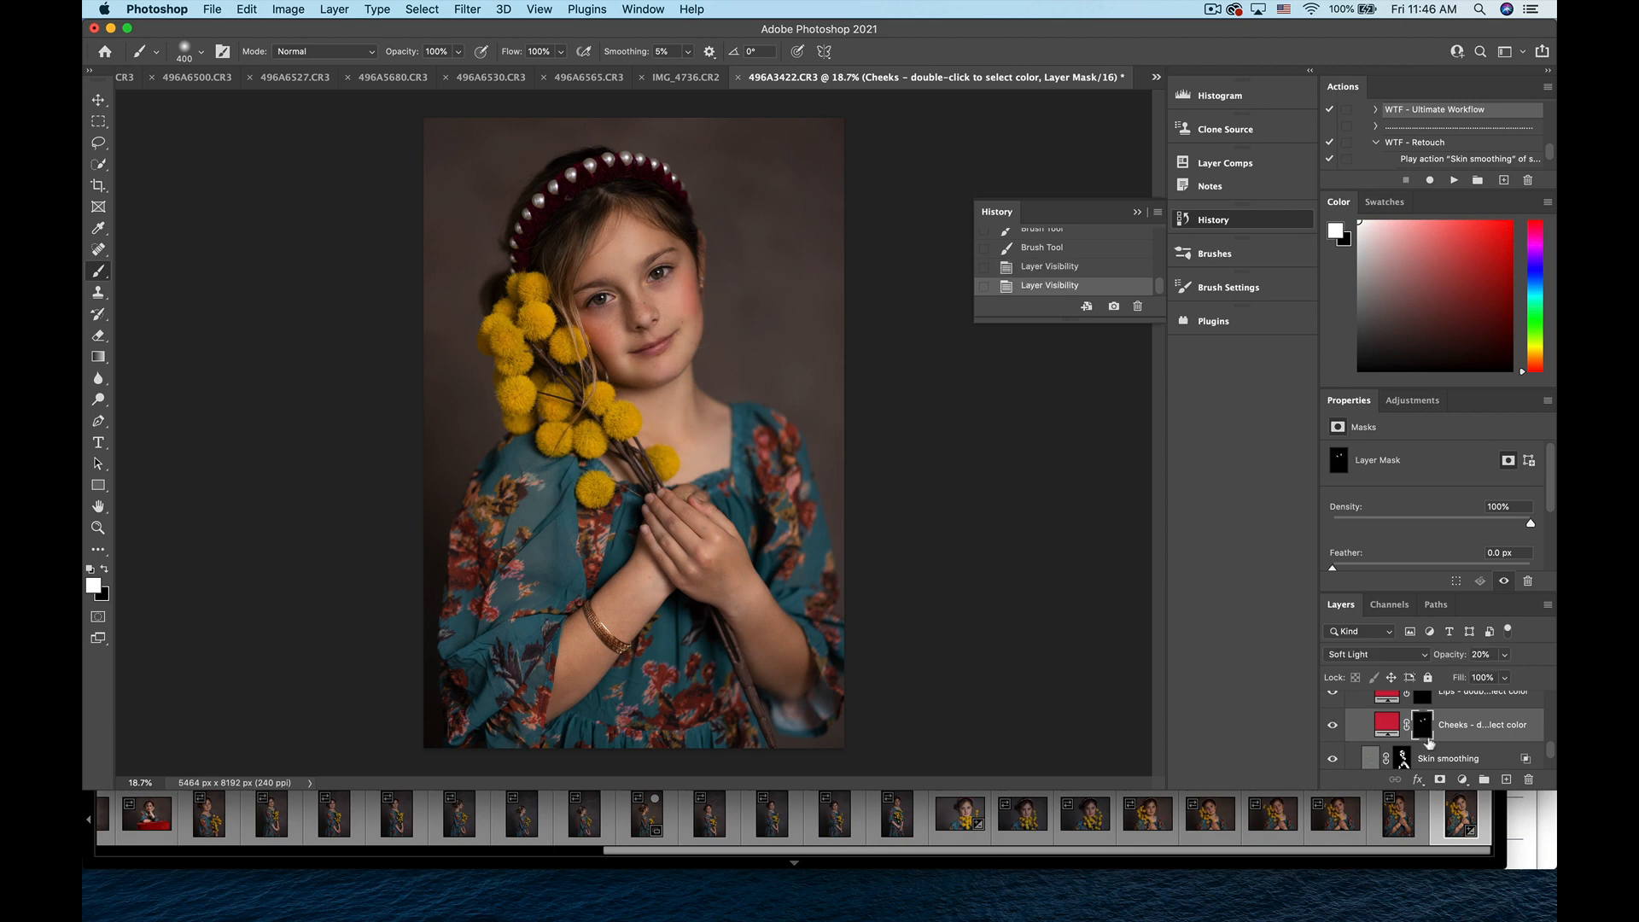
click(1504, 654)
mouse_move(1489, 676)
mouse_down()
mouse_move(1554, 672)
mouse_move(1484, 683)
mouse_up()
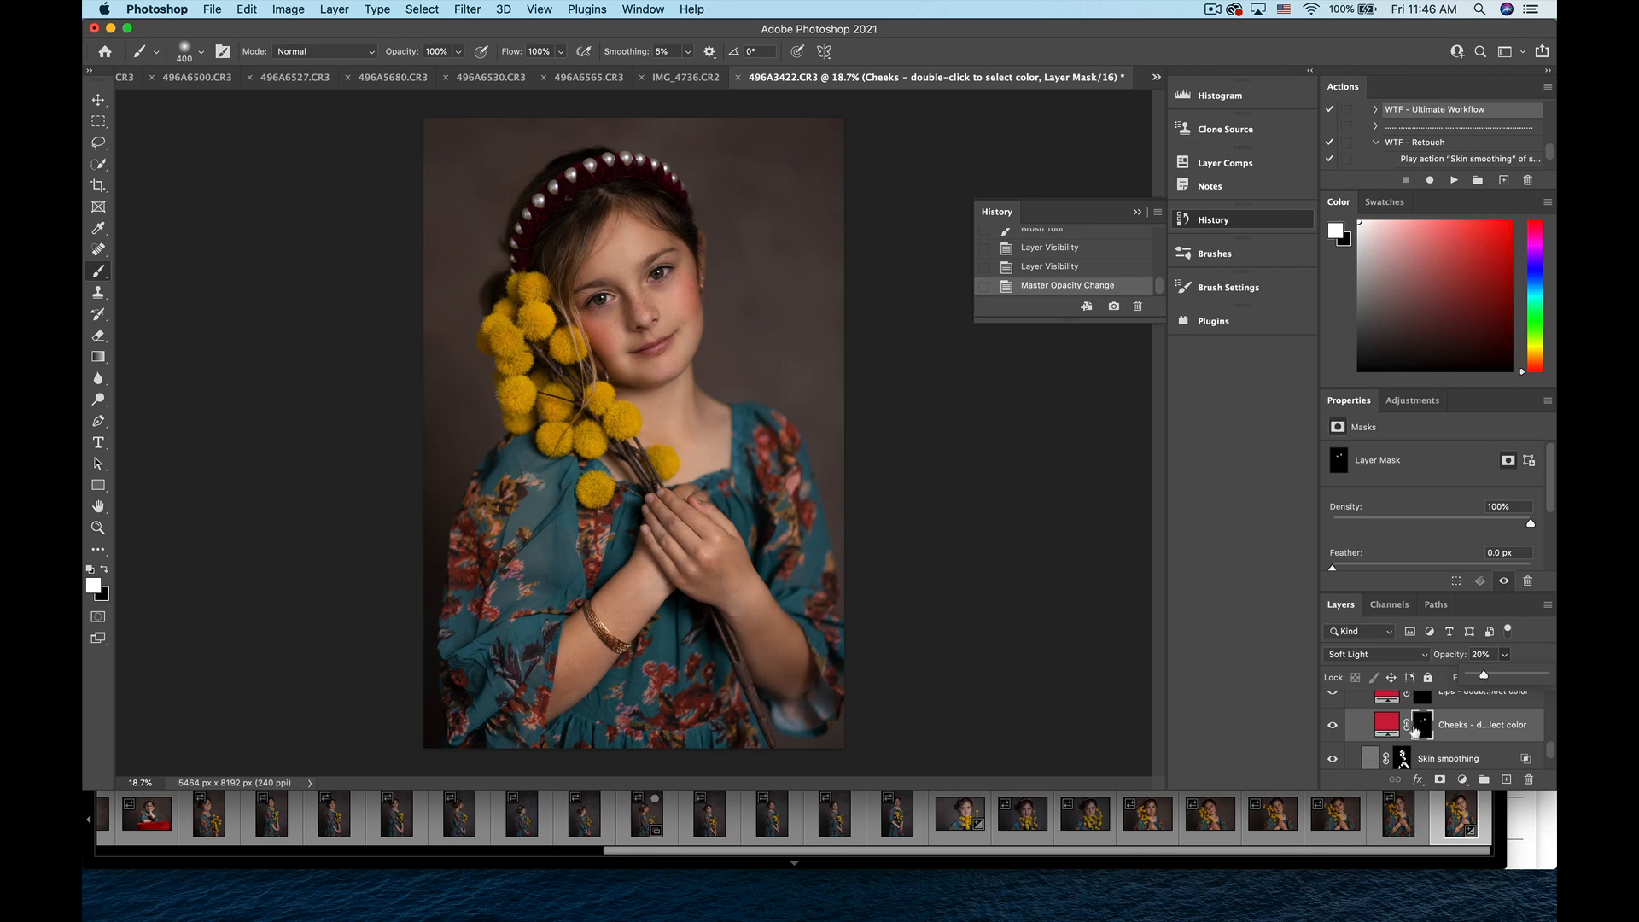
- Explore other hues and shades for the Cheeks fill layer and set its colour to the softer red d33755
double_click(1384, 726)
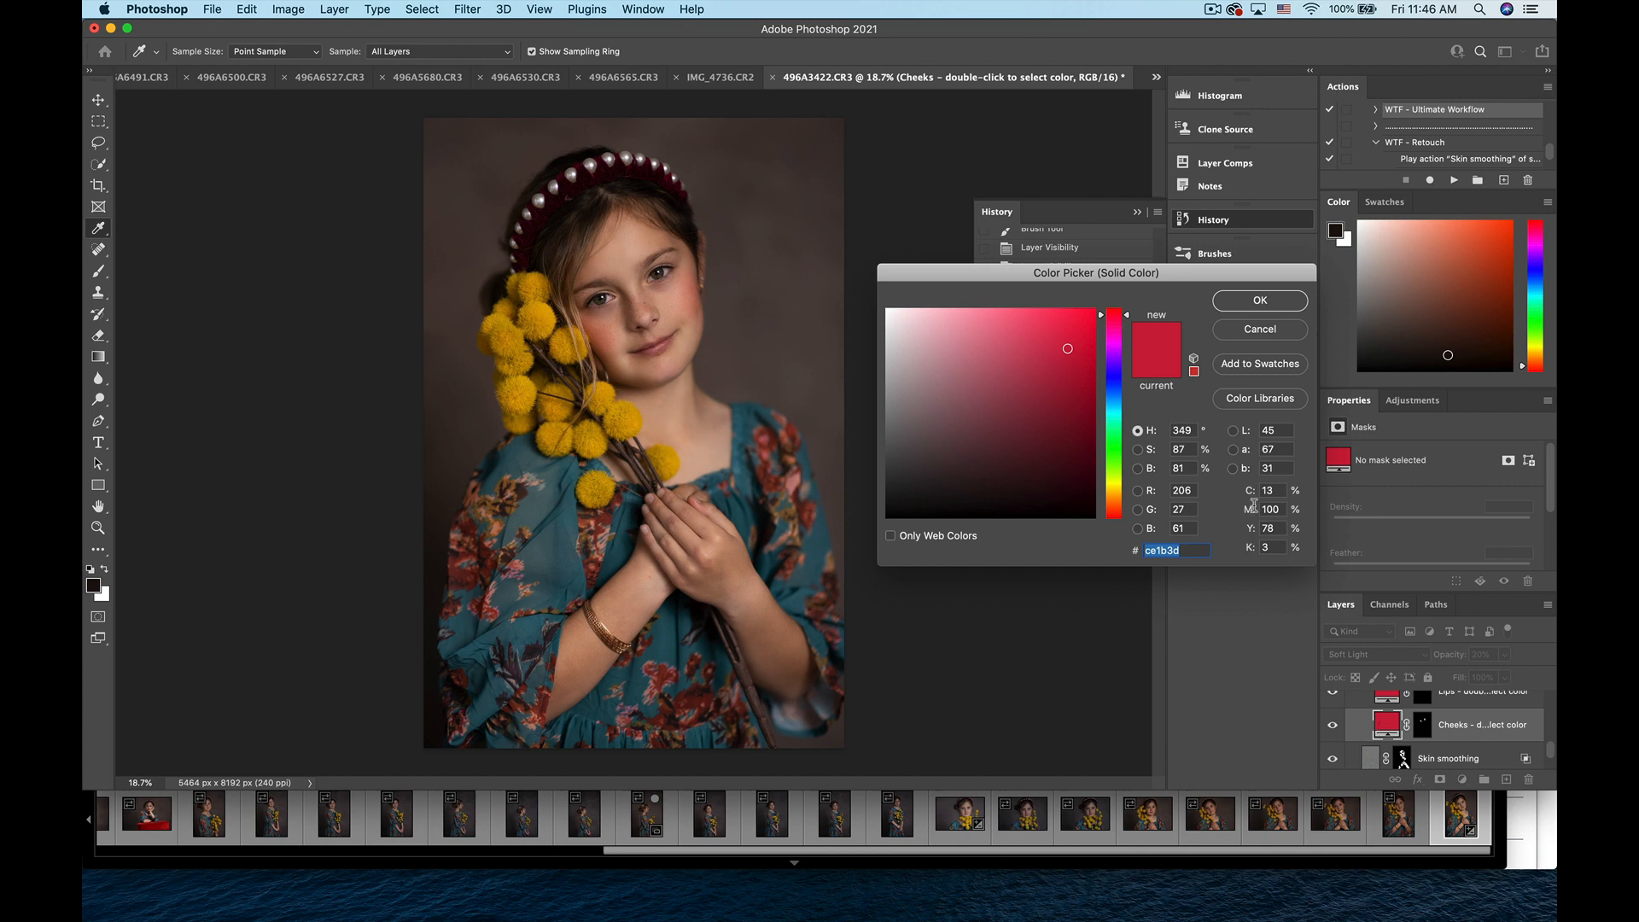
click(1121, 453)
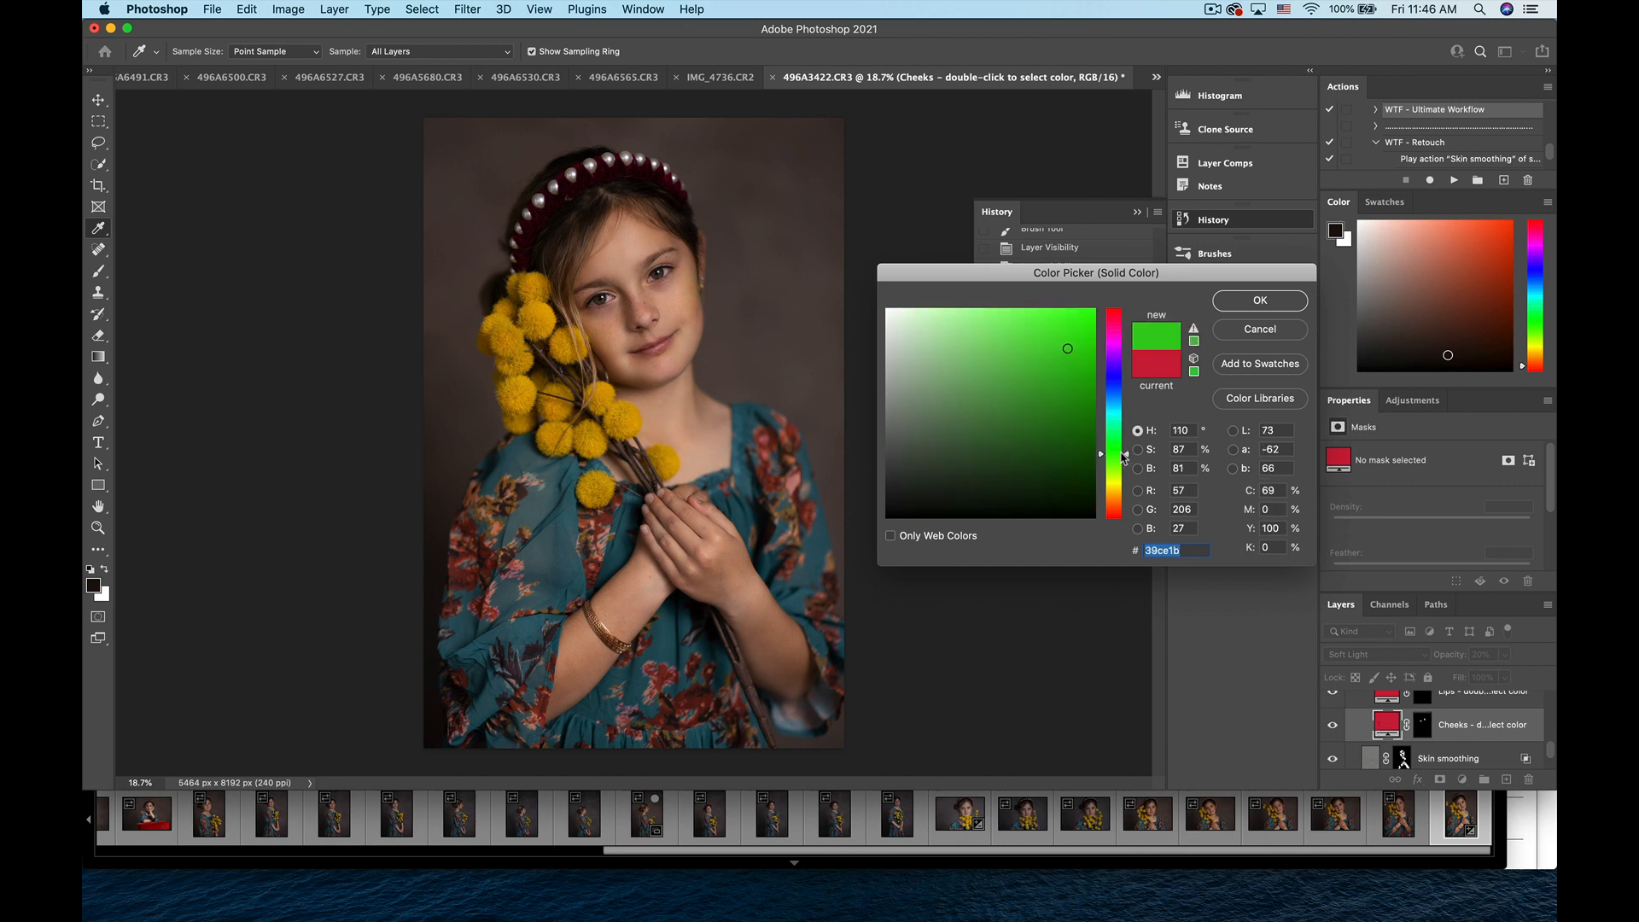
click(1109, 315)
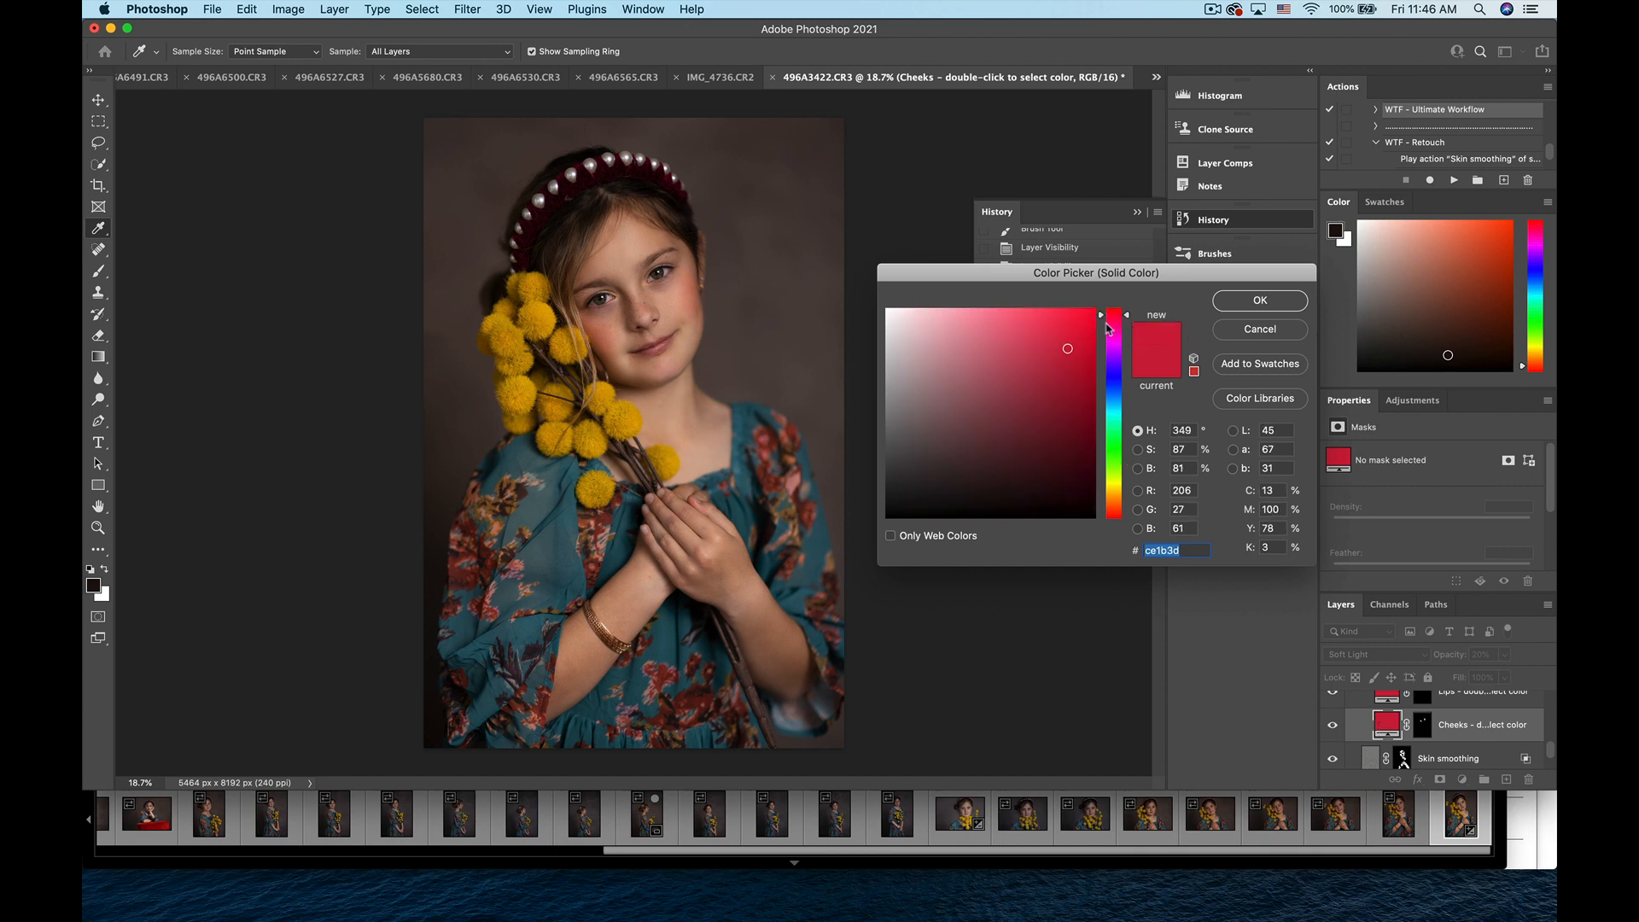
click(986, 324)
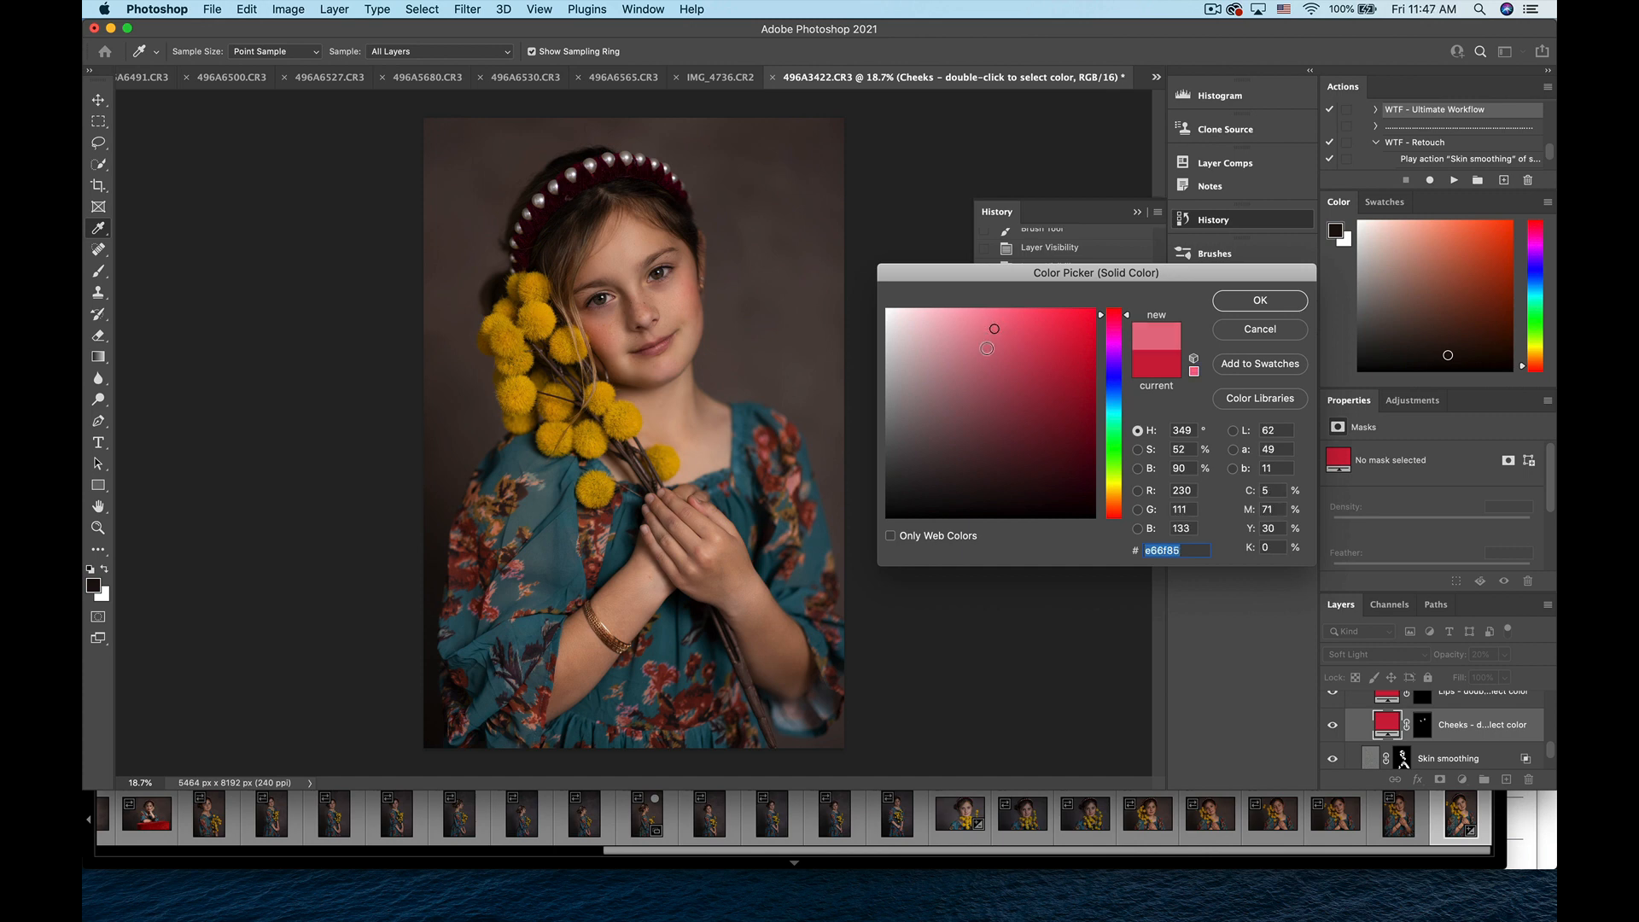
click(988, 353)
click(1024, 473)
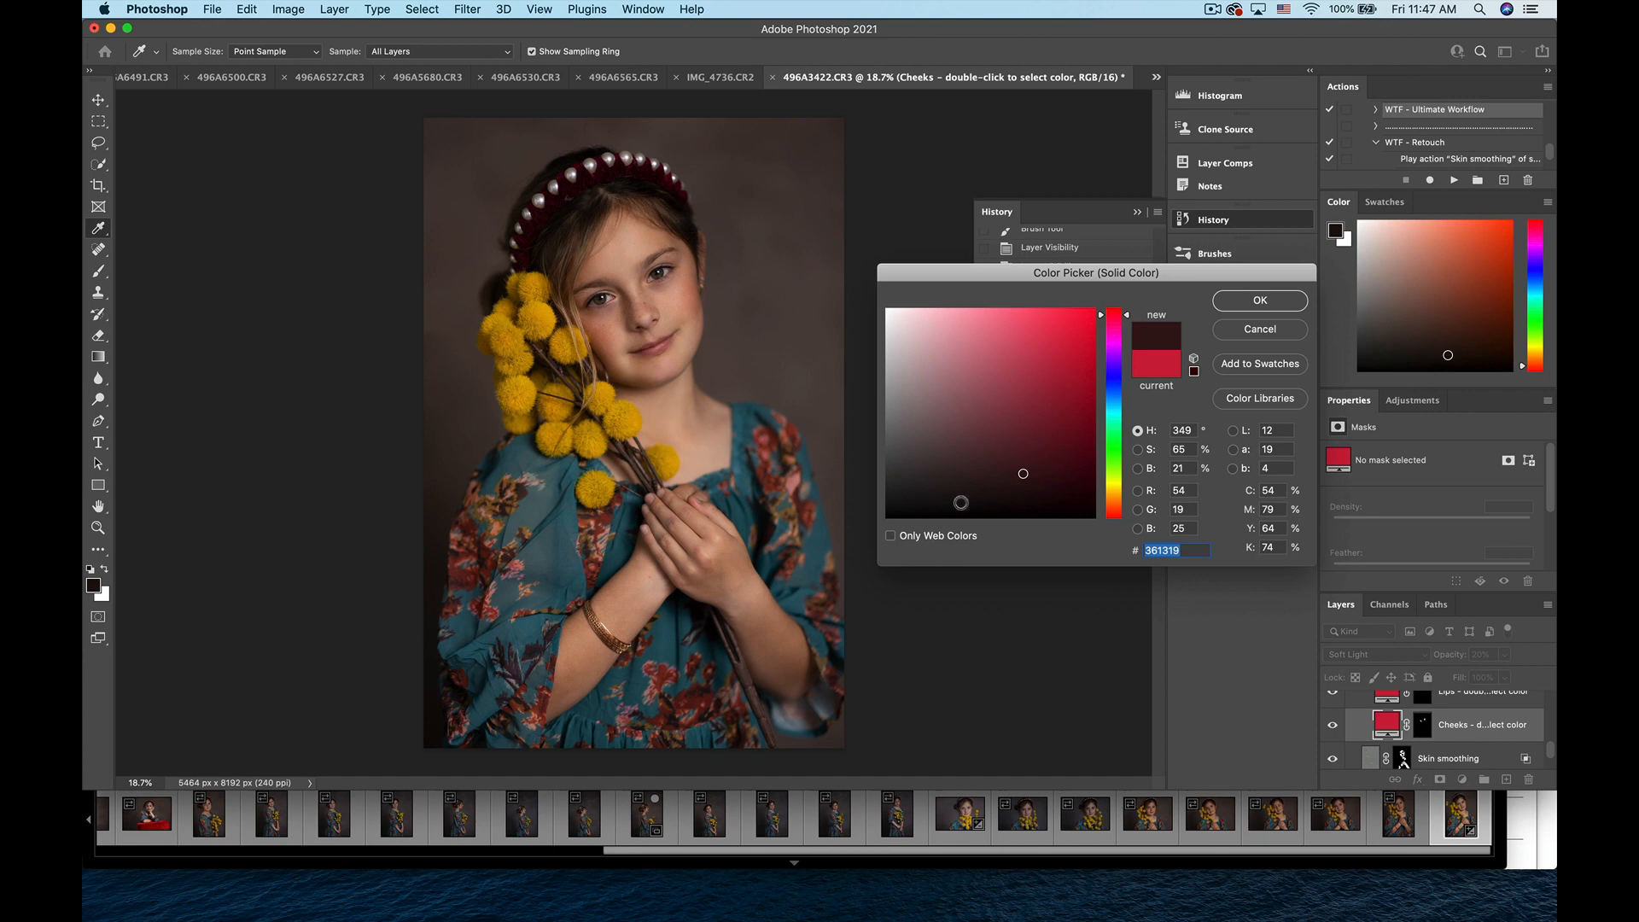
click(1012, 318)
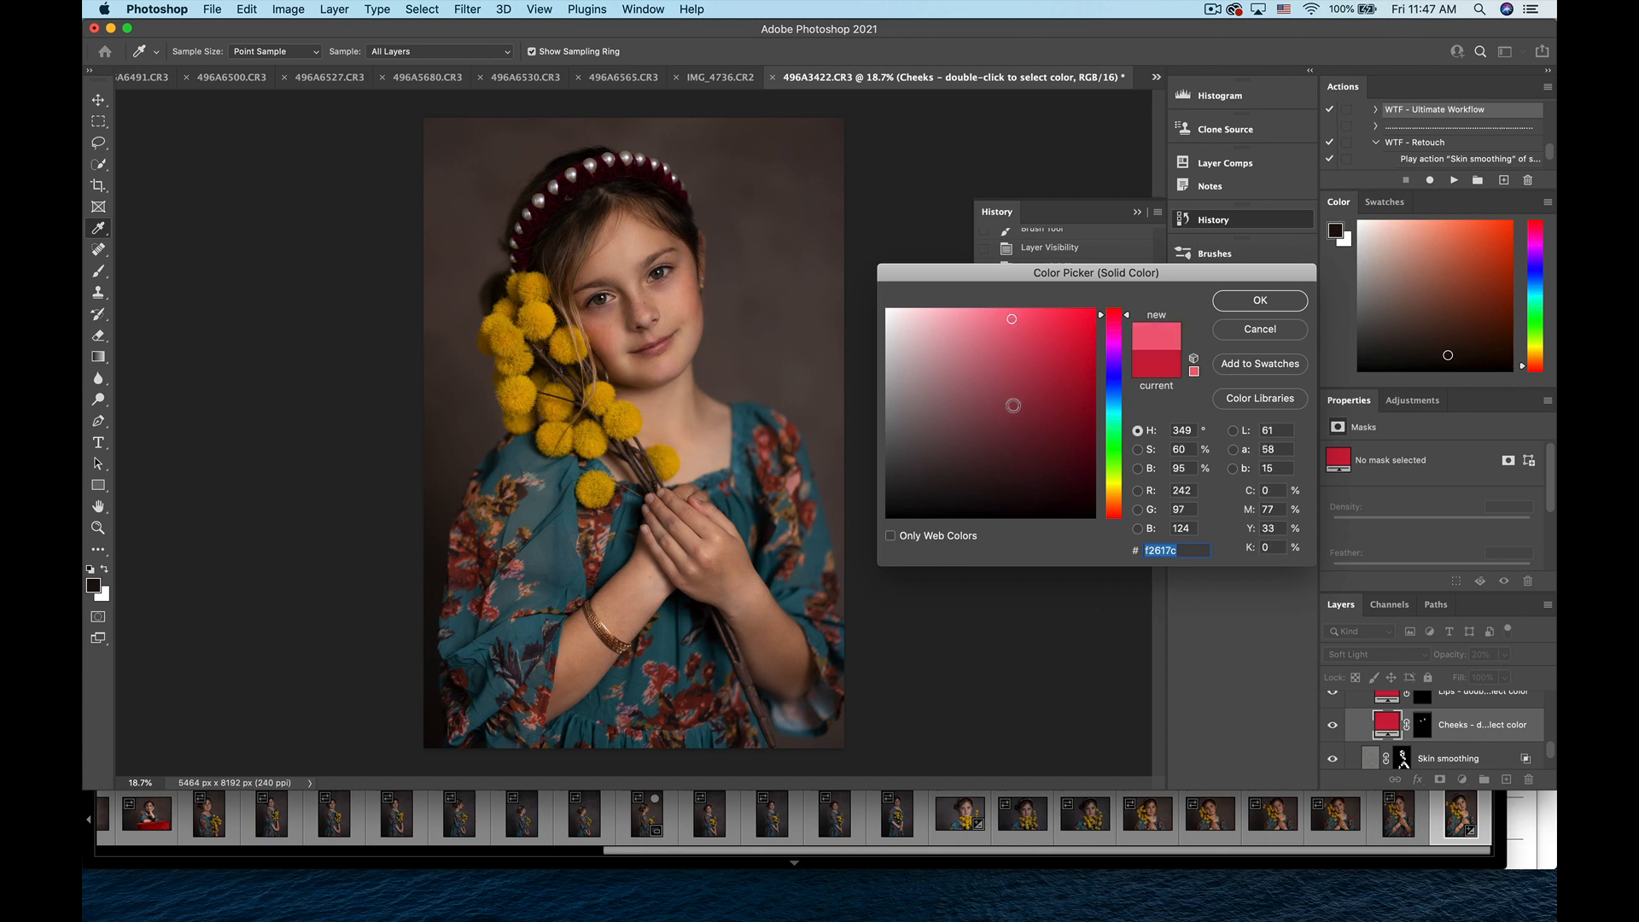
drag(1024, 452, 979, 424)
mouse_move(1040, 378)
mouse_down()
mouse_move(1032, 345)
mouse_move(998, 329)
mouse_move(1040, 345)
mouse_up()
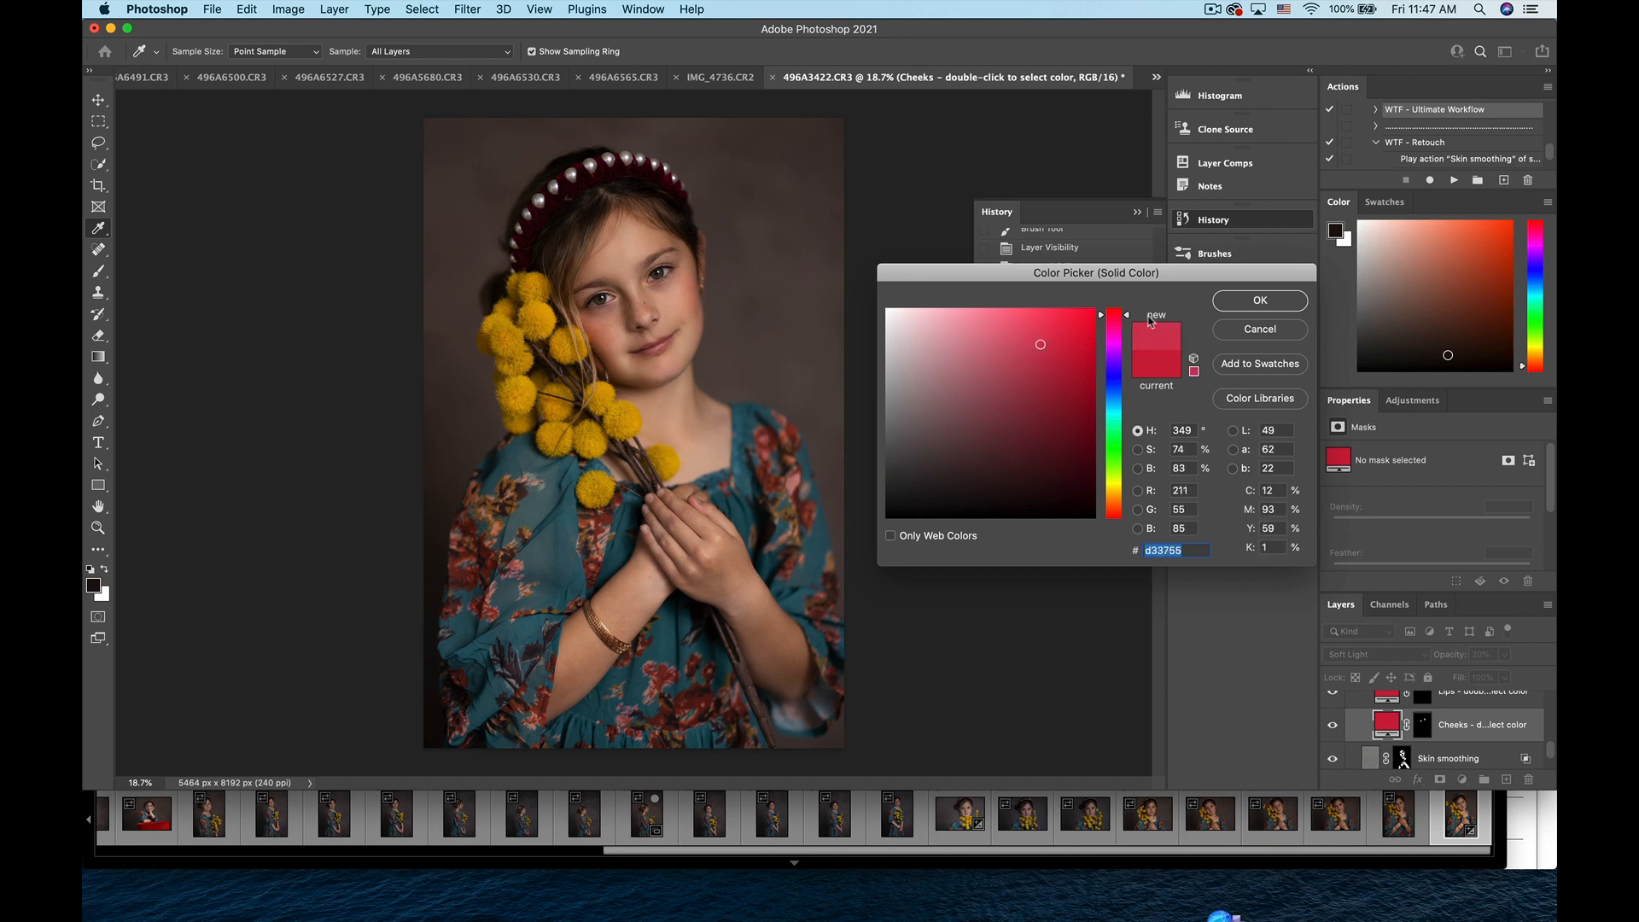
click(1246, 301)
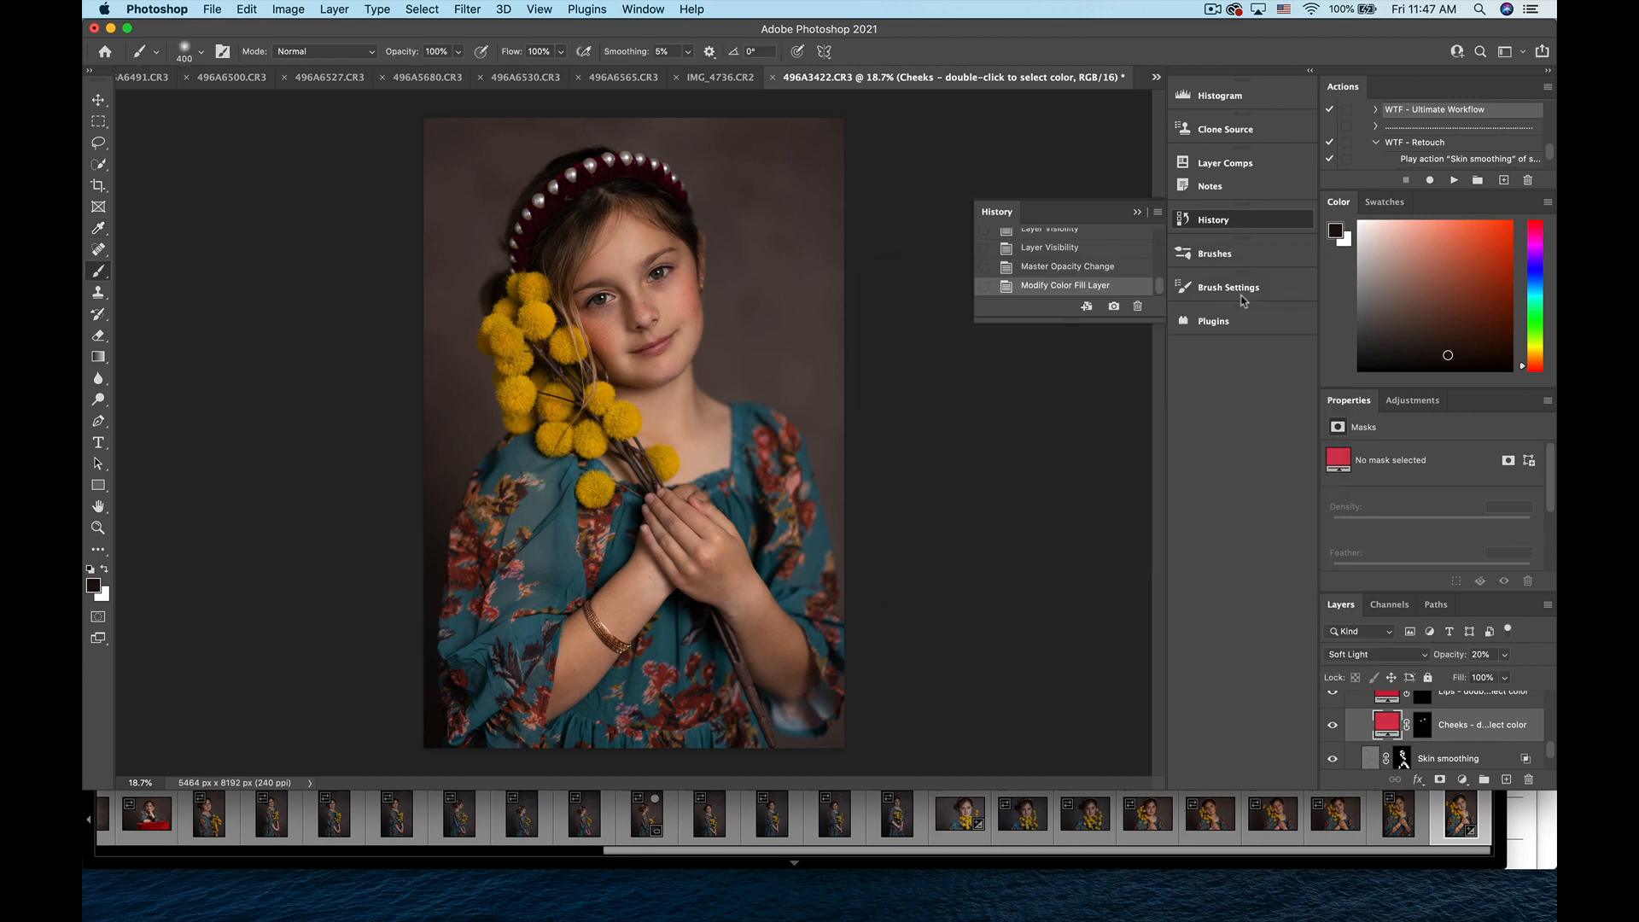
- Compare the face with and without the new cheek colour and reduce the Cheeks layer's opacity to 13%
click(1332, 726)
click(1333, 726)
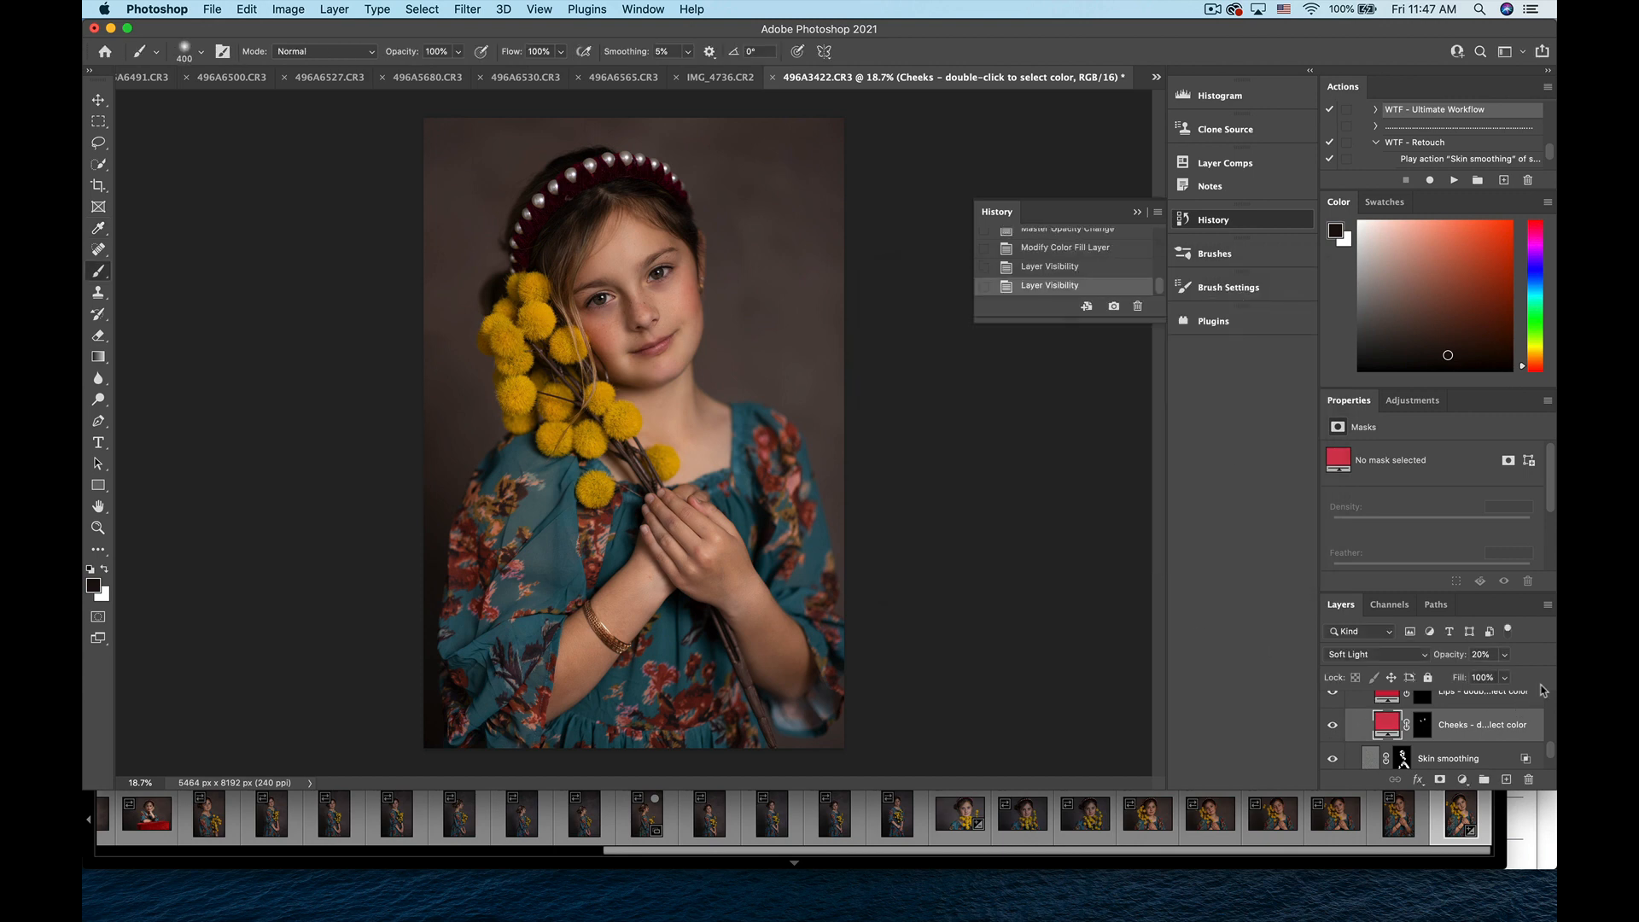
click(1504, 654)
drag(1490, 679, 1479, 678)
- Soften the cheek colour beside the flowers with black at 10% flow on the Cheeks mask, and compare the layer on and off
click(1422, 724)
key(x)
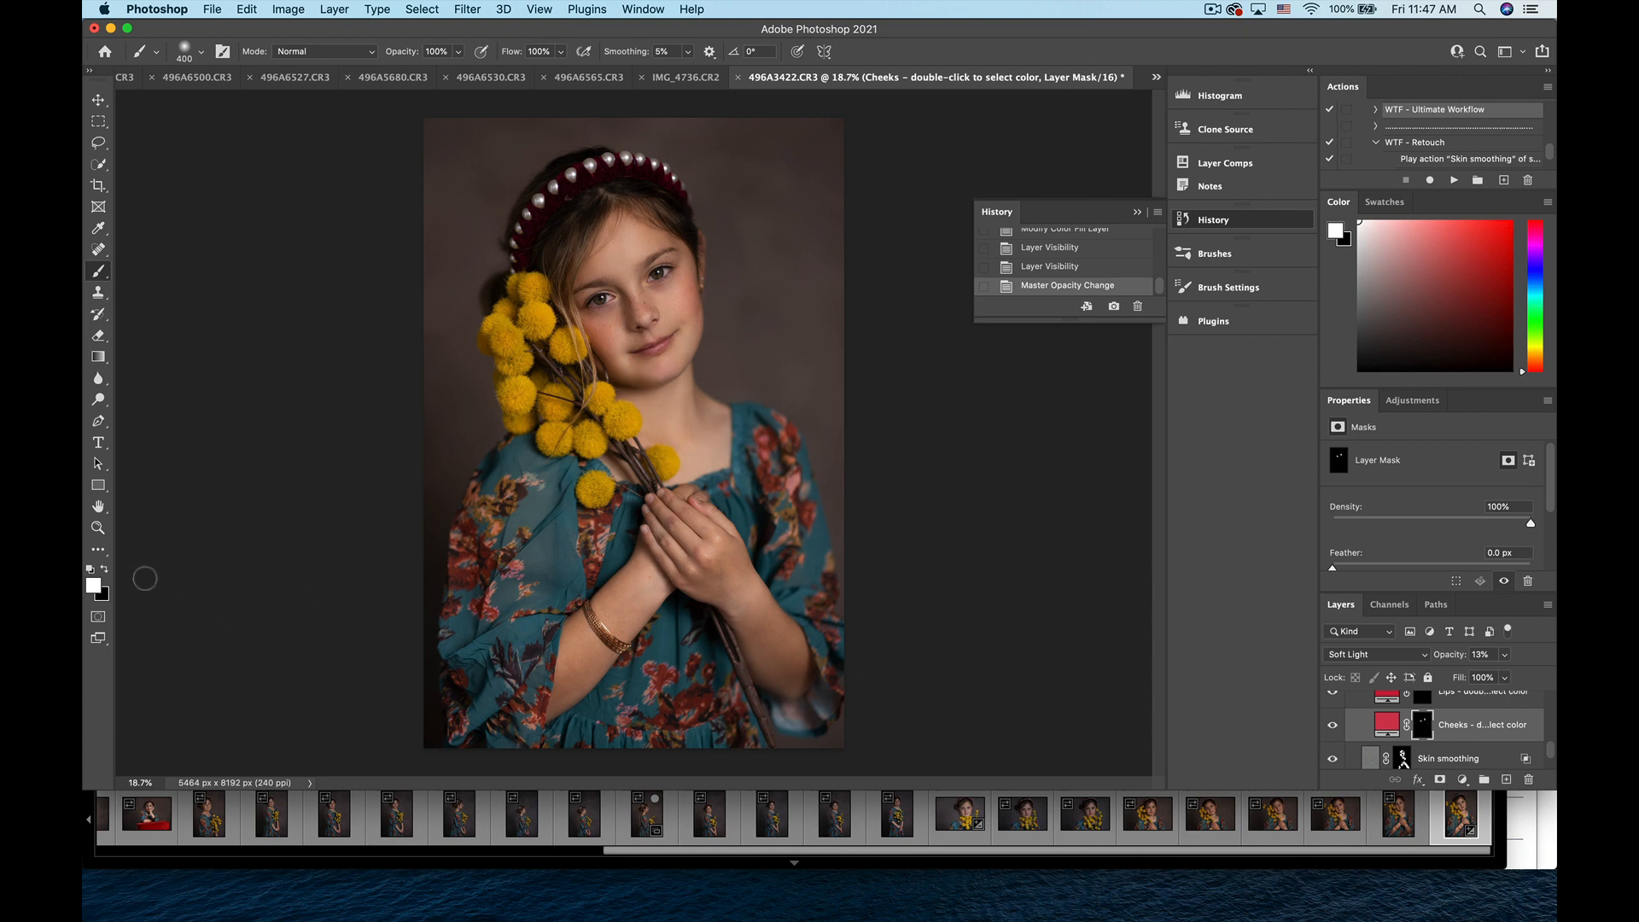
click(104, 568)
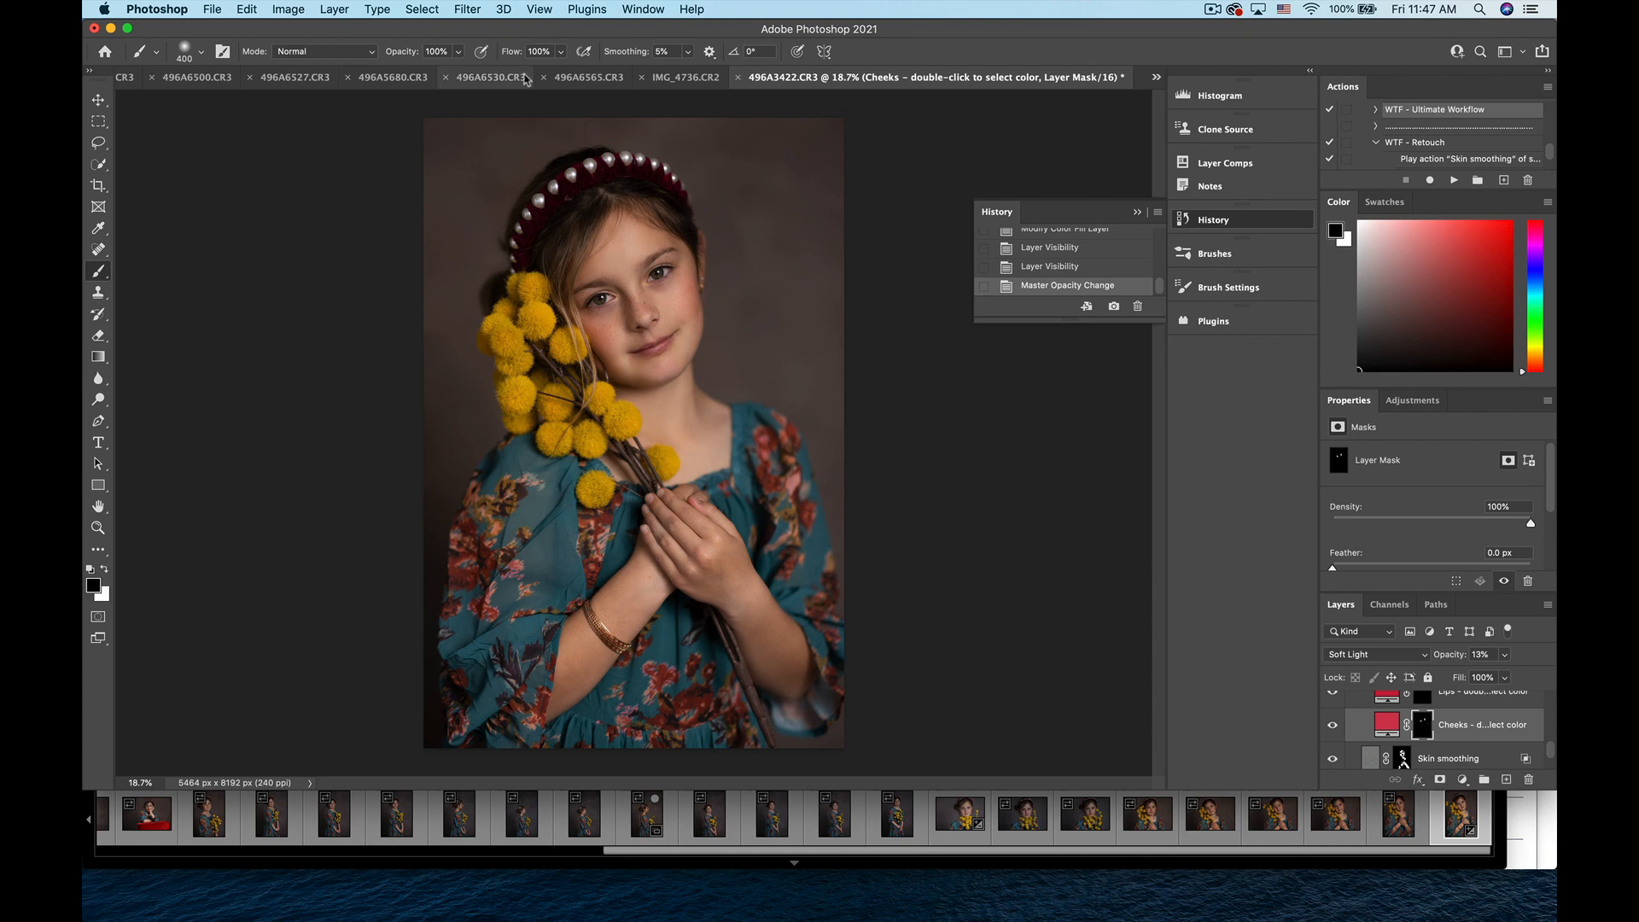
click(560, 51)
click(493, 71)
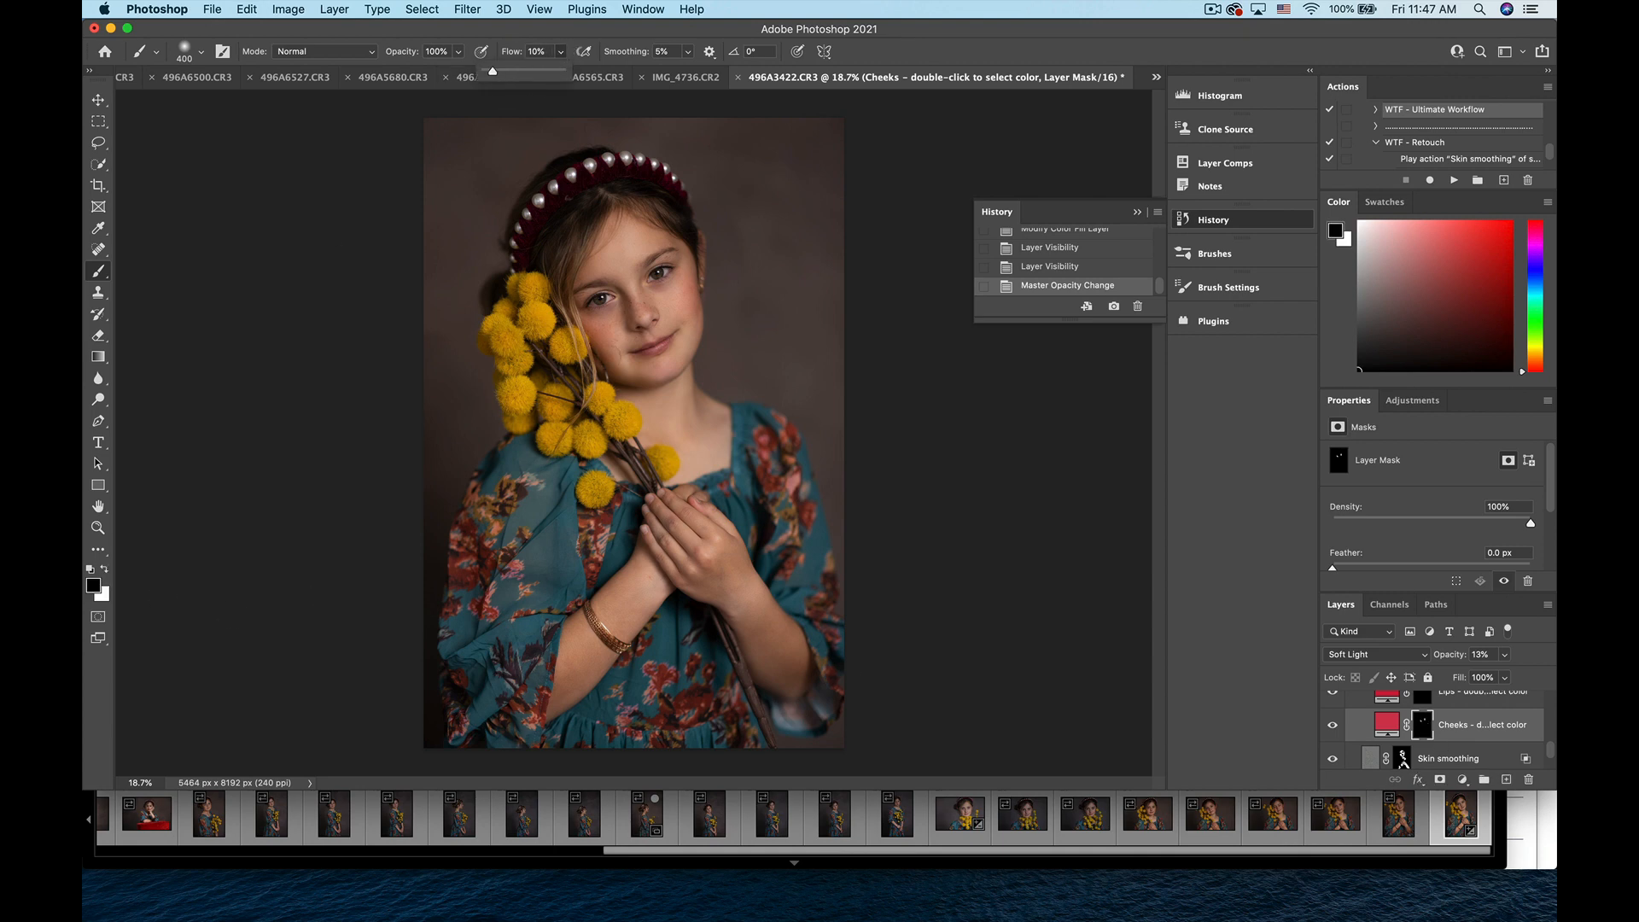
click(592, 299)
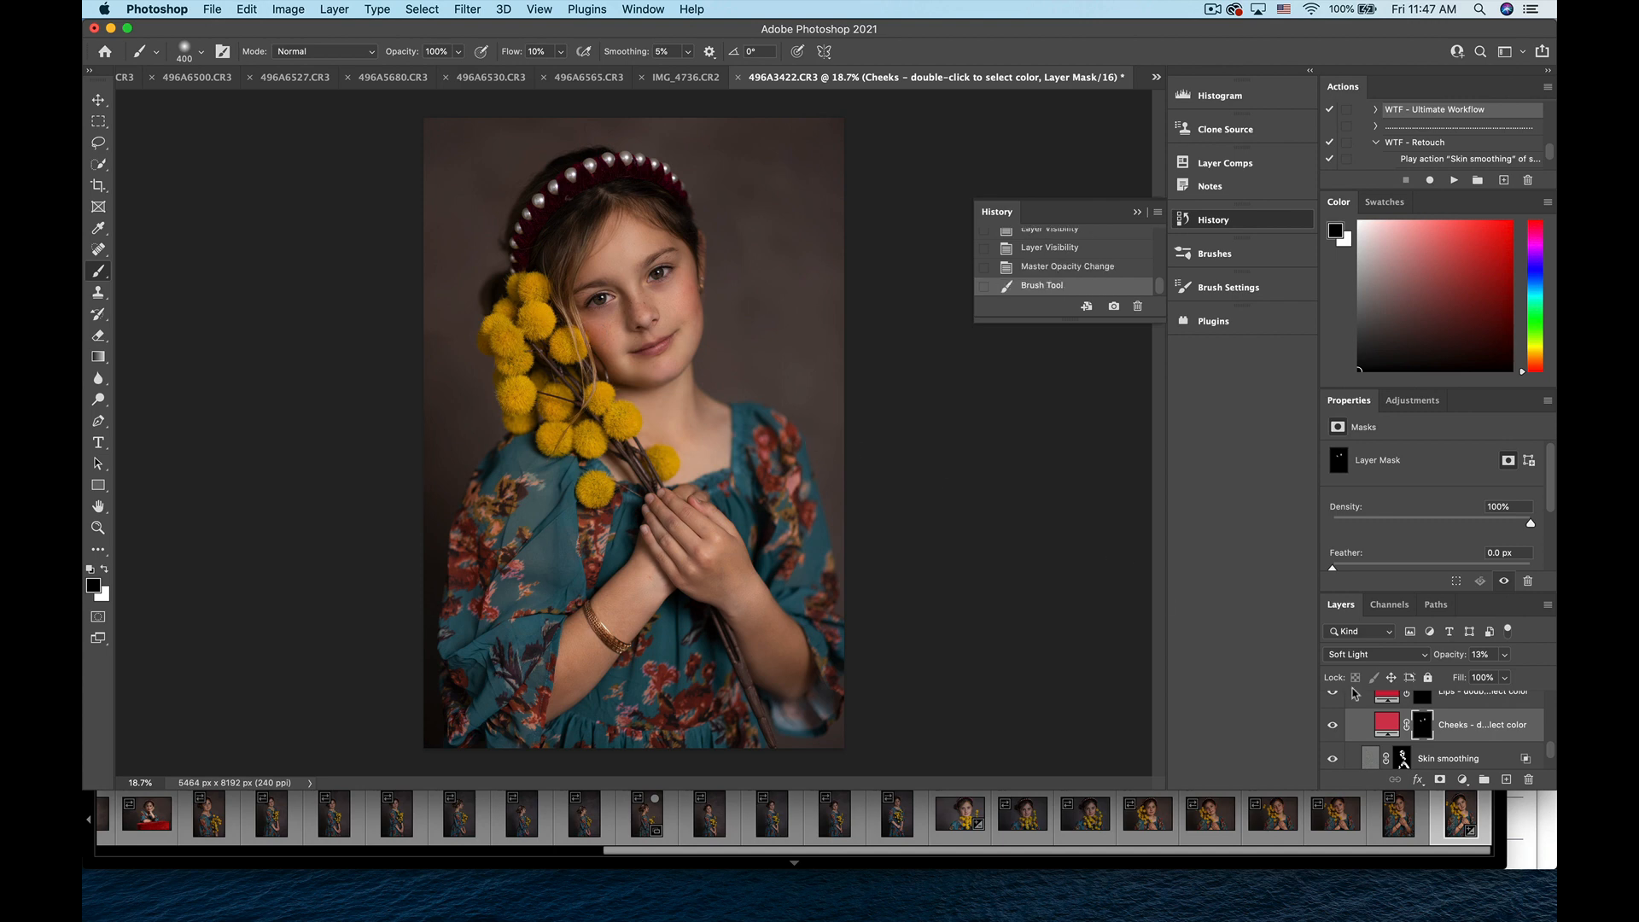
click(1333, 727)
click(1333, 726)
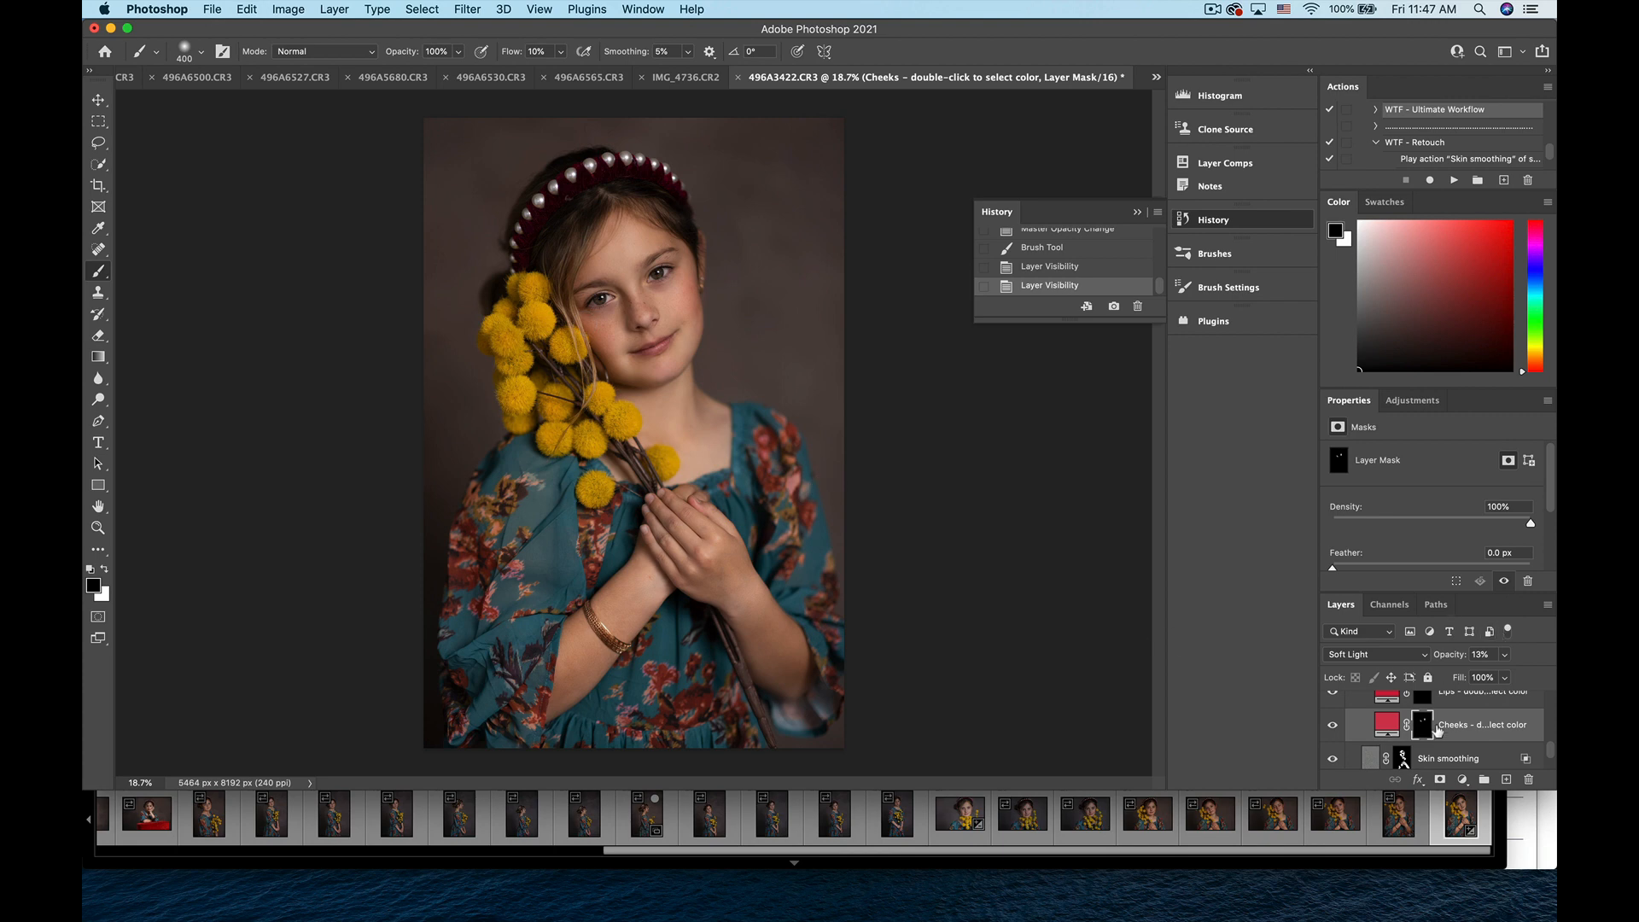
- Select the Lips layer's mask and prepare the brush at 100% flow and size 80 for close work on the mouth
scroll(1398, 739, up, 1)
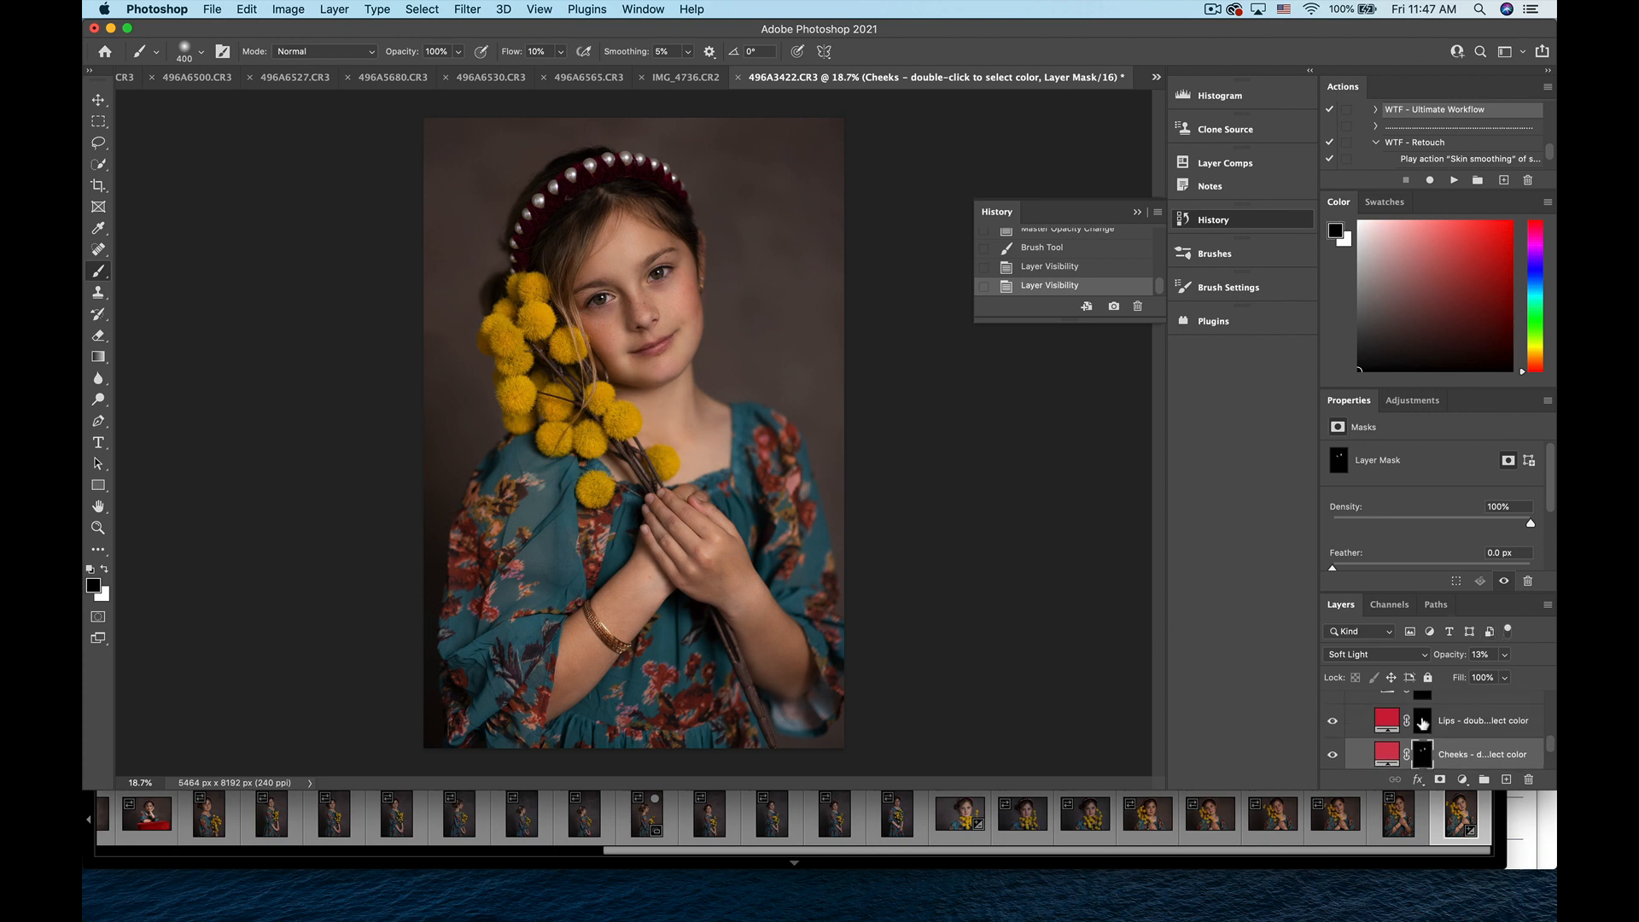
click(1424, 726)
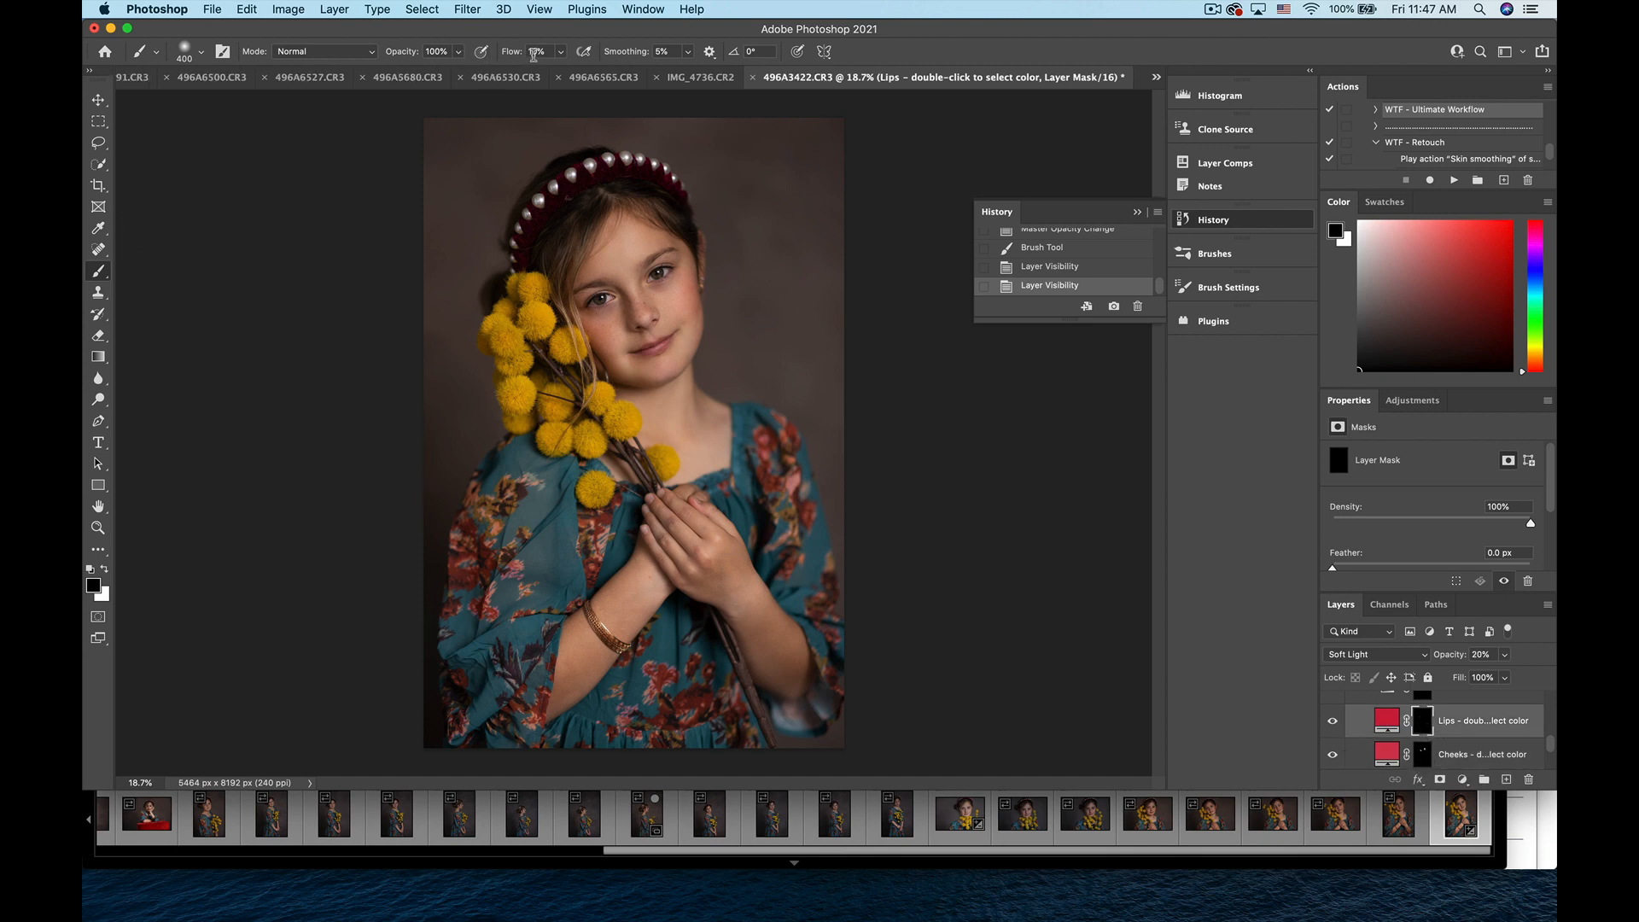
click(561, 51)
key(super+equal)
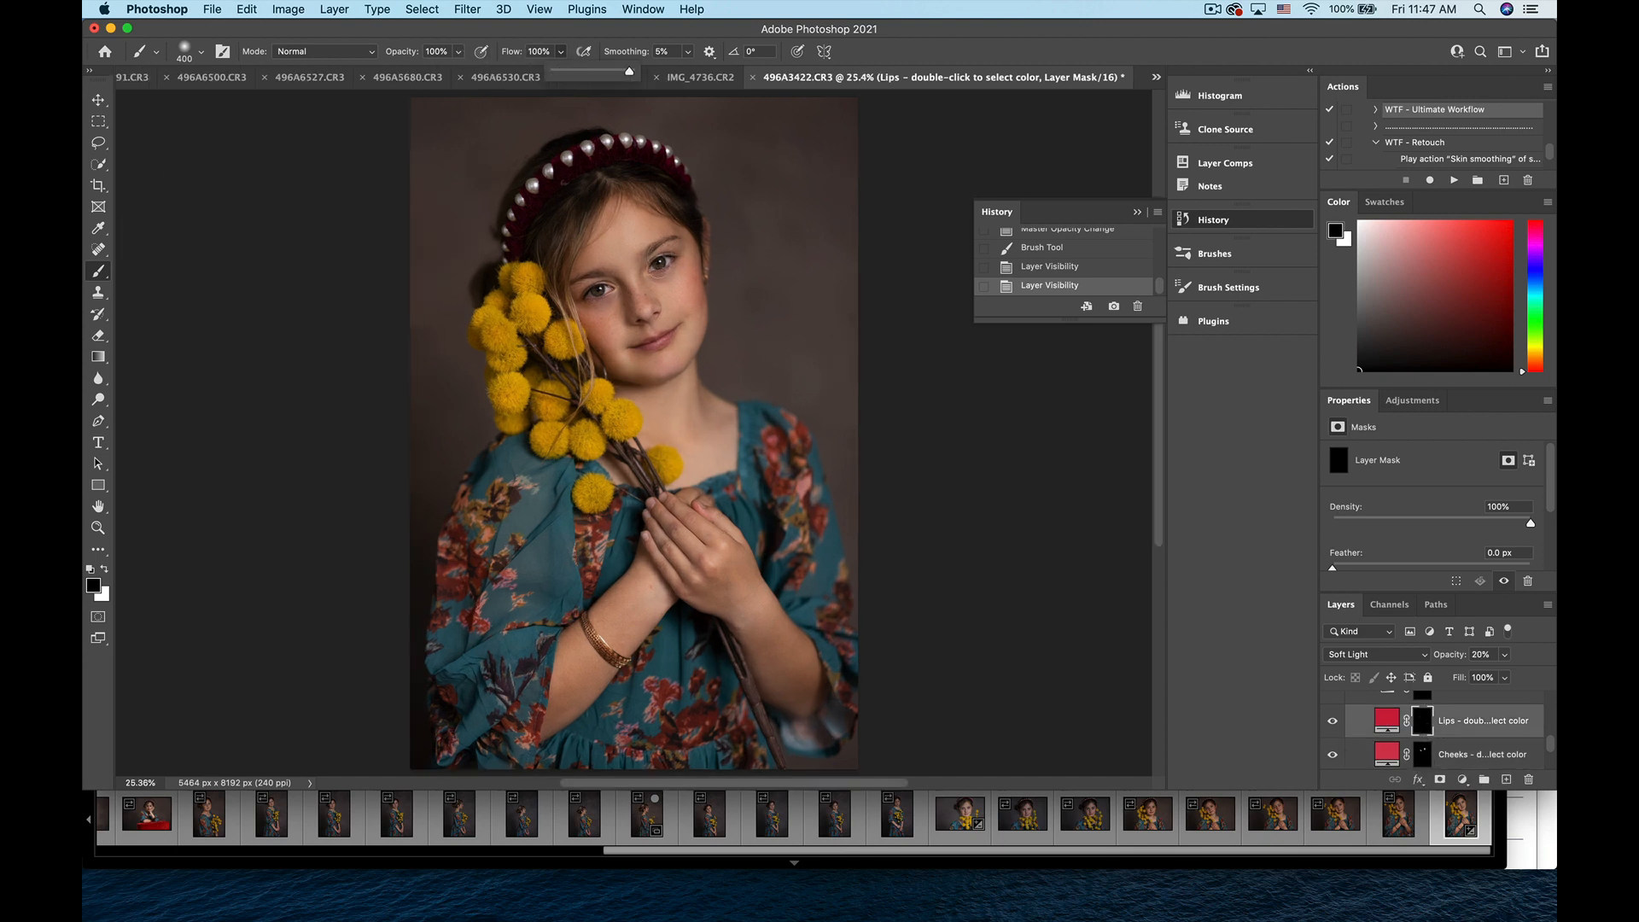
scroll(599, 512, up, 6)
key(bracketleft)
key(bracketleft)
key(bracketleft)
key(bracketleft)
key(bracketleft)
key(bracketleft)
key(bracketleft)
key(bracketleft)
key(bracketleft)
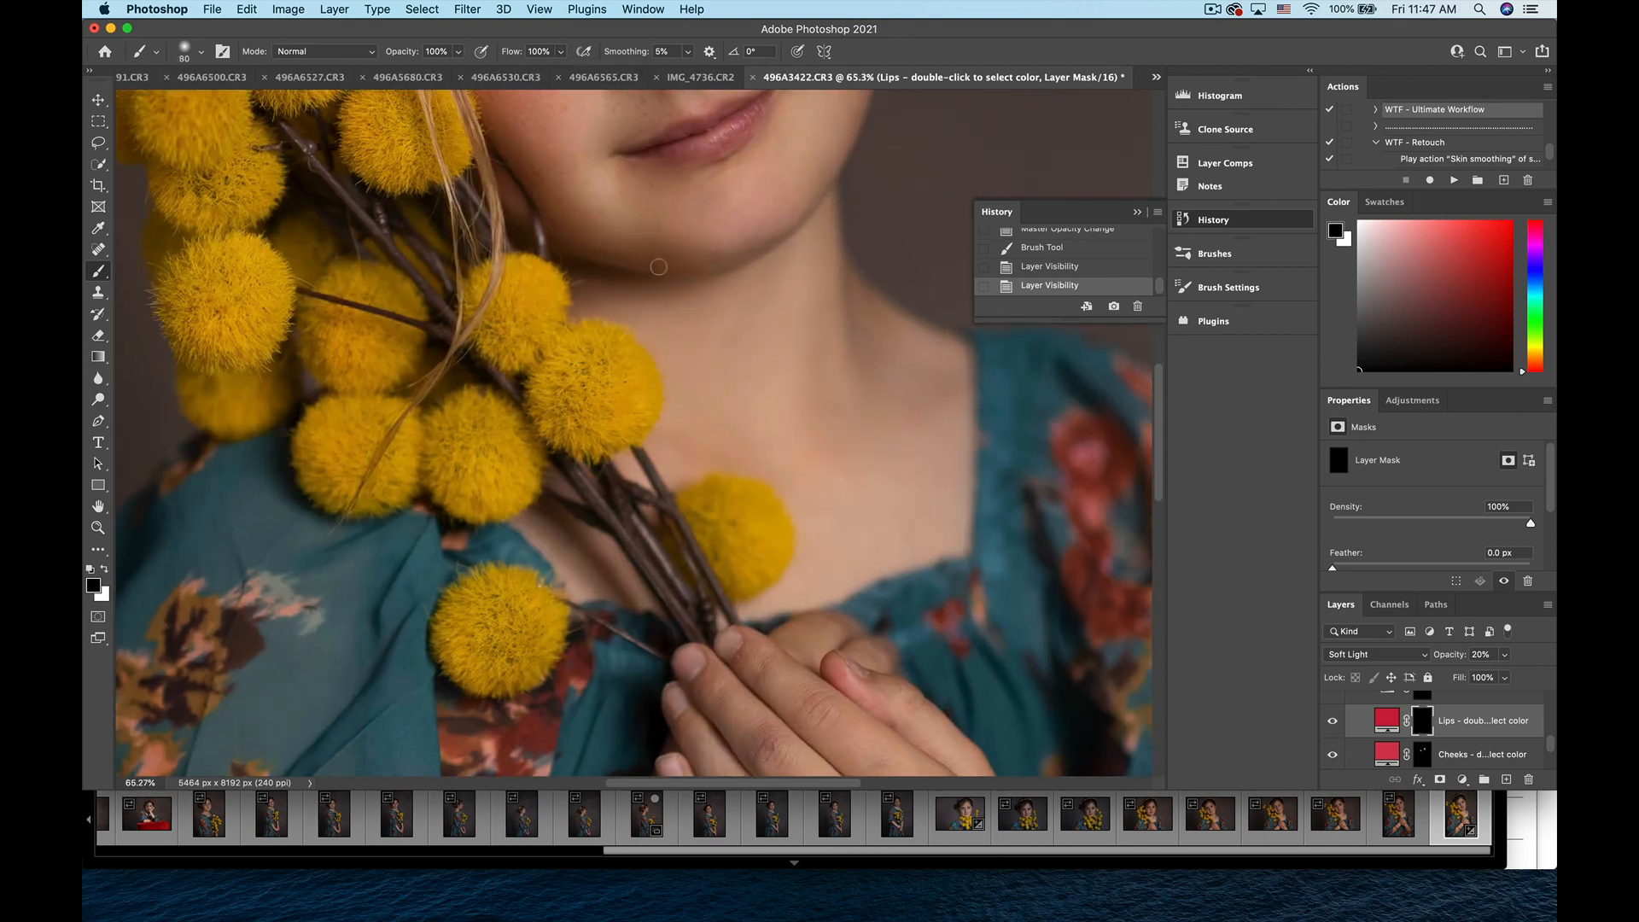
scroll(659, 266, up, 3)
scroll(659, 266, right, 2)
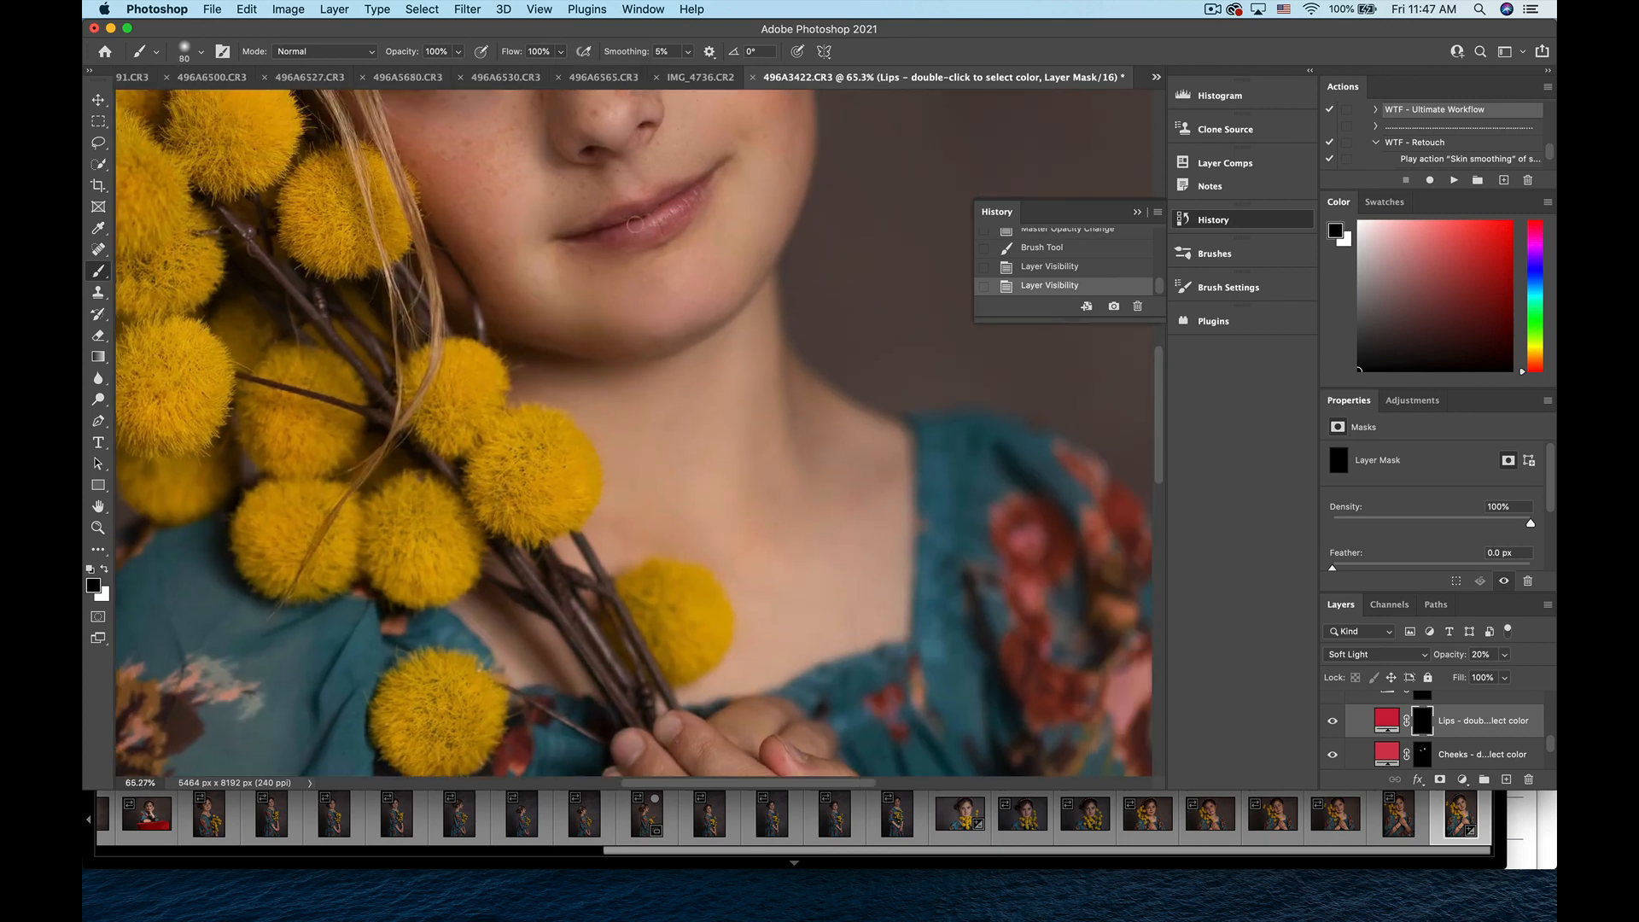
- Switch the foreground colour to white and paint the lips on the Lips layer mask
click(635, 224)
click(104, 569)
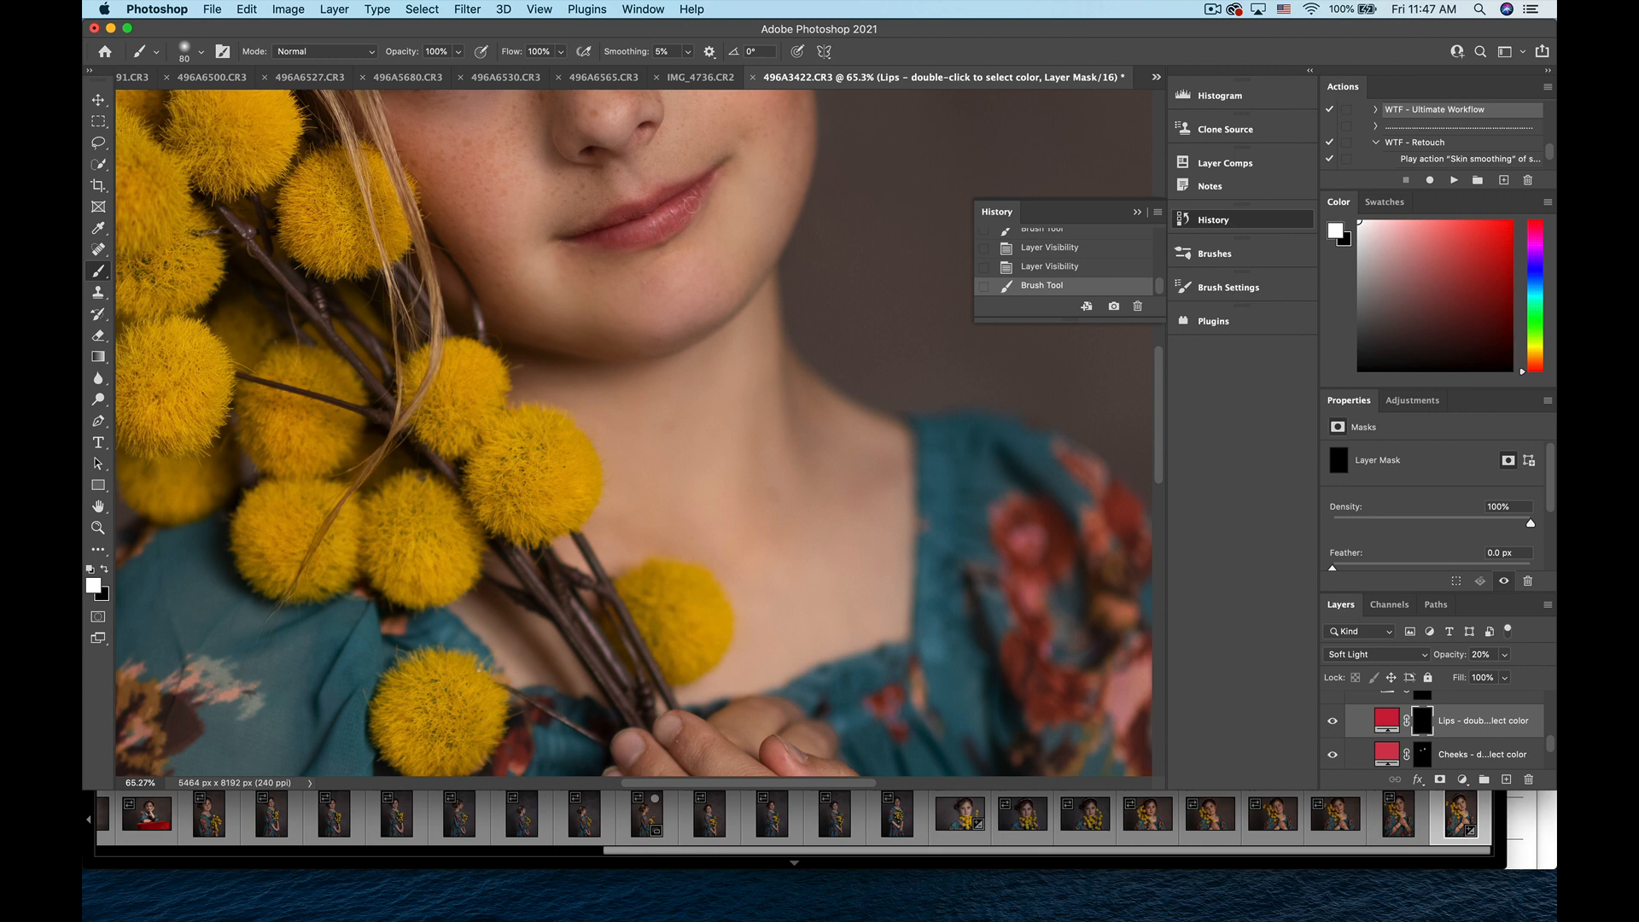
mouse_move(649, 240)
mouse_down()
mouse_move(560, 242)
mouse_move(690, 183)
mouse_up()
click(587, 237)
- Toggle the Lips layer's visibility to compare the lip colour on the whole portrait, leaving the layer shown
scroll(529, 315, down, 3)
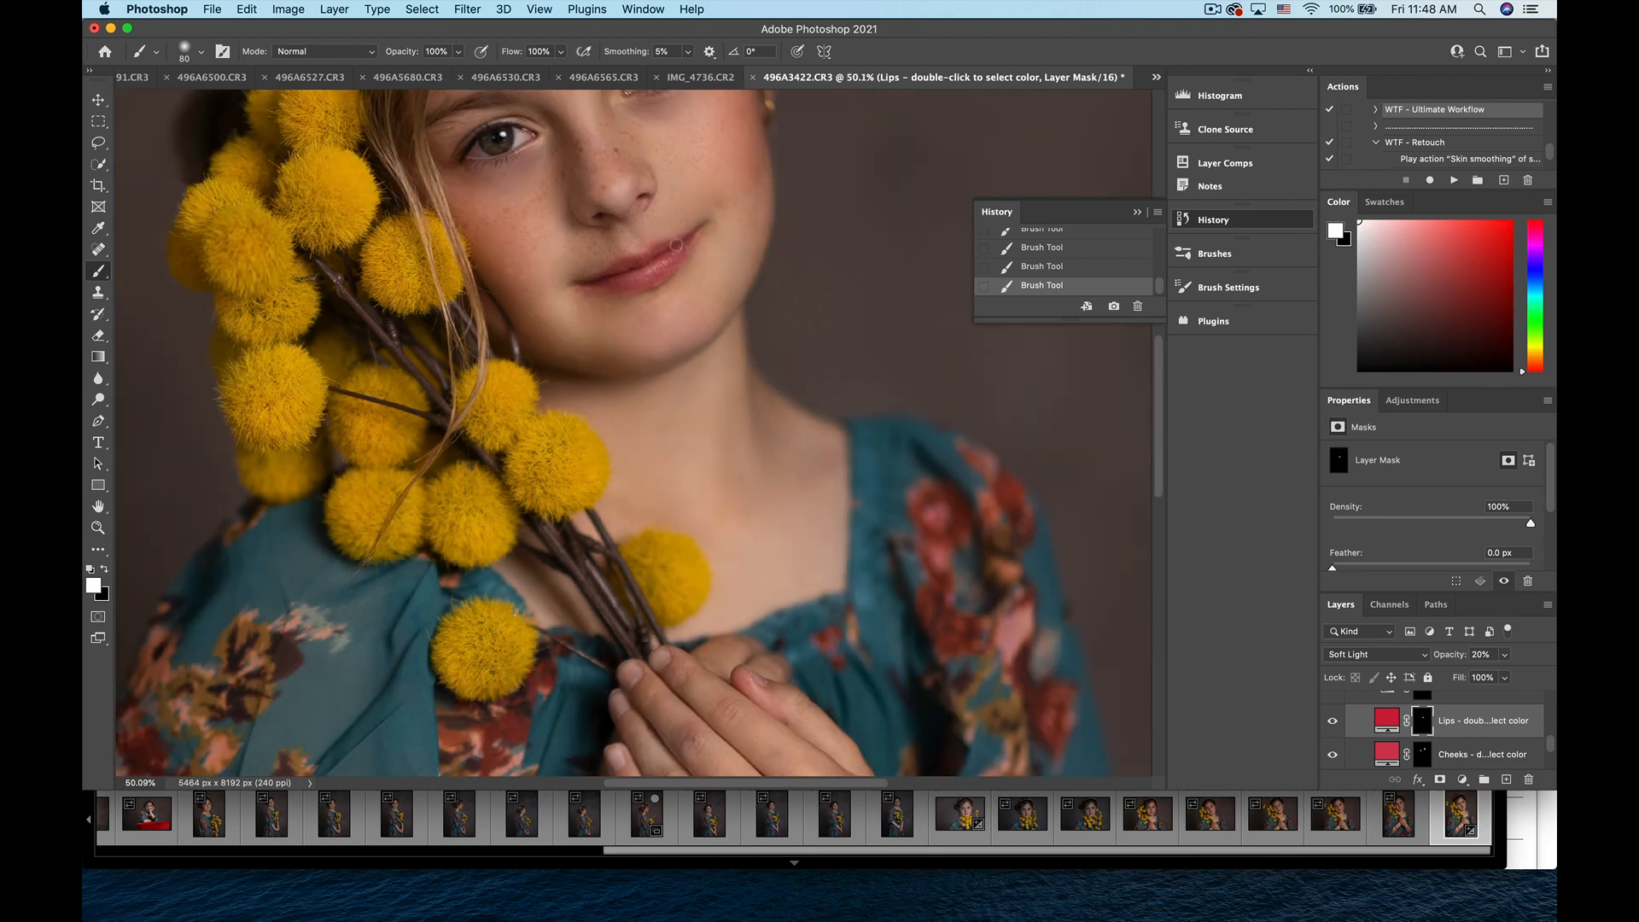
scroll(640, 290, down, 5)
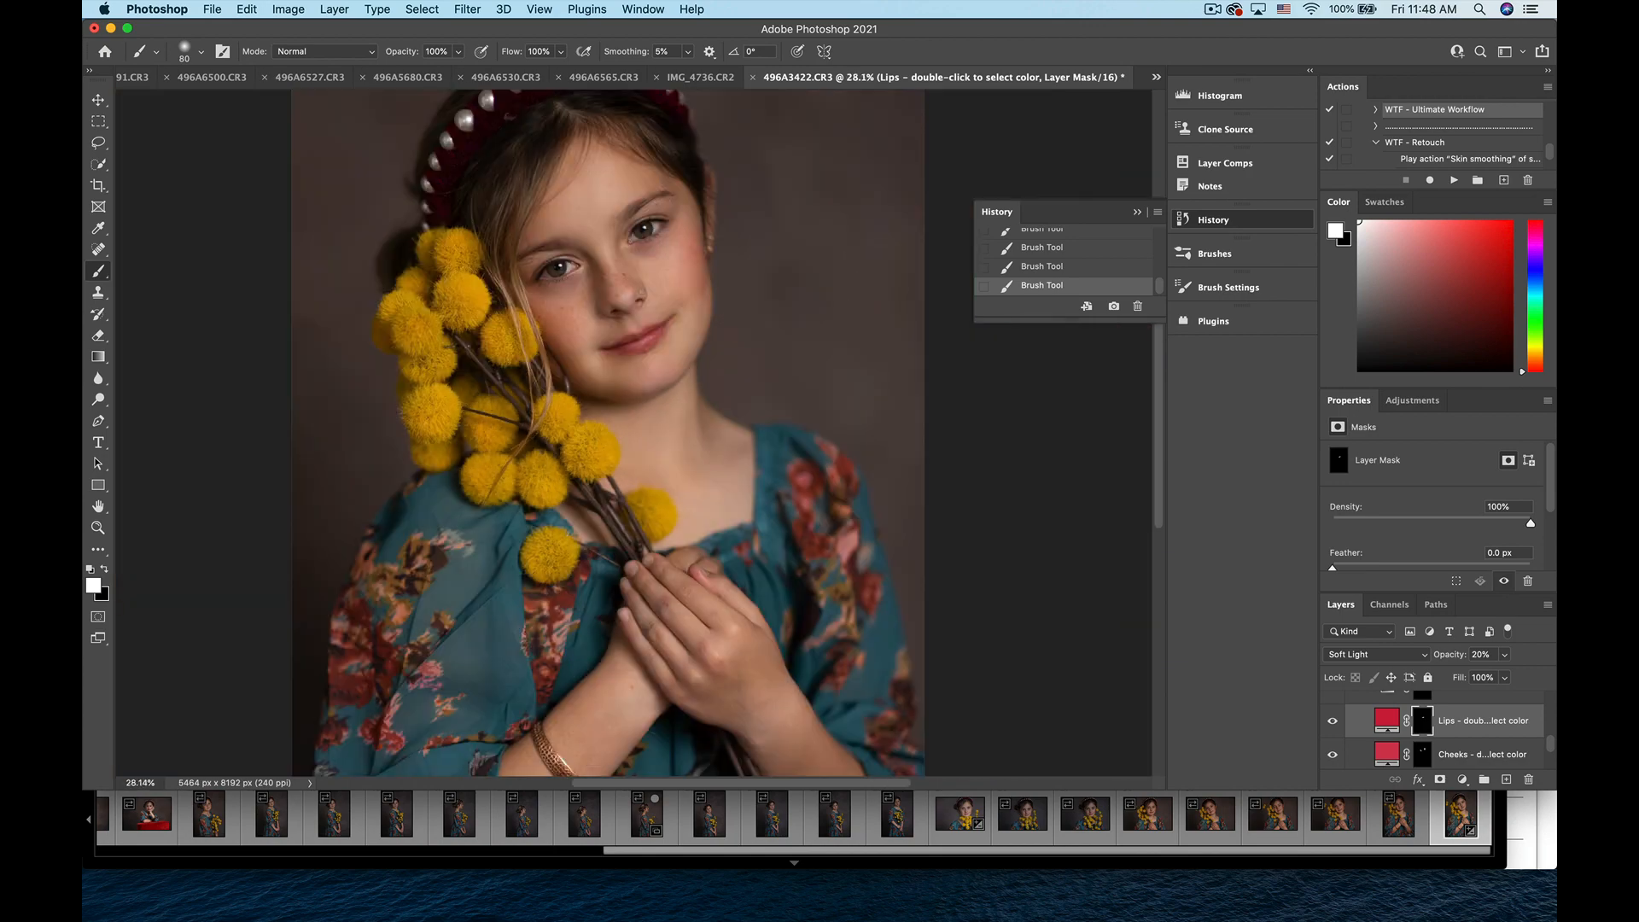
click(1333, 721)
click(1332, 721)
click(1332, 722)
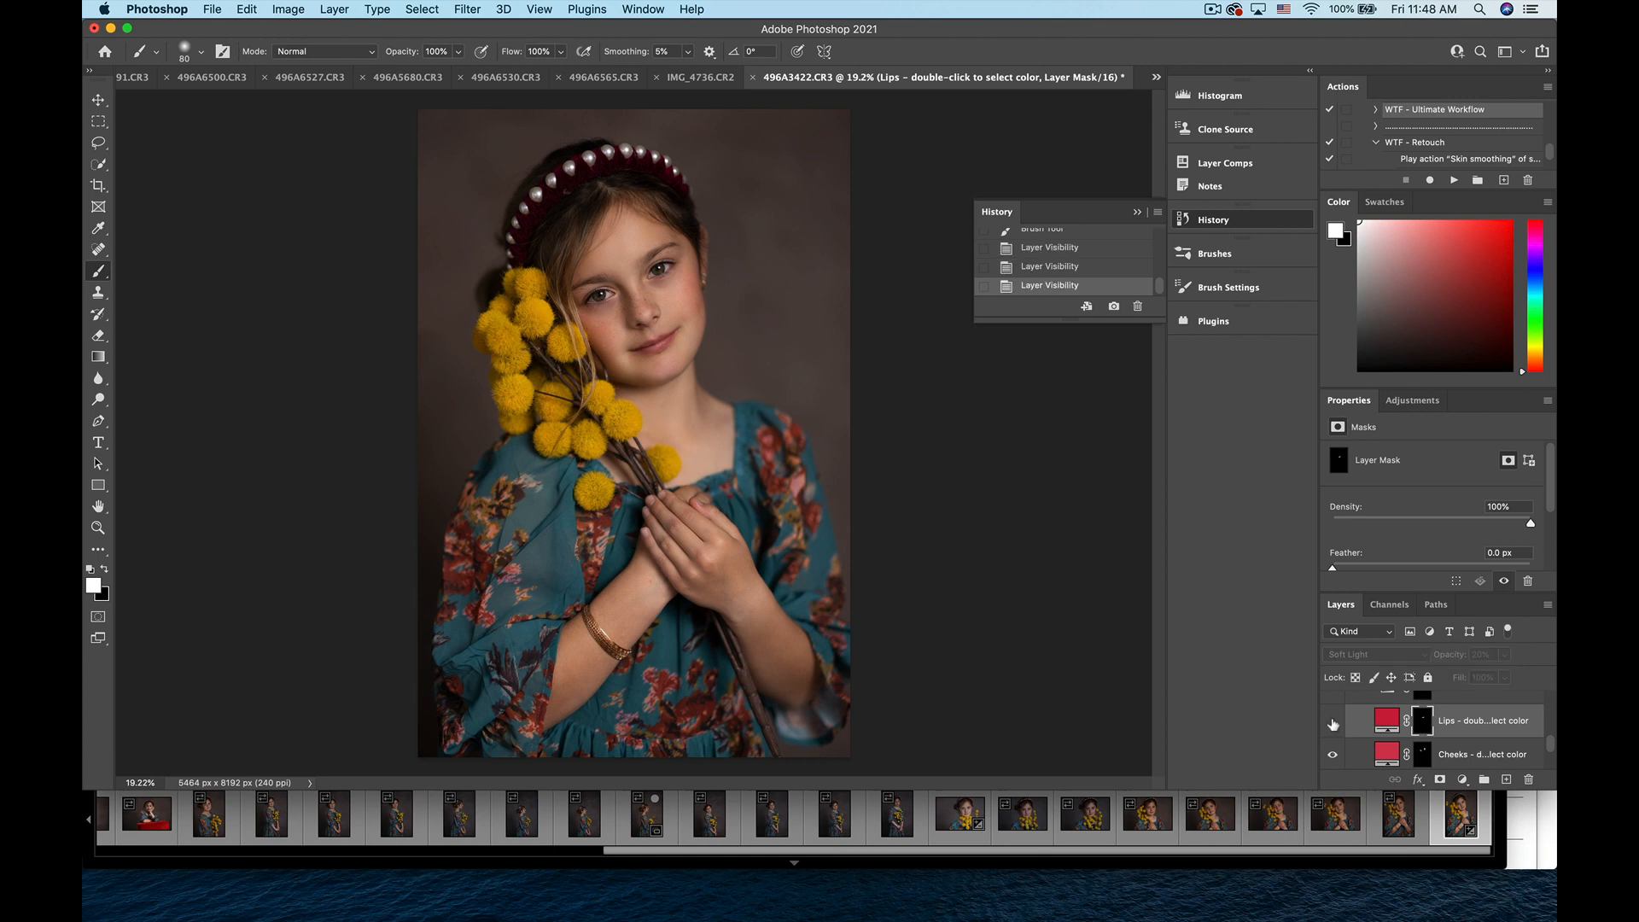
click(1333, 721)
- Reduce the Lips layer's opacity to 12% and check its fill colour without changing it
click(1504, 654)
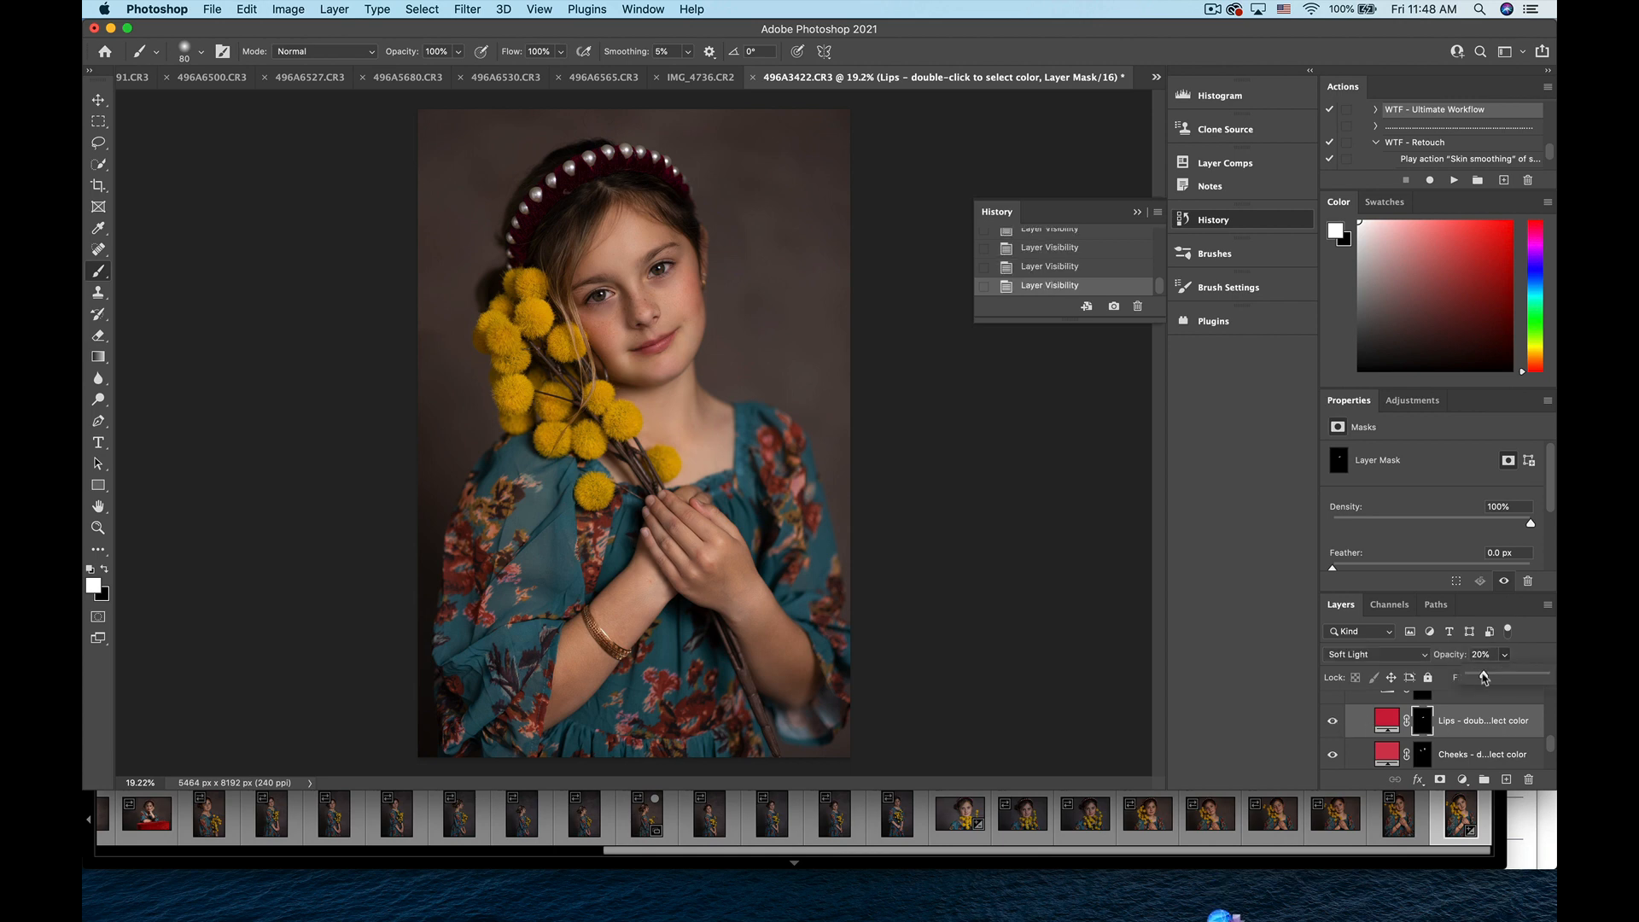
drag(1486, 676, 1478, 680)
double_click(1385, 721)
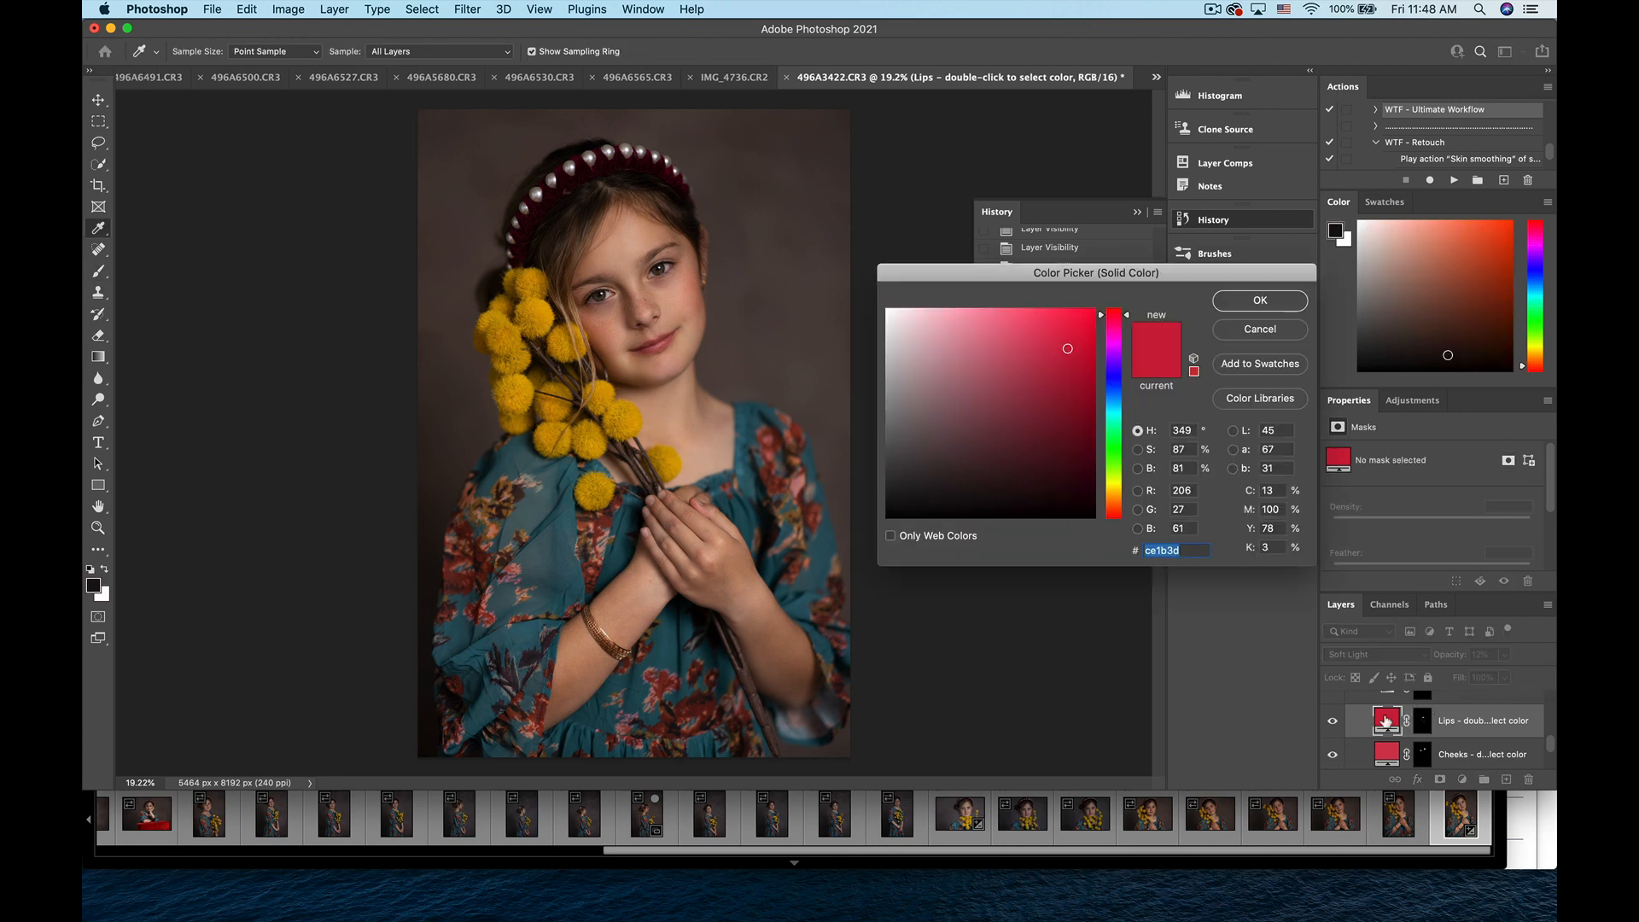
click(1285, 331)
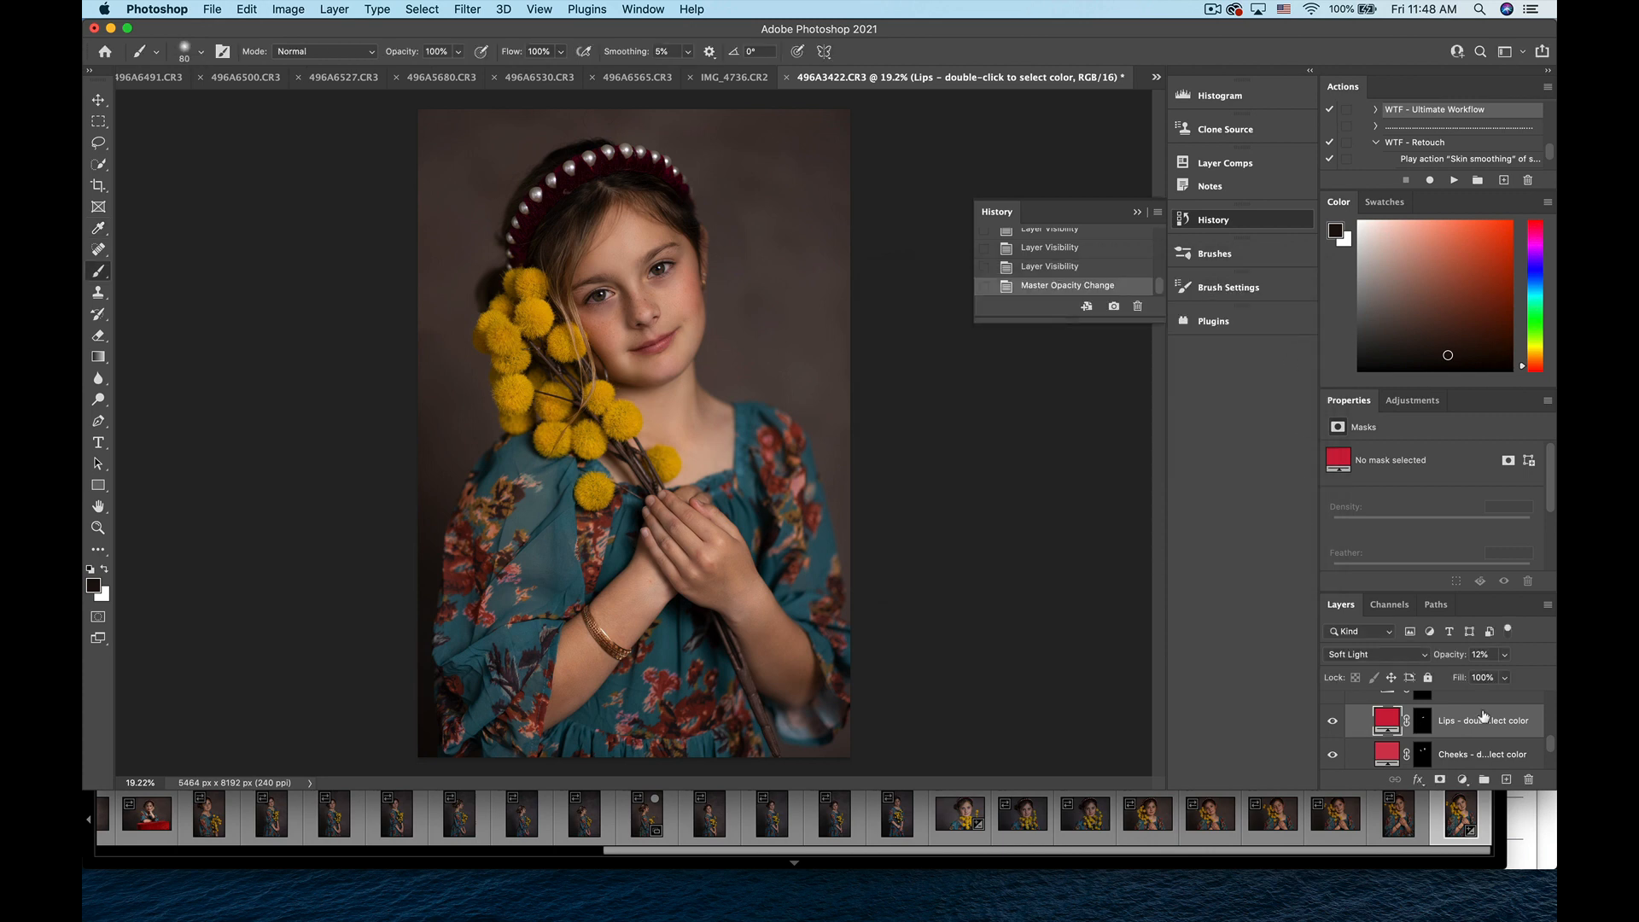
- Select the Teeth whiten layer's mask and look at the All Over Glow group above it
scroll(1460, 725, up, 1)
click(1422, 722)
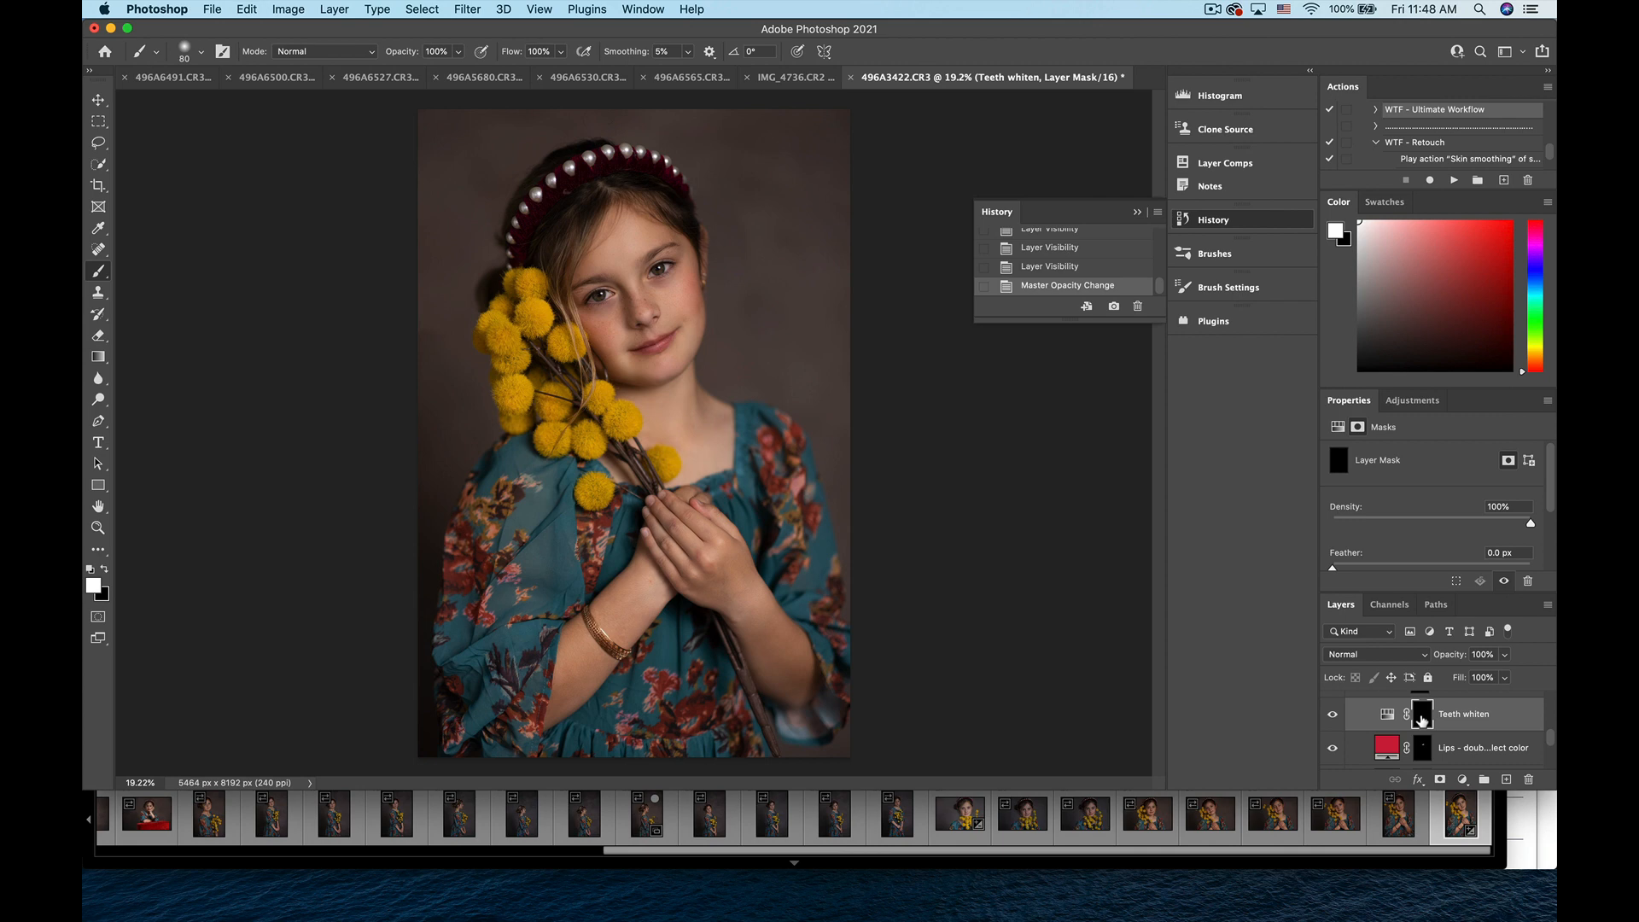
scroll(1435, 726, up, 1)
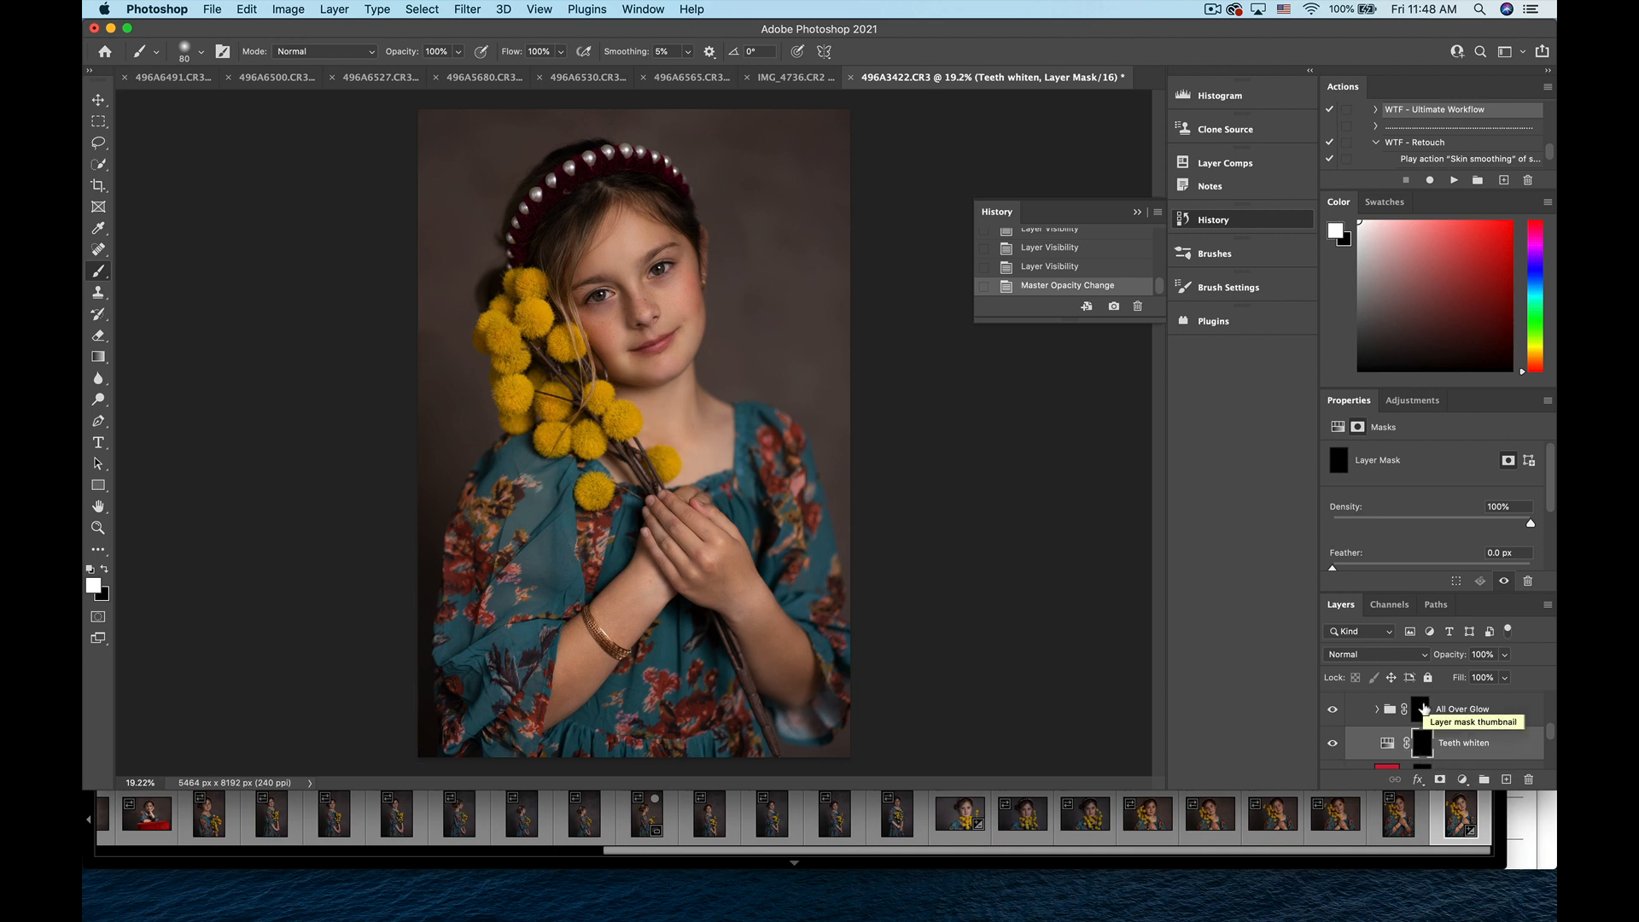
- Look inside the All Over Glow group, collapse it and select the group's layer mask
scroll(1421, 717, up, 2)
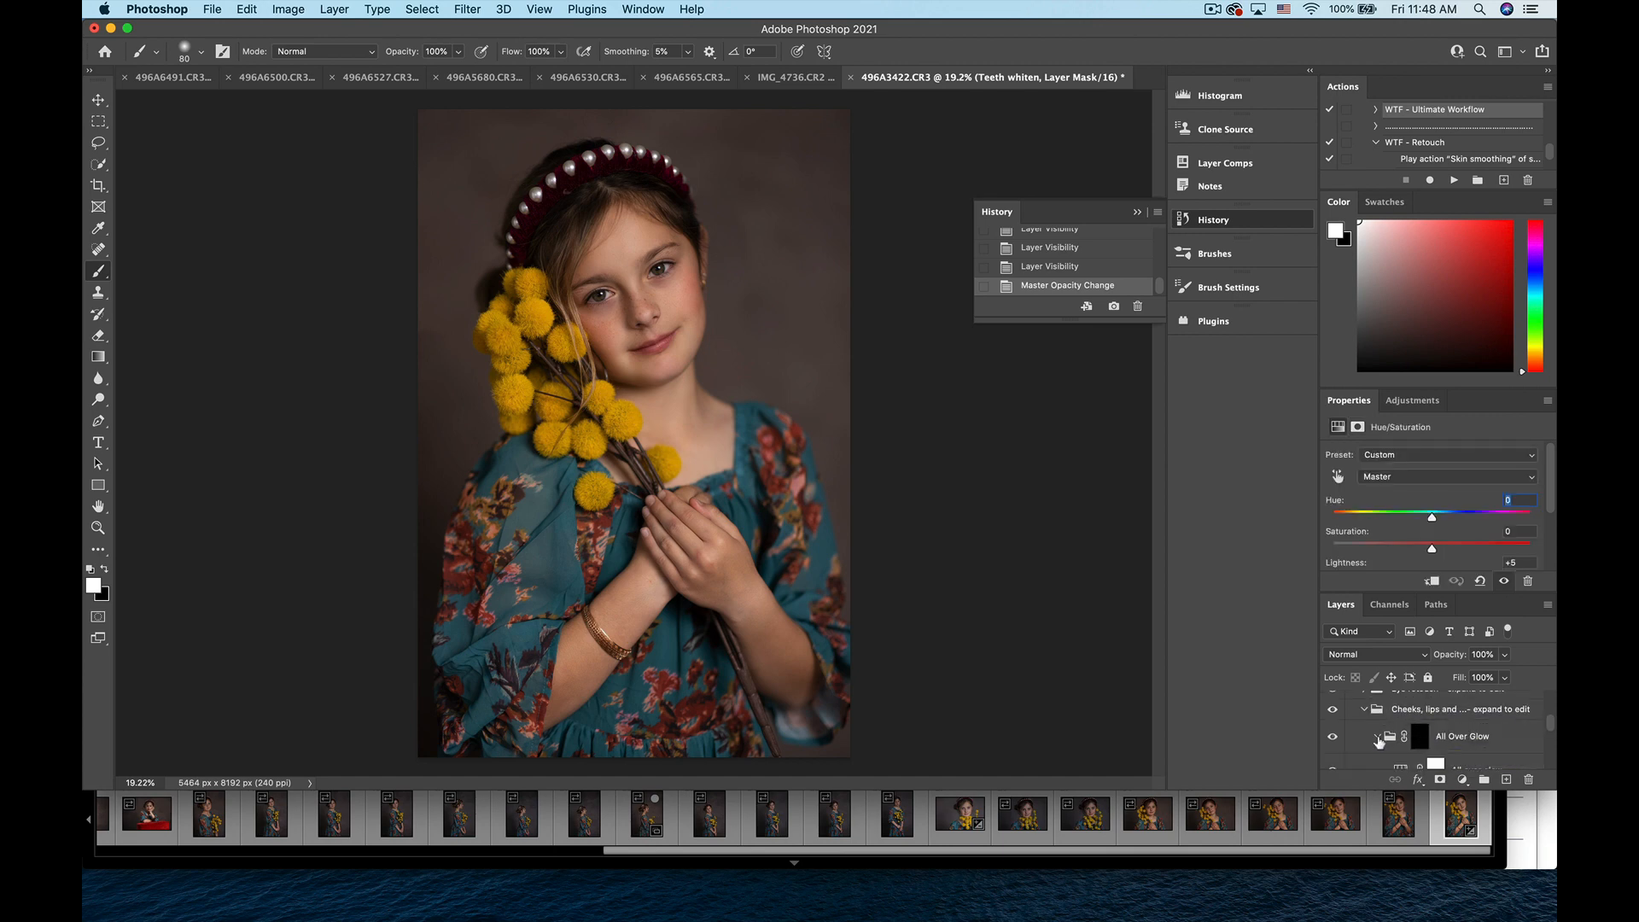
click(1376, 737)
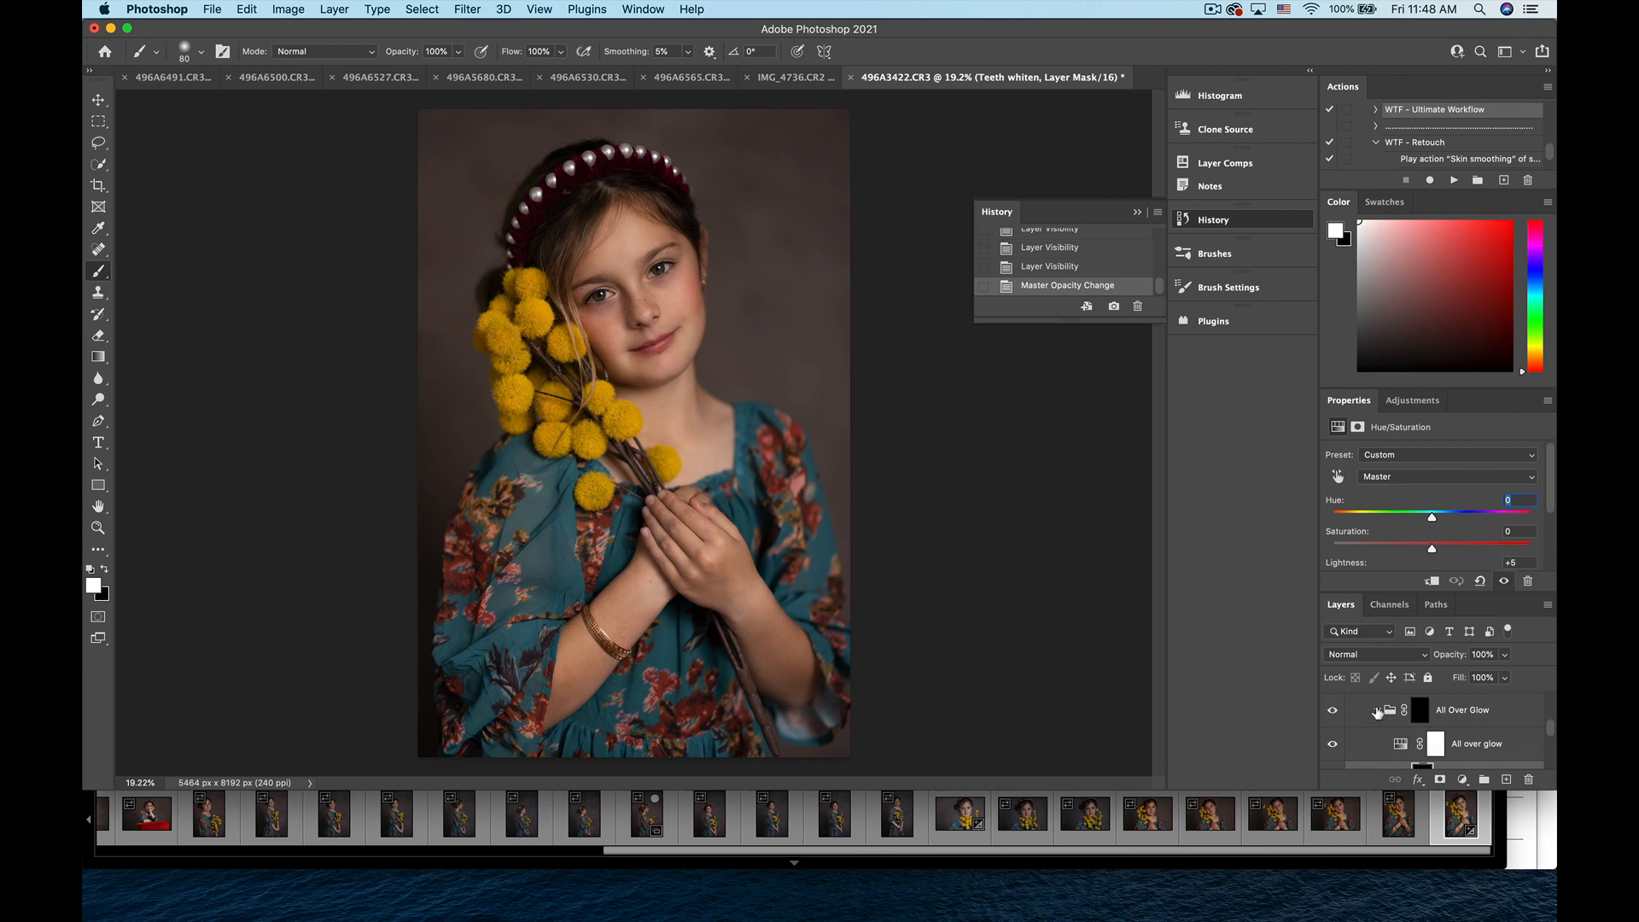
click(1377, 711)
click(1419, 712)
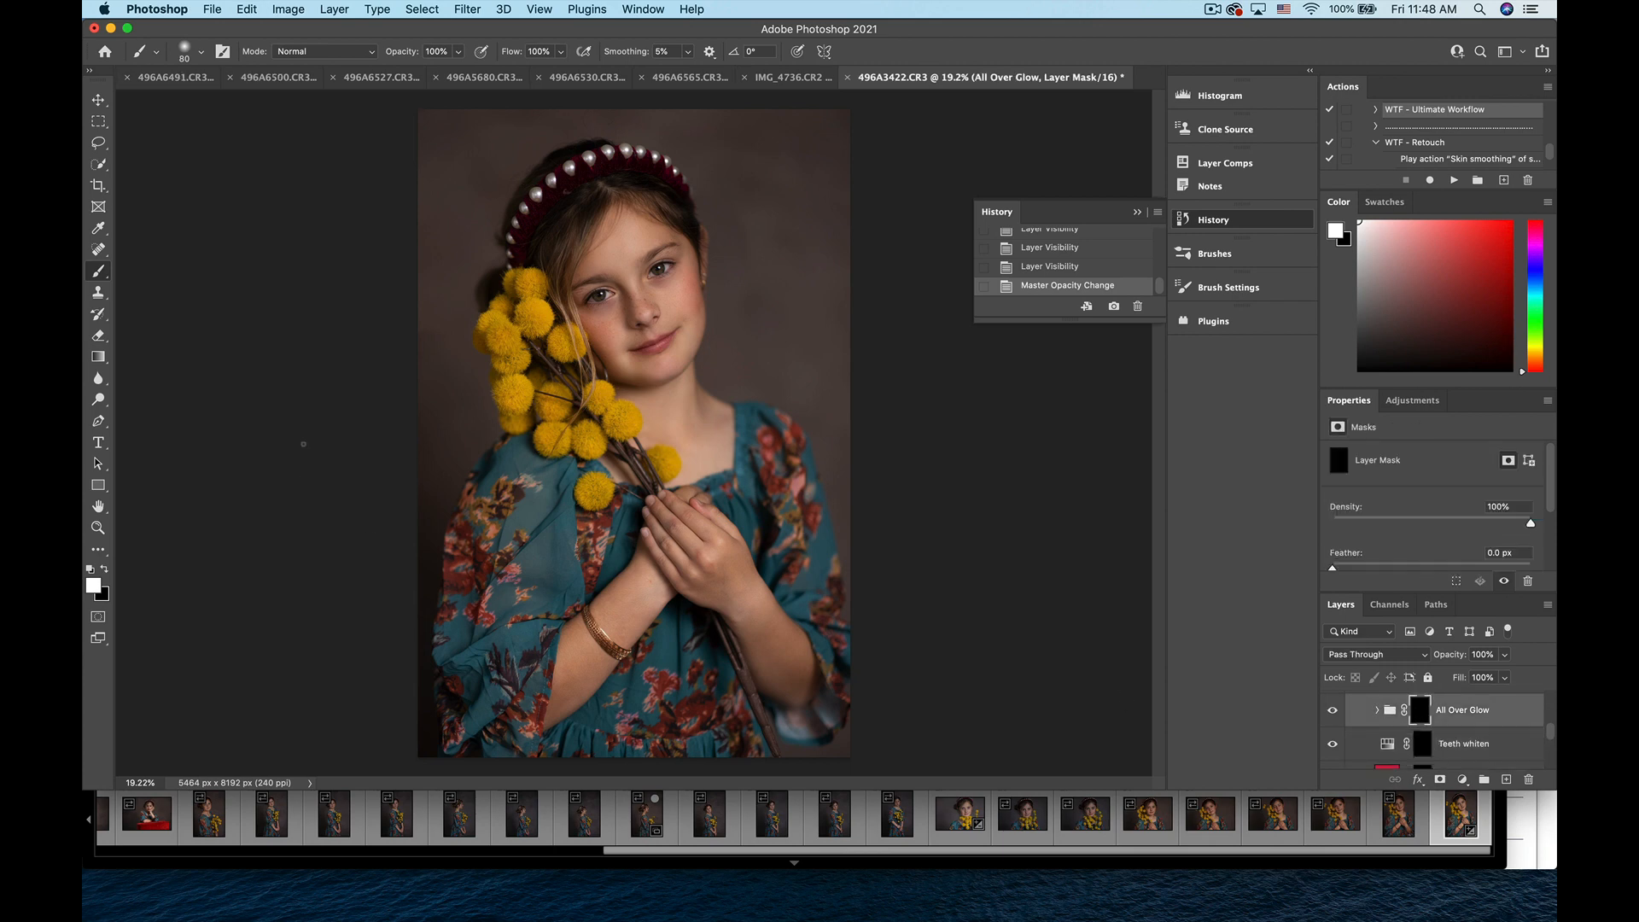
- Paint white over both cheeks and the jaw on the All Over Glow mask with a 250 px brush
scroll(303, 444, up, 1)
key(bracketright)
key(bracketright)
key(bracketright)
key(bracketright)
key(bracketright)
key(bracketright)
key(bracketright)
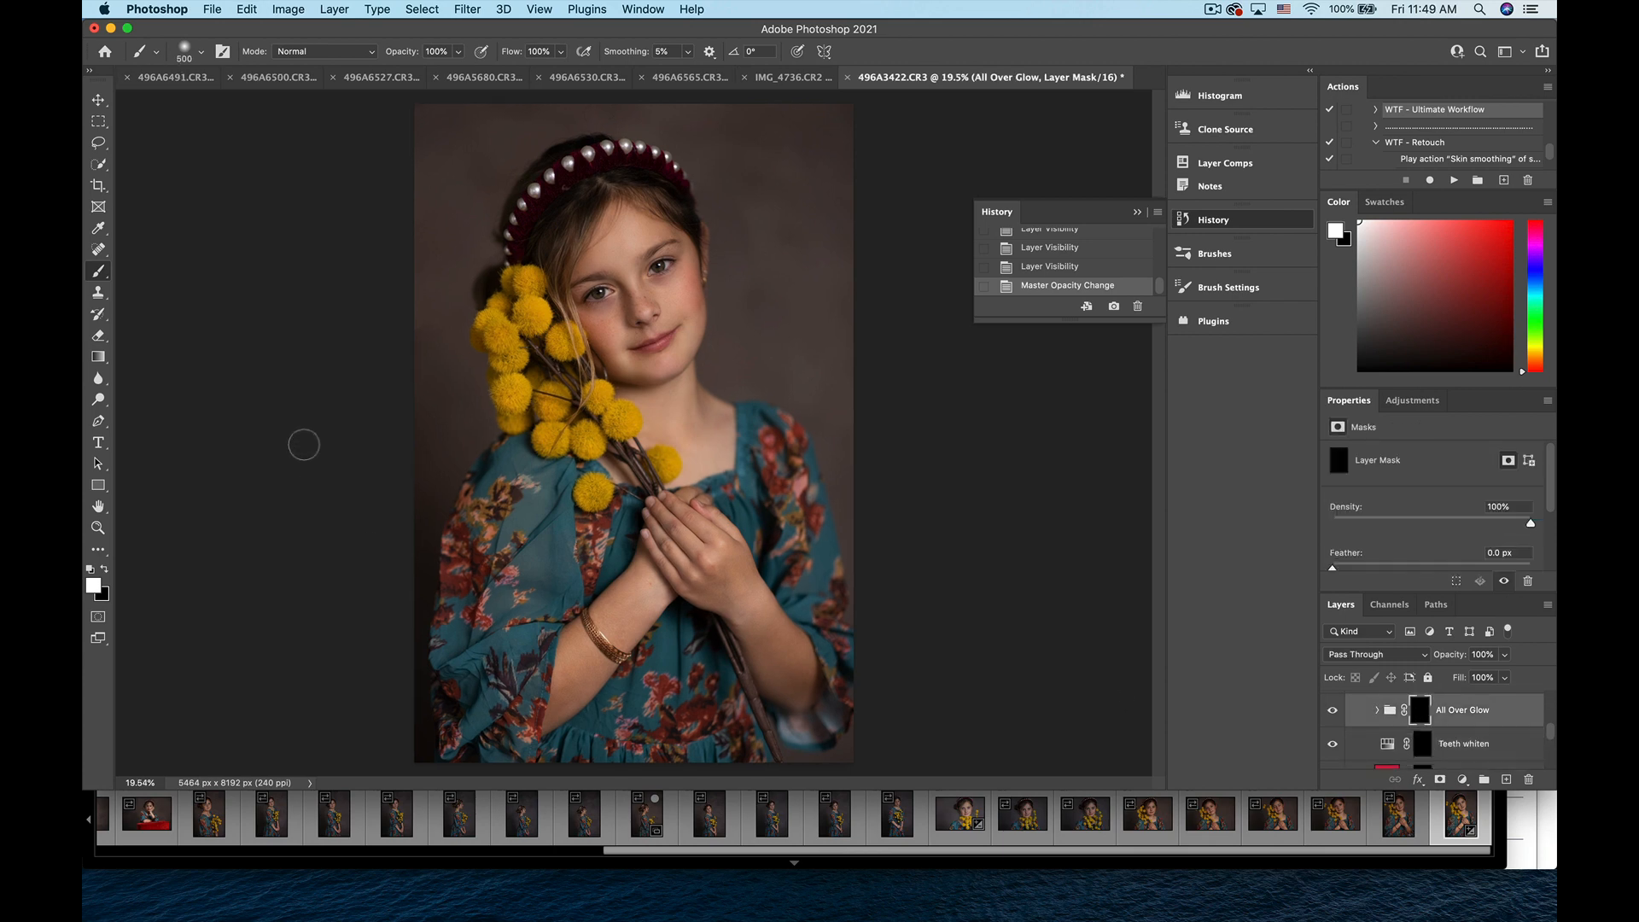
scroll(448, 333, up, 5)
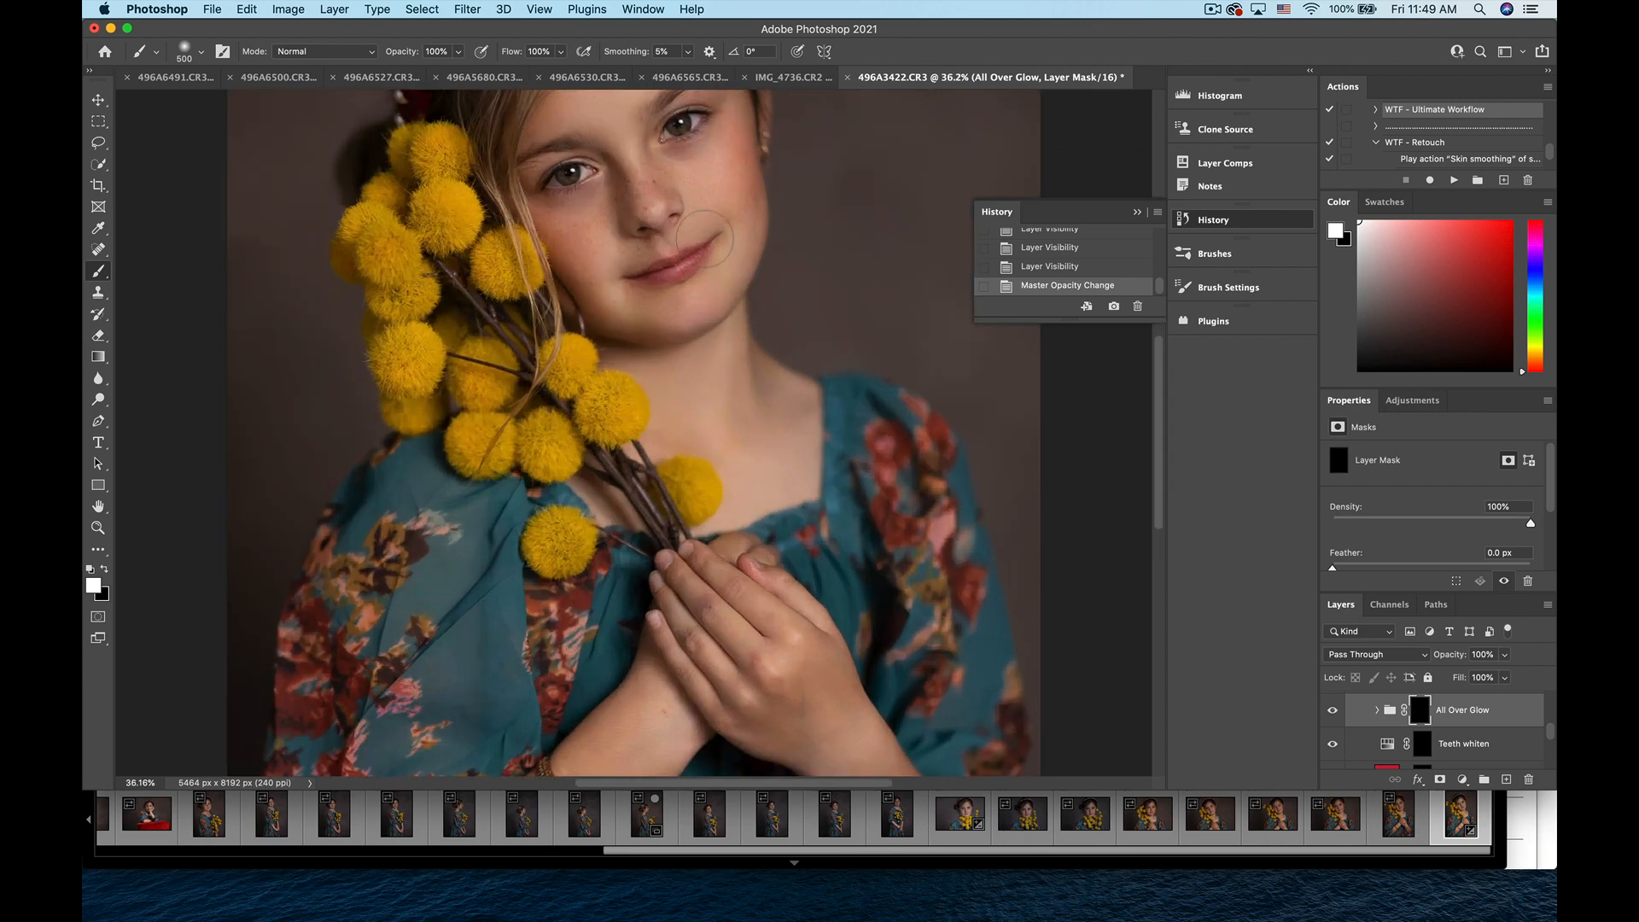
scroll(700, 239, up, 1)
key(bracketleft)
key(bracketleft)
key(bracketleft)
key(bracketleft)
key(bracketleft)
key(bracketleft)
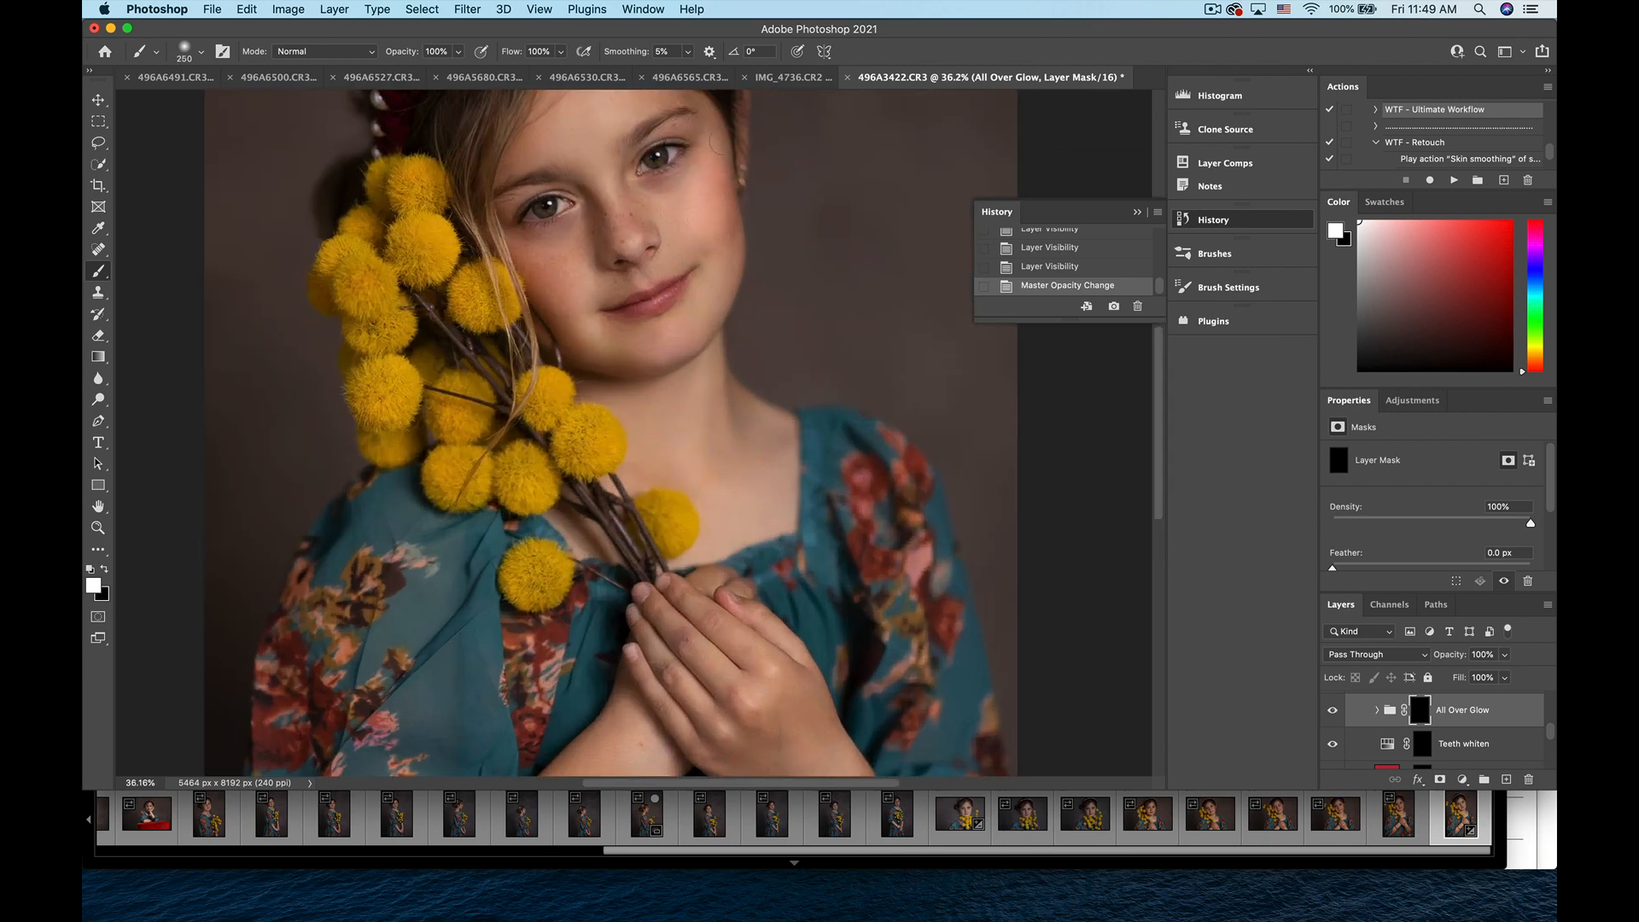
click(691, 200)
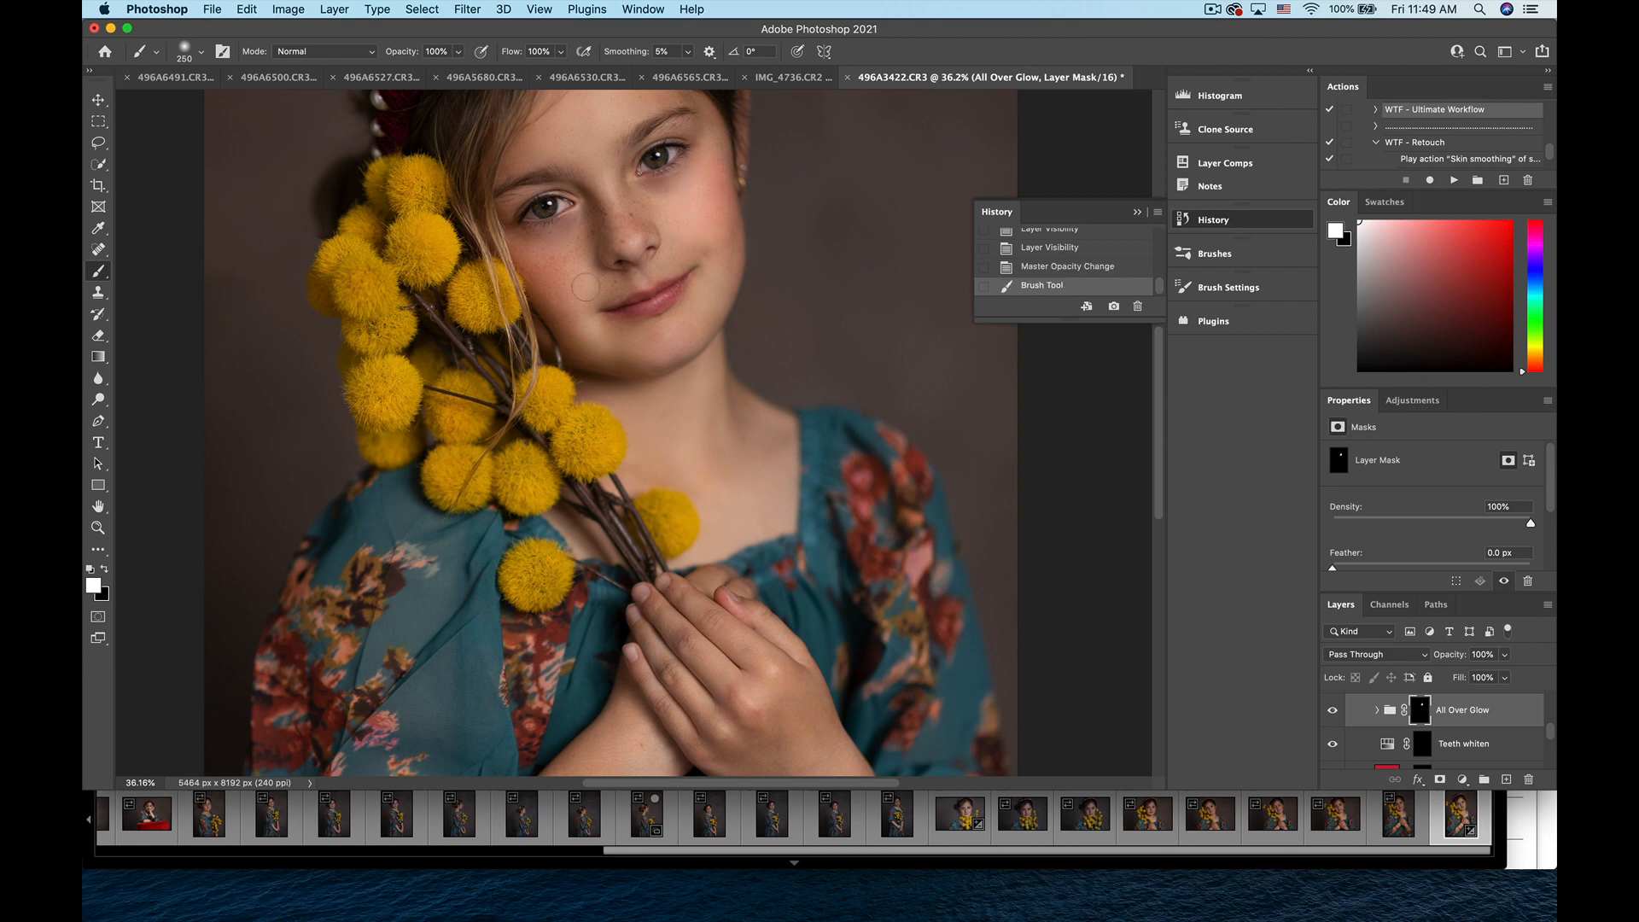
click(568, 287)
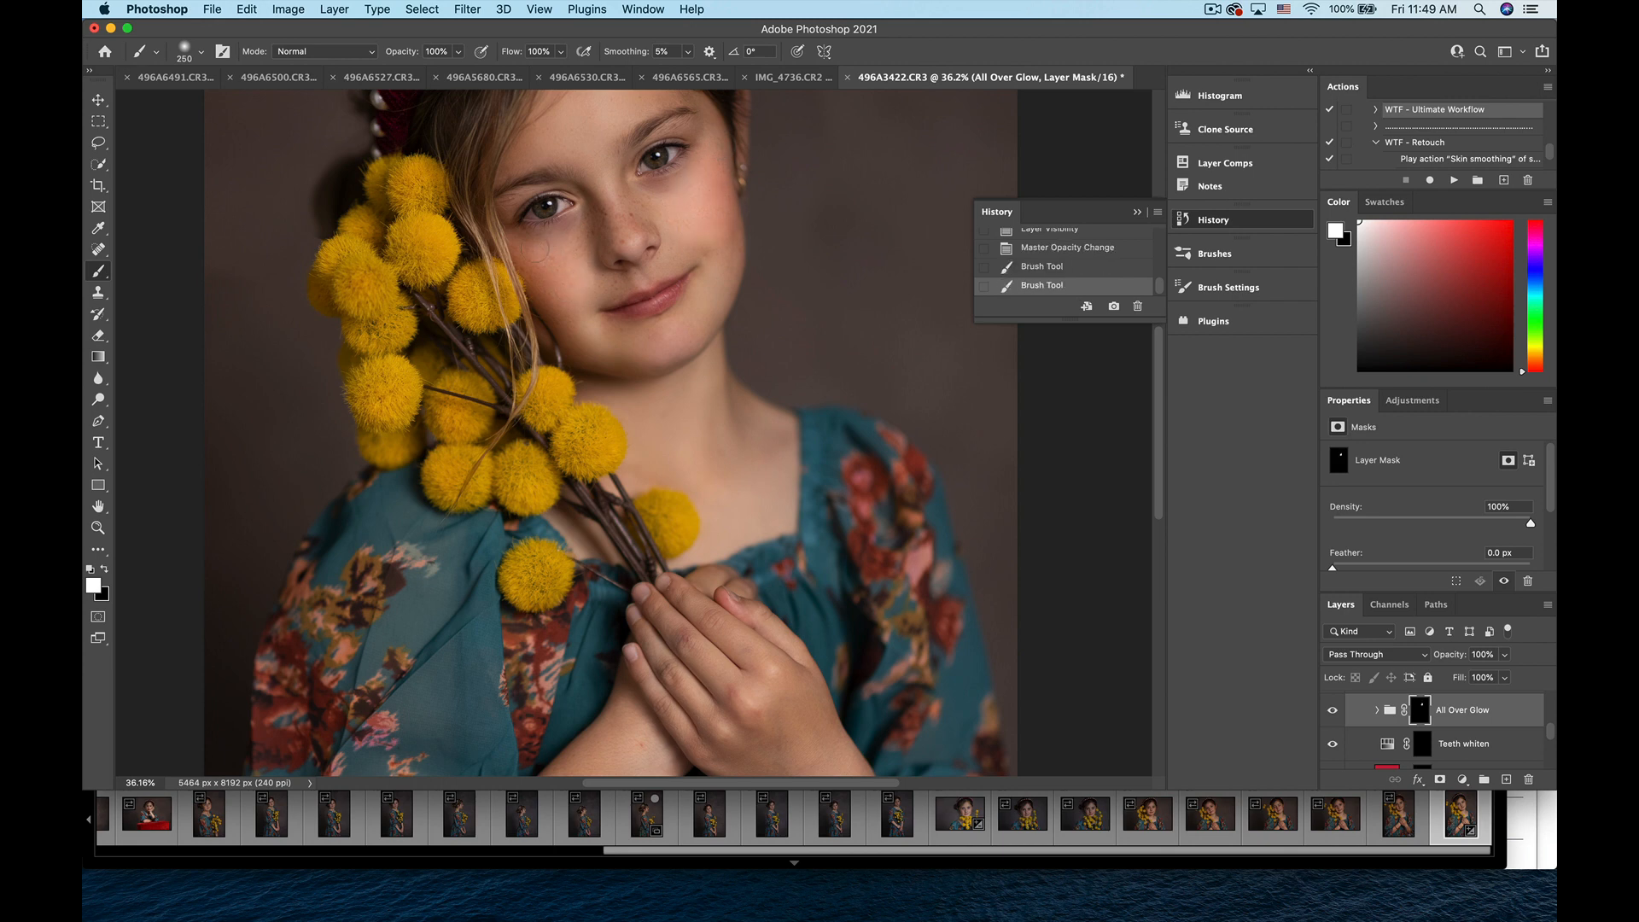
click(544, 289)
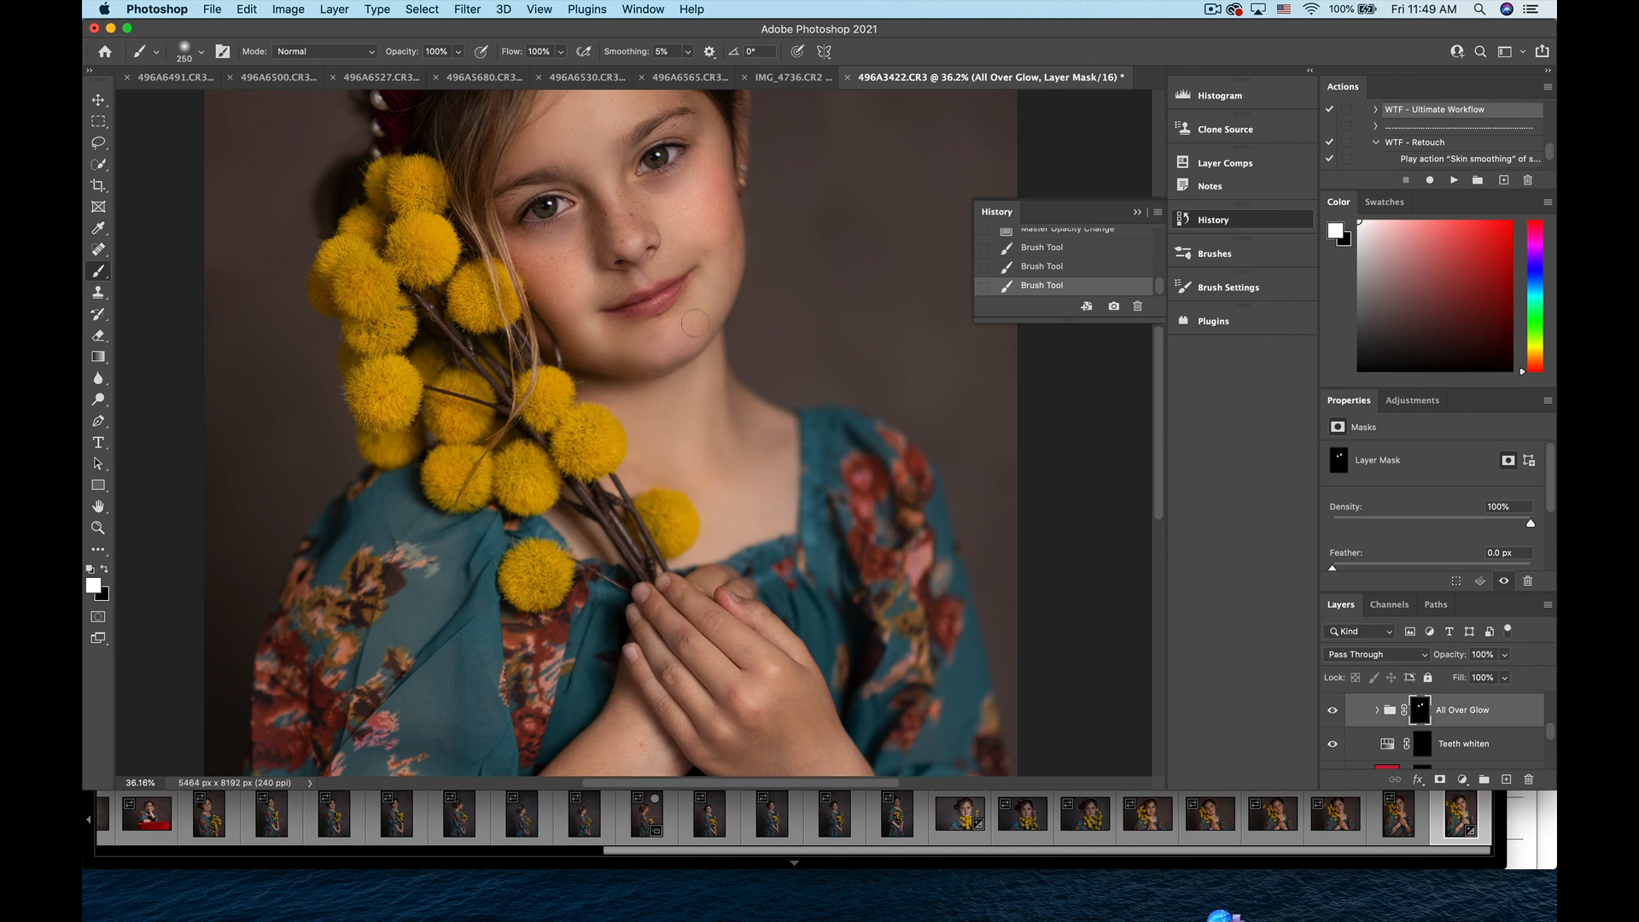
click(671, 345)
- Toggle the All Over Glow group's visibility to compare the glow on the whole portrait, leaving it shown
scroll(638, 436, down, 2)
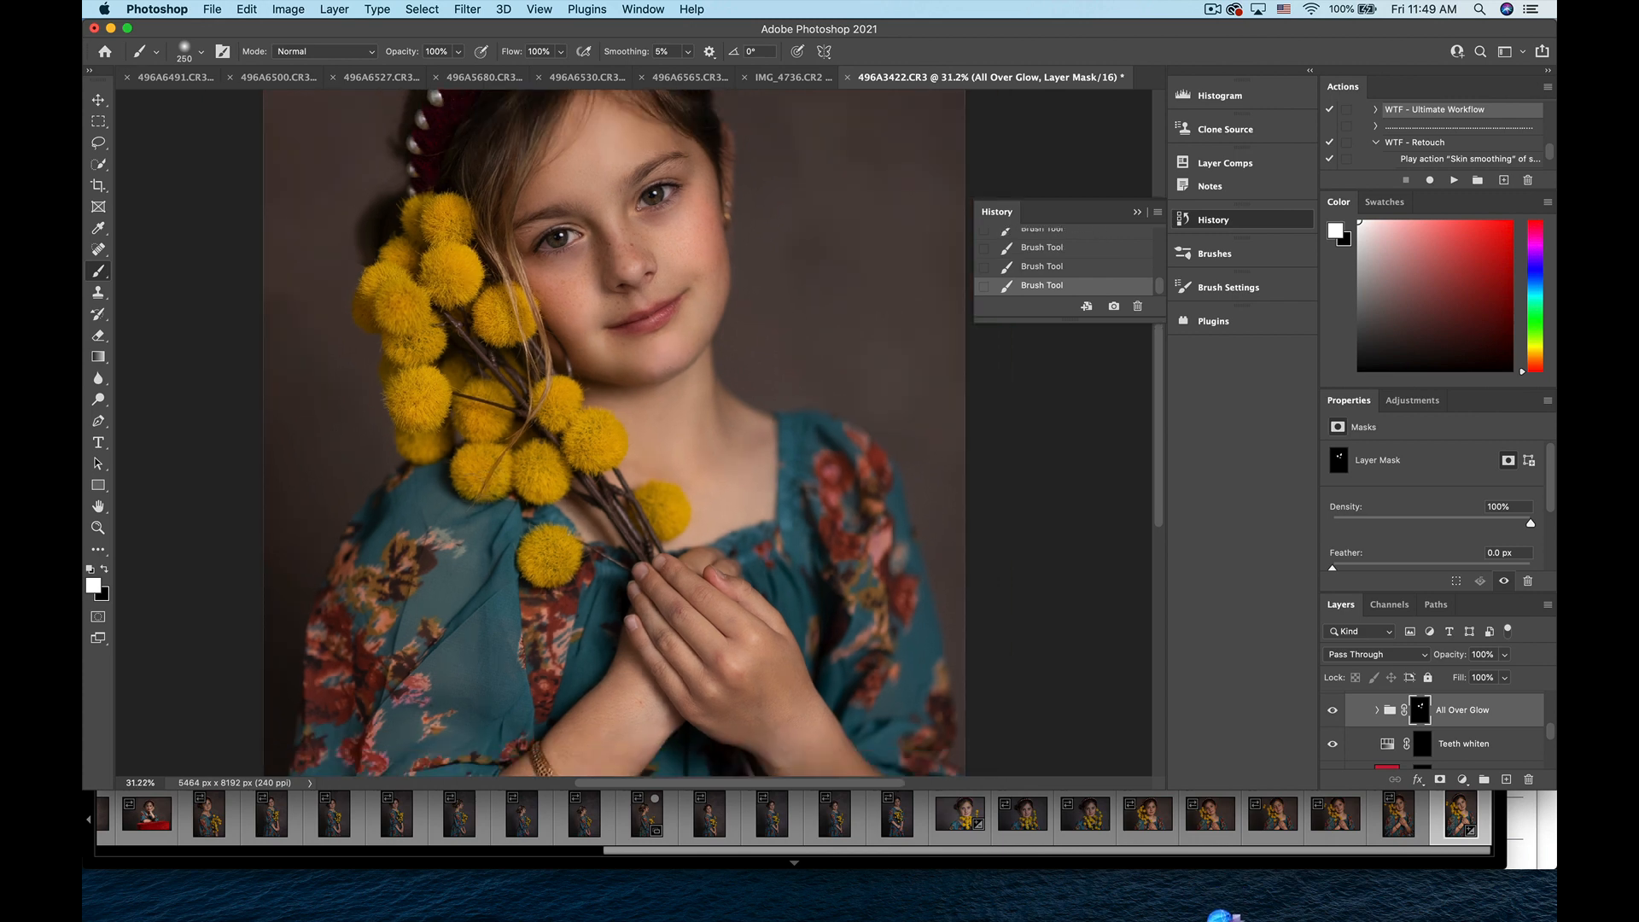
scroll(472, 488, down, 2)
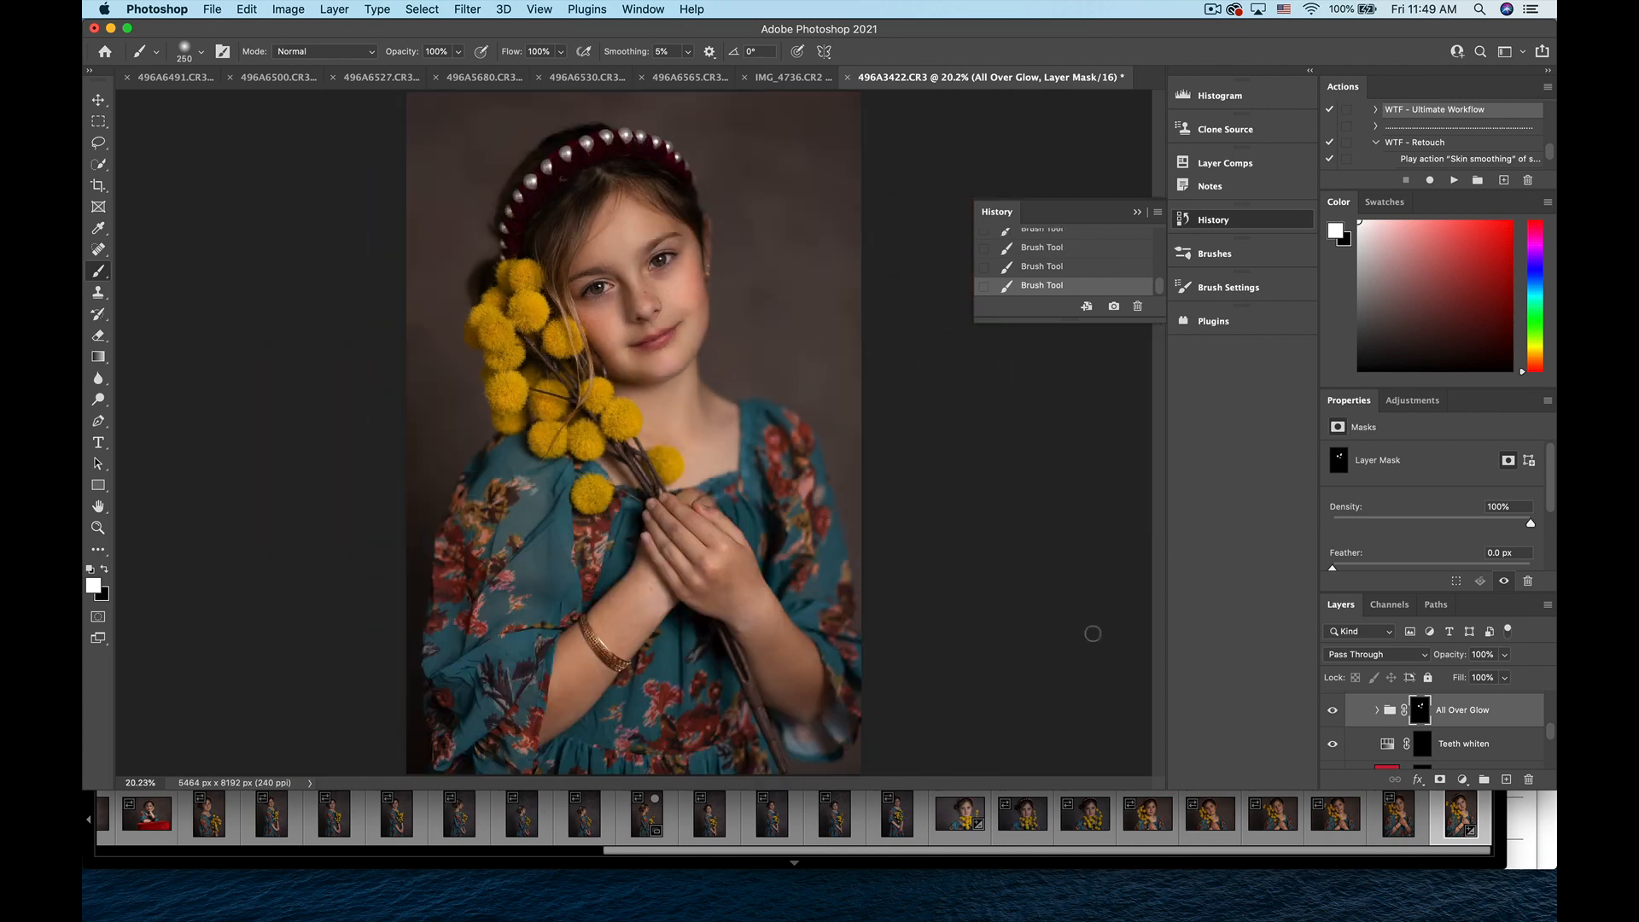
click(1332, 711)
click(1332, 711)
scroll(944, 555, down, 2)
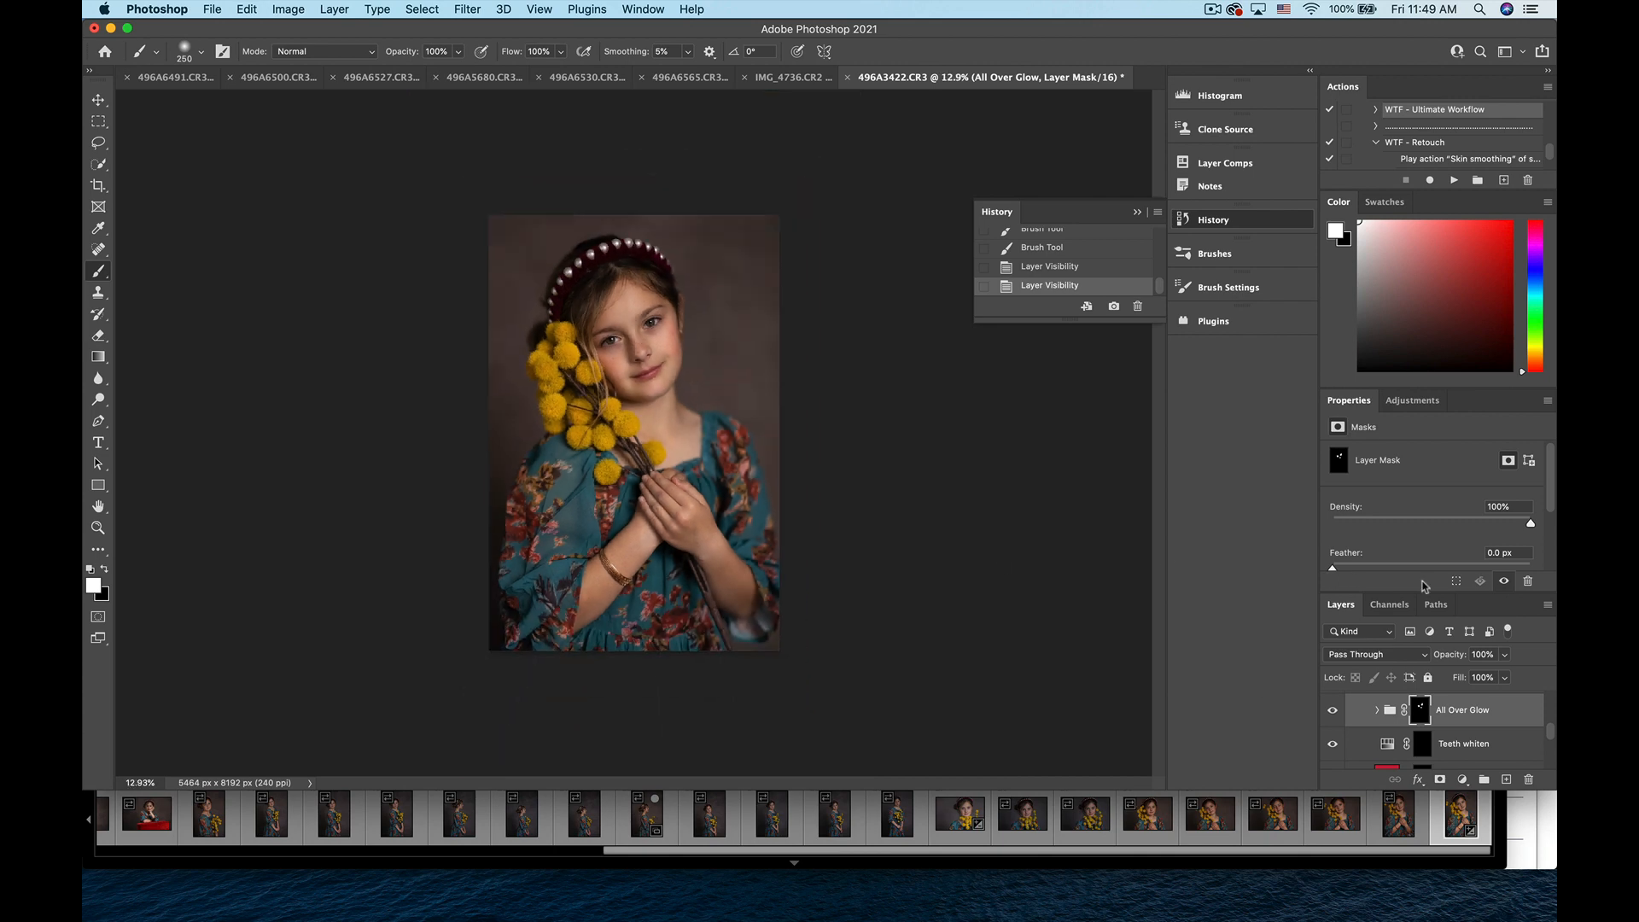
- Reduce the All Over Glow group's opacity to 34% and compare the portrait with the group hidden and shown
click(1504, 654)
drag(1504, 675, 1457, 688)
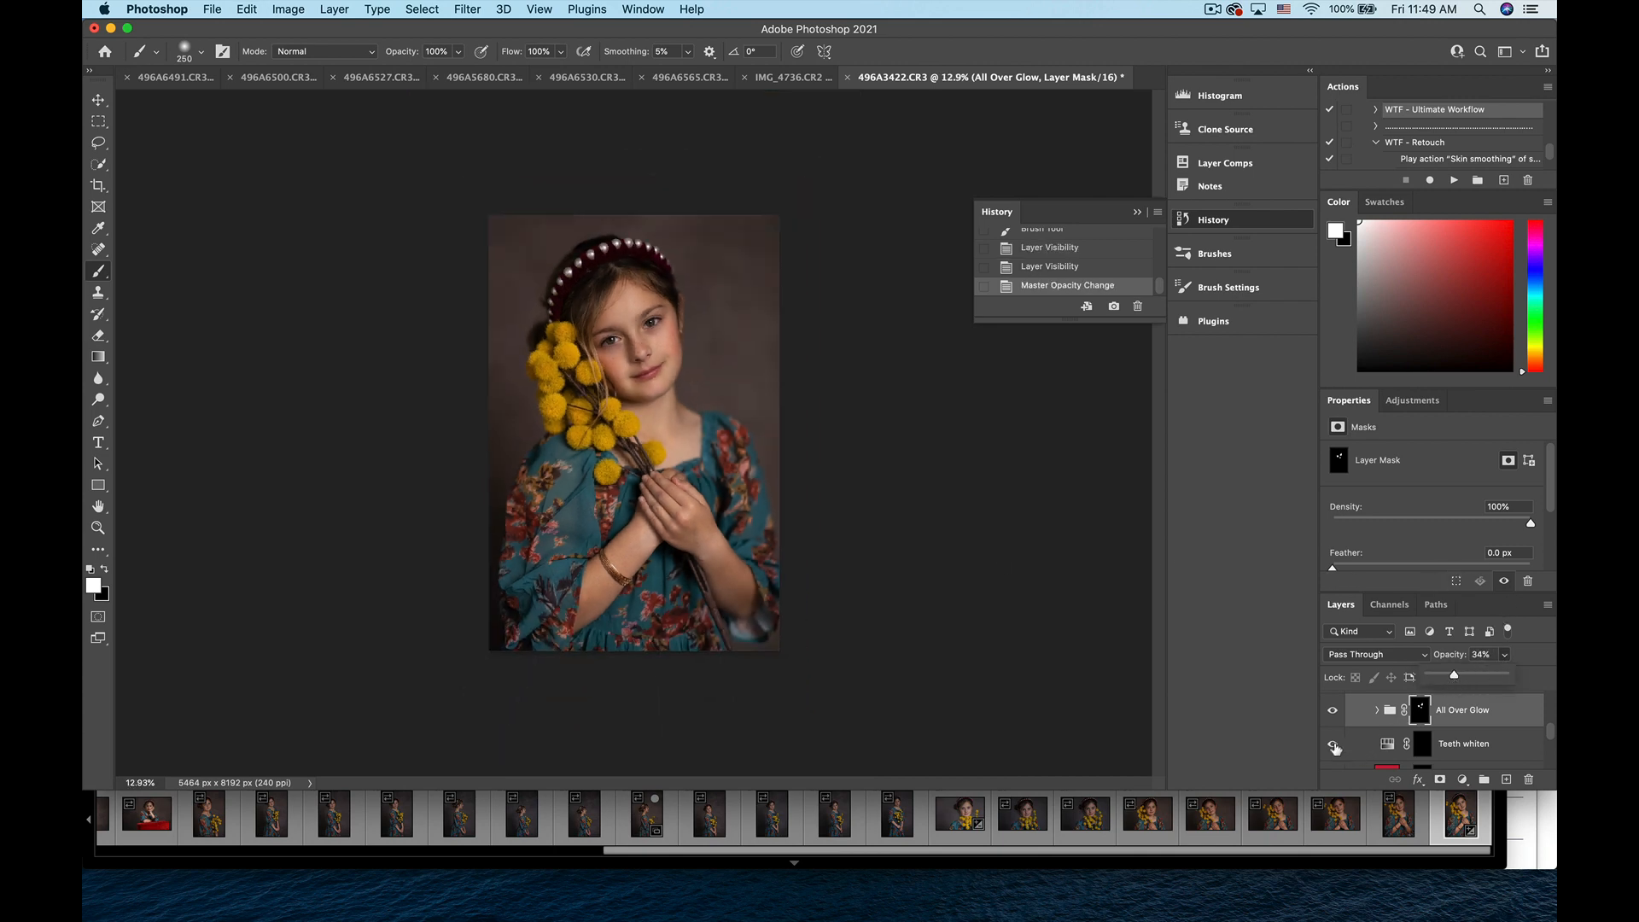
click(1332, 711)
click(1332, 711)
click(1332, 711)
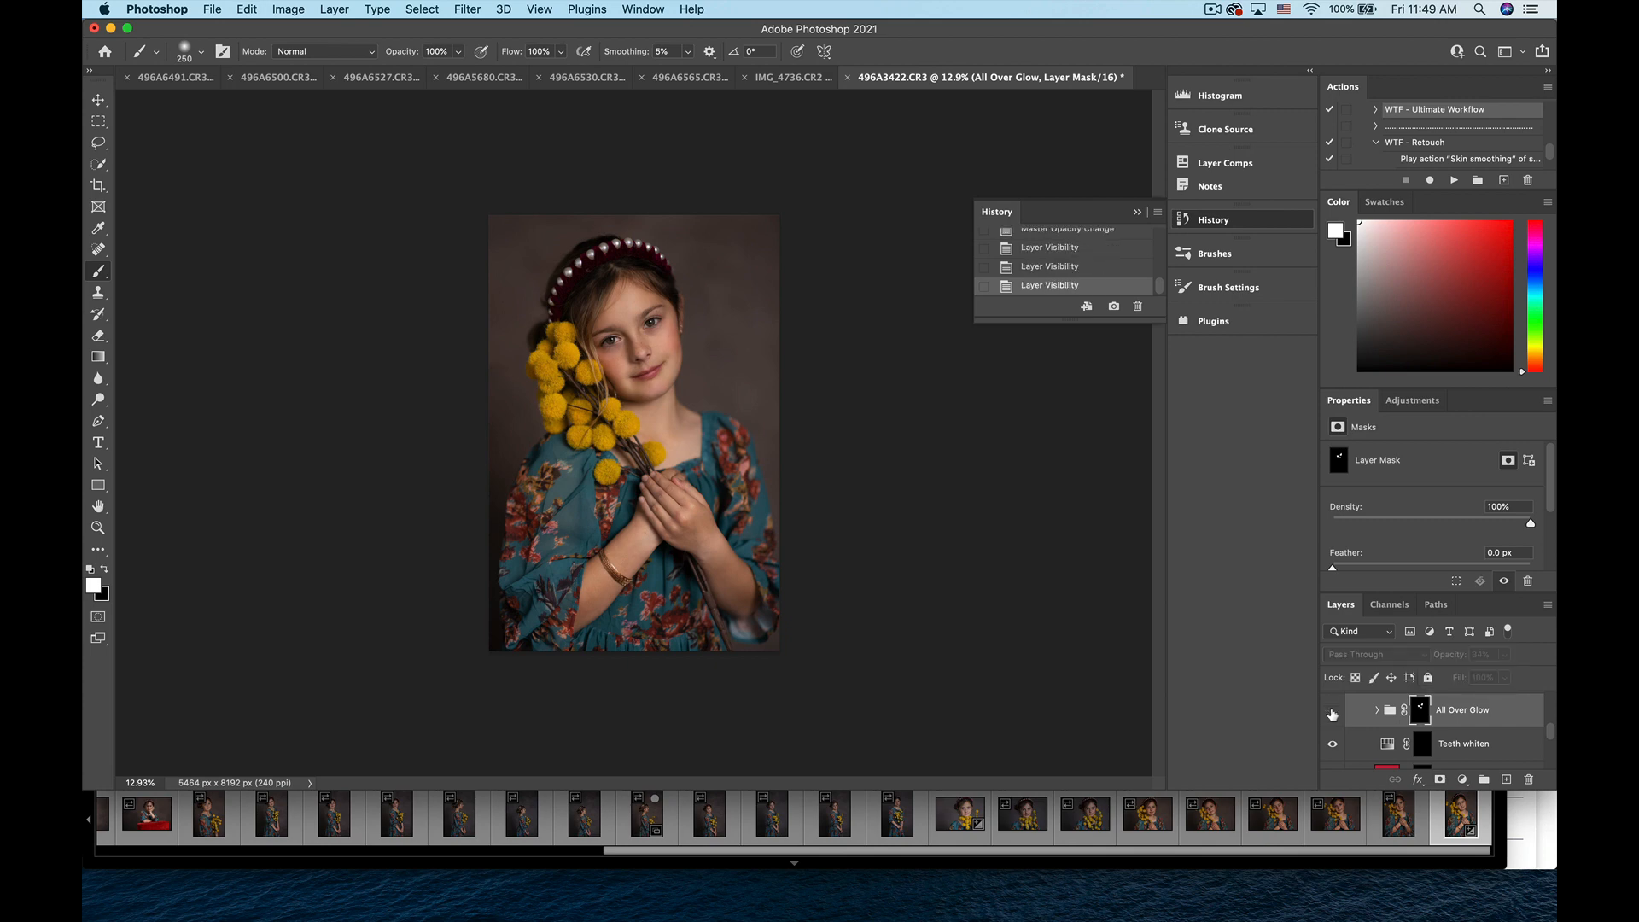
- Collapse the Cheeks, lips and teeth group and toggle its visibility to compare the combined effect, leaving it shown
scroll(1434, 732, up, 2)
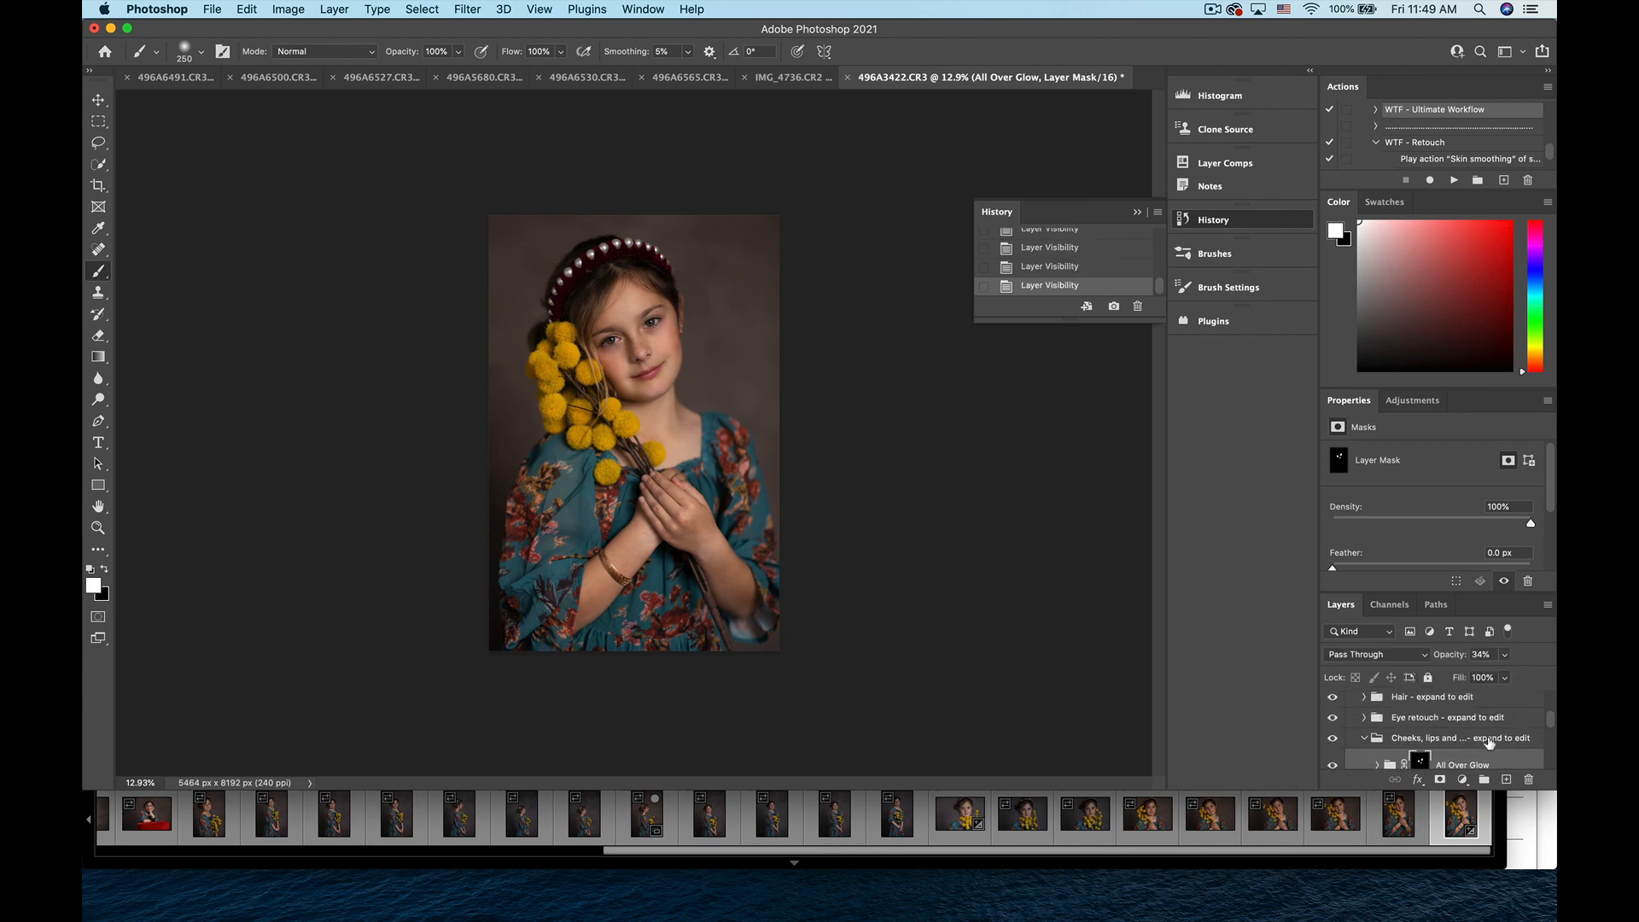
click(1364, 738)
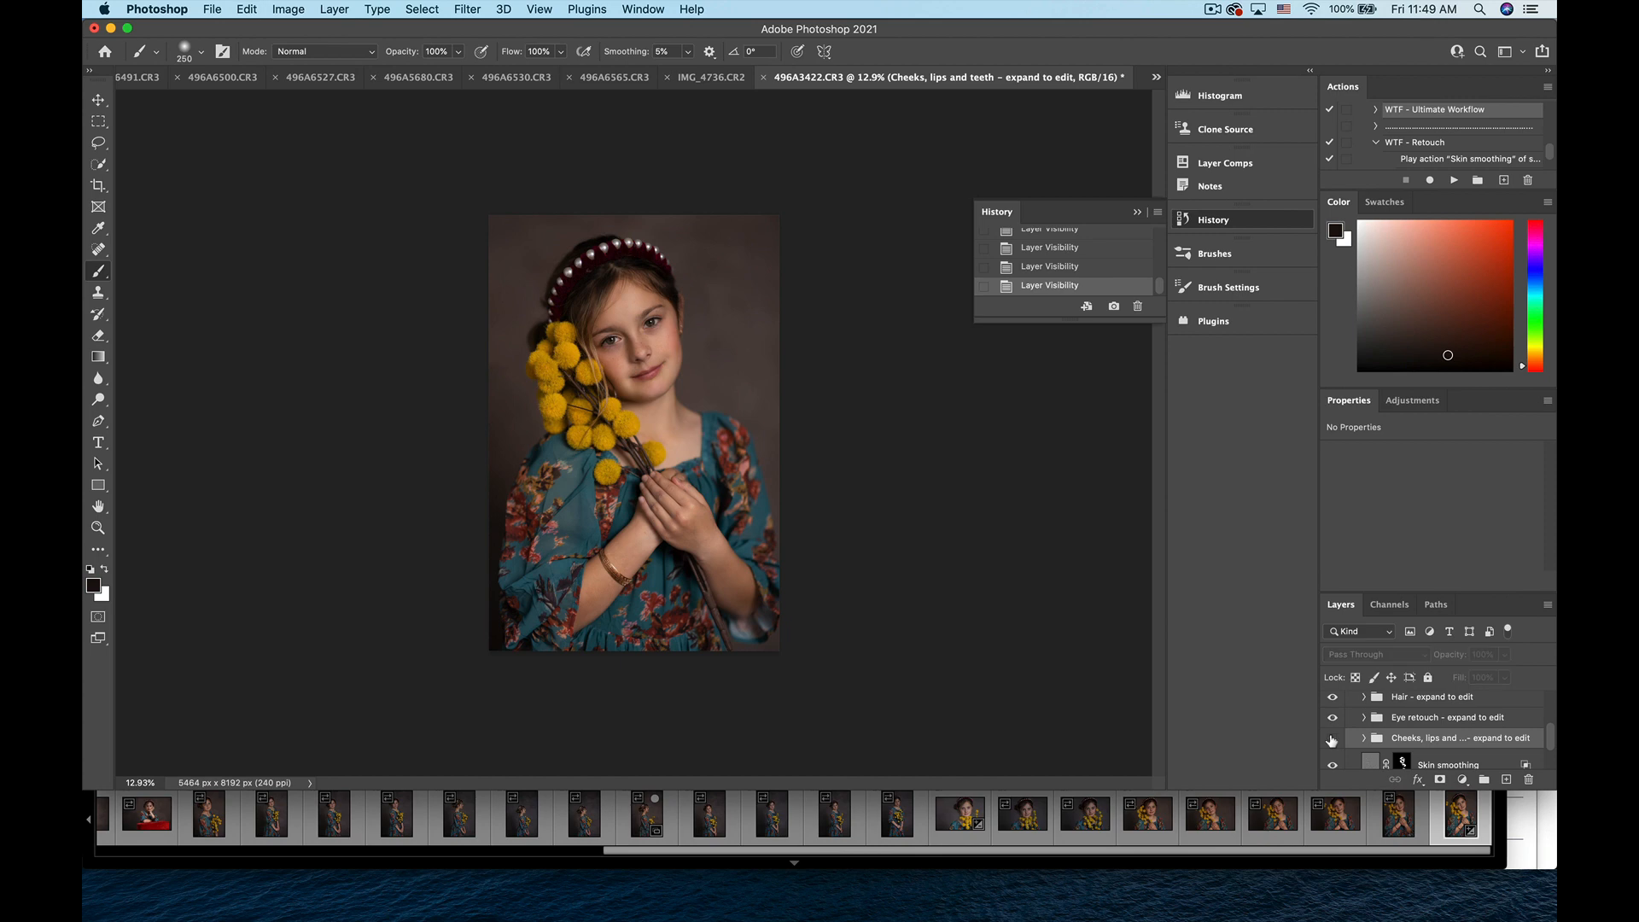
click(1332, 740)
click(1332, 739)
click(1332, 740)
click(1332, 739)
- In the Eye retouch group, paint both eyes white on the Brighten eye and socket mask with a 700 px brush
click(1364, 718)
scroll(1463, 723, down, 3)
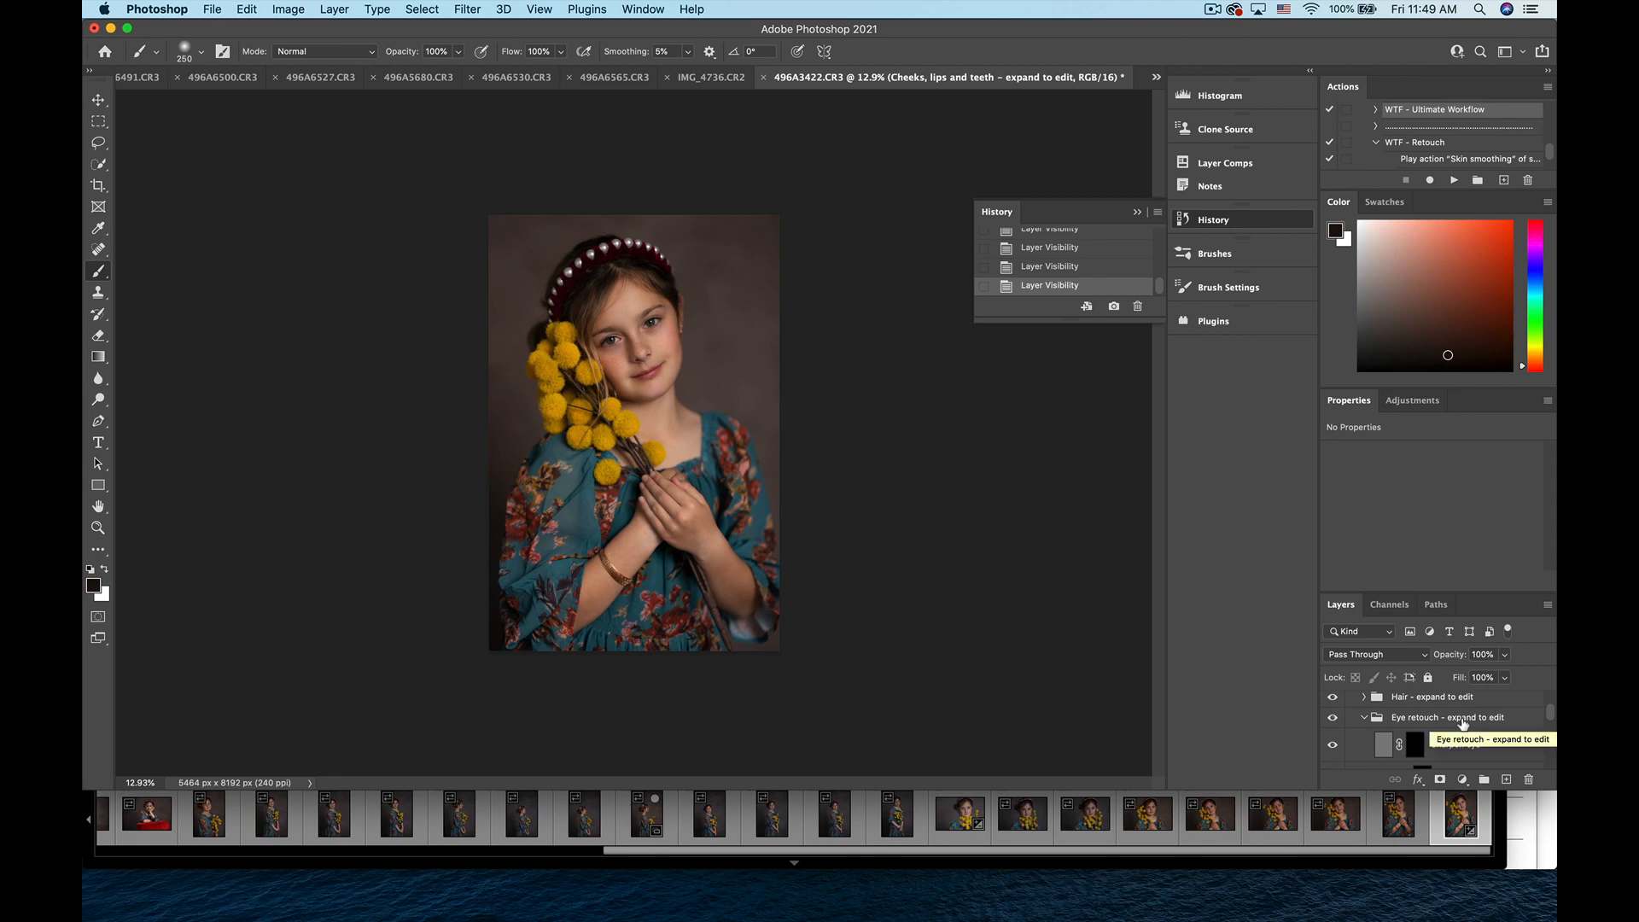
scroll(1462, 723, down, 5)
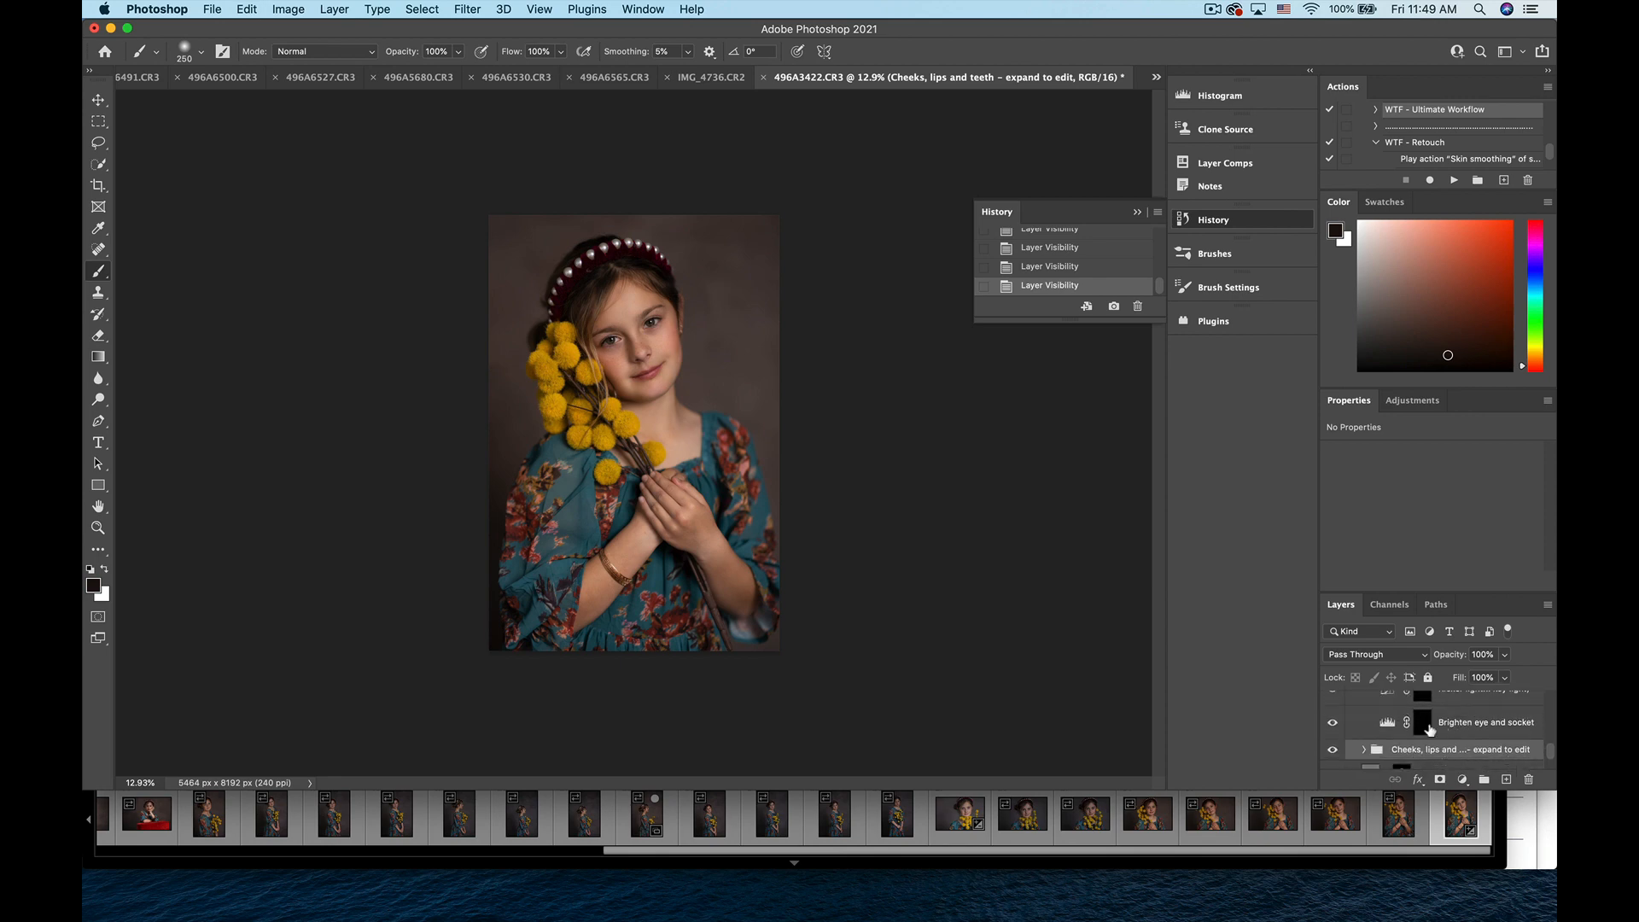
click(1421, 723)
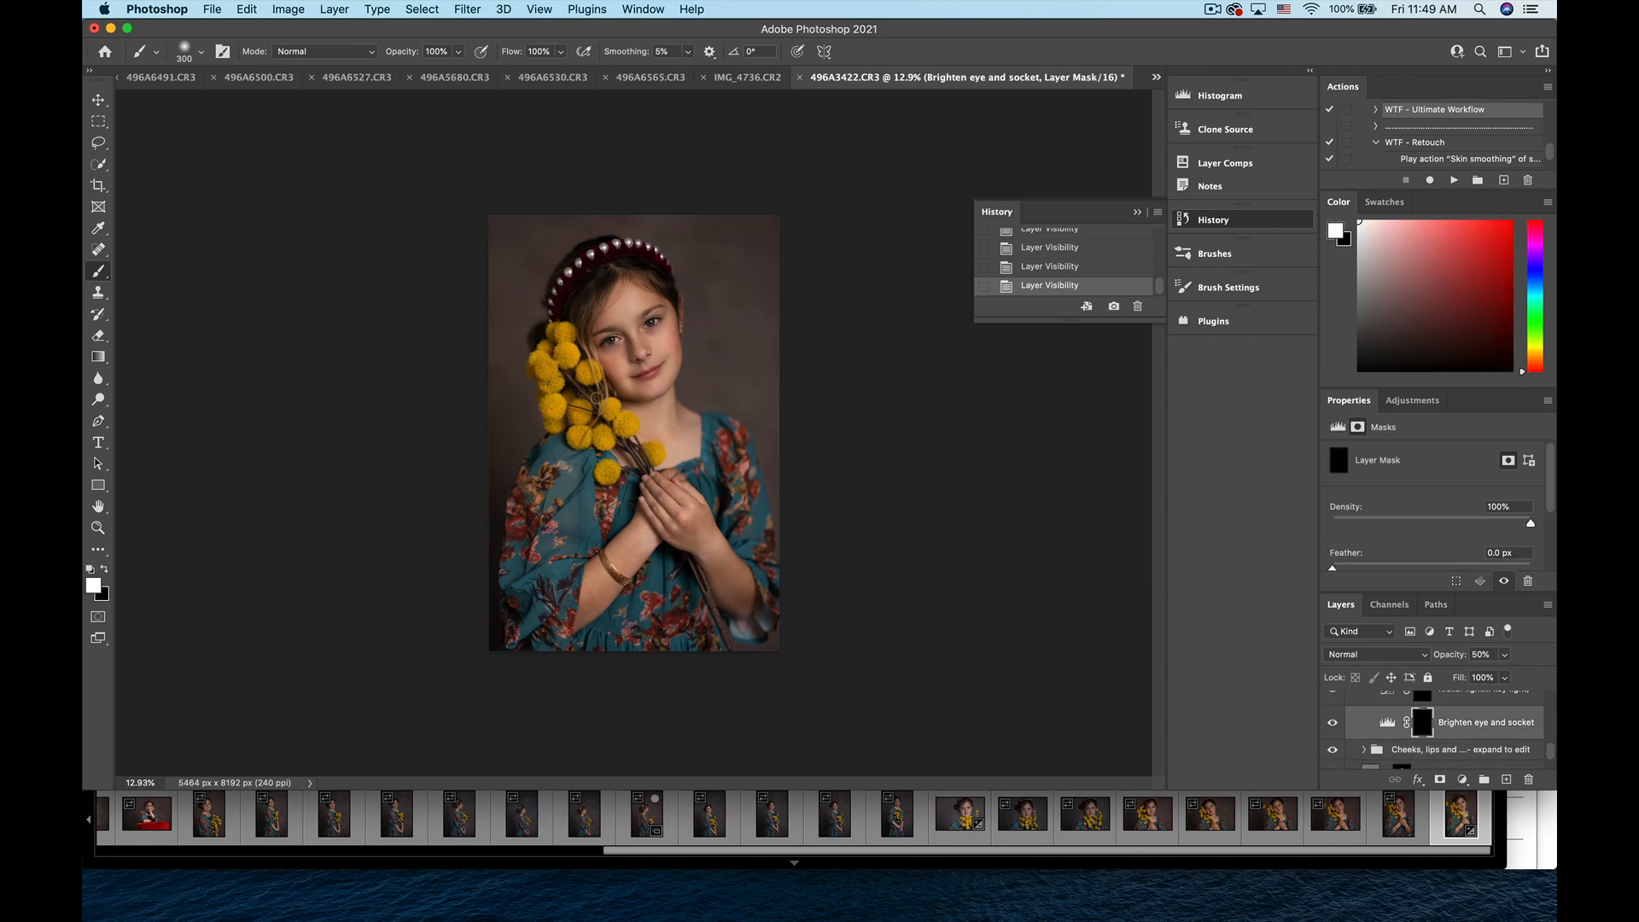
key(bracketright)
key(bracketright)
key(bracketright)
key(bracketright)
scroll(634, 433, up, 3)
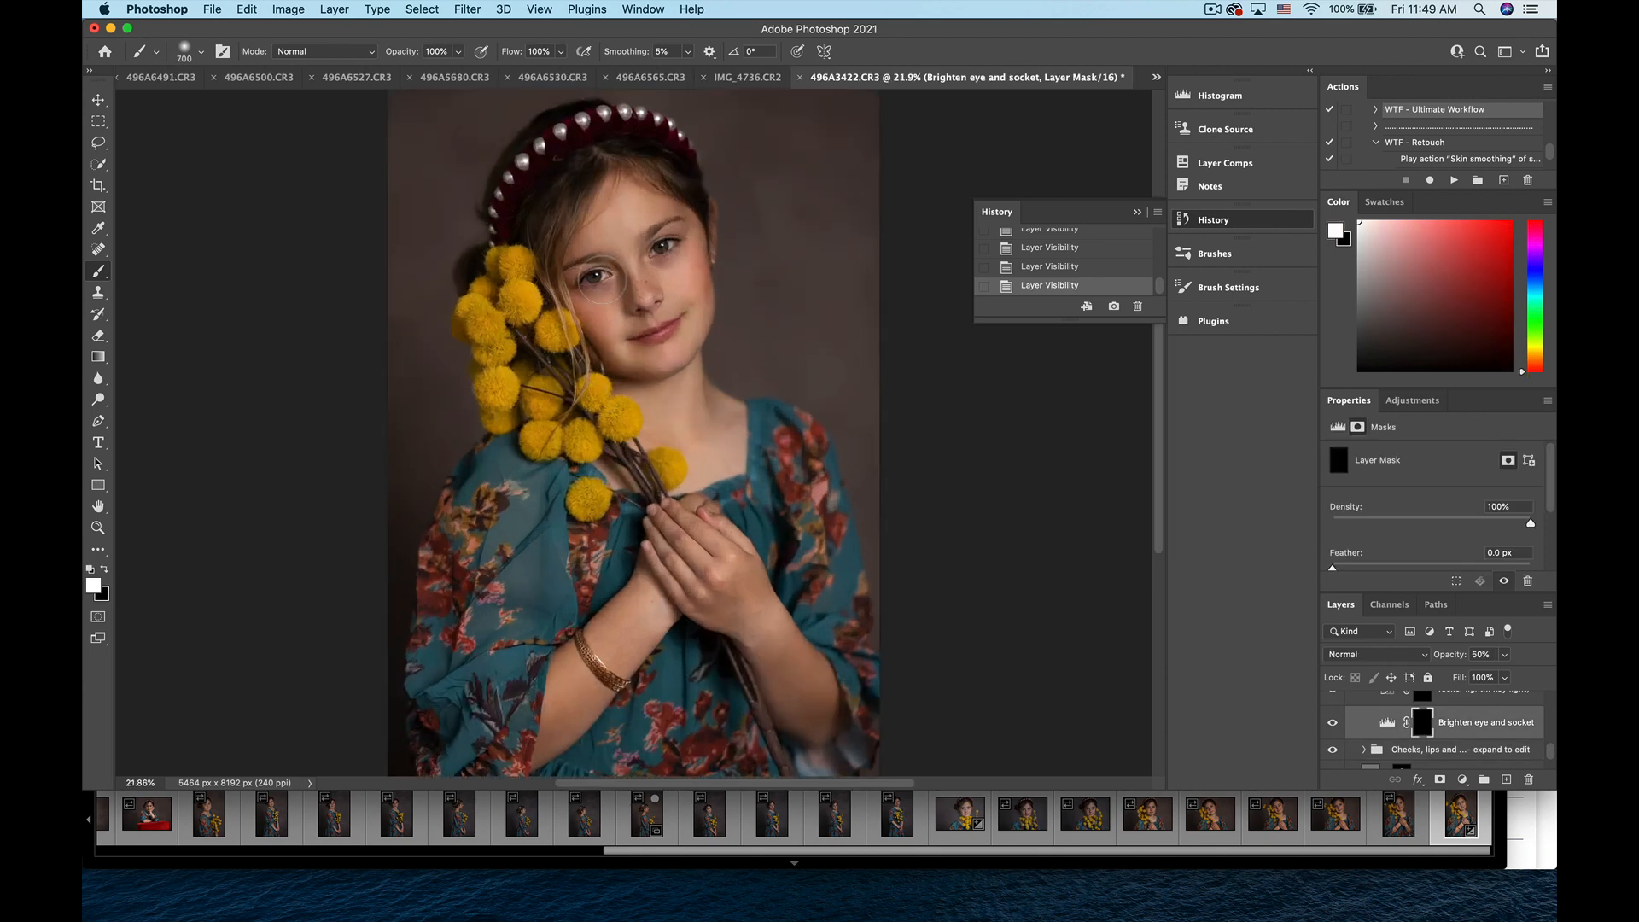
drag(591, 275, 595, 276)
click(665, 252)
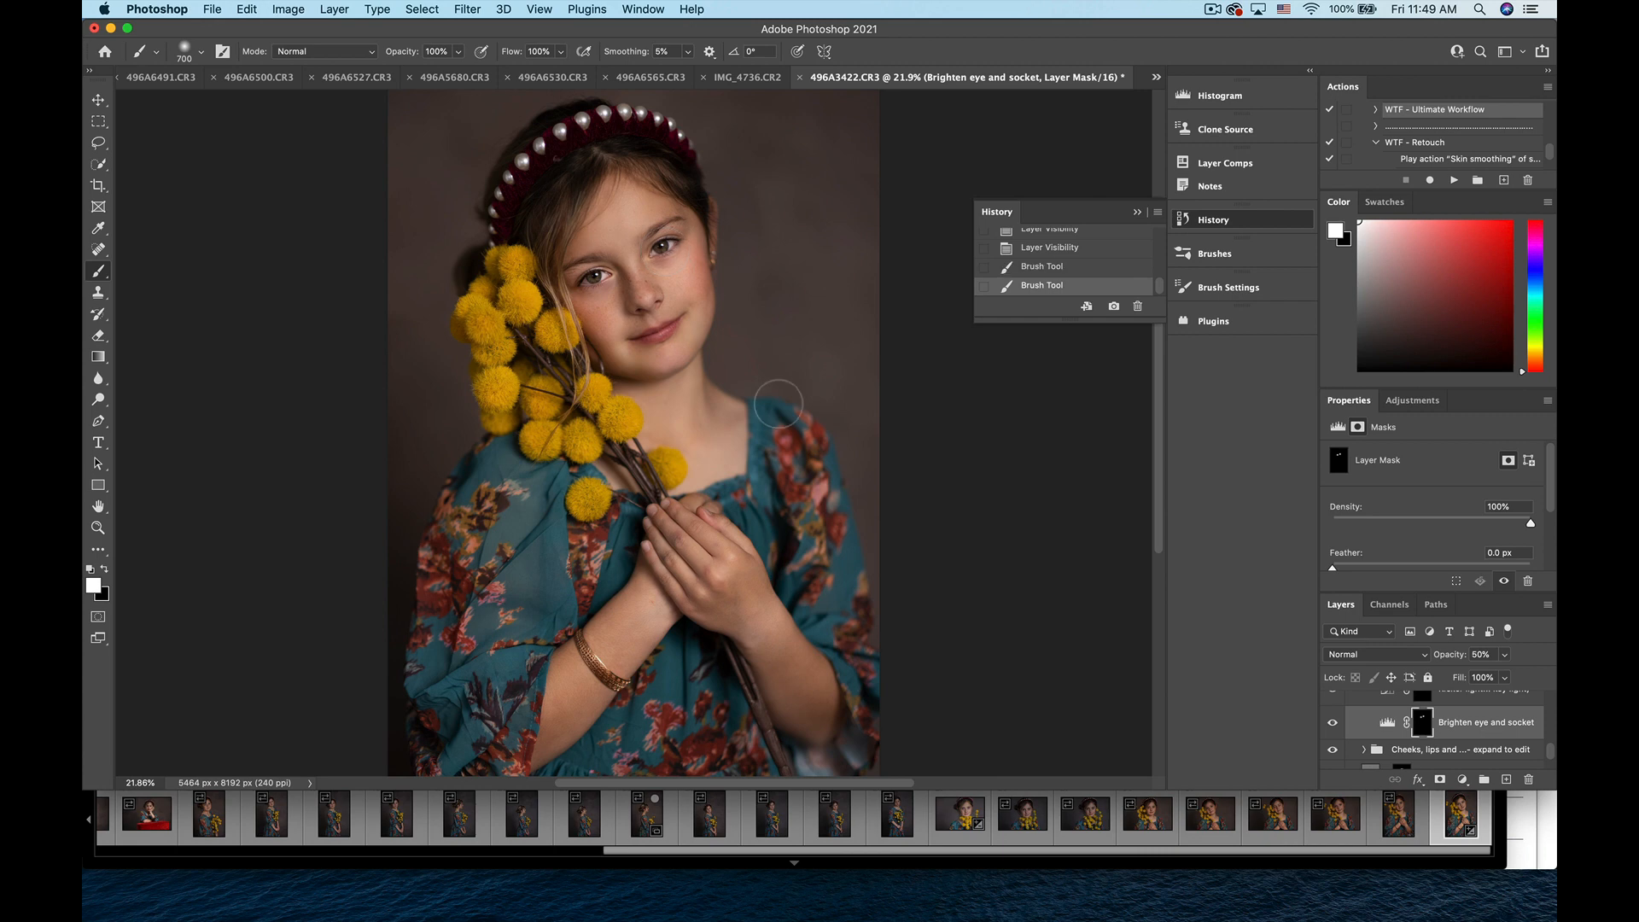
- Reduce the Brighten eye and socket layer's opacity to 18% and compare the portrait with it hidden and shown
scroll(777, 403, down, 3)
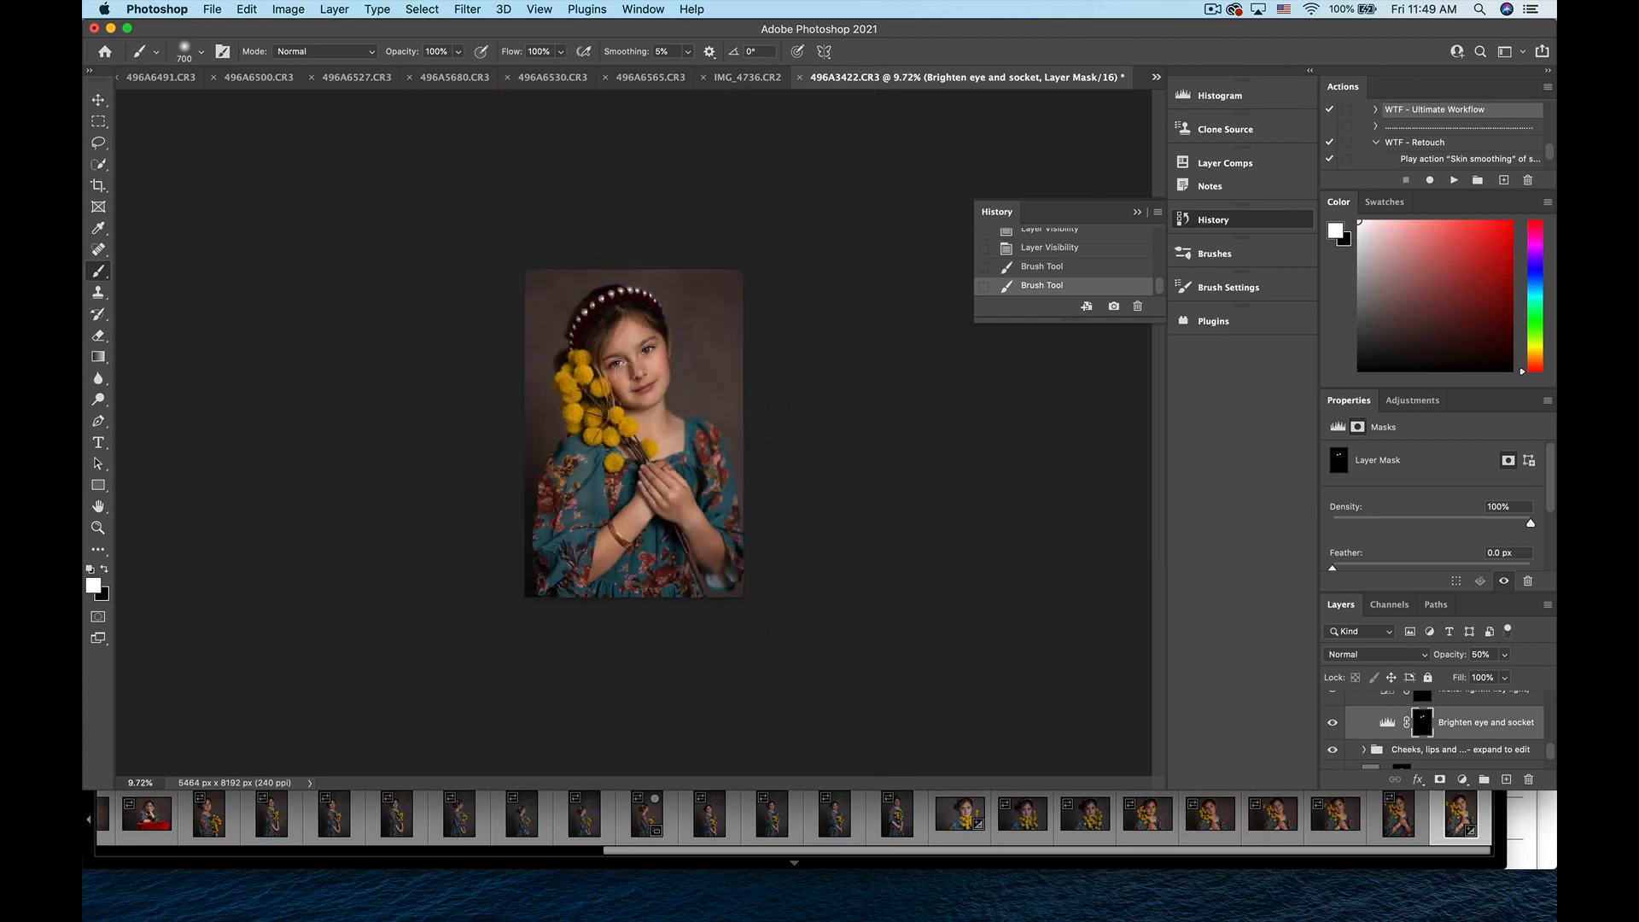
scroll(632, 431, up, 1)
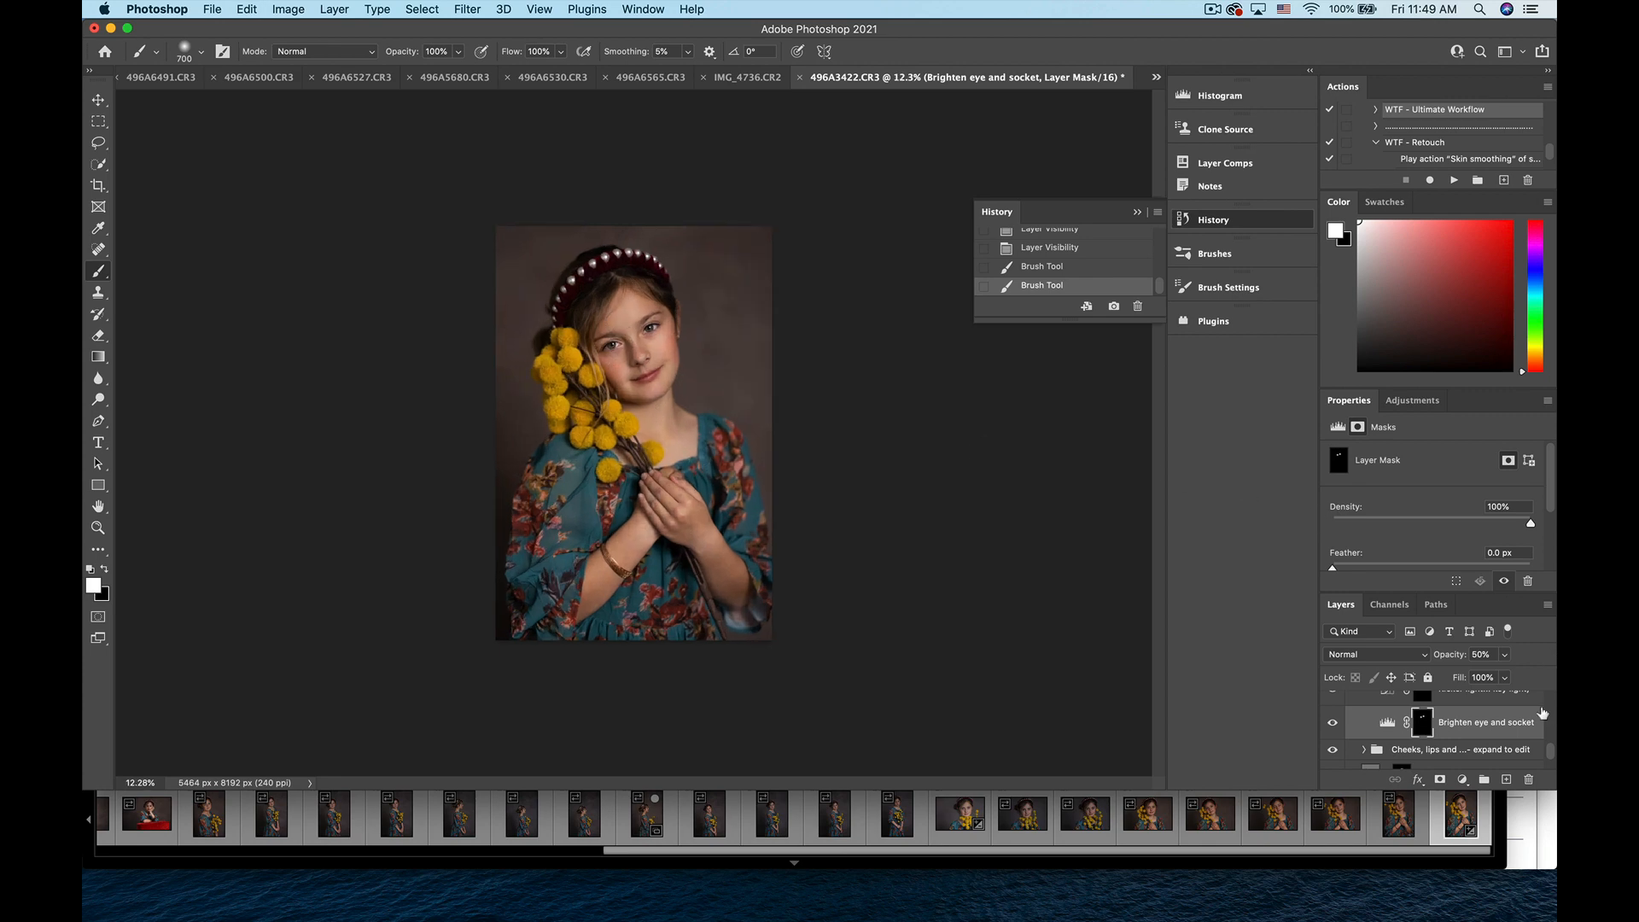
mouse_move(1504, 654)
mouse_down()
mouse_move(1508, 676)
mouse_move(1481, 677)
mouse_up()
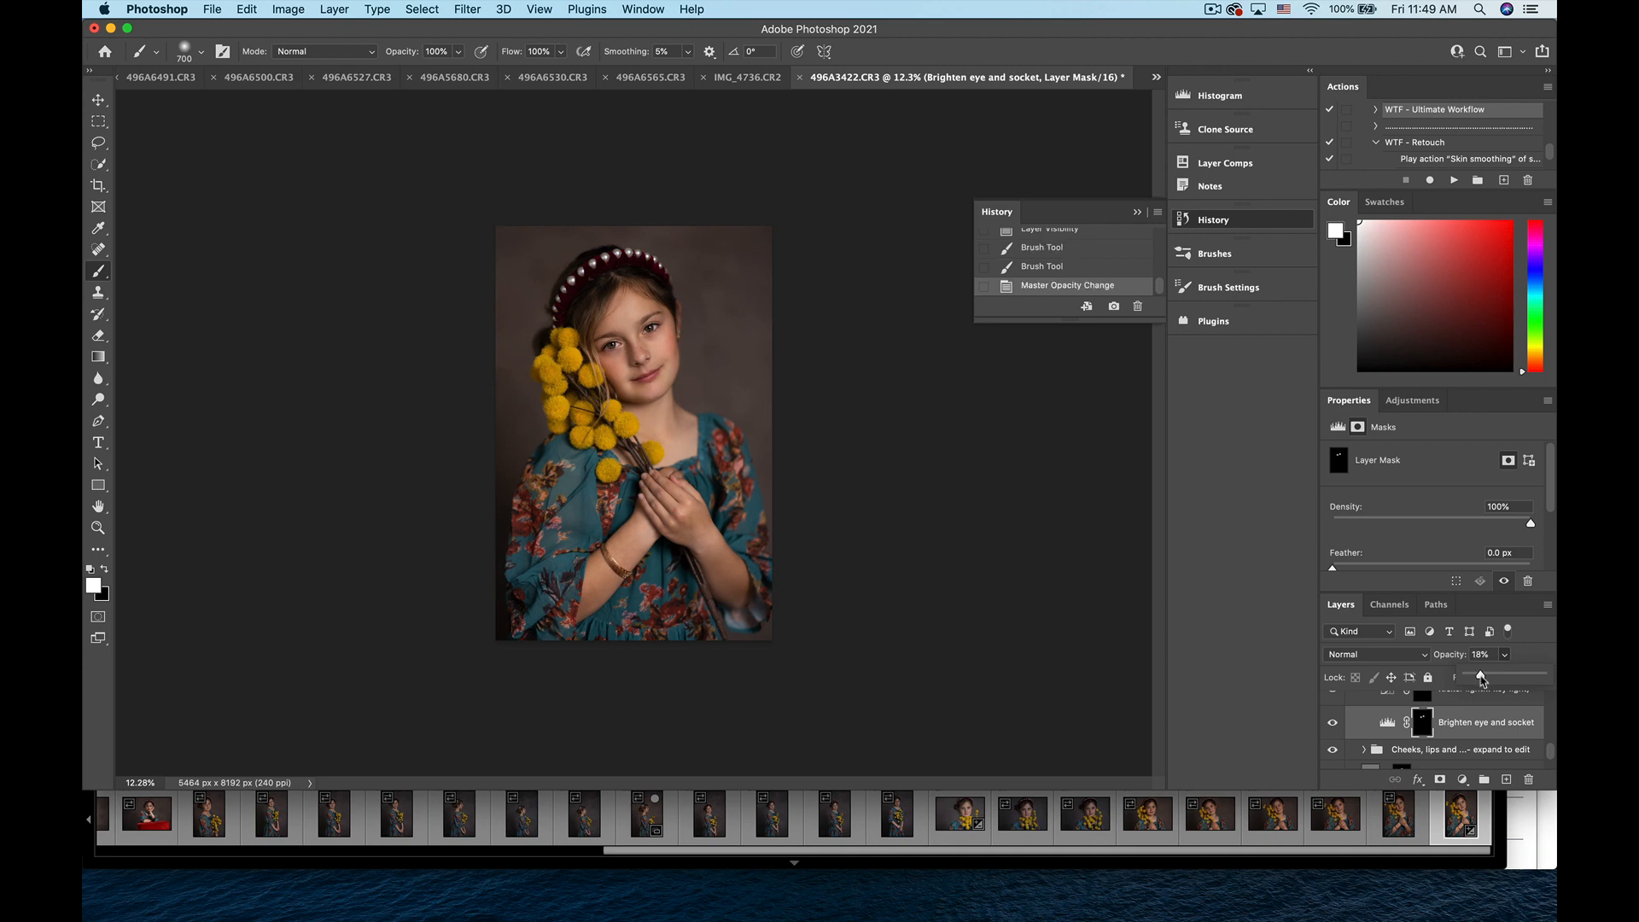
click(1331, 723)
click(1331, 723)
- Paint the lower part of both irises white on the Kicker light layer's mask with a 60 px brush
scroll(1483, 755, up, 2)
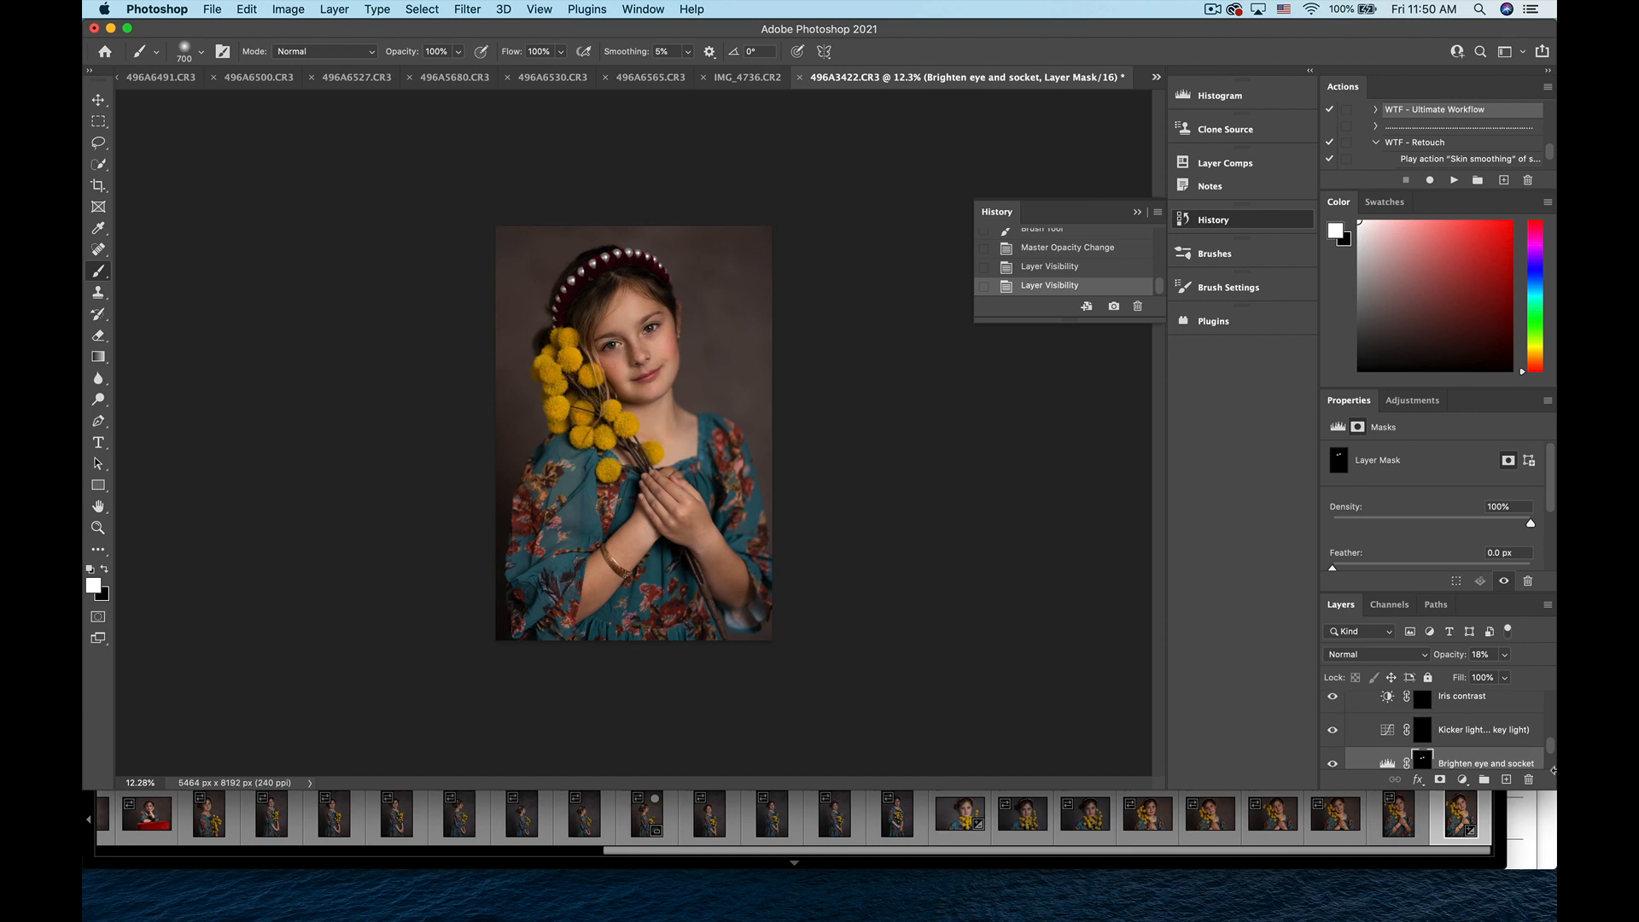
click(1424, 733)
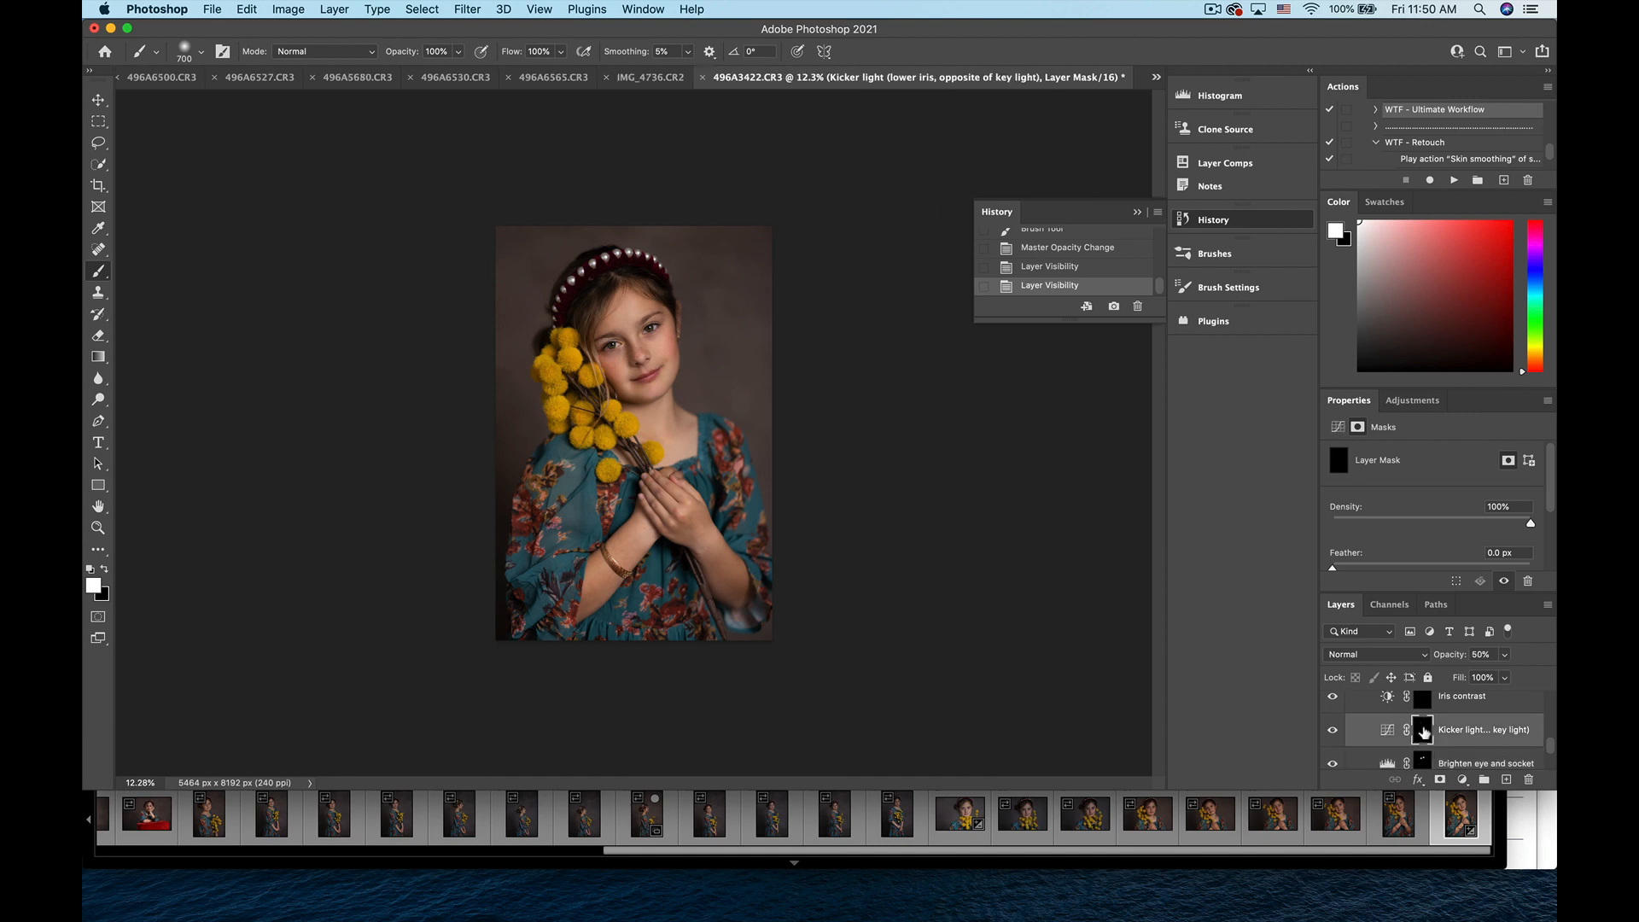
scroll(620, 529, up, 5)
scroll(624, 527, up, 5)
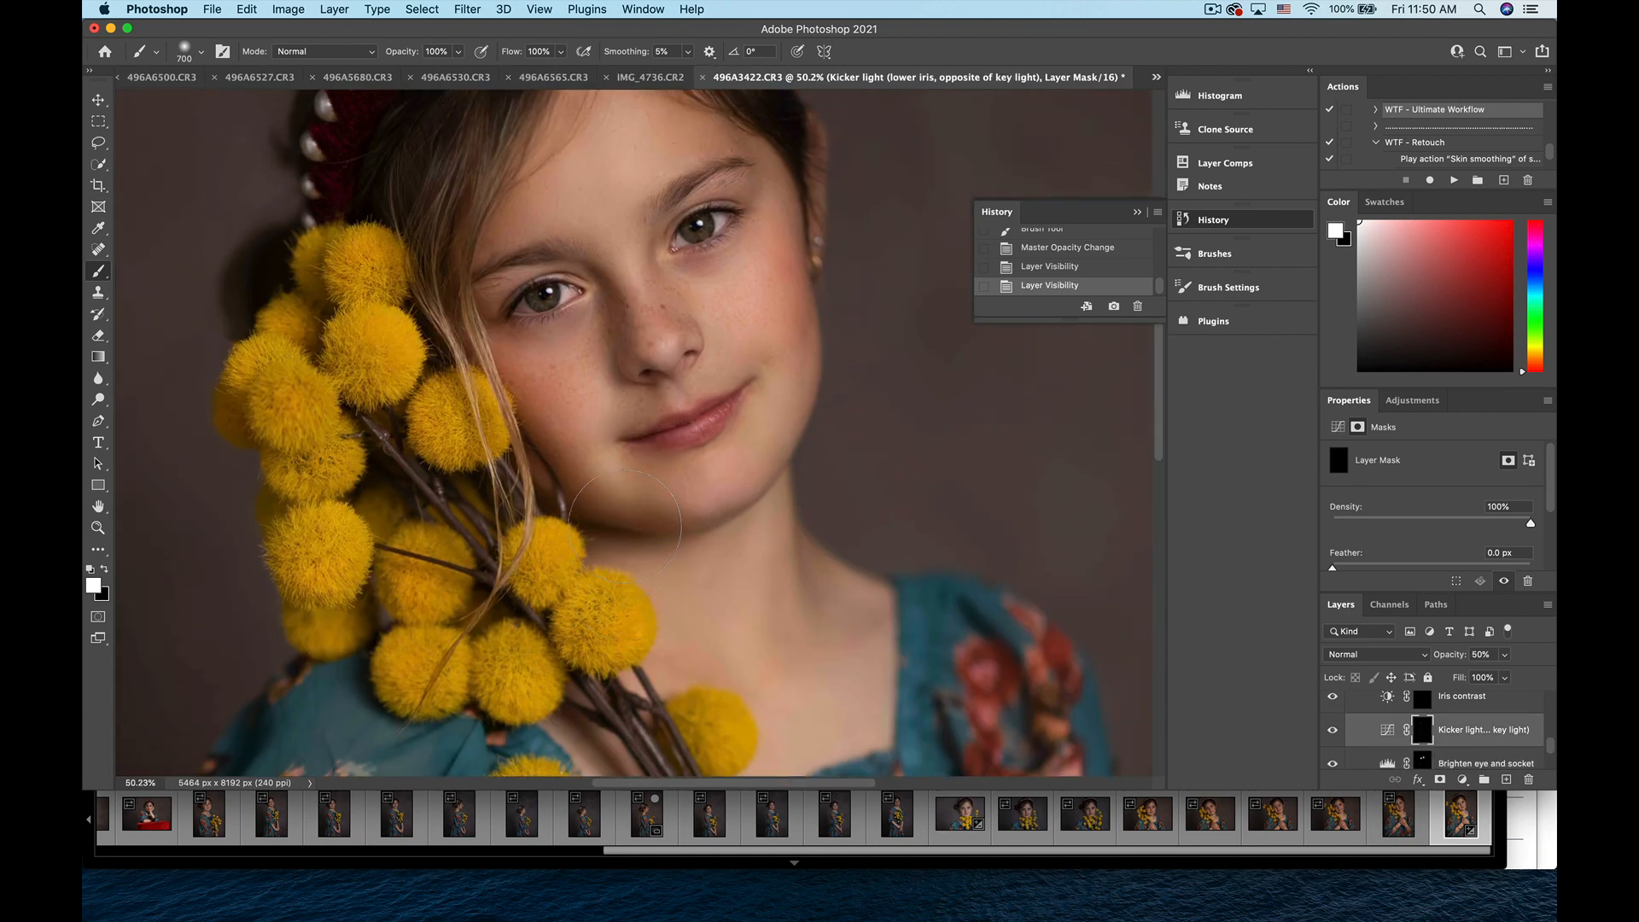
scroll(1424, 730, down, 1)
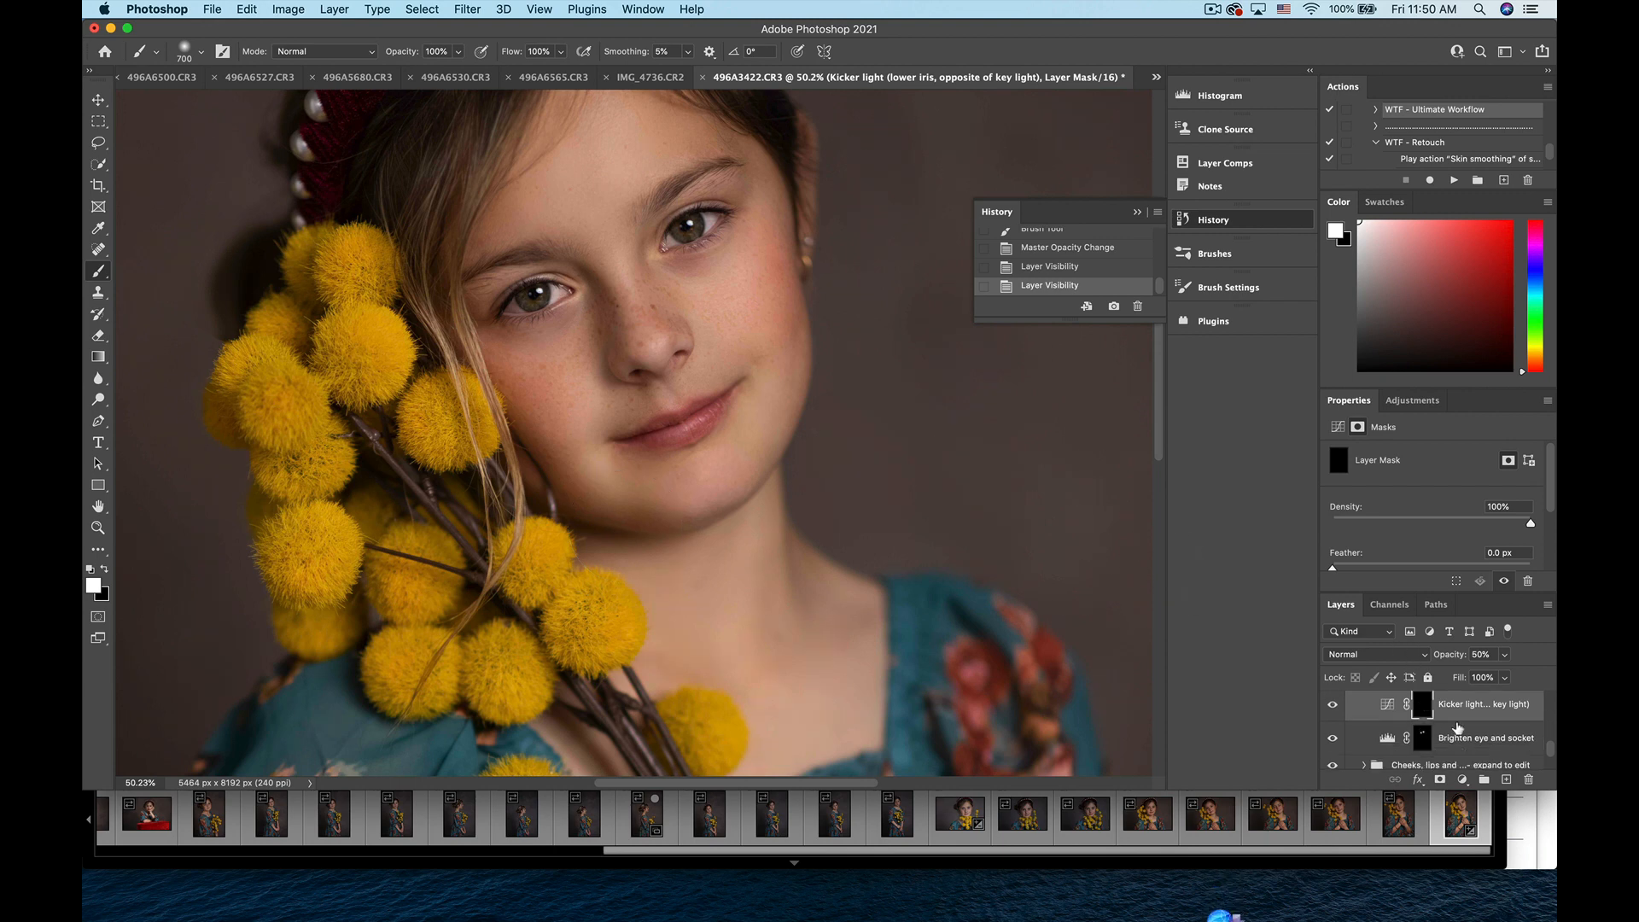
key(bracketleft)
key(bracketleft)
key(bracketleft)
key(bracketleft)
key(bracketleft)
key(bracketleft)
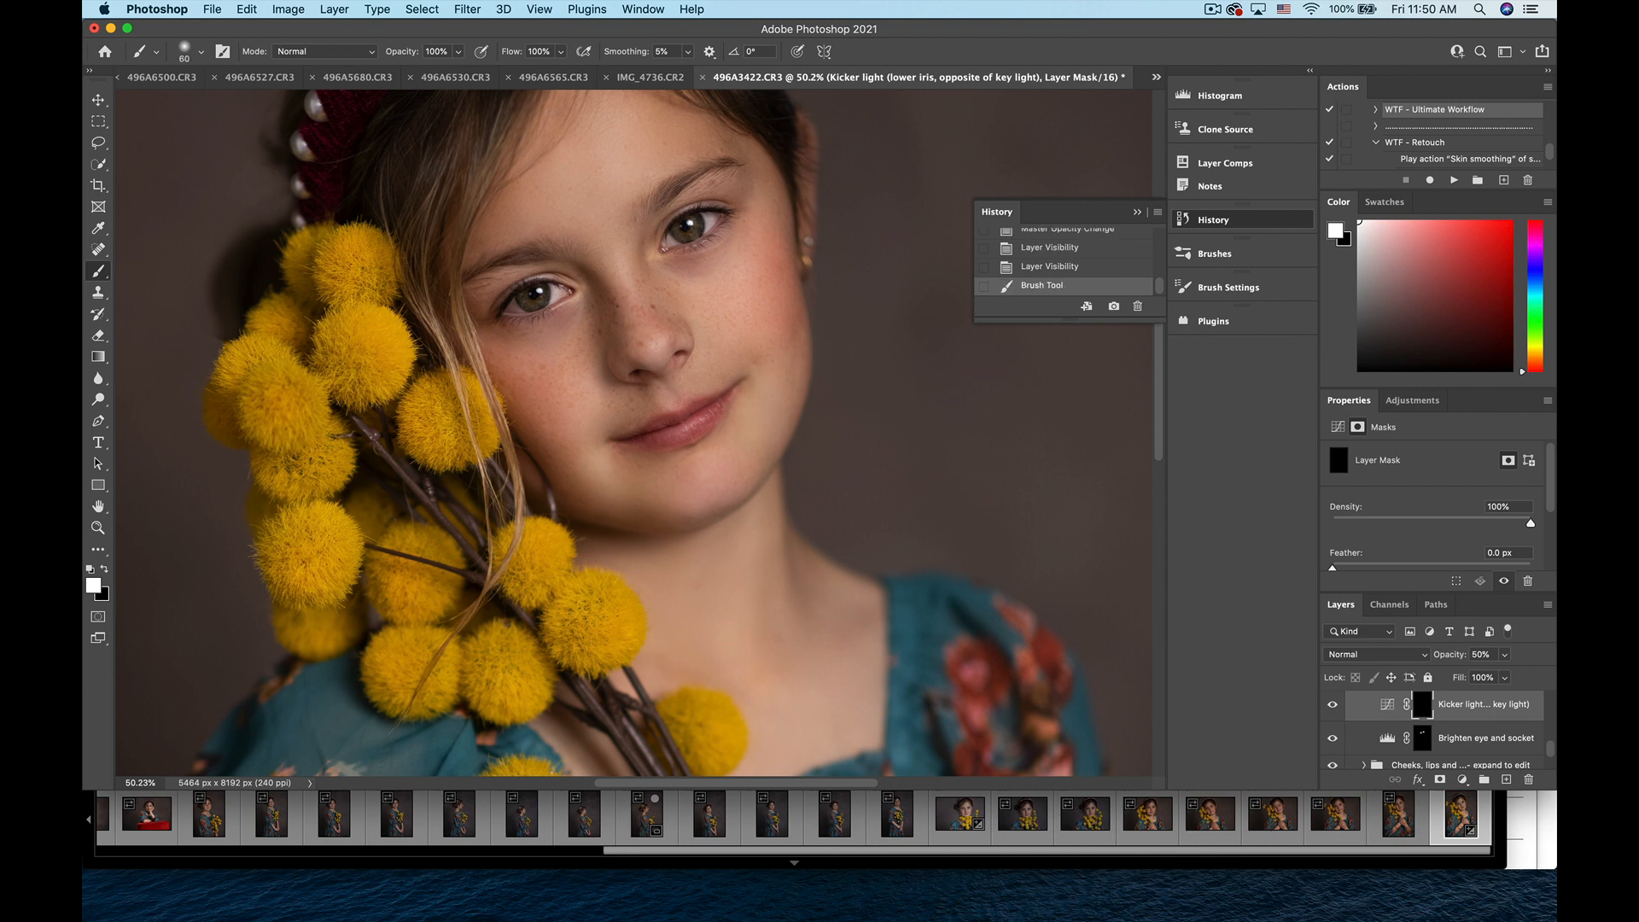
click(682, 229)
click(533, 294)
click(529, 300)
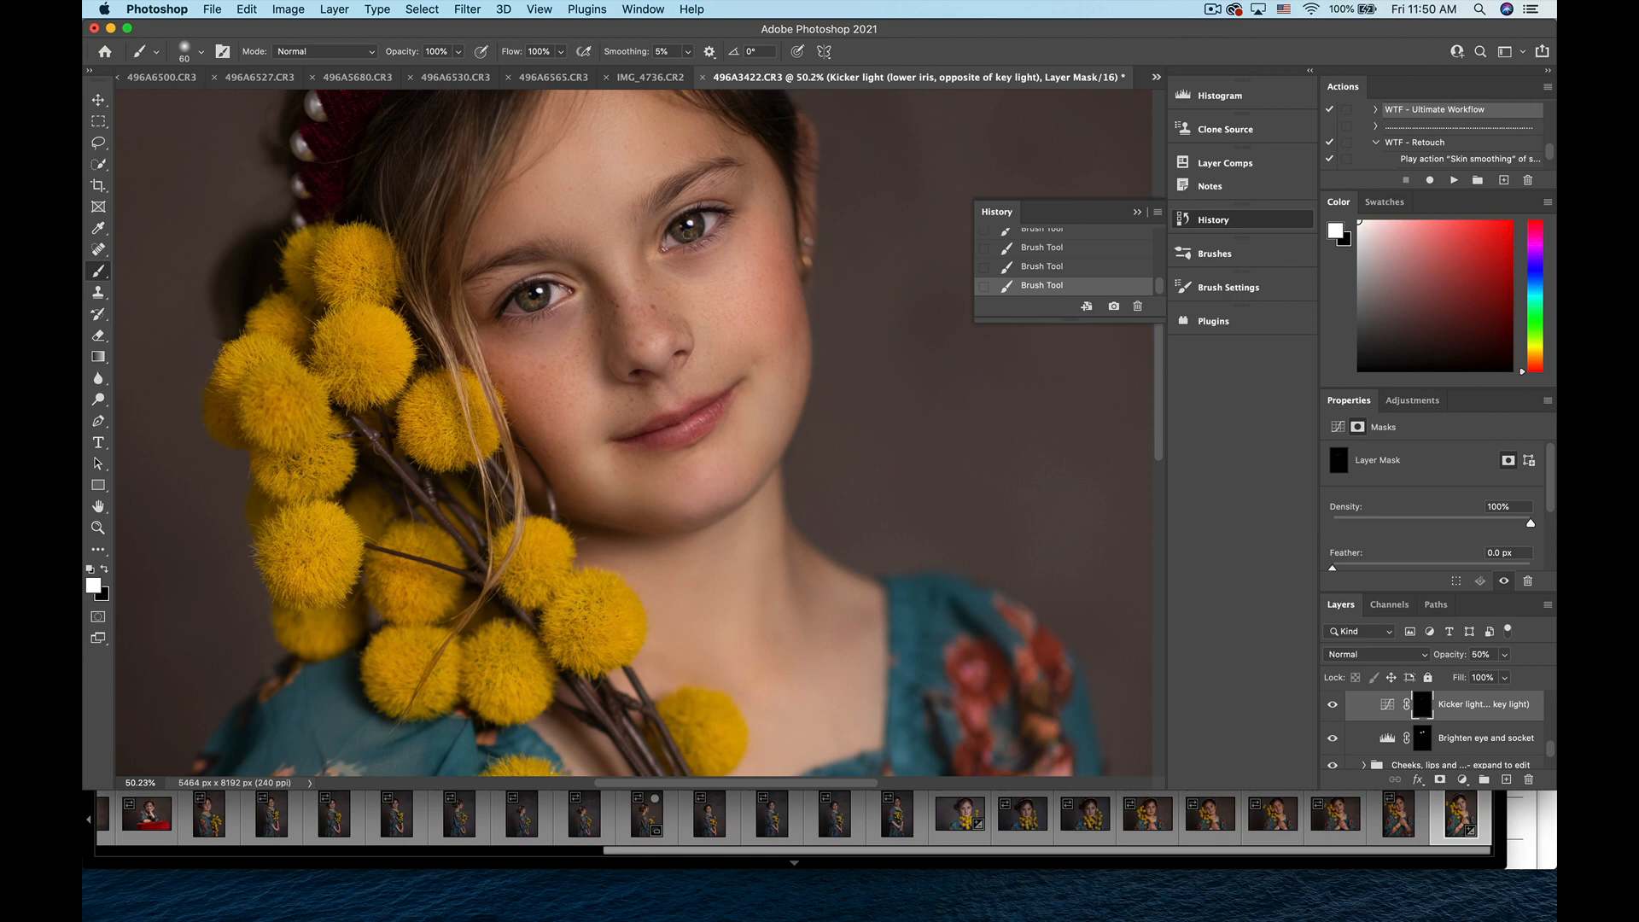
- Inspect the eyes up close and step back one brush stroke on the Kicker light mask
scroll(858, 382, down, 2)
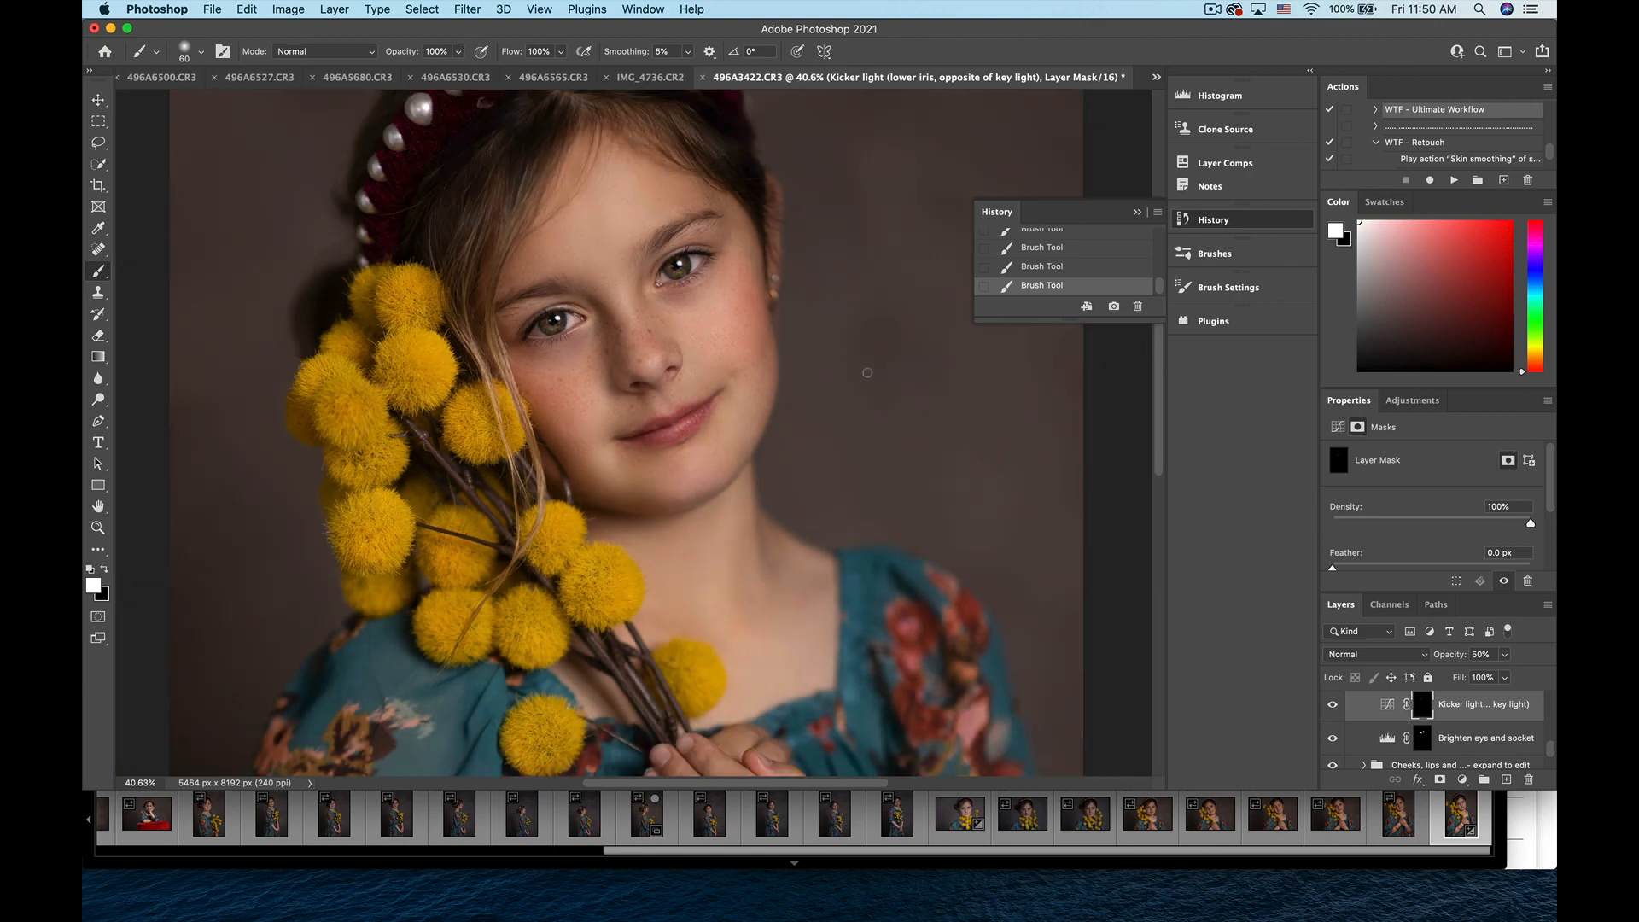
scroll(623, 422, up, 3)
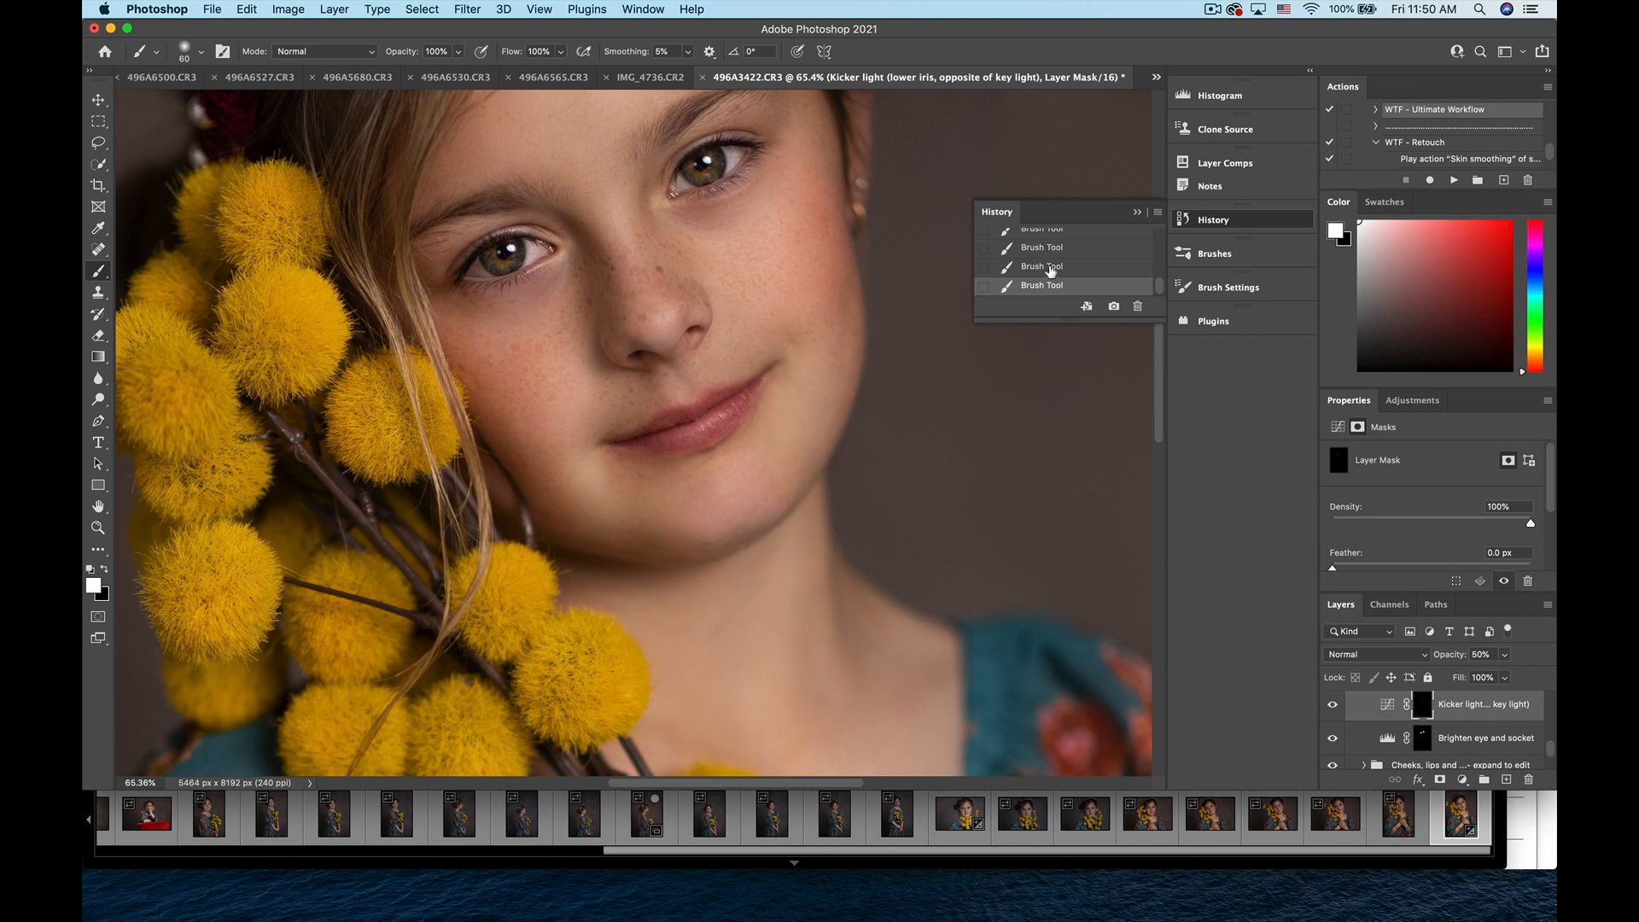
scroll(1050, 271, up, 1)
click(1049, 262)
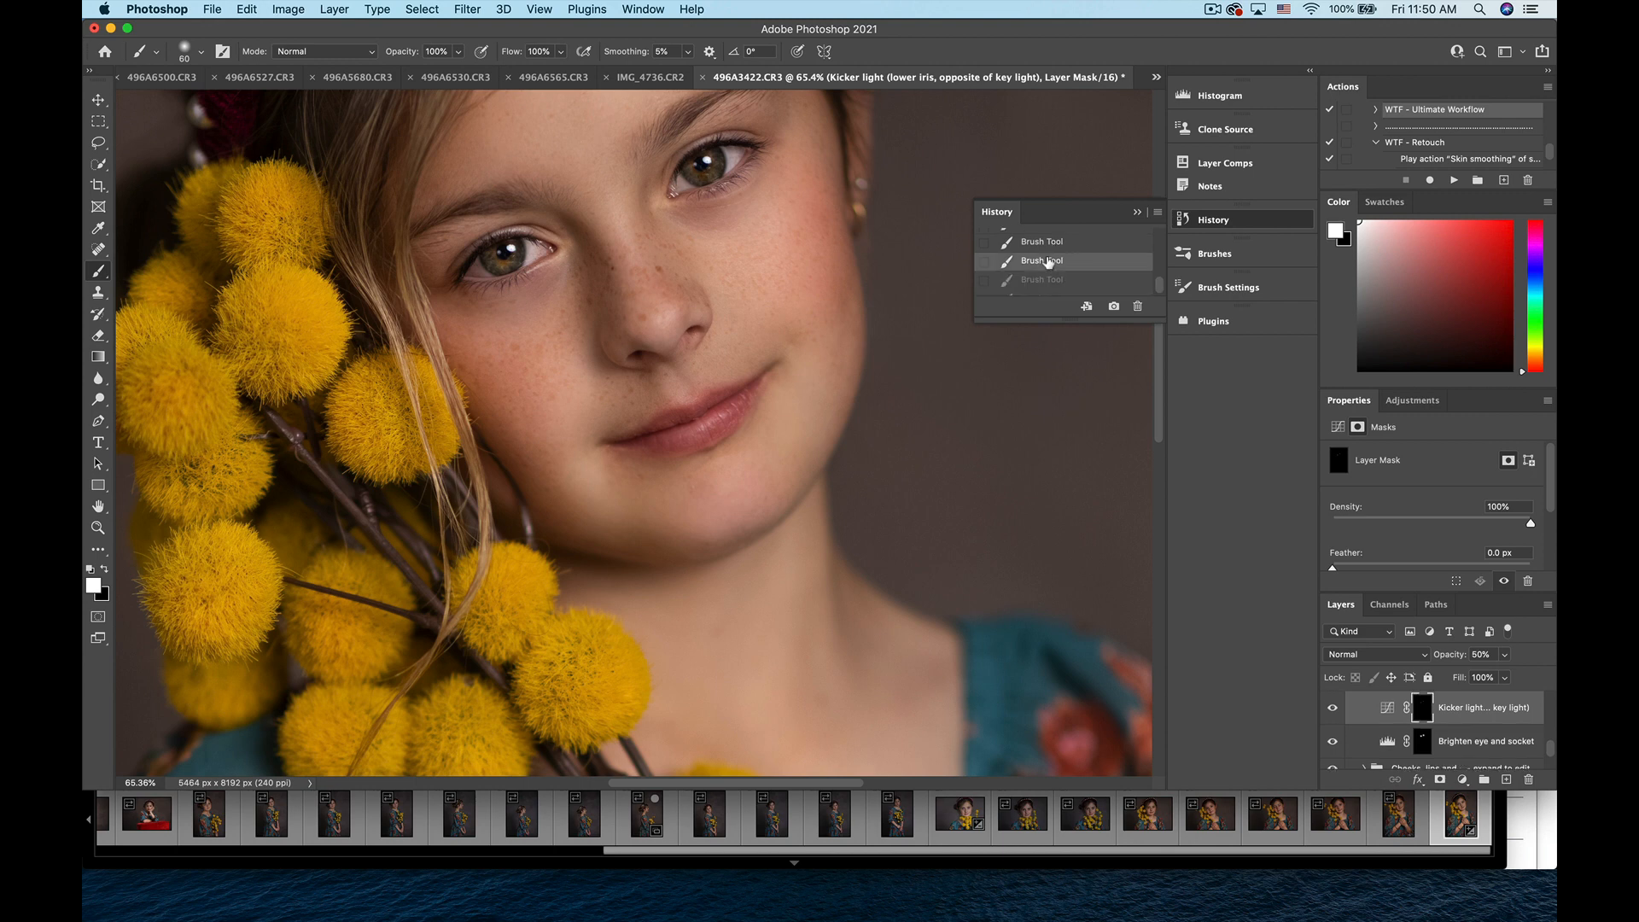
- Toggle the Kicker light layer's visibility to compare the irises with and without it, leaving the layer shown
click(1333, 710)
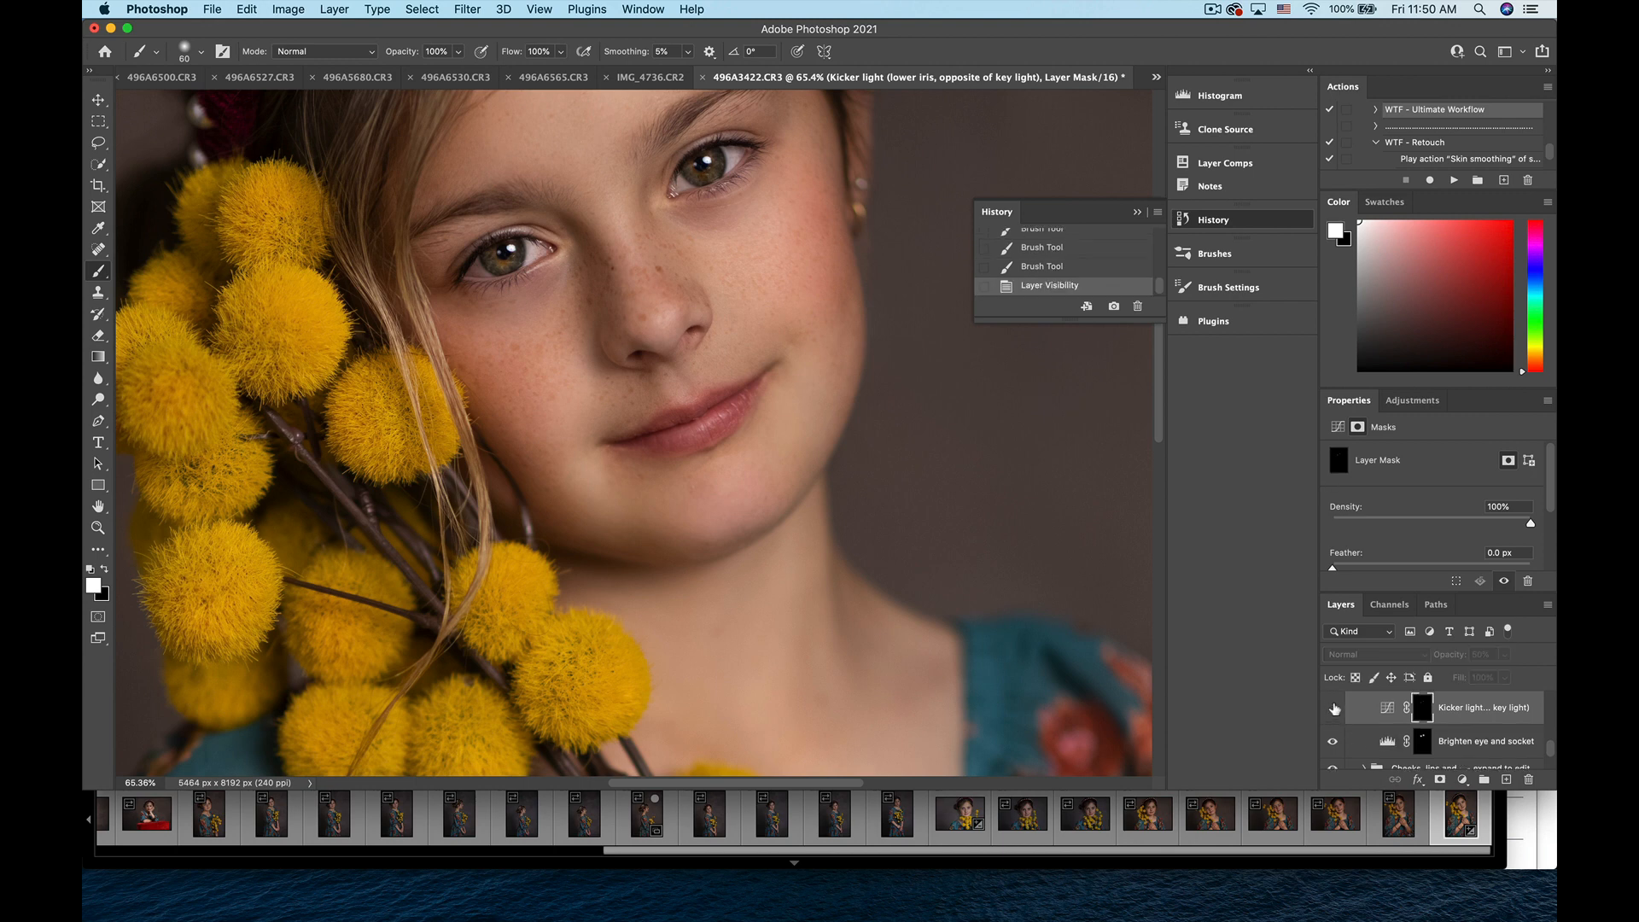
click(1334, 709)
click(1334, 709)
click(1333, 709)
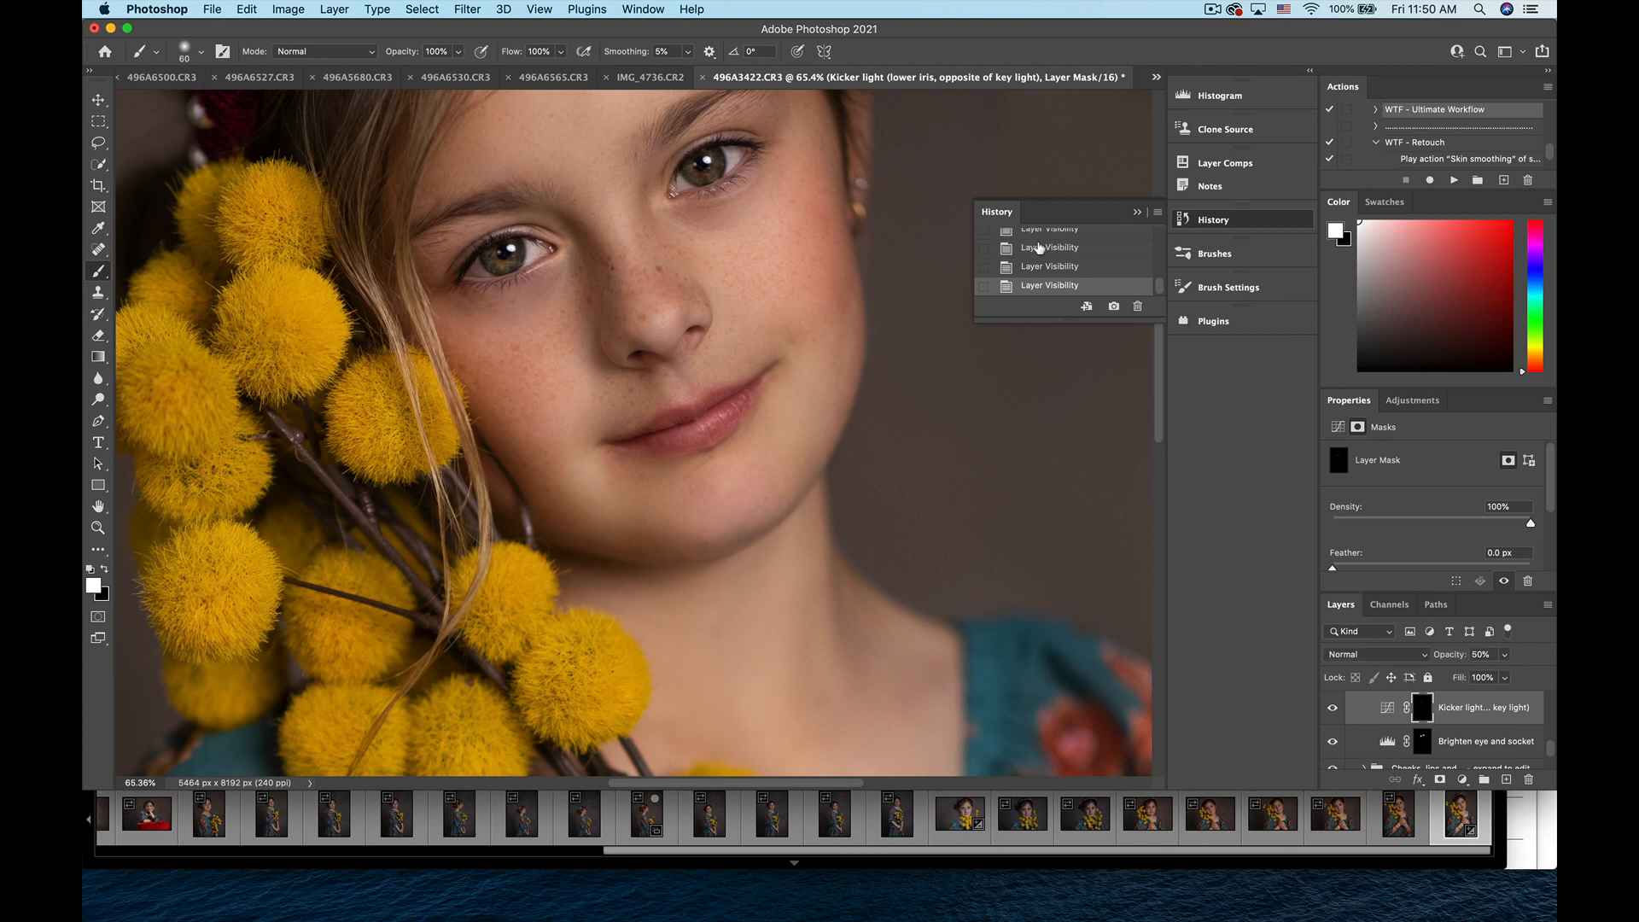
- Revert to an earlier brush stroke in the history and repaint the iris of the eye nearest the flowers on the Kicker light mask
scroll(1040, 248, up, 3)
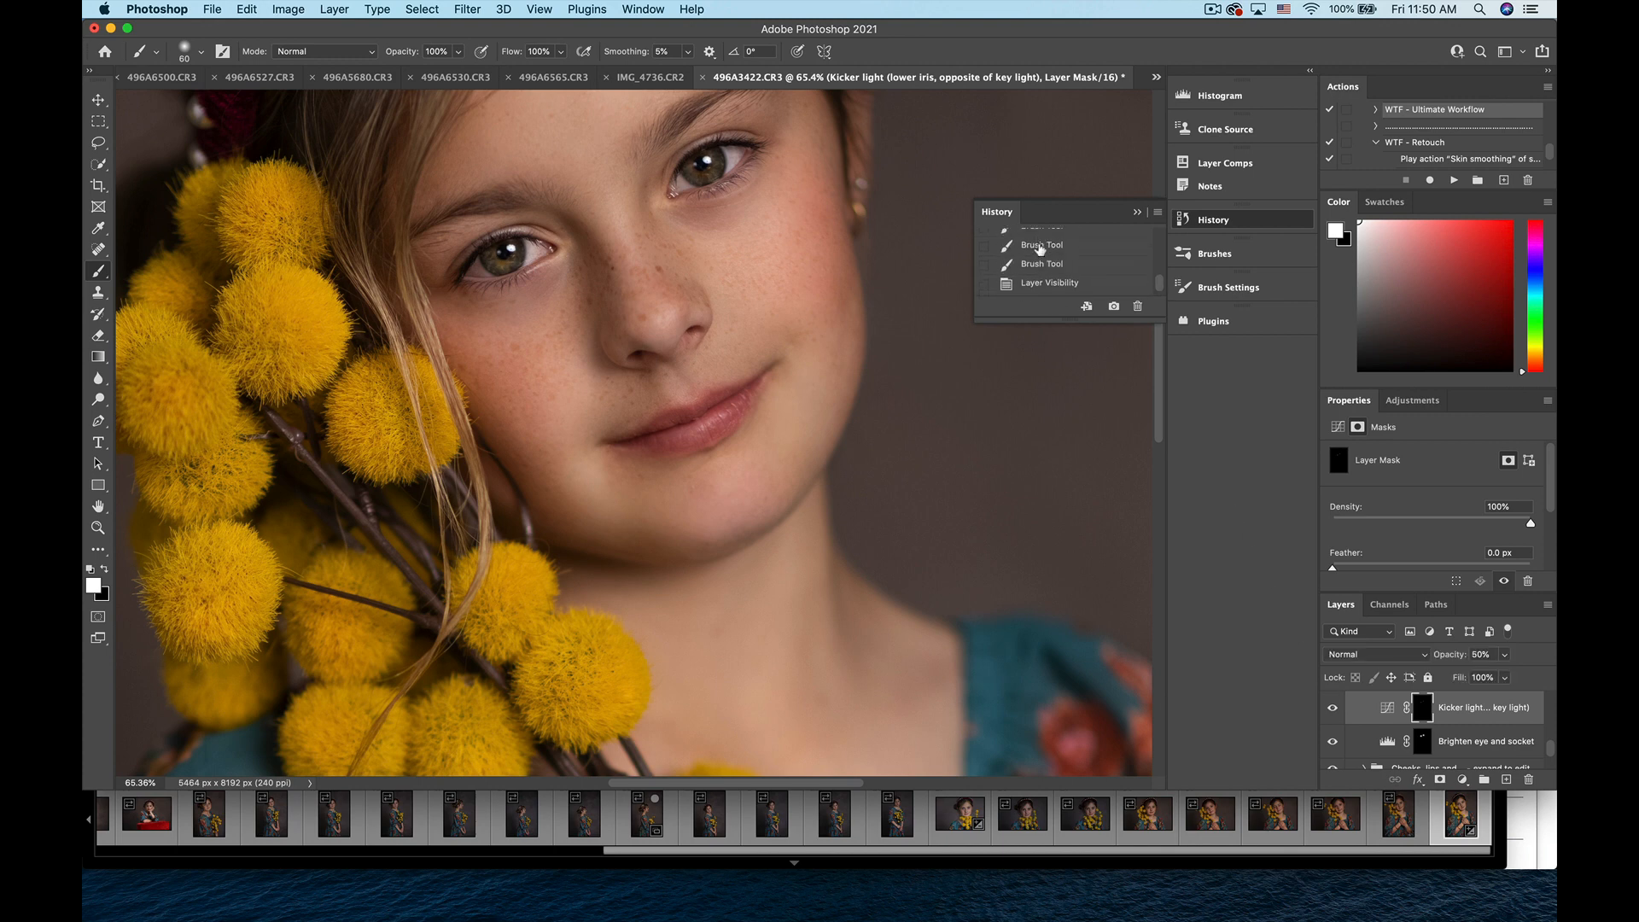
click(1039, 246)
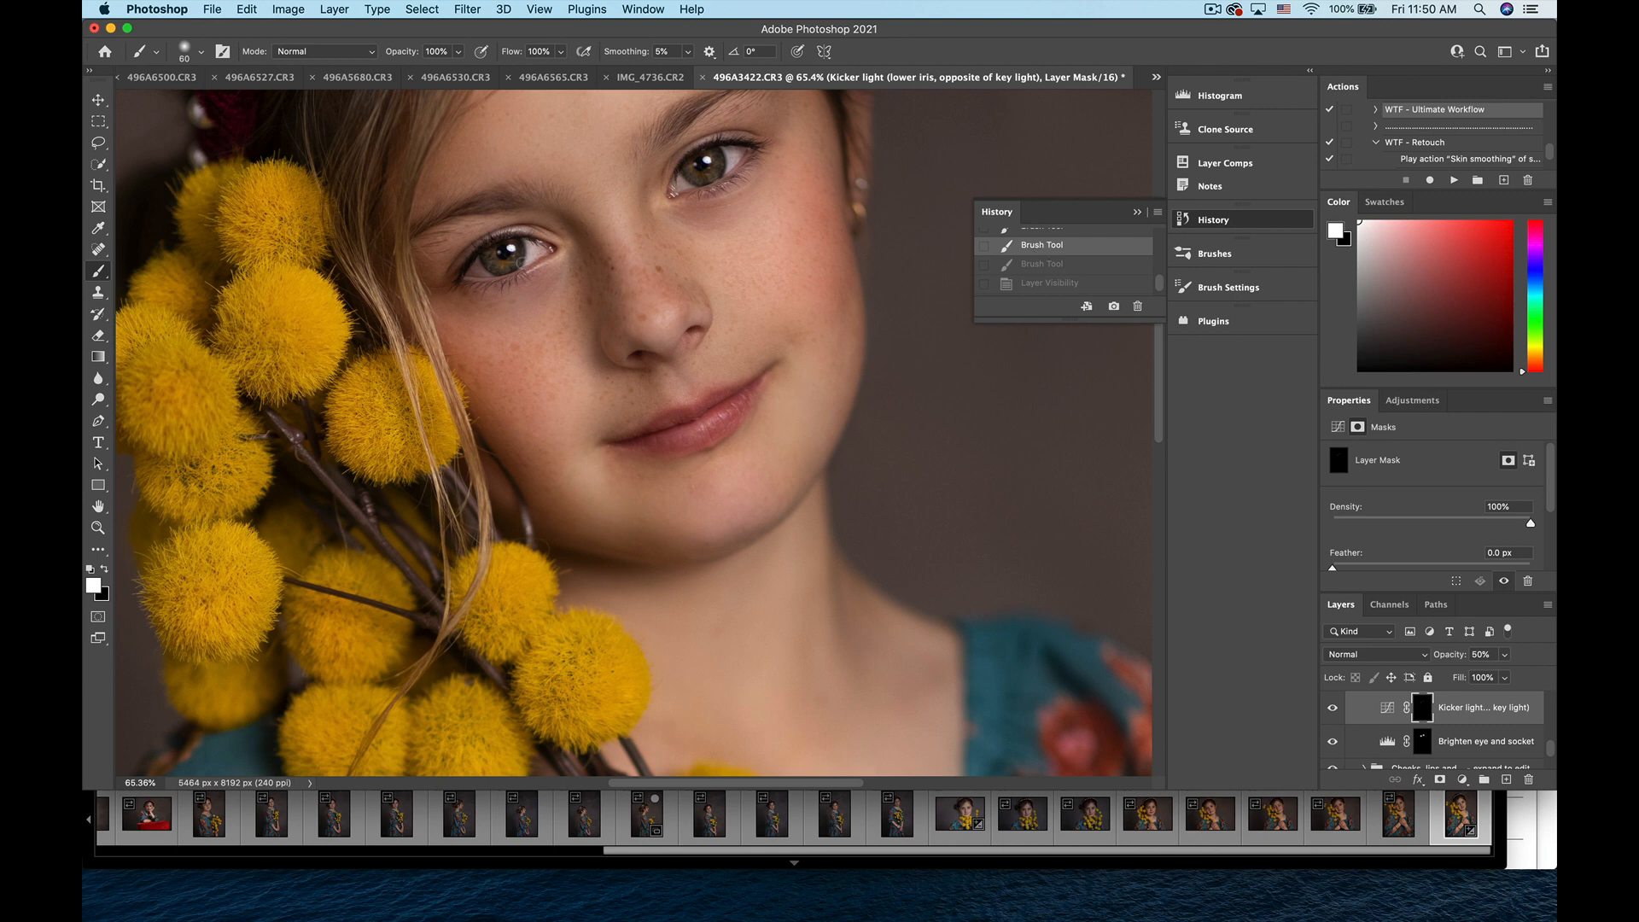
drag(515, 258, 501, 253)
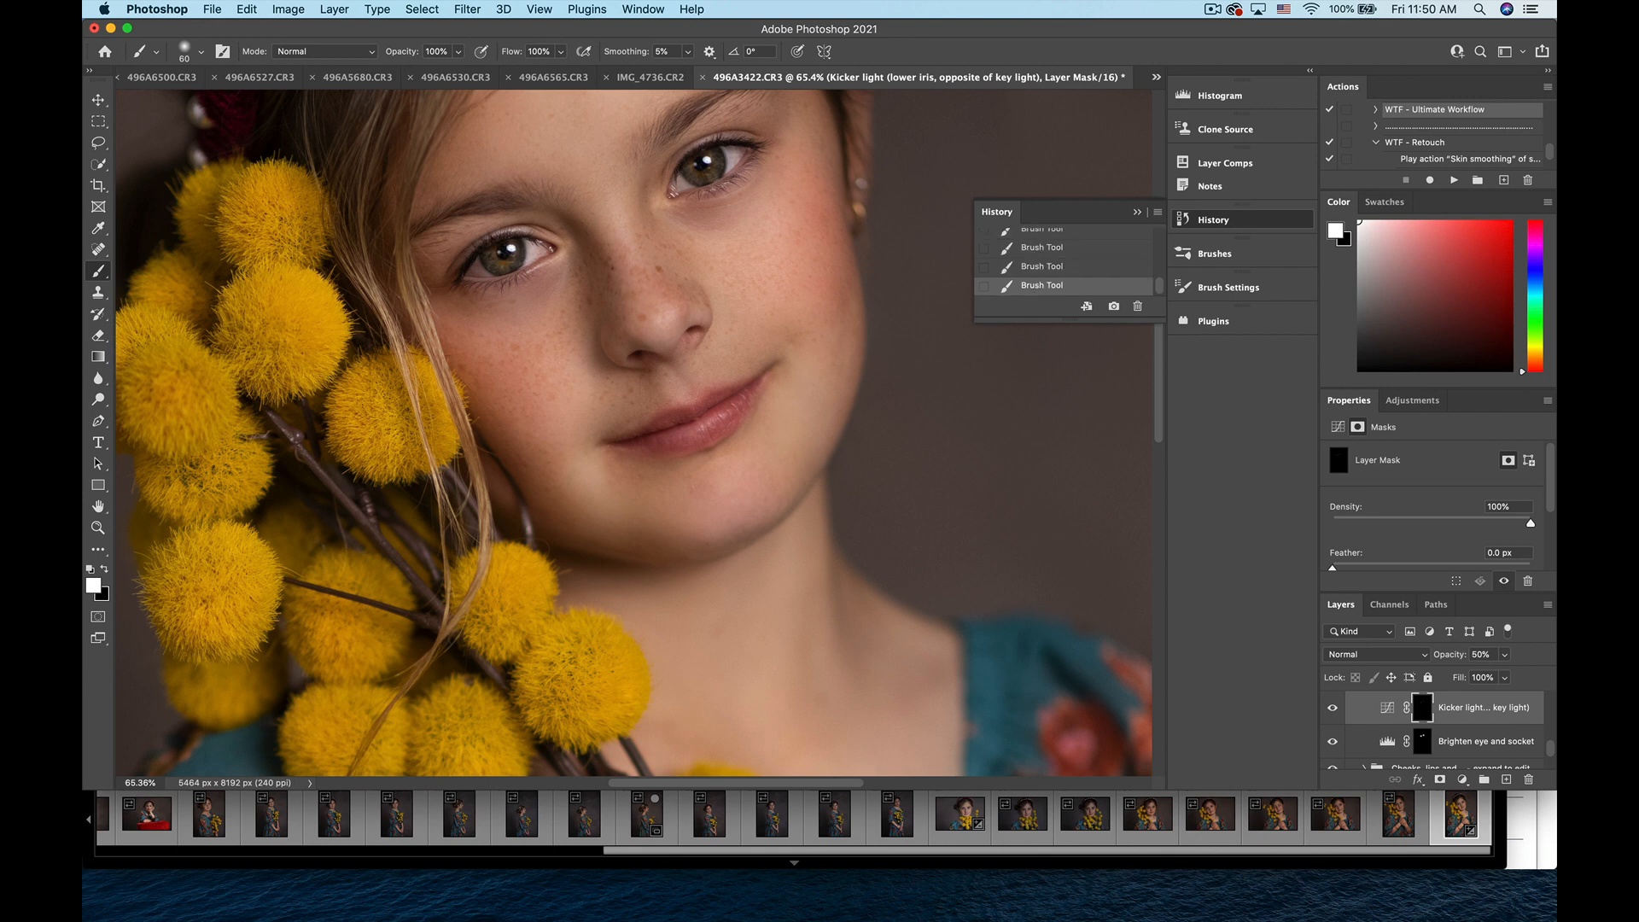
- Compare the whole portrait with the Kicker light layer hidden and shown, leaving the layer shown
scroll(503, 381, down, 2)
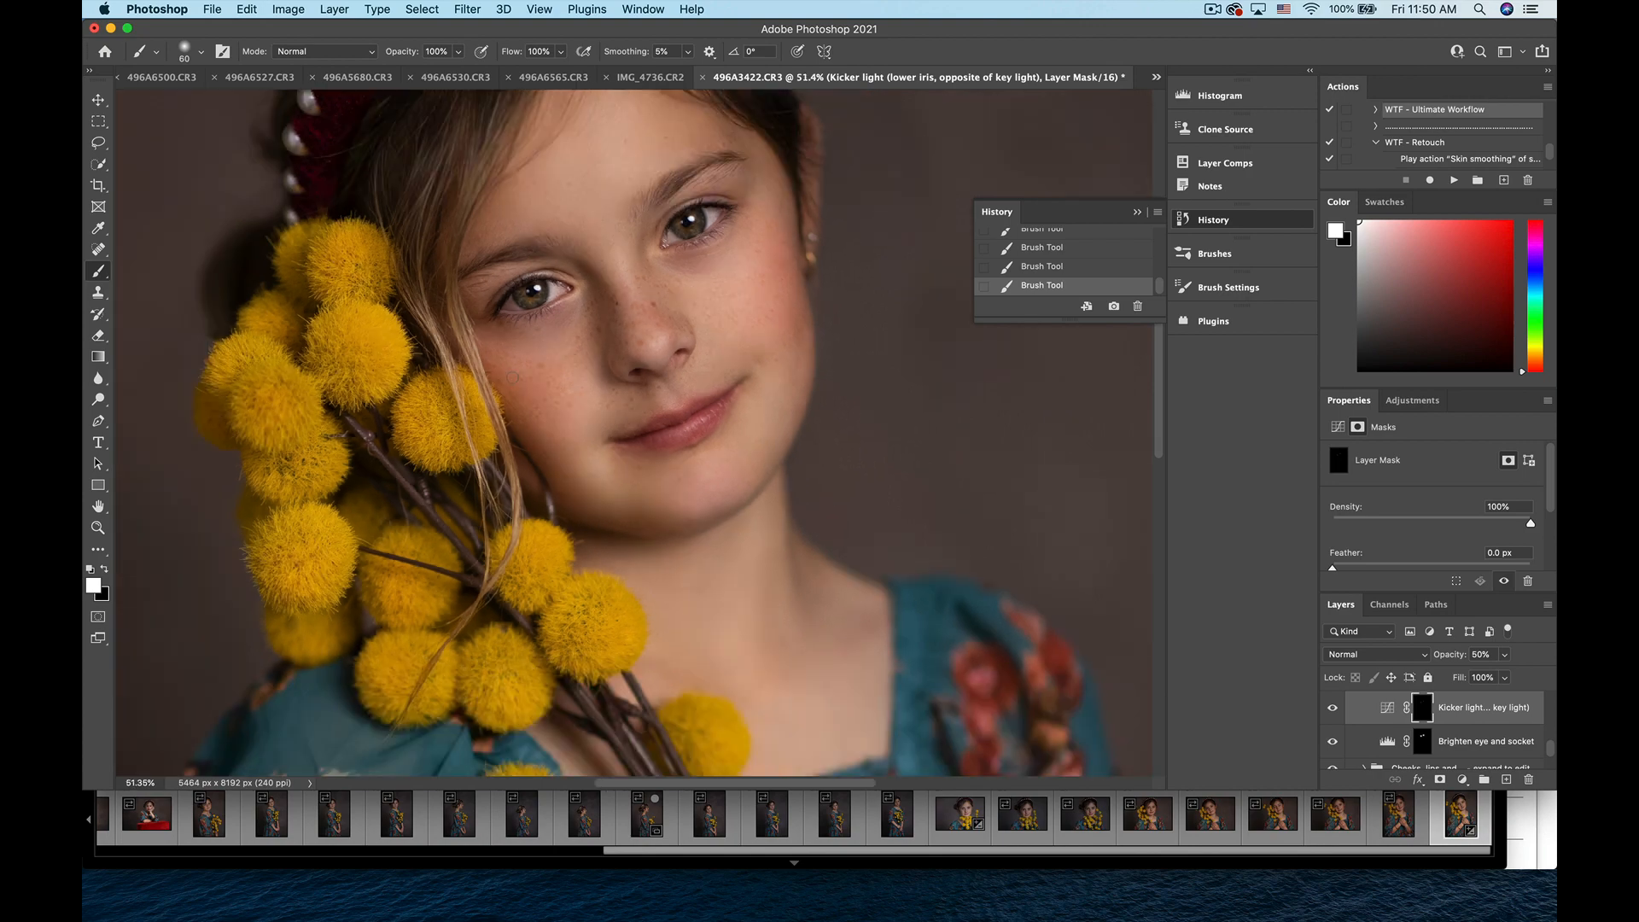
scroll(512, 376, down, 3)
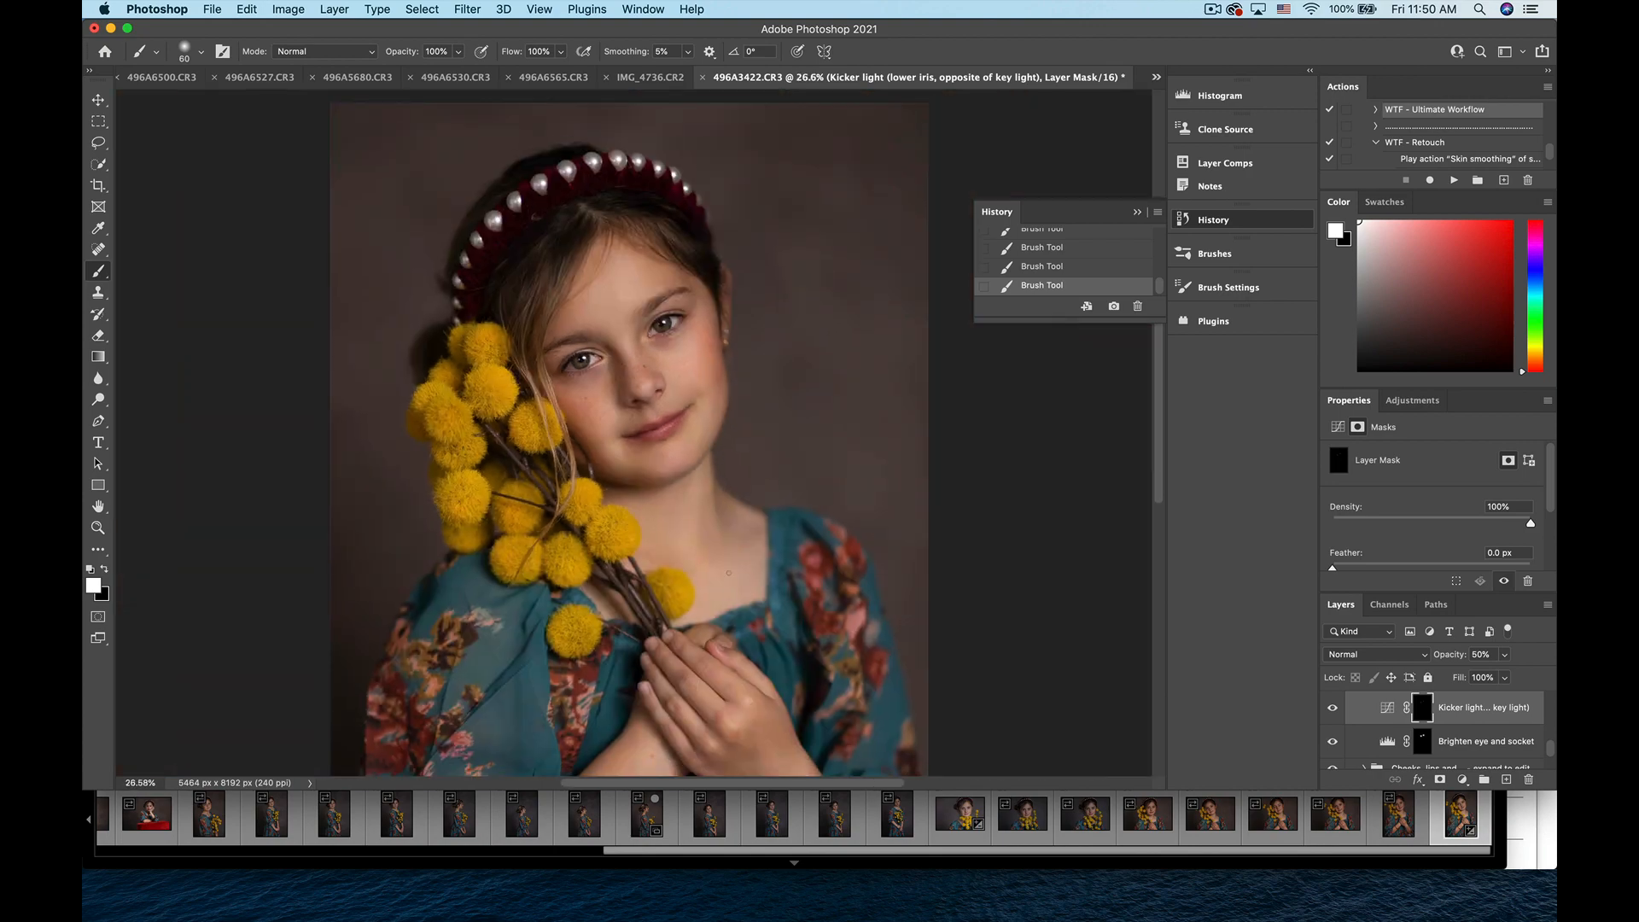
click(1332, 707)
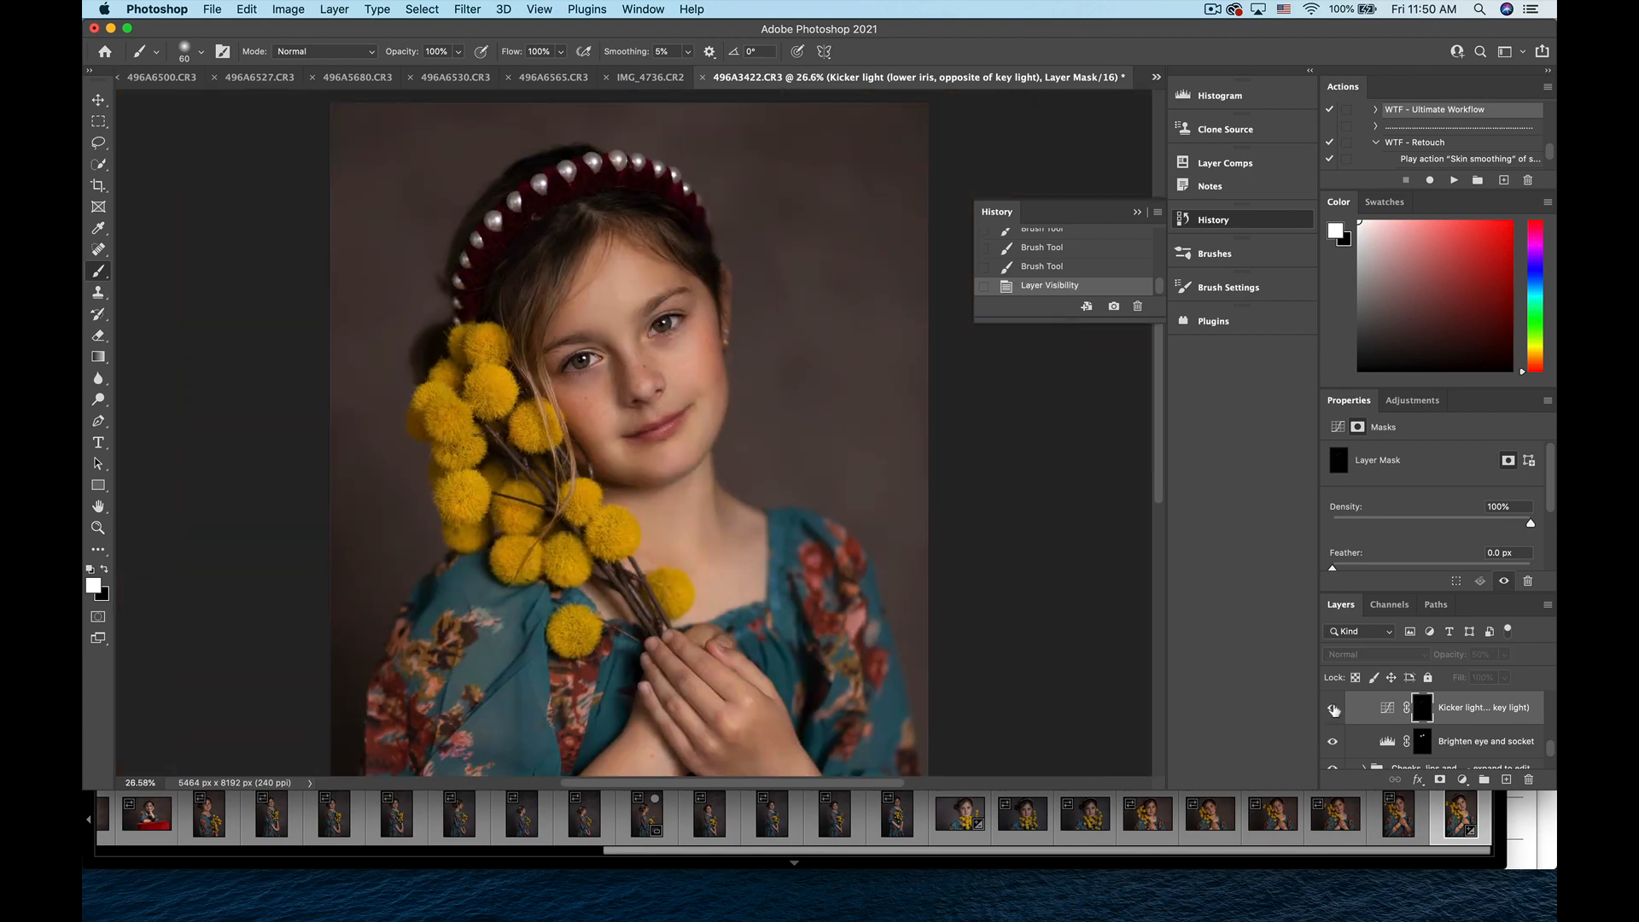
click(1333, 708)
click(1333, 707)
click(1332, 708)
click(1333, 707)
click(1333, 708)
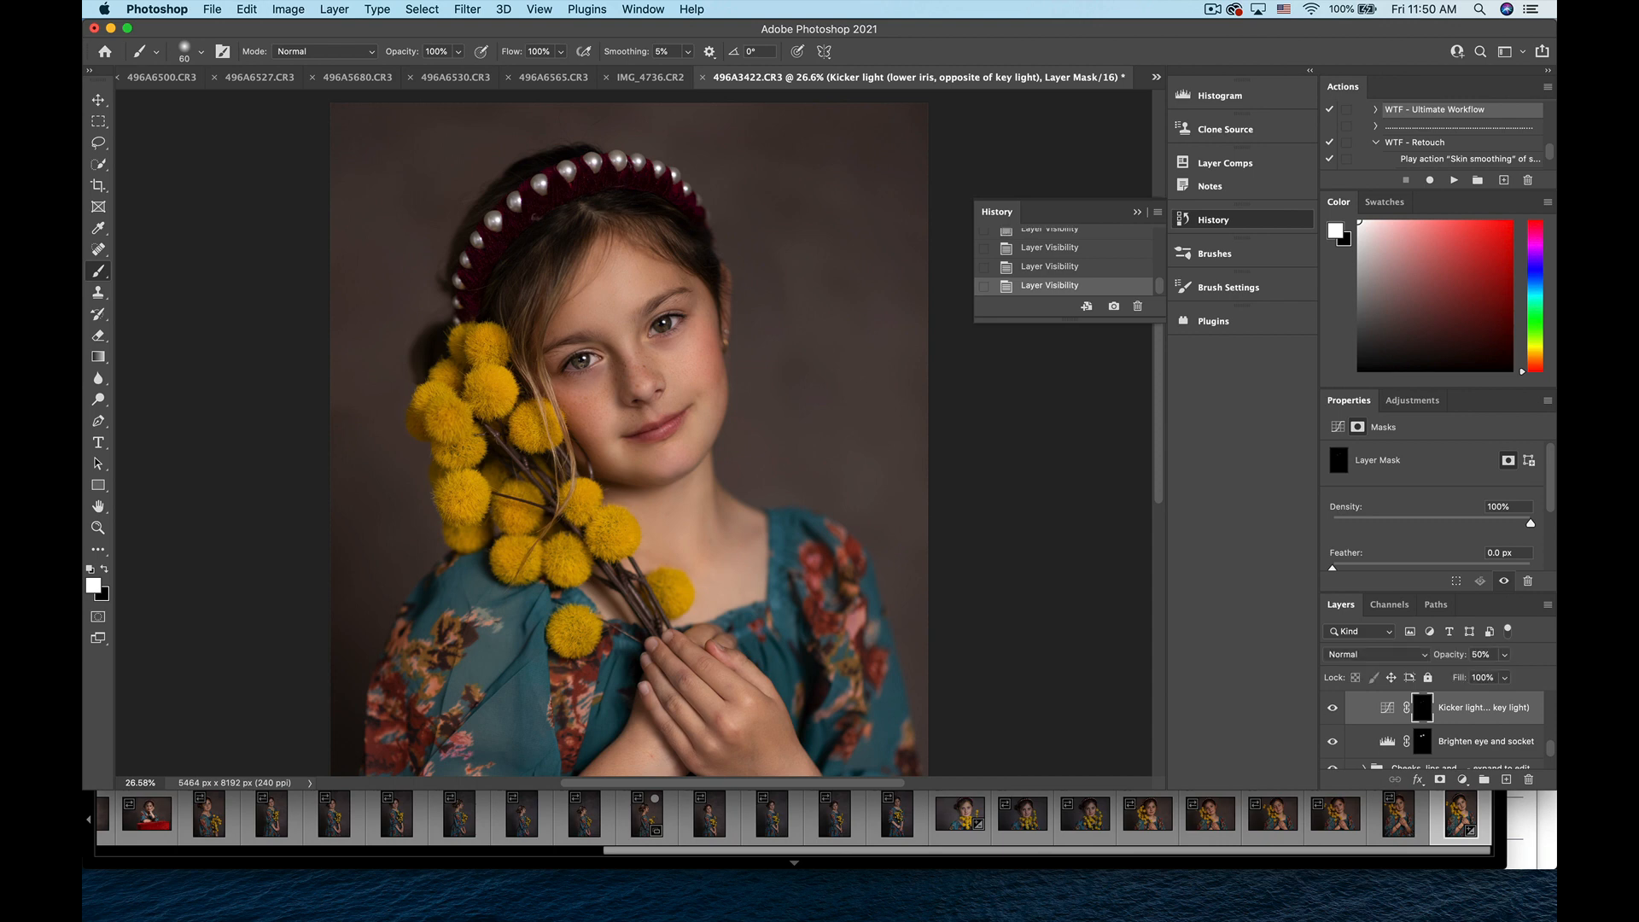
- Paint both irises white on the Iris contrast layer's mask with a 60 px brush
scroll(1460, 748, up, 3)
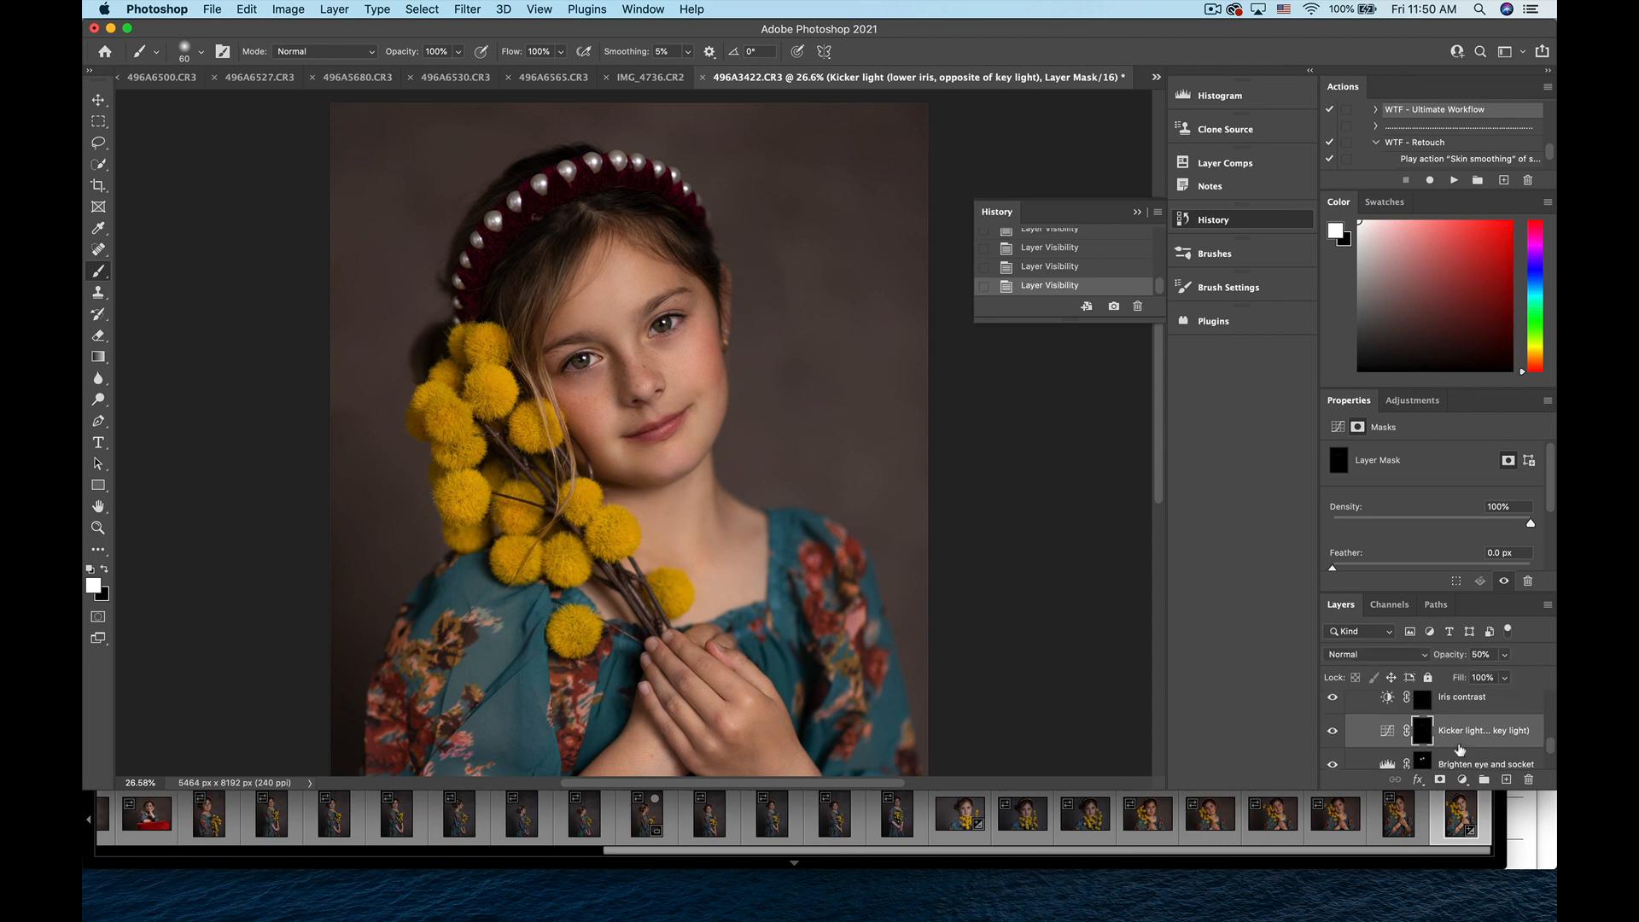
click(1422, 727)
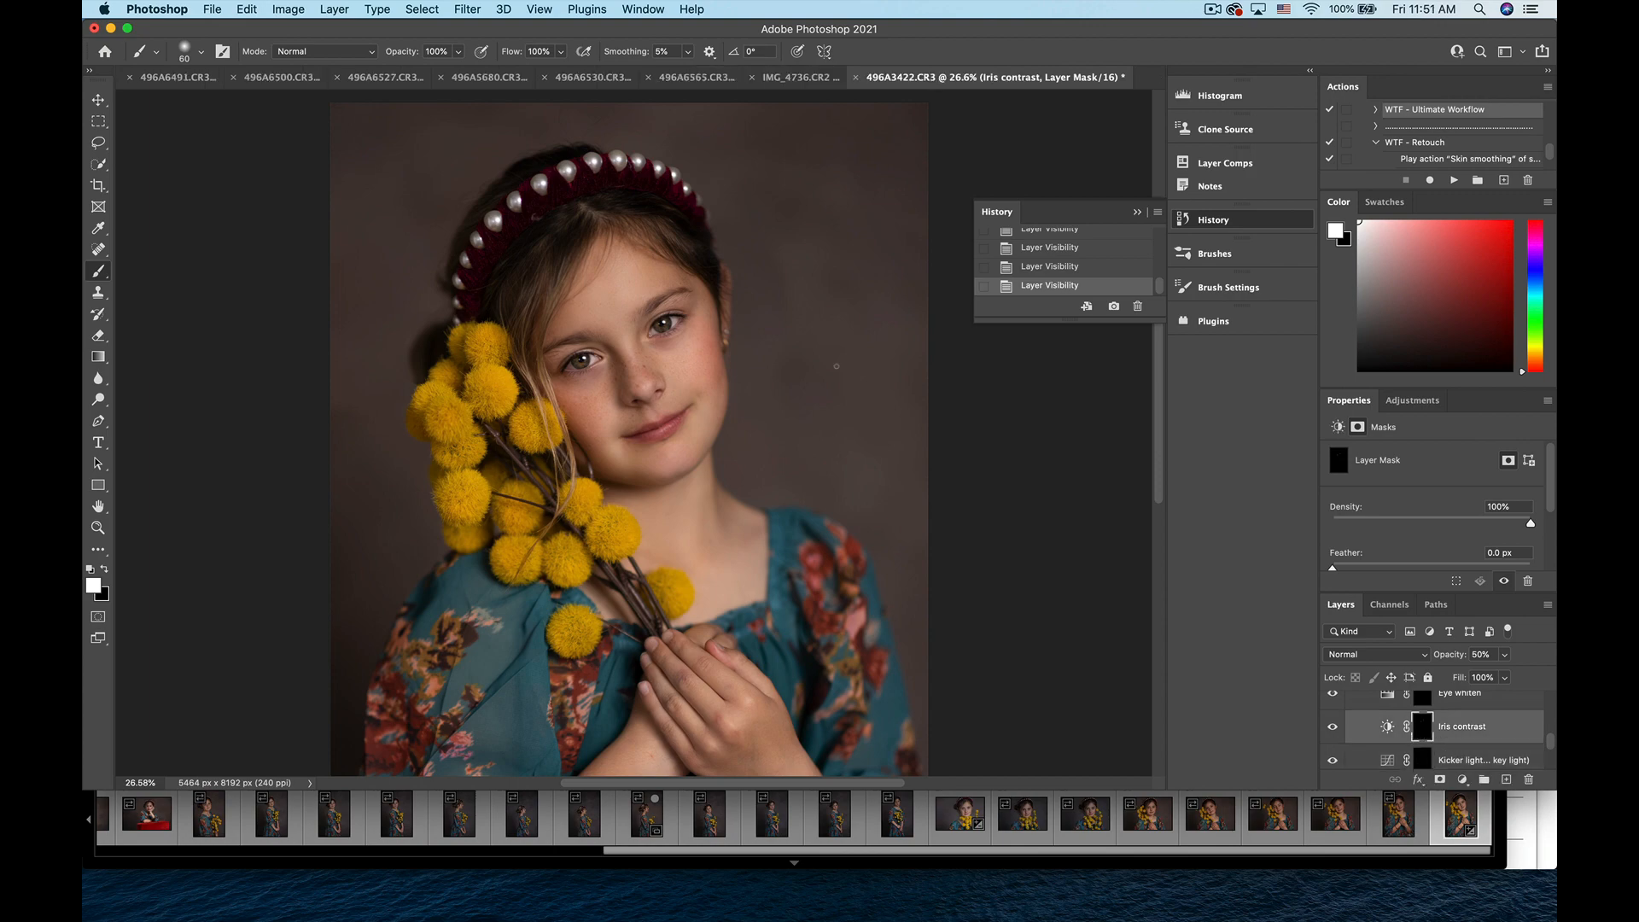
scroll(836, 366, up, 3)
scroll(589, 293, up, 3)
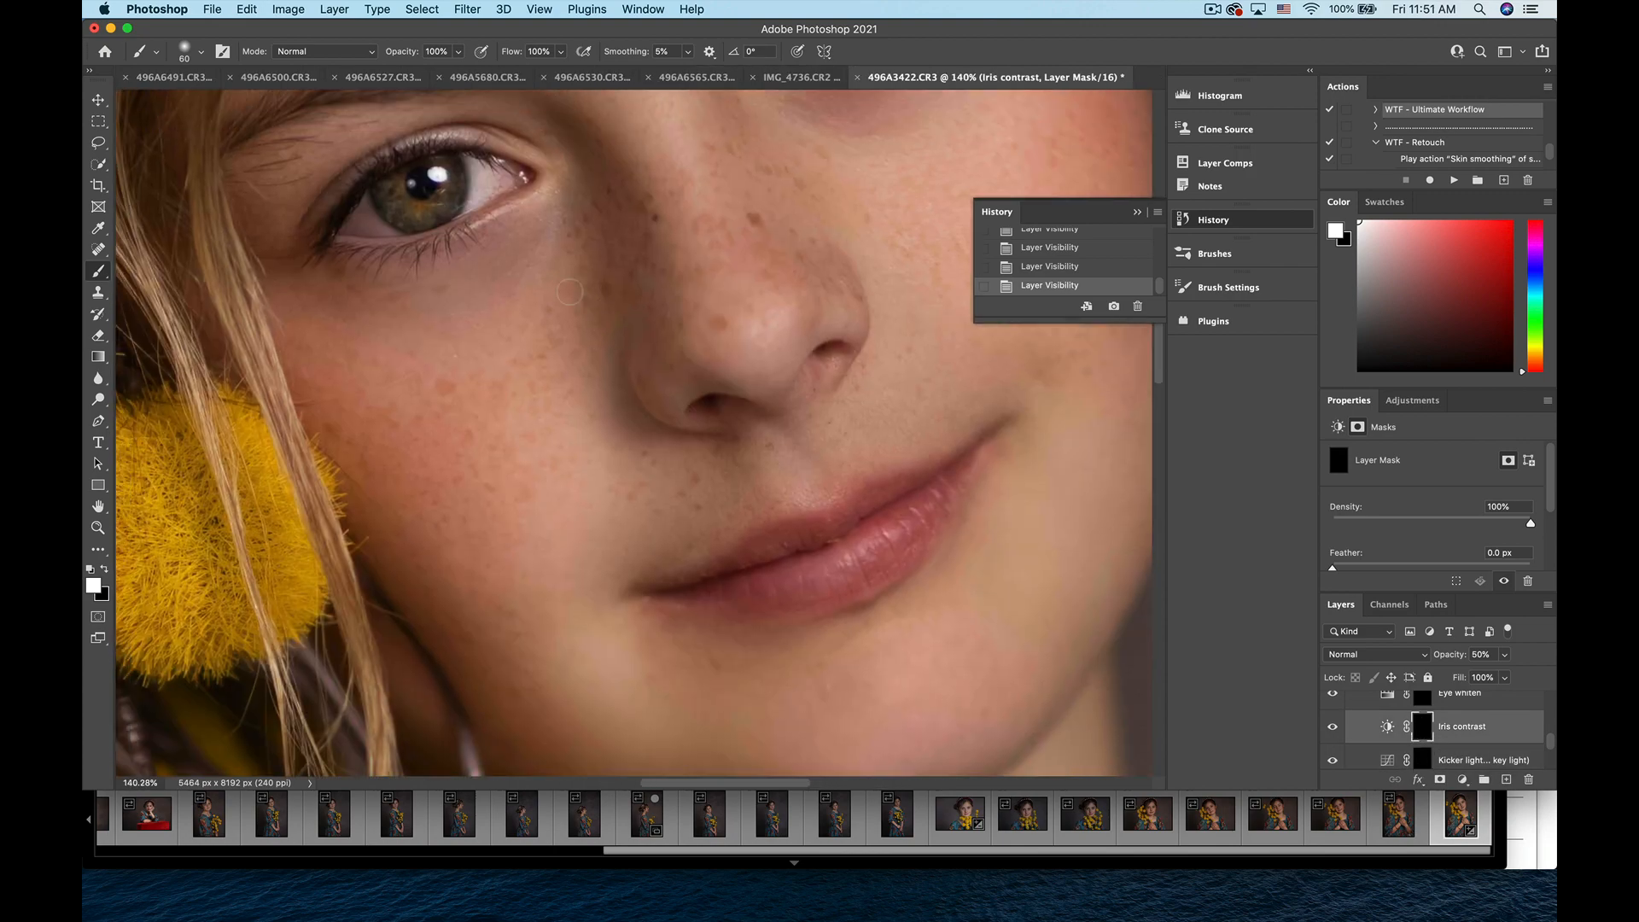
drag(405, 210, 393, 193)
mouse_move(393, 192)
mouse_down()
mouse_move(422, 213)
mouse_move(450, 198)
mouse_move(456, 167)
mouse_up()
scroll(608, 167, up, 5)
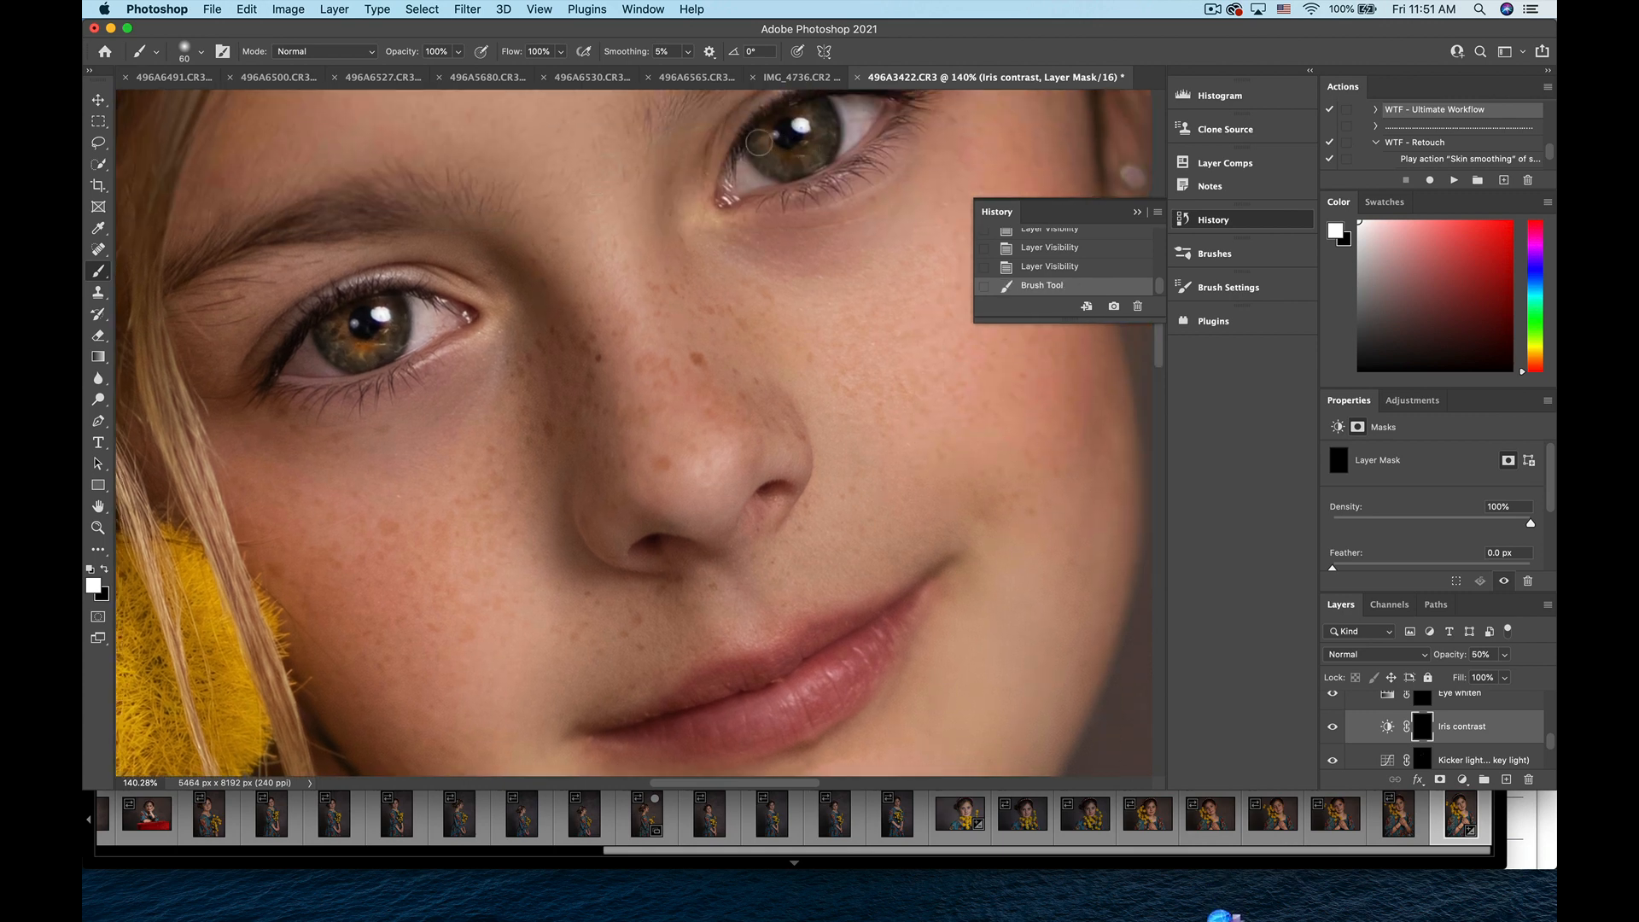
mouse_move(759, 144)
mouse_down()
mouse_move(815, 159)
mouse_move(816, 109)
mouse_move(827, 130)
mouse_move(805, 158)
mouse_move(764, 158)
mouse_up()
- Compare the eyes with and without the Iris contrast layer and leave the layer hidden
scroll(651, 414, down, 5)
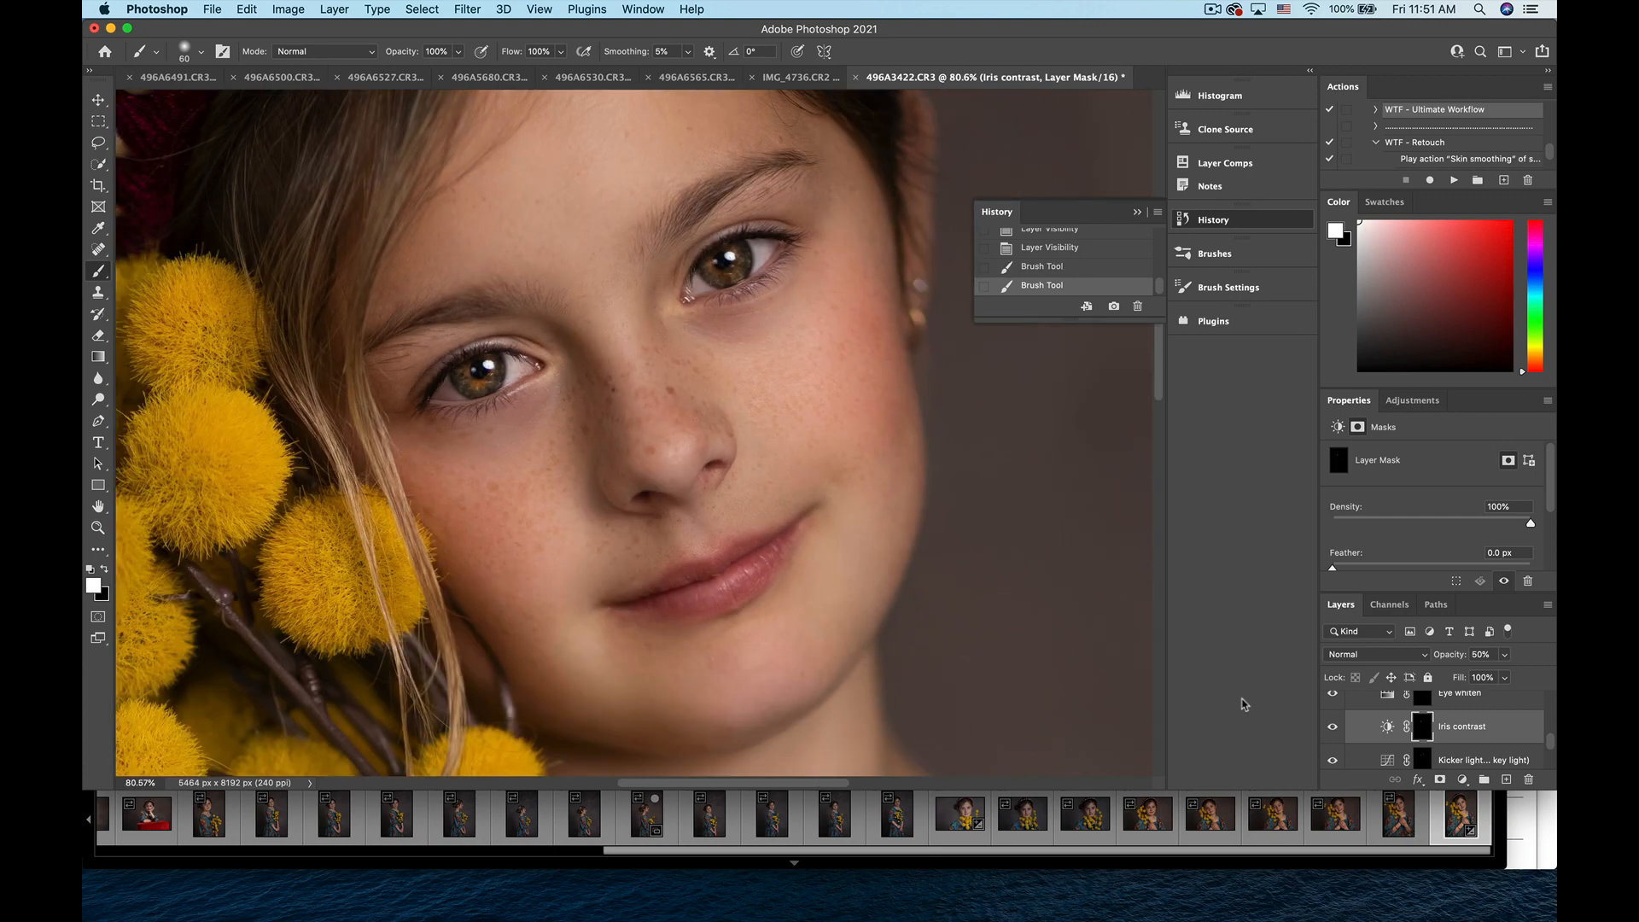
click(1332, 727)
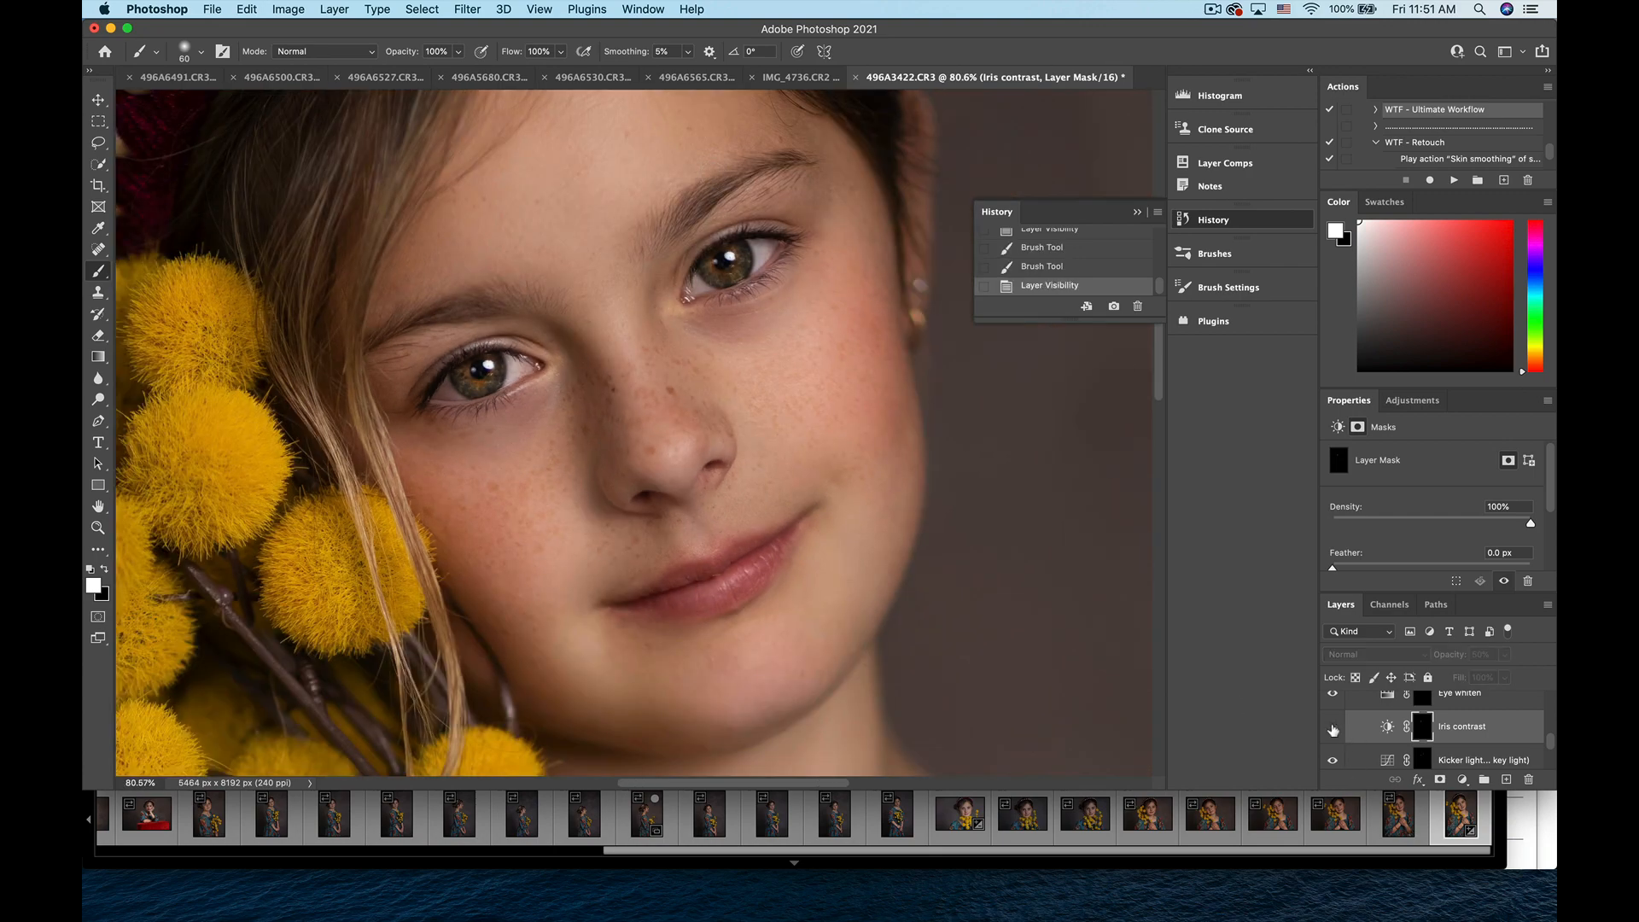
click(1333, 728)
click(1333, 728)
click(1333, 729)
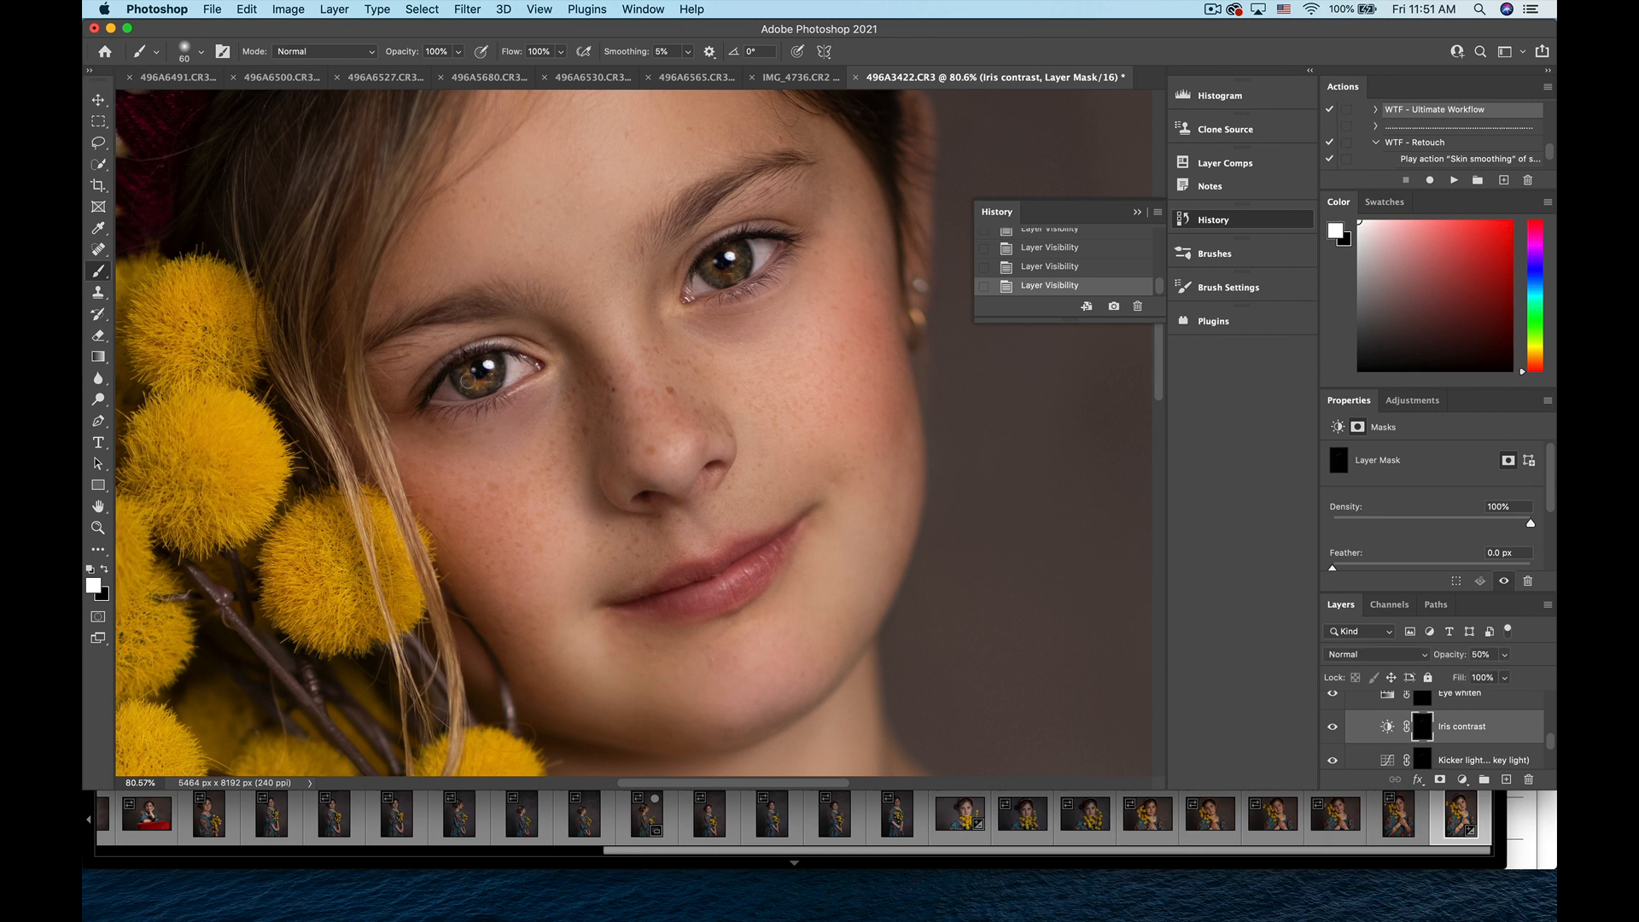
click(1335, 731)
- Paint the whites of both eyes on the Eye whiten layer's mask with a 60 px white brush
scroll(1438, 737, up, 1)
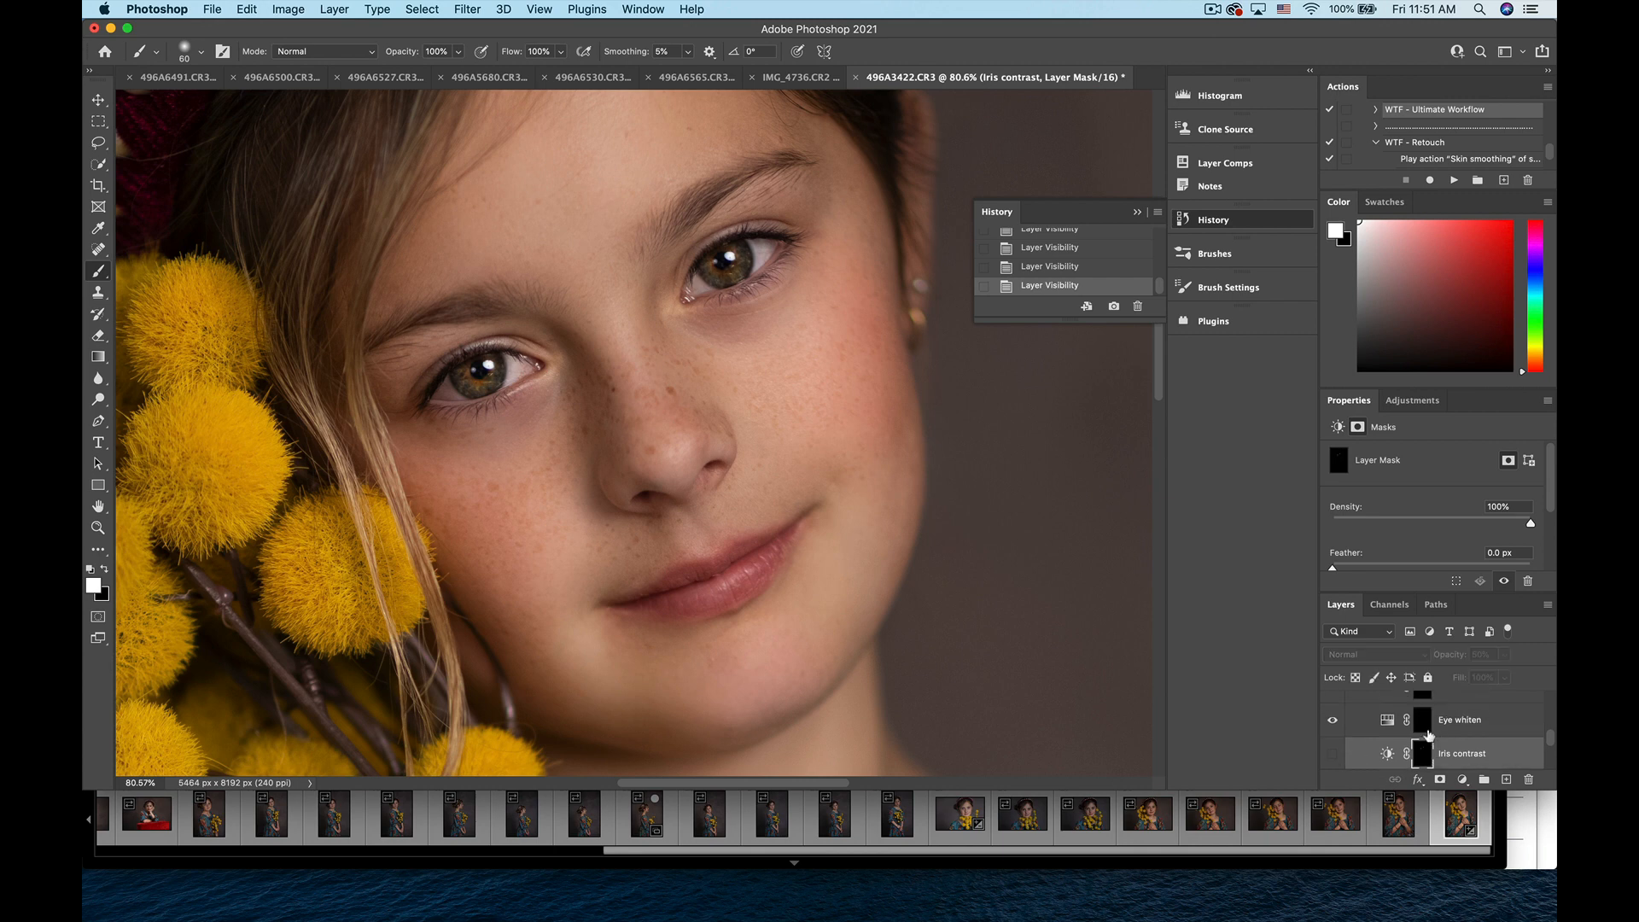
click(1422, 721)
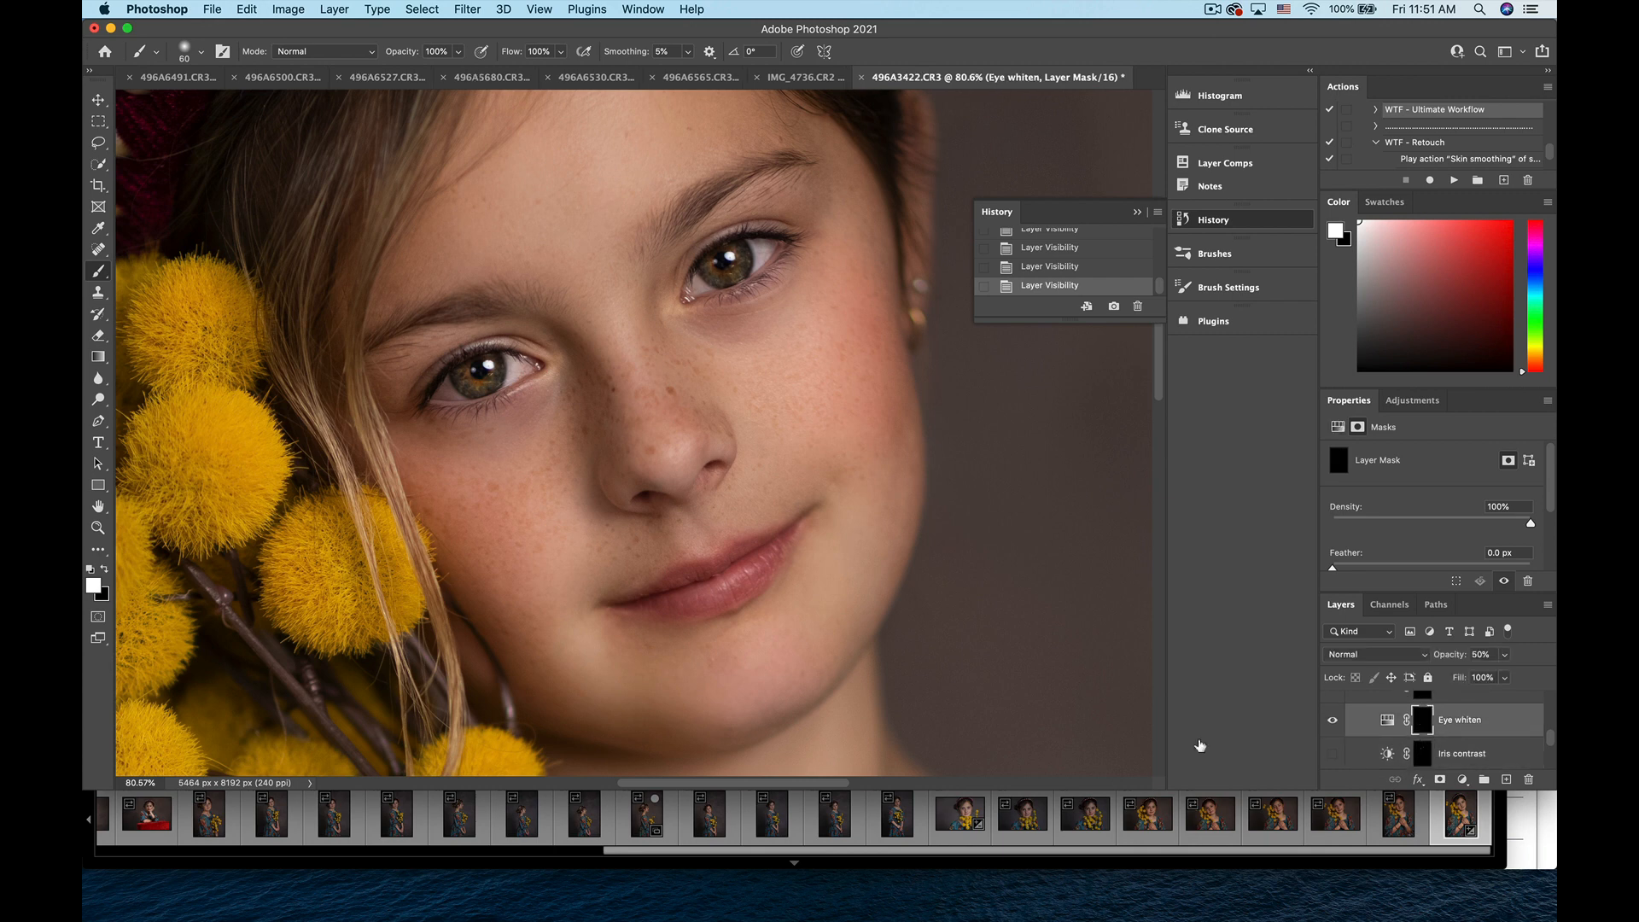
scroll(595, 777, up, 1)
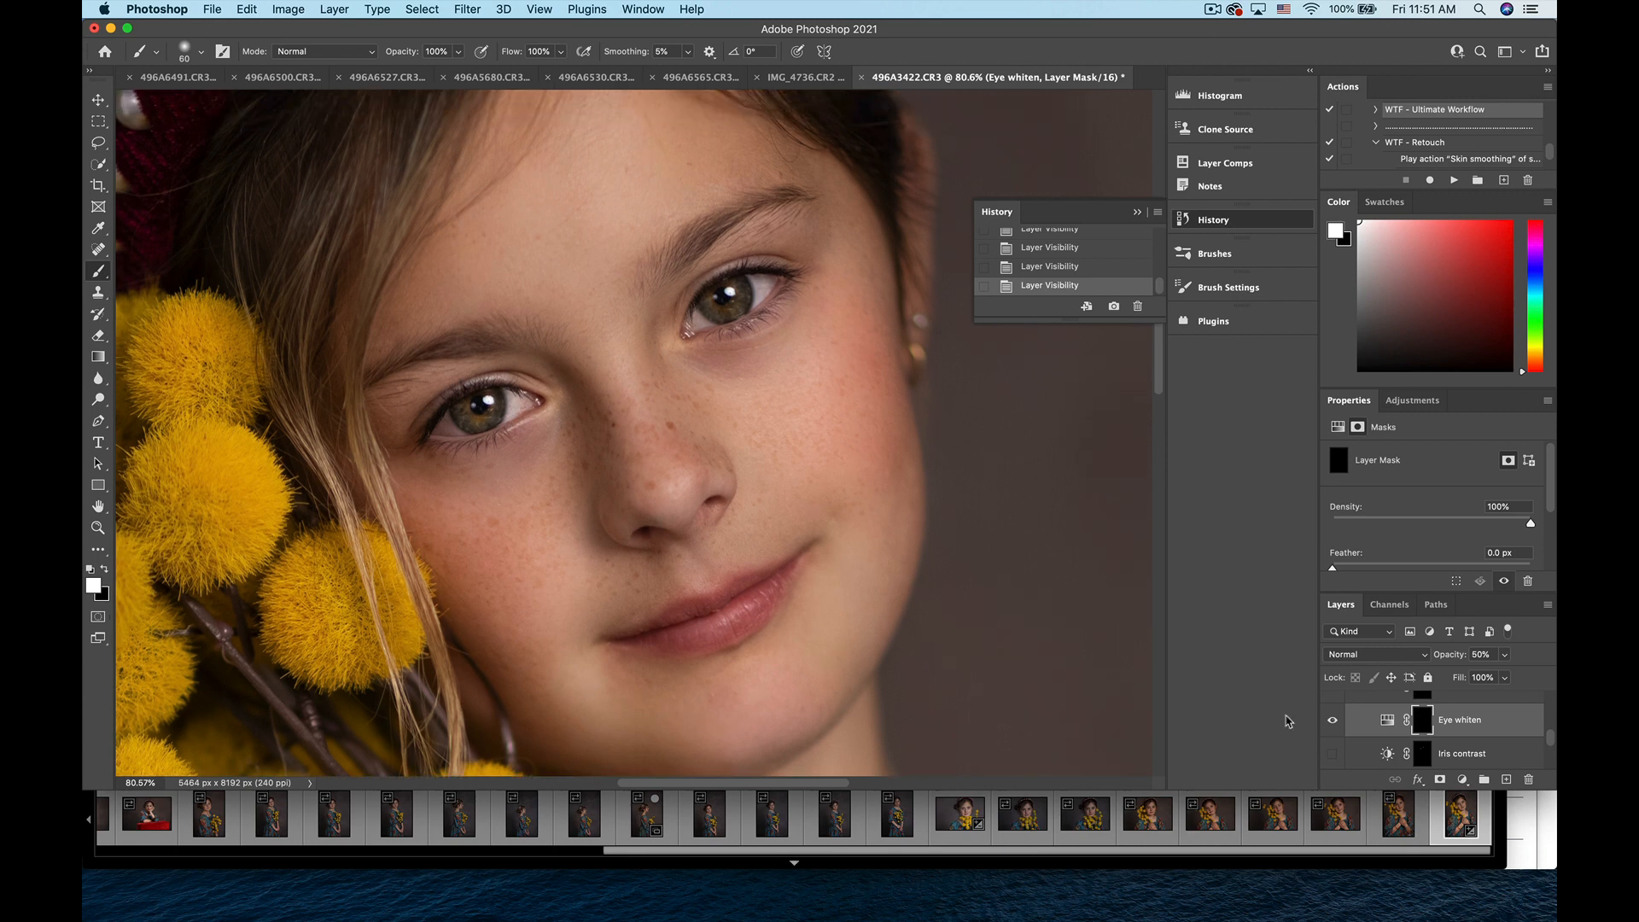
scroll(1353, 717, up, 1)
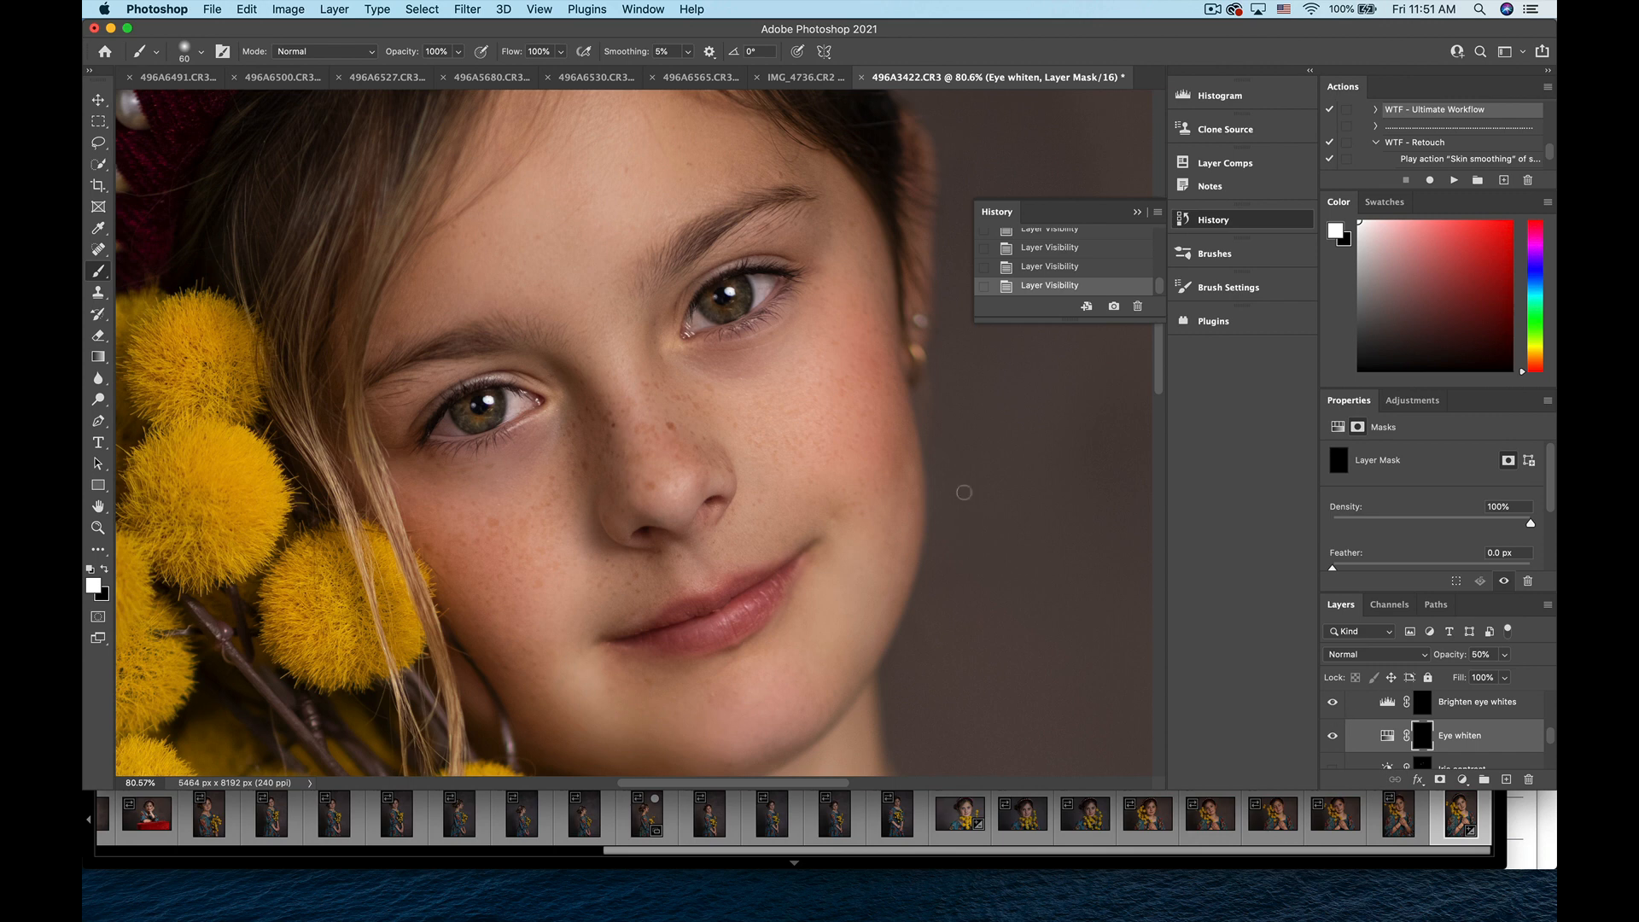
drag(751, 287, 760, 282)
click(758, 279)
click(757, 282)
click(756, 281)
drag(440, 428, 452, 427)
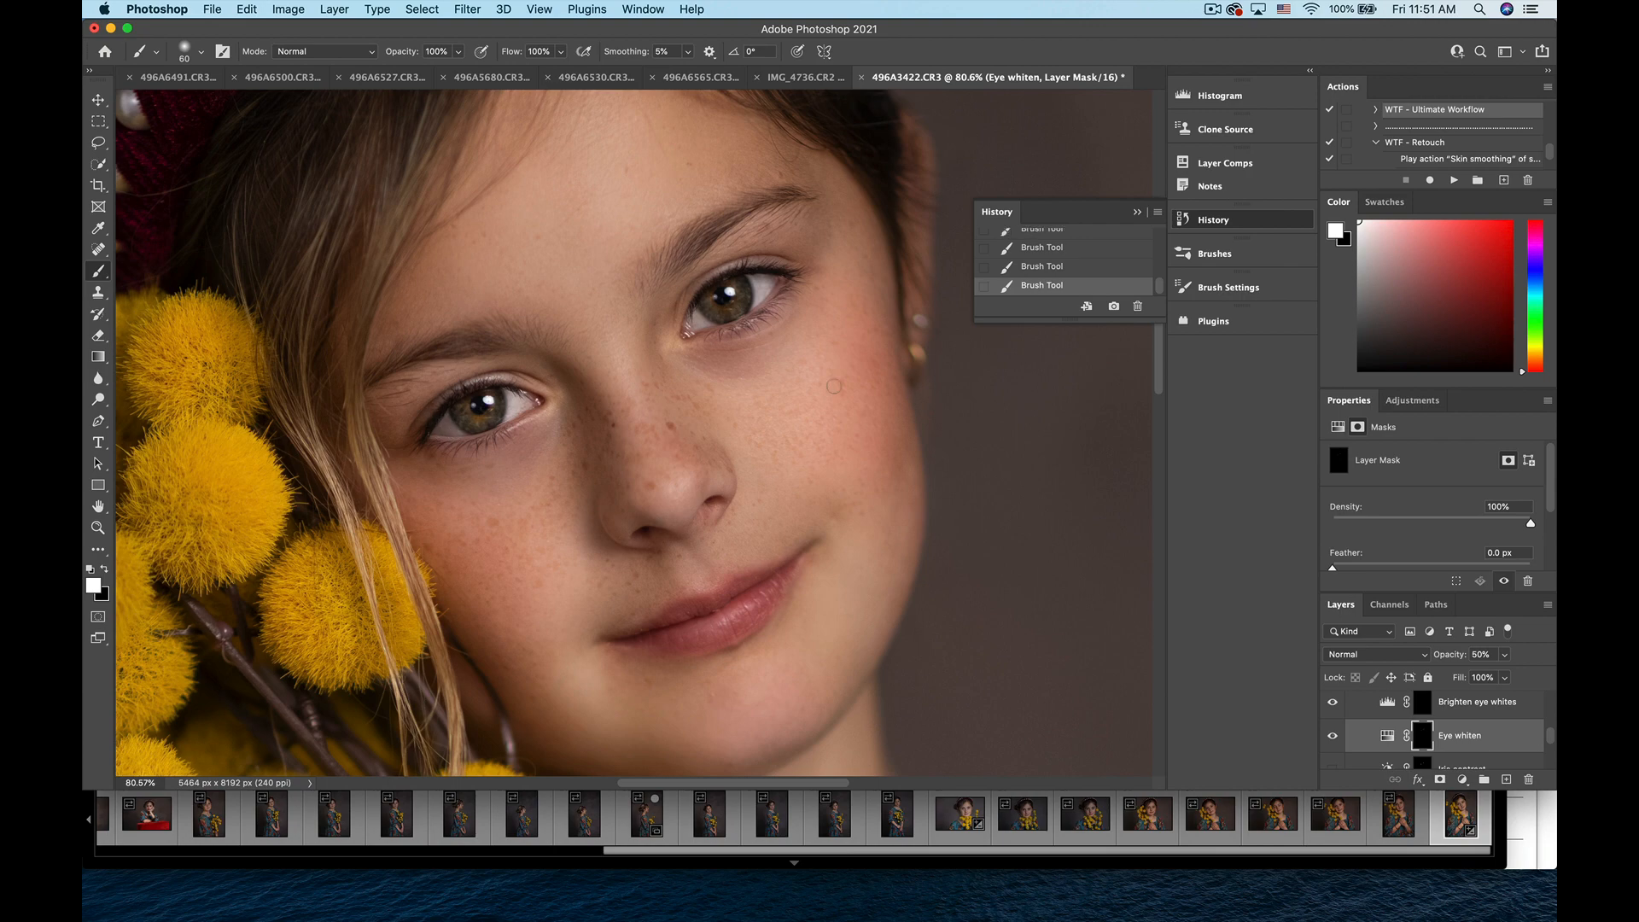
- Fit the portrait in view and compare it with the Eye whiten layer hidden and shown, leaving the layer shown
key(super+0)
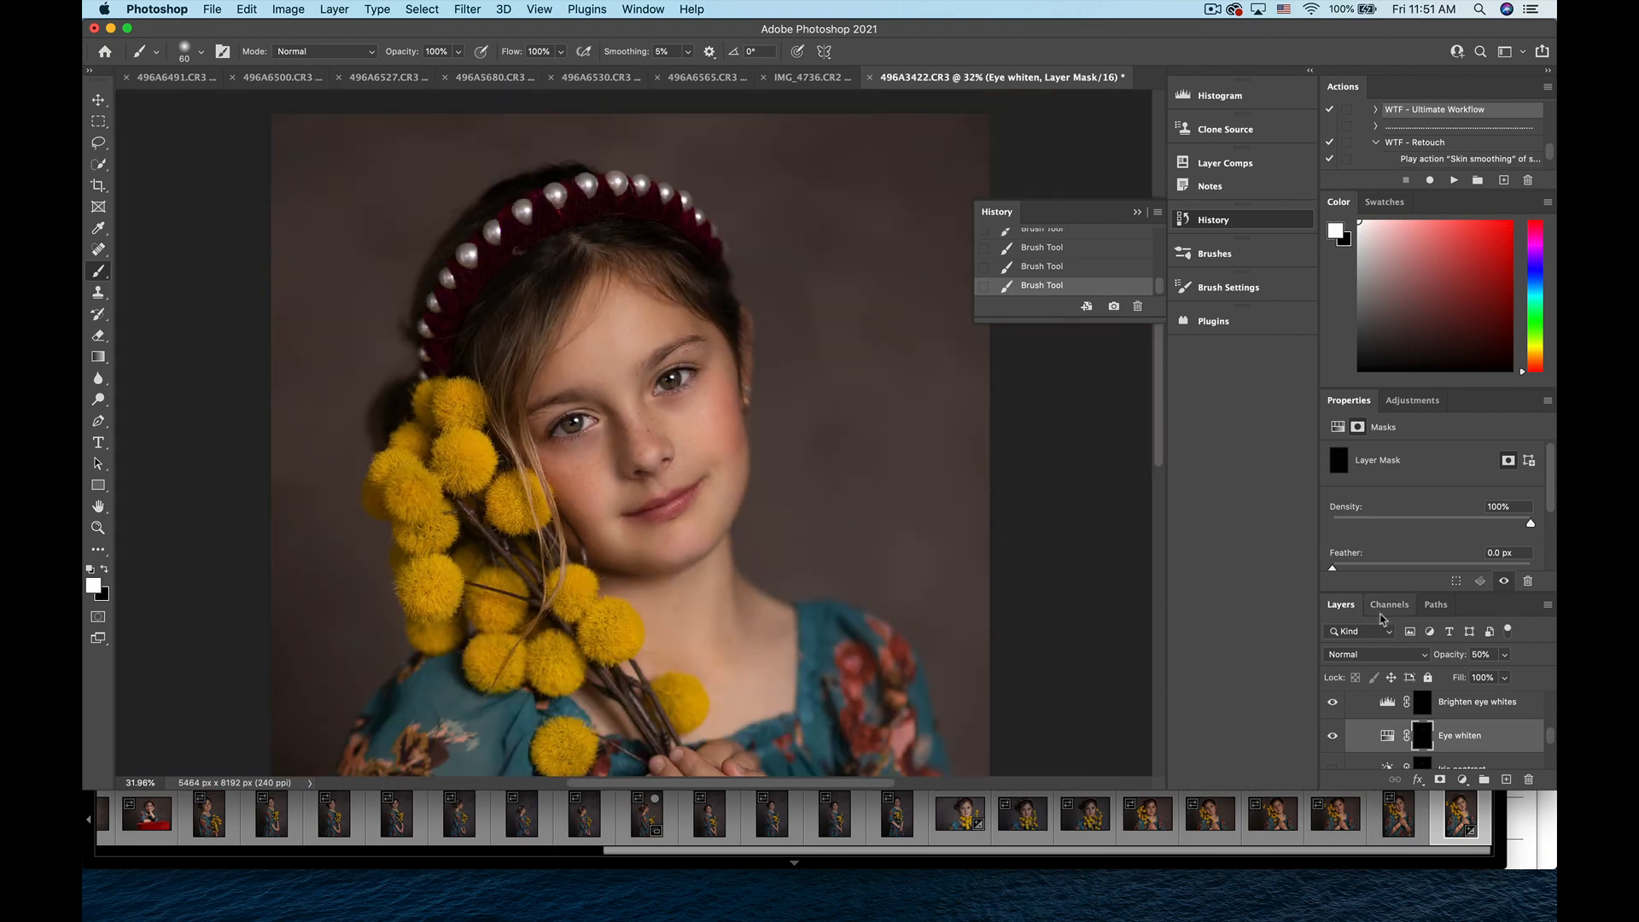
click(1332, 736)
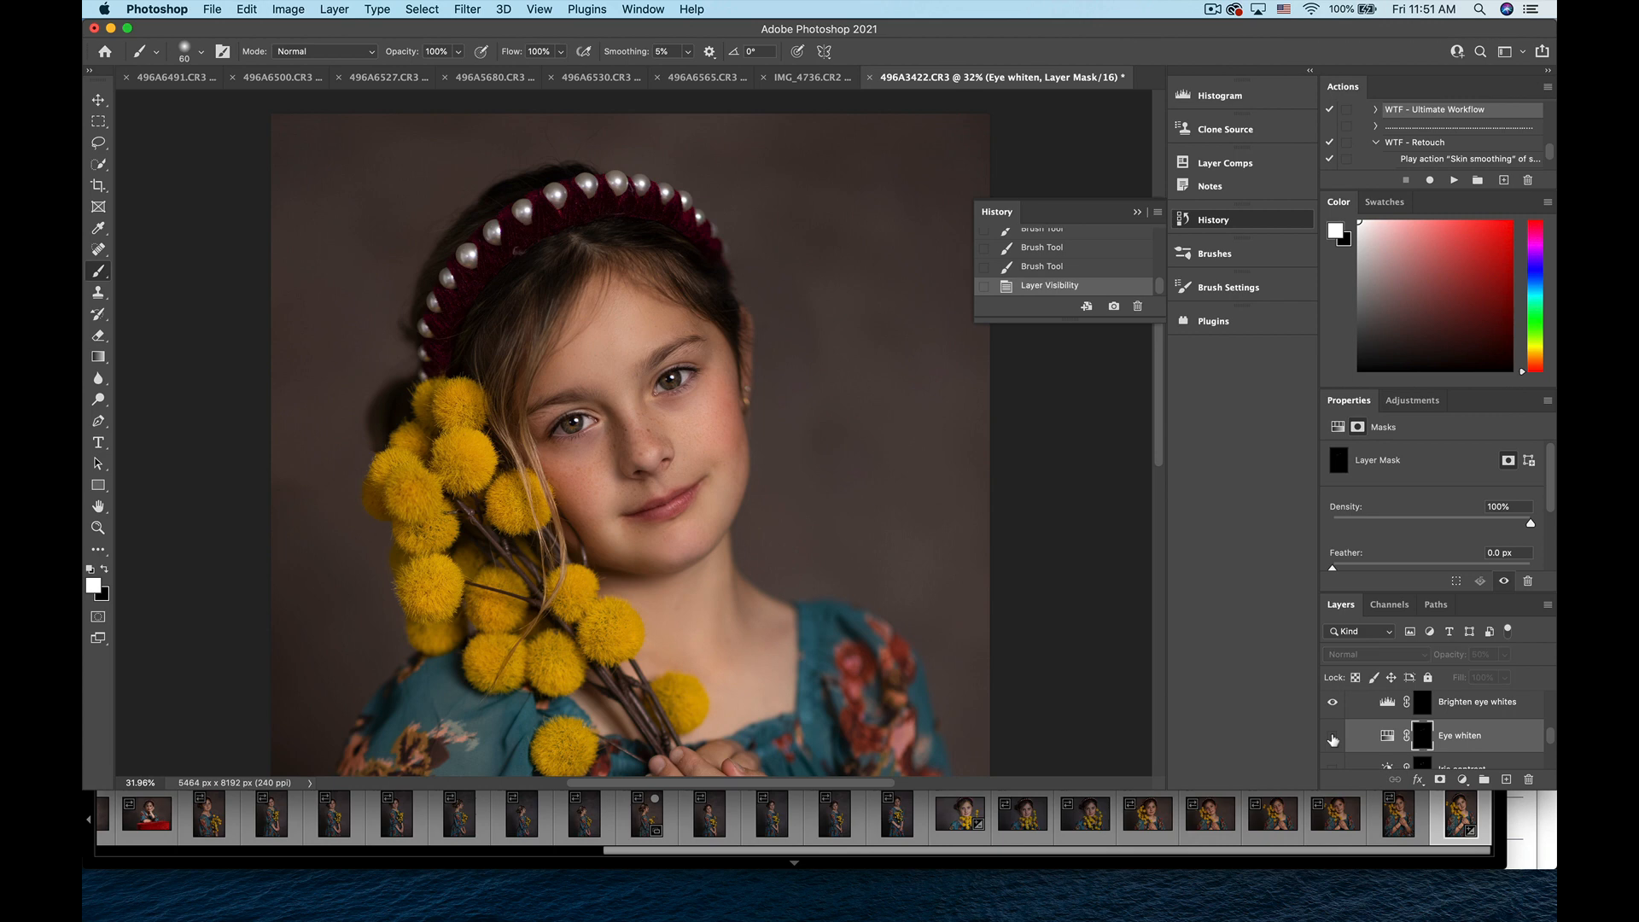
click(1333, 736)
click(1333, 736)
click(1332, 736)
click(1333, 736)
click(1333, 736)
click(1333, 736)
click(1332, 735)
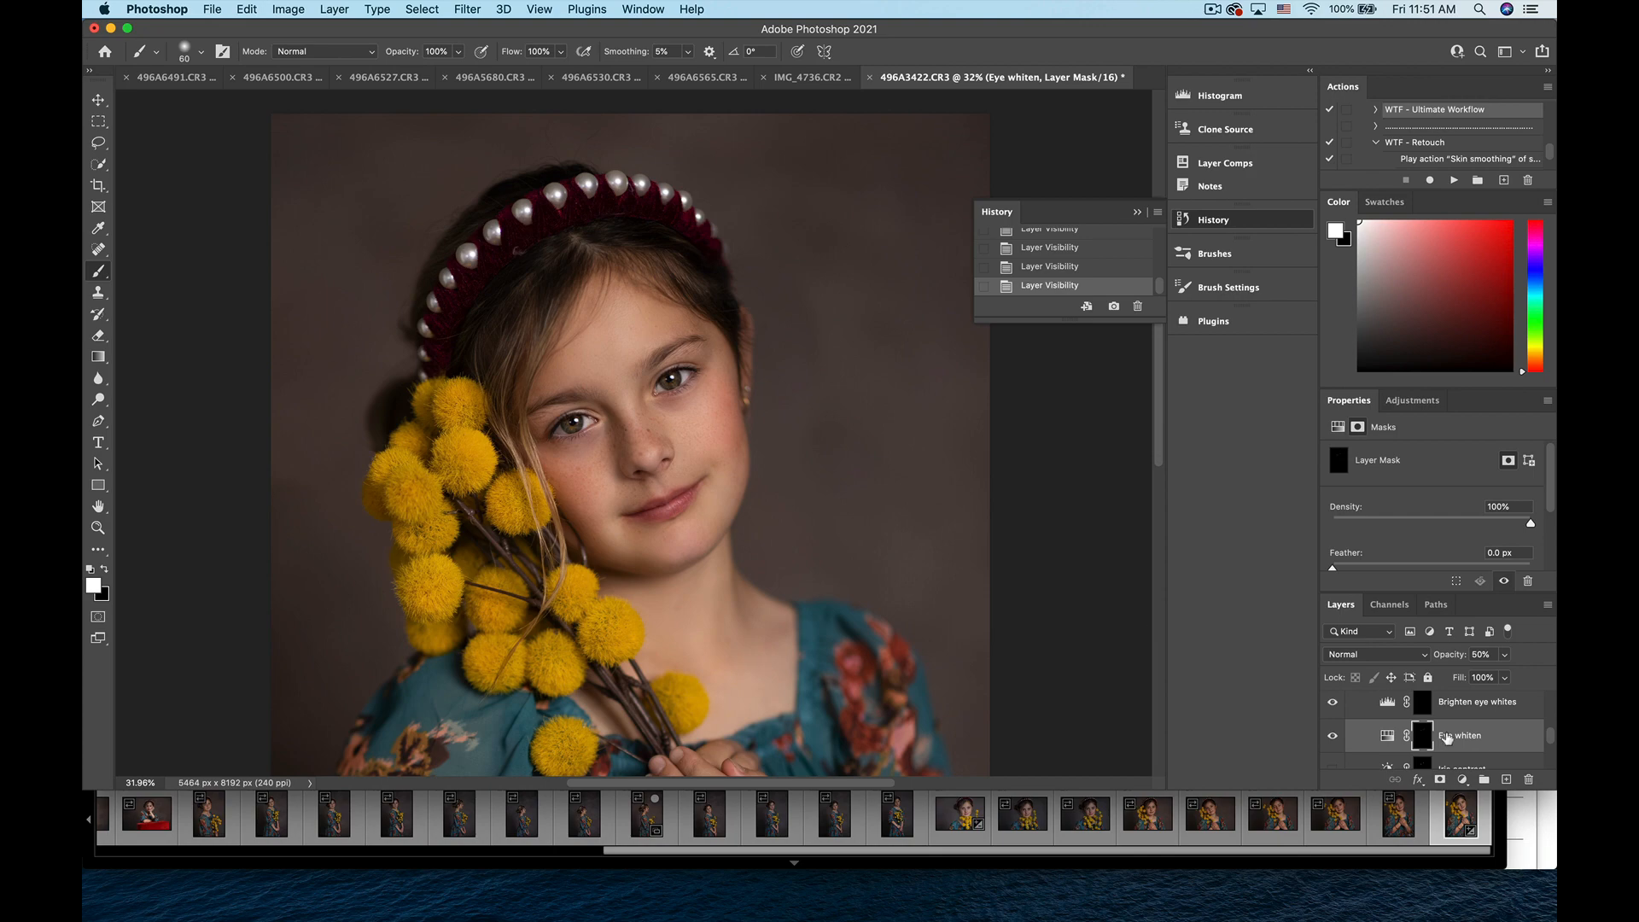
- Paint white over the eye whites on the Brighten eye whites layer's mask with a 60 px brush
scroll(1424, 732, up, 1)
scroll(636, 431, up, 5)
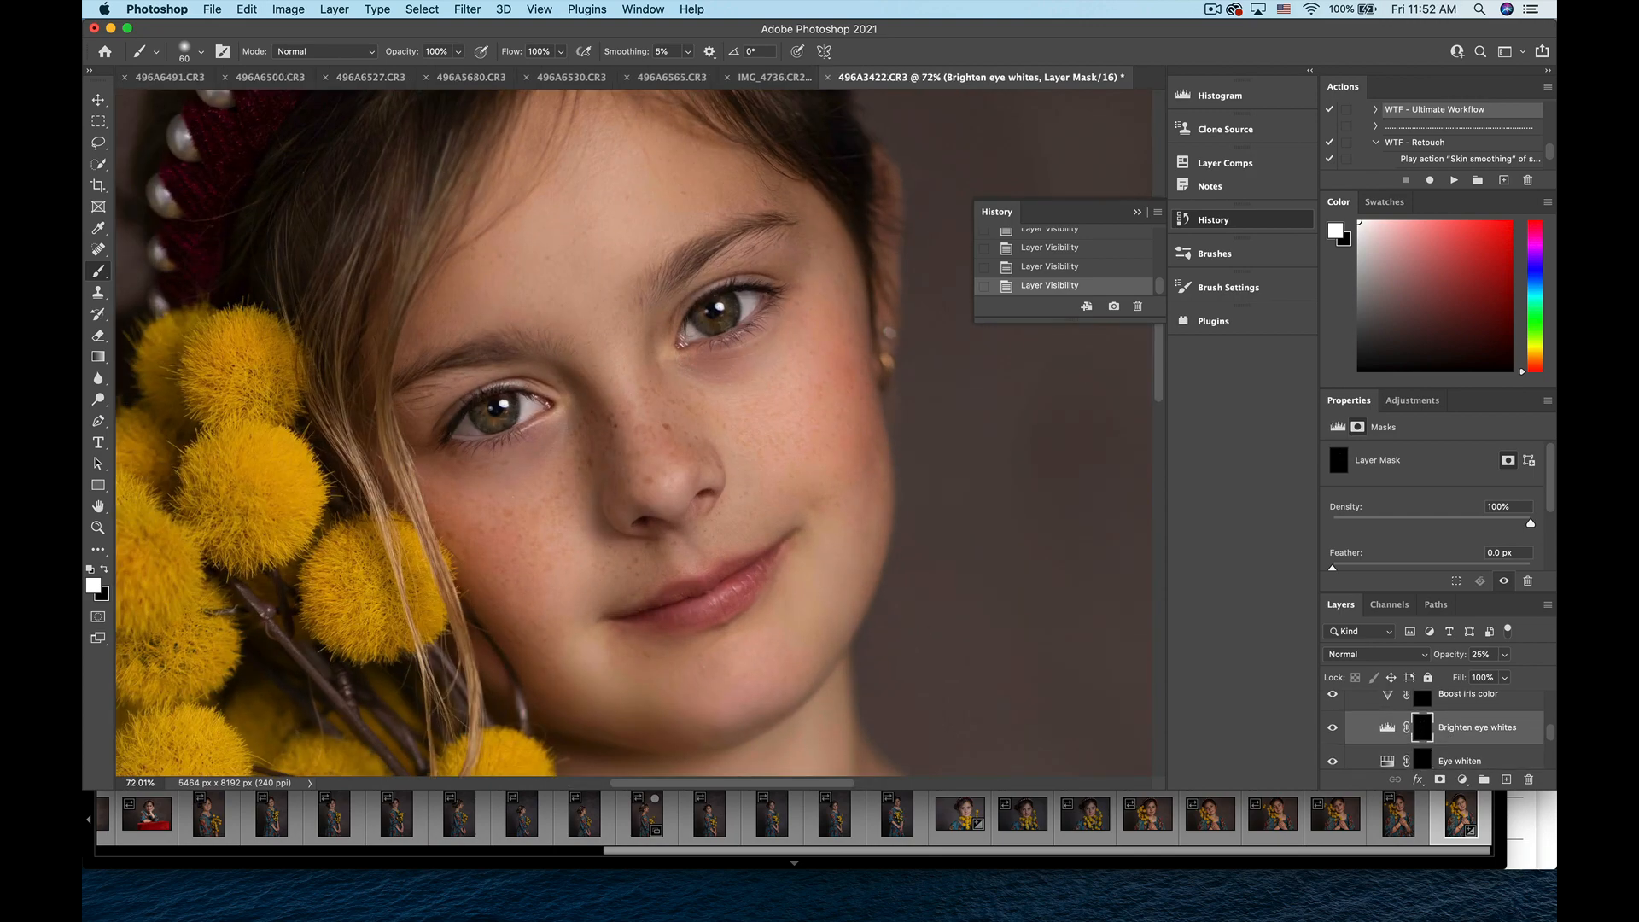
mouse_move(522, 410)
mouse_down()
mouse_move(540, 404)
mouse_move(478, 417)
mouse_up()
click(527, 410)
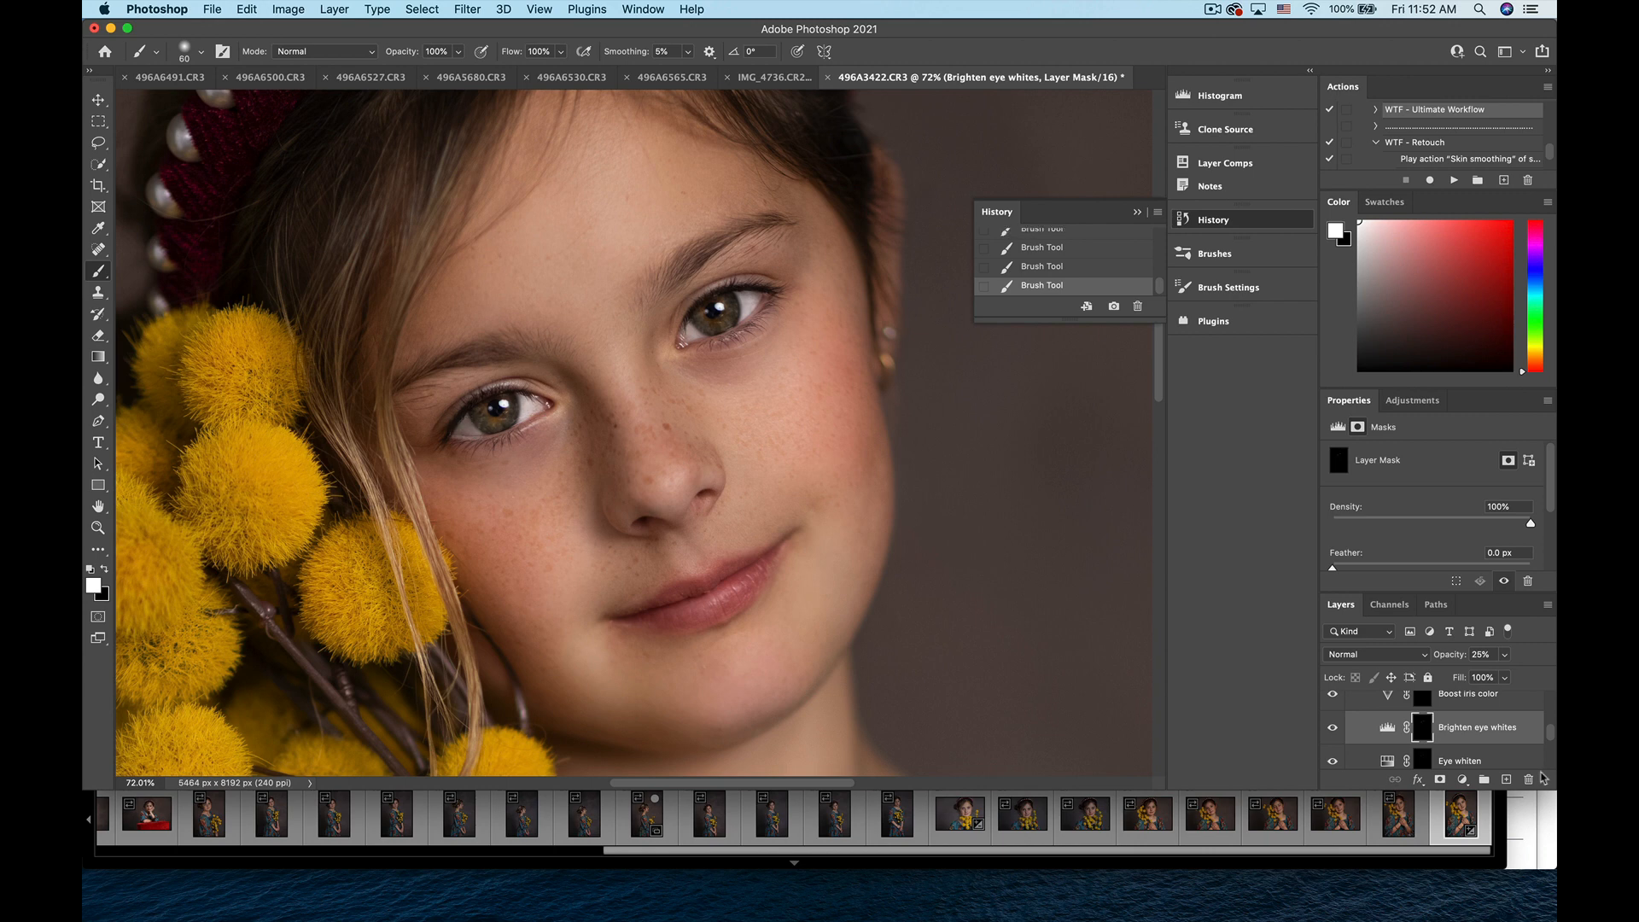
- Reduce the Brighten eye whites layer's opacity to 10% and compare the portrait with it hidden and shown
click(1504, 656)
drag(1488, 676, 1476, 677)
scroll(718, 578, down, 2)
scroll(719, 578, down, 3)
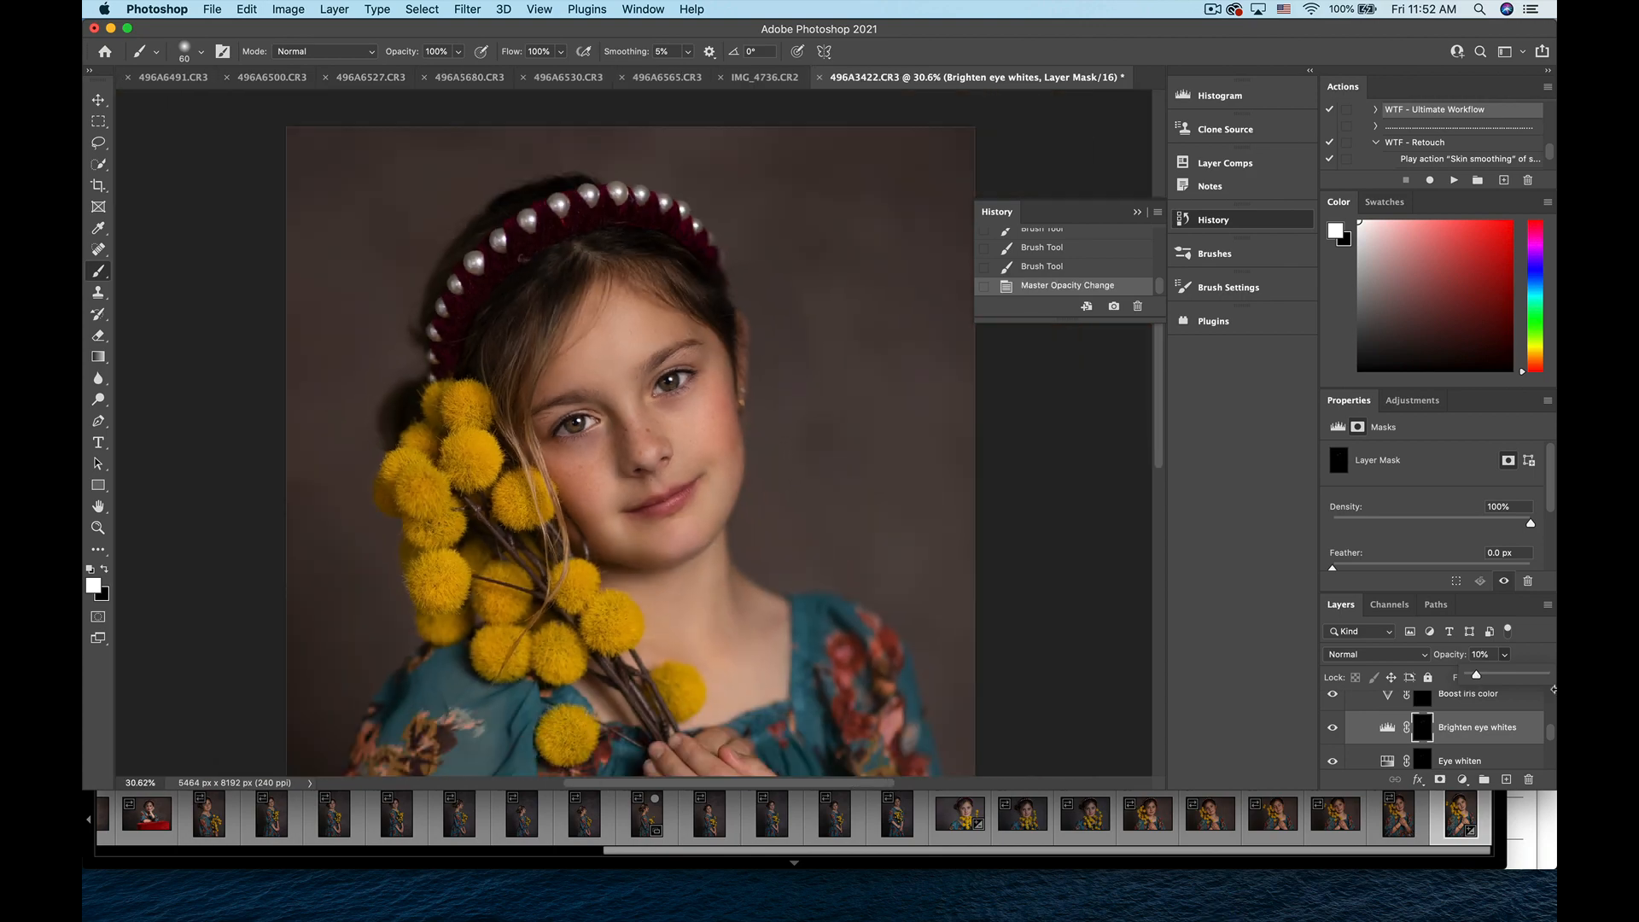
click(1332, 728)
click(1332, 728)
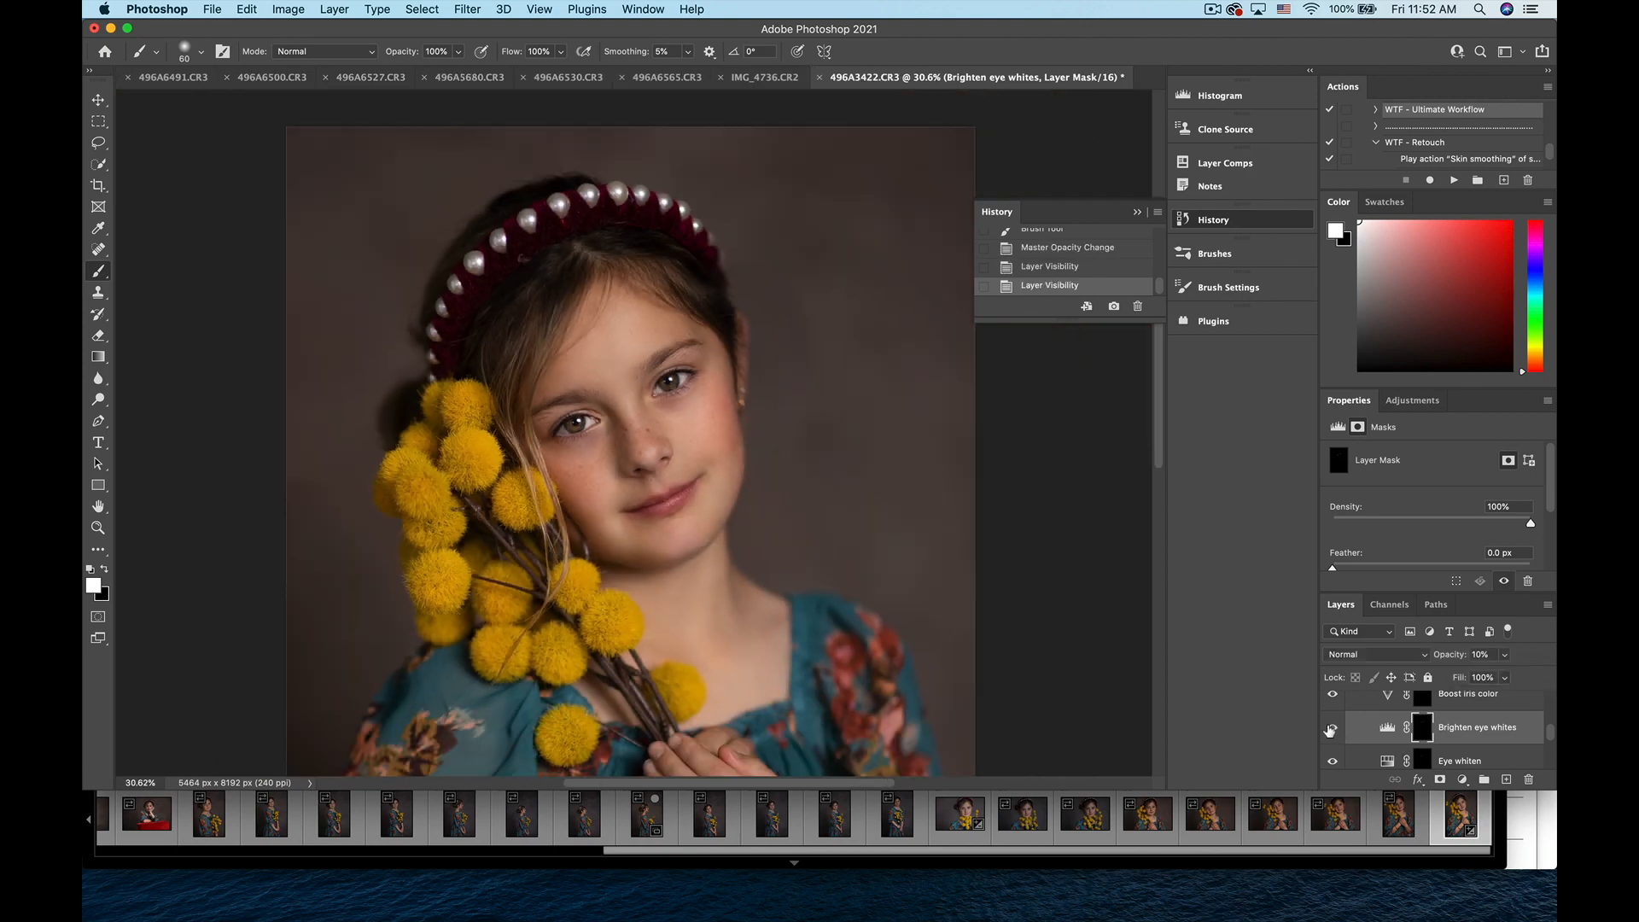
click(1332, 728)
click(1331, 728)
- Paint both irises white on the Boost iris color layer's mask with a 60 px brush and hide the layer
scroll(1430, 741, up, 2)
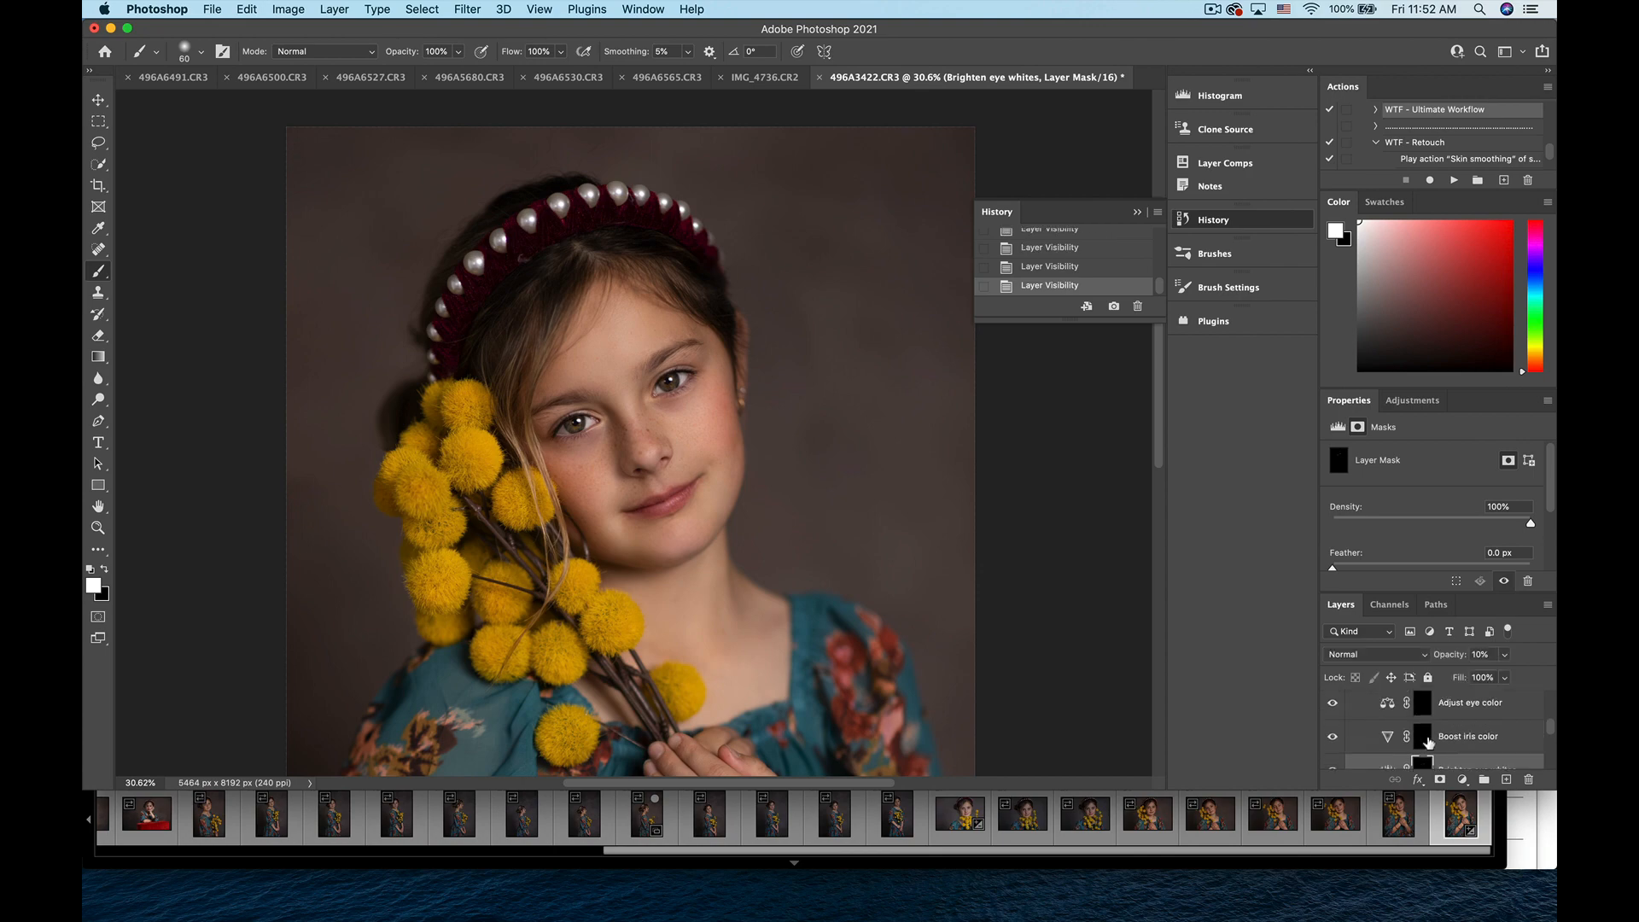
click(1423, 737)
scroll(524, 376, up, 10)
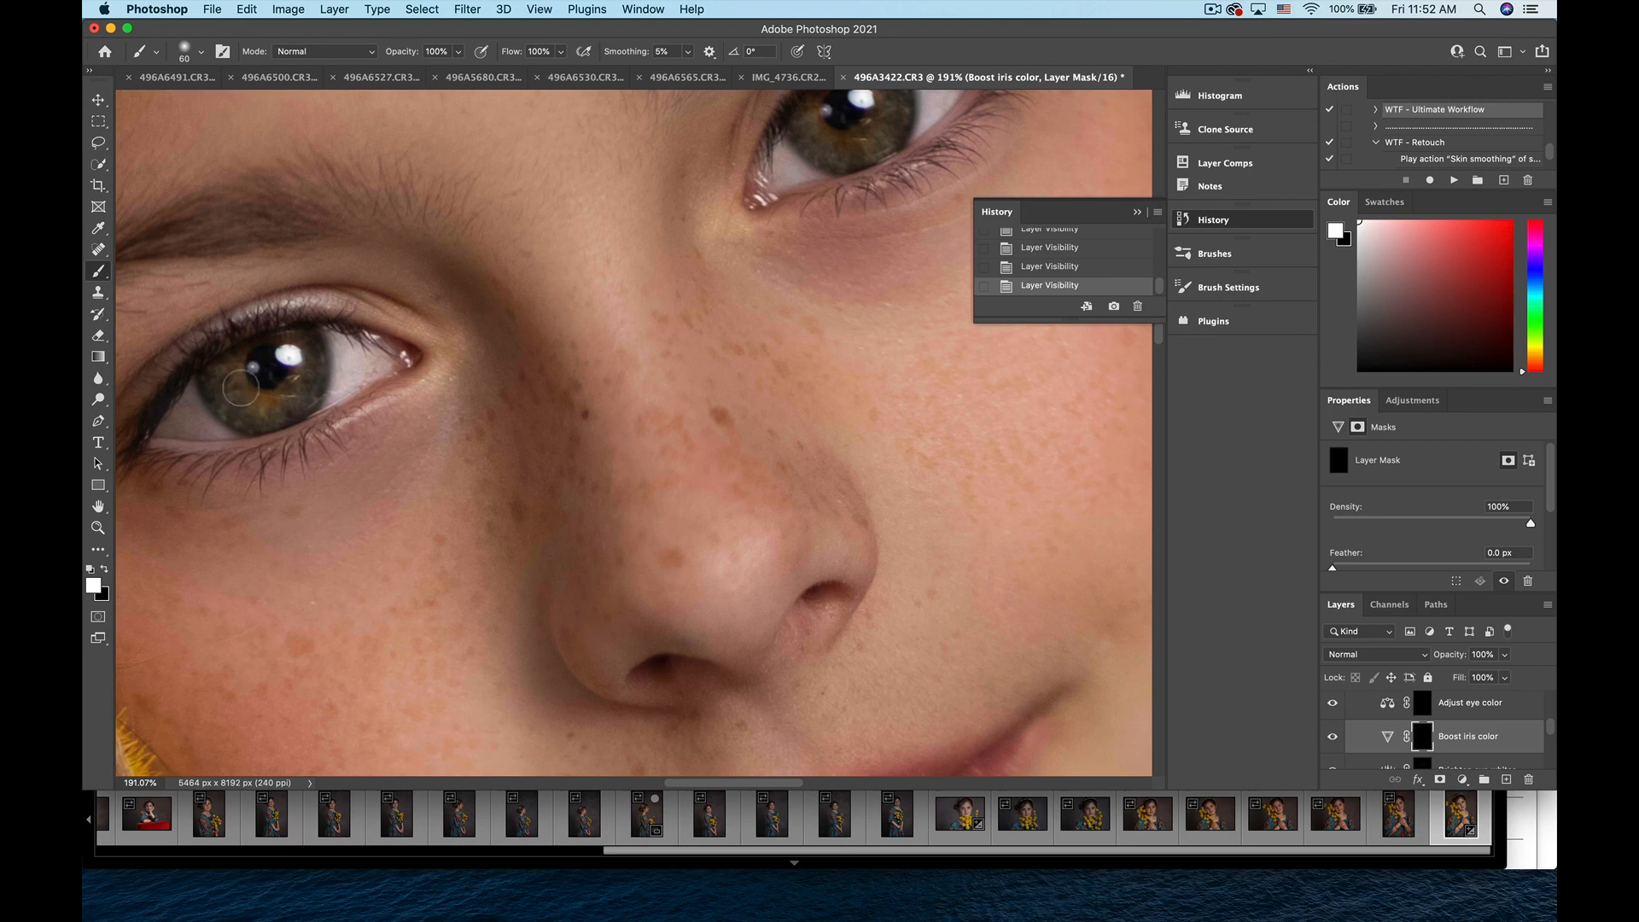
mouse_move(240, 391)
mouse_down()
mouse_move(282, 395)
mouse_move(299, 353)
mouse_move(306, 392)
mouse_up()
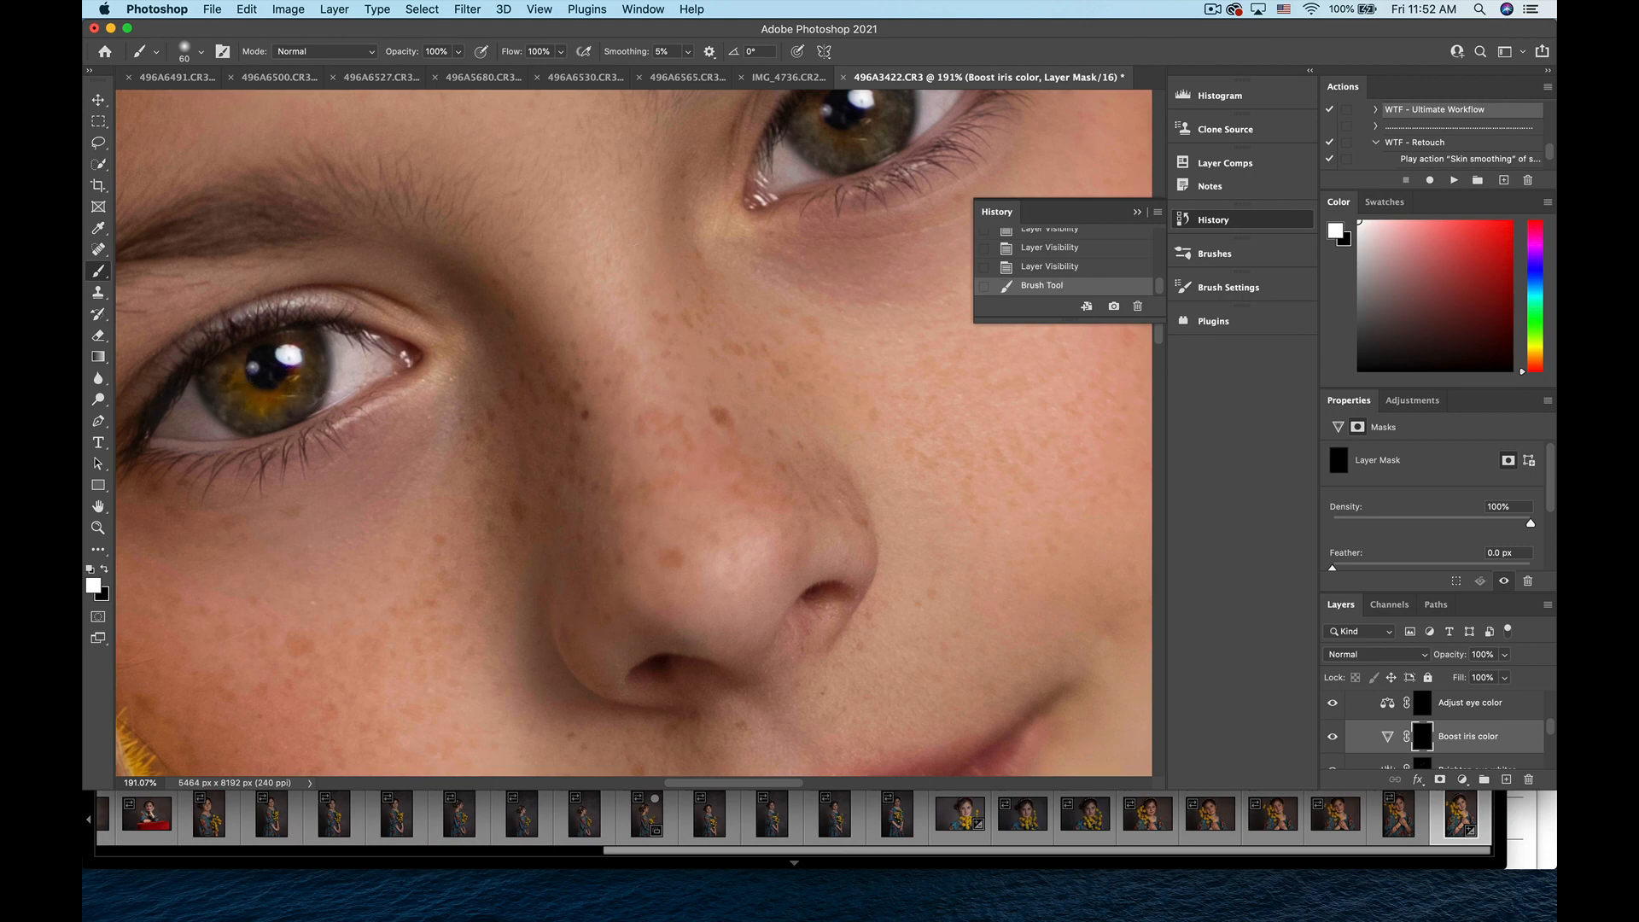
mouse_move(762, 156)
mouse_down()
mouse_move(815, 132)
mouse_move(842, 149)
mouse_move(888, 134)
mouse_move(890, 97)
mouse_up()
scroll(465, 418, down, 5)
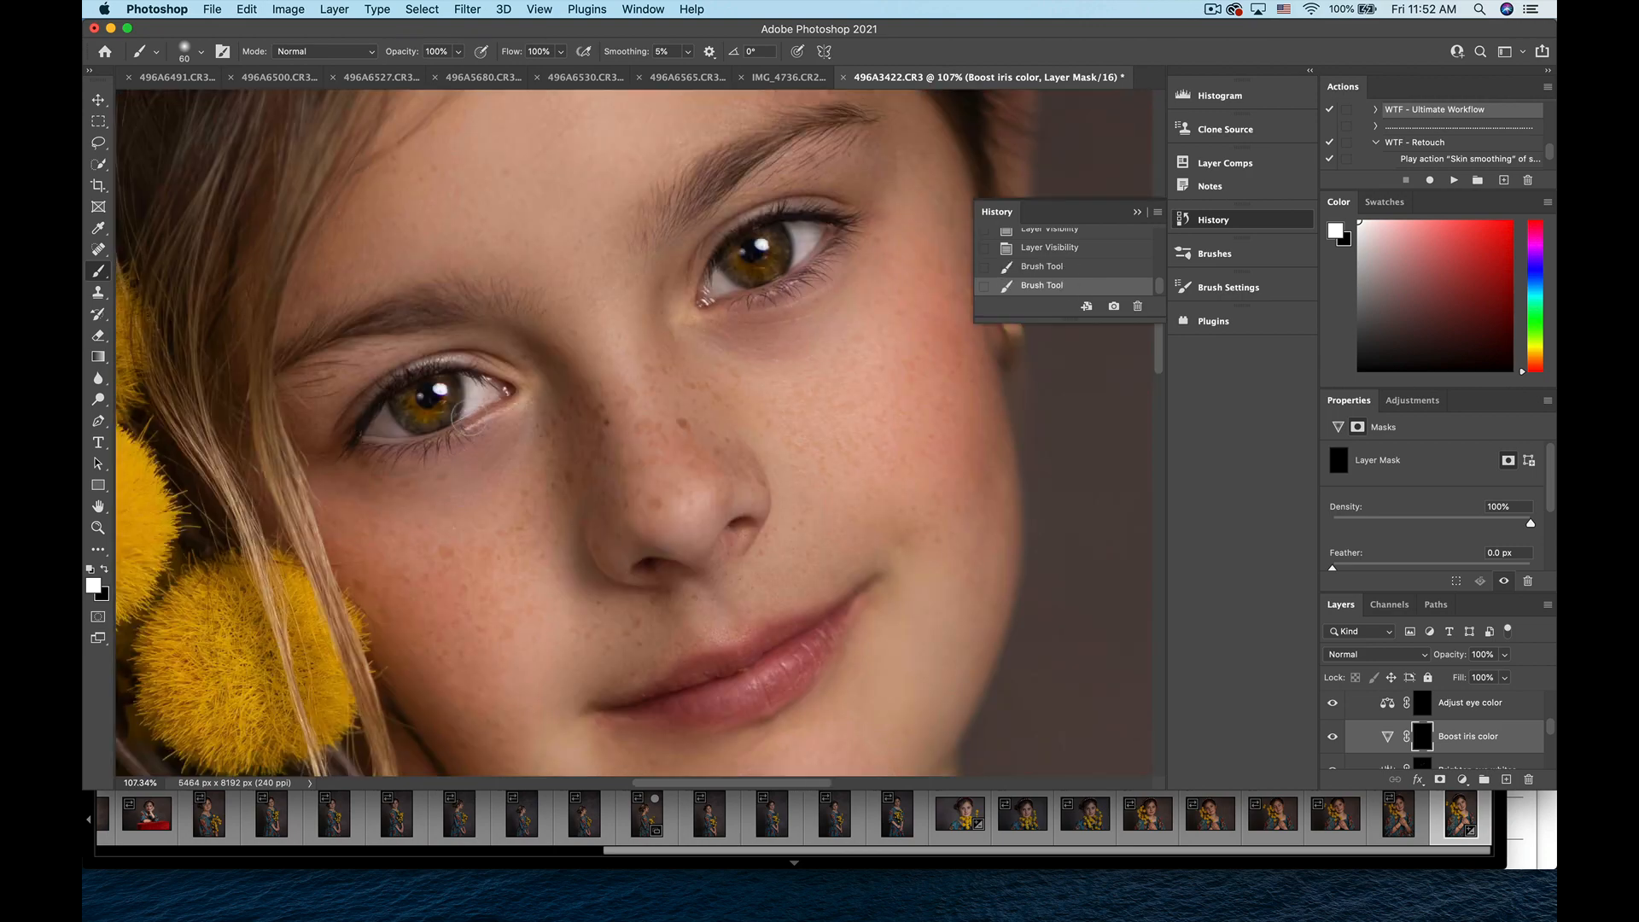
click(1331, 738)
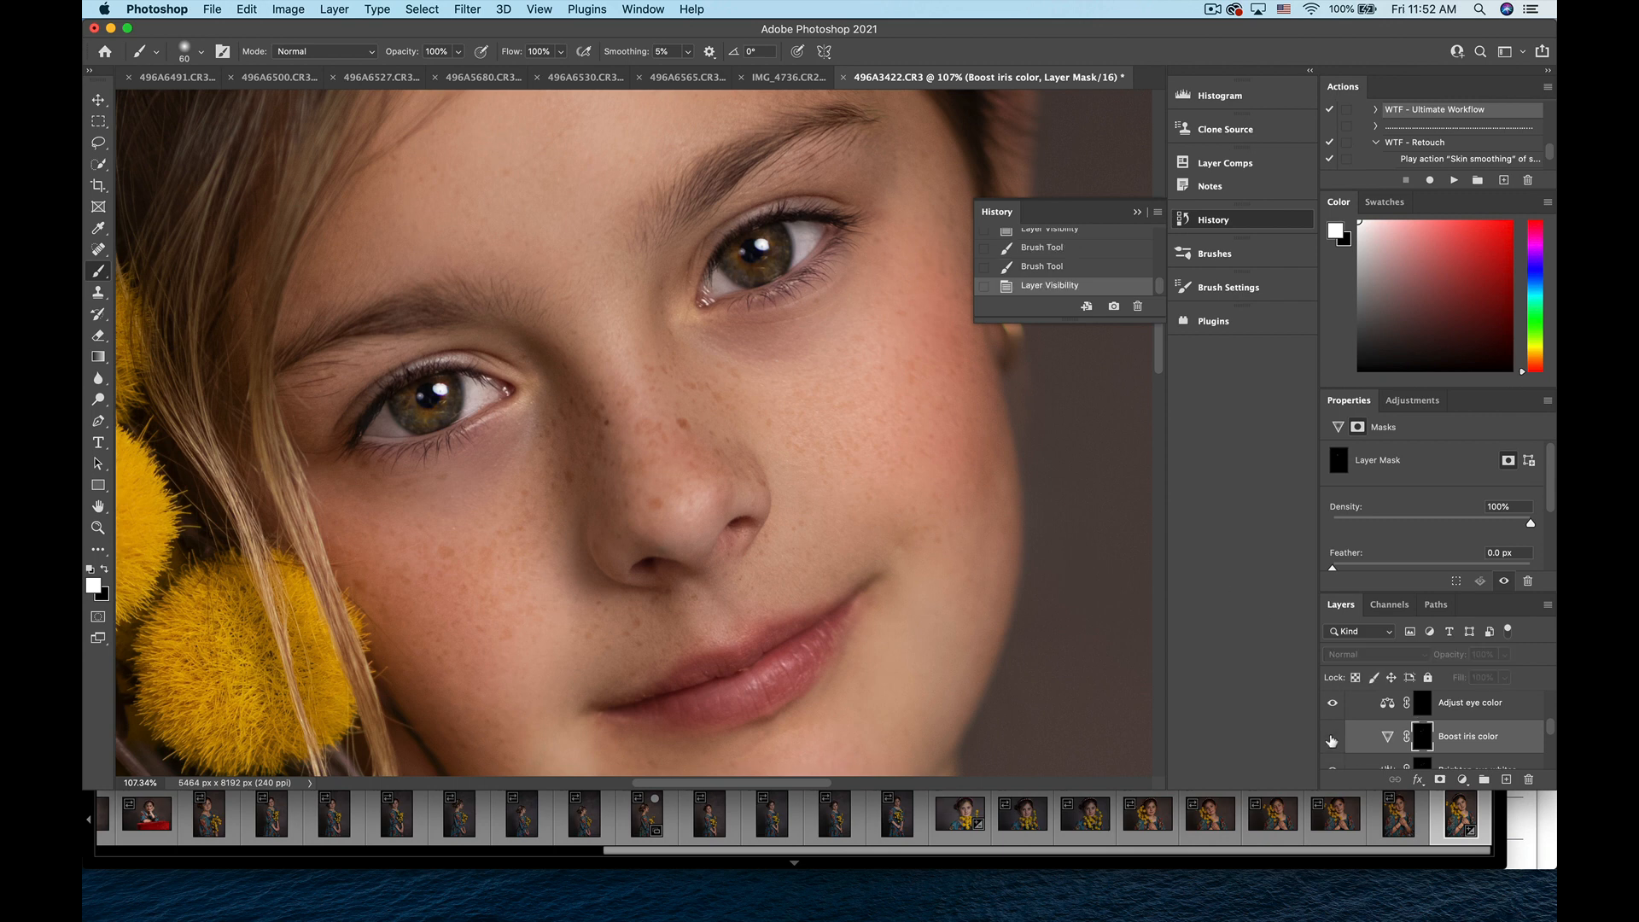
- Paint both irises white on the Adjust eye color layer's mask, refining the strokes with a 25 px brush
click(1422, 709)
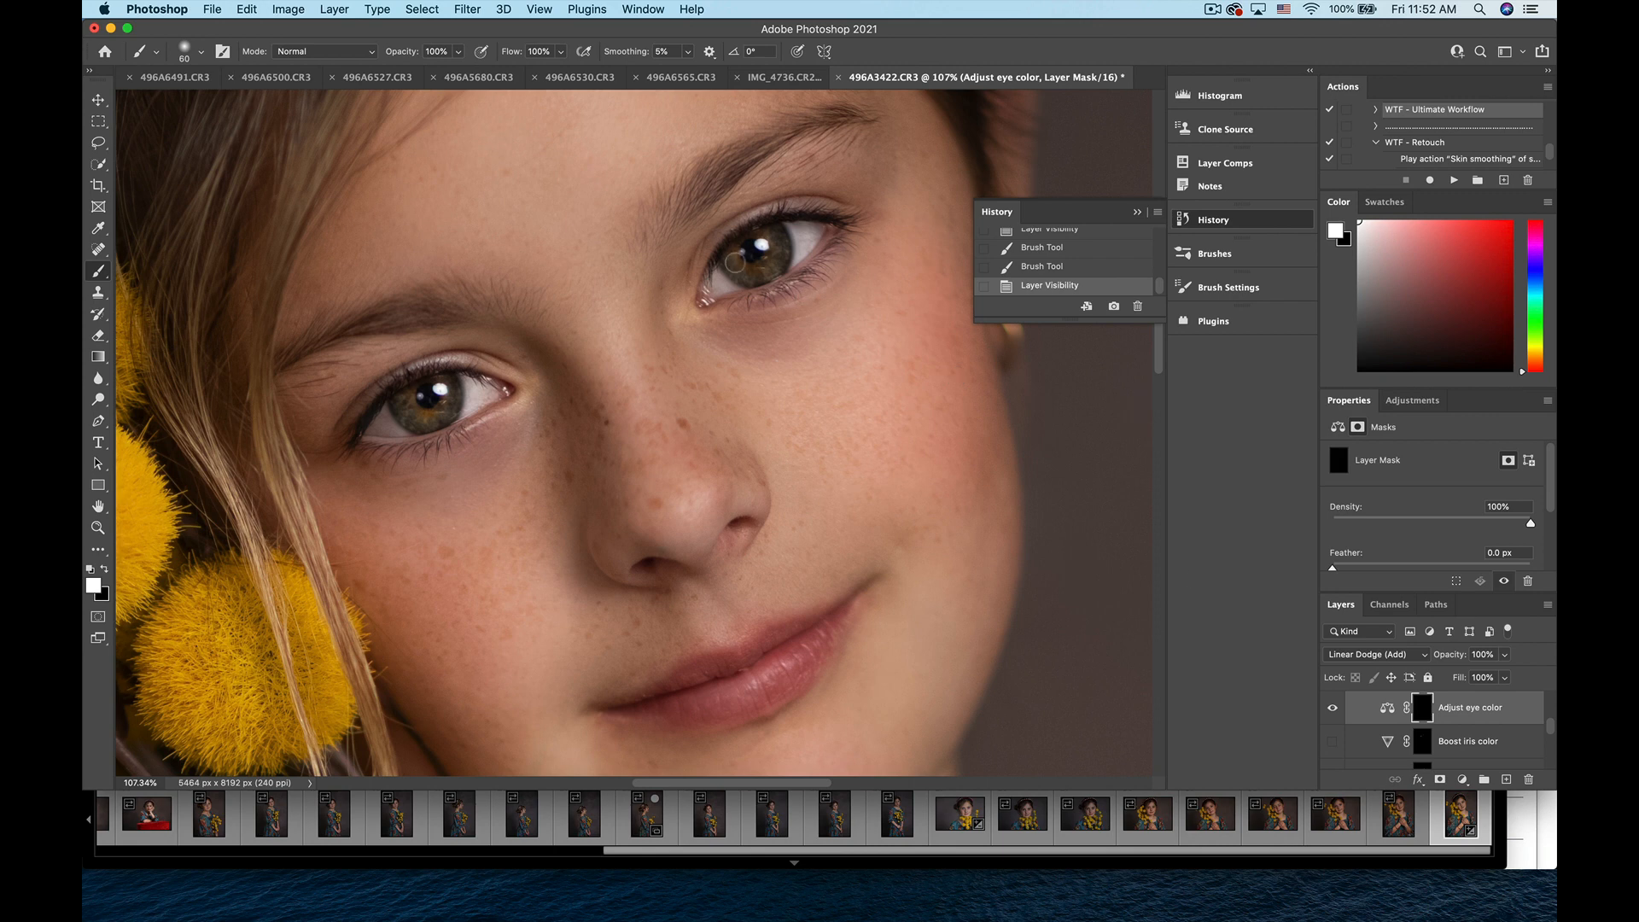
mouse_move(735, 258)
mouse_down()
mouse_move(751, 276)
mouse_move(777, 260)
mouse_move(777, 236)
mouse_up()
mouse_move(410, 406)
mouse_down()
mouse_move(431, 422)
mouse_move(446, 381)
mouse_up()
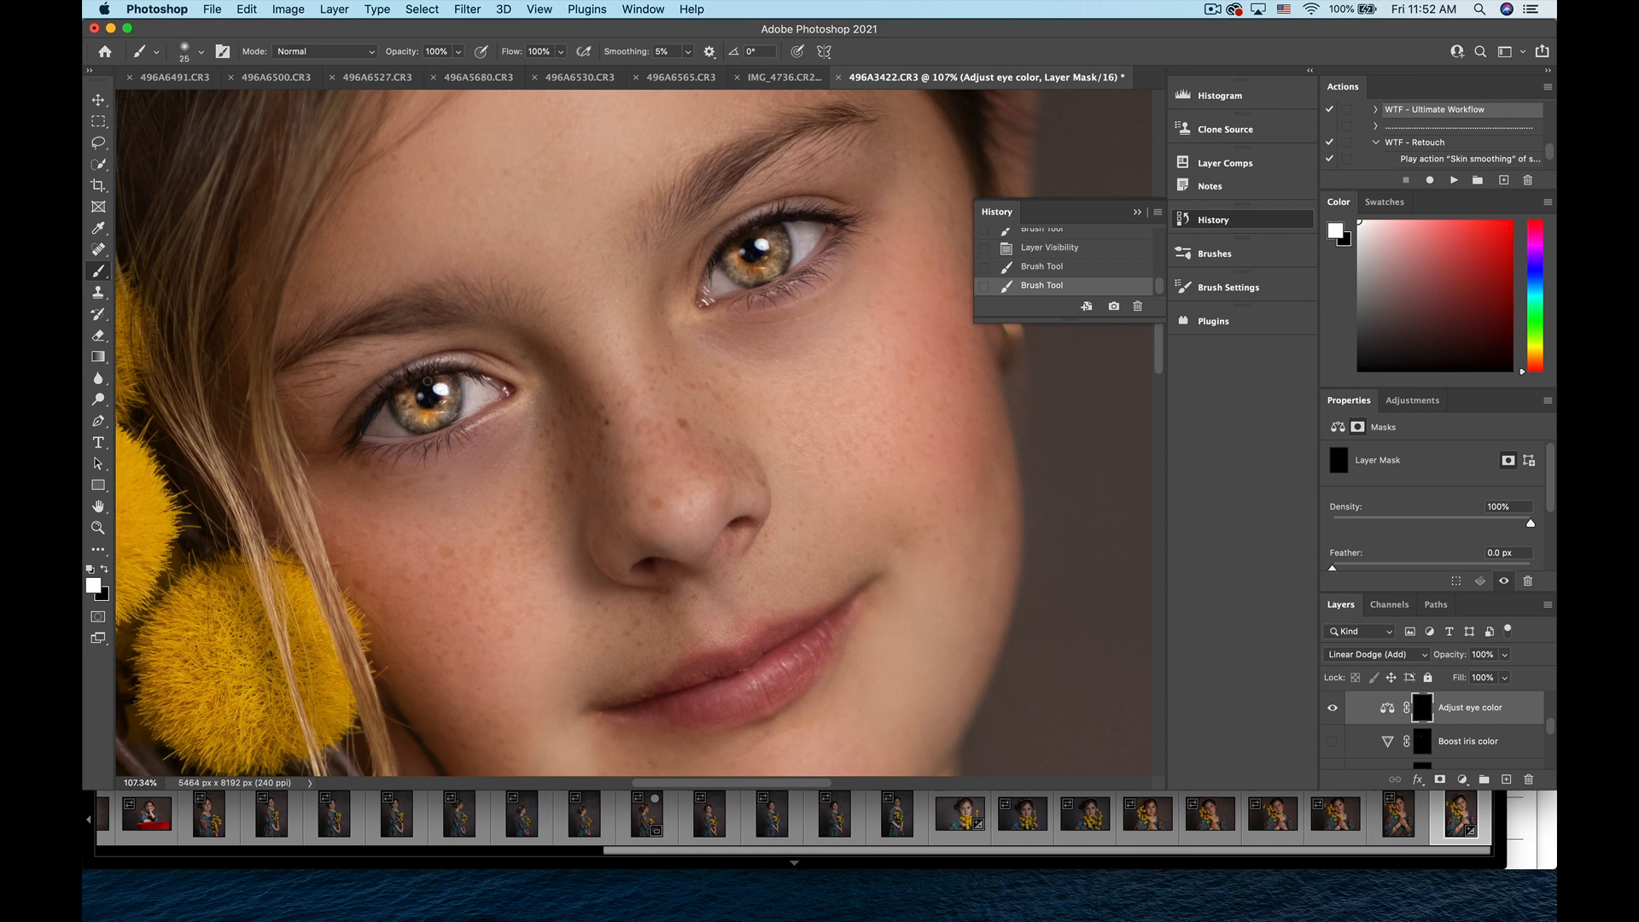
click(421, 384)
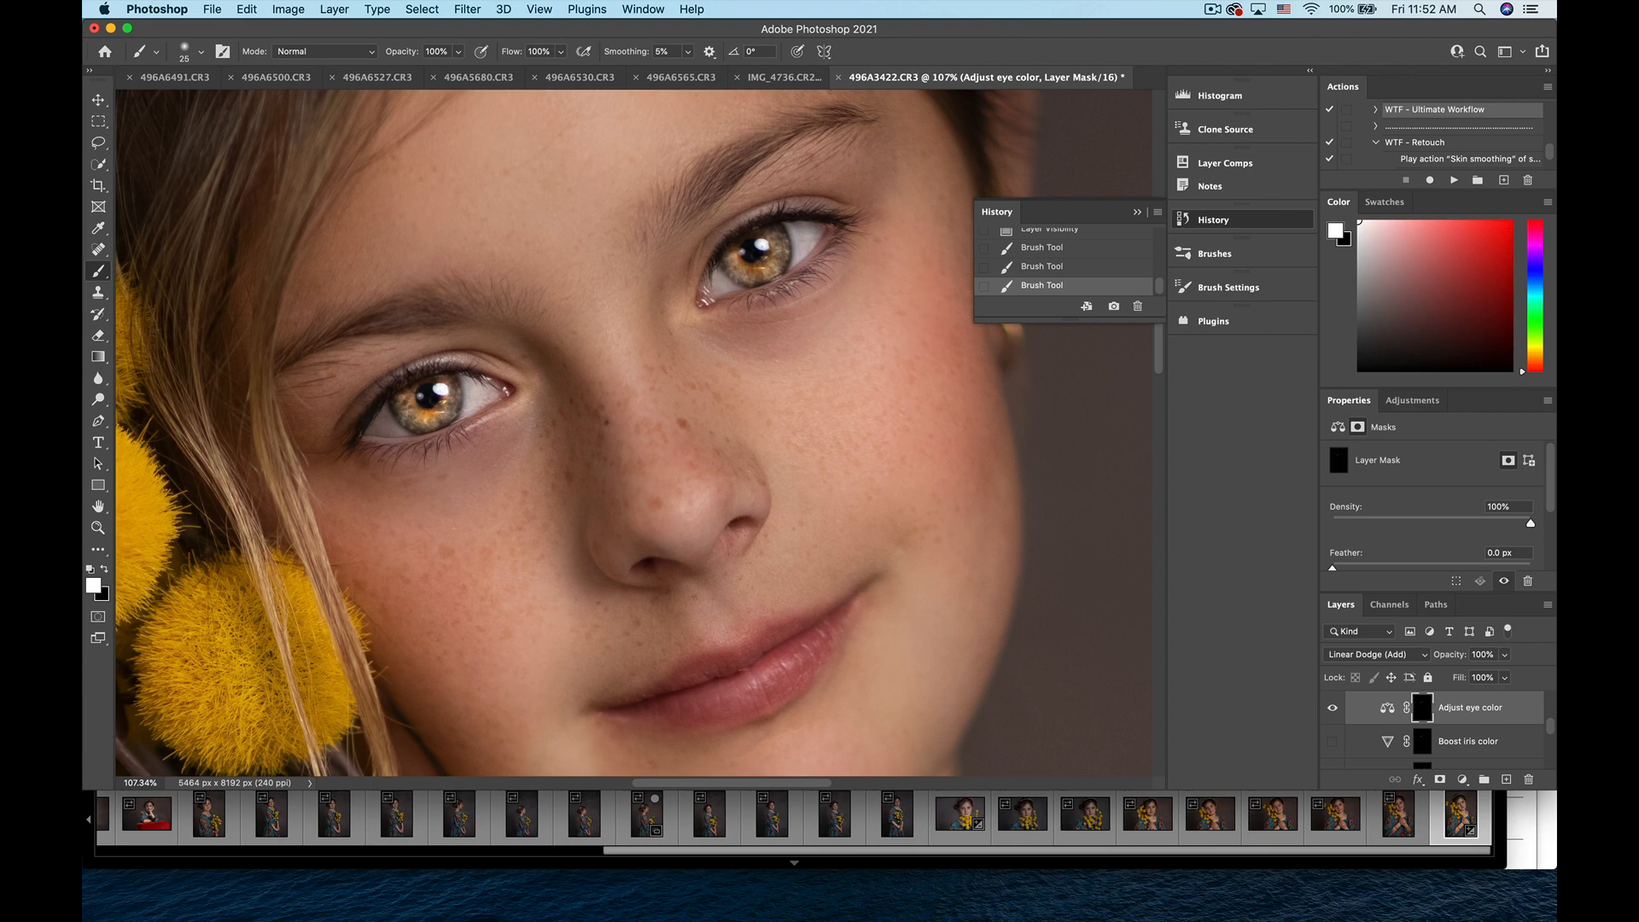
click(743, 245)
scroll(632, 429, down, 3)
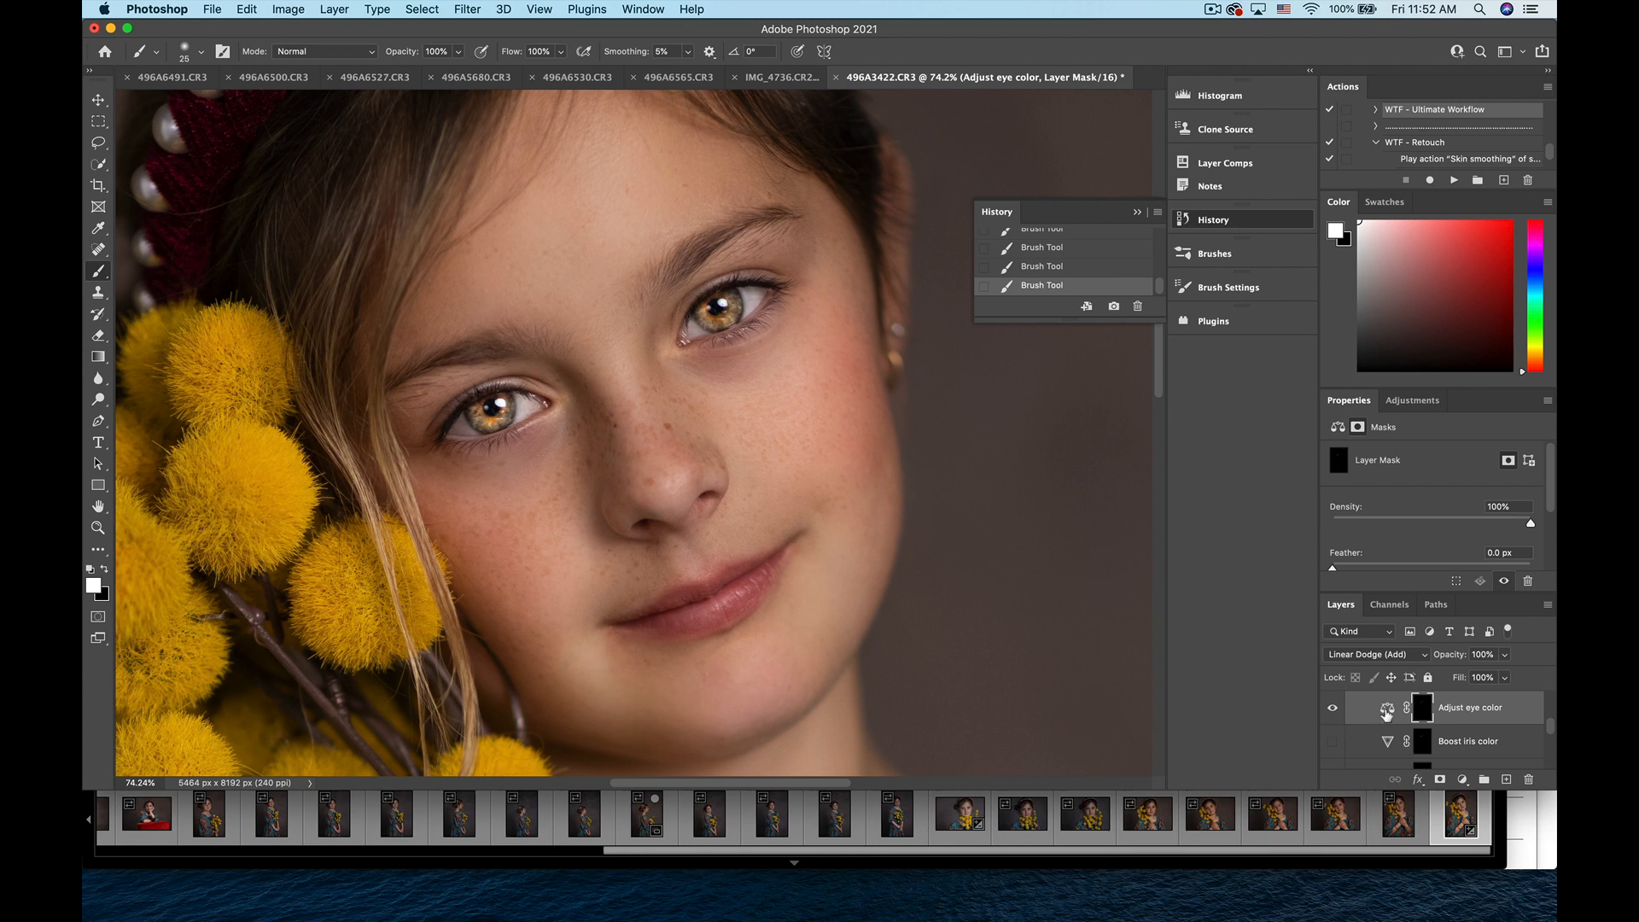
- Set the Adjust eye color layer's midtone color balance to -26 cyan/red, +19 magenta/green and +30 yellow/blue
click(1386, 708)
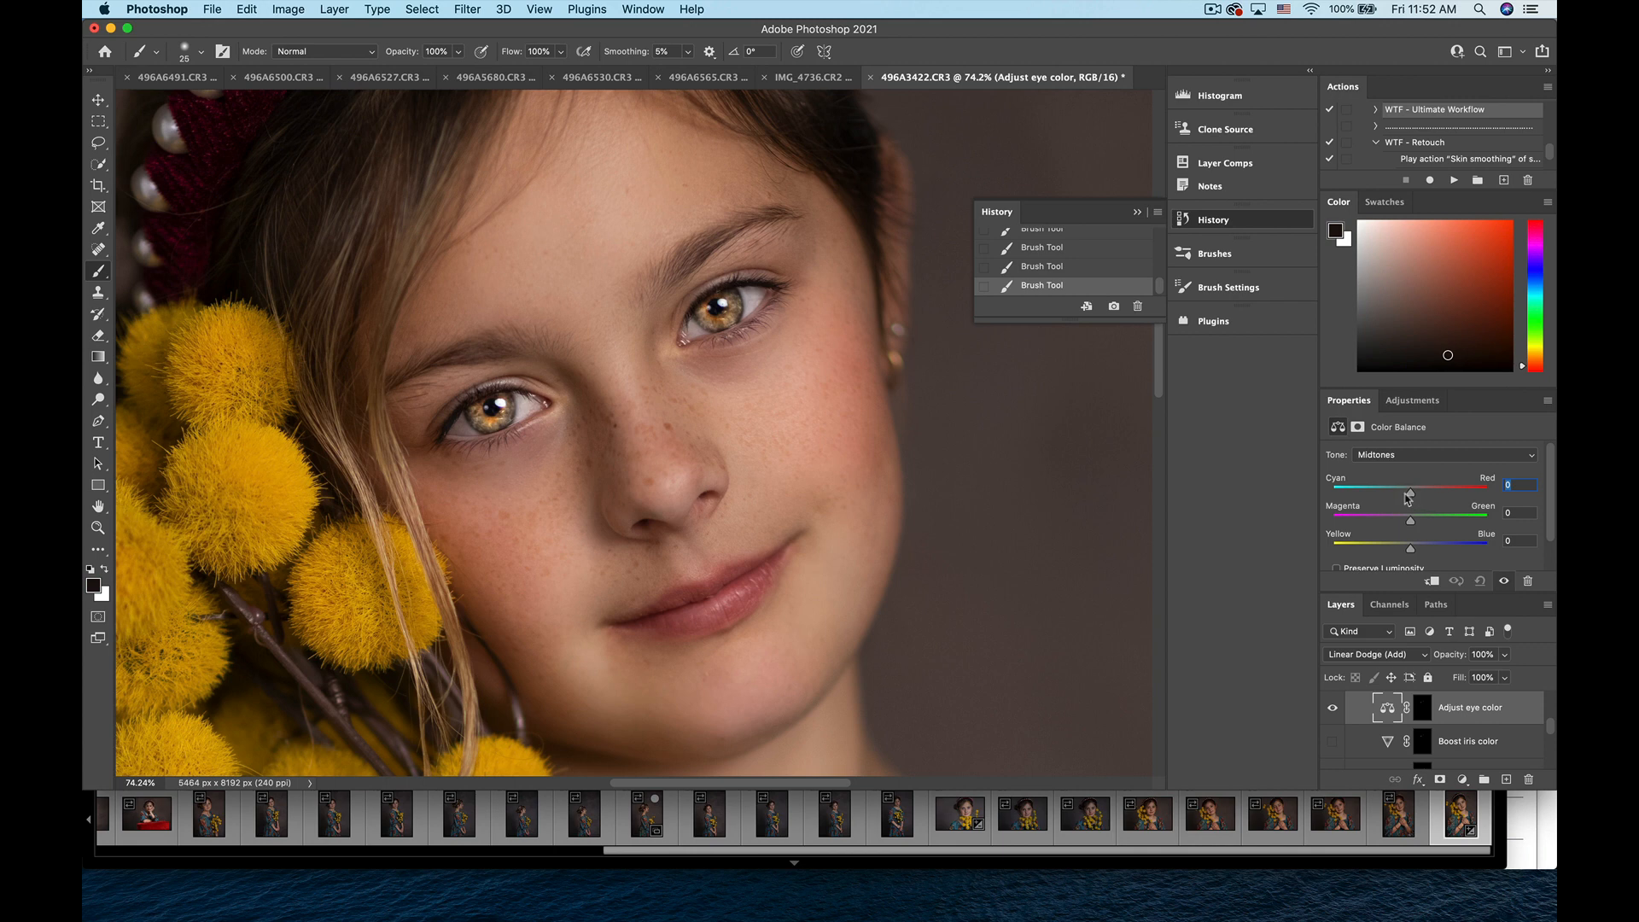
drag(1410, 495, 1434, 551)
drag(1332, 494, 1388, 505)
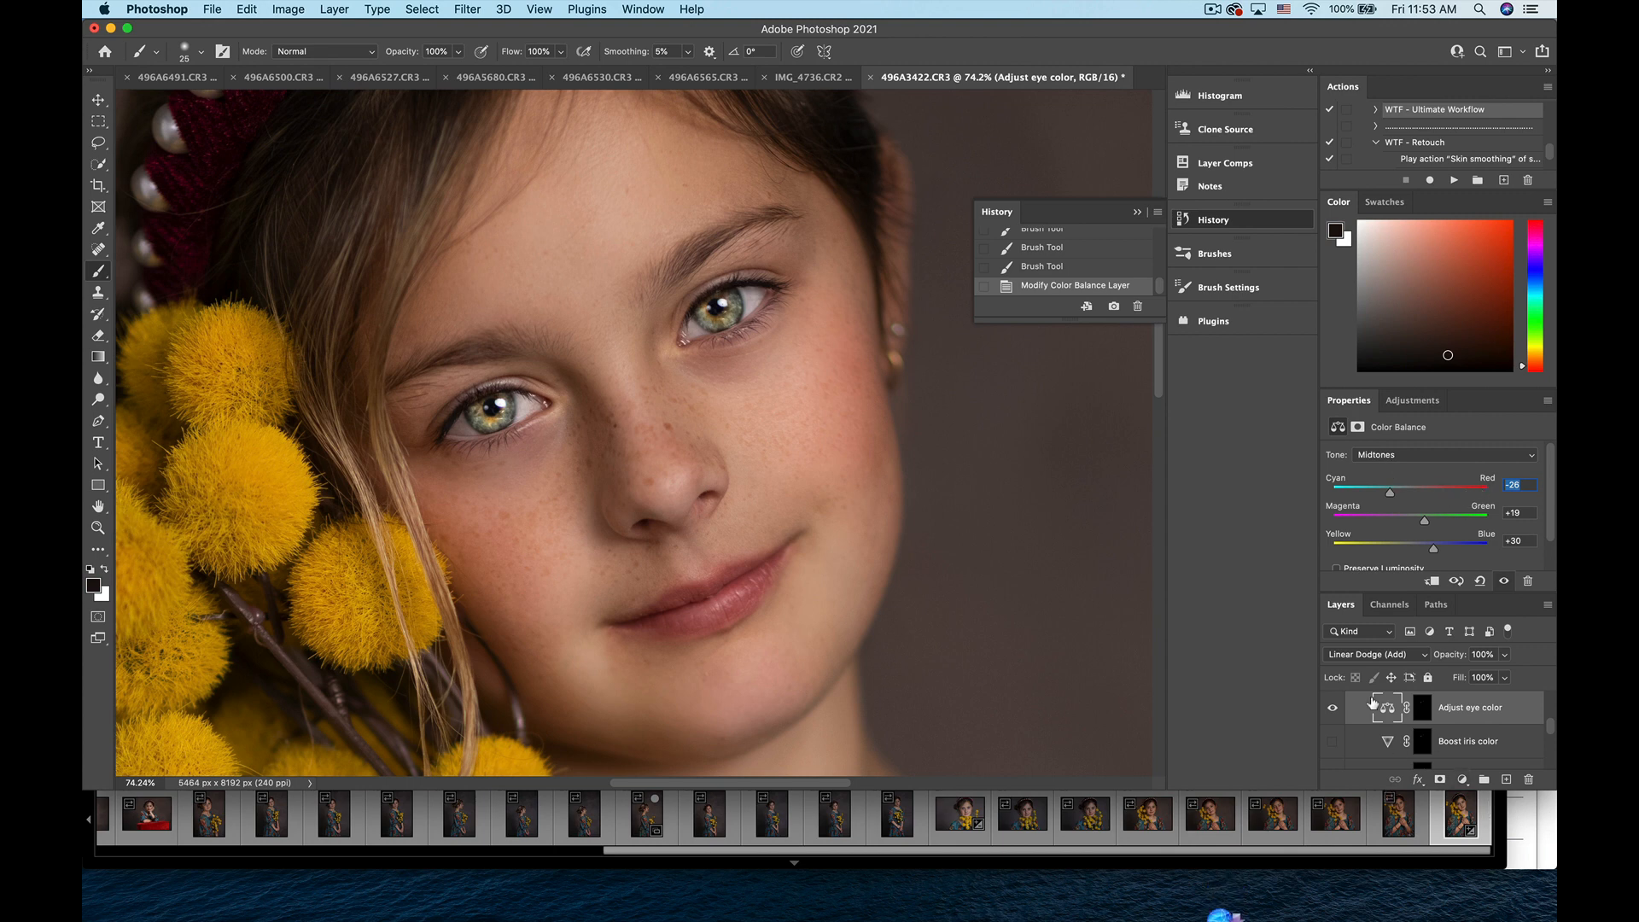
- Compare the portrait with the Adjust eye color layer hidden and shown
click(1332, 709)
click(1333, 708)
click(1332, 708)
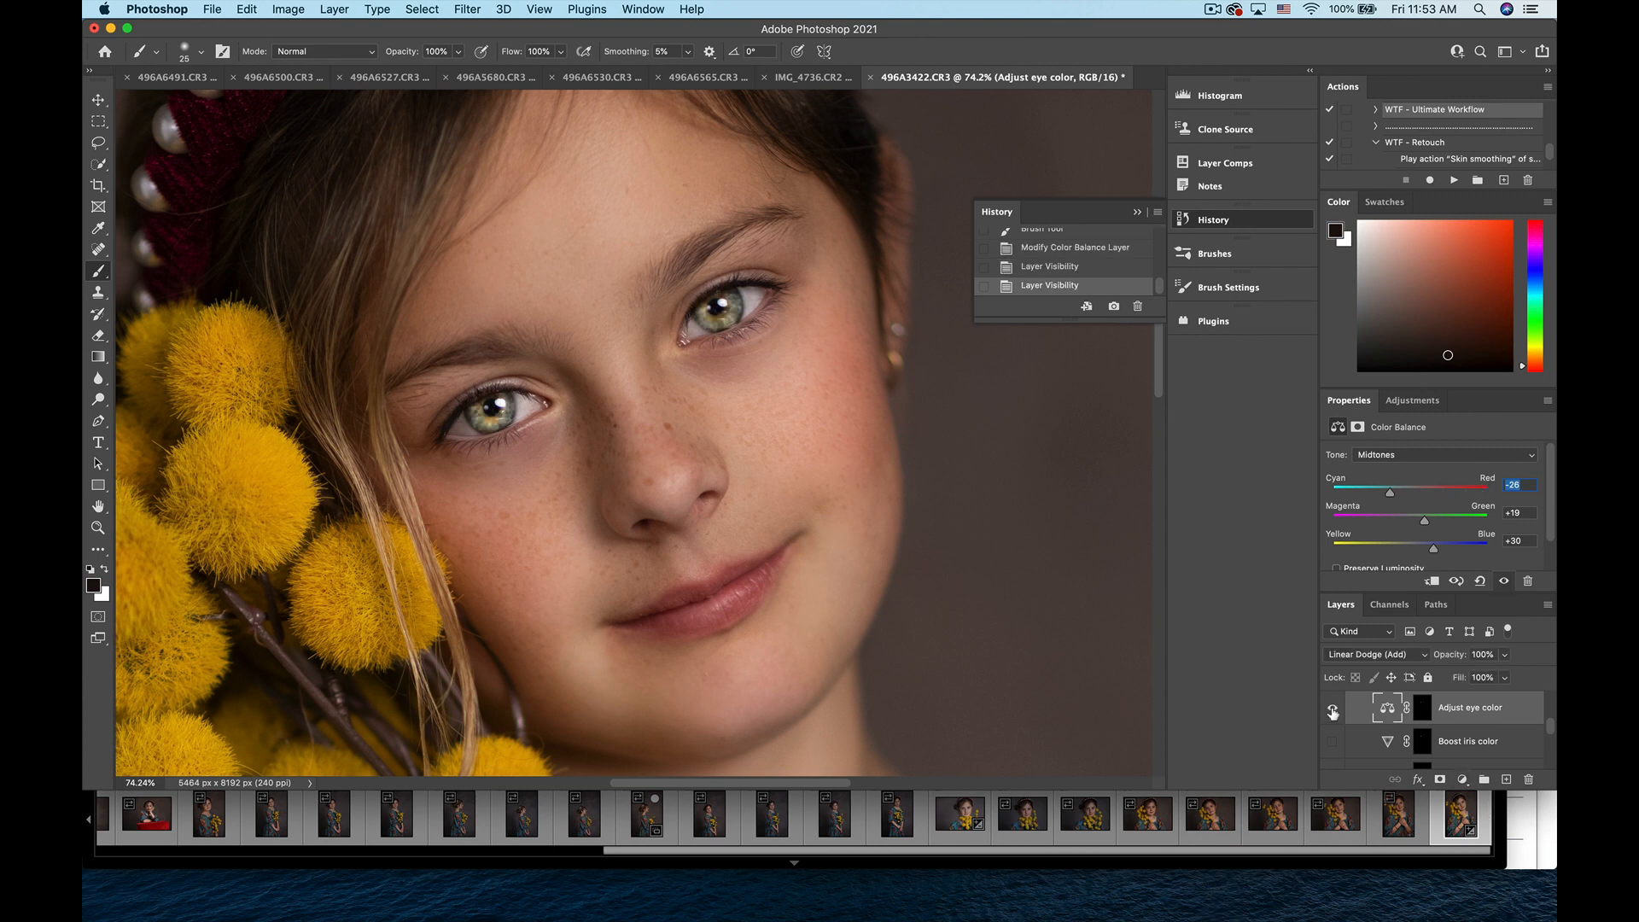
click(1332, 708)
click(1332, 711)
click(1333, 713)
click(1332, 714)
key(super+0)
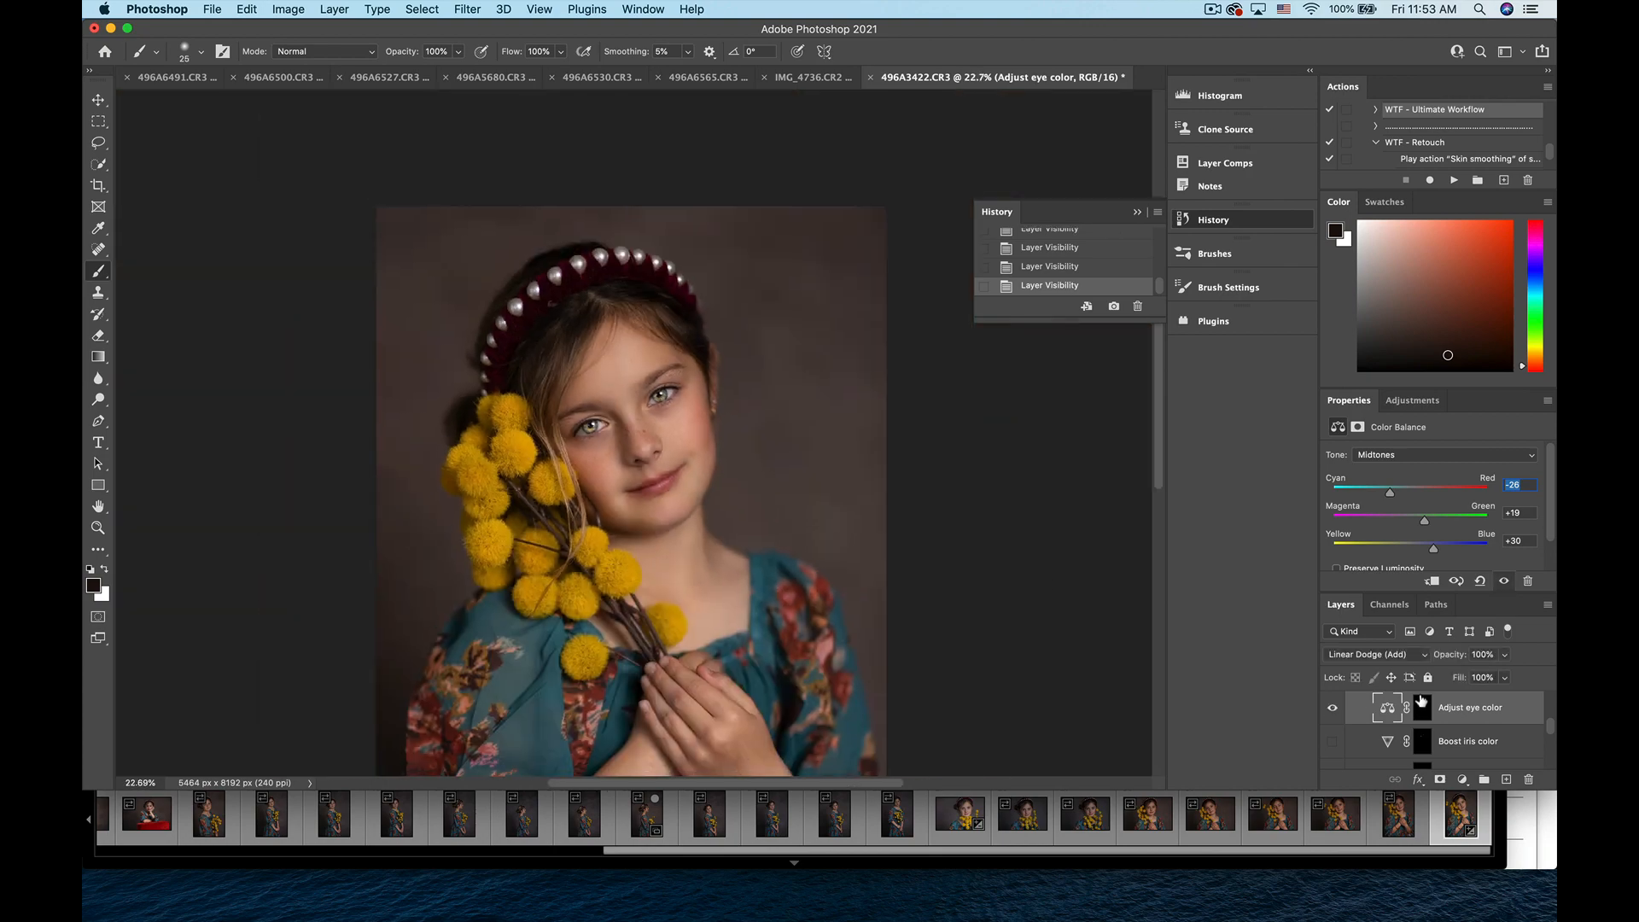
- Reduce the Adjust eye color layer's opacity to 15%
click(1505, 677)
drag(1507, 676, 1442, 677)
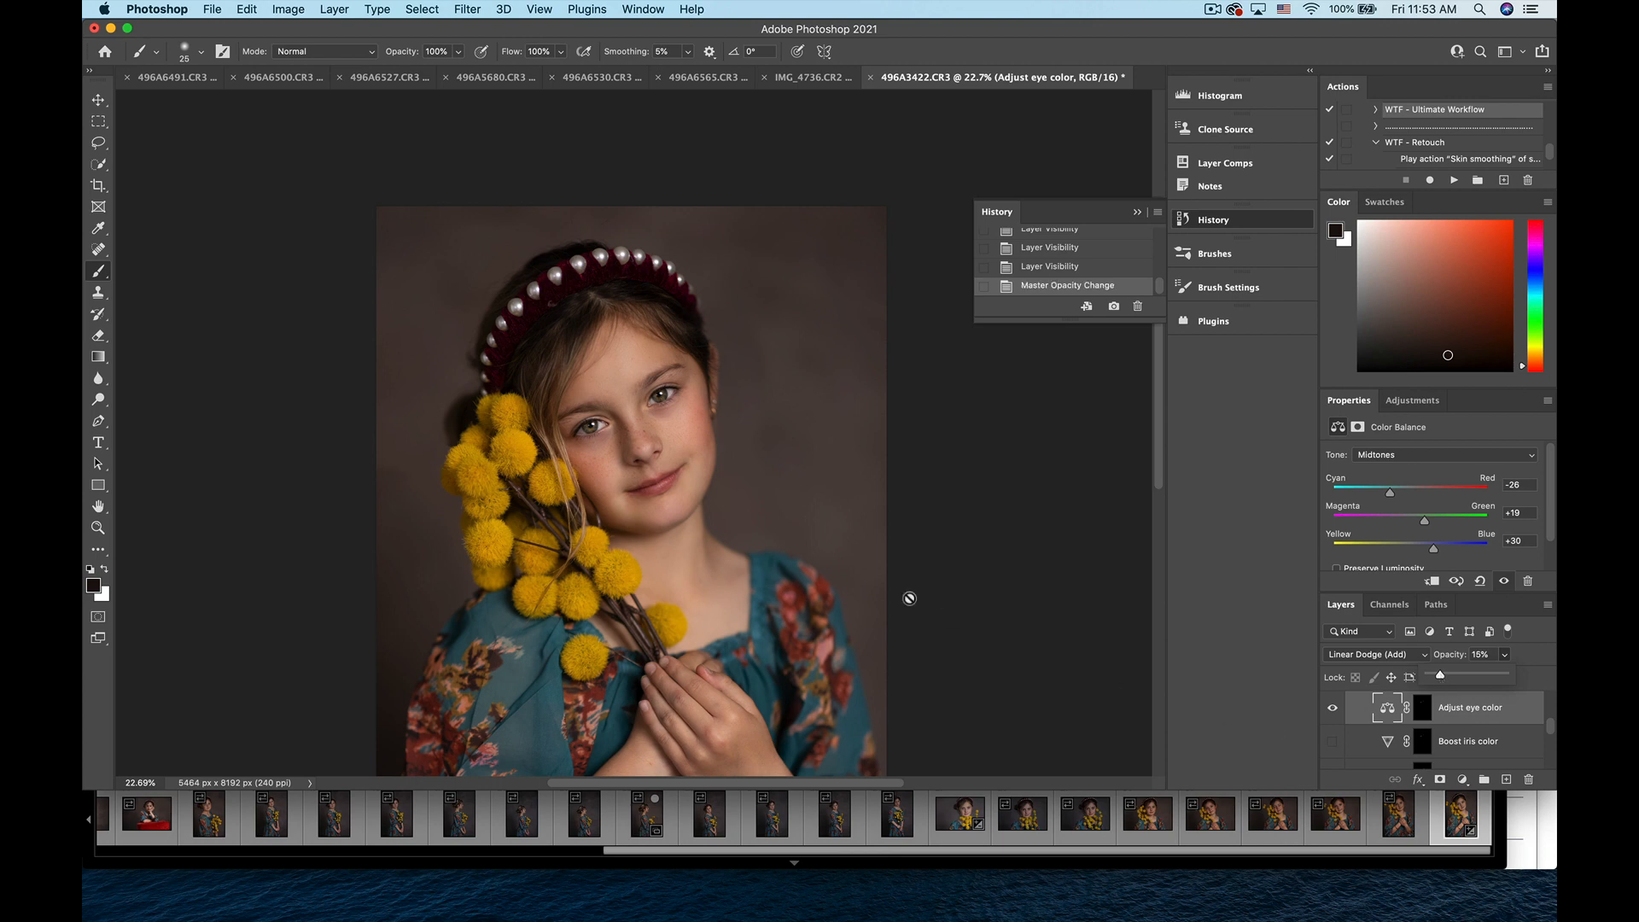
scroll(917, 574, up, 1)
scroll(917, 574, up, 3)
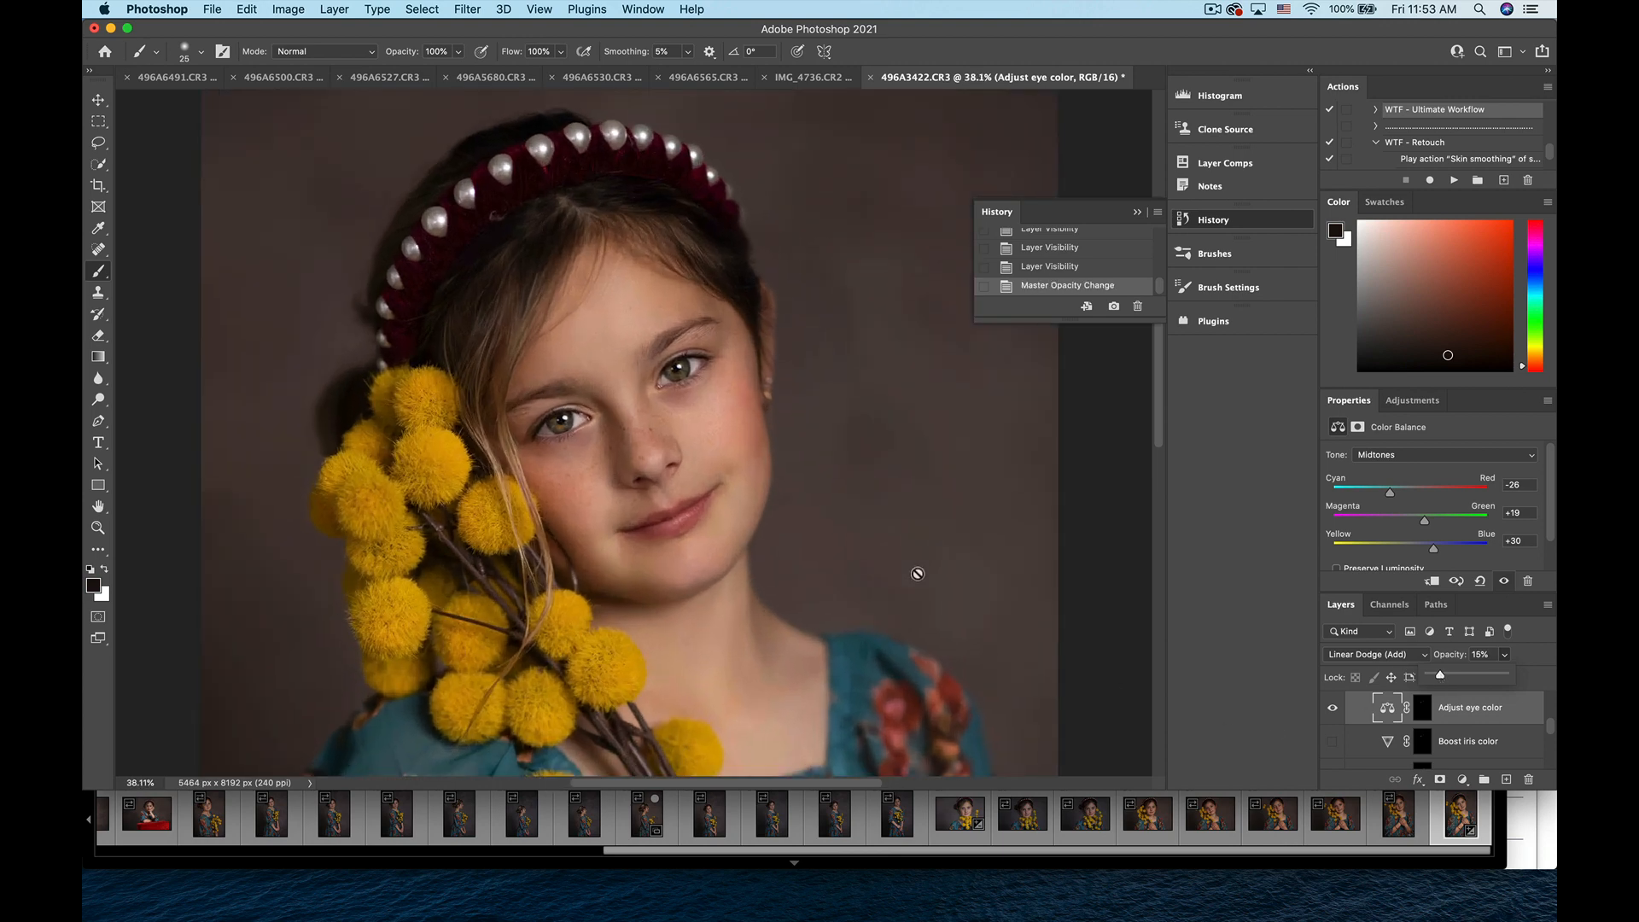
- Compare the eyes with the reduced Adjust eye color layer hidden and shown, leaving it visible
click(1331, 709)
click(1331, 708)
click(1331, 709)
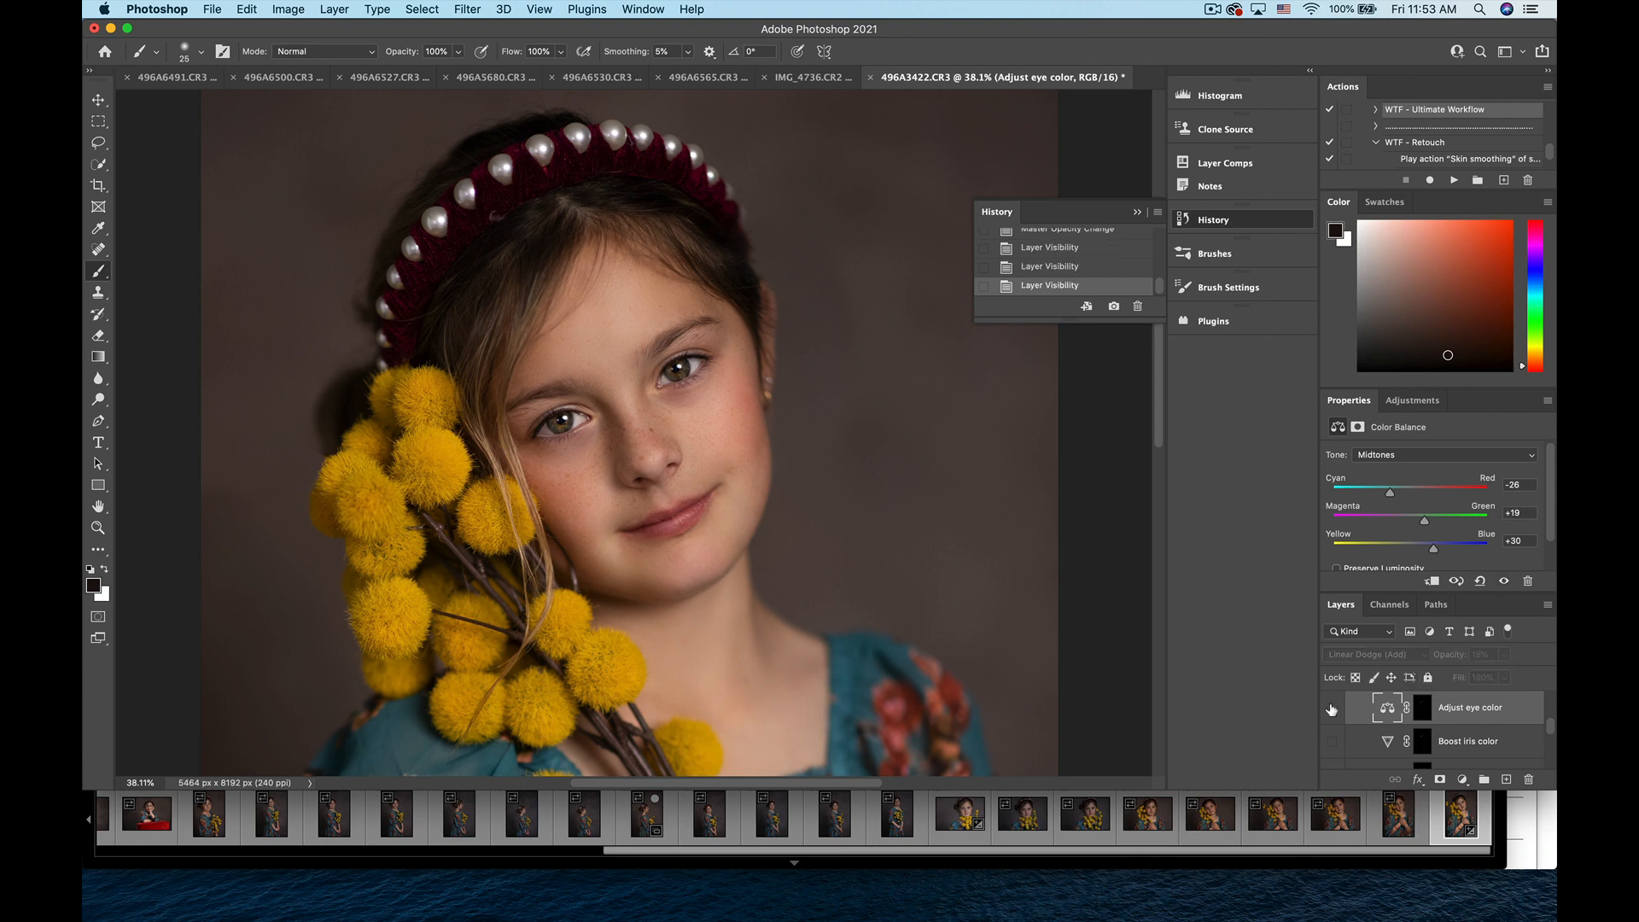
click(1331, 709)
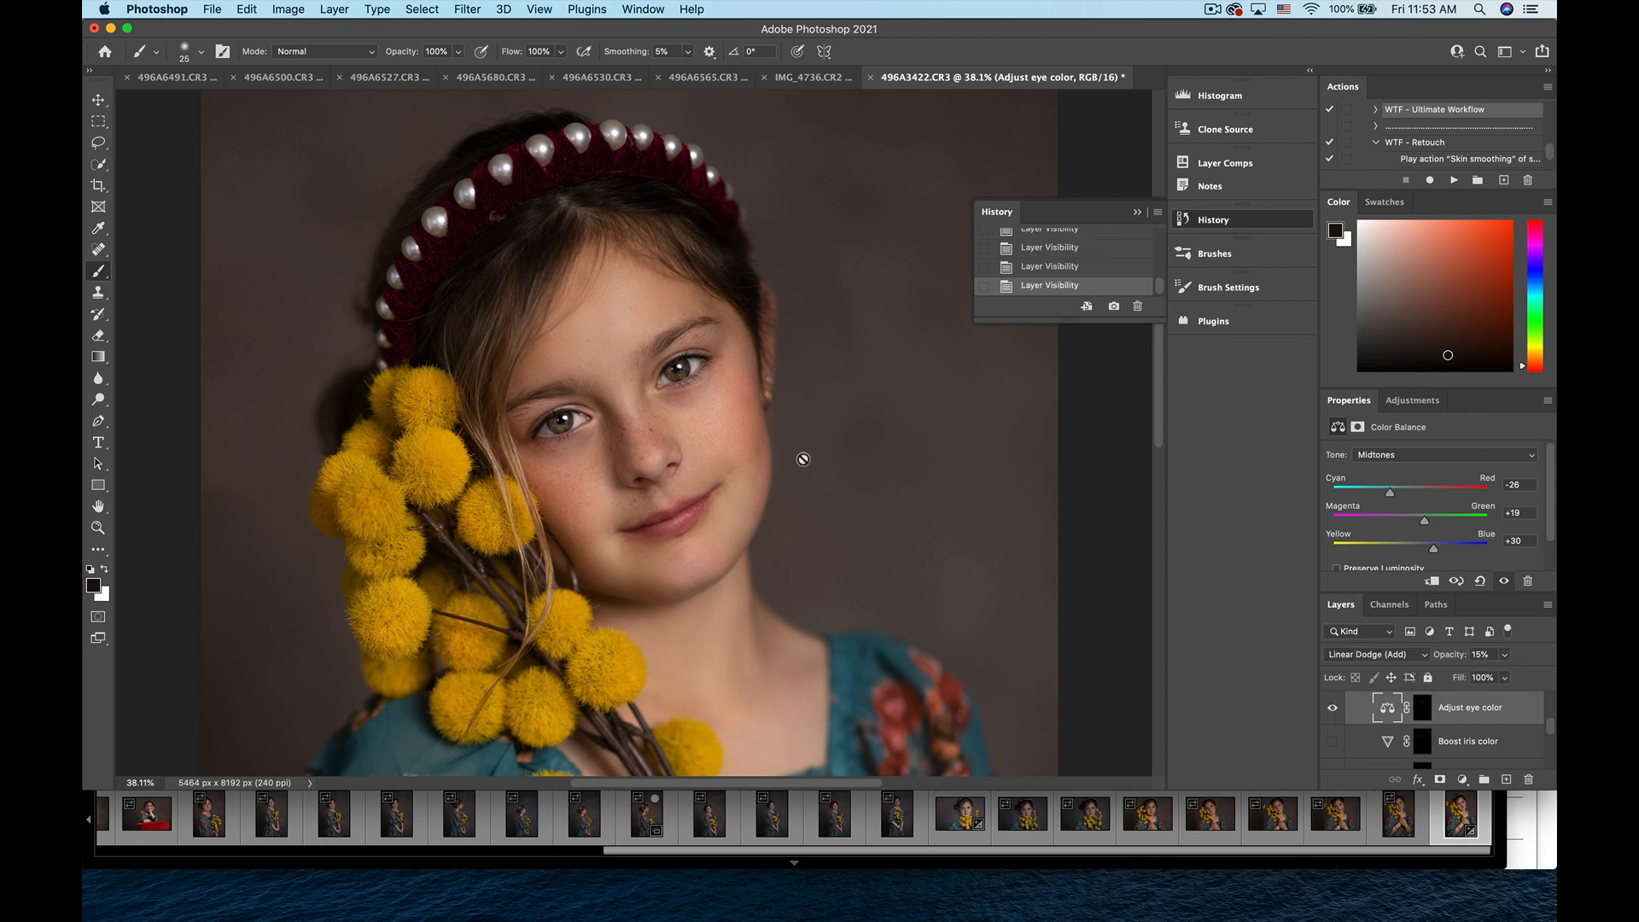
scroll(804, 460, down, 1)
scroll(803, 459, down, 3)
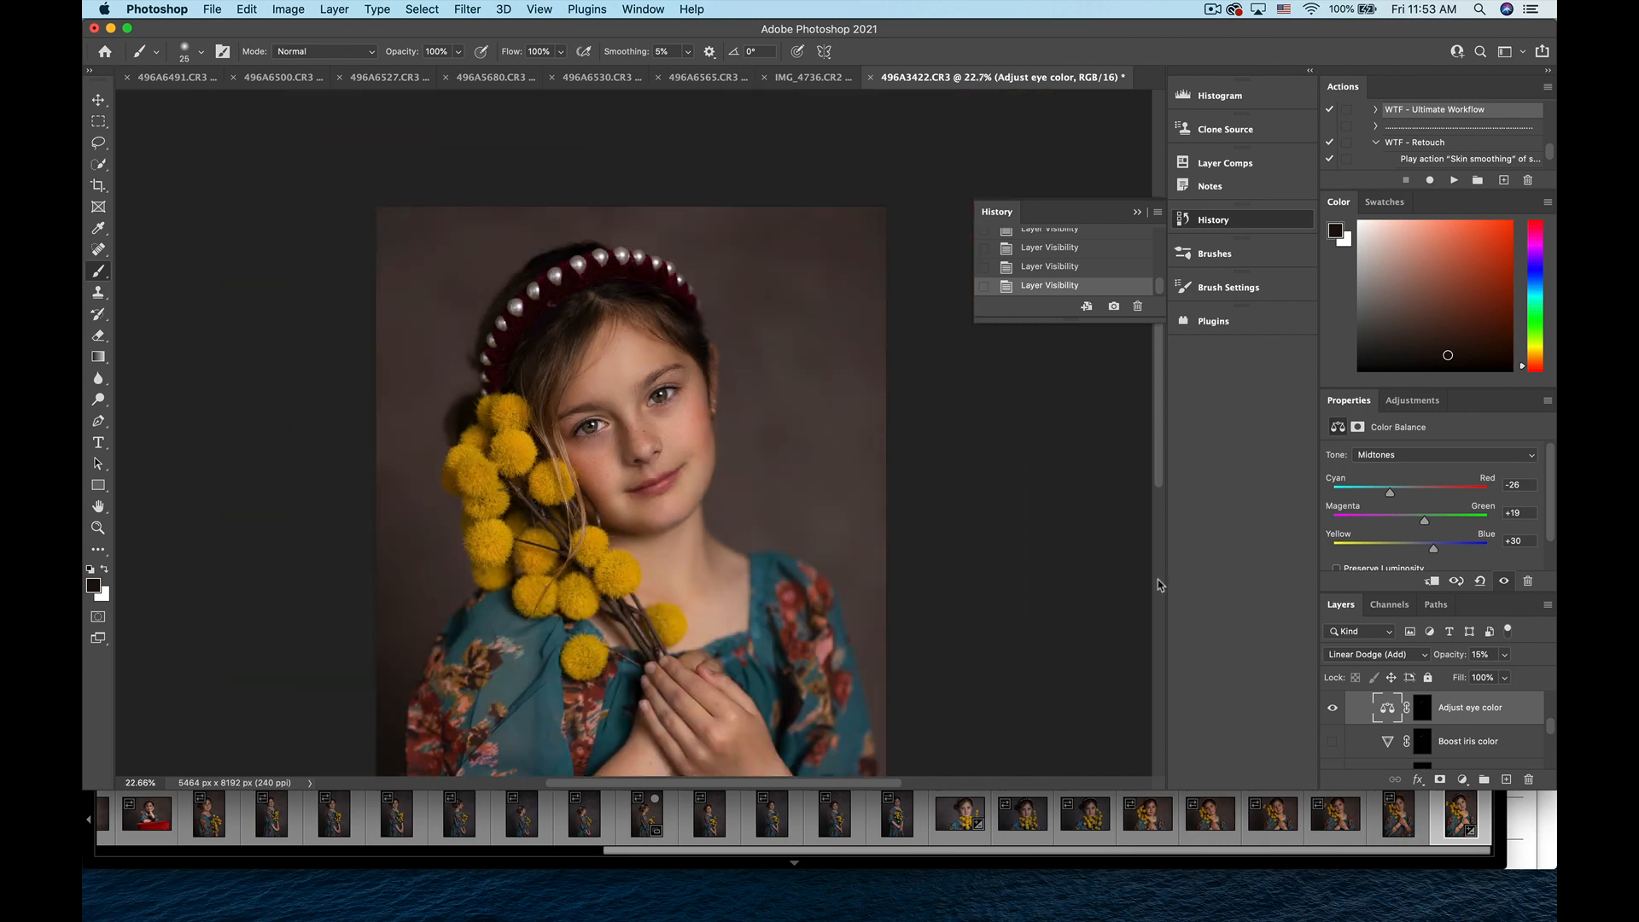
scroll(1387, 731, up, 1)
click(1333, 737)
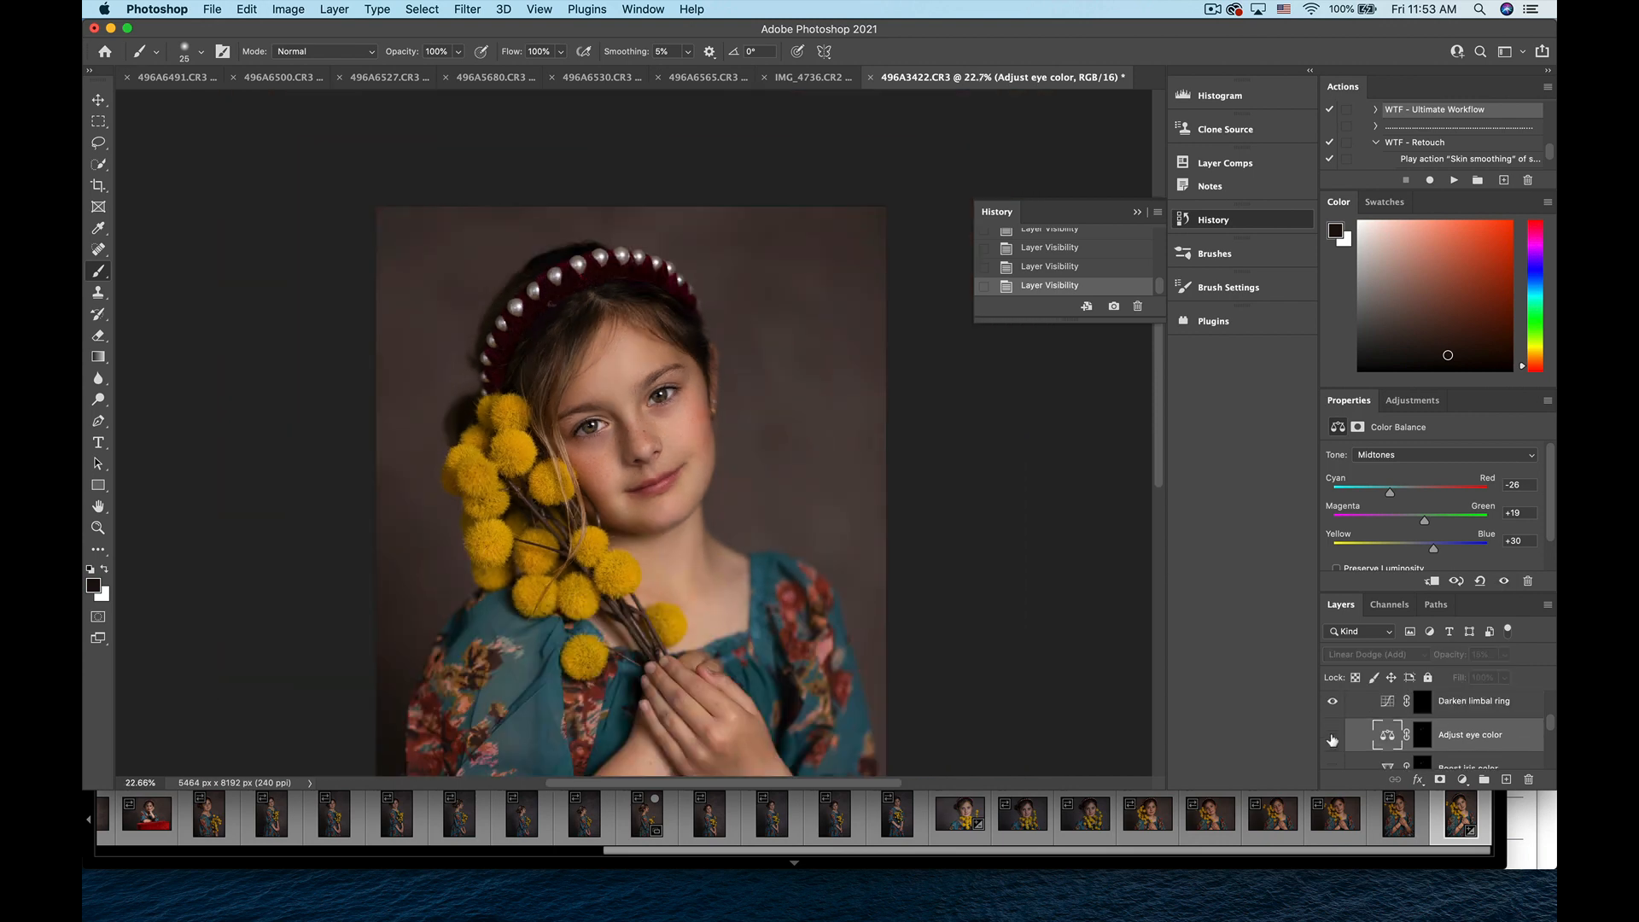
click(1332, 737)
click(1333, 736)
click(1333, 736)
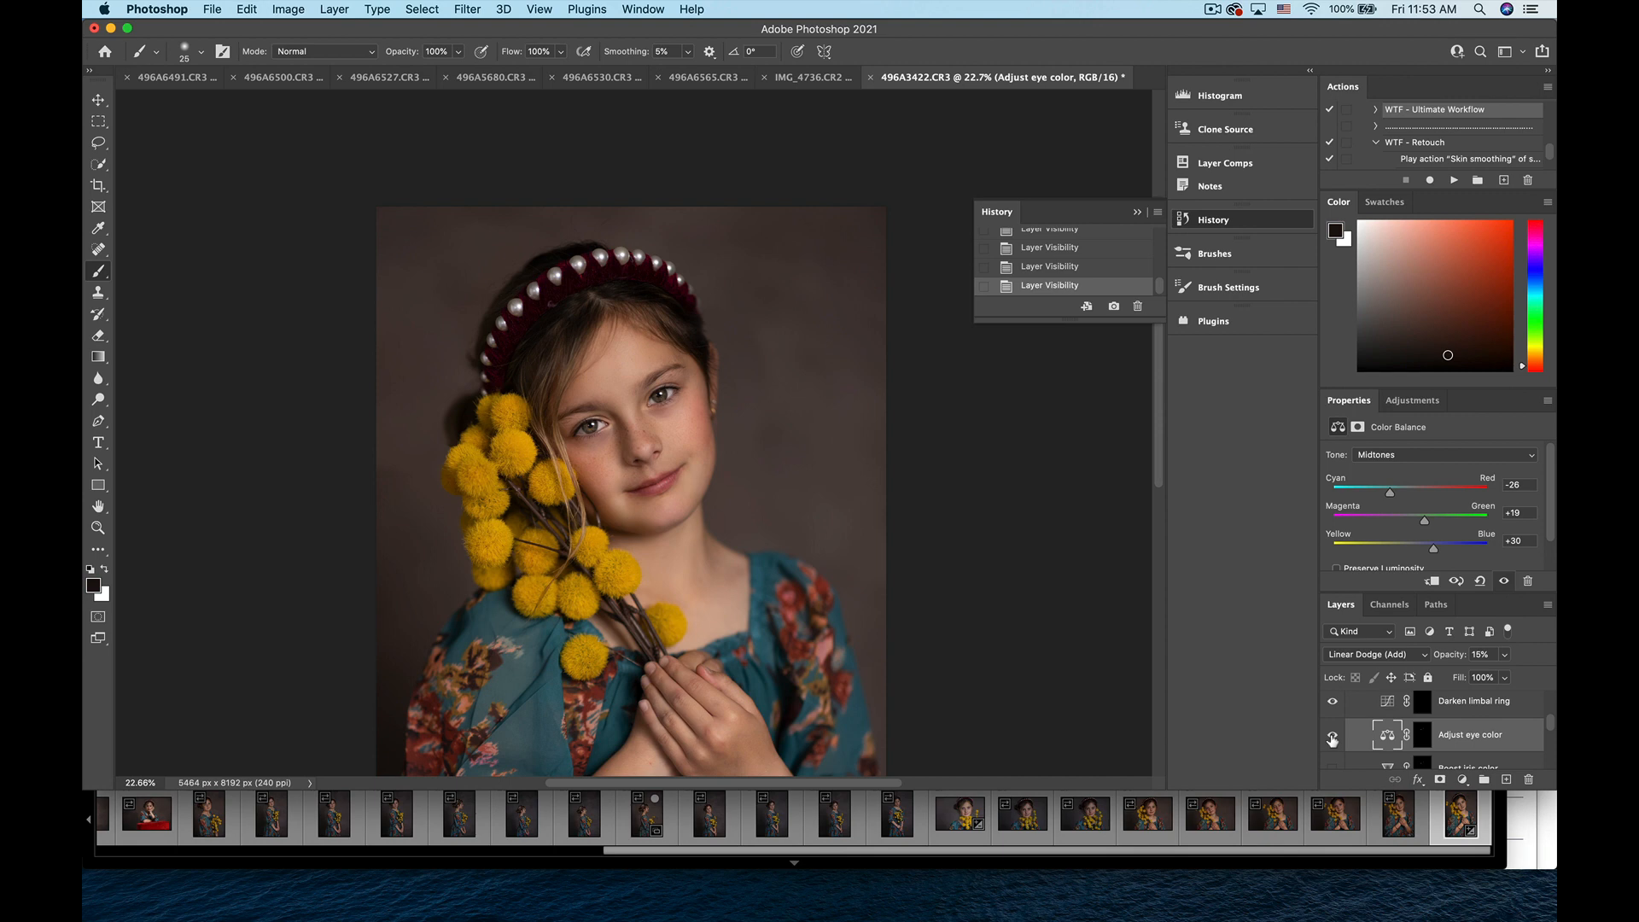
- Paint white around the iris edges on the Darken limbal ring layer's mask with a small brush of 10 to 15 px
scroll(1443, 730, up, 1)
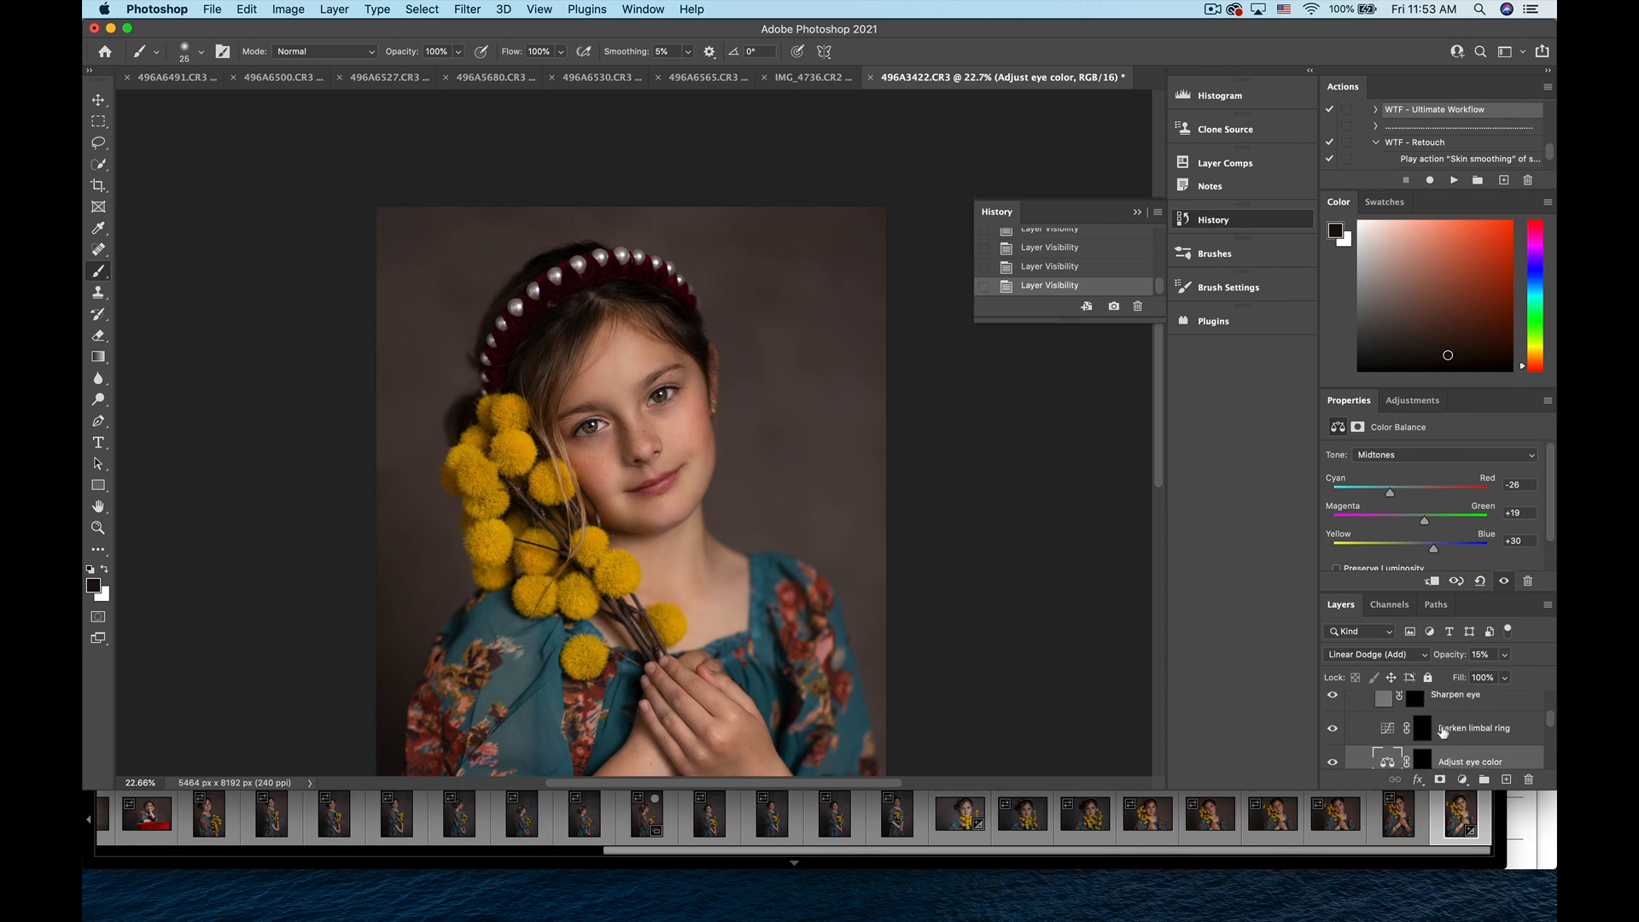
click(1423, 731)
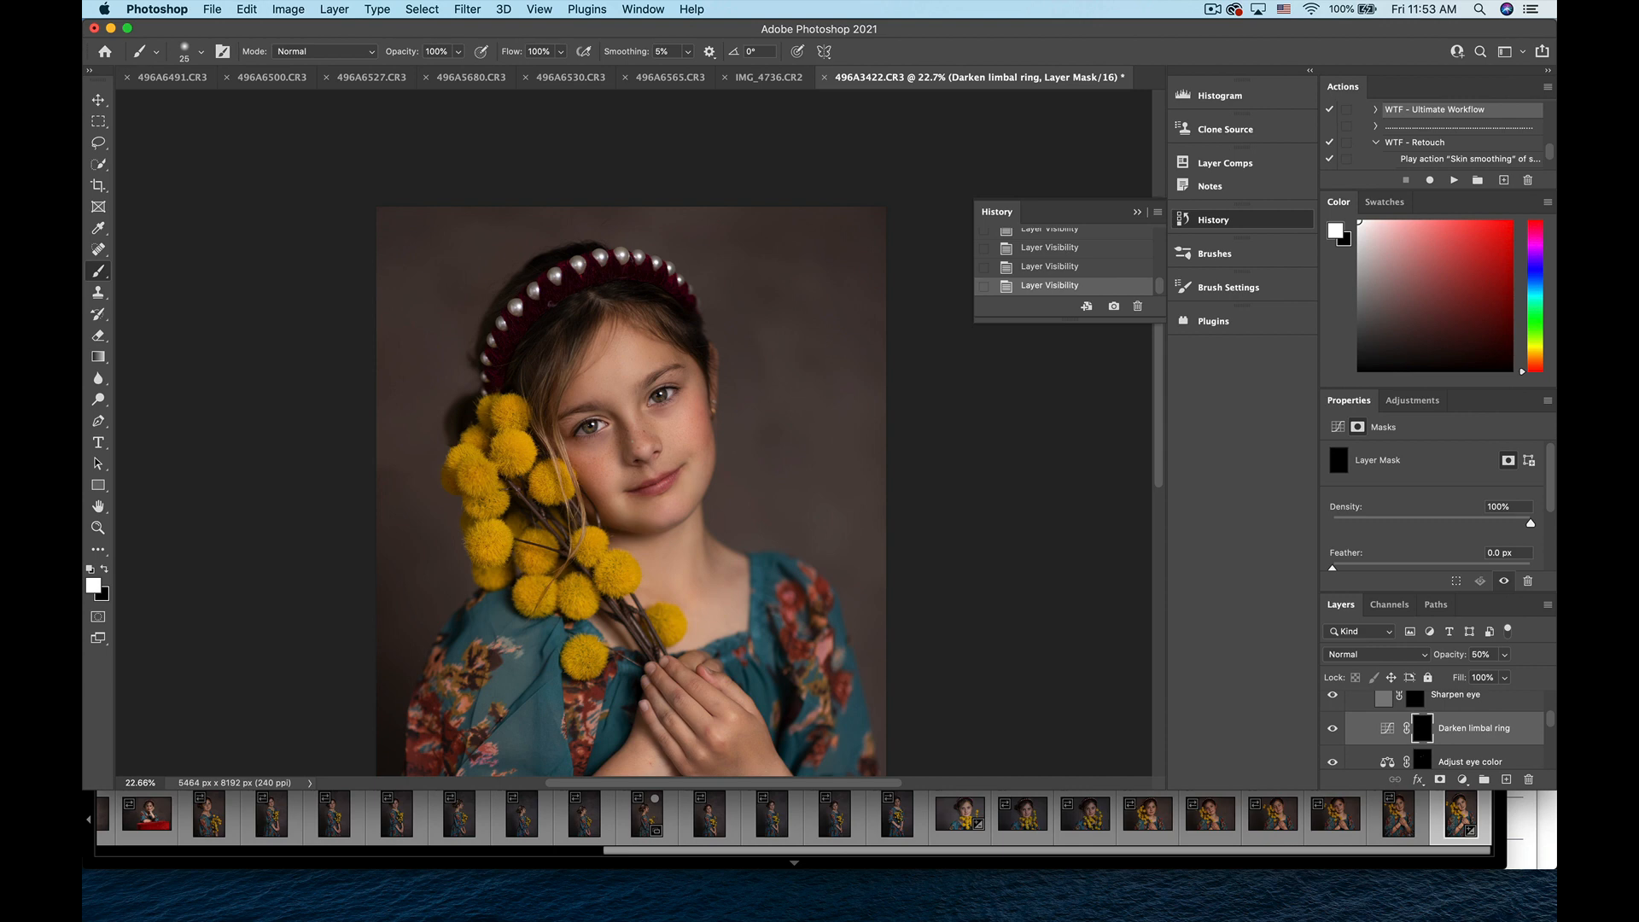
scroll(635, 437, up, 6)
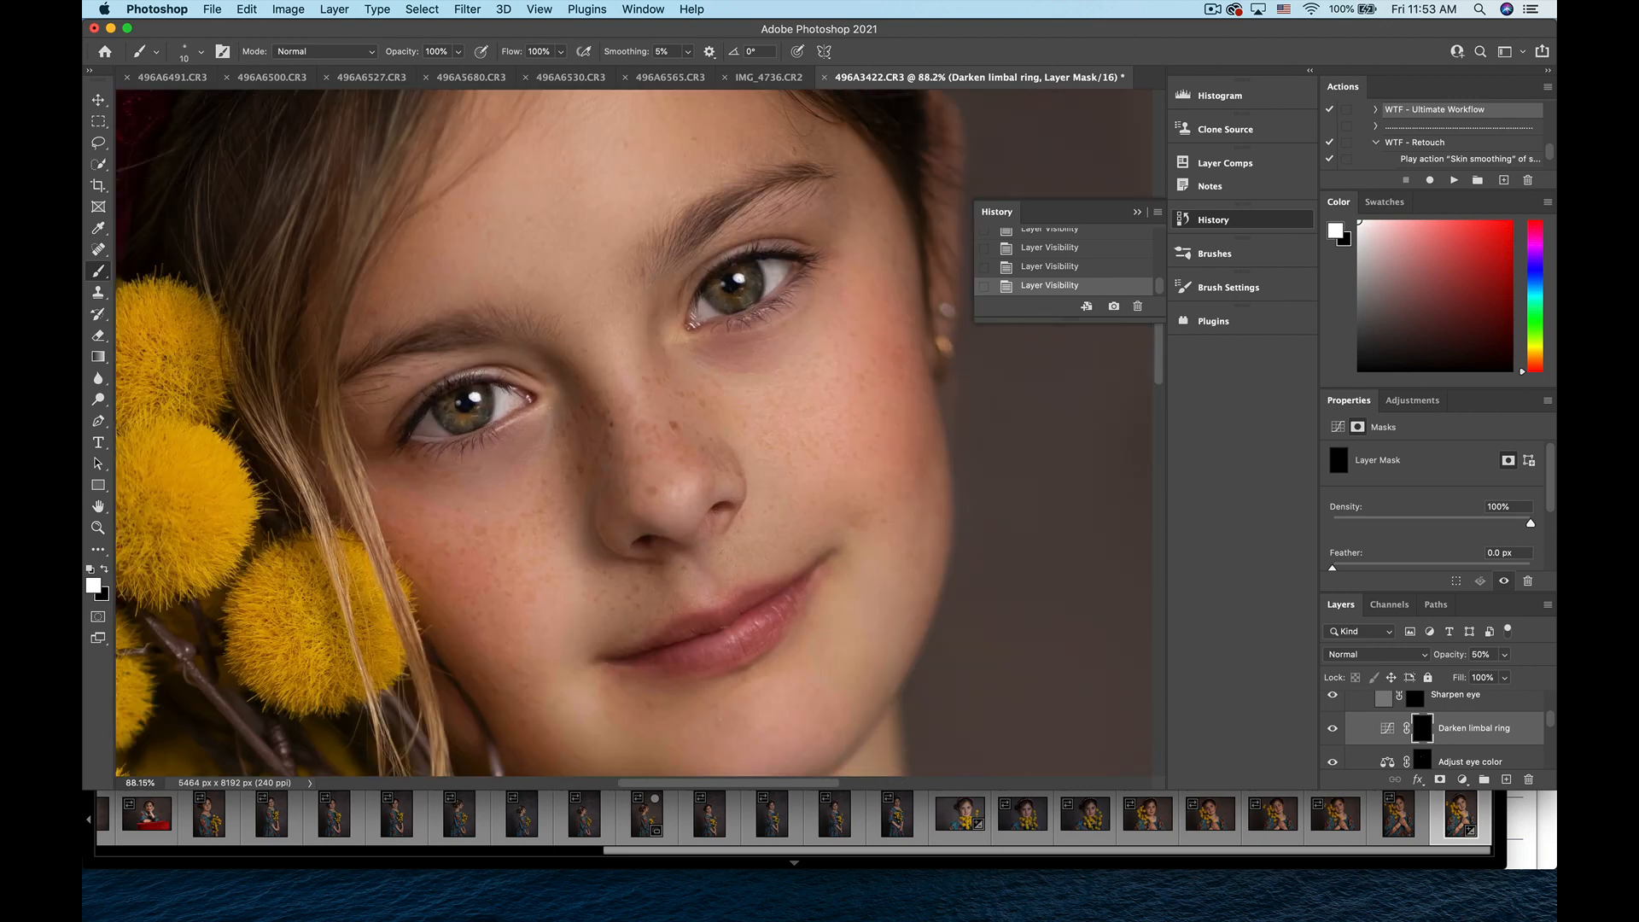
drag(438, 416, 461, 435)
drag(452, 410, 470, 423)
drag(448, 410, 466, 418)
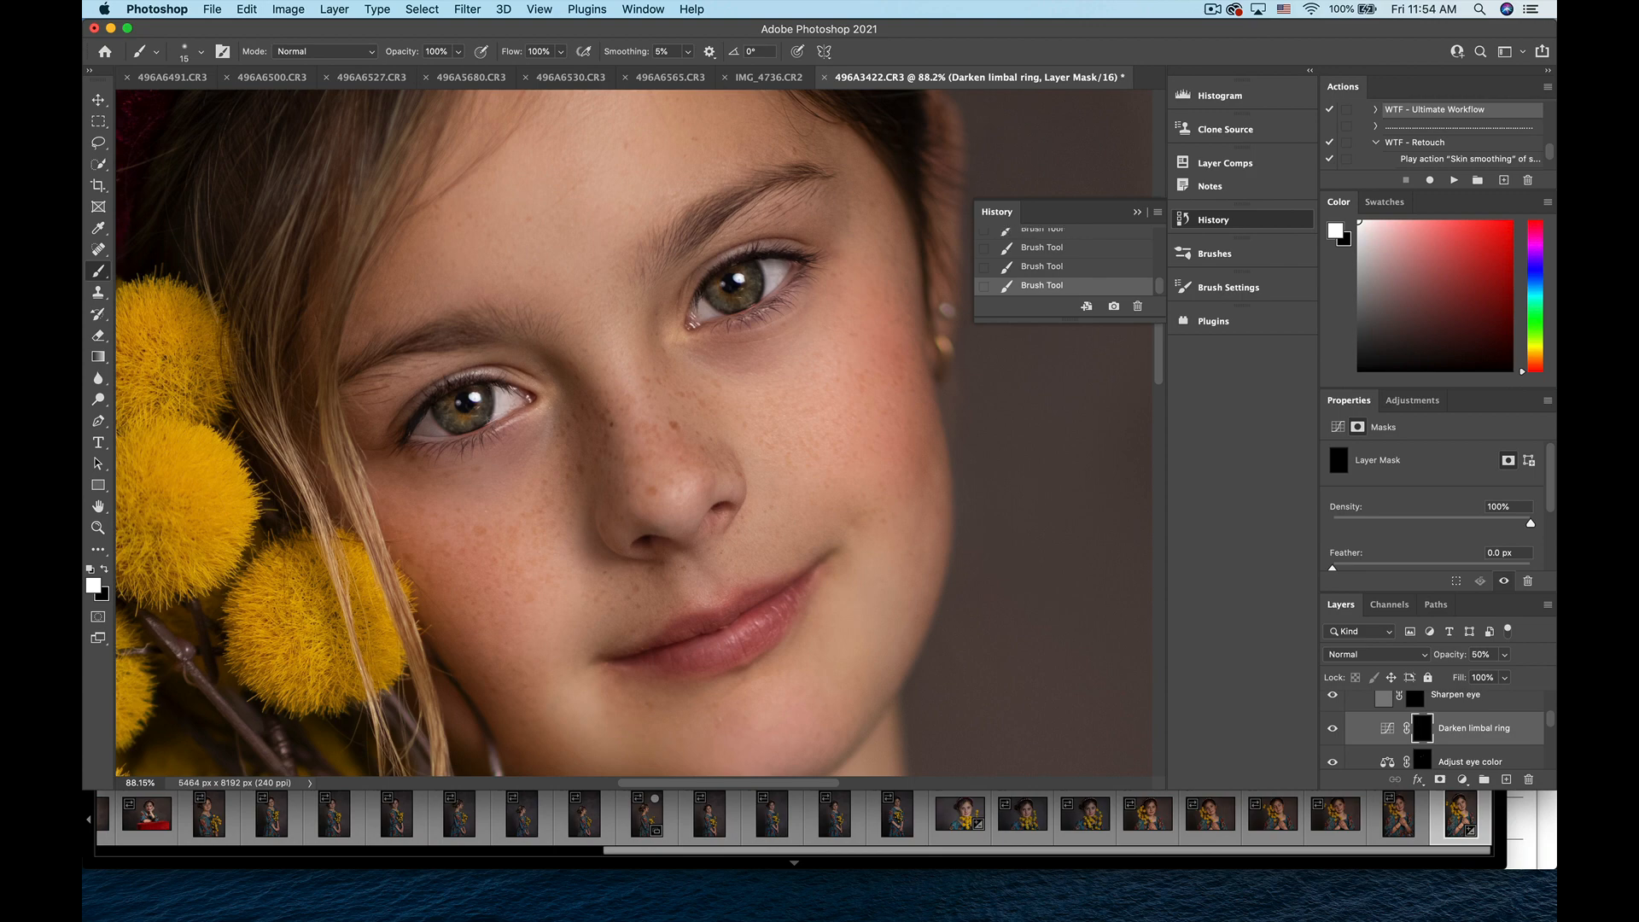
- Compare the portrait with the Darken limbal ring layer hidden and shown, and reduce its opacity to 12%
scroll(632, 434, down, 5)
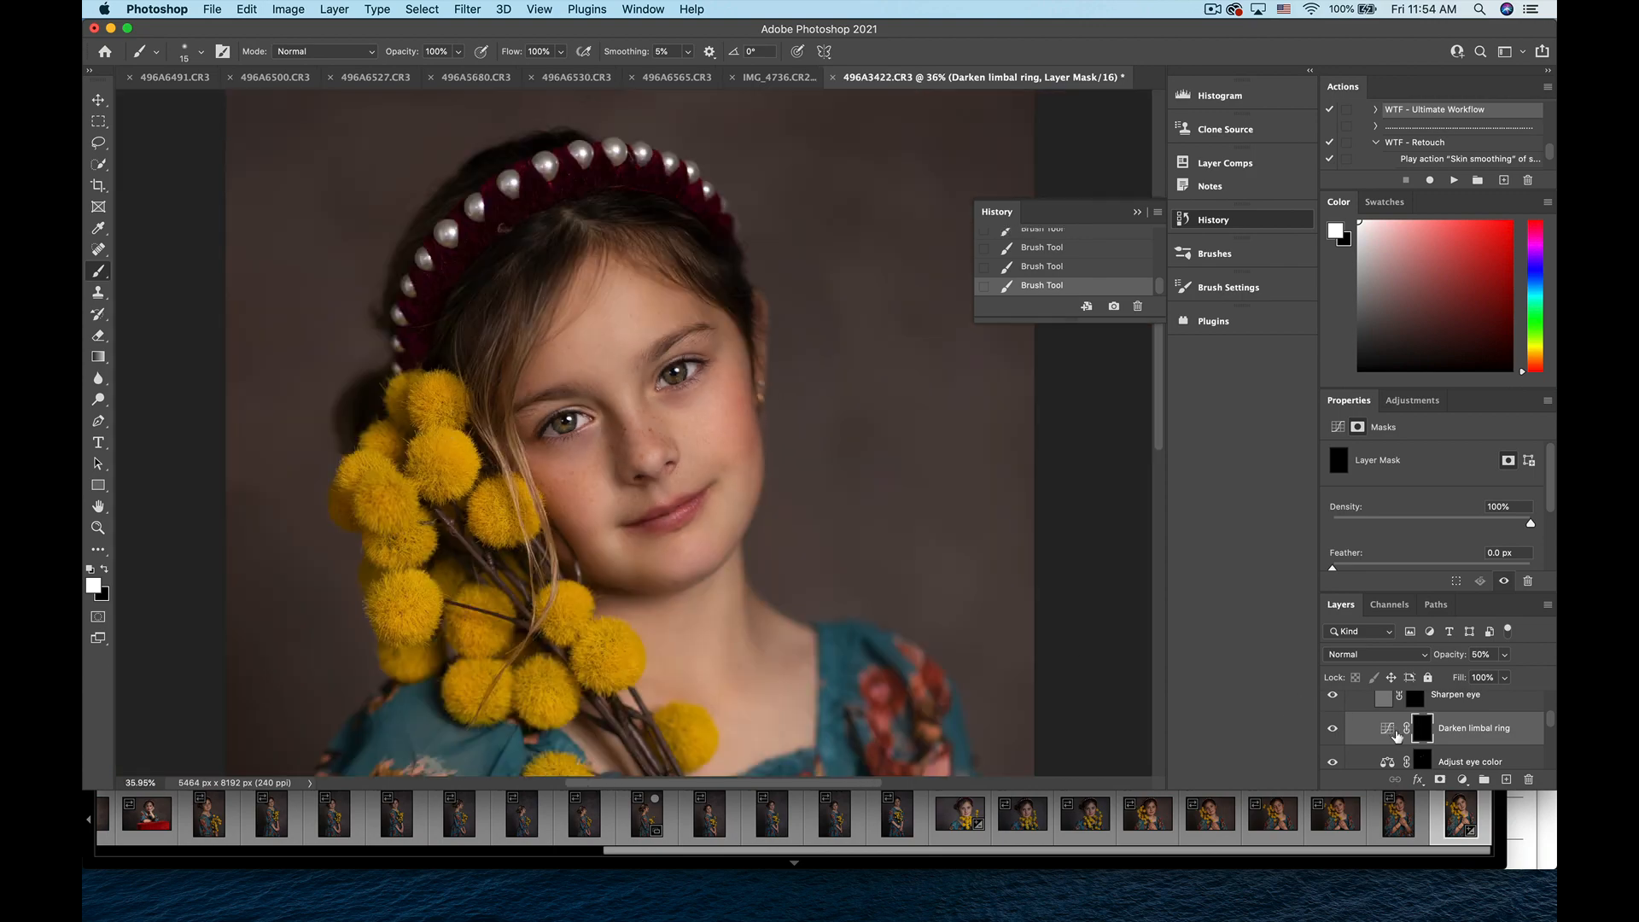
click(1333, 728)
click(1333, 728)
click(1332, 728)
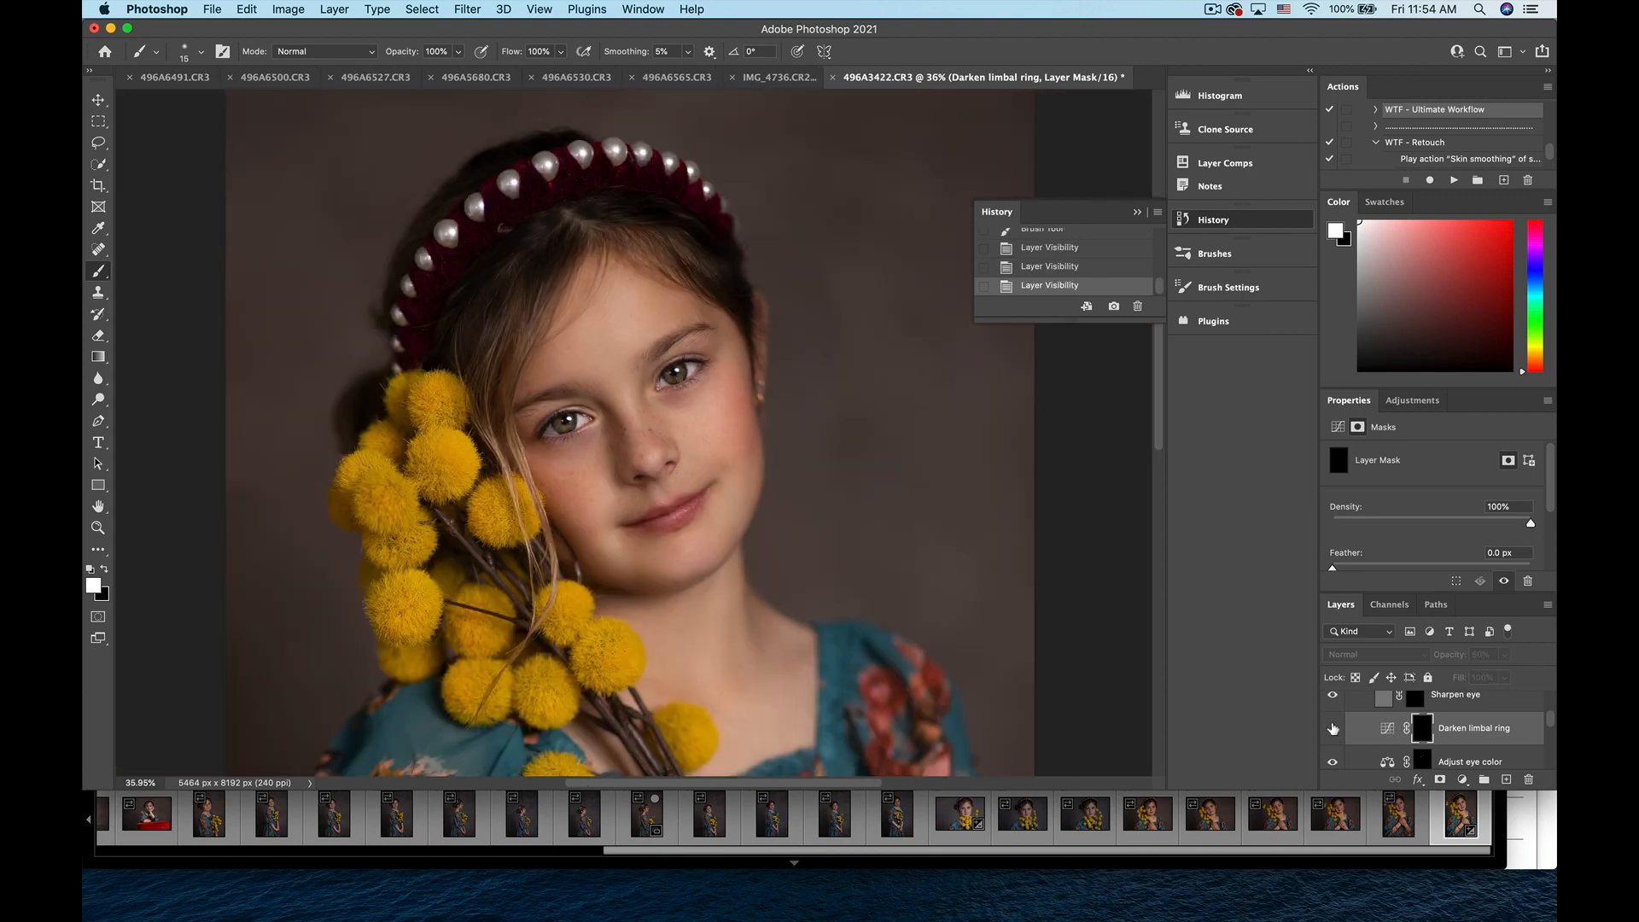
click(1333, 728)
click(1505, 654)
drag(1504, 675, 1476, 693)
- Paint both eyes white on the Sharpen eye layer's mask with a 150 px brush
scroll(1452, 717, up, 2)
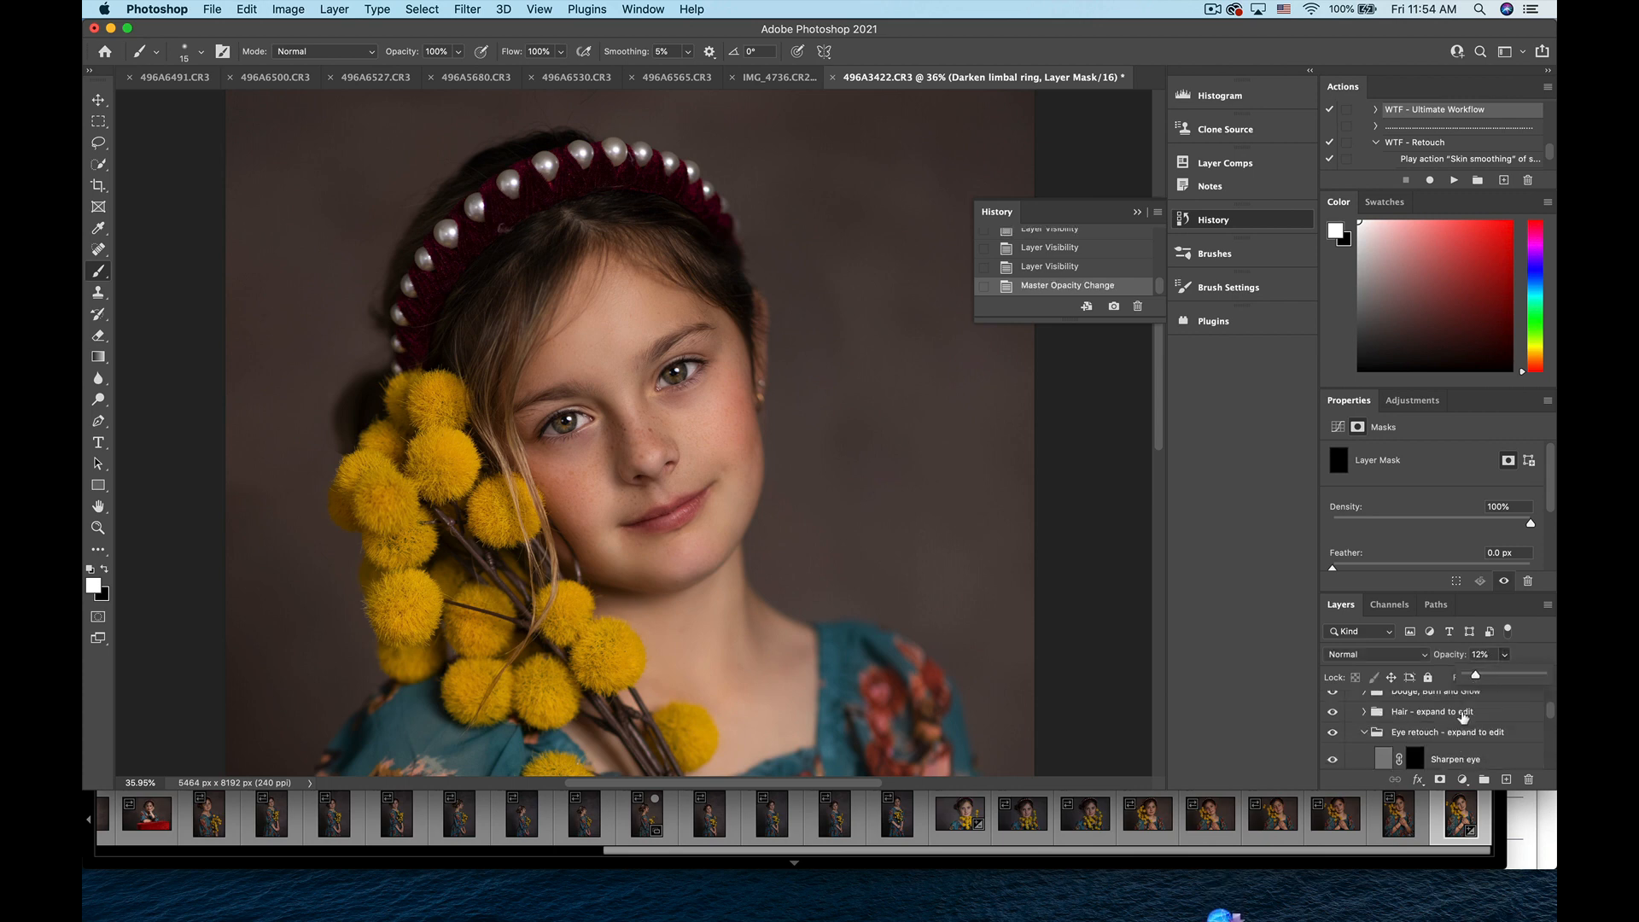
scroll(1423, 747, down, 1)
click(1416, 707)
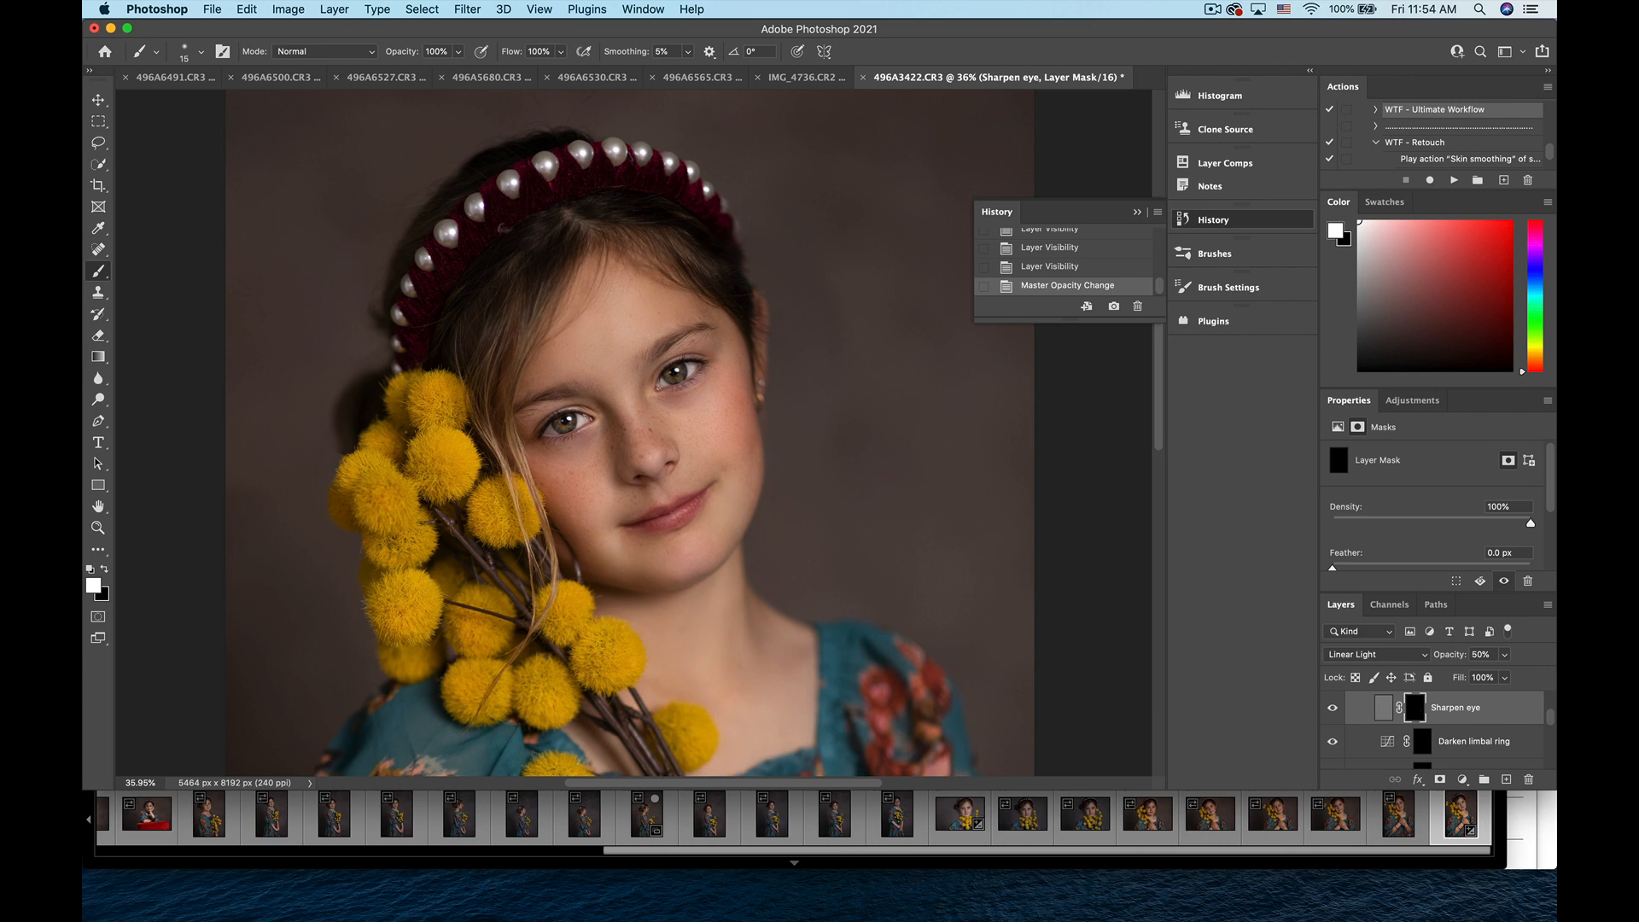
key(super+plus)
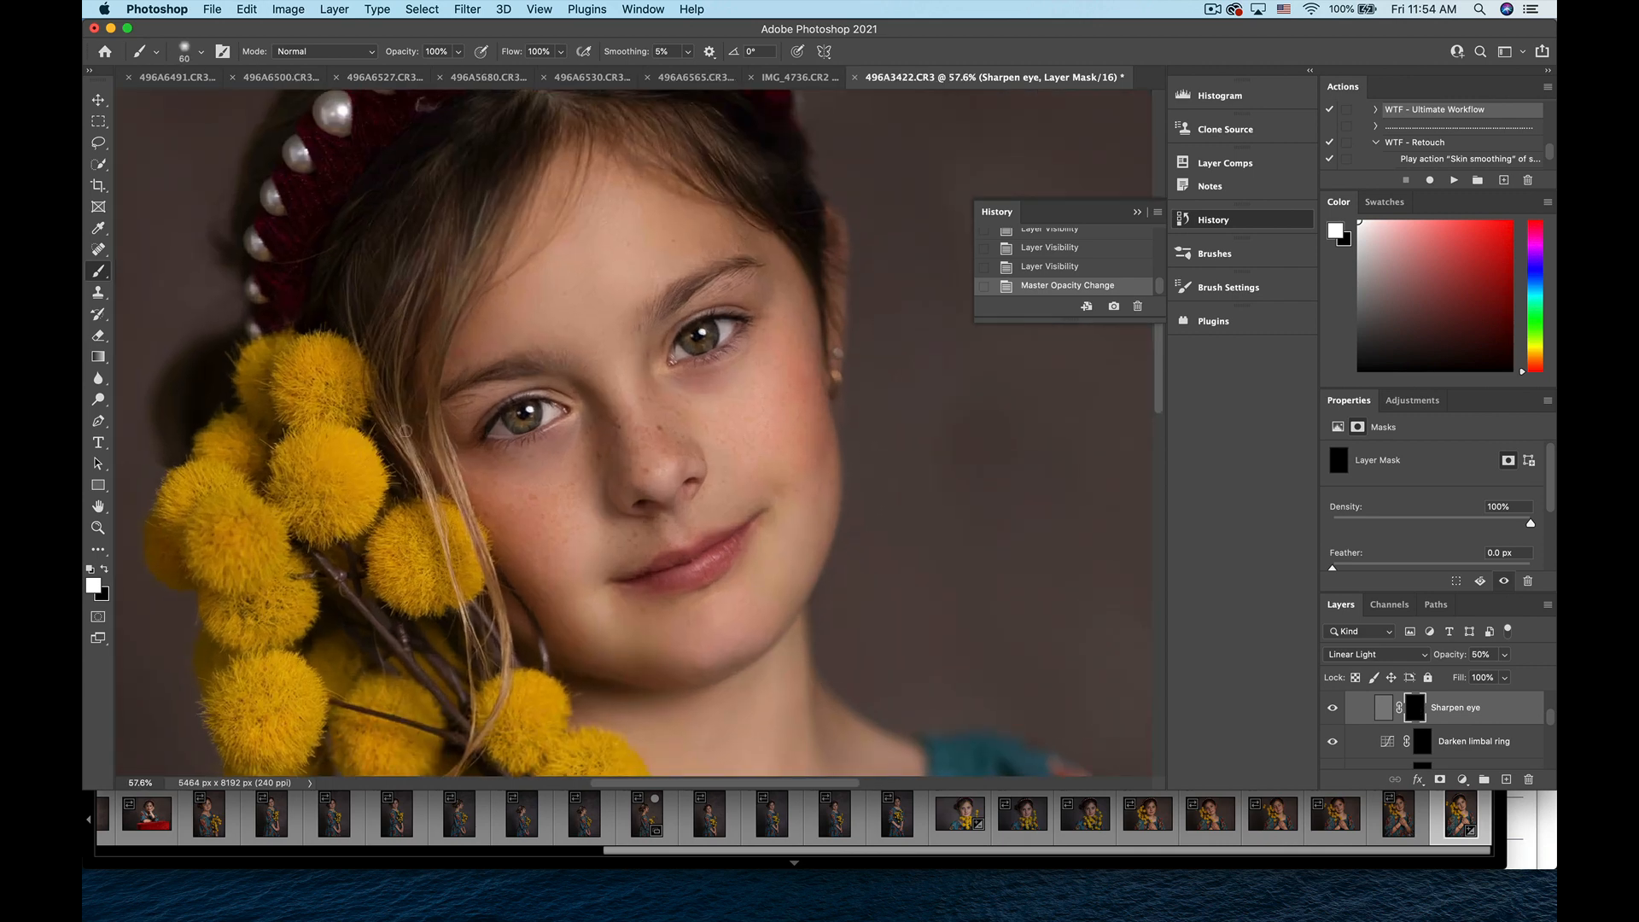
key(bracketright)
key(bracketright)
key(bracketright)
key(bracketright)
key(bracketright)
key(bracketright)
key(bracketright)
key(bracketleft)
drag(522, 419, 527, 415)
click(527, 412)
click(520, 420)
click(522, 420)
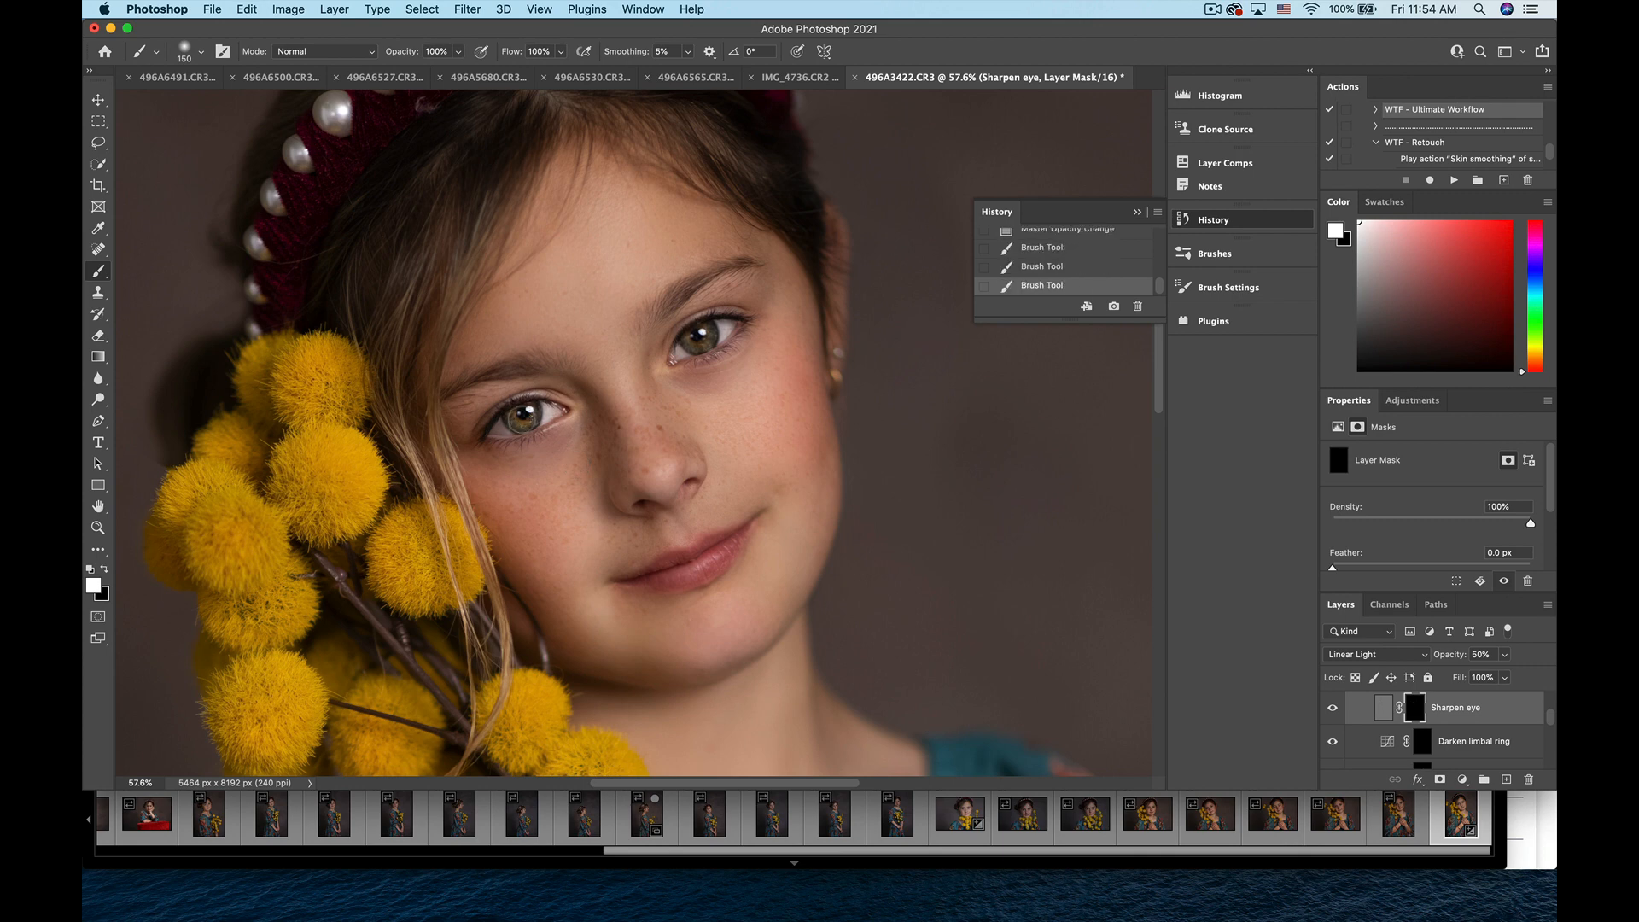
click(697, 339)
- Collapse the Eye retouch group and compare the portrait with the whole group hidden and shown
scroll(697, 336, down, 10)
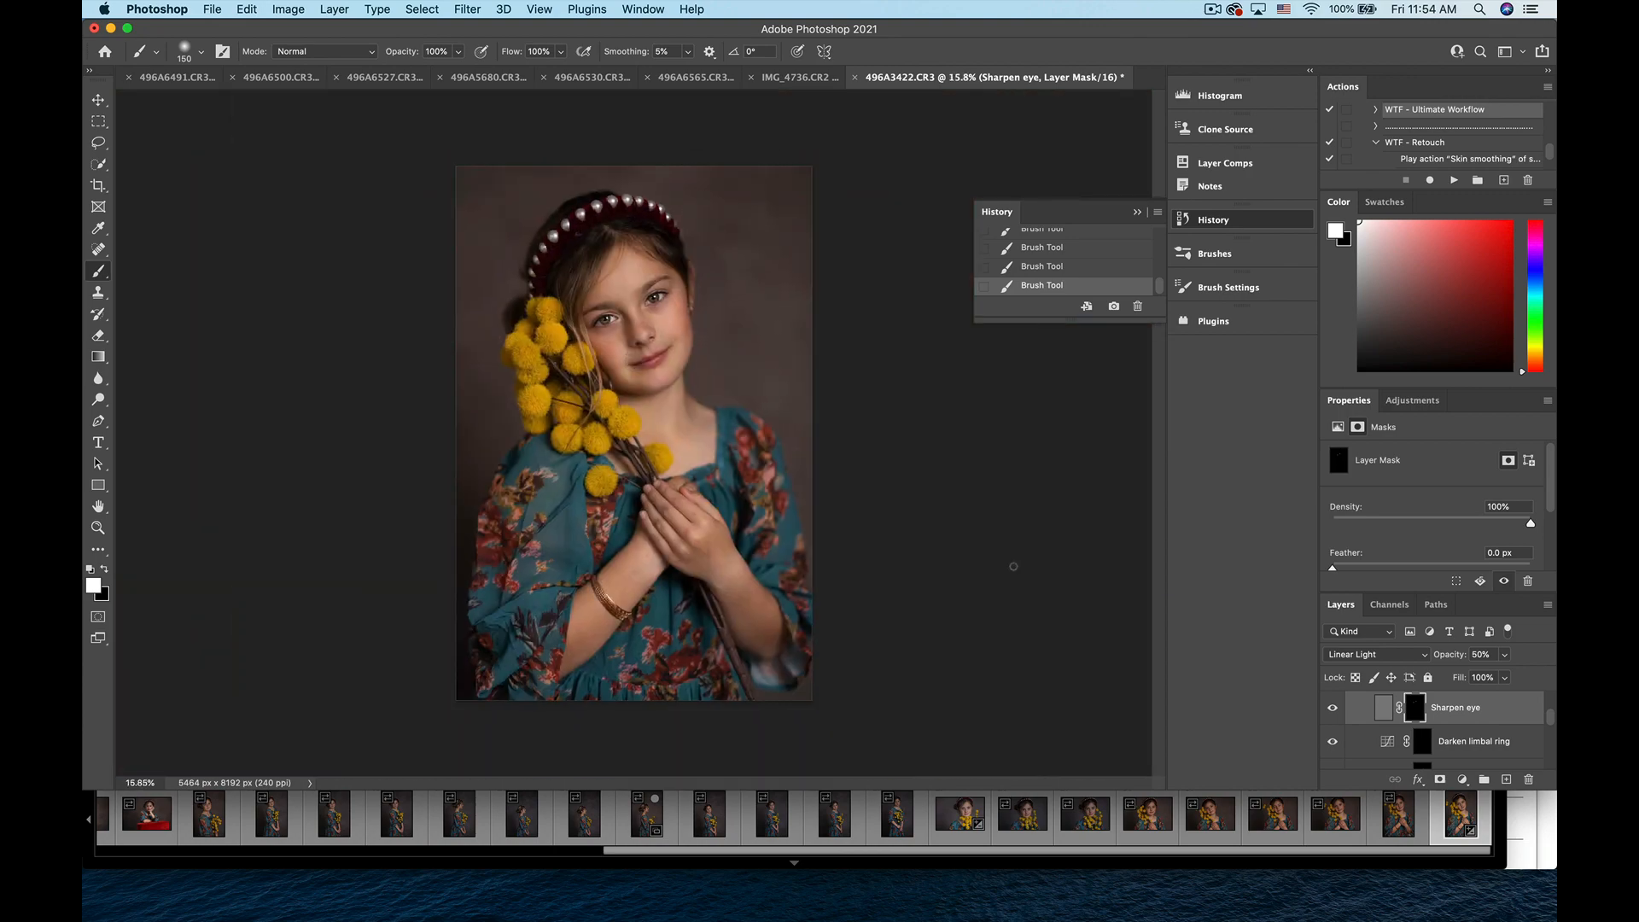
scroll(1366, 726, up, 2)
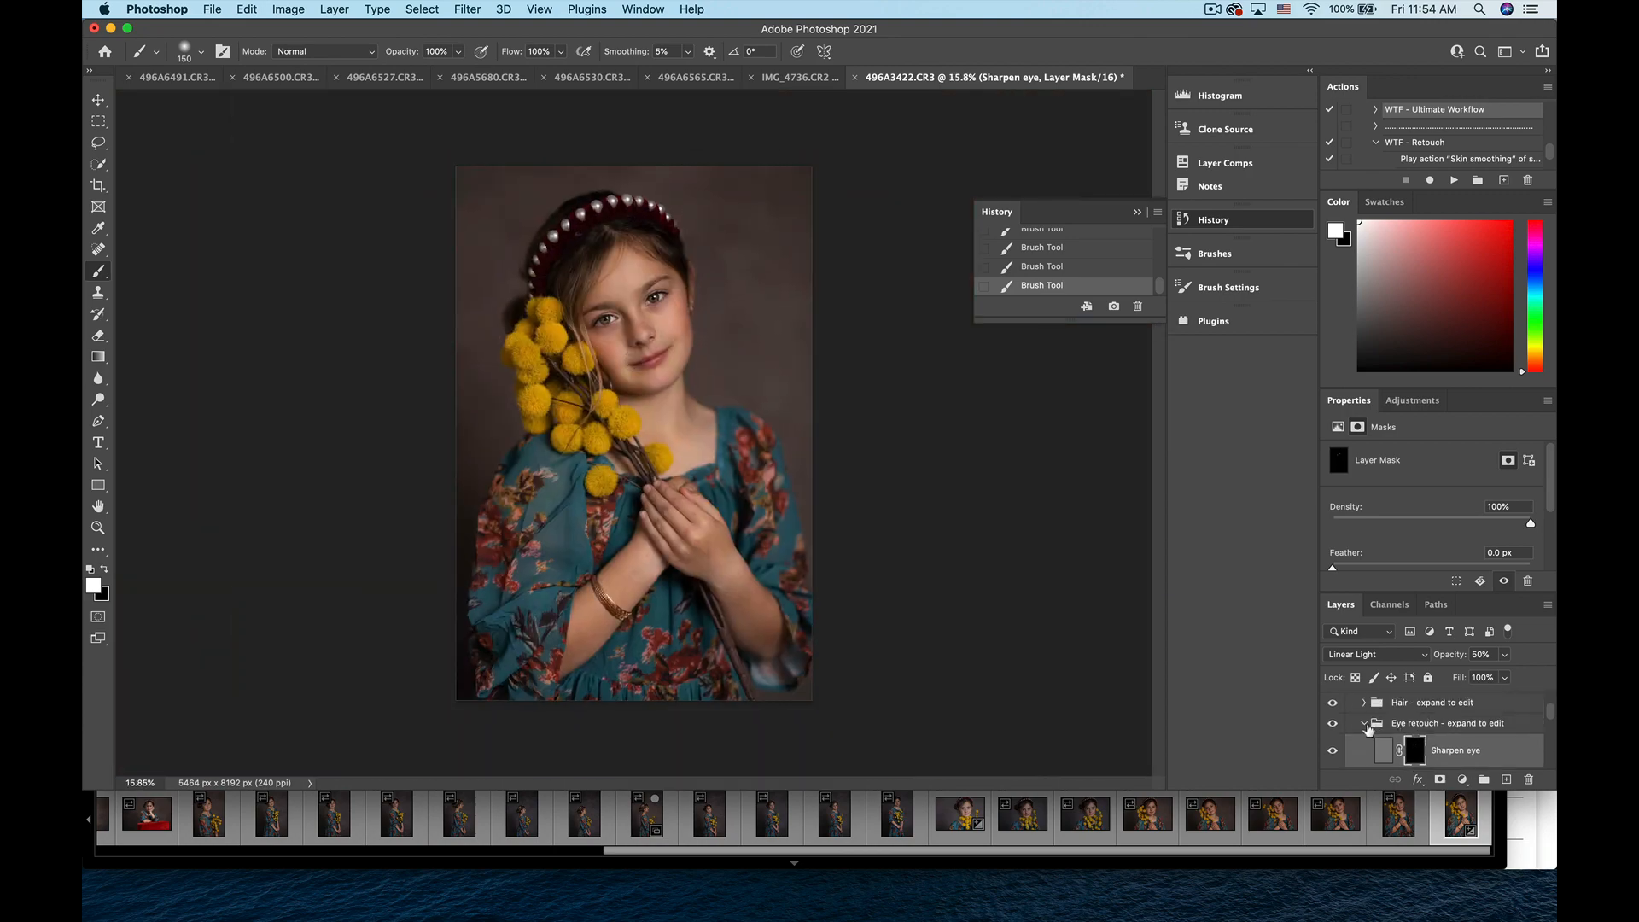
click(1365, 724)
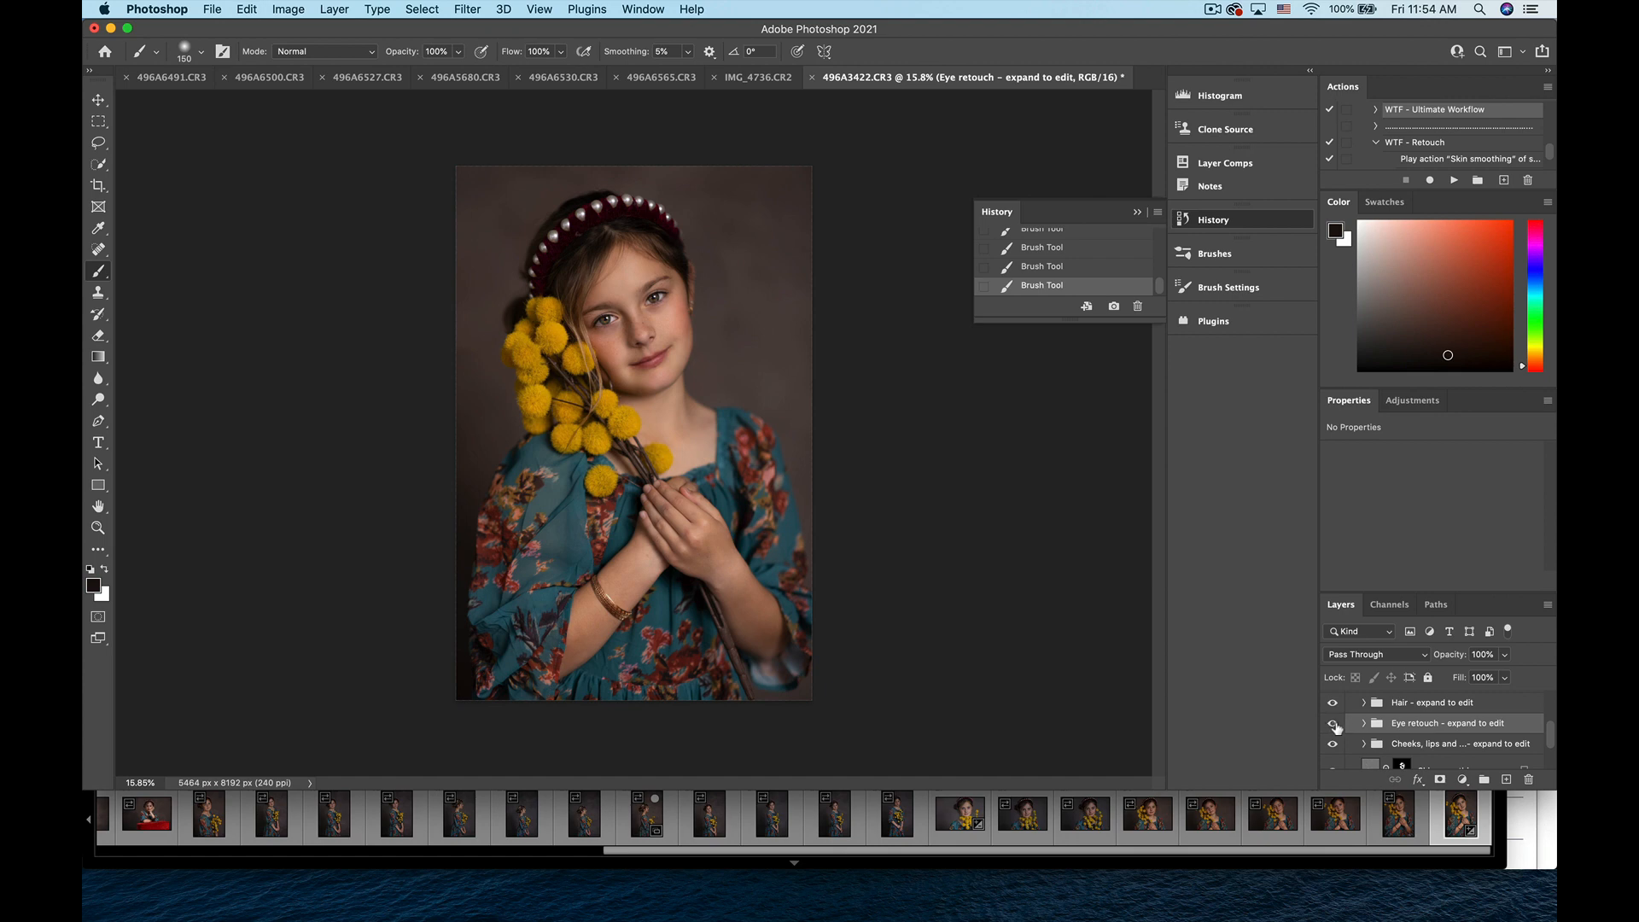
click(1332, 724)
click(1333, 724)
click(1332, 724)
click(1333, 724)
click(1333, 724)
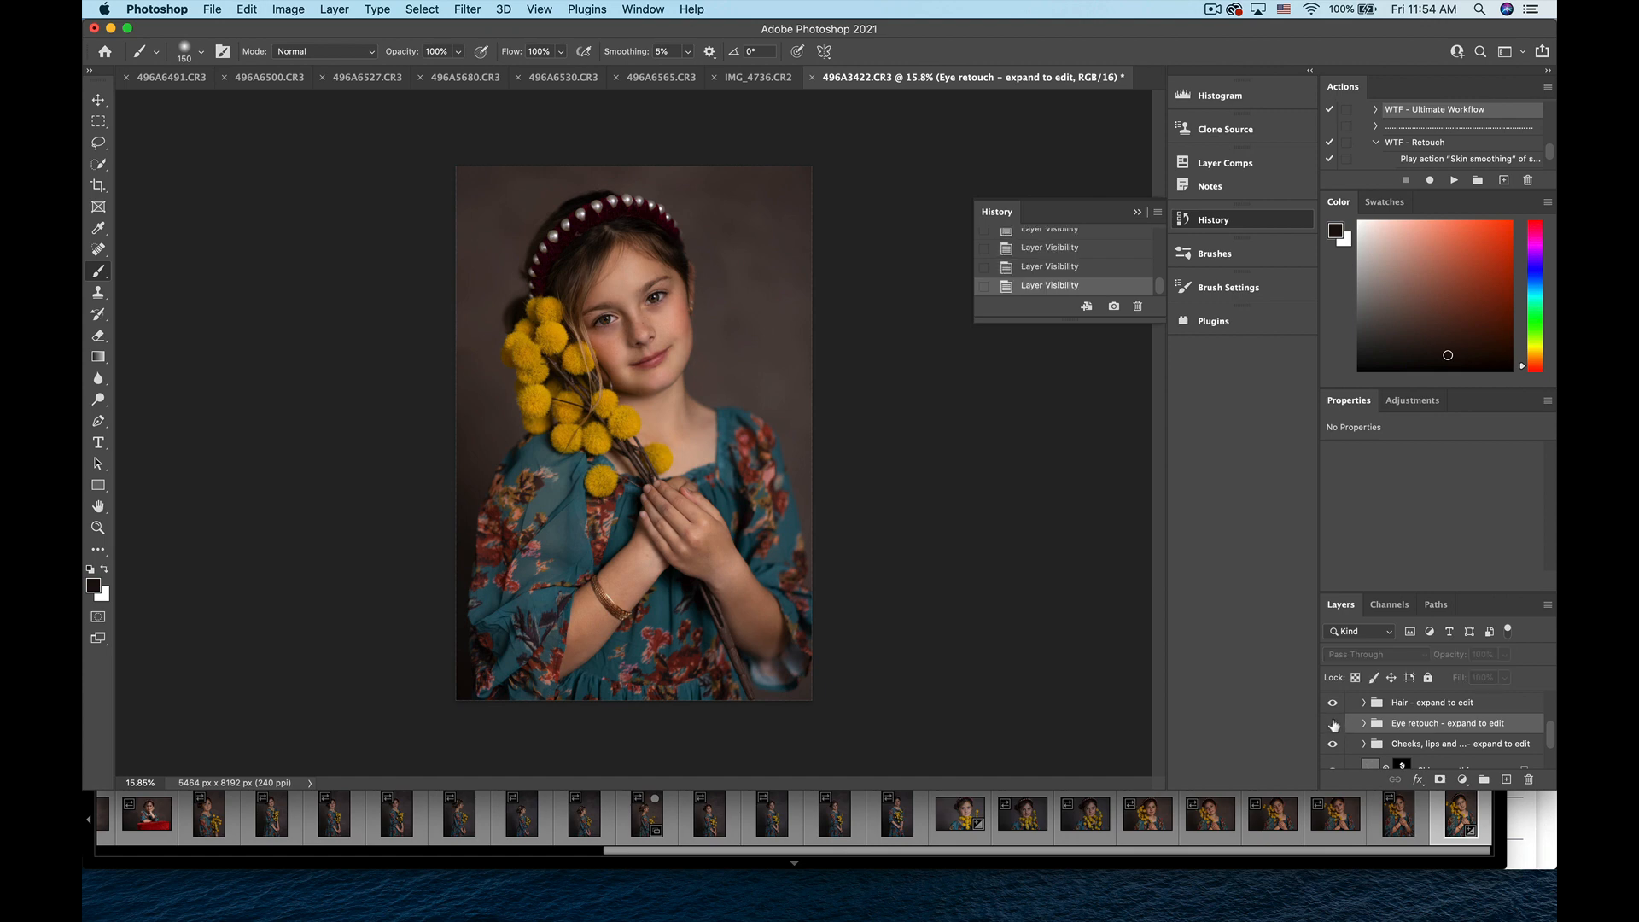
click(1333, 724)
click(1332, 724)
click(1333, 724)
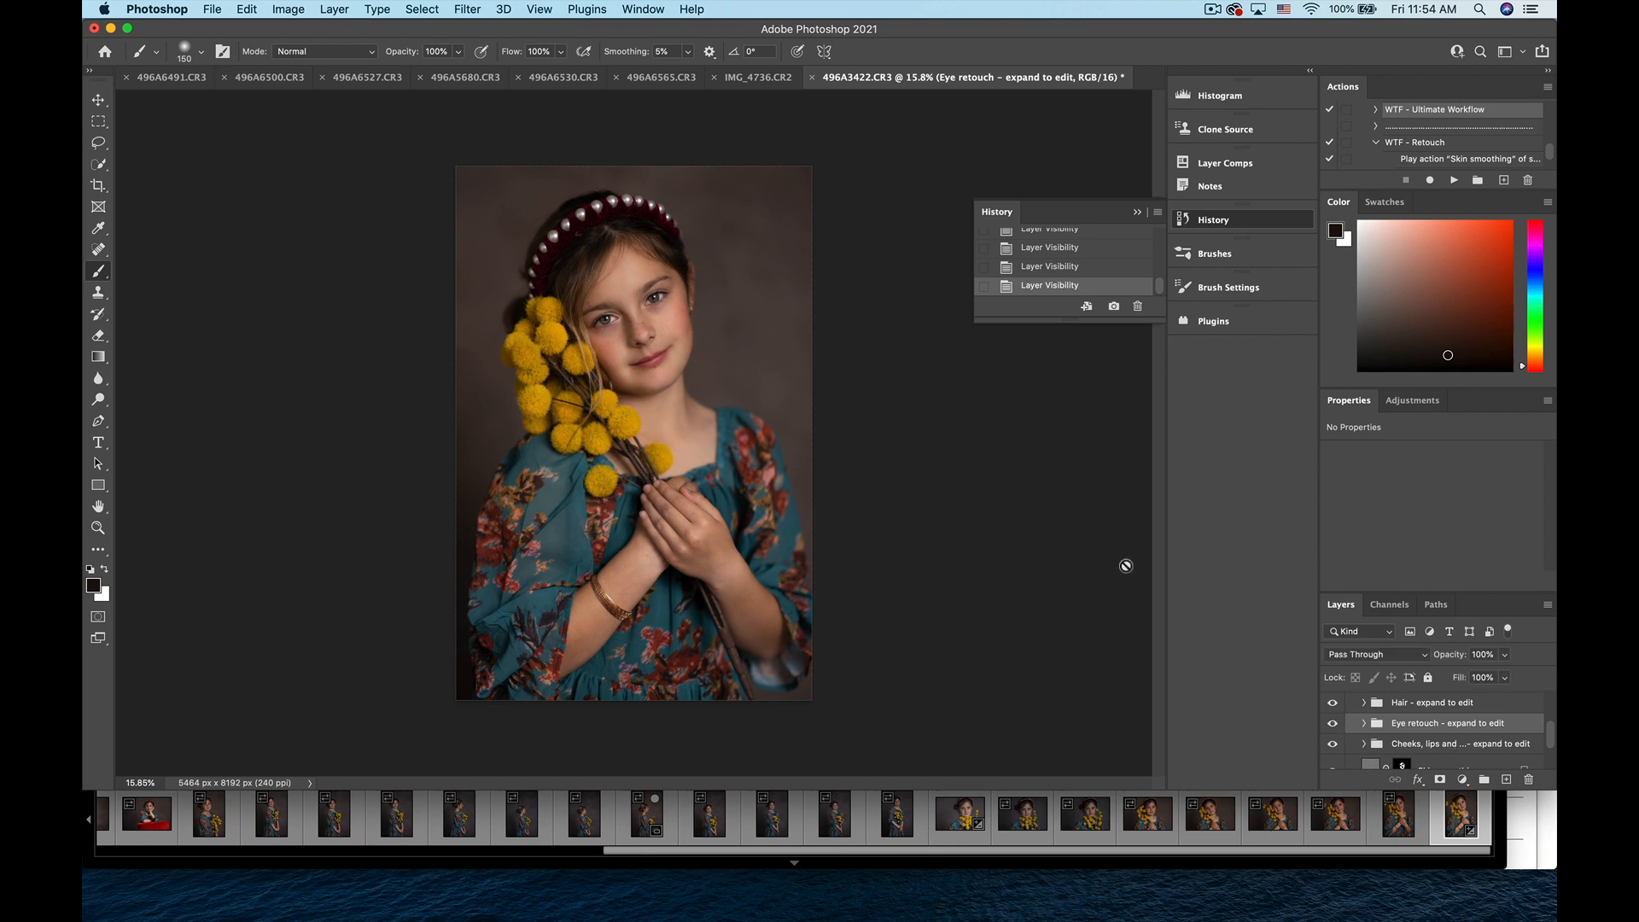
- Reduce the Eye retouch group's opacity to 82% and compare the portrait with the group hidden and shown
scroll(1033, 549, down, 3)
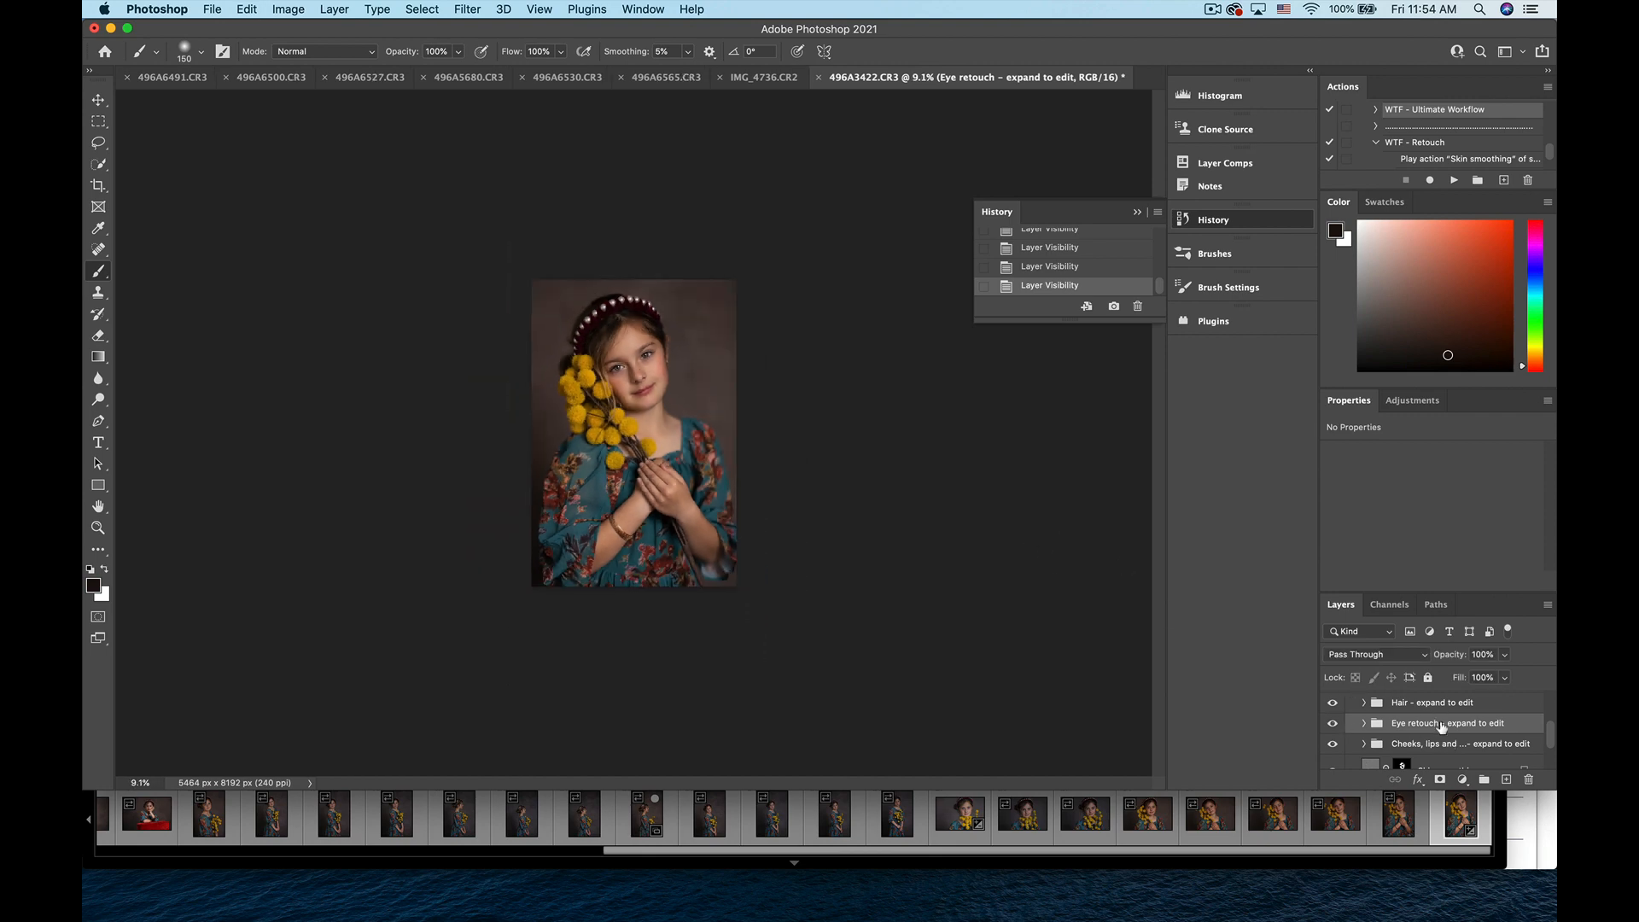
click(1504, 655)
drag(1508, 676, 1491, 683)
click(1332, 724)
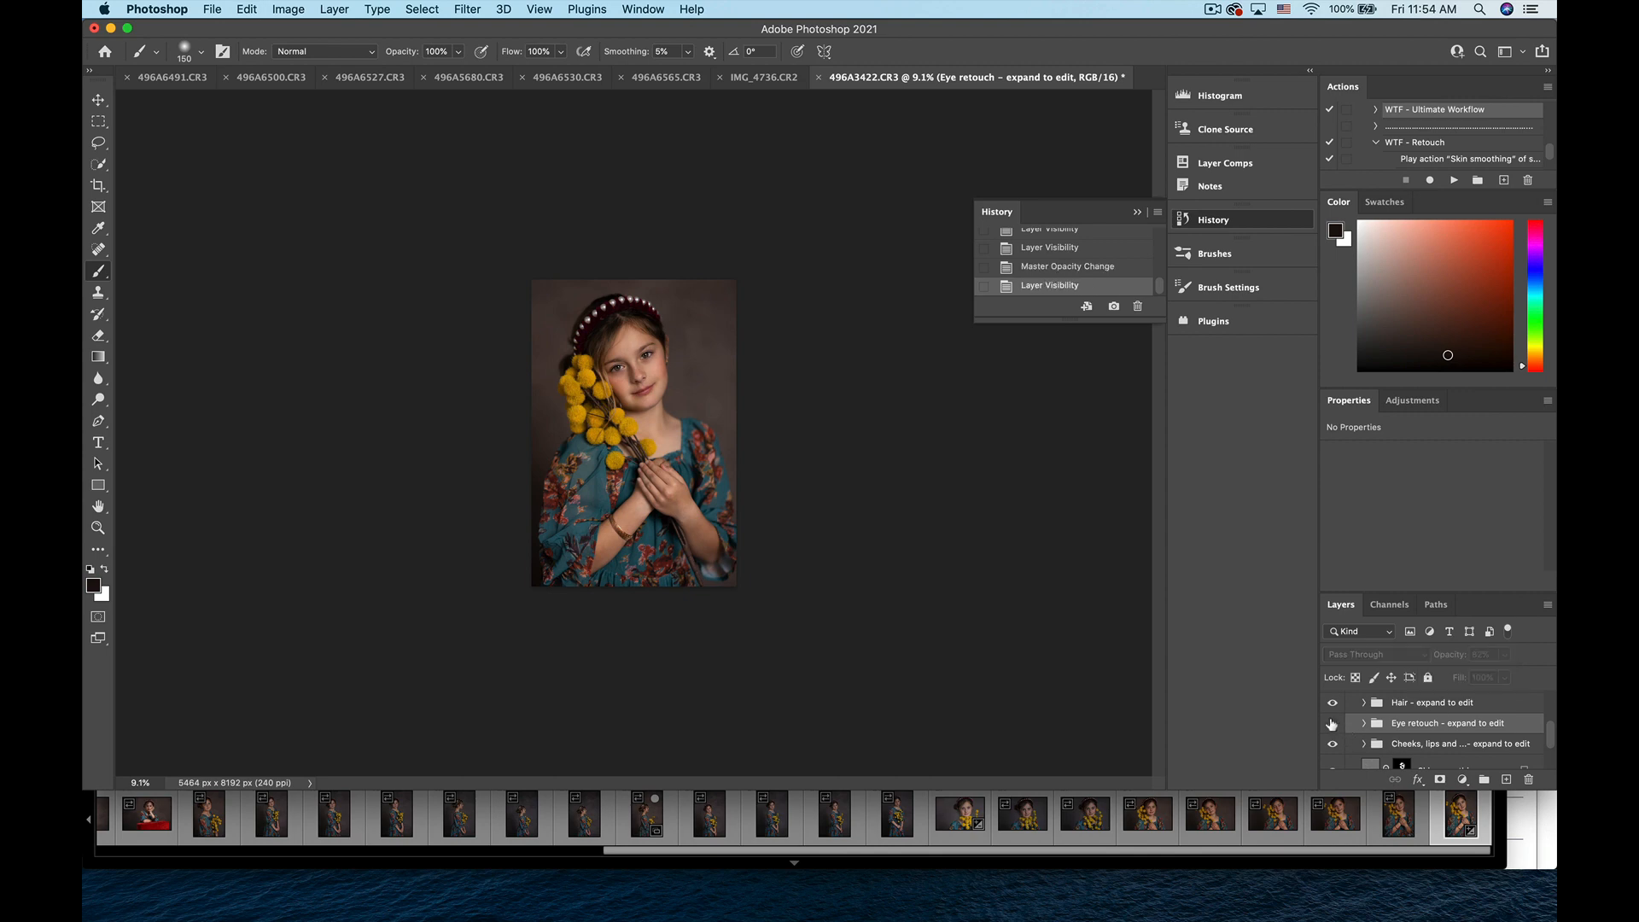
click(1332, 724)
click(1332, 724)
click(1332, 724)
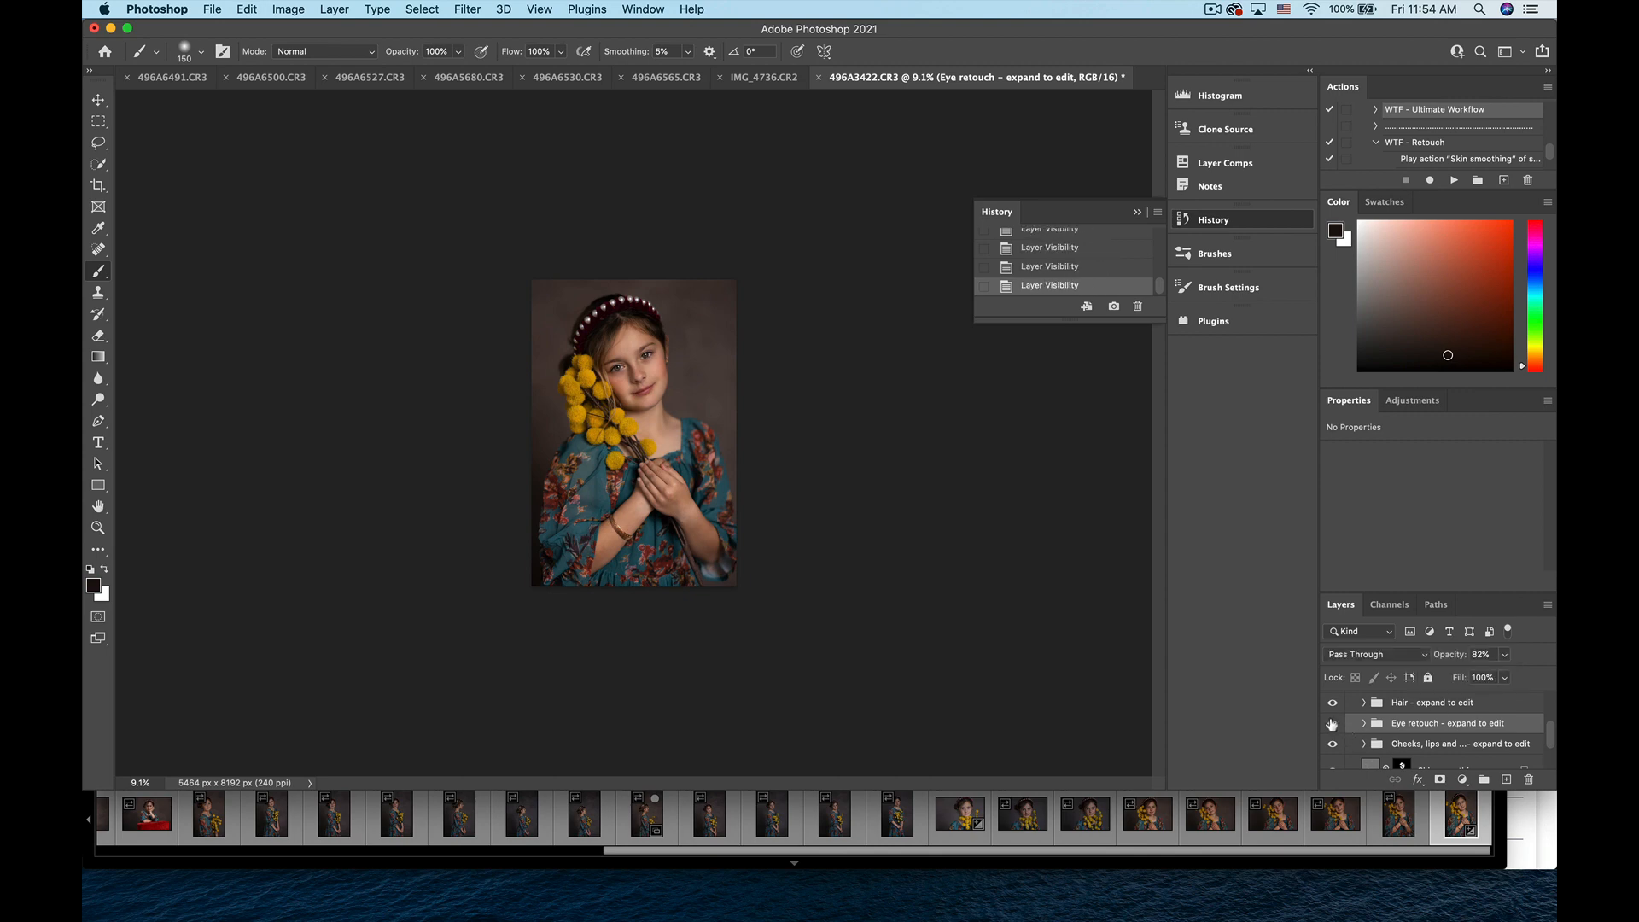
- Expand the Hair group and paint white over the hair on the Painterly hair layer's mask with a 150 px brush
scroll(1378, 736, up, 2)
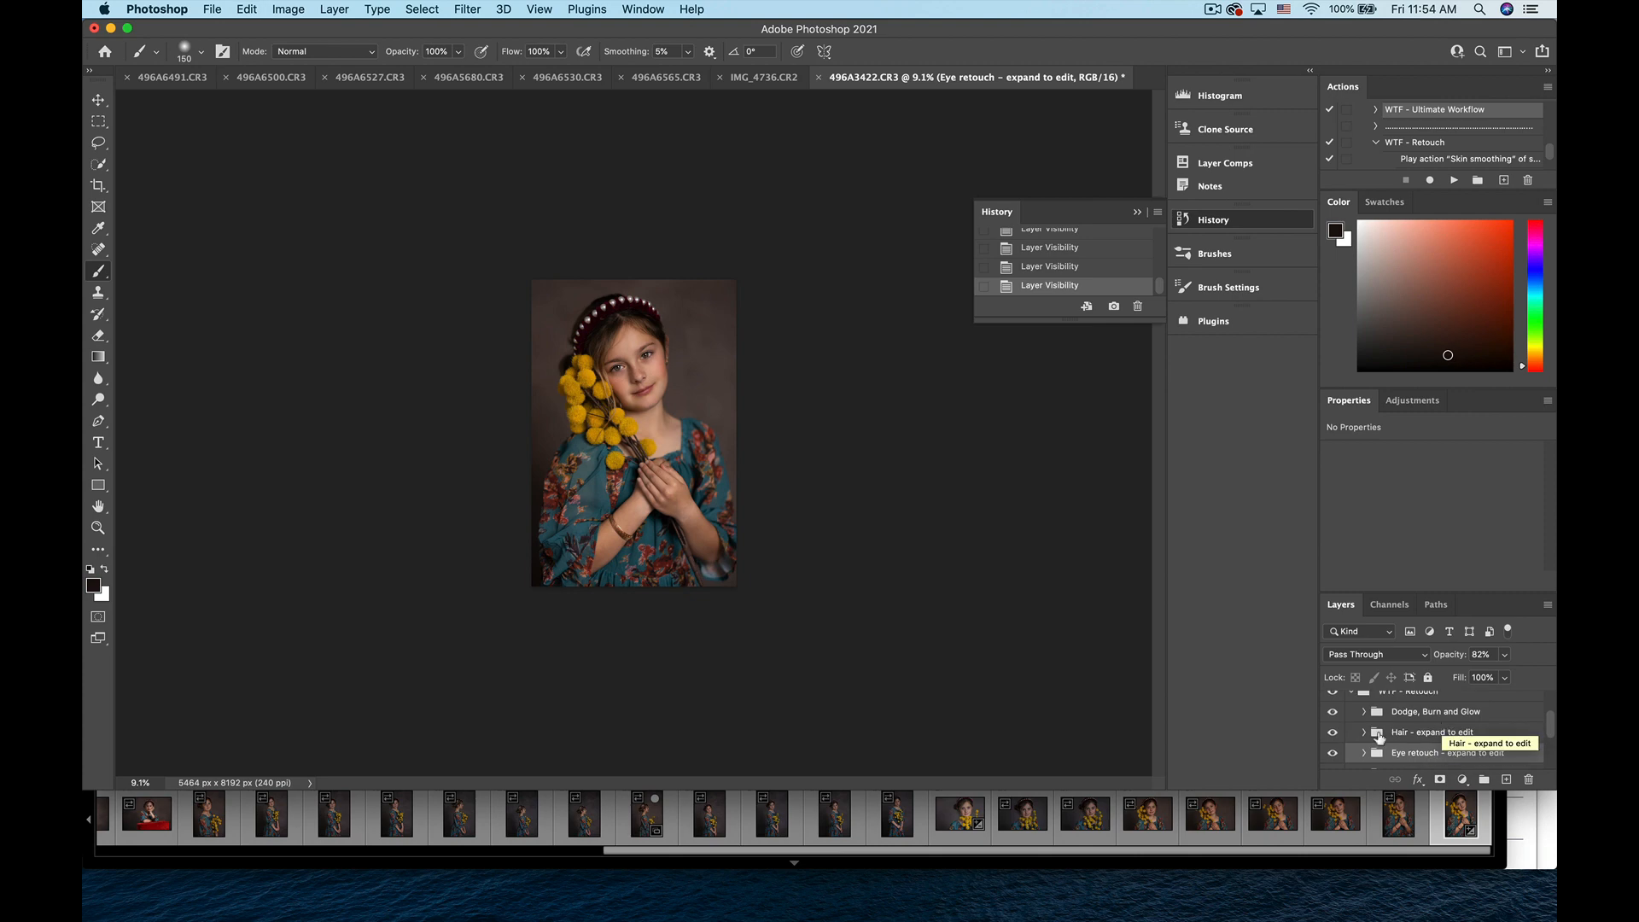
click(1364, 733)
scroll(1441, 730, down, 1)
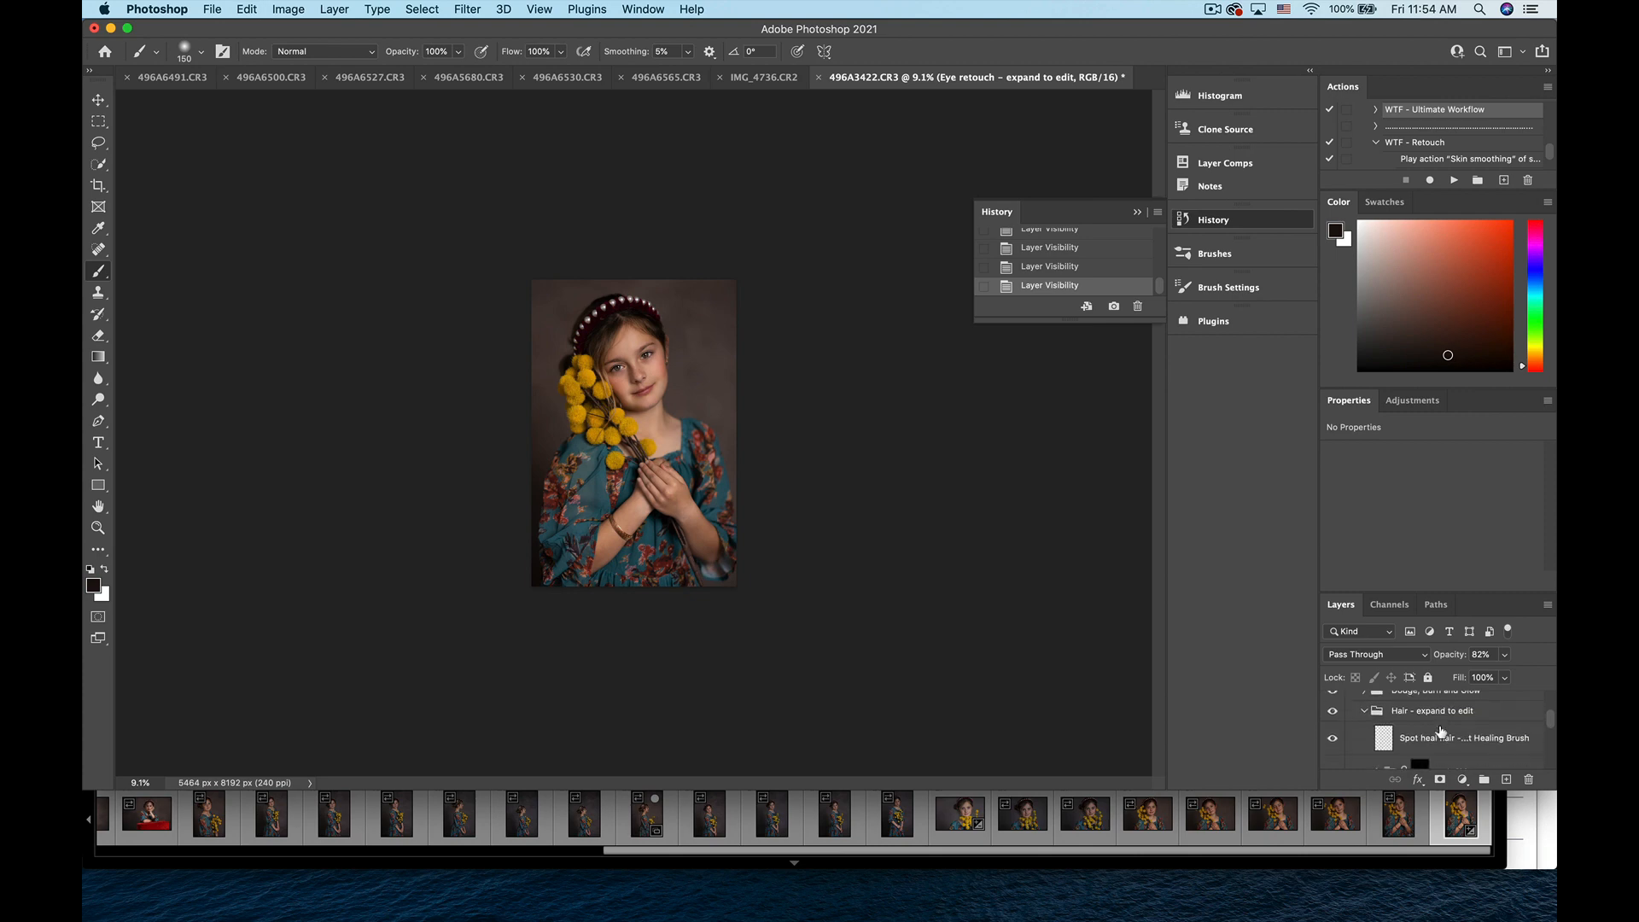
scroll(1441, 731, down, 3)
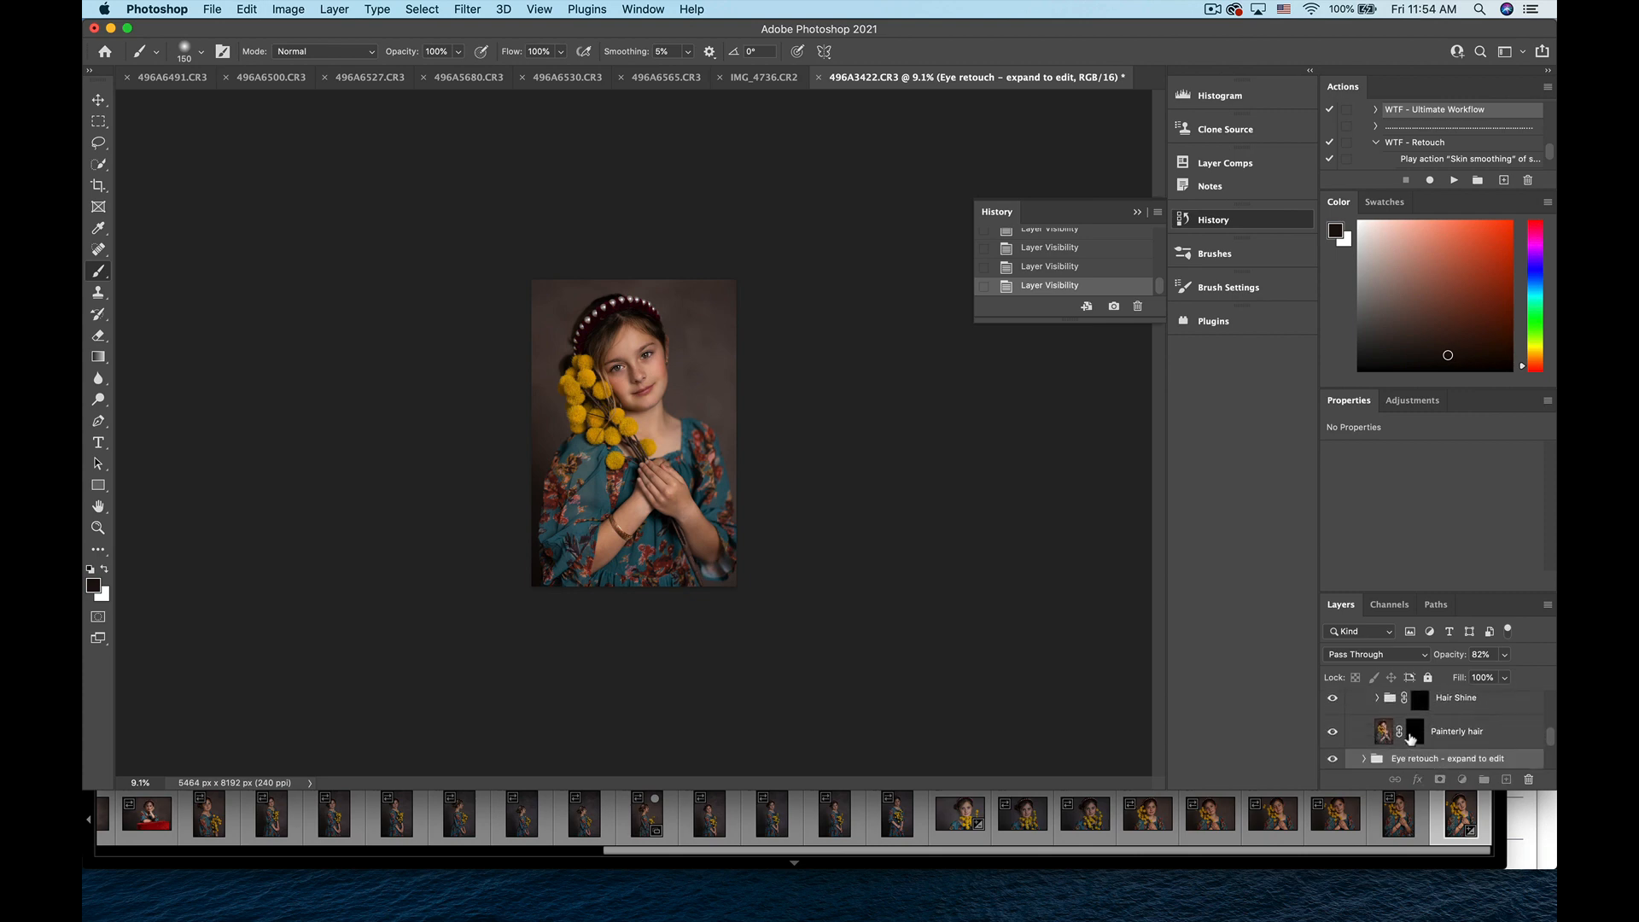
click(1410, 732)
scroll(632, 381, up, 5)
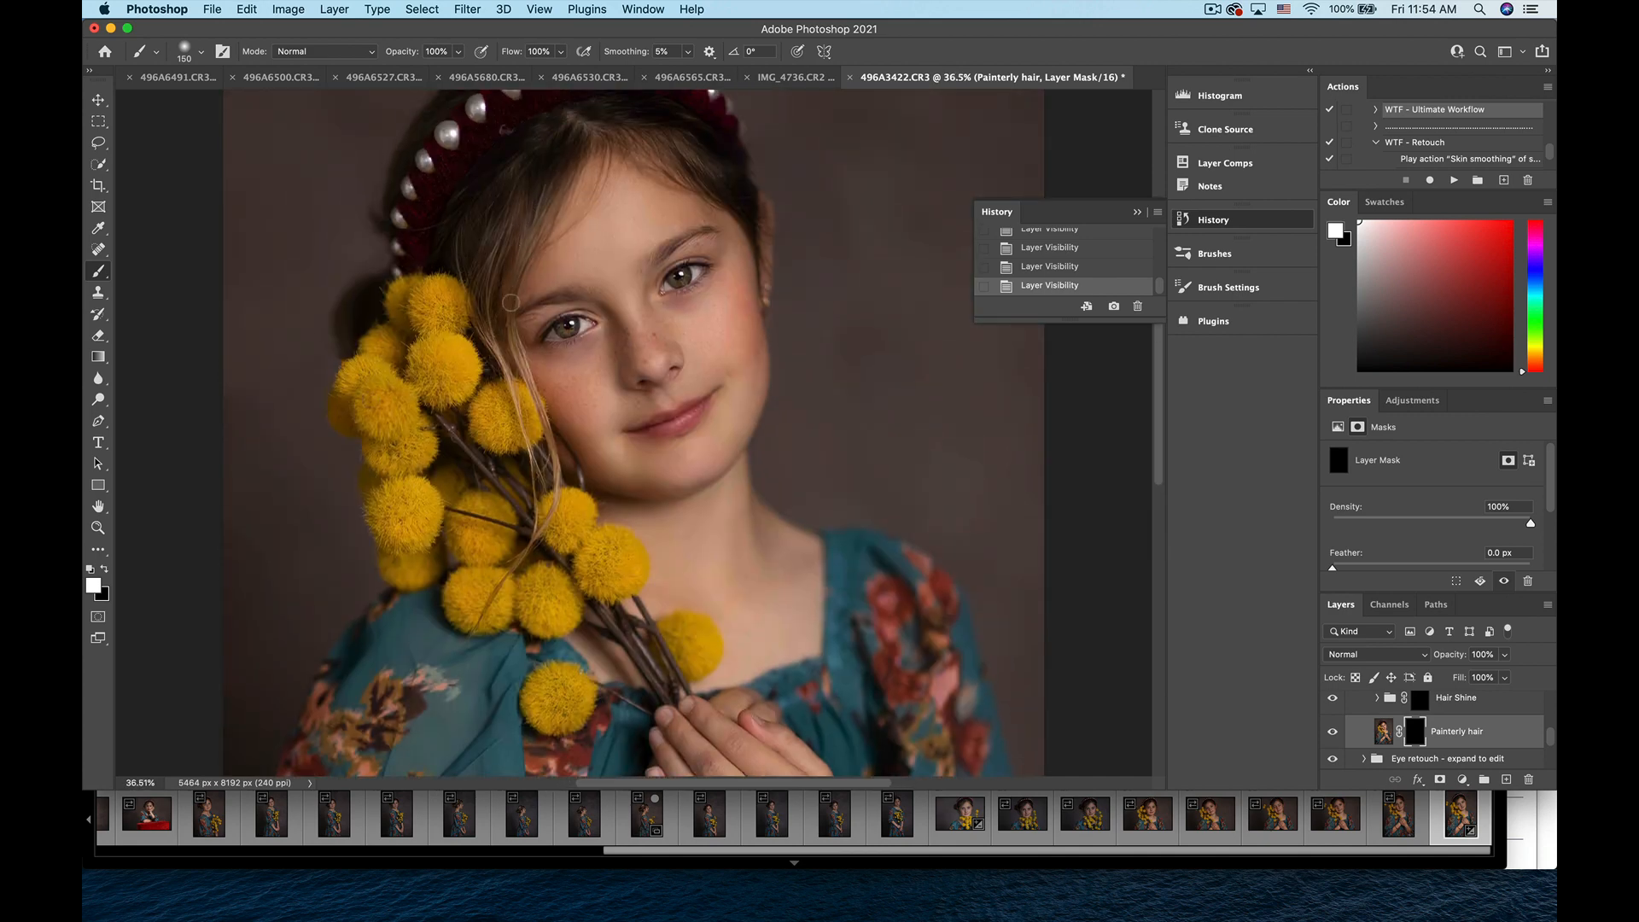
drag(503, 214, 521, 222)
click(481, 274)
mouse_move(706, 168)
mouse_down()
mouse_move(730, 159)
mouse_move(598, 94)
mouse_up()
scroll(597, 93, up, 5)
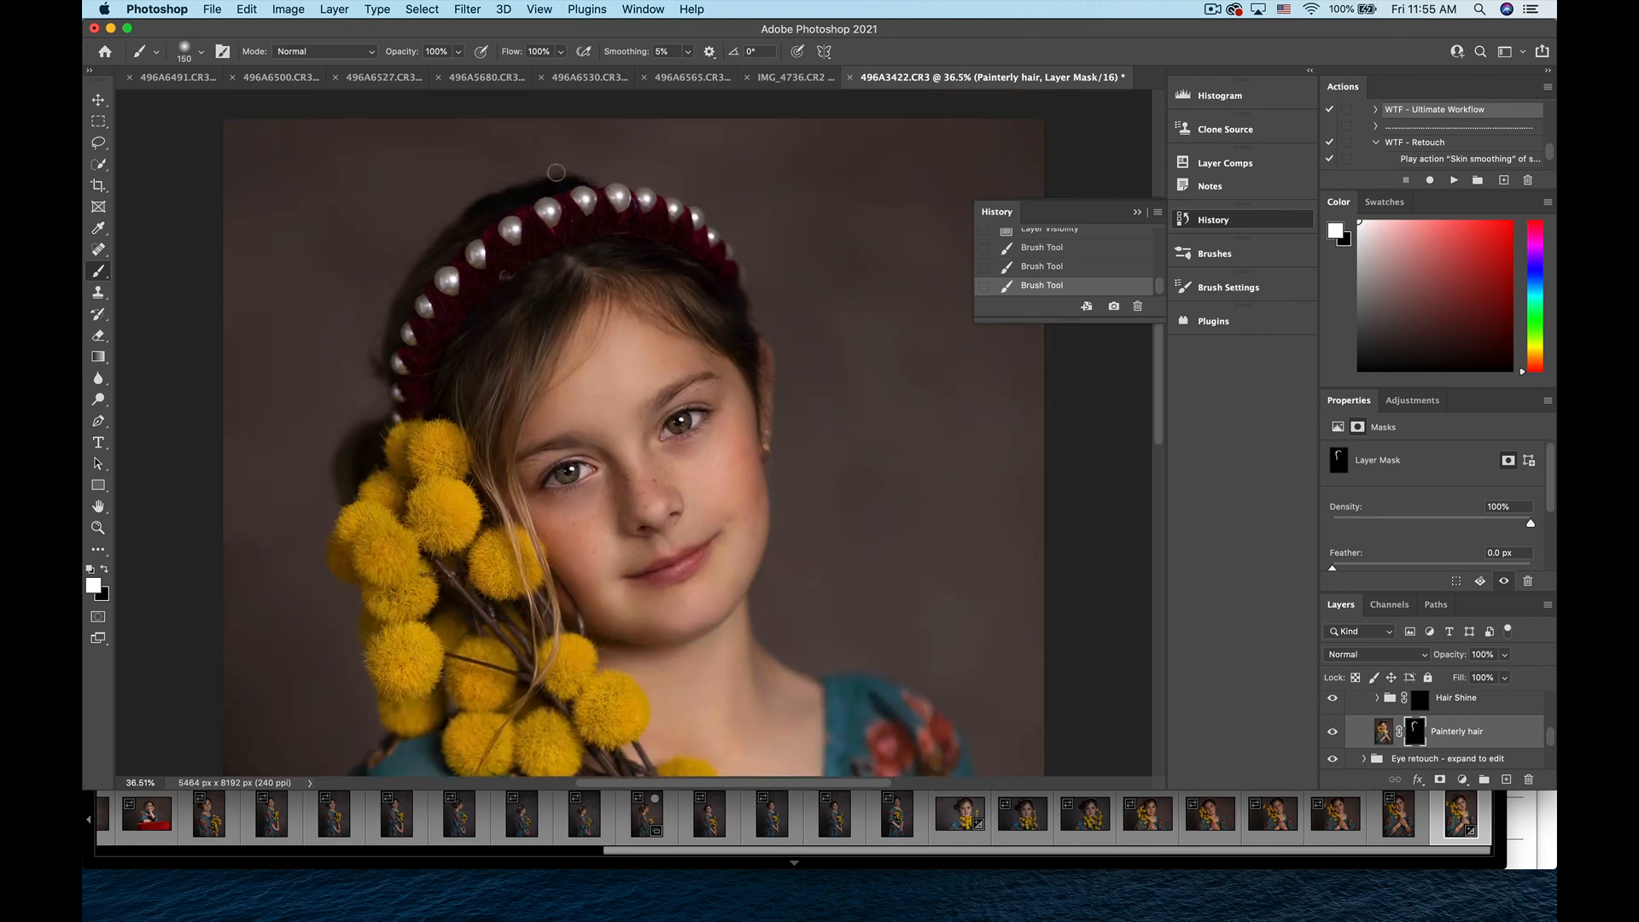
mouse_move(556, 175)
mouse_down()
mouse_move(484, 212)
mouse_move(415, 295)
mouse_move(384, 374)
mouse_up()
- Enlarge the brush to 500 px and fill in the remaining hair with white on the Painterly hair layer's mask
key(bracketright)
key(bracketright)
key(bracketright)
key(bracketright)
key(bracketright)
key(bracketright)
mouse_move(708, 280)
mouse_down()
mouse_move(589, 217)
mouse_move(527, 210)
mouse_up()
scroll(527, 209, down, 5)
scroll(527, 209, left, 2)
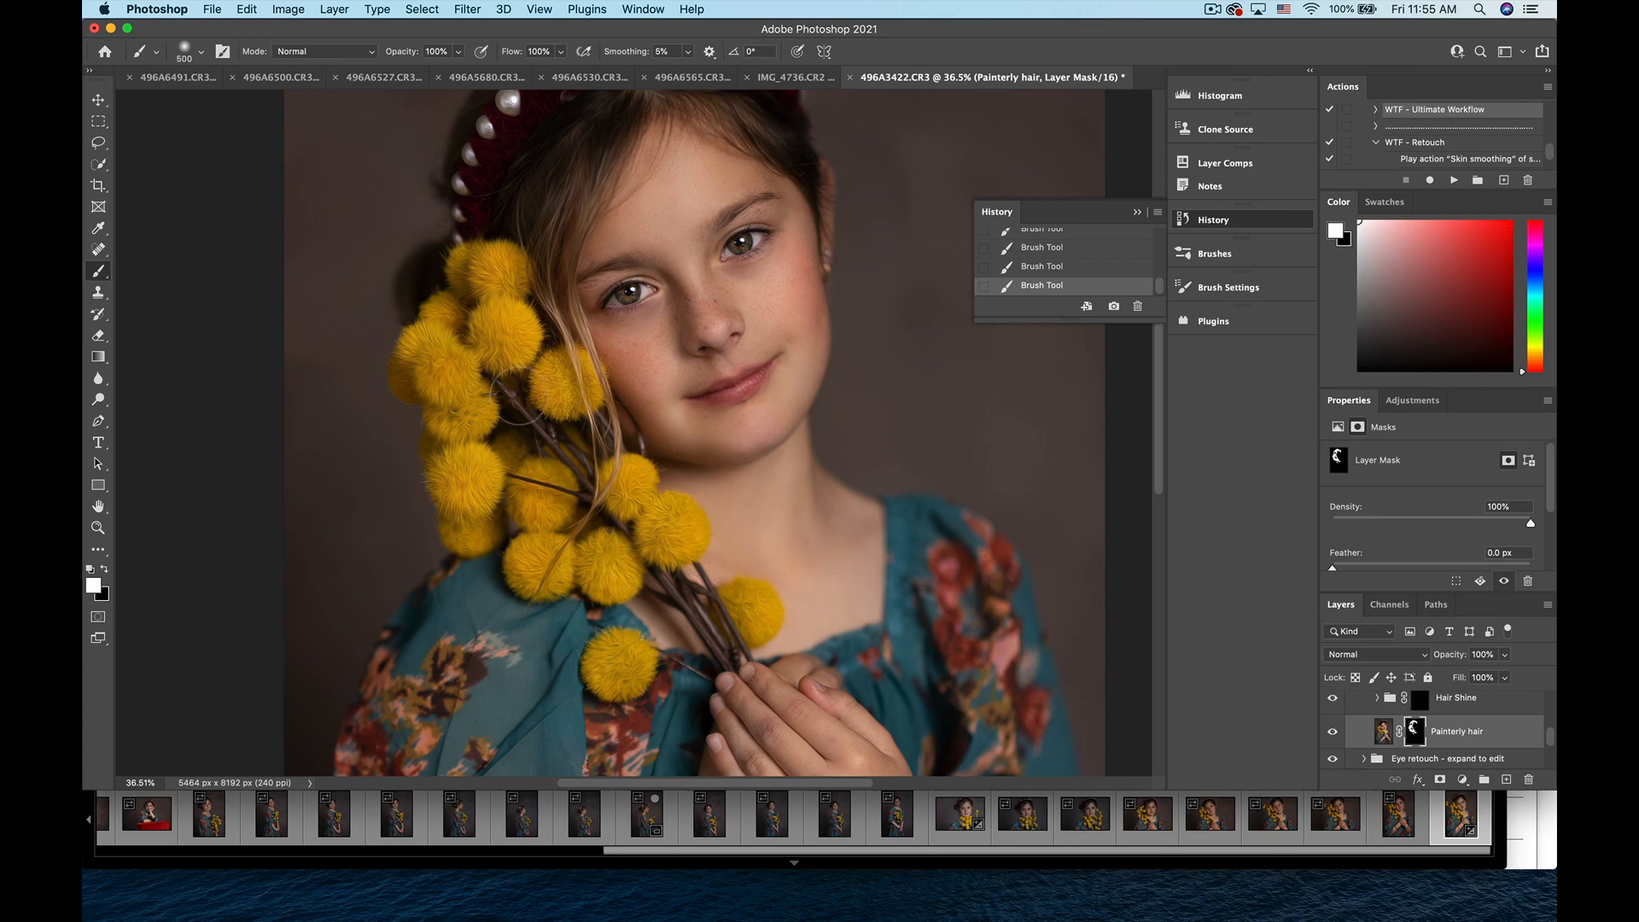
- Inspect the Painterly hair layer's mask as a red overlay over the portrait, and turn the overlay off again
scroll(516, 401, up, 5)
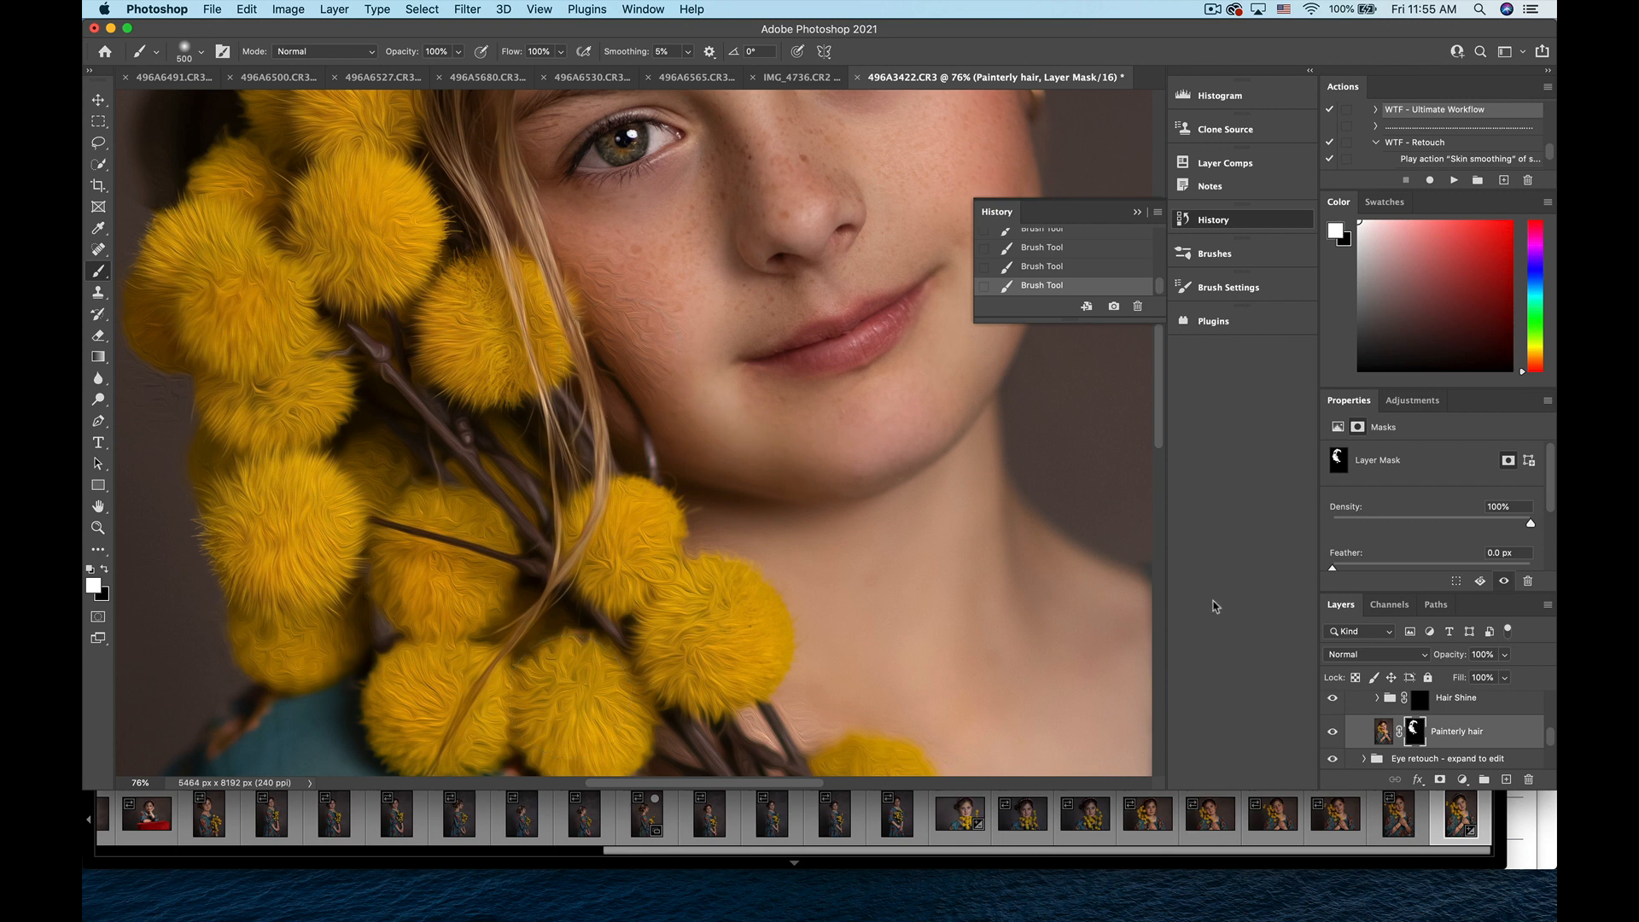
key(backslash)
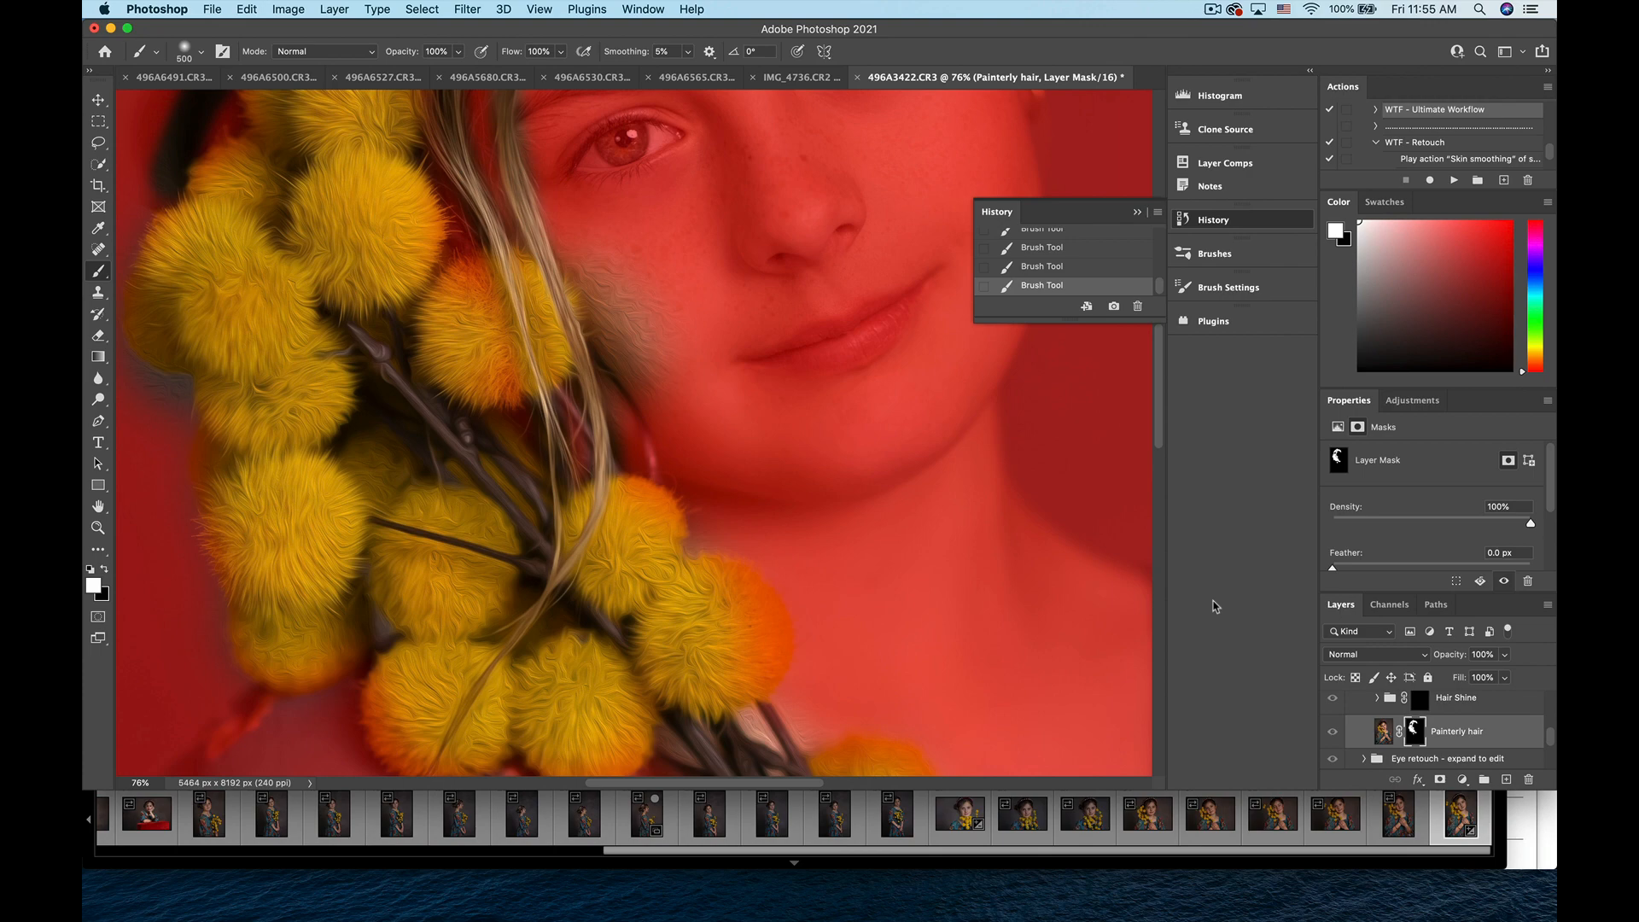
scroll(873, 660, down, 4)
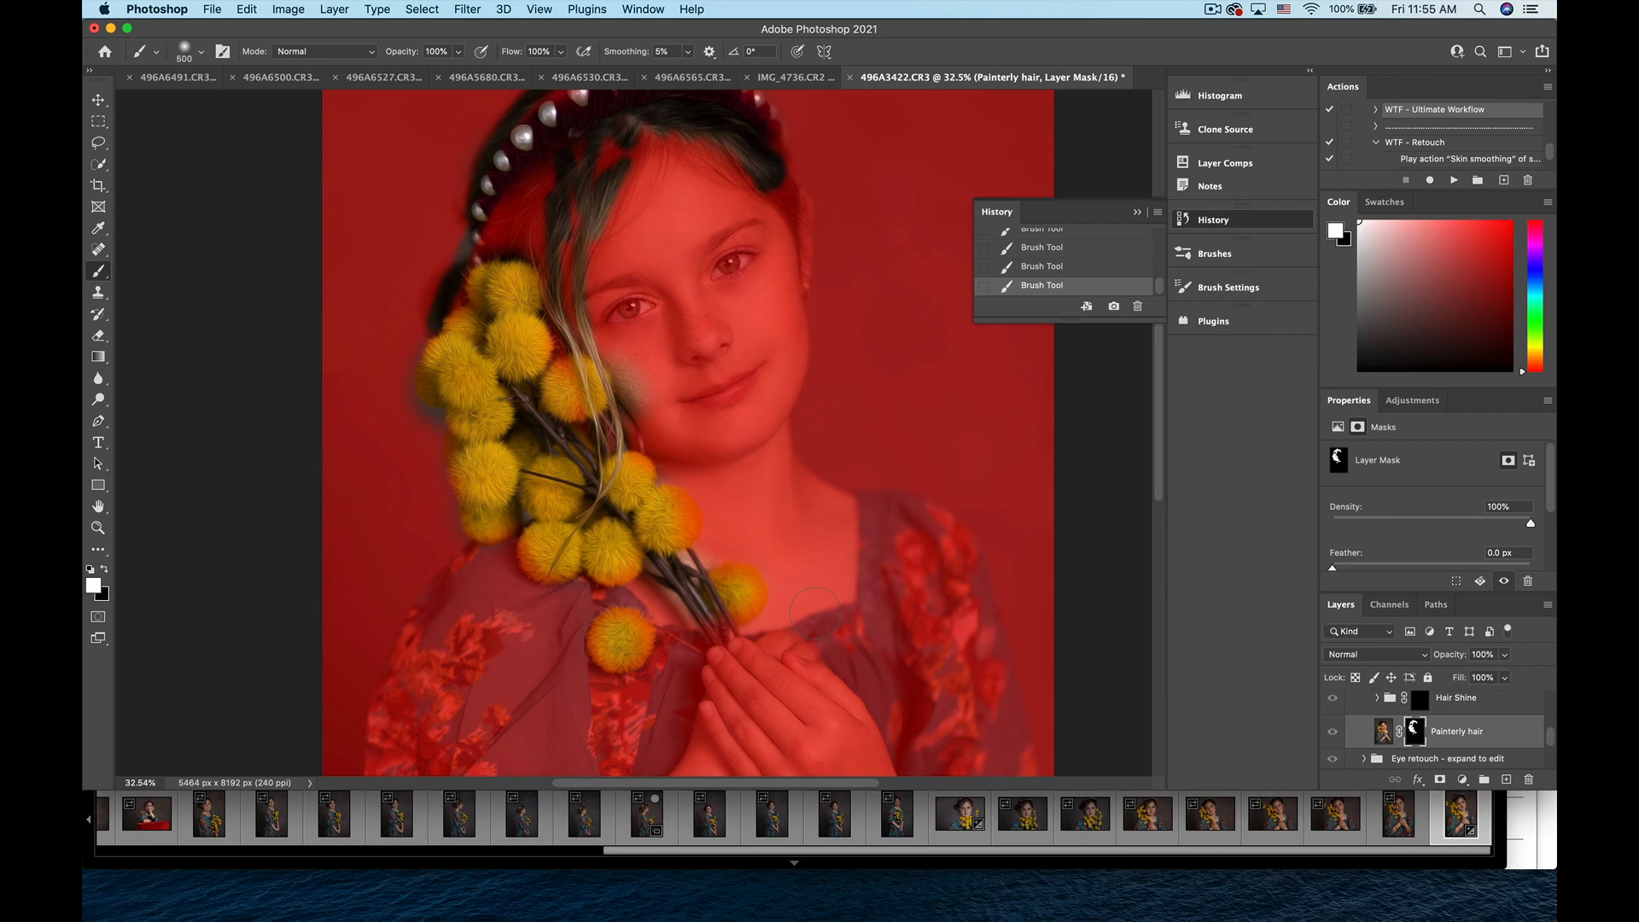
key(backslash)
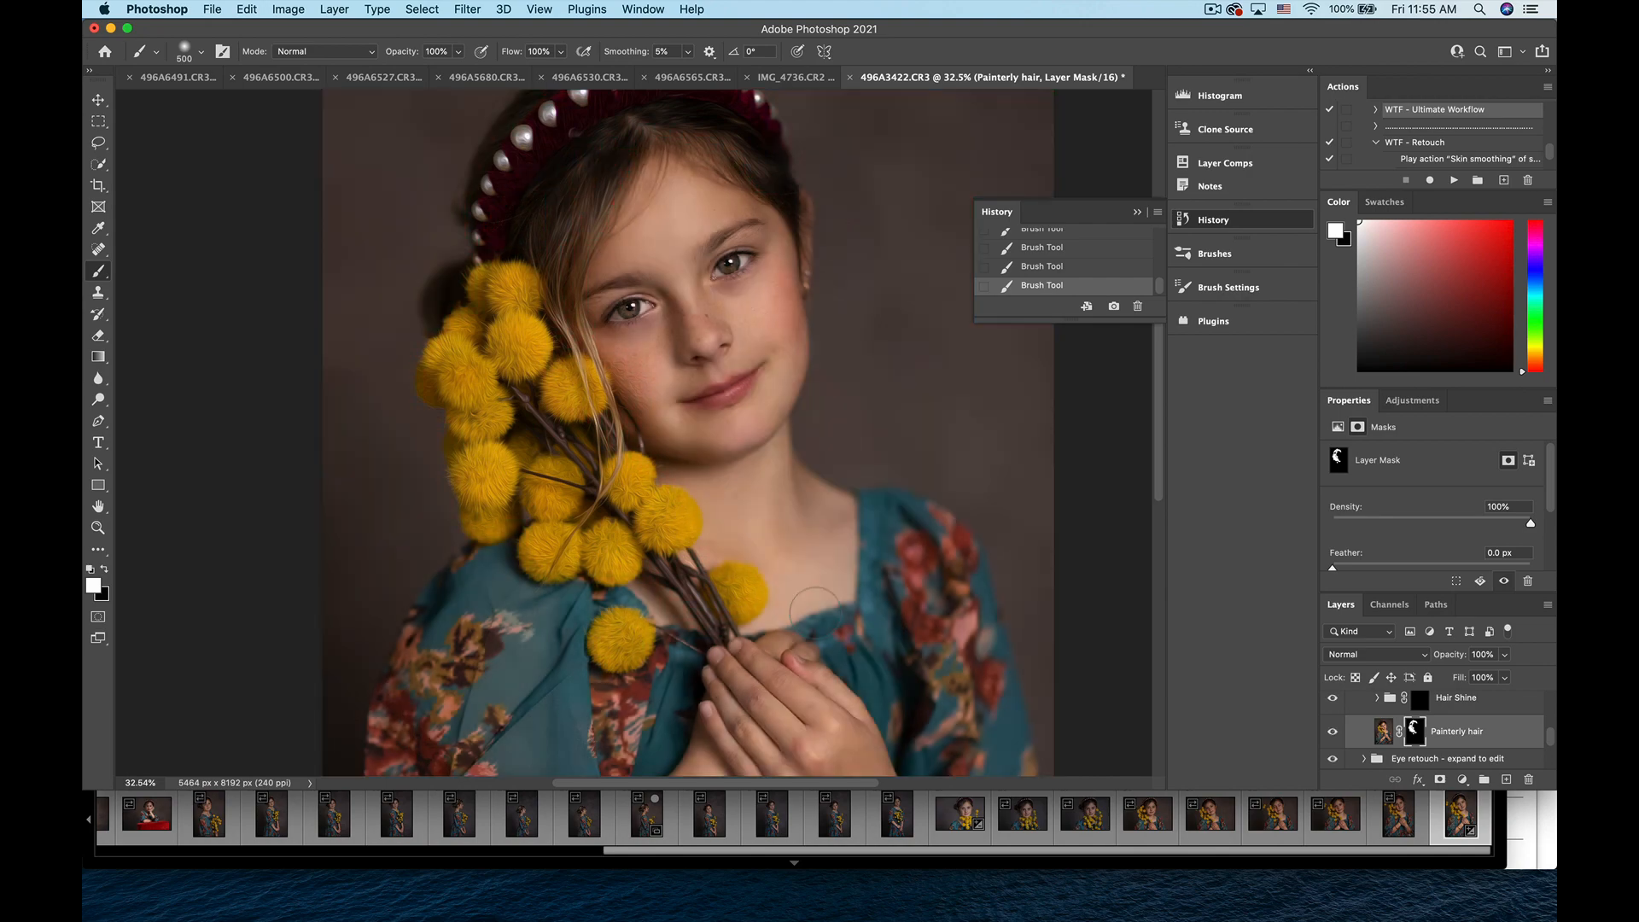
scroll(815, 611, up, 4)
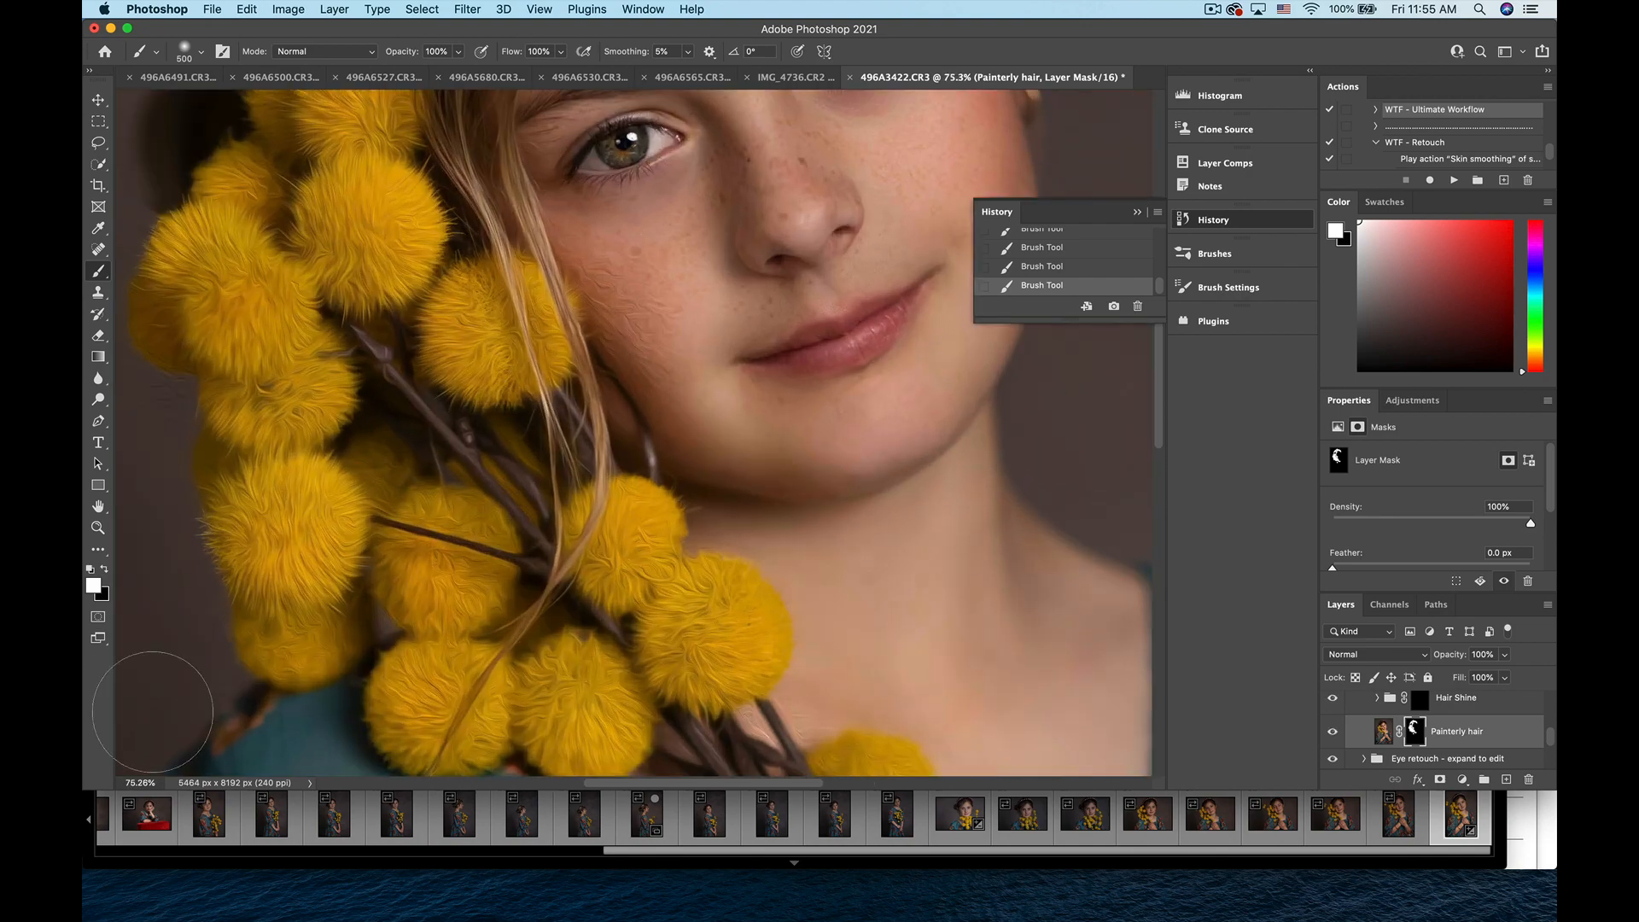
- Reduce the brush size to 175 px, keeping white as the painting colour
key(x)
key(bracketleft)
key(bracketleft)
key(bracketleft)
key(bracketleft)
key(bracketleft)
scroll(662, 513, down, 3)
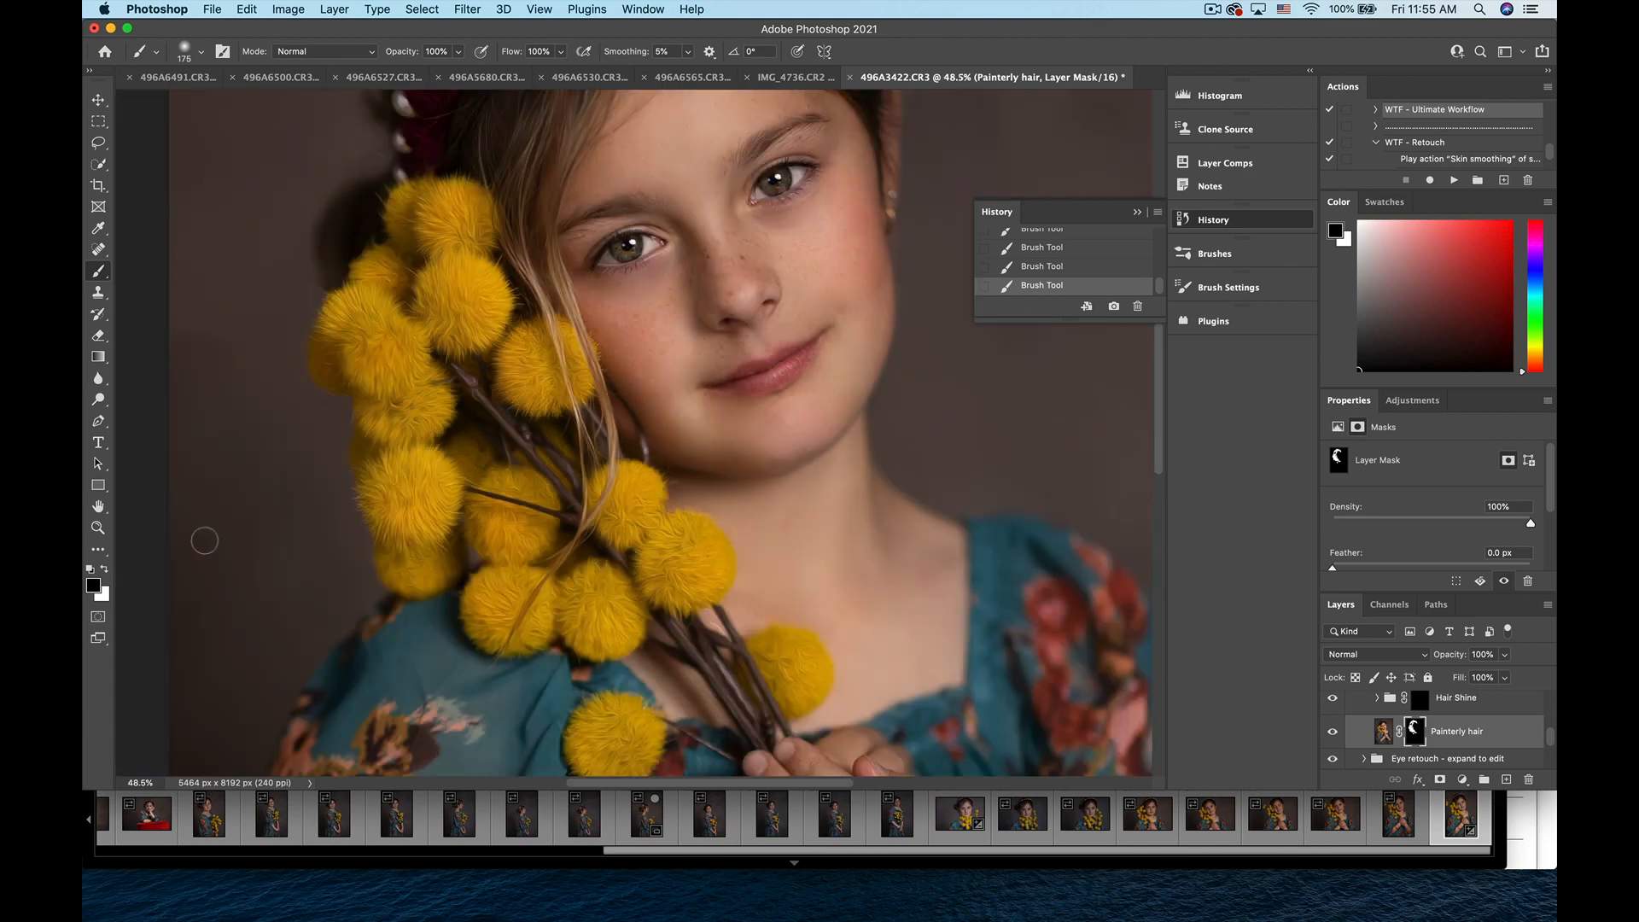
key(x)
scroll(503, 243, up, 3)
scroll(482, 213, up, 1)
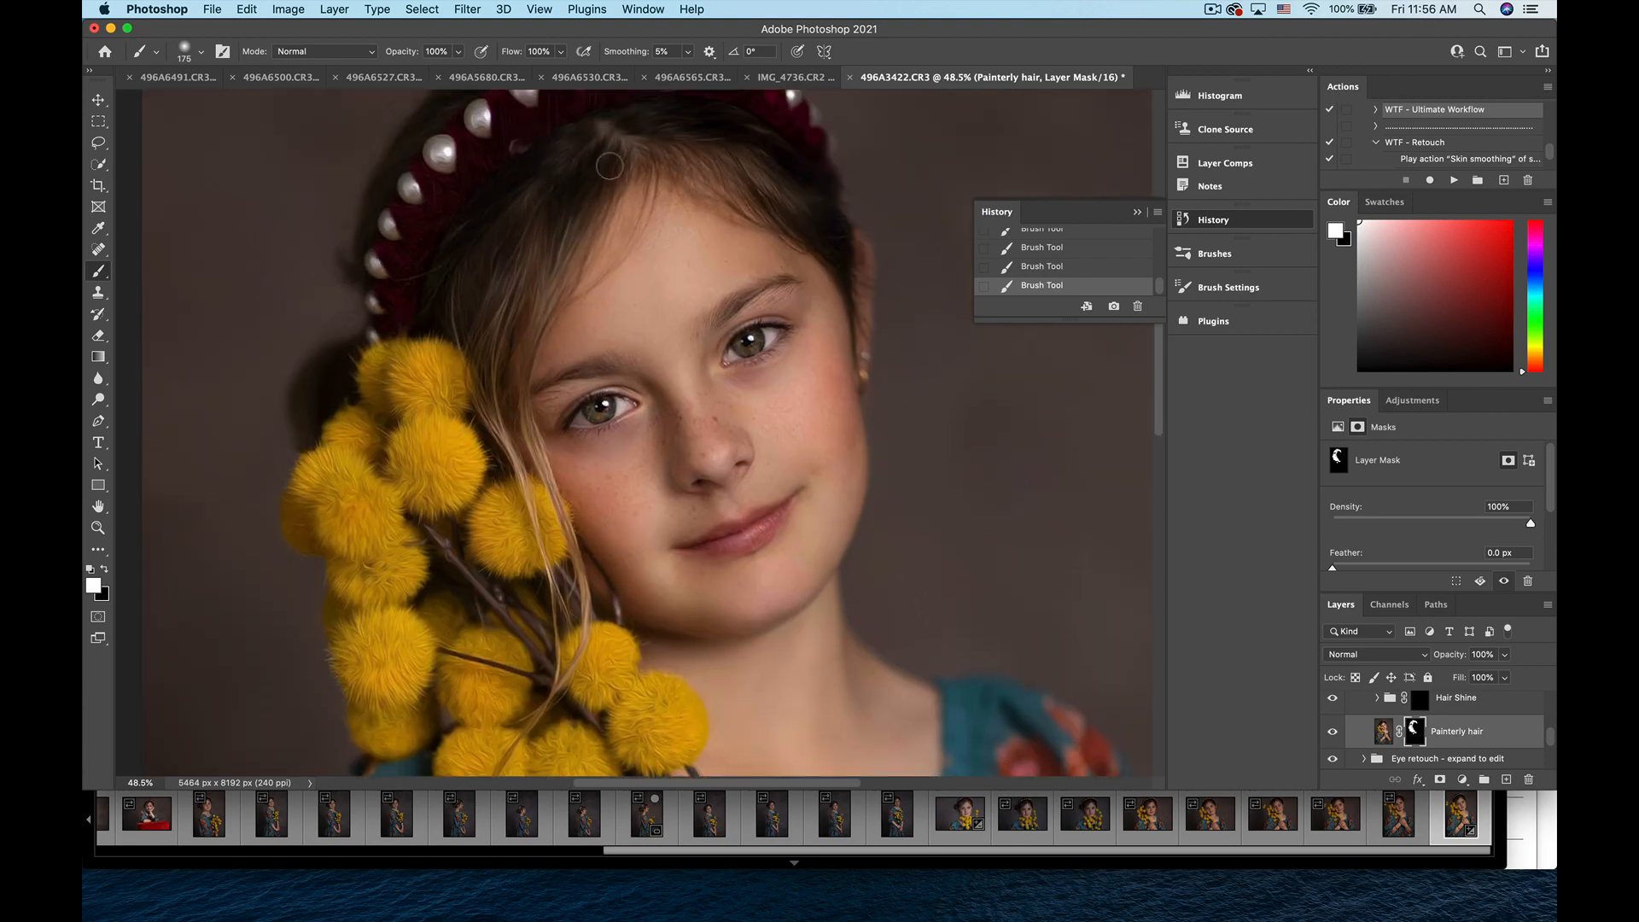
- Lower the Painterly hair layer's opacity to 61% and check the hair up close
scroll(806, 192, down, 1)
scroll(810, 190, down, 2)
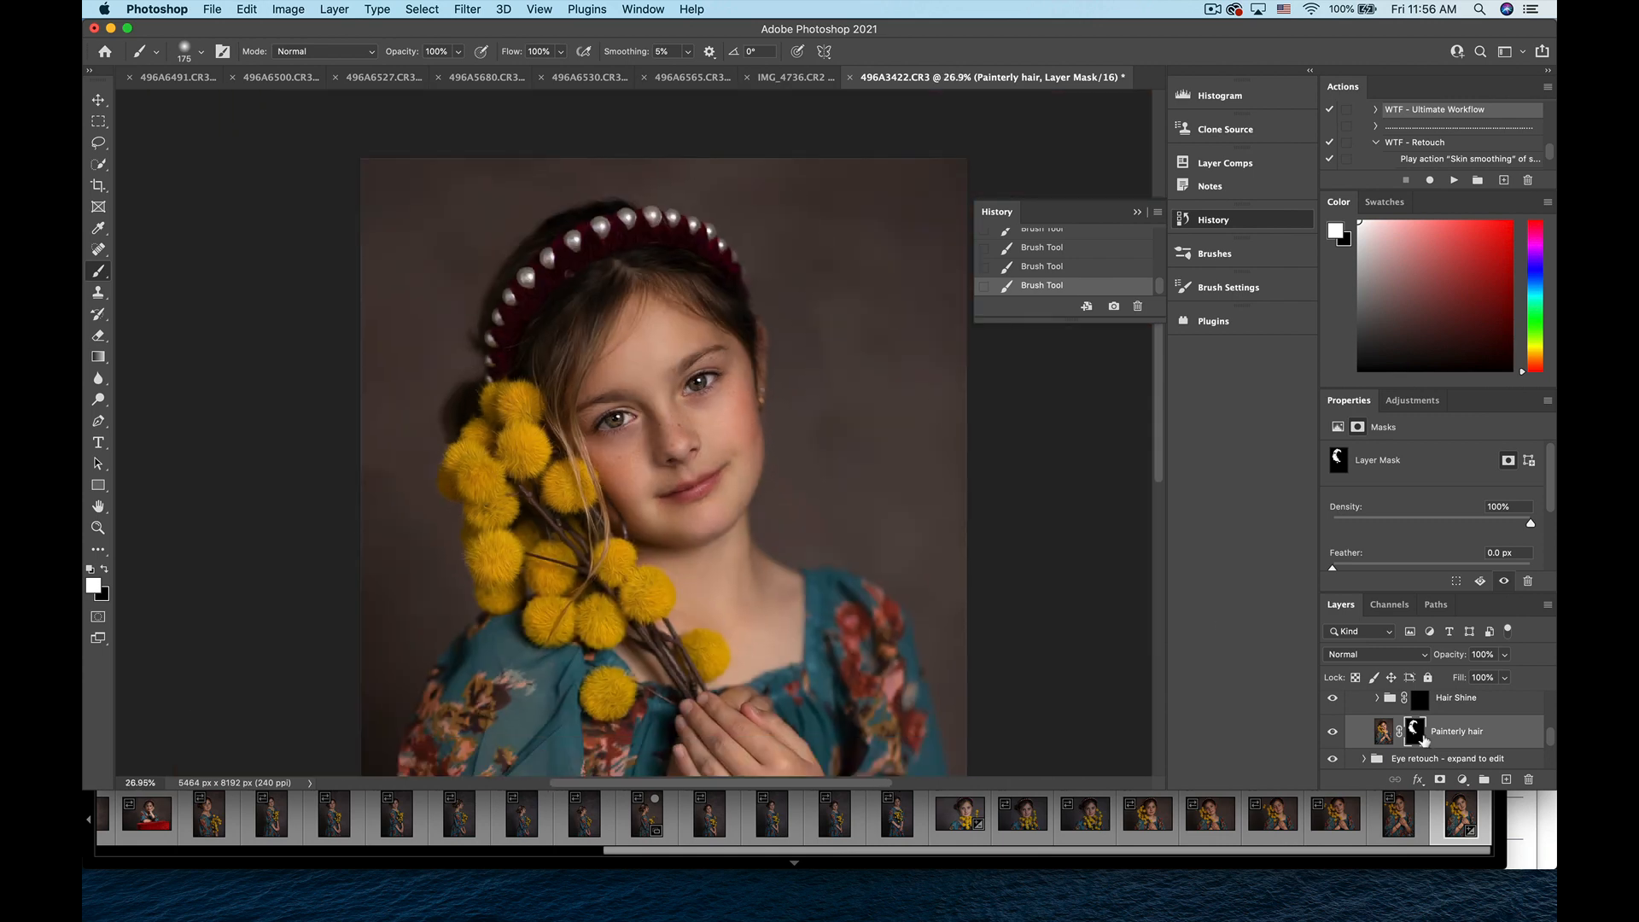
click(1505, 654)
drag(1506, 674, 1474, 687)
scroll(817, 645, up, 3)
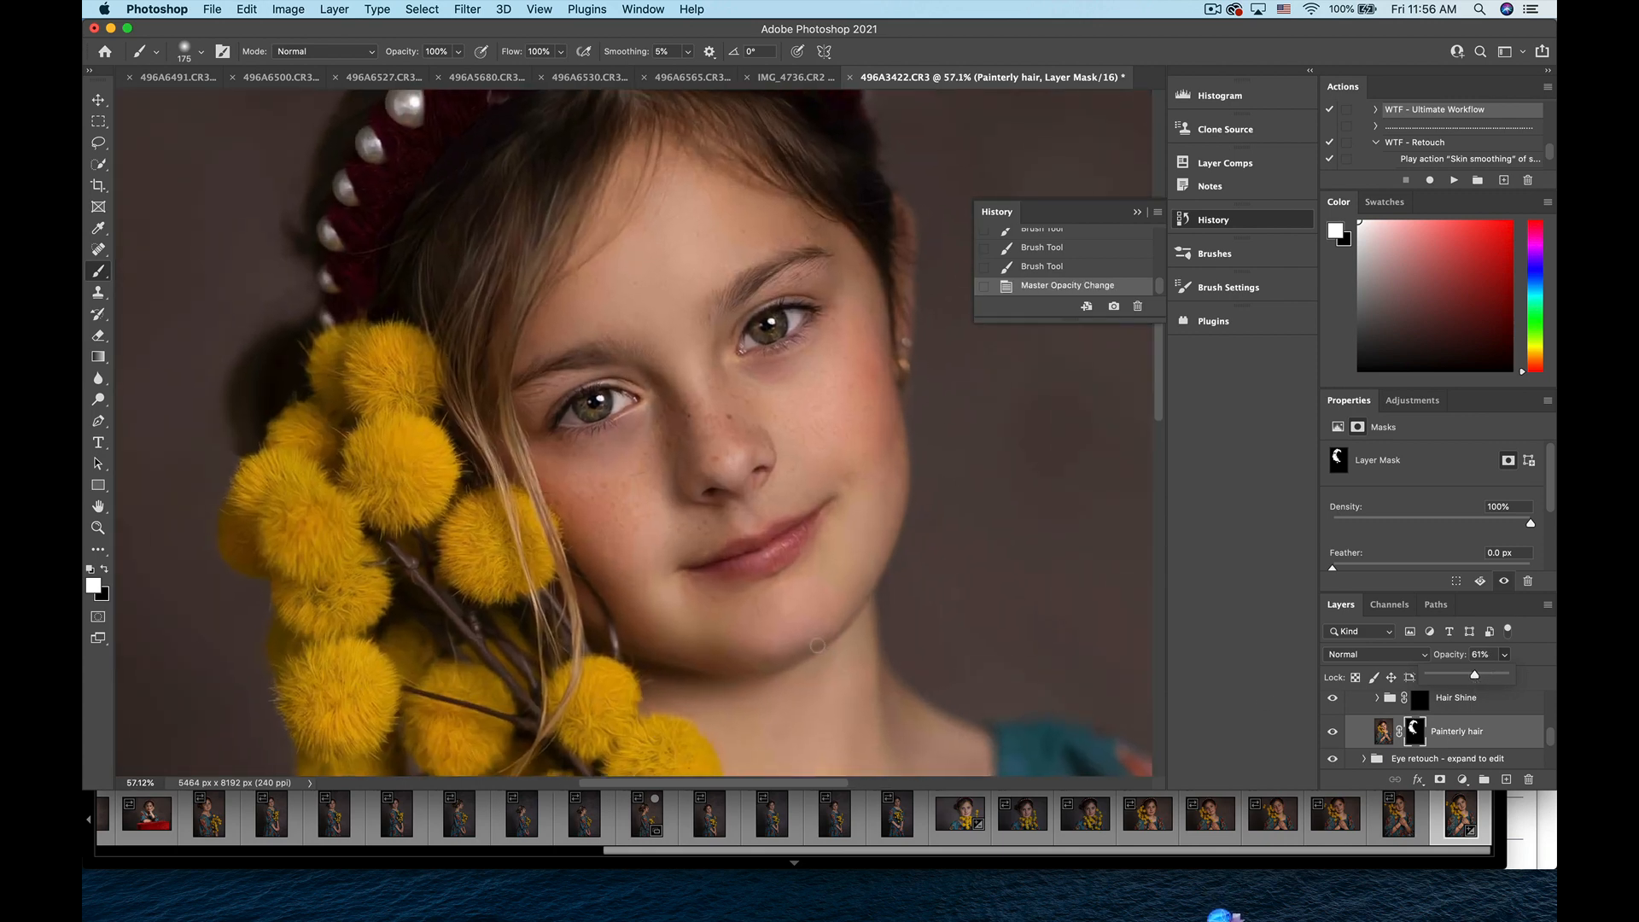
scroll(817, 646, down, 2)
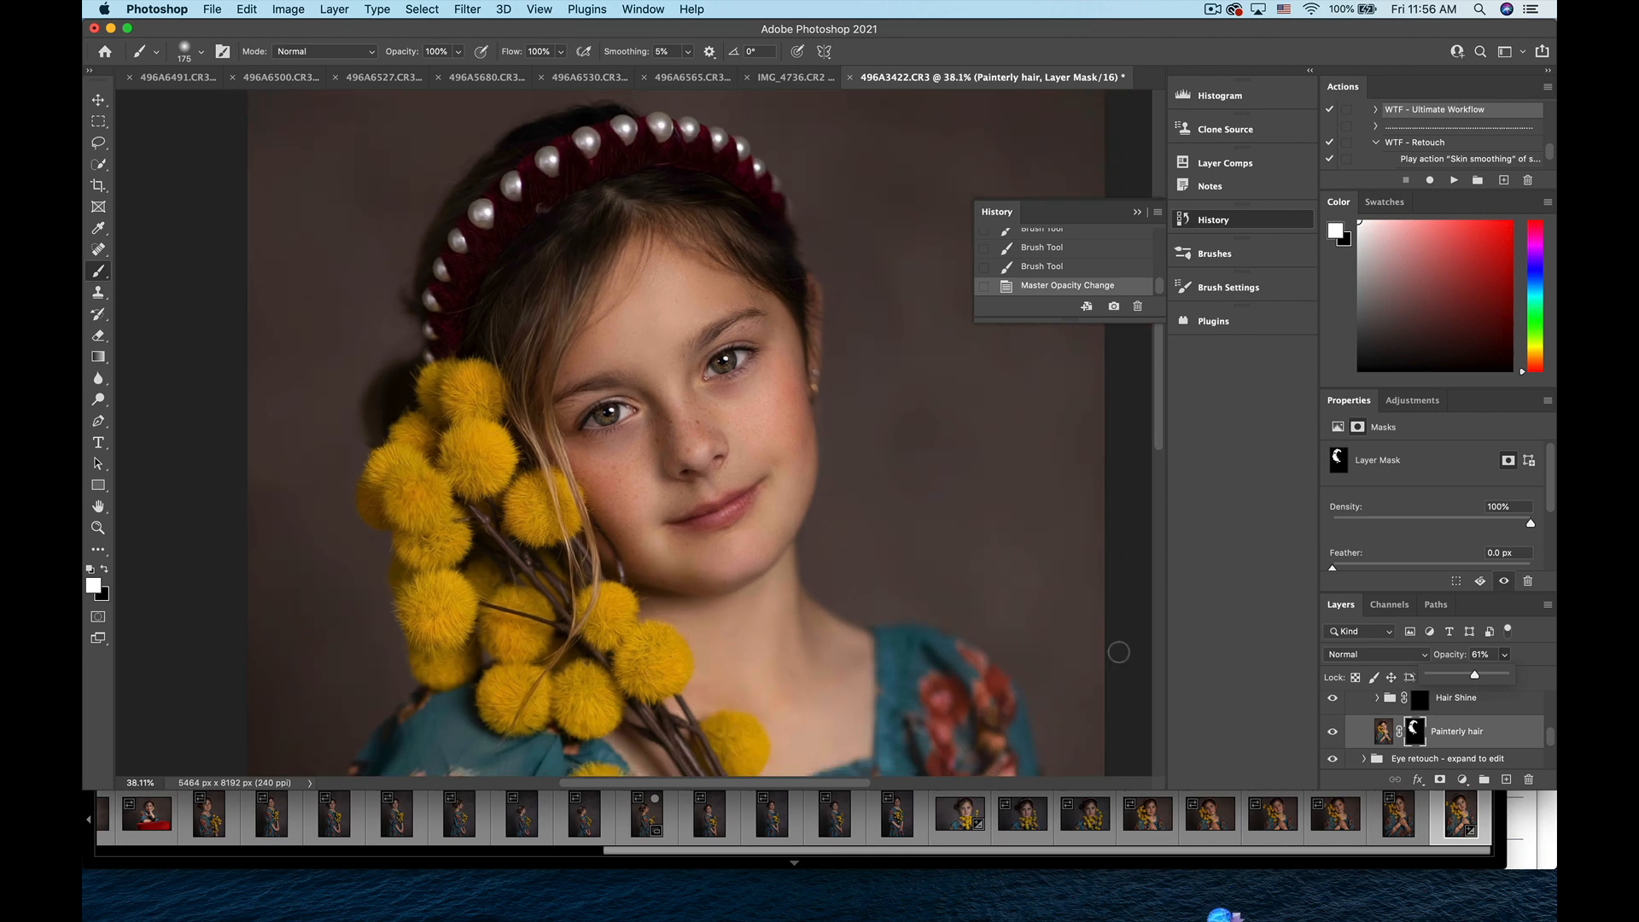
- Paint white over the hair strands framing the forehead and face on the Hair Shine group's mask with the 175 px brush
scroll(1483, 764, up, 1)
click(1377, 730)
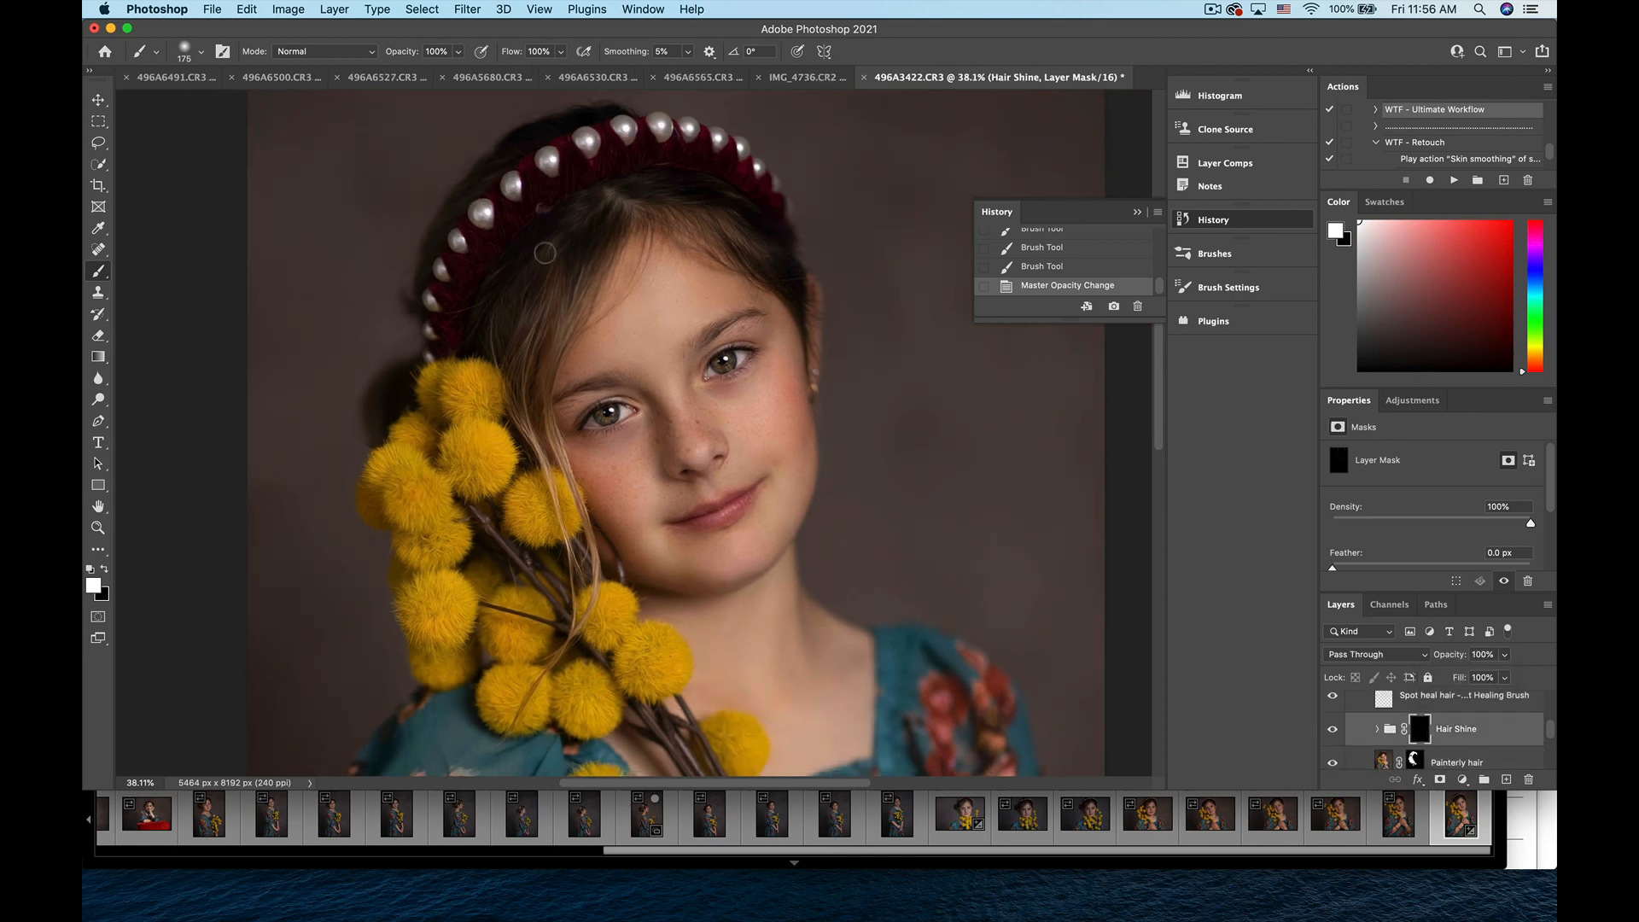
drag(543, 249, 517, 335)
drag(581, 246, 512, 349)
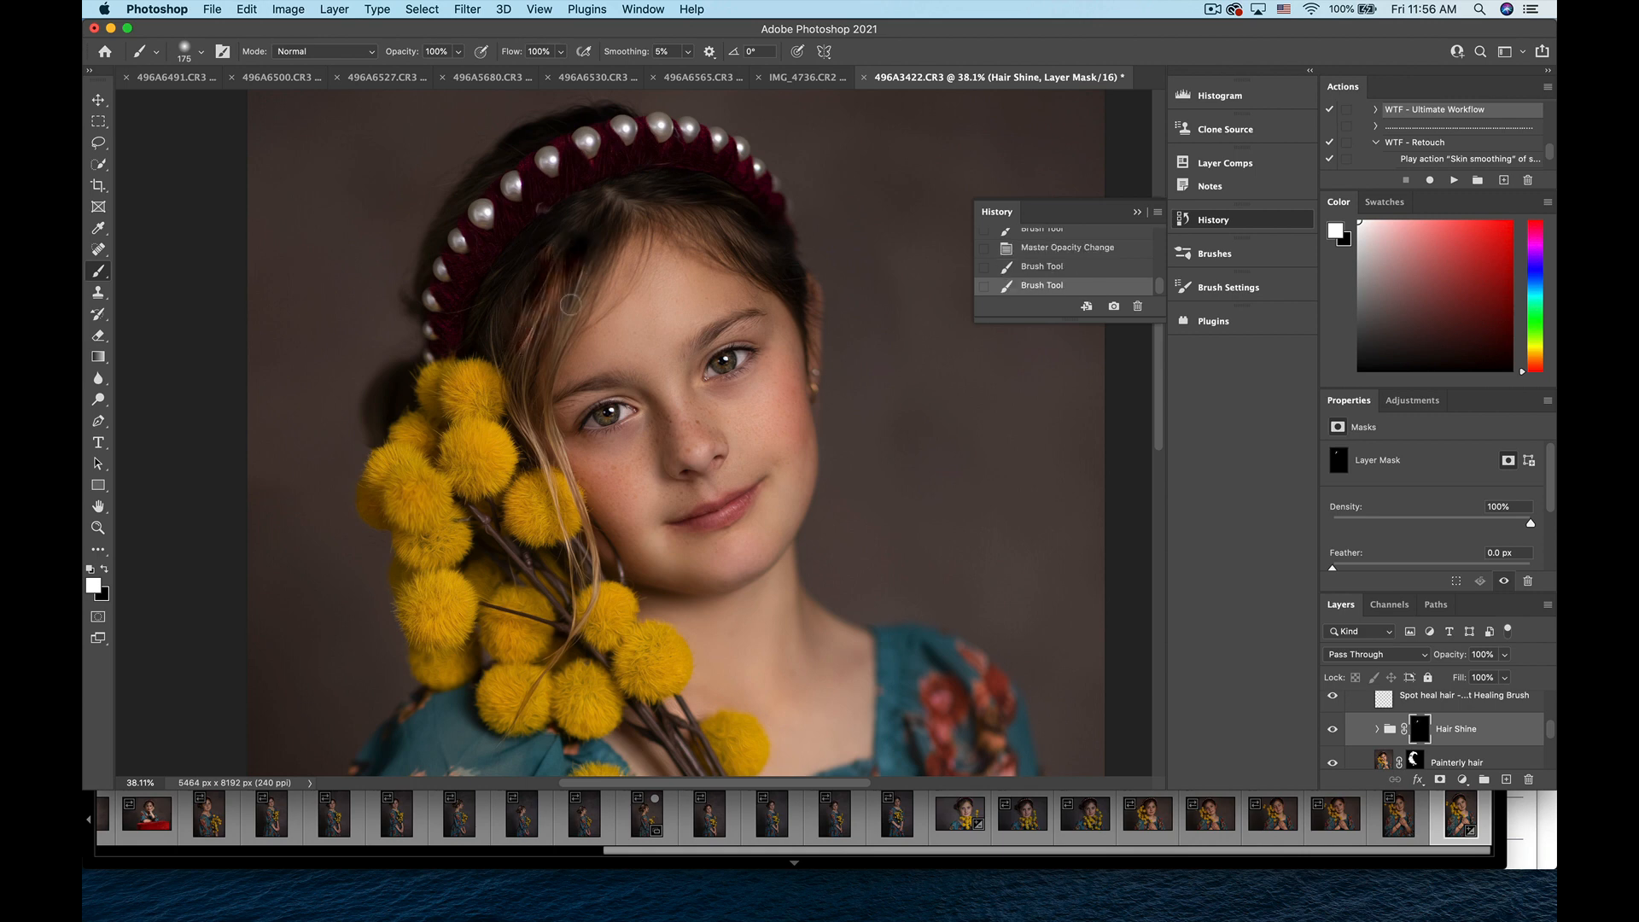
drag(572, 290, 540, 350)
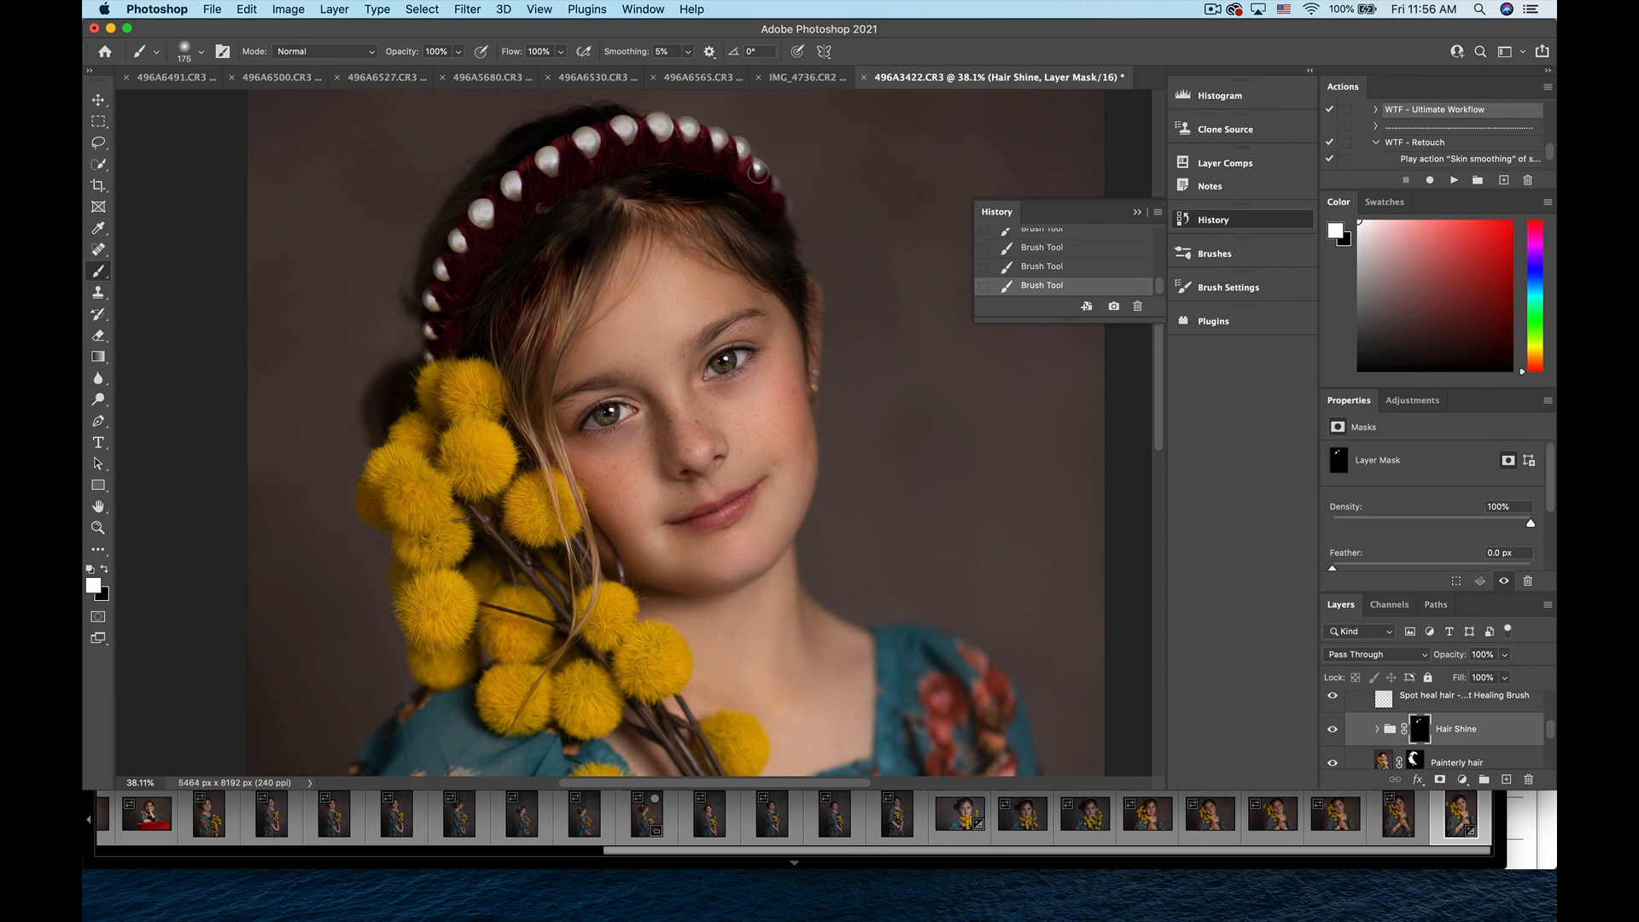
- Compare the full portrait with the Hair Shine group hidden and shown
scroll(926, 412, down, 5)
scroll(927, 412, down, 1)
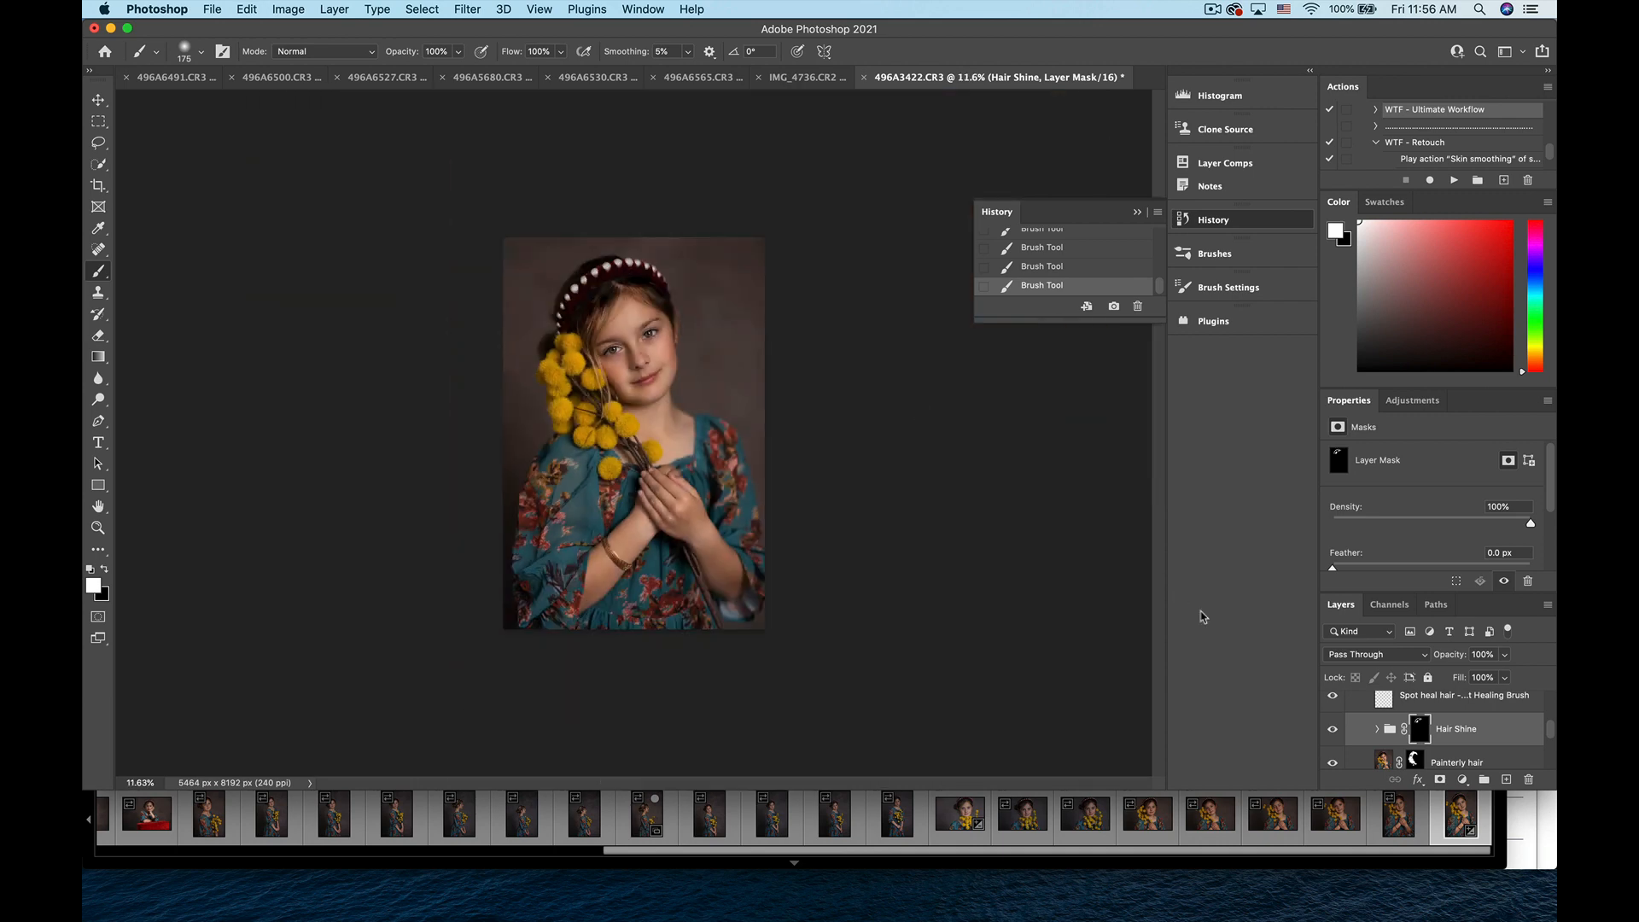
click(1332, 730)
click(1332, 729)
click(1332, 729)
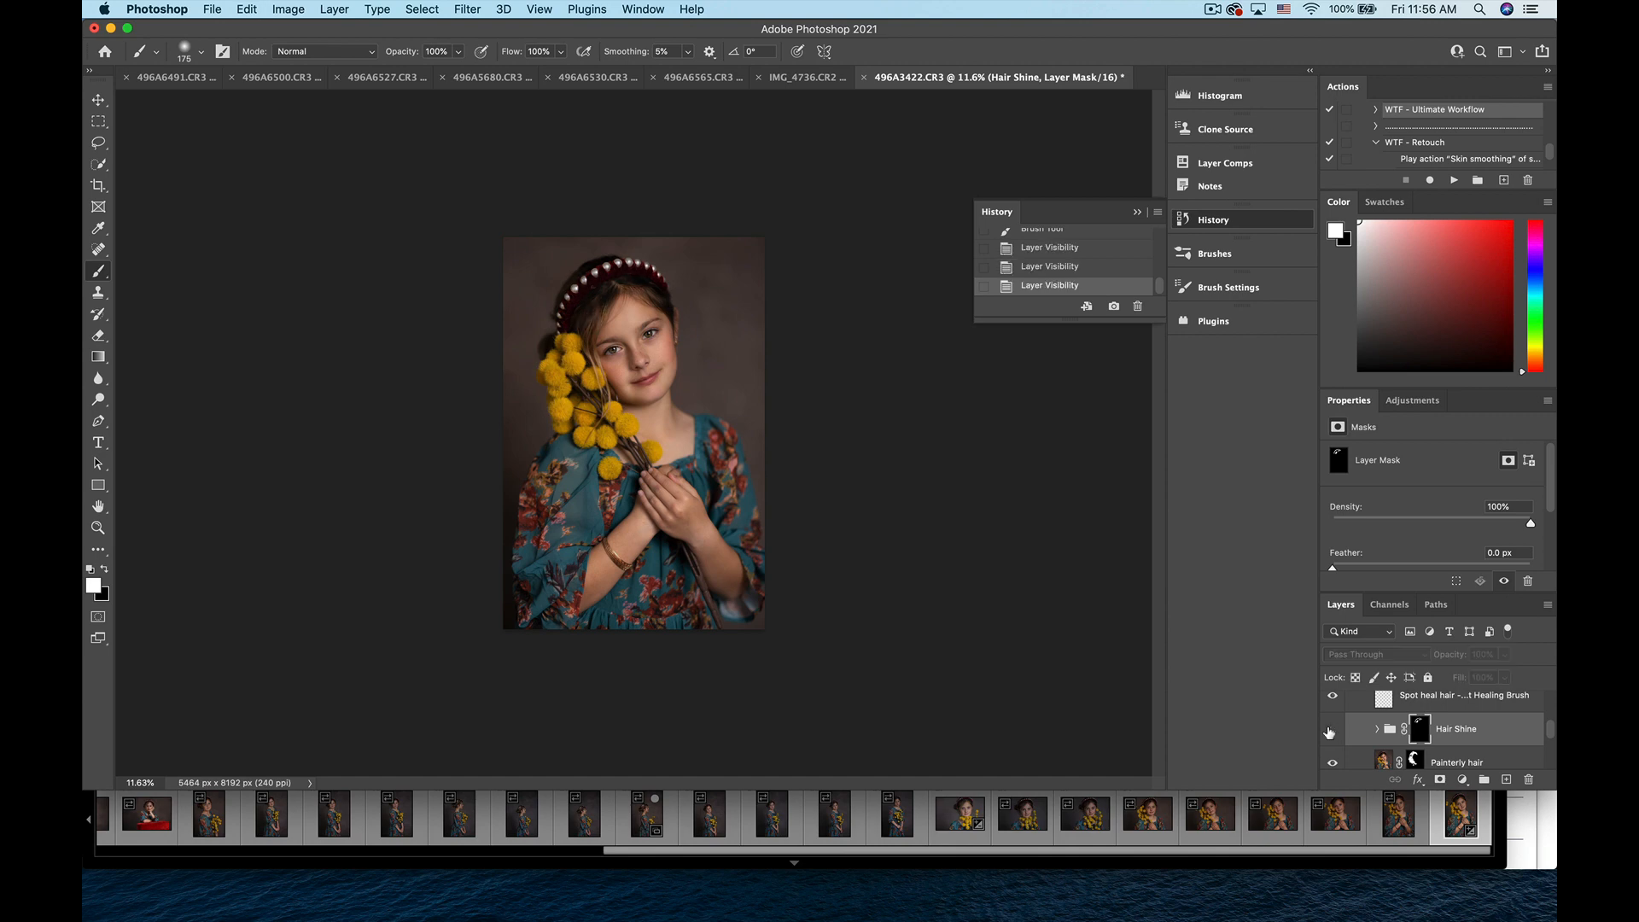
click(1332, 730)
- Lower the Hair Shine group's opacity to 32% and compare the portrait with the group hidden and shown
click(1505, 655)
drag(1504, 673, 1453, 681)
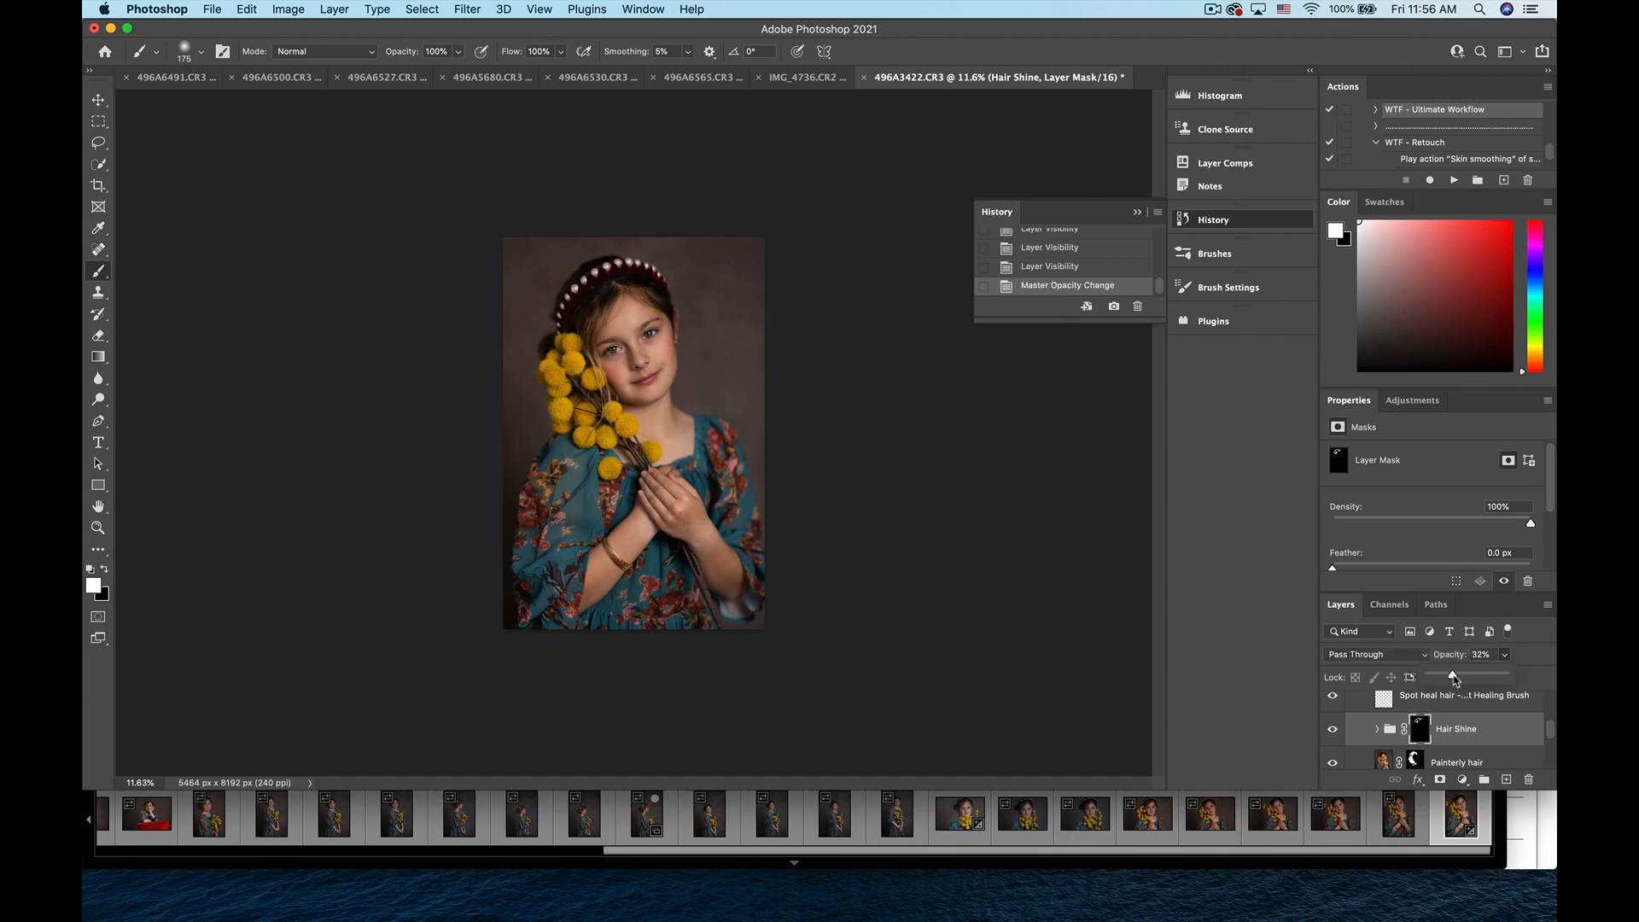
click(1330, 732)
click(1330, 732)
click(1330, 732)
click(1330, 732)
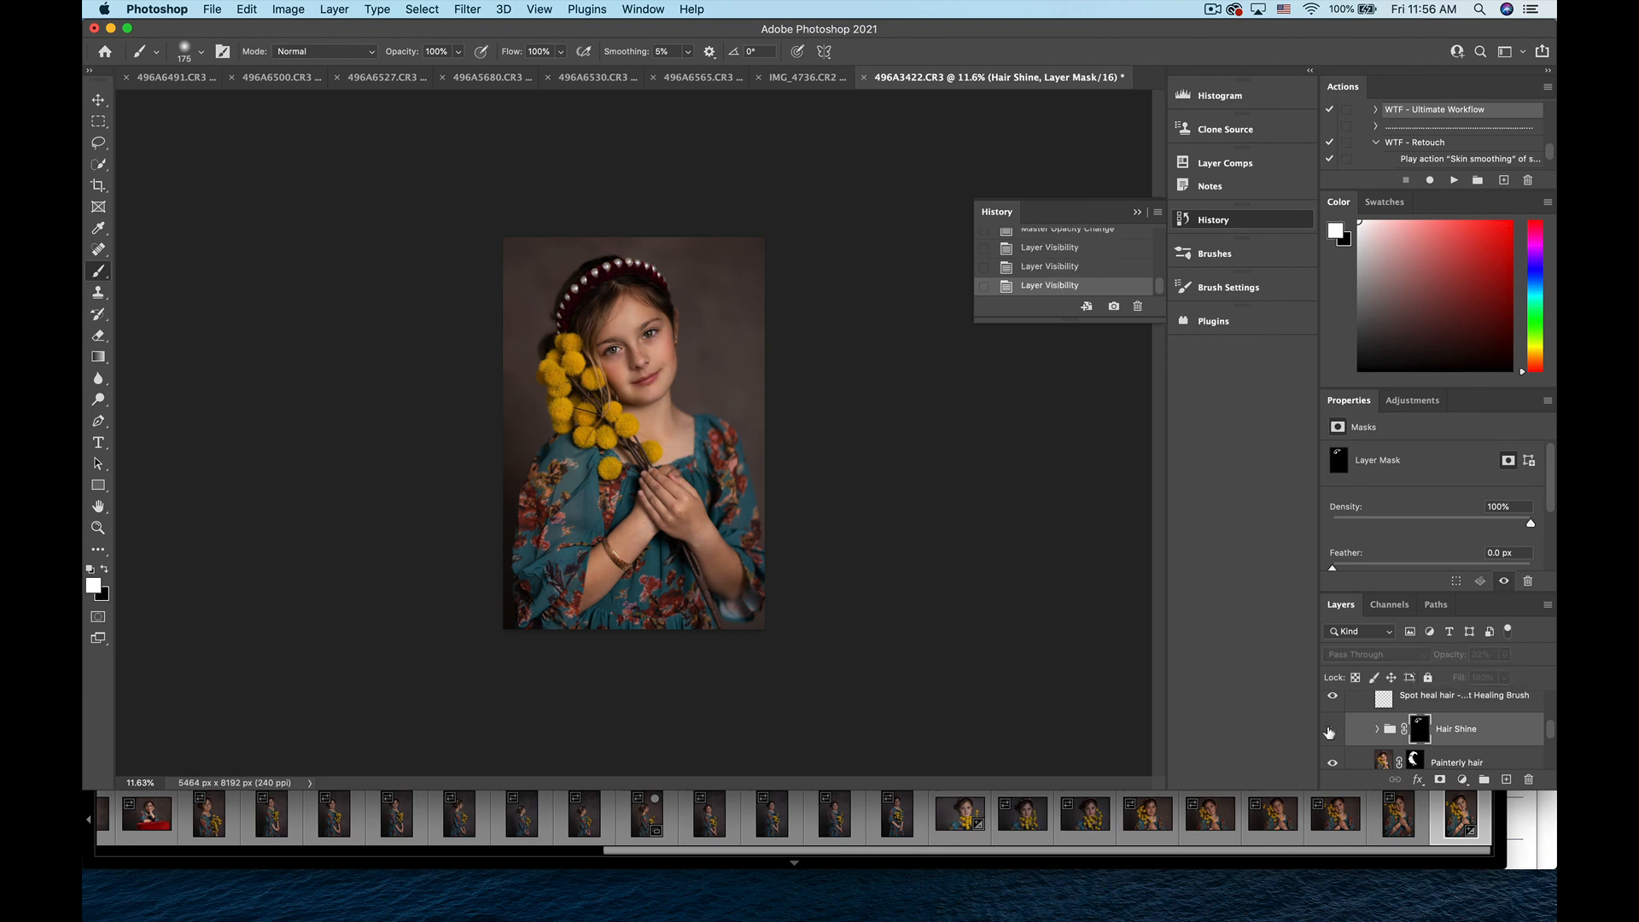
click(1330, 732)
click(1330, 732)
click(1330, 732)
- Select the Spot heal hair layer and activate the Spot Healing Brush tool
key(super+plus)
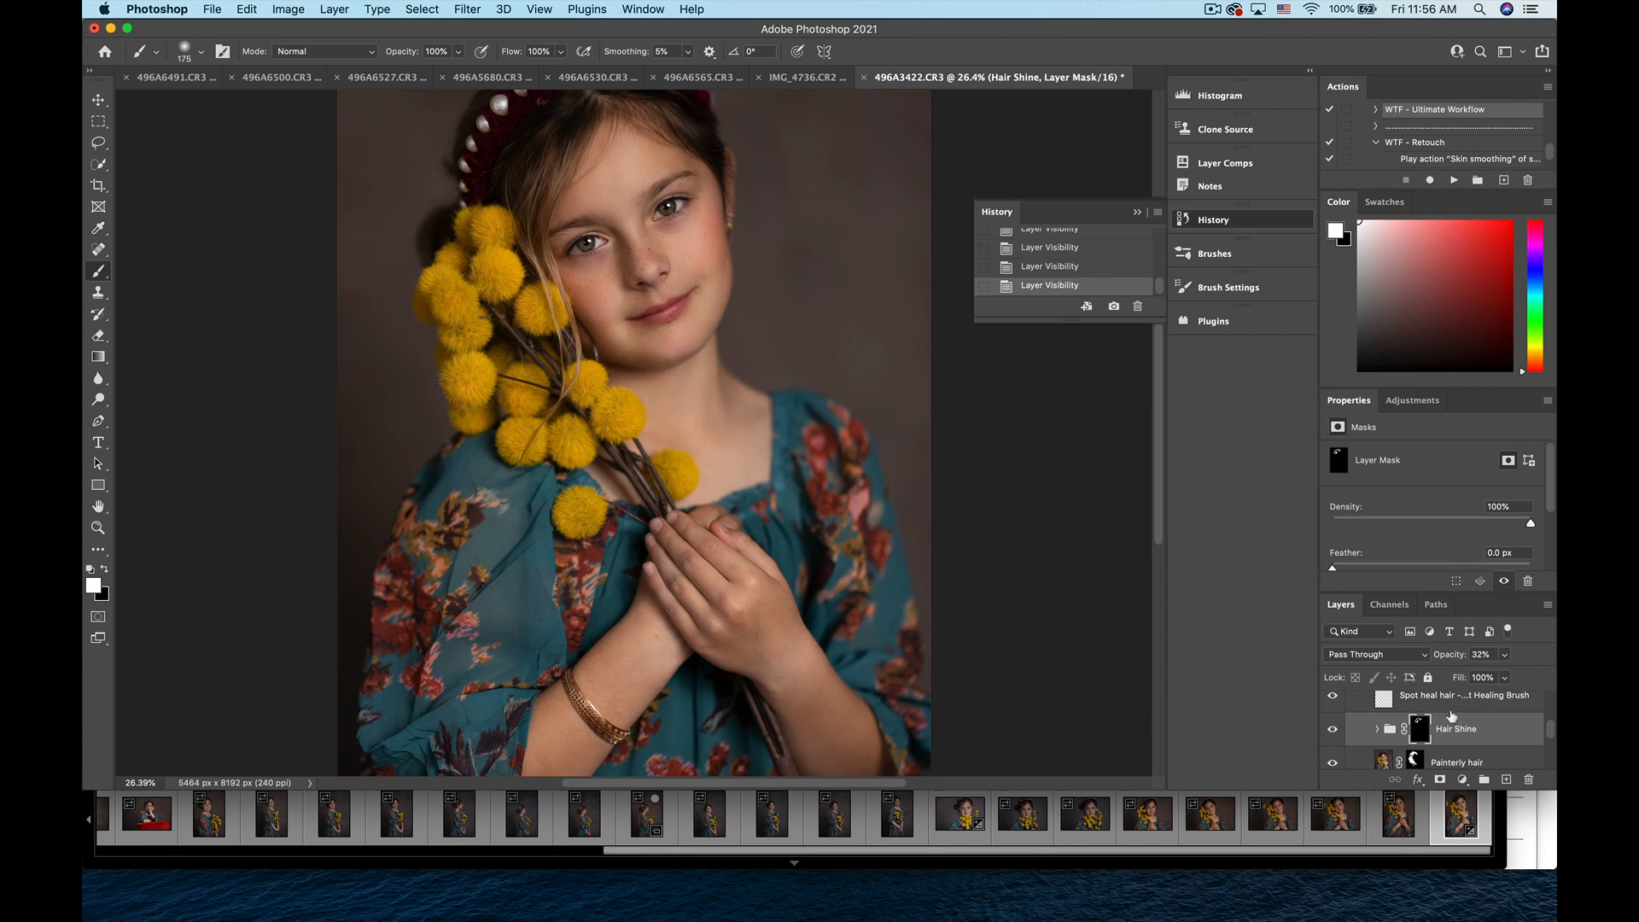
scroll(1447, 721, up, 1)
click(1382, 724)
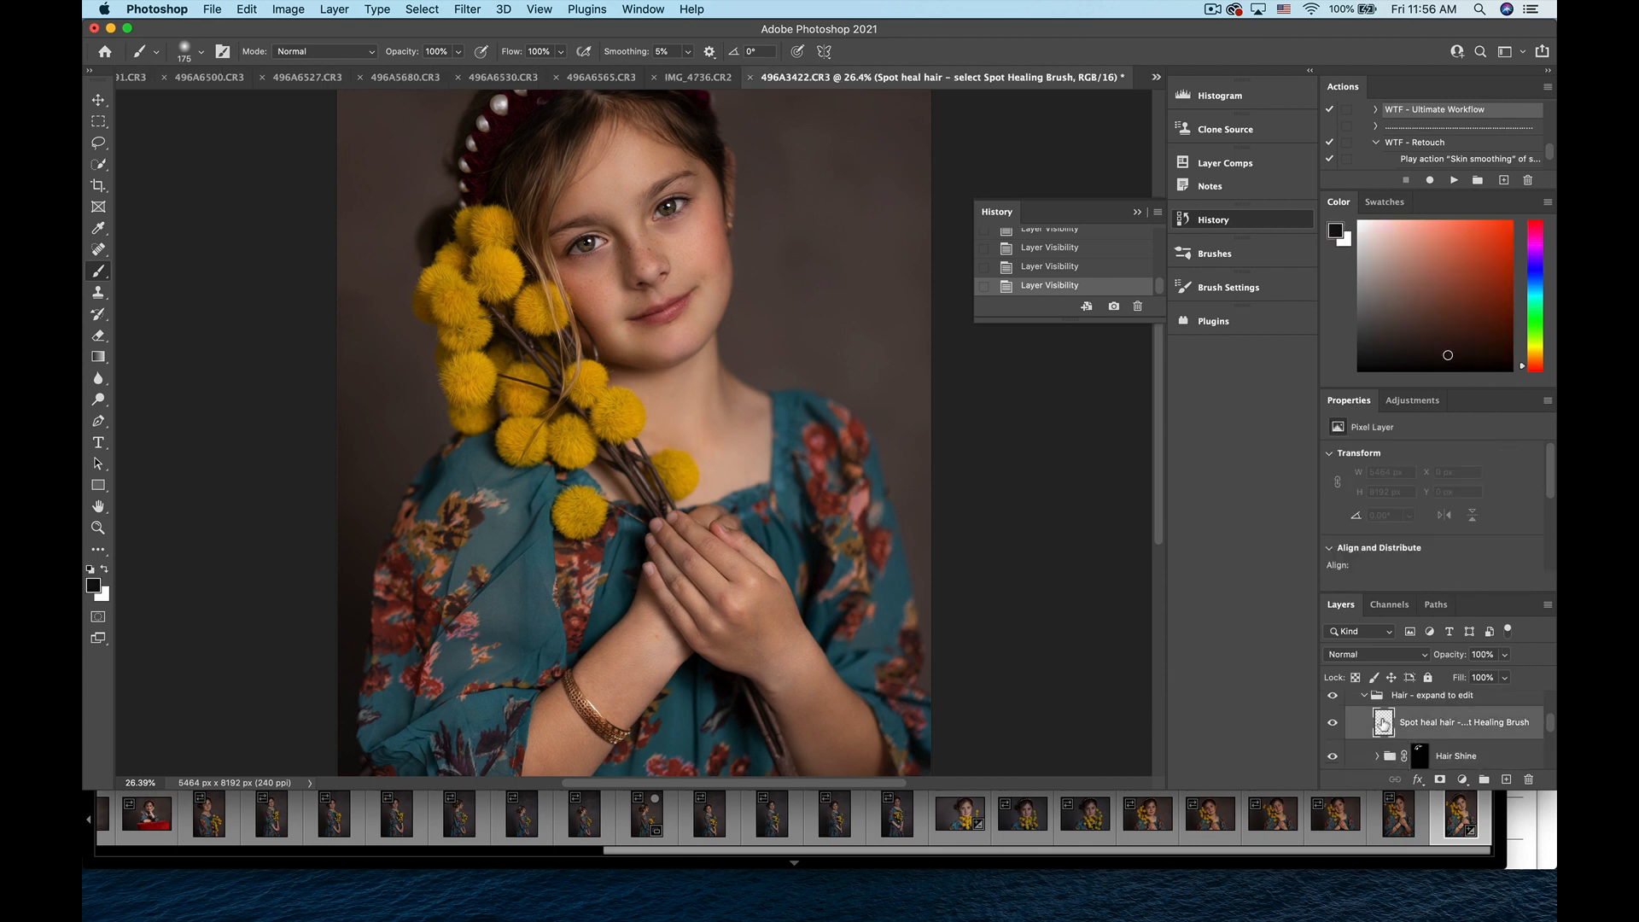
scroll(1383, 724, up, 3)
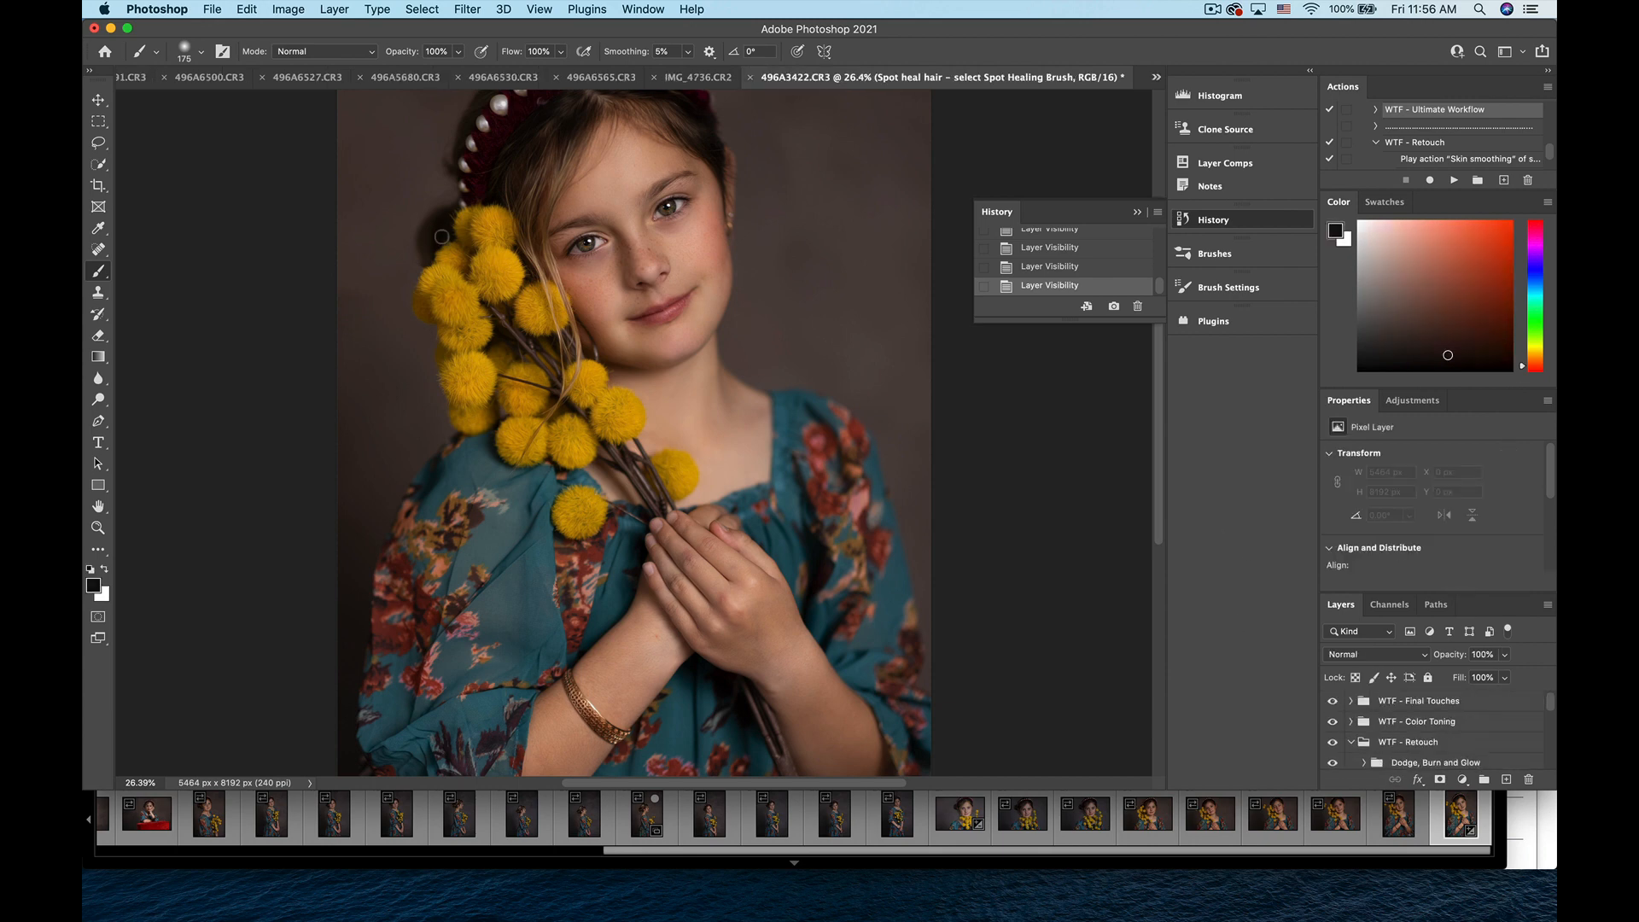
scroll(440, 236, up, 3)
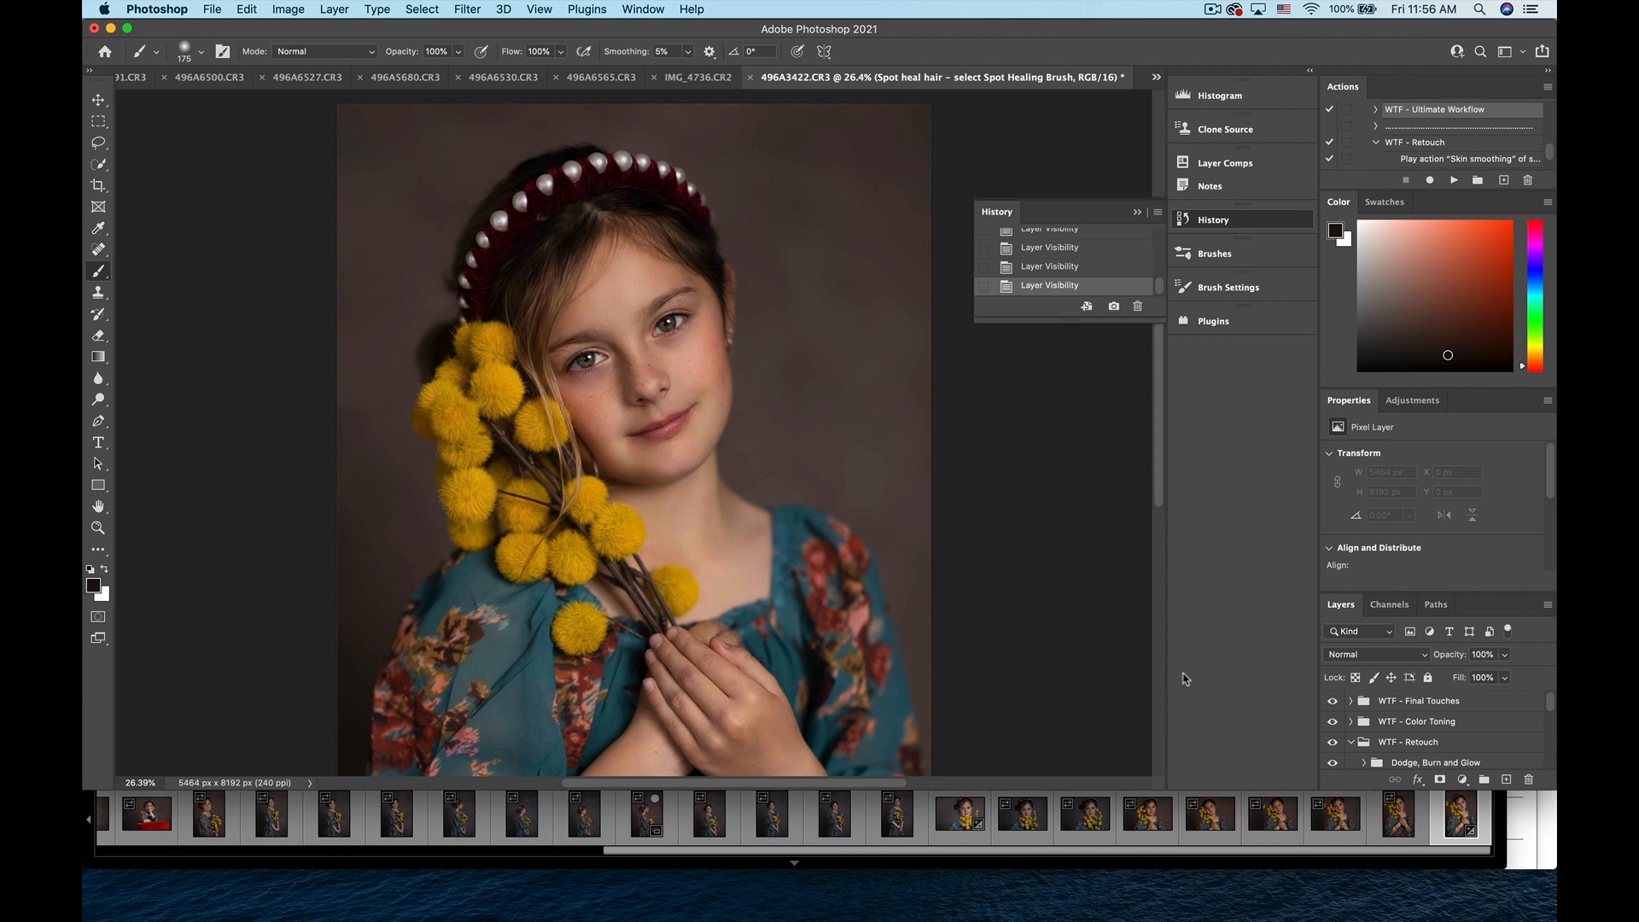
click(99, 251)
drag(99, 251, 124, 249)
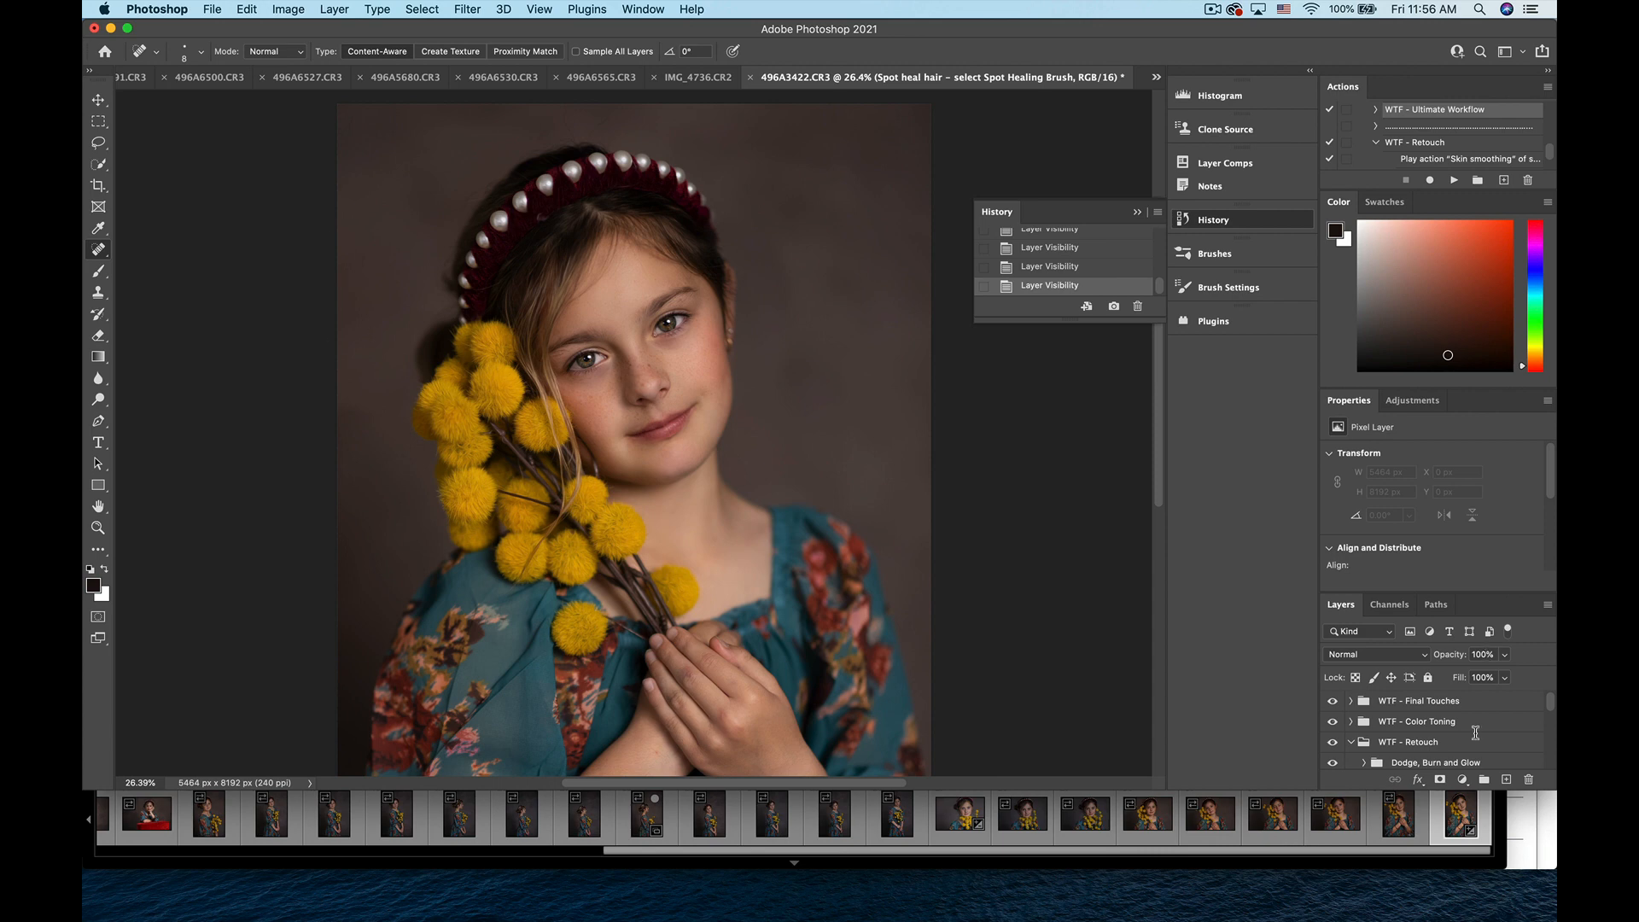
- Collapse the Hair group and expand the Dodge, Burn and Glow group to reach its Dodge layer
scroll(1410, 748, down, 3)
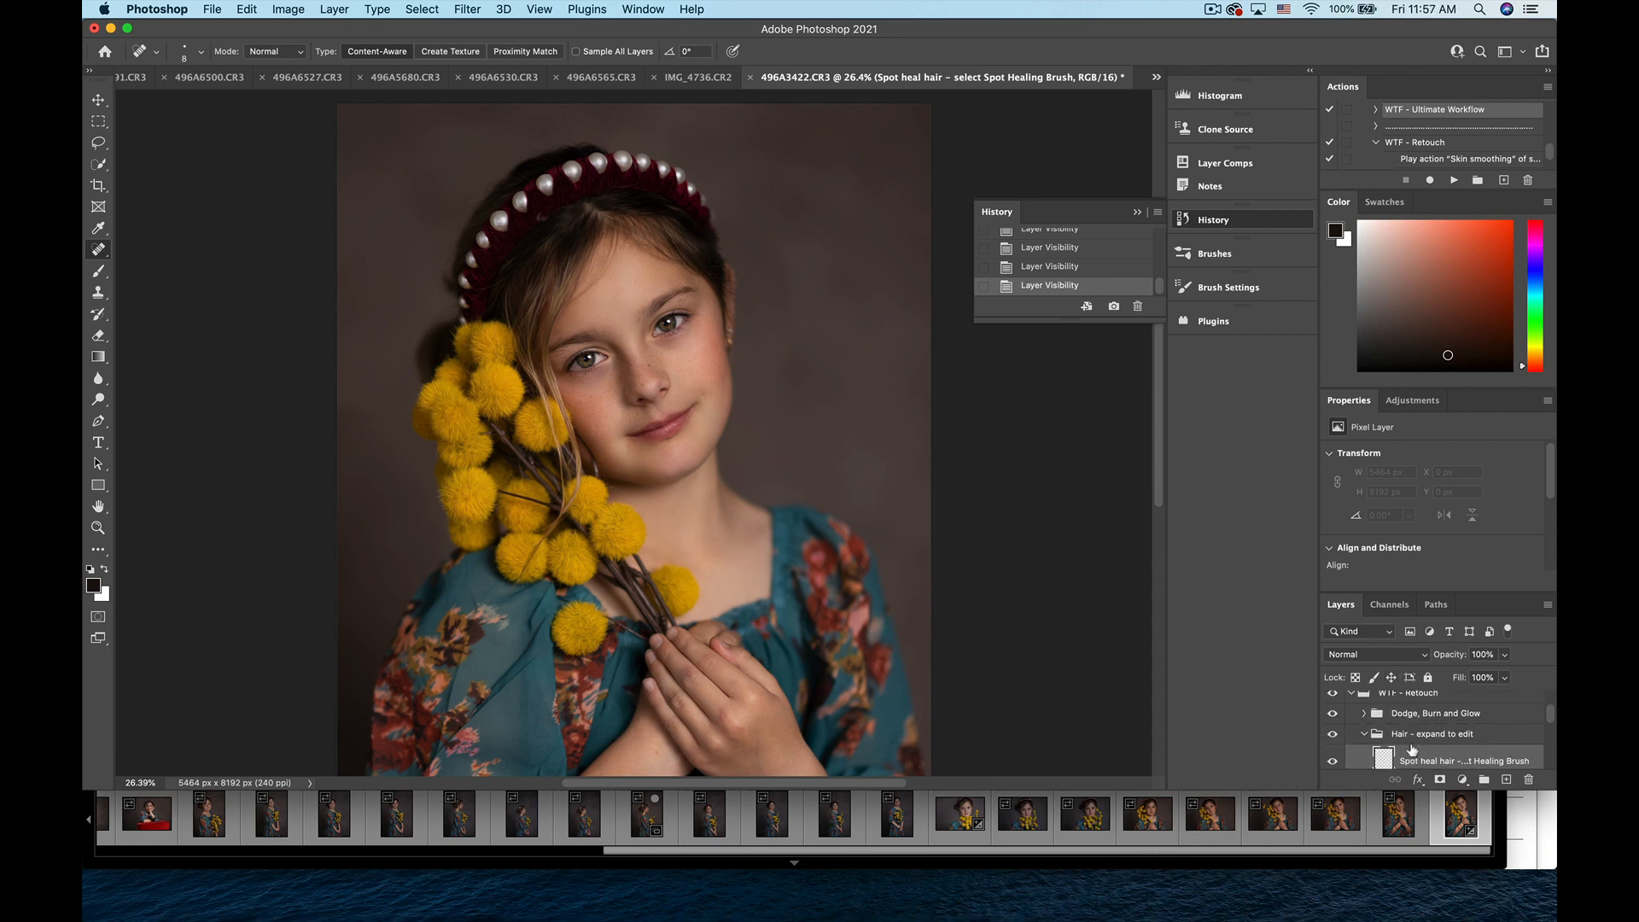
click(1367, 724)
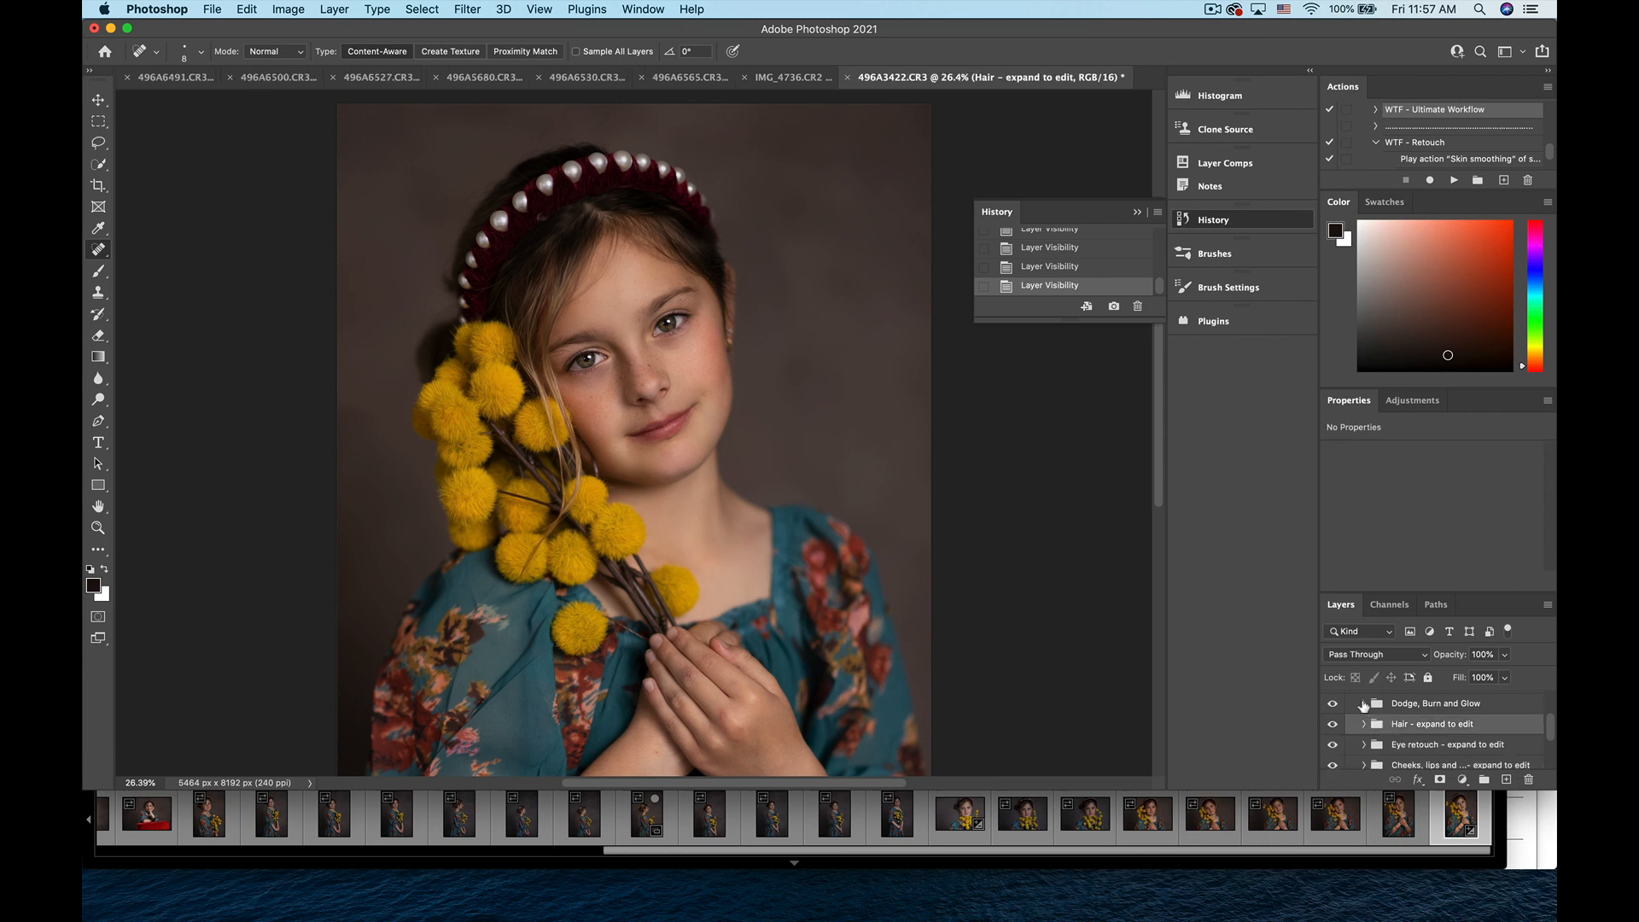
click(1363, 704)
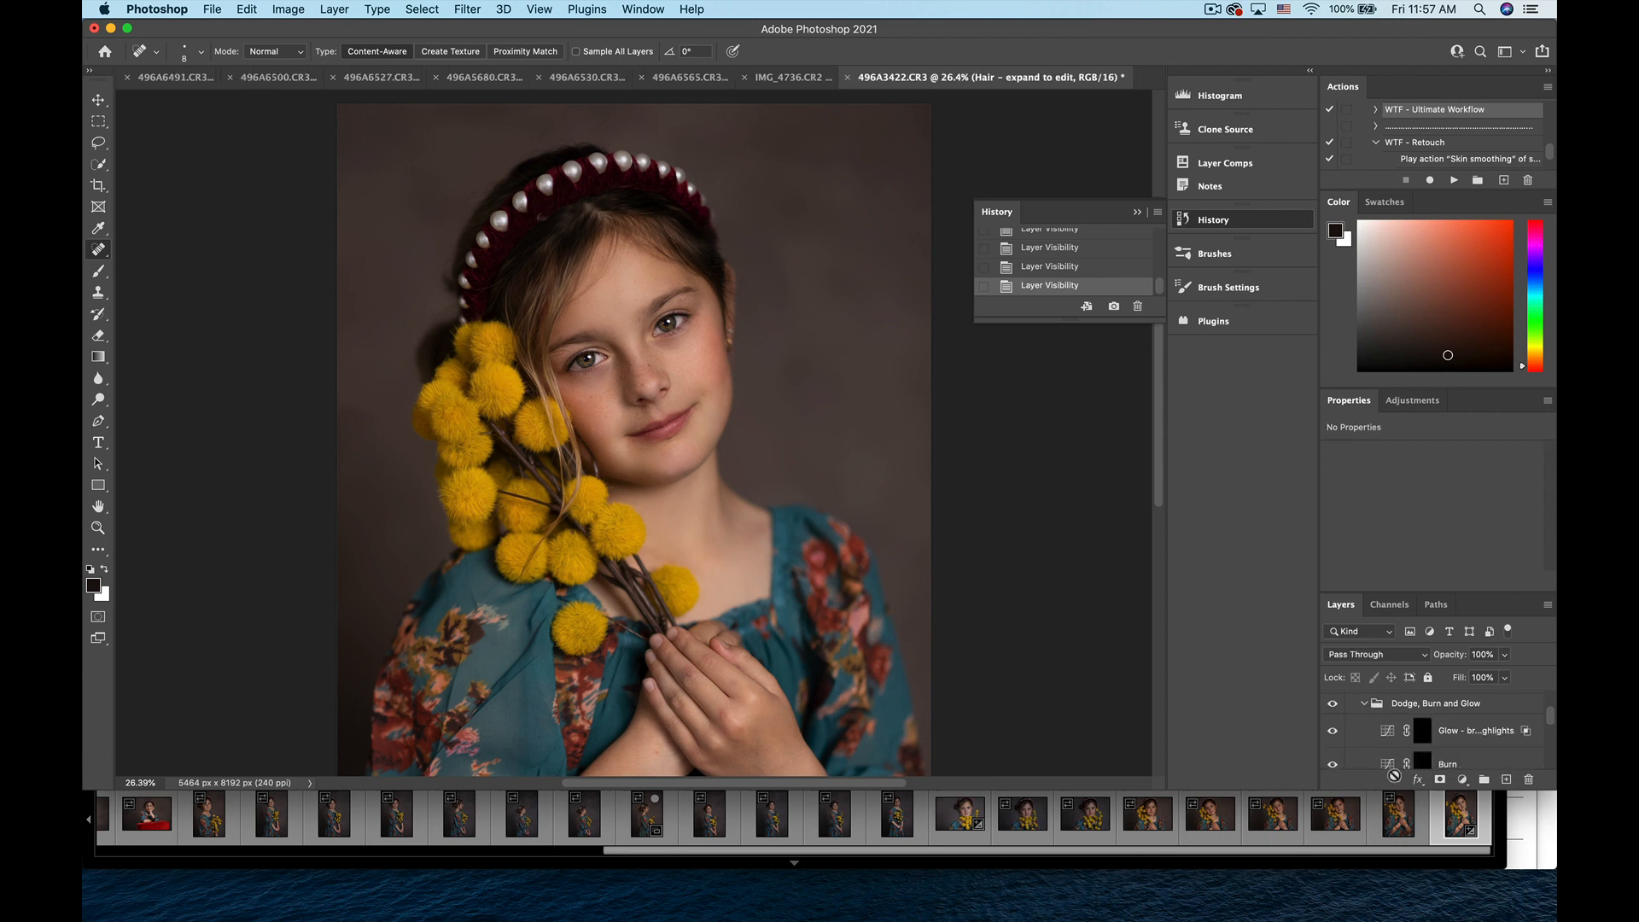
scroll(1460, 724, down, 2)
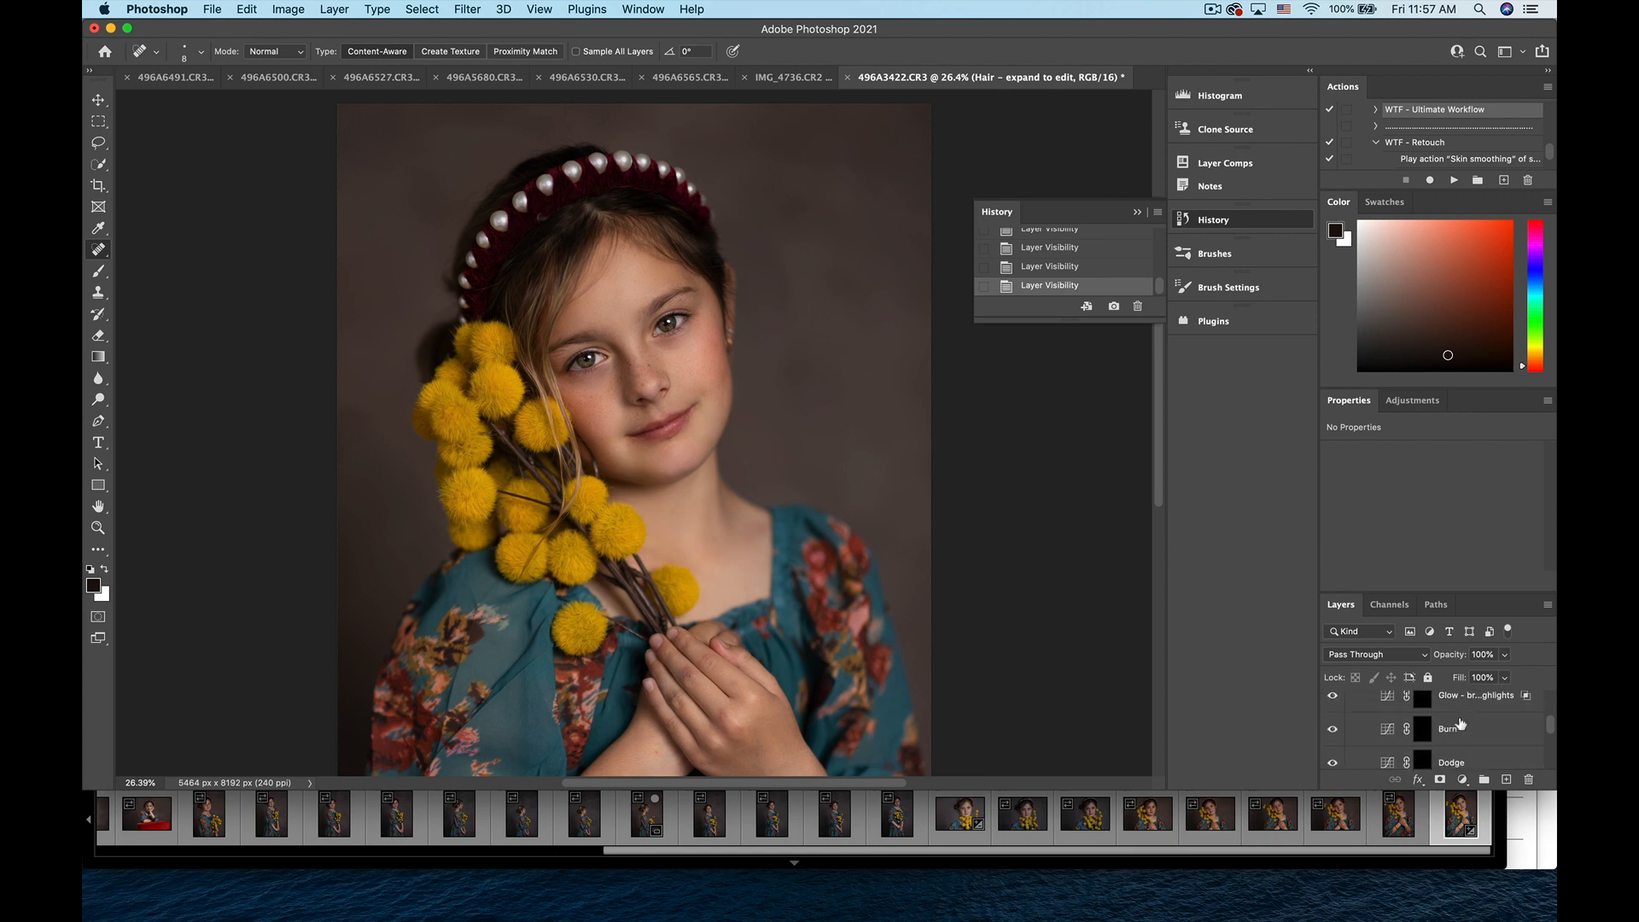
scroll(1460, 724, down, 1)
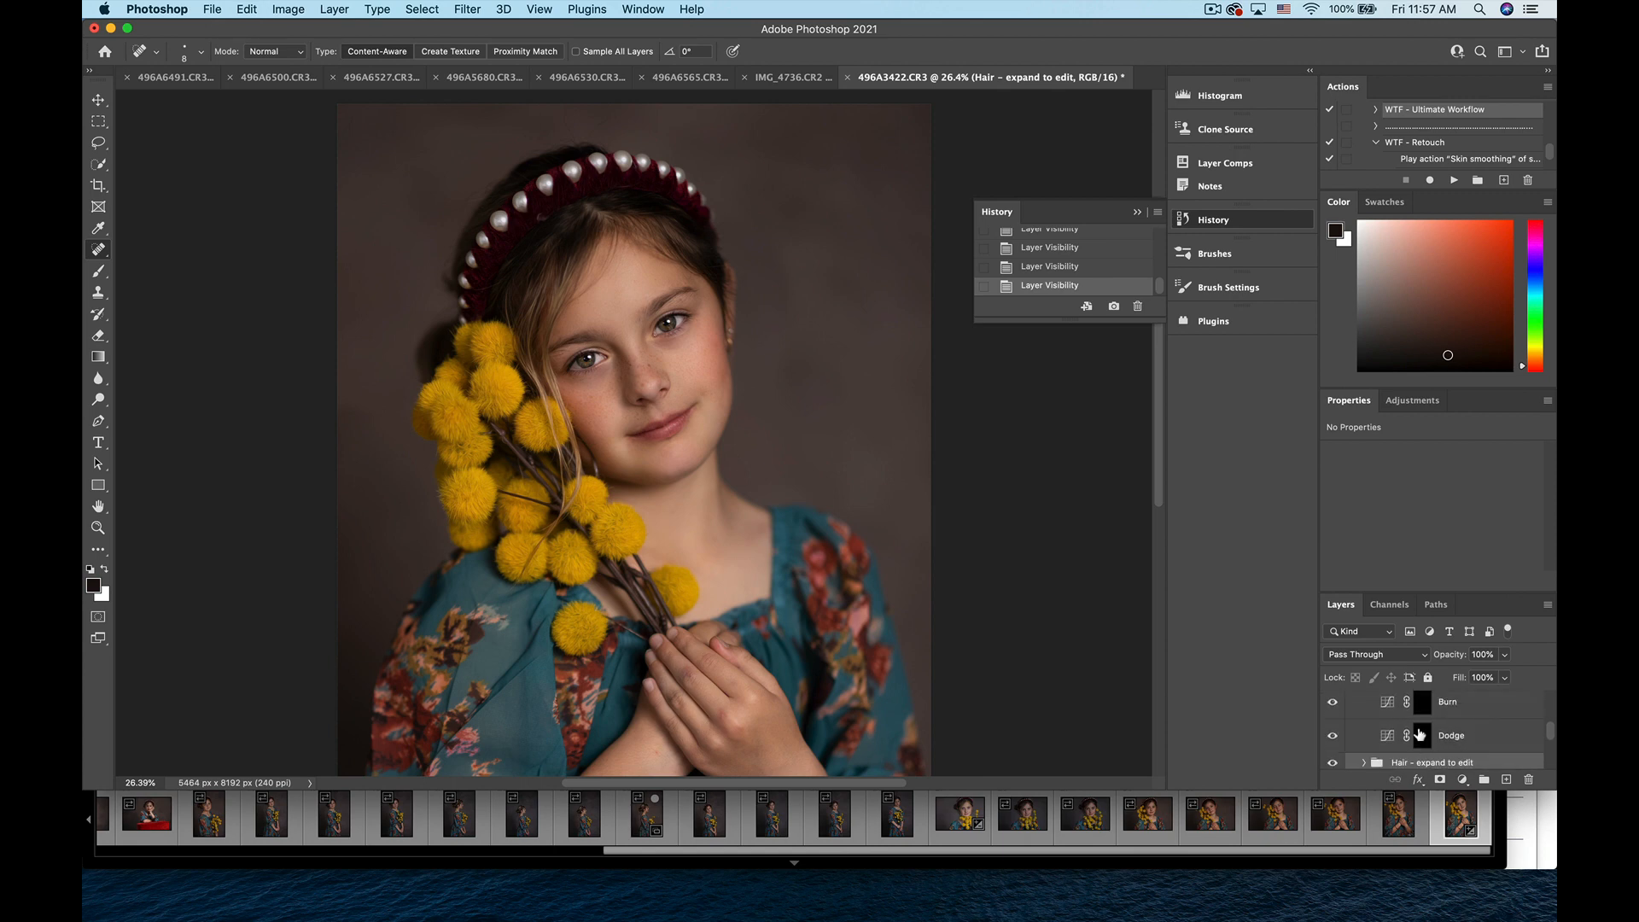
scroll(1421, 731, down, 1)
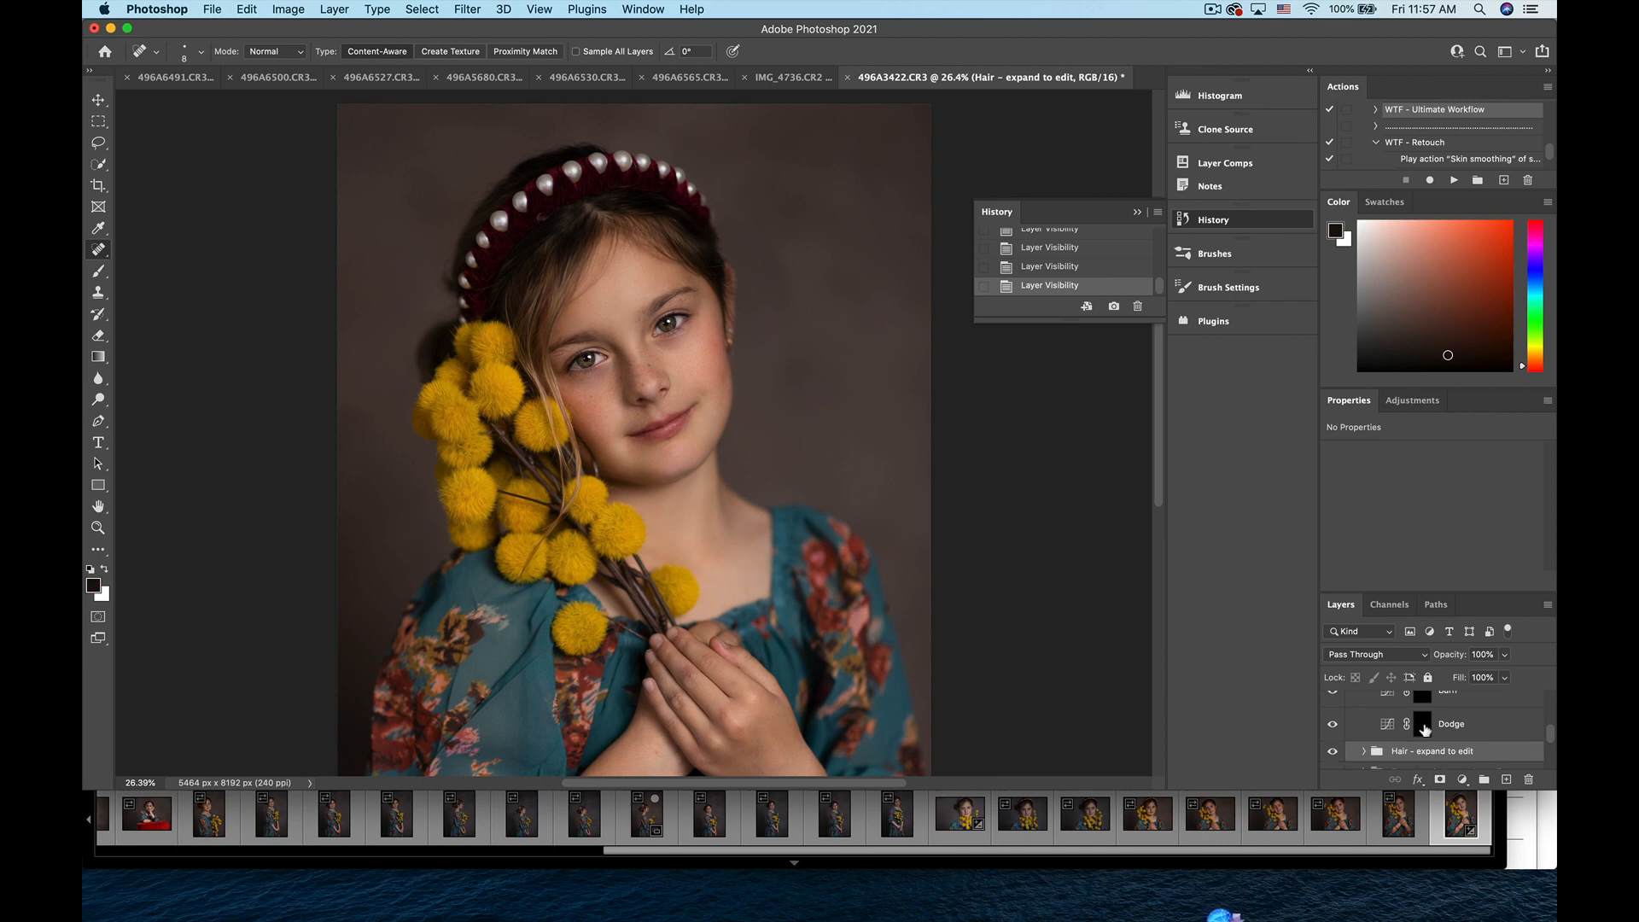
- Paint white strokes along the fingers of the front hand on the Dodge layer's mask with a 125 px brush
click(1423, 726)
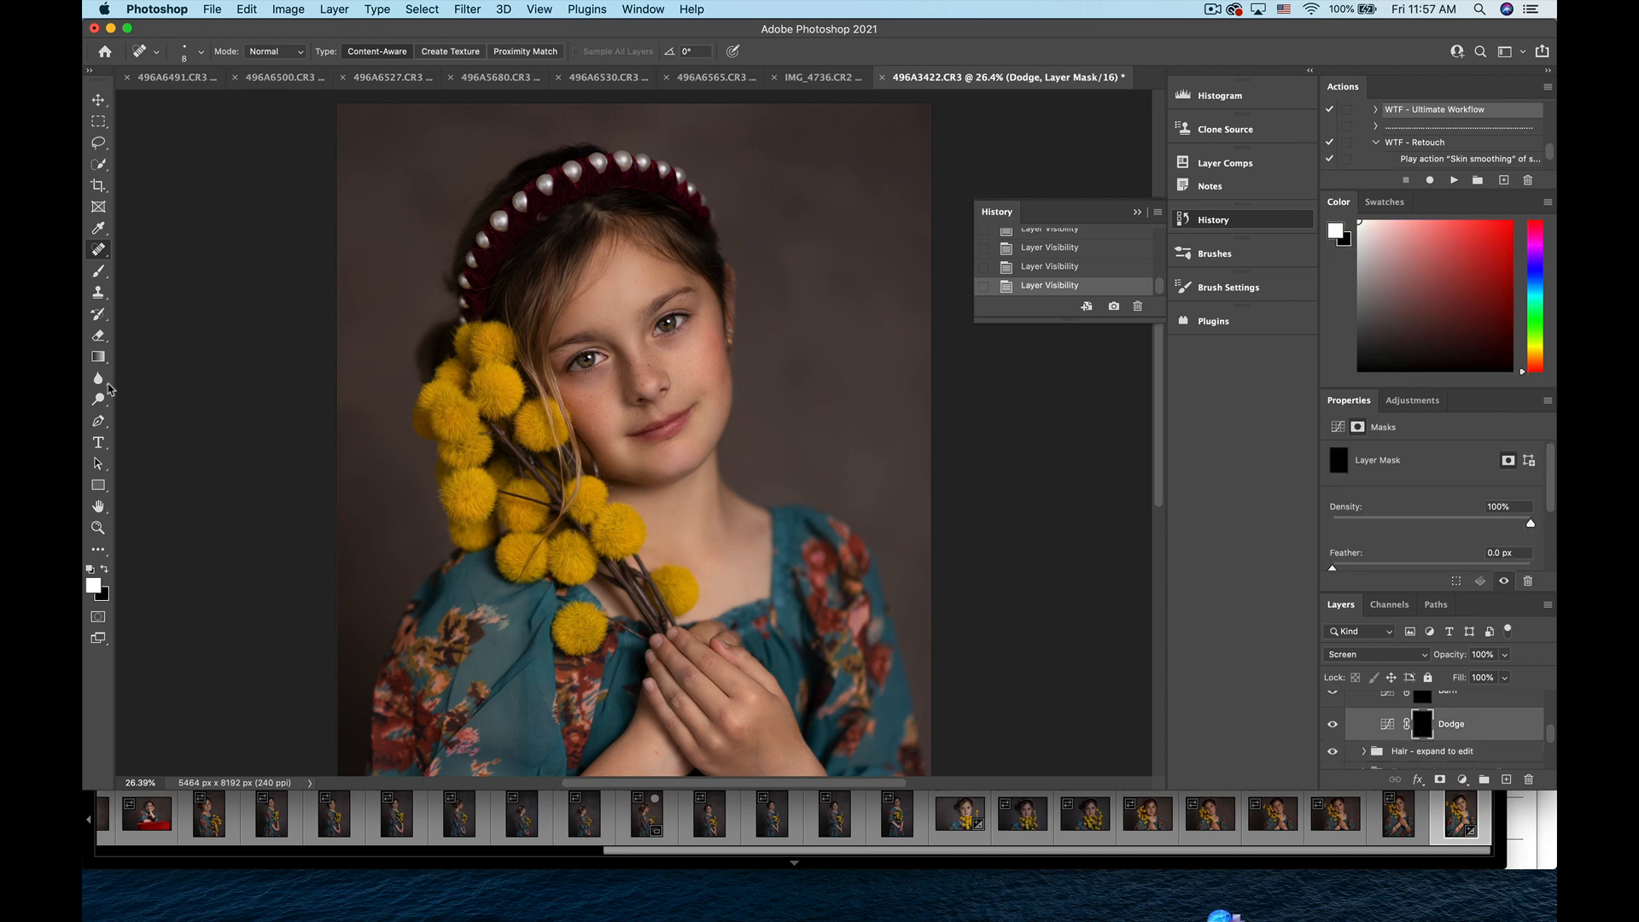
click(98, 273)
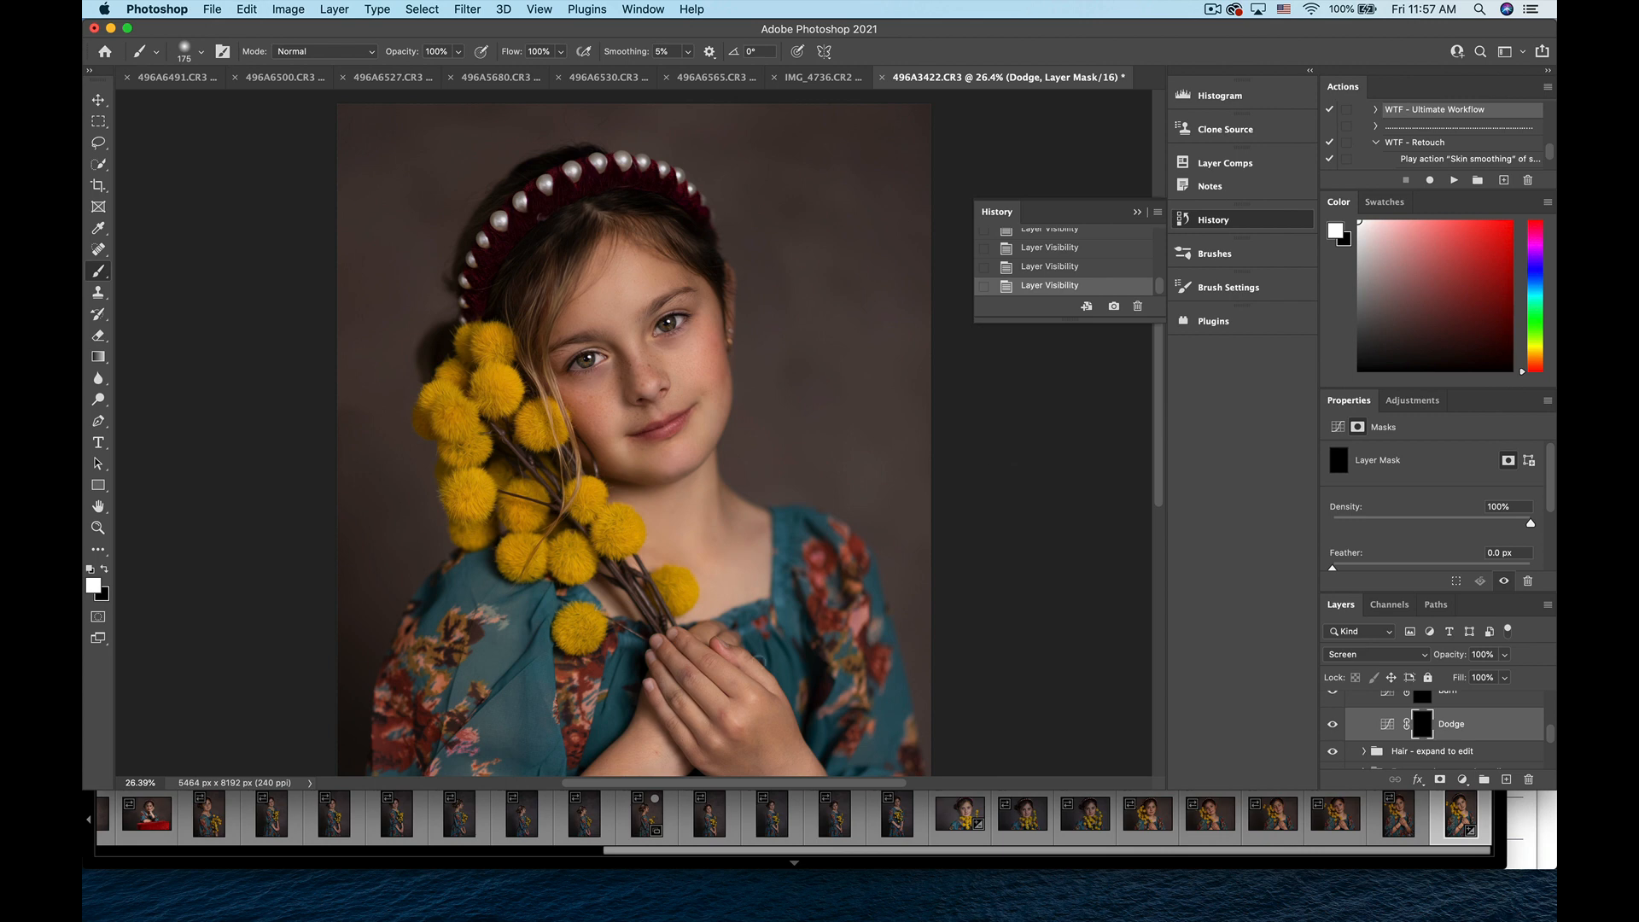
mouse_move(685, 639)
mouse_down()
mouse_move(737, 691)
mouse_move(713, 703)
mouse_move(724, 717)
mouse_up()
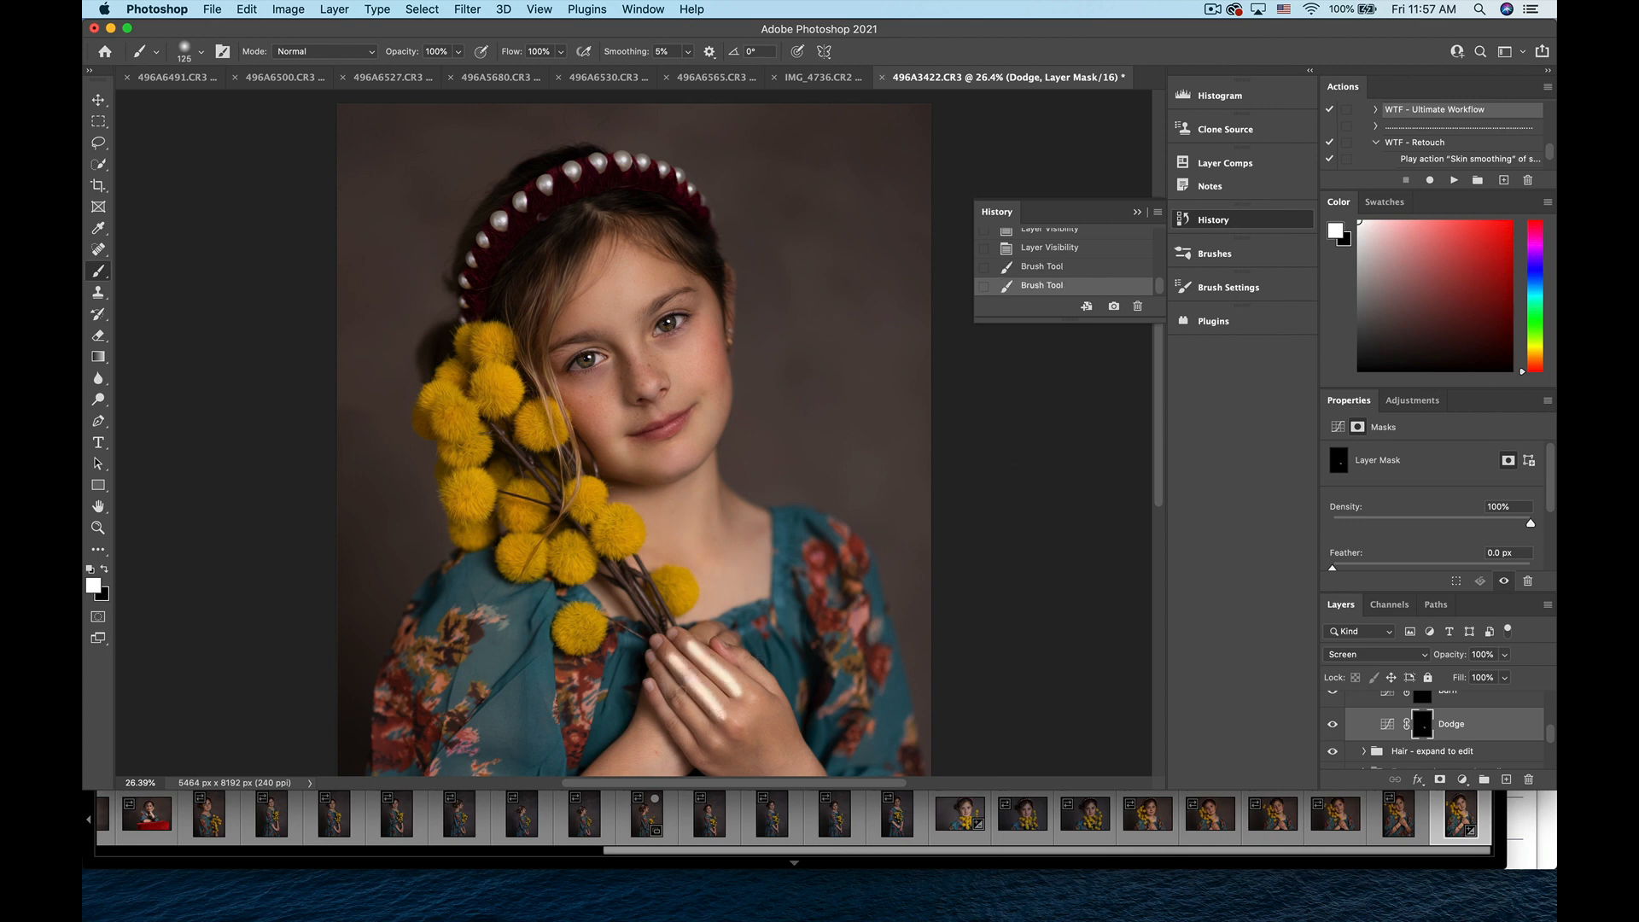
drag(658, 677, 720, 753)
drag(656, 702, 708, 772)
scroll(635, 440, down, 3)
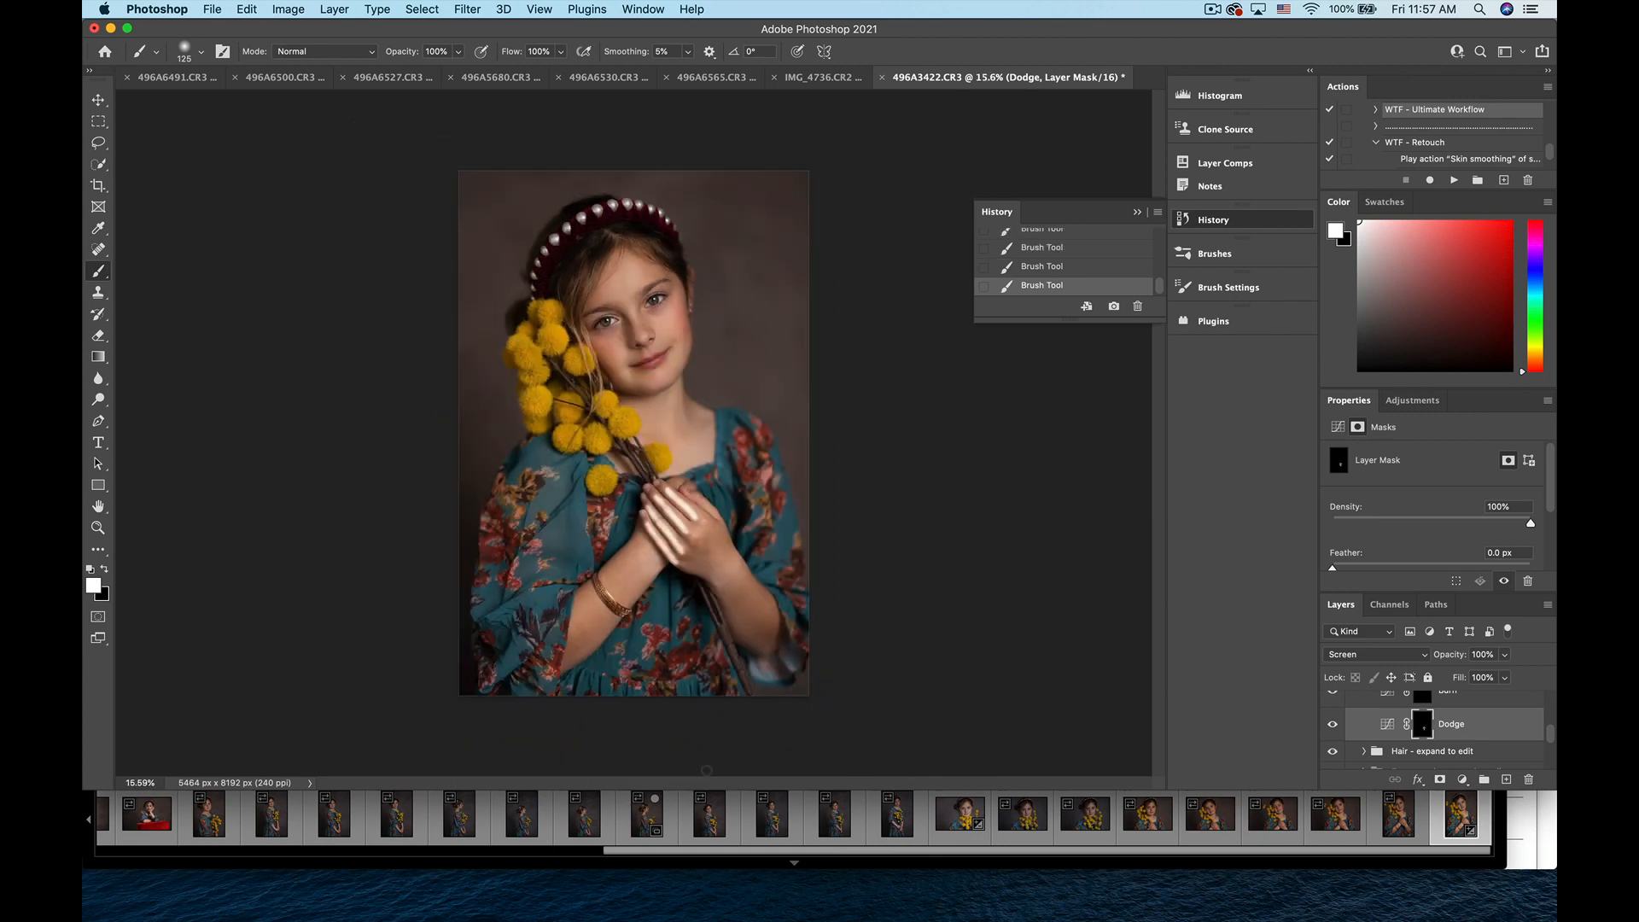
- Try a different opacity on the Dodge layer and return it to 100%
click(1504, 655)
mouse_move(1504, 674)
mouse_down()
mouse_move(1441, 683)
mouse_move(1524, 681)
mouse_up()
scroll(634, 436, up, 3)
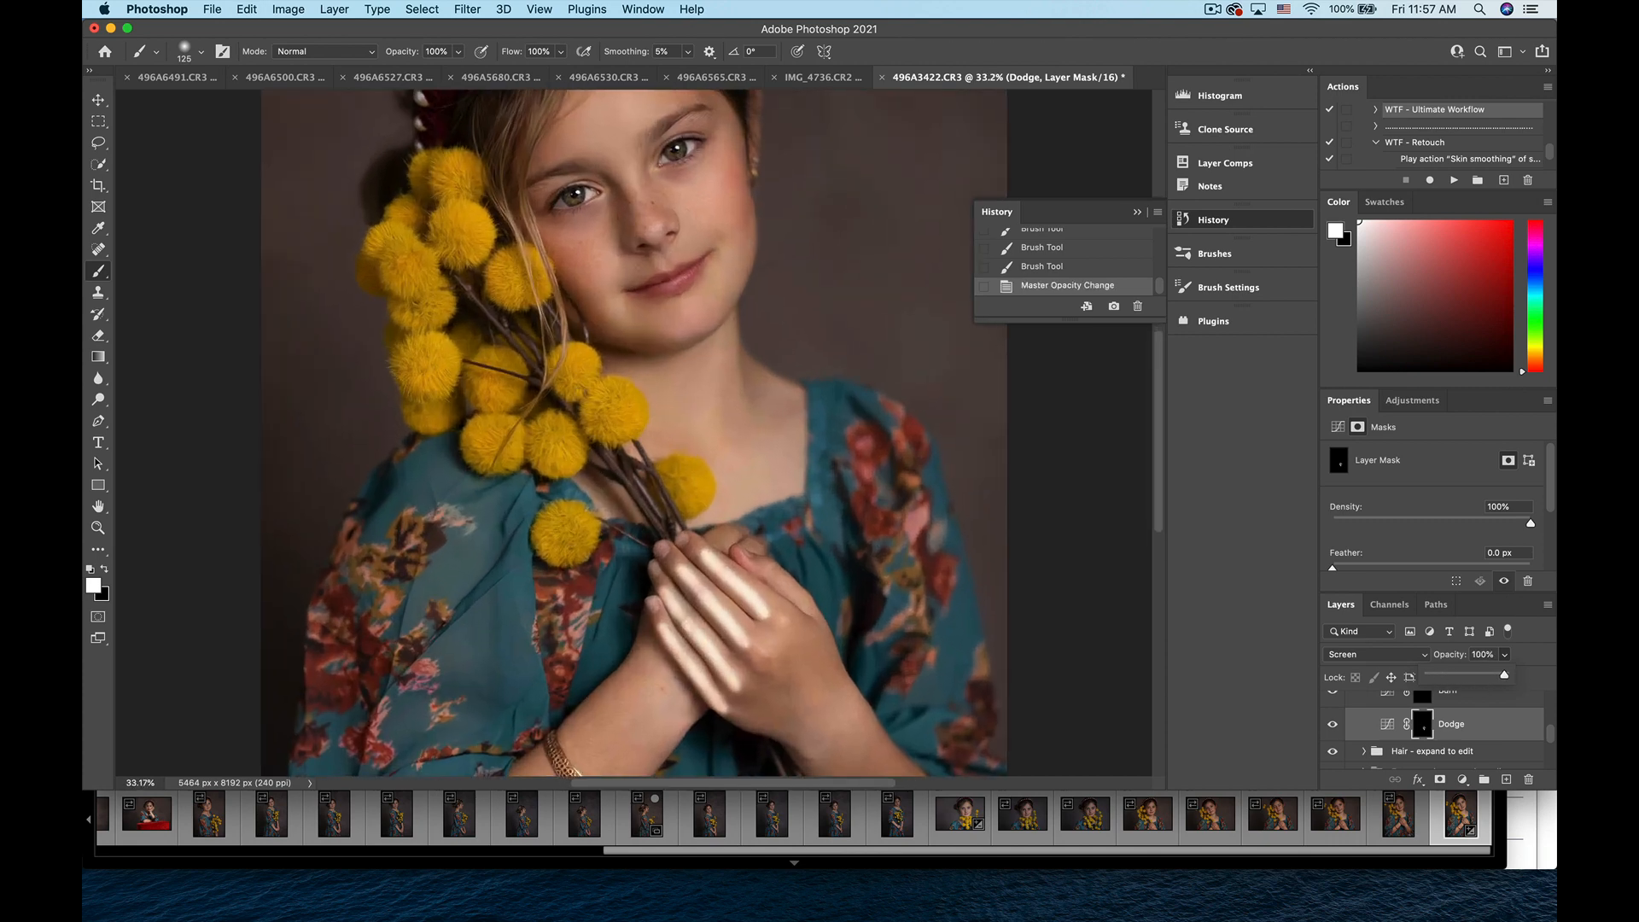
- Paint white highlights on the Dodge layer's mask over the upper yellow flower balls beside the face with the 125 px brush
scroll(397, 382, up, 5)
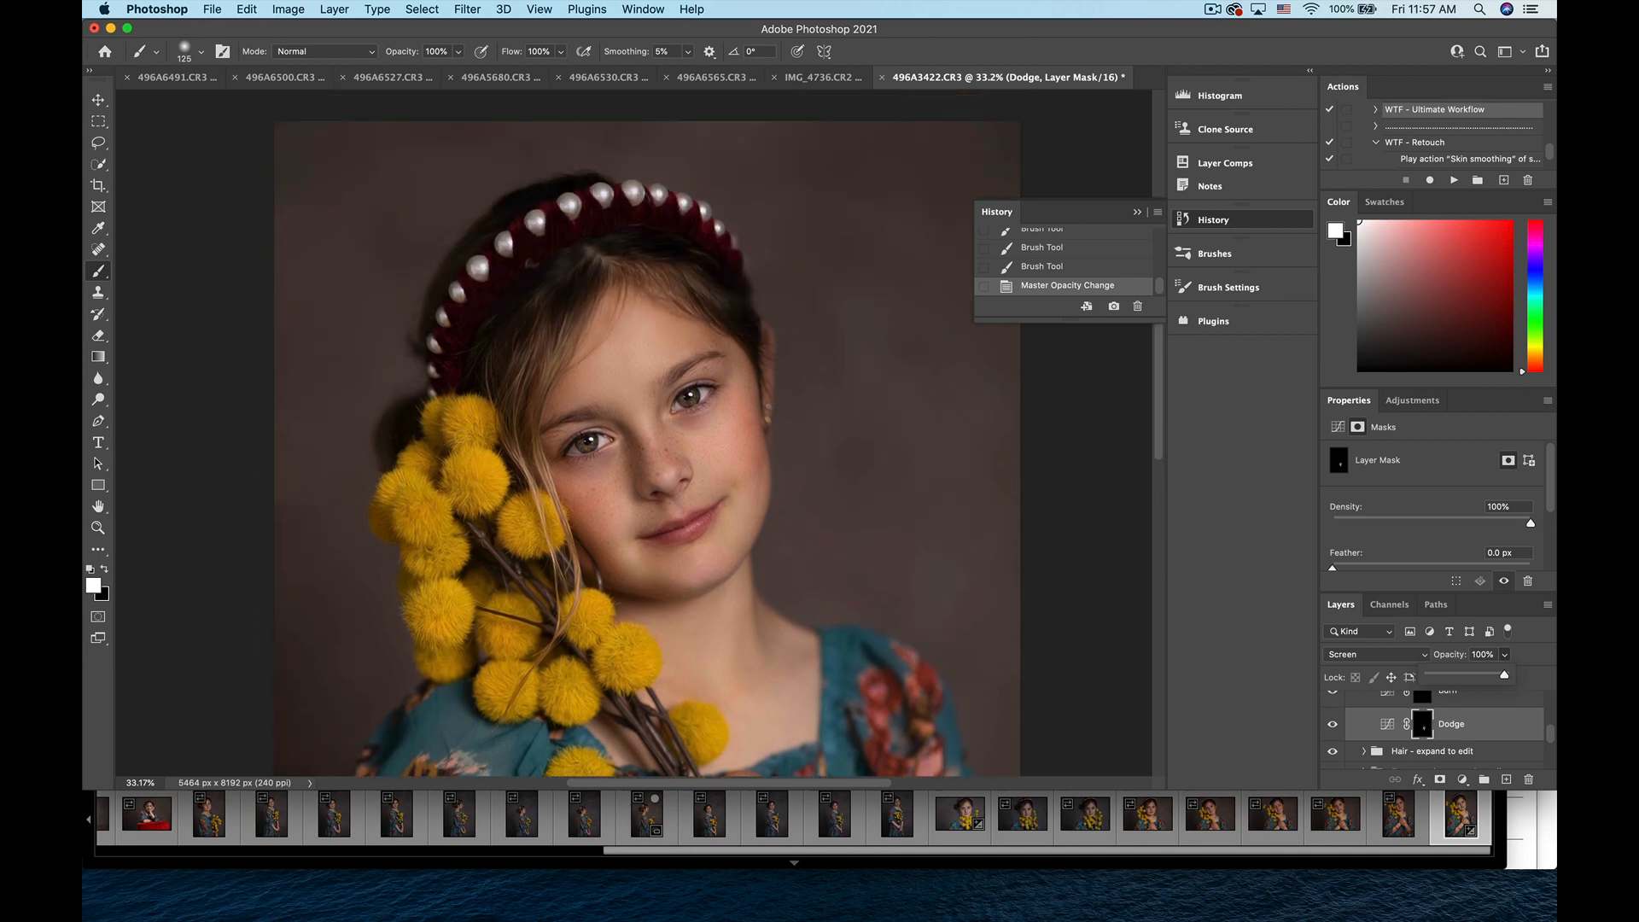
click(467, 419)
click(475, 475)
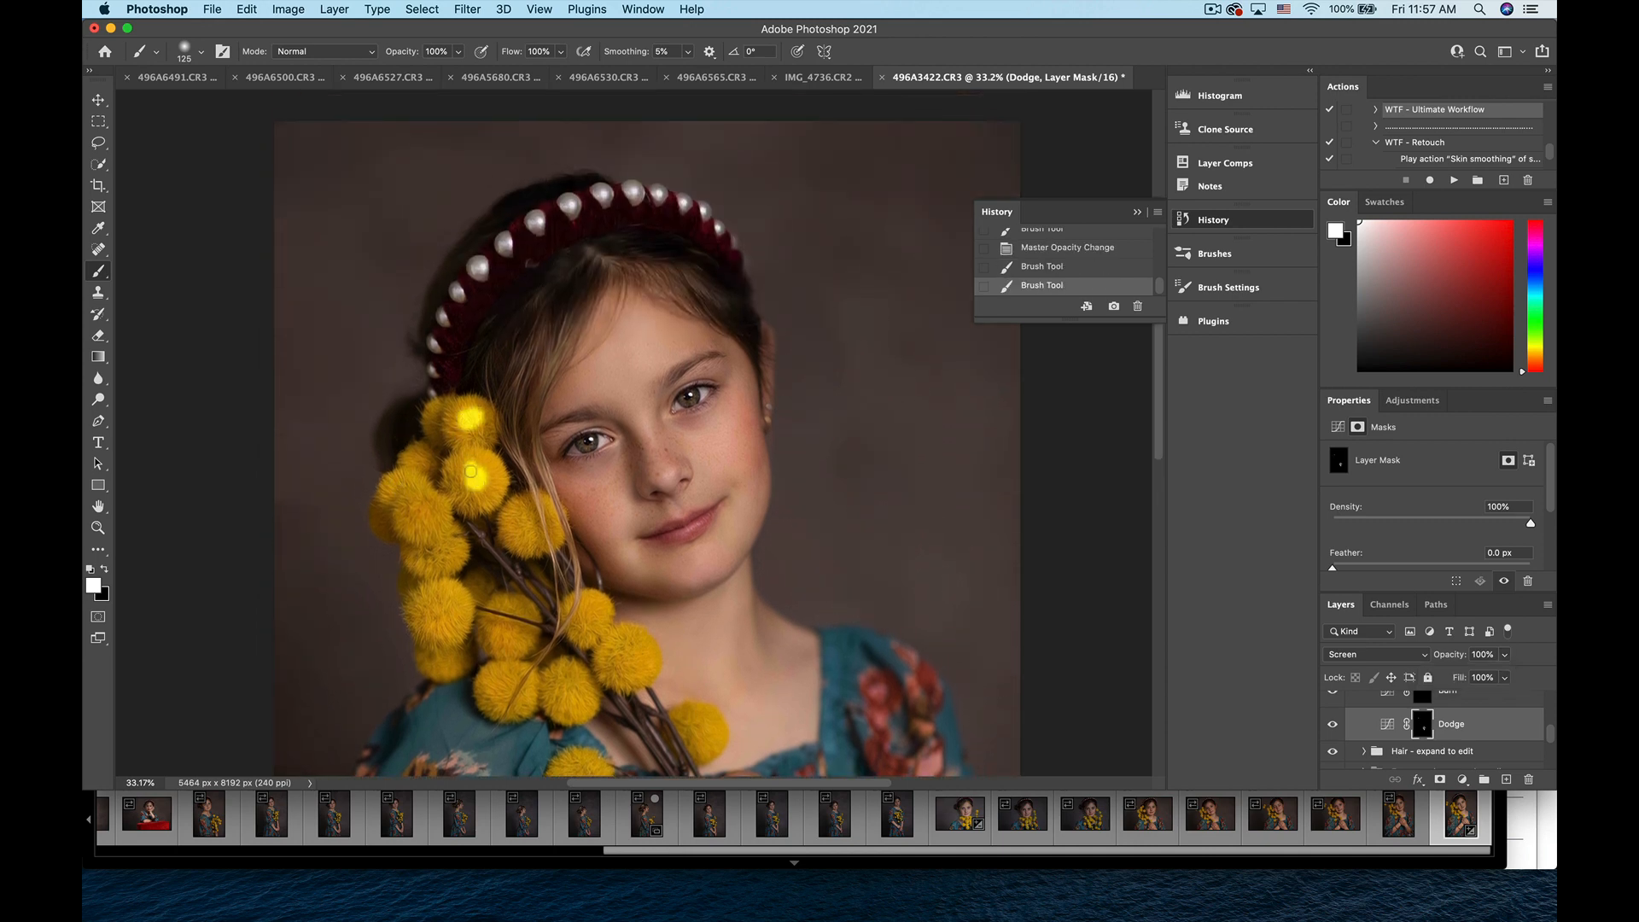
click(426, 509)
click(427, 550)
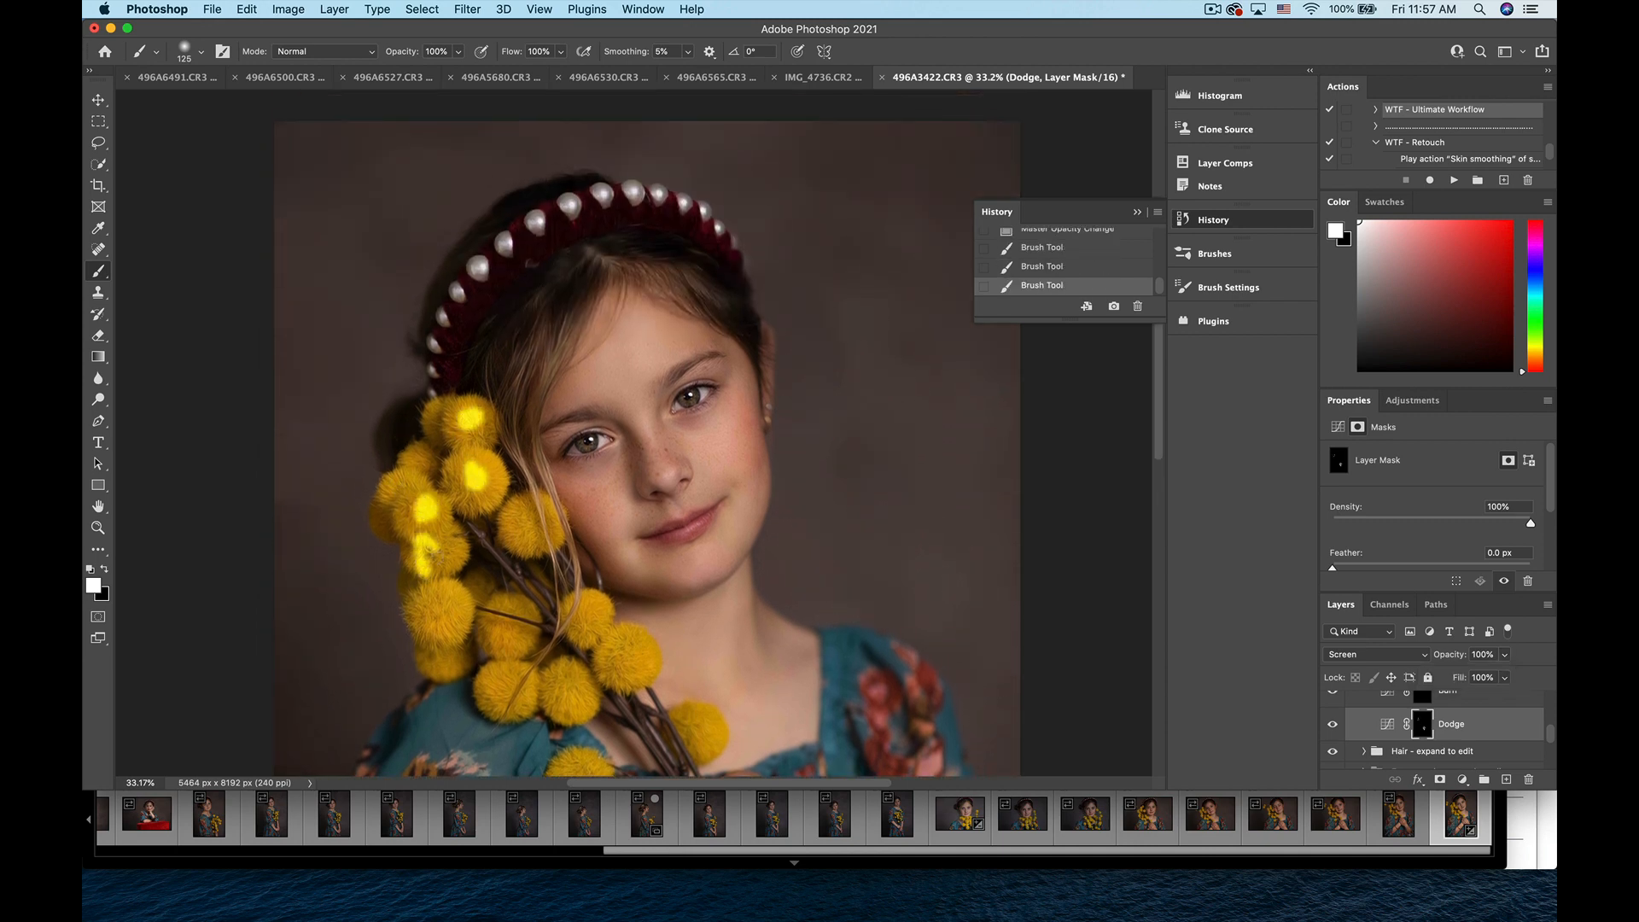
mouse_move(437, 587)
mouse_down()
mouse_move(440, 625)
mouse_move(494, 622)
mouse_move(514, 651)
mouse_move(499, 696)
mouse_up()
click(435, 661)
click(438, 663)
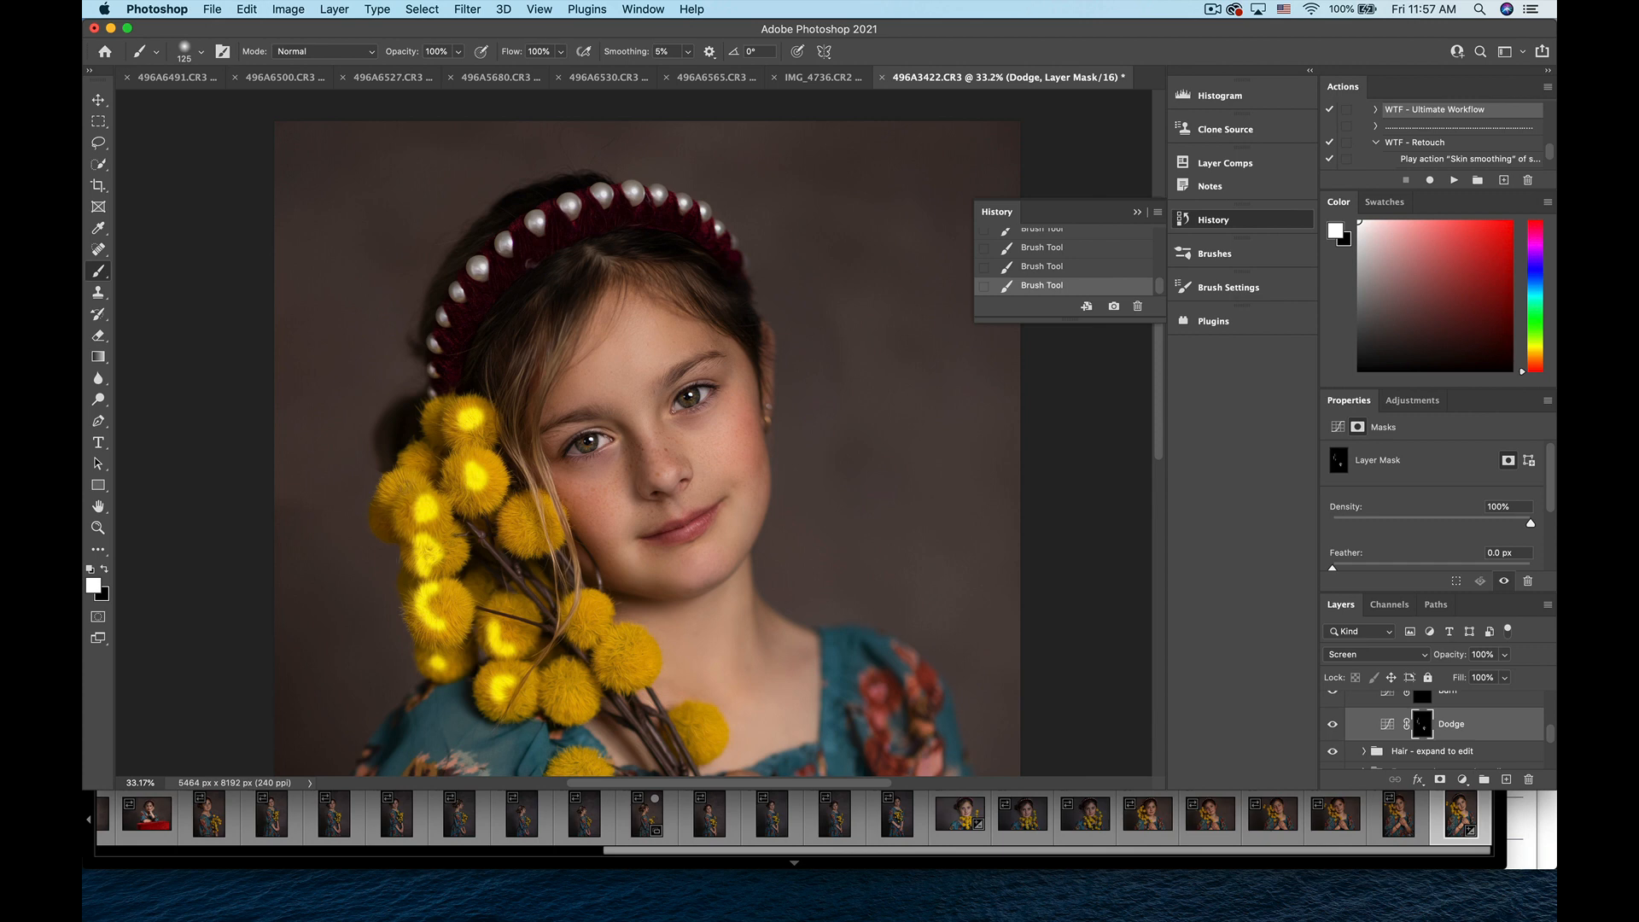
drag(403, 478, 385, 511)
- Dab white on the Dodge layer's mask over each pearl of the headband, enlarging the brush to 175 px
drag(428, 346, 432, 366)
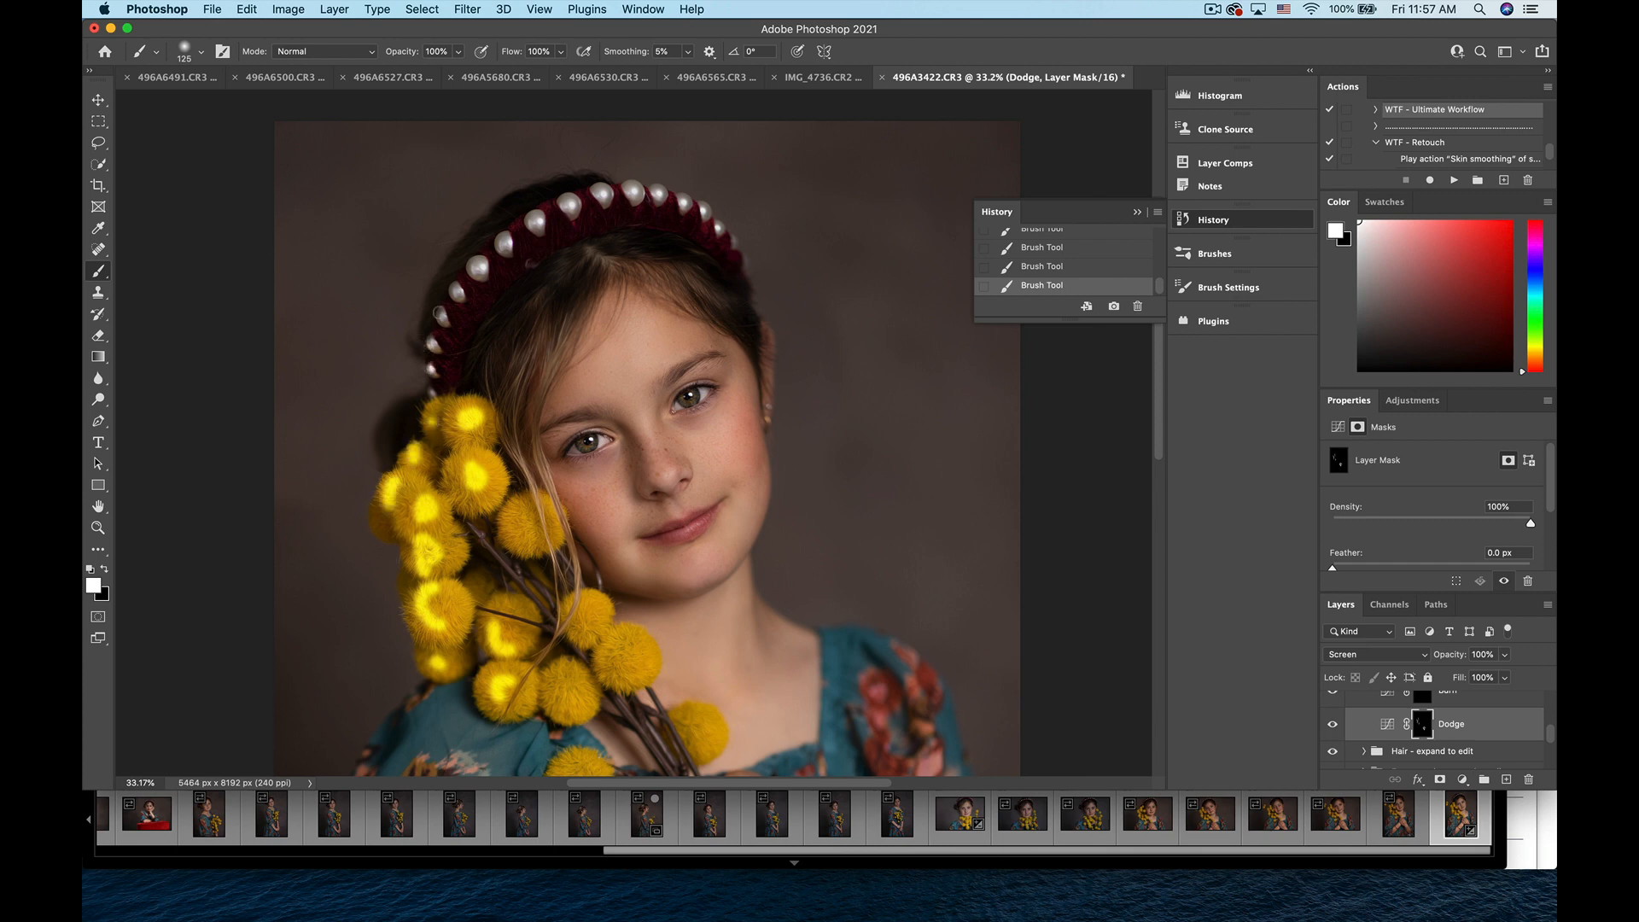
click(456, 289)
click(472, 266)
click(516, 235)
click(506, 240)
click(506, 241)
click(534, 222)
click(564, 205)
click(606, 190)
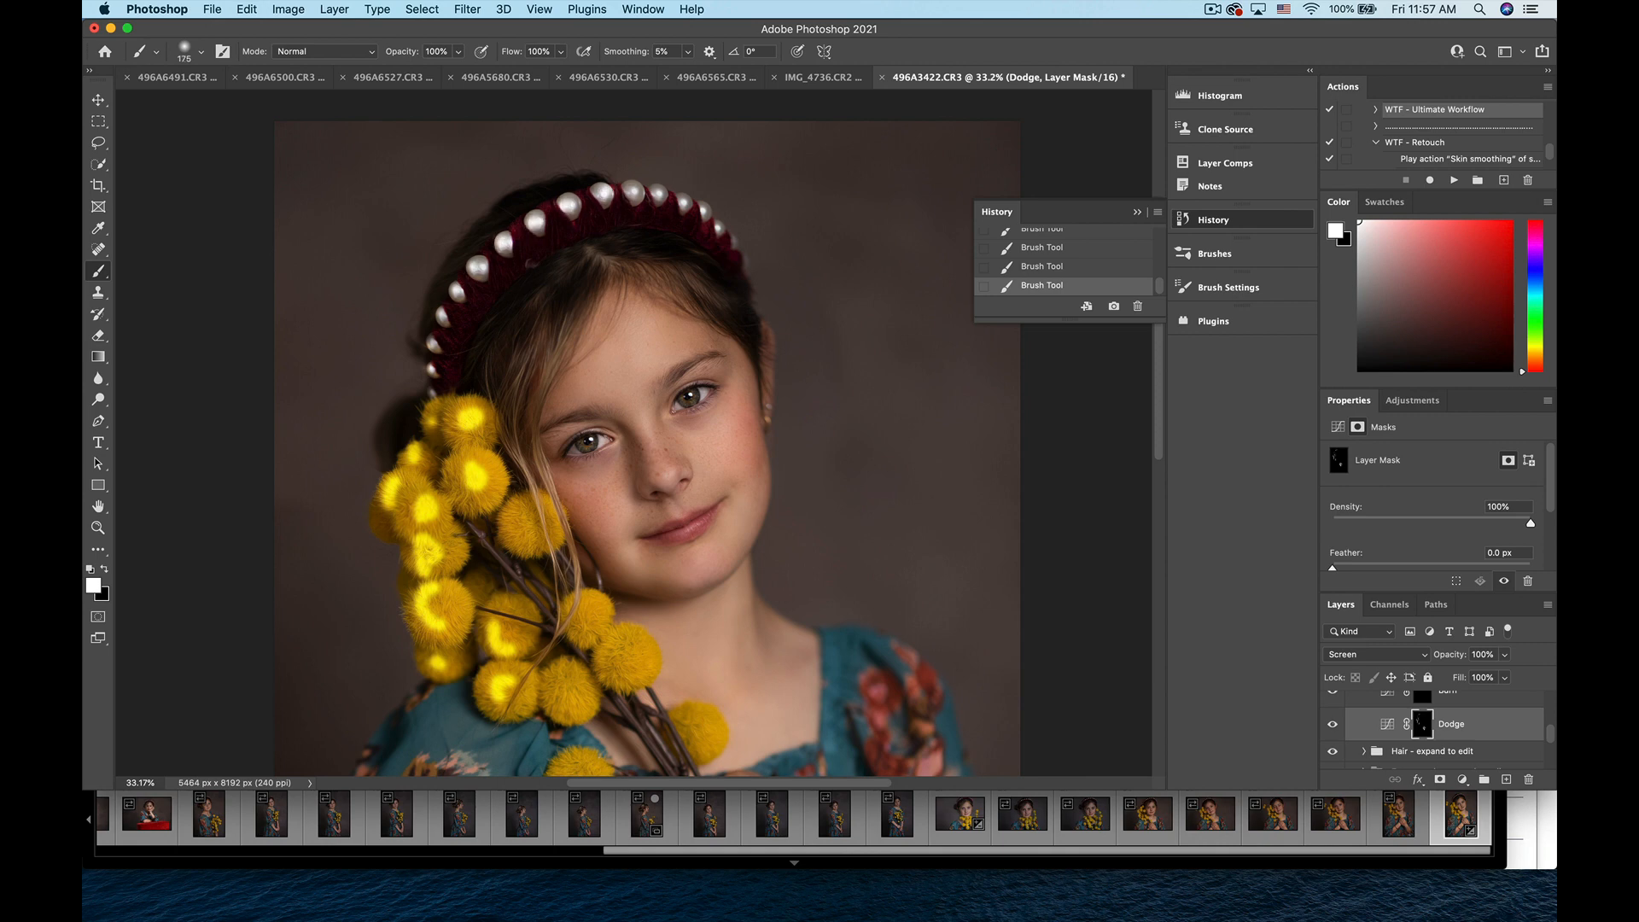
click(632, 194)
click(662, 194)
click(684, 205)
click(698, 216)
click(719, 227)
click(730, 243)
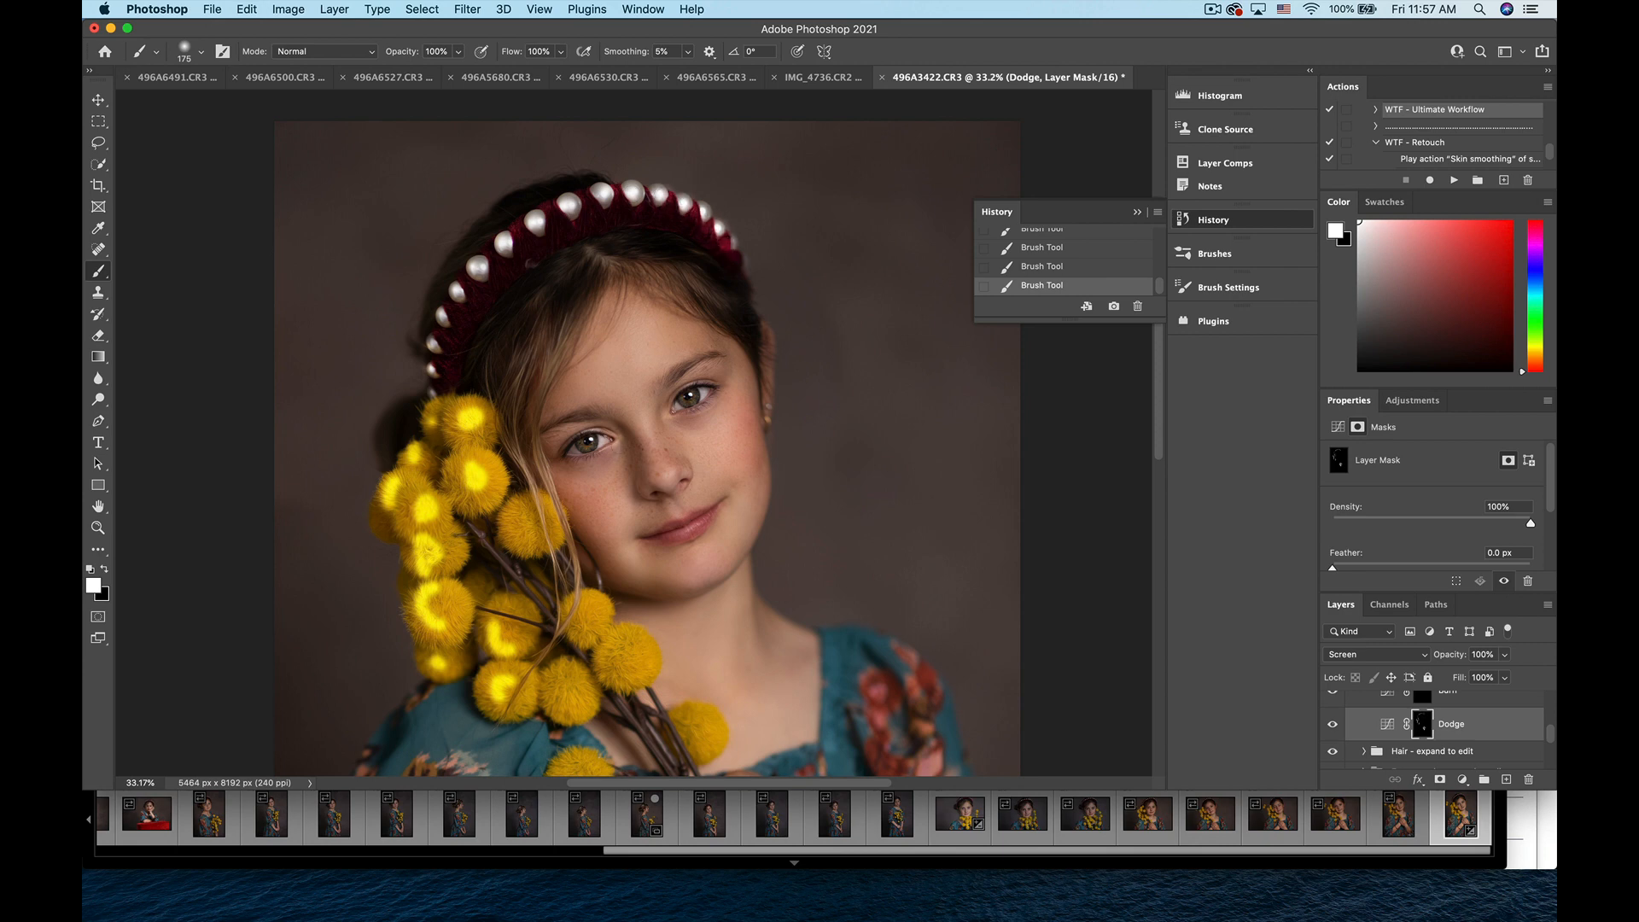
click(606, 432)
key(super+z)
key(super+z)
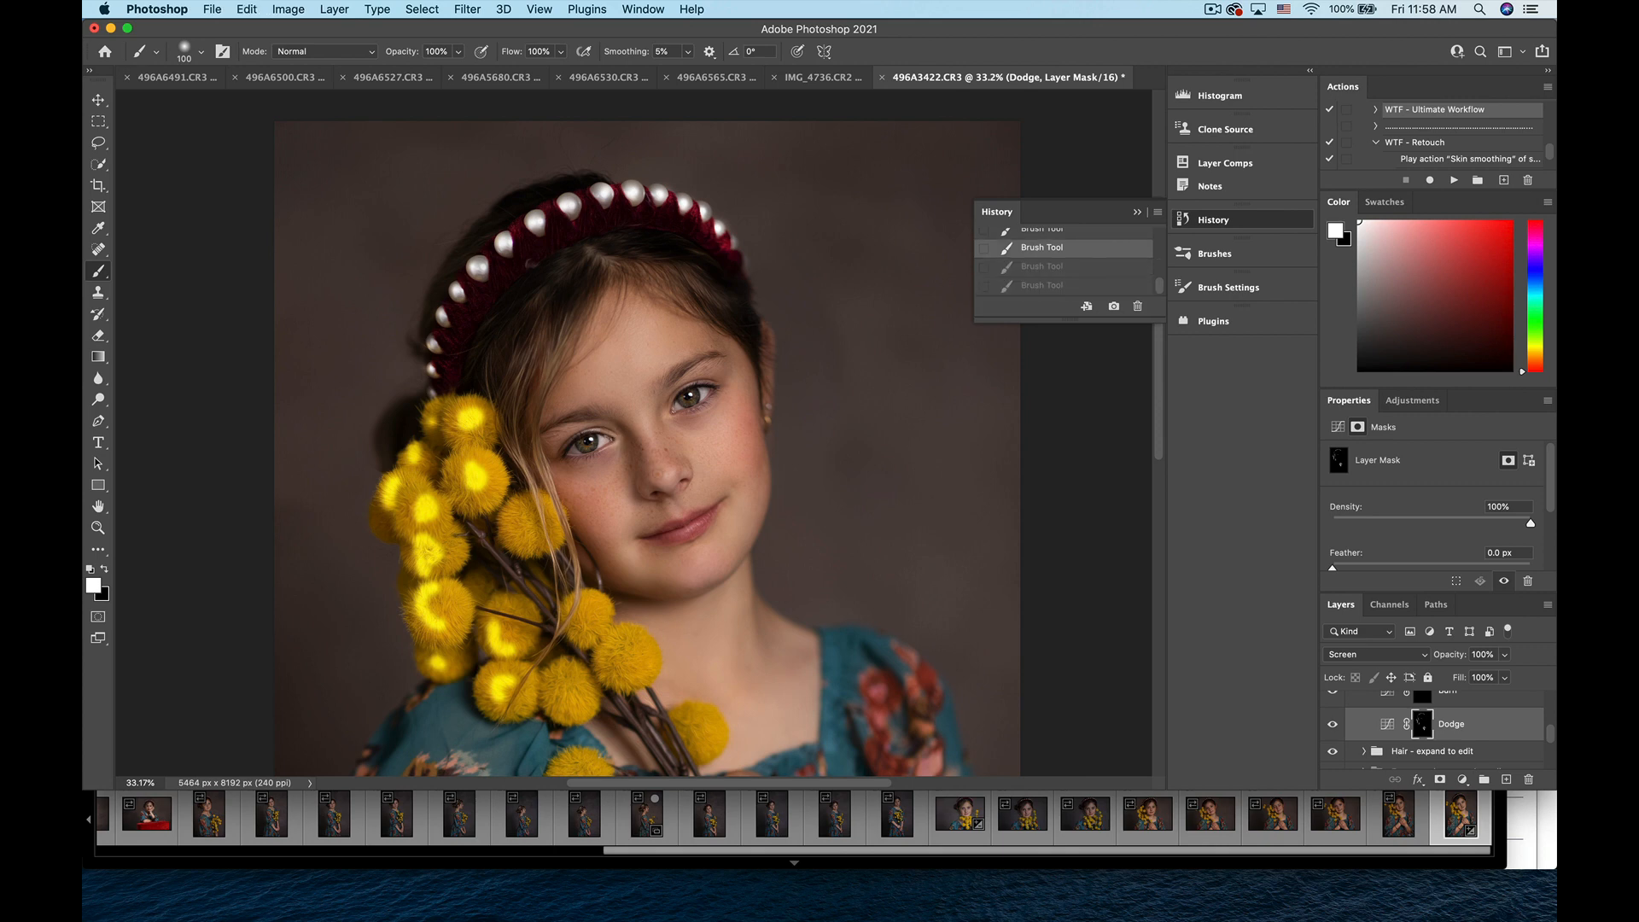
- Paint Dodge mask highlights along the nose, lower lip and philtrum ridges, reducing the brush from 100 px to 60 px
drag(671, 472, 663, 475)
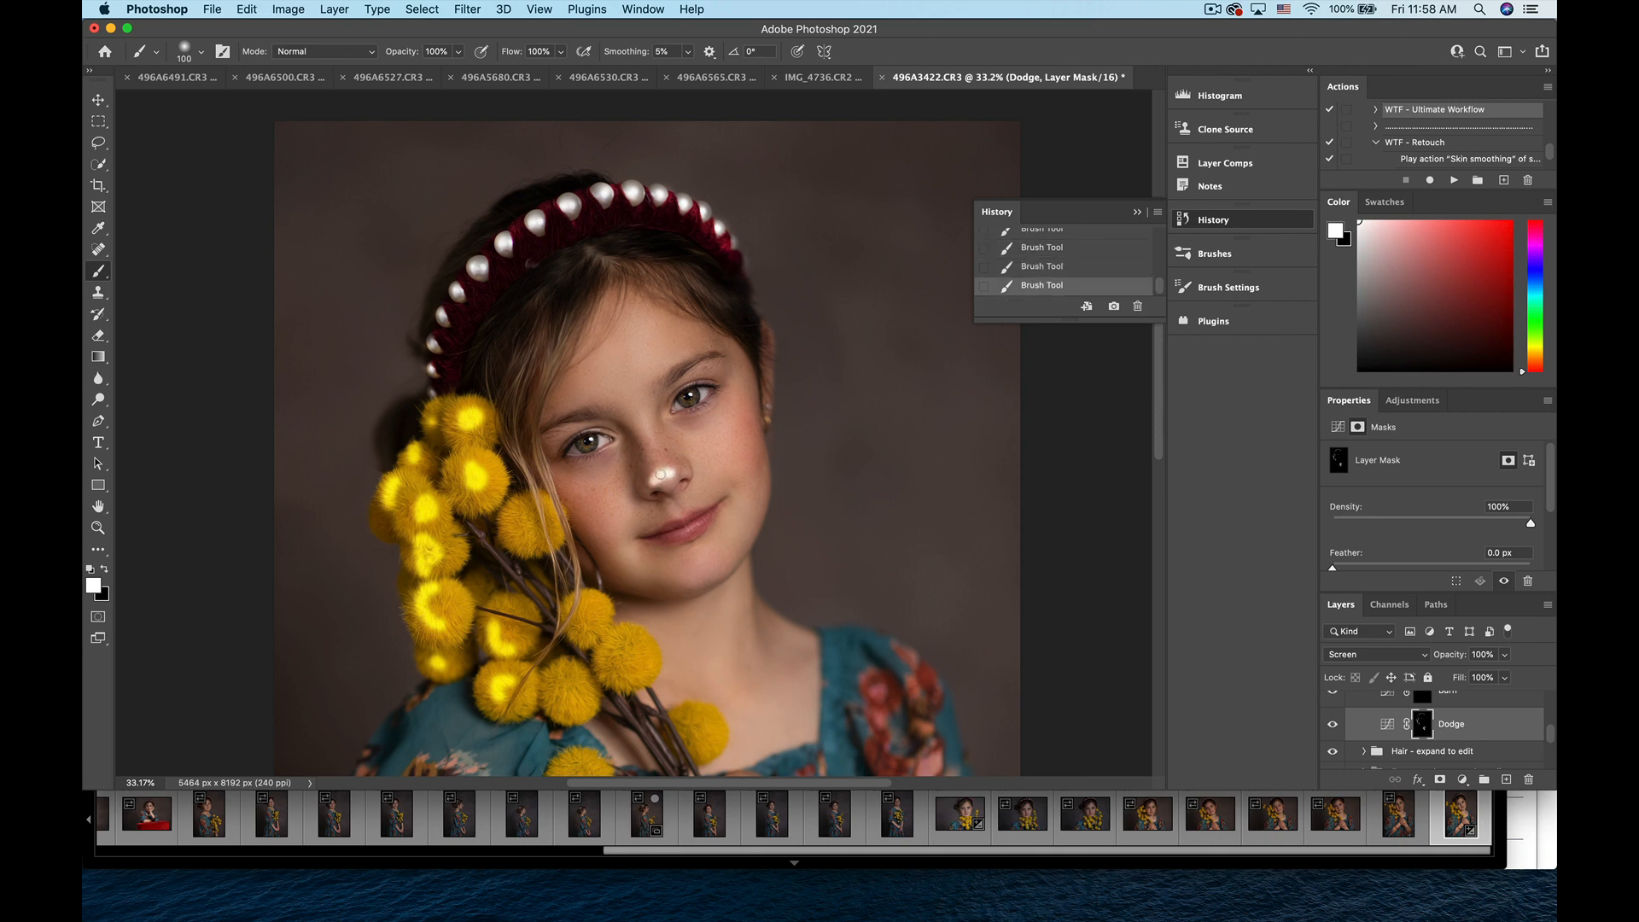
drag(637, 414, 659, 465)
drag(683, 533, 695, 525)
key(super+z)
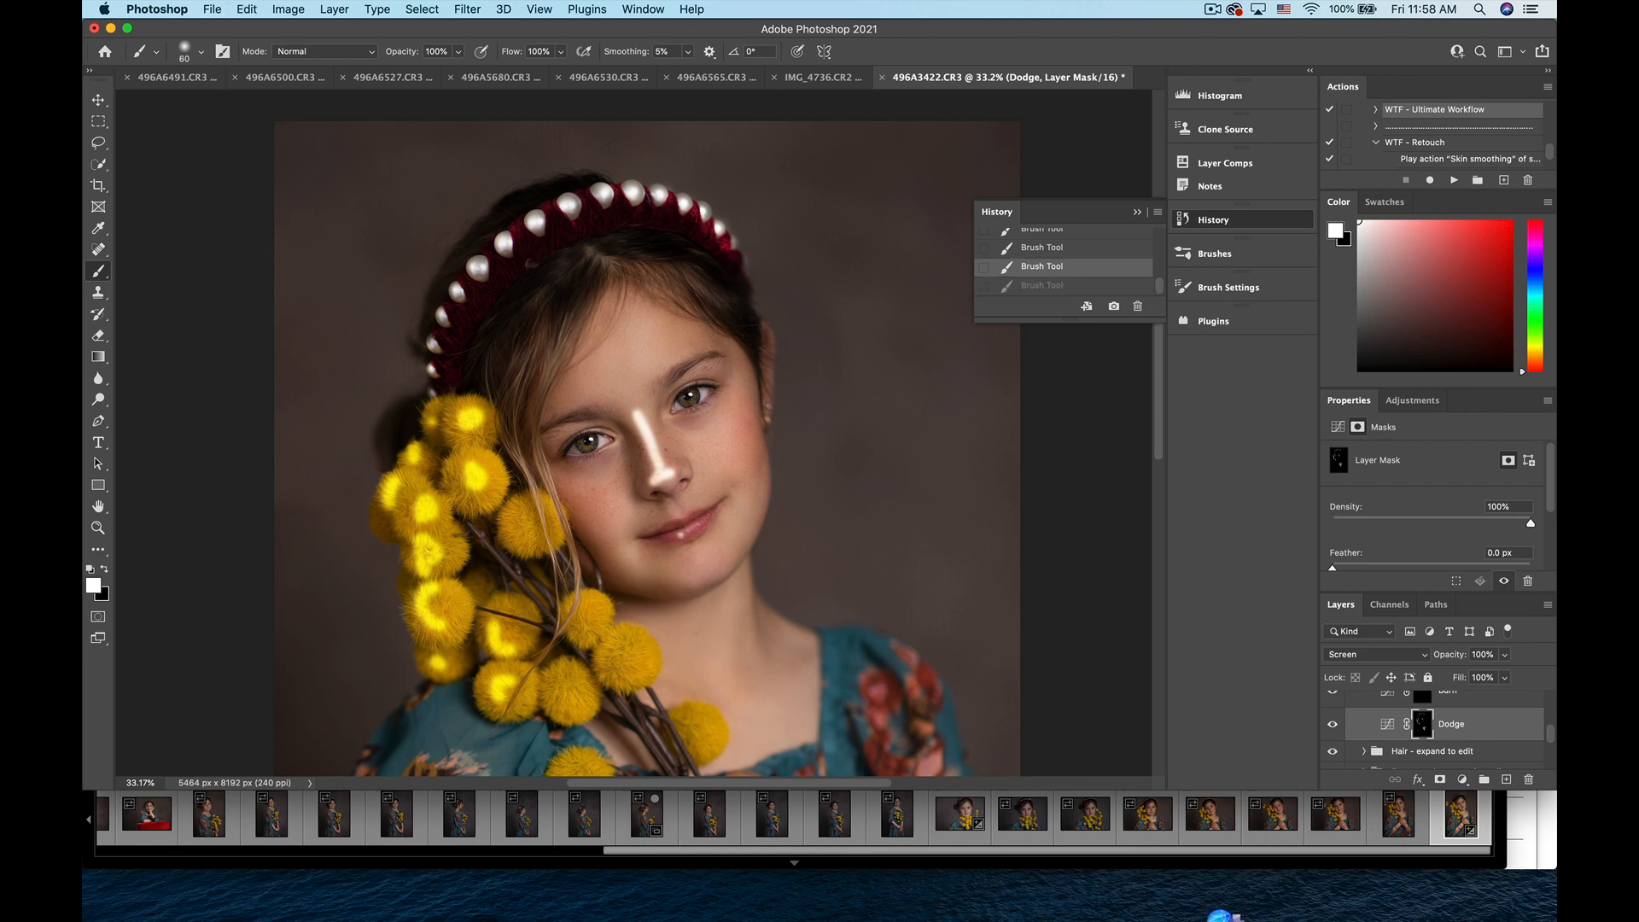
drag(683, 535, 693, 530)
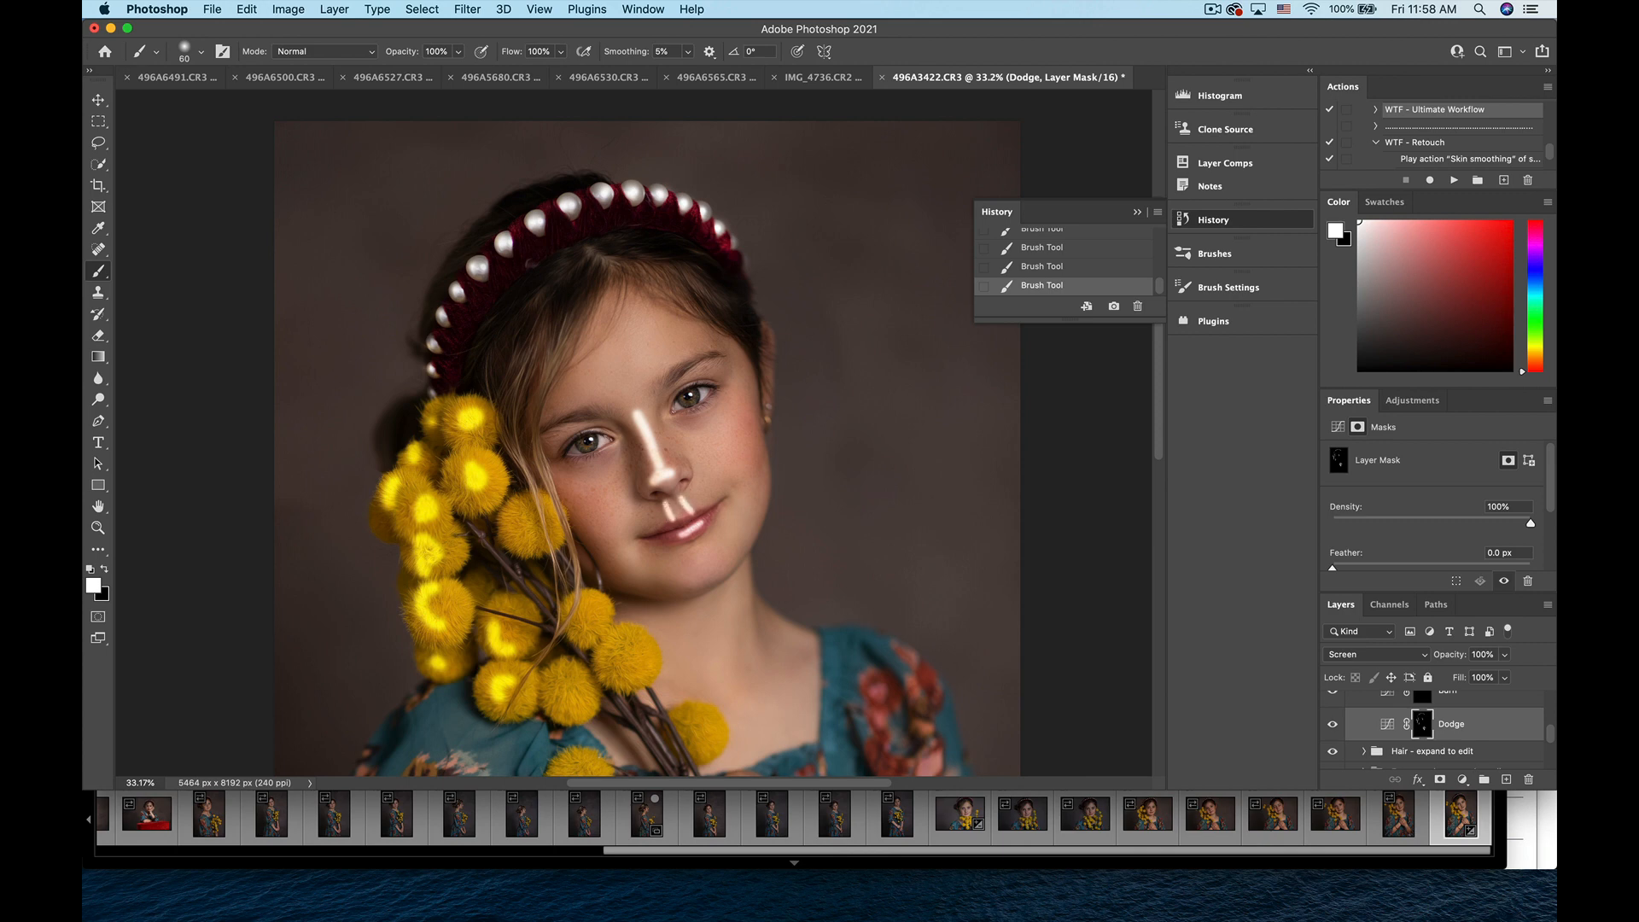
key(super+z)
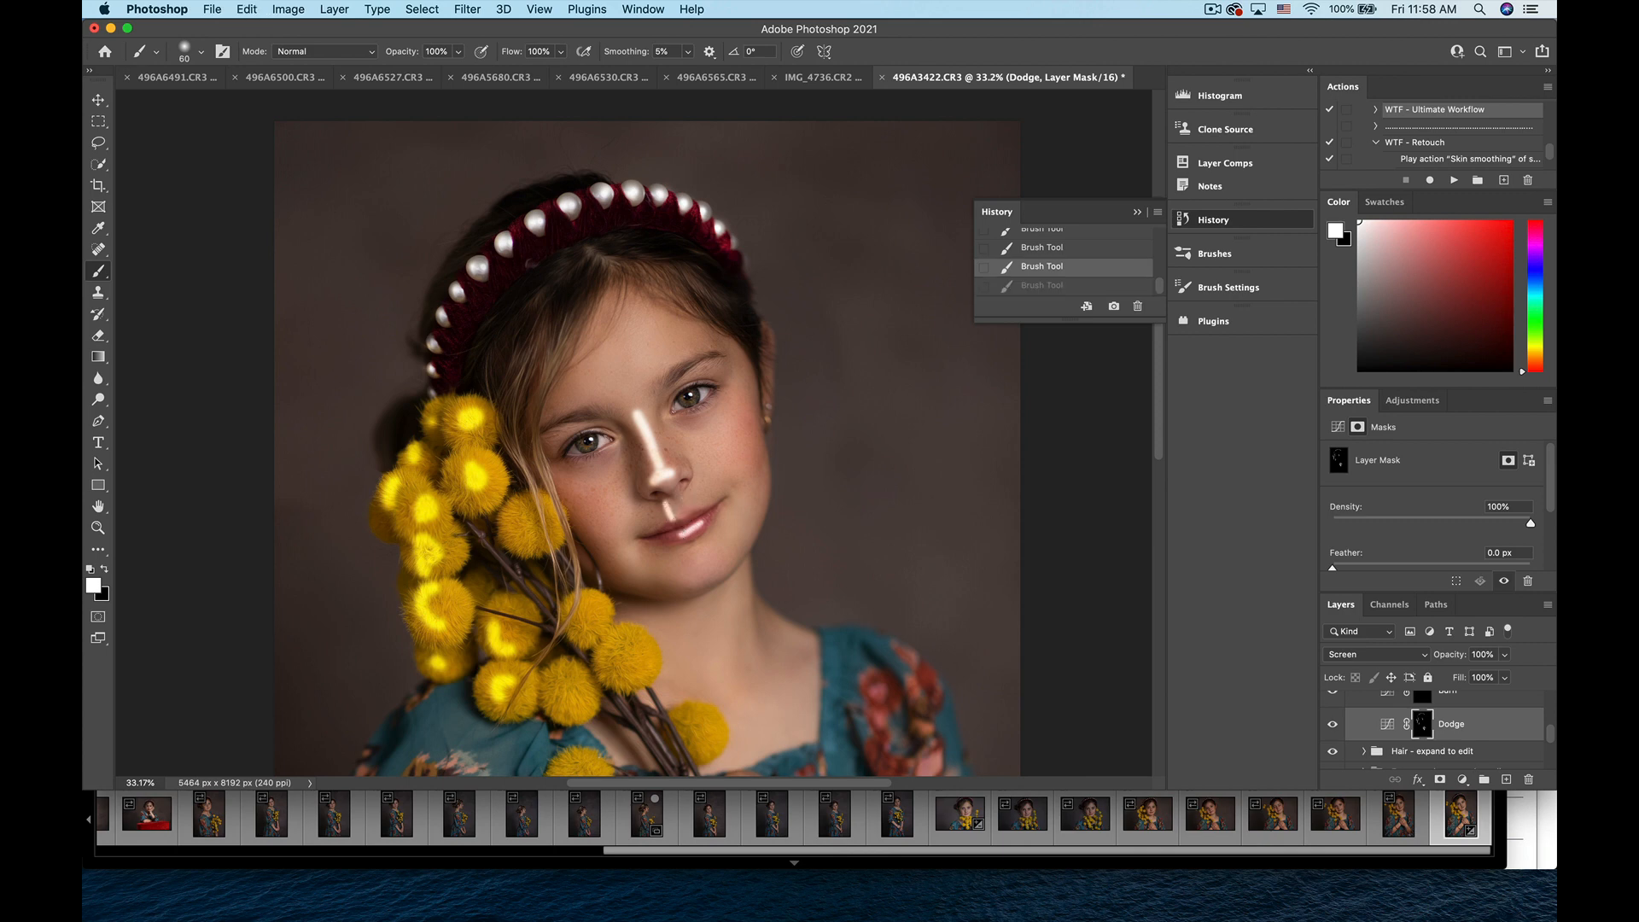
scroll(628, 427, up, 5)
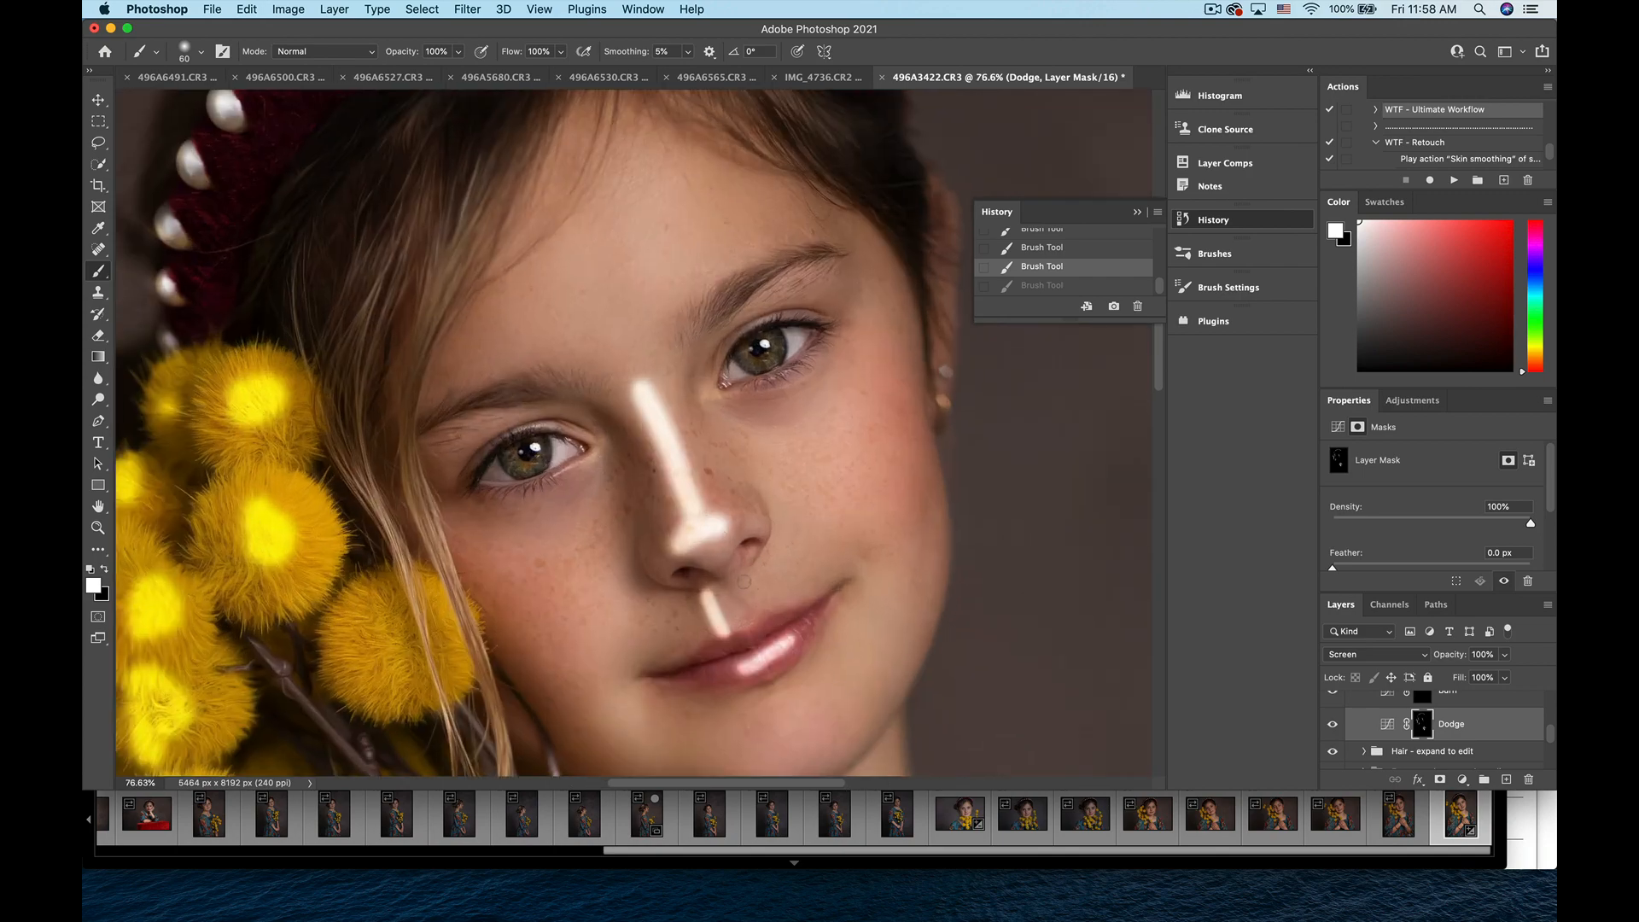
mouse_move(736, 577)
mouse_down()
mouse_move(756, 614)
mouse_move(742, 637)
mouse_move(755, 617)
mouse_up()
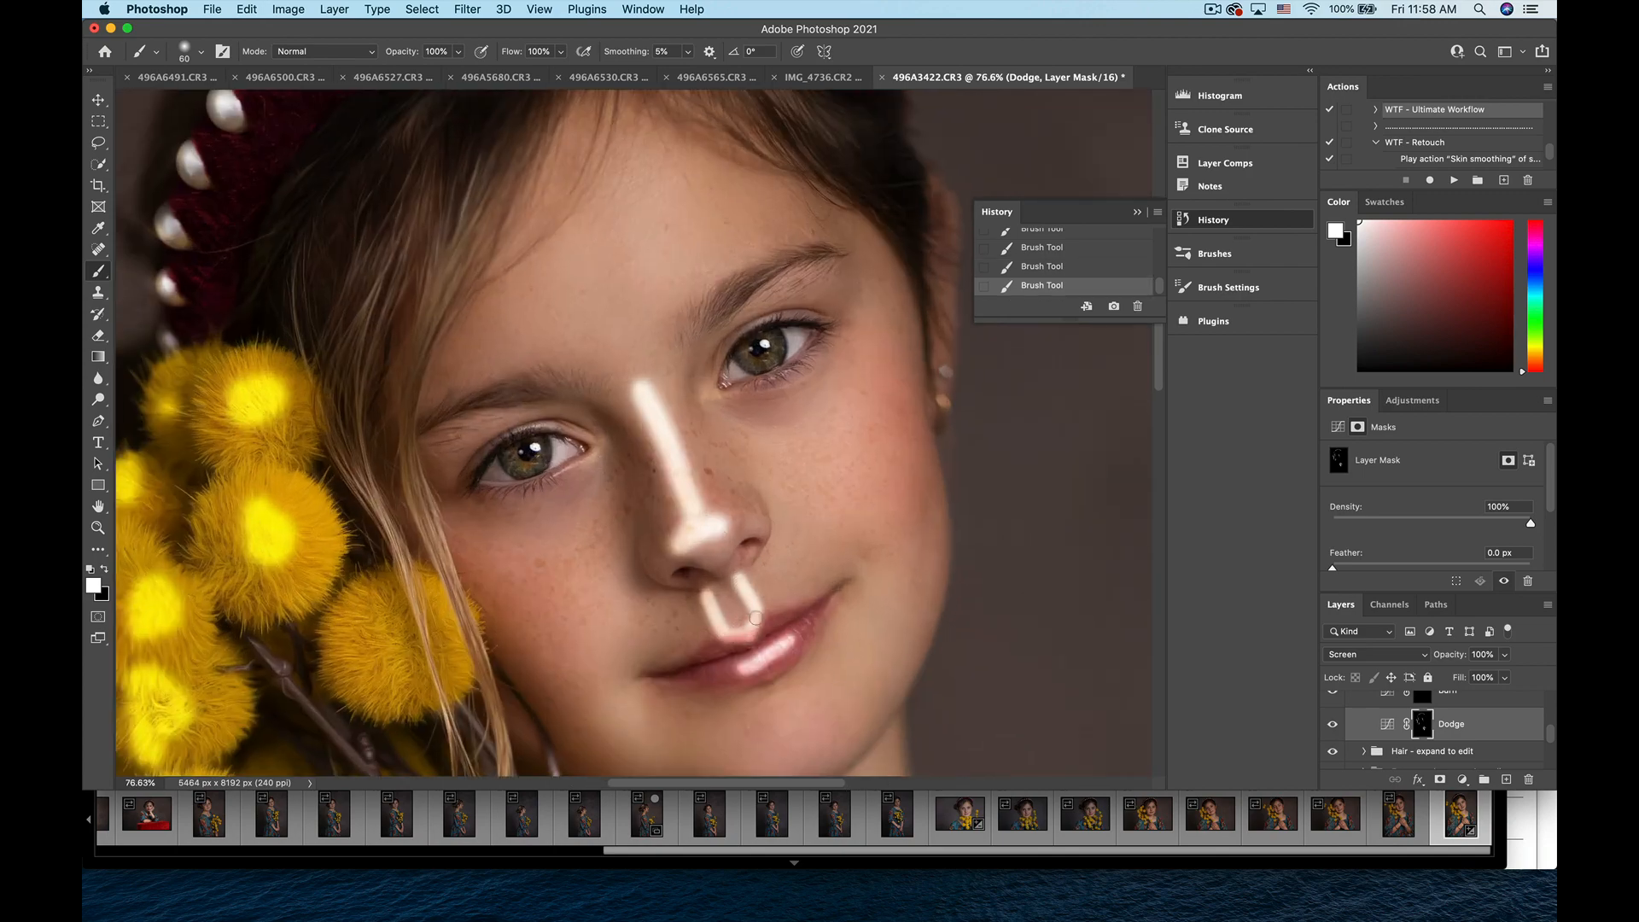
- Paint Dodge mask highlights just above both eyebrows with a 175 px brush
scroll(755, 617, down, 3)
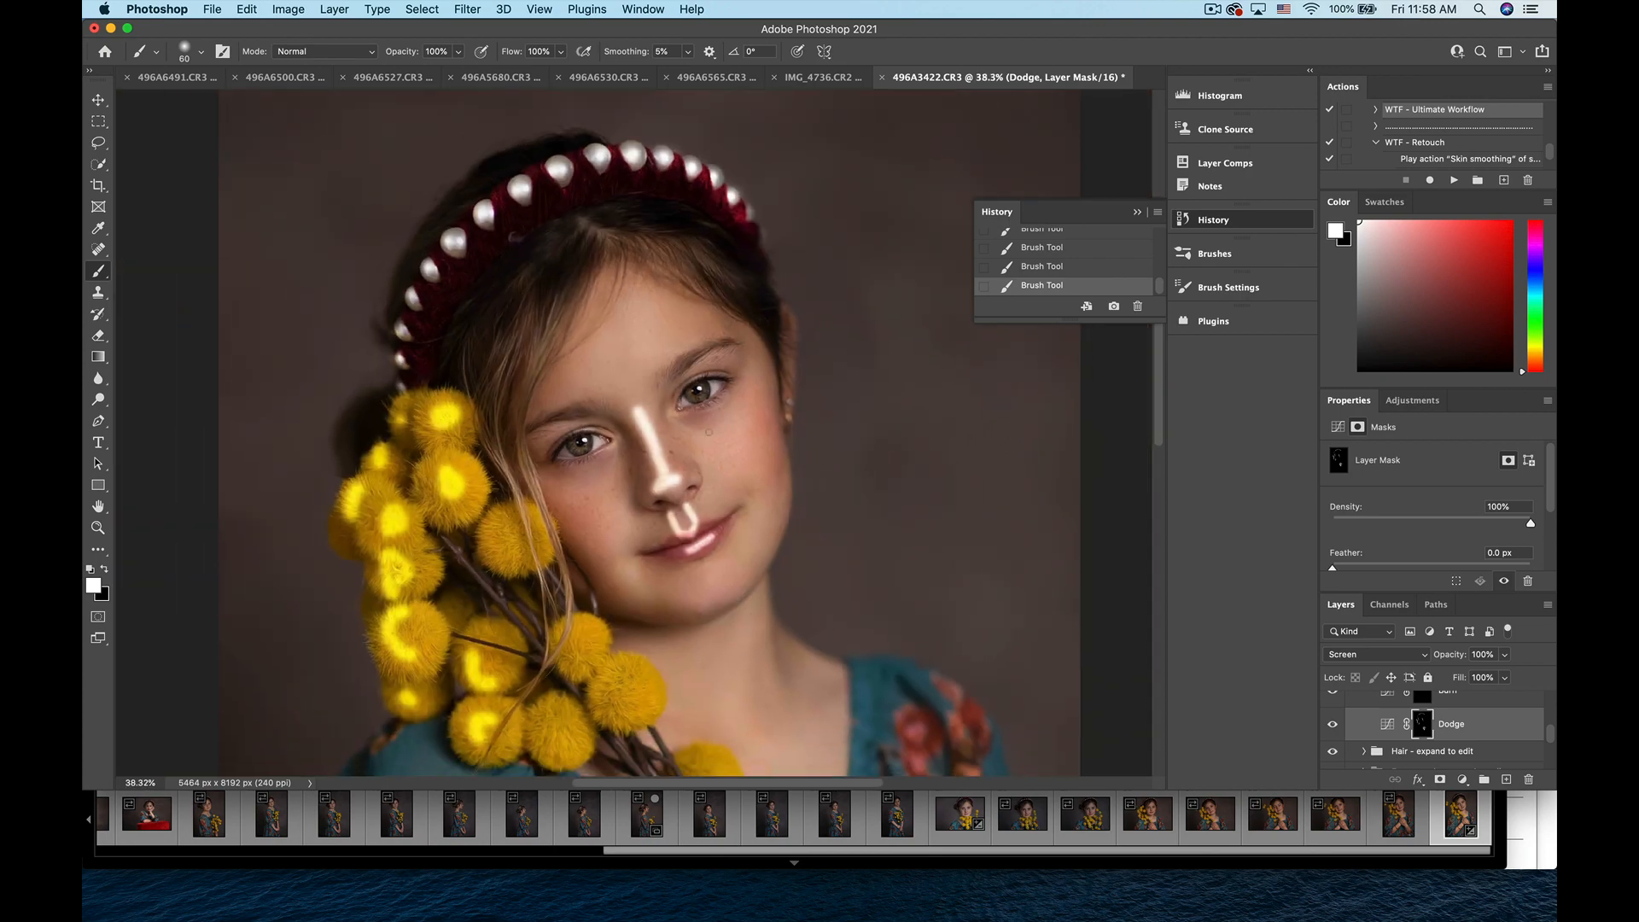
key(bracketright)
drag(658, 370, 718, 331)
drag(601, 388, 536, 404)
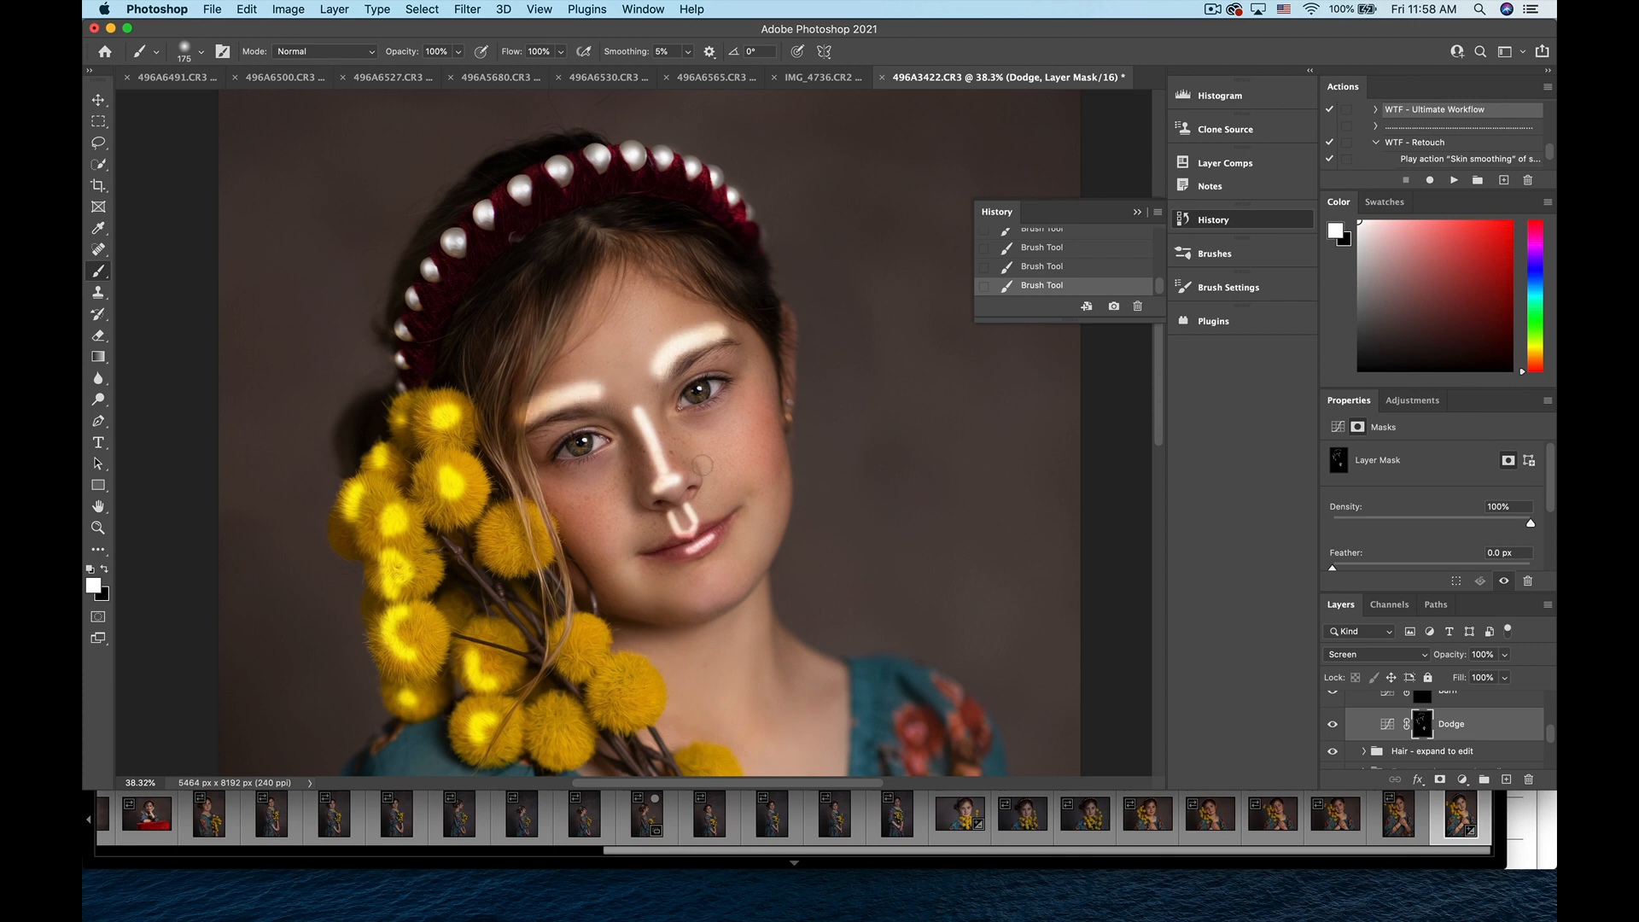
- Enlarge the brush to 500 px and dab Dodge mask highlights on both cheeks and the chin
key(bracketright)
key(bracketright)
key(bracketright)
key(bracketright)
drag(728, 456, 741, 448)
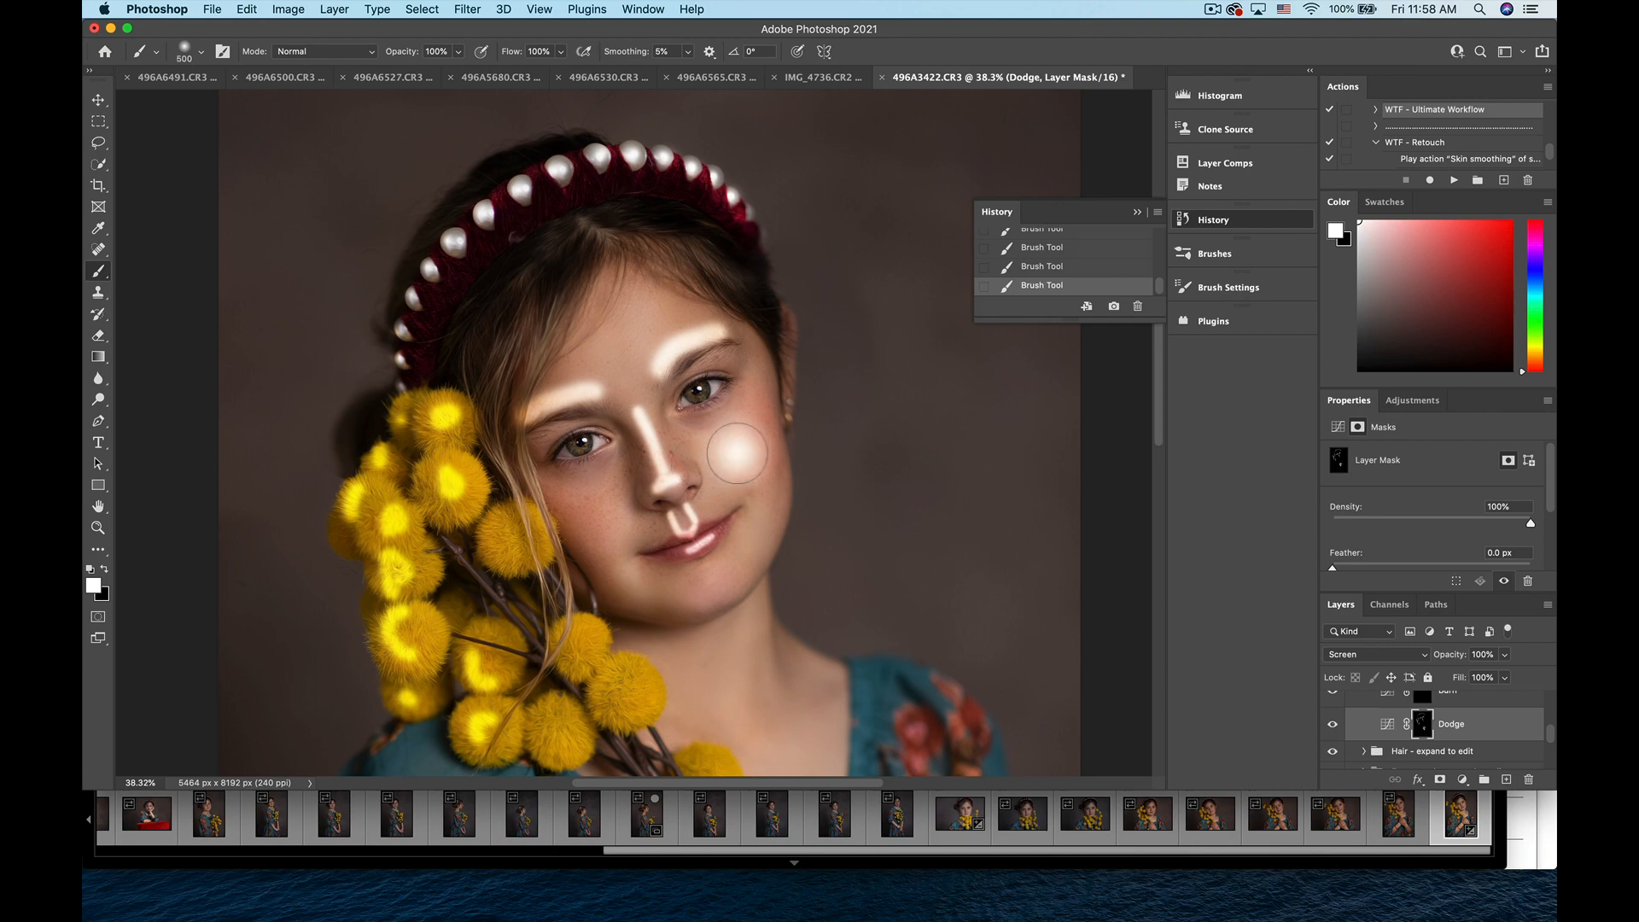
click(588, 517)
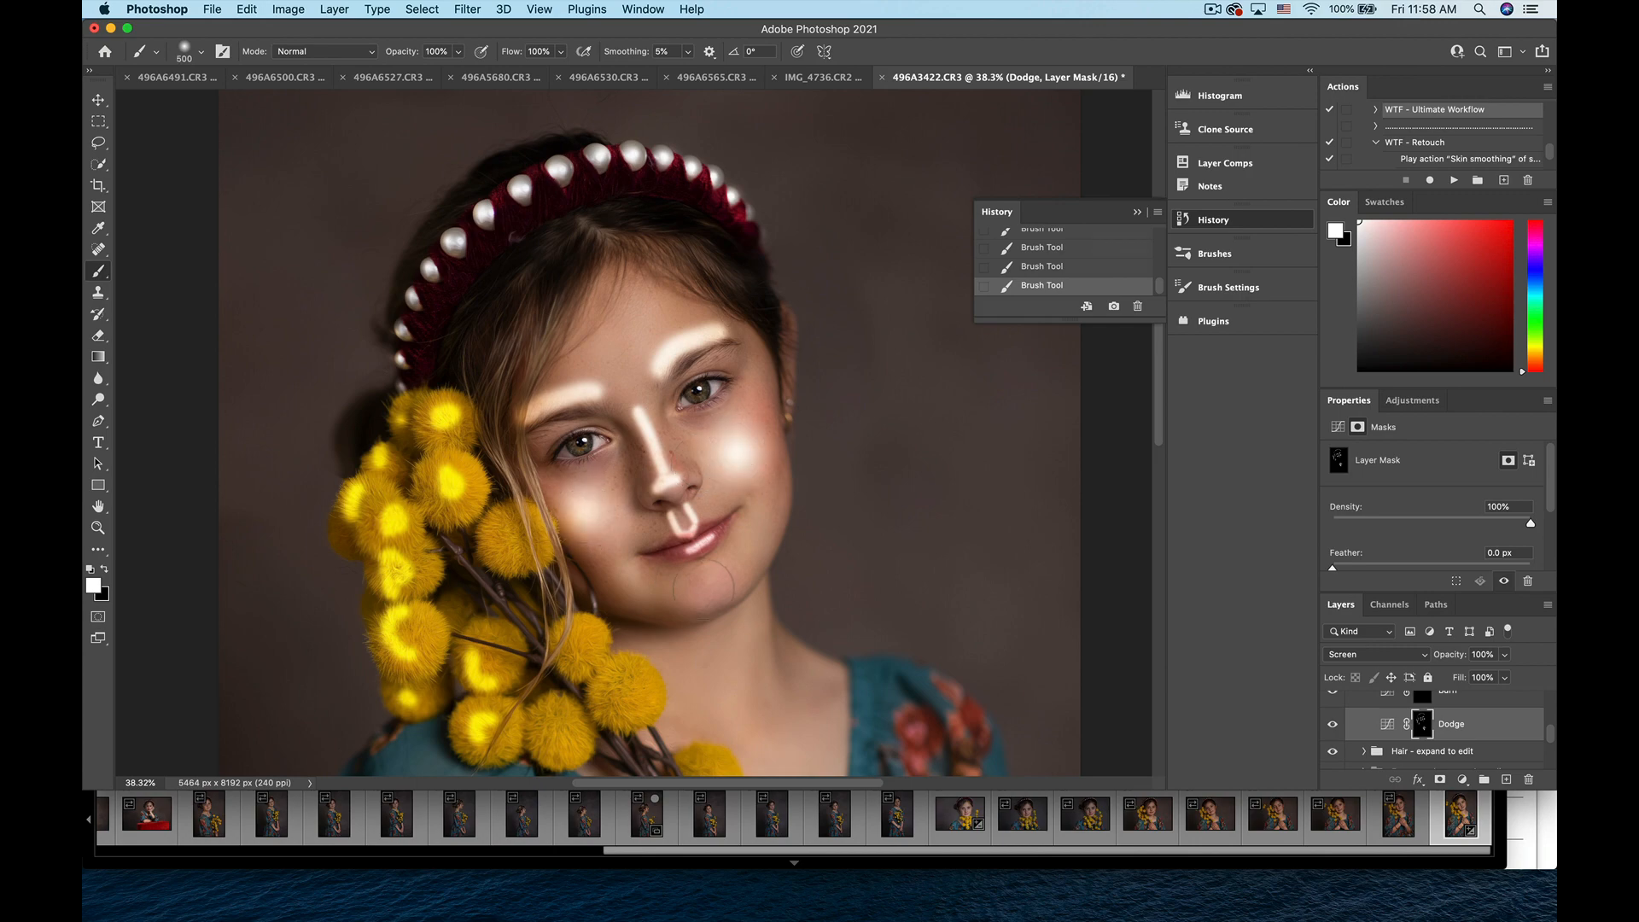
click(707, 591)
- Paint Dodge mask highlights along both forearms with the 500 px brush
key(super+0)
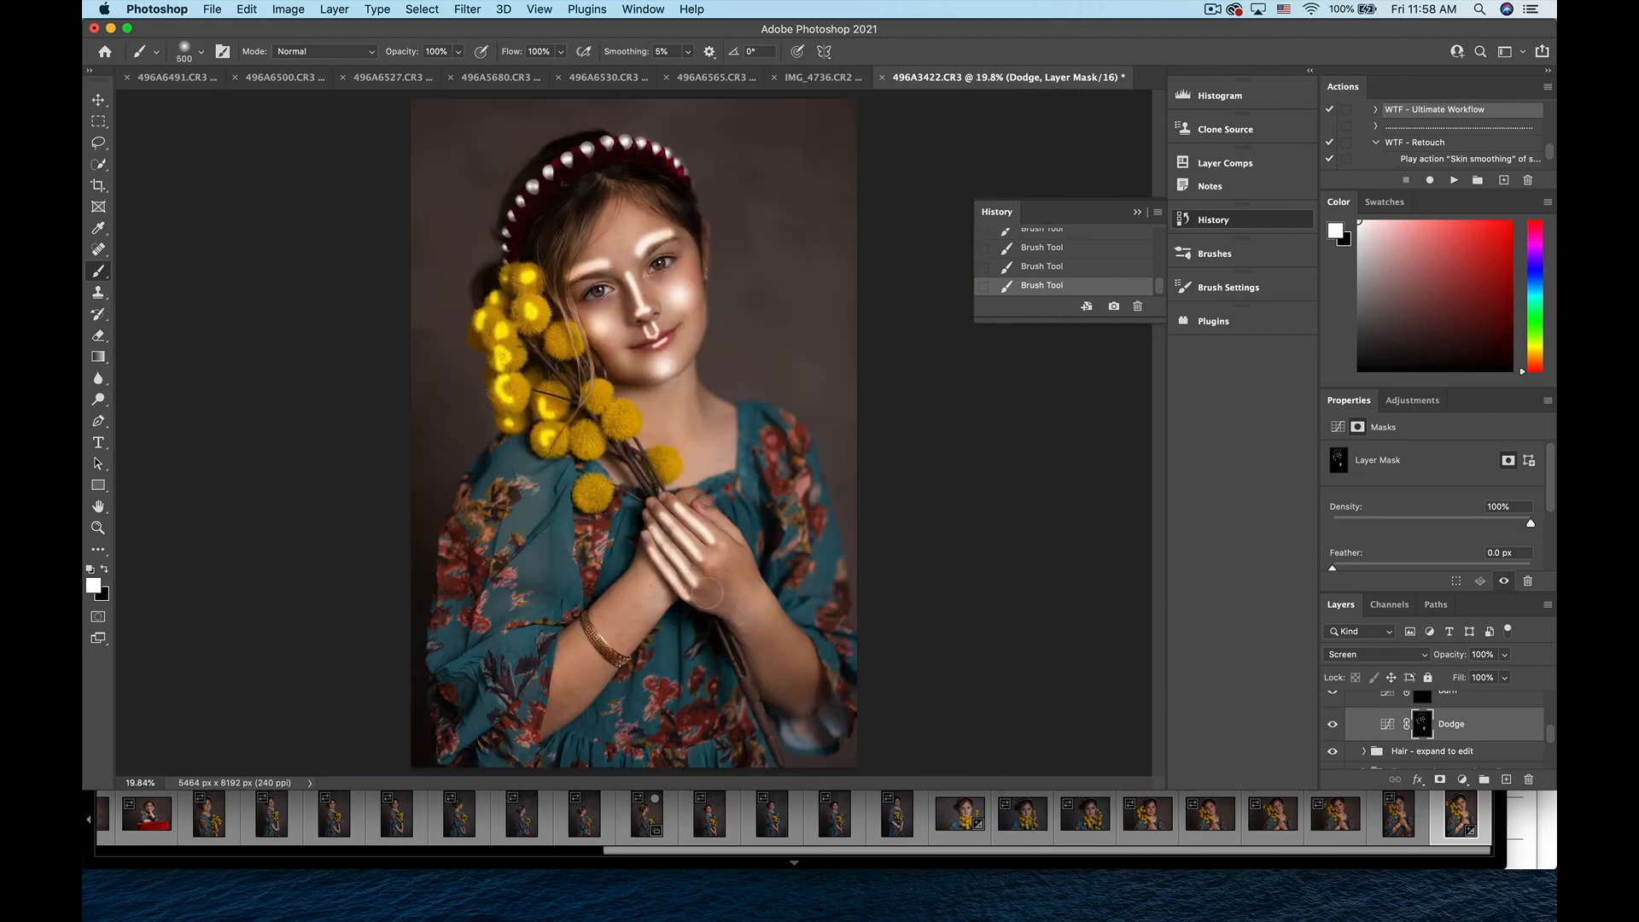
click(630, 606)
click(615, 620)
click(586, 656)
click(569, 674)
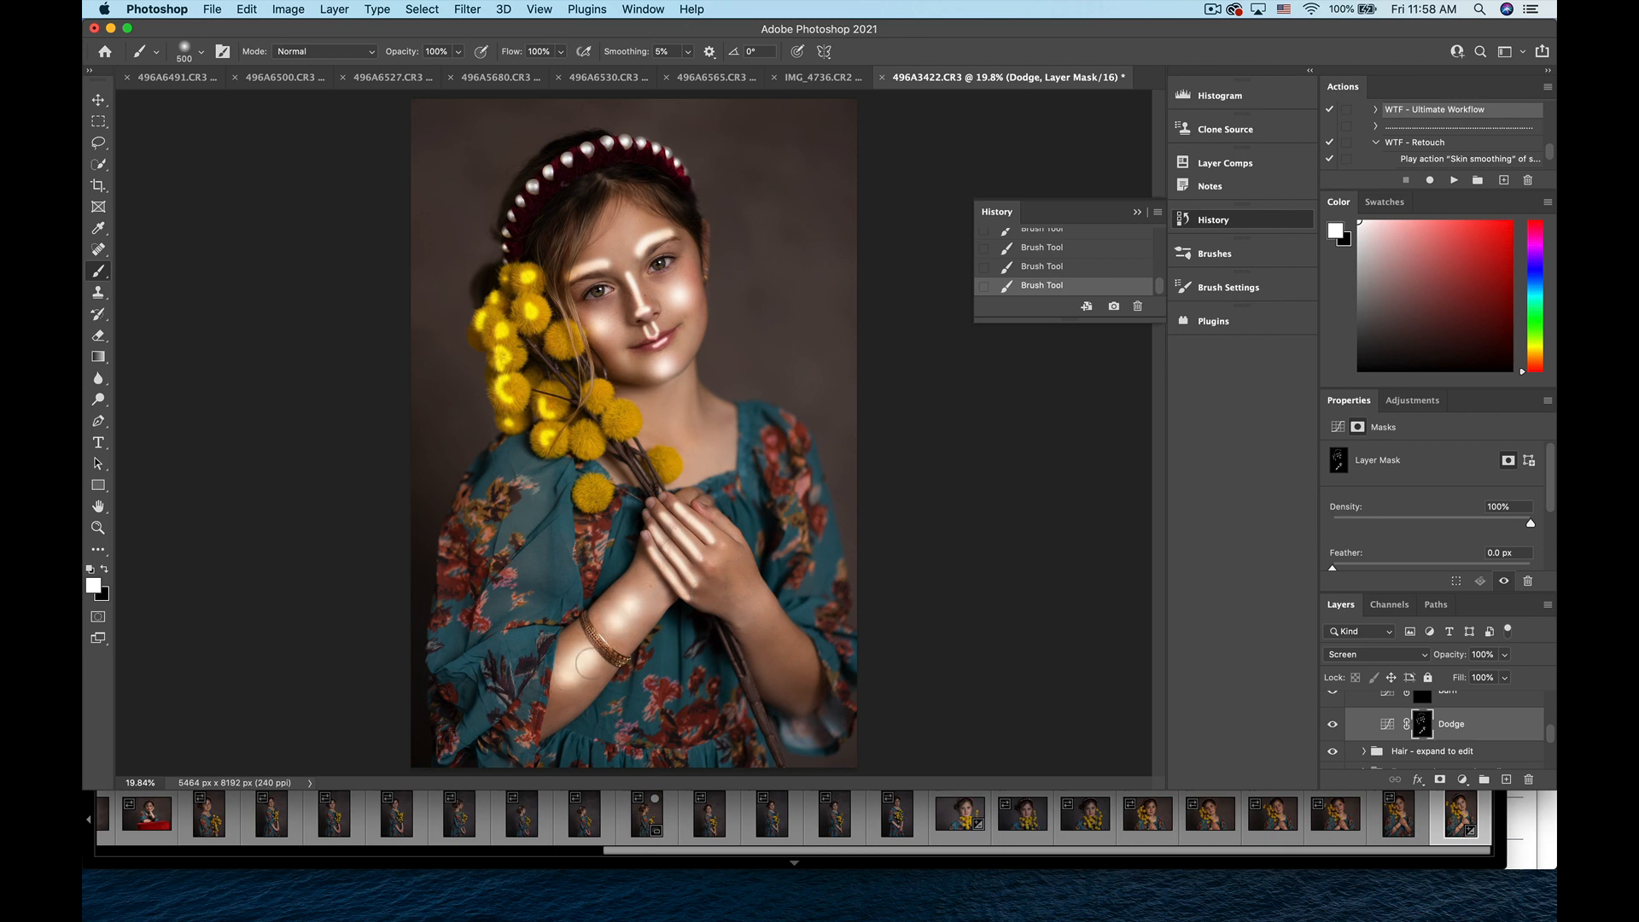
drag(753, 617, 811, 665)
key(ctrl+minus)
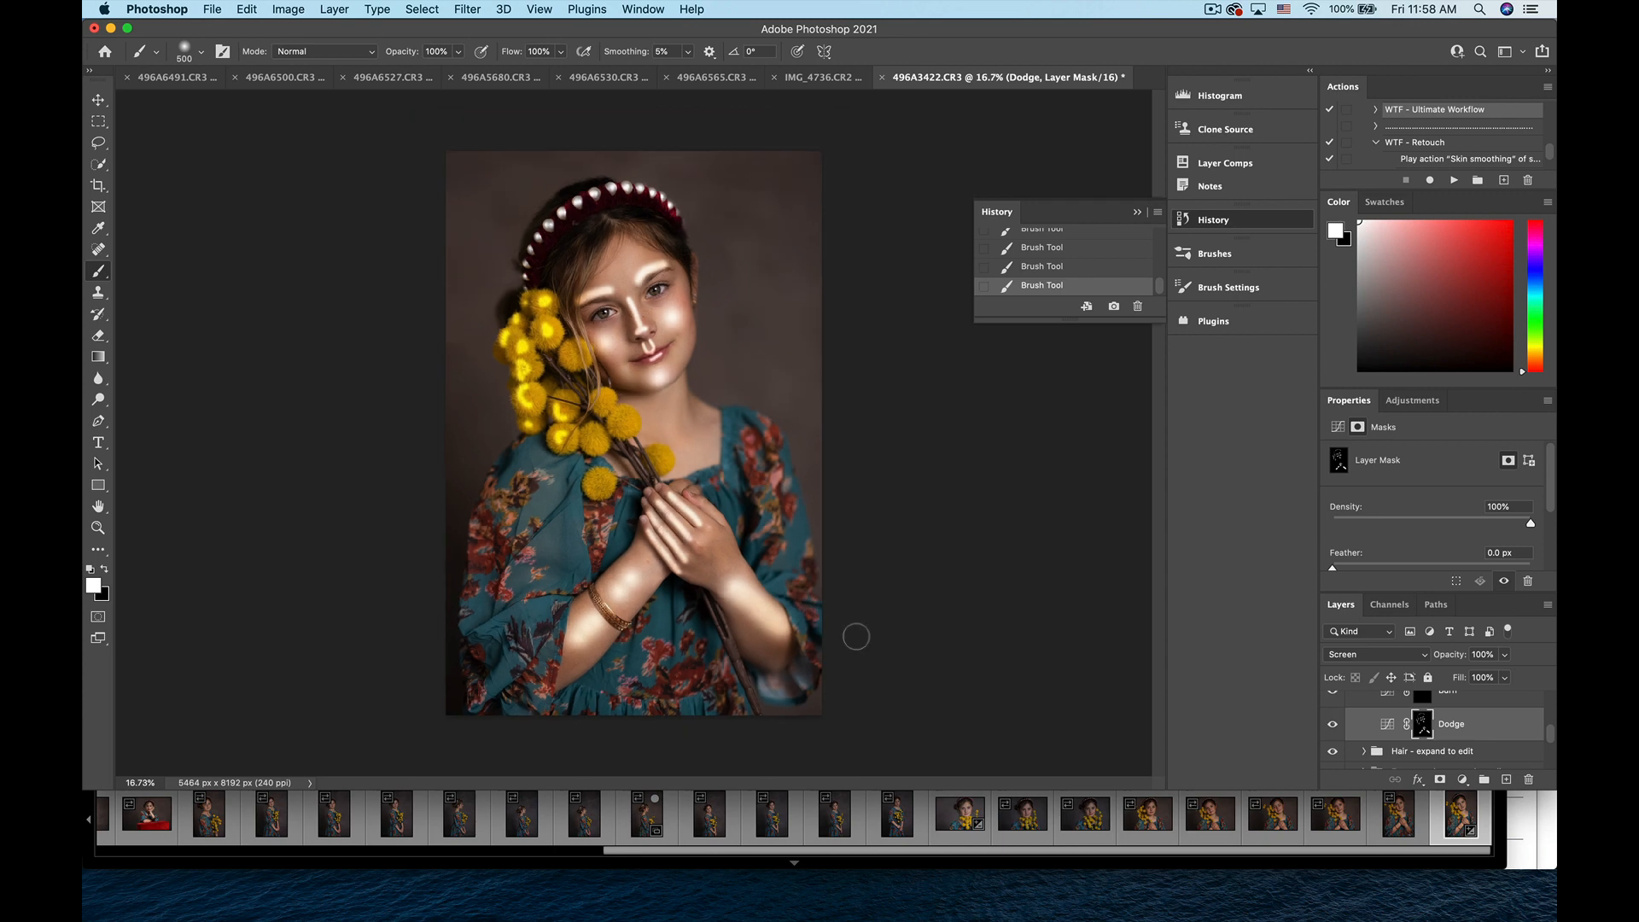
- Lower the Dodge layer's opacity to 4% and compare the portrait with the layer hidden and shown
mouse_move(1508, 655)
mouse_down()
mouse_move(1507, 679)
mouse_move(1406, 698)
mouse_move(1434, 679)
mouse_up()
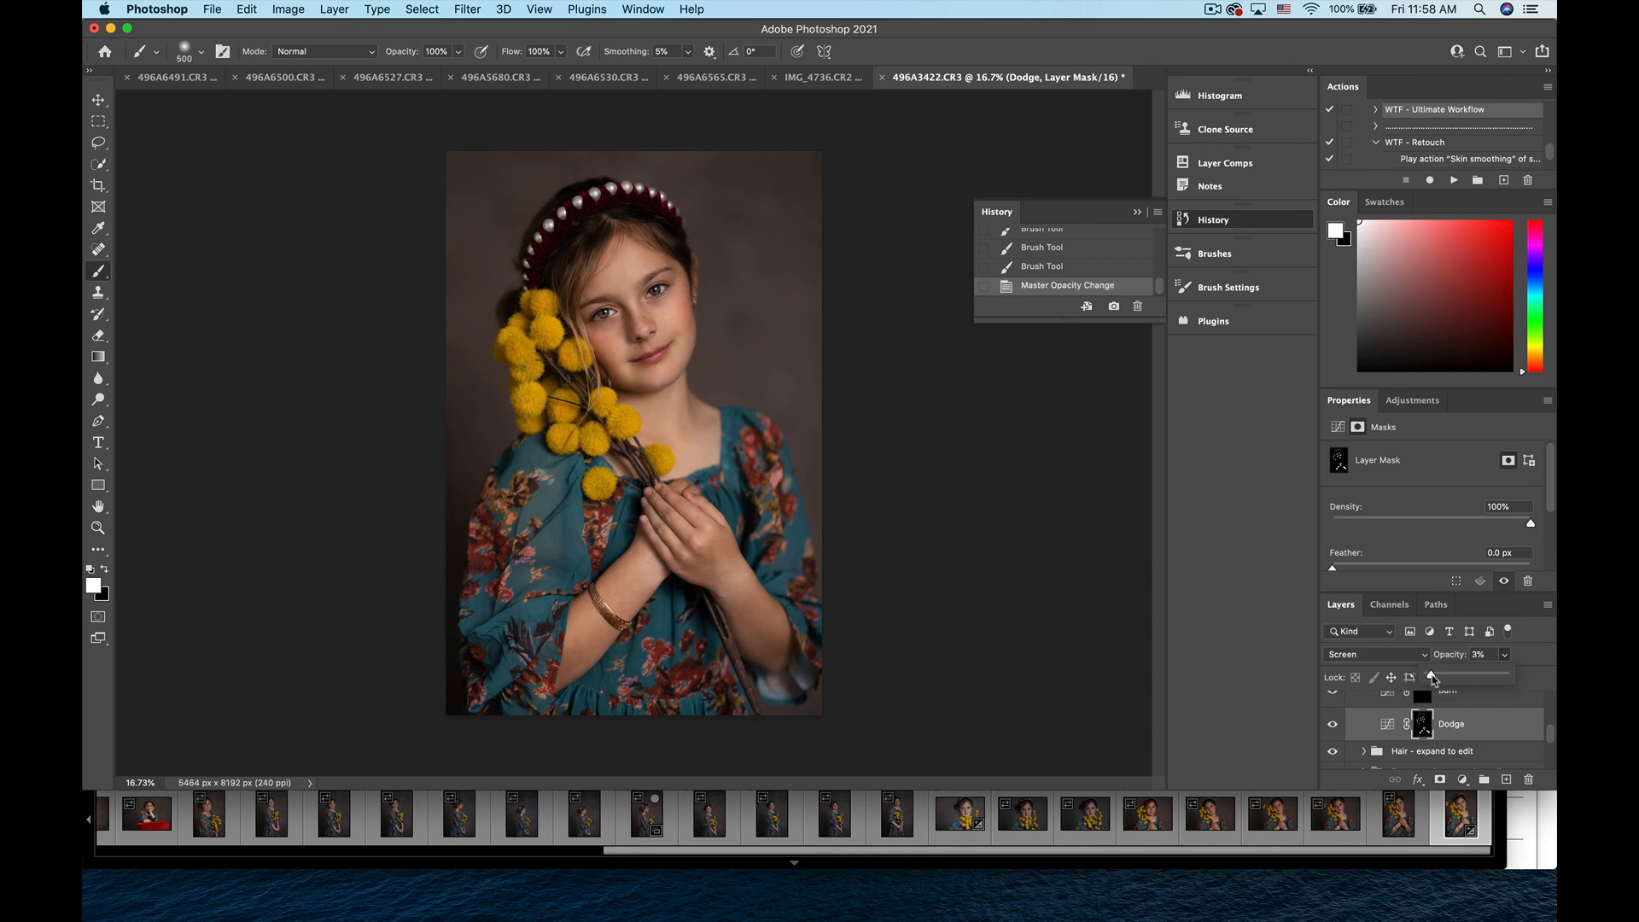
click(1330, 726)
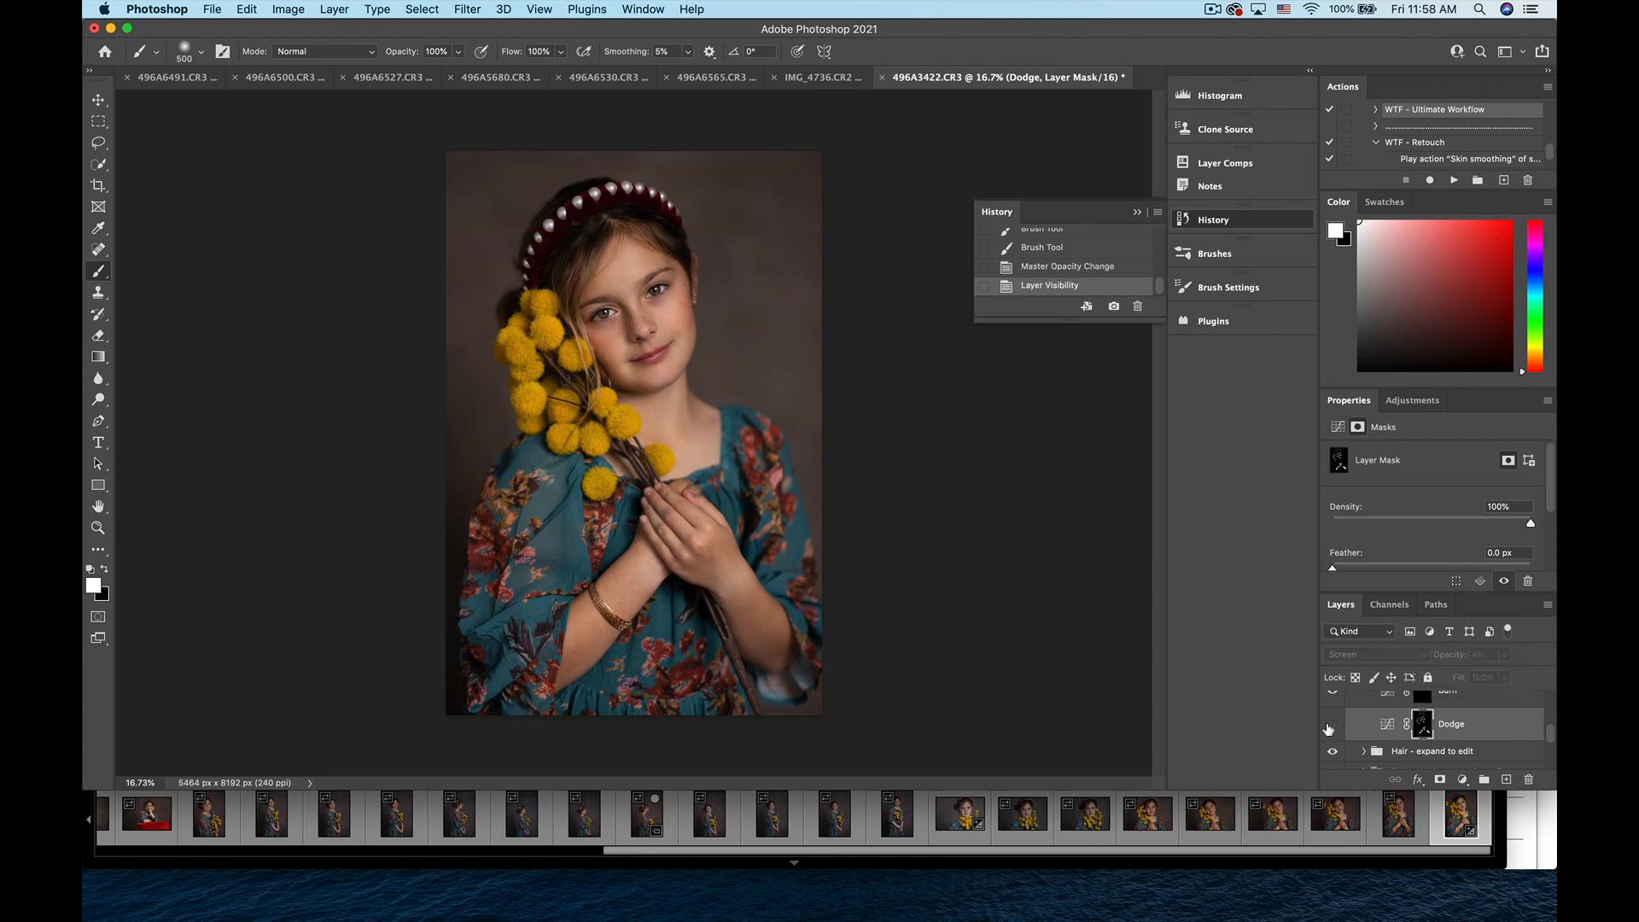
click(1330, 727)
click(1331, 726)
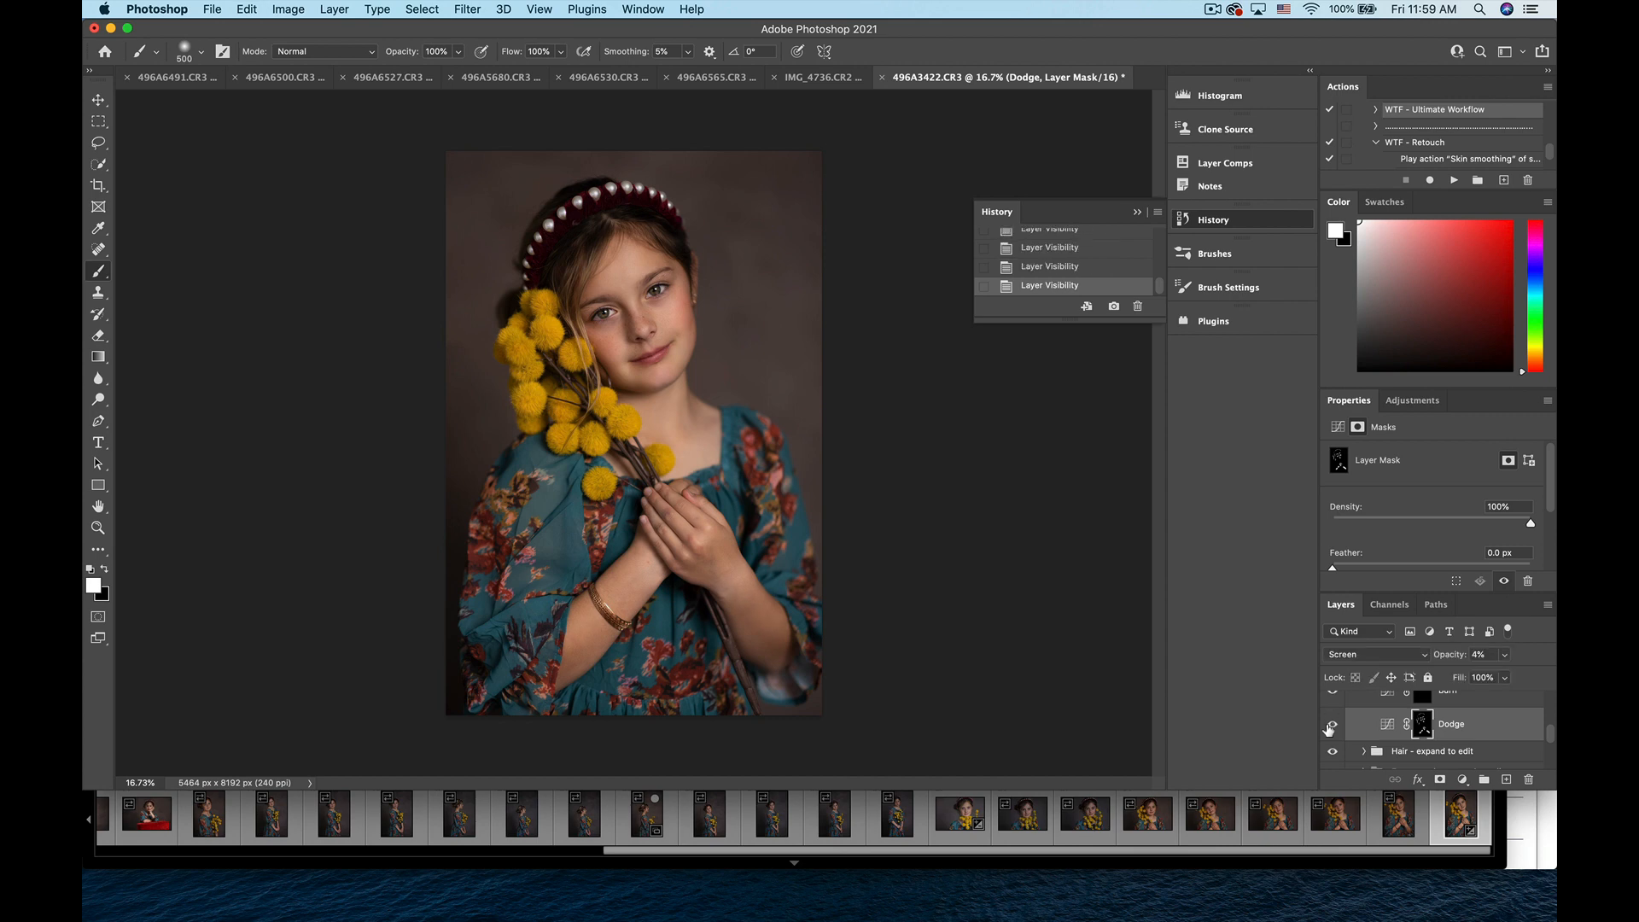
click(1330, 726)
click(1331, 726)
click(1330, 726)
- Try the Dodge layer at 9% opacity, toggle its visibility to compare, and set the opacity to 5%
click(1504, 654)
drag(1471, 676, 1476, 678)
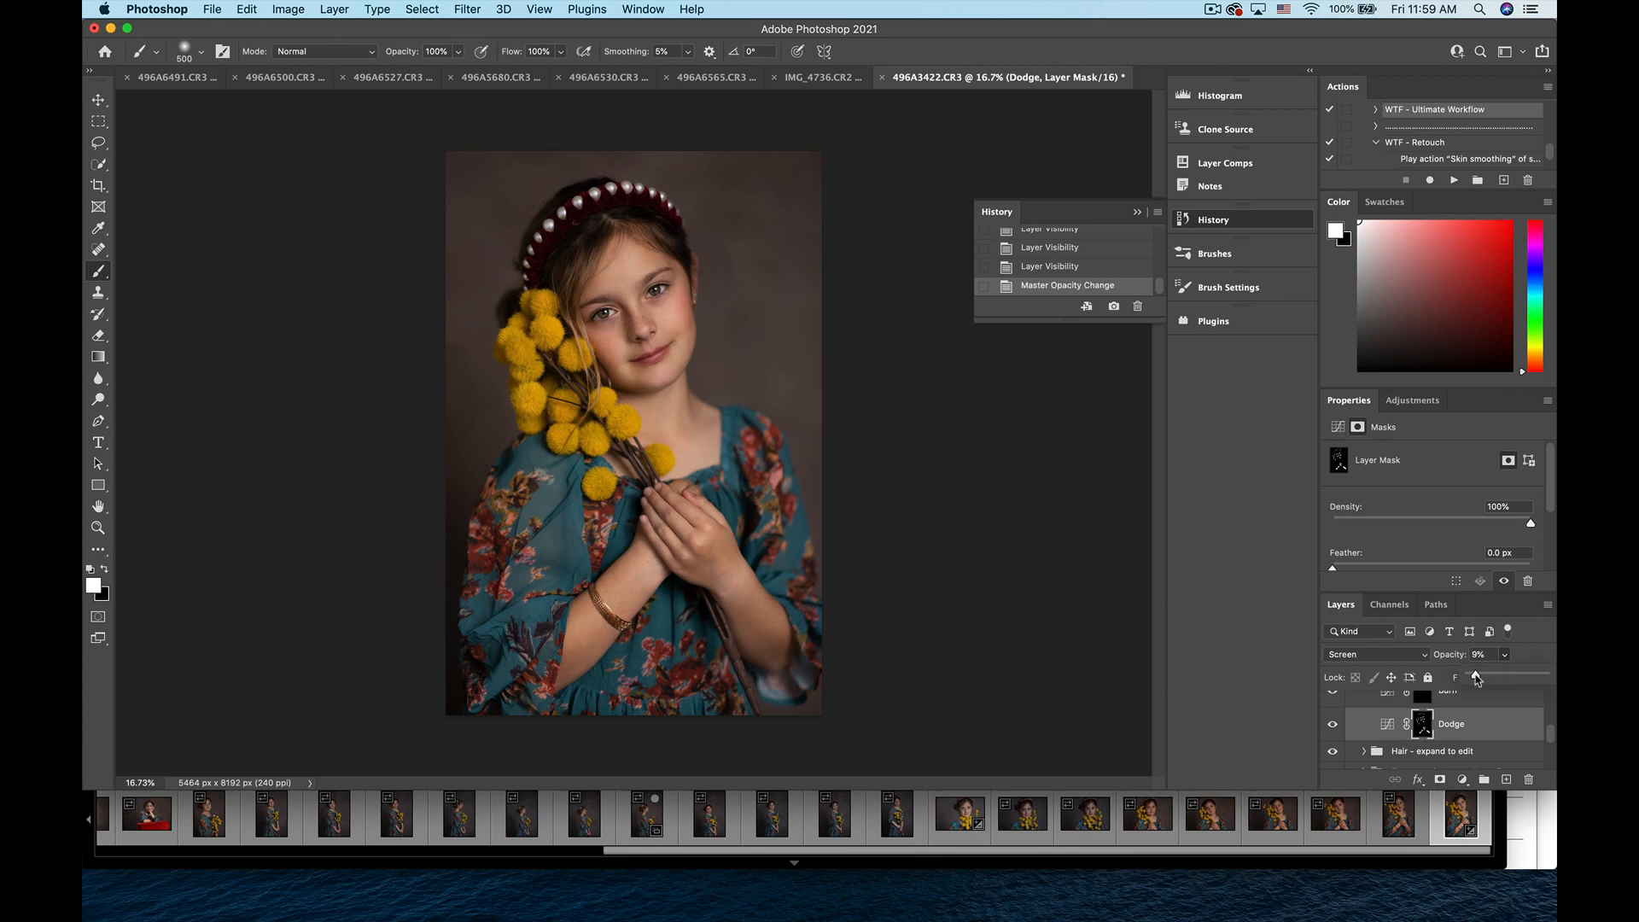
click(1330, 726)
click(1330, 726)
click(1330, 725)
click(1330, 726)
click(1503, 655)
drag(1476, 676, 1475, 679)
- Target the Burn layer's mask and reduce the brush flow to 4%
scroll(1460, 726, up, 2)
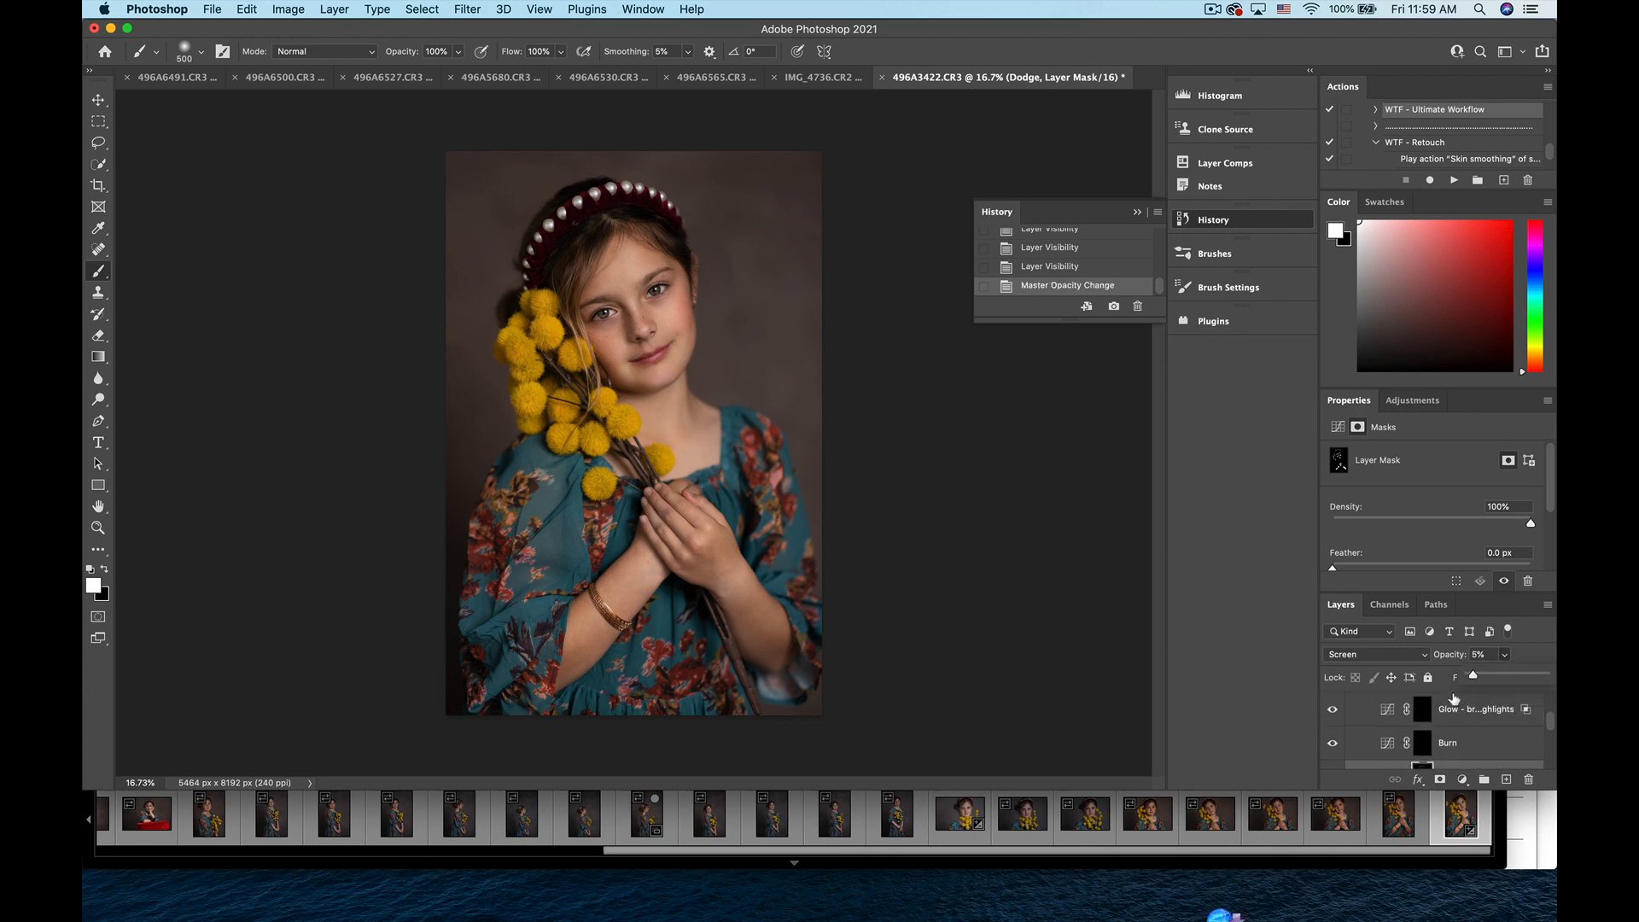
scroll(1451, 717, down, 1)
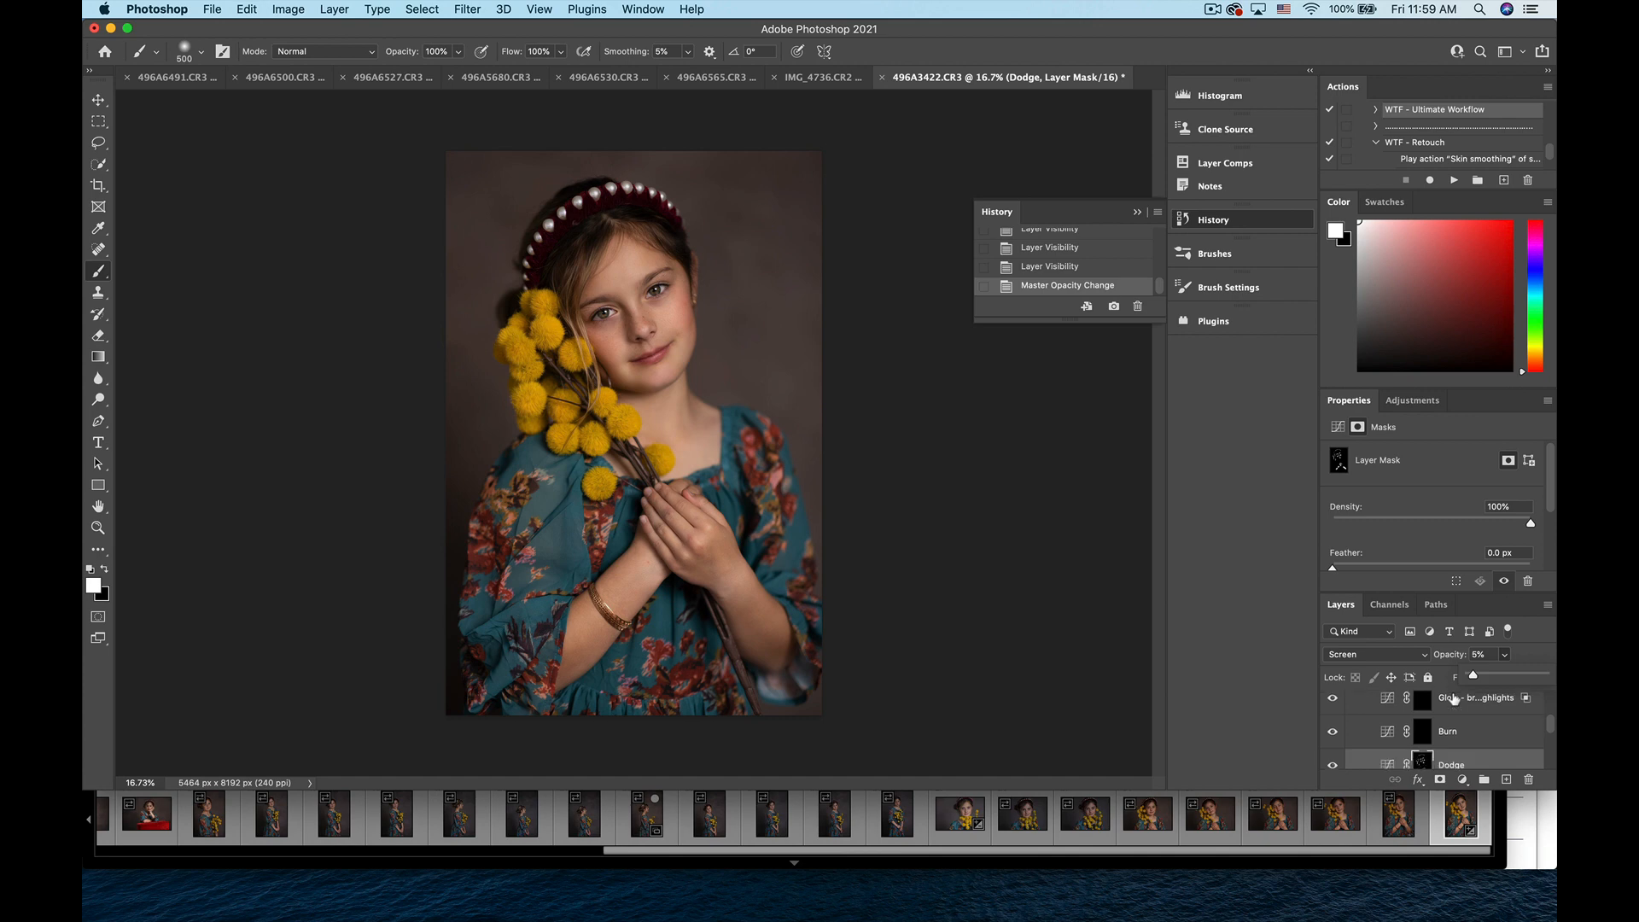
click(1419, 731)
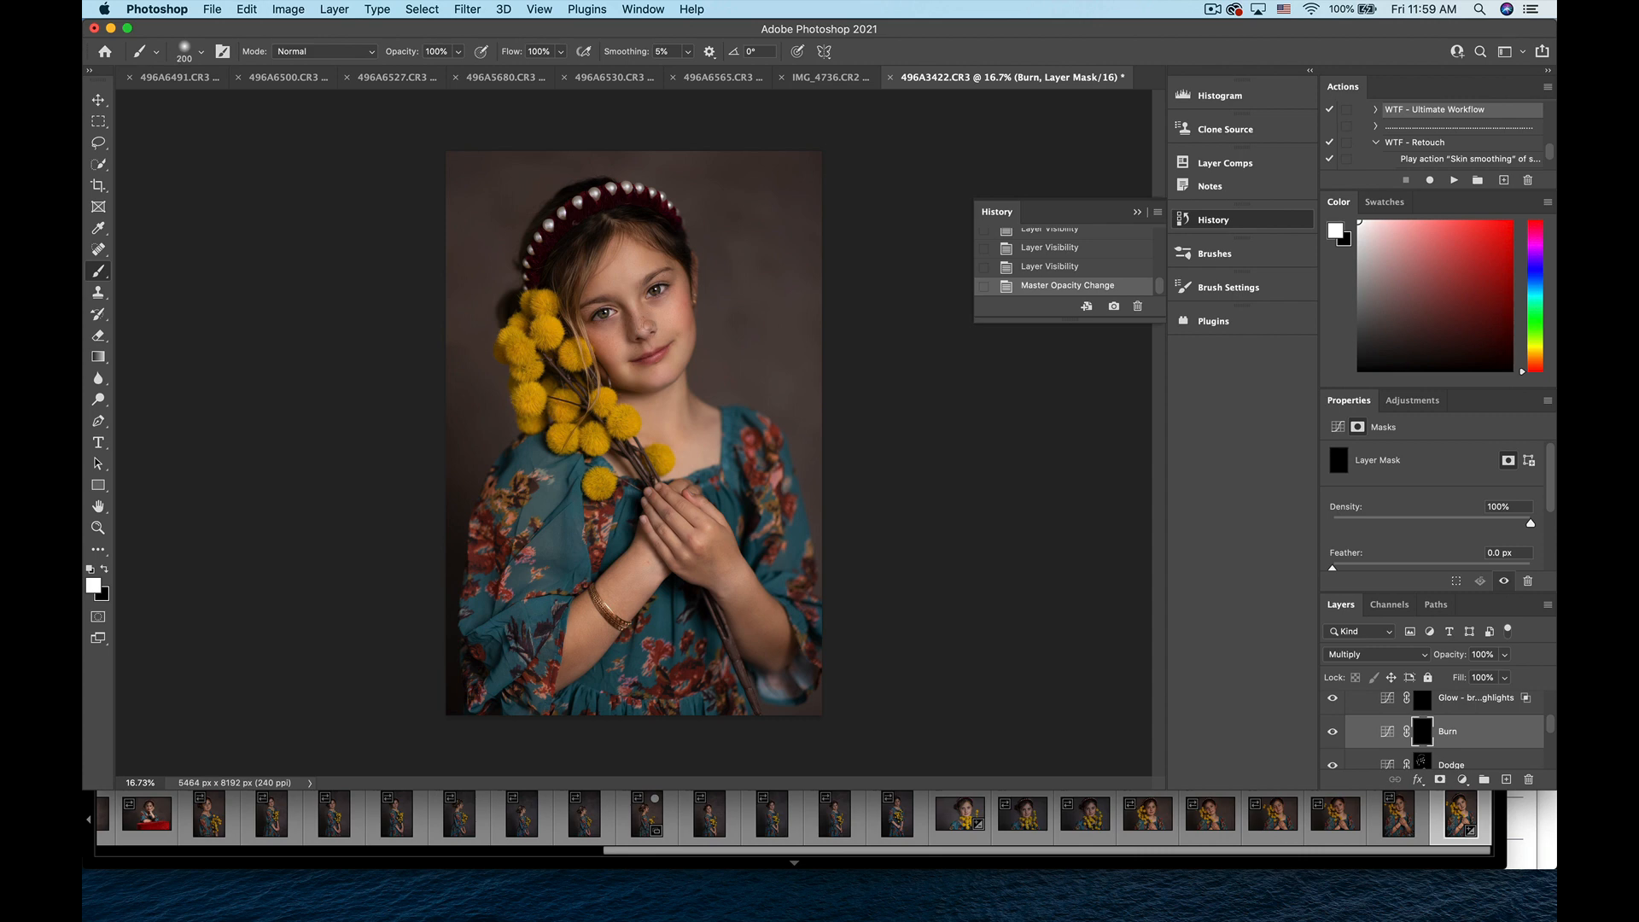
click(561, 51)
drag(567, 77, 490, 77)
- Paint soft white strokes on the Burn layer's mask along the hairline, sides of the face and jawline, starting with a 150 px brush
scroll(635, 433, up, 3)
scroll(635, 433, up, 2)
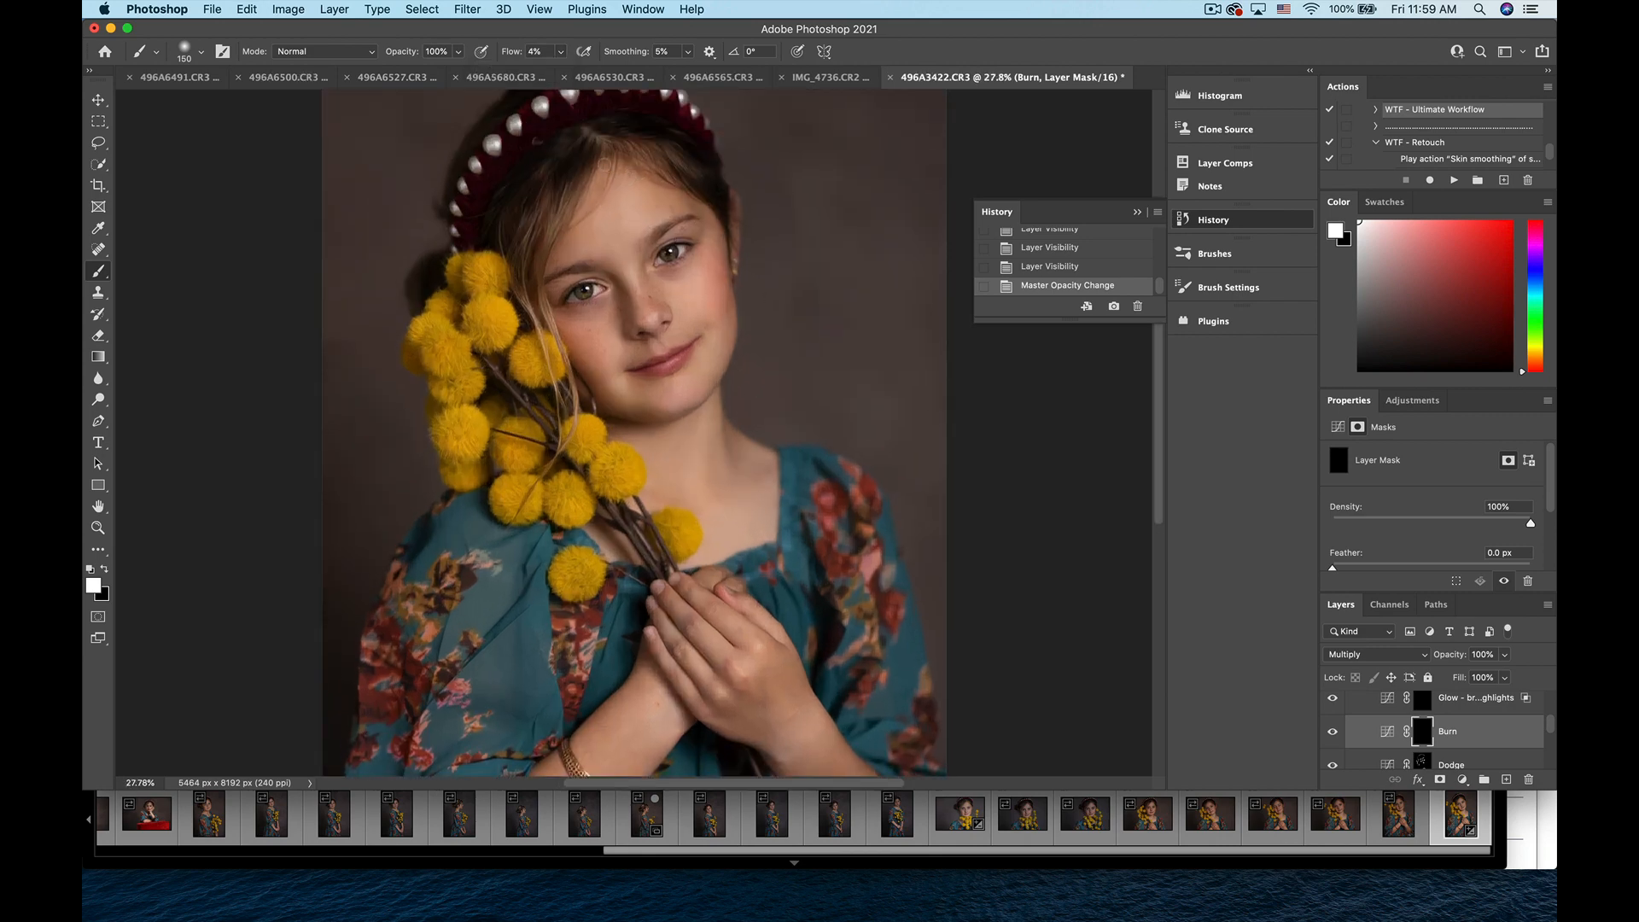
drag(602, 175, 543, 264)
mouse_move(671, 183)
mouse_down()
mouse_move(707, 193)
mouse_move(727, 272)
mouse_up()
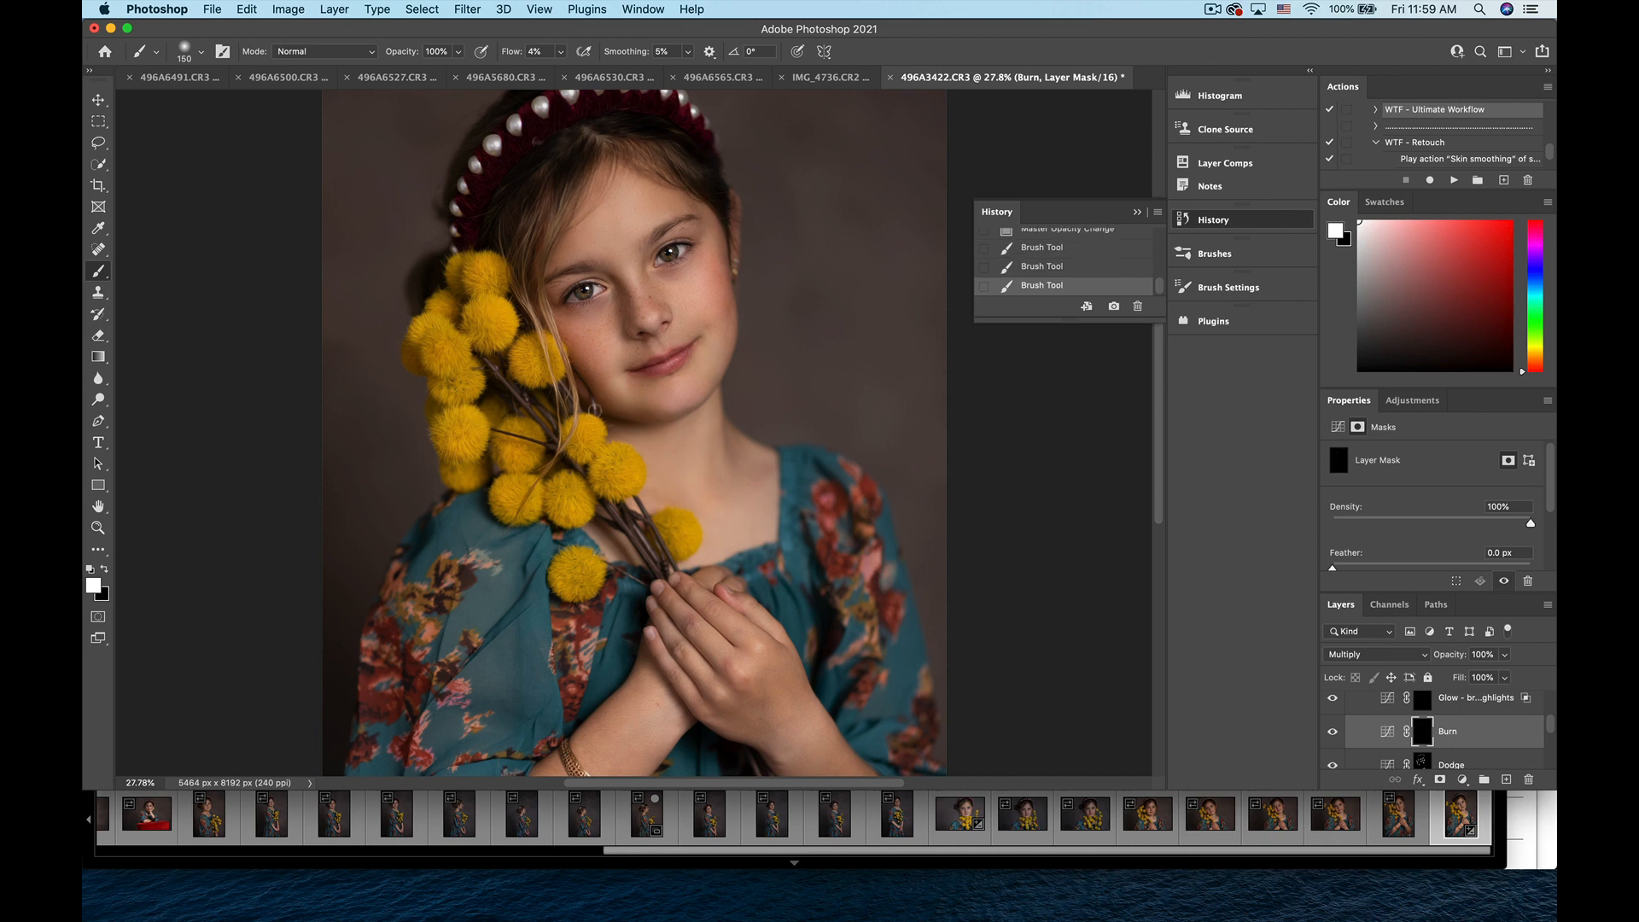
mouse_move(569, 359)
mouse_down()
mouse_move(618, 419)
mouse_move(662, 420)
mouse_up()
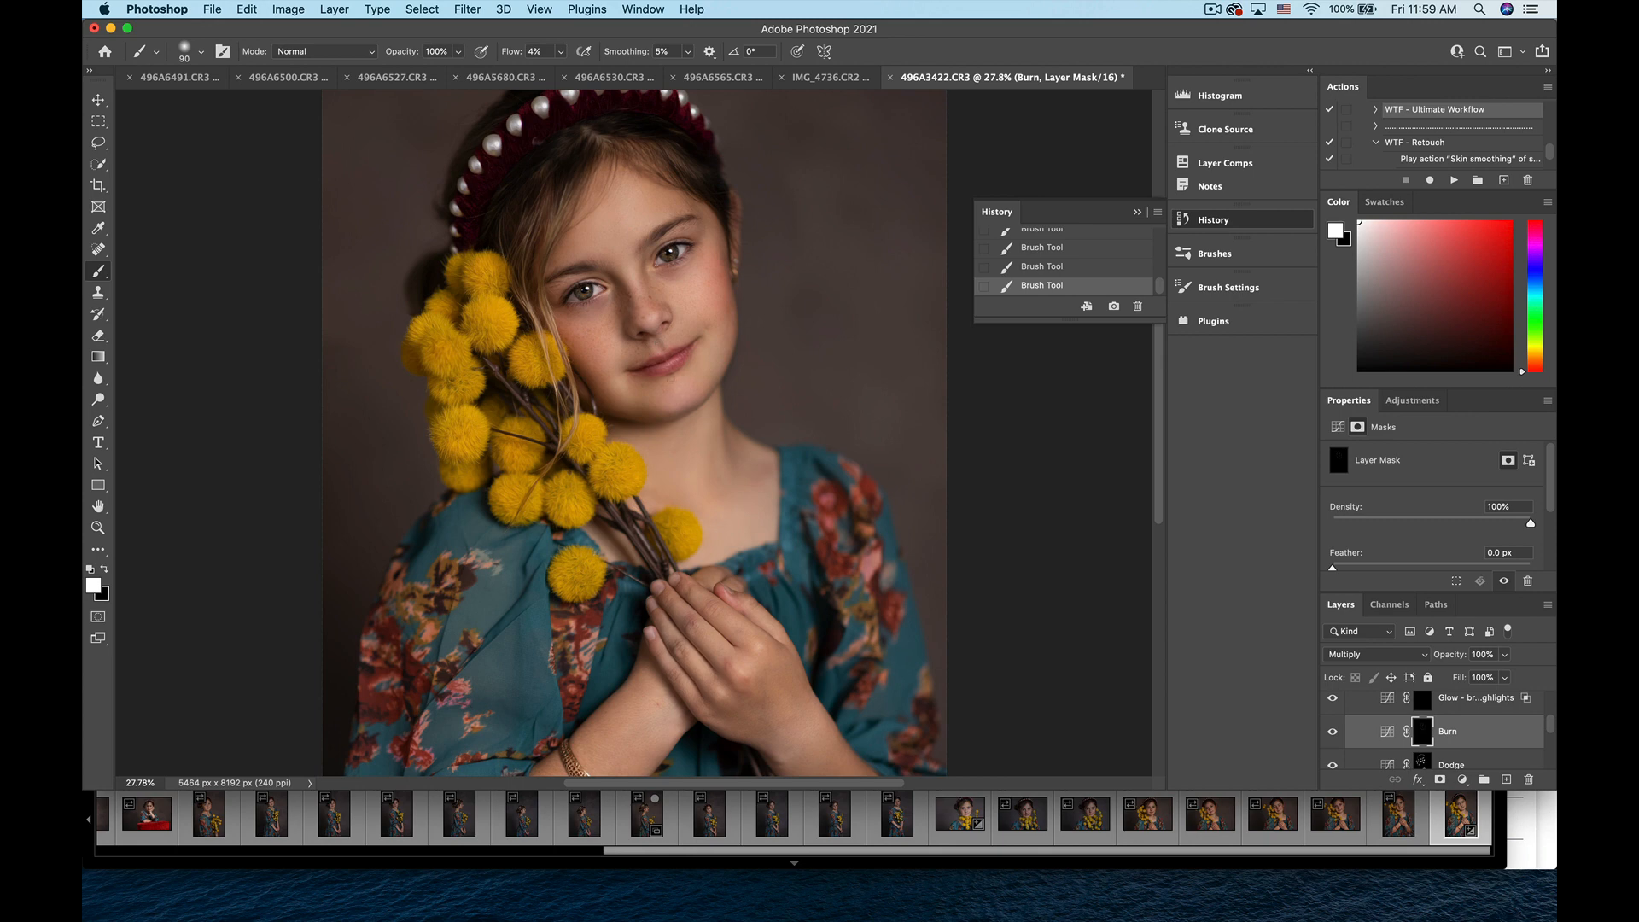
- Enlarge the brush to 175 px with the whole portrait in view
scroll(693, 433, down, 3)
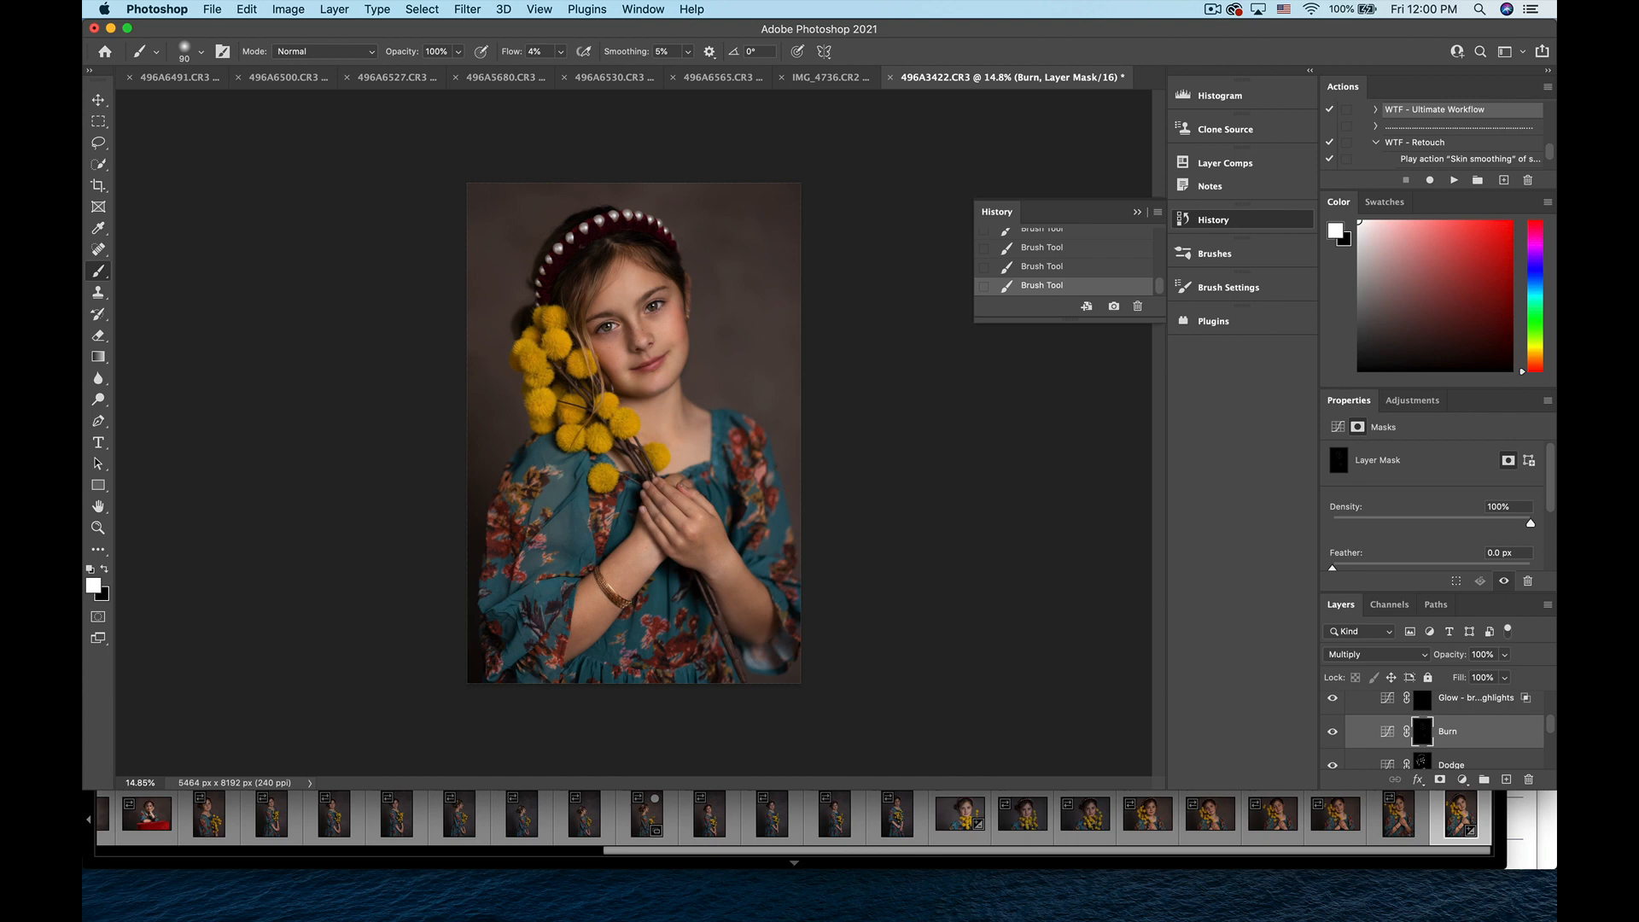
key(bracketright)
key(bracketright)
key(bracketright)
key(bracketright)
- Toggle the Burn layer's visibility repeatedly to compare the portrait with and without the shading
scroll(633, 433, down, 3)
scroll(633, 433, up, 3)
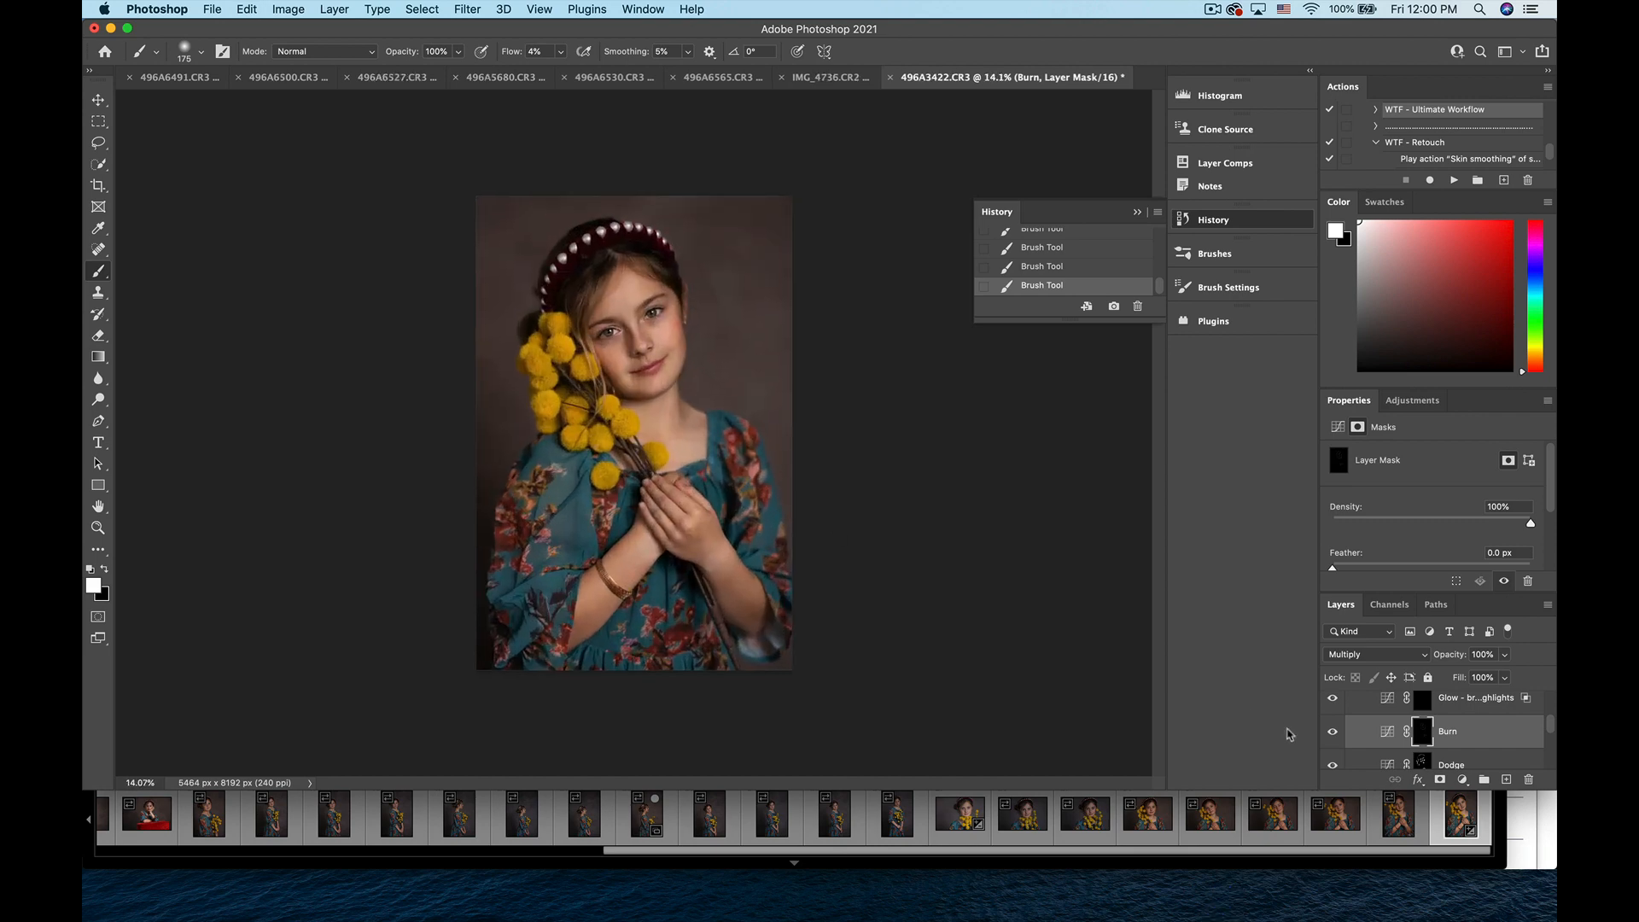
click(1331, 734)
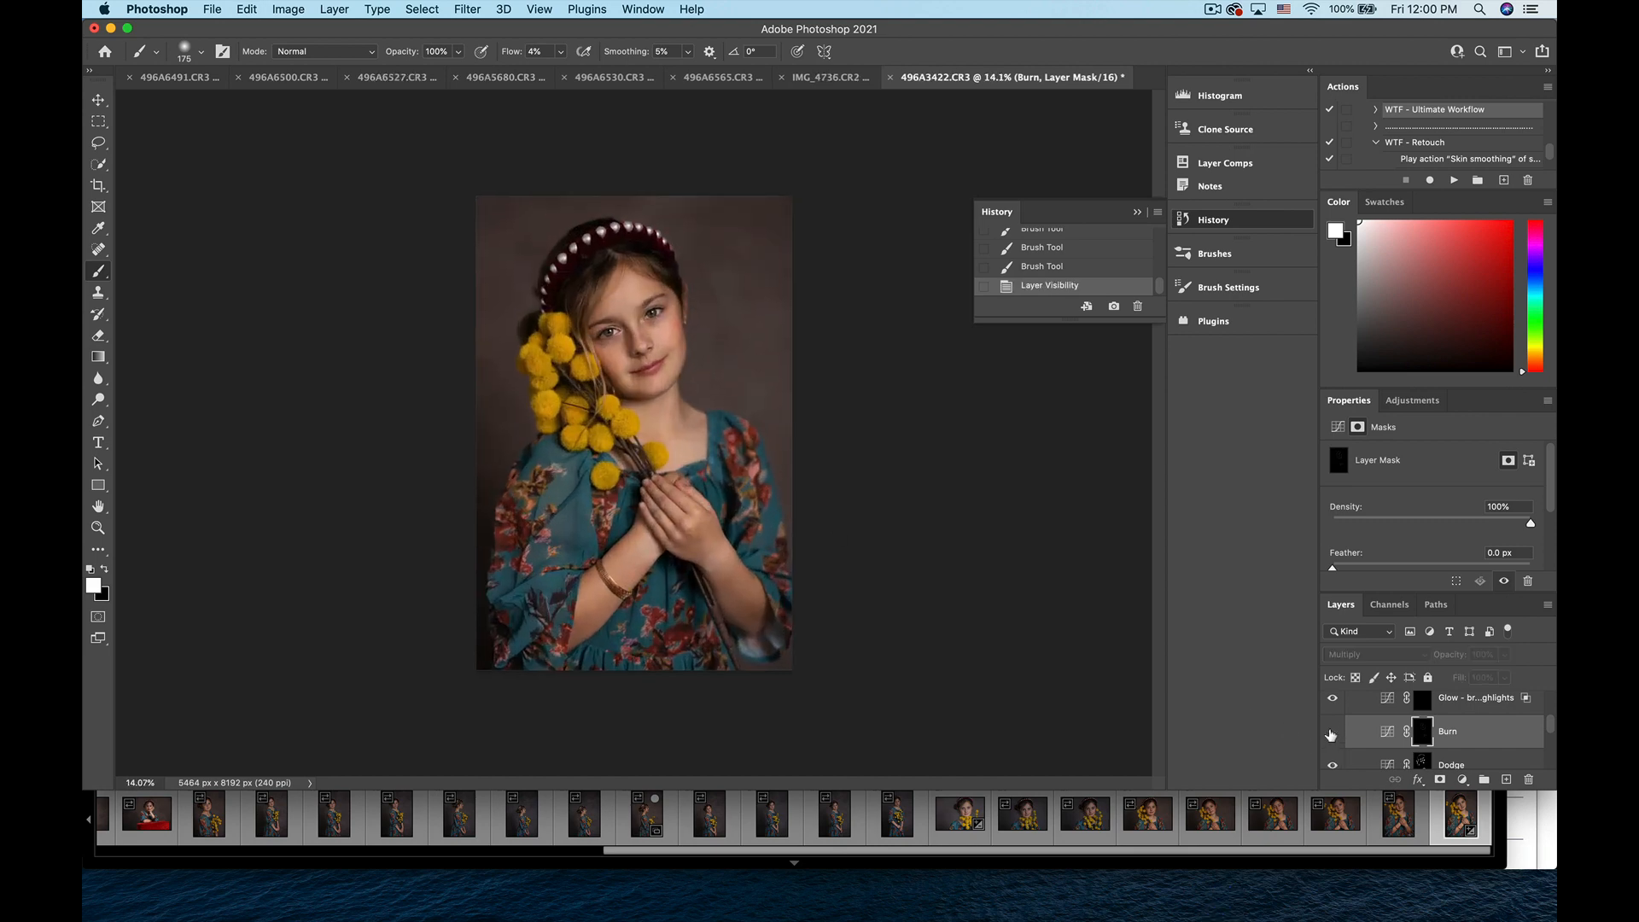
click(1331, 733)
click(1330, 733)
click(1331, 734)
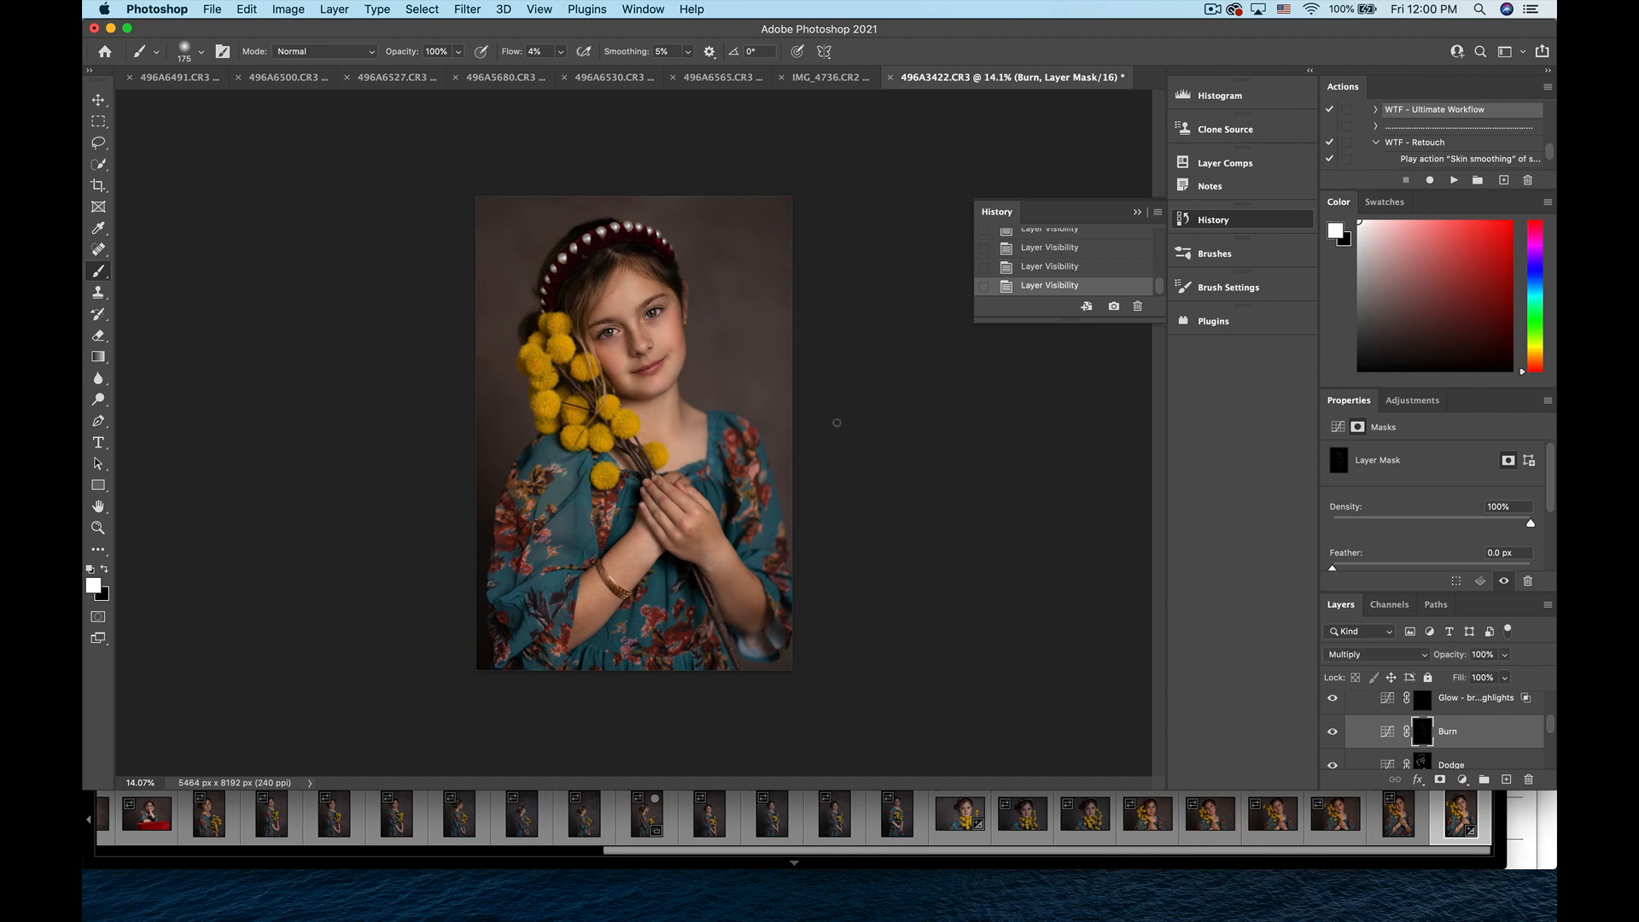
- Paint more soft white strokes on the Burn layer's mask along the cheek and jawline, toggling the layer's visibility to judge the shading
scroll(836, 421, up, 3)
drag(595, 196, 604, 203)
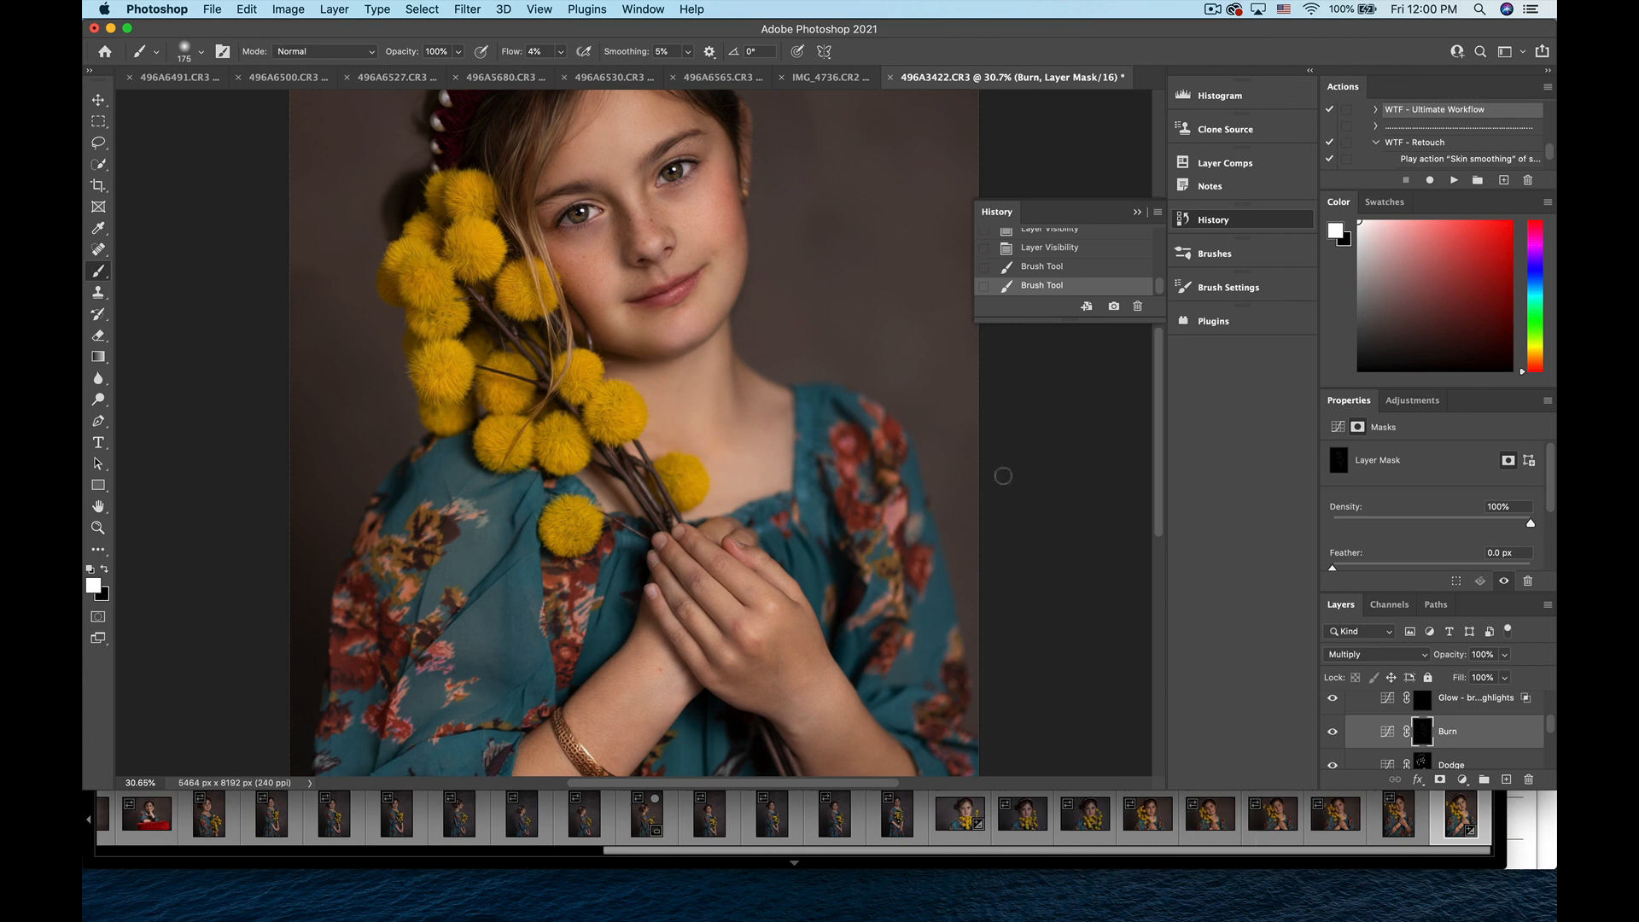
click(1331, 733)
click(1331, 734)
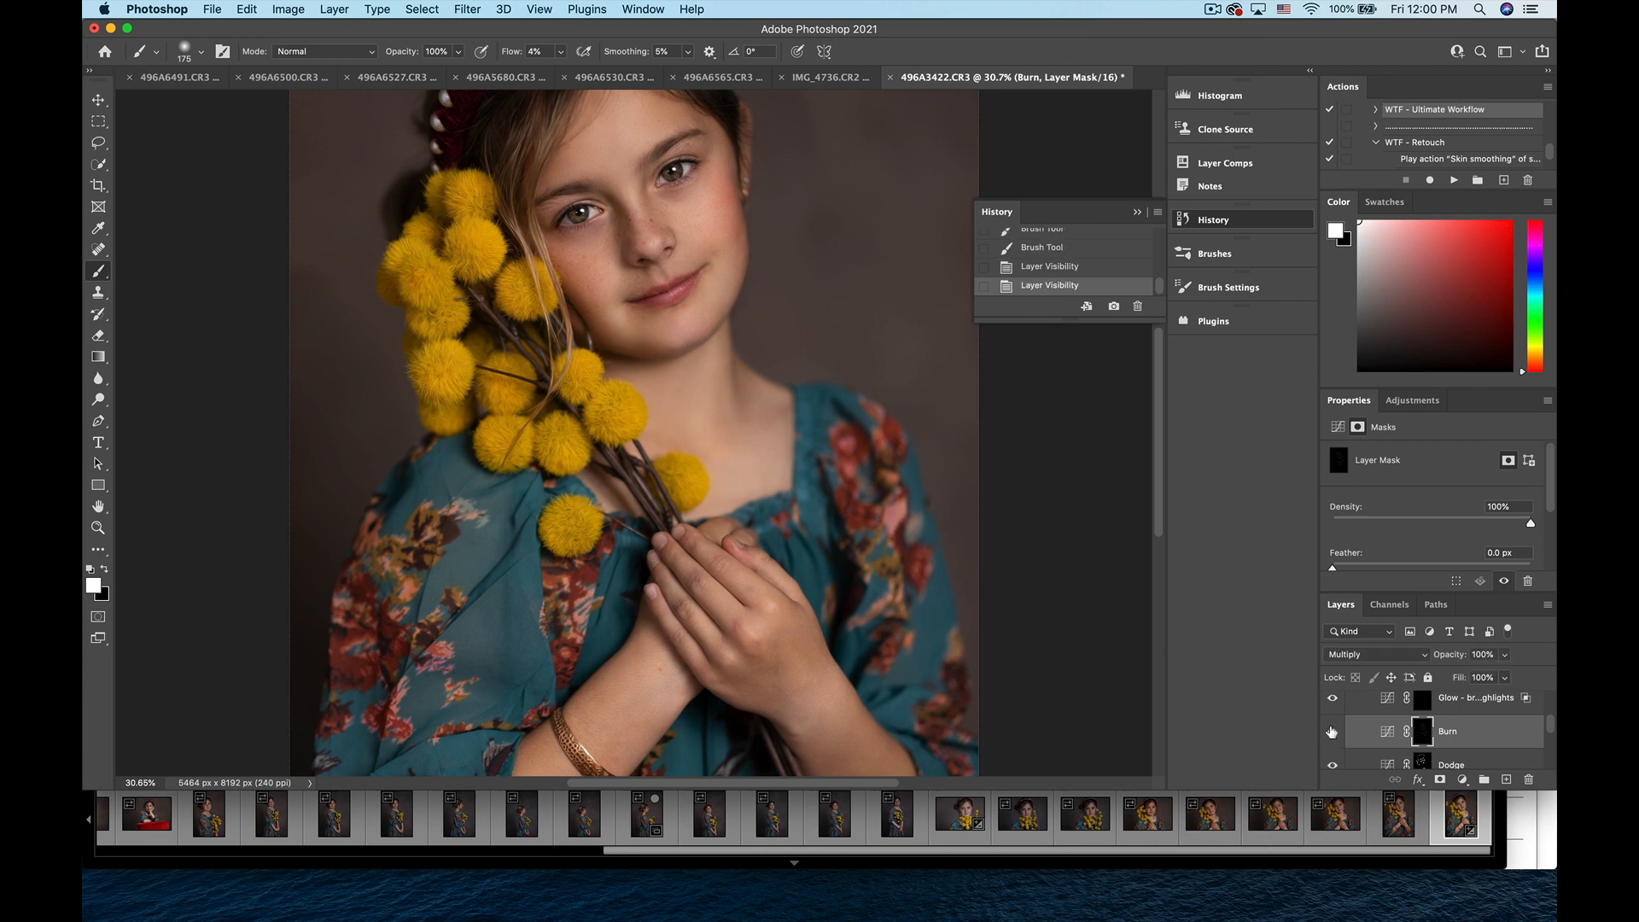
click(1331, 733)
click(1330, 734)
drag(654, 352, 606, 343)
drag(559, 280, 591, 341)
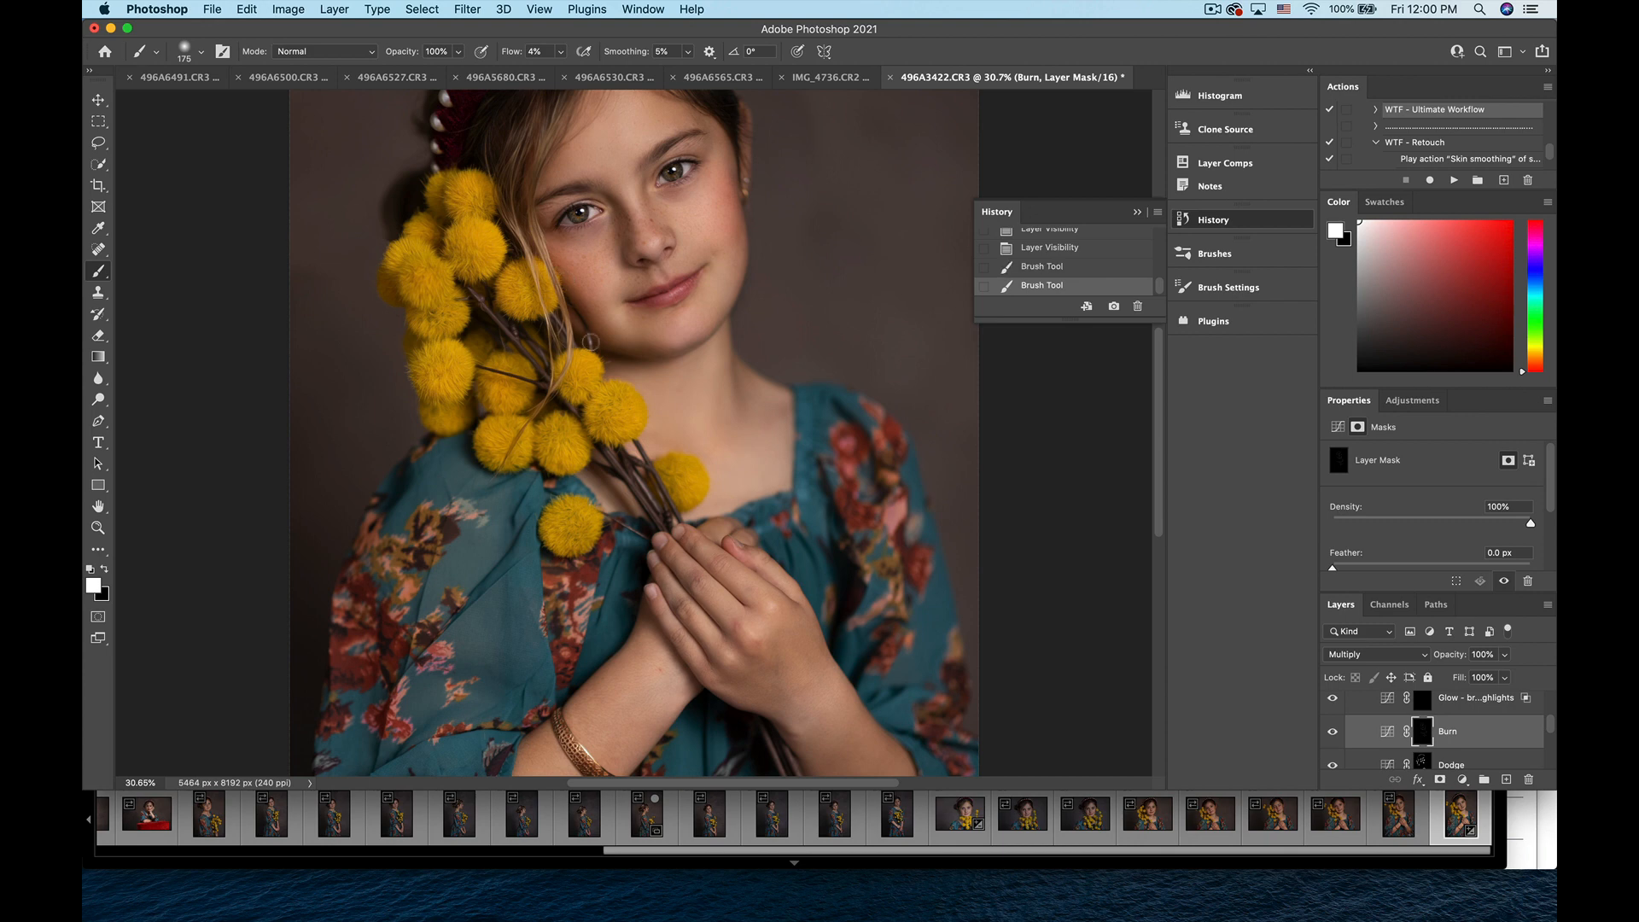
- Lower the Burn layer's opacity to 62% and reduce the burn around the brow and forehead with black at 58% flow
click(1505, 655)
drag(1507, 672, 1475, 675)
click(105, 569)
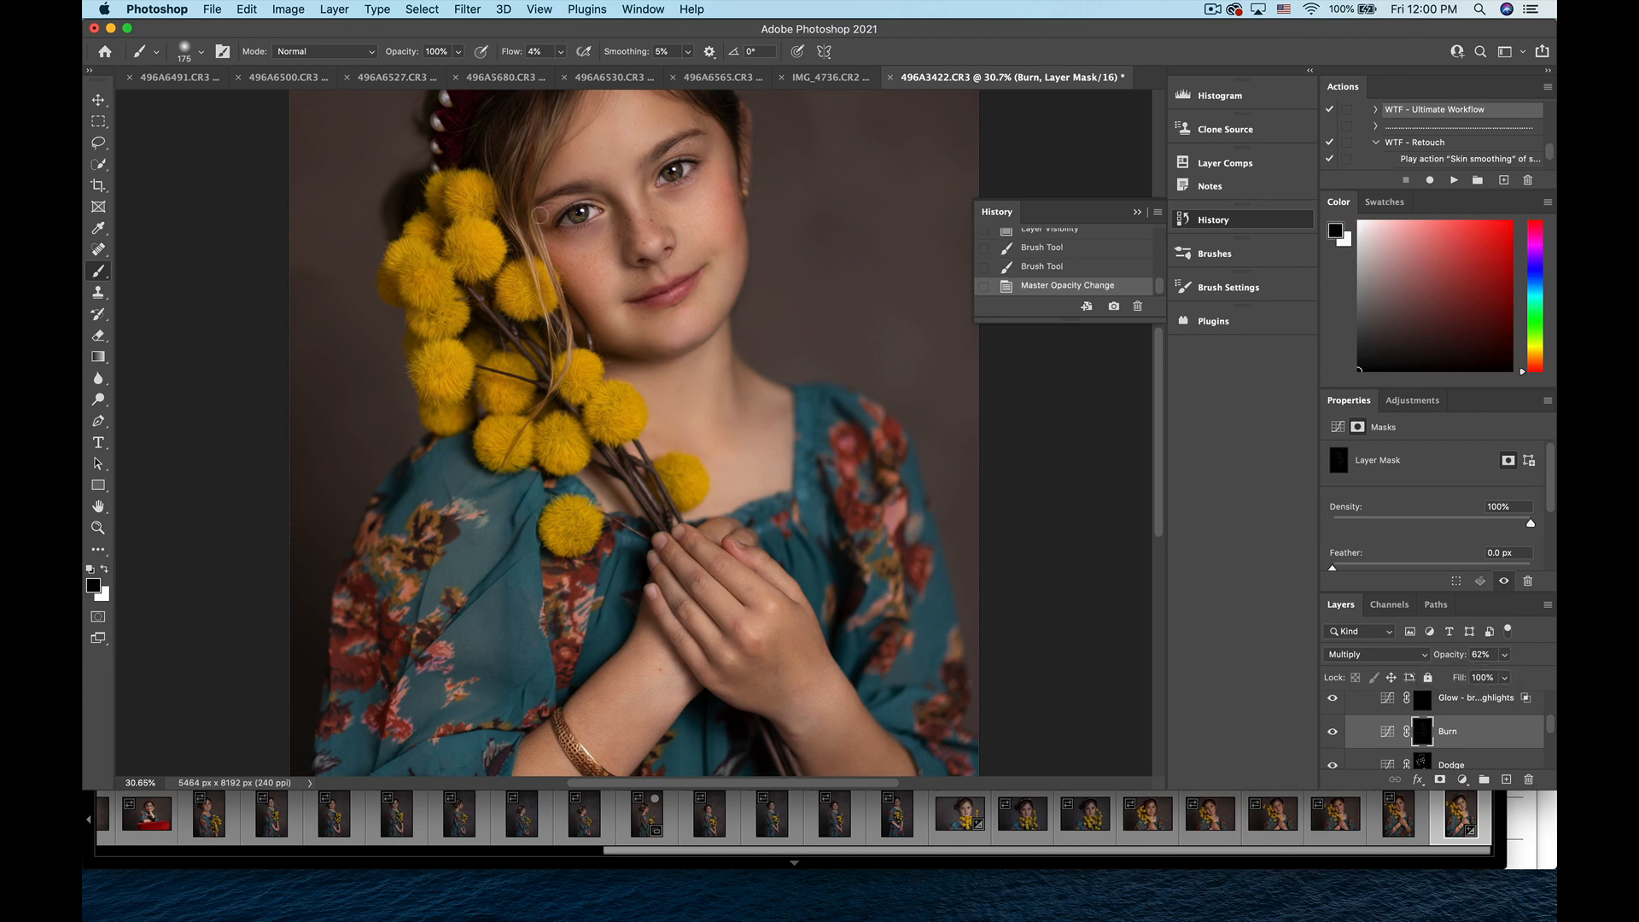
click(560, 51)
click(602, 72)
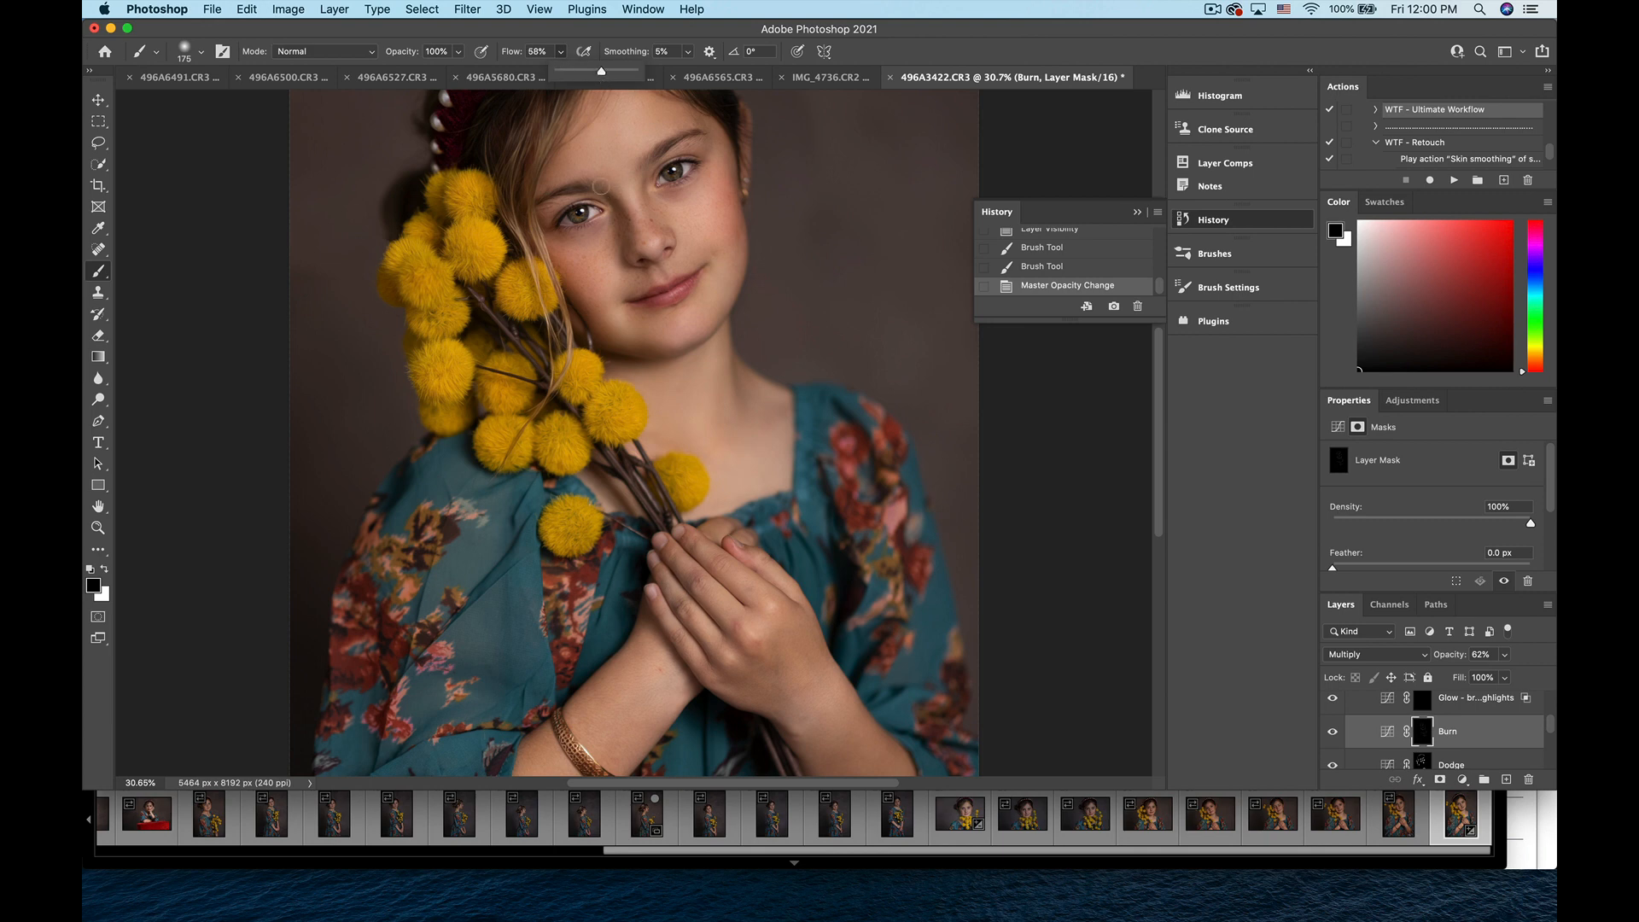
drag(642, 166, 636, 151)
key(super+0)
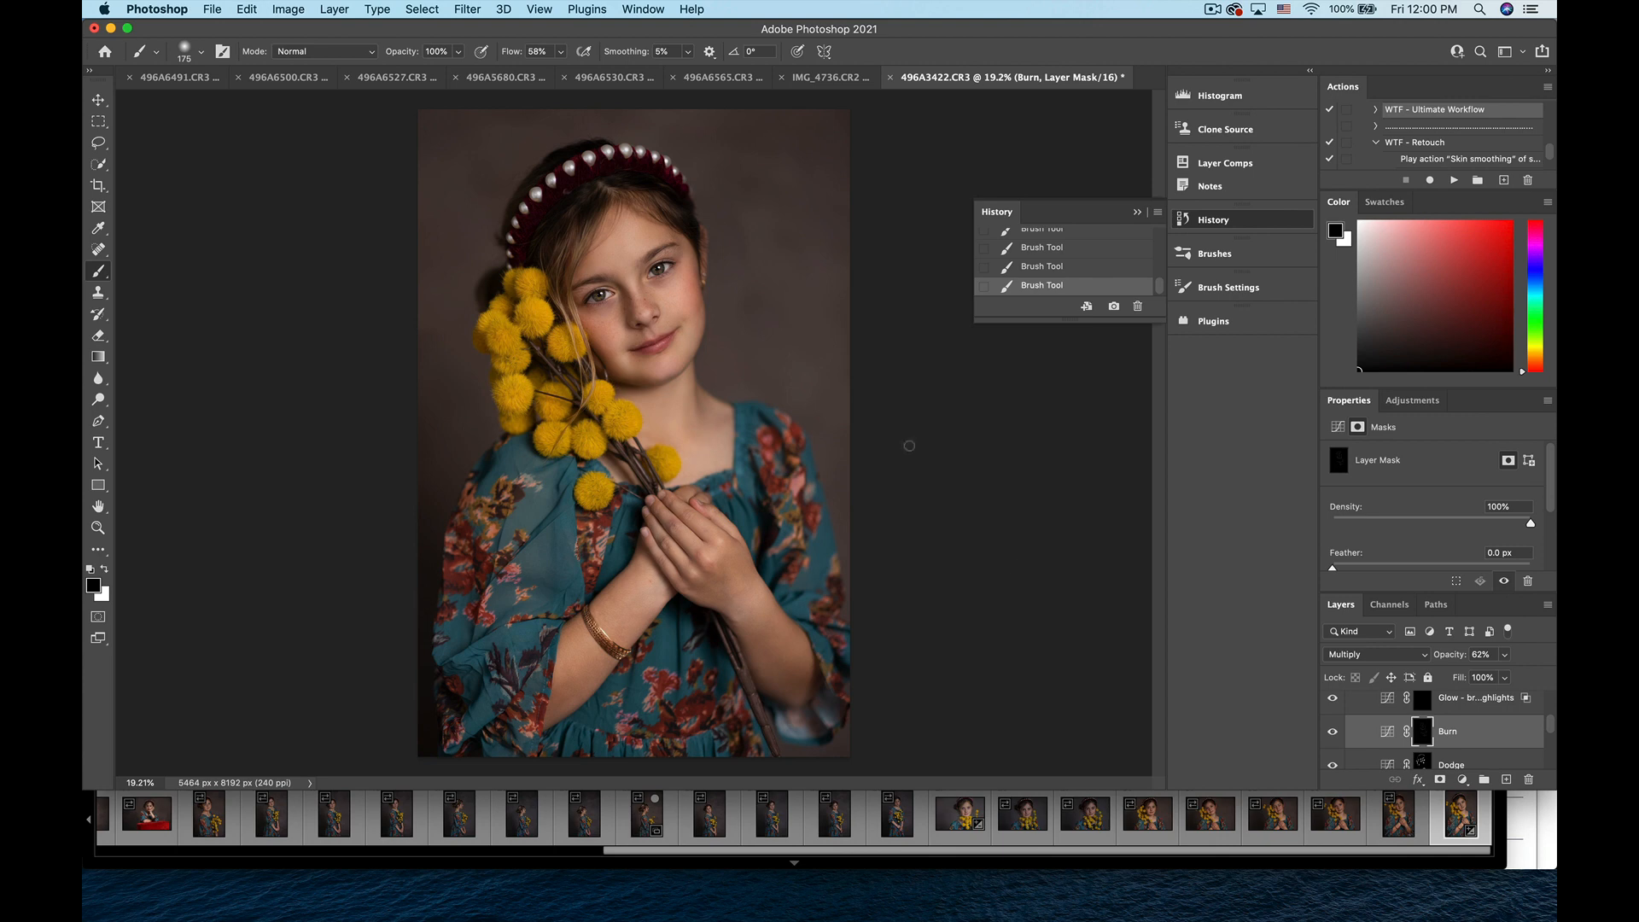
- Toggle the Burn layer's visibility with the whole portrait in view to compare the reduced shading
click(1336, 734)
click(1336, 733)
click(1336, 733)
click(1336, 734)
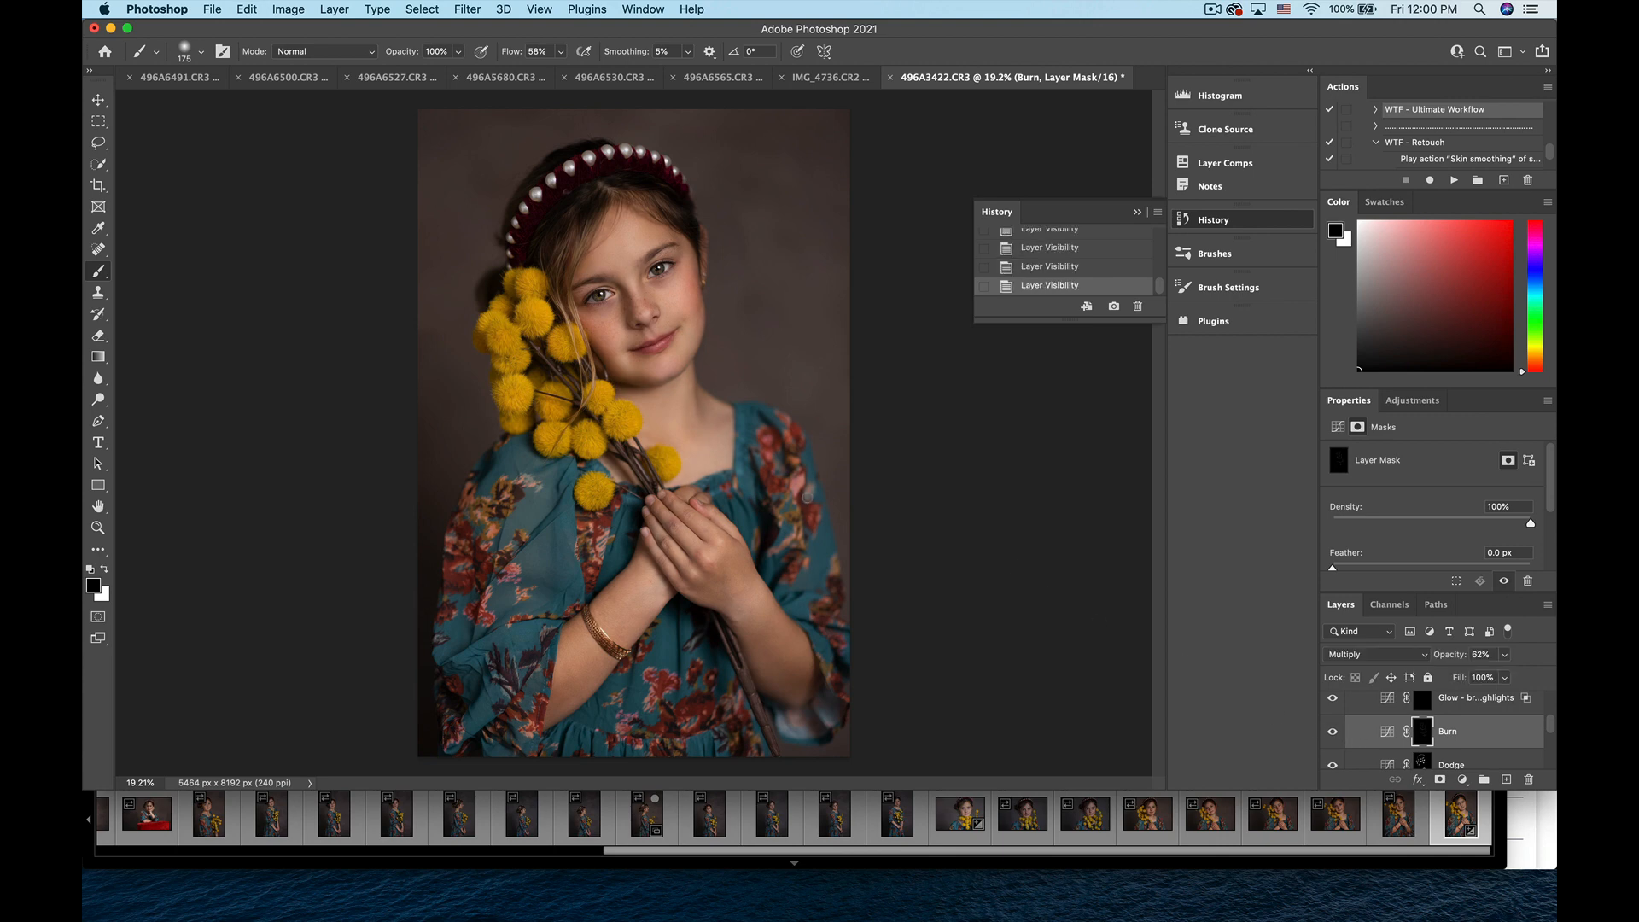
- Paint white on the Burn layer's mask around both eyes with a 45 px brush at 19% flow
scroll(634, 432, up, 5)
scroll(807, 495, up, 5)
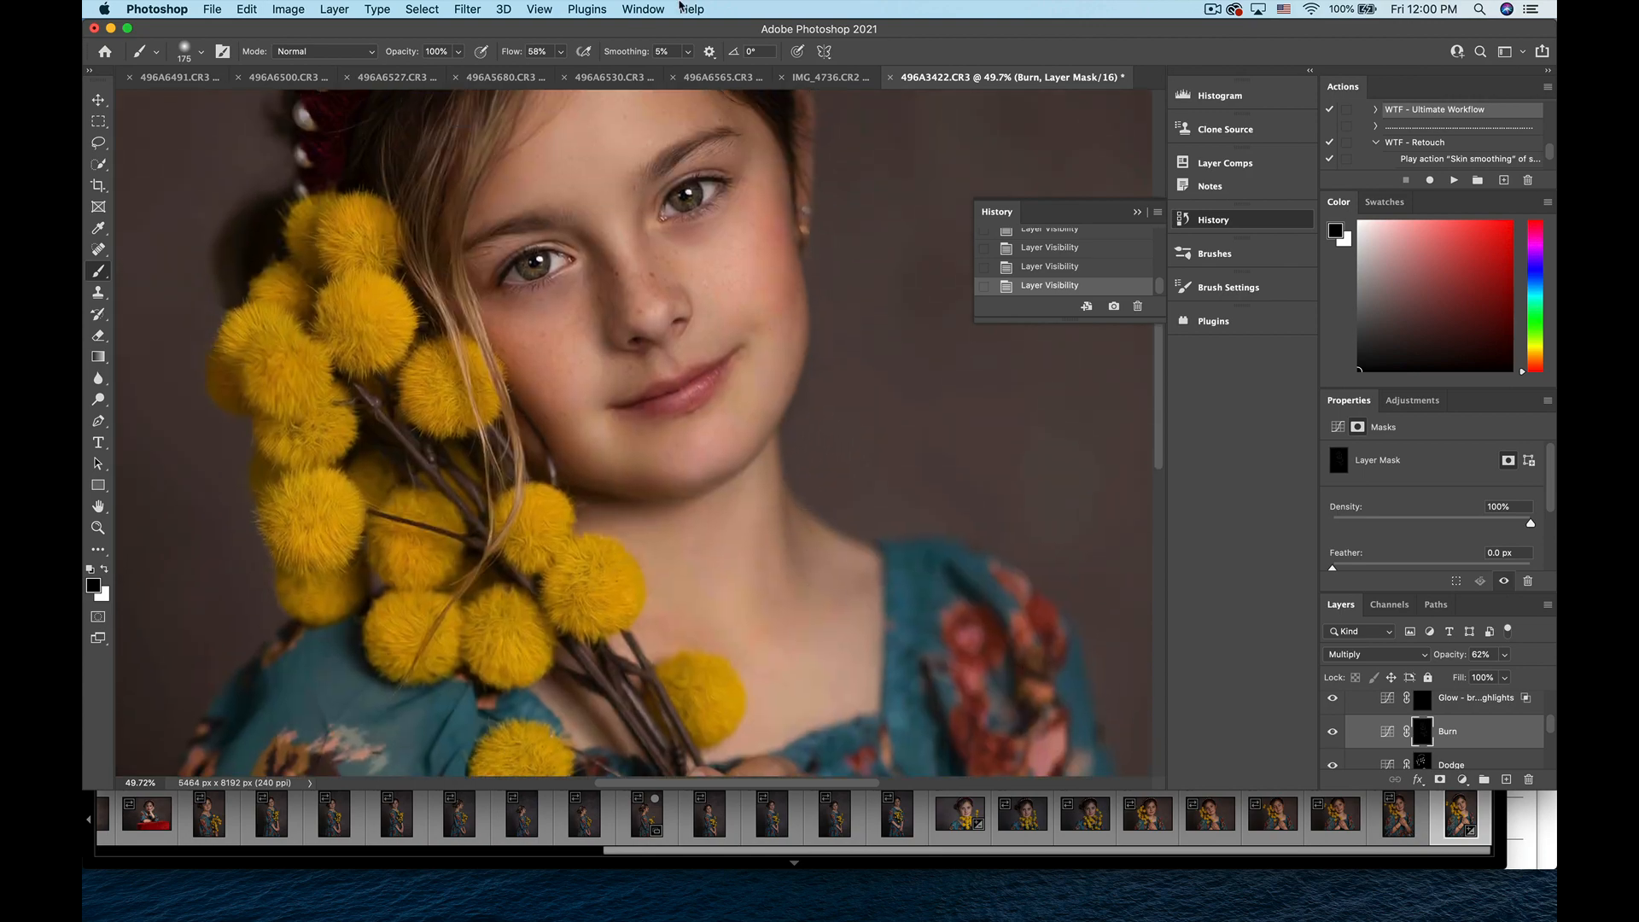
click(562, 52)
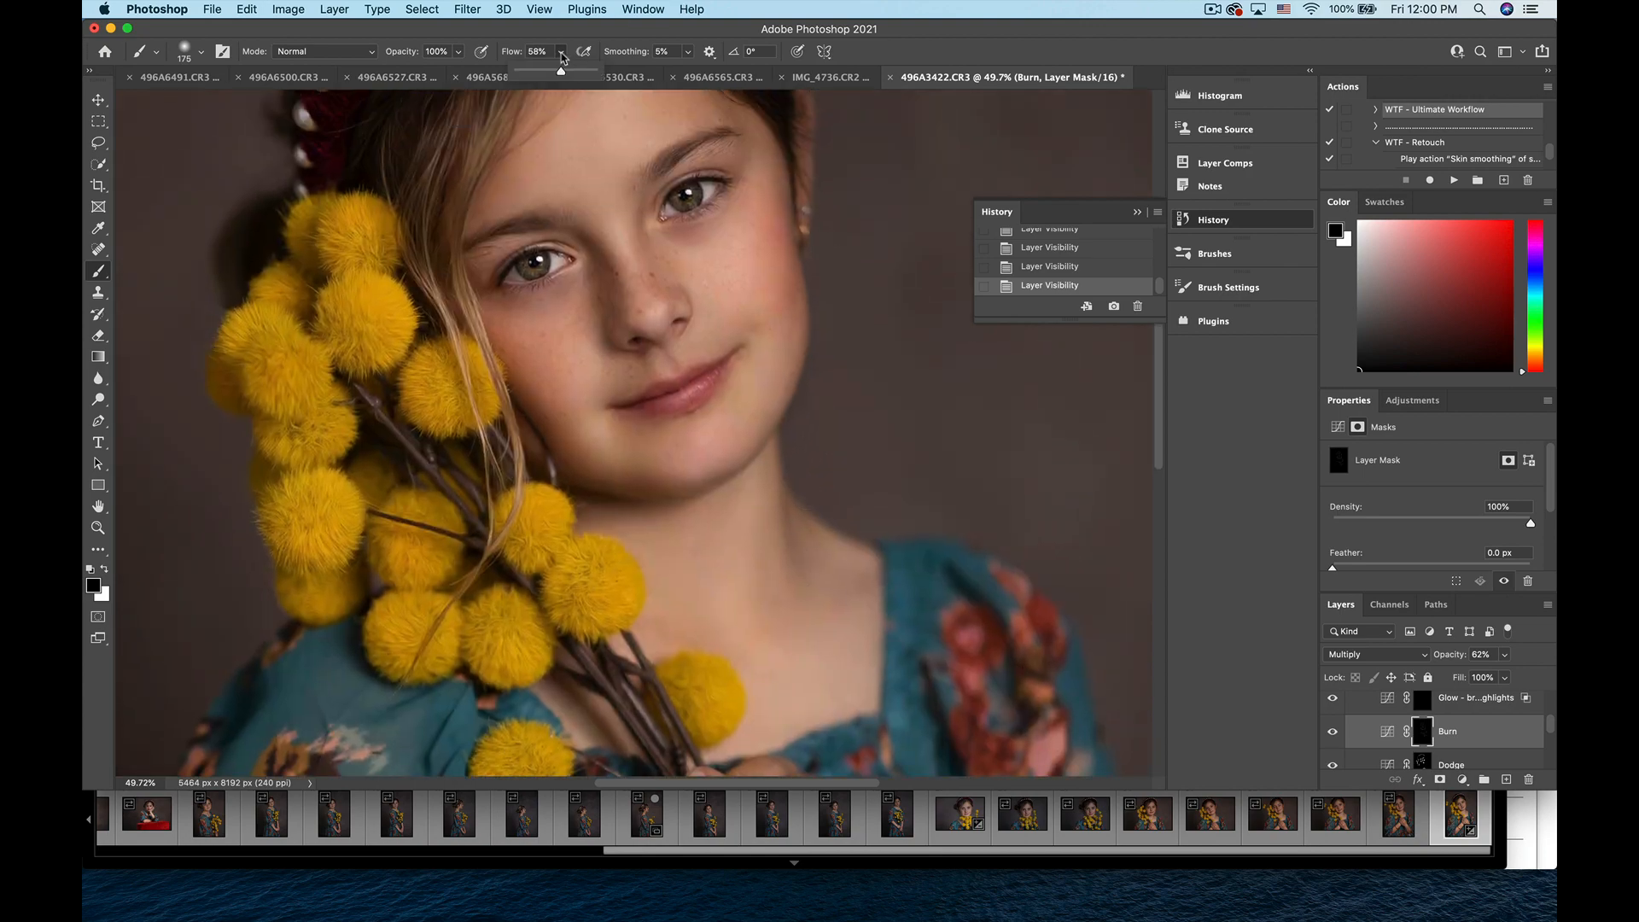
click(104, 569)
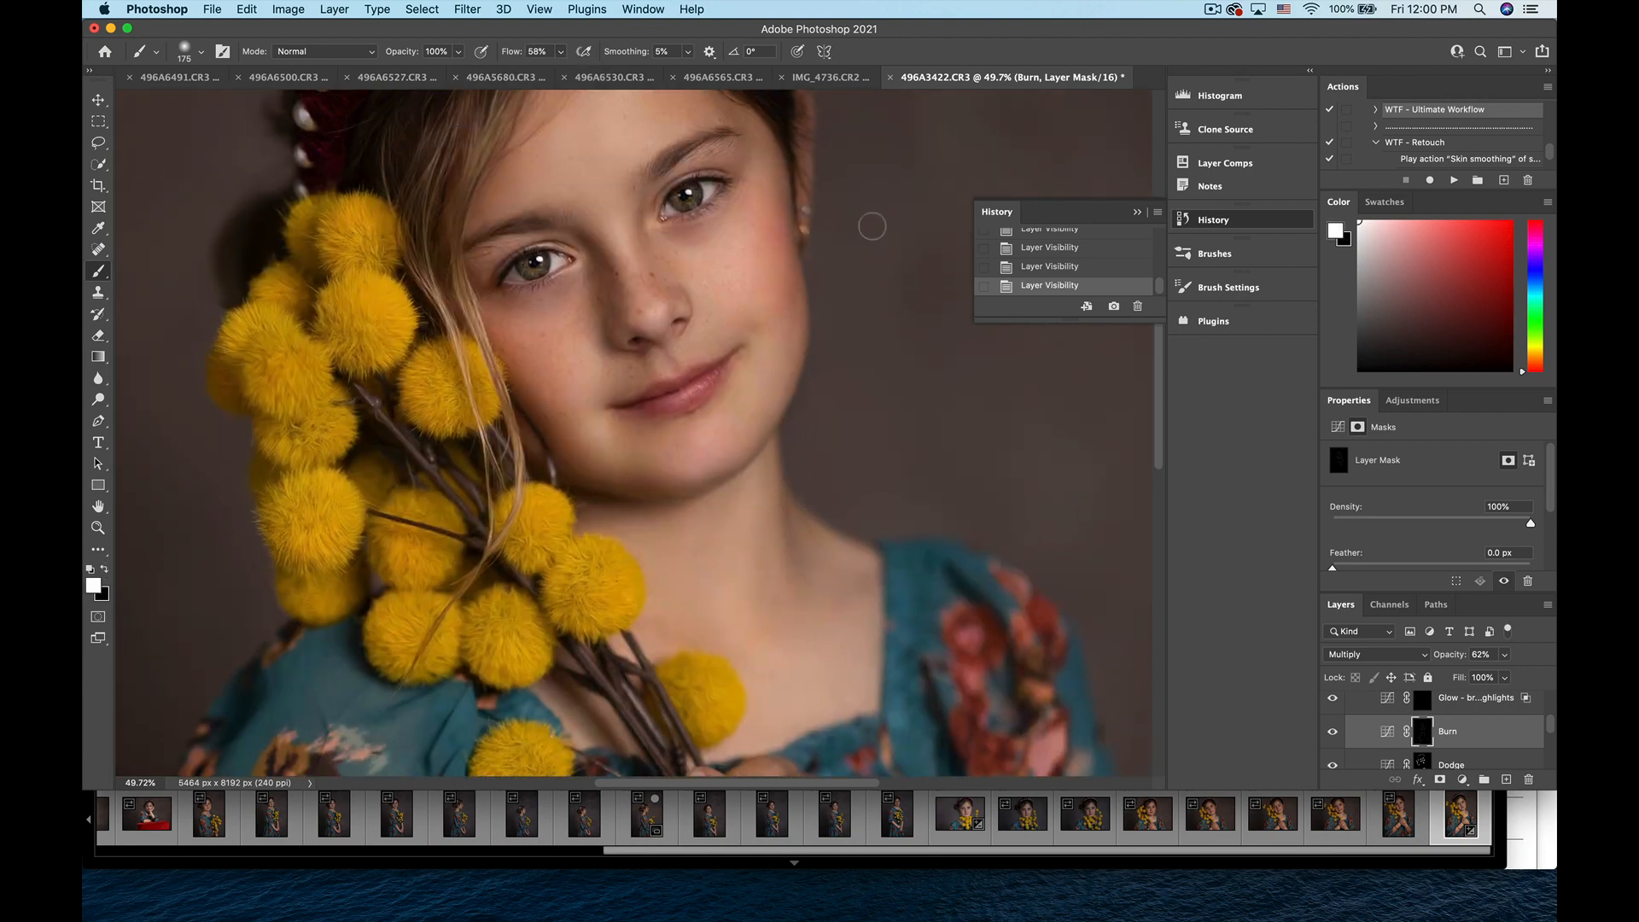
click(560, 53)
drag(560, 70, 532, 71)
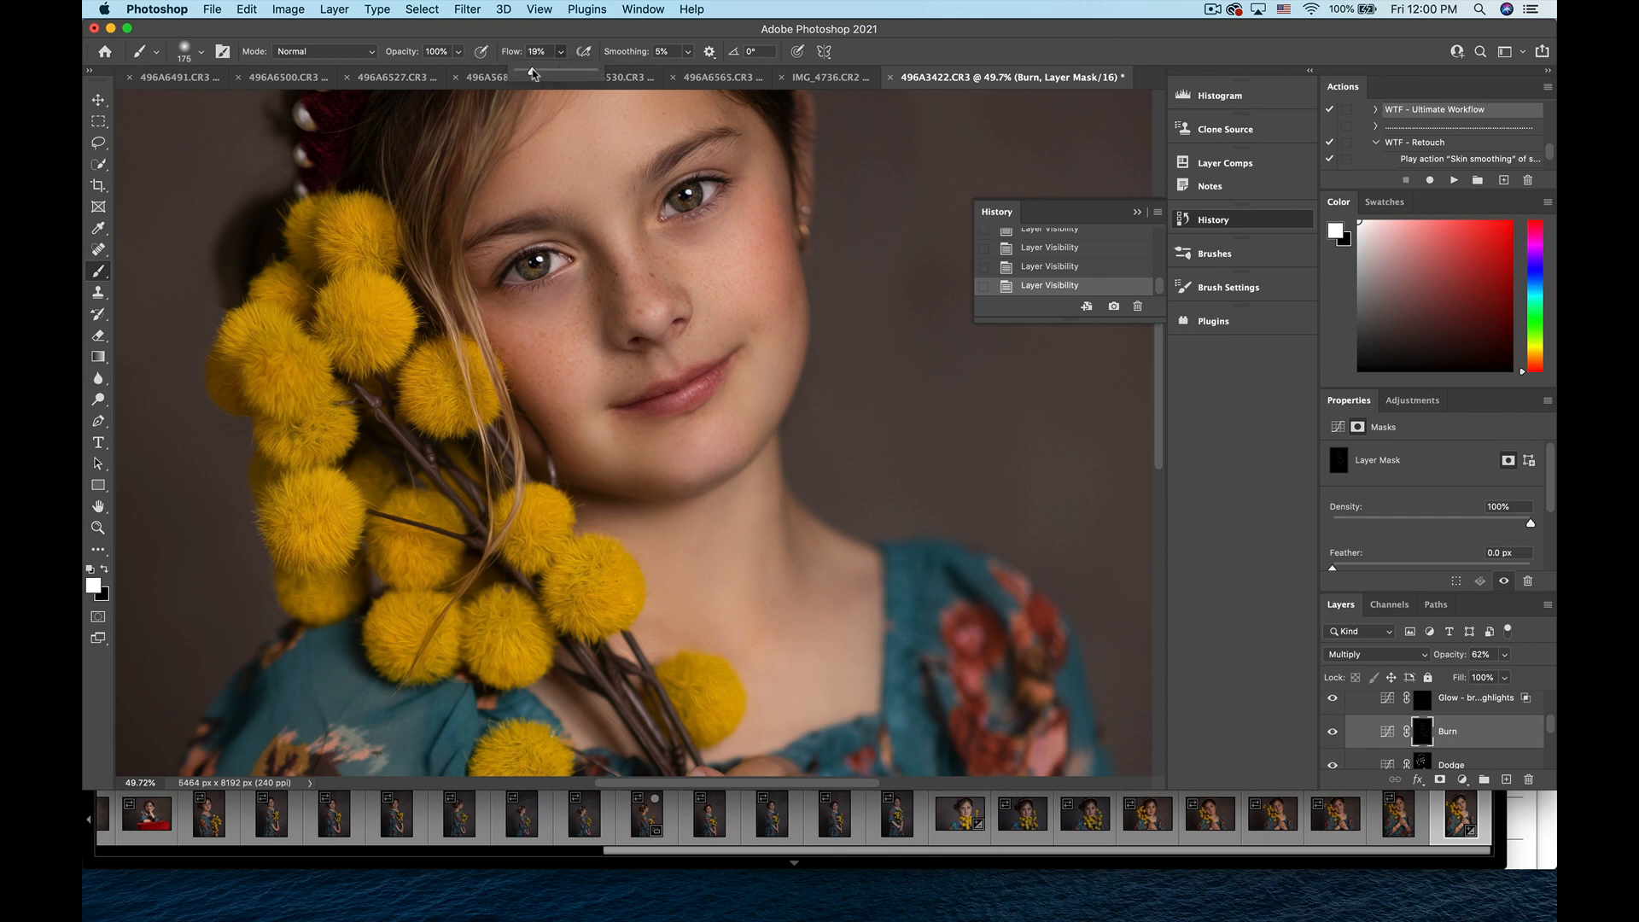
key(bracketleft)
key(bracketleft)
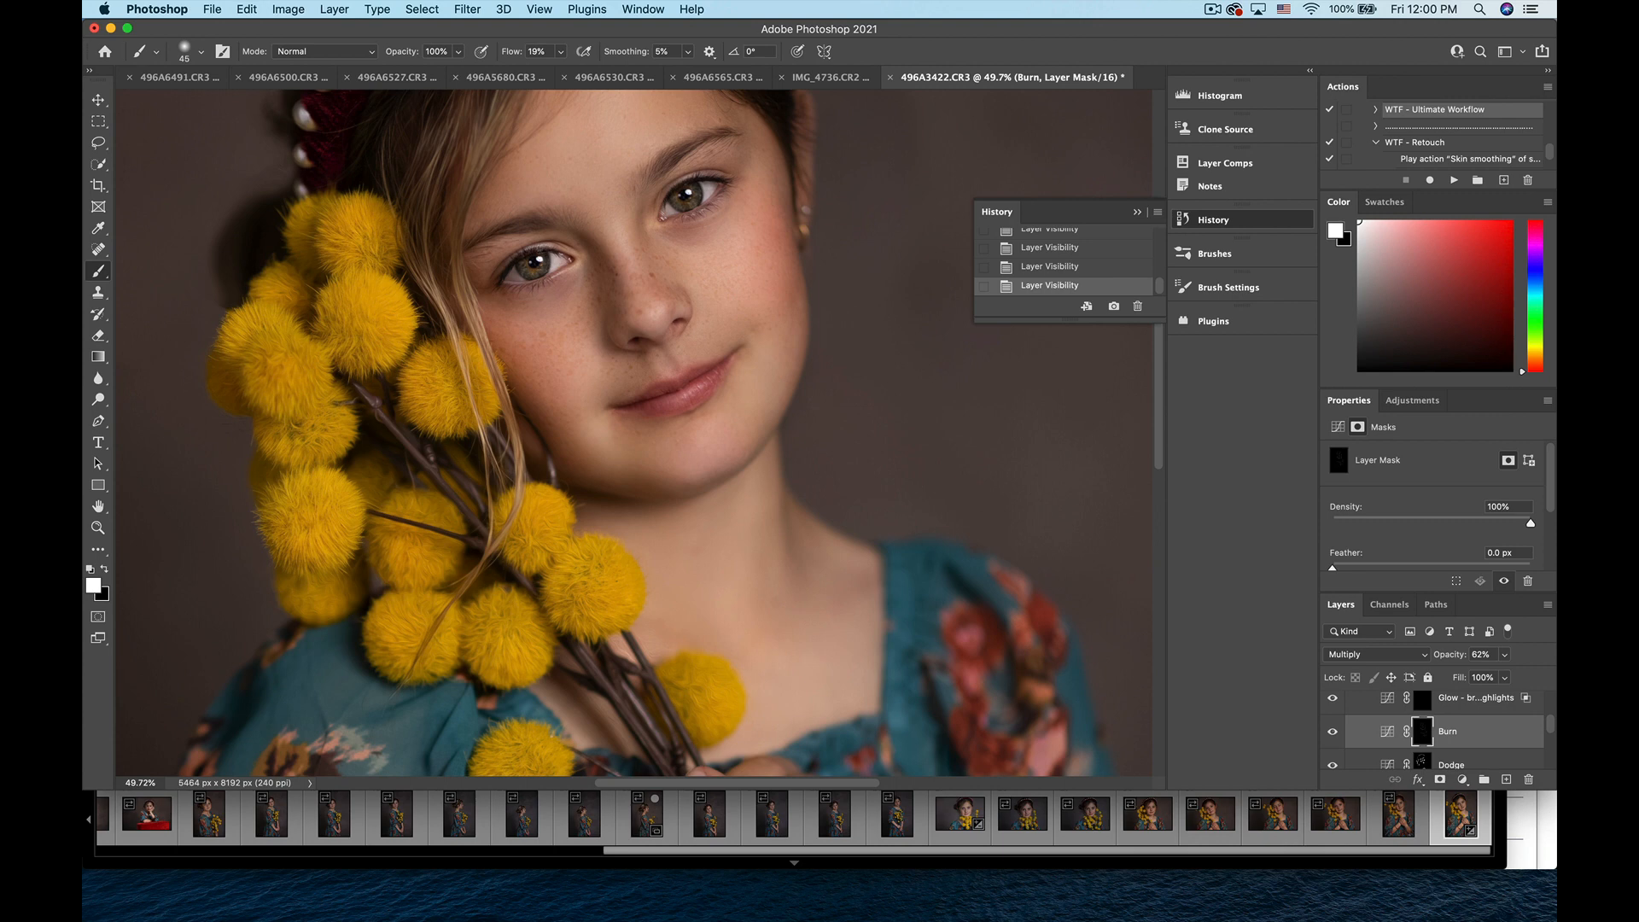
drag(534, 246, 507, 271)
drag(544, 282, 560, 275)
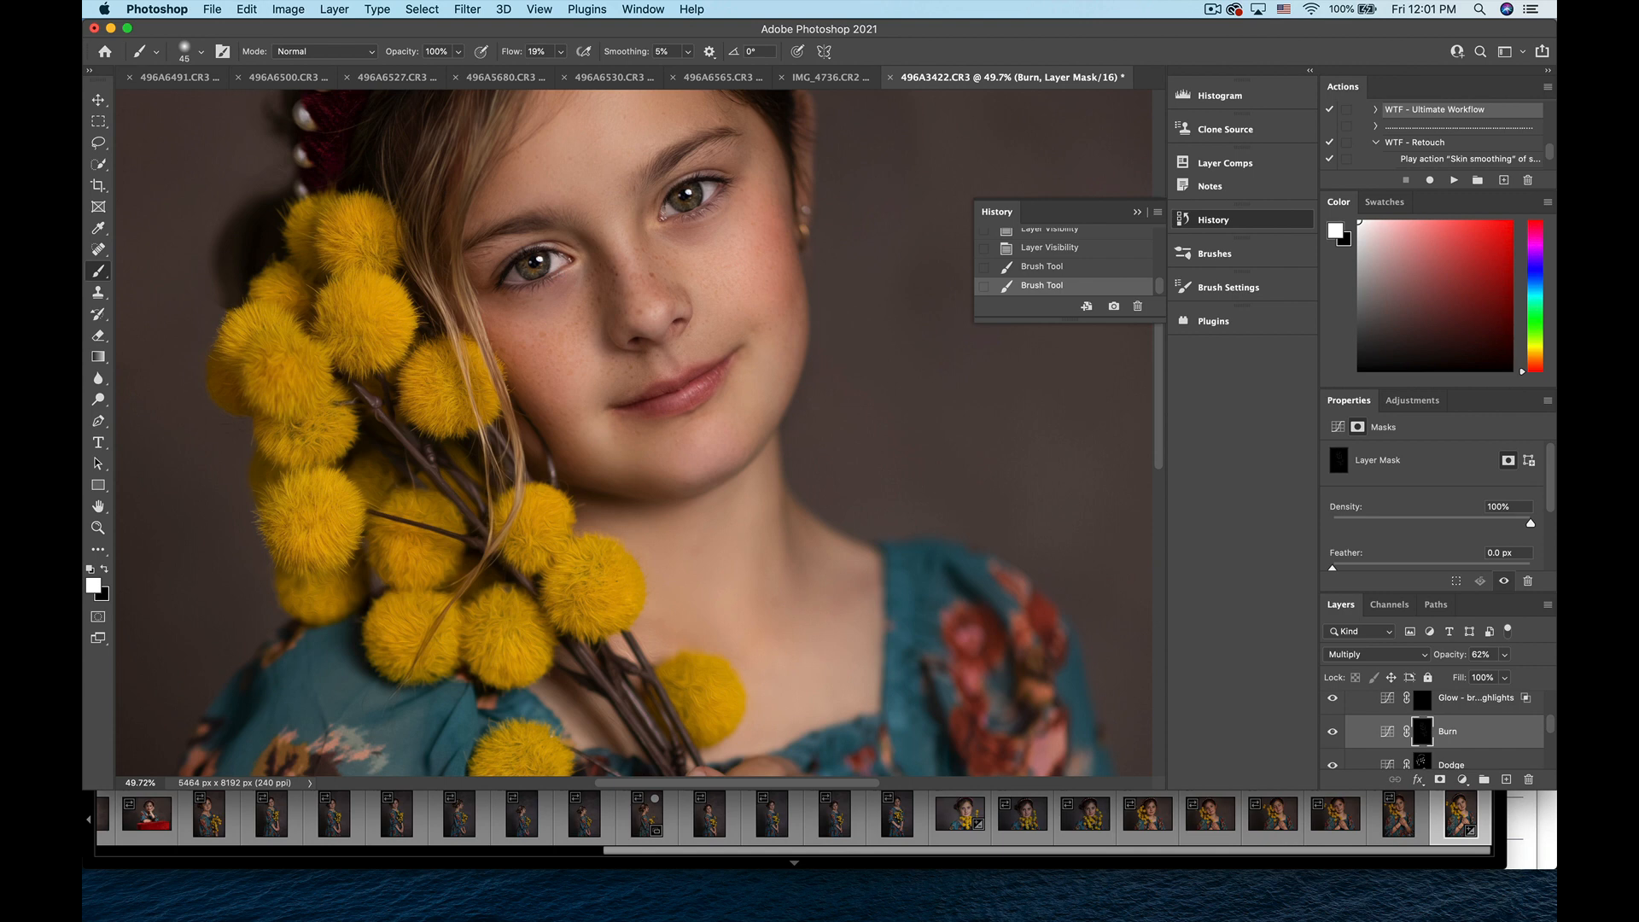
drag(690, 178, 717, 177)
click(677, 217)
- Compare the darkened eye areas at different magnifications with the Burn layer hidden and shown
scroll(636, 432, down, 3)
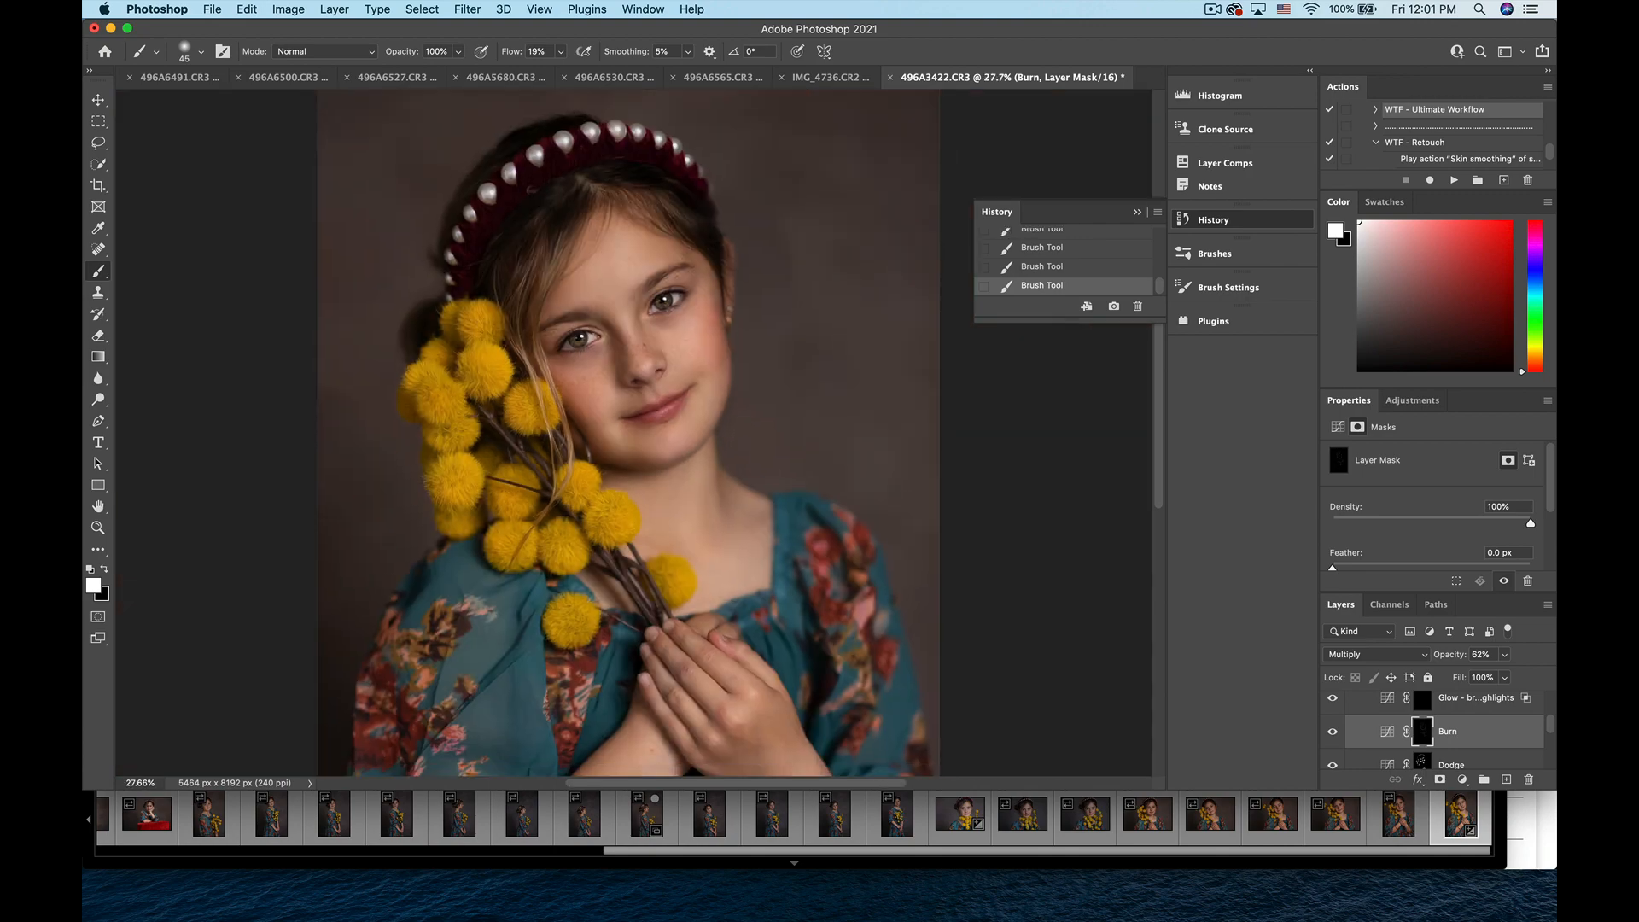
scroll(787, 260, up, 2)
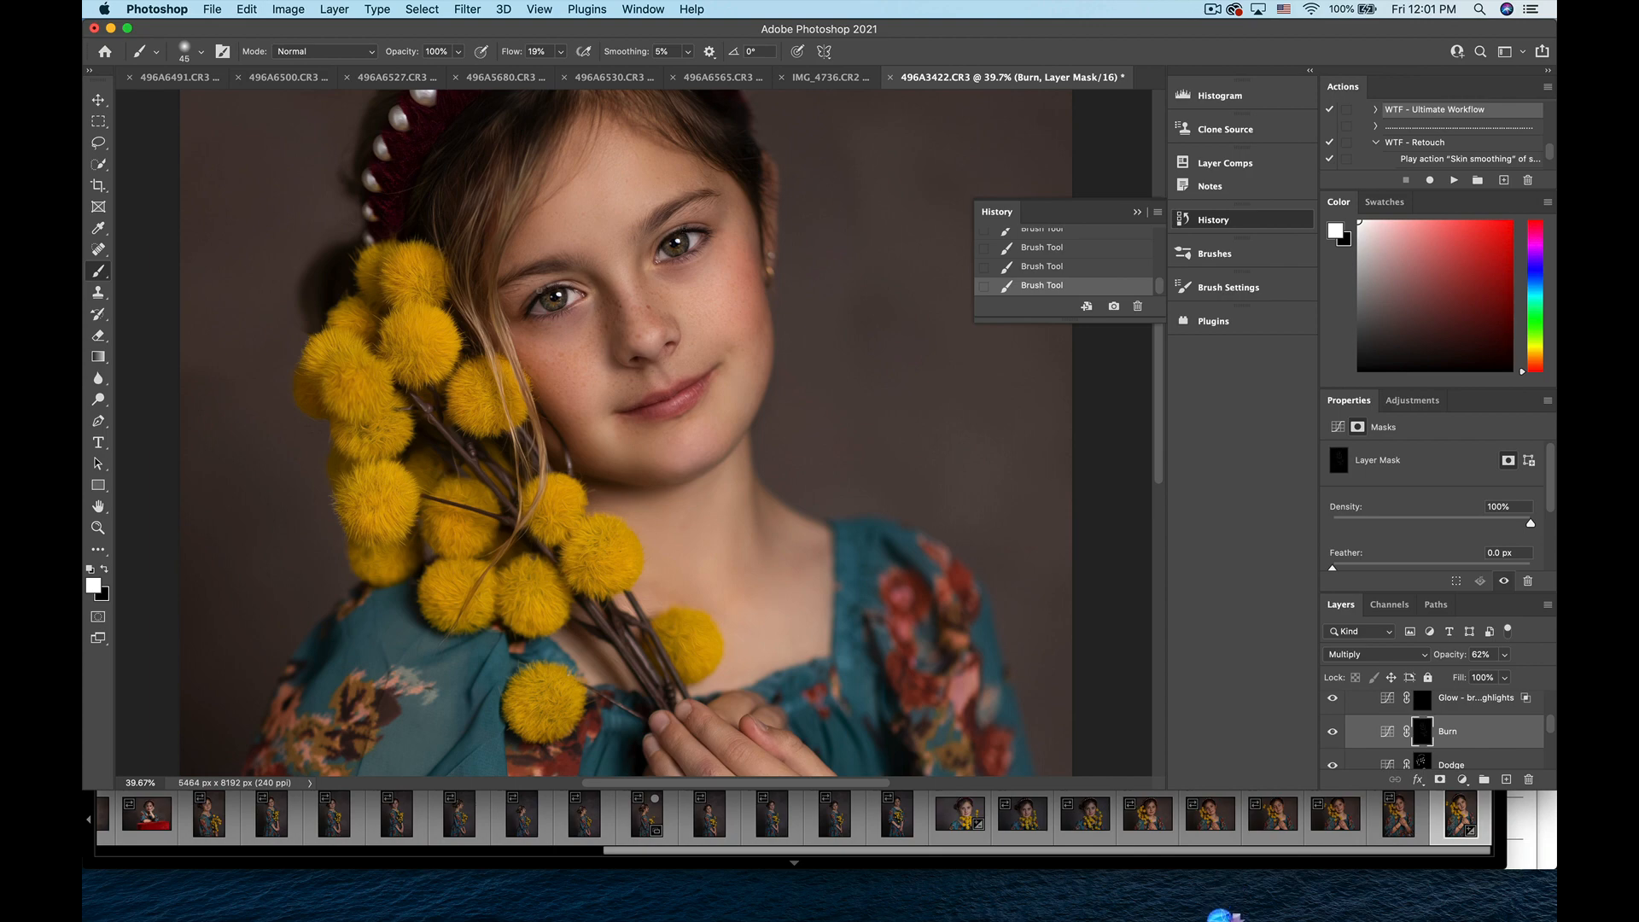
scroll(894, 669, down, 5)
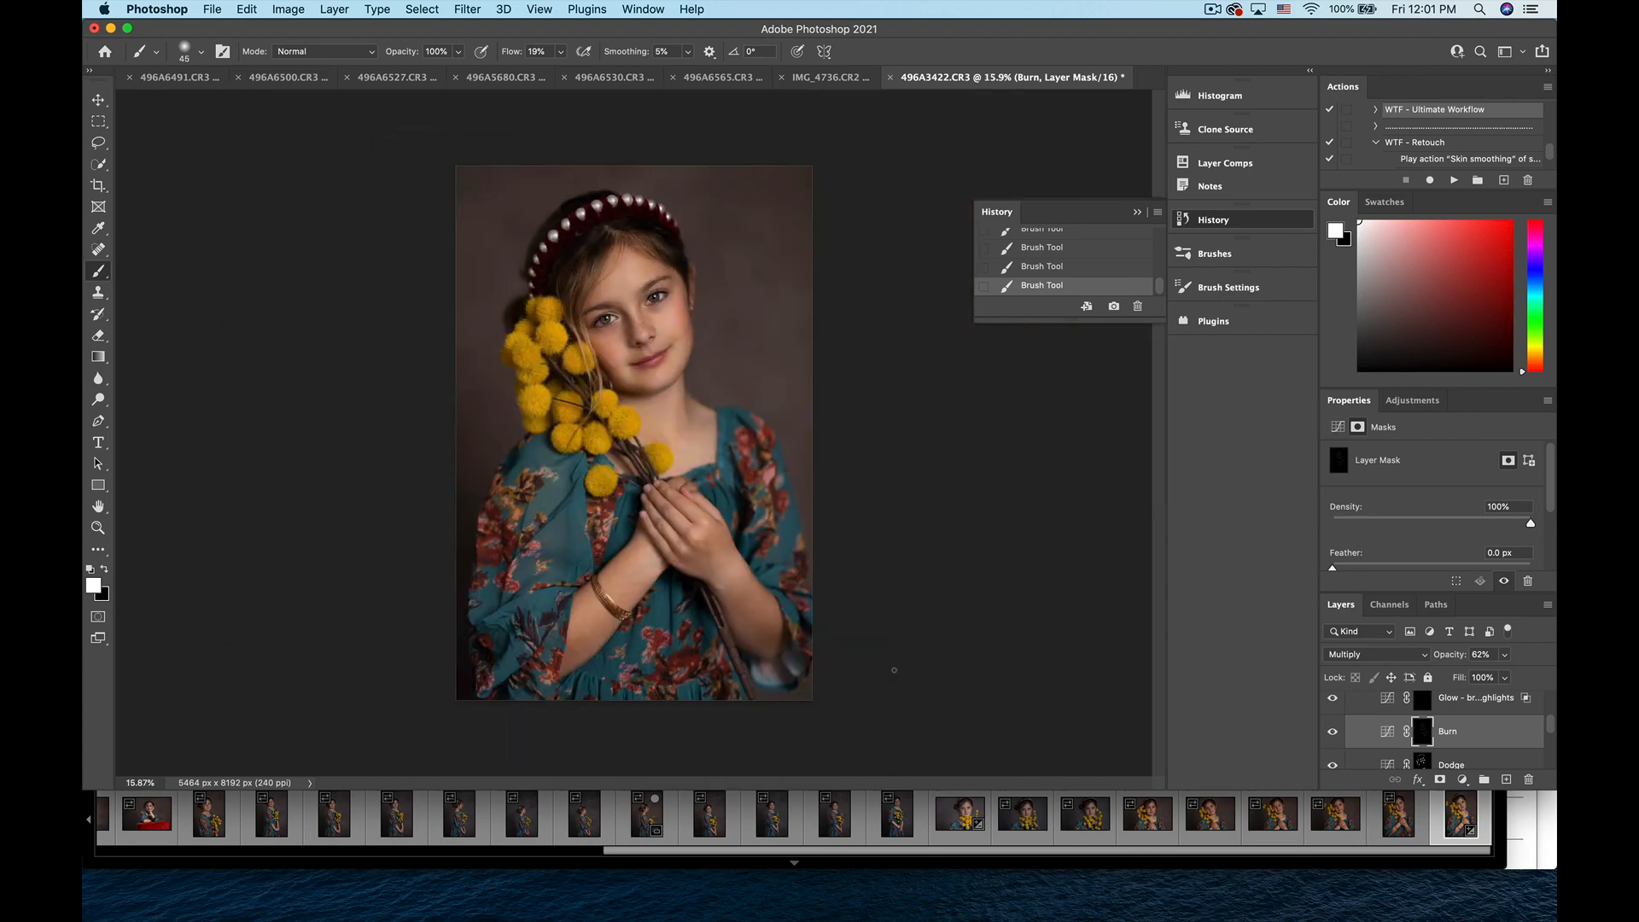
click(1331, 730)
click(1331, 731)
- Soften the burn around the eyes and the cheek's edge by painting black on the Burn mask with a 300 px brush
click(104, 569)
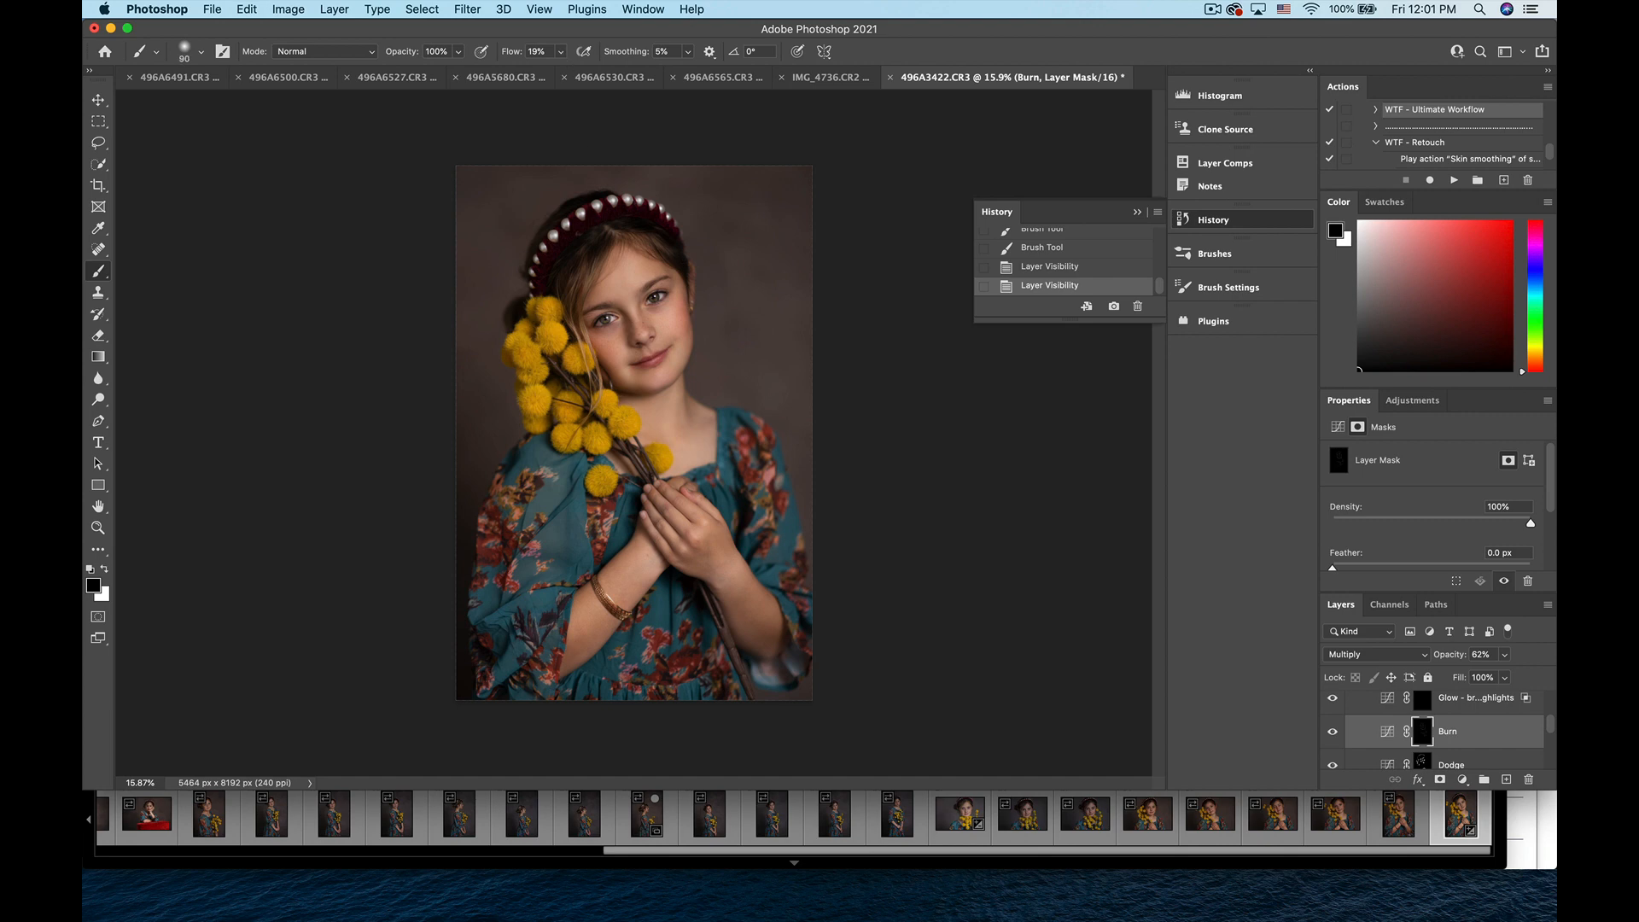
key(bracketright)
key(bracketright)
key(bracketright)
key(bracketright)
key(bracketright)
key(bracketright)
drag(599, 324, 650, 300)
click(607, 322)
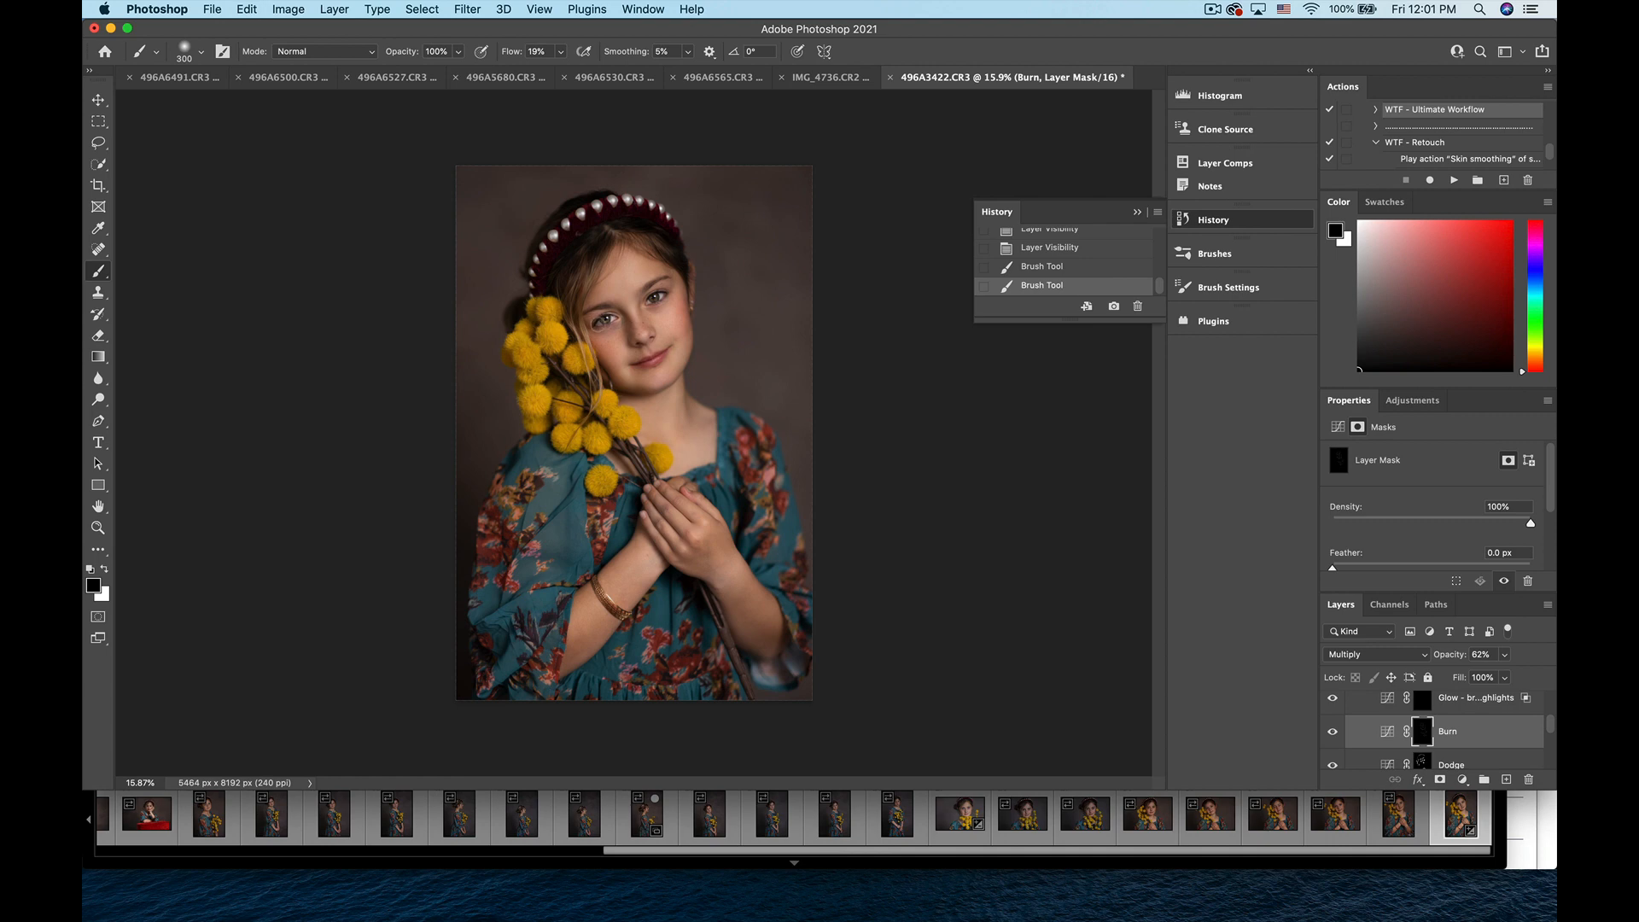
click(600, 323)
click(695, 358)
- Toggle the Burn layer's visibility at a small view size to check the softened shading
scroll(695, 358, down, 3)
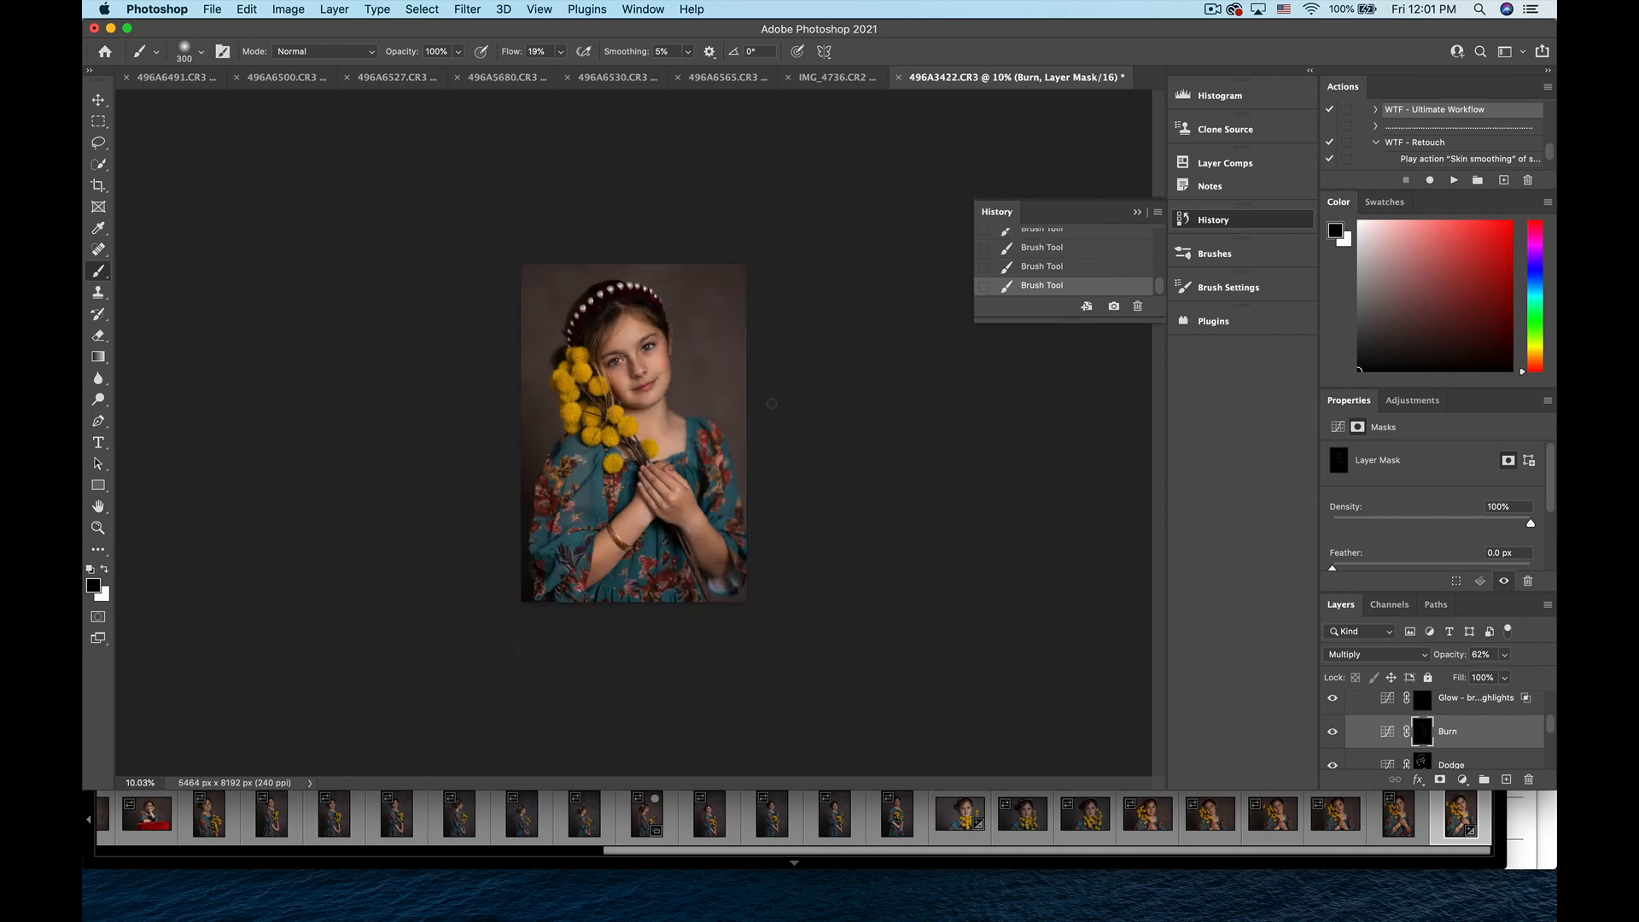
click(1331, 733)
click(1331, 733)
click(1330, 731)
click(1330, 731)
- Target the Glow layer's mask and paint white over the highlights on the nose and forehead at 19% flow
scroll(907, 559, up, 3)
scroll(1436, 752, up, 1)
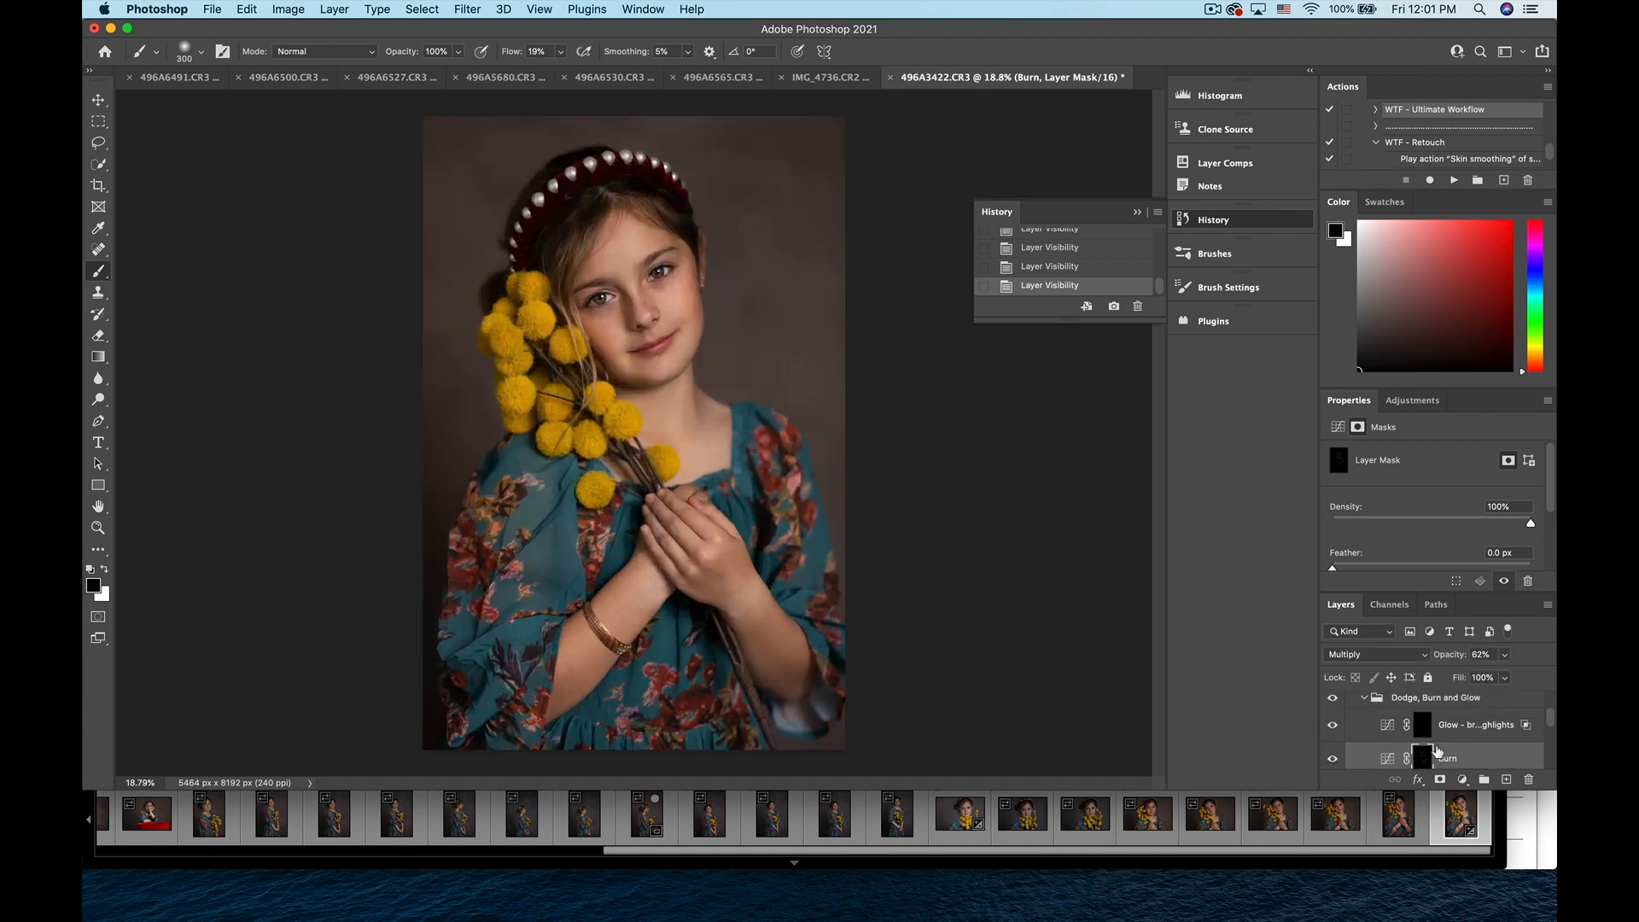
click(1421, 727)
scroll(881, 388, up, 1)
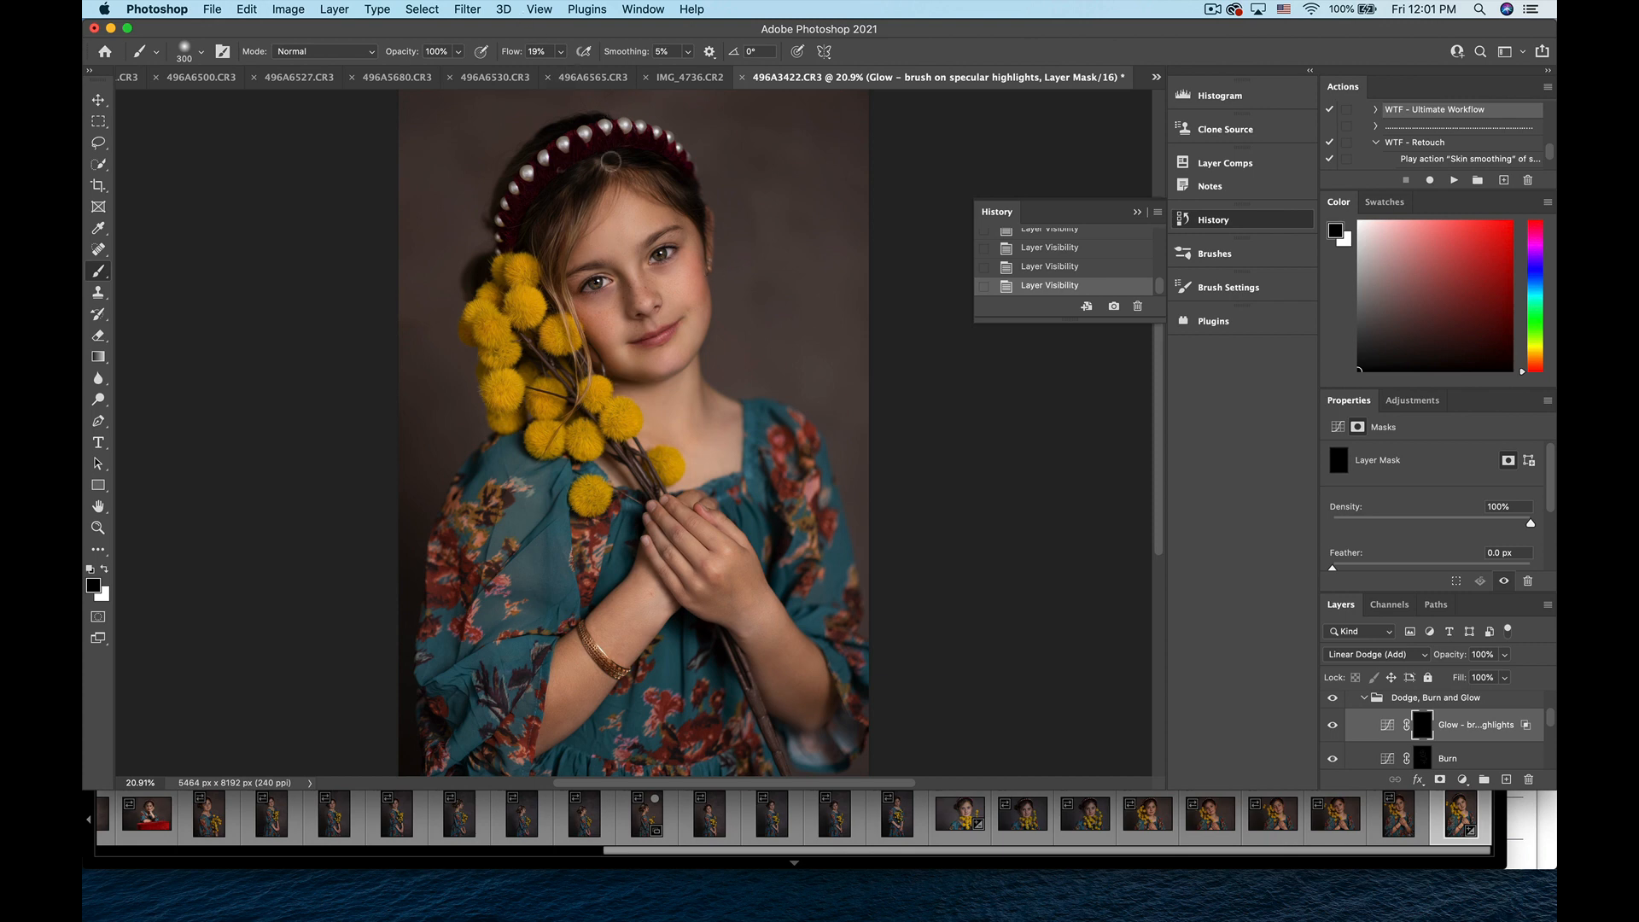
key(bracketleft)
key(bracketleft)
key(bracketleft)
key(bracketleft)
drag(617, 178, 642, 198)
click(104, 568)
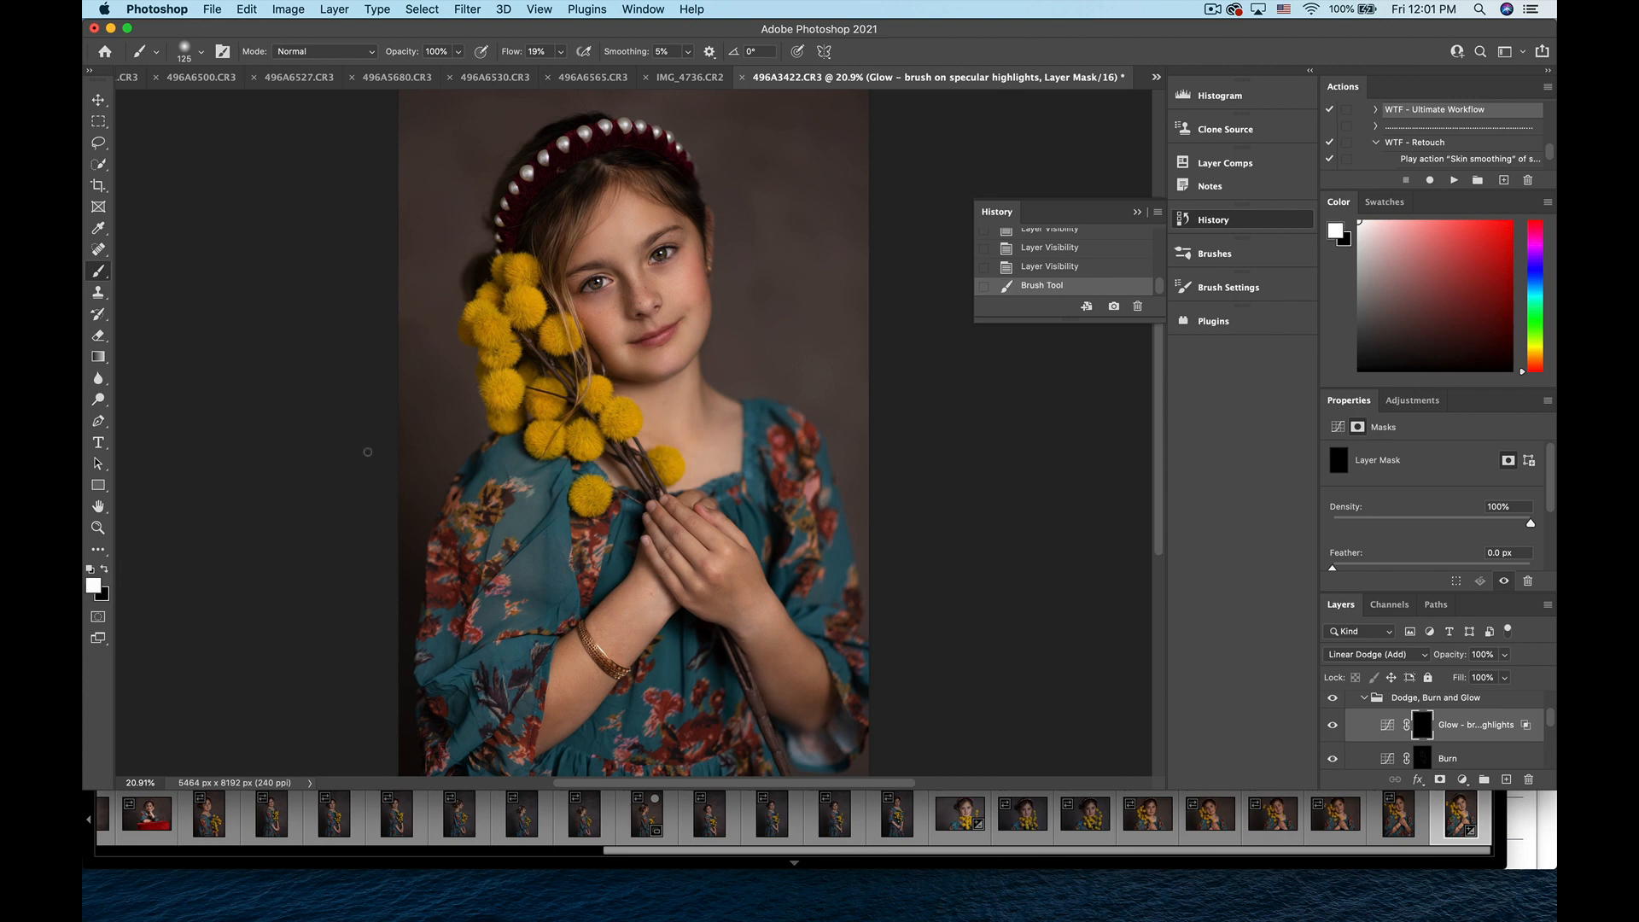
click(645, 303)
drag(640, 295, 627, 260)
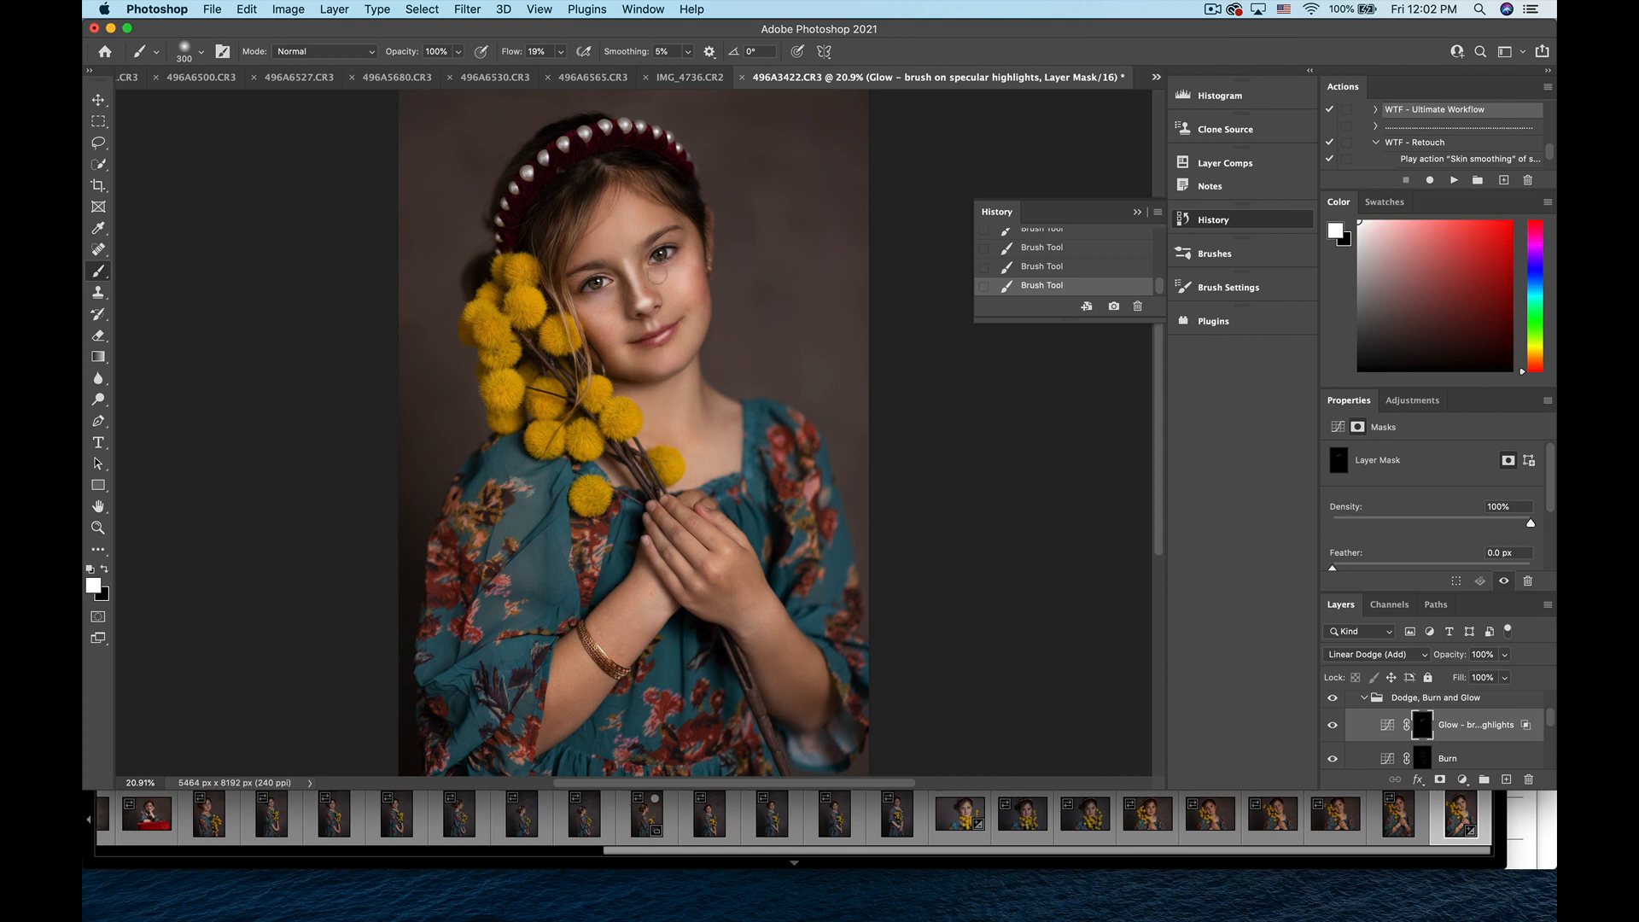
- Try the Glow layer at 36% opacity and compare the portrait with the layer hidden and shown
scroll(633, 433, down, 3)
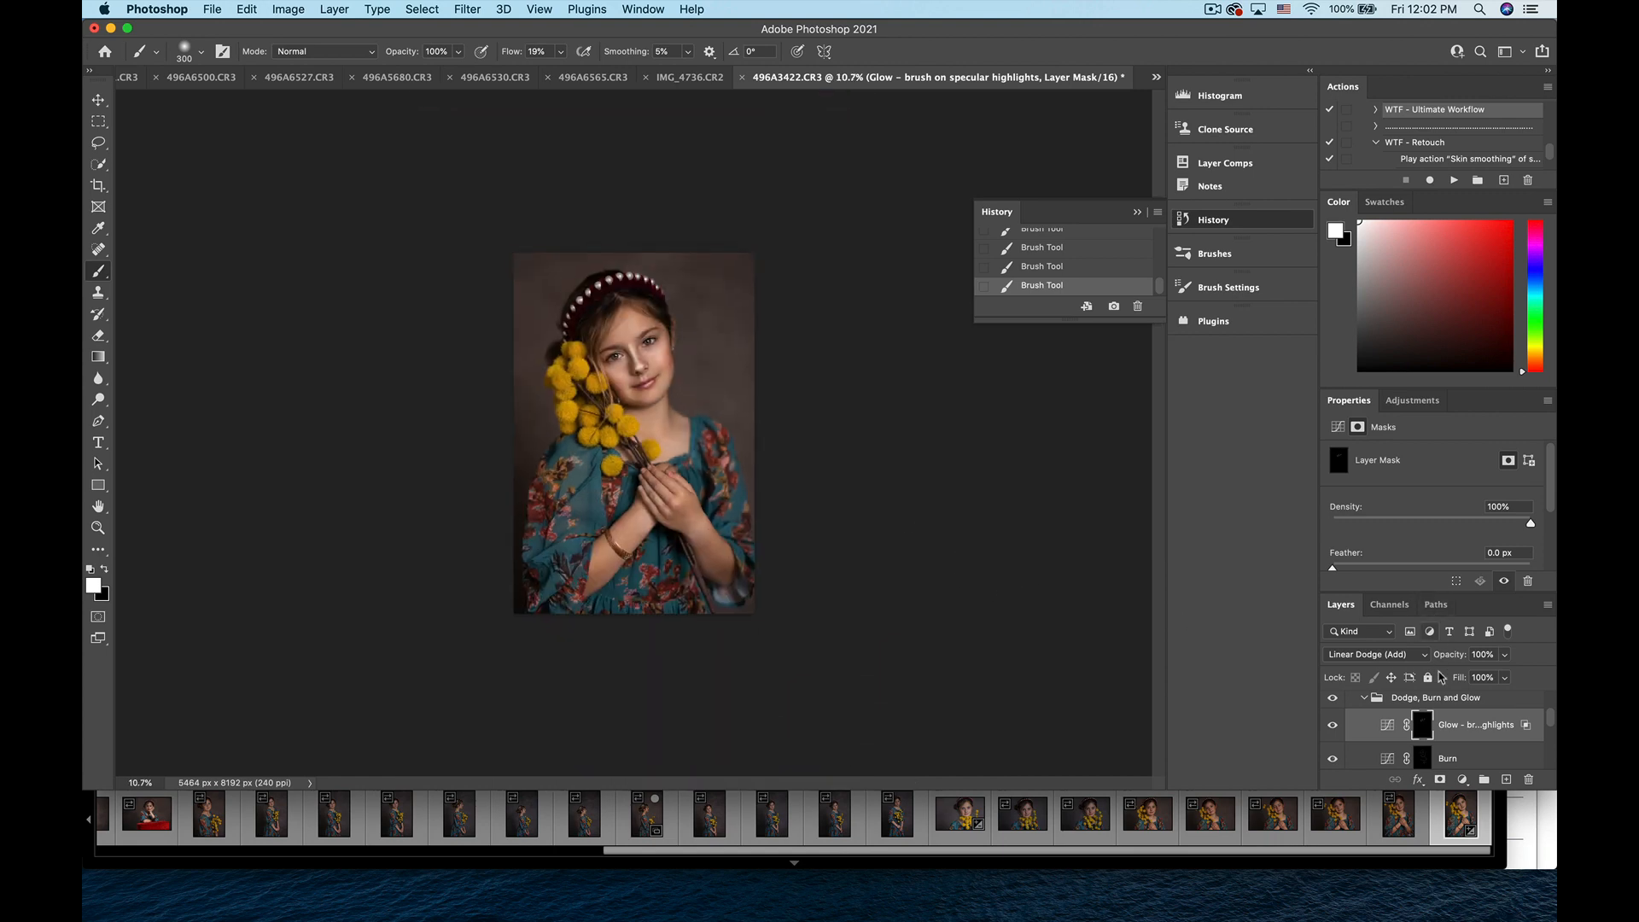
scroll(633, 433, up, 3)
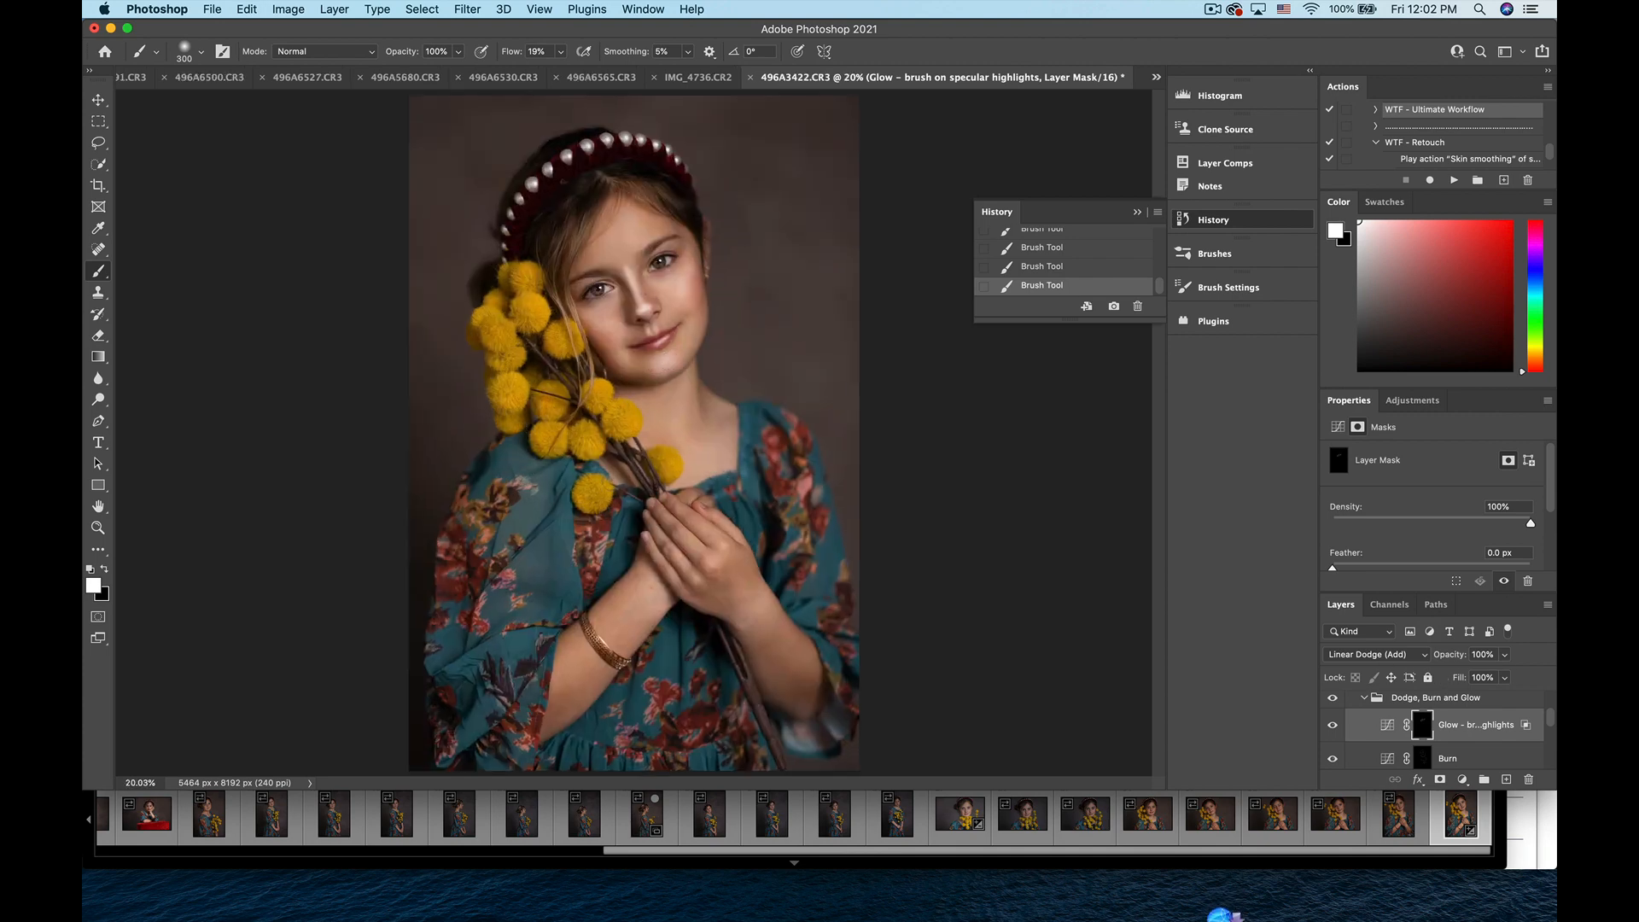
click(1505, 654)
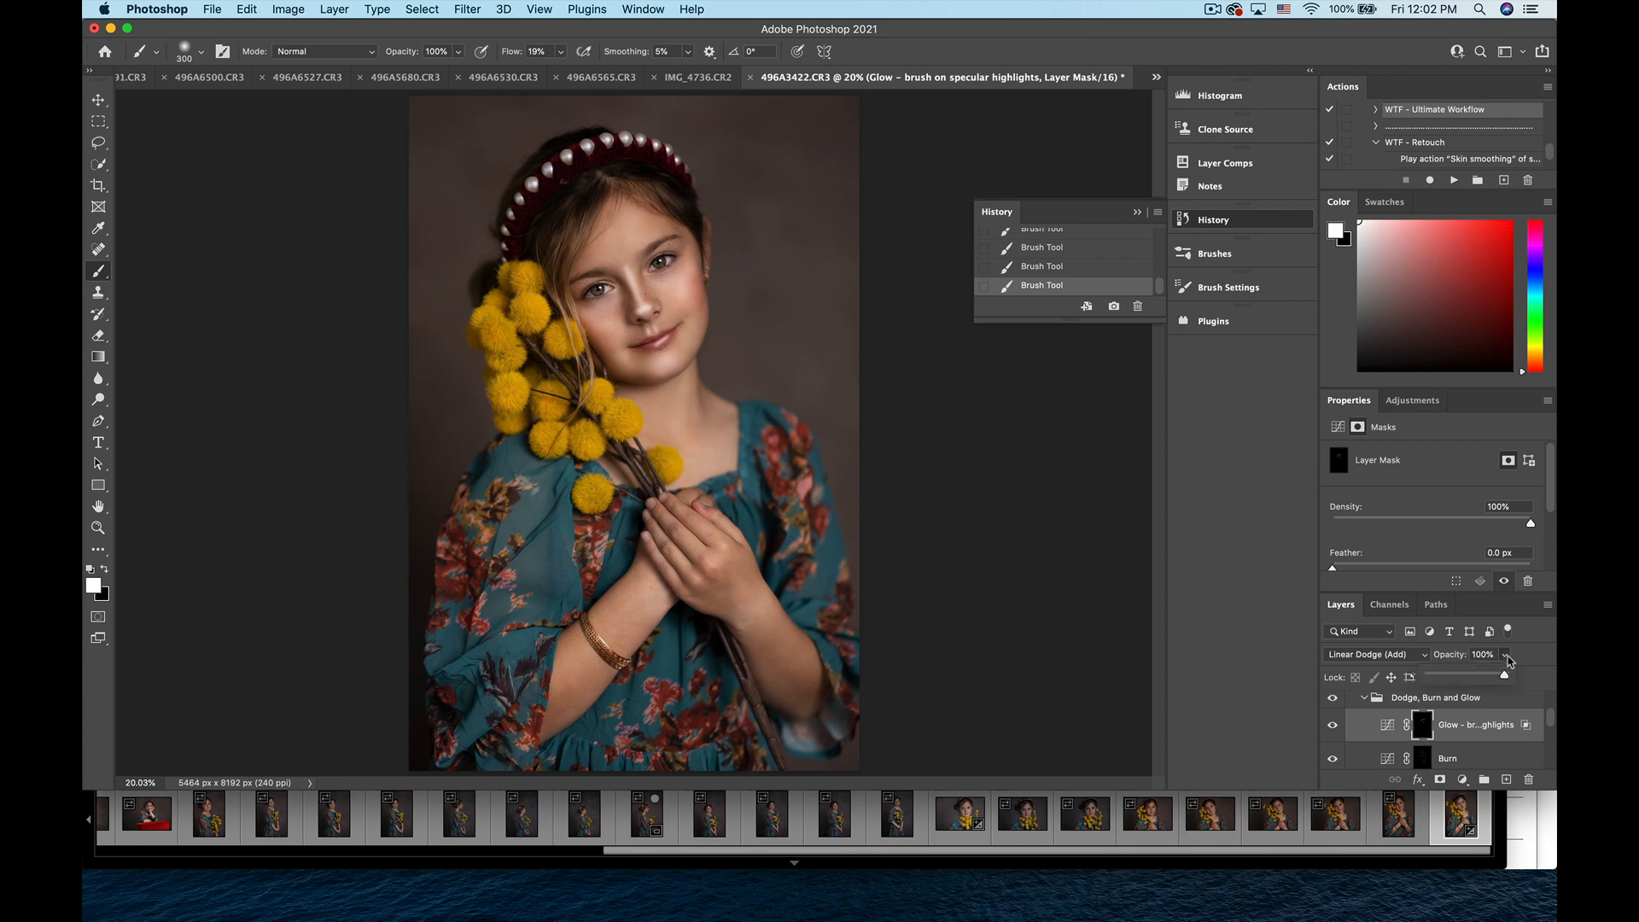
drag(1509, 676, 1457, 688)
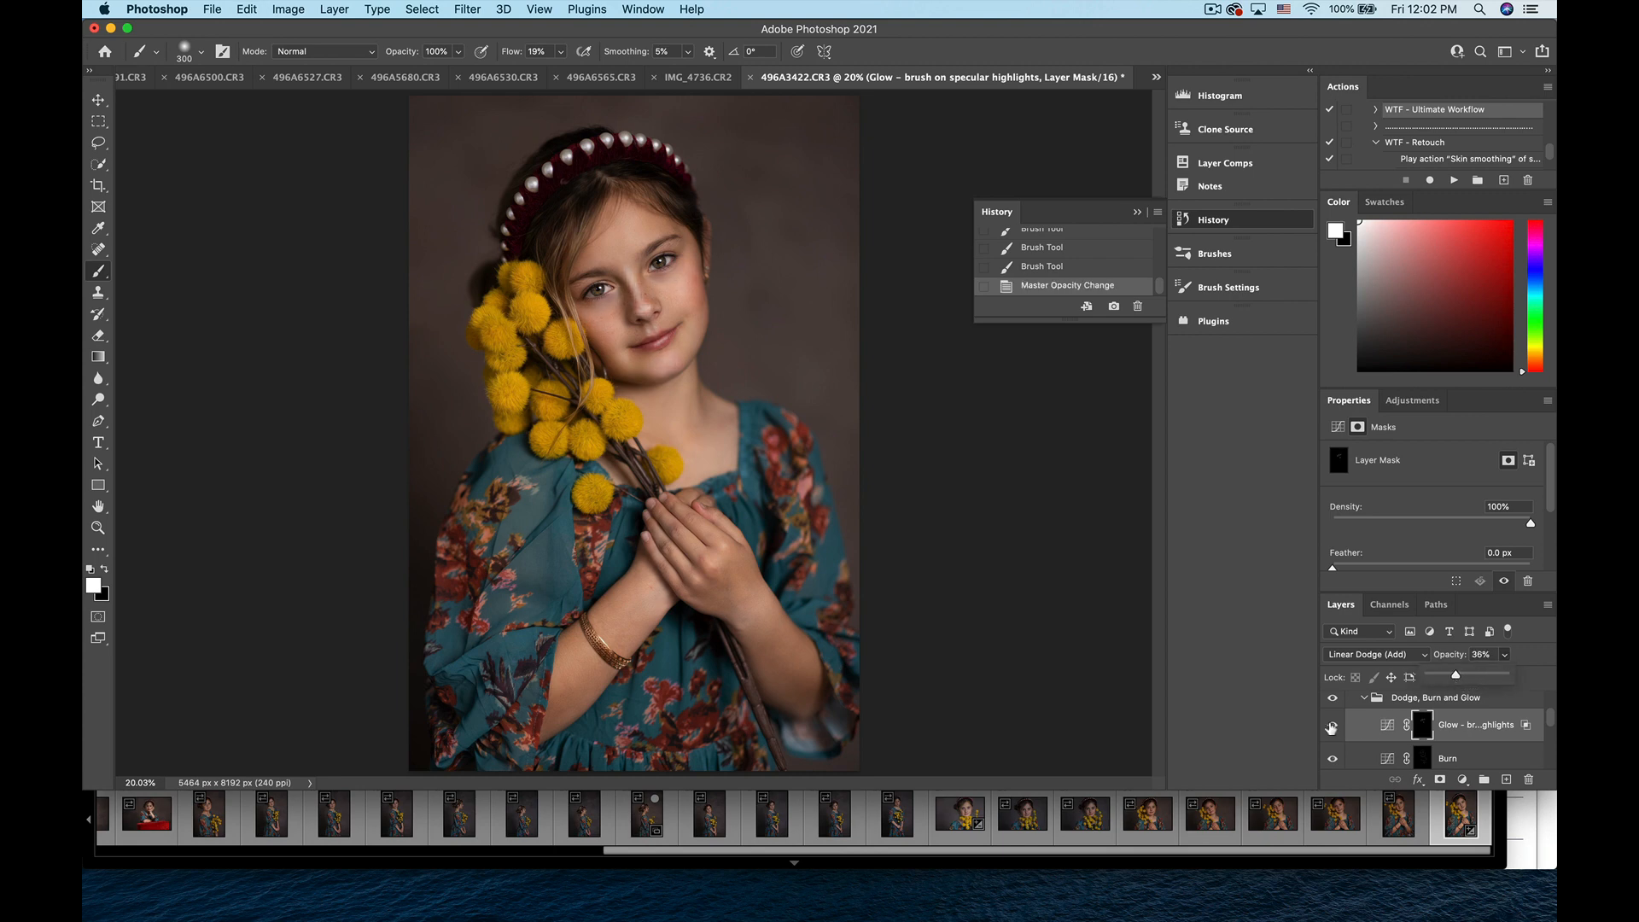
click(1333, 725)
click(1333, 725)
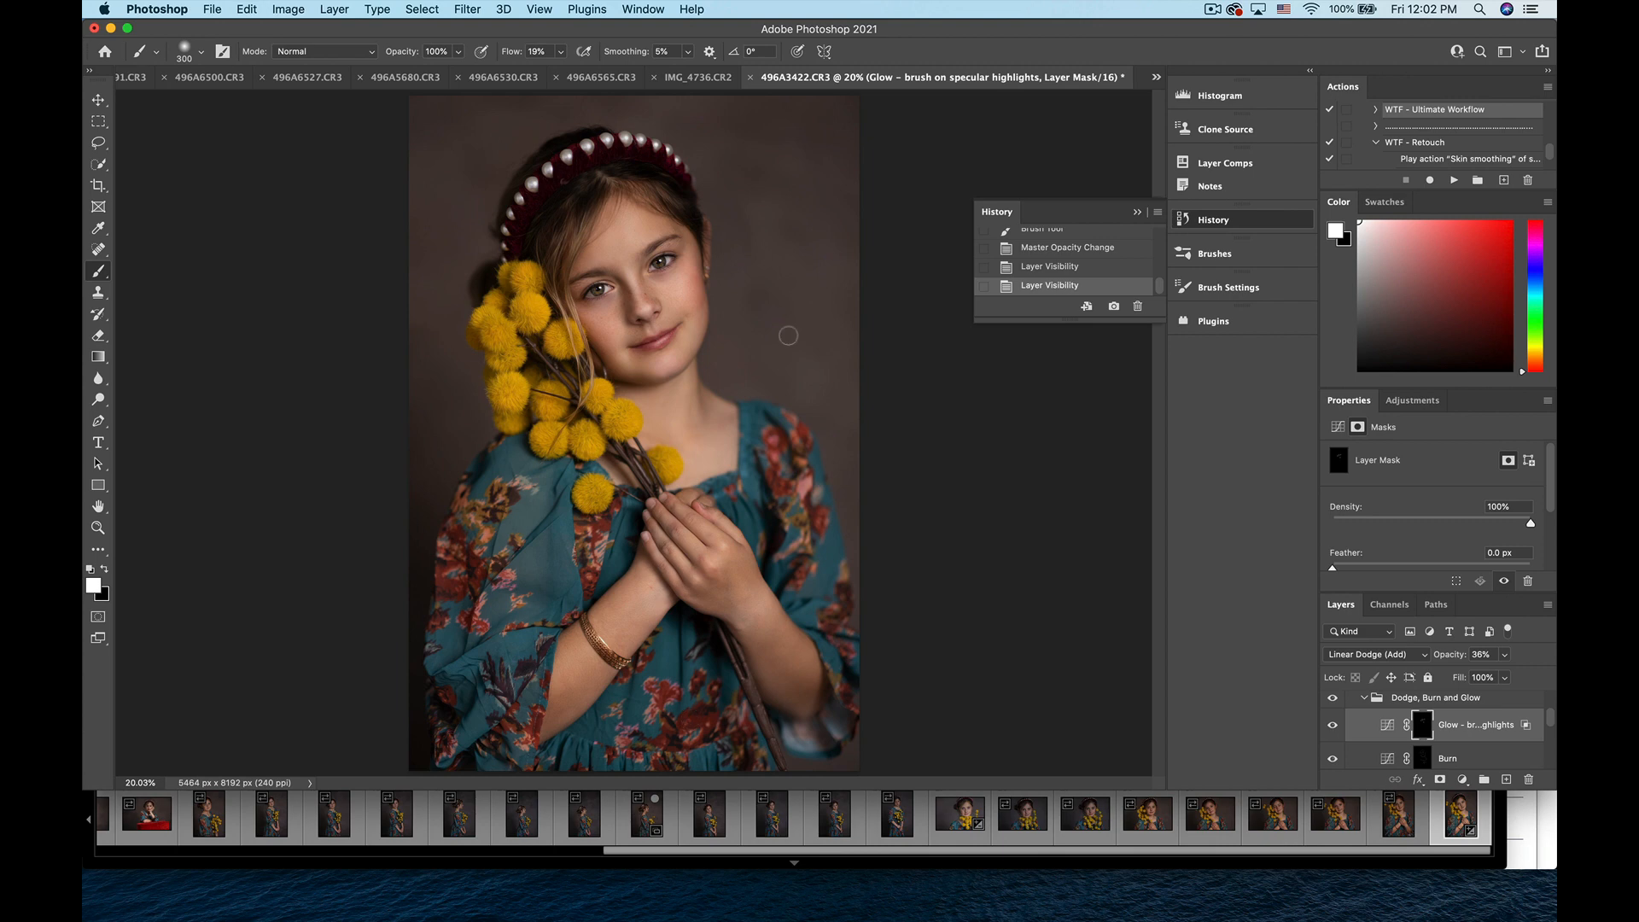
- Compare the glow on and off with the whole portrait in view and set the Glow layer's opacity to 24%
scroll(783, 333, down, 3)
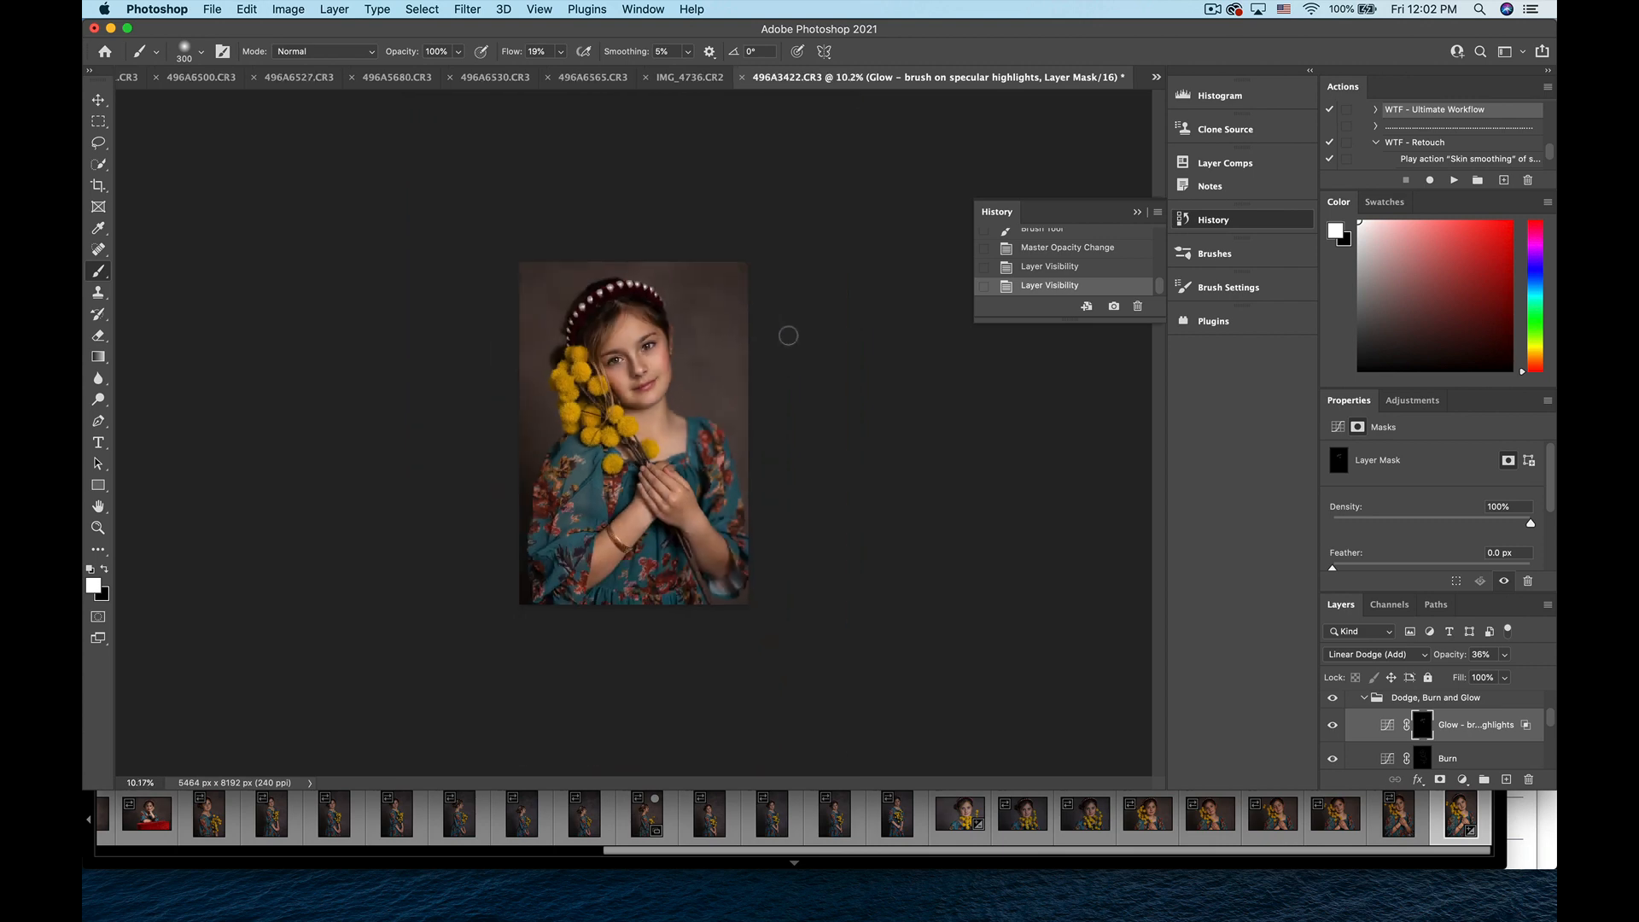
click(1333, 725)
click(1332, 724)
click(1333, 724)
click(1332, 724)
click(1506, 654)
drag(1497, 675, 1489, 678)
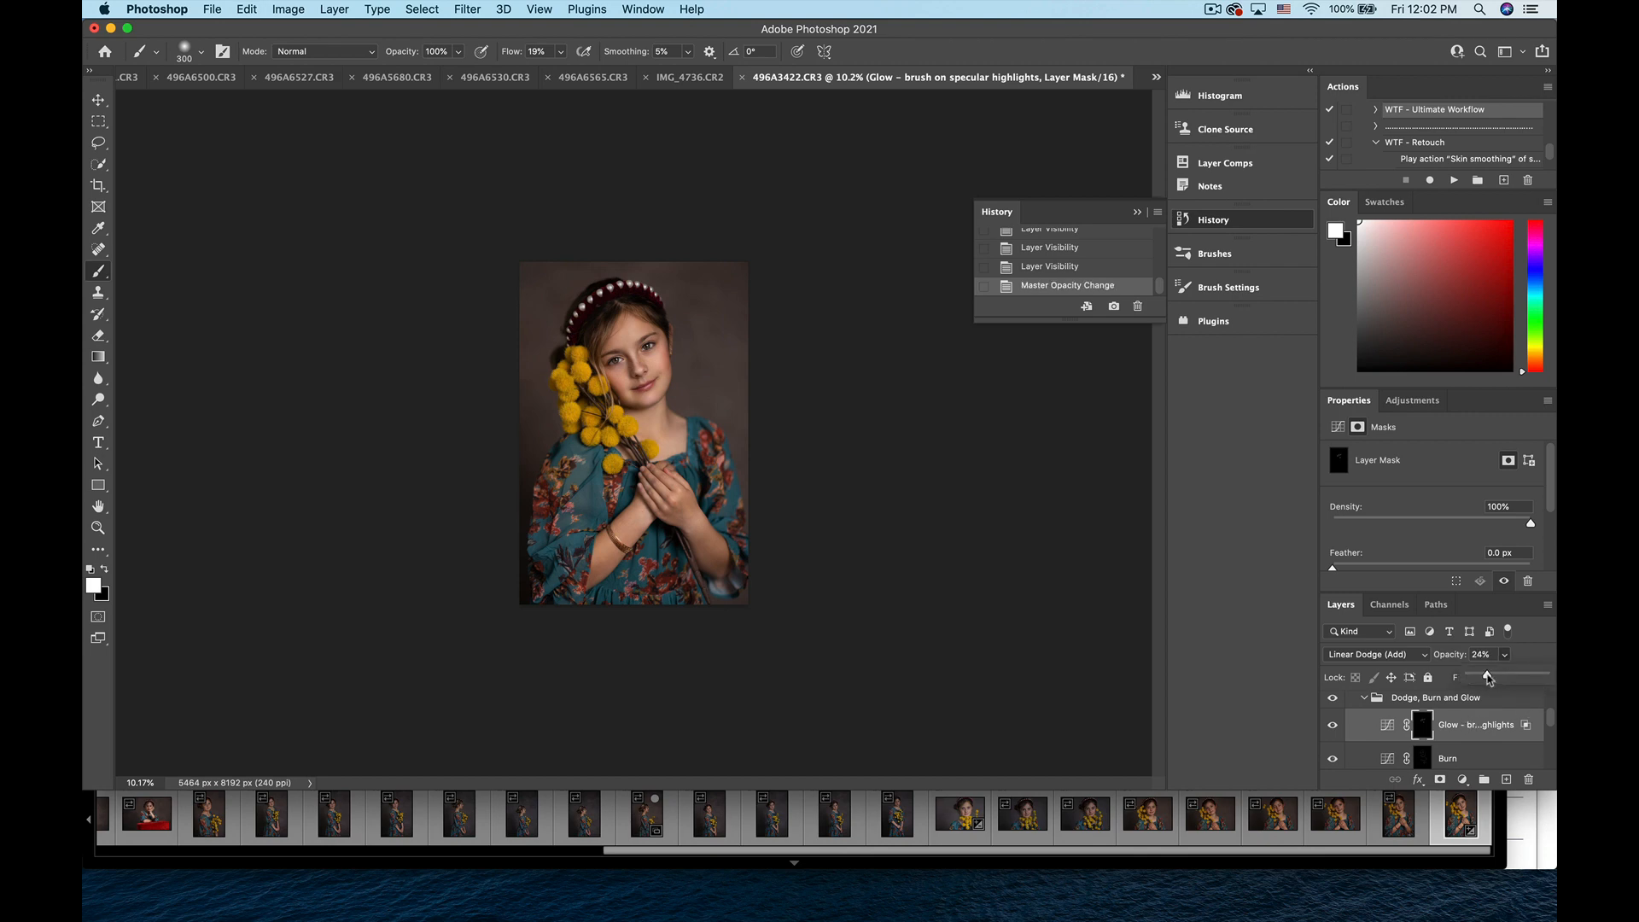
- Collapse the Dodge, Burn and Glow group and the WTF - Retouch group, and compare the portrait with the whole retouch hidden and shown
click(1365, 698)
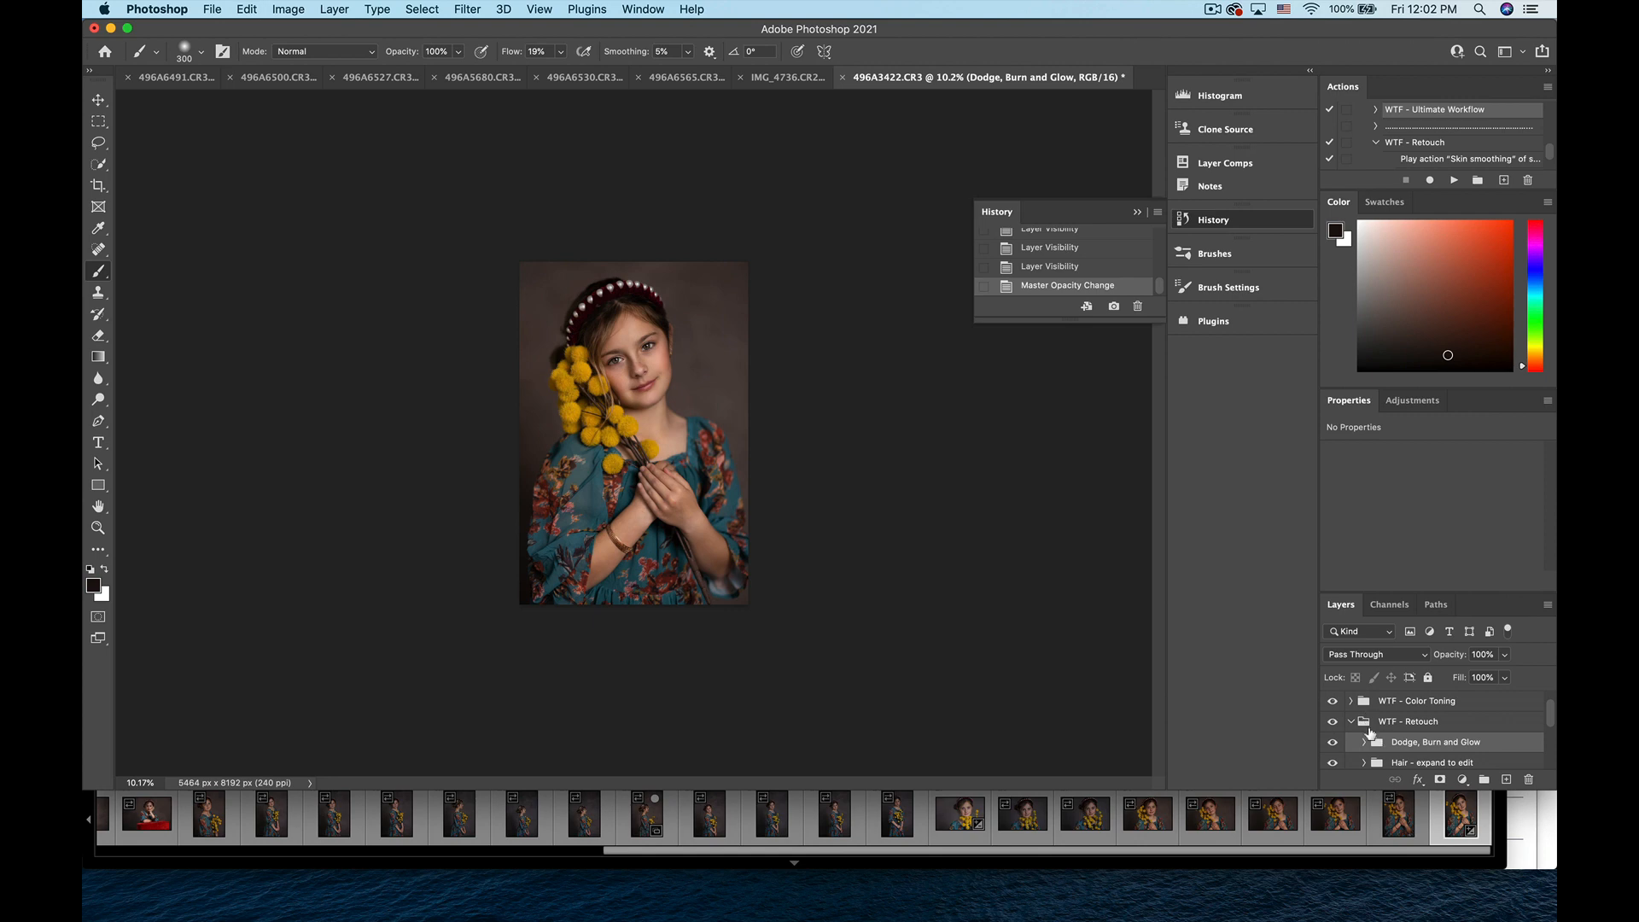
click(1351, 725)
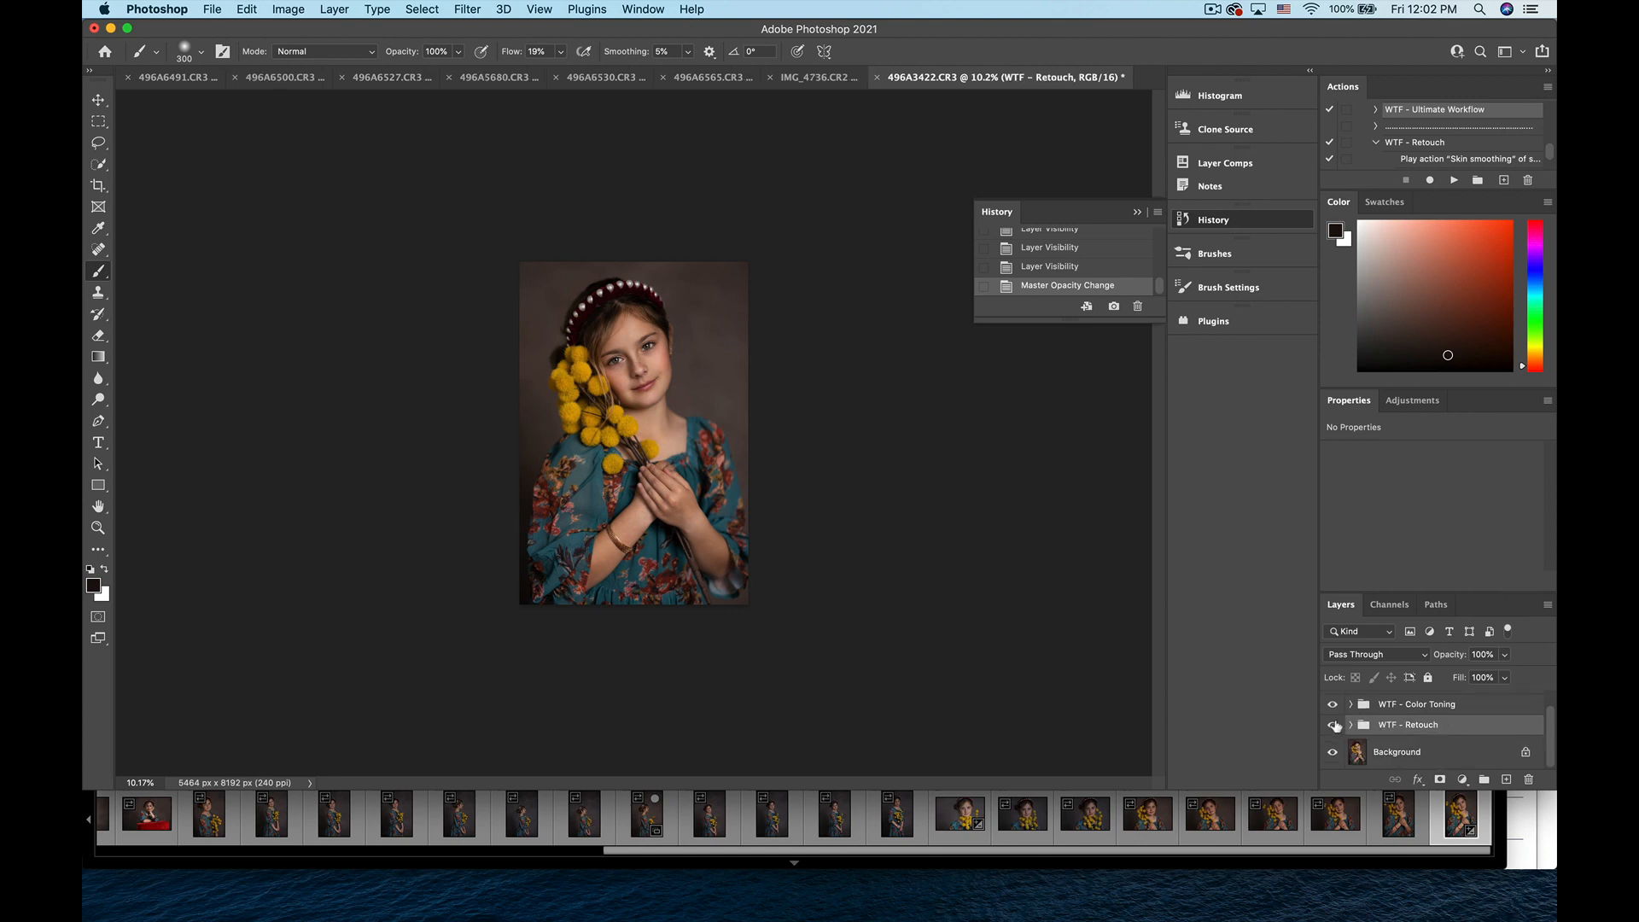
click(1335, 725)
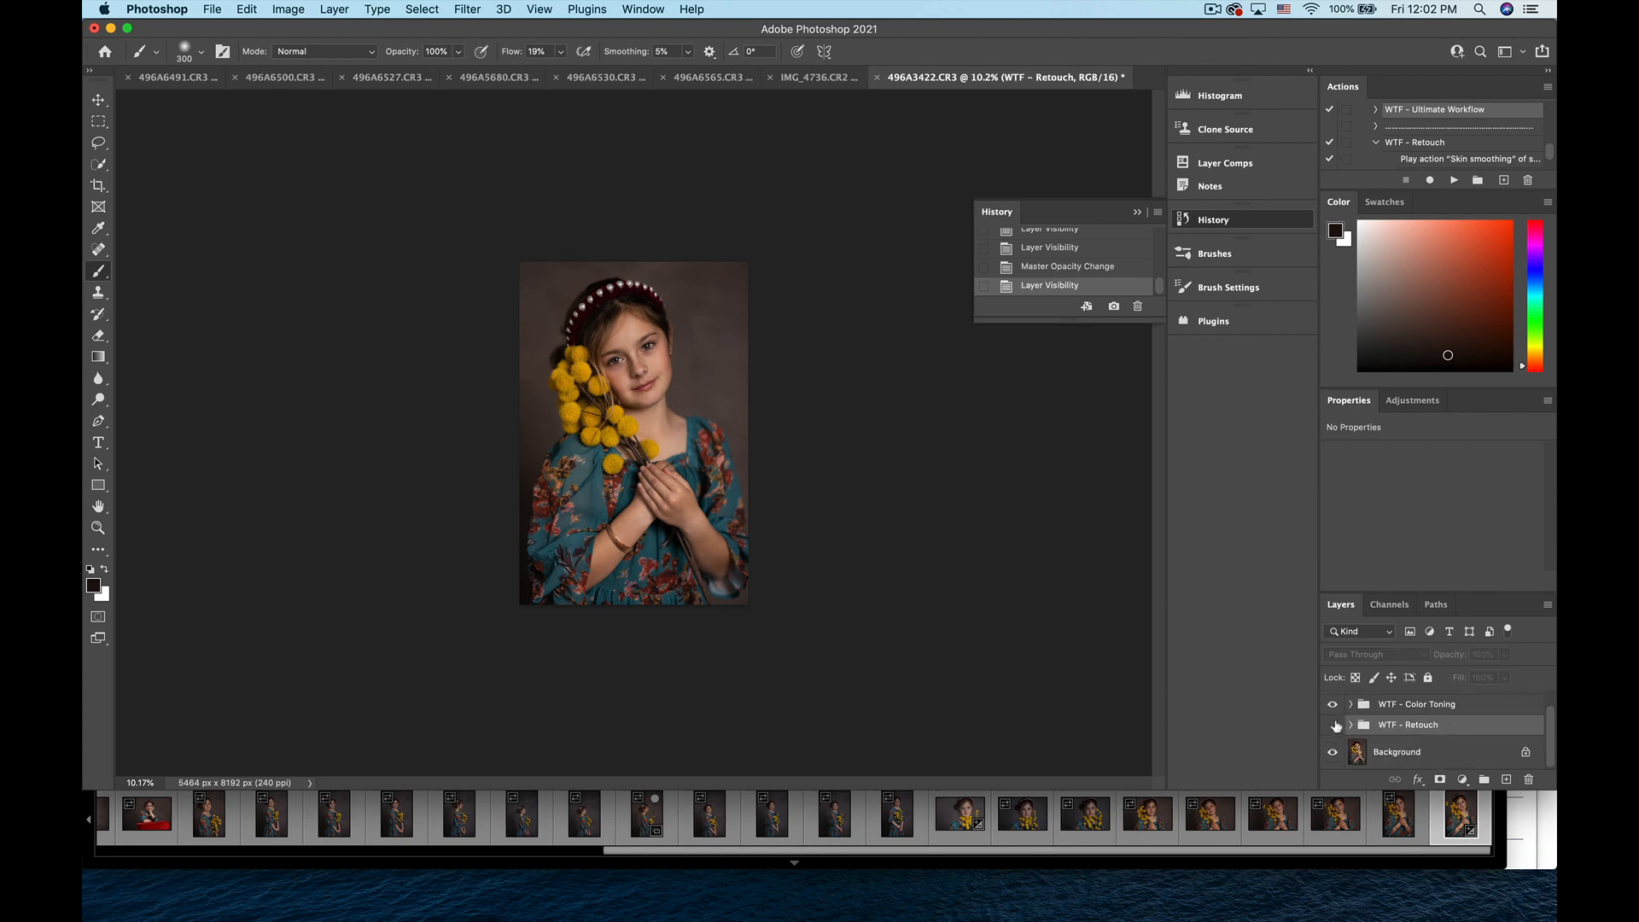
click(1334, 725)
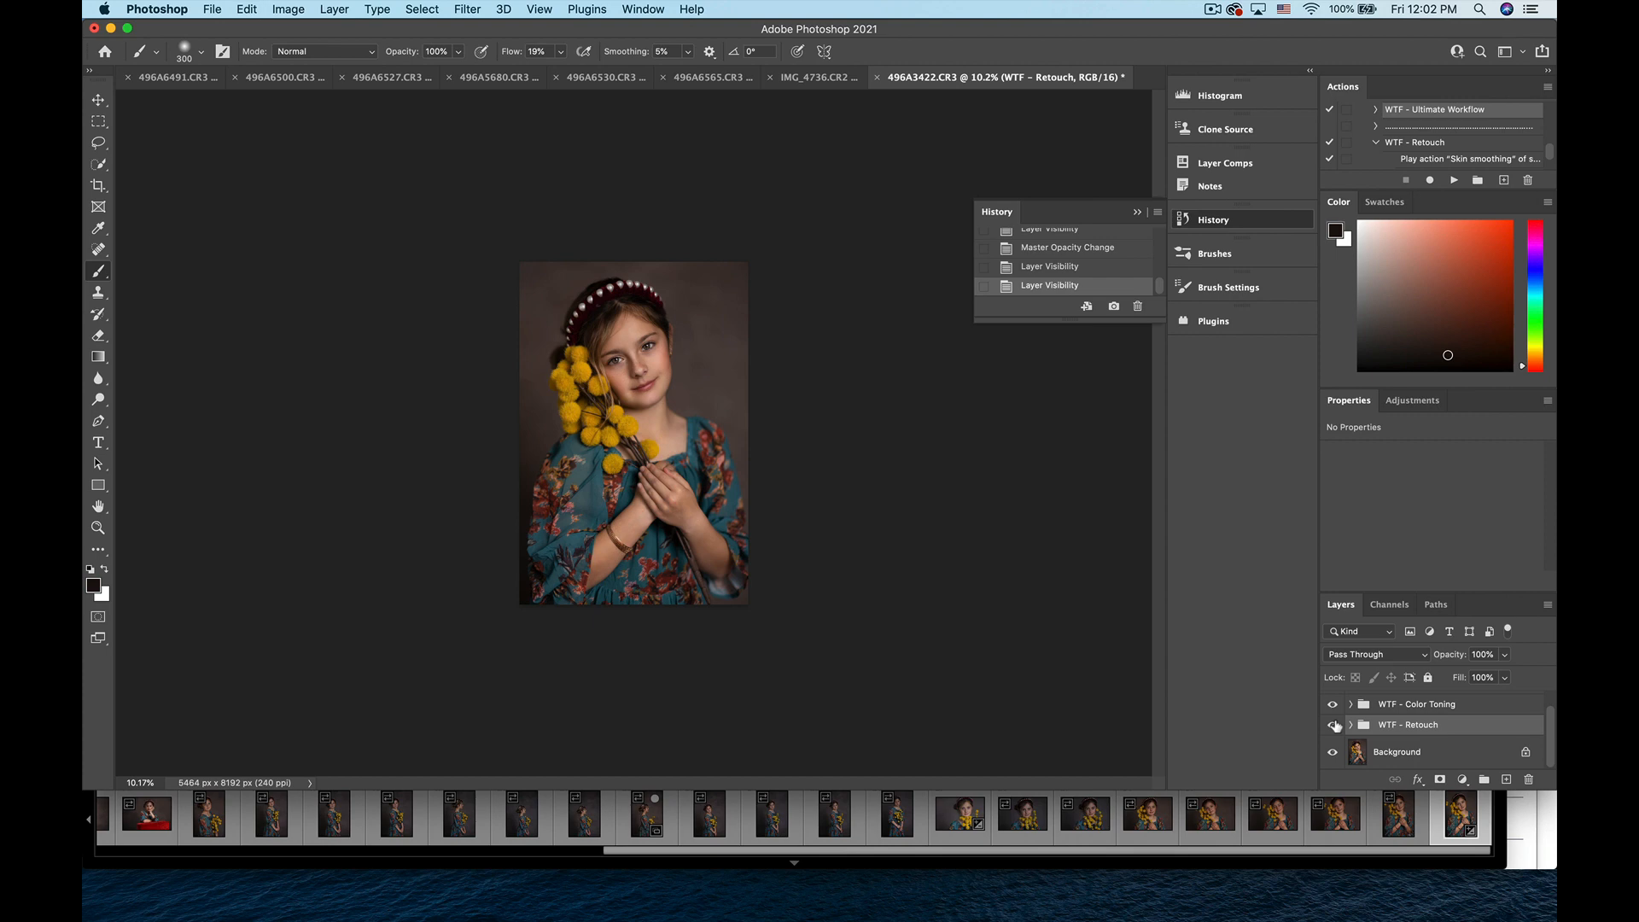
click(1334, 725)
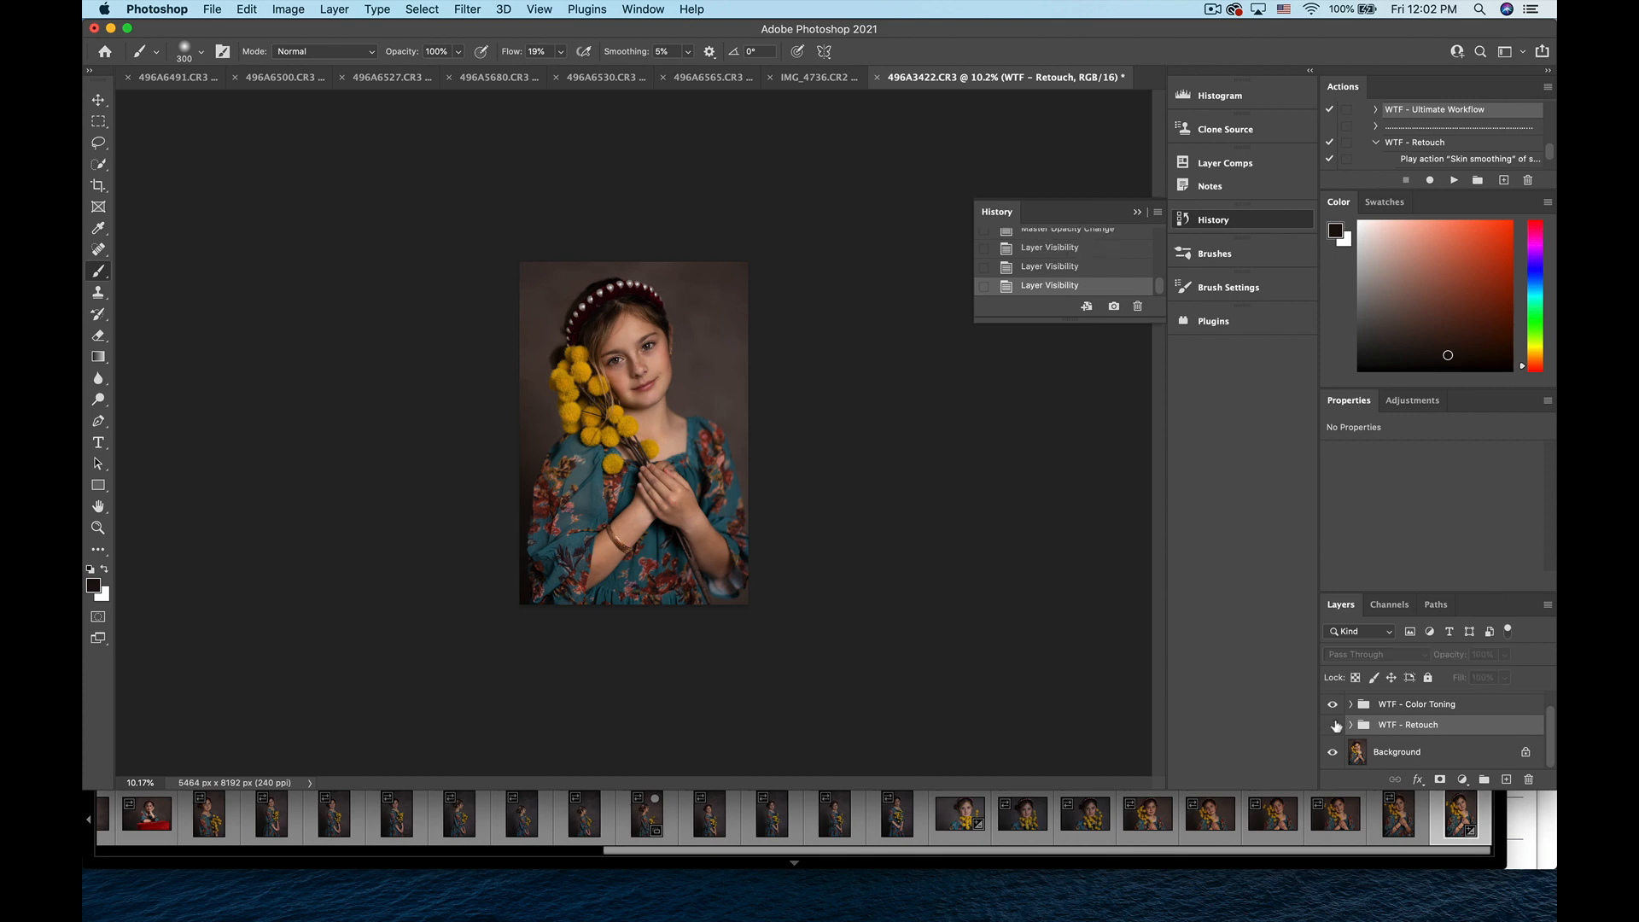
click(1334, 725)
click(1334, 725)
click(1335, 725)
click(1334, 724)
click(1334, 725)
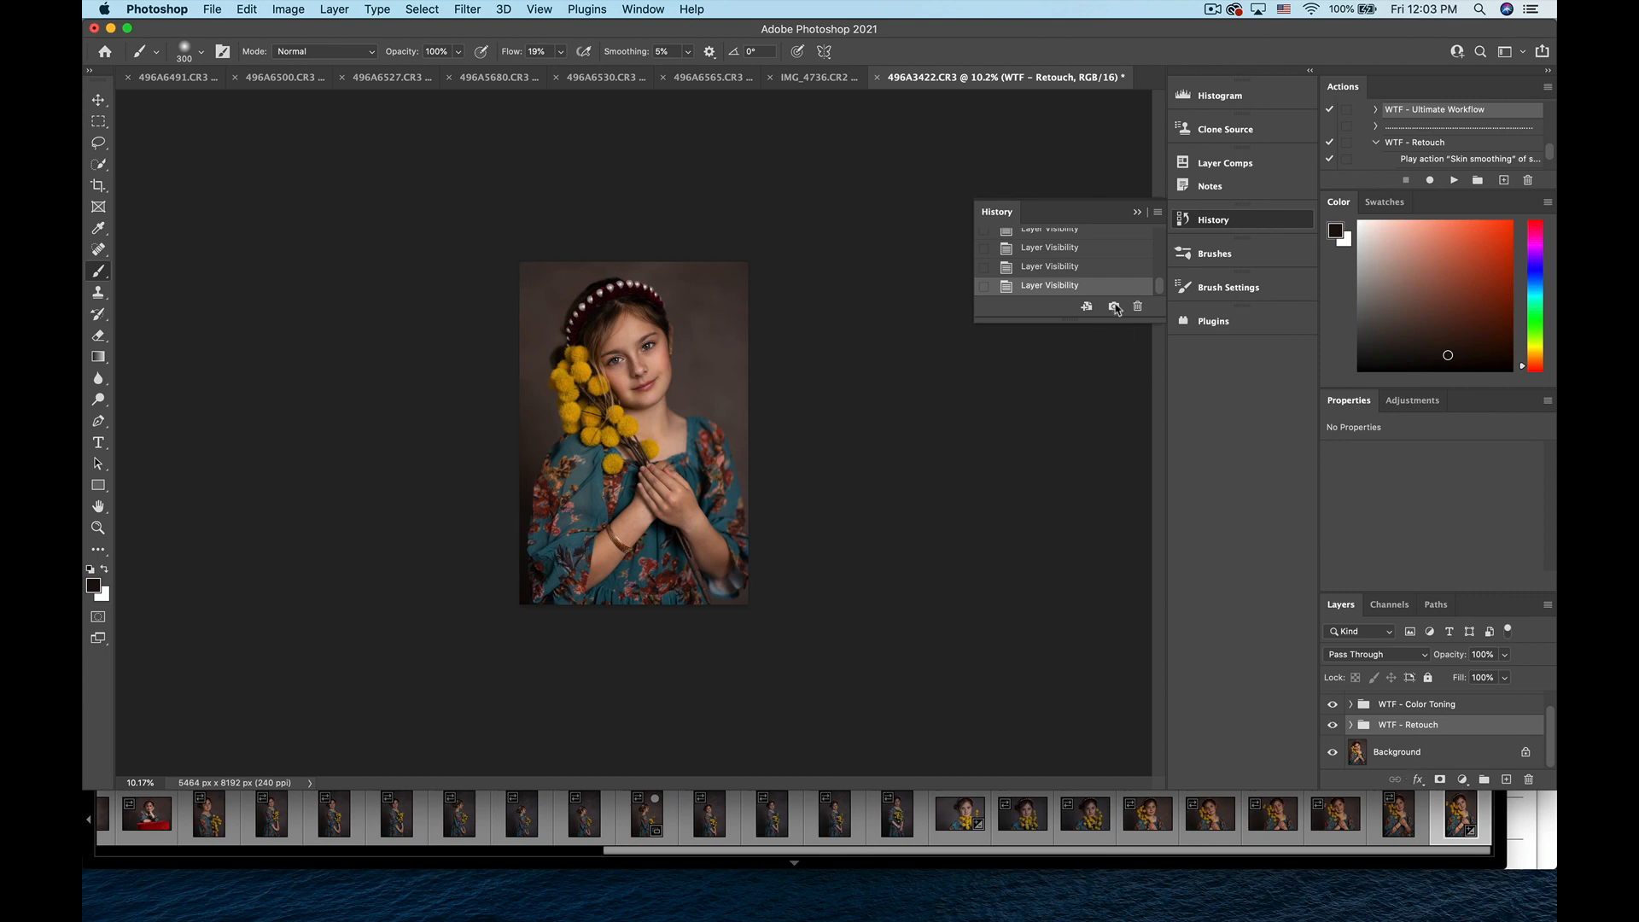
- Expand the WTF - Color Toning group and look through its toning looks, from Overall Color Toning and Spring down to Golden Spot
click(1350, 704)
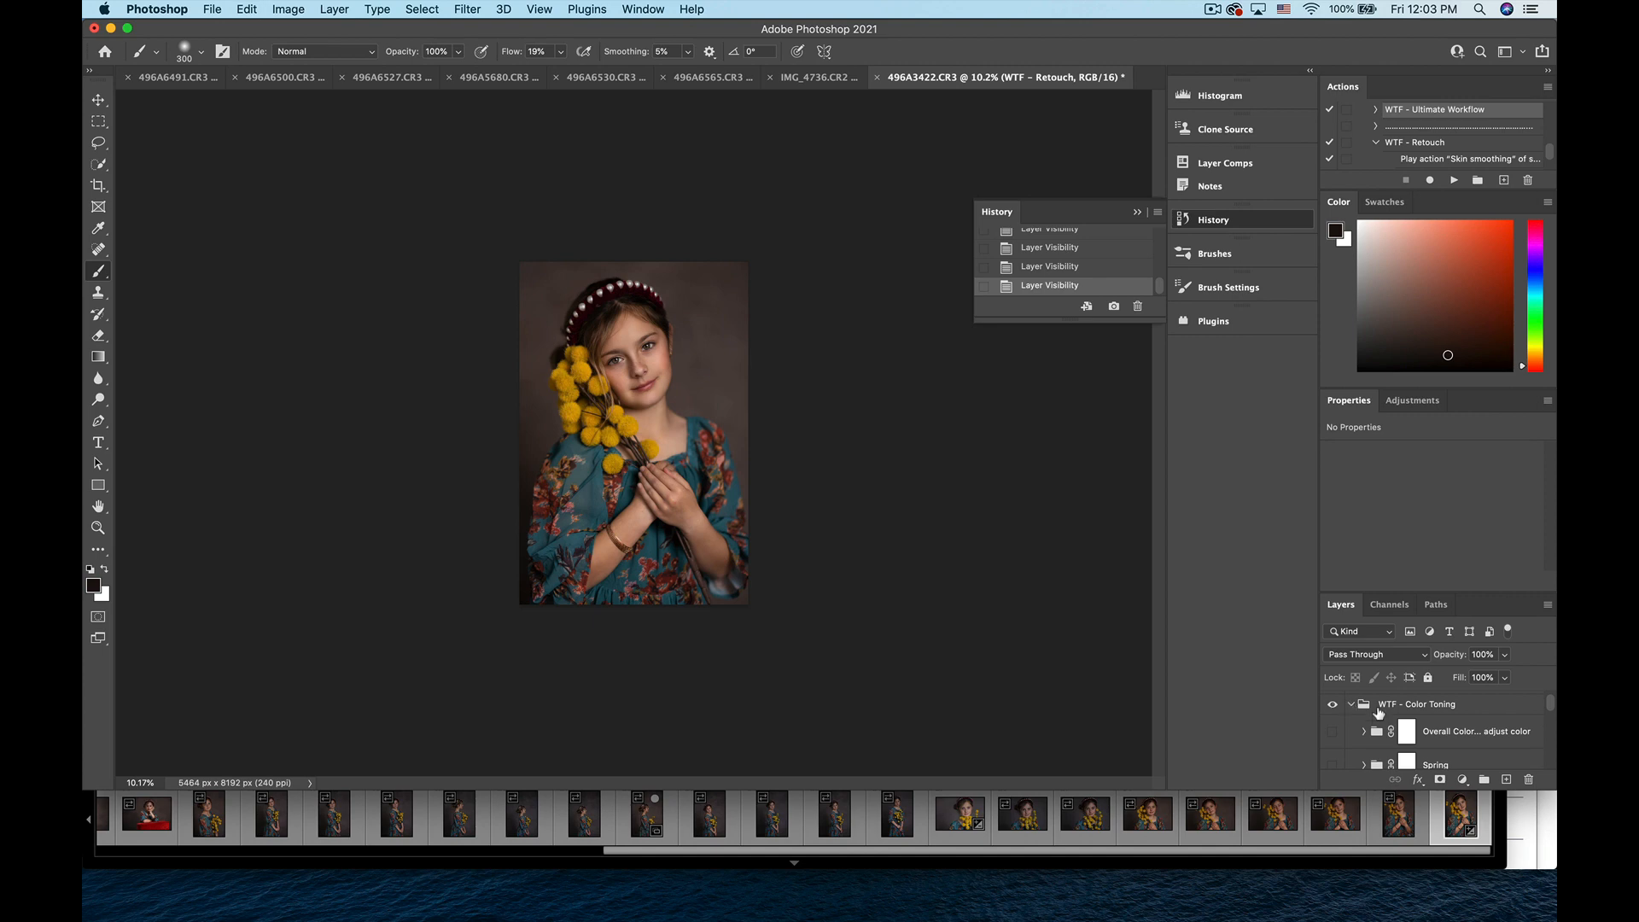
scroll(1478, 728, down, 2)
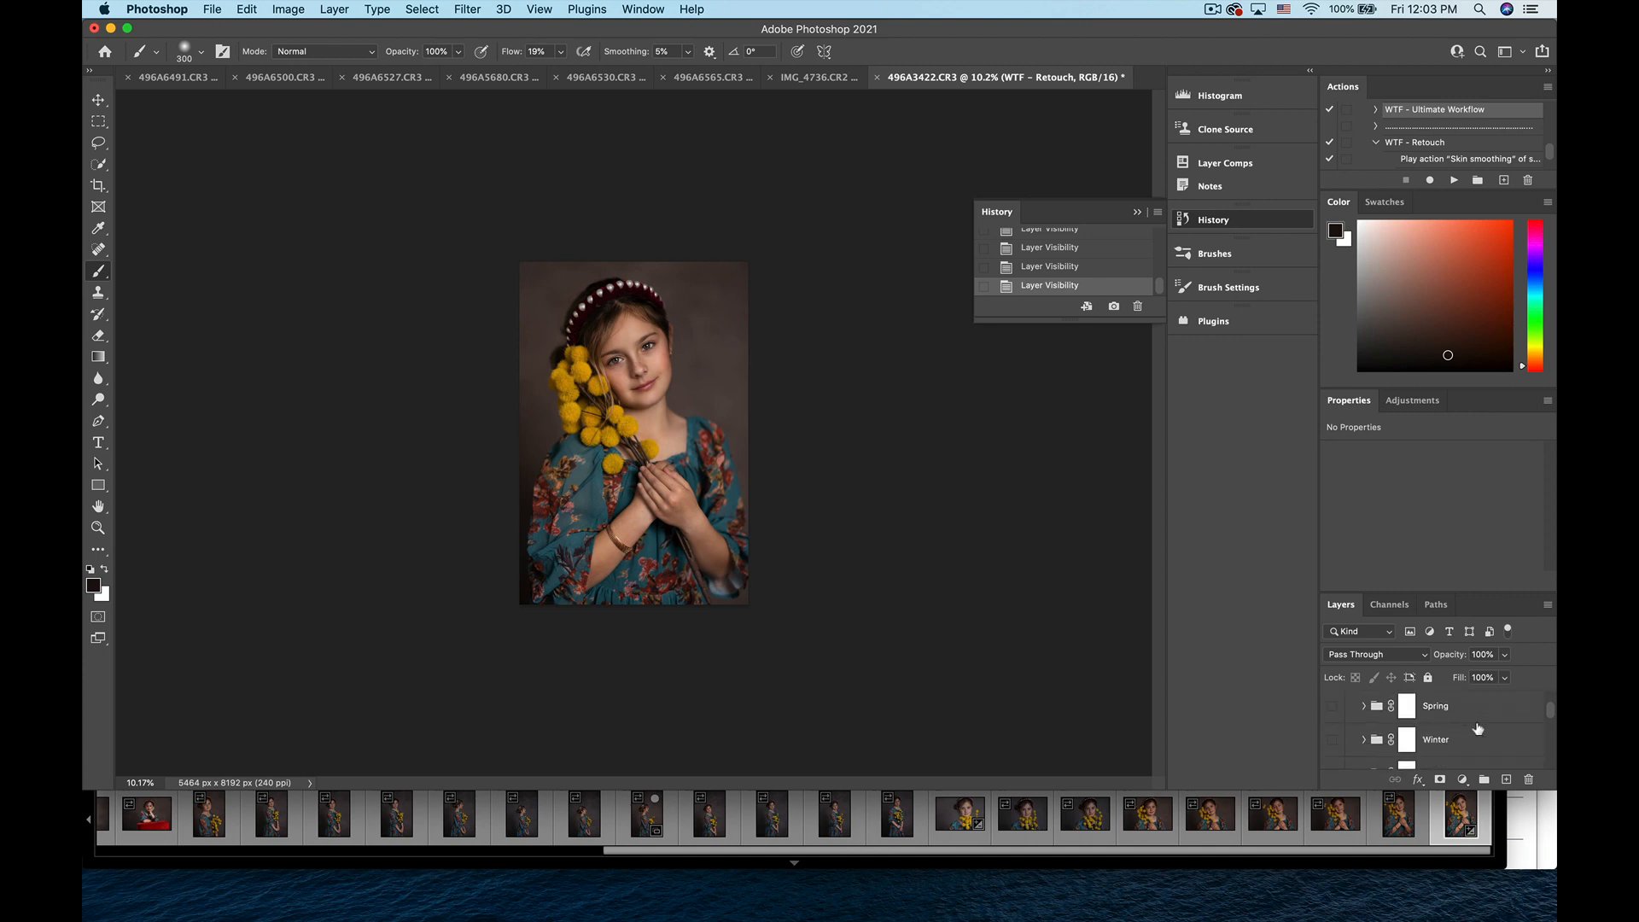
scroll(1479, 729, down, 3)
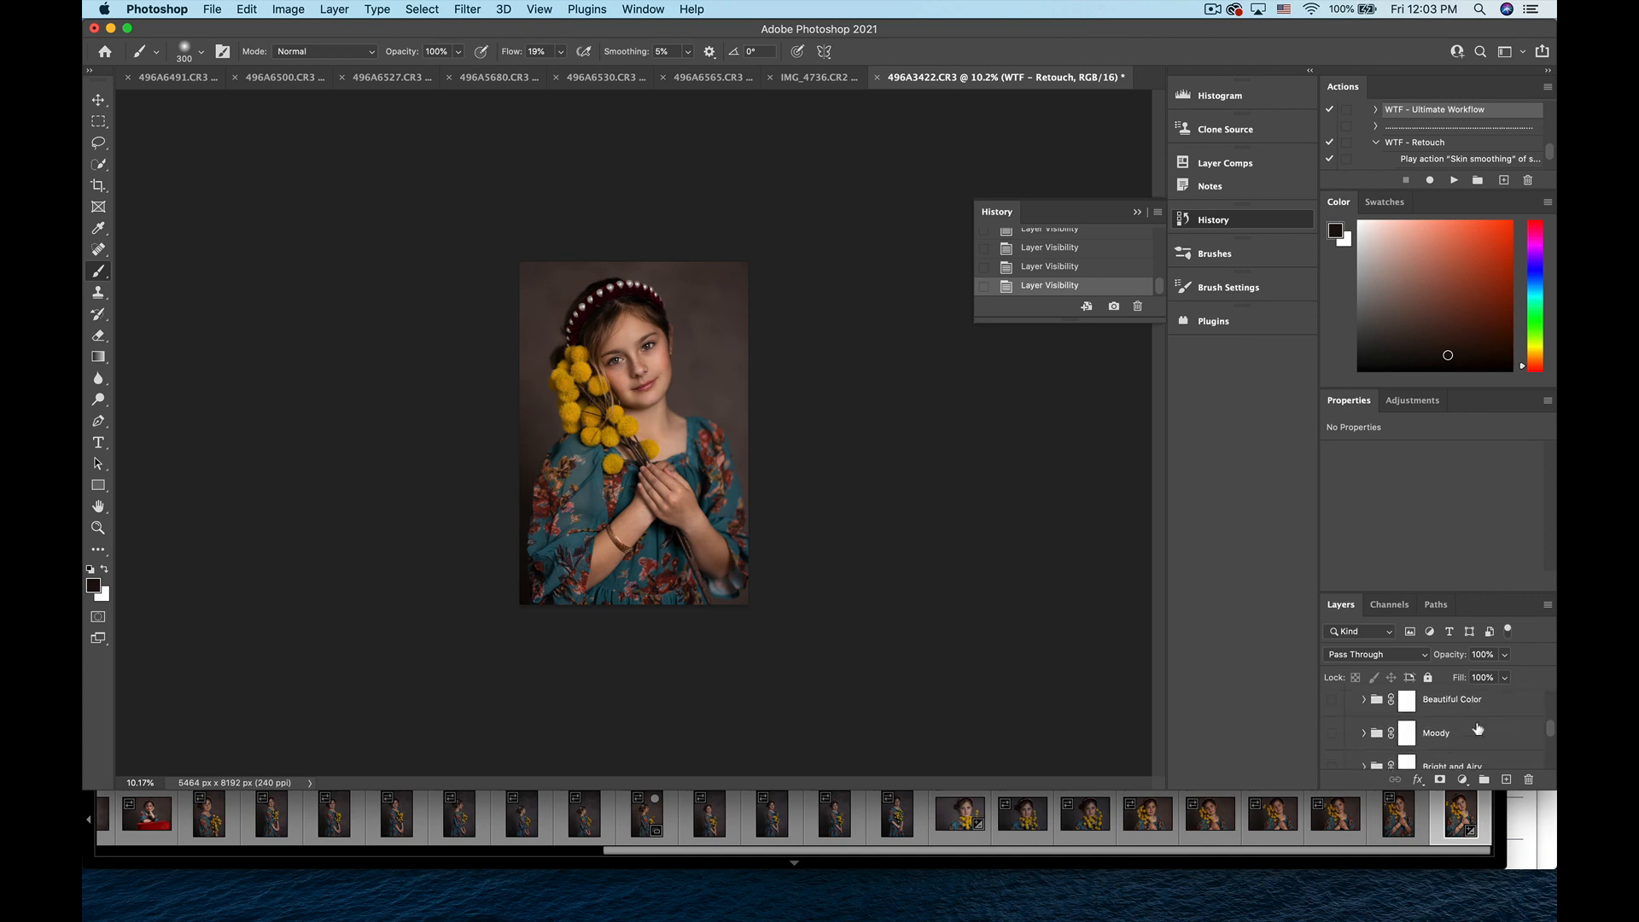
scroll(1478, 728, down, 2)
scroll(1479, 728, down, 1)
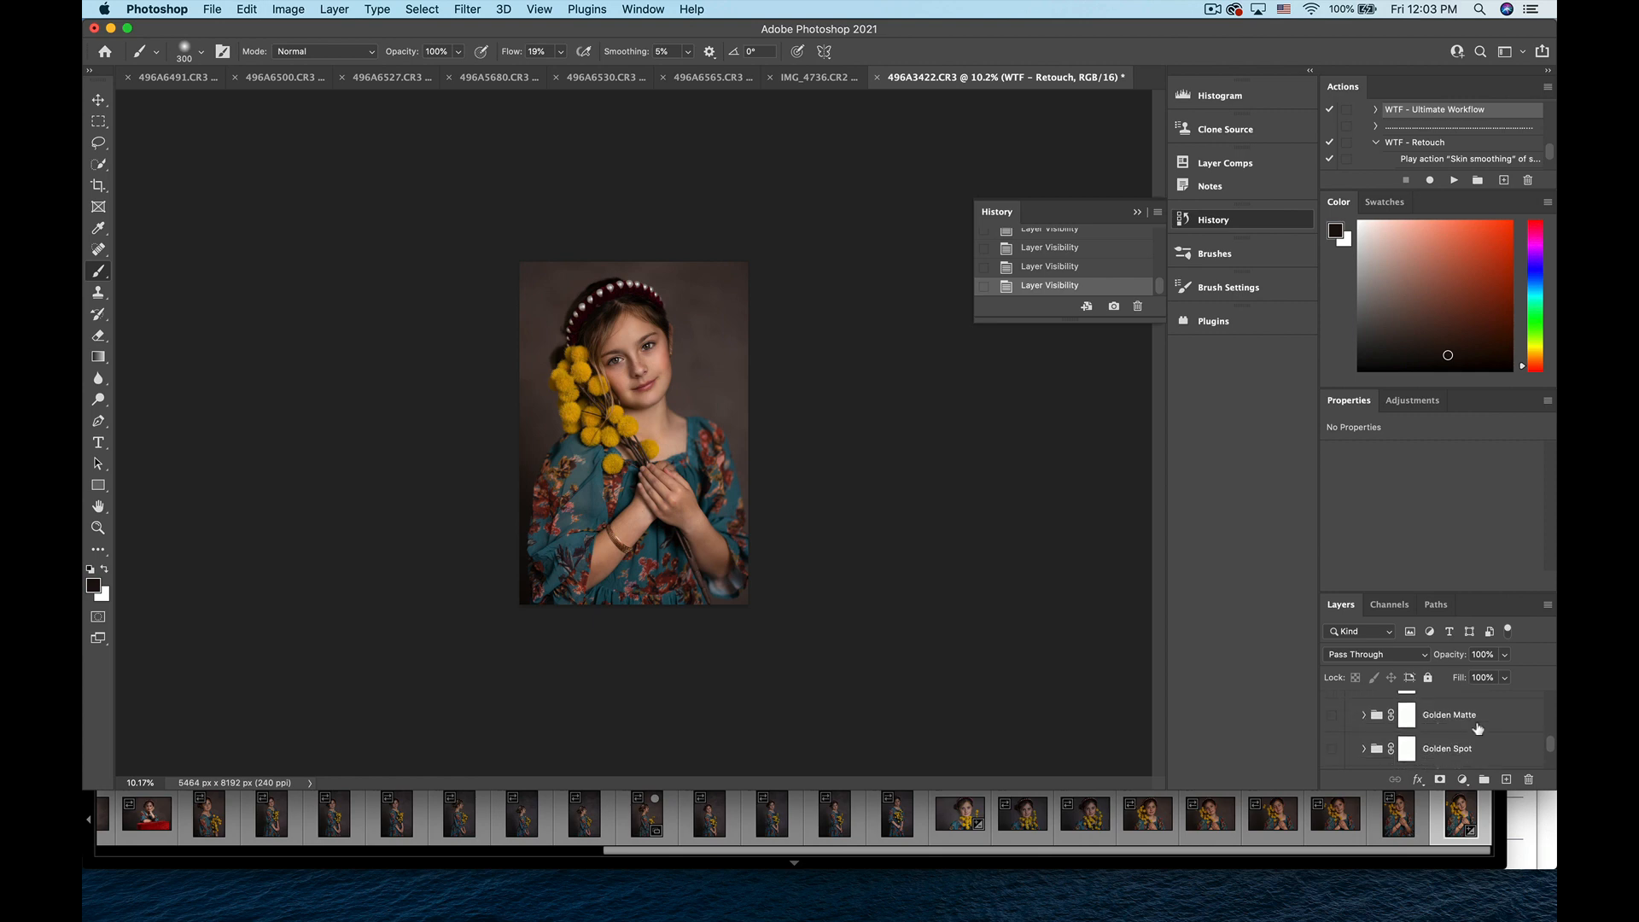
scroll(1479, 728, up, 5)
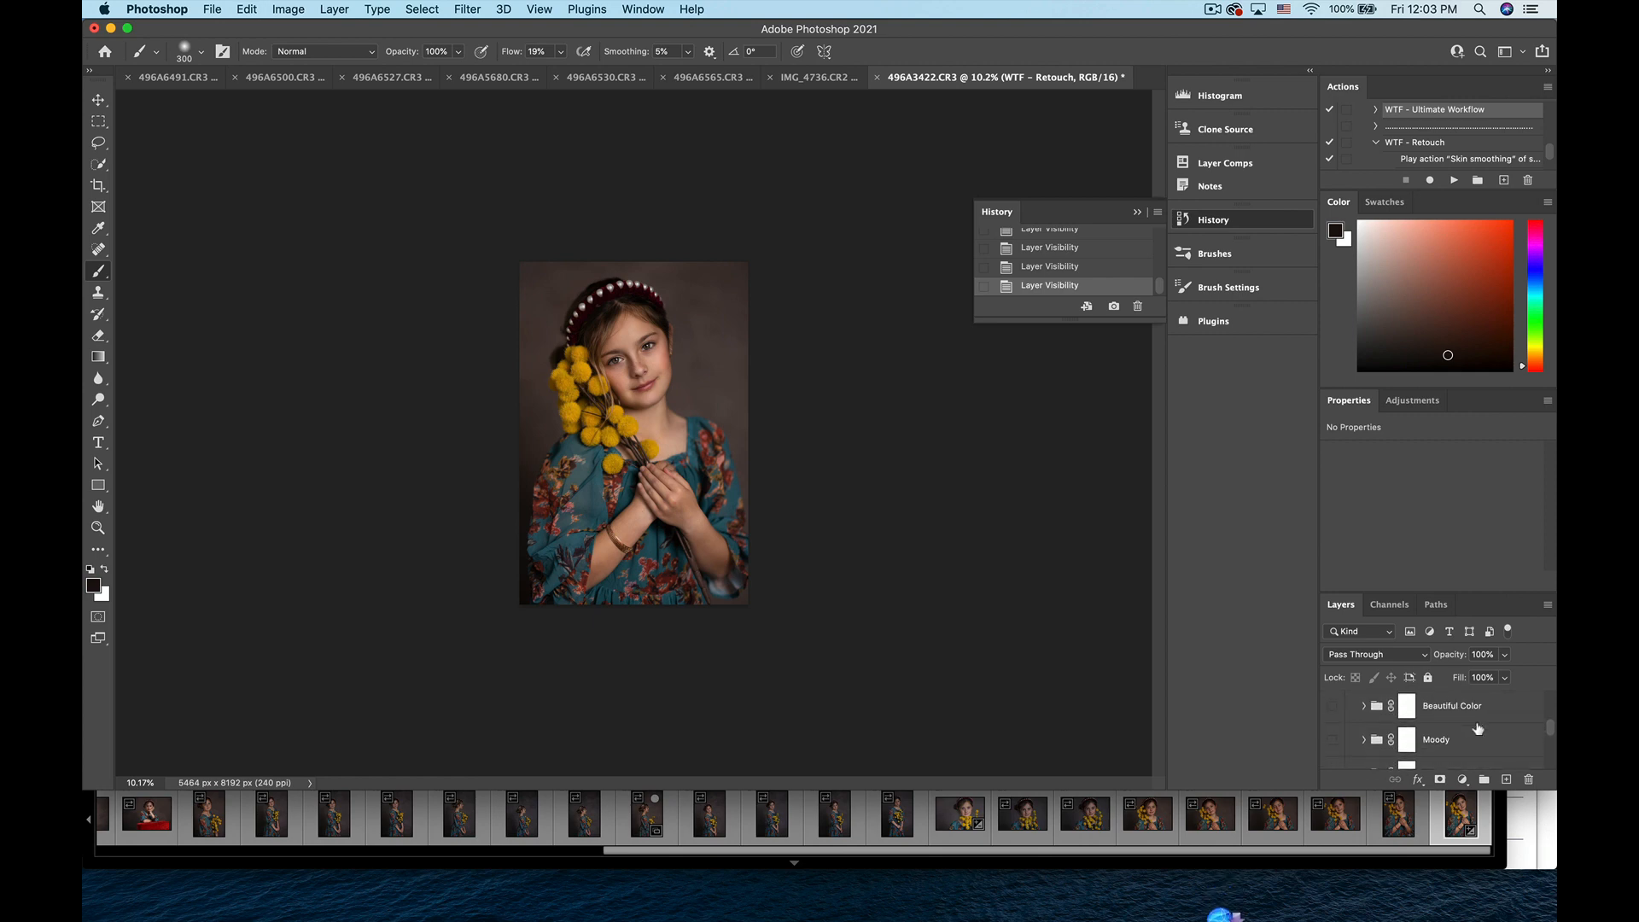
scroll(1478, 728, up, 3)
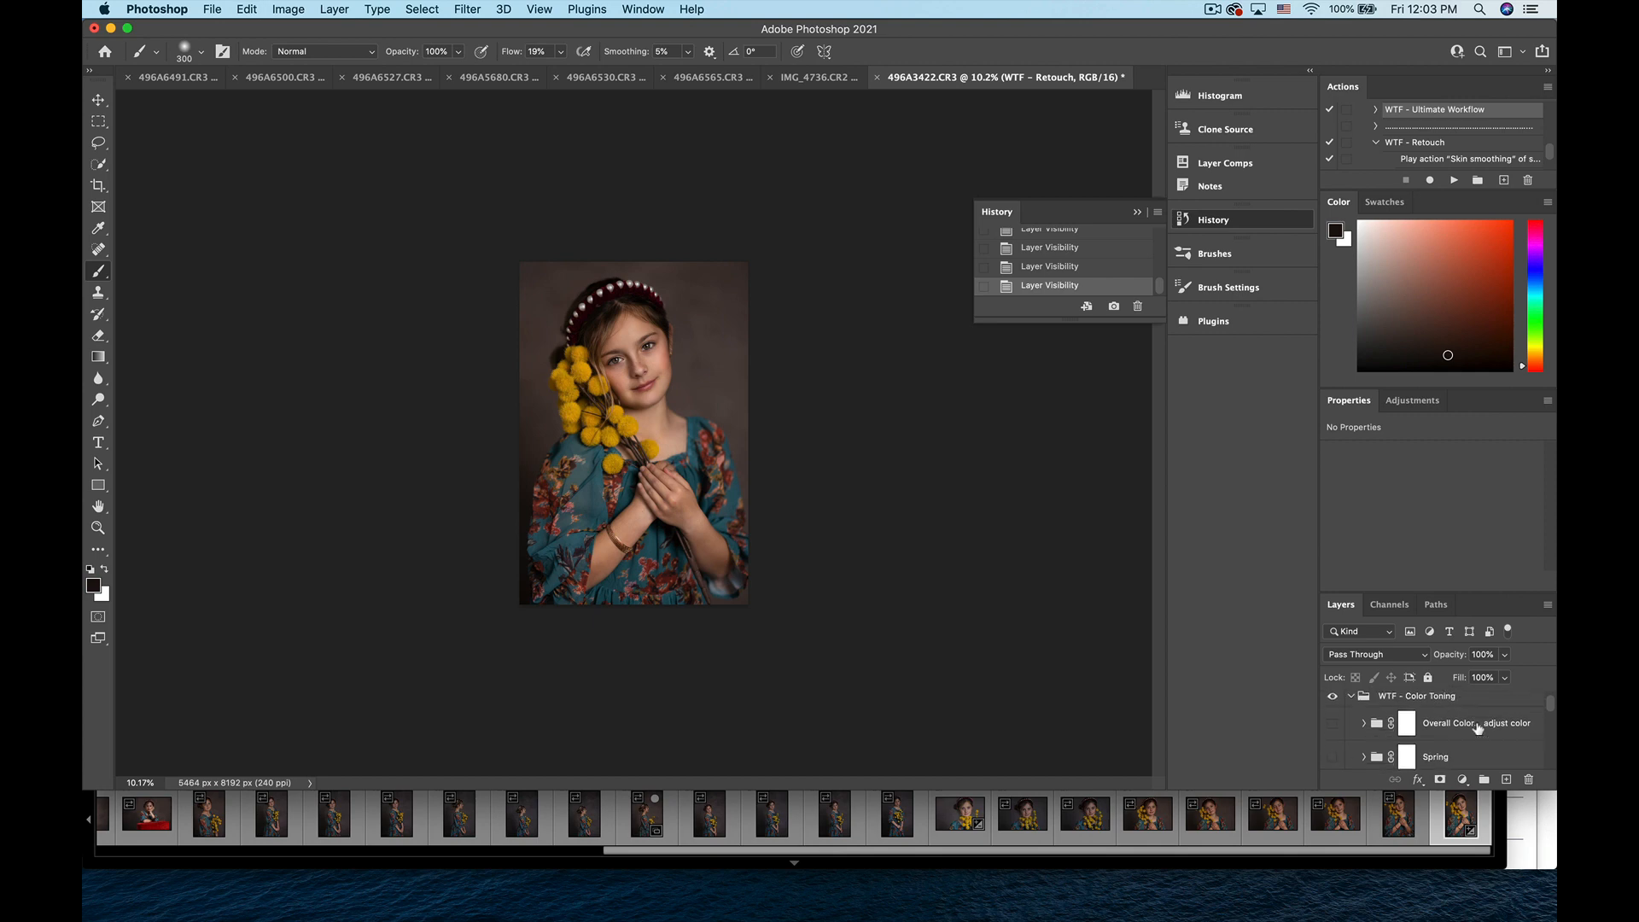
scroll(1479, 728, down, 6)
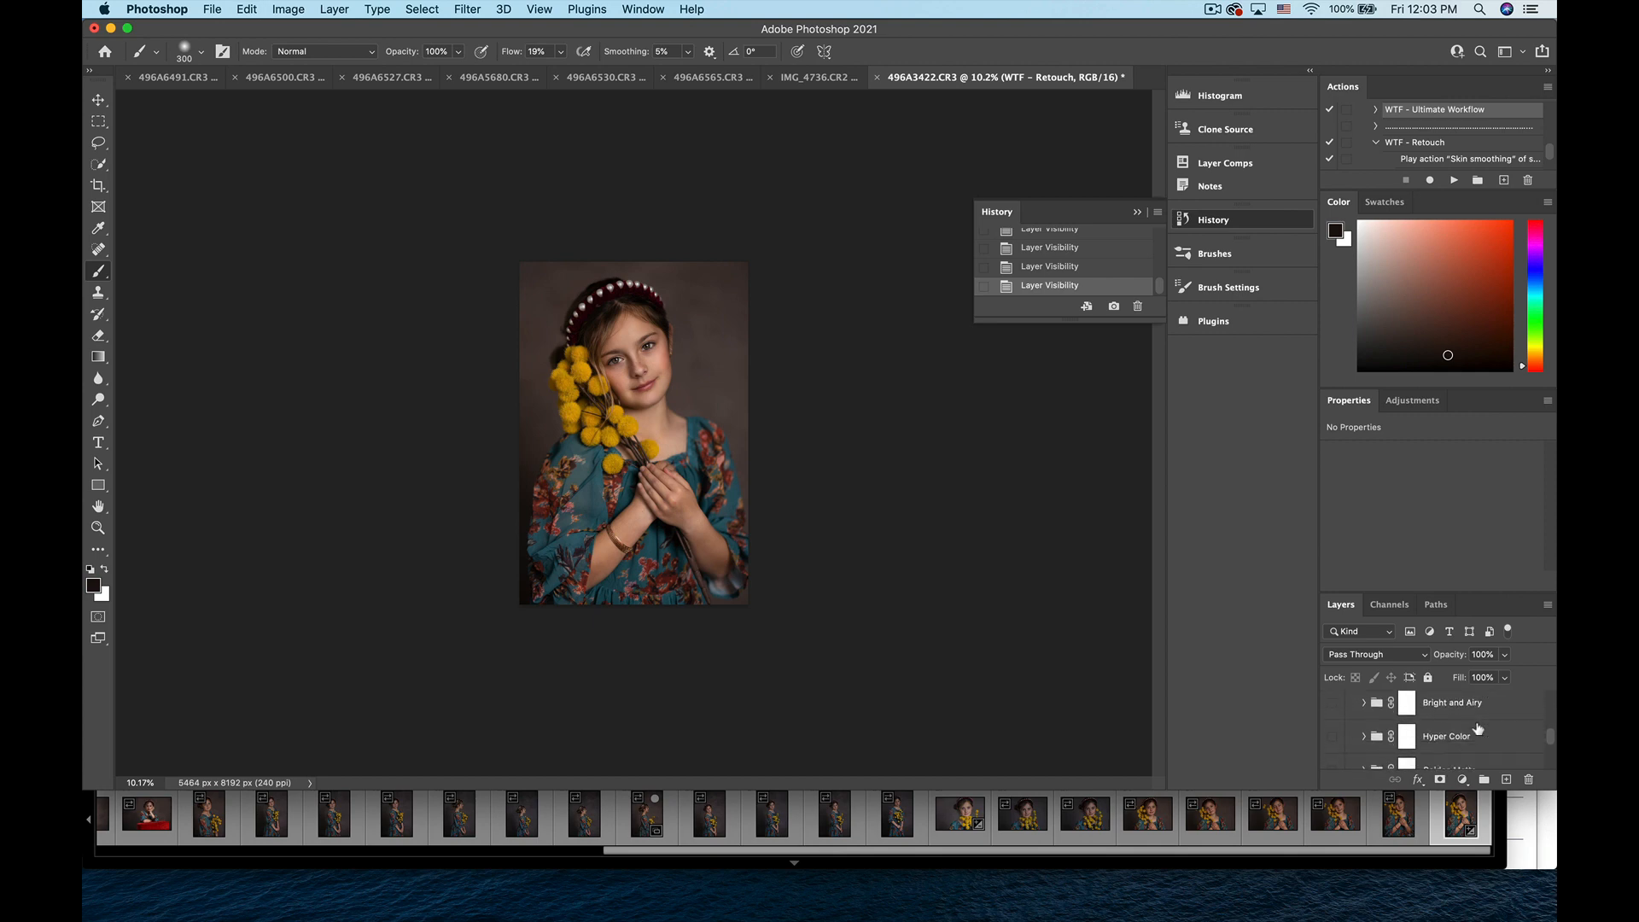
scroll(1478, 728, up, 4)
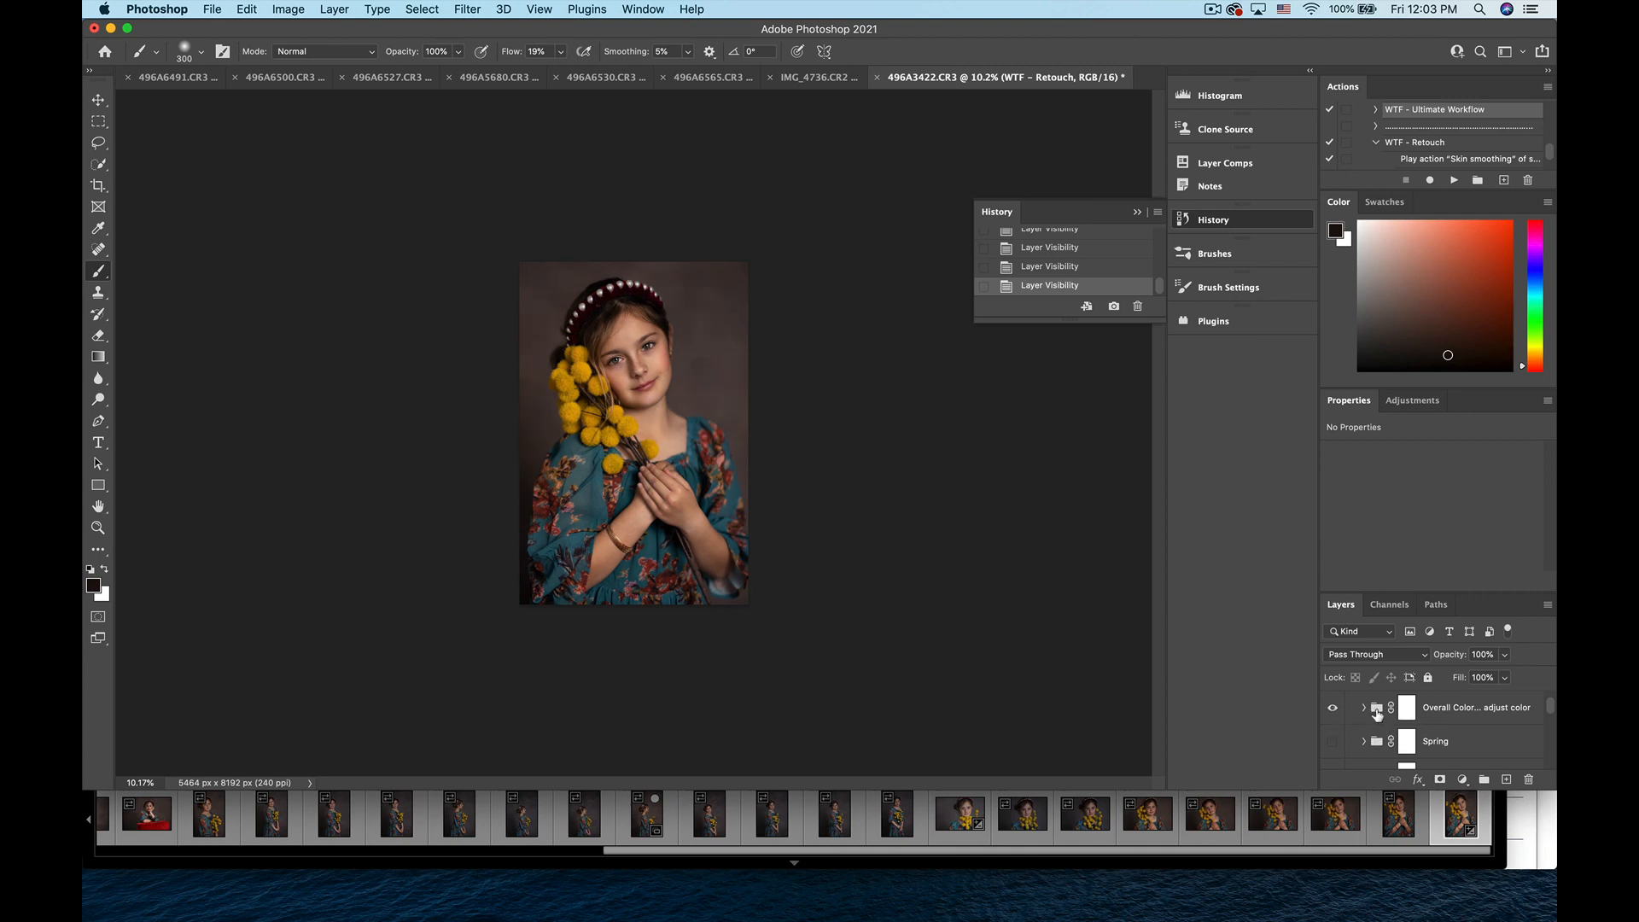
- In the Overall Color Toning group, set the HIGHLIGHTS layer's highlights color balance to Cyan-Red +7 and Yellow-Blue -13
click(1363, 709)
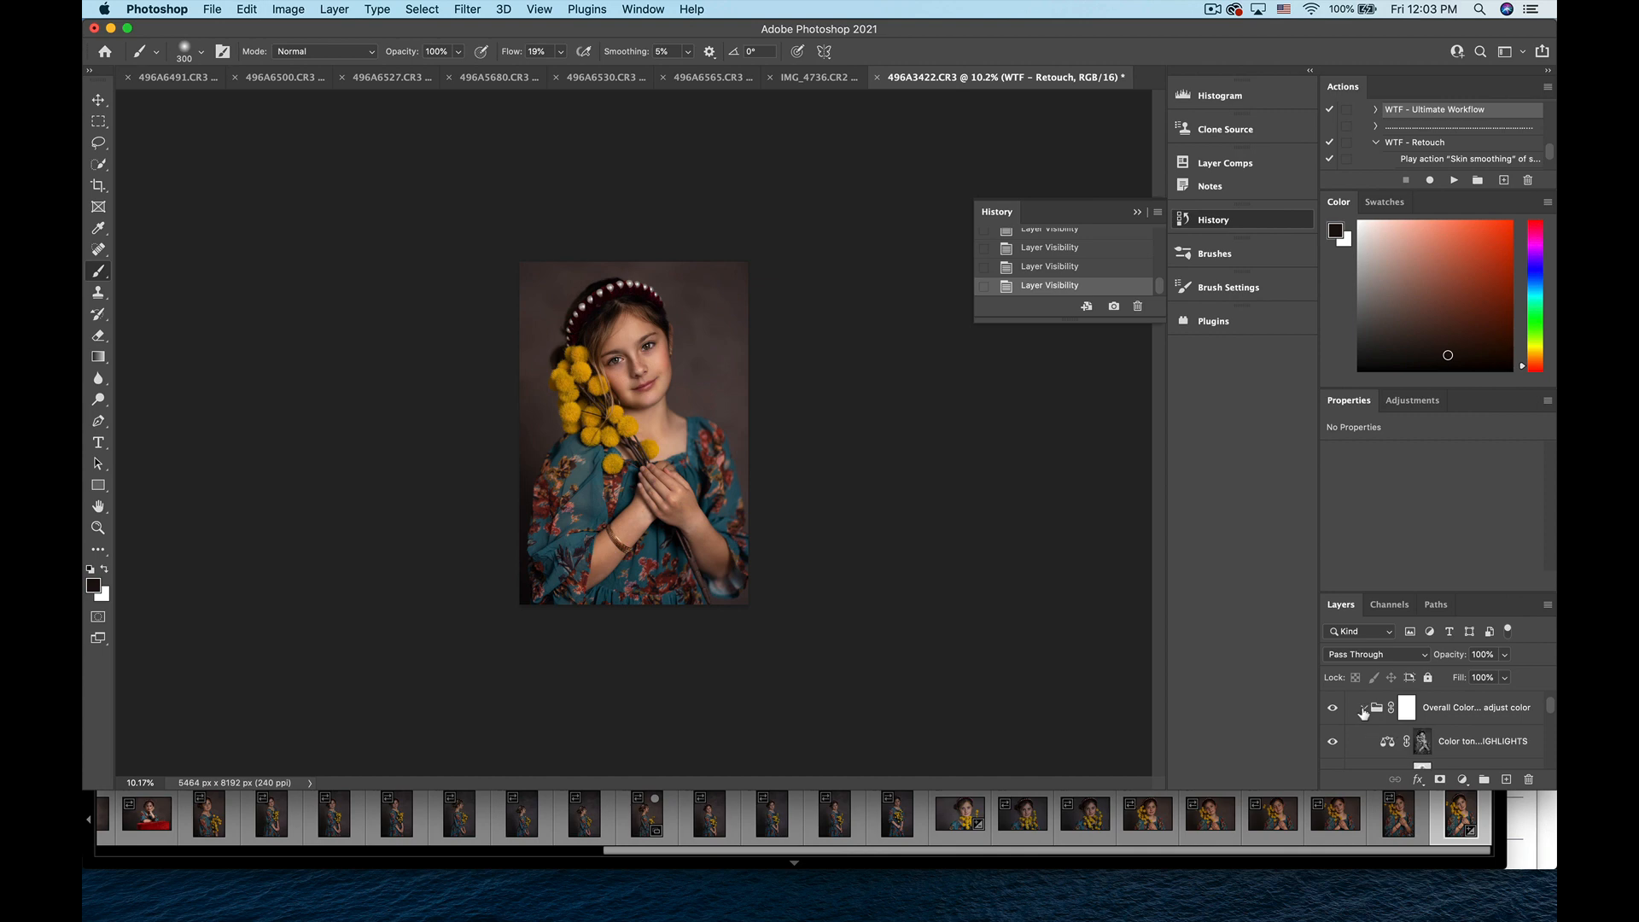
scroll(1414, 726, down, 2)
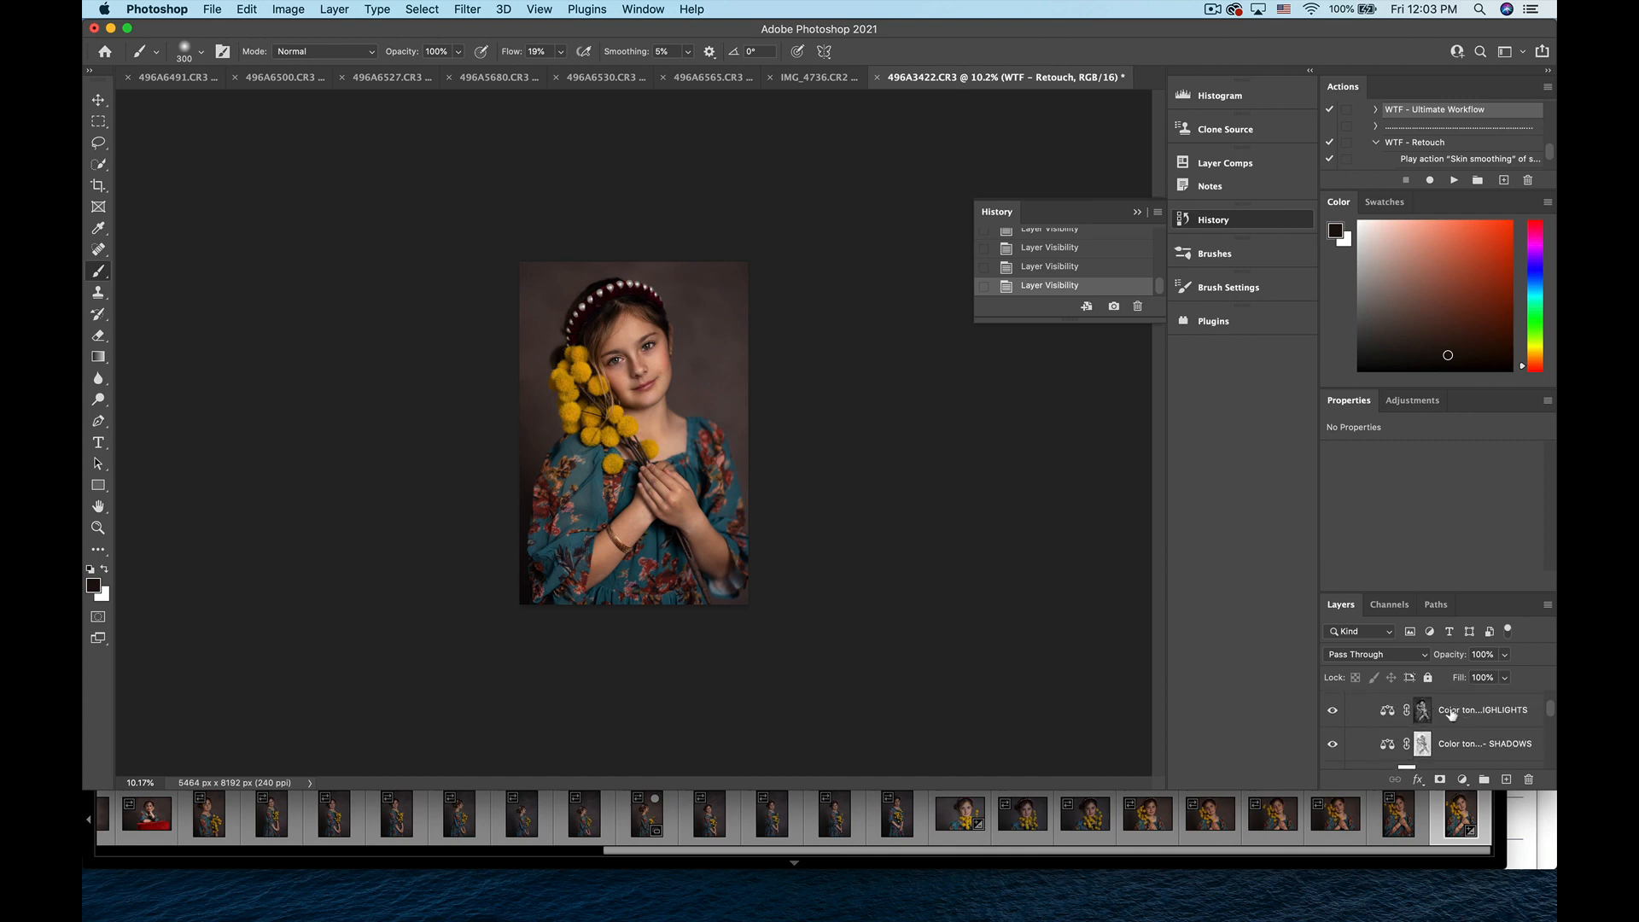
click(1389, 710)
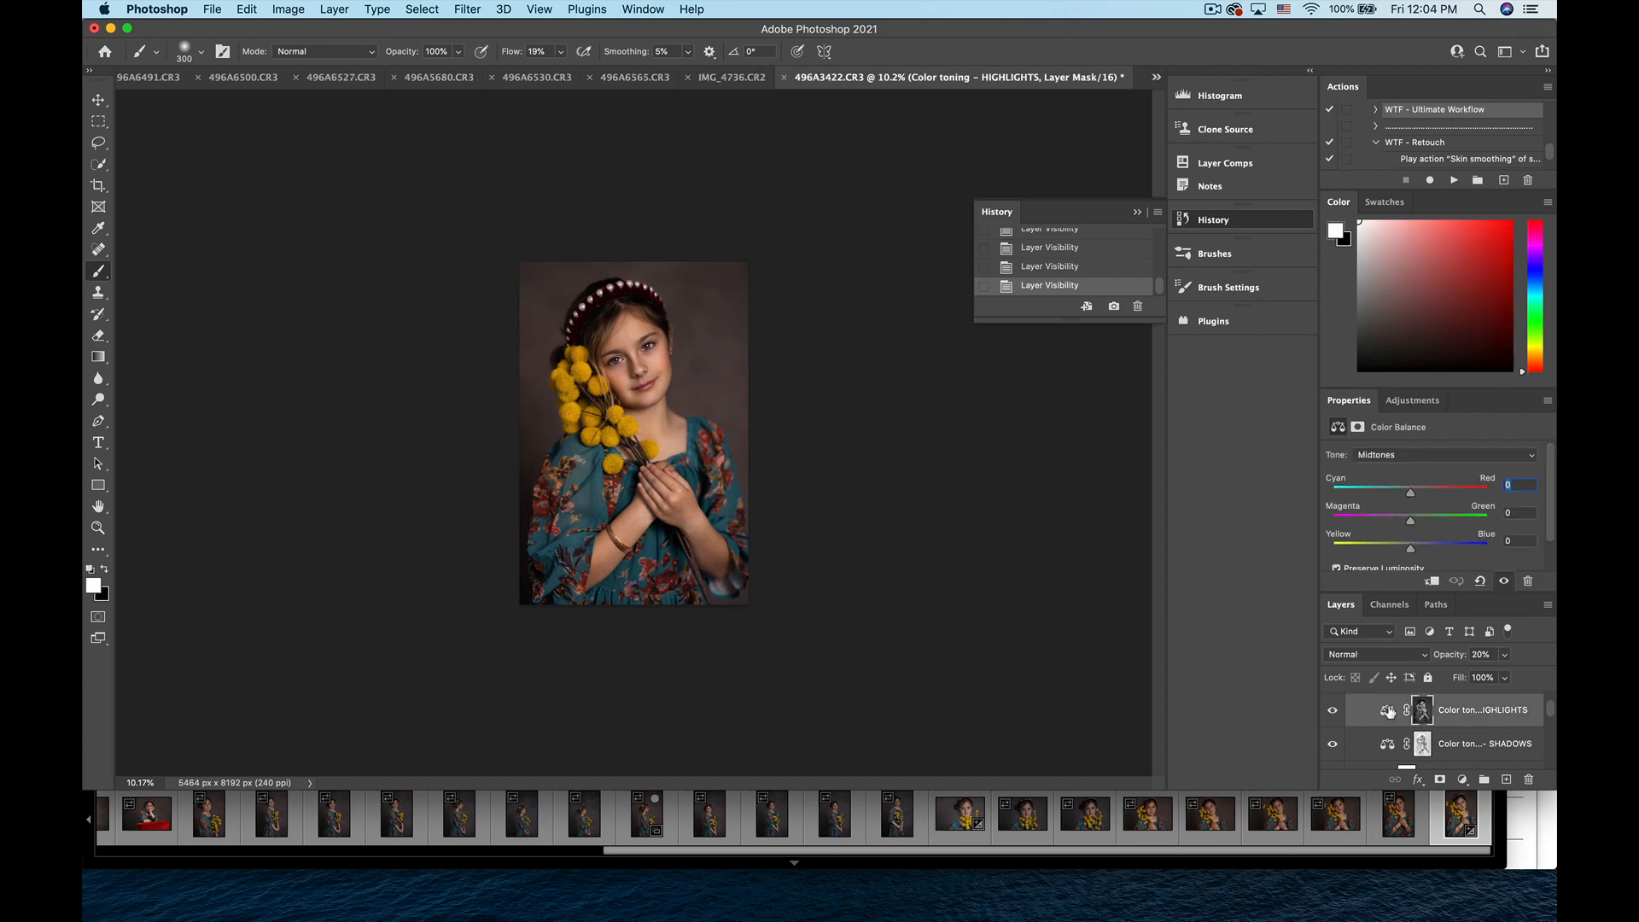
scroll(1383, 710, up, 1)
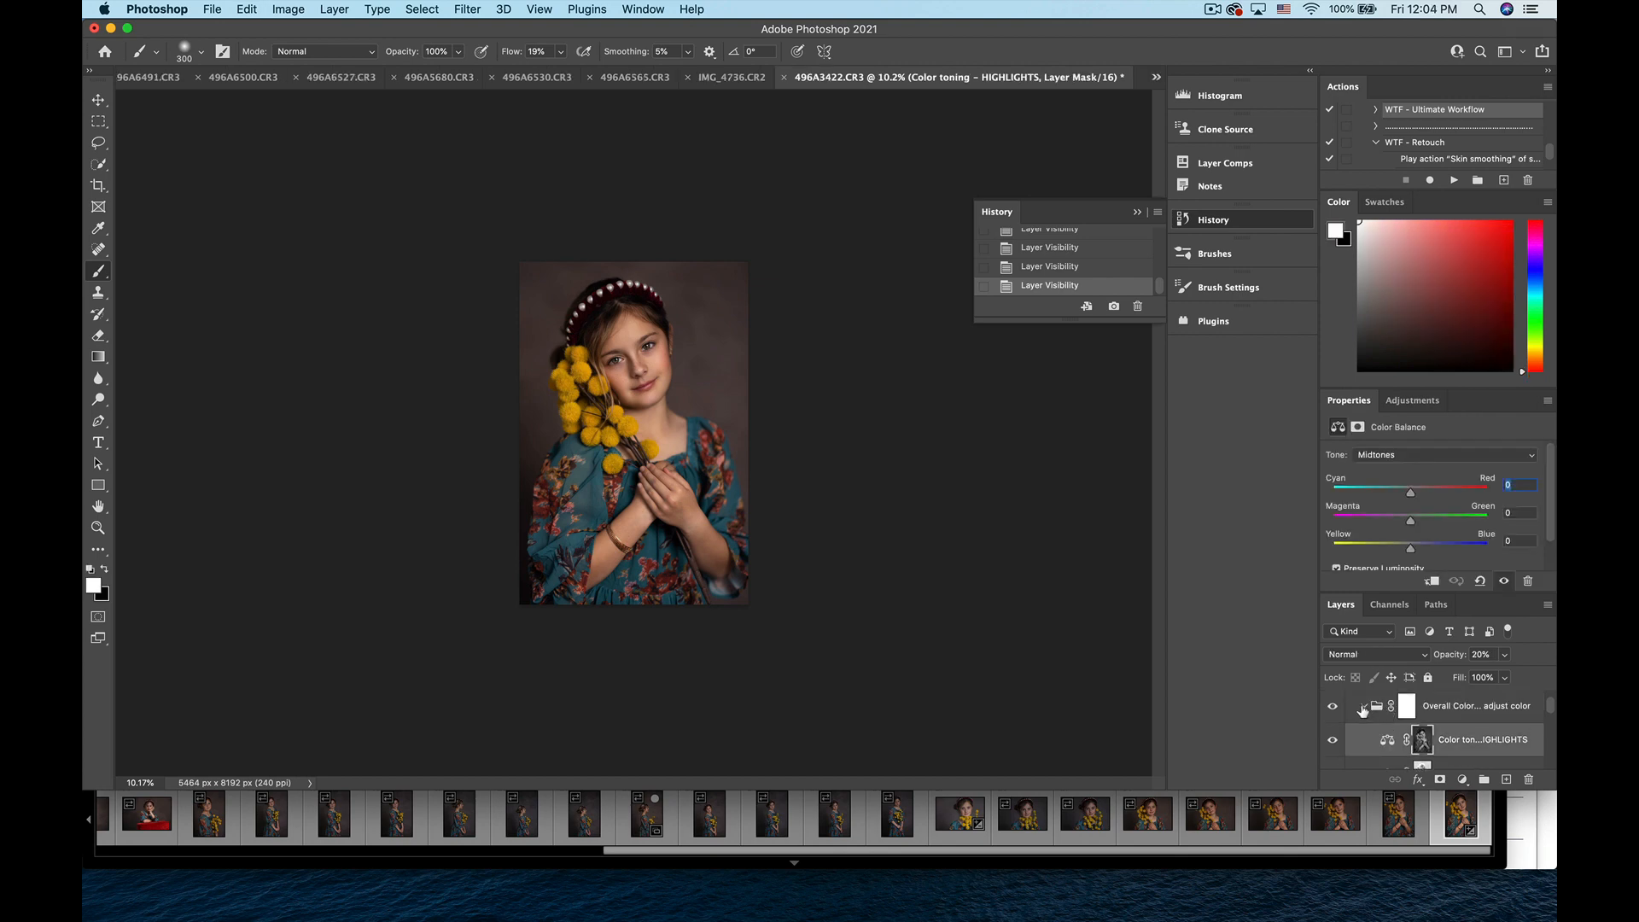
click(1385, 740)
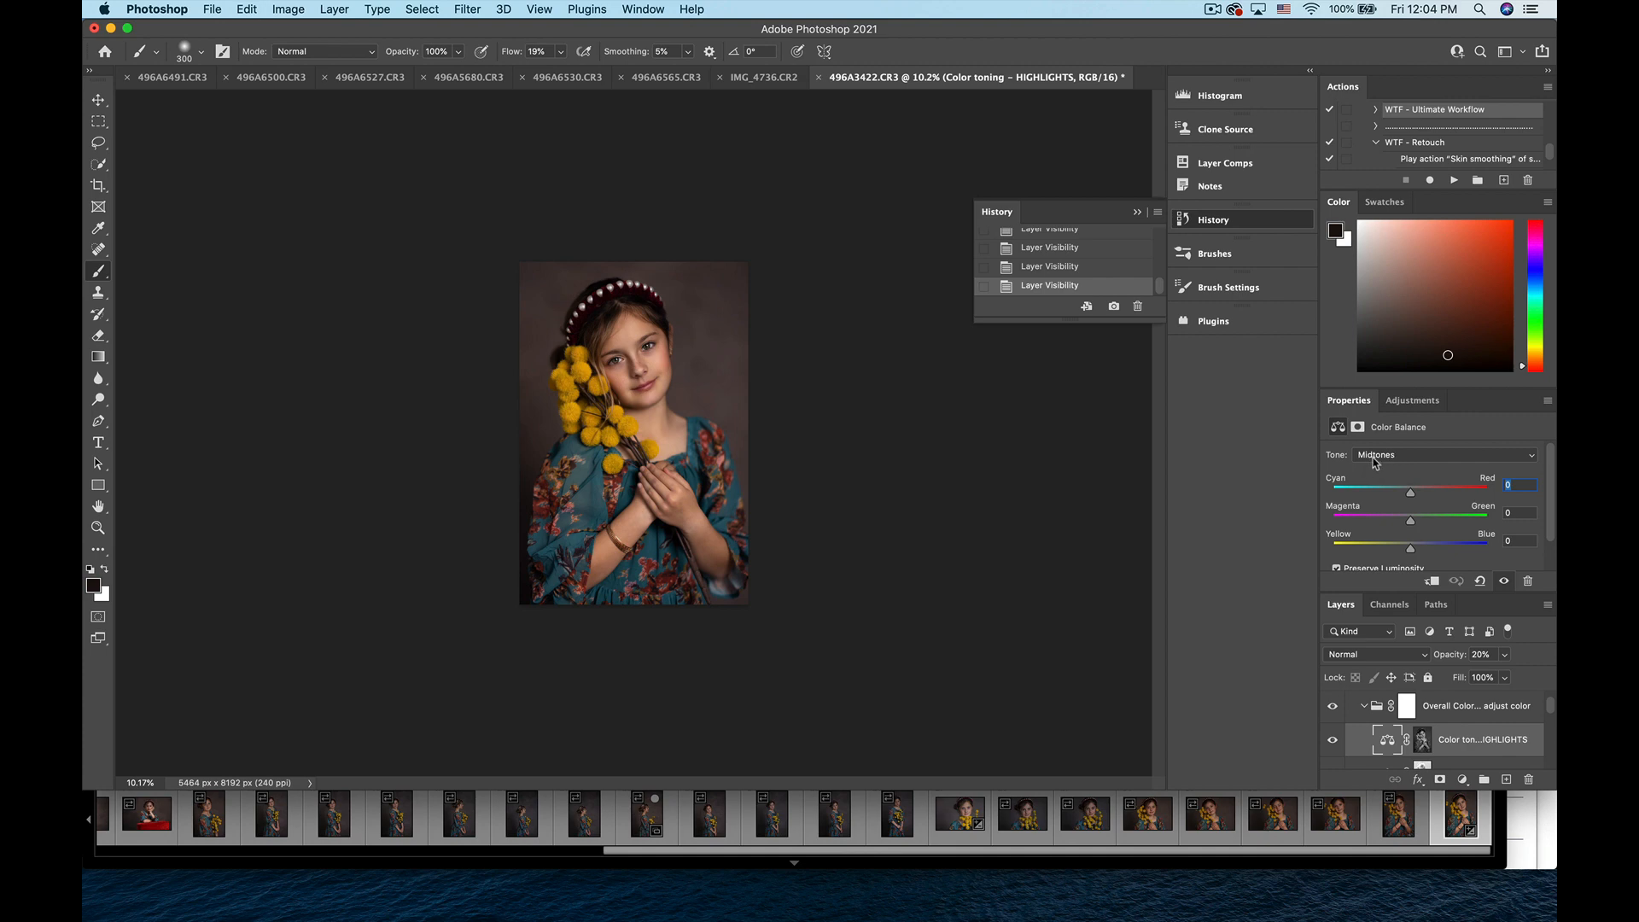
click(1397, 455)
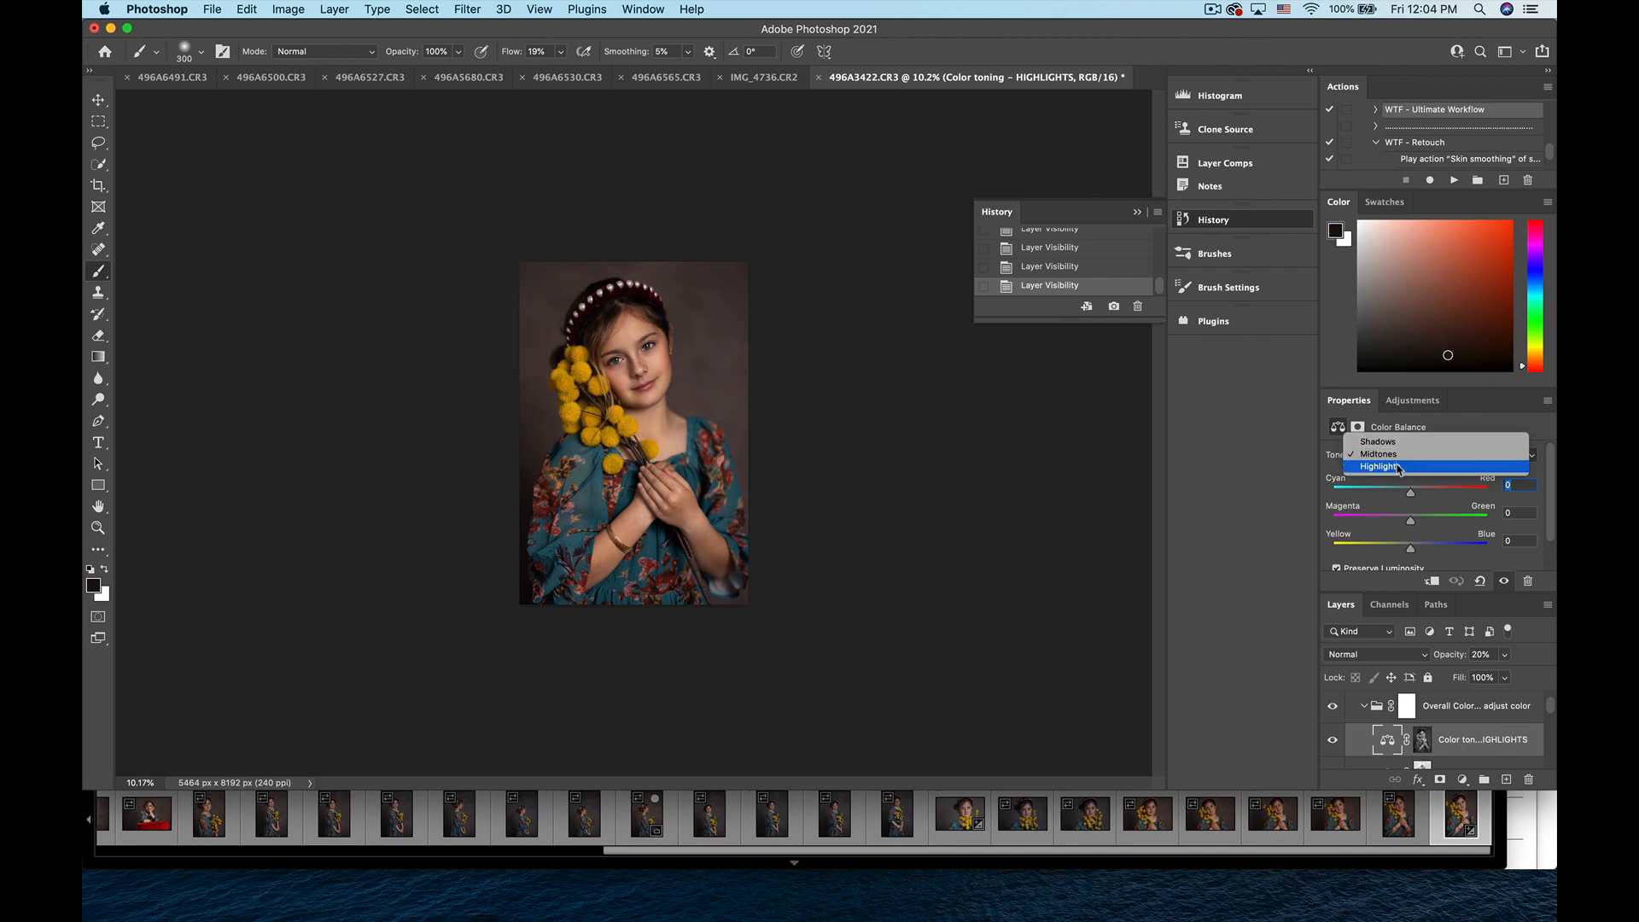
click(1392, 467)
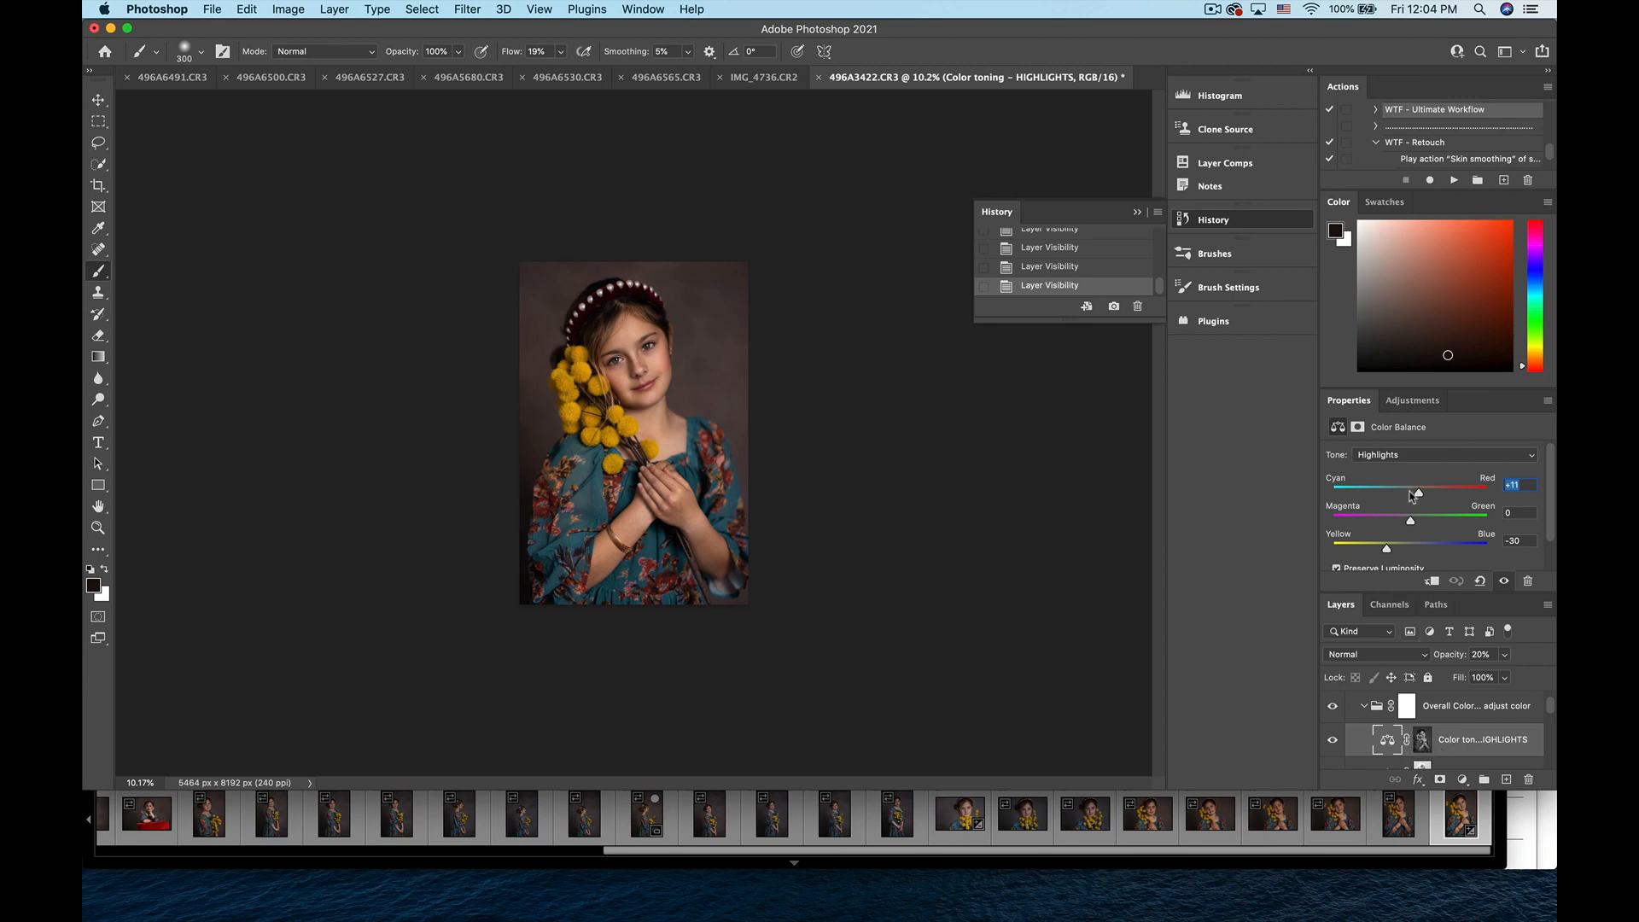
drag(1385, 548, 1398, 550)
drag(1420, 495, 1417, 493)
- Set the Color toning - SHADOWS layer's shadows color balance to Cyan-Red -11 and Yellow-Blue +9
scroll(1389, 734, down, 2)
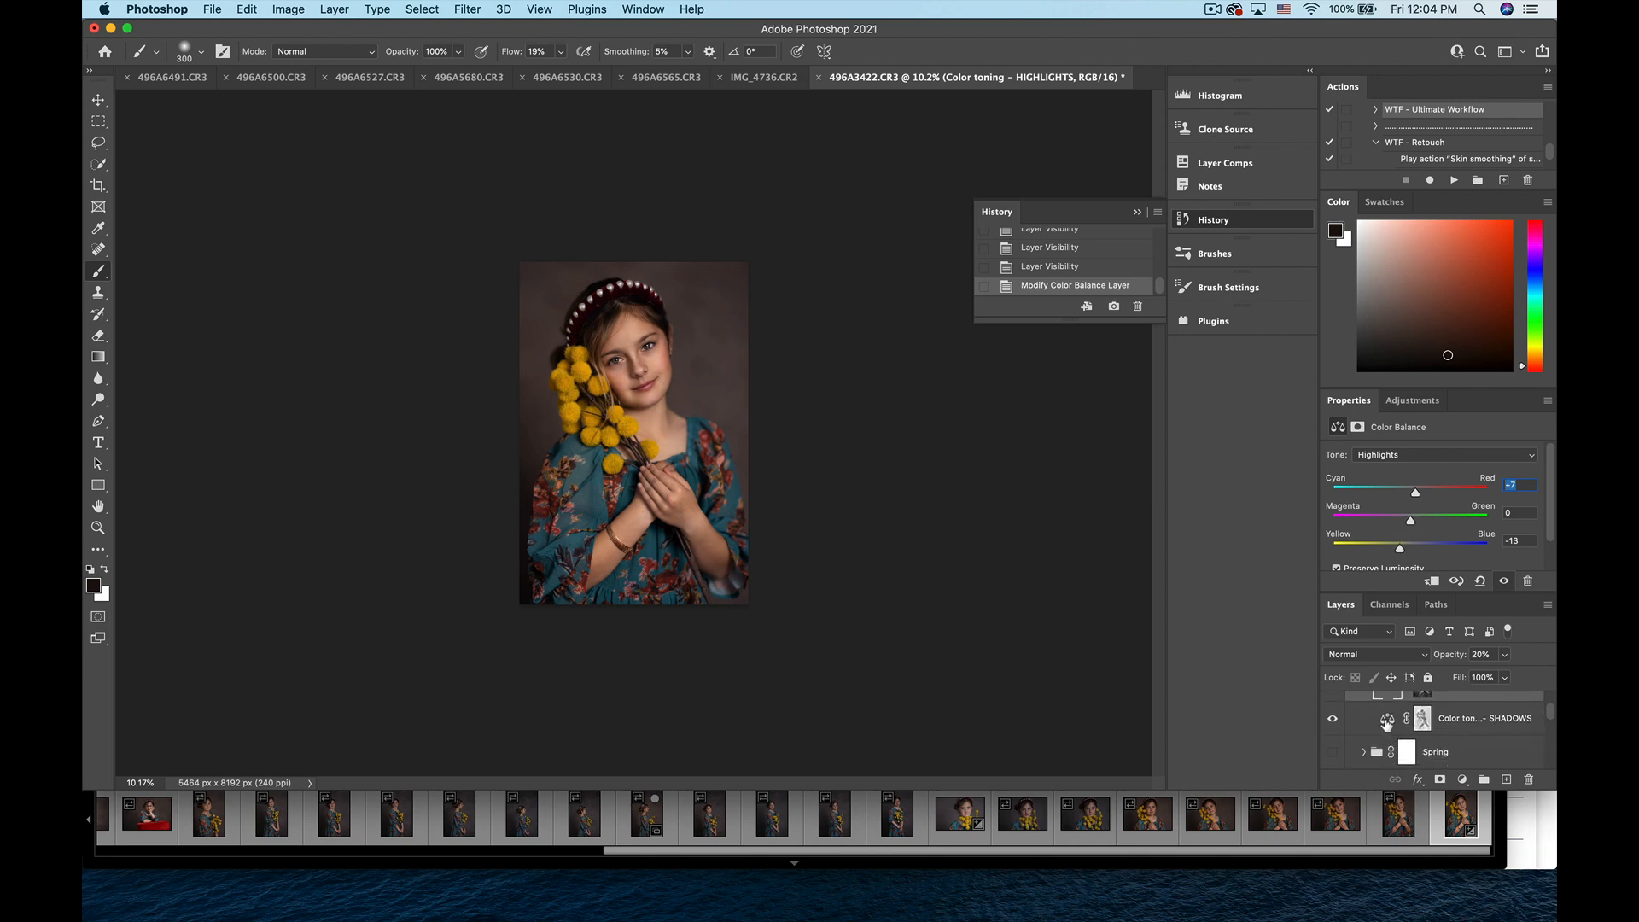
click(1387, 722)
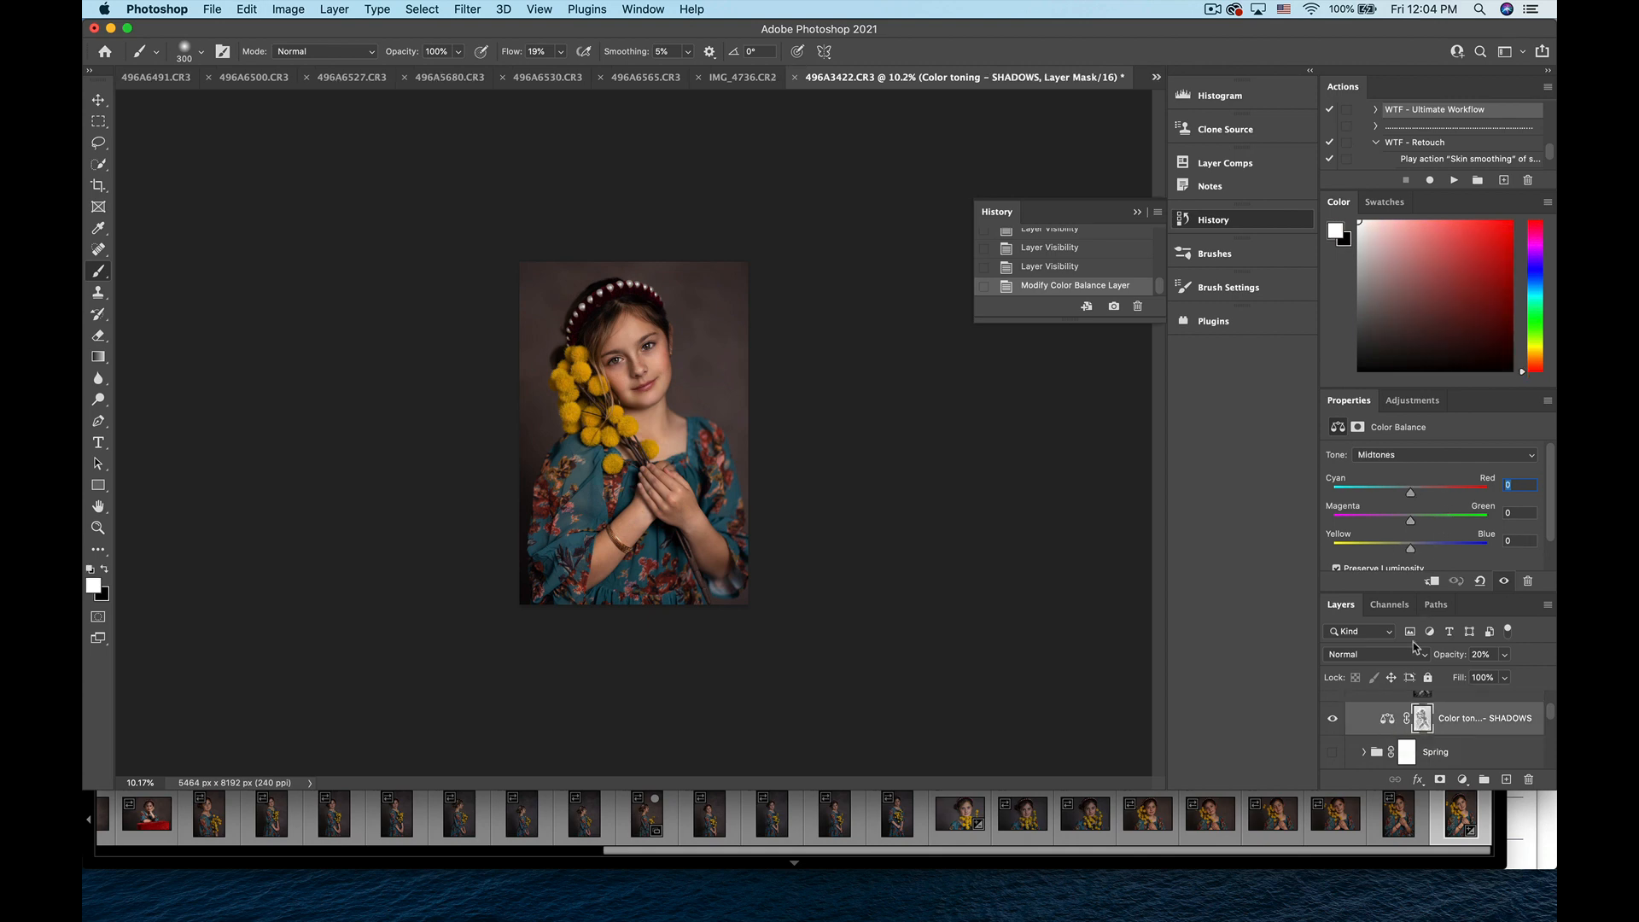
click(1409, 455)
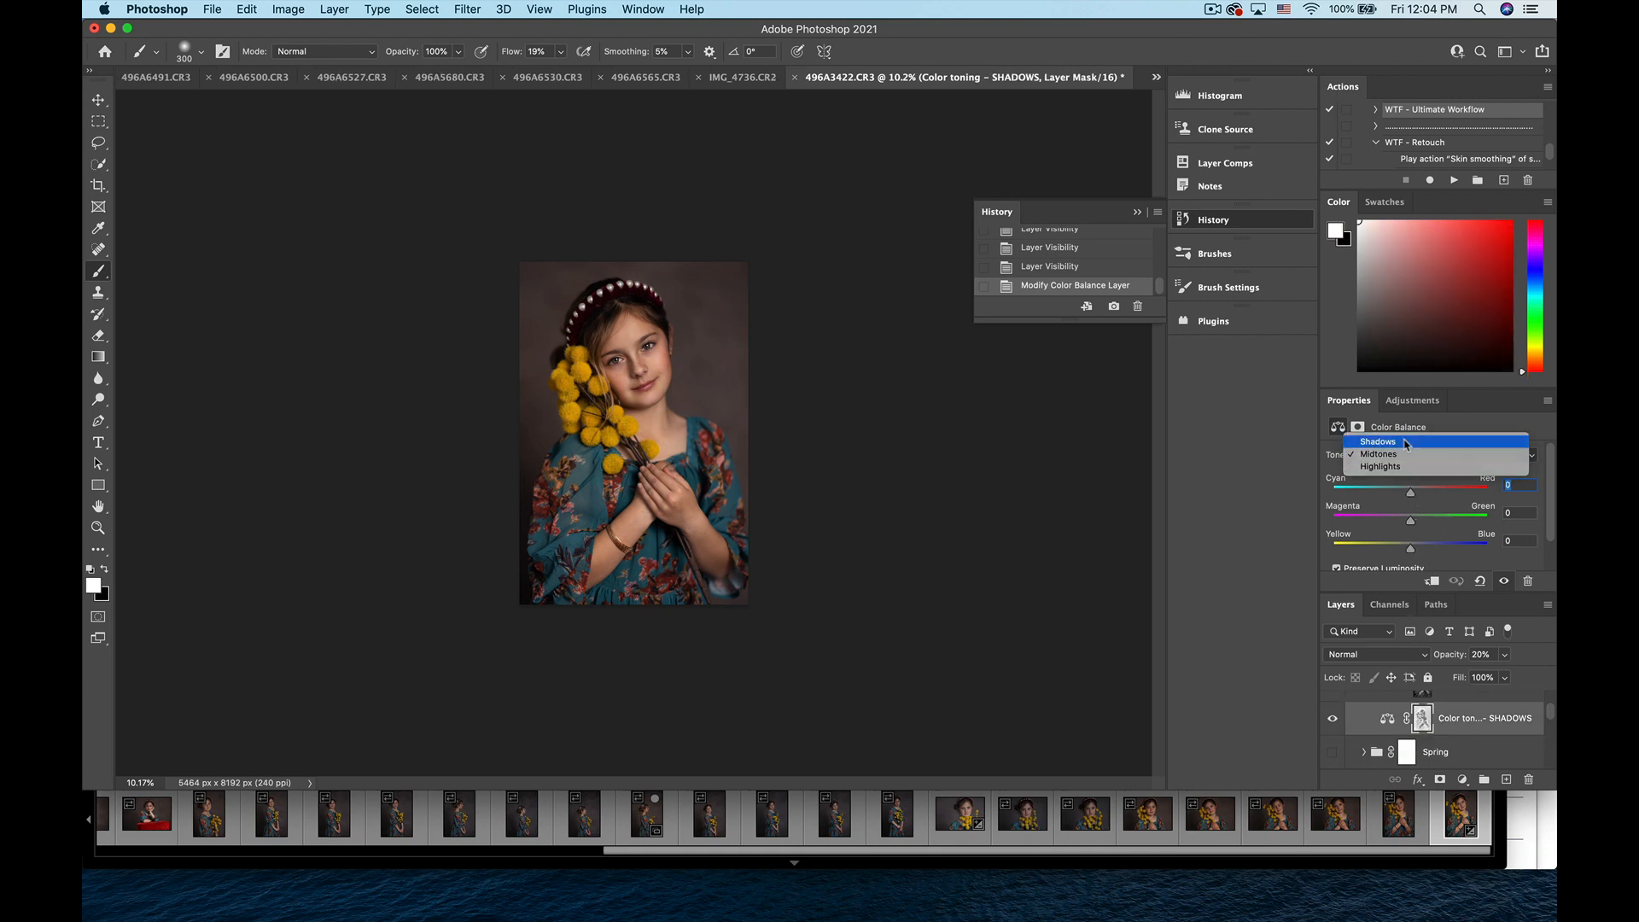
click(1407, 442)
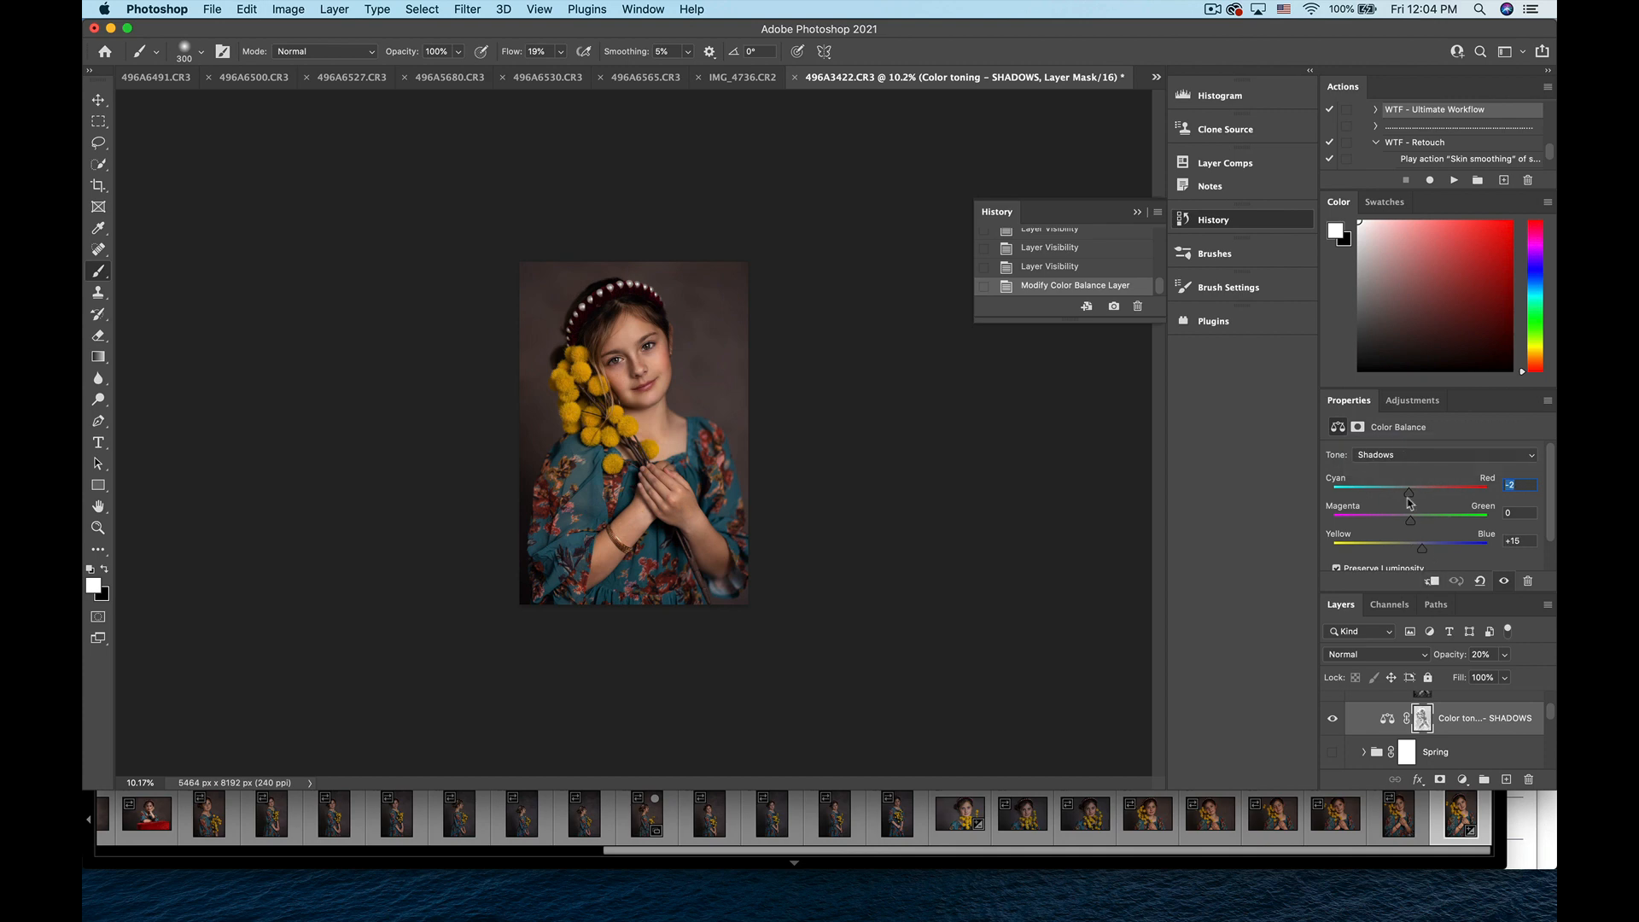
drag(1408, 493, 1419, 556)
- Collapse the Overall Color Toning group and compare the portrait with the group hidden and shown
scroll(1343, 736, up, 3)
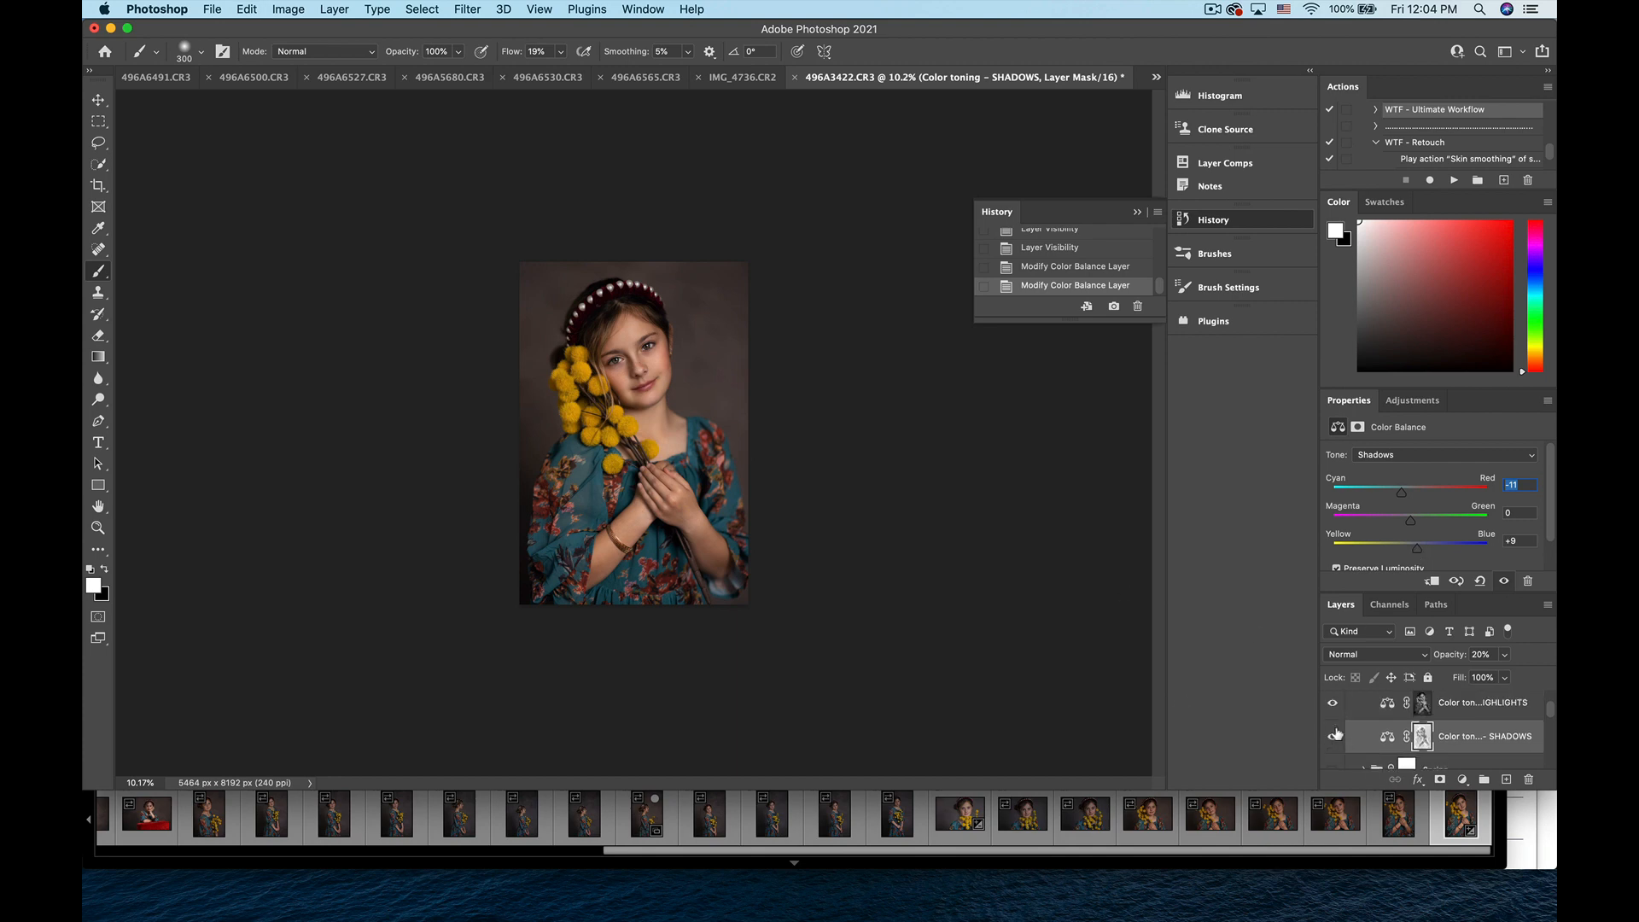
click(1364, 701)
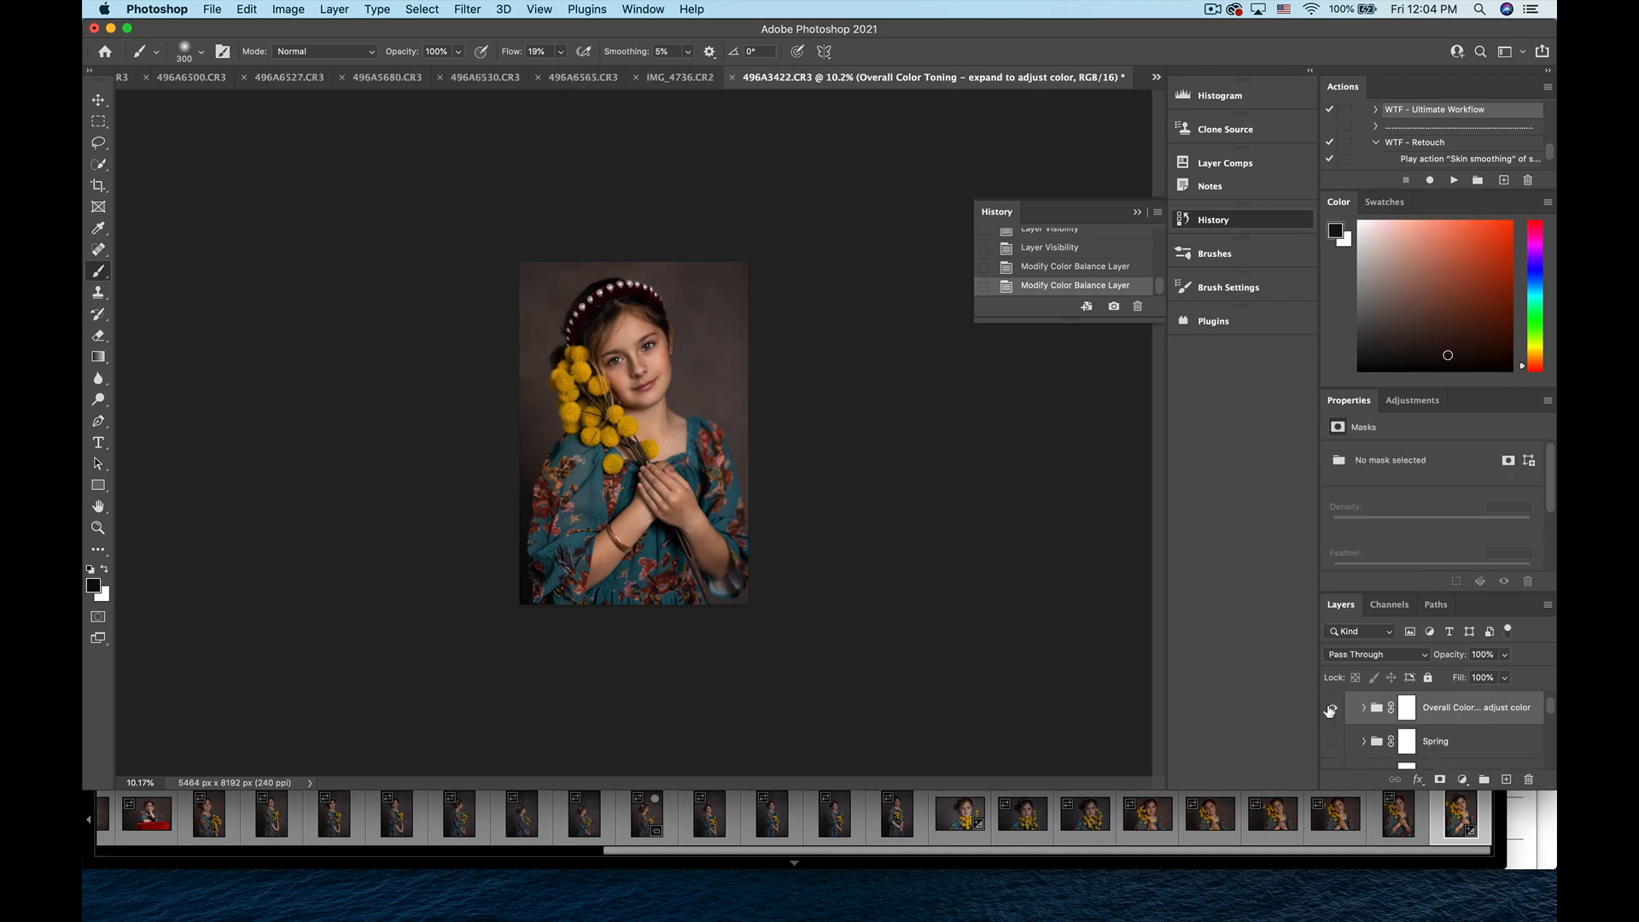
click(1330, 708)
click(1330, 710)
click(1330, 710)
click(1331, 709)
- Turn on the Spring color toning group for the portrait
scroll(1396, 749, down, 1)
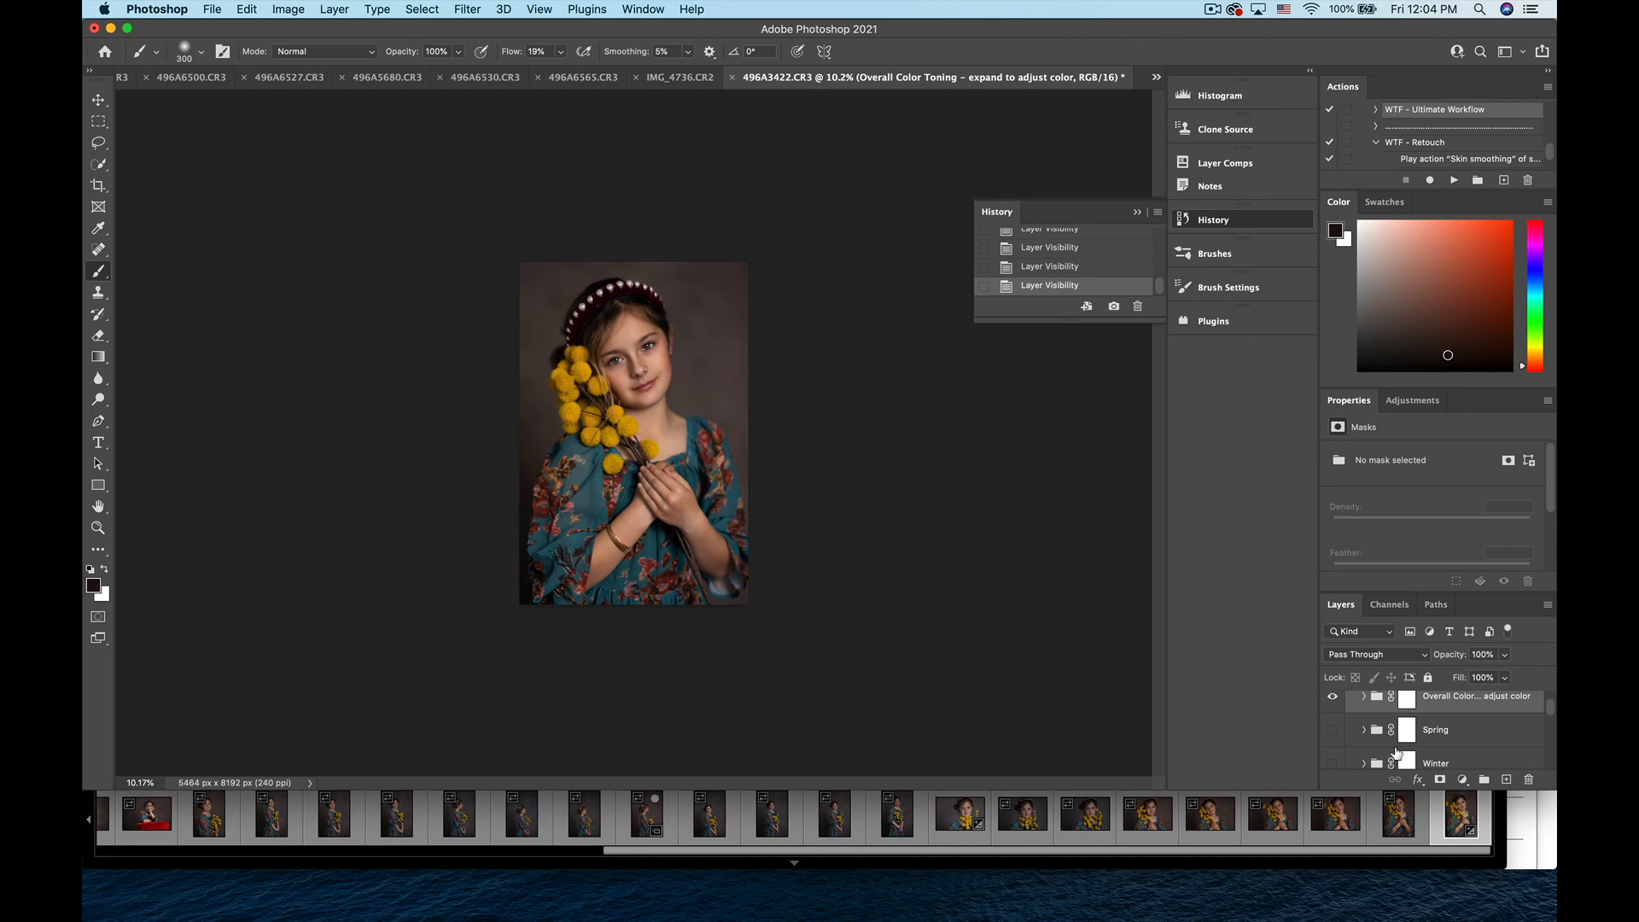
scroll(1378, 737, down, 2)
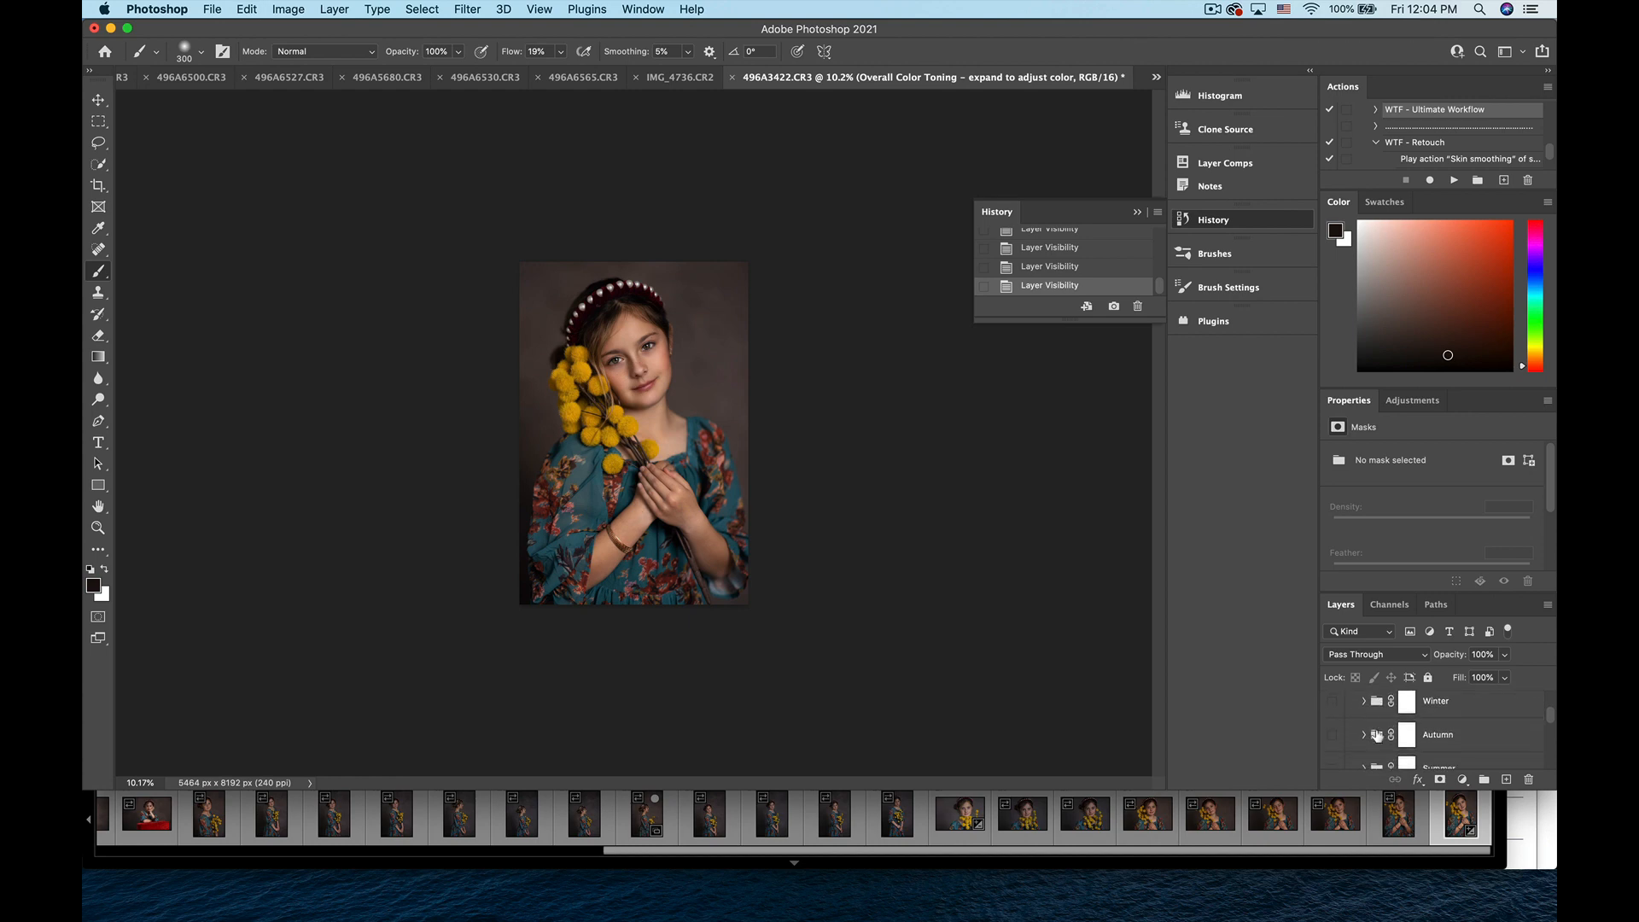
scroll(1374, 732, up, 2)
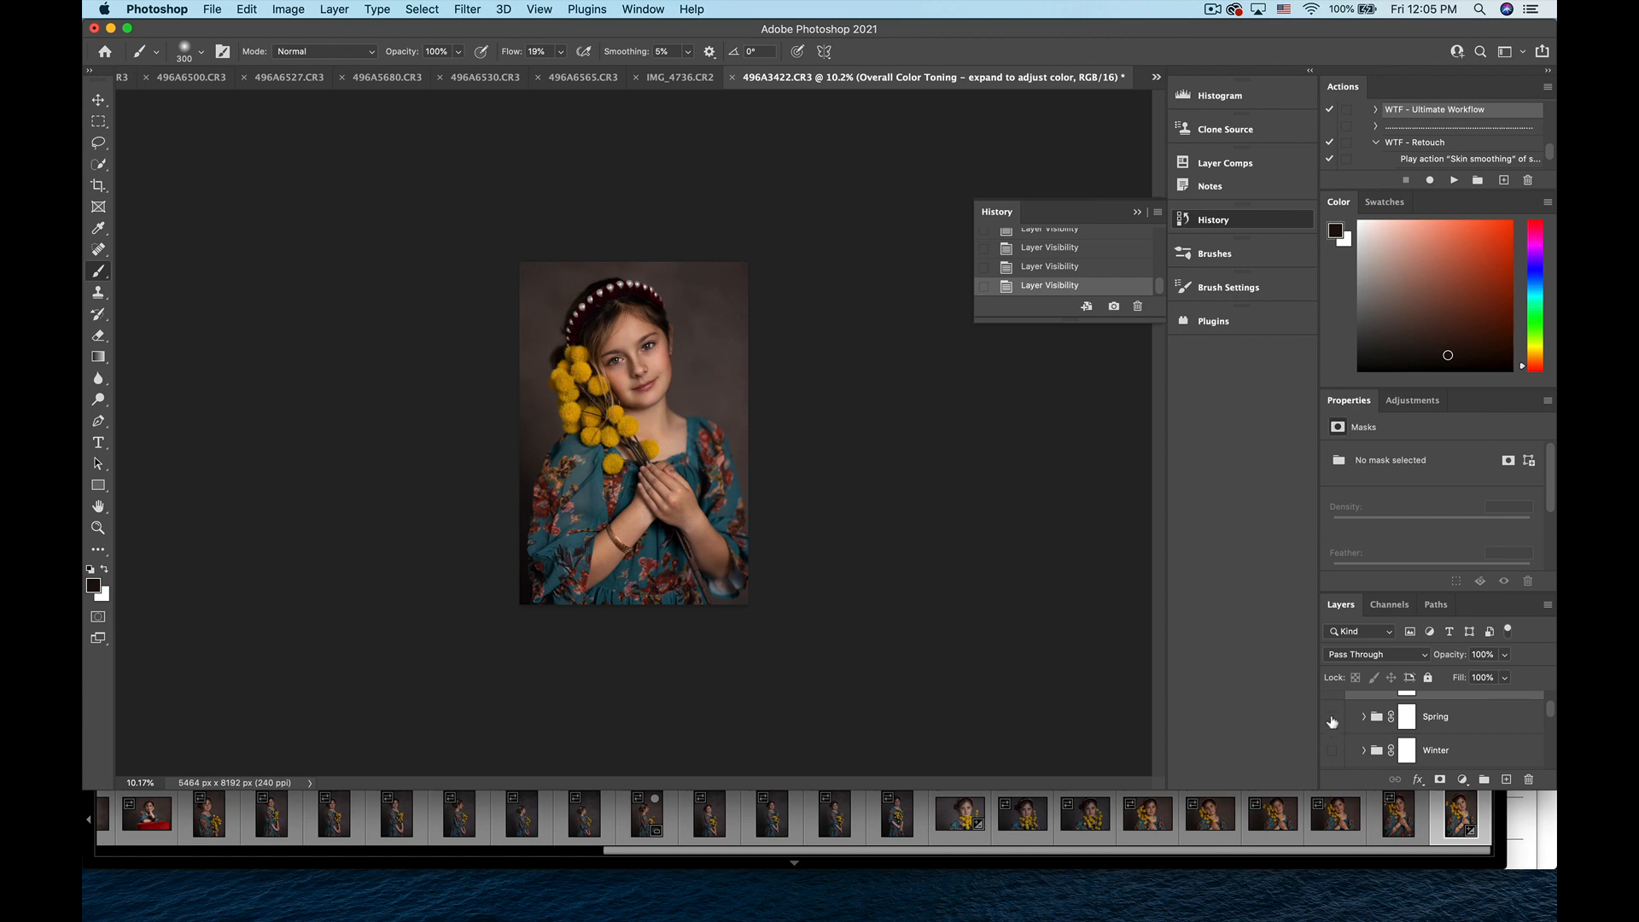
click(1332, 720)
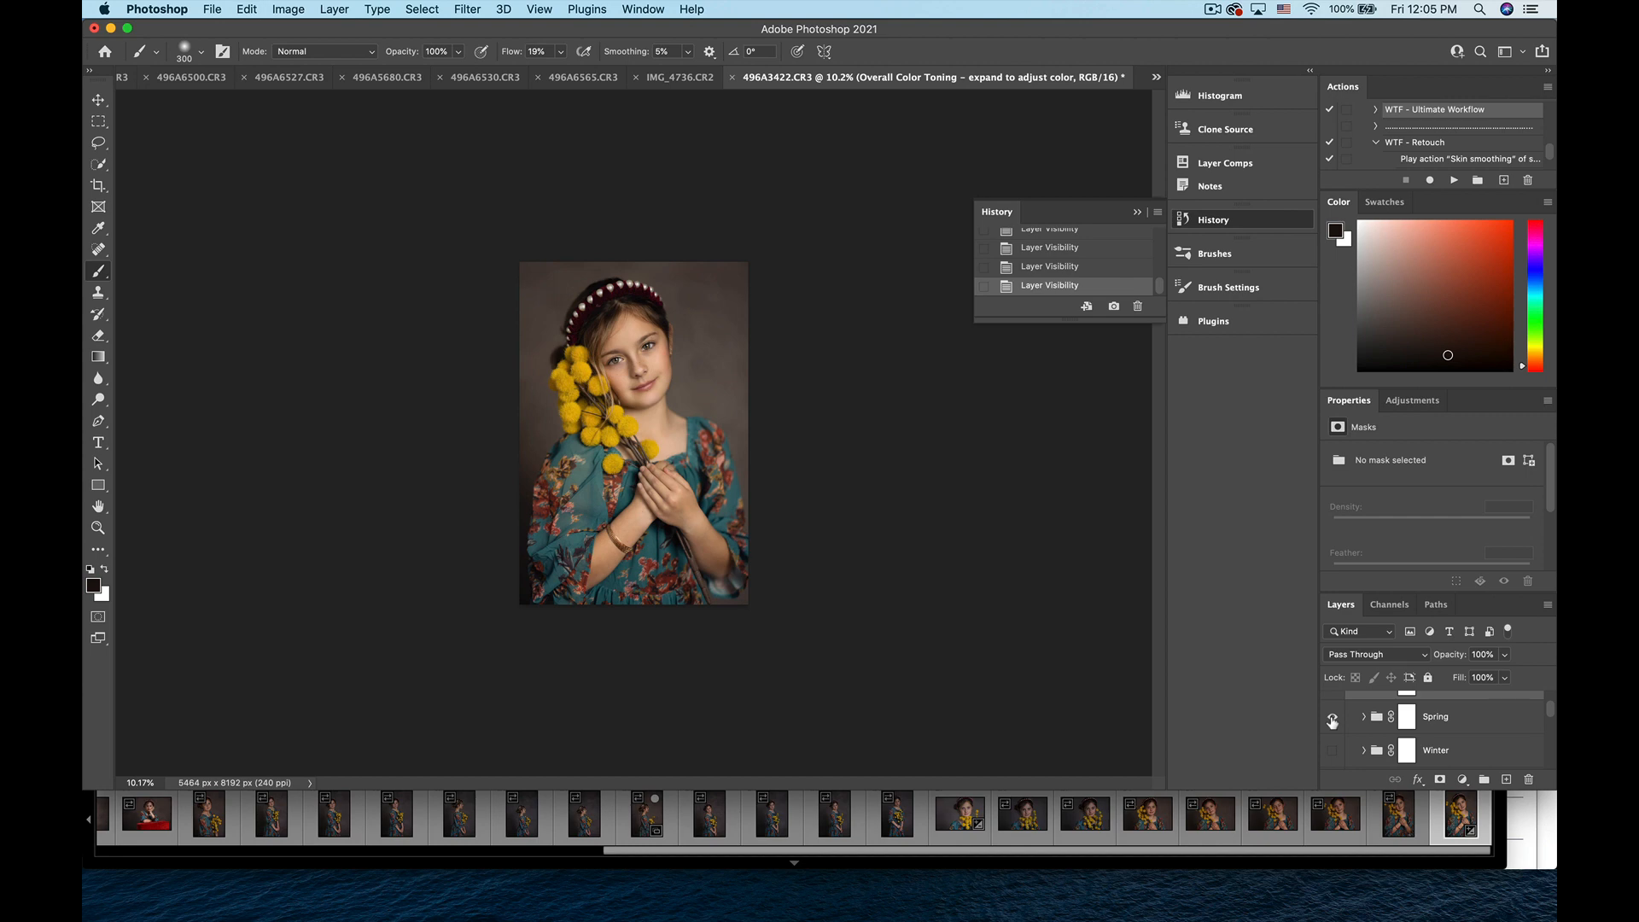
click(1505, 655)
mouse_move(1508, 675)
mouse_down()
mouse_move(1452, 688)
mouse_move(1525, 677)
mouse_up()
scroll(1486, 709, up, 3)
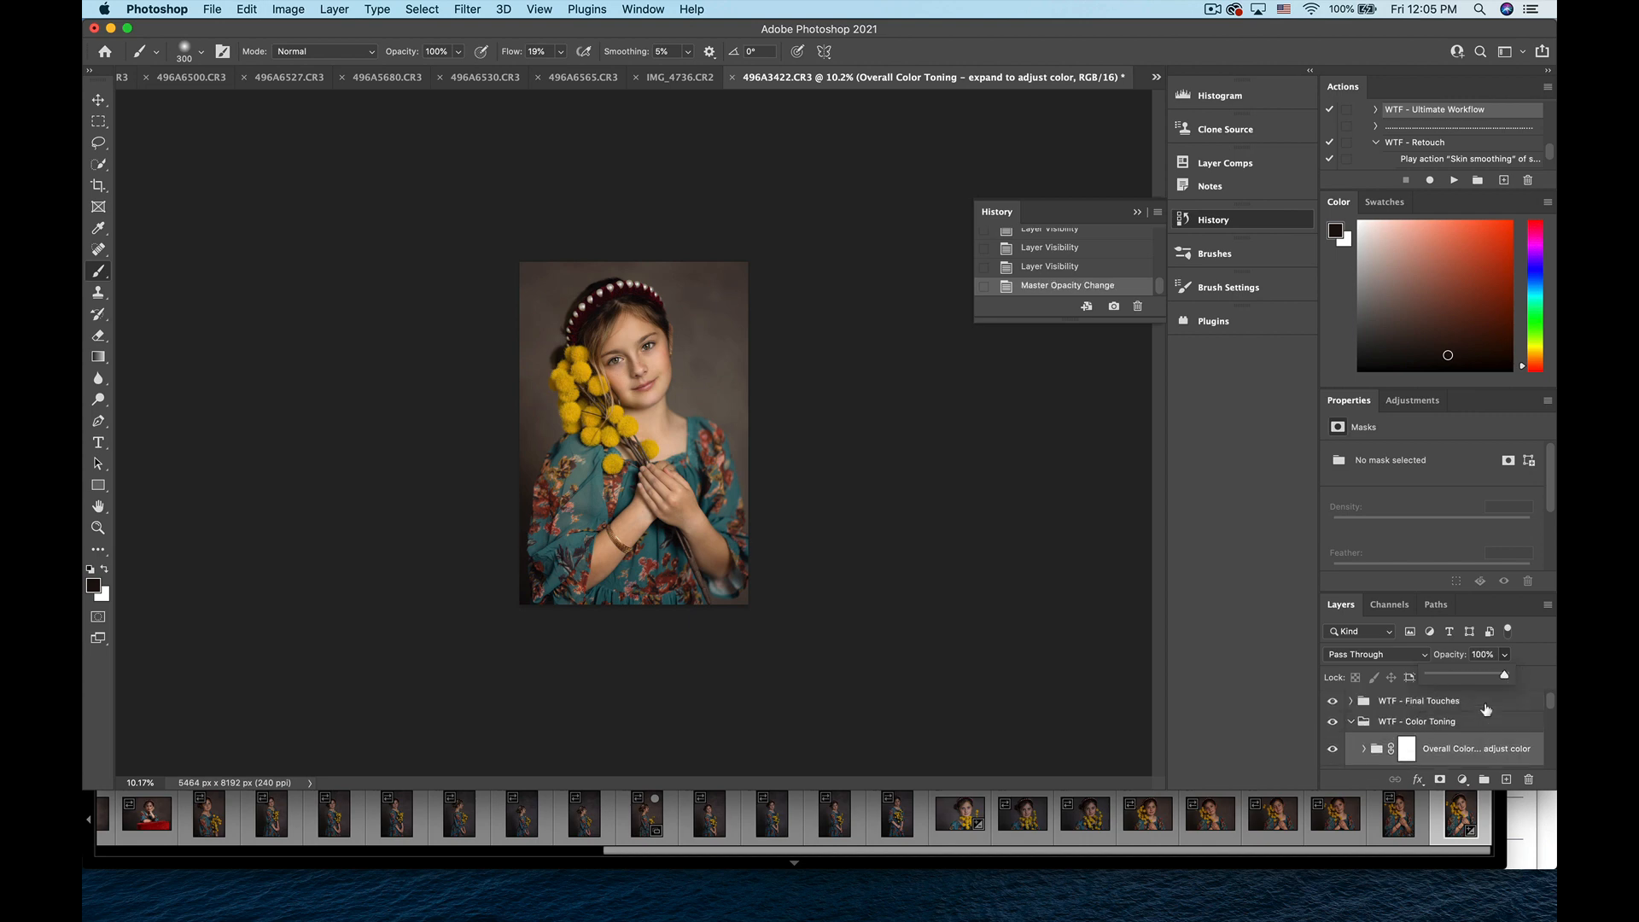
scroll(1448, 739, down, 2)
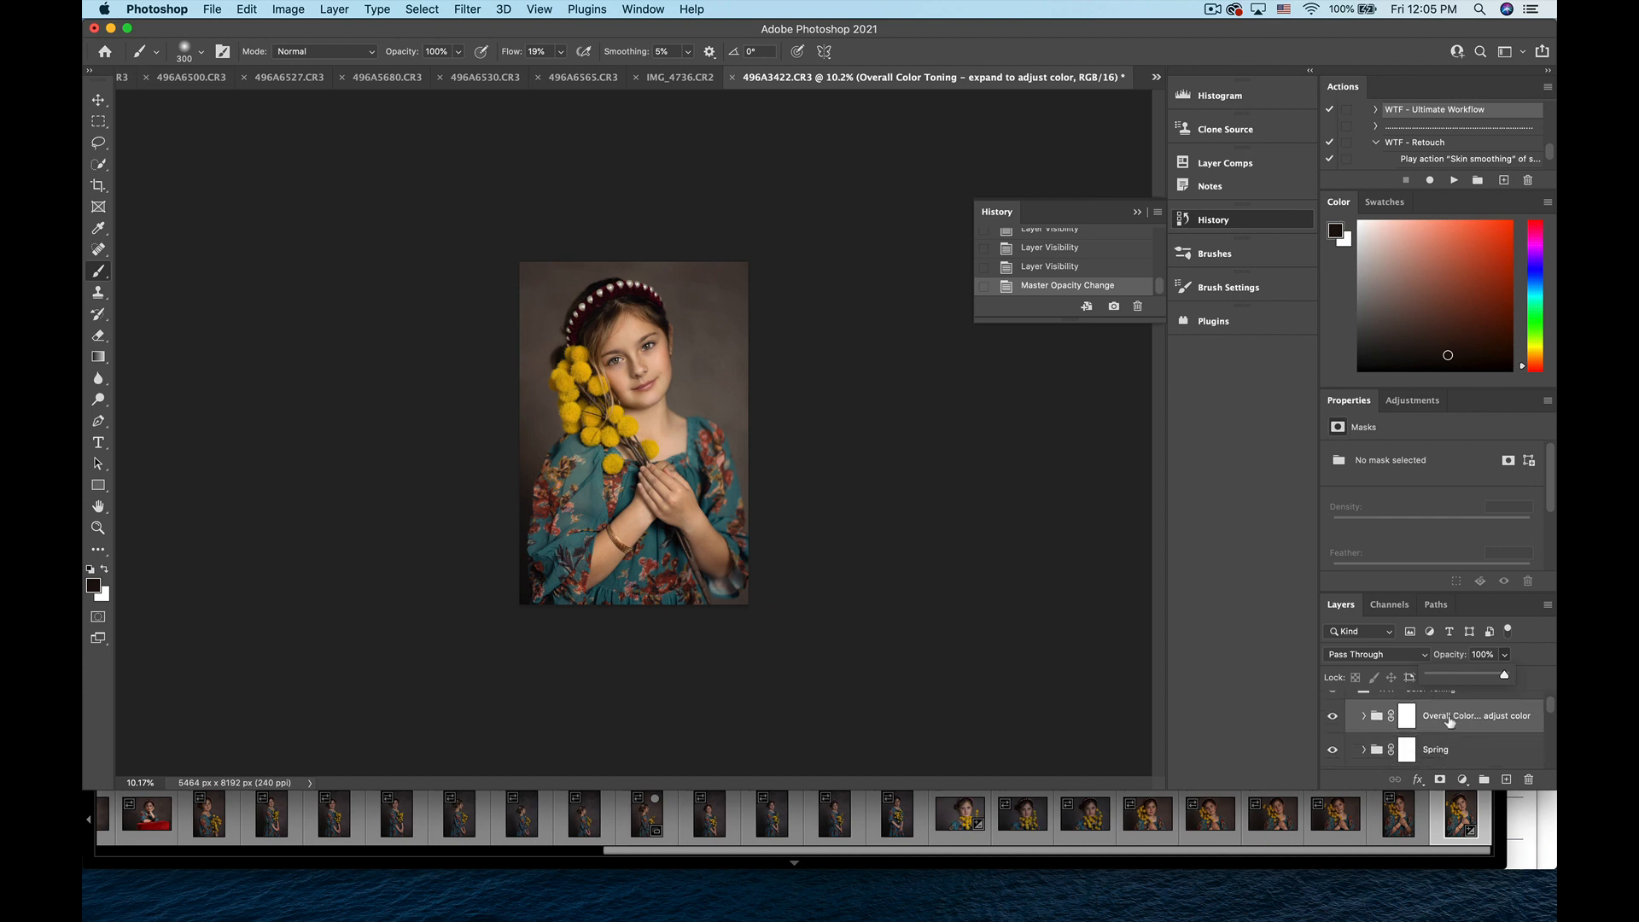
- Select the Spring group instead of the Overall Color Toning group
click(1450, 721)
scroll(1450, 733, down, 1)
click(1449, 730)
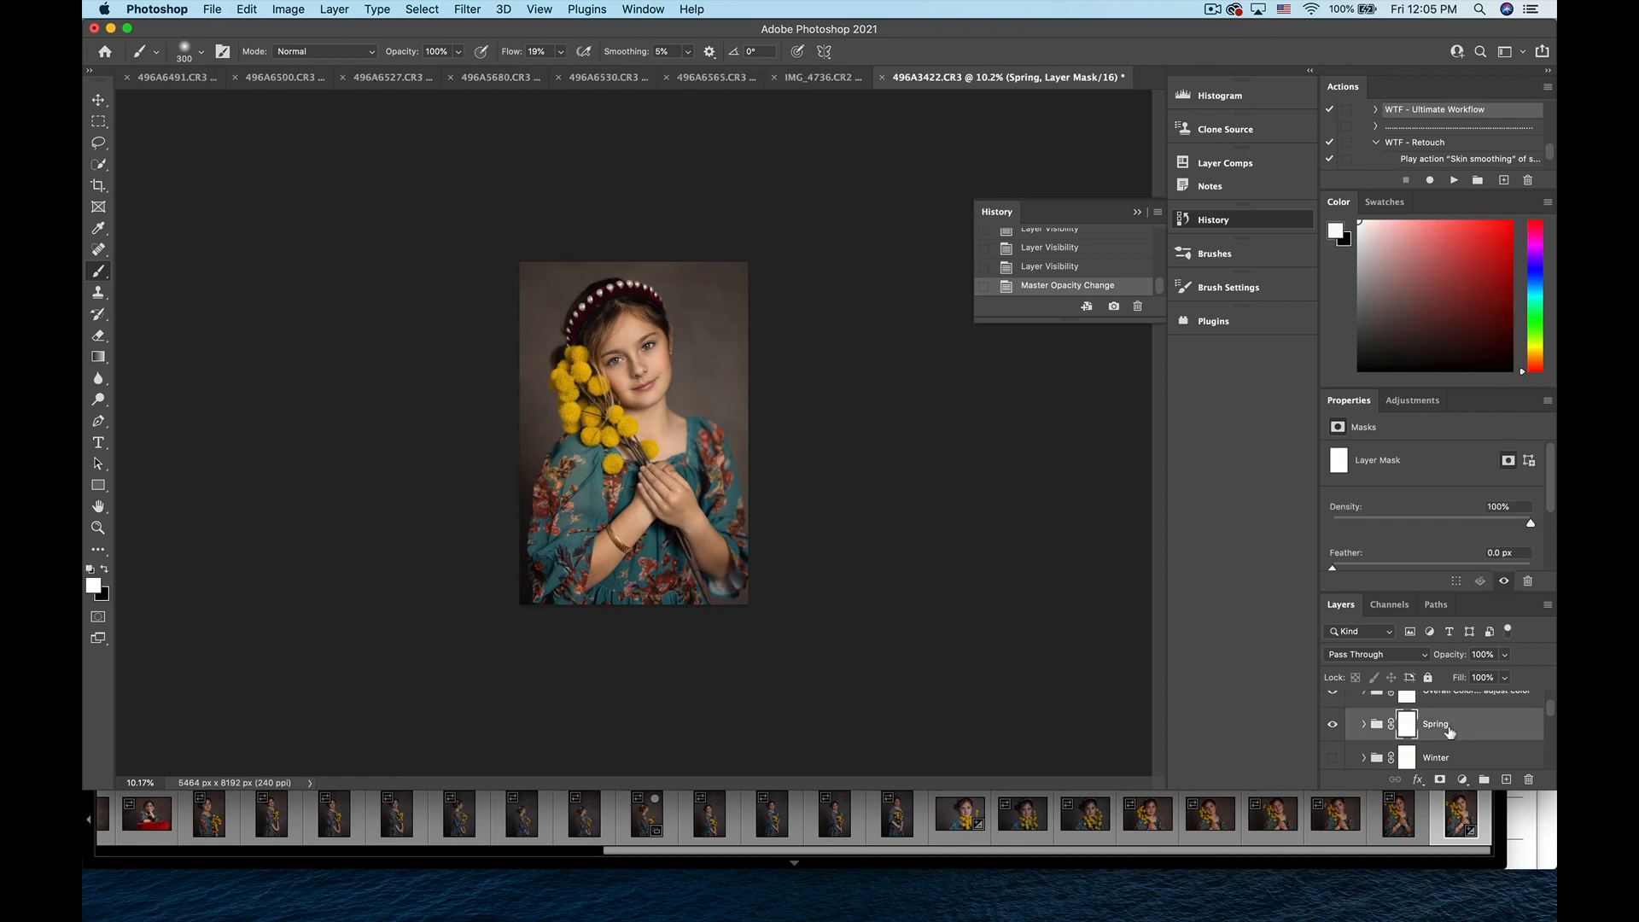
- Select the Spring group in the color toning set and lower its opacity to 28%
scroll(1451, 724, up, 1)
click(1453, 707)
click(1457, 724)
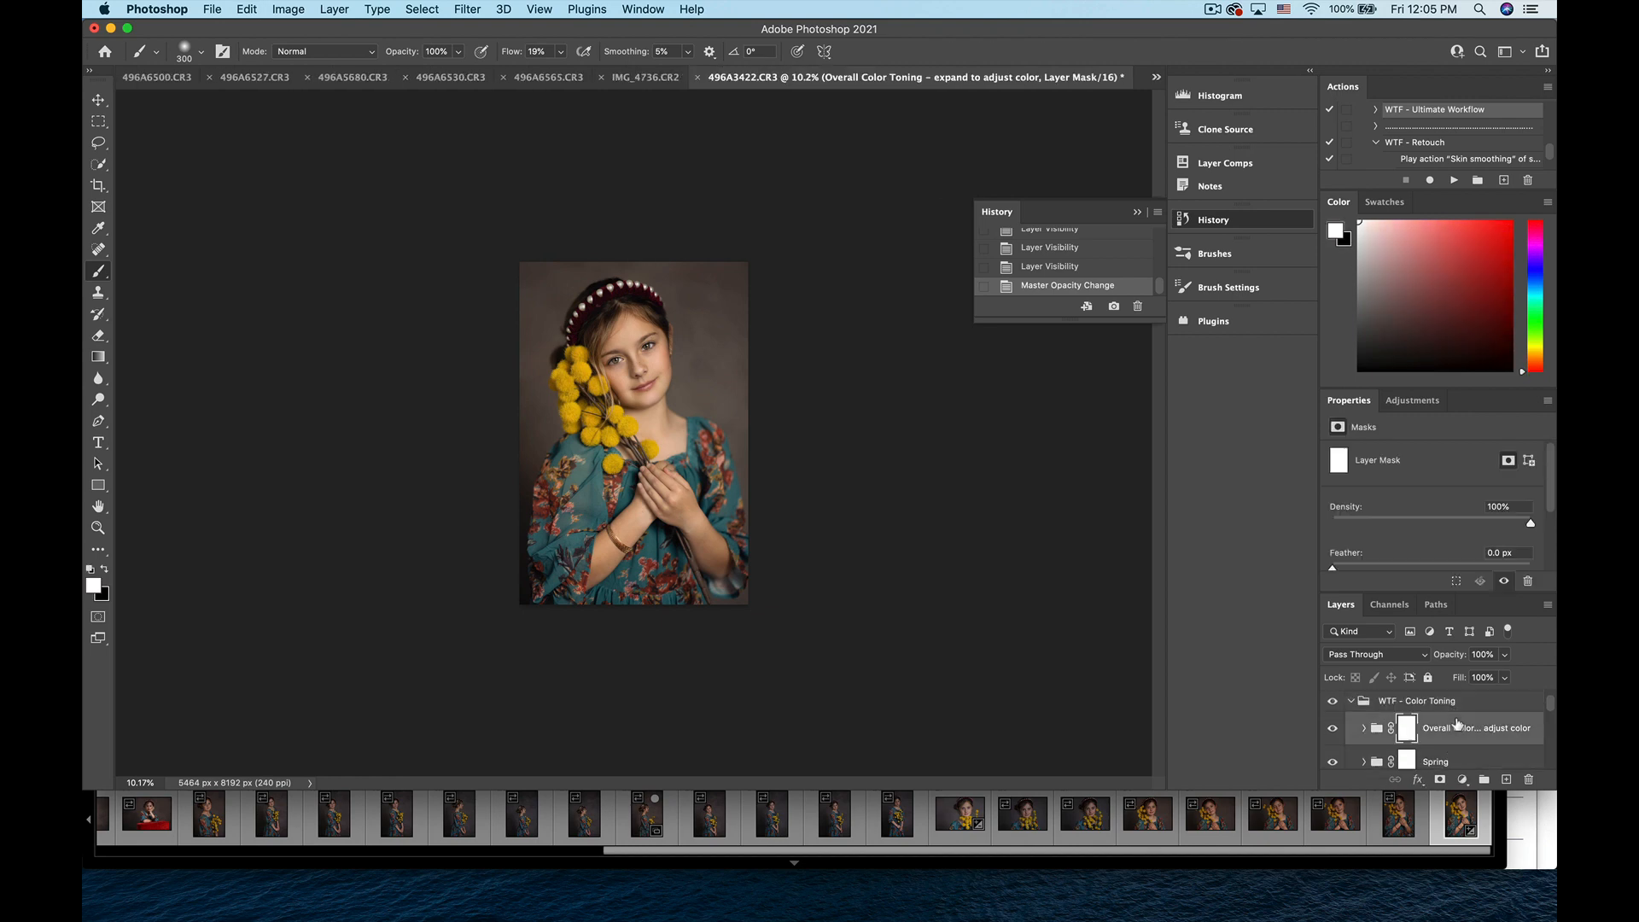
scroll(1457, 724, down, 1)
click(1457, 740)
click(1505, 655)
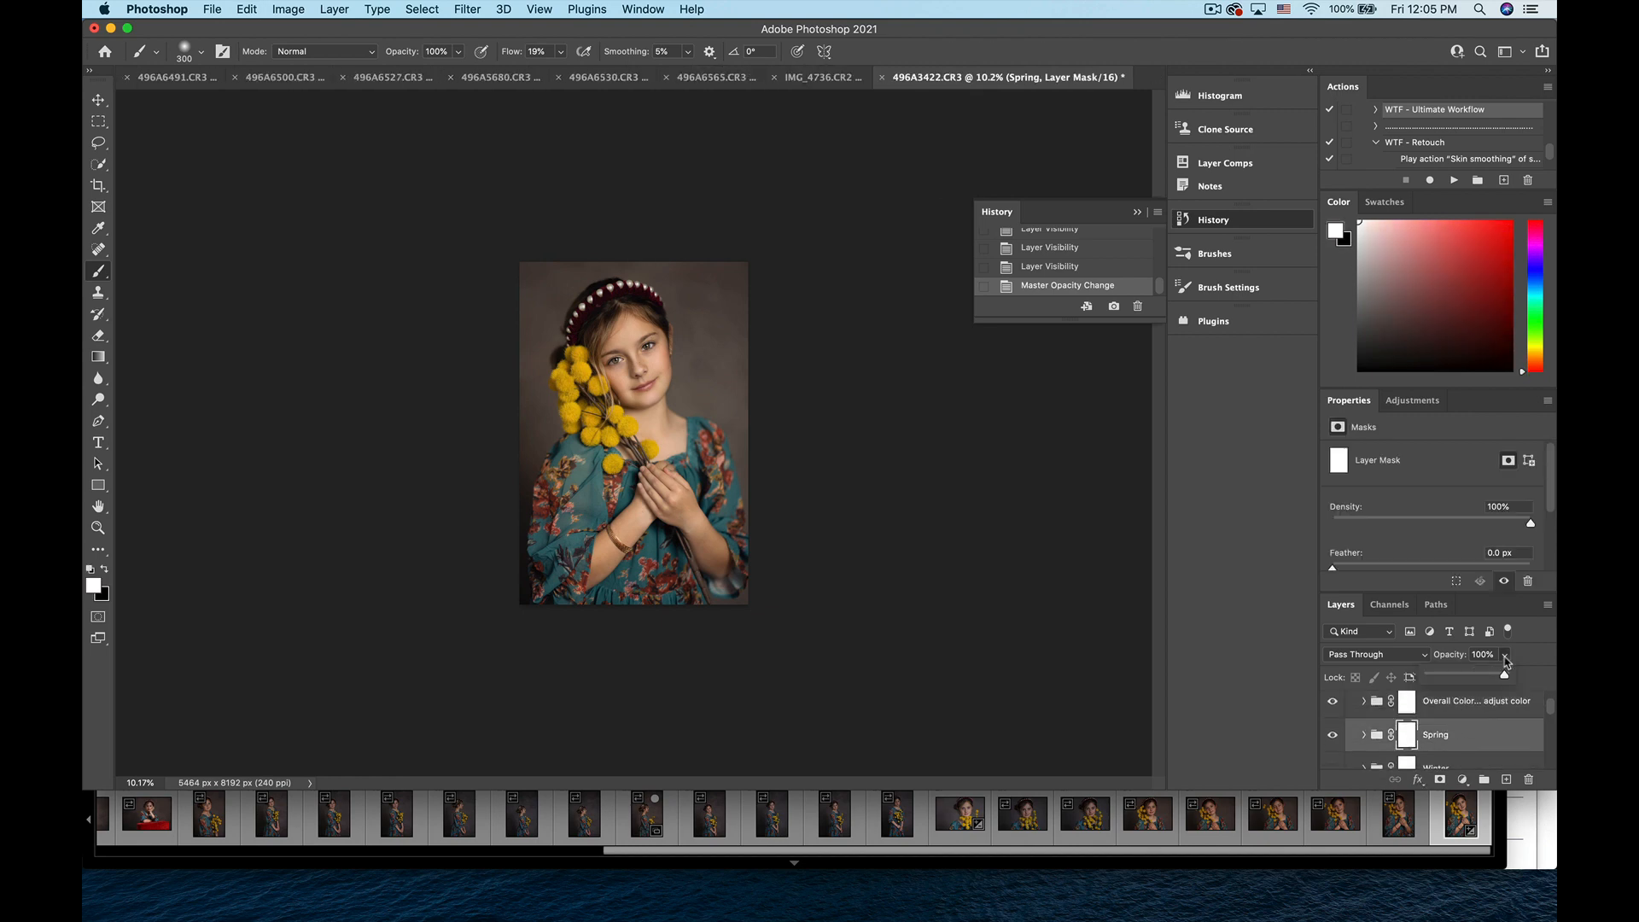
drag(1507, 676, 1451, 678)
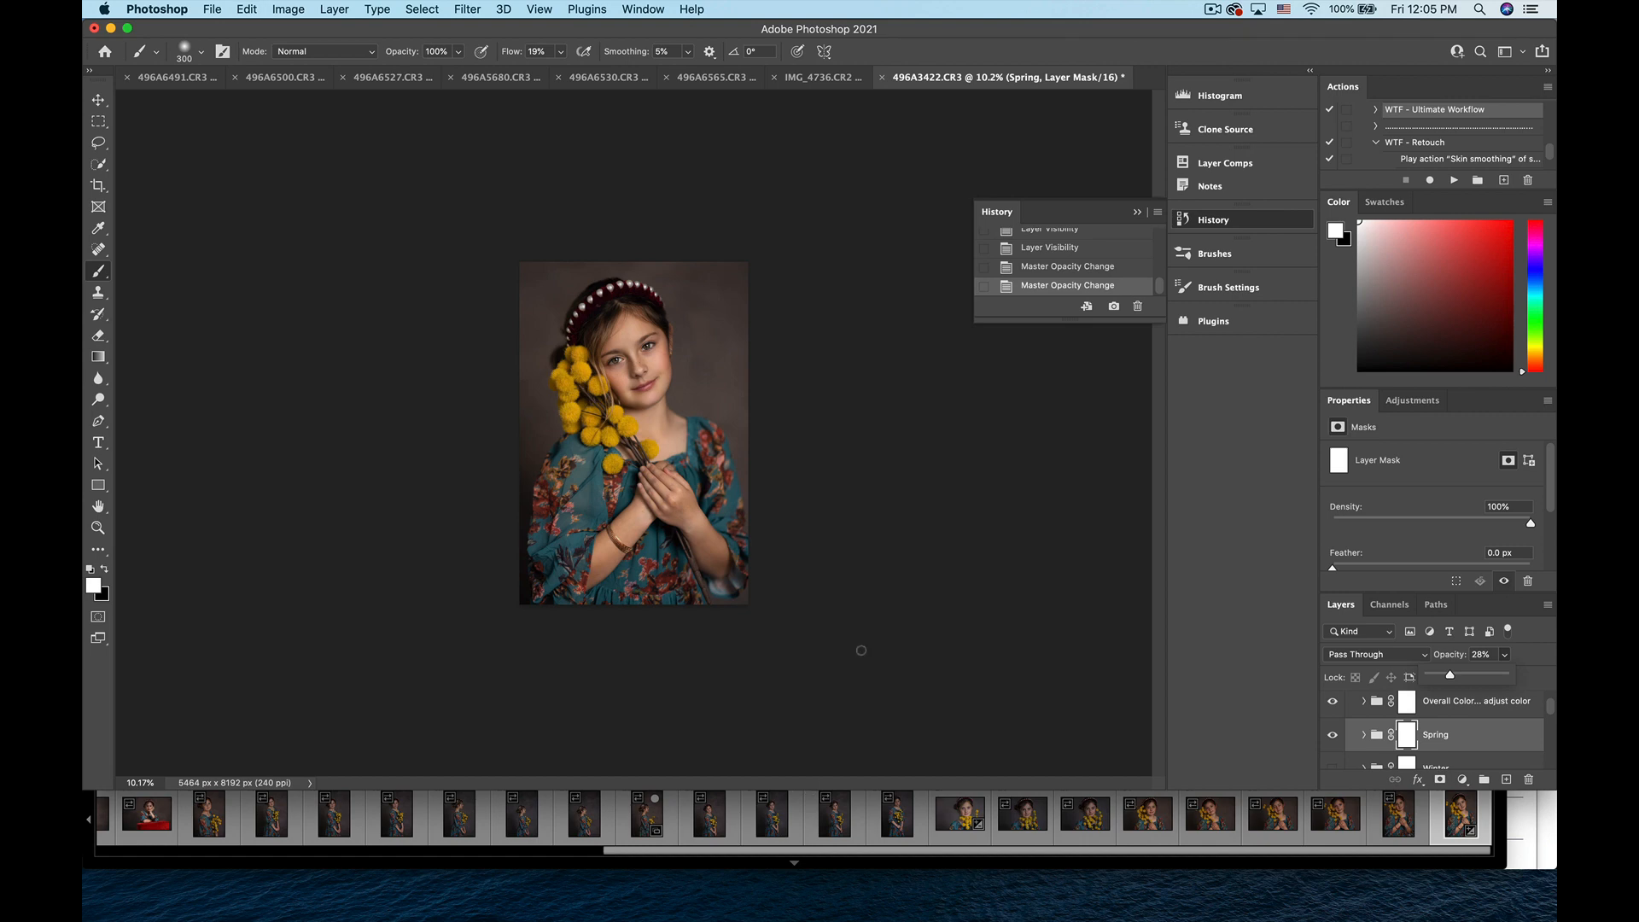
- Toggle the Spring group's visibility to compare the portrait with and without its toning
scroll(1337, 716, down, 1)
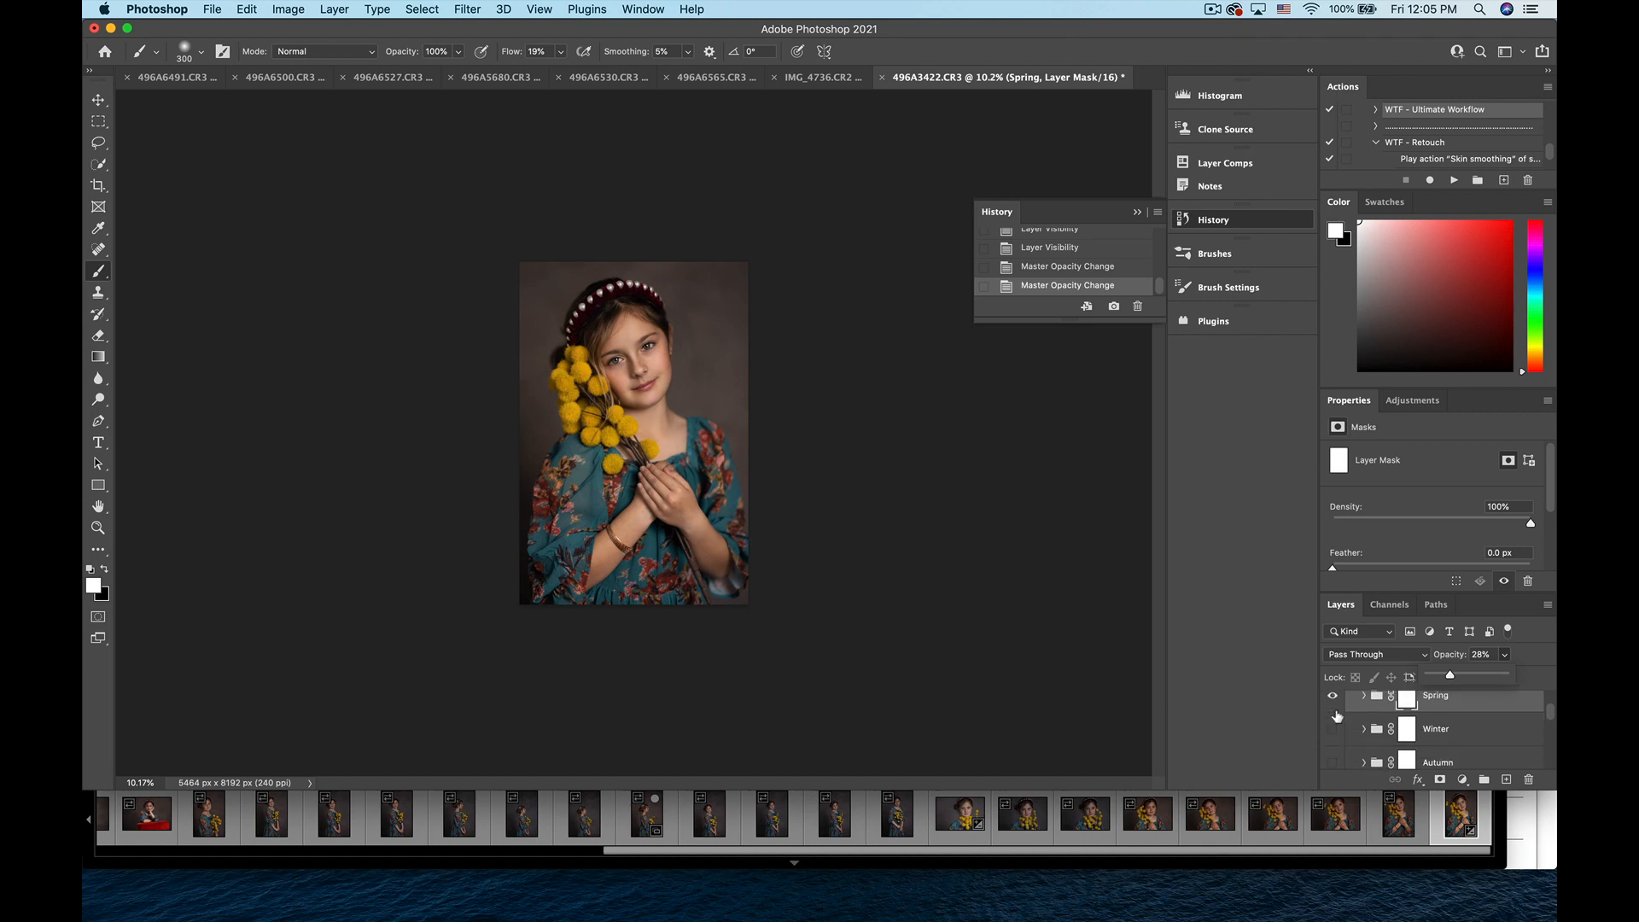
scroll(1337, 716, down, 1)
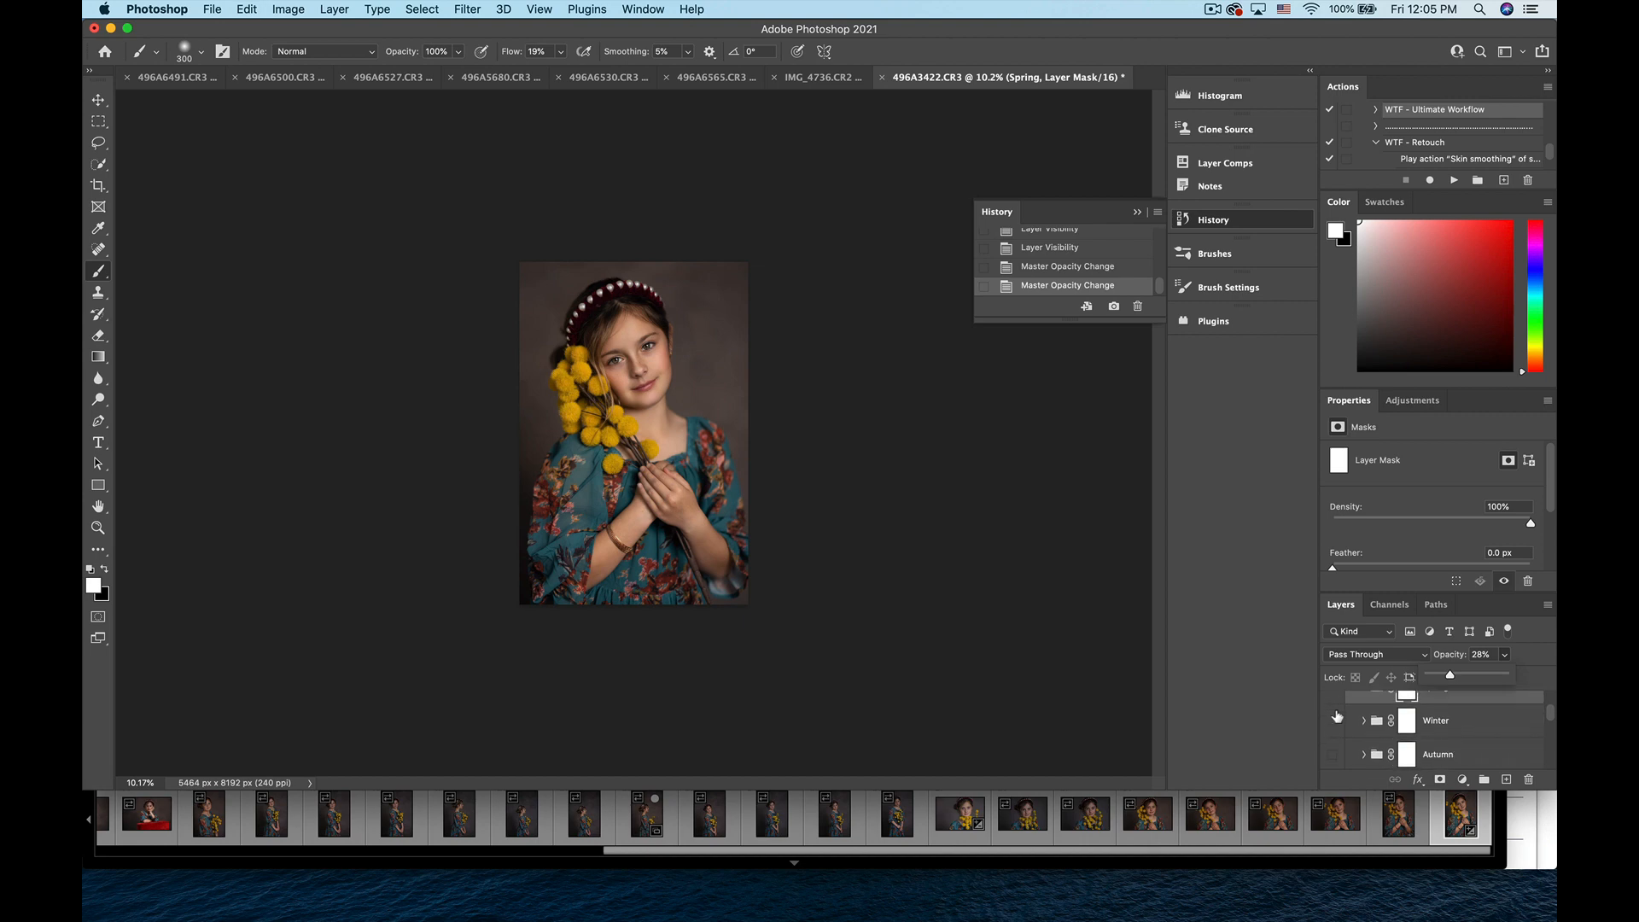
scroll(1336, 717, up, 1)
click(1329, 716)
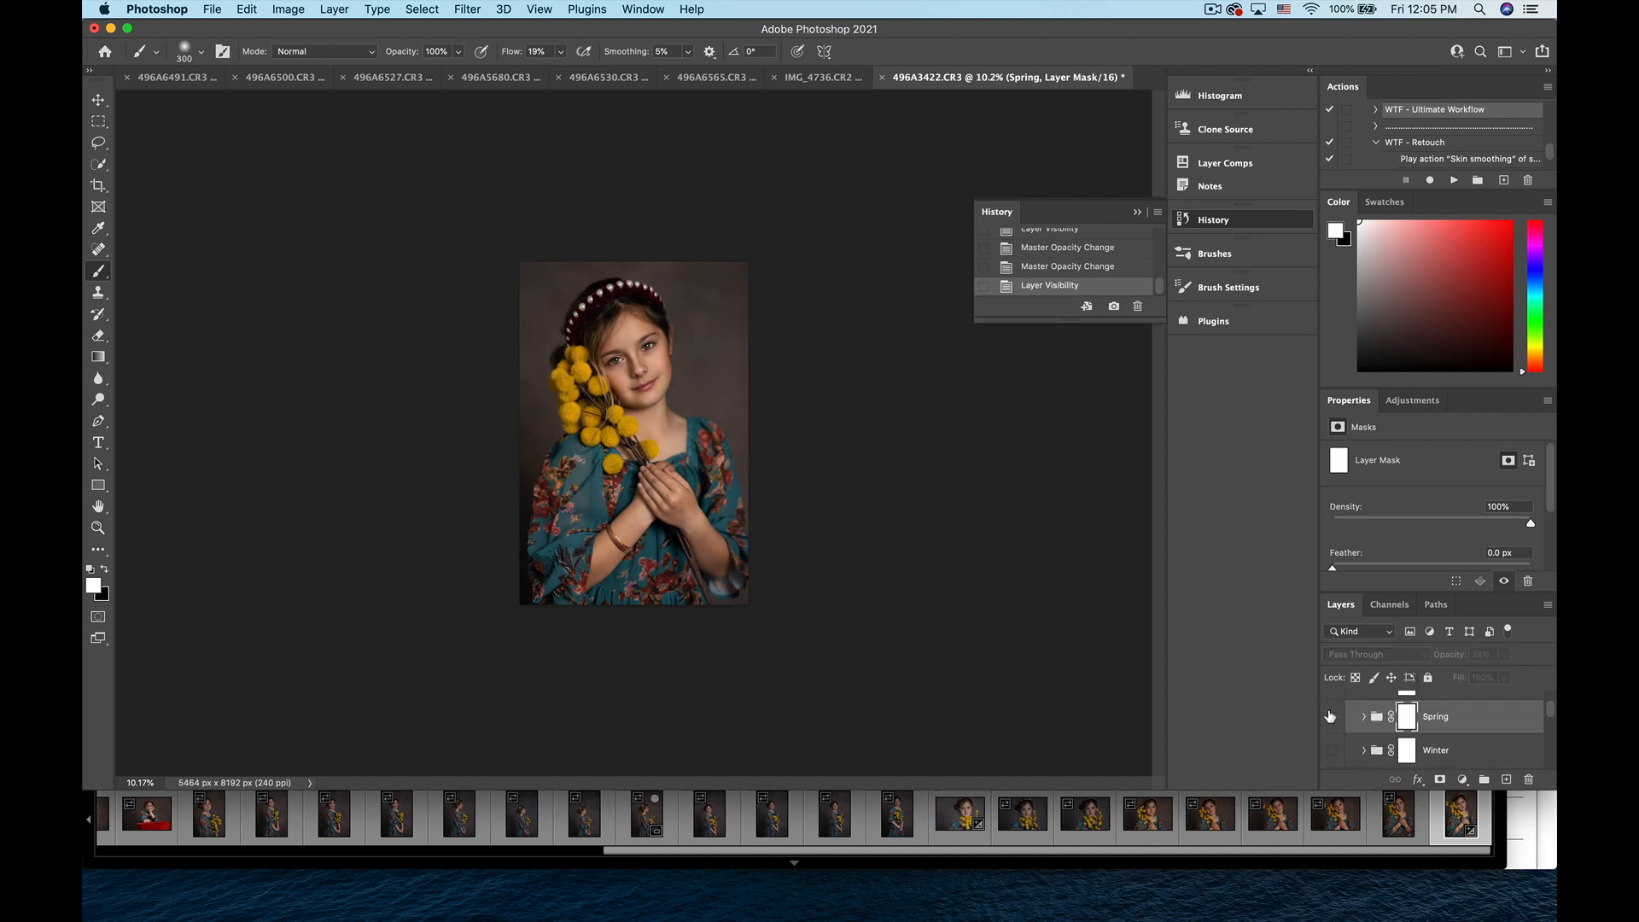
click(1329, 716)
click(1329, 716)
click(1329, 717)
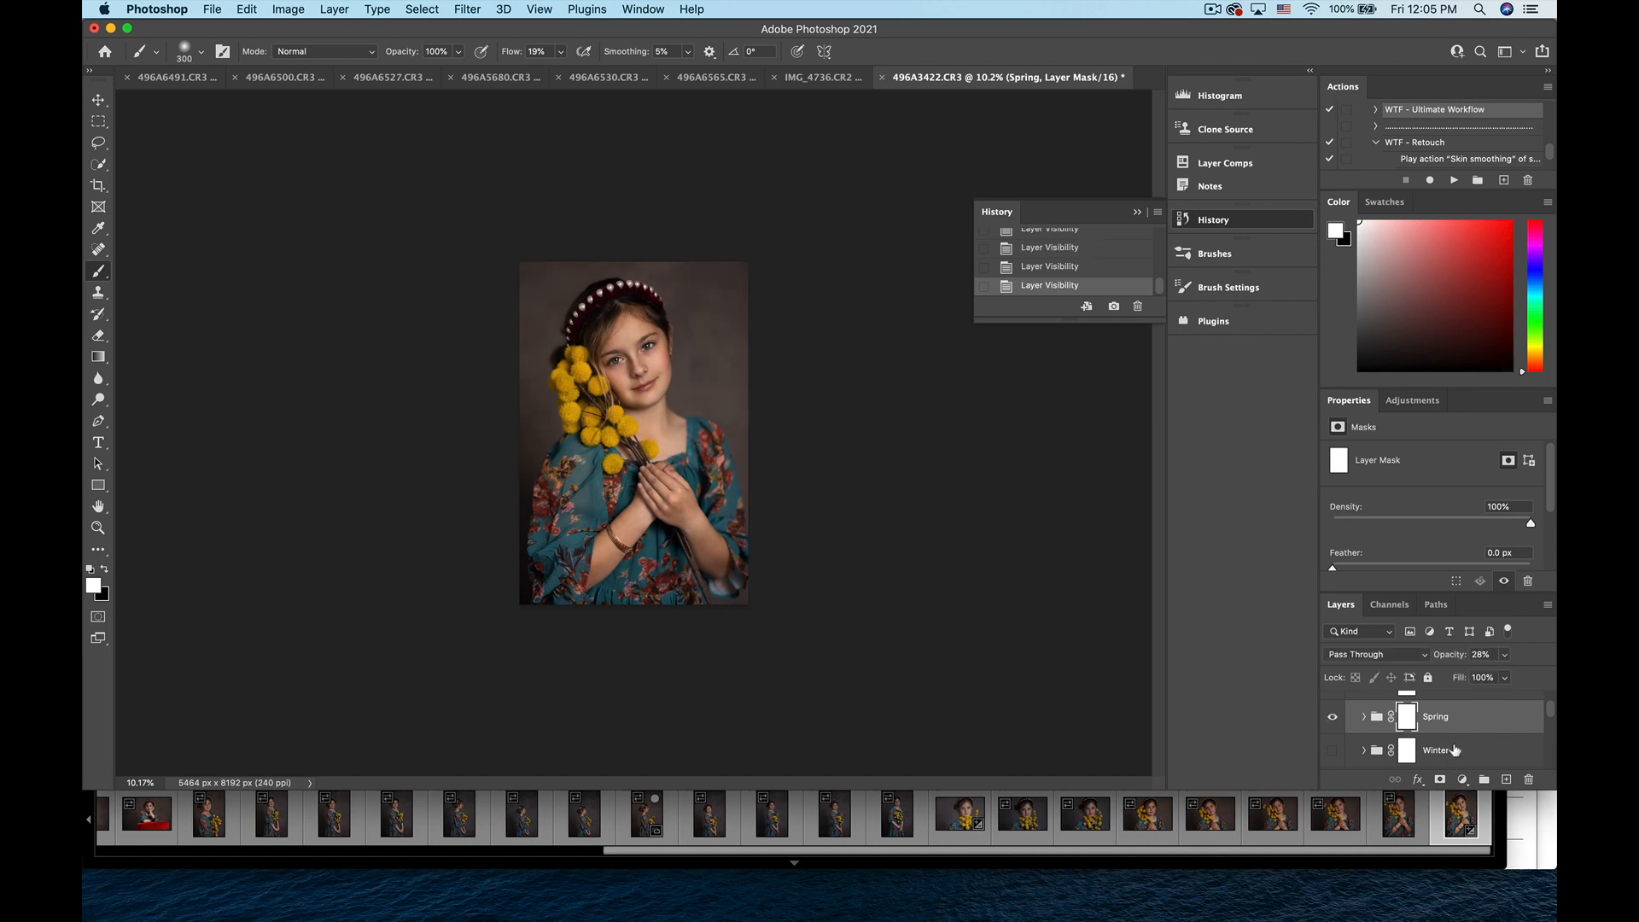
- Set the Spring group's opacity to 24% and check the effect by hiding and showing the group
drag(1504, 654, 1486, 680)
click(1332, 717)
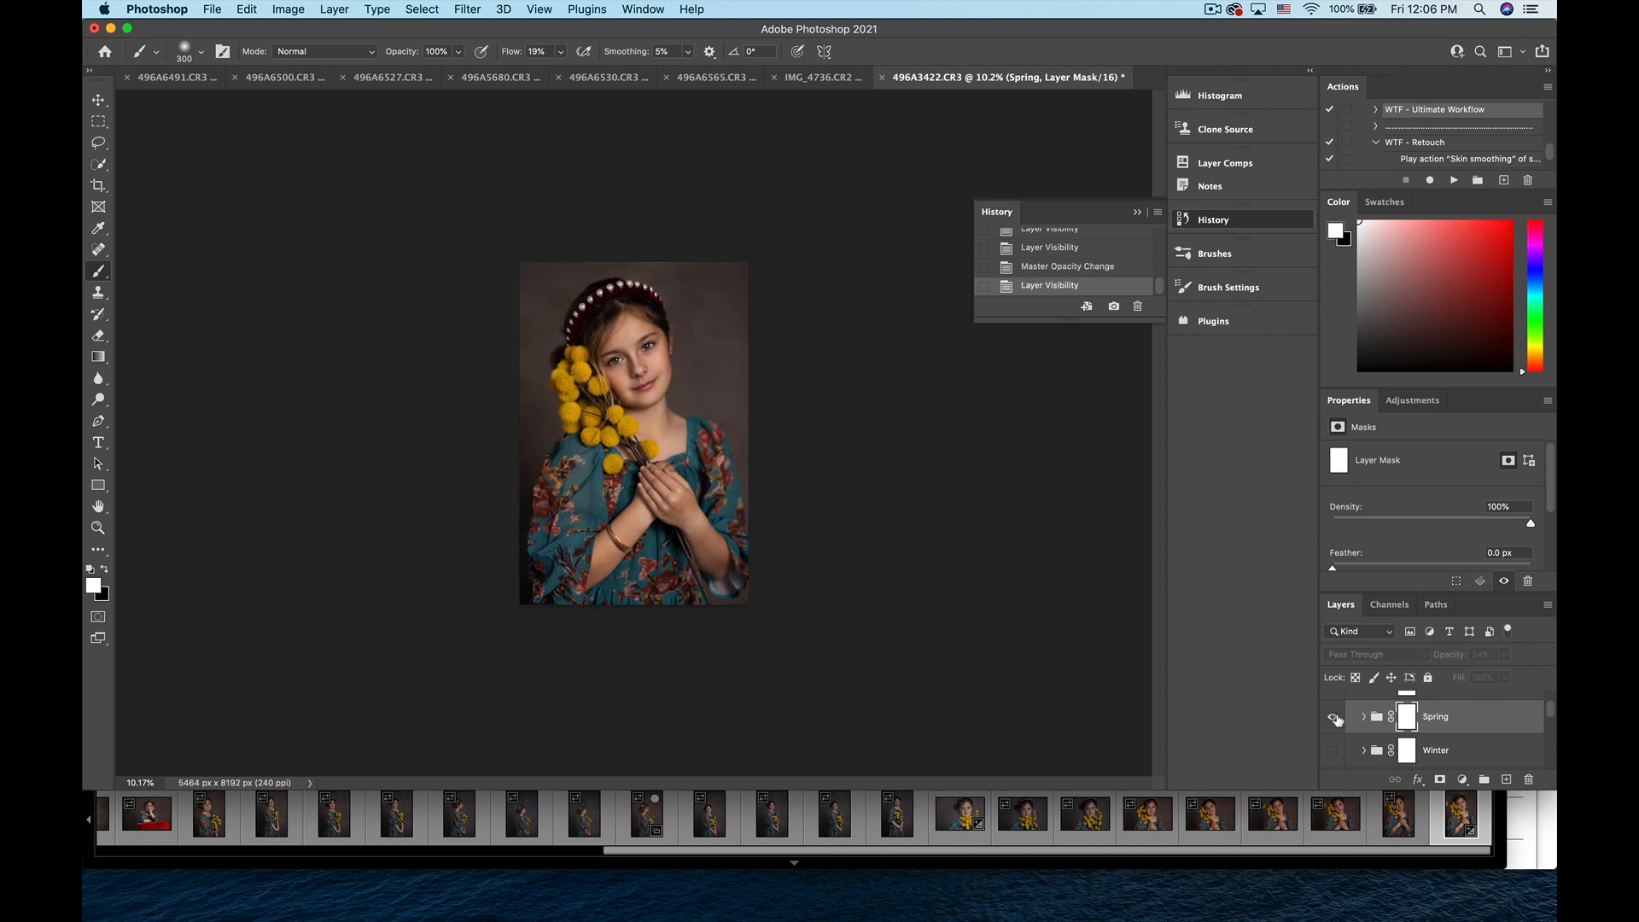
click(1332, 717)
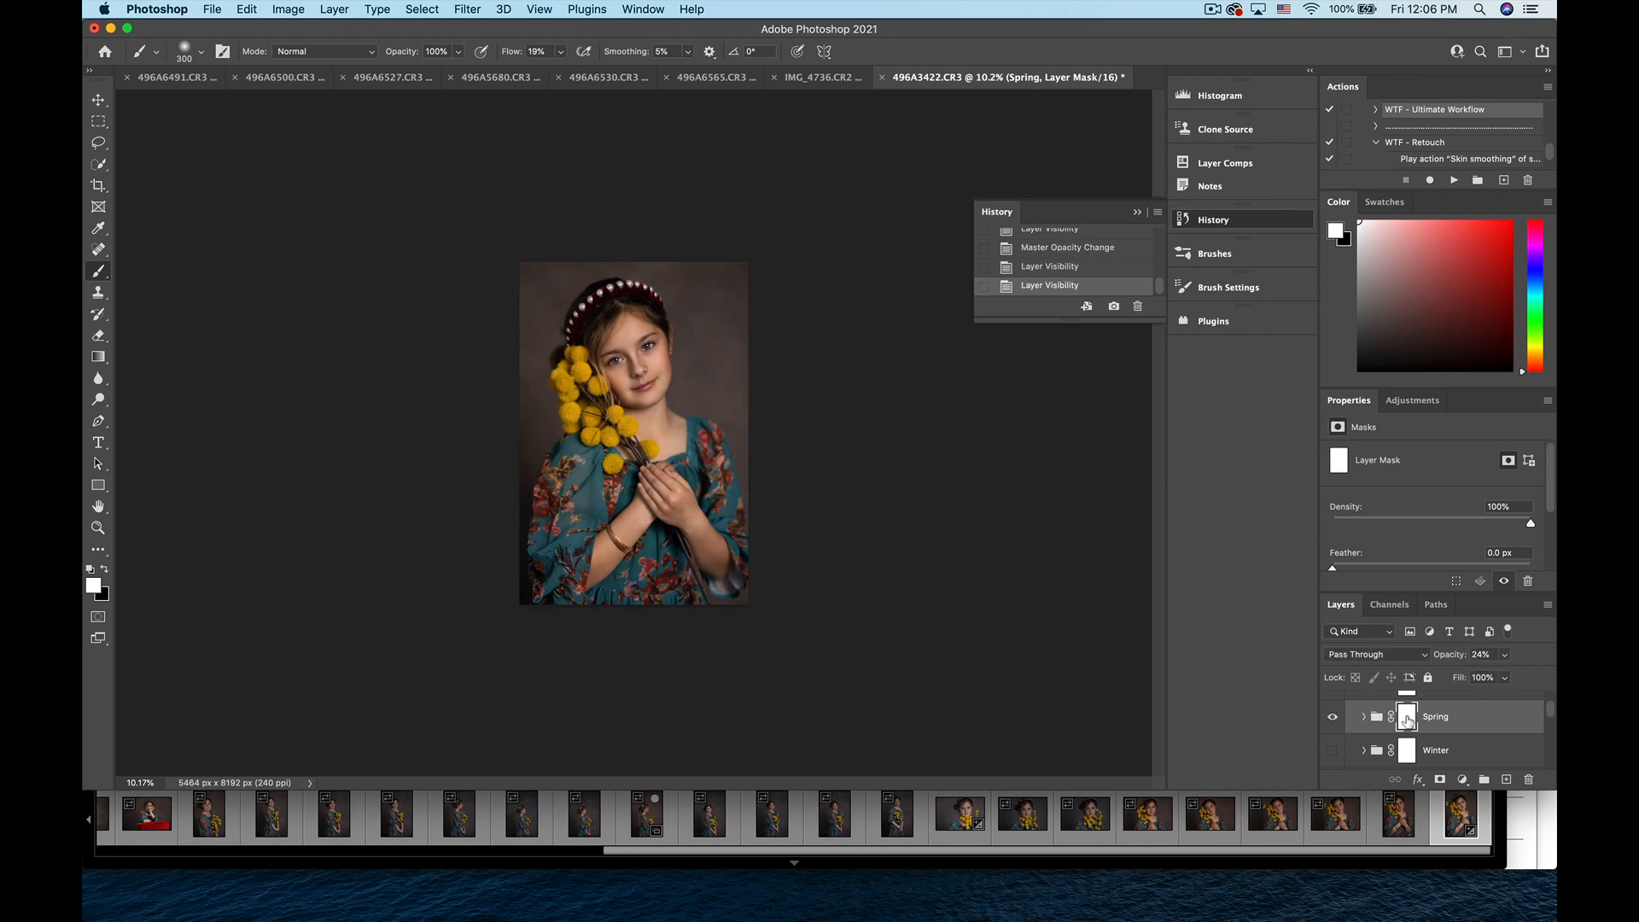
- Invert the Spring group's mask to black and paint the girl's figure in white with a size 900 brush at 100% flow
click(104, 574)
key(super+i)
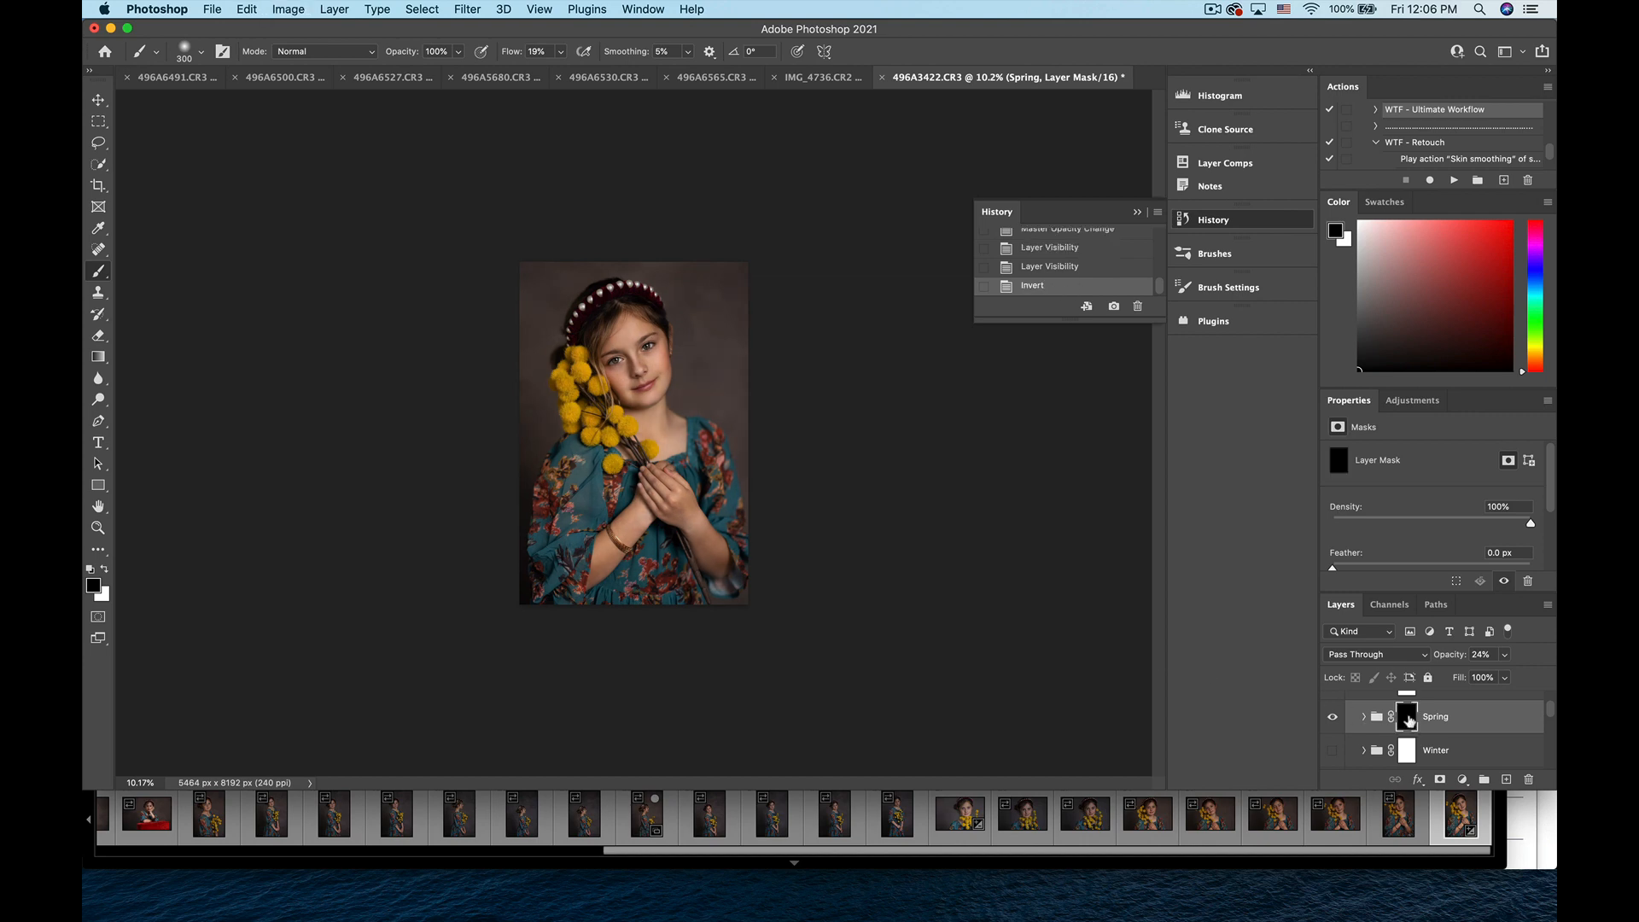
click(105, 570)
click(561, 51)
drag(559, 72, 626, 76)
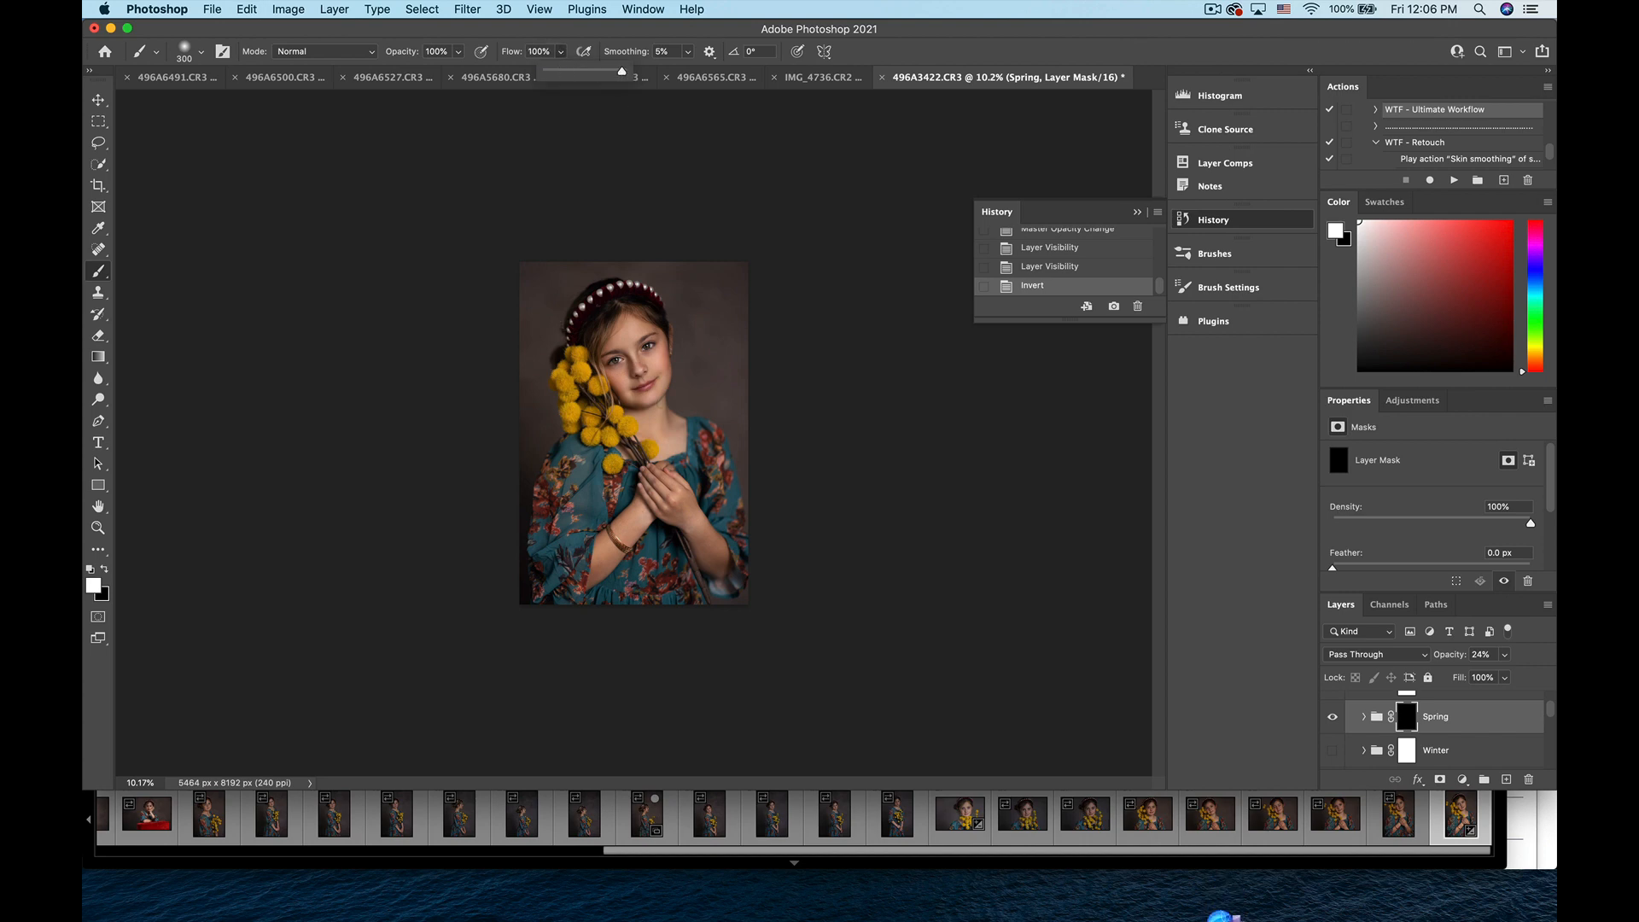
key(bracketright)
key(bracketright)
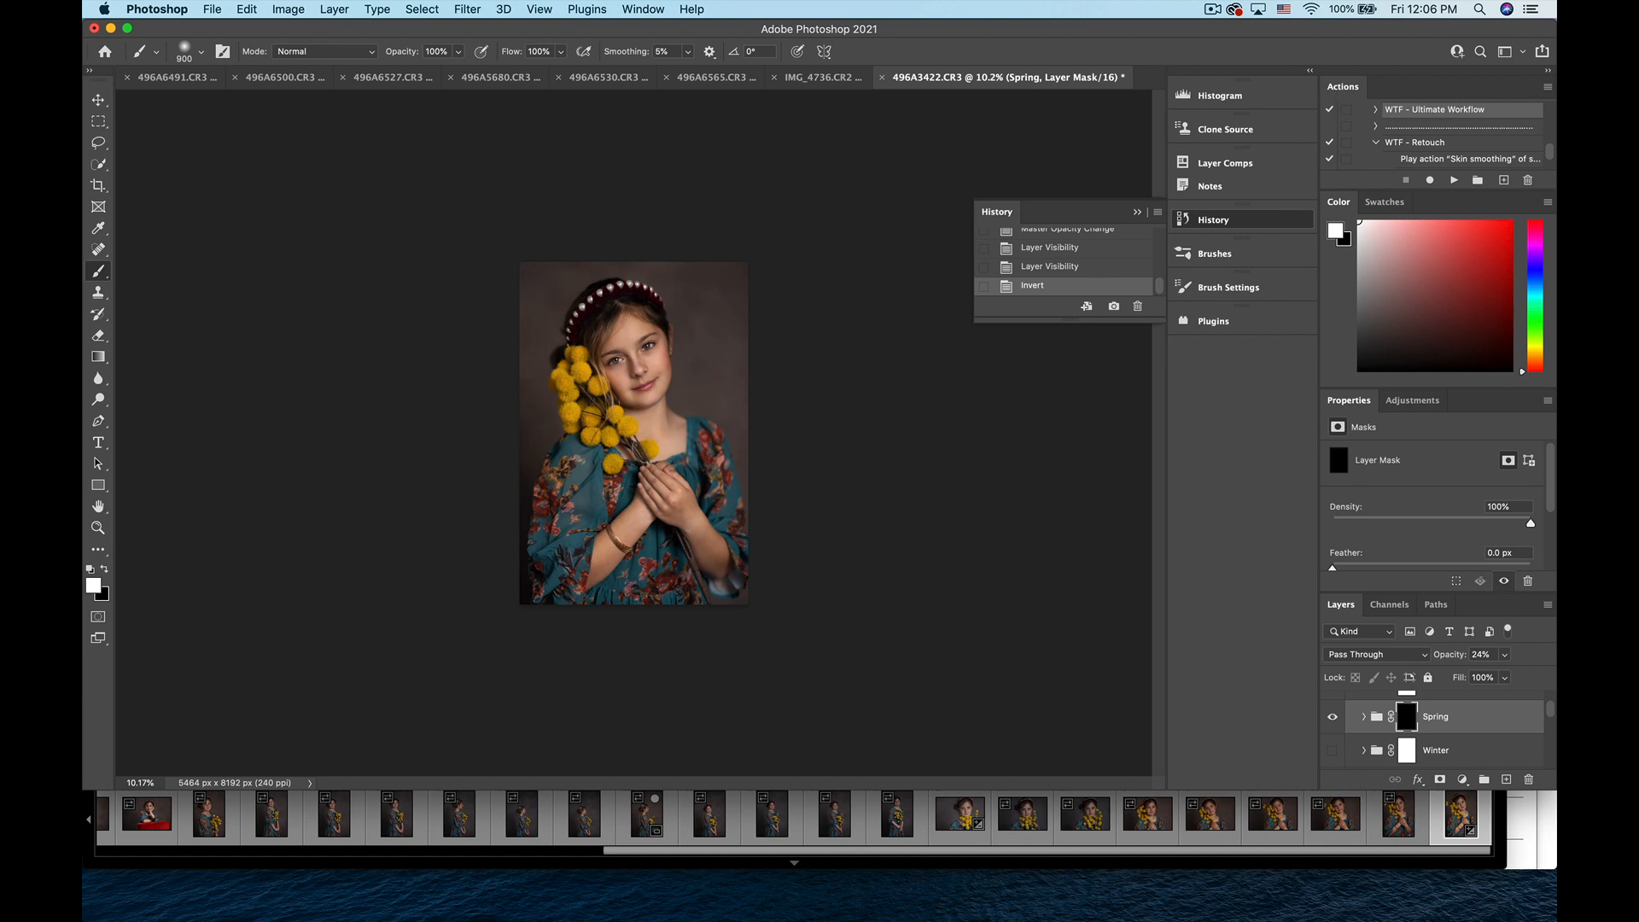
drag(728, 583, 731, 584)
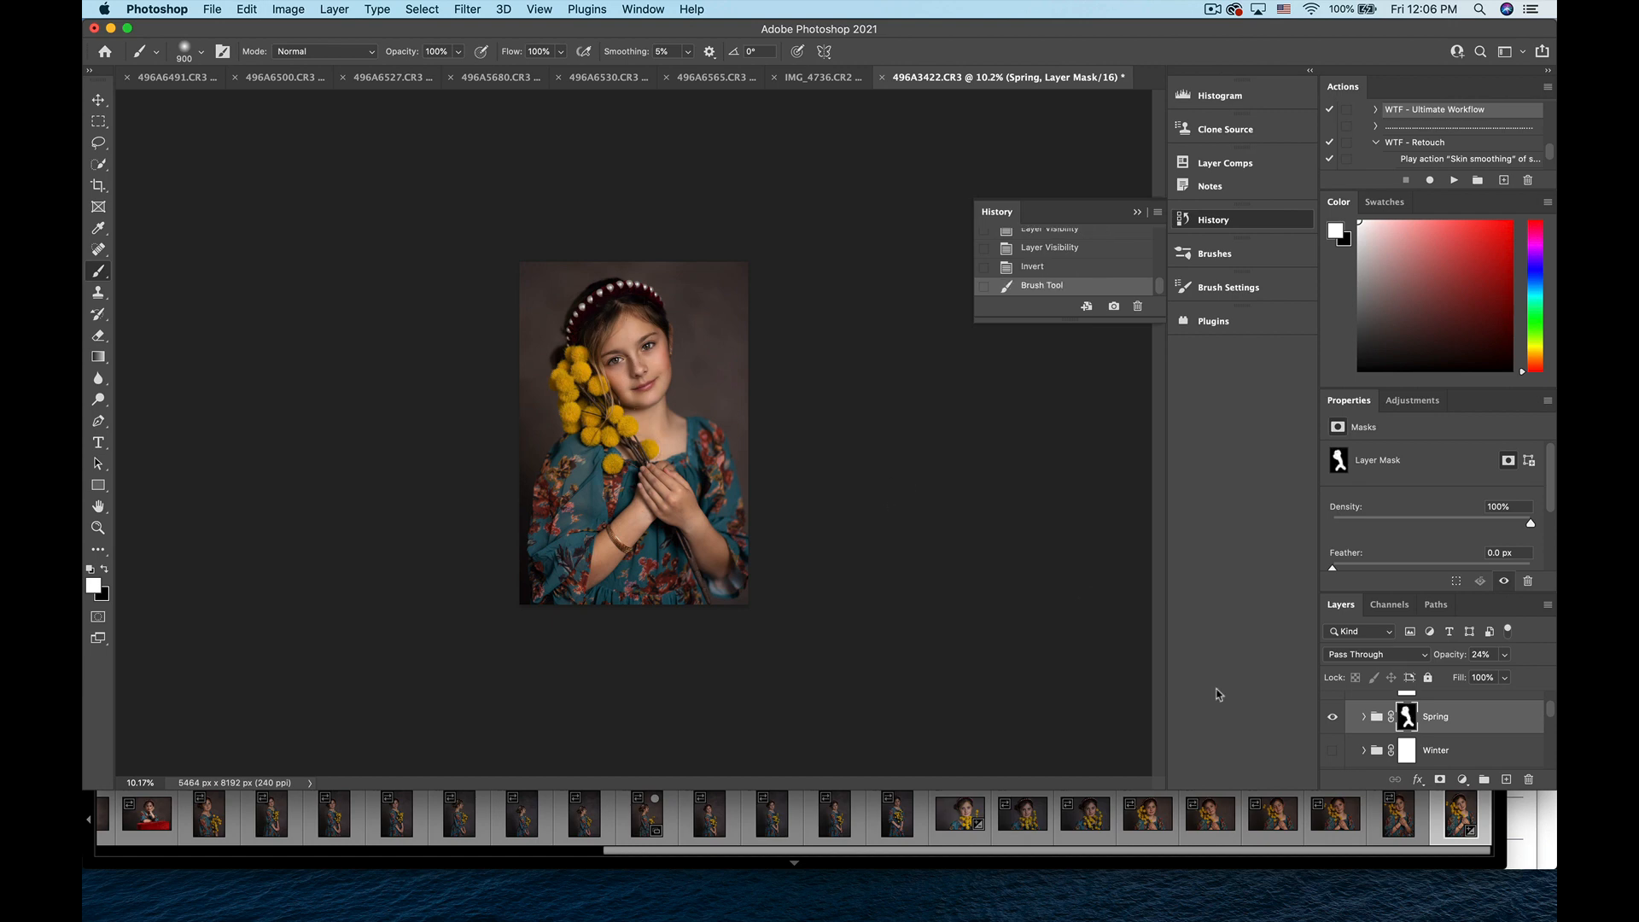
- Compare the image with the masked Spring group off and on, and set the group's opacity to 23%
click(1331, 718)
click(1331, 718)
click(1331, 718)
click(1331, 718)
click(1331, 718)
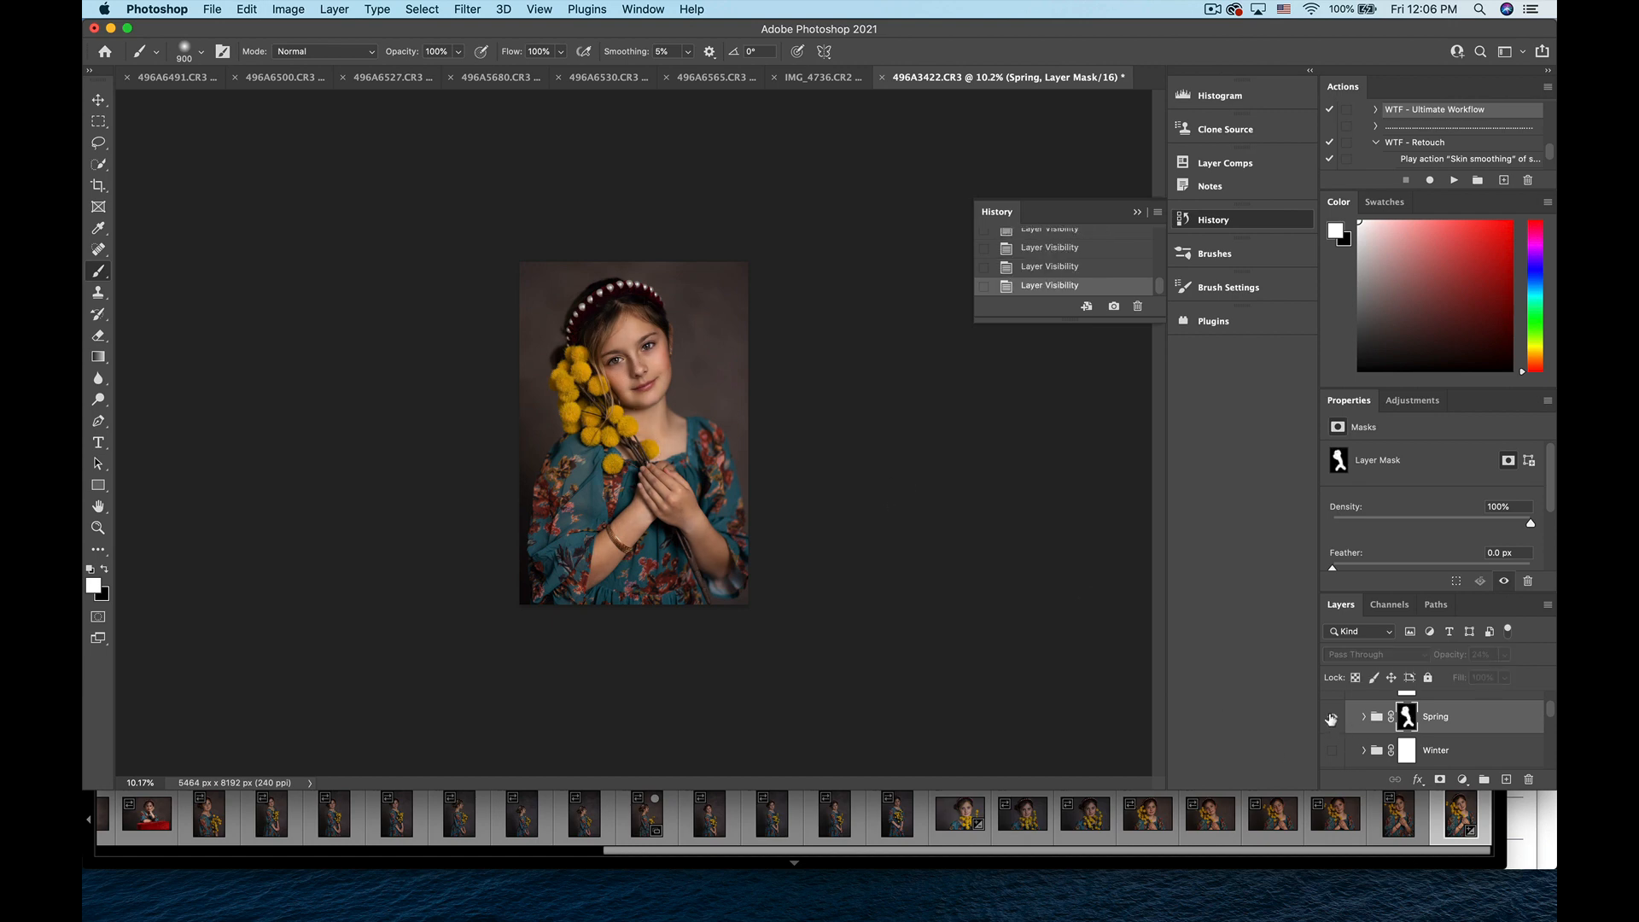
click(1330, 718)
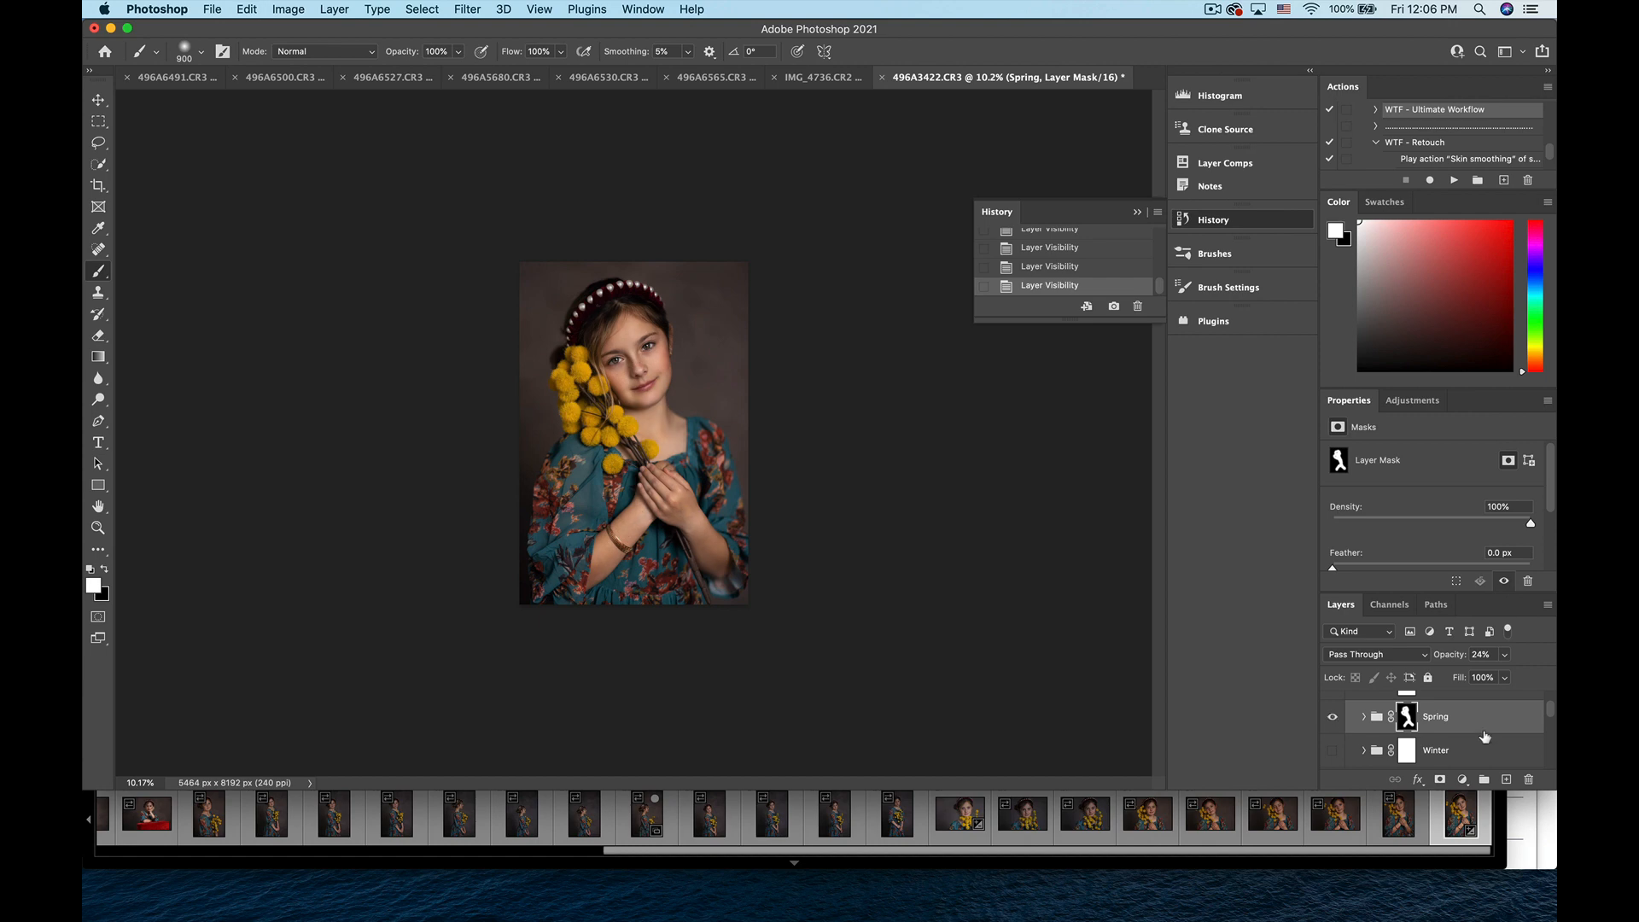
mouse_move(1504, 677)
mouse_down()
mouse_move(1487, 678)
mouse_move(1552, 679)
mouse_move(1489, 684)
mouse_up()
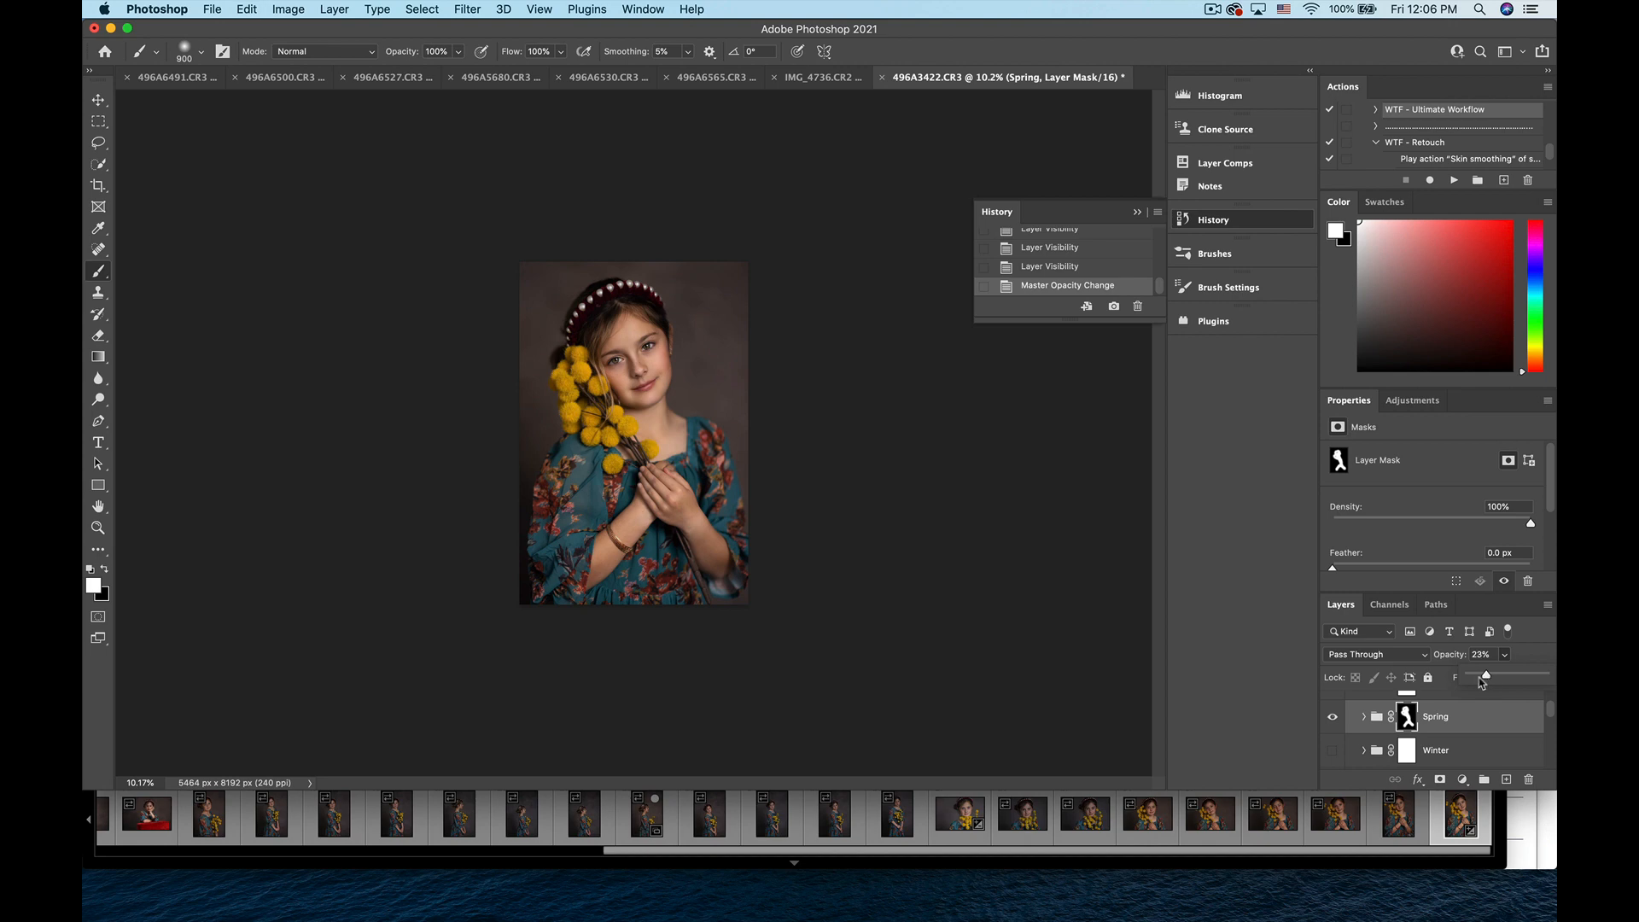
- Make the Winter group visible and set its opacity to 79%
scroll(1441, 709, down, 2)
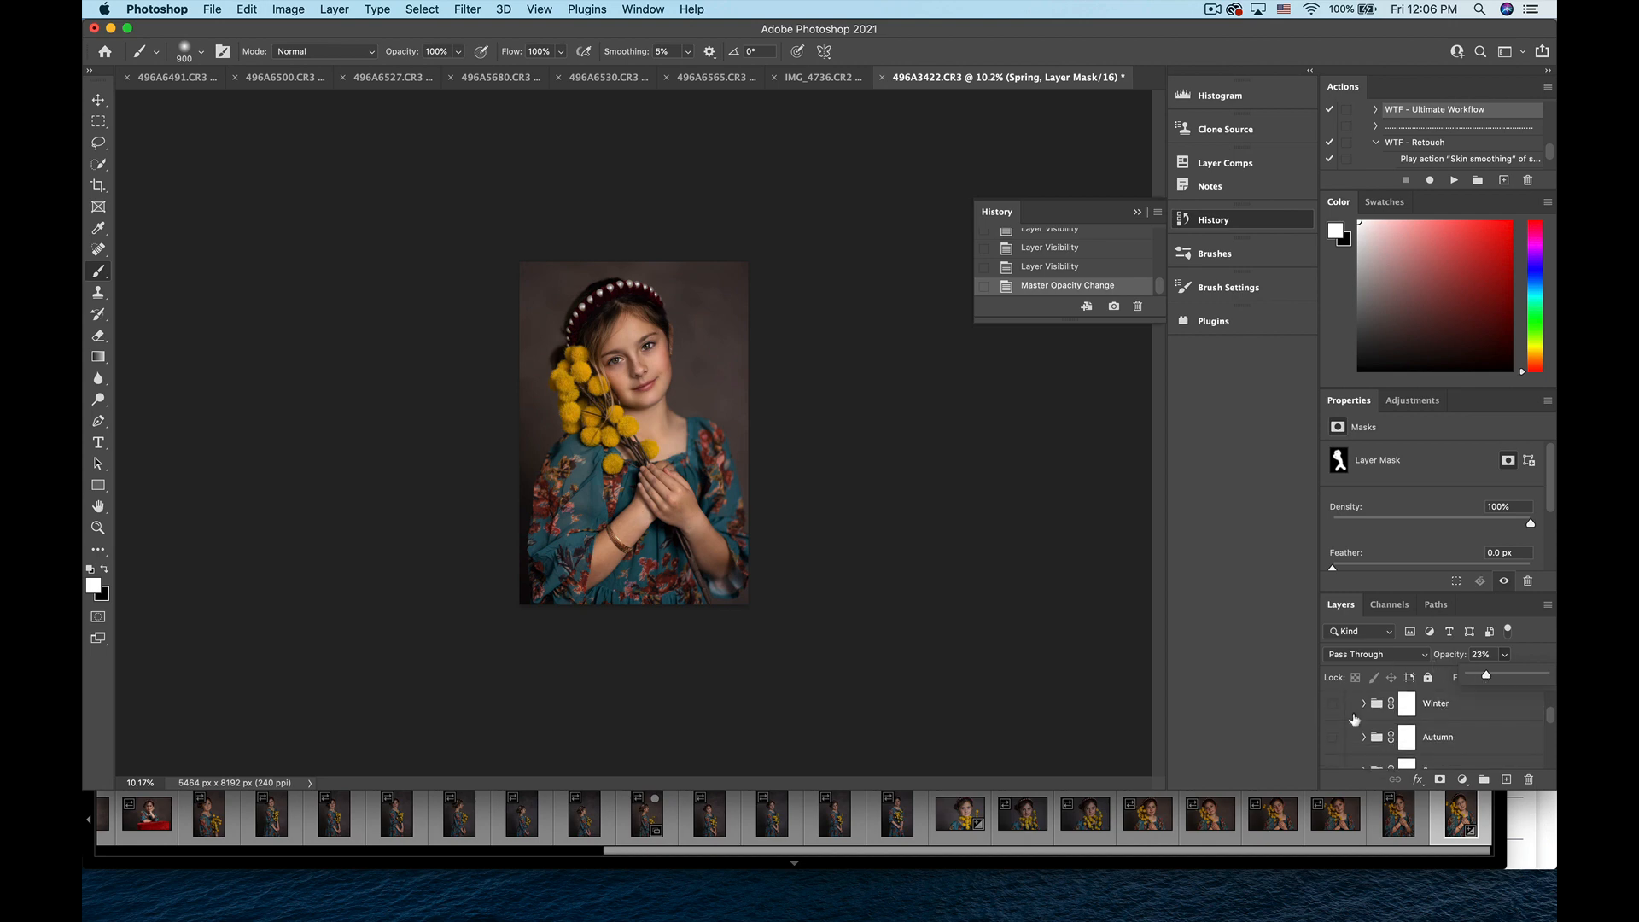
click(1331, 705)
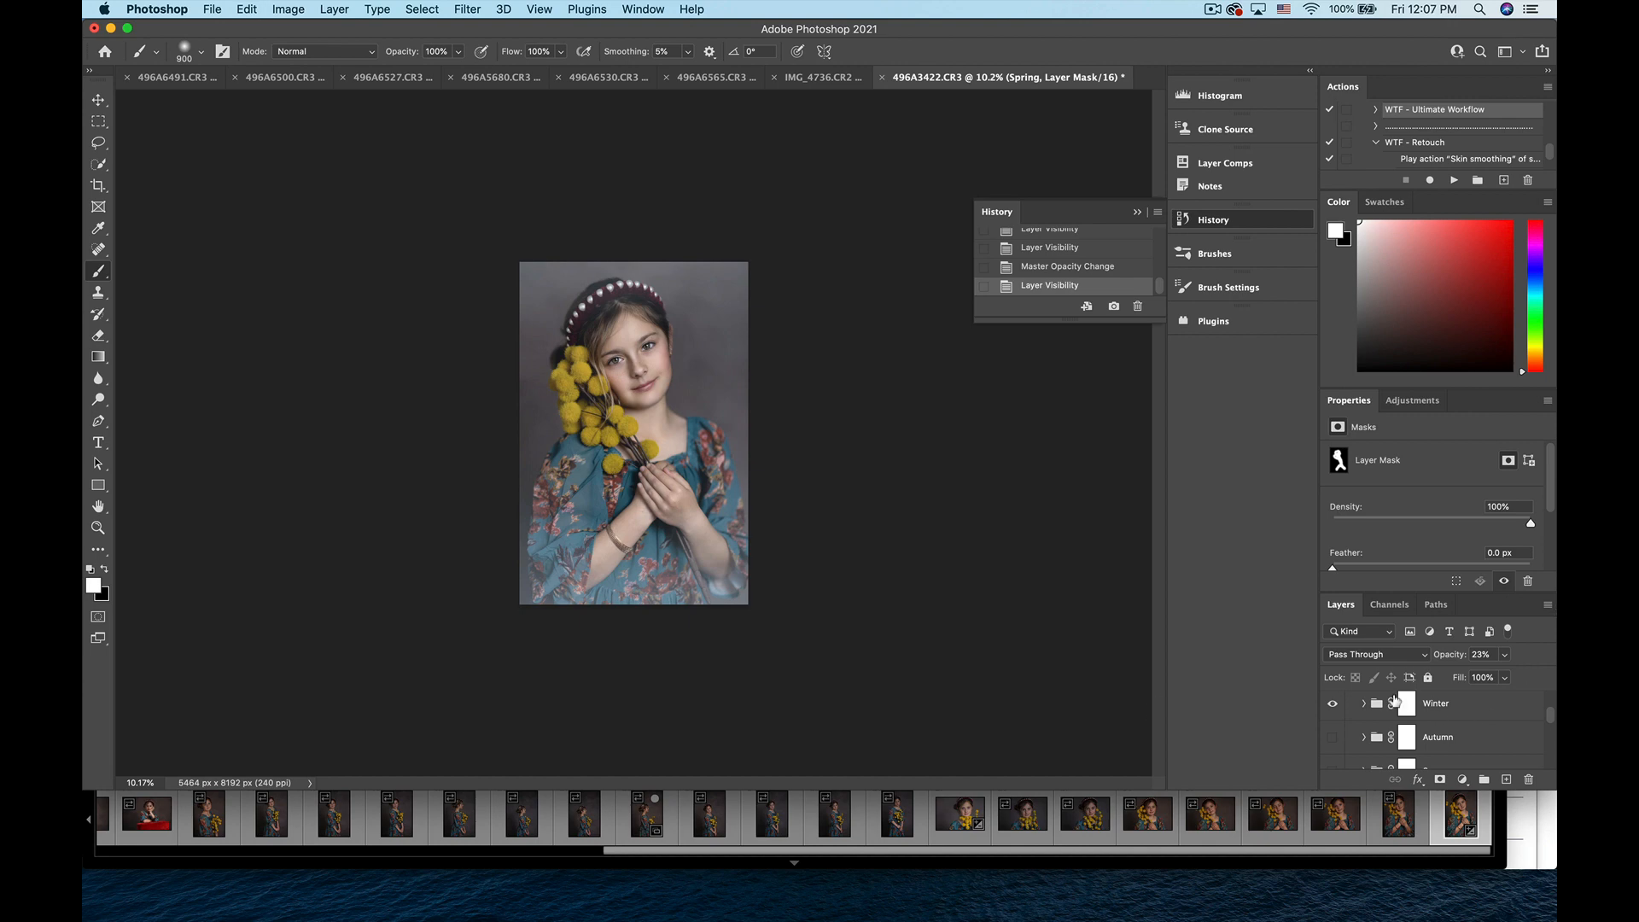
click(1441, 708)
click(1504, 653)
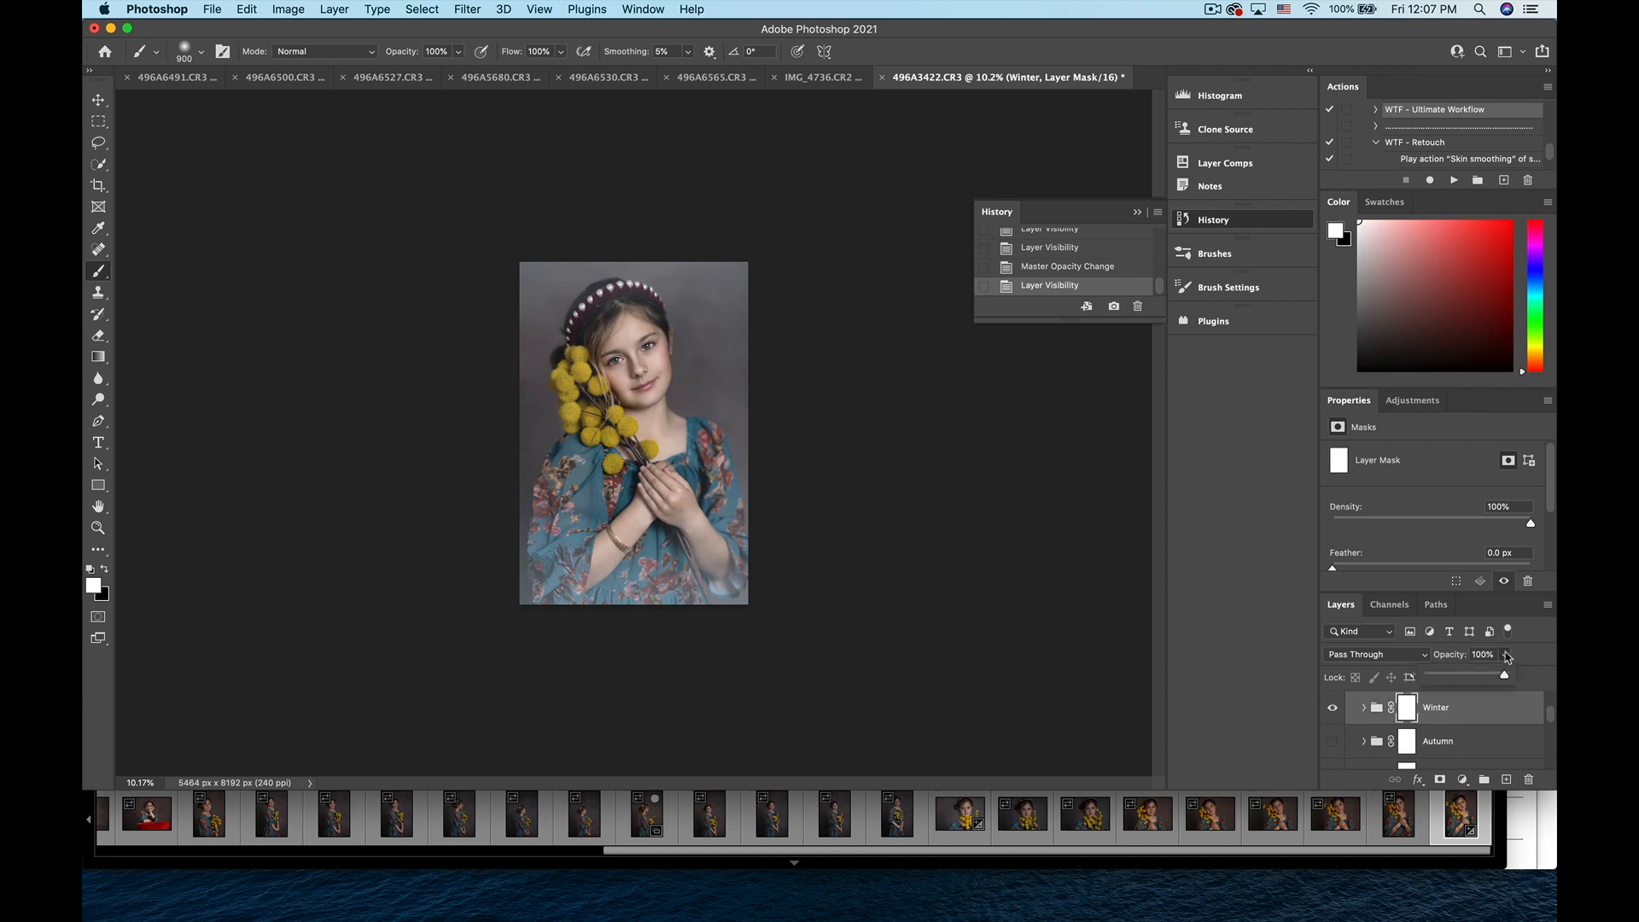
mouse_move(1505, 677)
mouse_down()
mouse_move(1422, 681)
mouse_move(1507, 696)
mouse_move(1490, 675)
mouse_up()
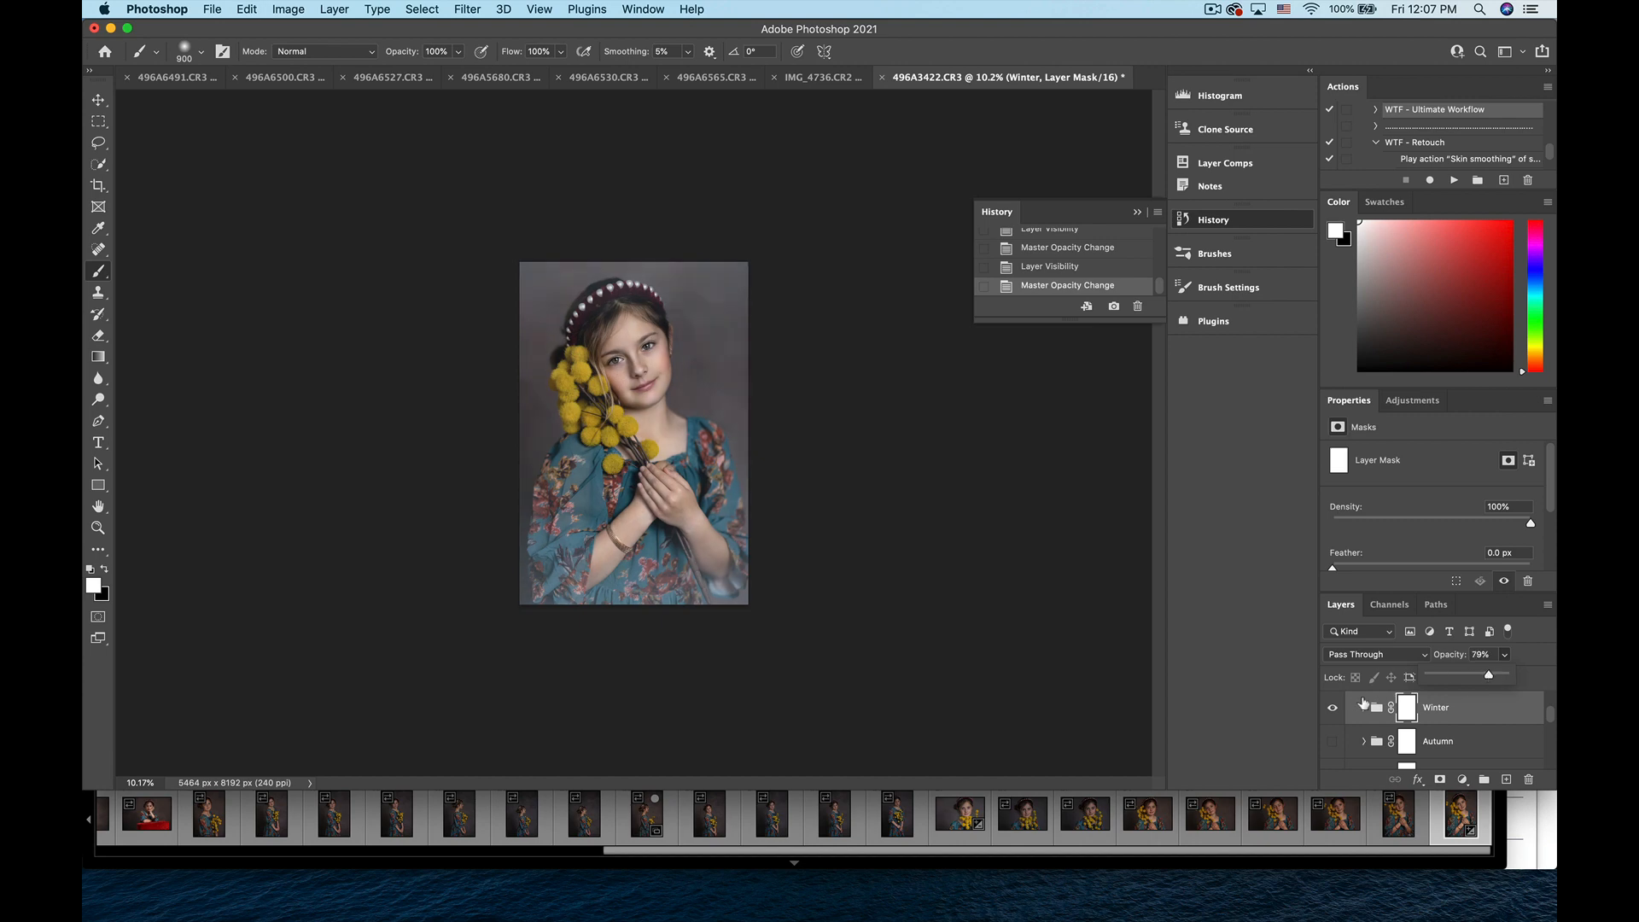
- Paint black over the girl on the Winter group's mask to keep the toning on the background only
click(1405, 713)
click(106, 570)
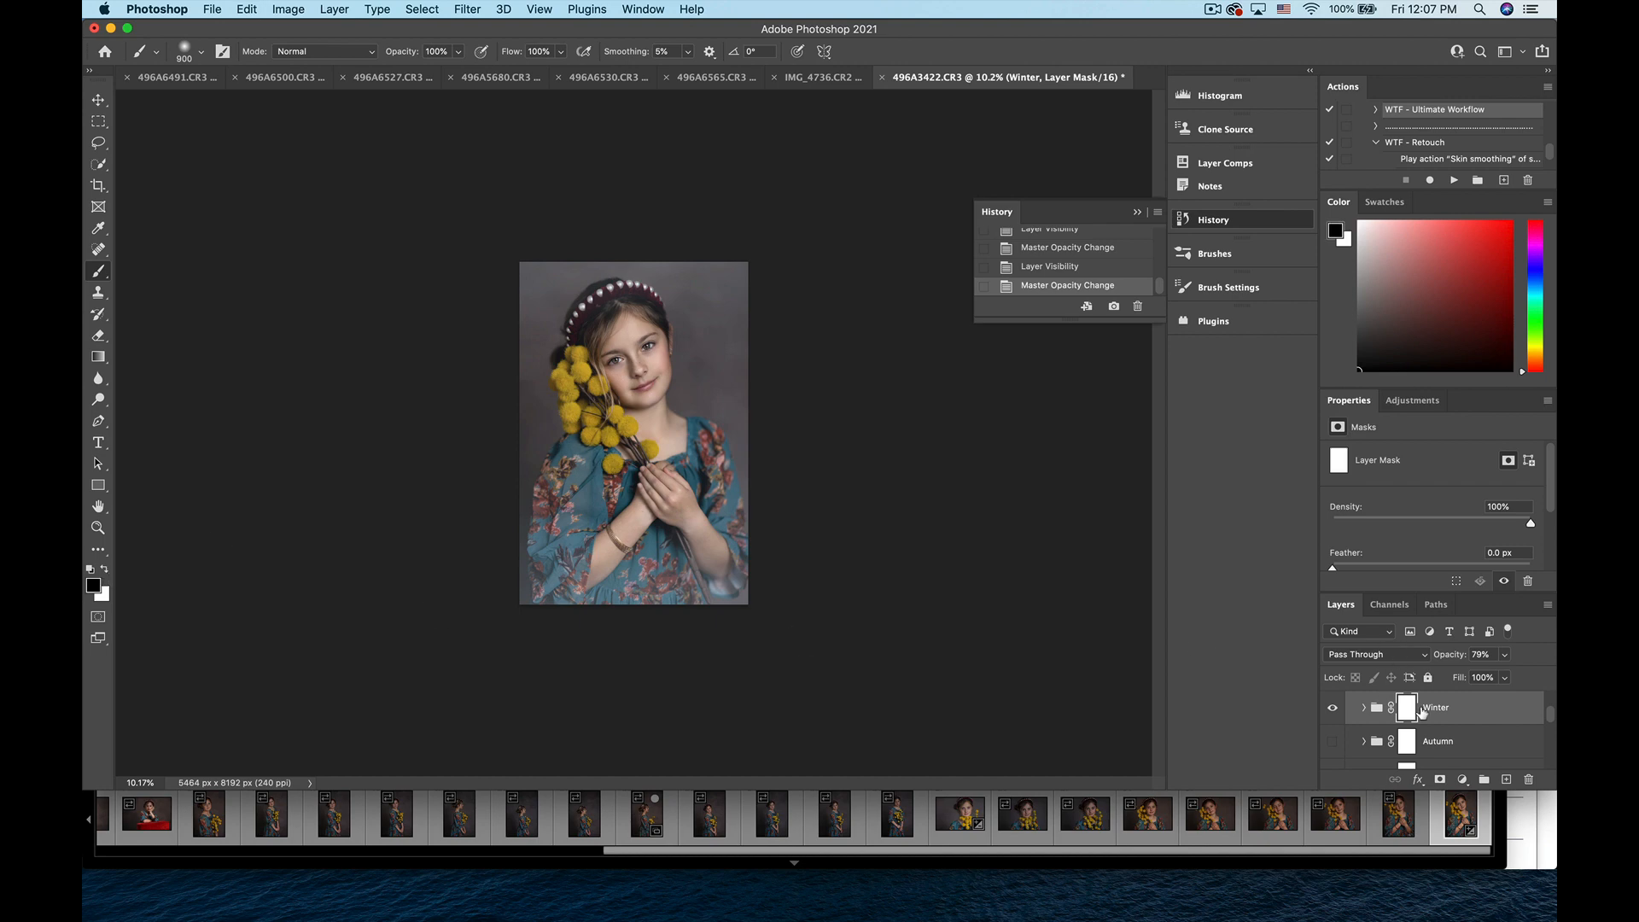
mouse_move(664, 427)
mouse_down()
mouse_move(623, 386)
mouse_move(625, 333)
mouse_move(650, 350)
mouse_move(634, 300)
mouse_up()
mouse_move(568, 461)
mouse_down()
mouse_move(565, 568)
mouse_move(727, 551)
mouse_up()
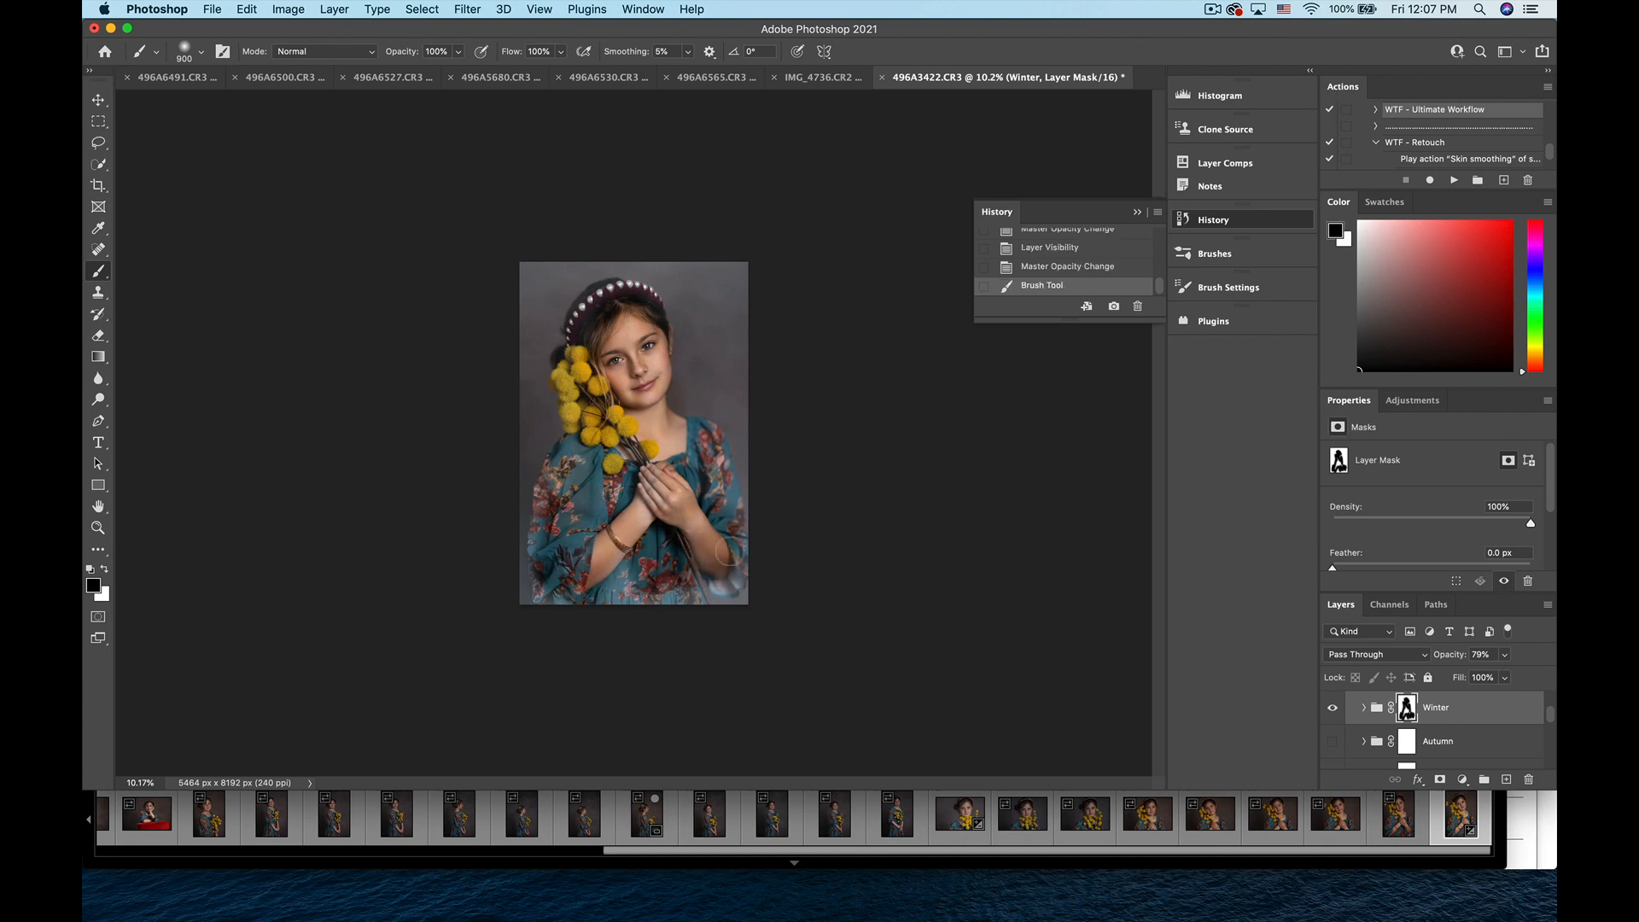
- Hide the Winter group and turn on the Autumn group, toggling its visibility to compare the effect
click(1333, 708)
scroll(1333, 711, down, 1)
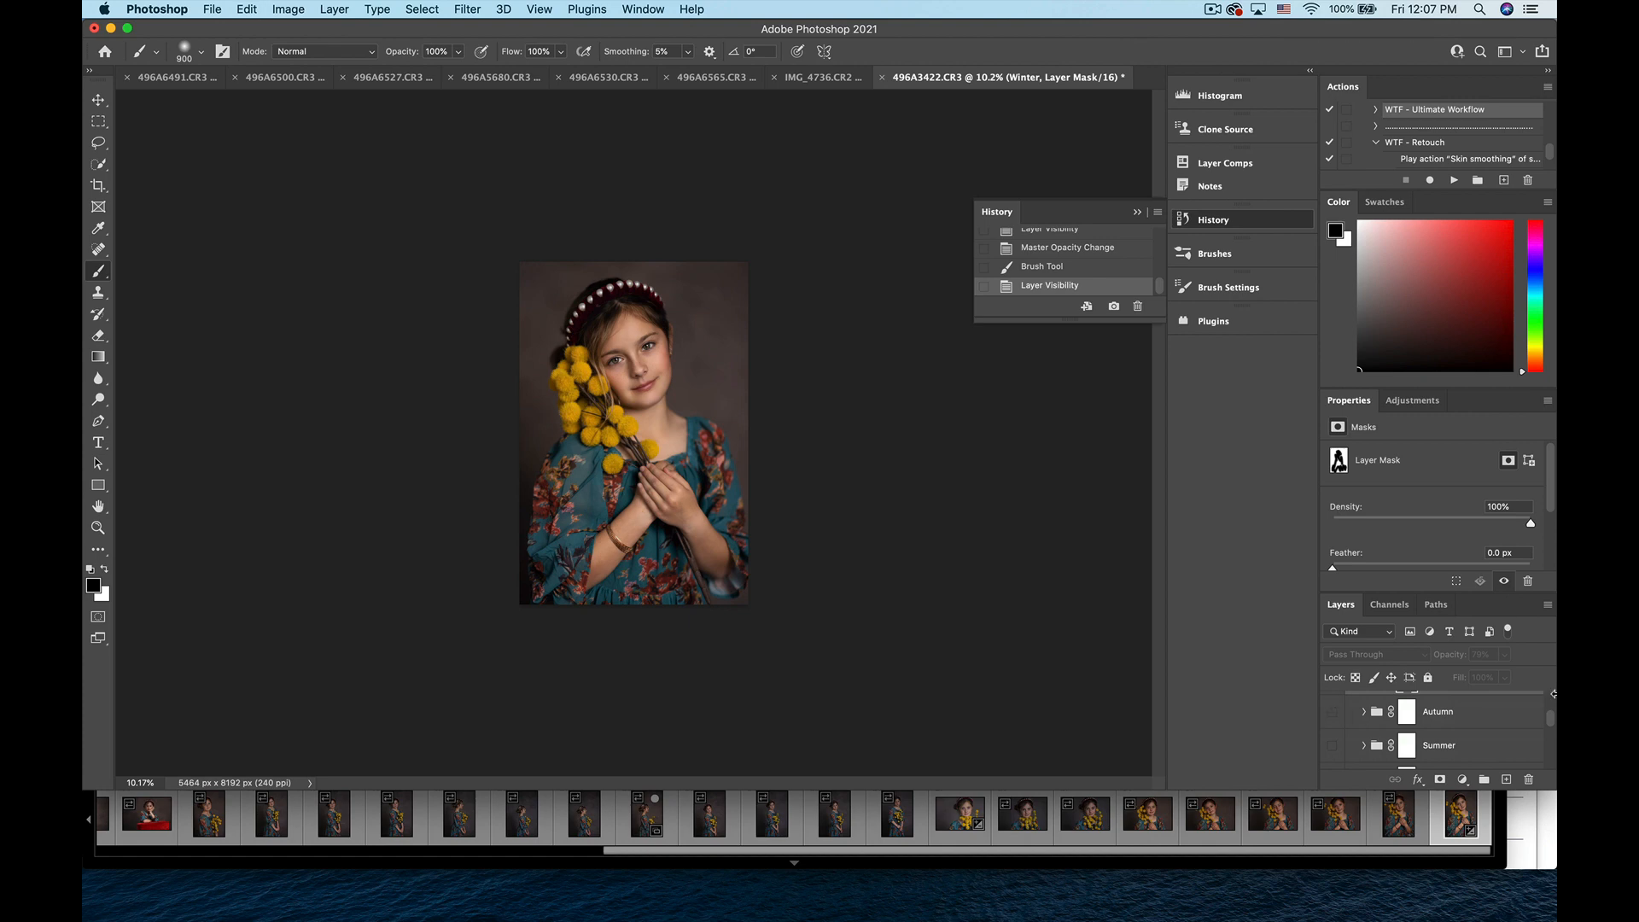
scroll(1427, 741, up, 1)
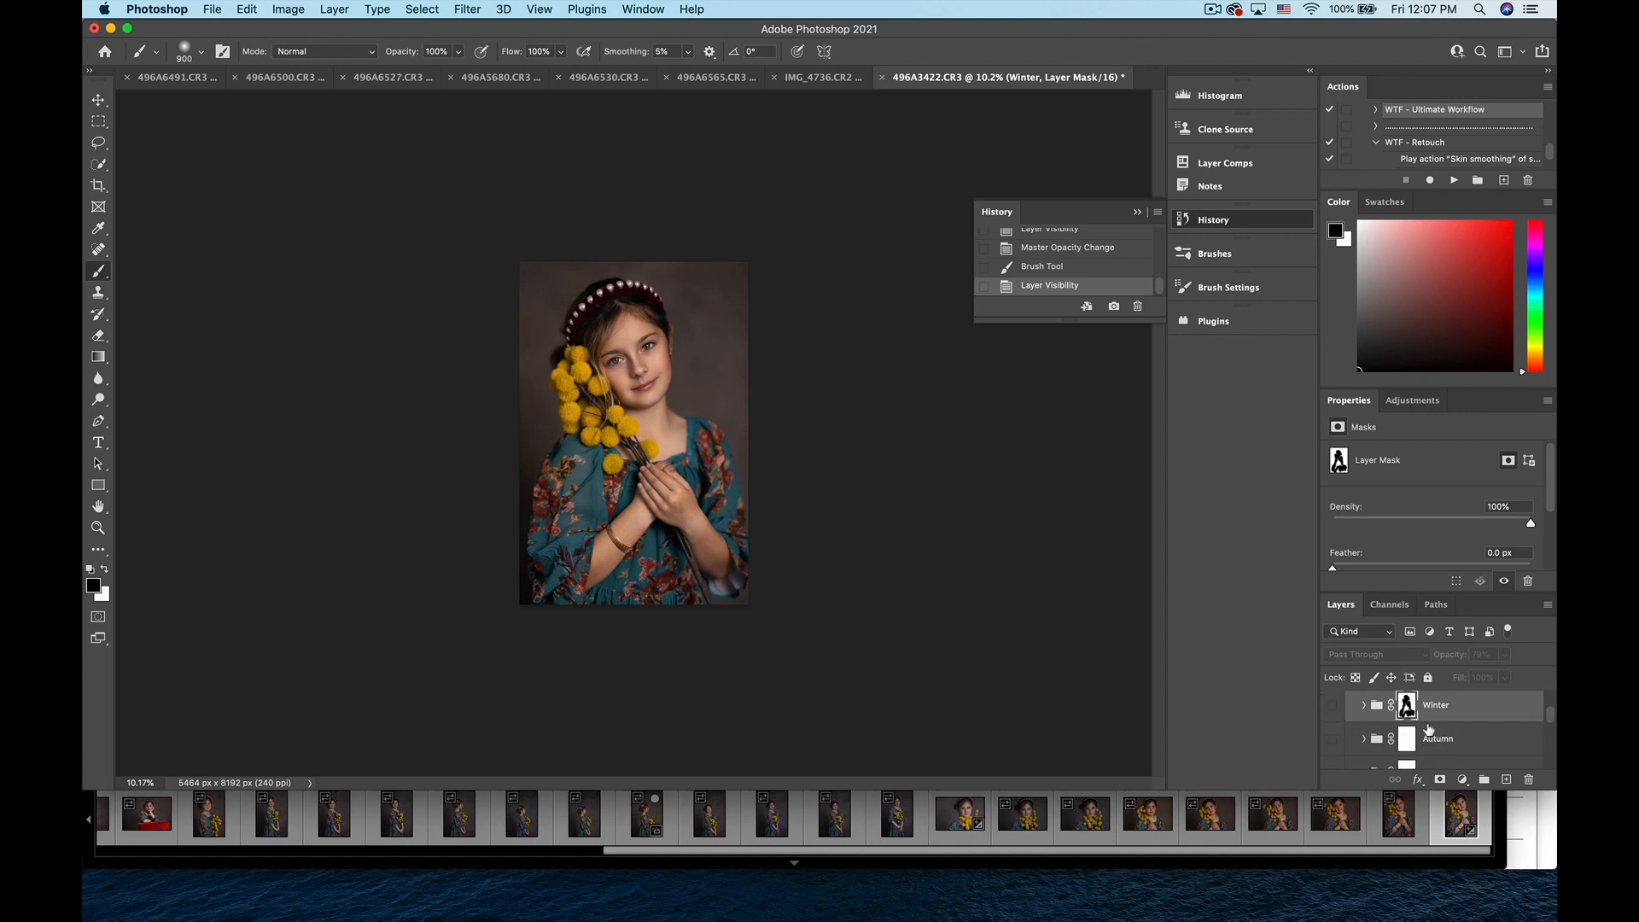
scroll(1428, 730, down, 1)
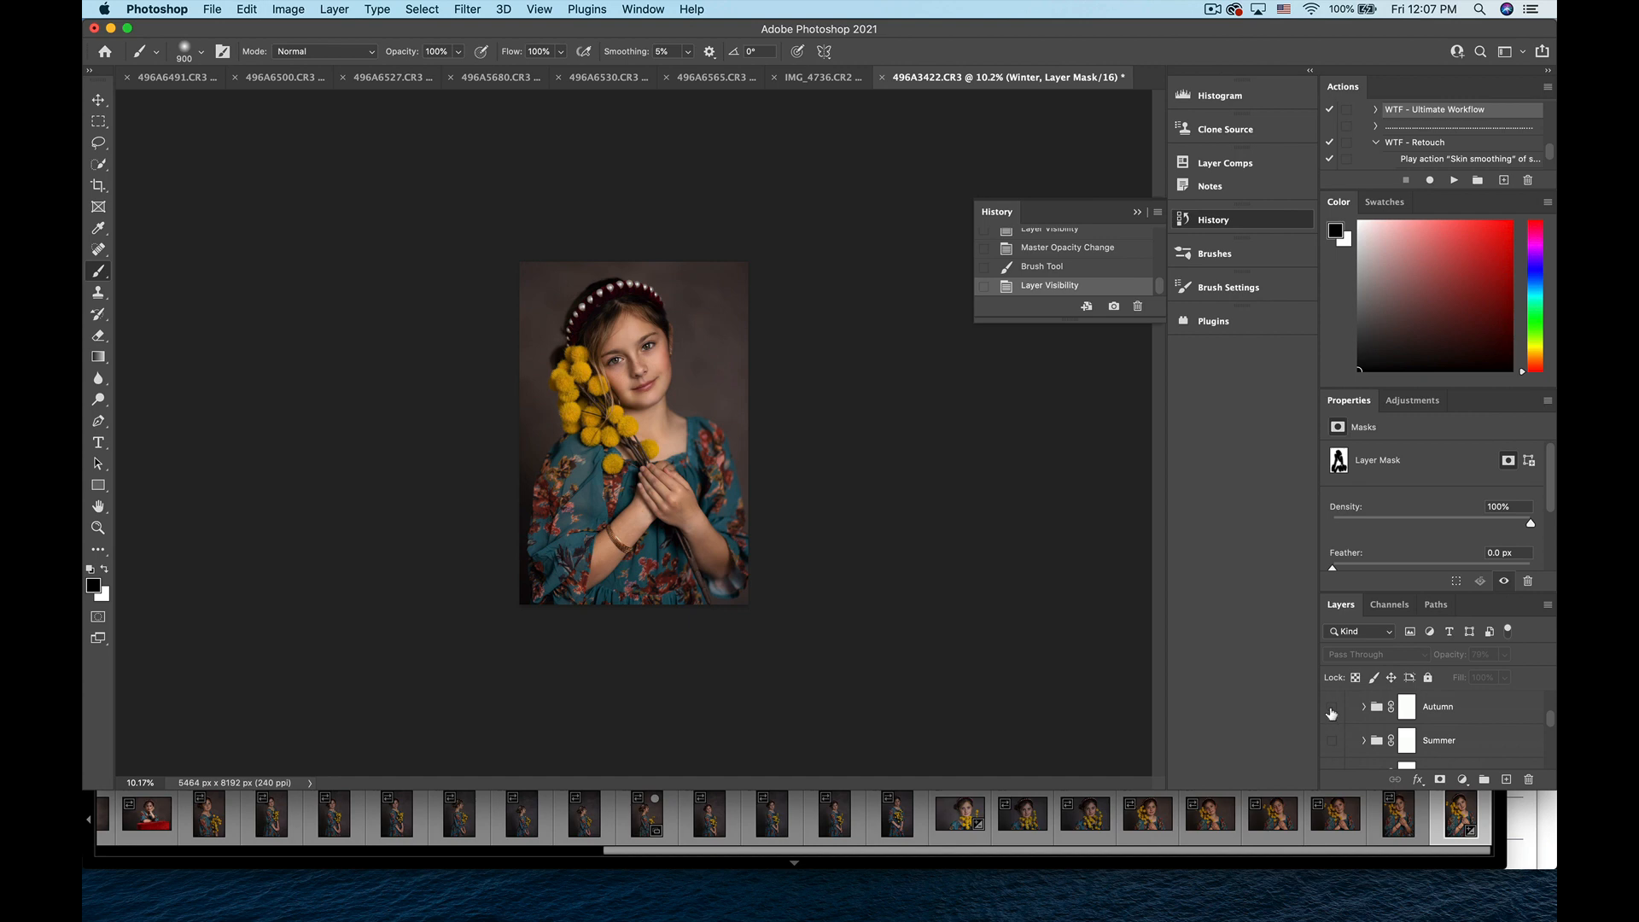
click(1332, 708)
click(1331, 710)
click(1331, 712)
- Set the Autumn group's opacity to 25% and invert its mask to black
click(1407, 715)
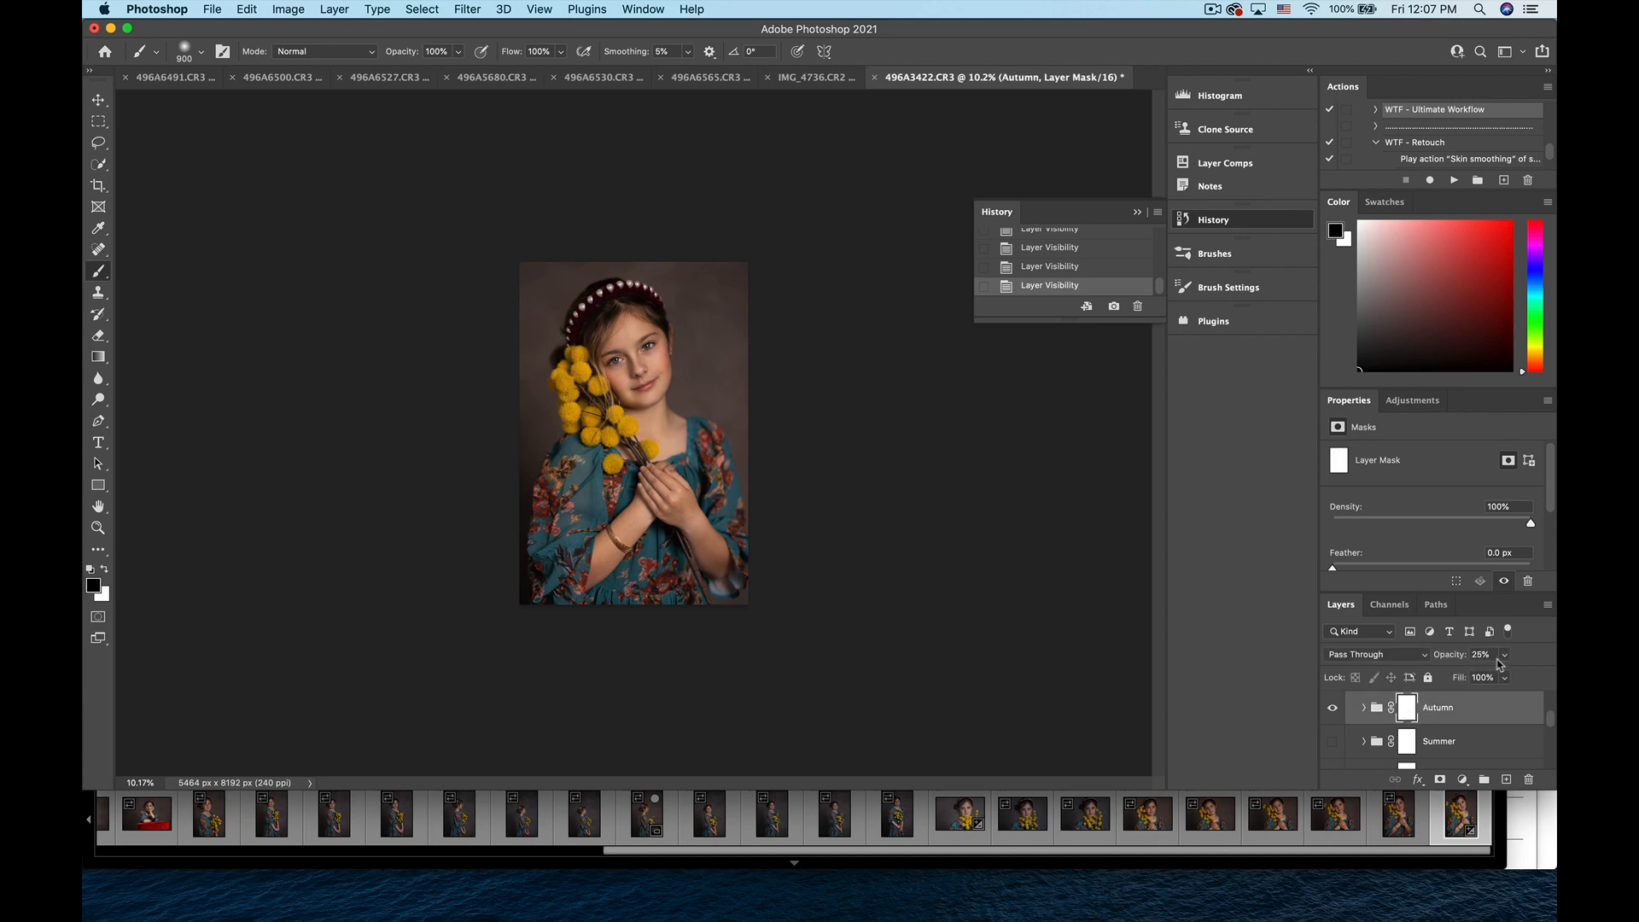
click(1492, 716)
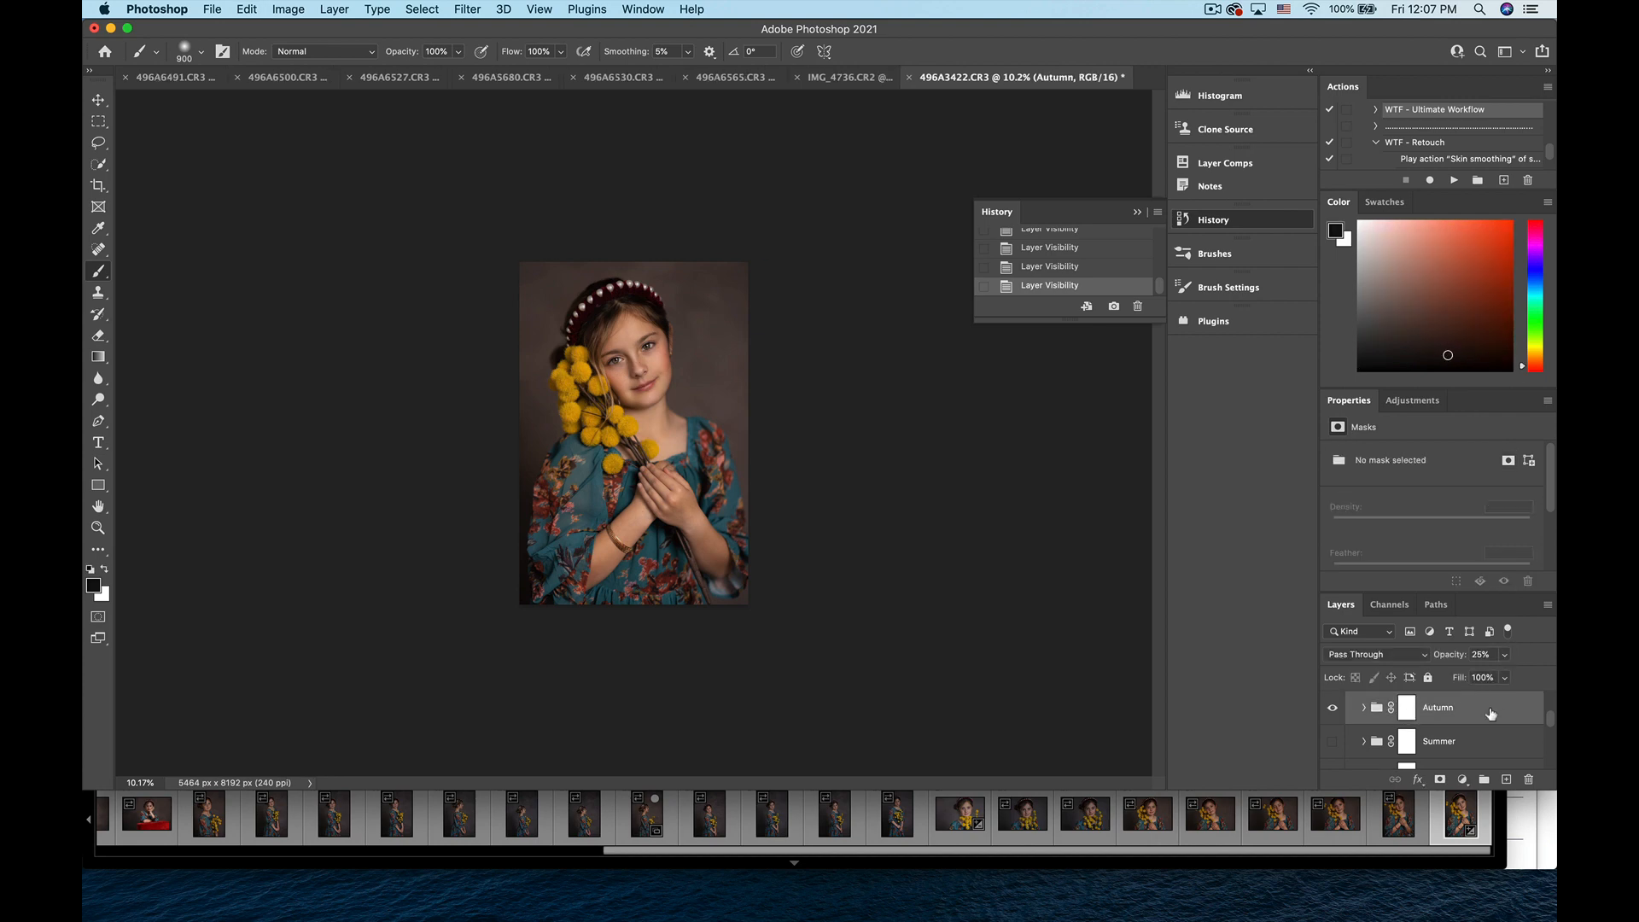
click(1503, 655)
mouse_move(1488, 675)
mouse_down()
mouse_move(1549, 678)
mouse_move(1490, 678)
mouse_up()
click(1407, 708)
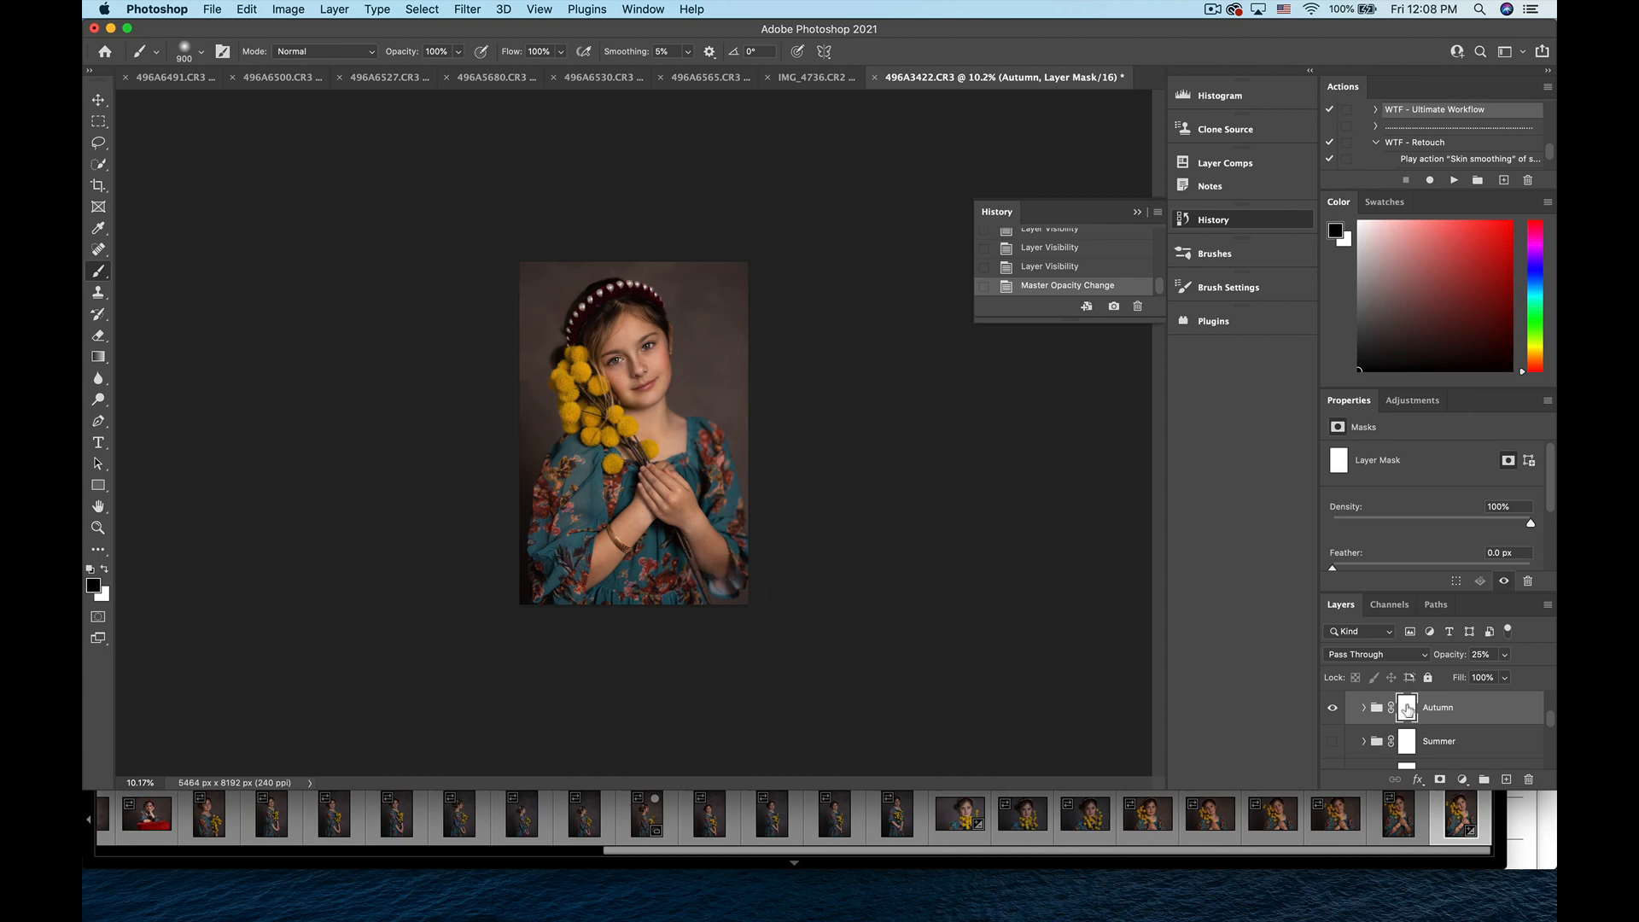
key(super+i)
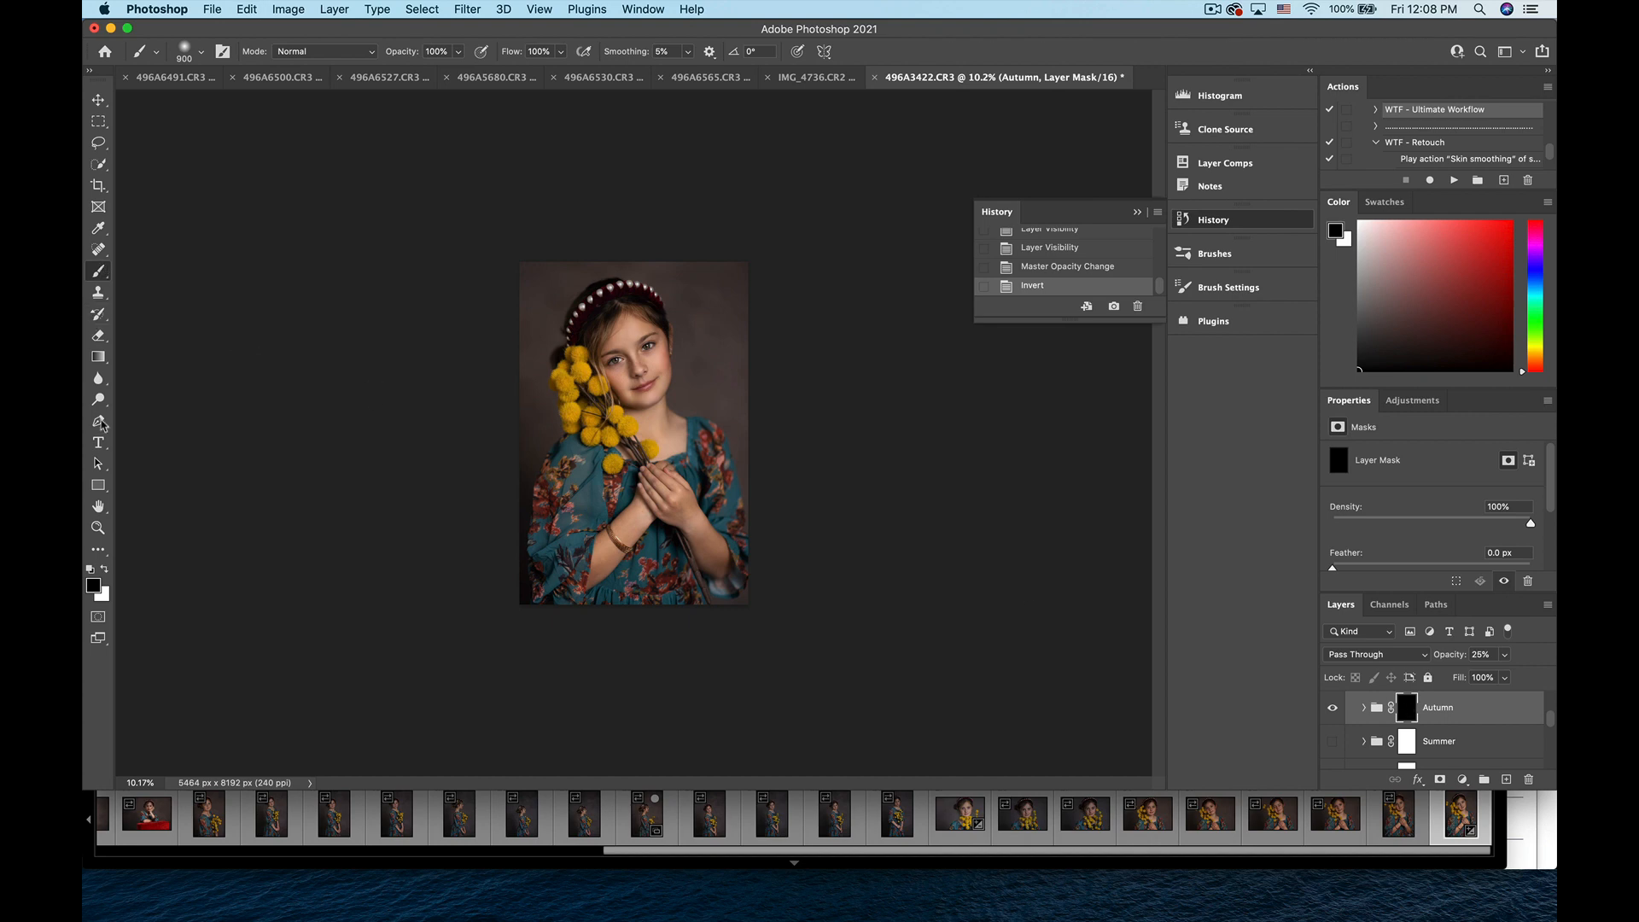
- Paint the Autumn toning onto the girl's chest and arms on the mask in white at 51% flow
click(105, 569)
click(561, 51)
drag(537, 70, 522, 70)
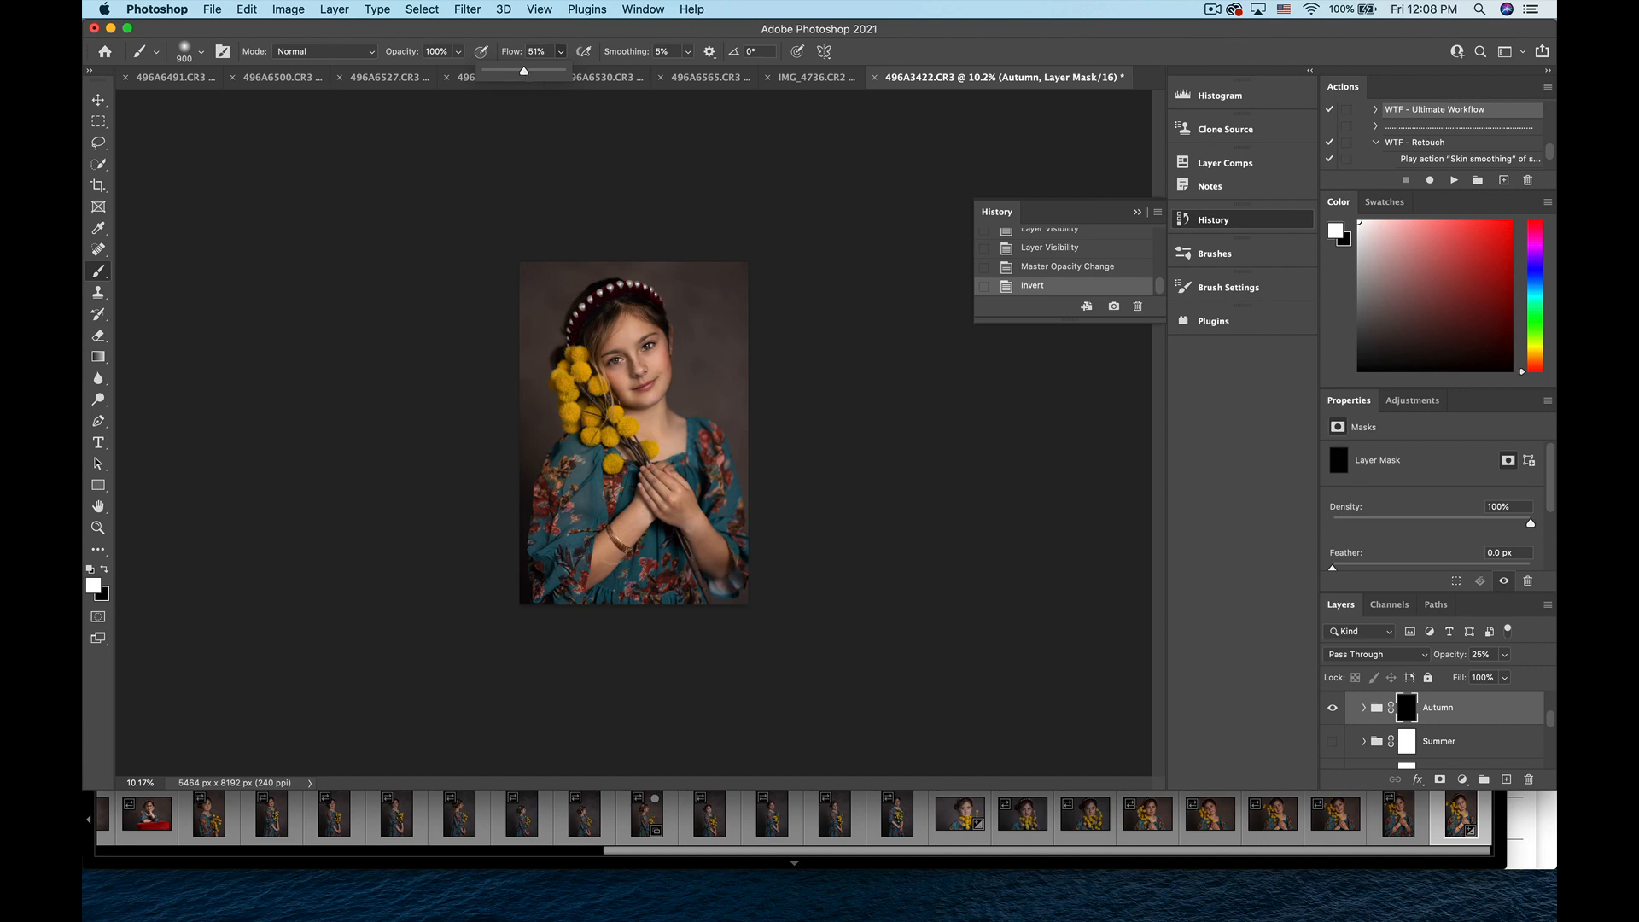
key(Return)
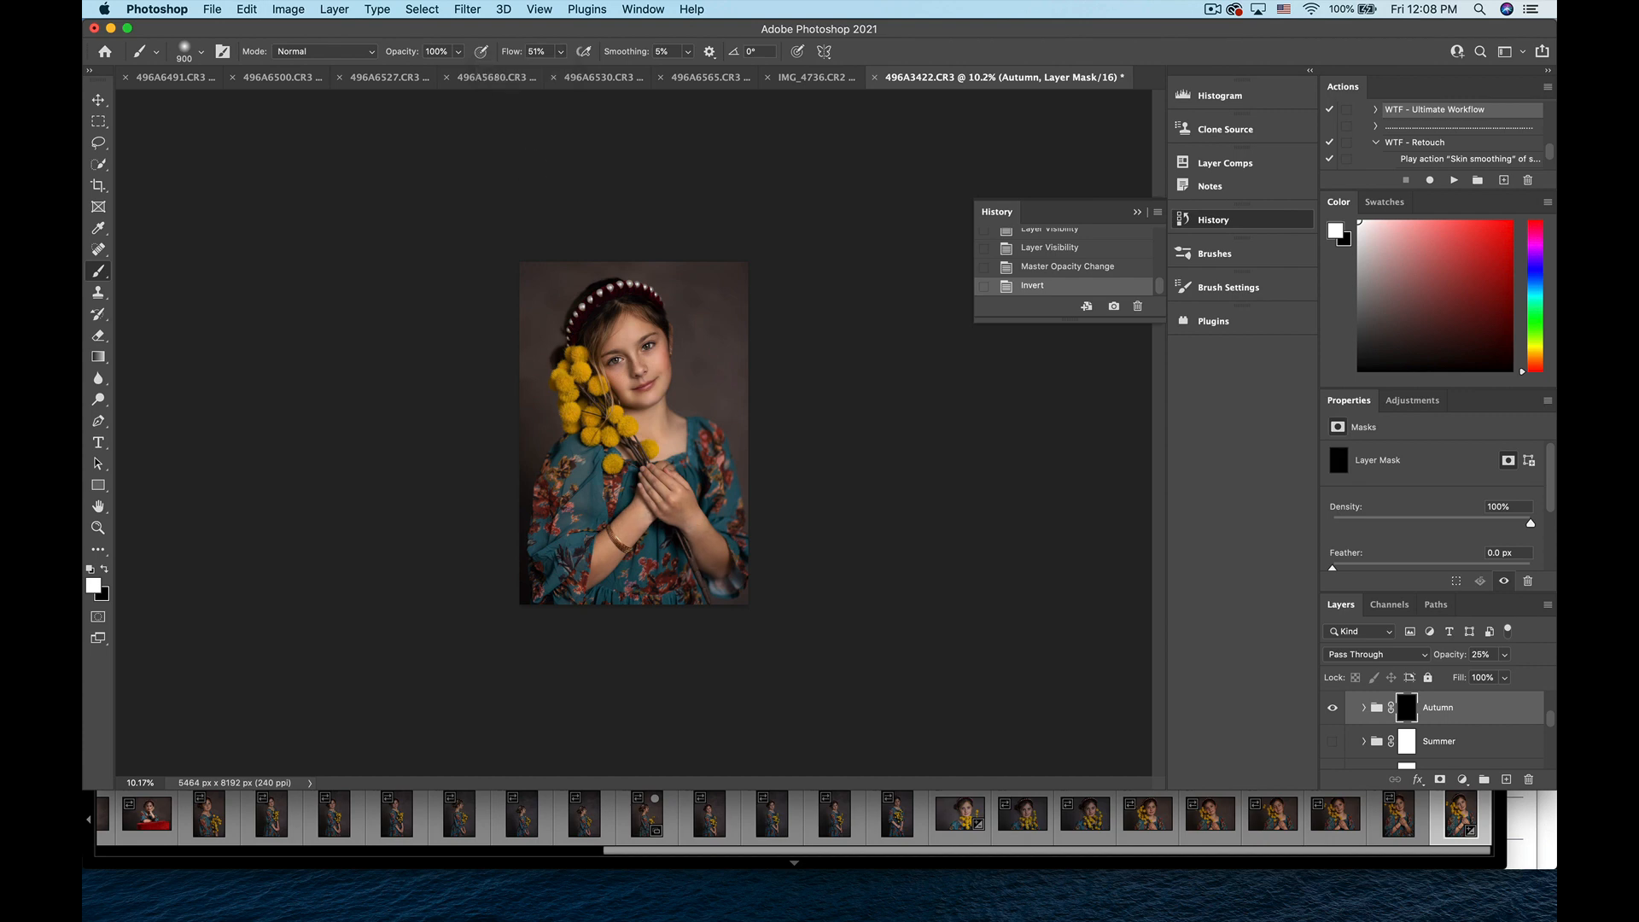
click(662, 440)
scroll(651, 435, up, 3)
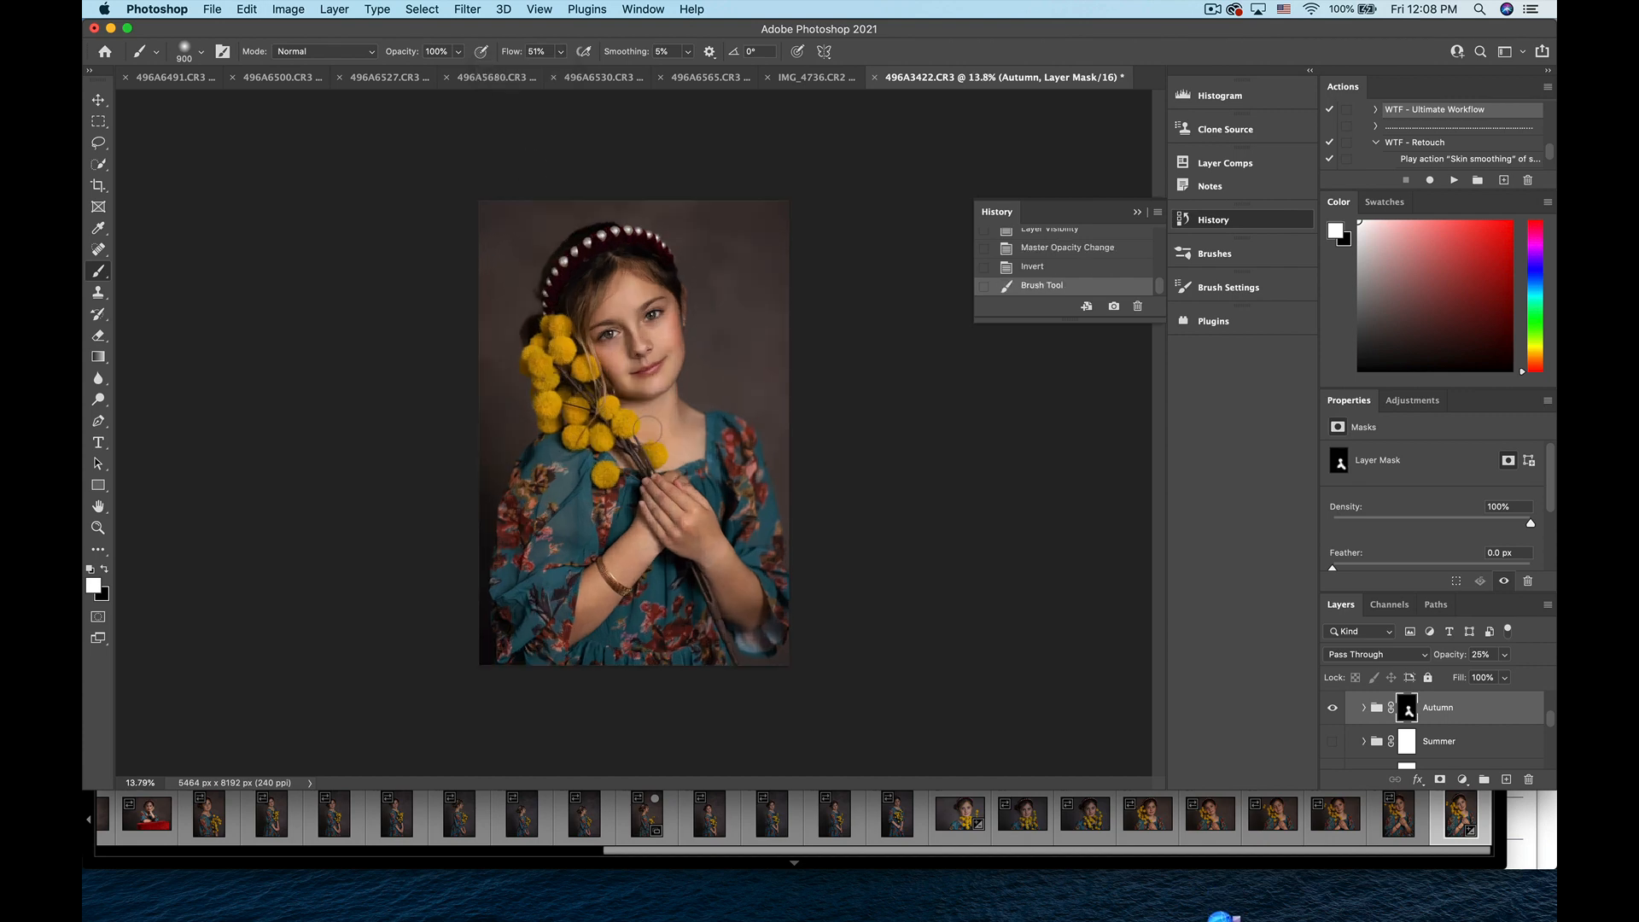
- Reduce the brush size to 400 and paint the Autumn toning onto the girl's face on the mask
key(bracketleft)
key(bracketleft)
key(bracketleft)
key(bracketleft)
key(bracketleft)
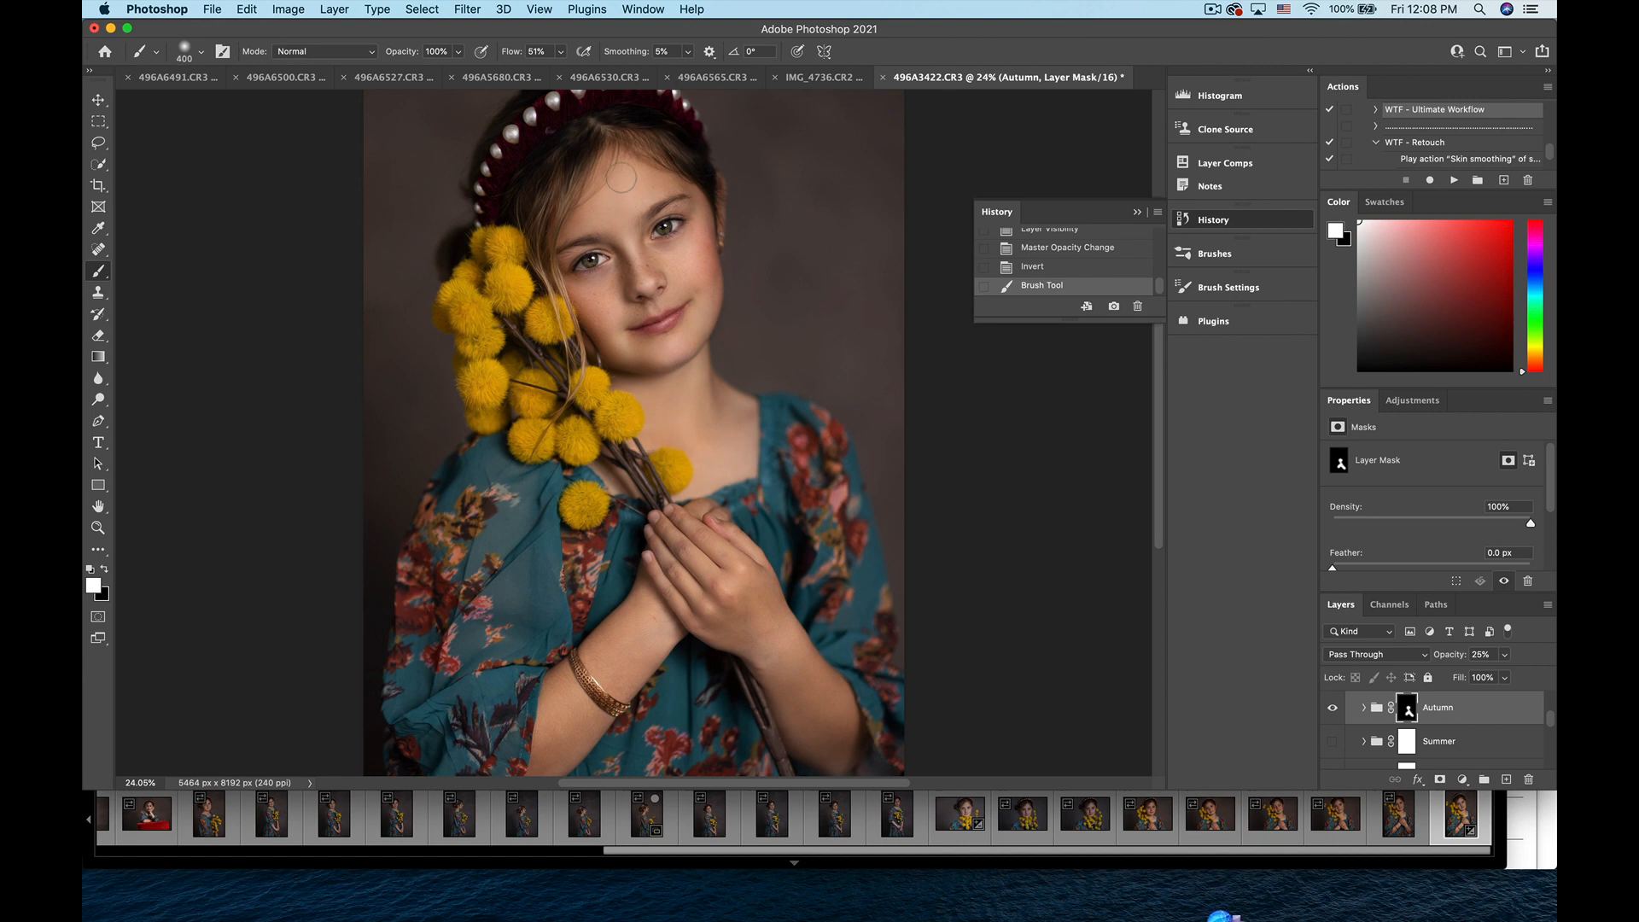
drag(612, 190, 656, 185)
click(622, 229)
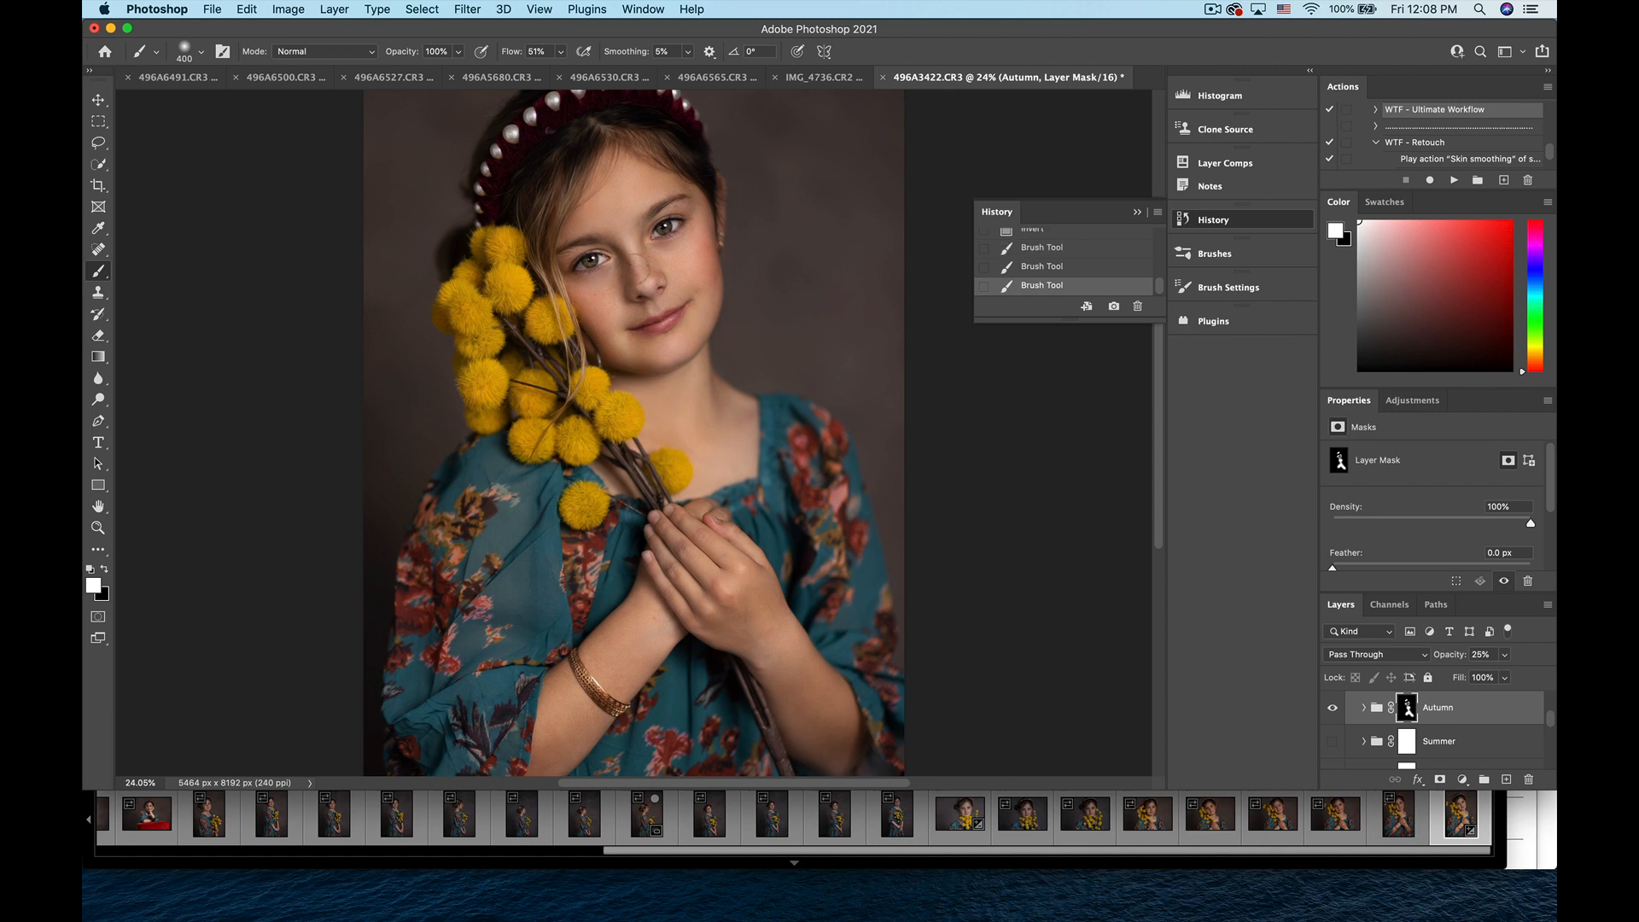
click(622, 229)
key(super+minus)
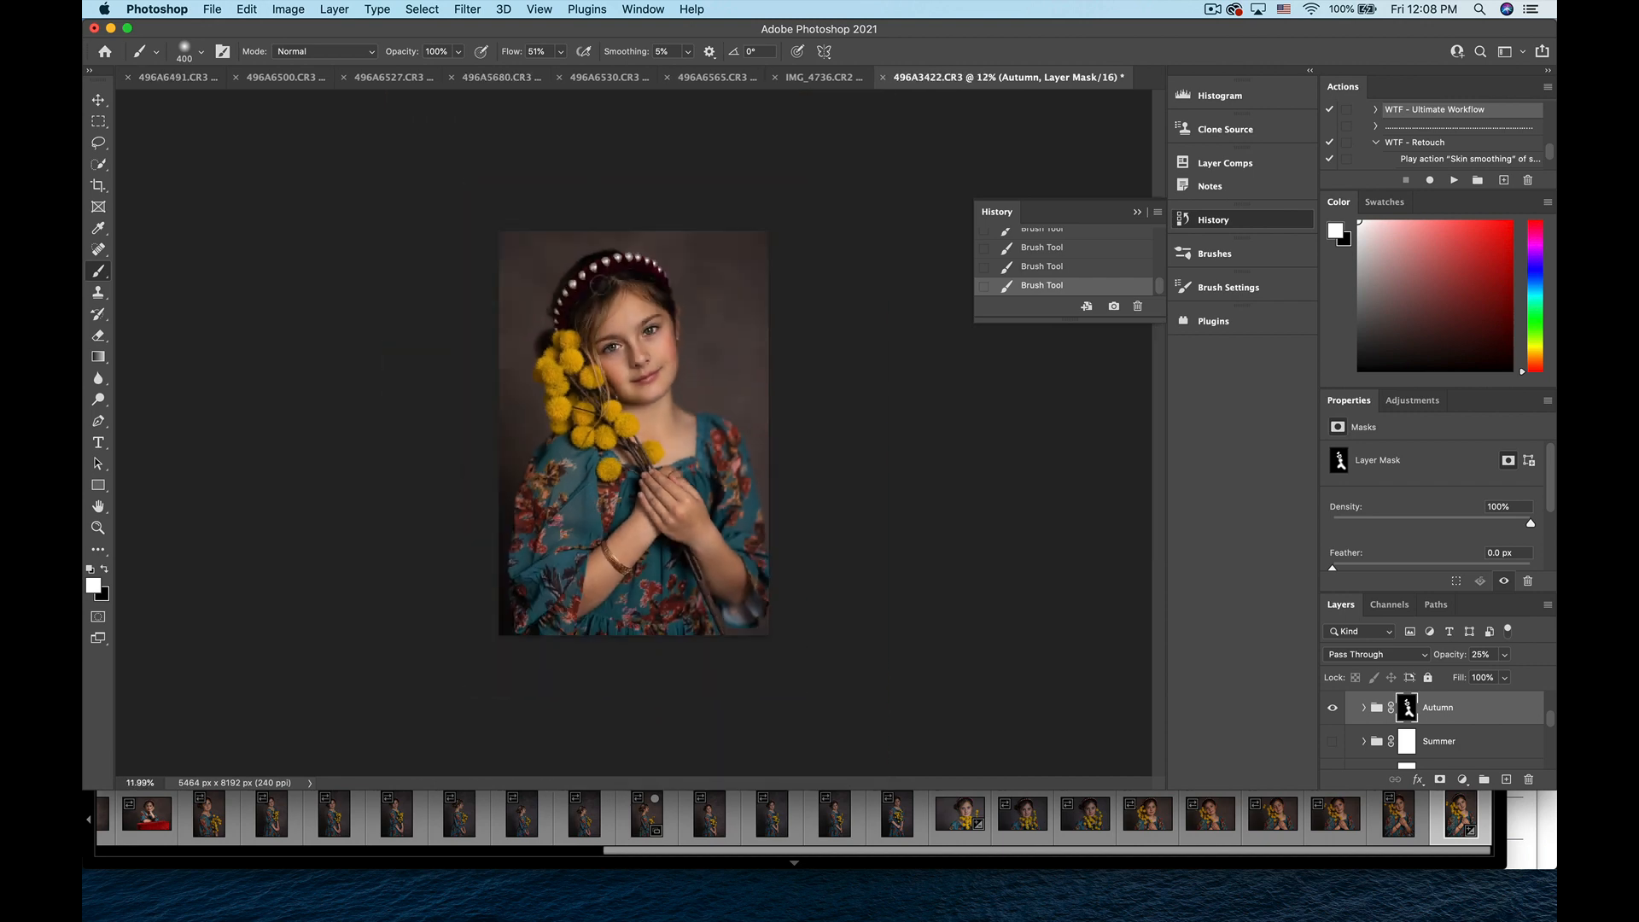
- Toggle the Autumn group's visibility repeatedly to compare the portrait with and without its toning
click(1333, 709)
click(1332, 708)
click(1333, 709)
click(1333, 709)
click(1333, 709)
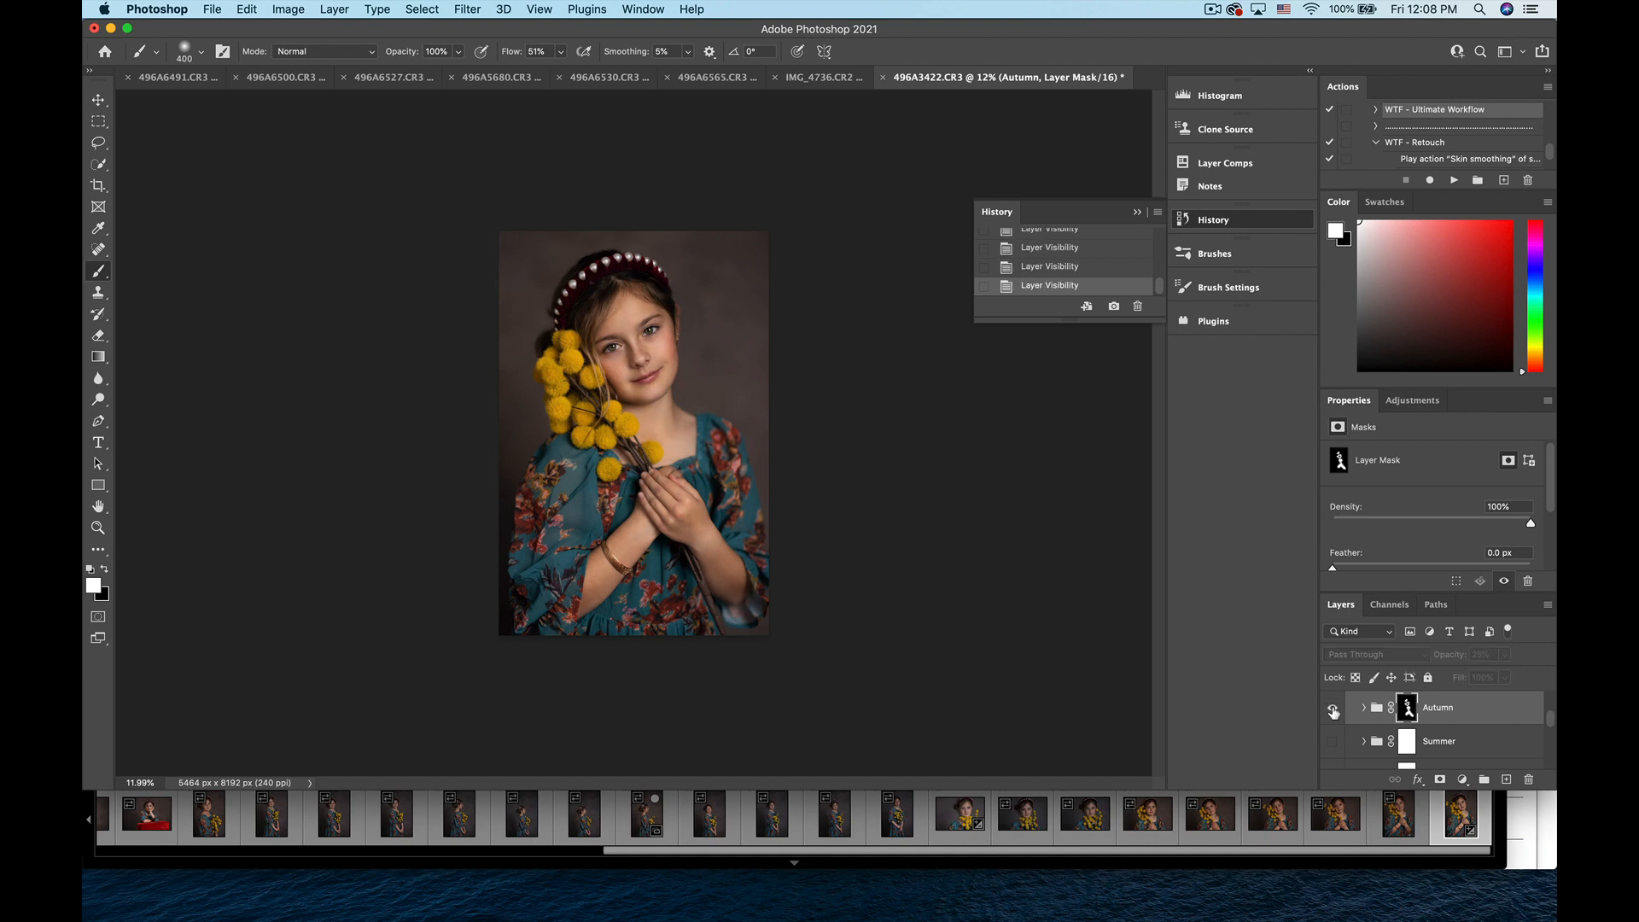
click(1332, 709)
click(1333, 709)
click(1333, 710)
- Lower the Autumn group's opacity to 14% and toggle its visibility to check the skin toning
click(1505, 656)
drag(1488, 676, 1479, 676)
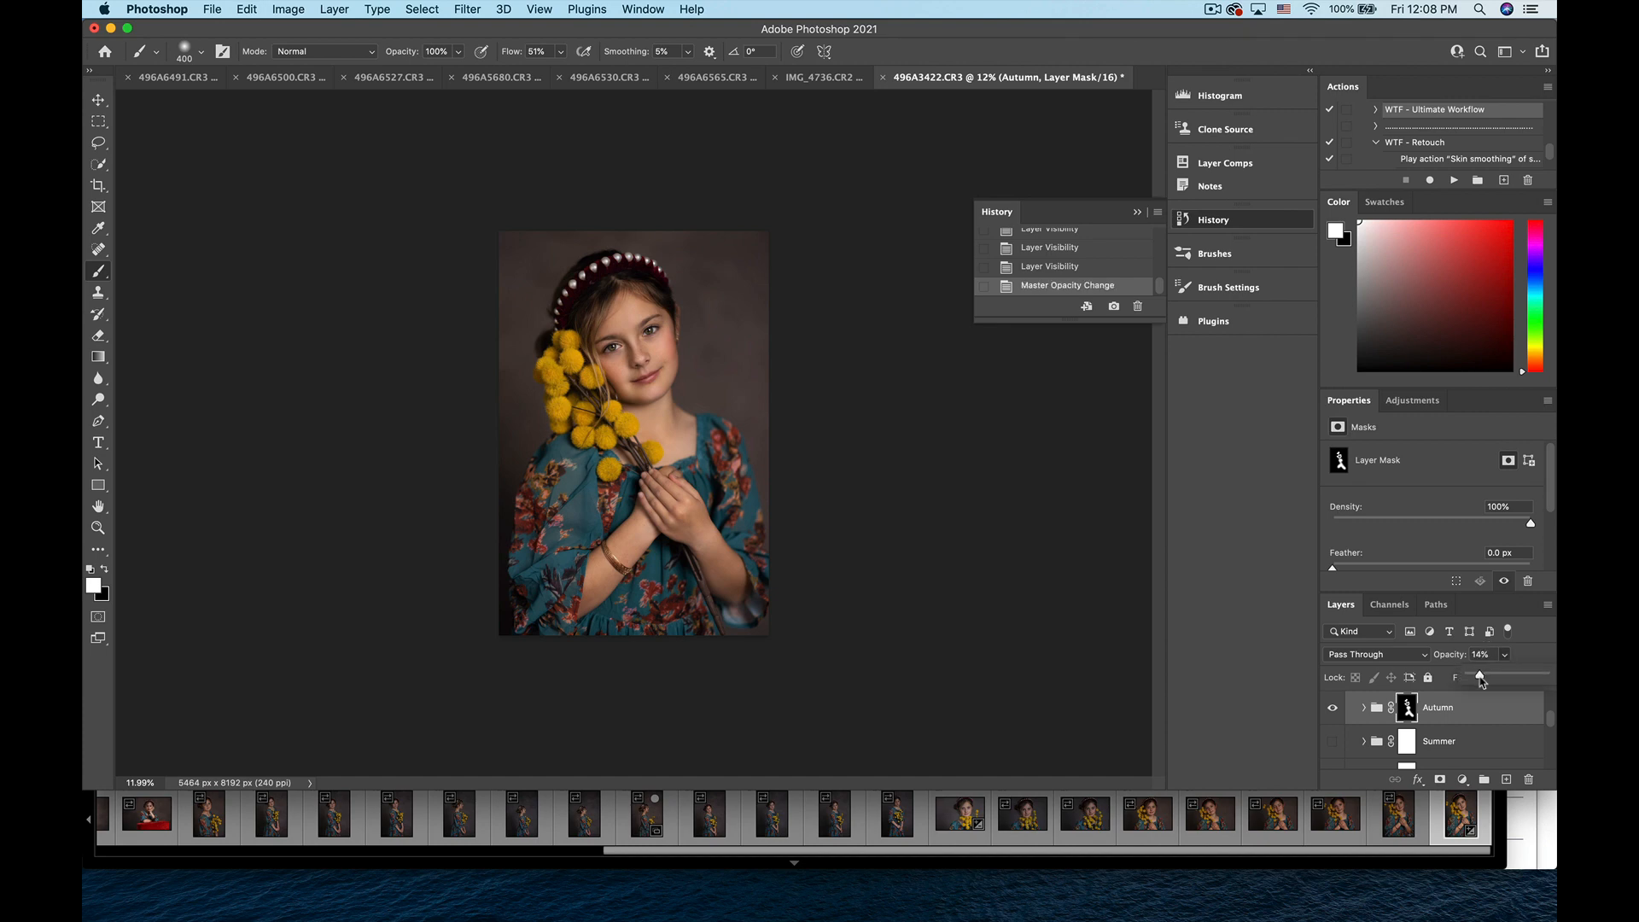
key(super+minus)
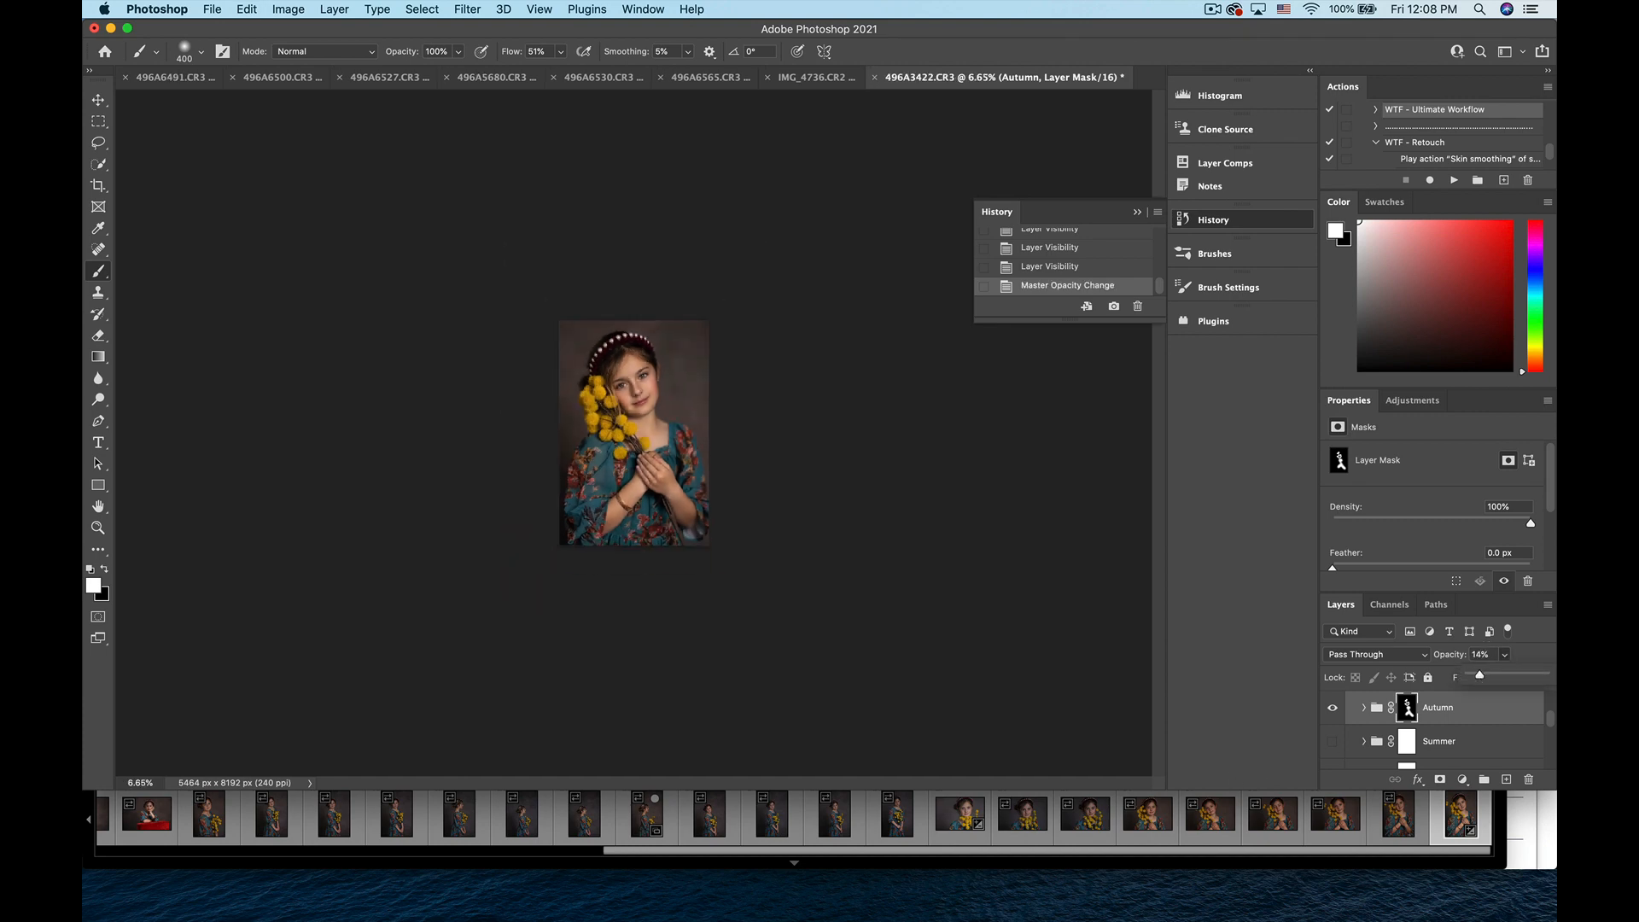
key(super+0)
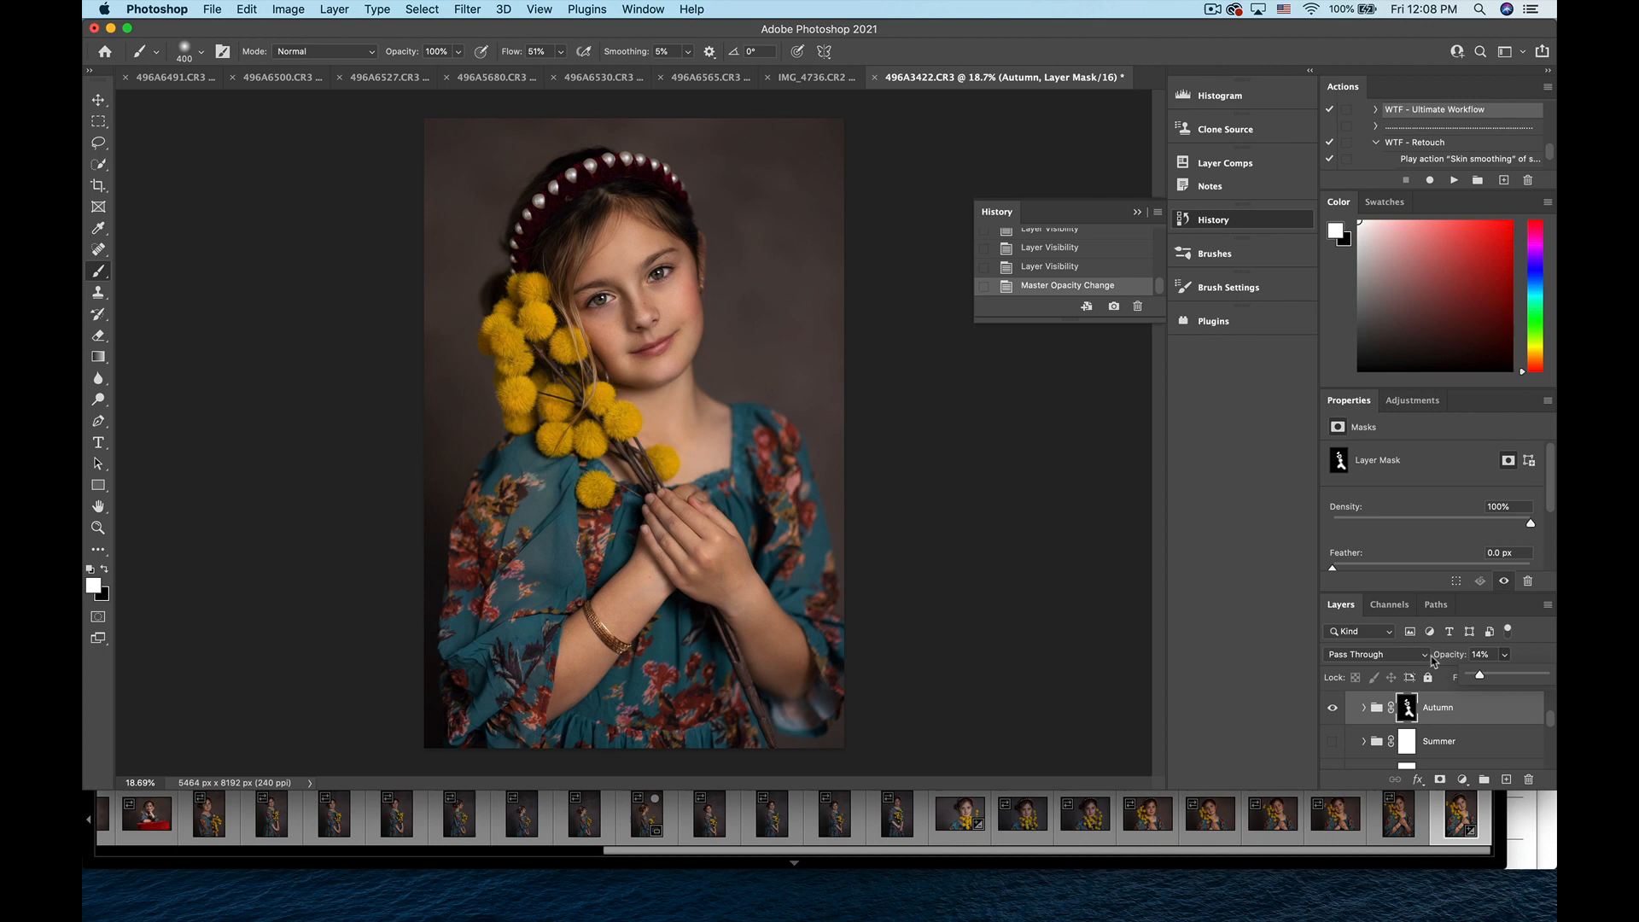
click(1332, 708)
click(1332, 708)
click(1330, 710)
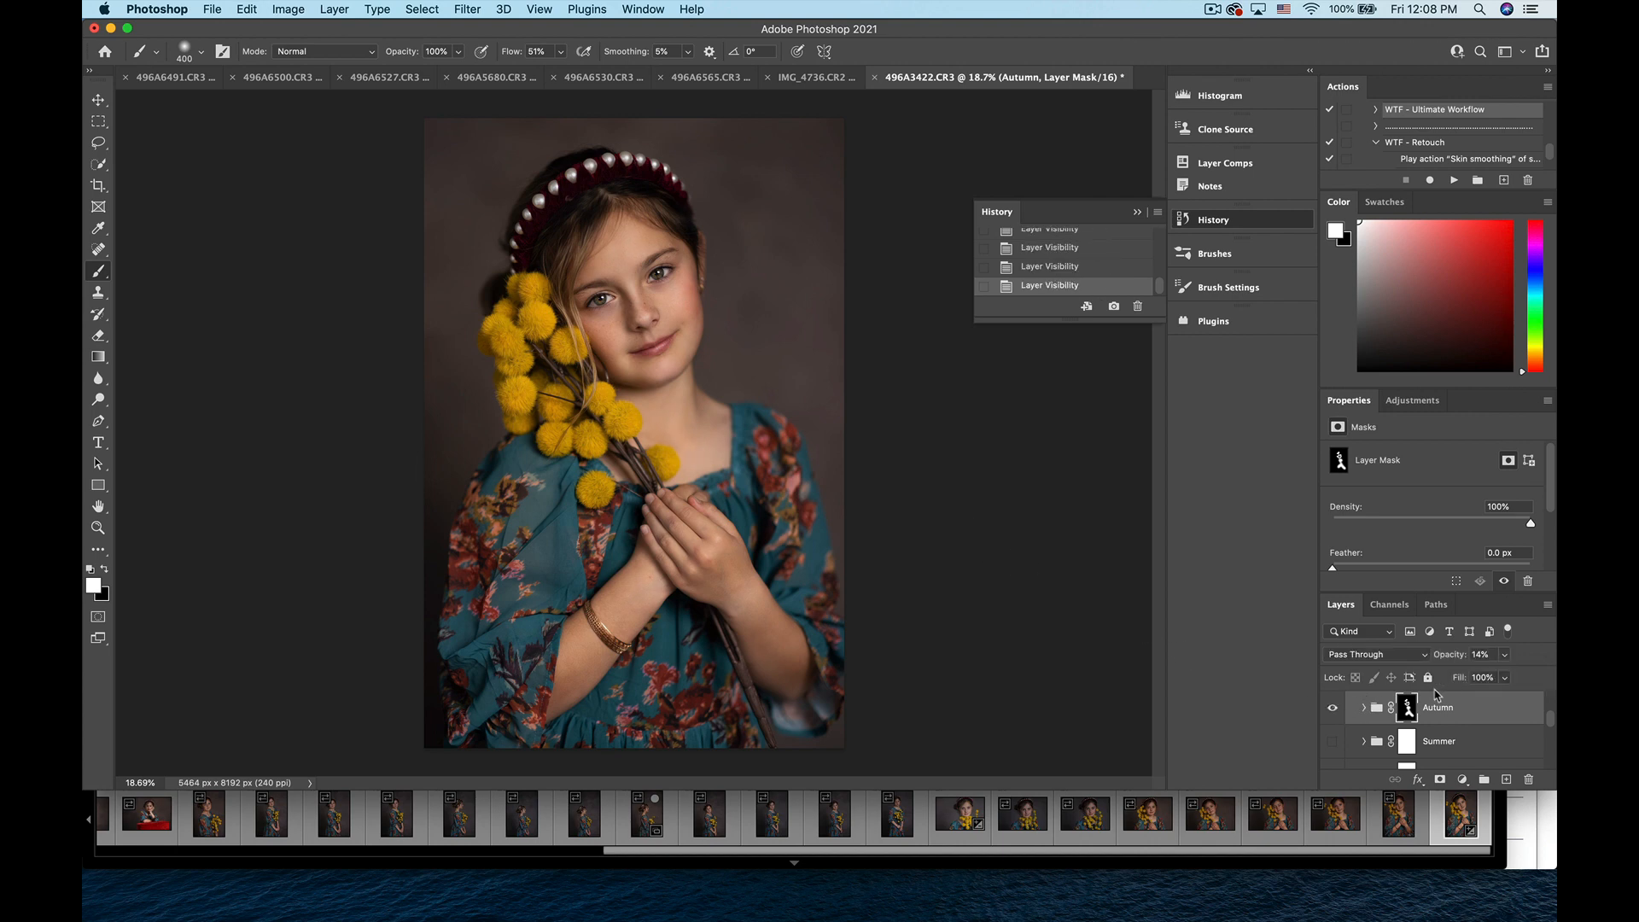
- Reduce the Autumn group's opacity to 10%
click(1504, 654)
mouse_move(1477, 677)
mouse_down()
mouse_move(1534, 677)
mouse_move(1474, 677)
mouse_up()
scroll(732, 344, up, 5)
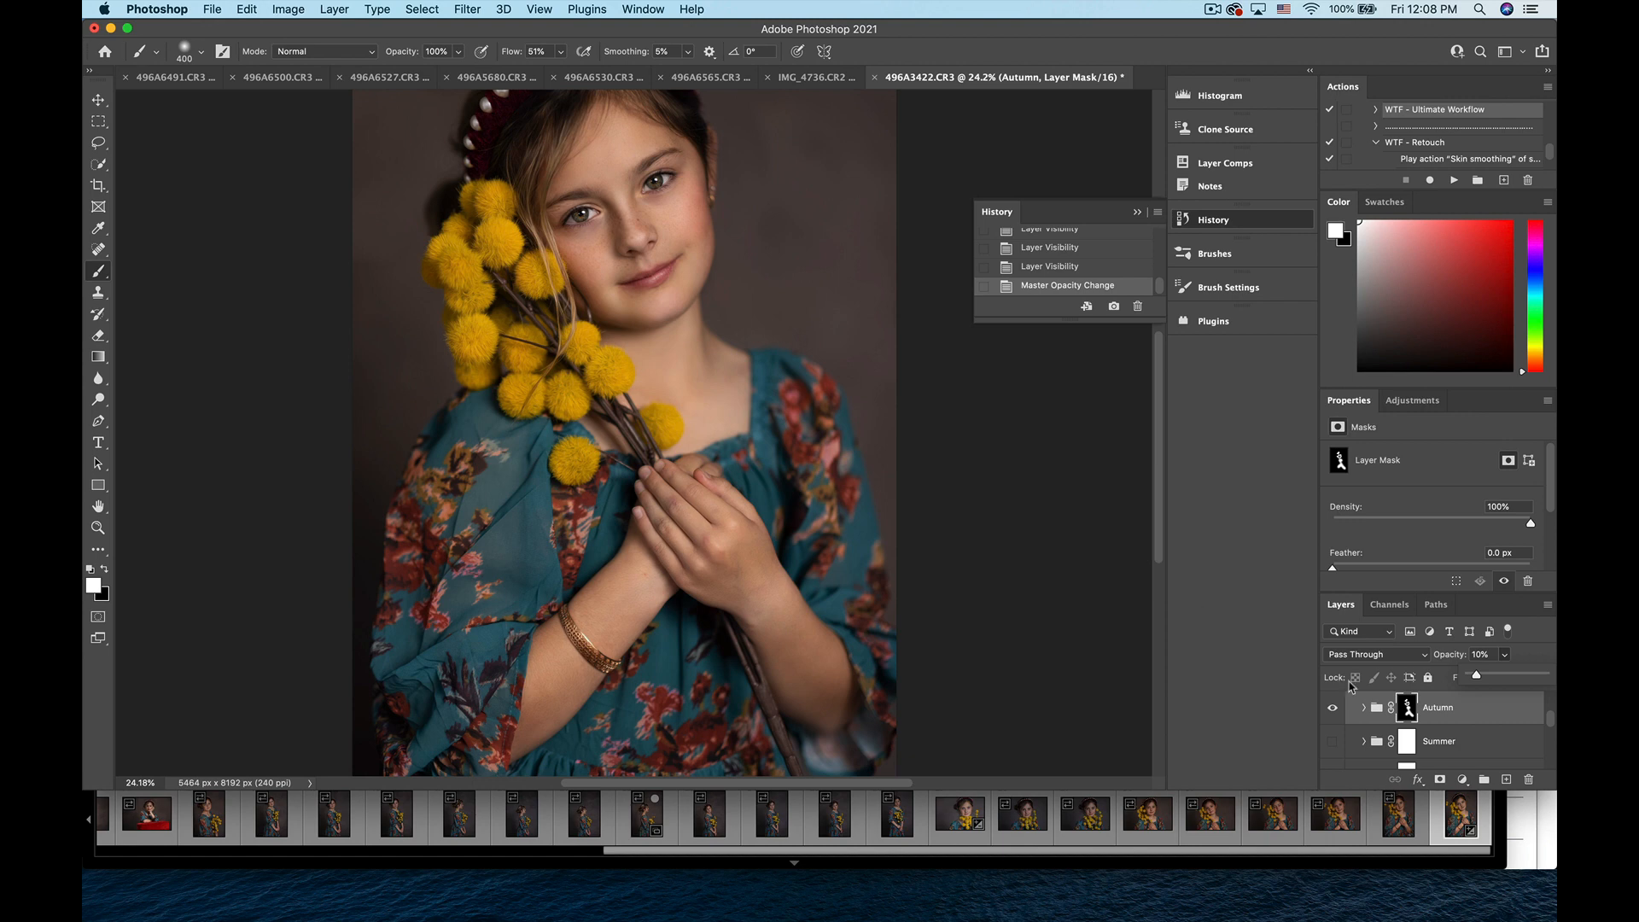
scroll(1352, 686, down, 1)
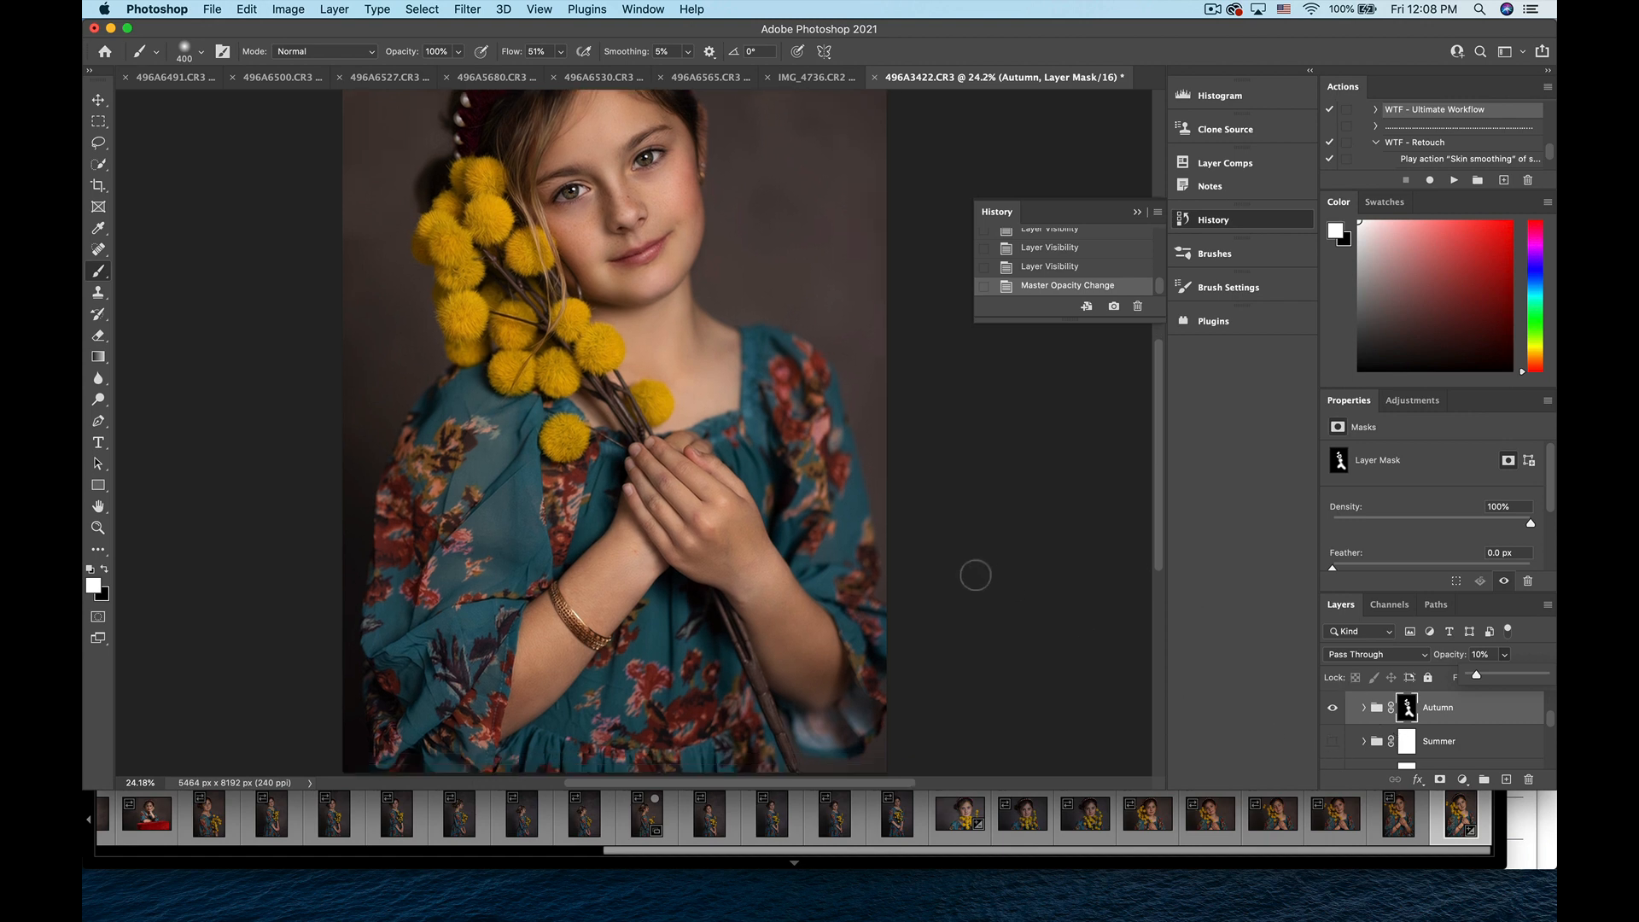
scroll(973, 575, down, 3)
- Turn on the Summer group at 34% opacity and toggle its visibility to compare the effect
click(1332, 741)
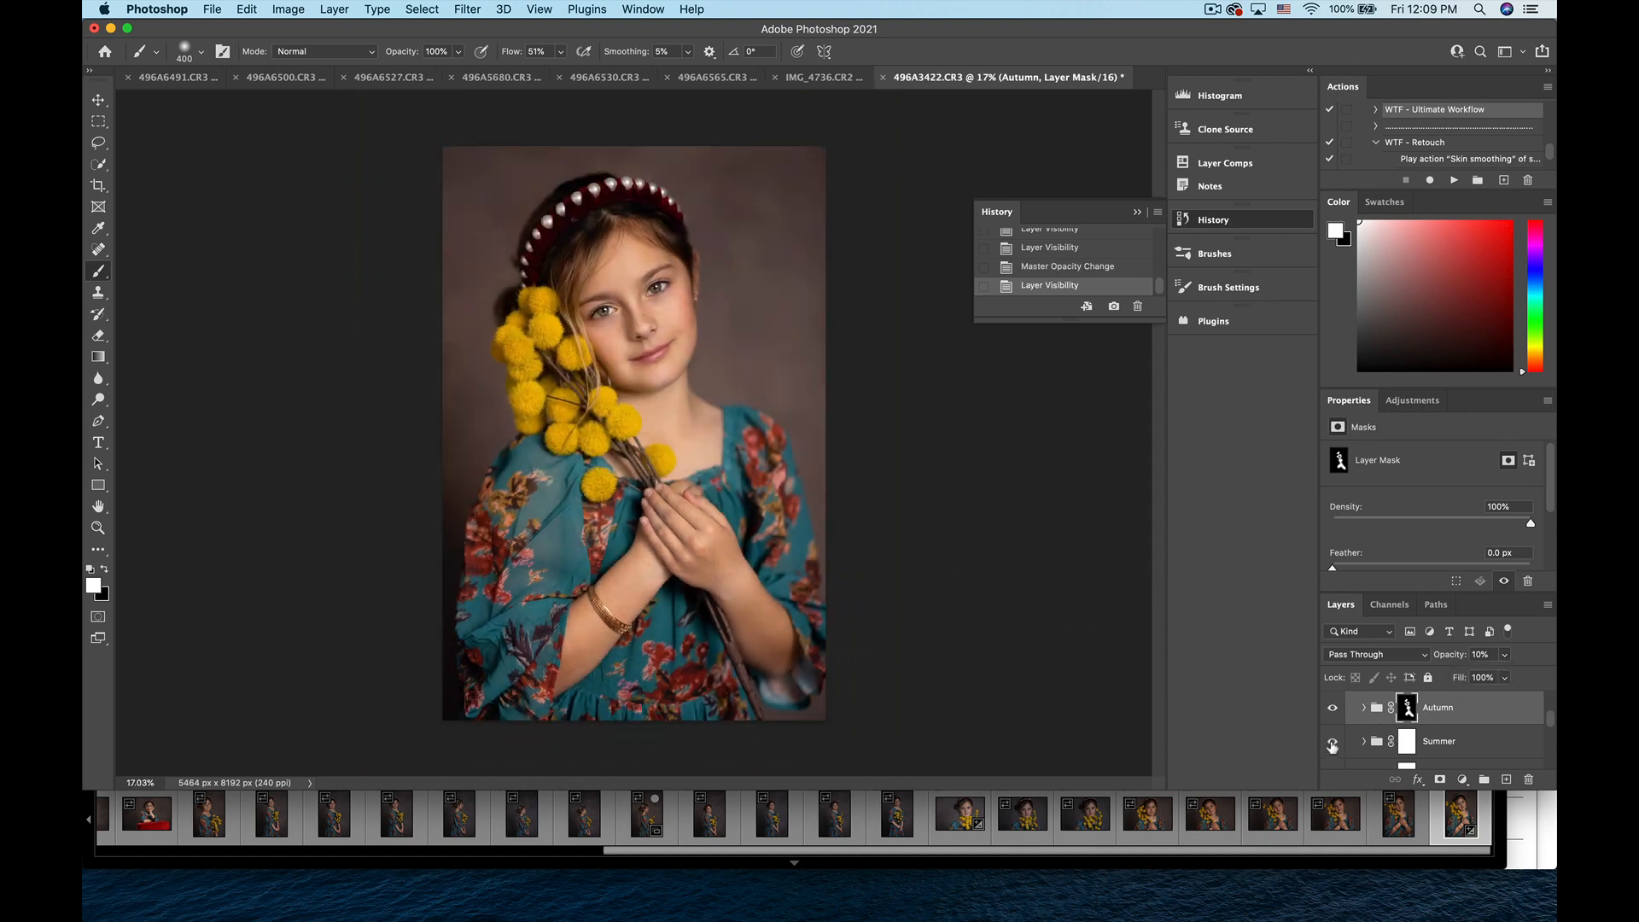
scroll(939, 439, down, 2)
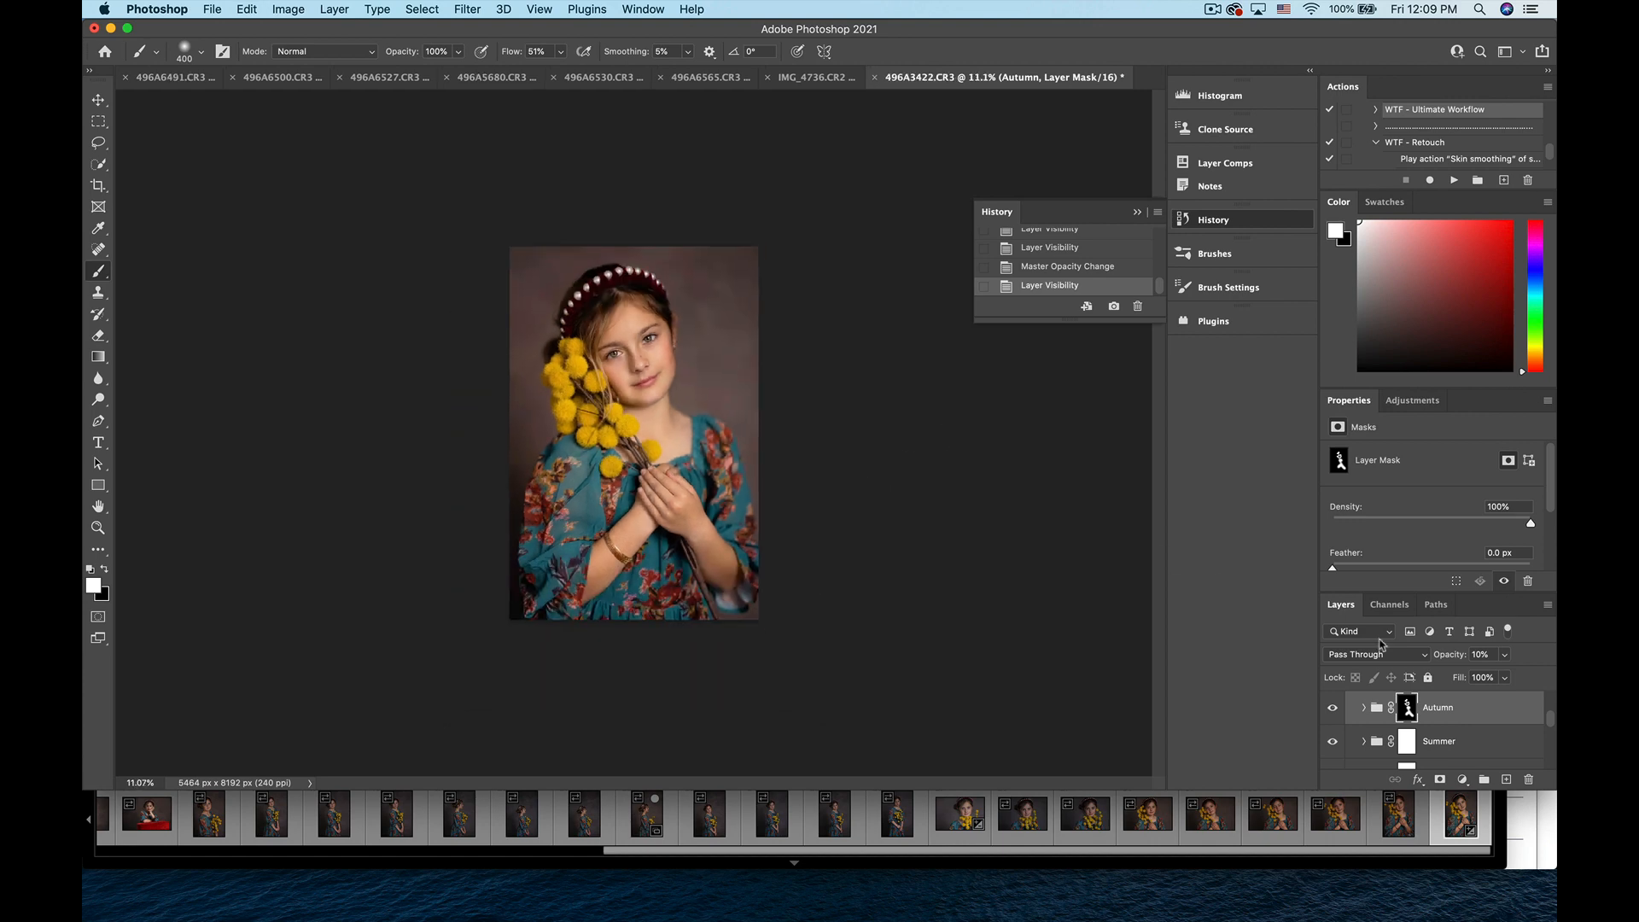
click(1449, 742)
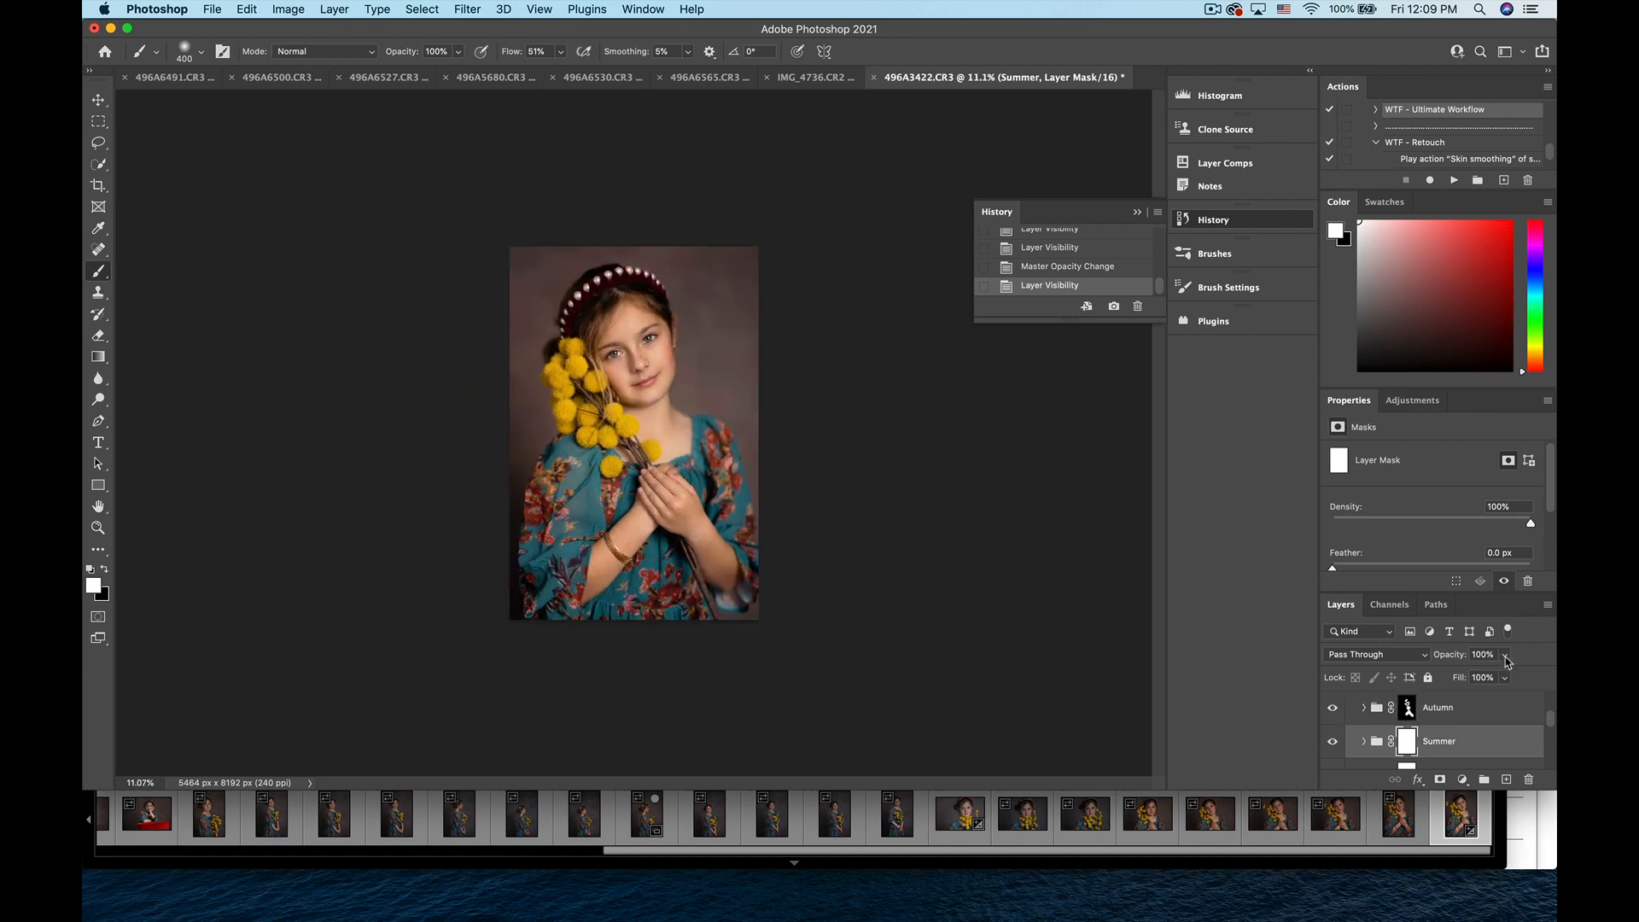
drag(1507, 661, 1456, 685)
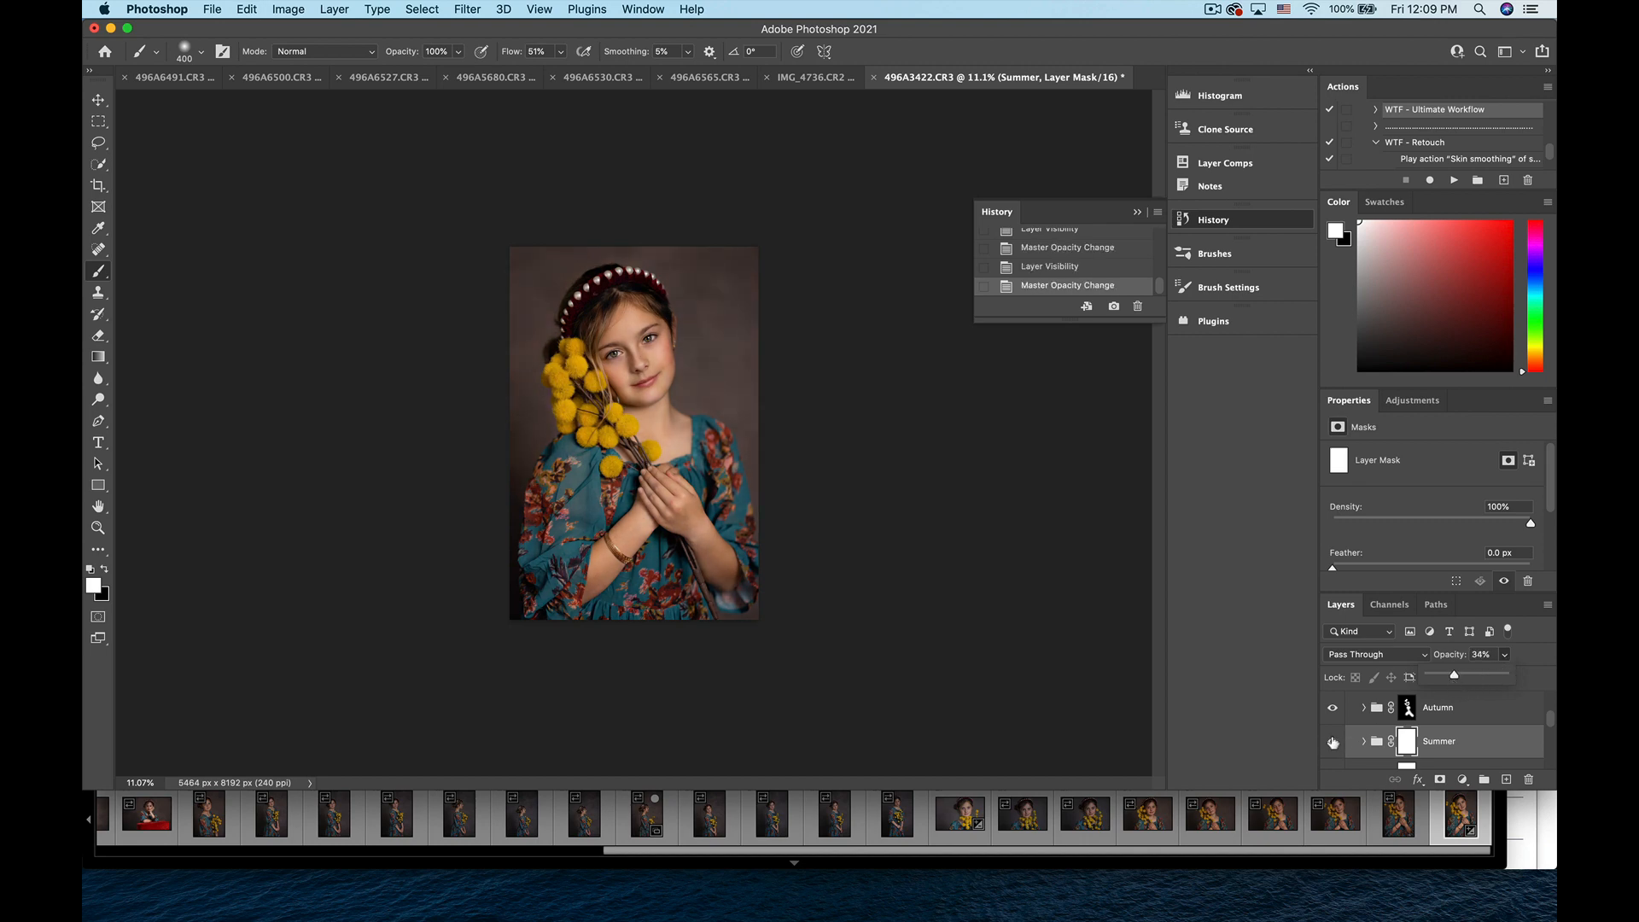
click(1332, 743)
click(1332, 743)
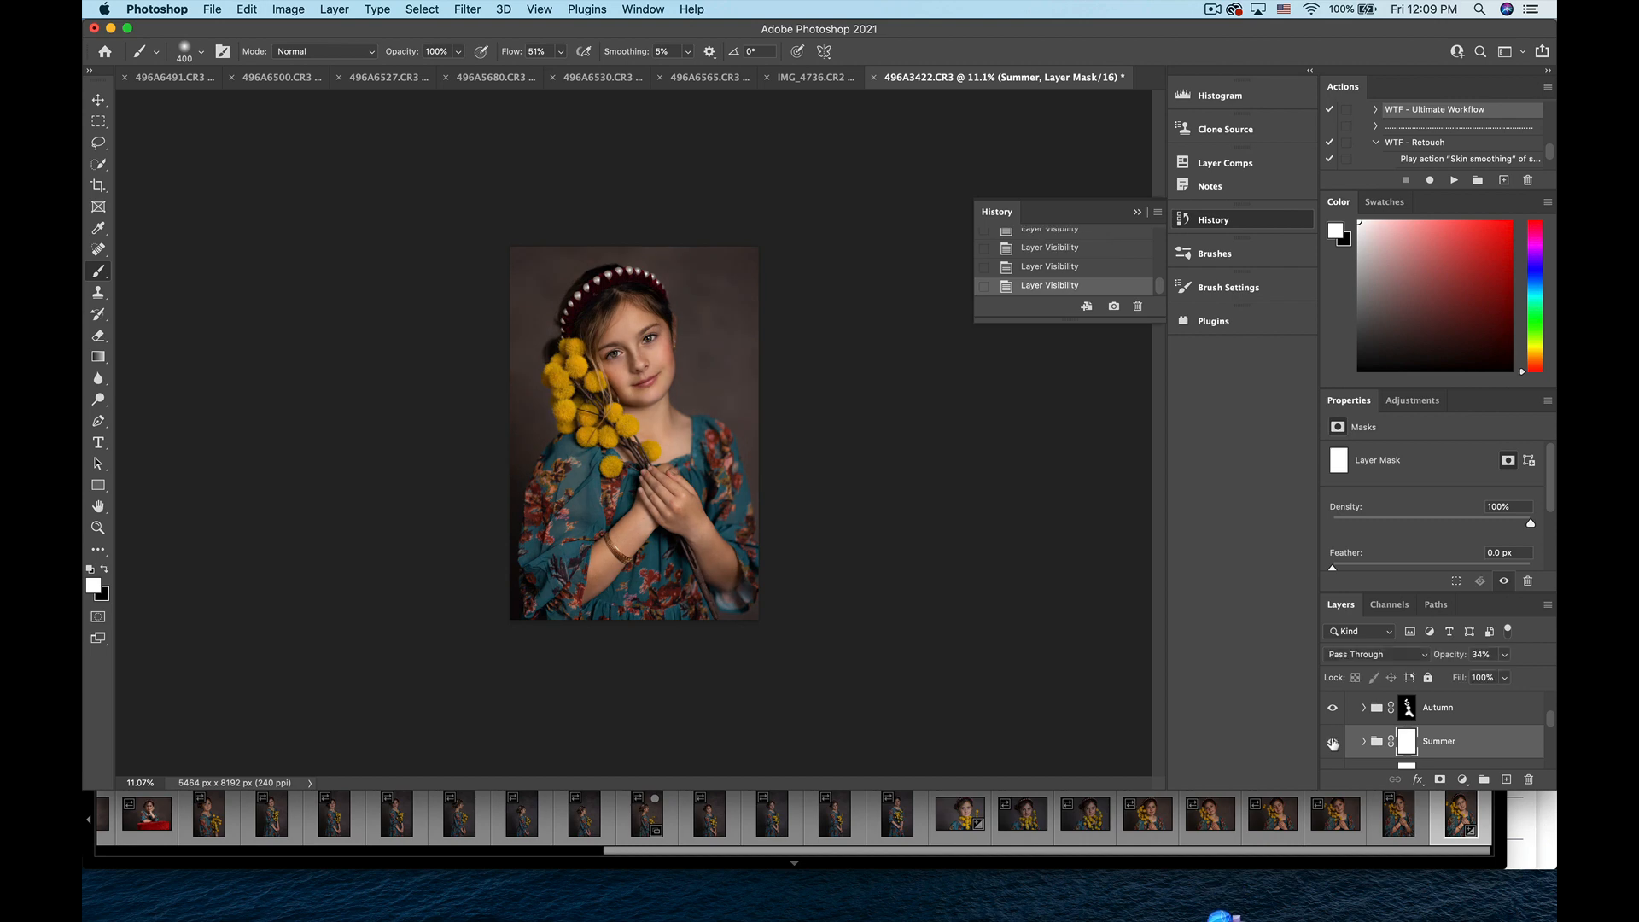
- Invert the Summer mask to black and paint the toning onto the girl in white with a 1400 brush, comparing before and after
key(super+i)
key(bracketright)
drag(636, 291, 659, 444)
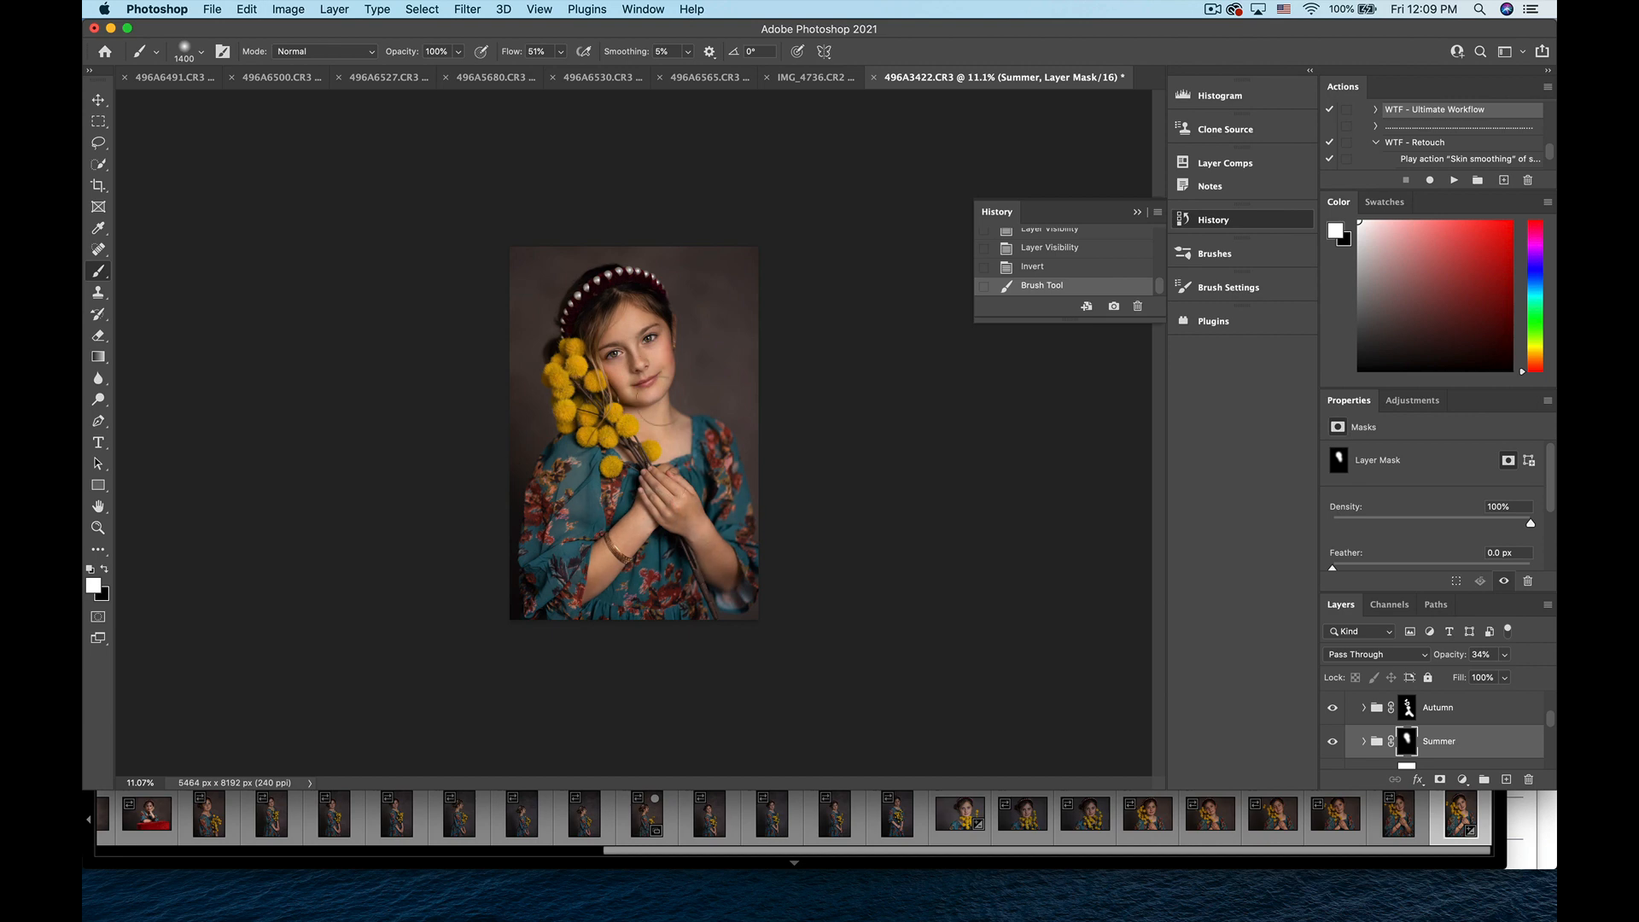
drag(654, 420, 904, 572)
click(1333, 742)
click(1333, 743)
click(1332, 742)
click(1333, 743)
- Using the mask overlay, paint black beside the girl's cheek to remove Summer toning from the background, and compare the effect
key(backslash)
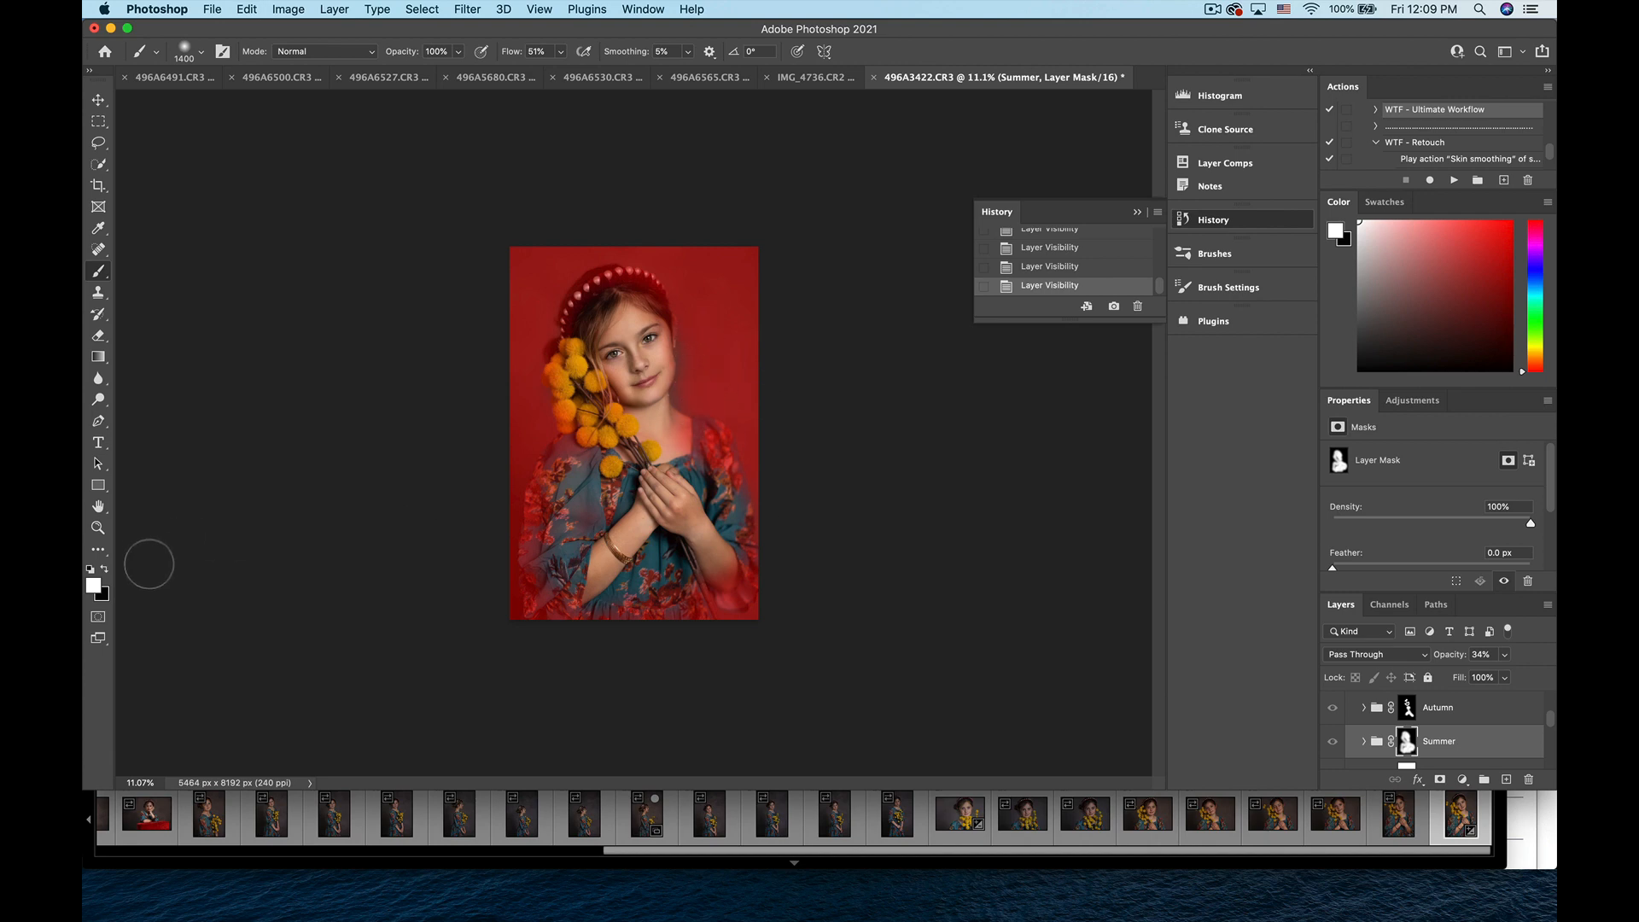
click(104, 568)
drag(689, 362, 683, 395)
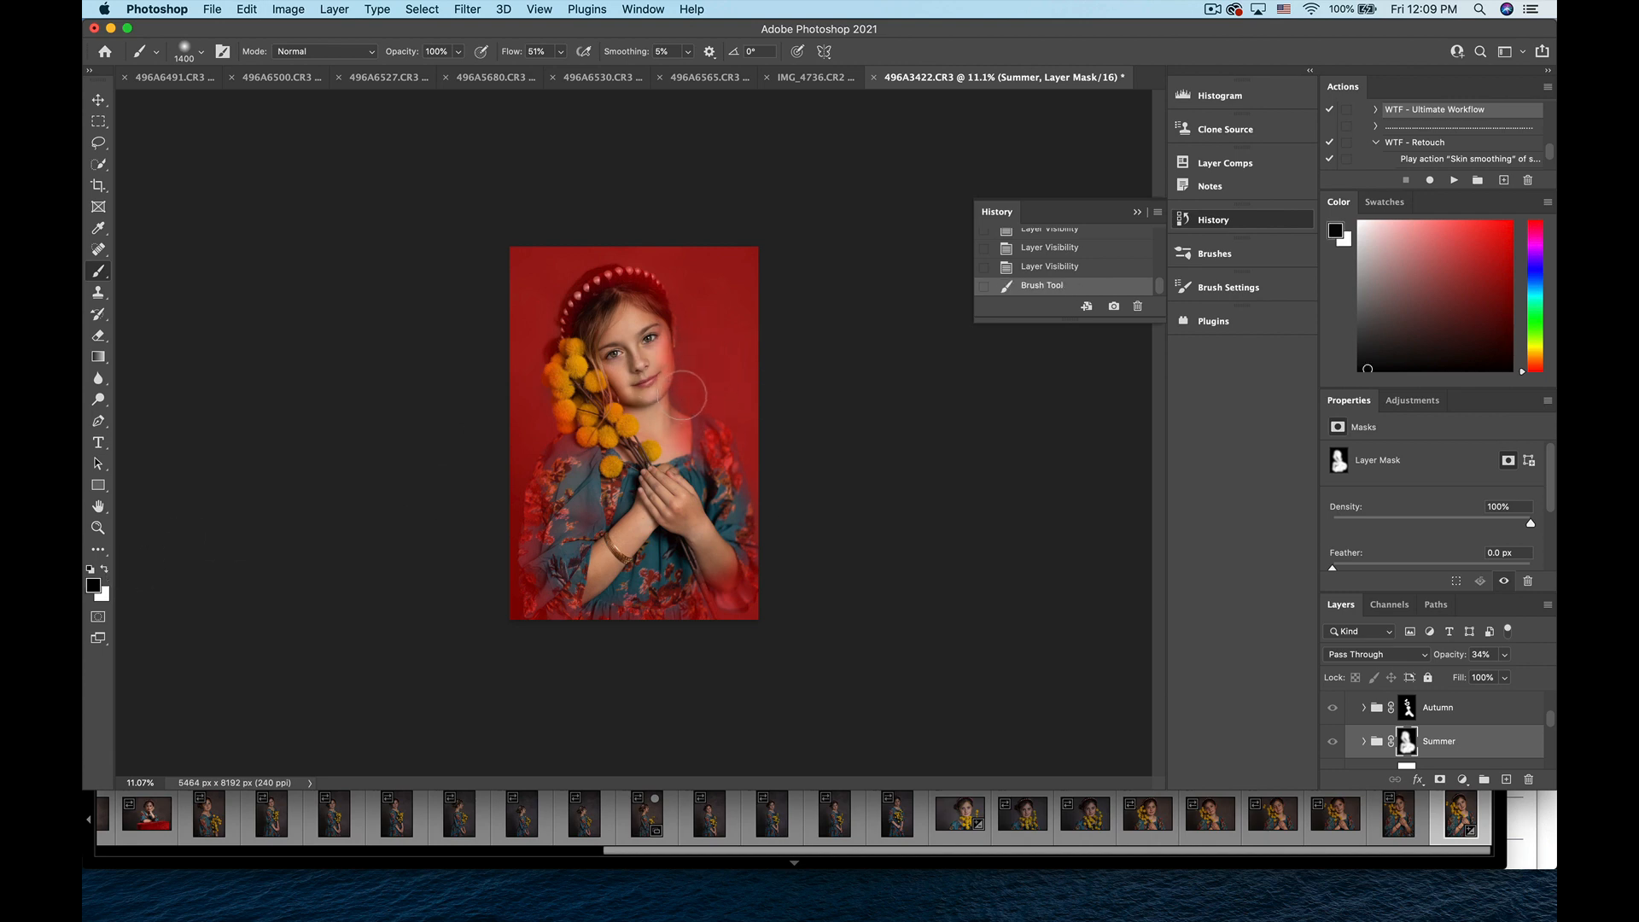
key(x)
key(backslash)
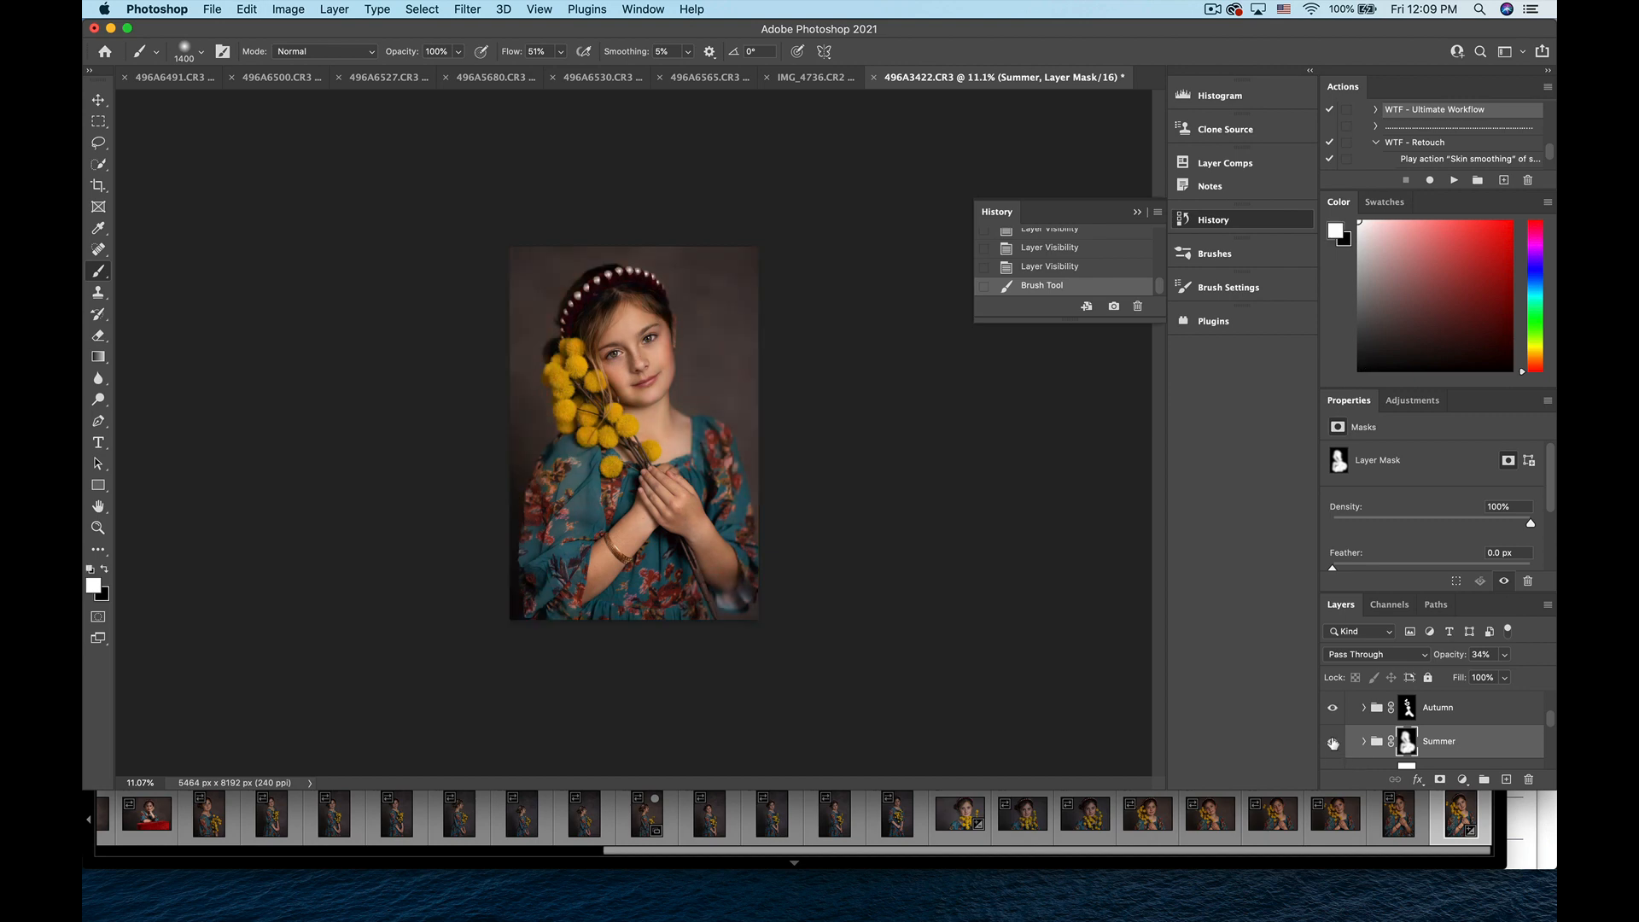
click(1332, 741)
click(1333, 742)
click(1332, 741)
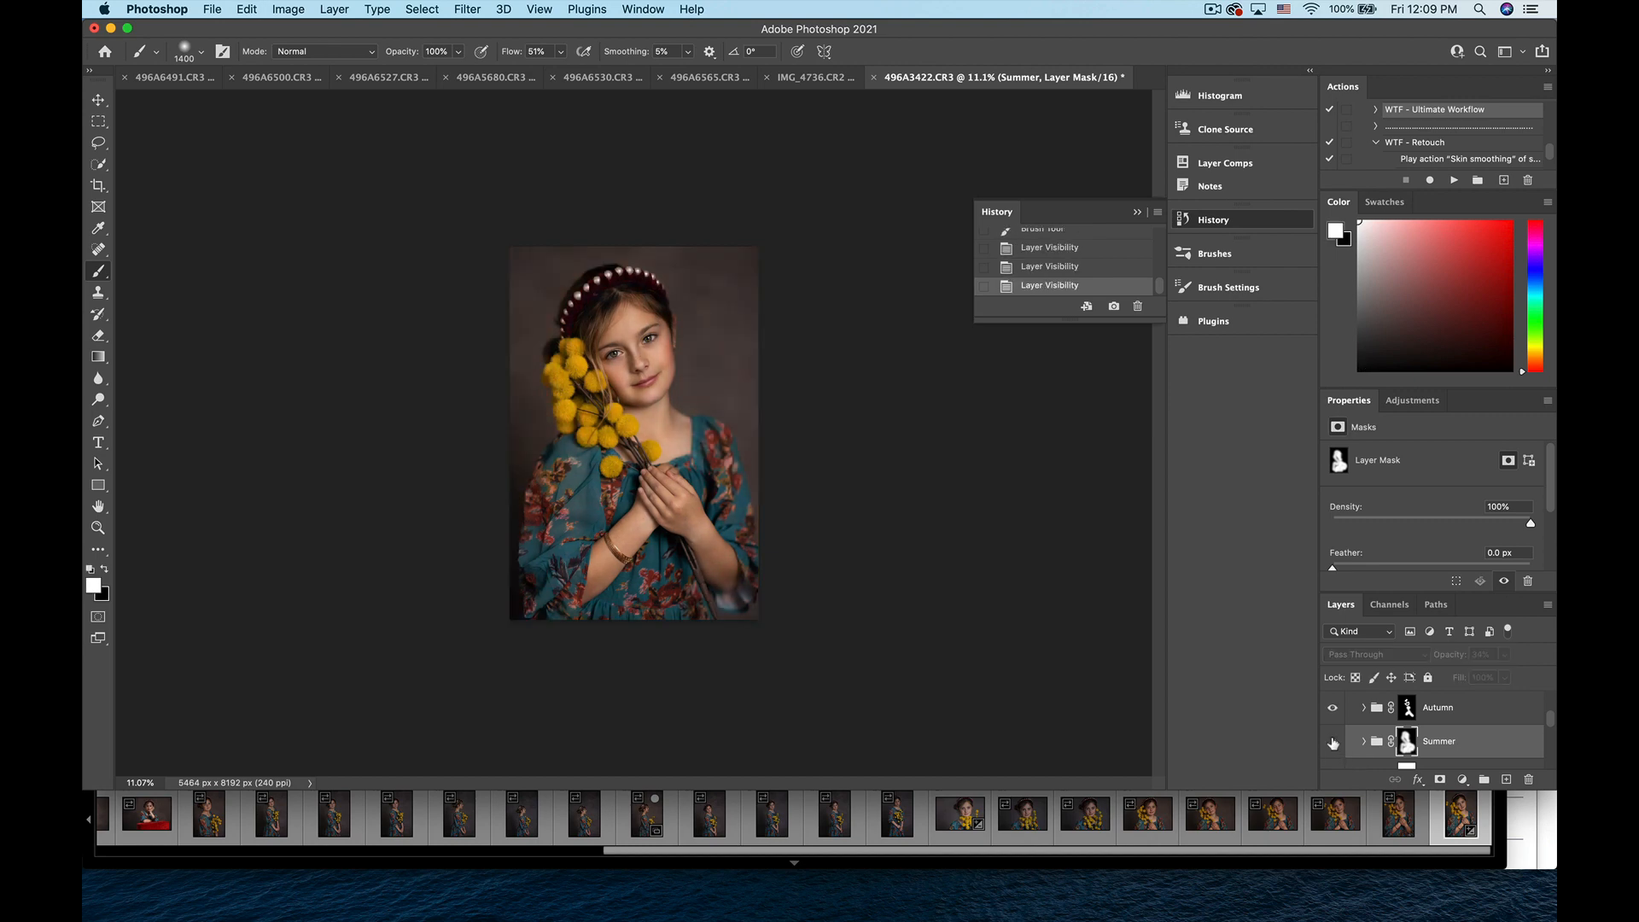
click(1333, 742)
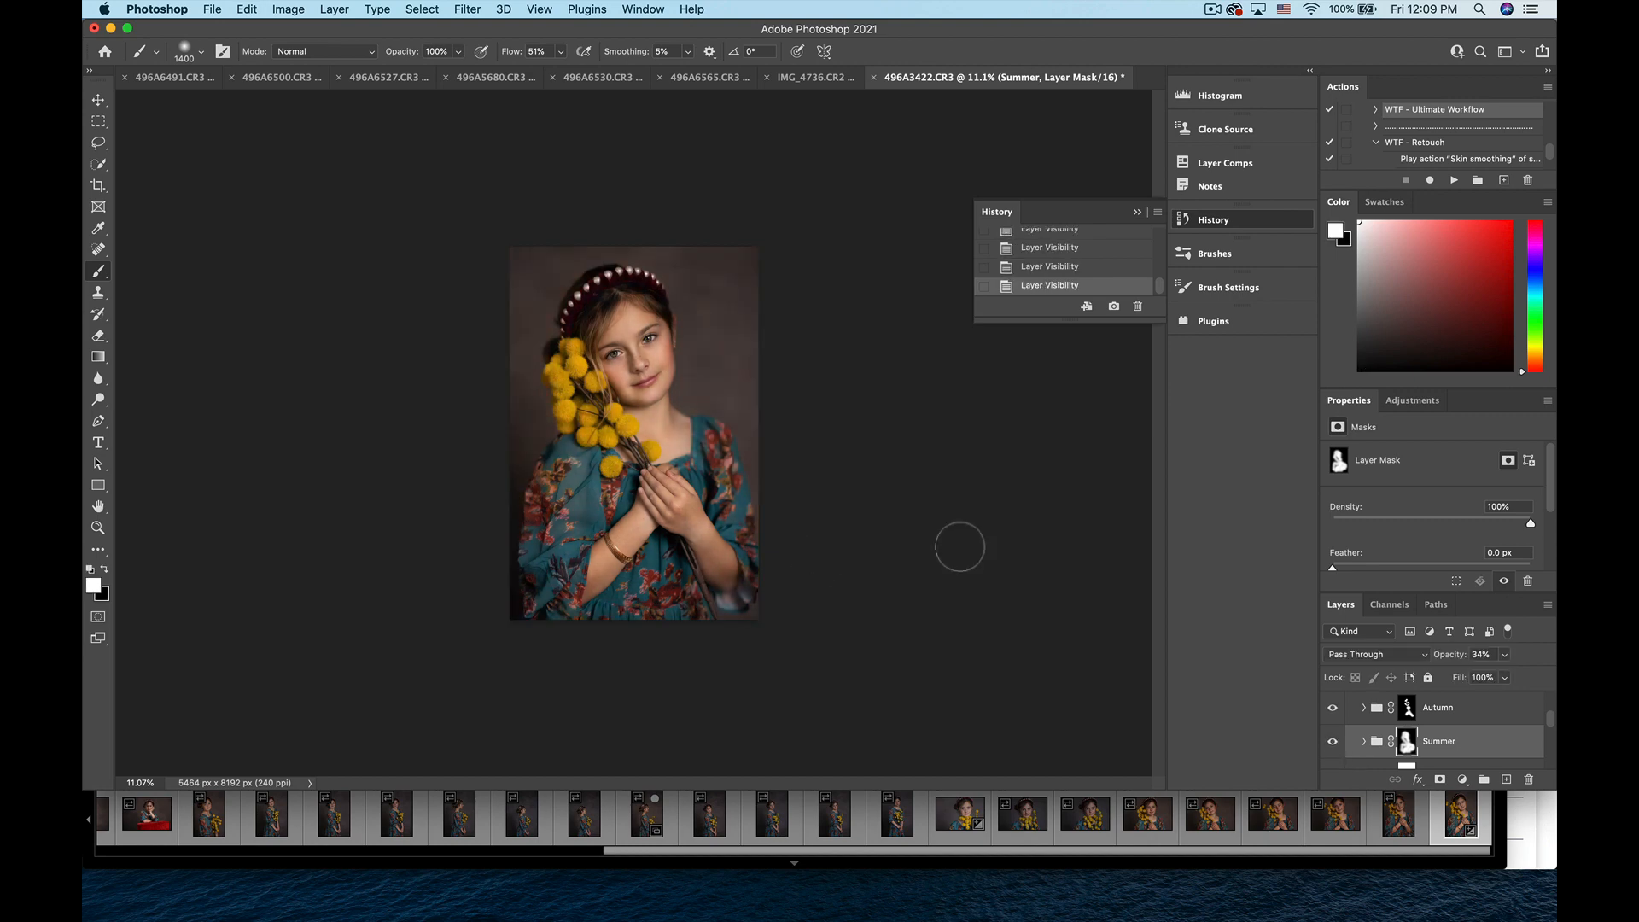
- Lower the Summer group's opacity to 9% and toggle its visibility to compare the effect
click(1449, 741)
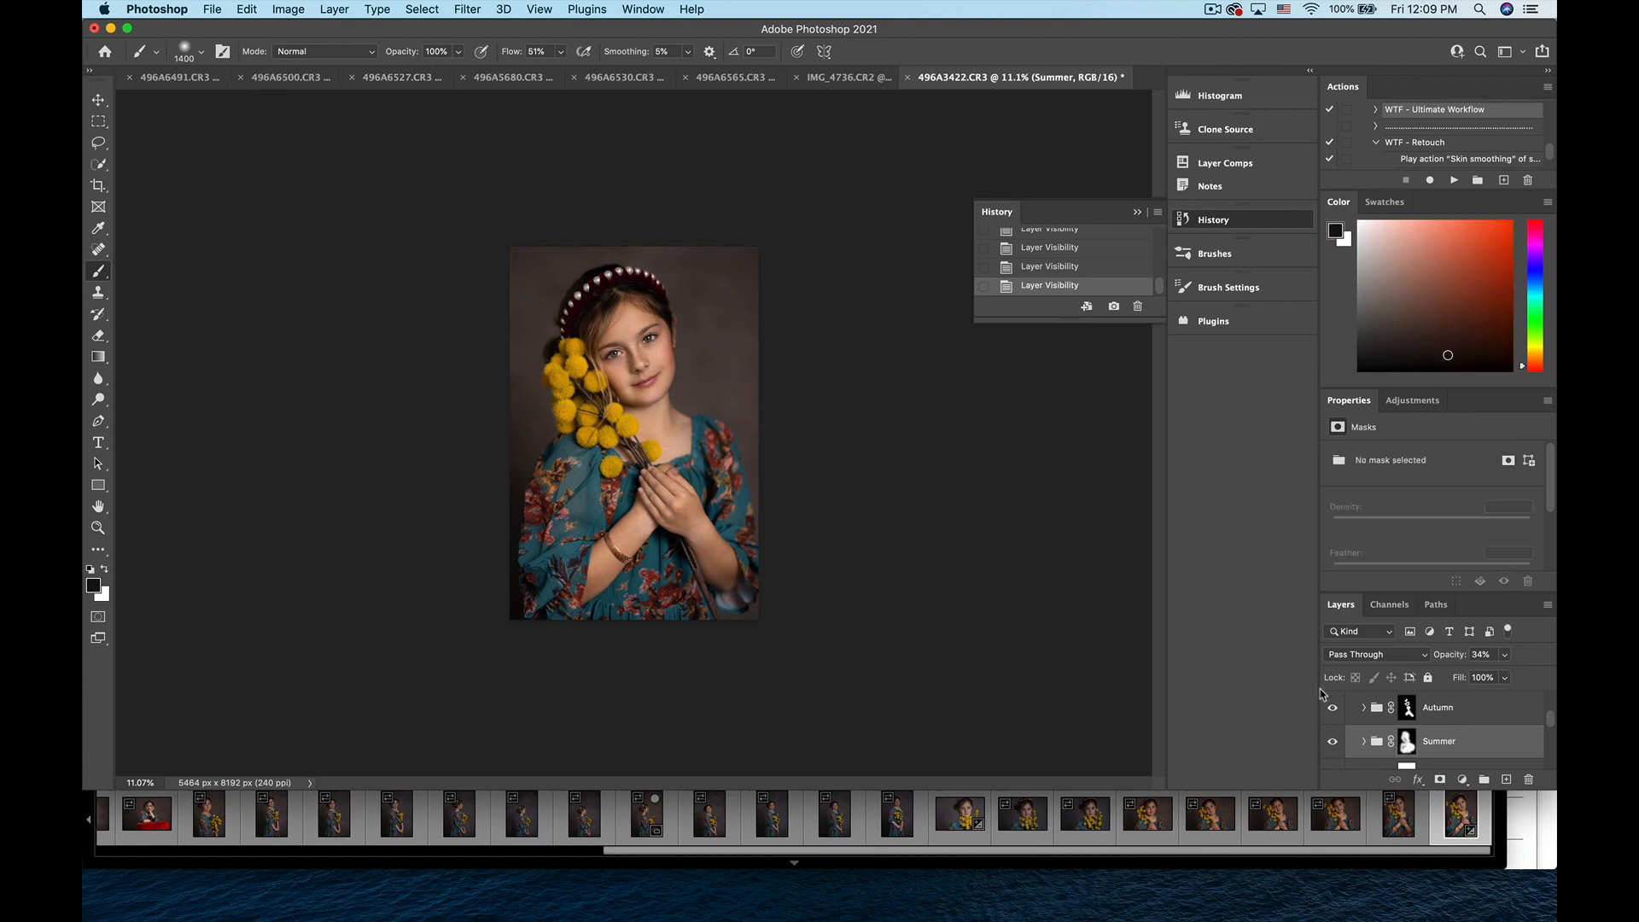
click(1333, 742)
click(1332, 742)
click(1332, 742)
click(1333, 742)
click(1506, 655)
drag(1485, 679, 1475, 678)
click(1333, 741)
click(1333, 741)
click(1333, 741)
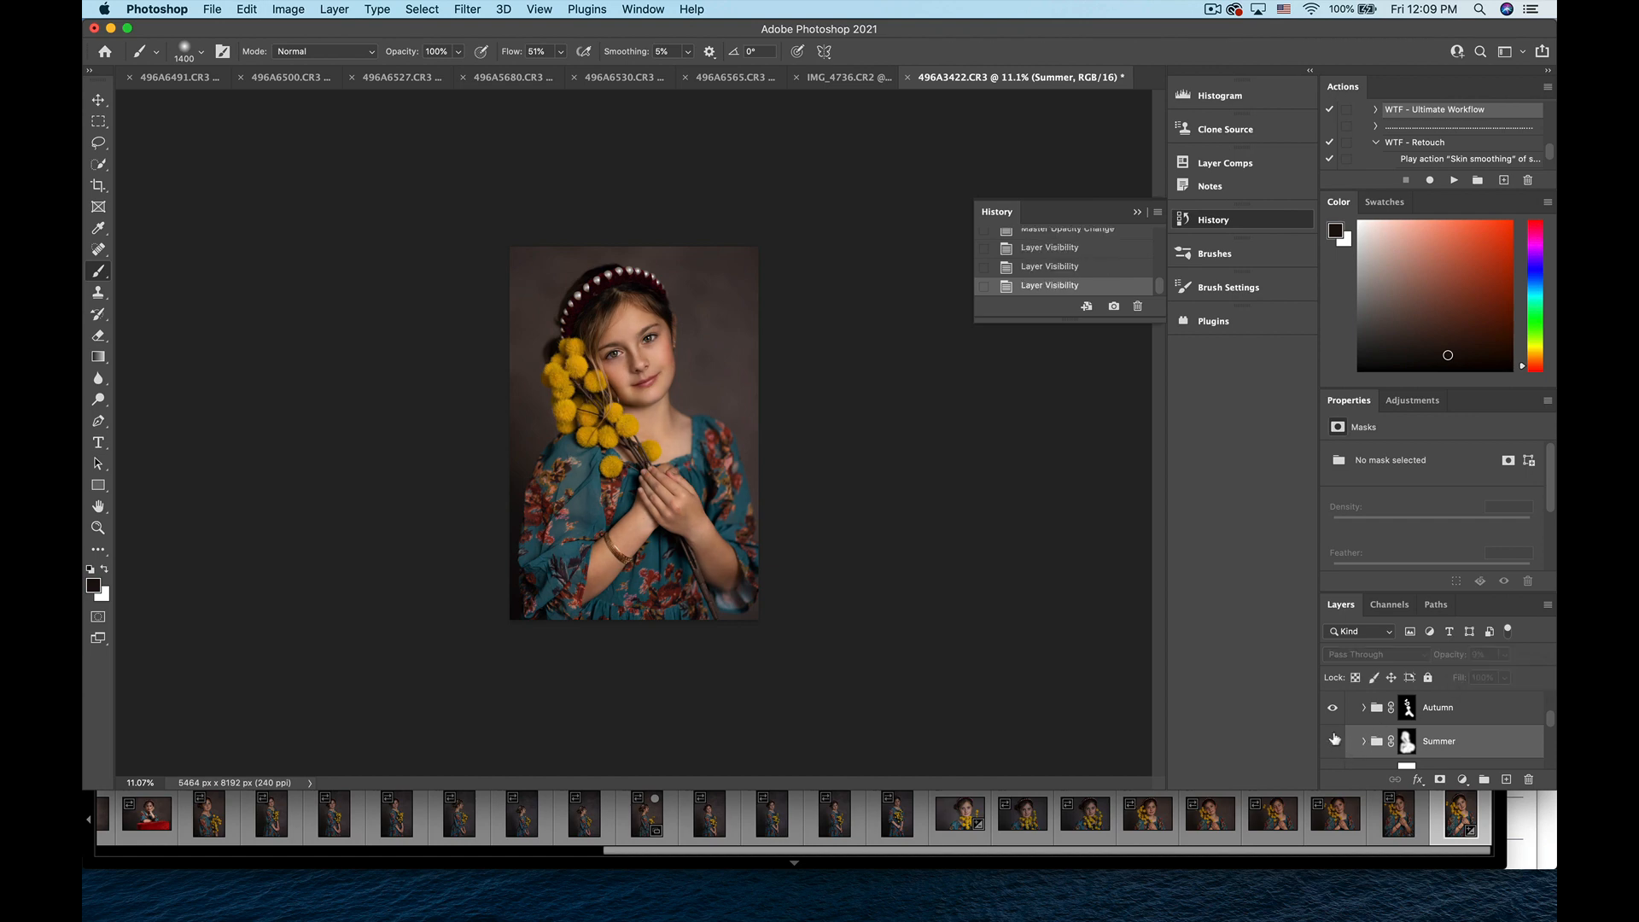
click(1332, 741)
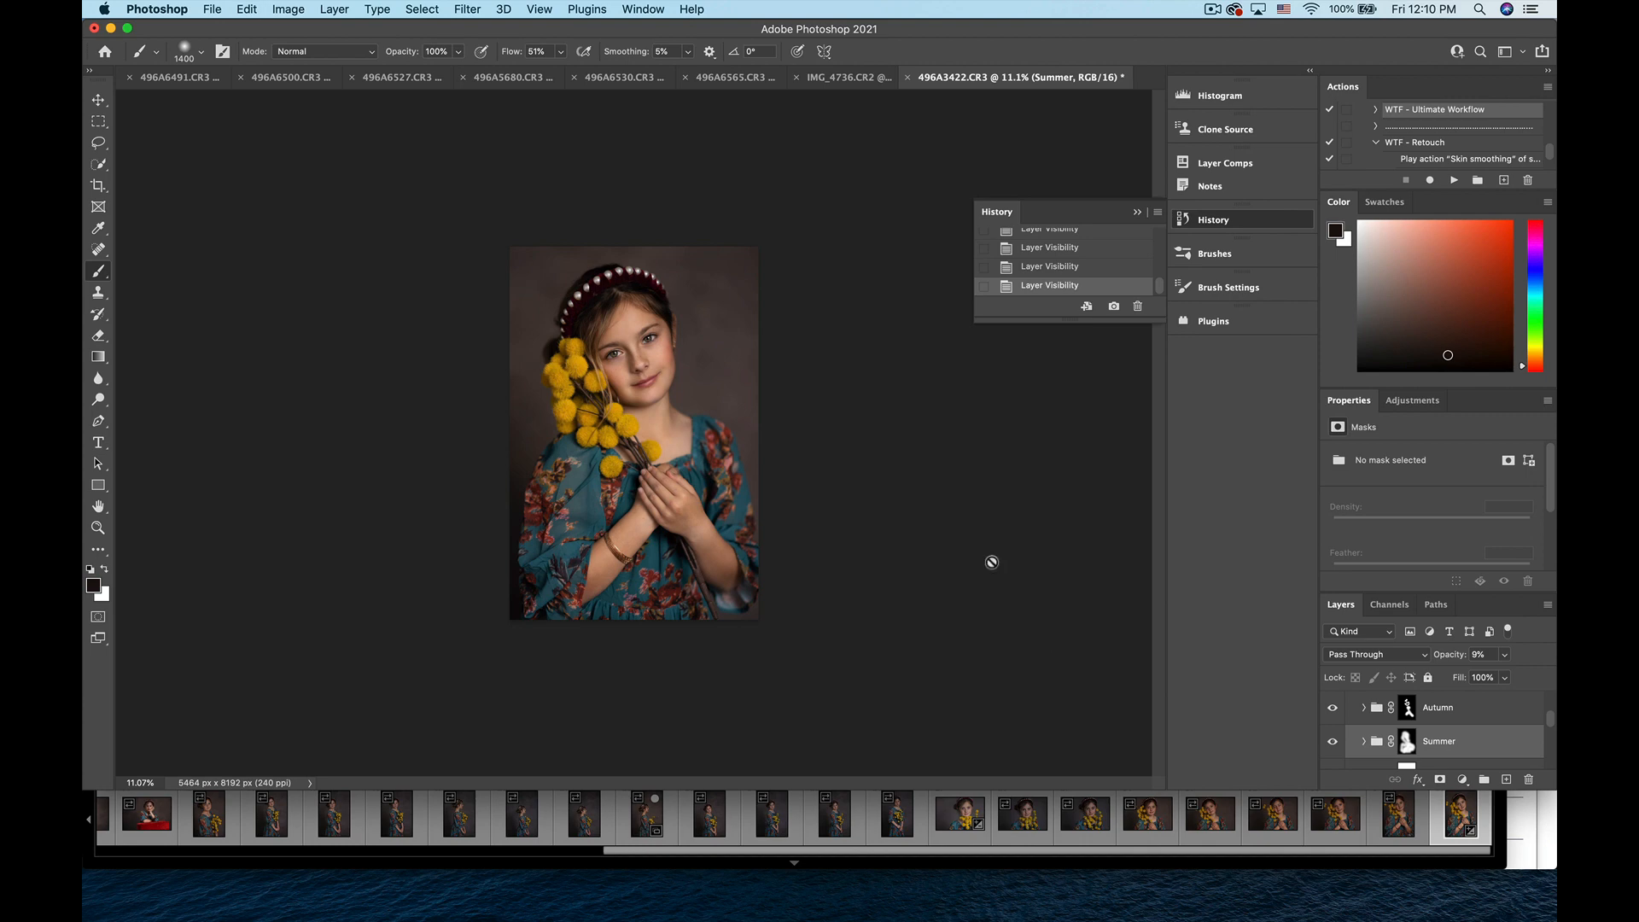
- Turn on the Beautiful Color group and invert its mask to black
scroll(992, 560, down, 2)
scroll(993, 560, up, 3)
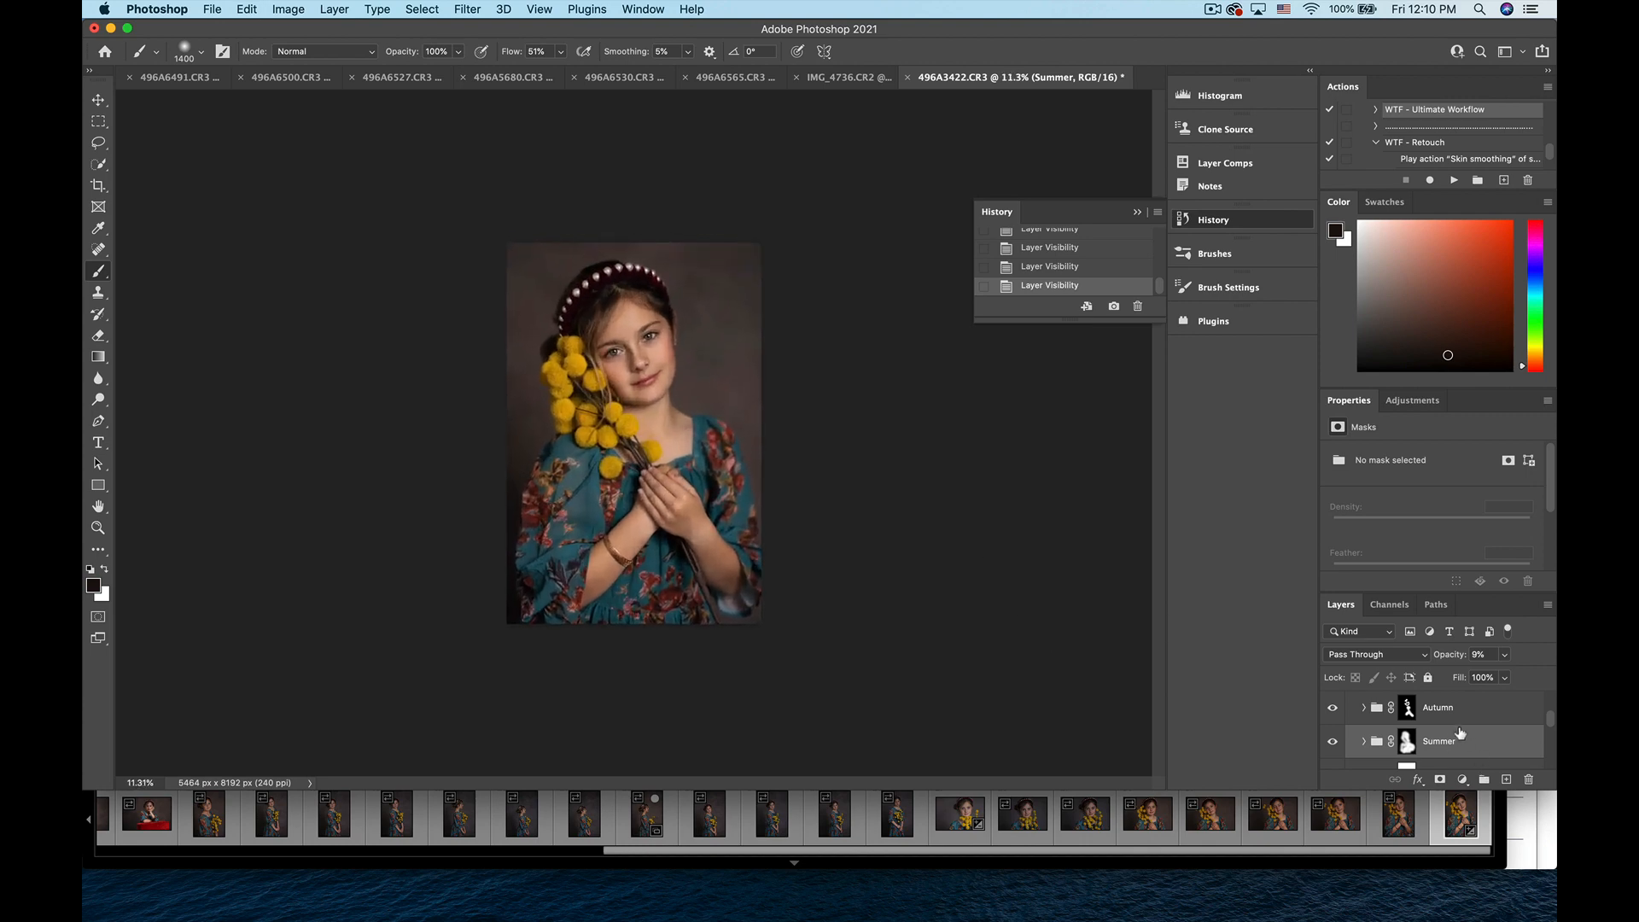
scroll(1458, 732, down, 1)
scroll(1462, 736, down, 1)
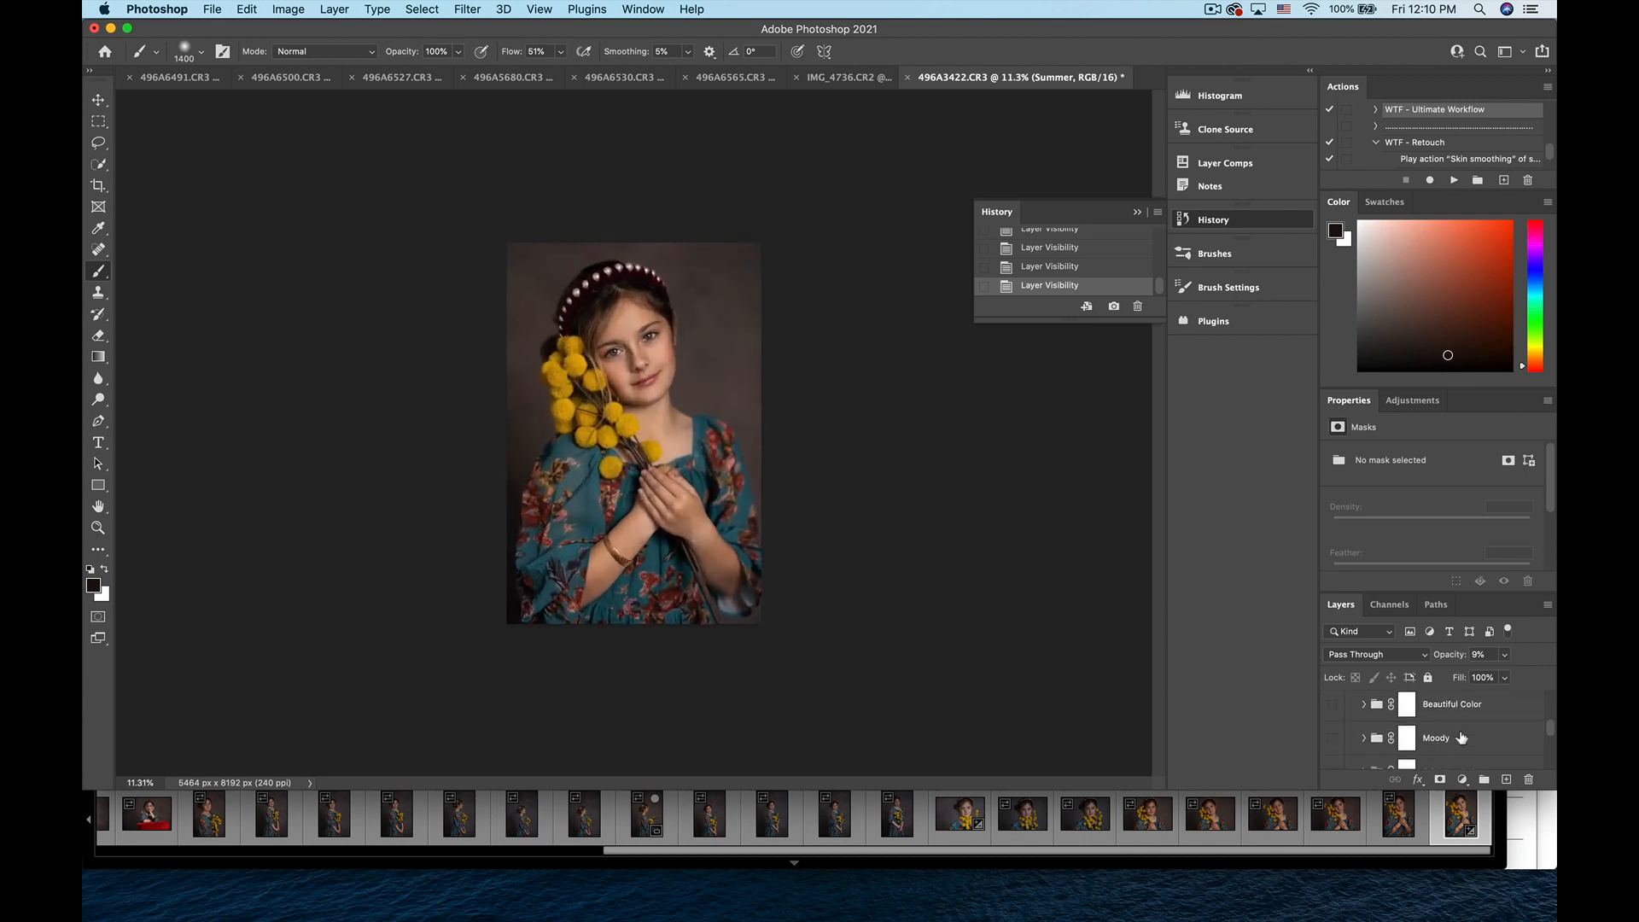
click(1330, 705)
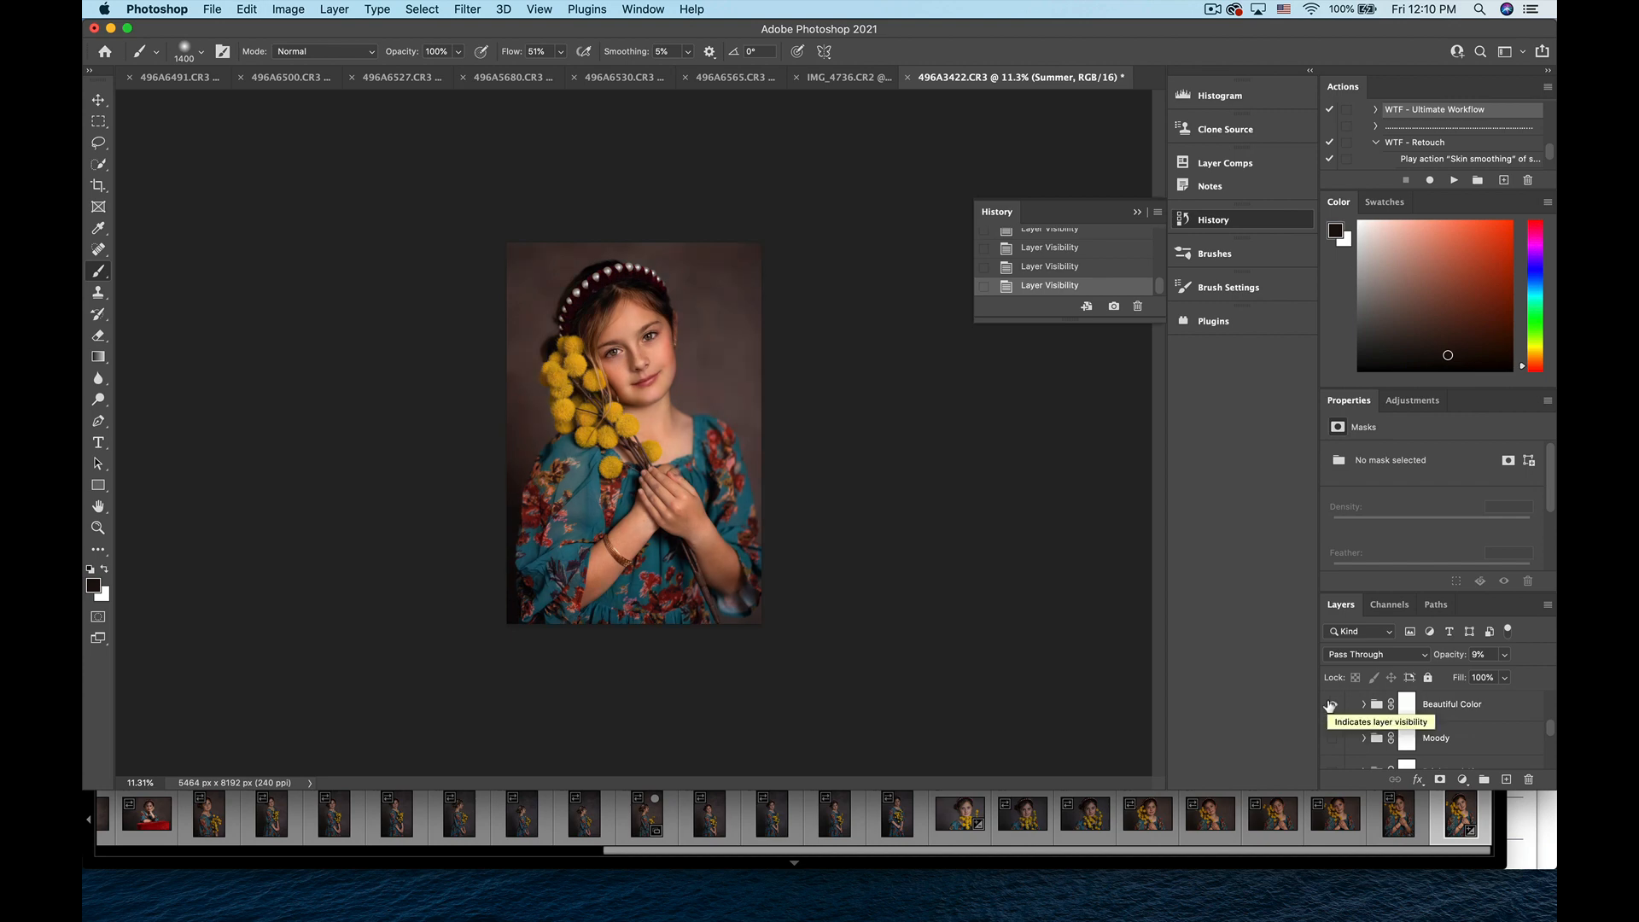
click(1410, 701)
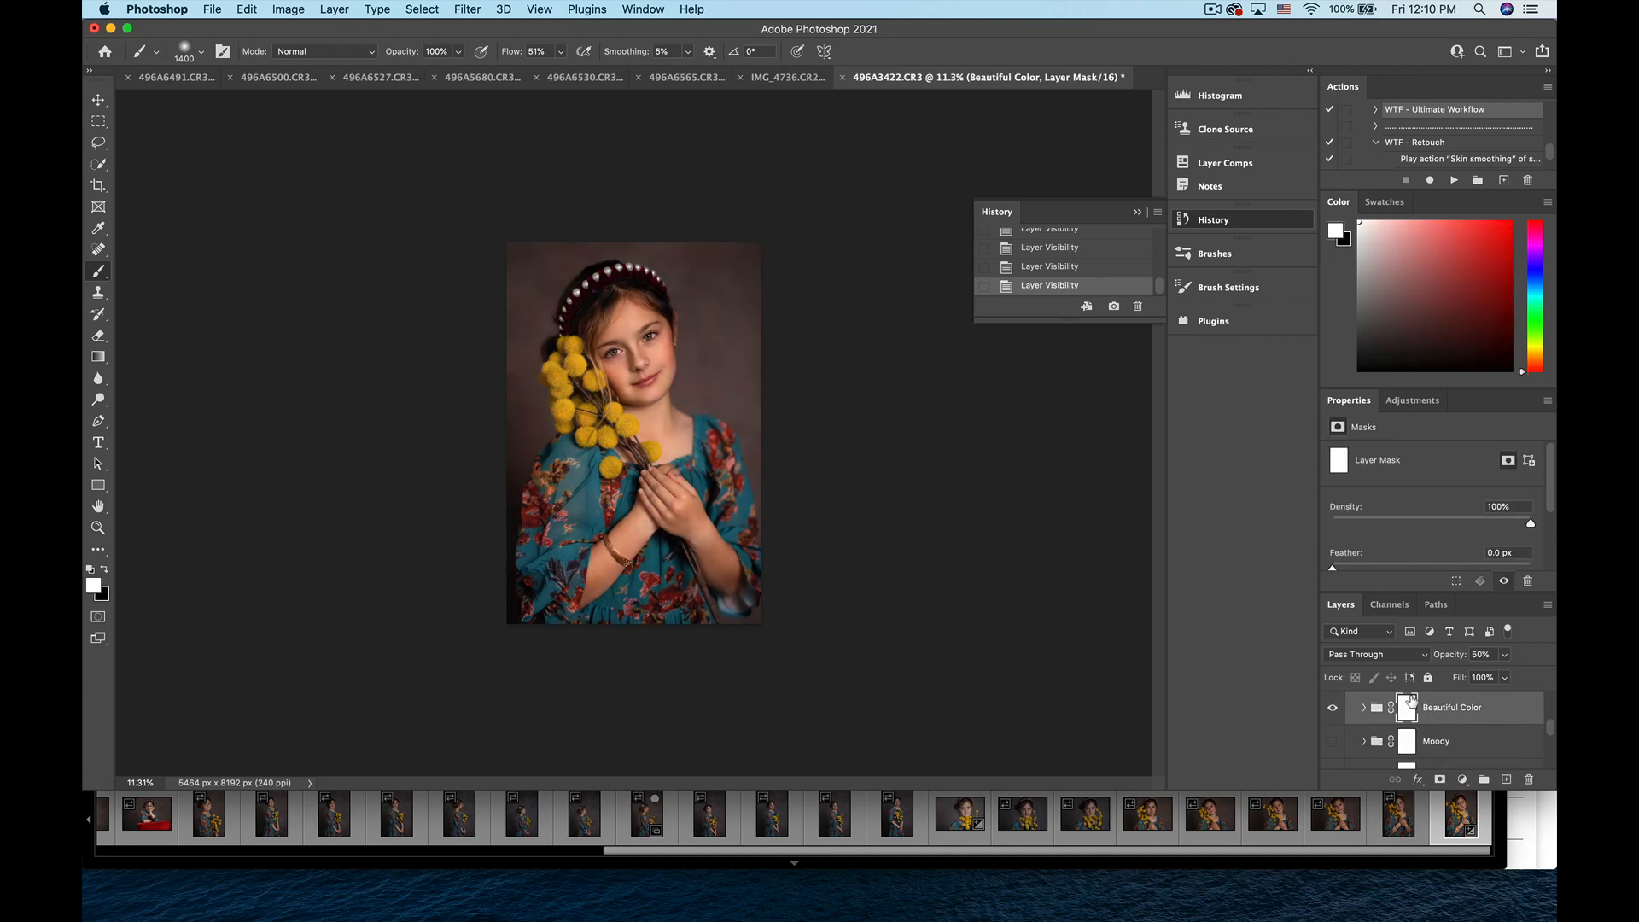
key(super+i)
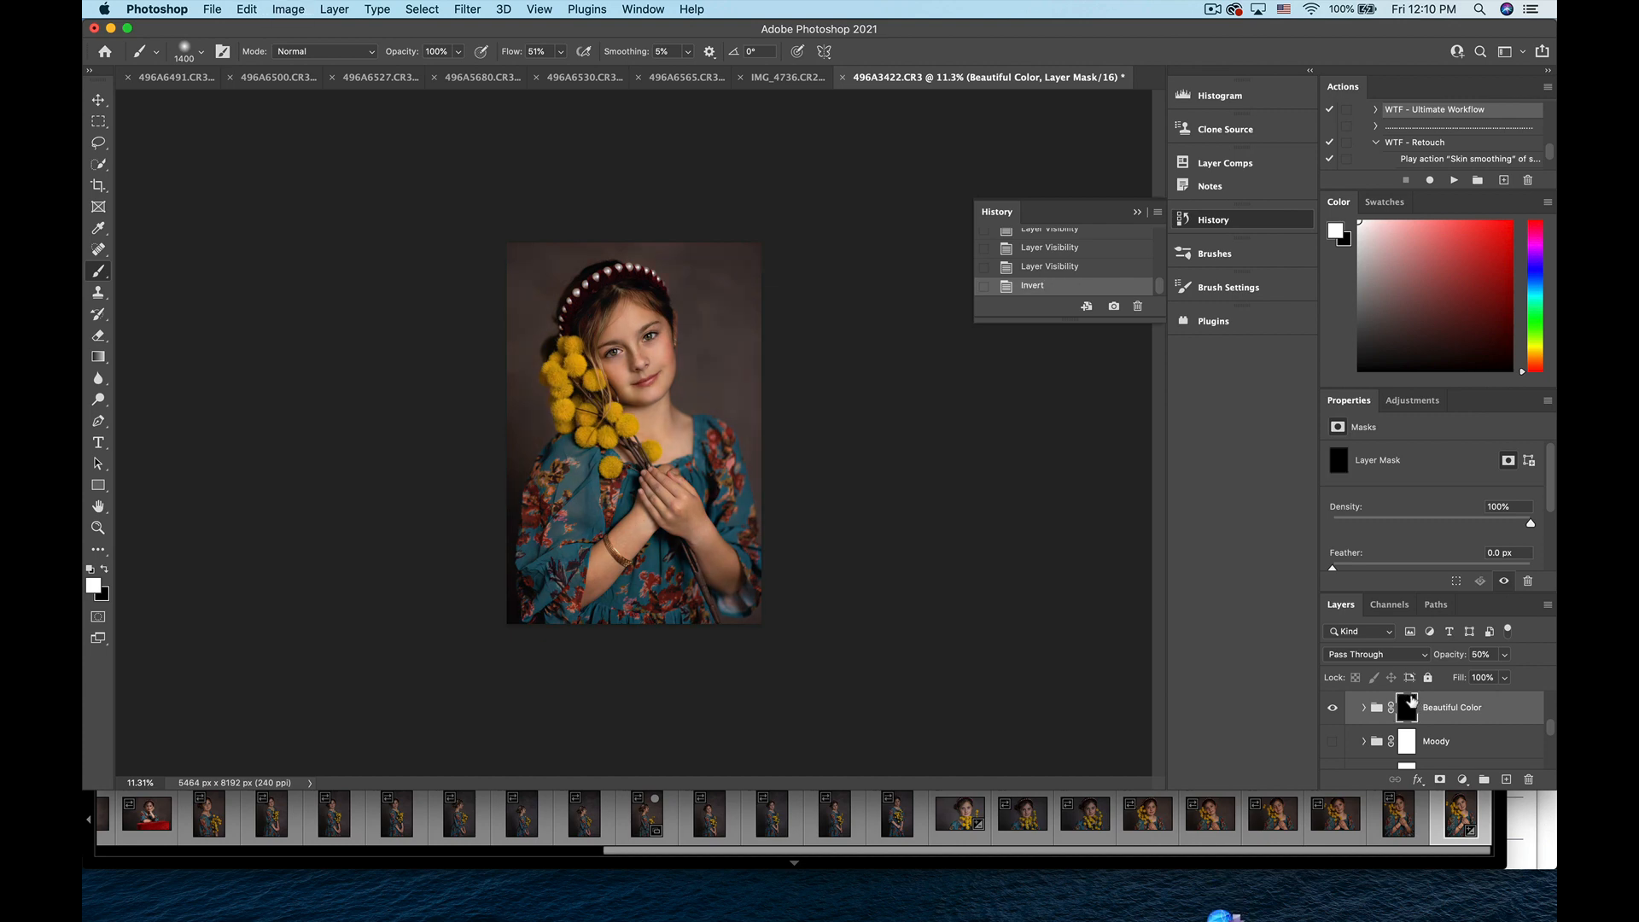
- Raise the brush flow to 100% and paint the Beautiful Color toning onto the dress front and the sleeve below the flowers
drag(581, 491, 543, 546)
click(561, 53)
drag(562, 73, 613, 81)
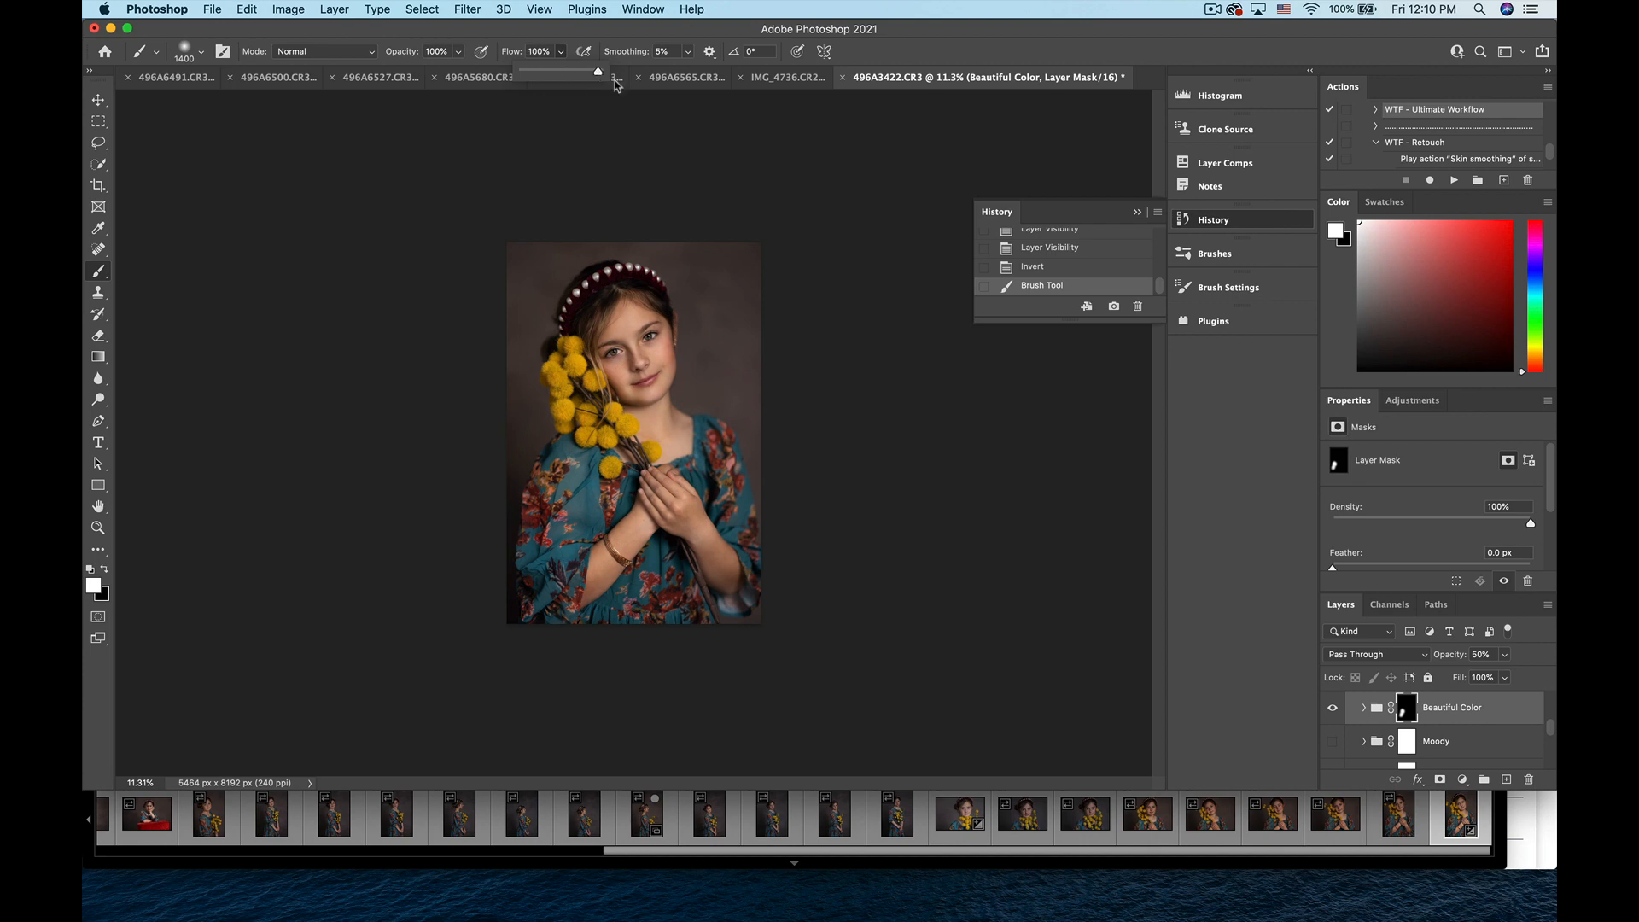
click(507, 452)
drag(517, 587, 535, 586)
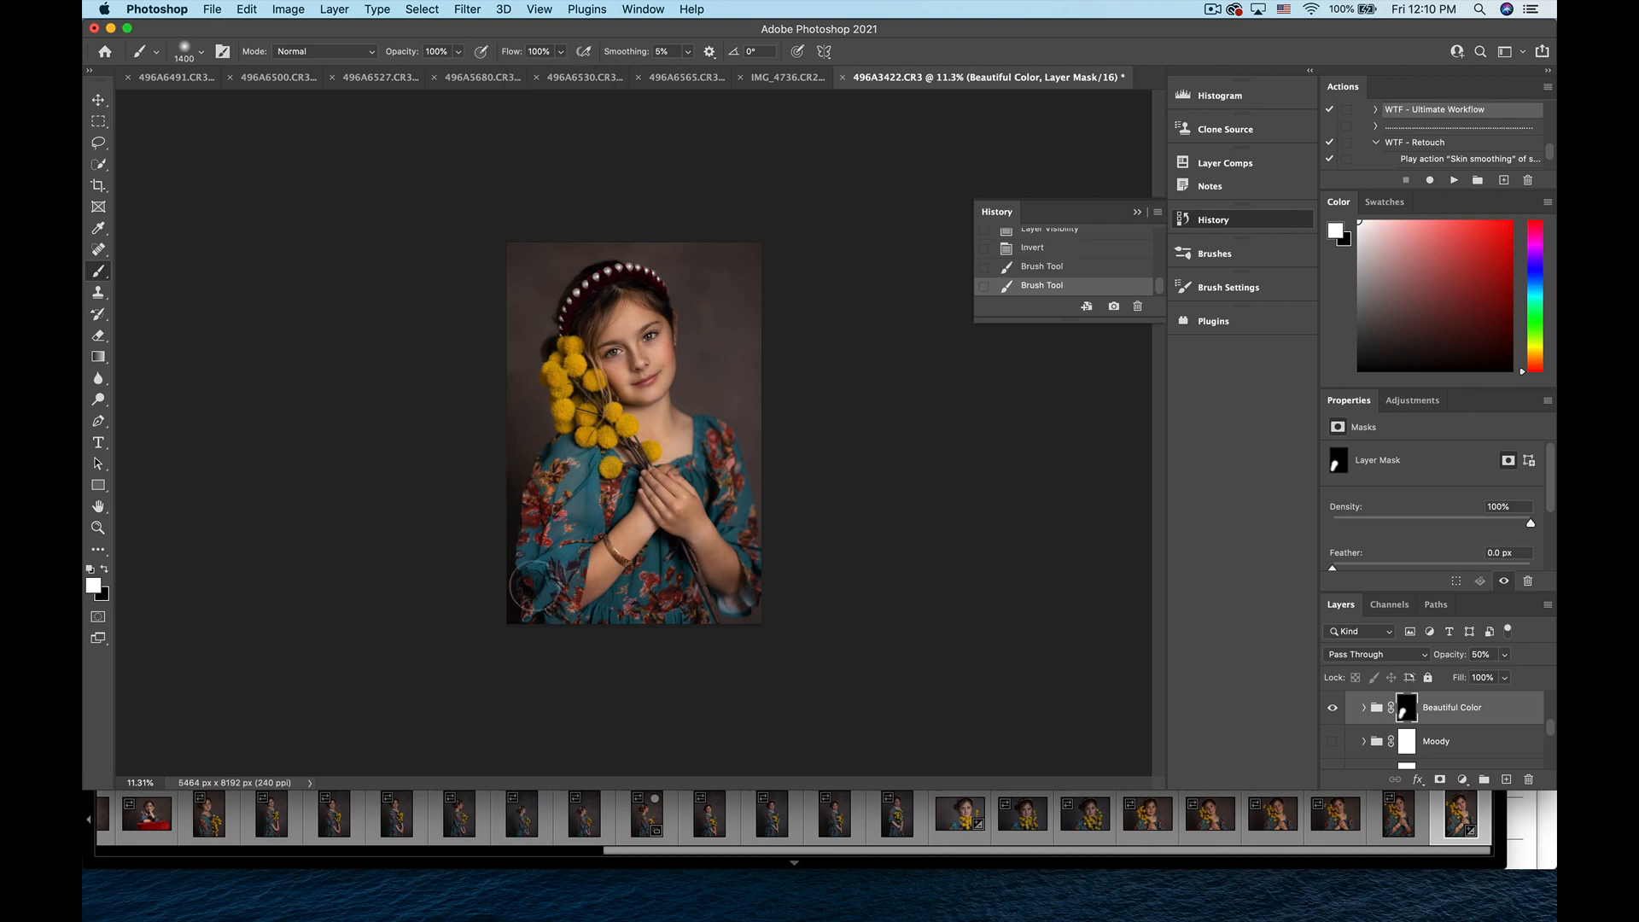
click(677, 610)
- Reduce the brush size to 1000 and paint the Beautiful Color toning onto the dress's other sleeve
key(bracketleft)
key(bracketleft)
key(bracketleft)
key(bracketleft)
drag(716, 446, 751, 550)
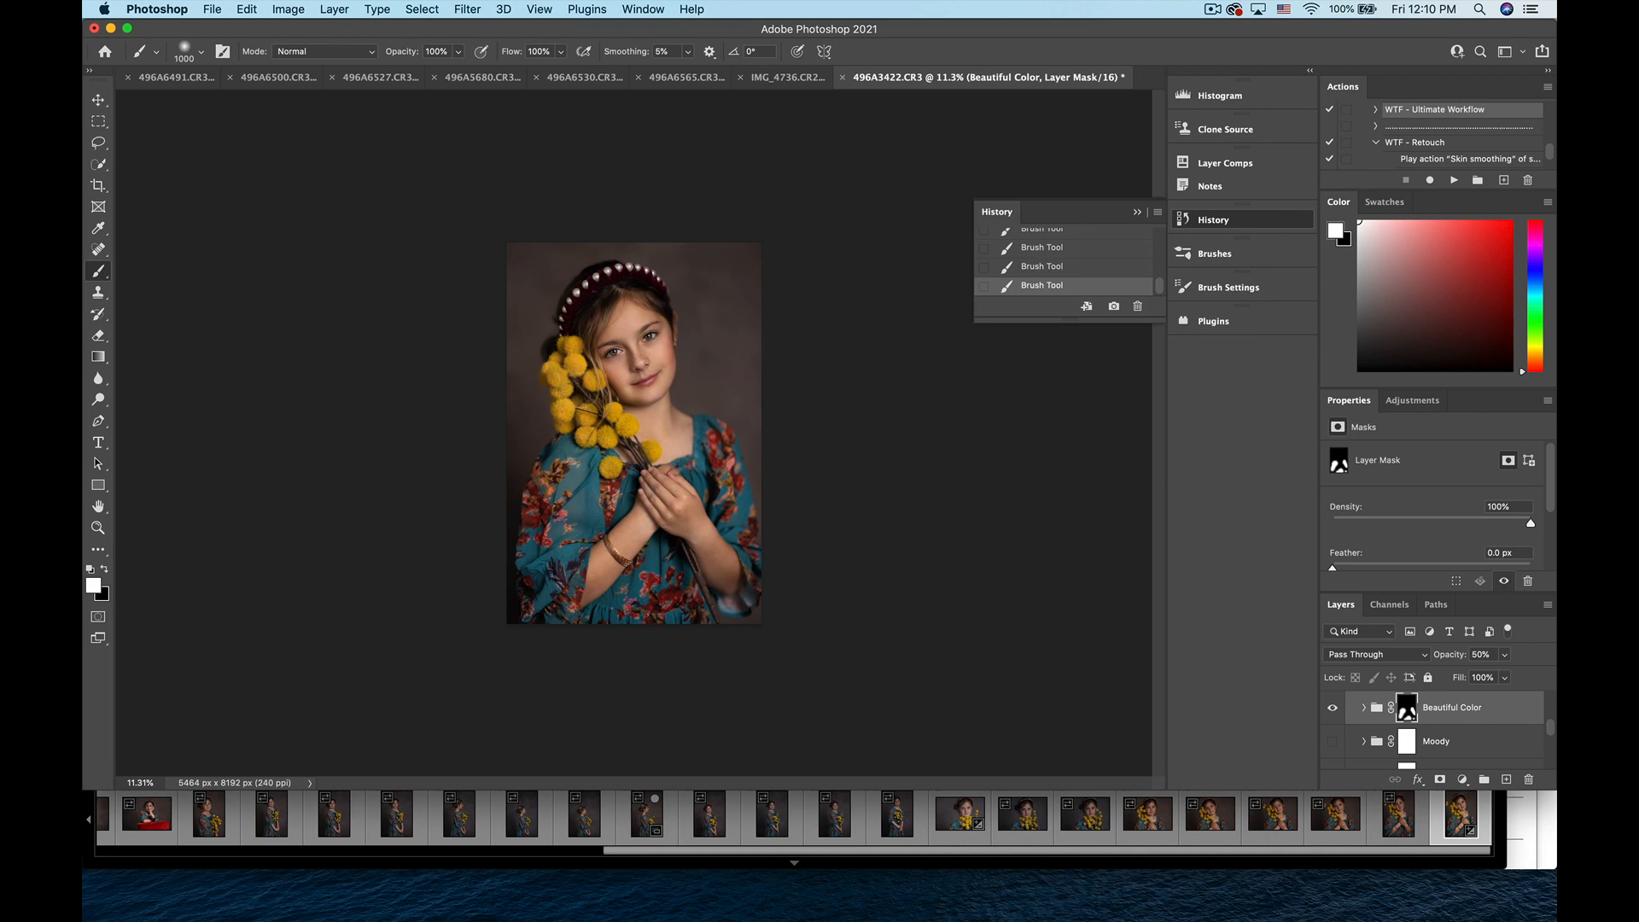
- Reduce the brush size to 600, extend the Beautiful Color toning over the yellow flowers, and toggle the group to compare
key(bracketleft)
key(bracketleft)
click(1333, 708)
click(1333, 708)
click(1333, 709)
click(1333, 708)
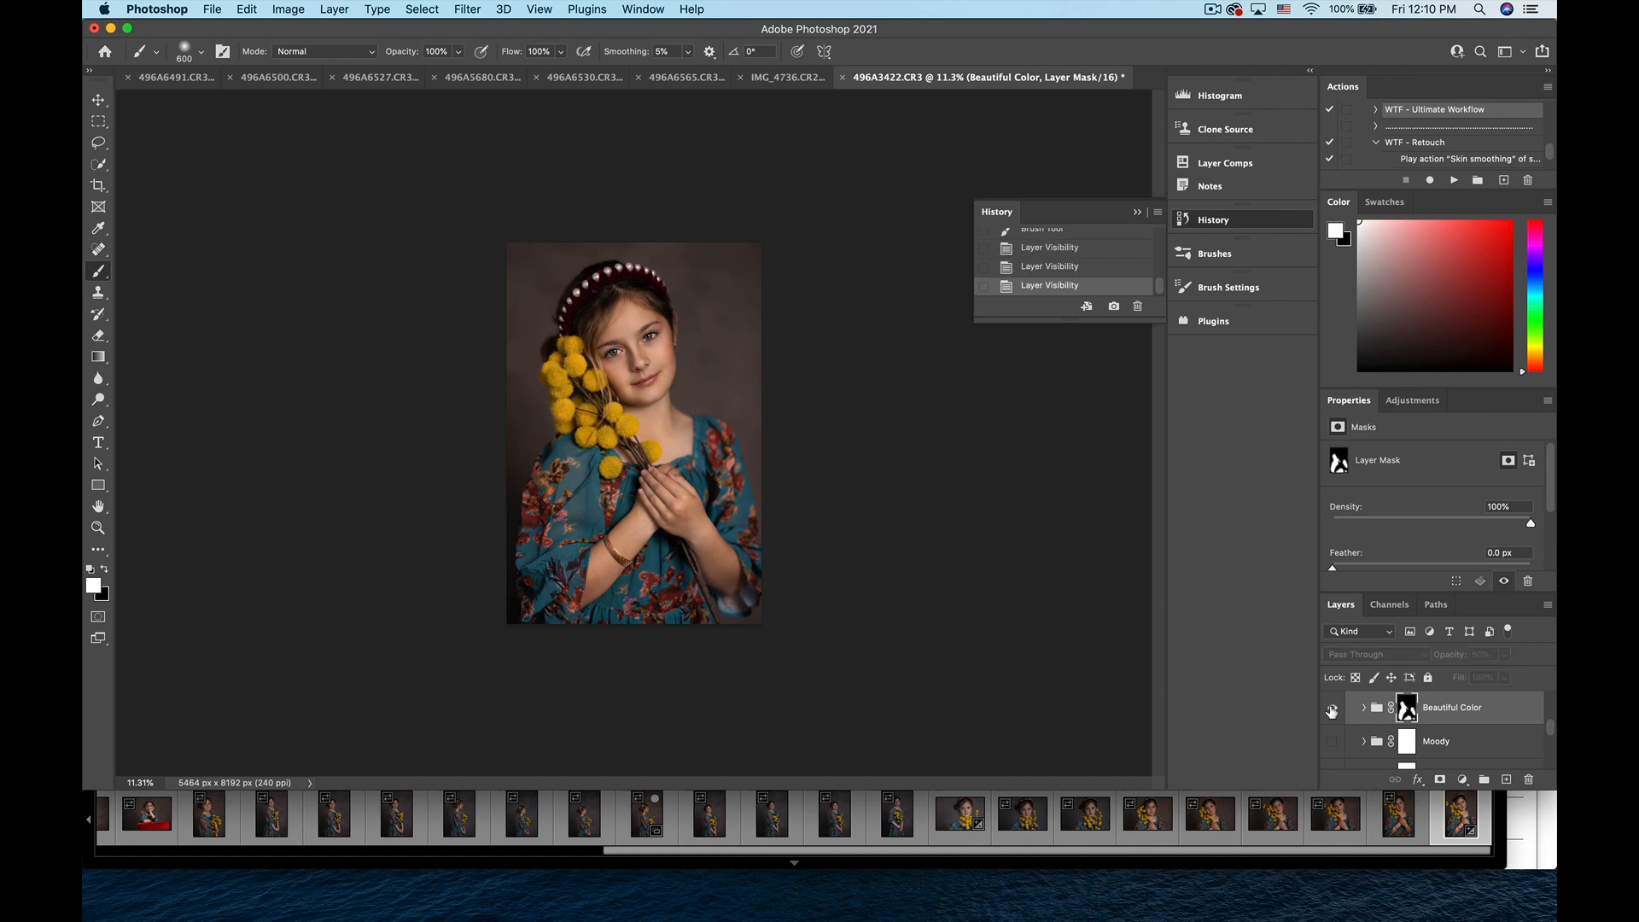
click(1332, 708)
click(1333, 708)
- Paint the Beautiful Color toning along the headband with a 250 brush, then check the mask overlay and compare the effect
key(bracketleft)
key(bracketleft)
key(bracketleft)
key(bracketleft)
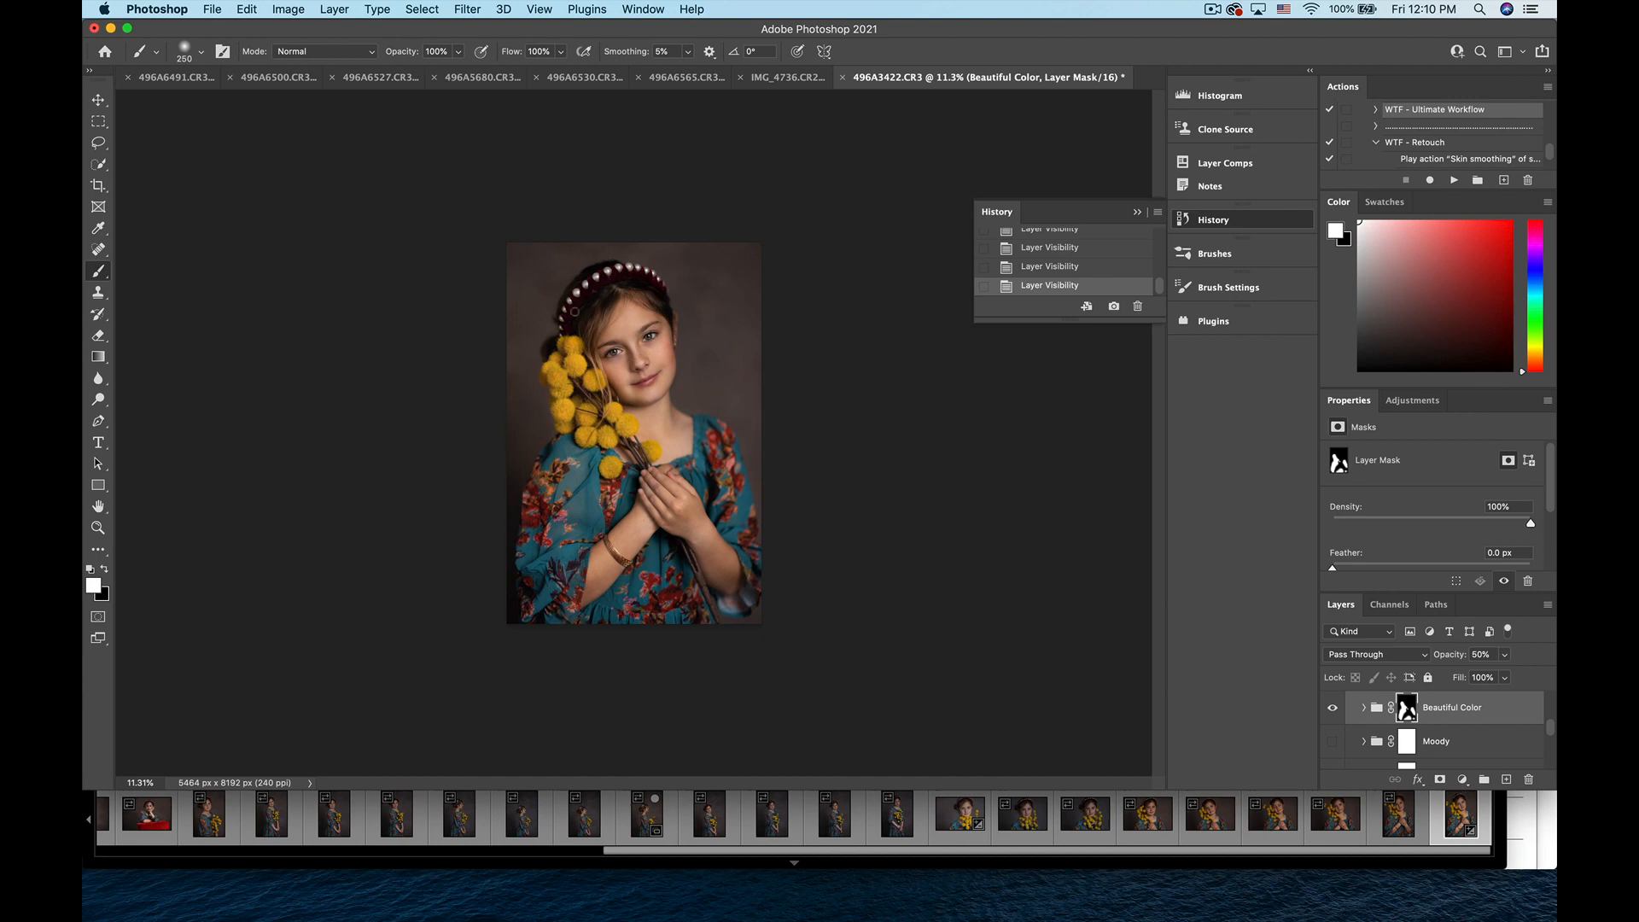
drag(668, 287, 689, 352)
key(backslash)
key(backslash)
click(1332, 709)
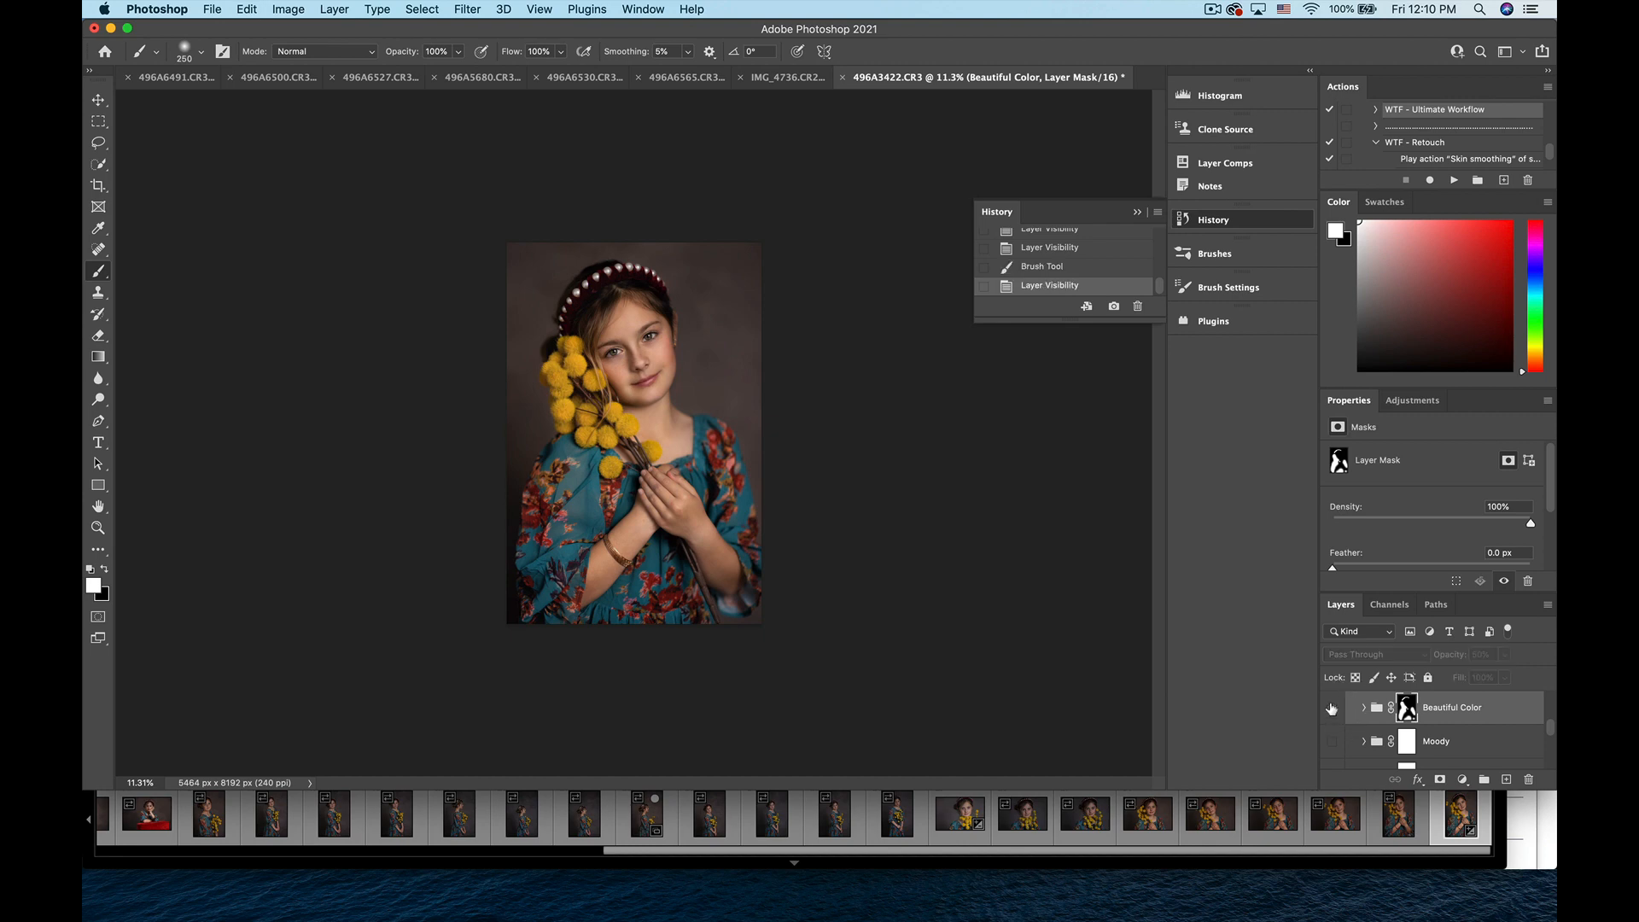
click(1332, 709)
click(1332, 708)
click(1331, 708)
- Preview the Moody group by briefly turning it on and hiding it again
scroll(1417, 740, down, 1)
scroll(1416, 739, down, 1)
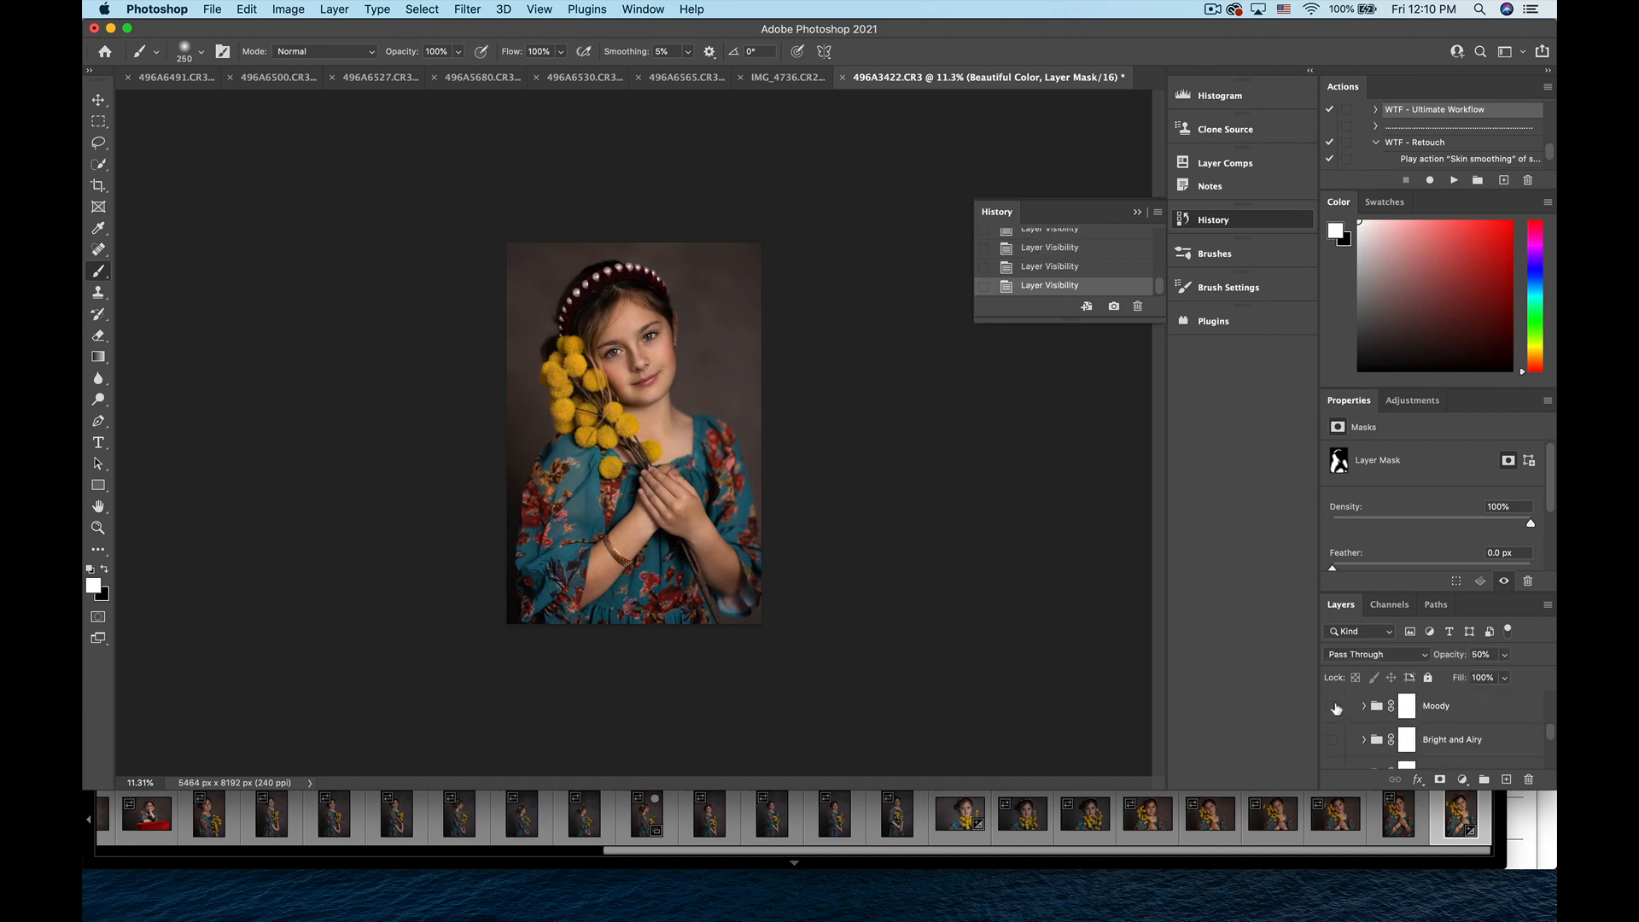
click(1333, 707)
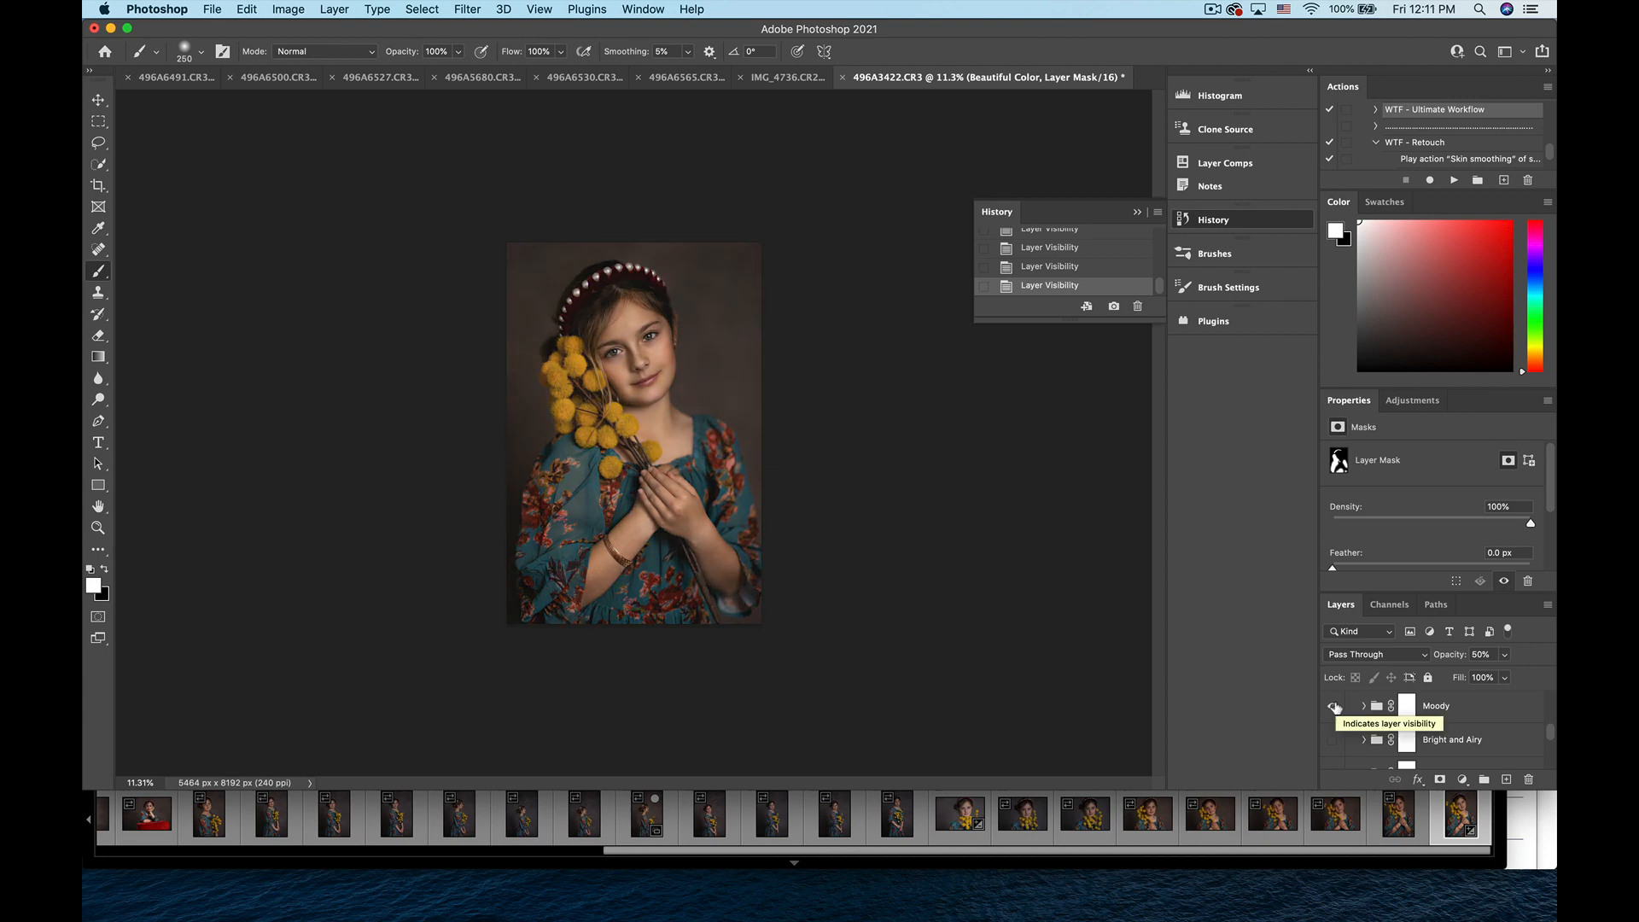
click(1334, 707)
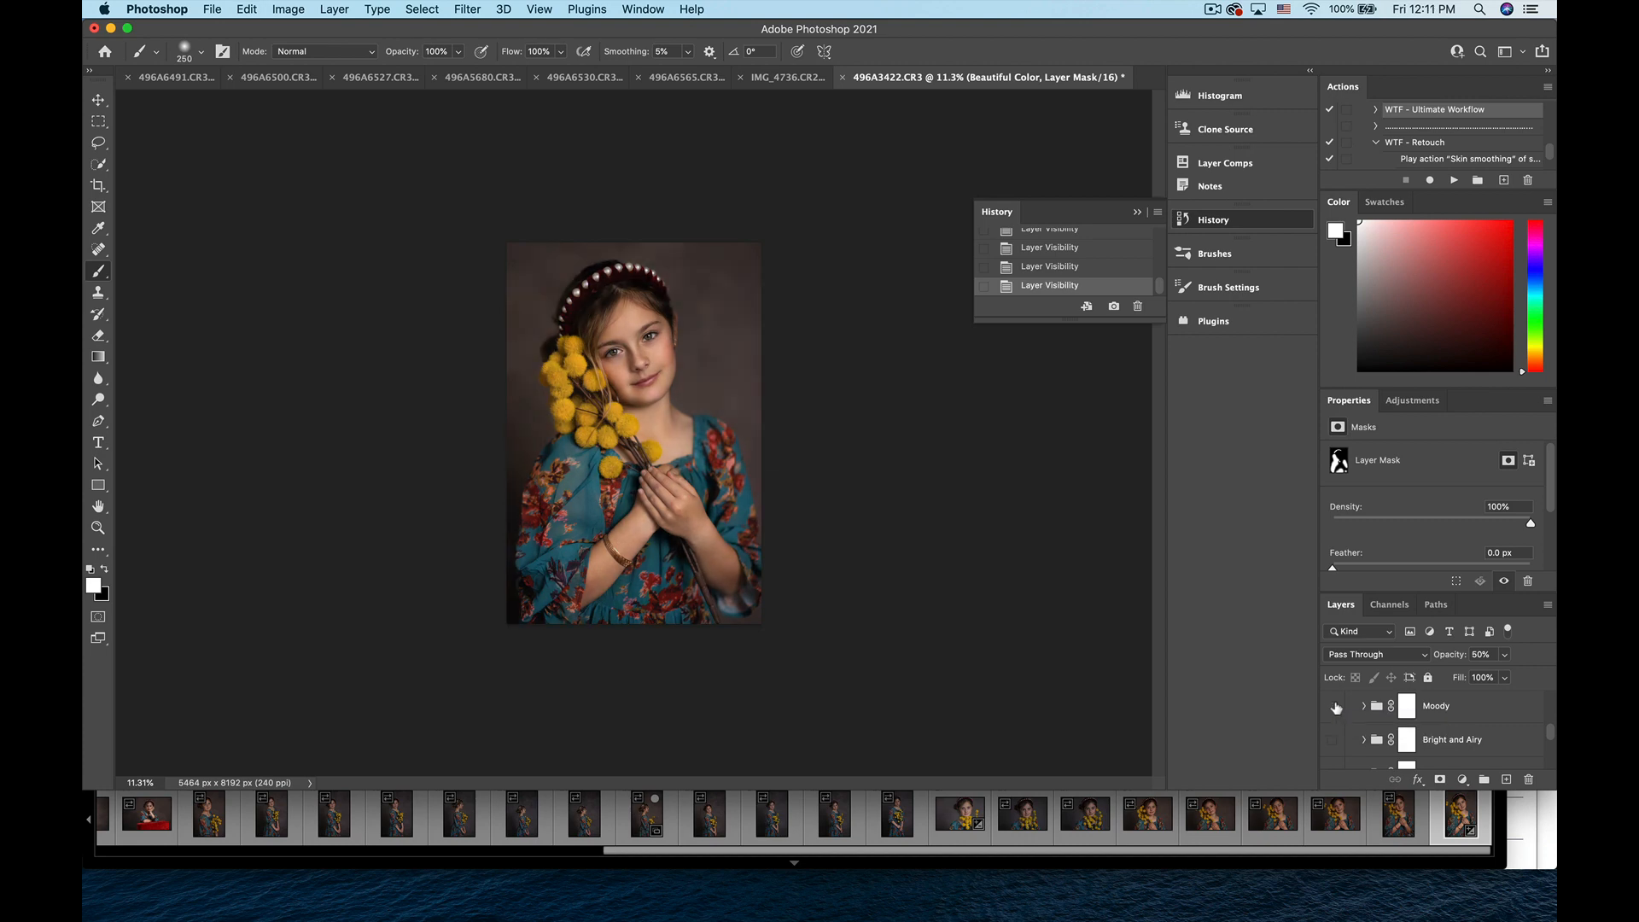
- Turn on the Moody group, toggling it a few times to compare the portrait with and without the toning
click(1333, 707)
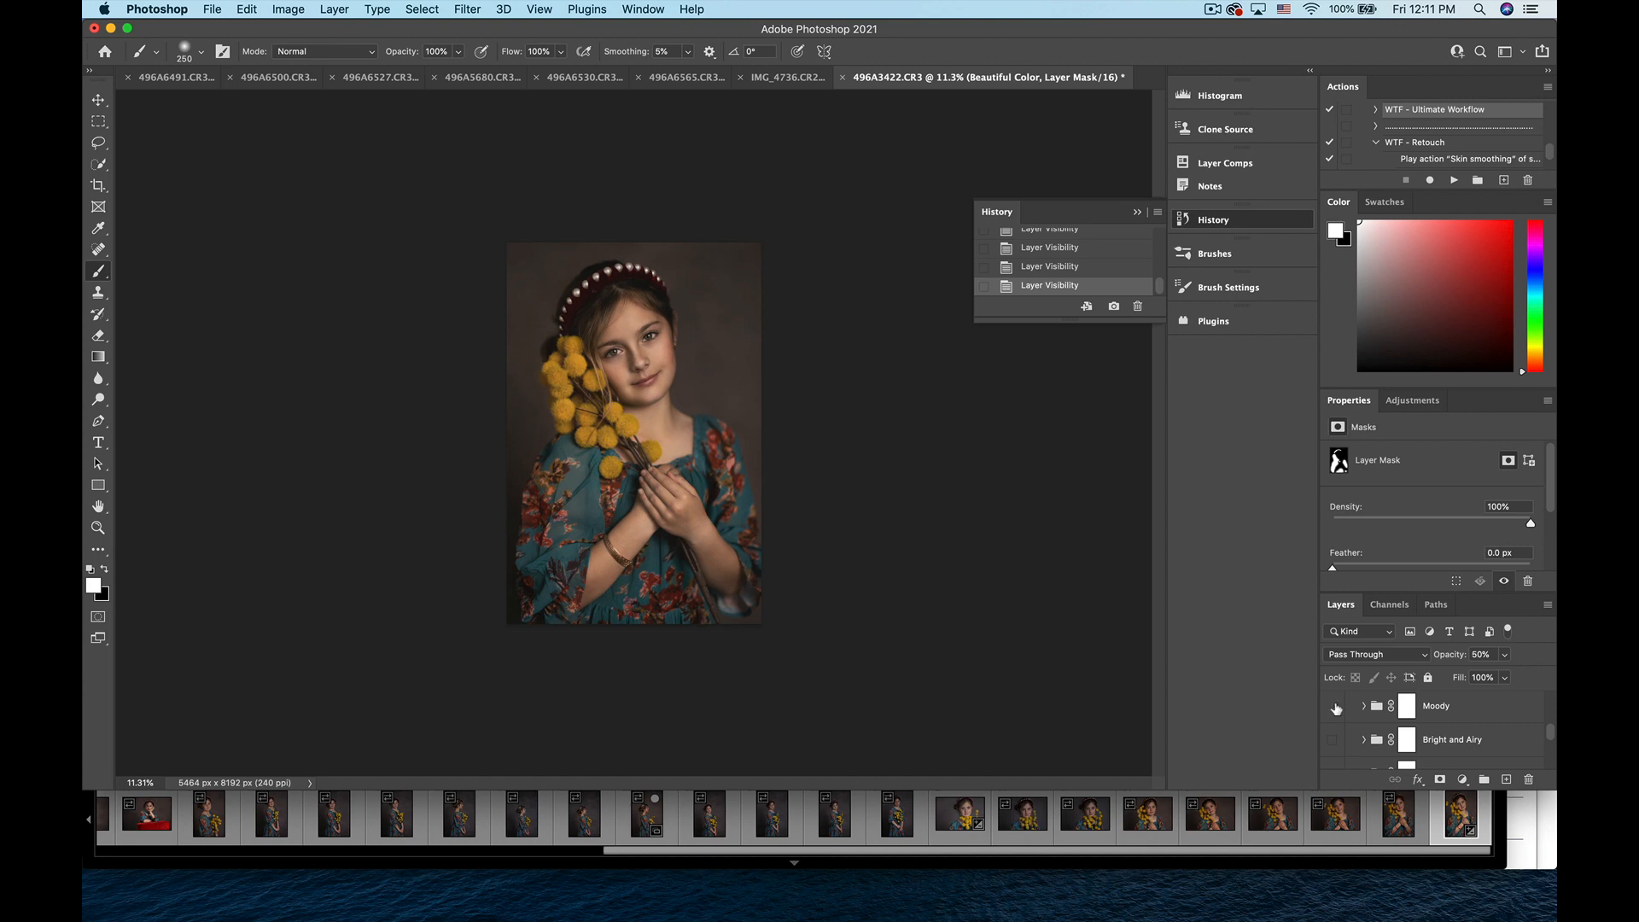
click(1334, 708)
click(1334, 708)
click(1335, 708)
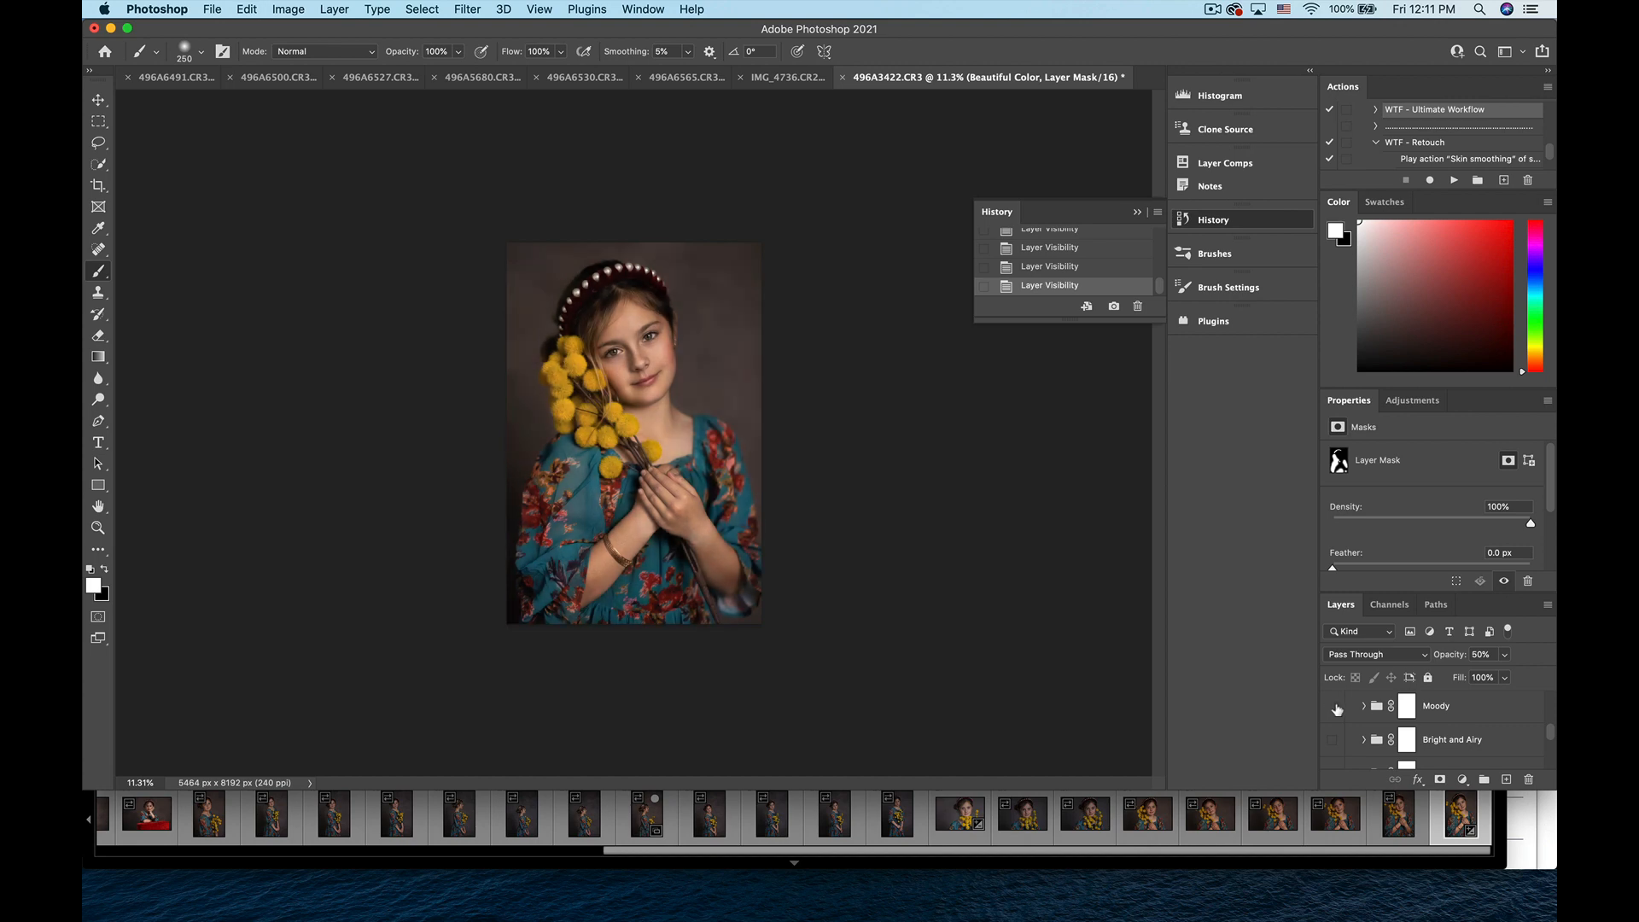
click(1335, 708)
- Lower the Moody group's opacity to 5% and toggle its visibility to compare the effect
click(1465, 702)
click(1504, 654)
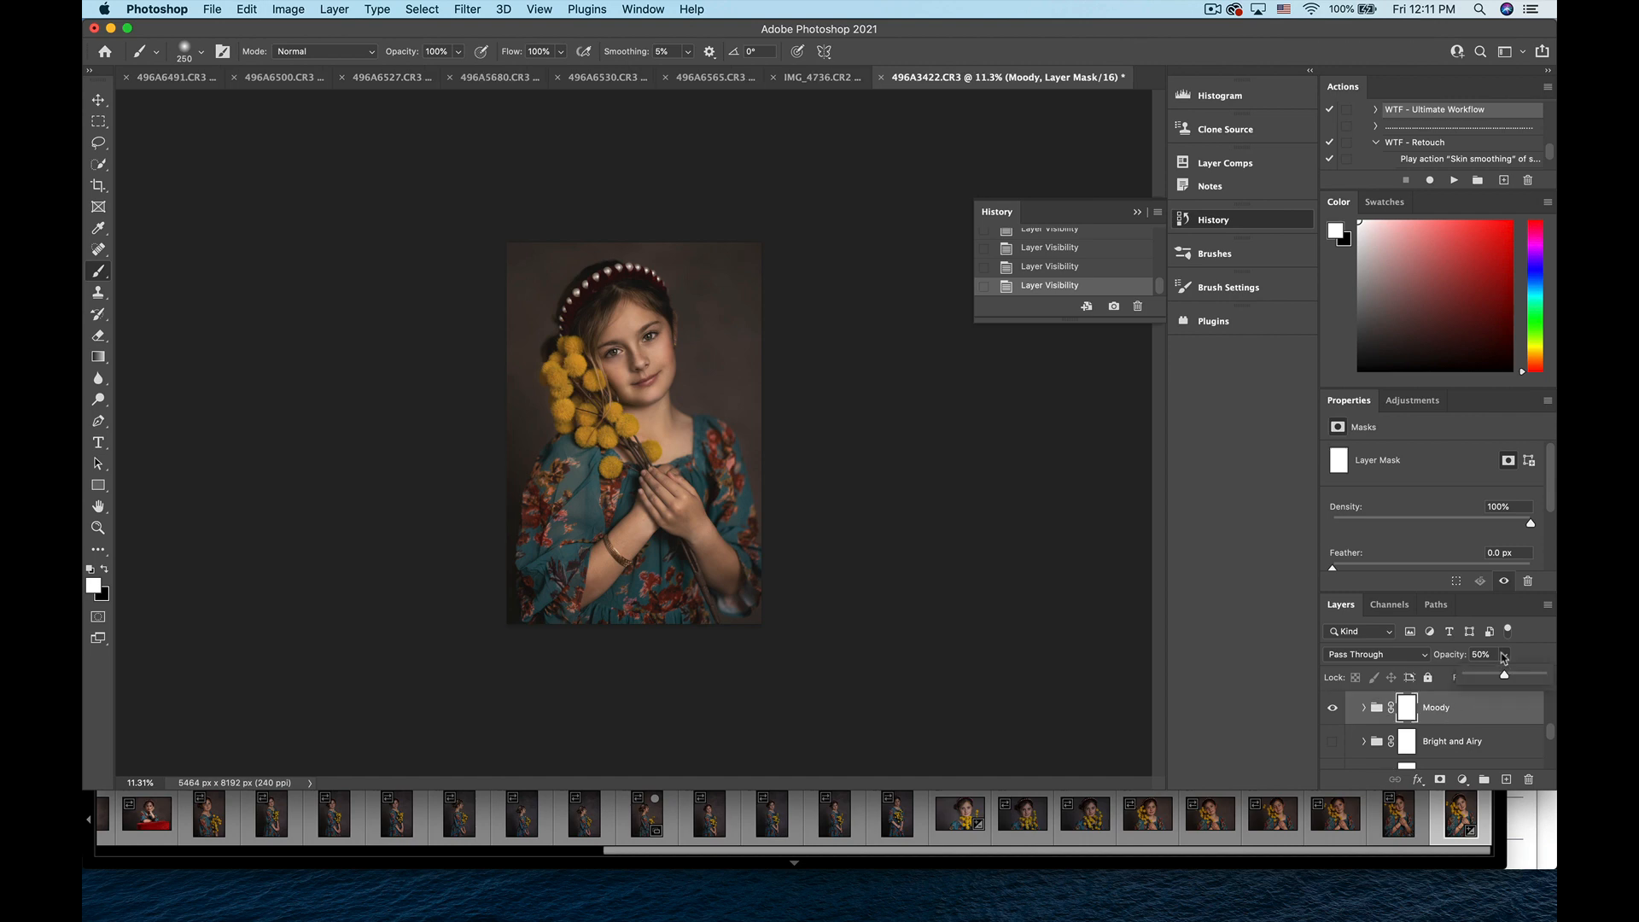
mouse_move(1503, 679)
mouse_down()
mouse_move(1542, 679)
mouse_move(1474, 683)
mouse_up()
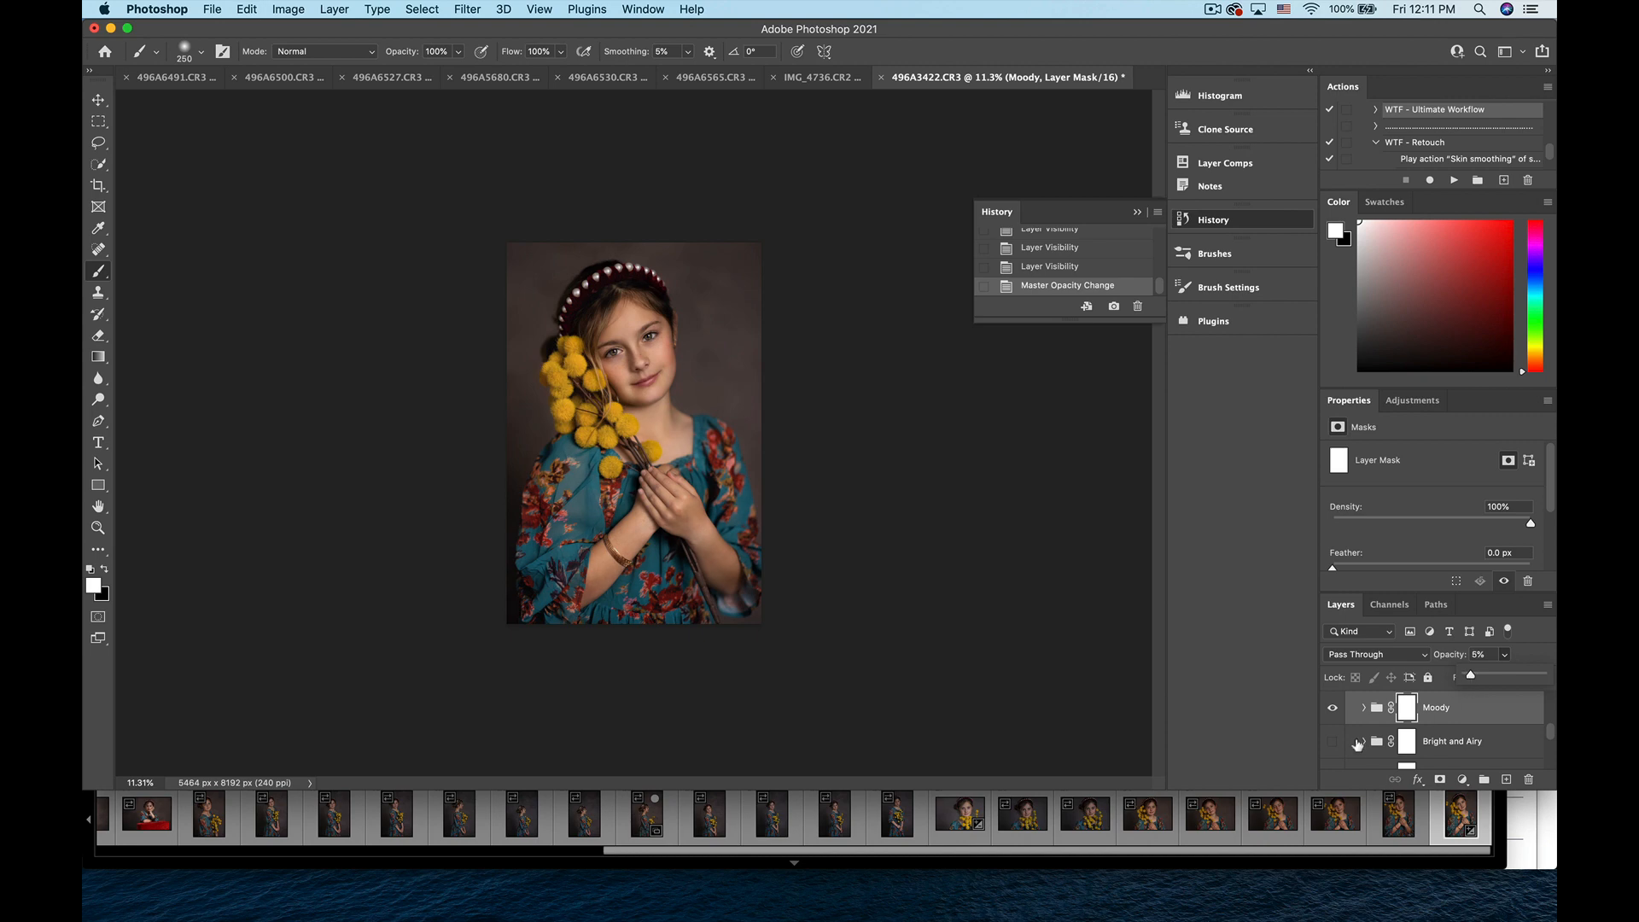
click(1329, 709)
click(1330, 708)
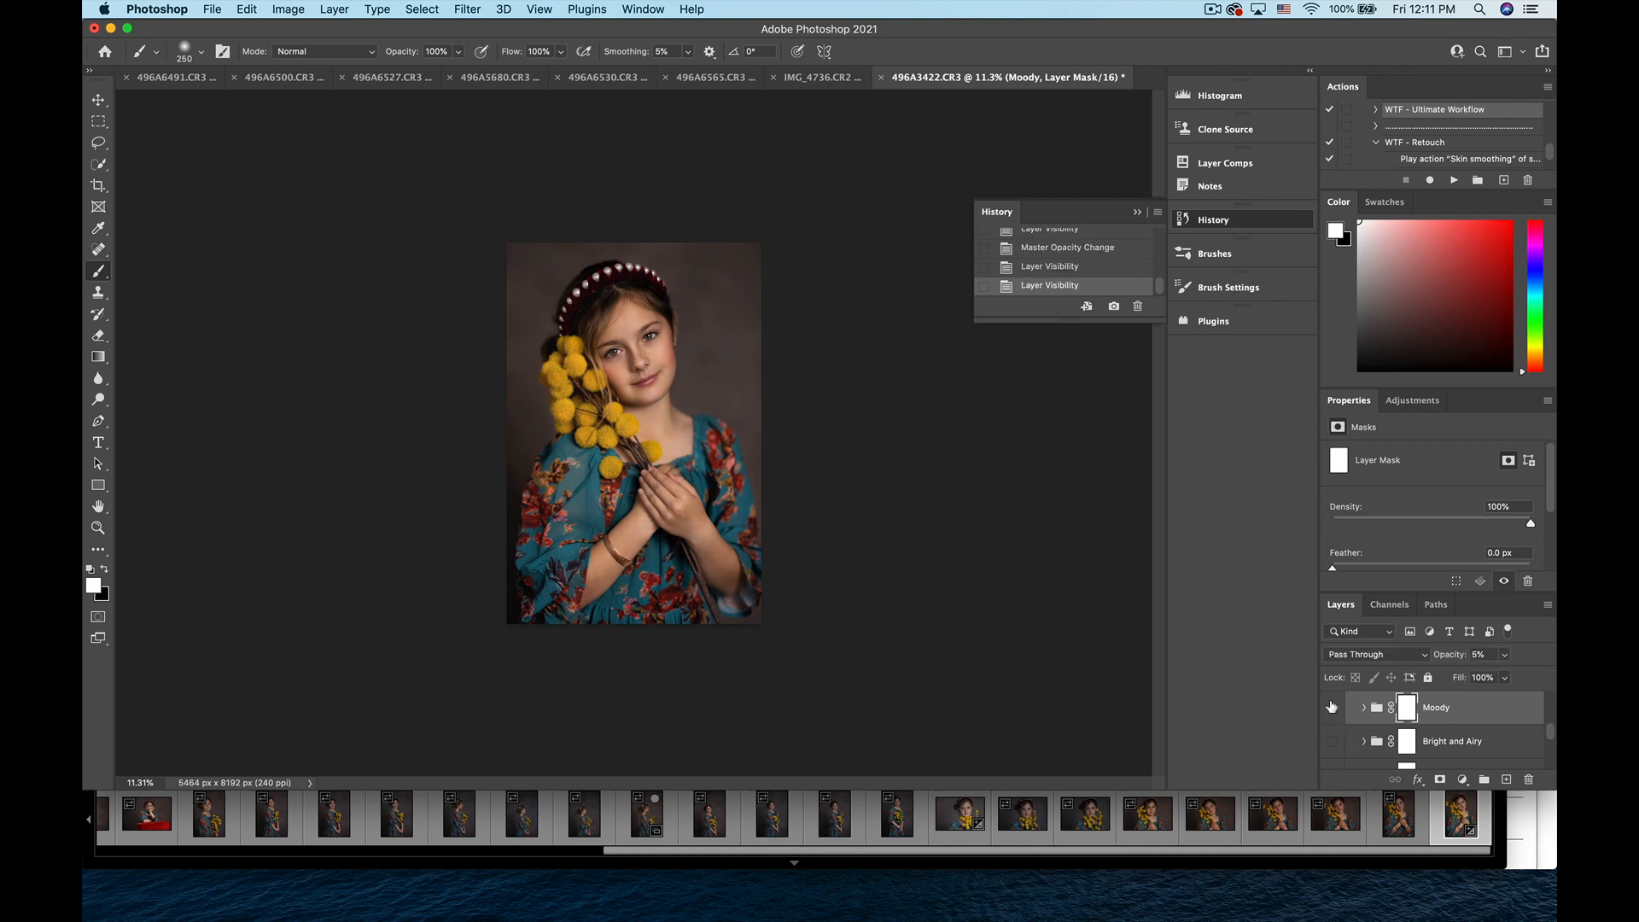
click(1331, 707)
click(1331, 707)
- Try the Bright and Airy group at 18% opacity, then hide the group
scroll(1464, 710, down, 1)
click(1332, 720)
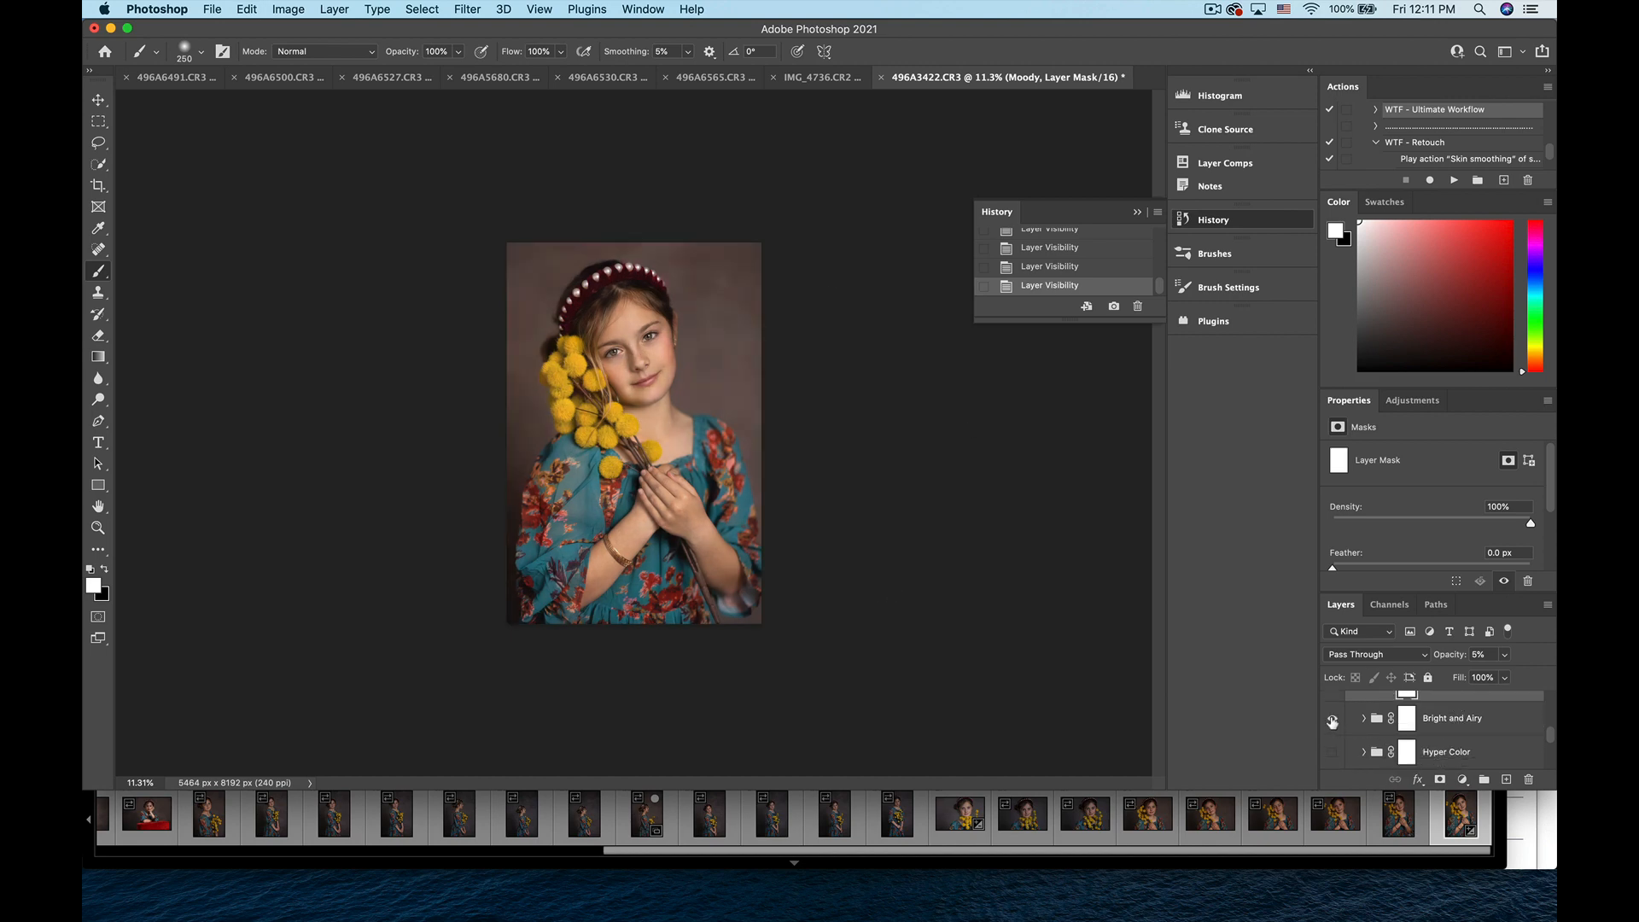
click(1332, 720)
click(1331, 721)
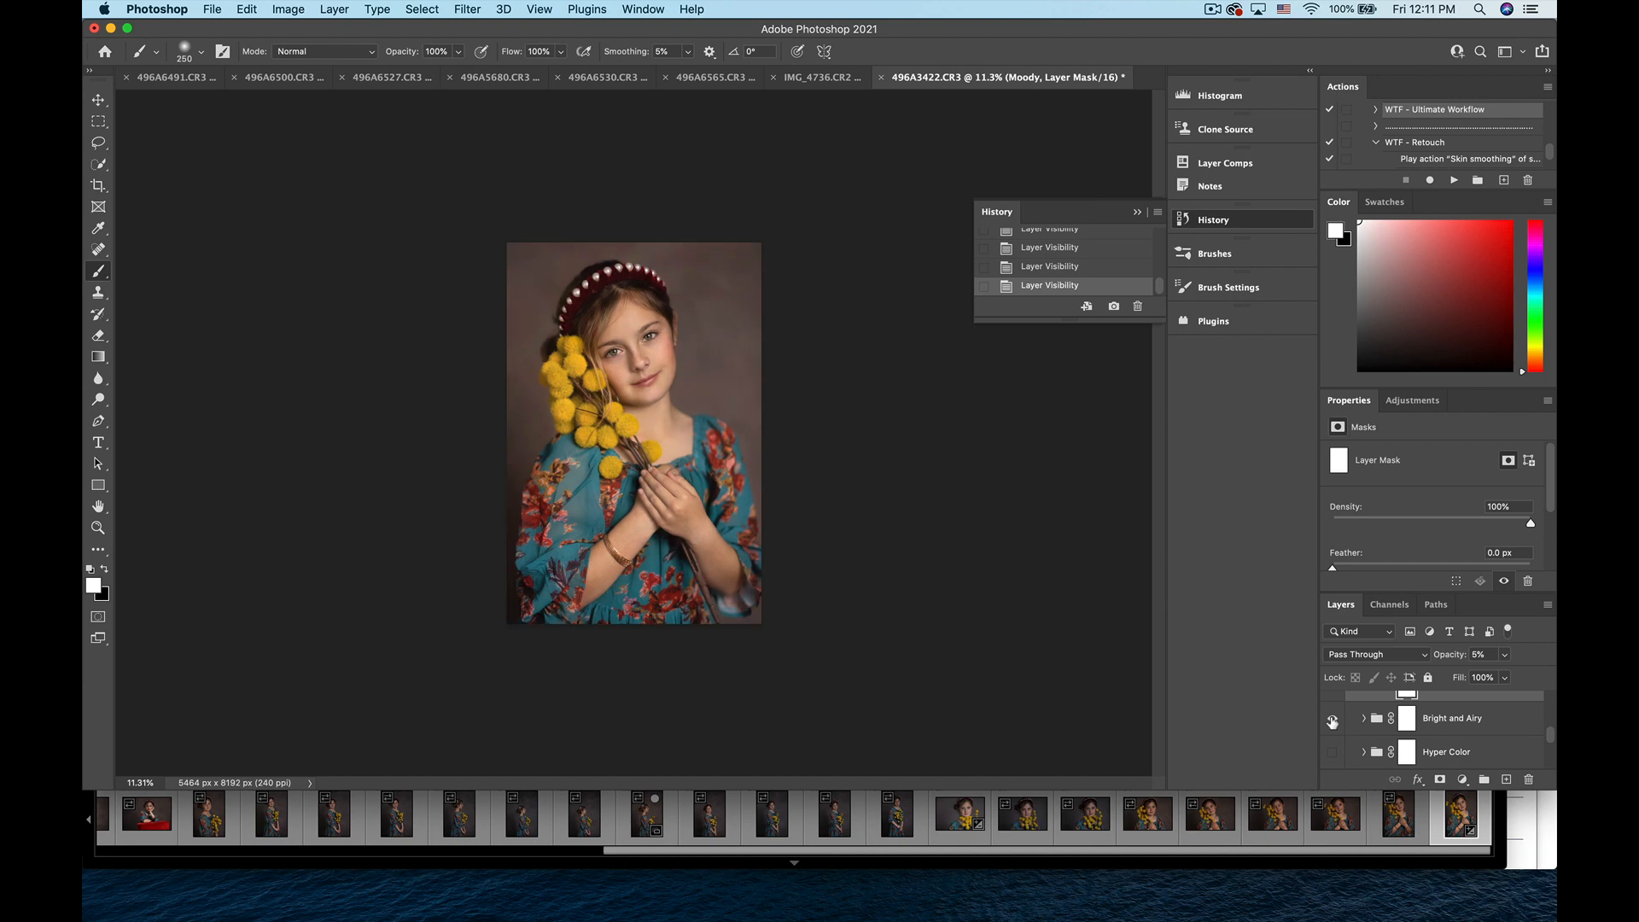
click(1463, 727)
drag(1507, 661, 1464, 685)
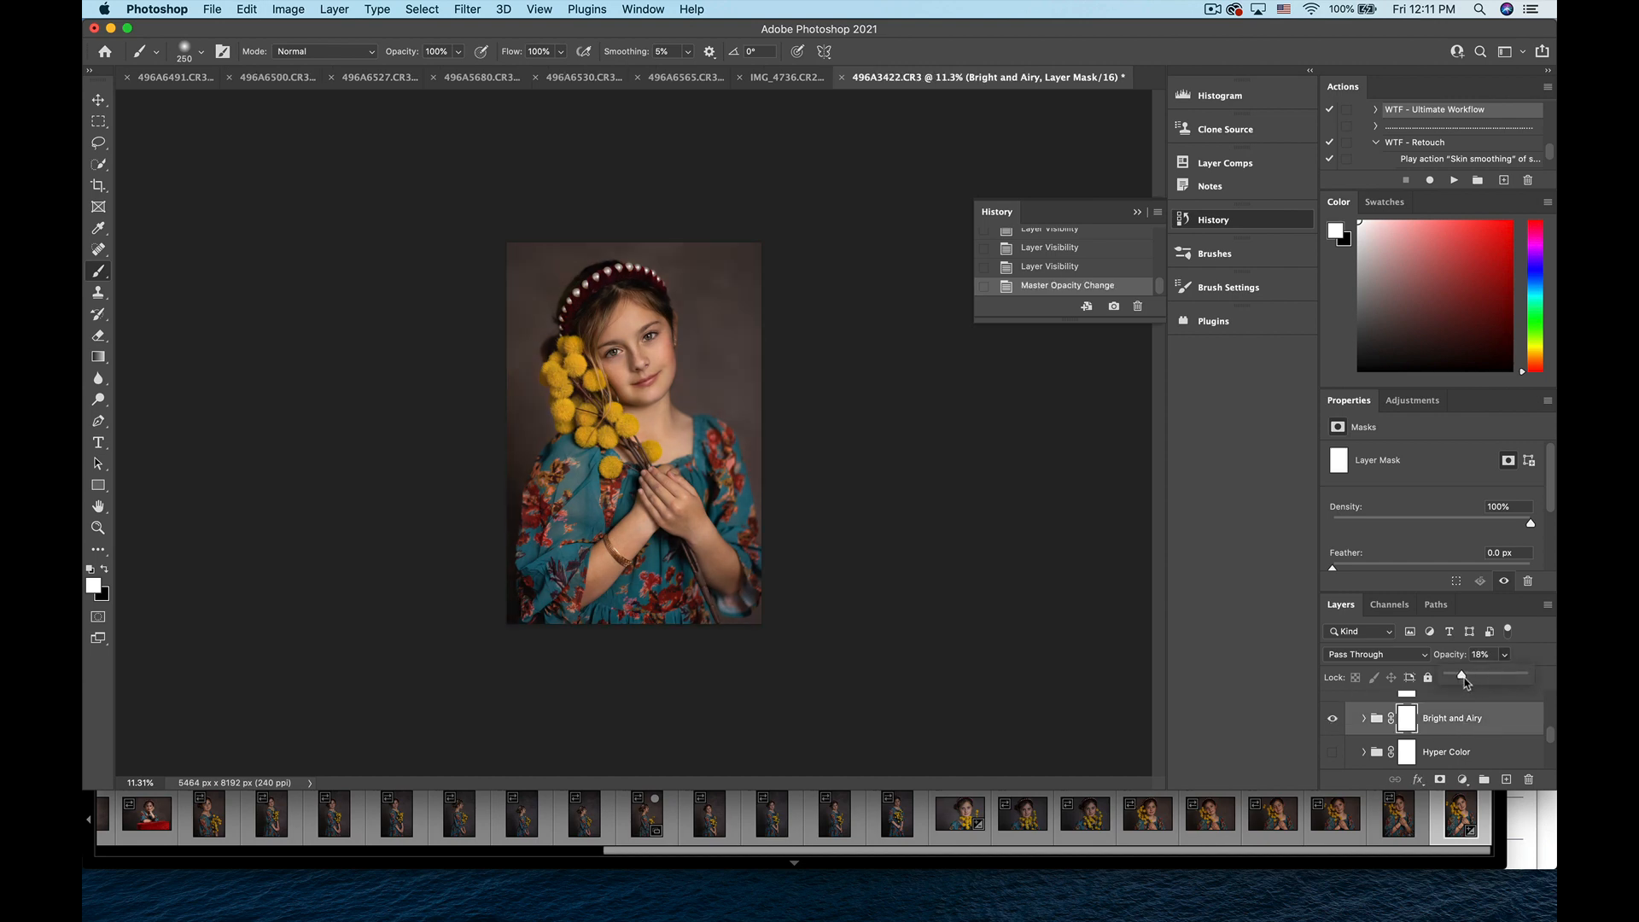
click(1332, 720)
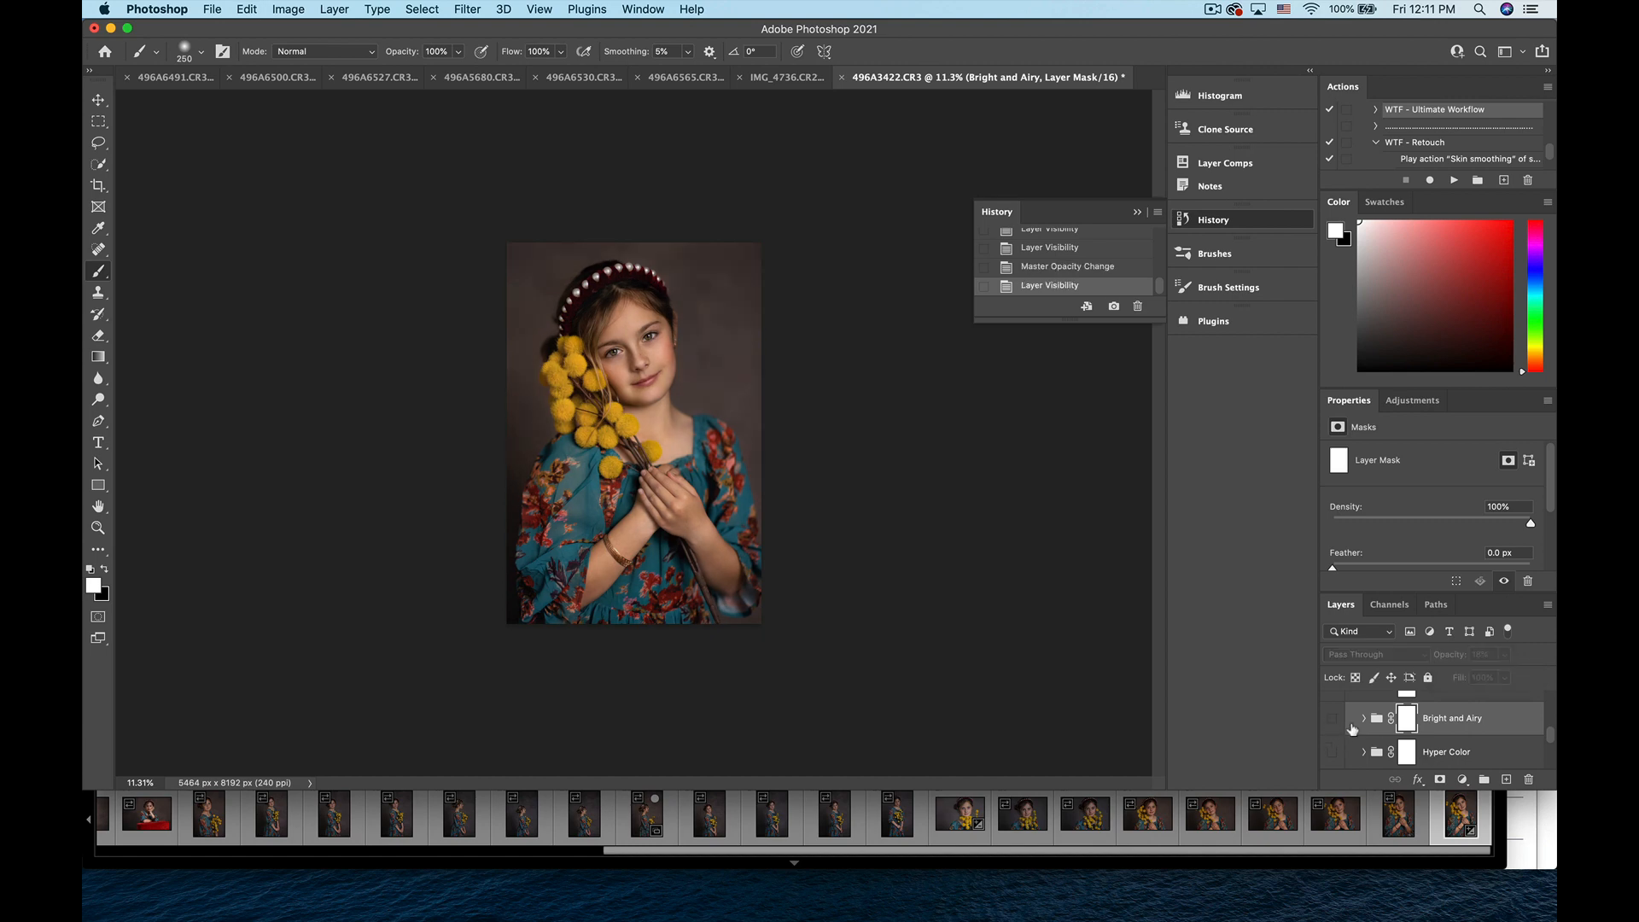
- Turn on the Hyper Color group and invert its mask to black
scroll(1352, 728, down, 1)
click(1331, 717)
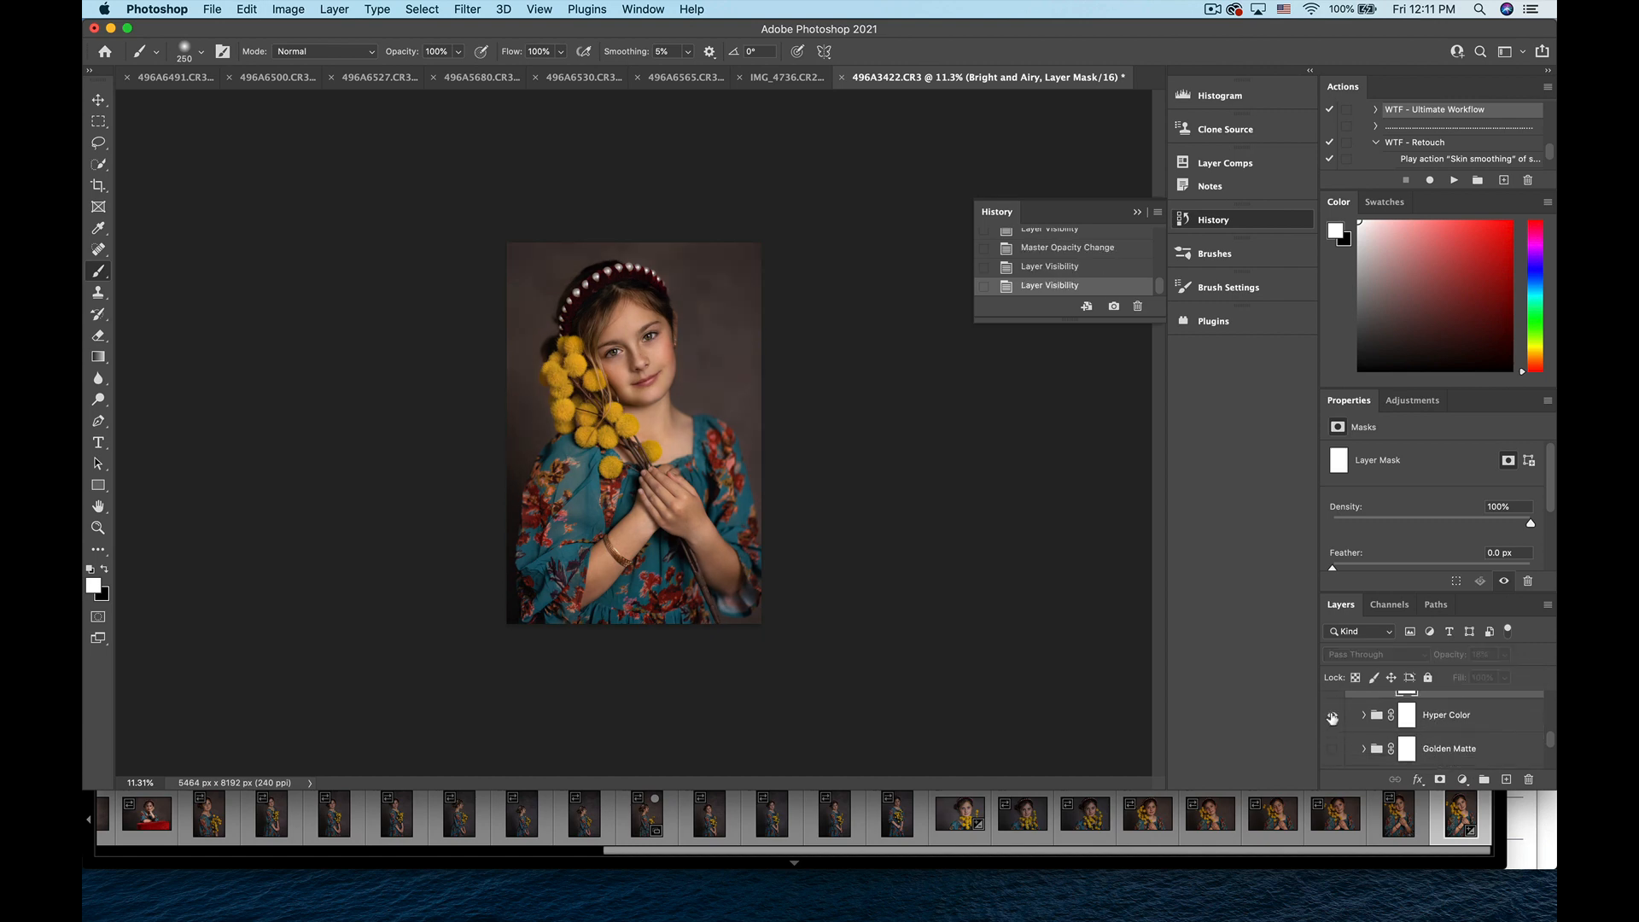
click(1332, 718)
click(1409, 722)
key(super+i)
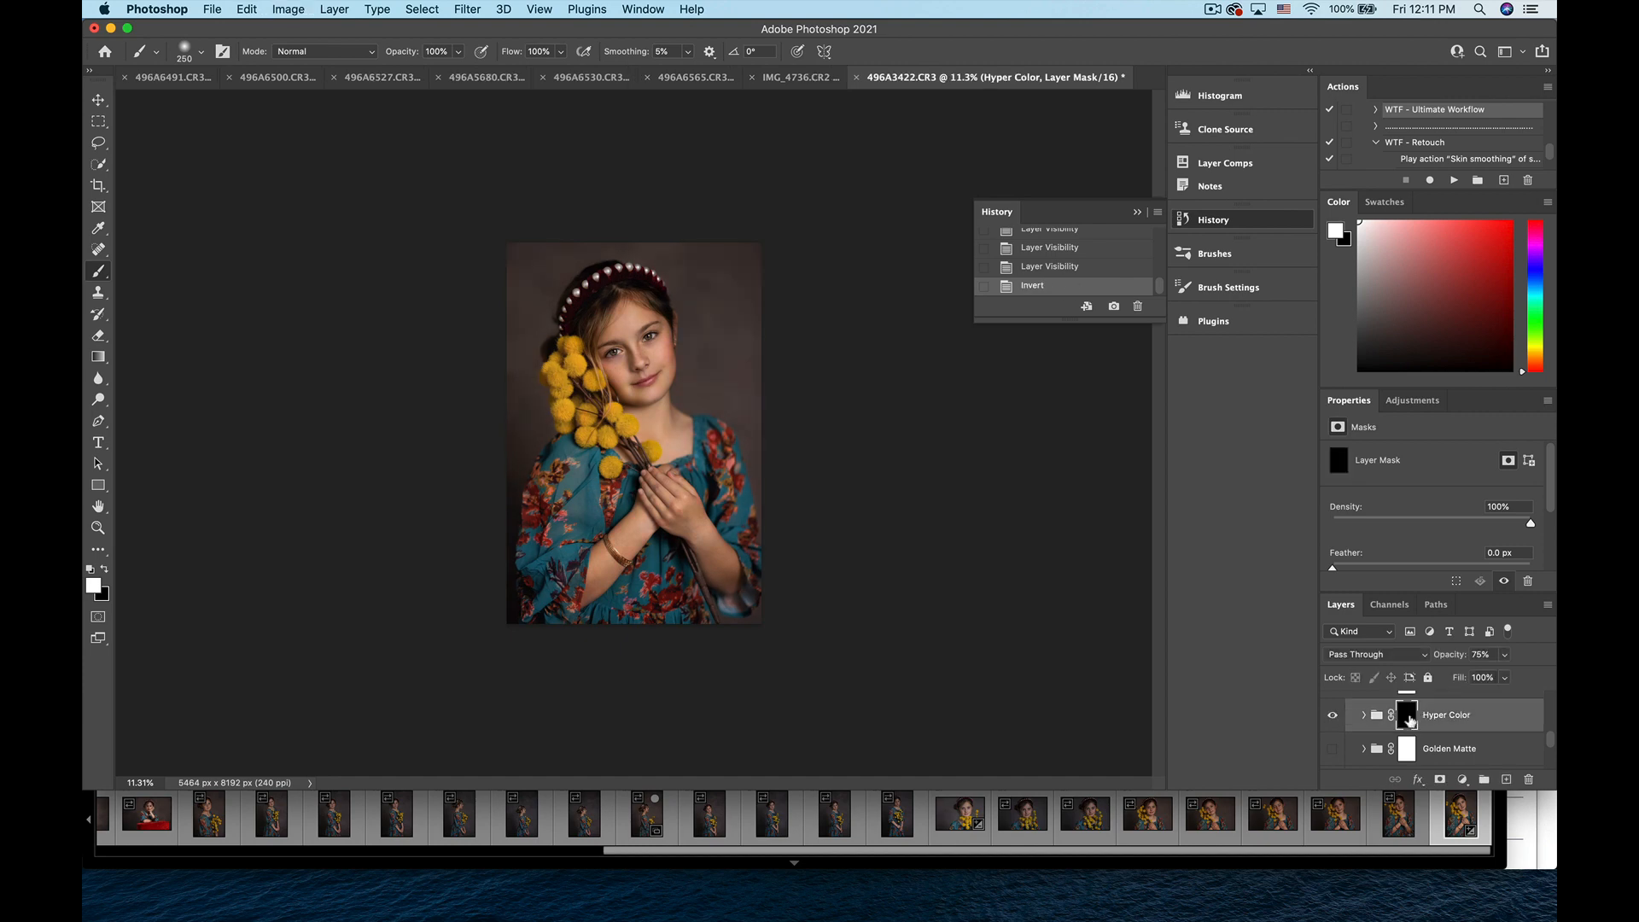
- Enlarge the brush to 1000 and paint with white on the Hyper Color mask to reveal the toning over the dress
click(103, 570)
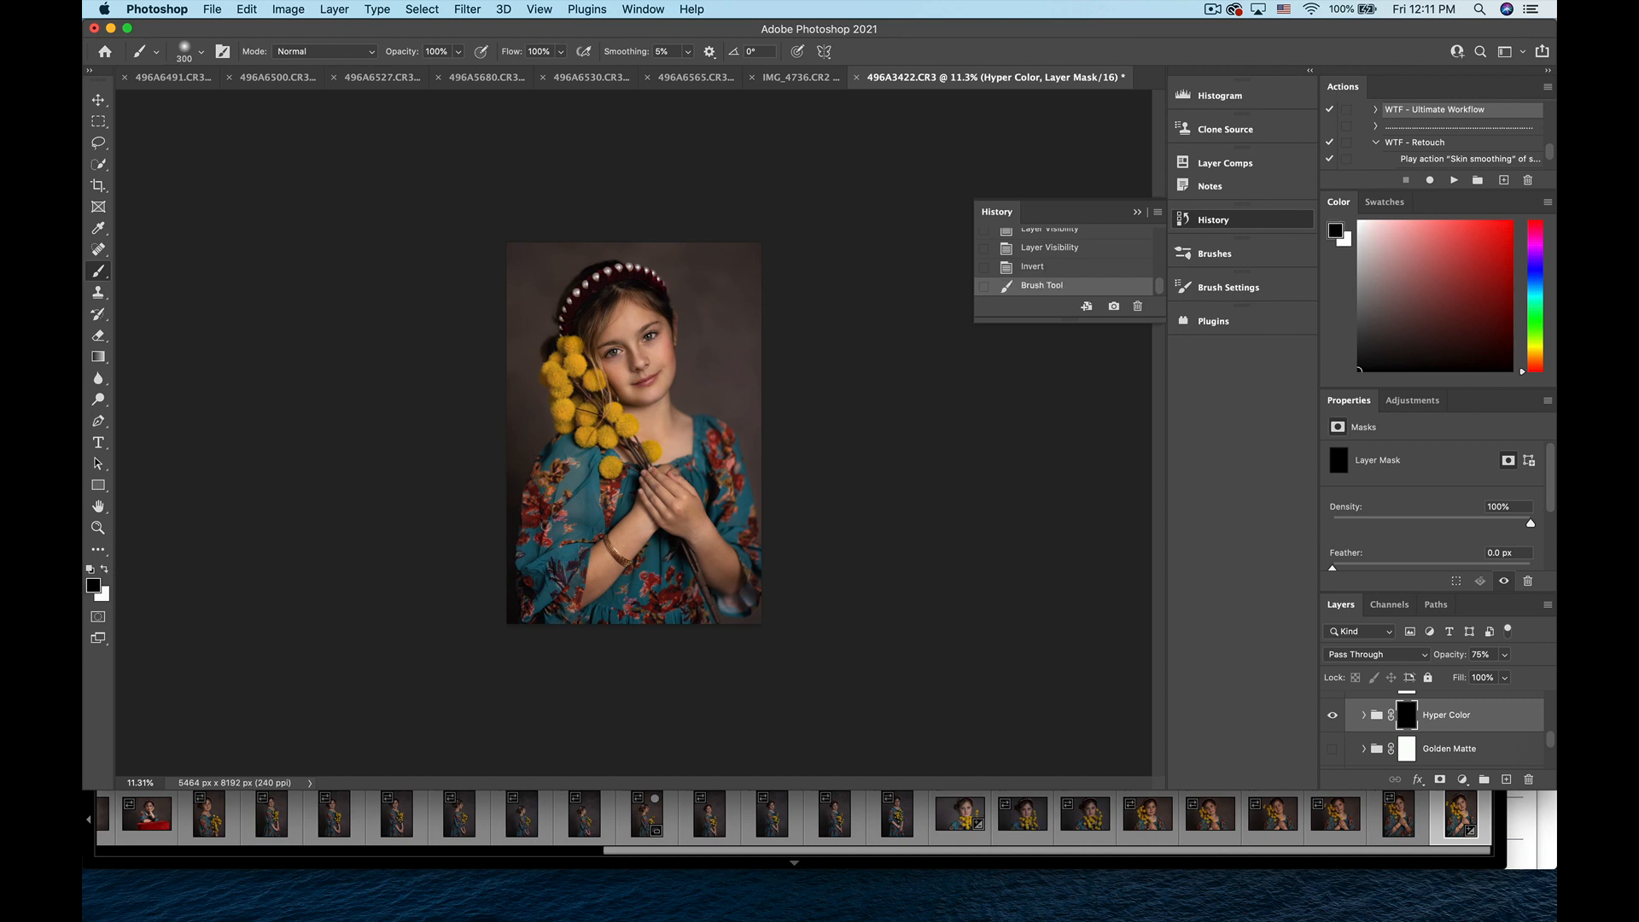
key(bracketright)
key(bracketright)
key(bracketright)
key(bracketright)
key(bracketright)
key(bracketright)
key(bracketright)
mouse_move(593, 459)
mouse_down()
mouse_move(546, 591)
mouse_move(585, 632)
mouse_move(648, 598)
mouse_move(672, 611)
mouse_up()
click(106, 570)
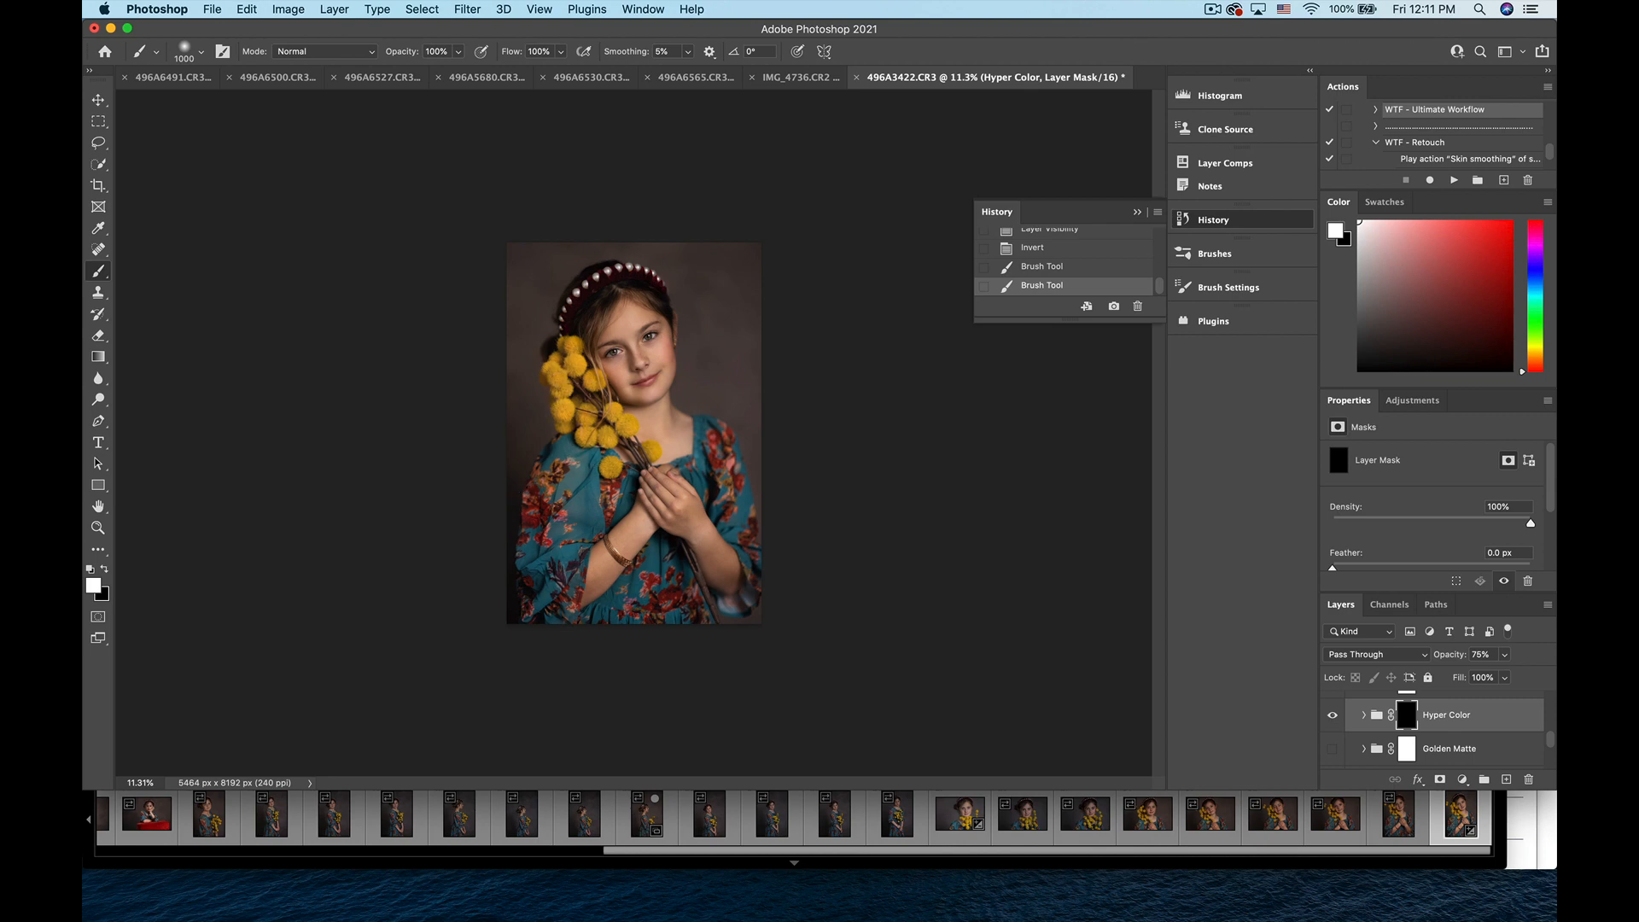
drag(597, 478, 661, 593)
click(614, 638)
mouse_move(744, 518)
mouse_down()
mouse_move(757, 585)
mouse_move(738, 606)
mouse_up()
- Examine the flowers, dress and face up close with the Hyper Color toning applied, then return to the full portrait
scroll(867, 410, up, 2)
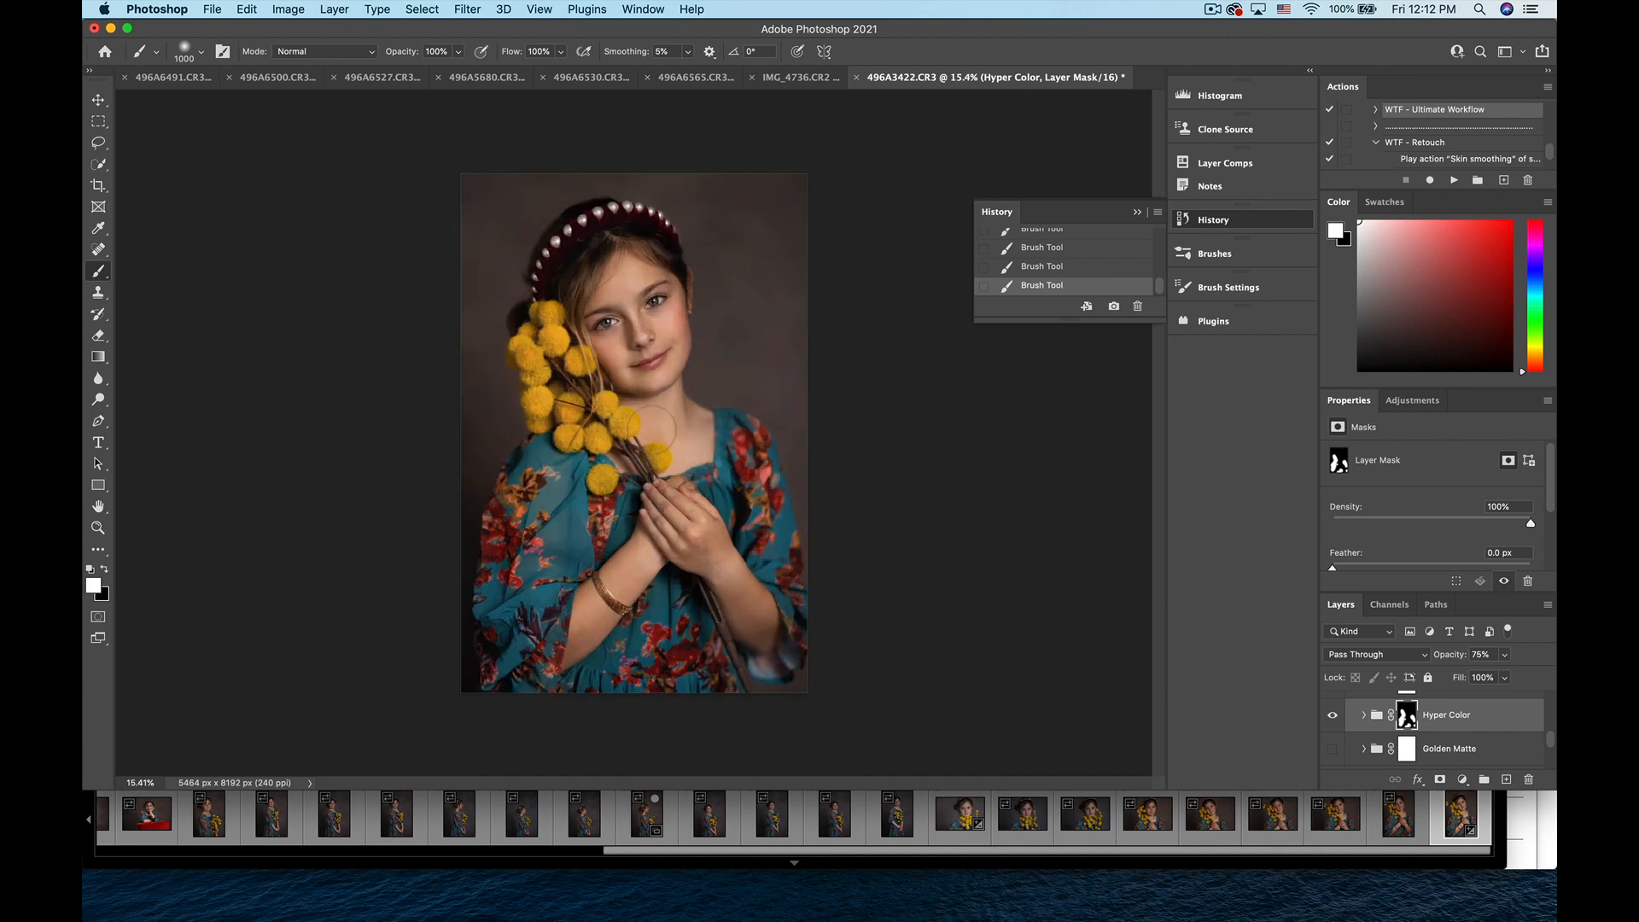
scroll(653, 421, up, 1)
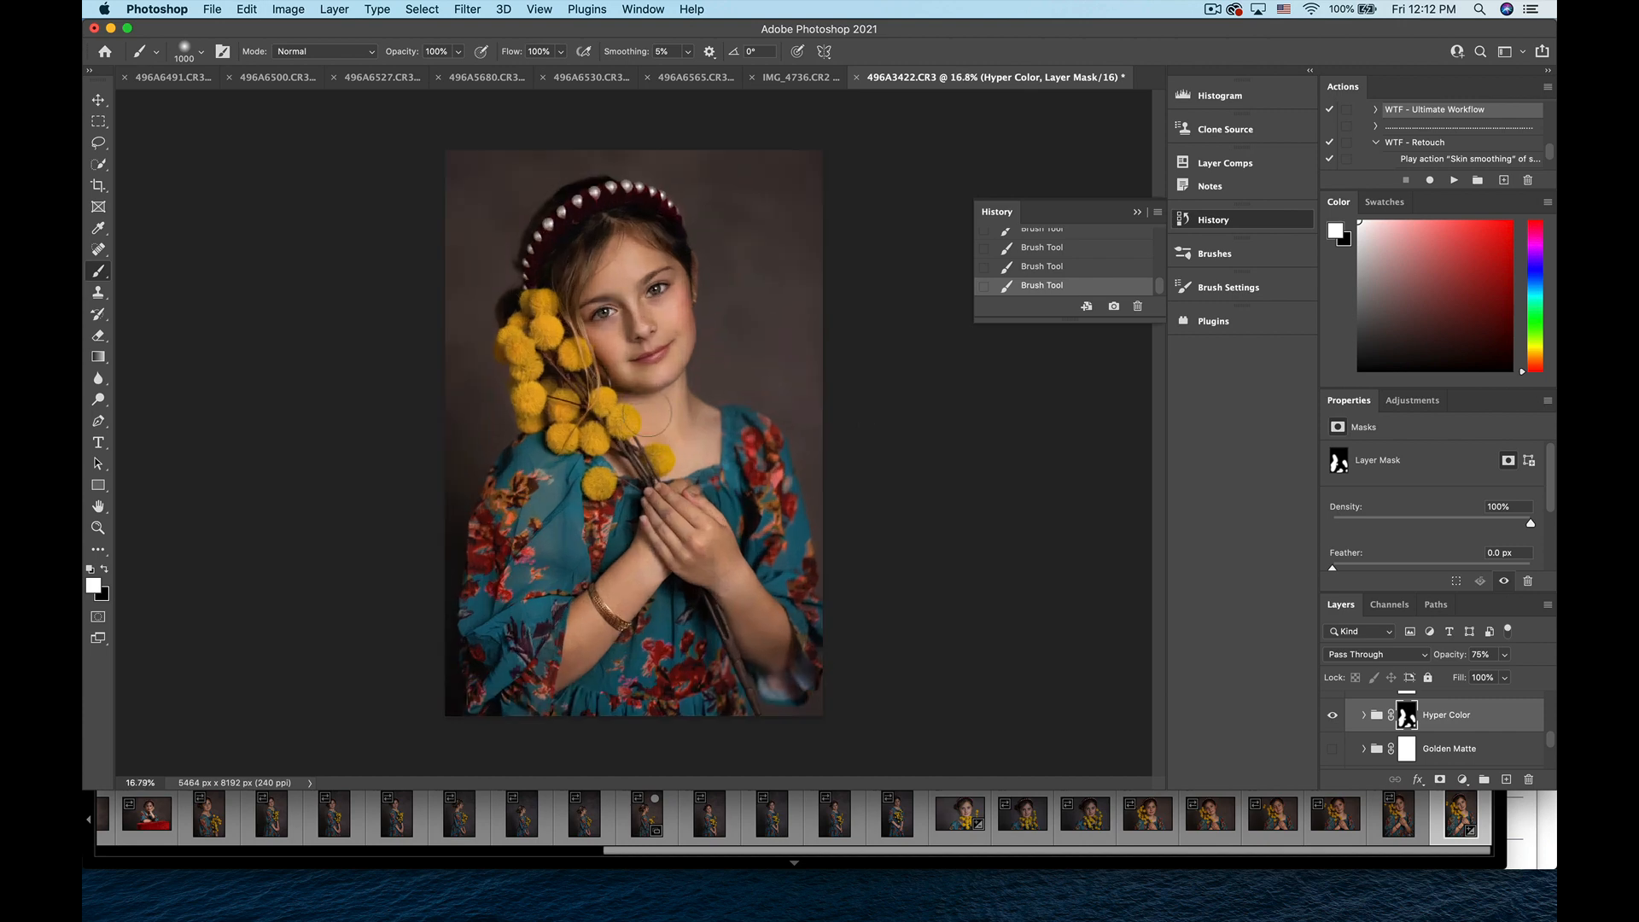
scroll(649, 416, up, 3)
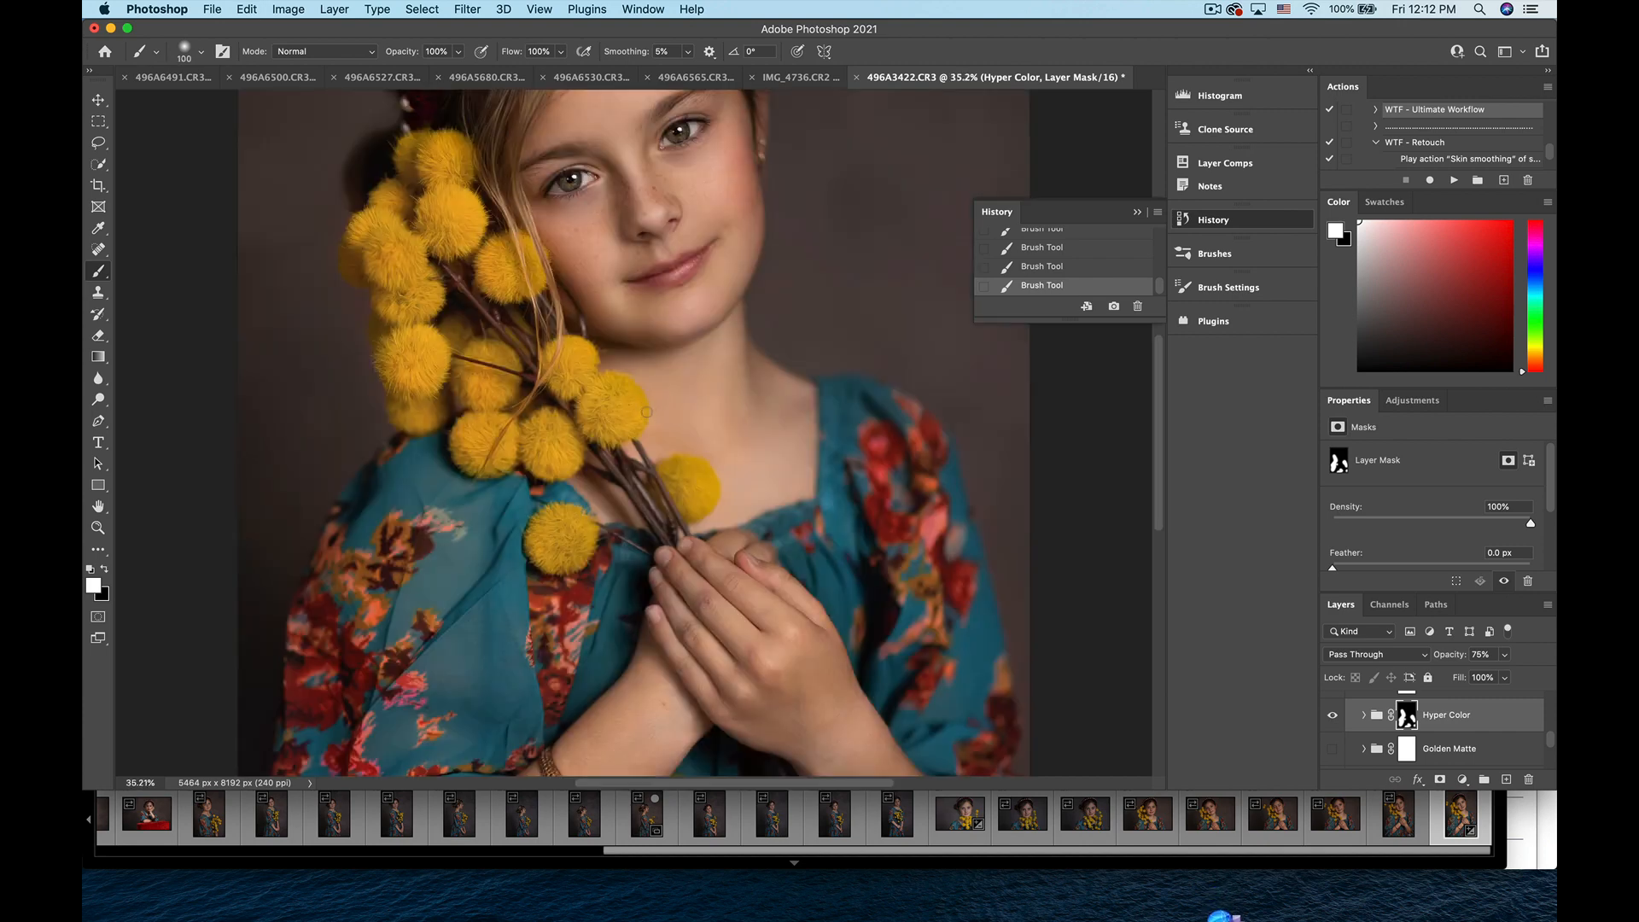
scroll(646, 416, up, 2)
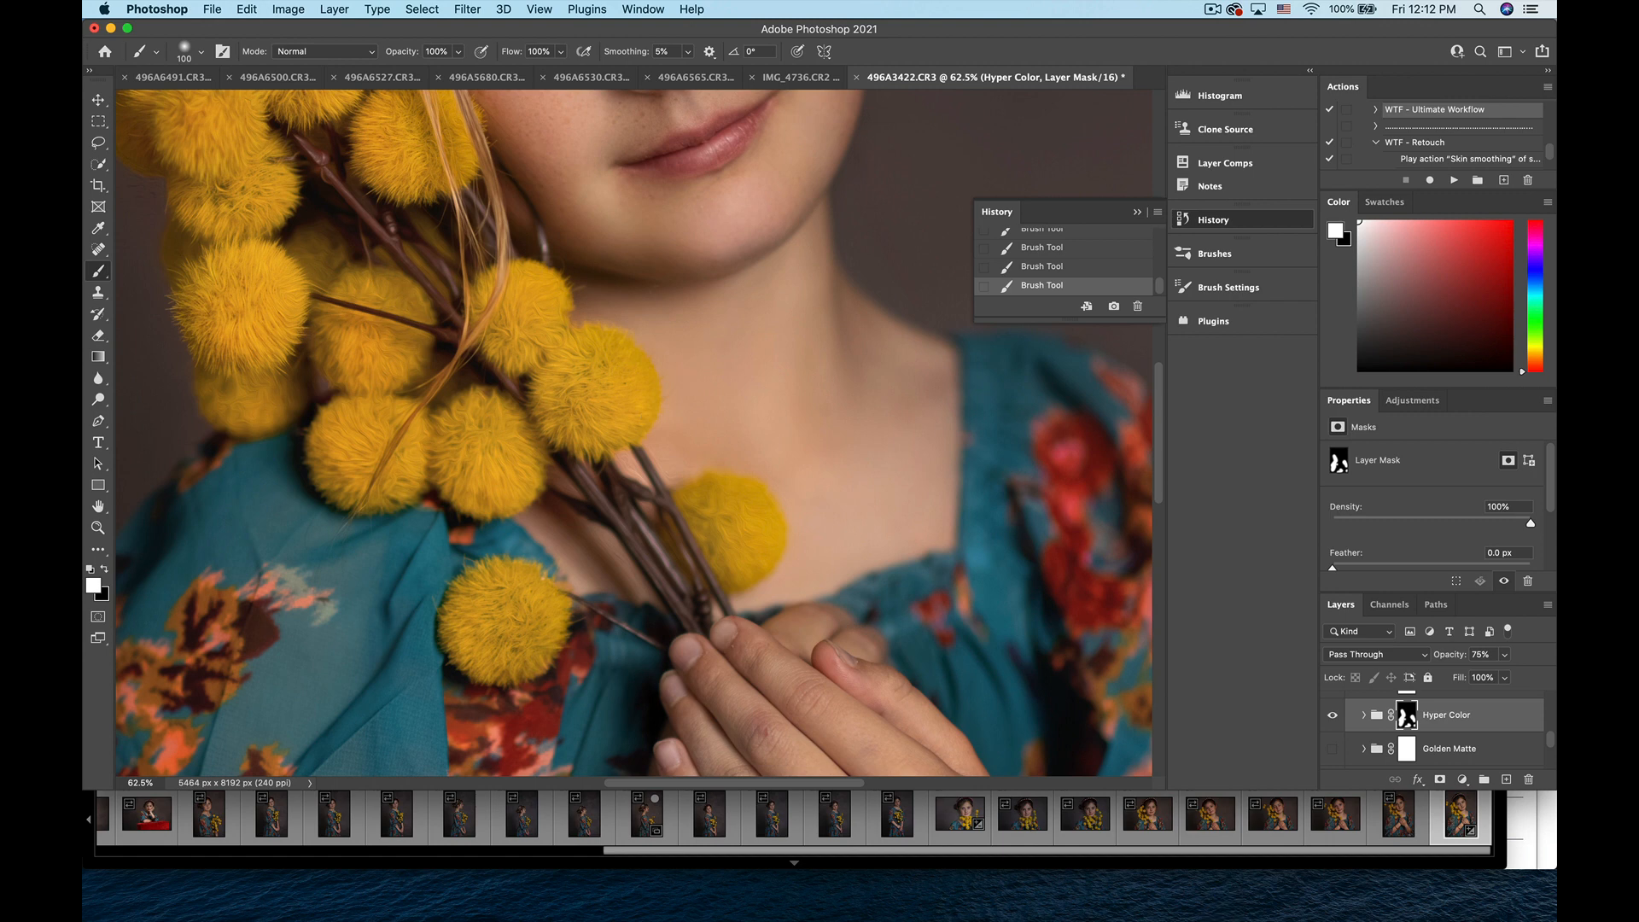
scroll(722, 142, up, 2)
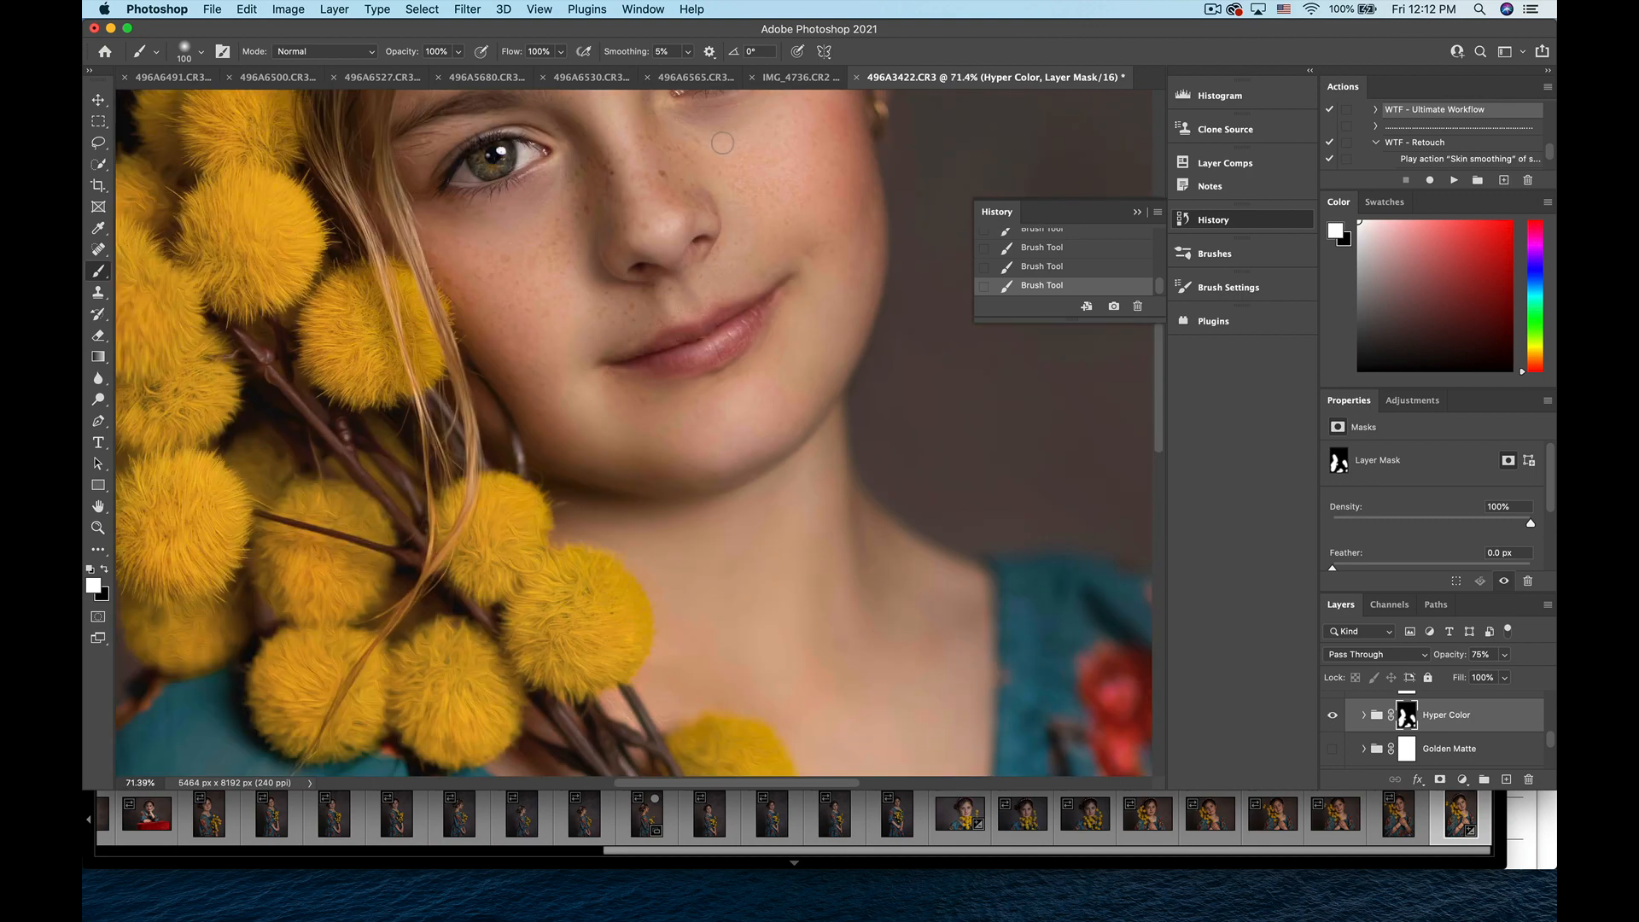
scroll(661, 400, up, 5)
scroll(689, 349, right, 2)
scroll(605, 597, down, 2)
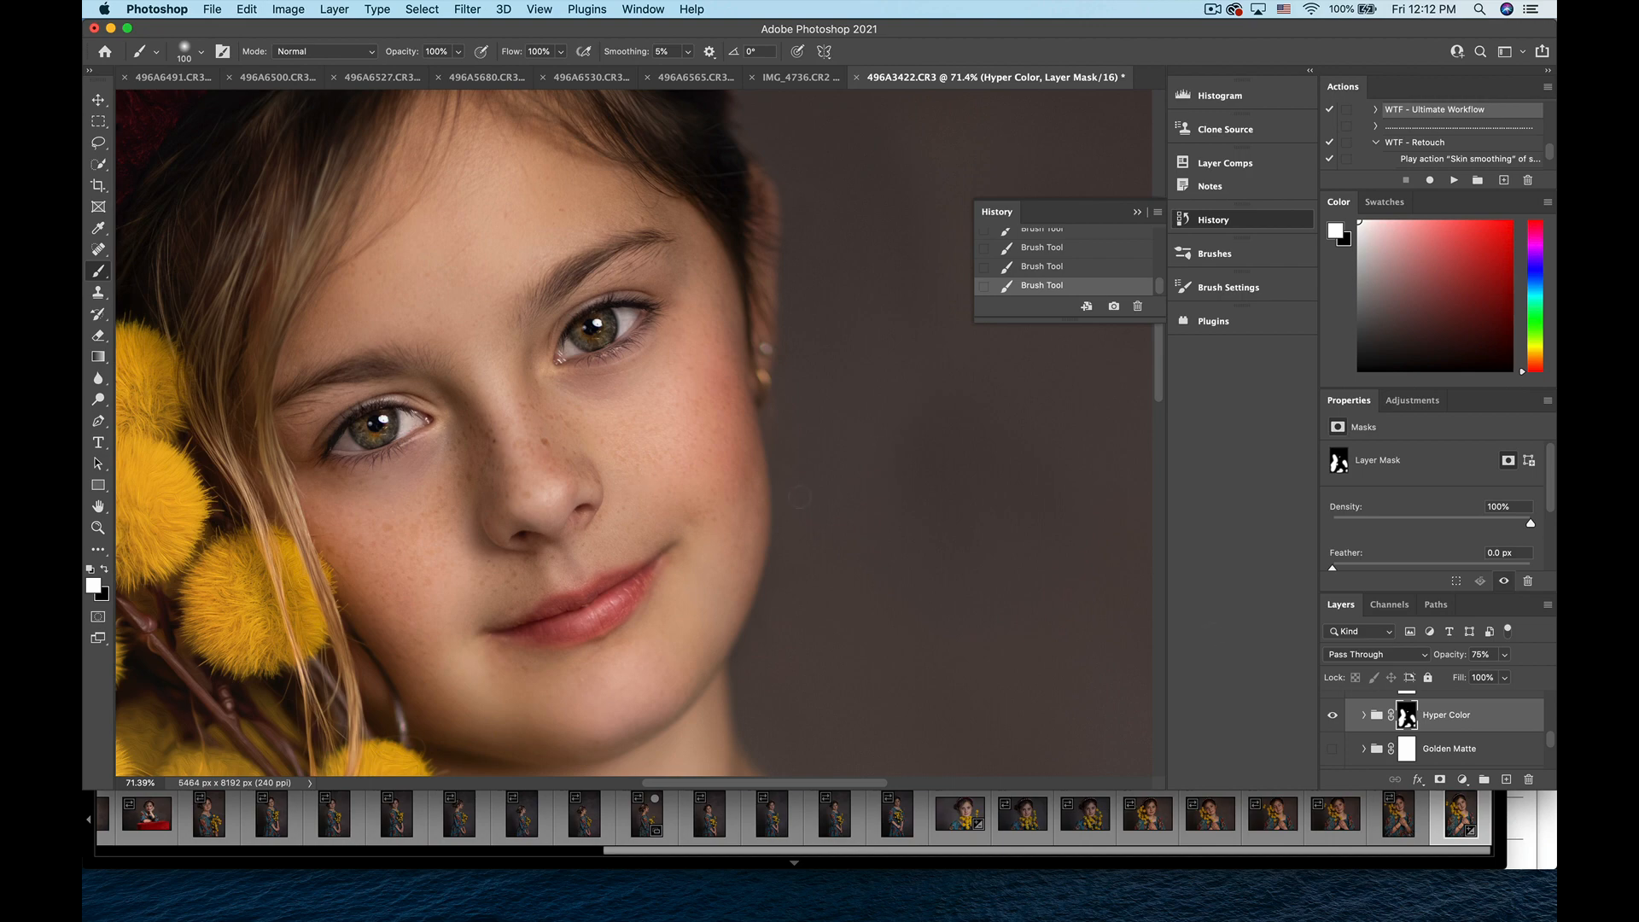
scroll(818, 472, down, 10)
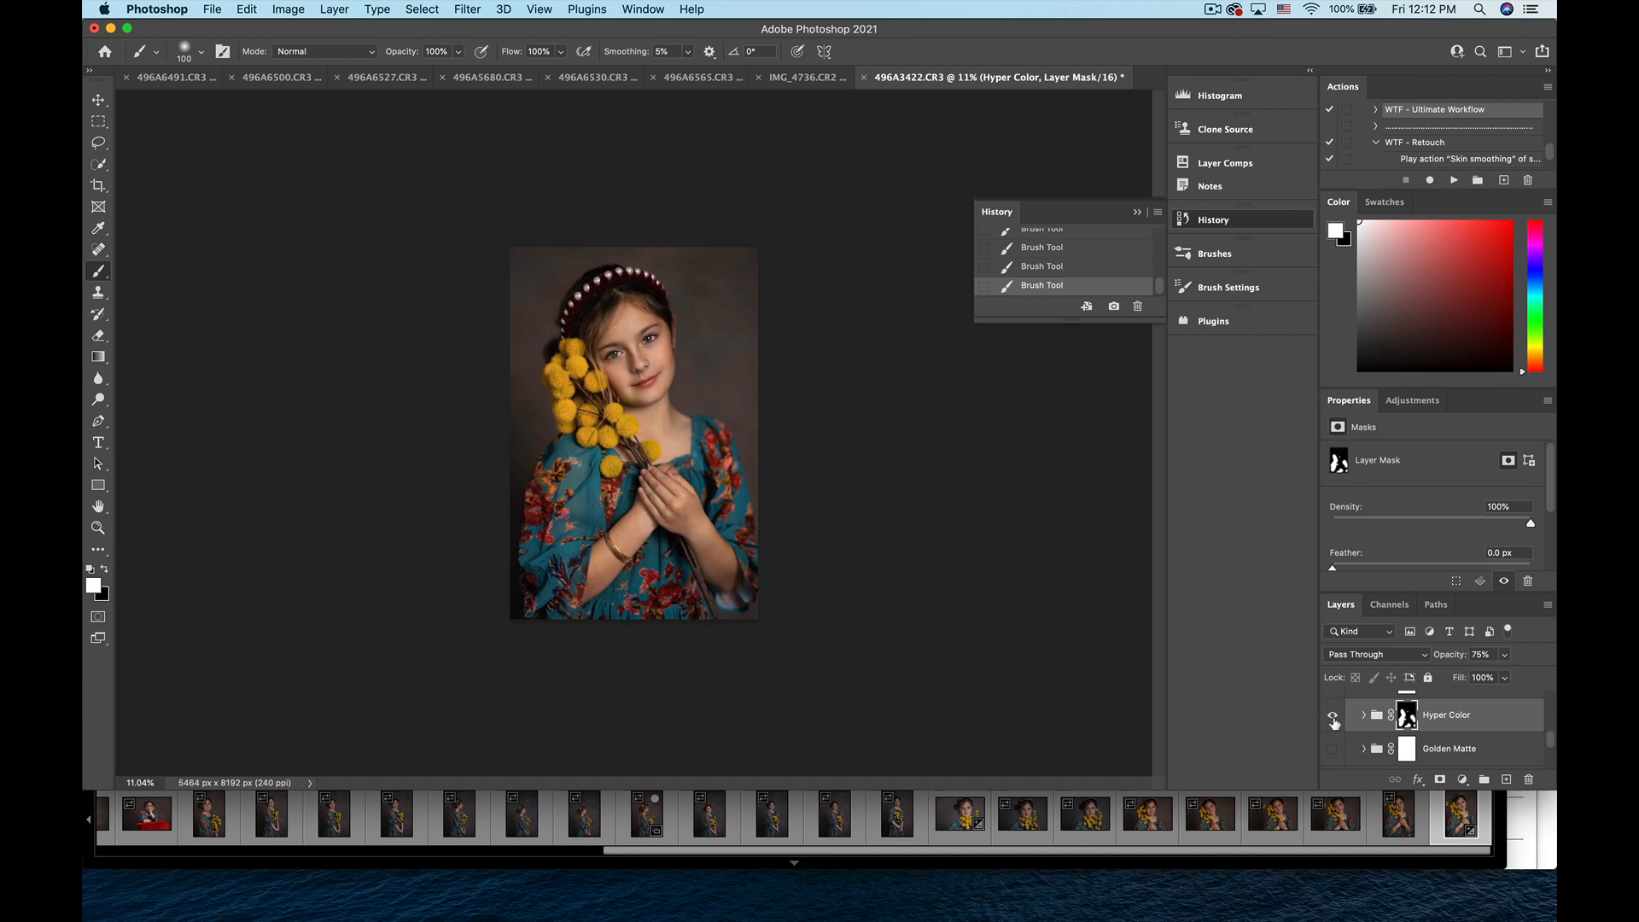
- Compare the portrait with and without the Hyper Color group, then lower the group's opacity to 59%
click(1333, 717)
click(1332, 717)
click(1332, 718)
click(1333, 717)
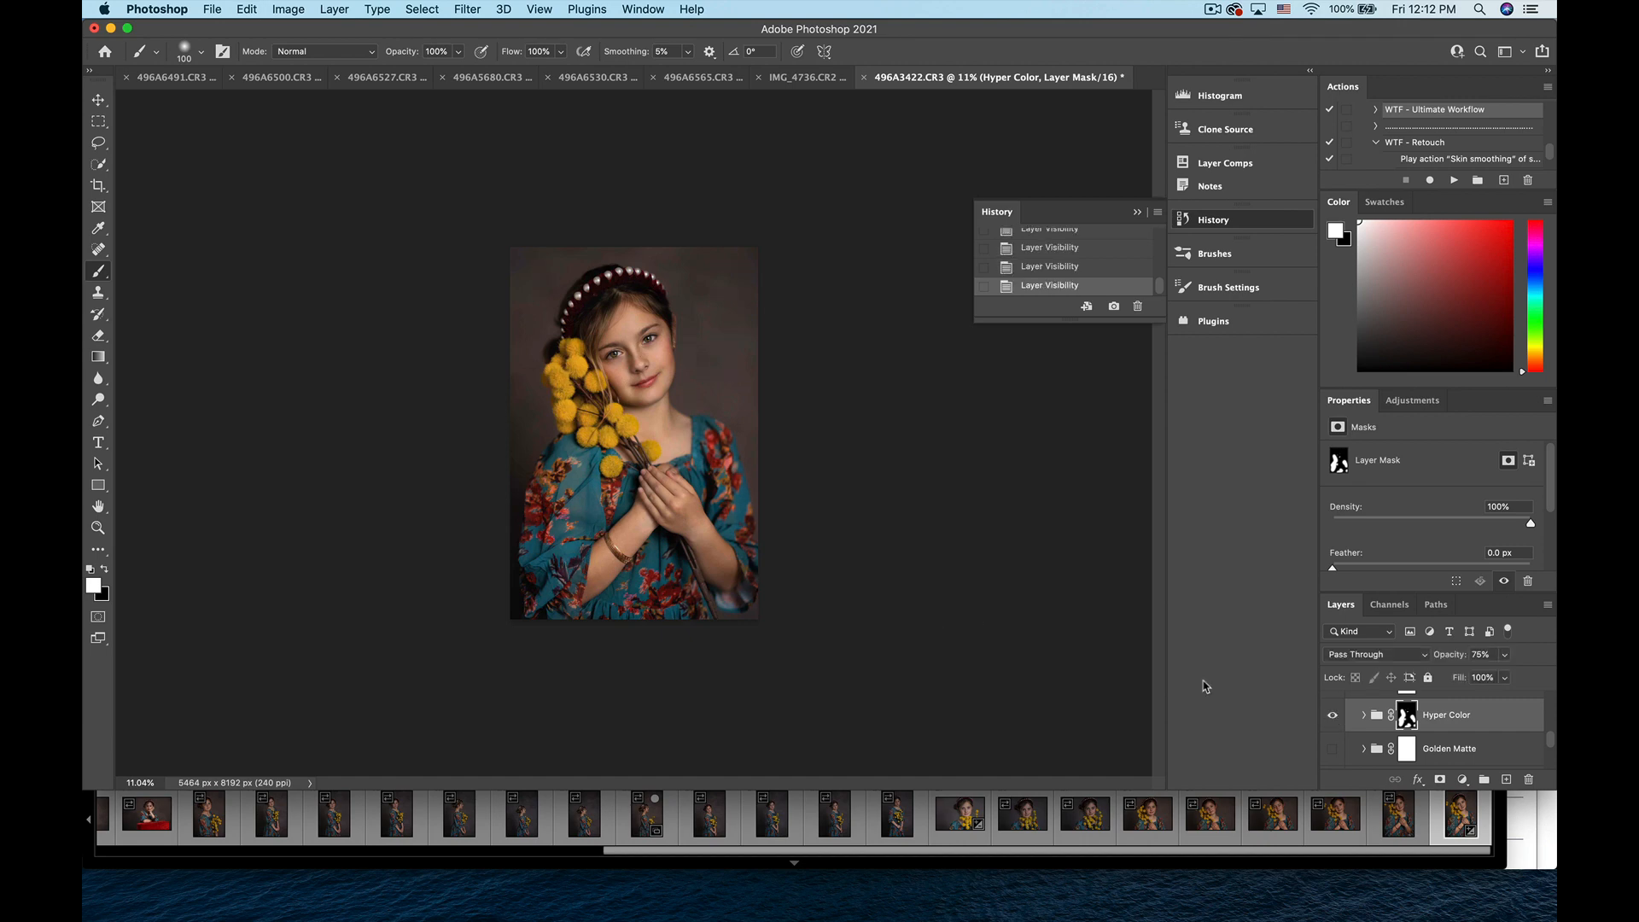
click(1460, 717)
click(1505, 653)
drag(1507, 677, 1492, 679)
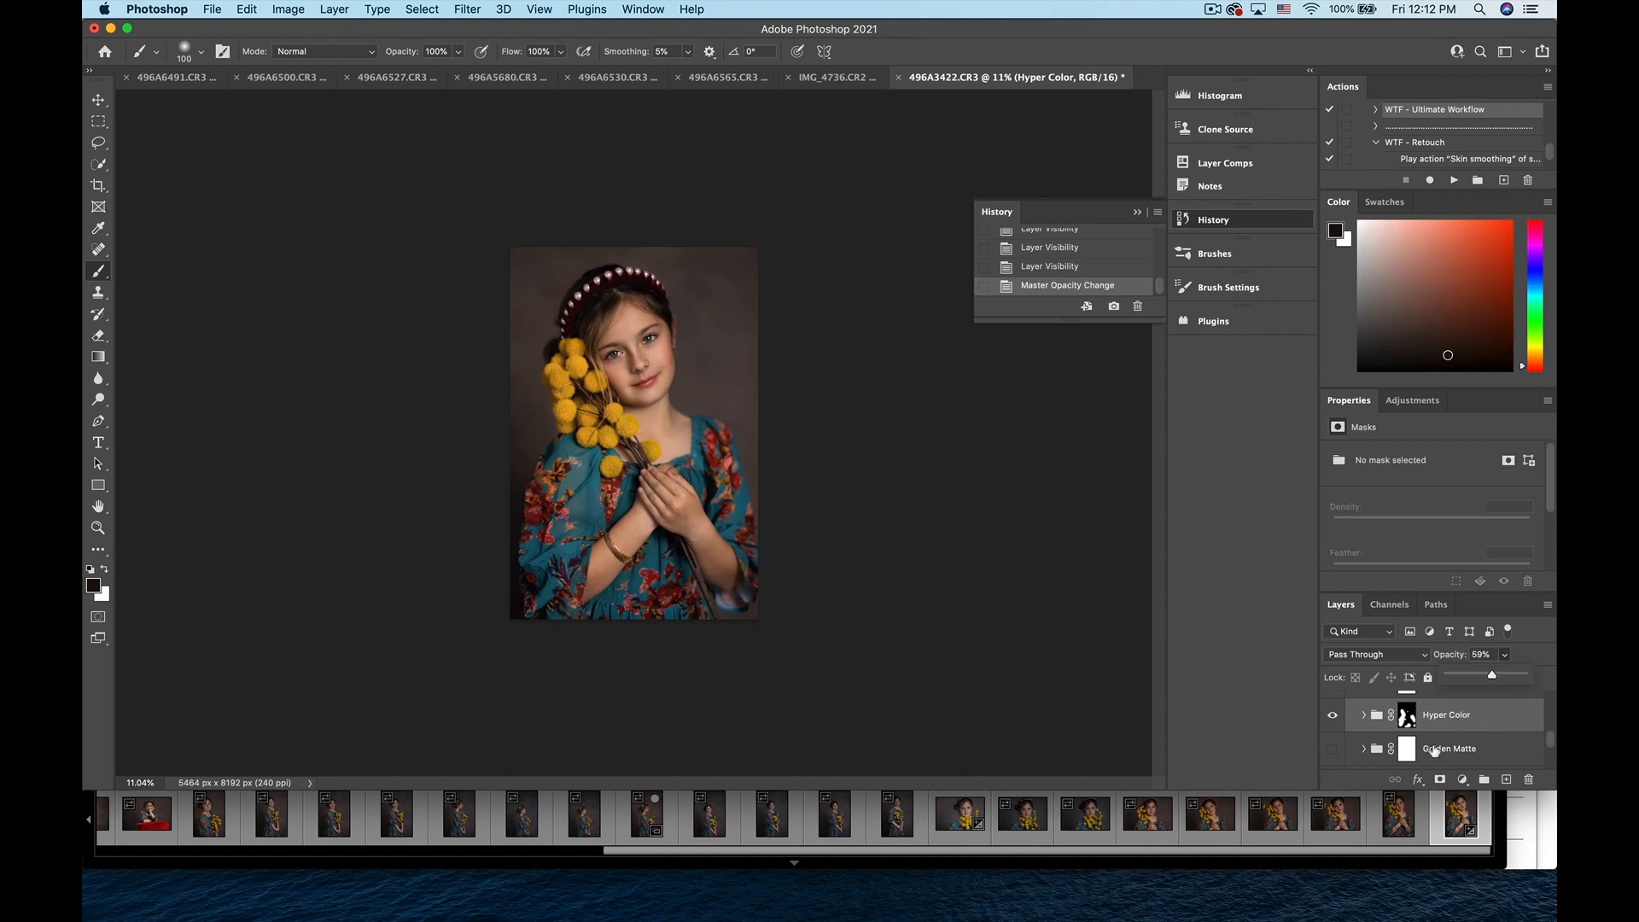
- Turn on the Golden Matte group, try it at 100% opacity, and set it back to 75%
scroll(1448, 735, down, 1)
click(1448, 749)
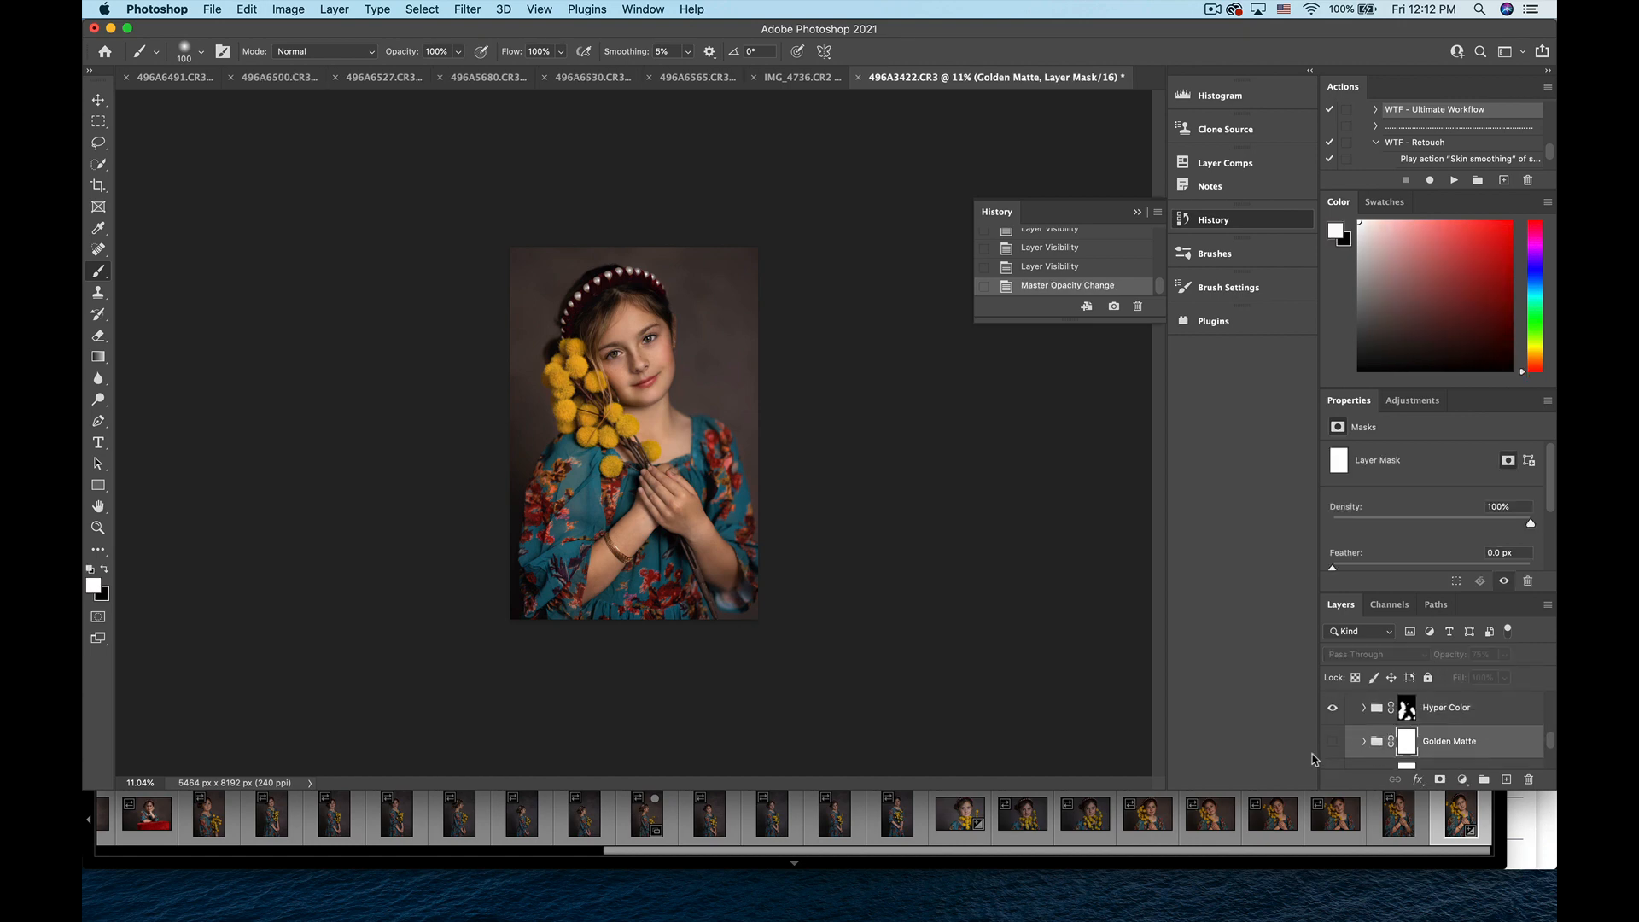
click(1334, 741)
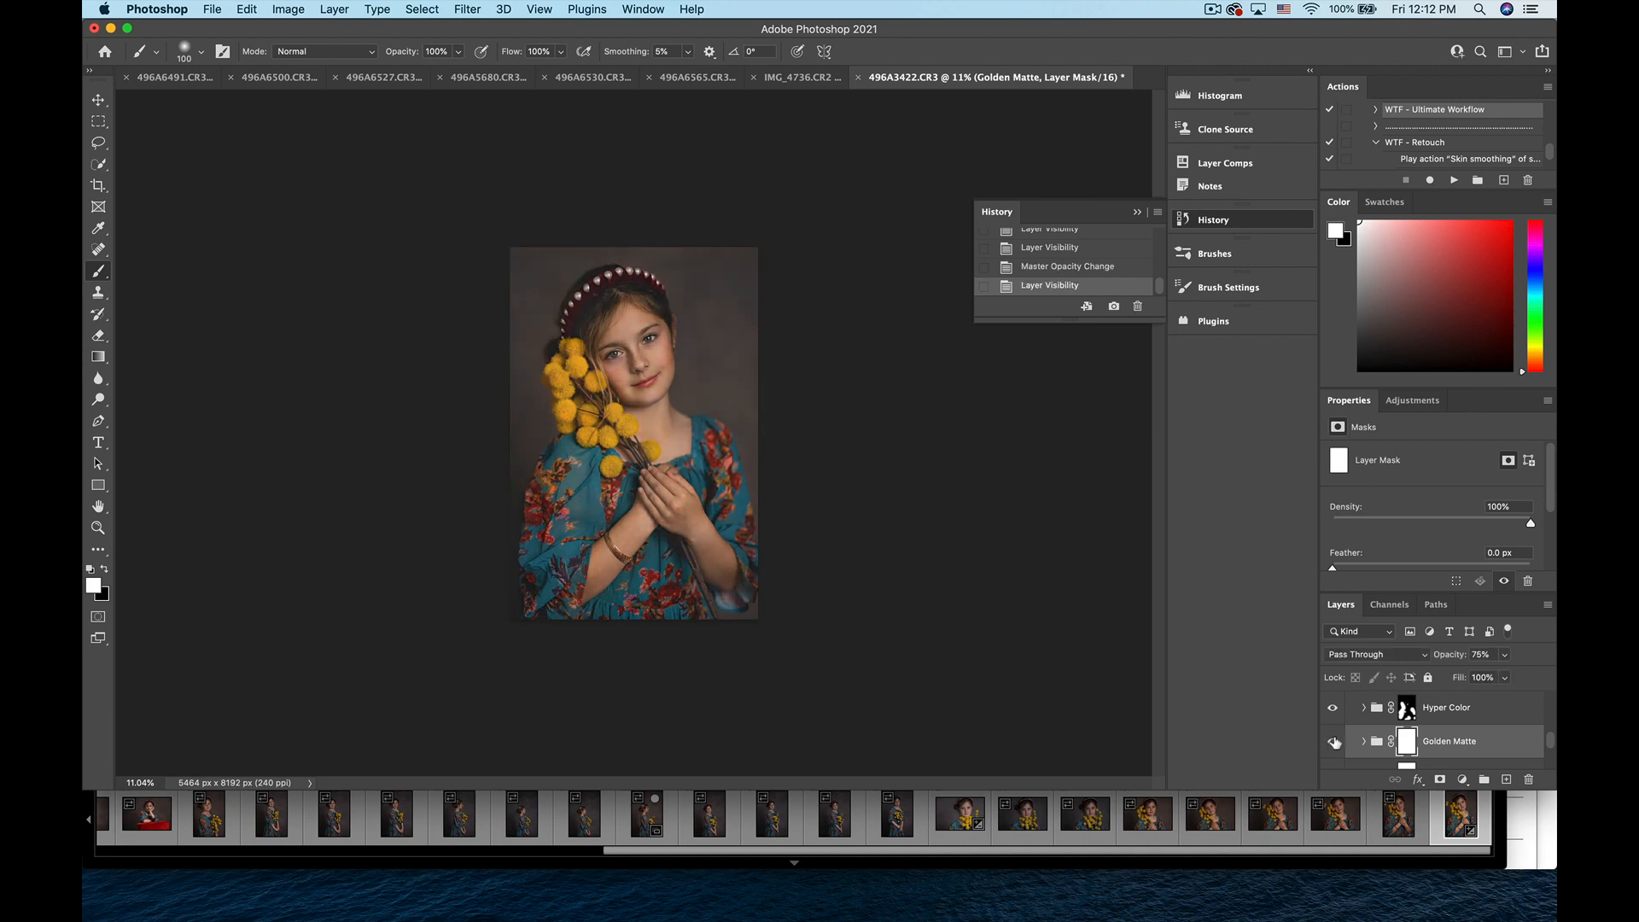
click(1443, 741)
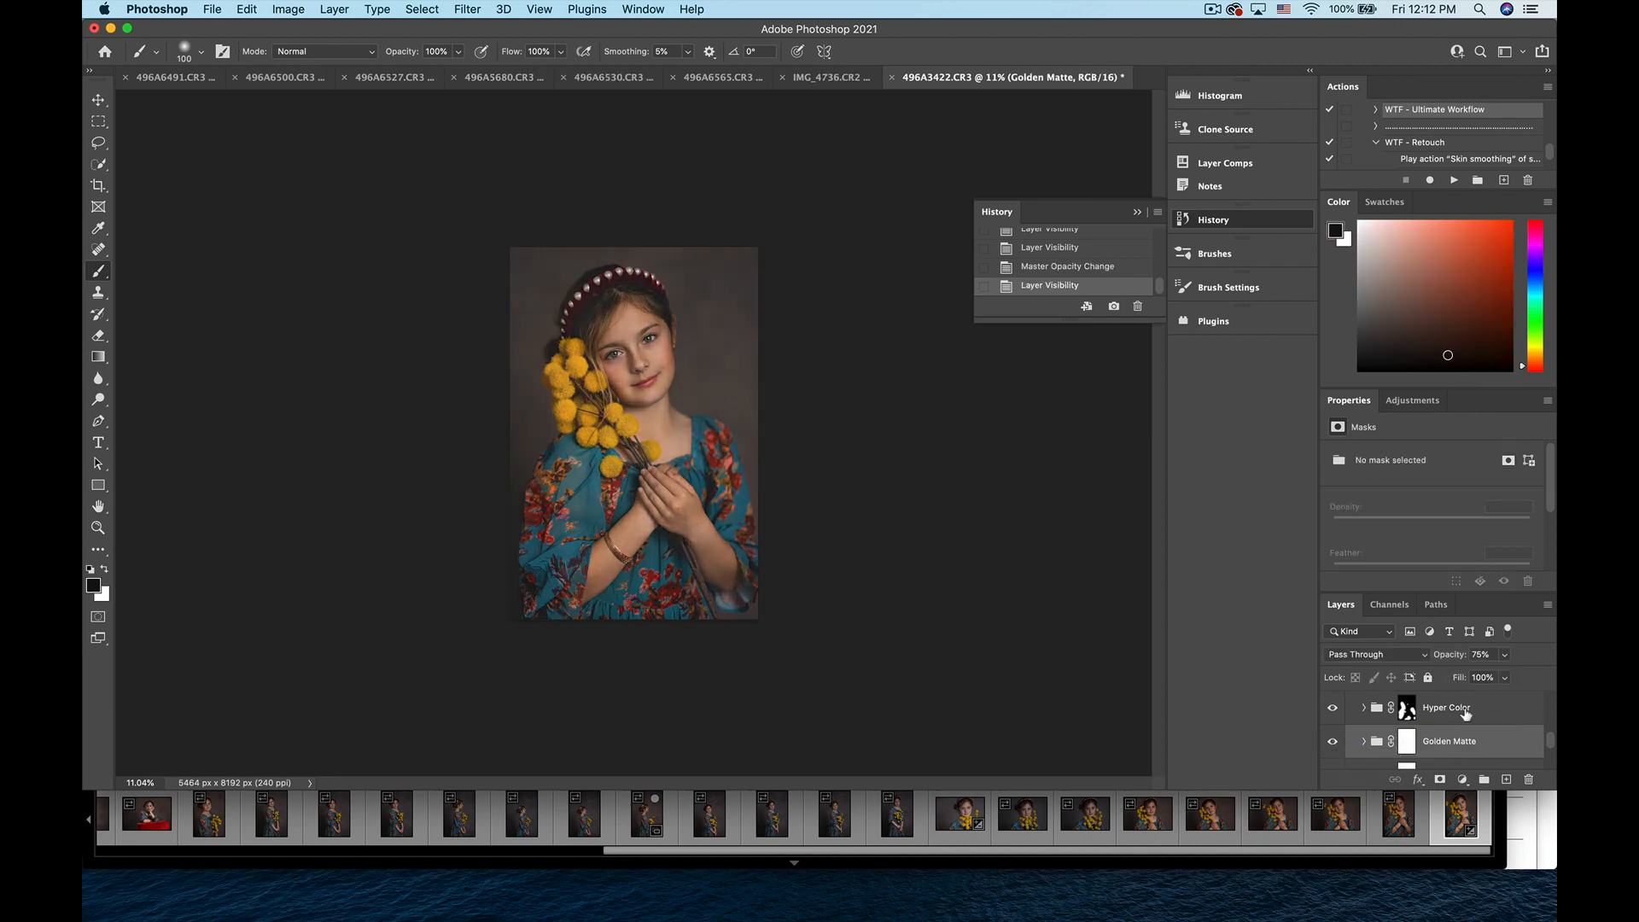
click(1505, 655)
drag(1505, 675, 1536, 679)
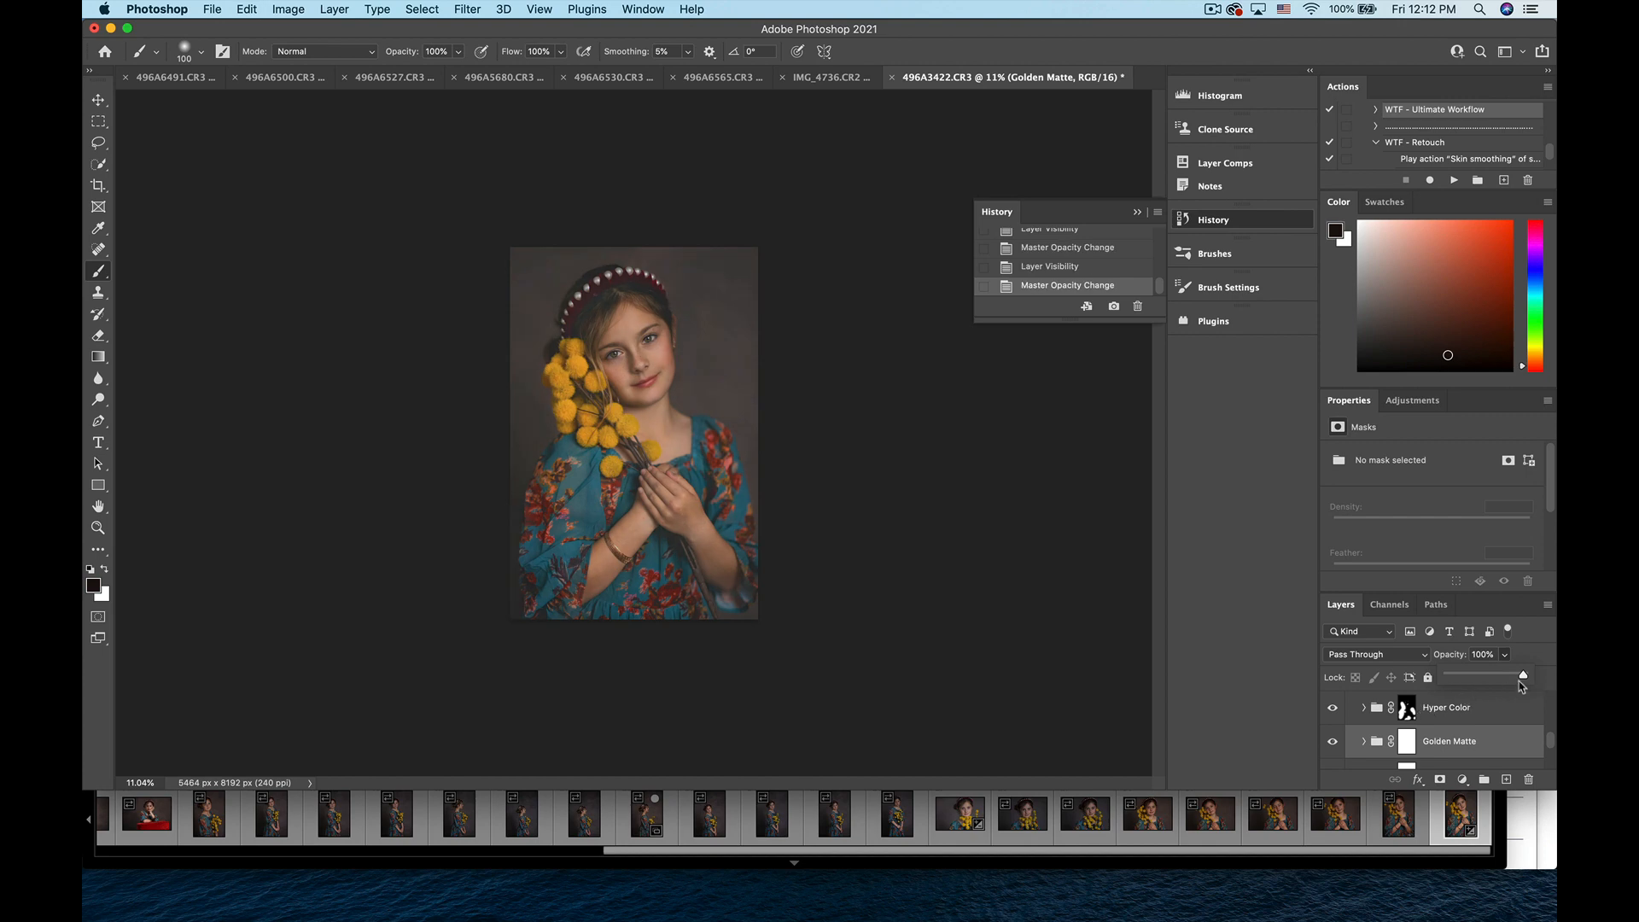
drag(1525, 676, 1504, 677)
- Paint black on the Golden Matte mask with a 1600 brush to remove the toning from the girl, flowers and dress
click(1407, 742)
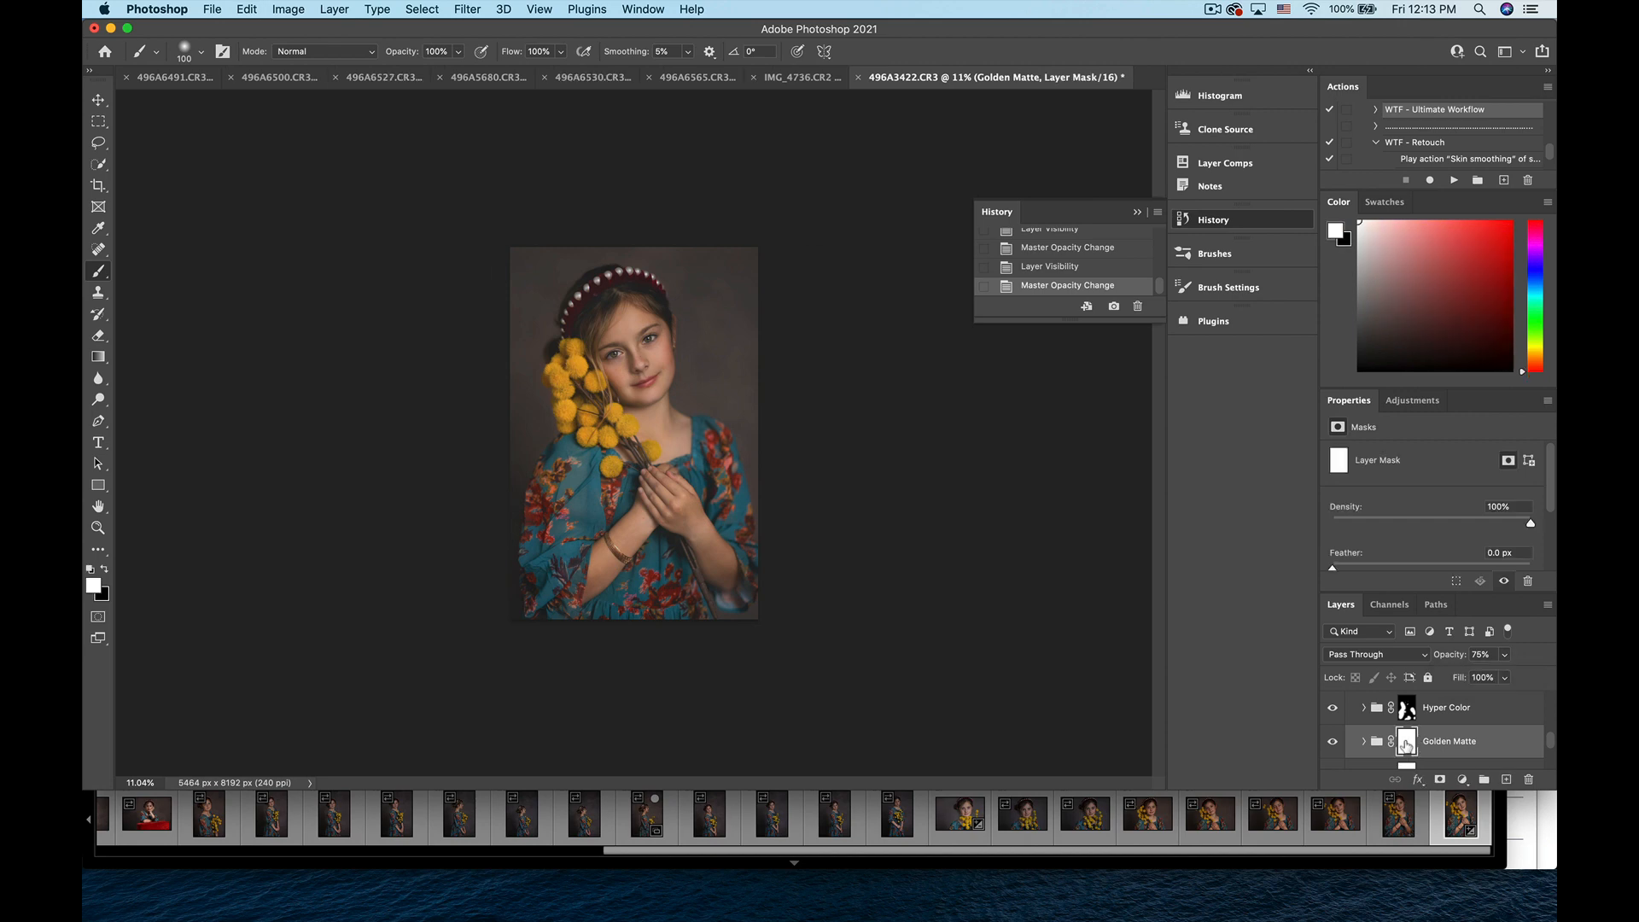
click(102, 570)
key(bracketright)
key(bracketright)
key(bracketright)
key(bracketright)
key(bracketright)
key(bracketright)
key(bracketright)
key(bracketright)
key(bracketright)
key(bracketright)
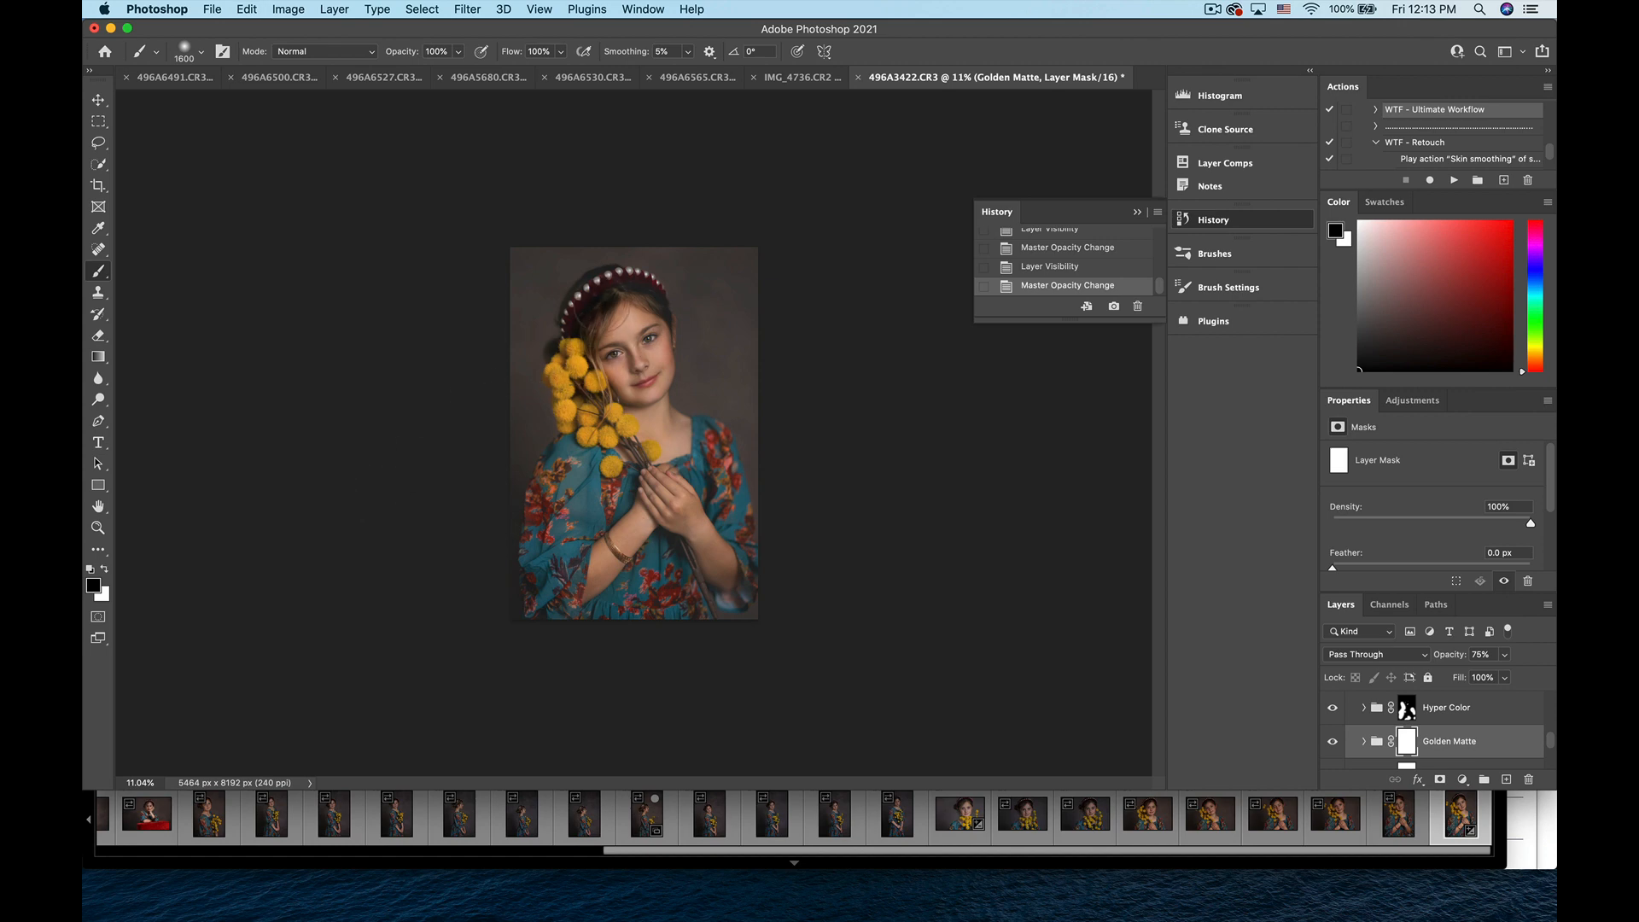
drag(649, 363, 636, 444)
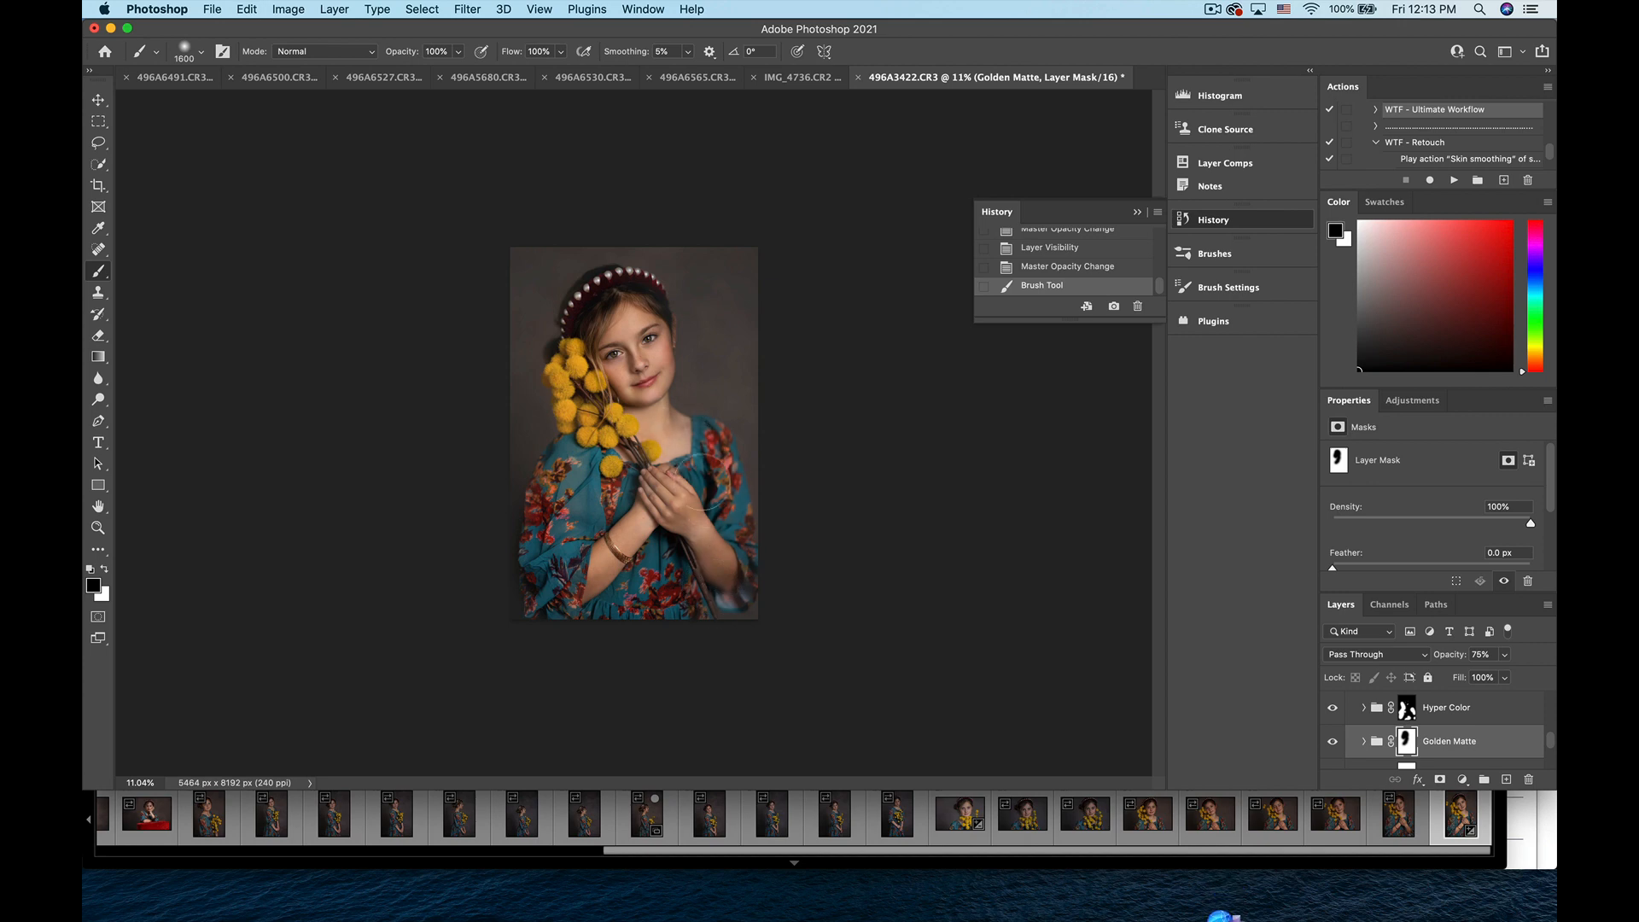
drag(568, 350, 594, 303)
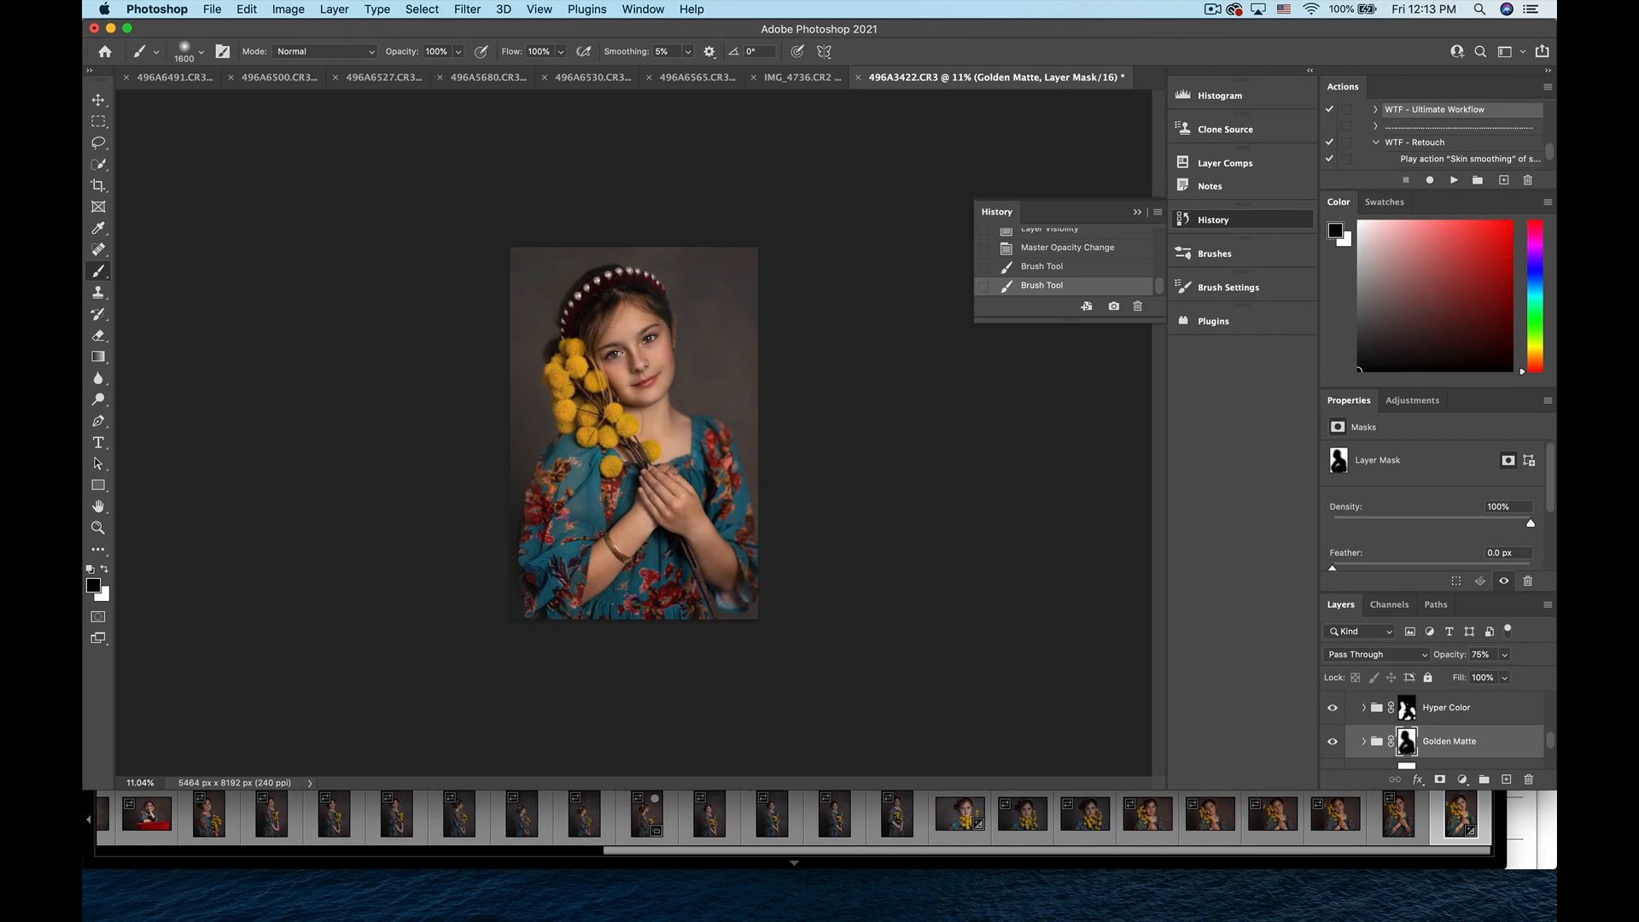
drag(653, 529, 610, 583)
- Toggle the Golden Matte group to compare the background, then lower its opacity to 8%
click(1332, 742)
click(1332, 742)
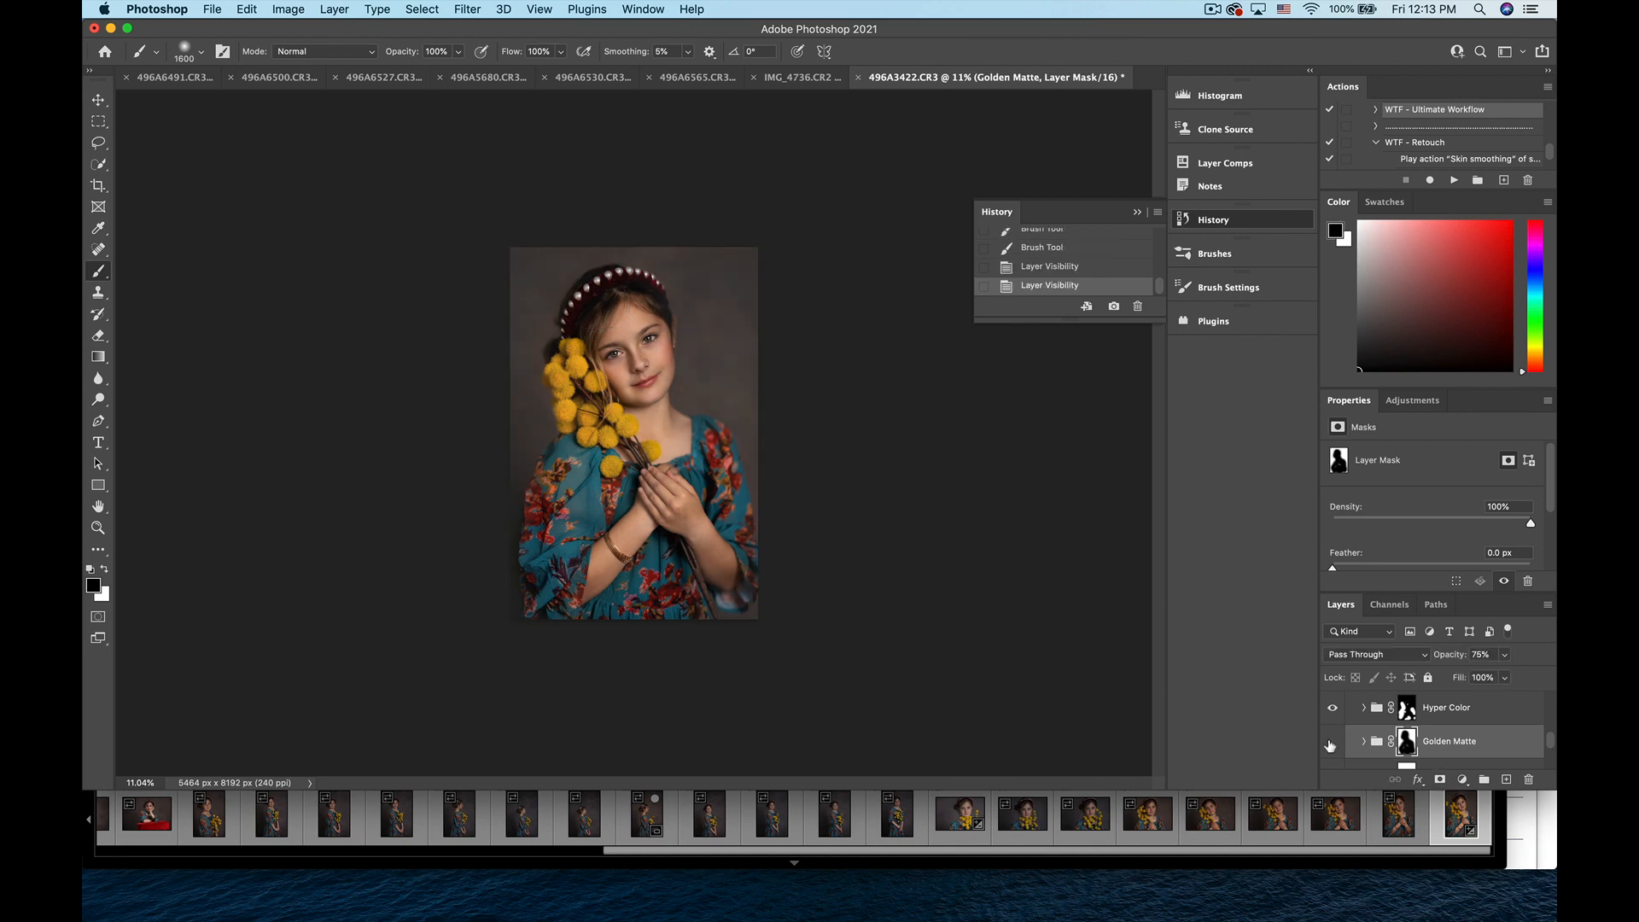
click(1332, 741)
click(1332, 742)
click(1331, 742)
click(1332, 742)
click(1472, 741)
click(1504, 655)
drag(1503, 676, 1454, 688)
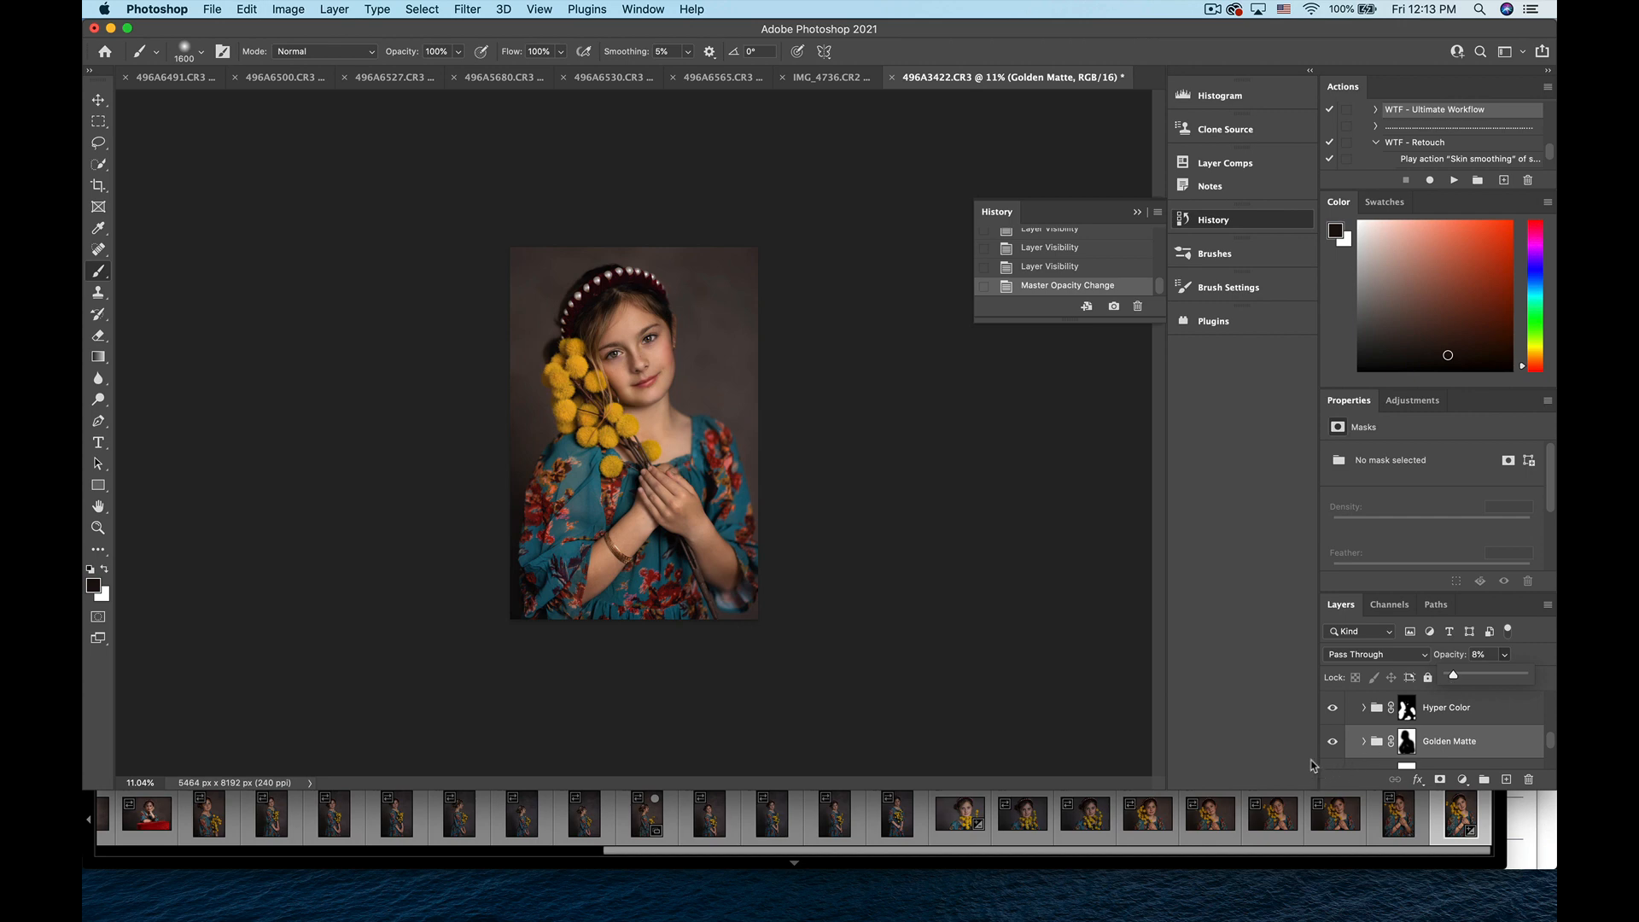
- Compare the reduced Golden Matte toning on and off, and leave the group hidden
click(1332, 742)
click(1332, 742)
click(1332, 742)
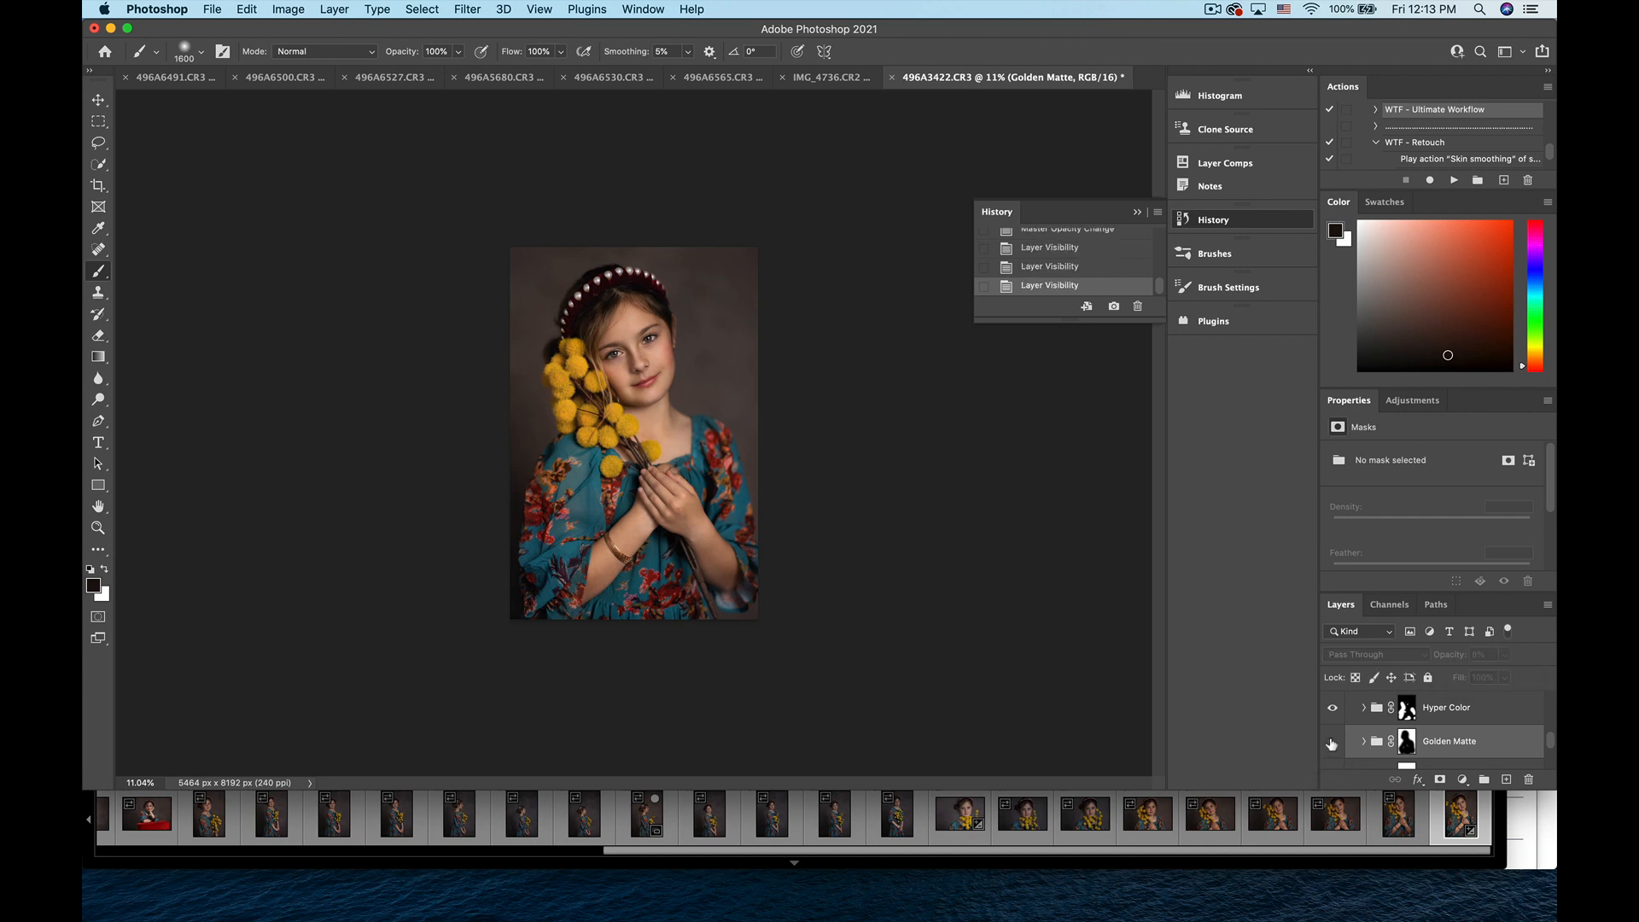
click(1332, 742)
click(1332, 742)
- Turn on the Golden Spot group, compare it on and off, and lower its opacity to 17%
scroll(1456, 725, down, 3)
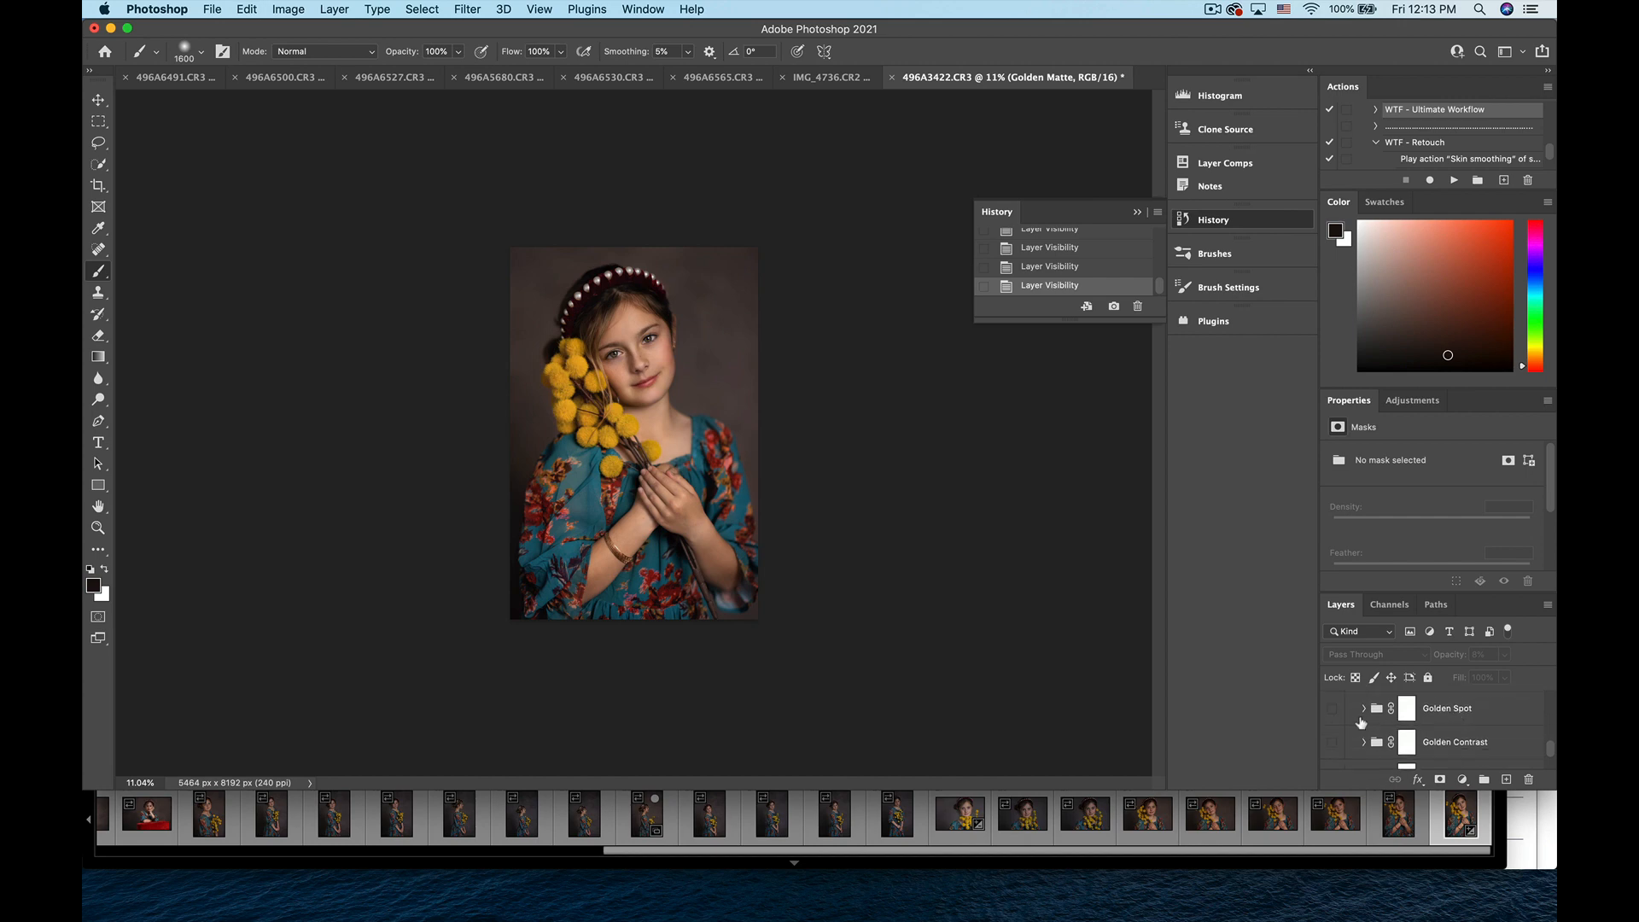
click(1333, 710)
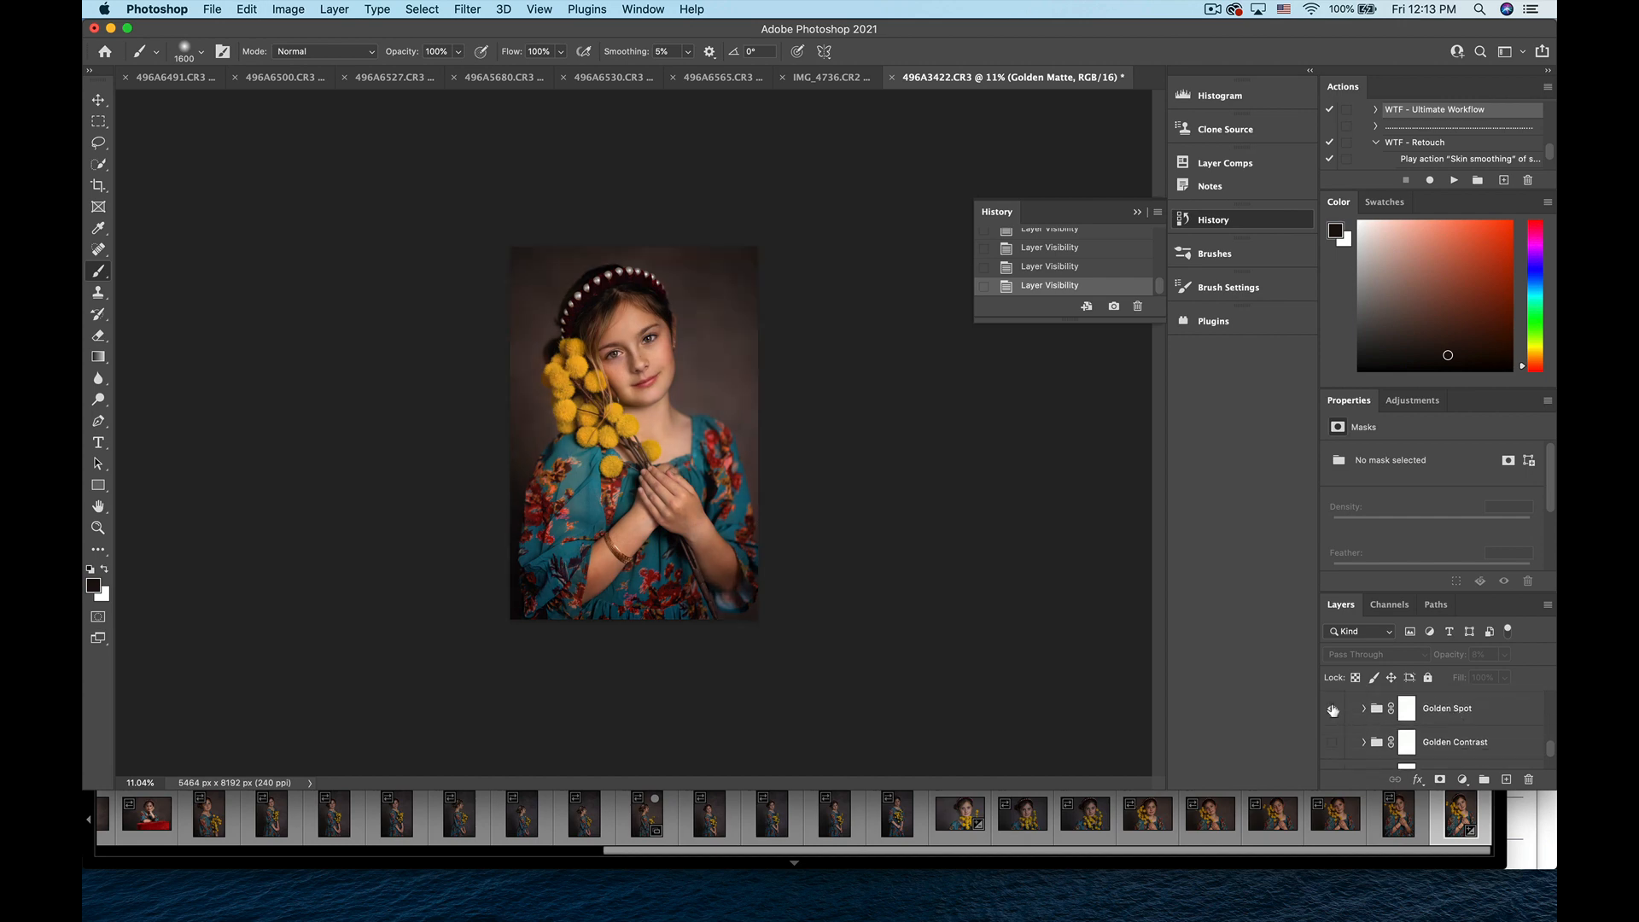
click(1333, 709)
click(1333, 709)
click(1332, 709)
click(1333, 709)
click(1445, 712)
click(1506, 655)
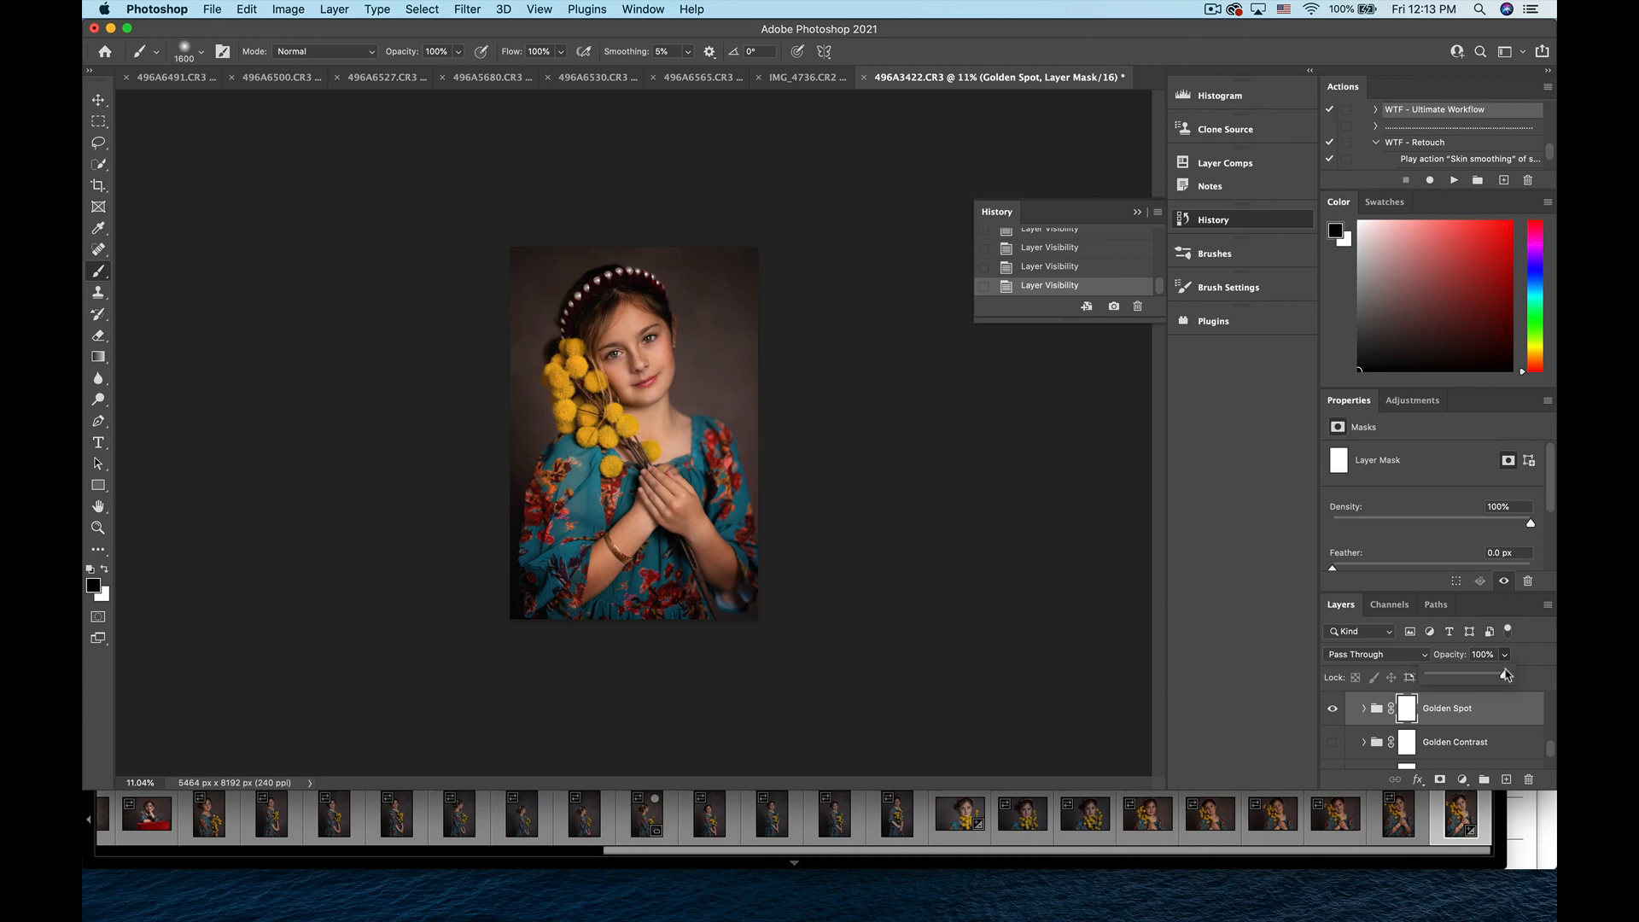
drag(1506, 674, 1443, 677)
- Check the reduced Golden Spot toning on and off, and lower the group's opacity further to 9%
click(1332, 708)
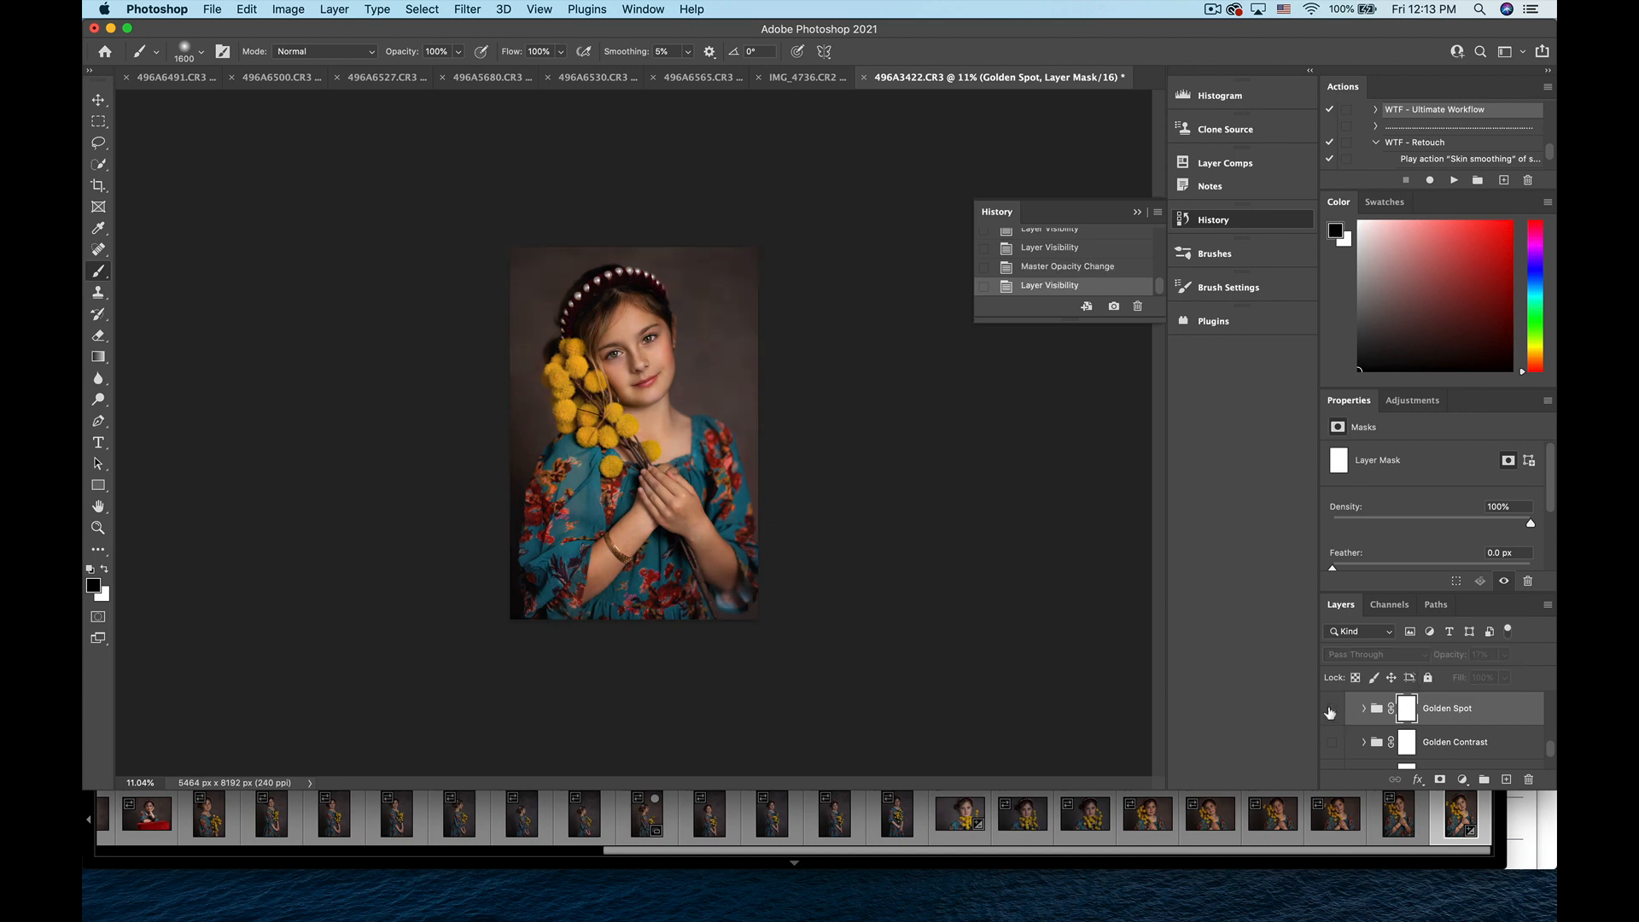
click(1332, 709)
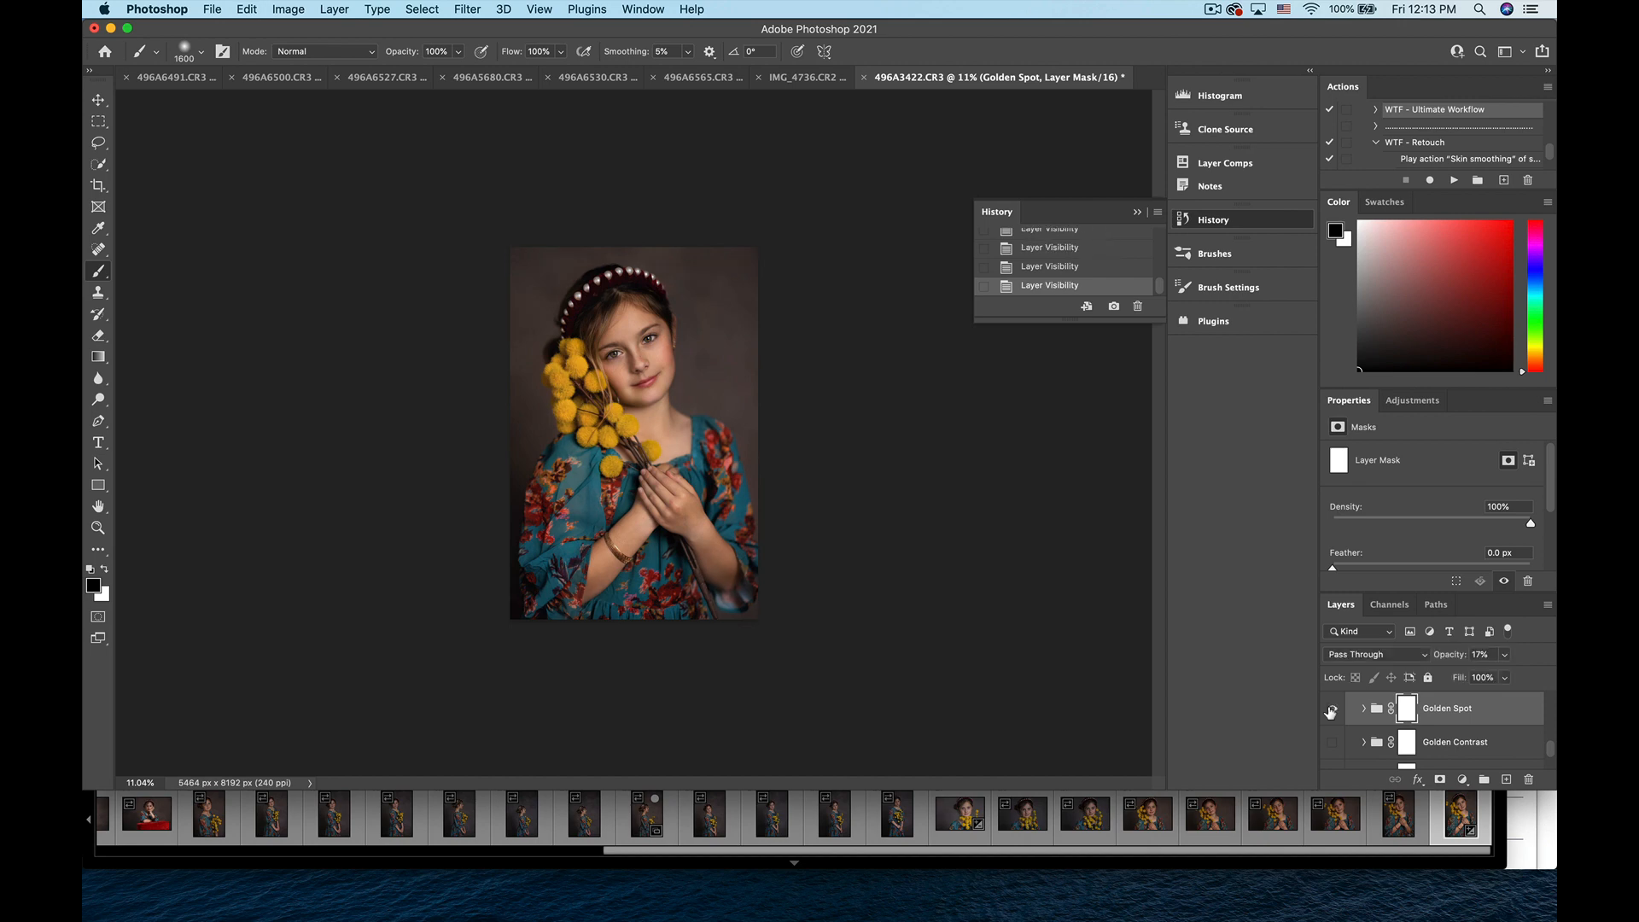
click(1504, 654)
drag(1482, 677, 1478, 680)
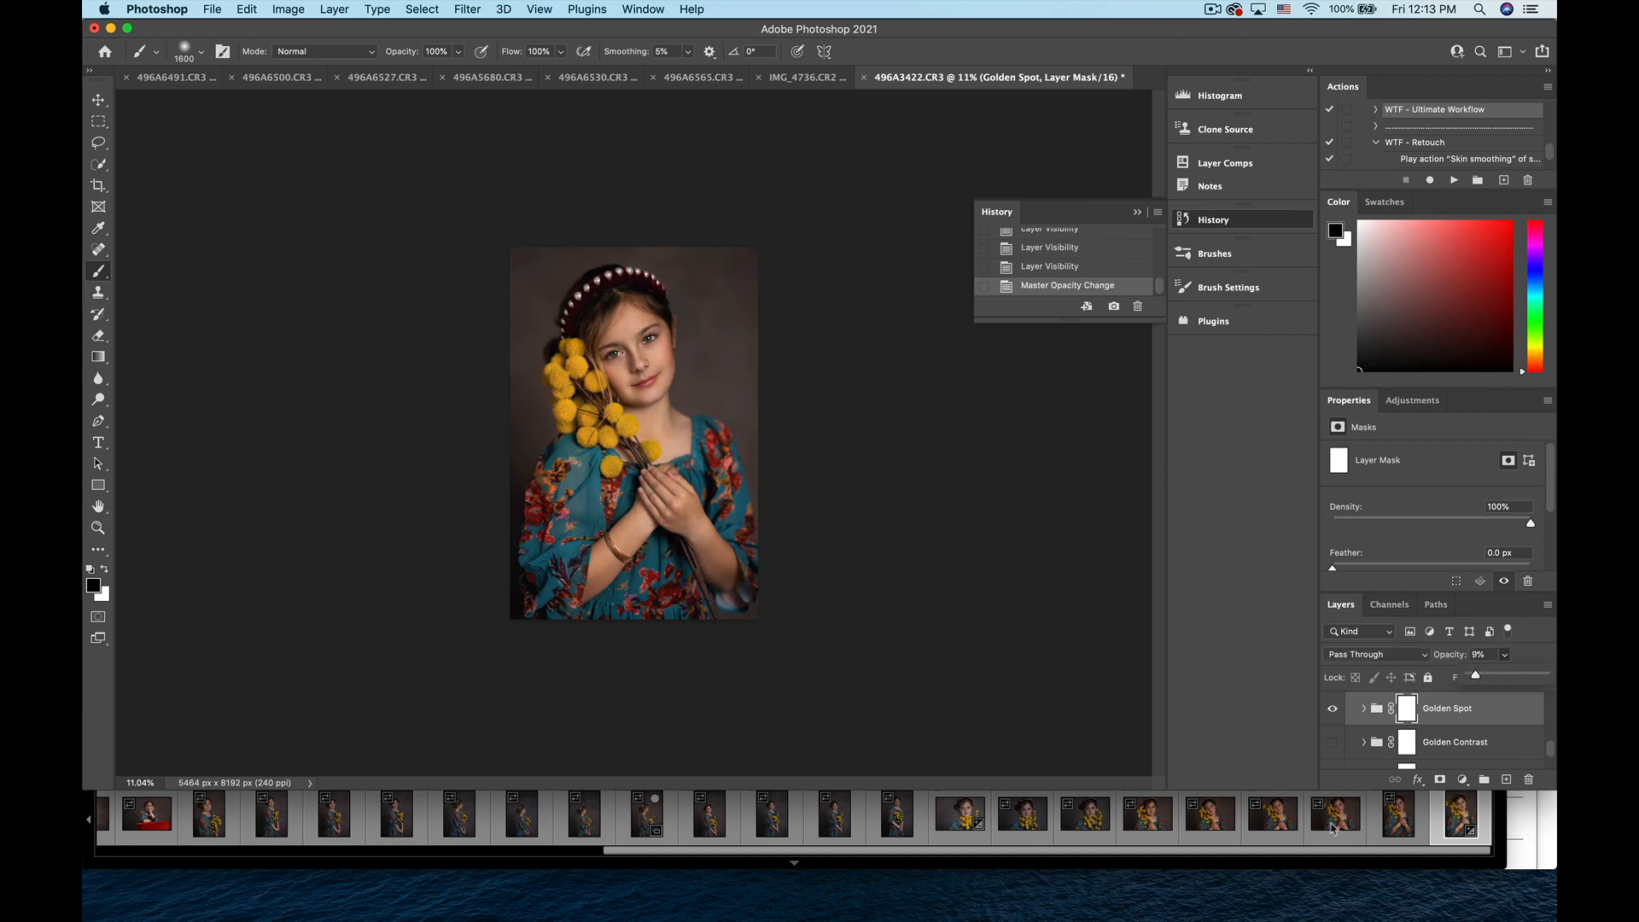
- Turn on the Golden Contrast group, compare it on and off, and lower its opacity to 54%
scroll(1486, 708, down, 1)
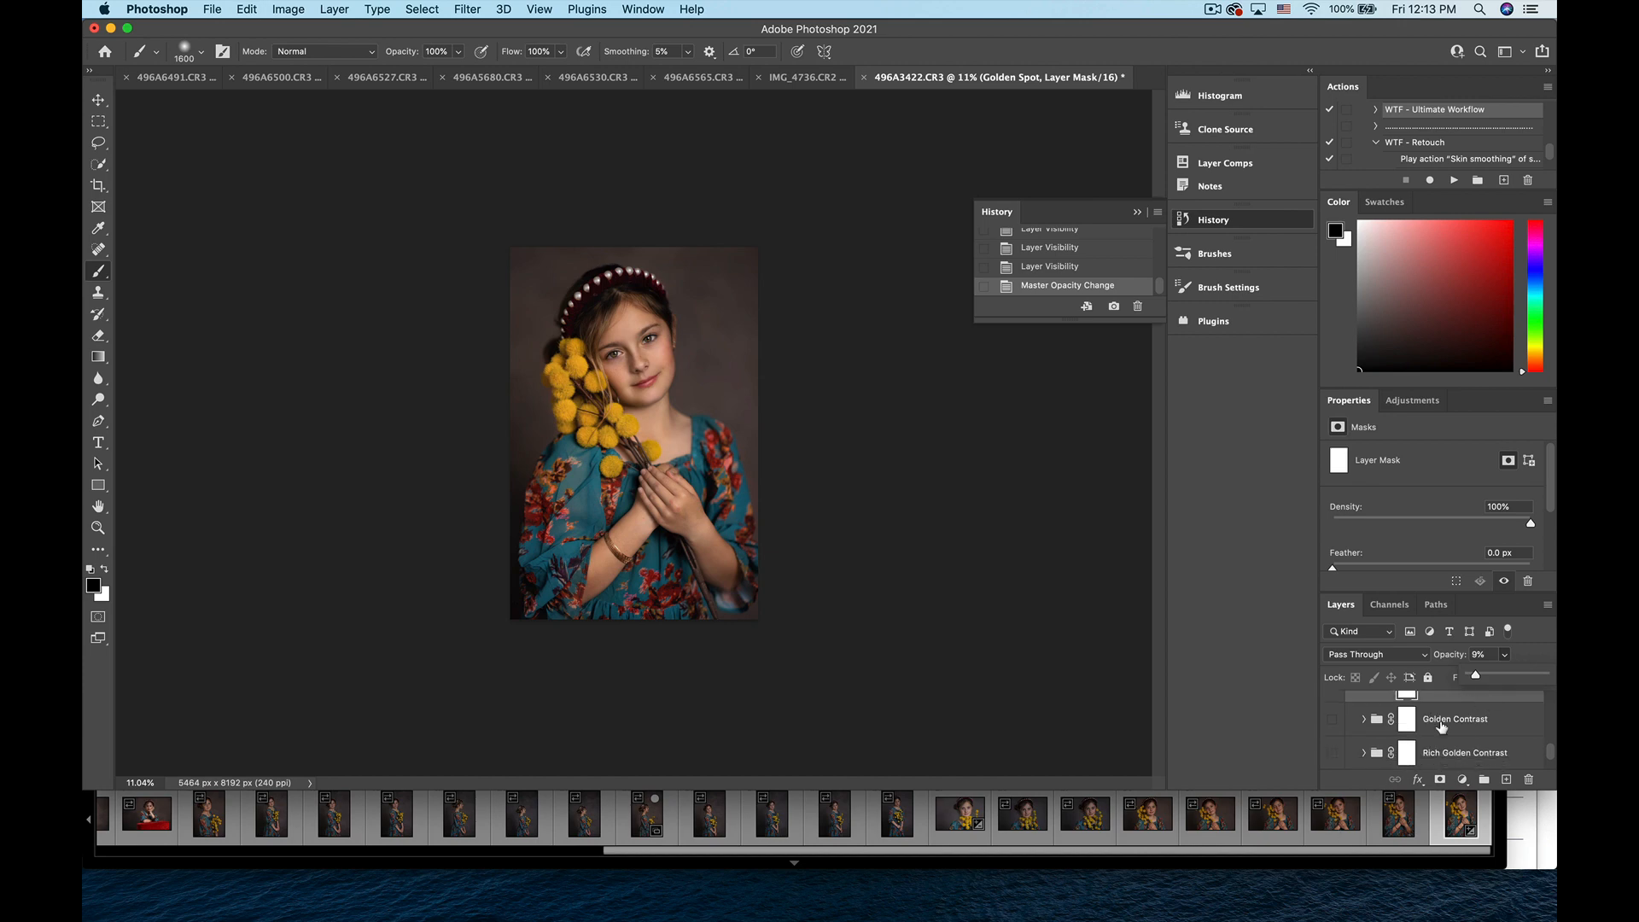
click(1333, 722)
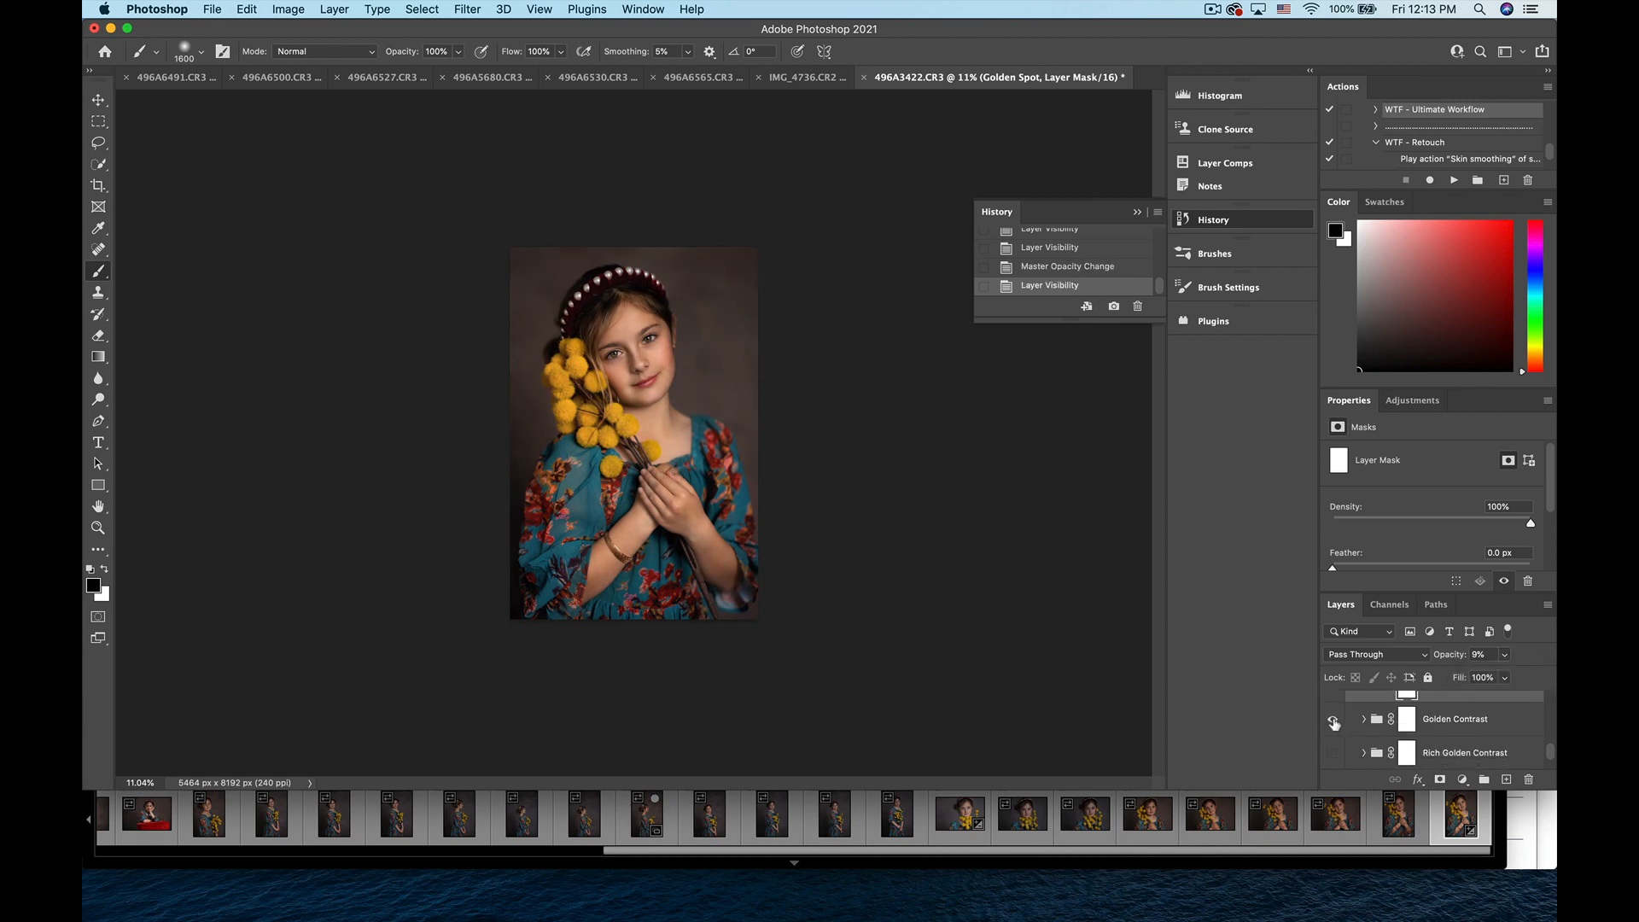
click(1333, 722)
click(1333, 722)
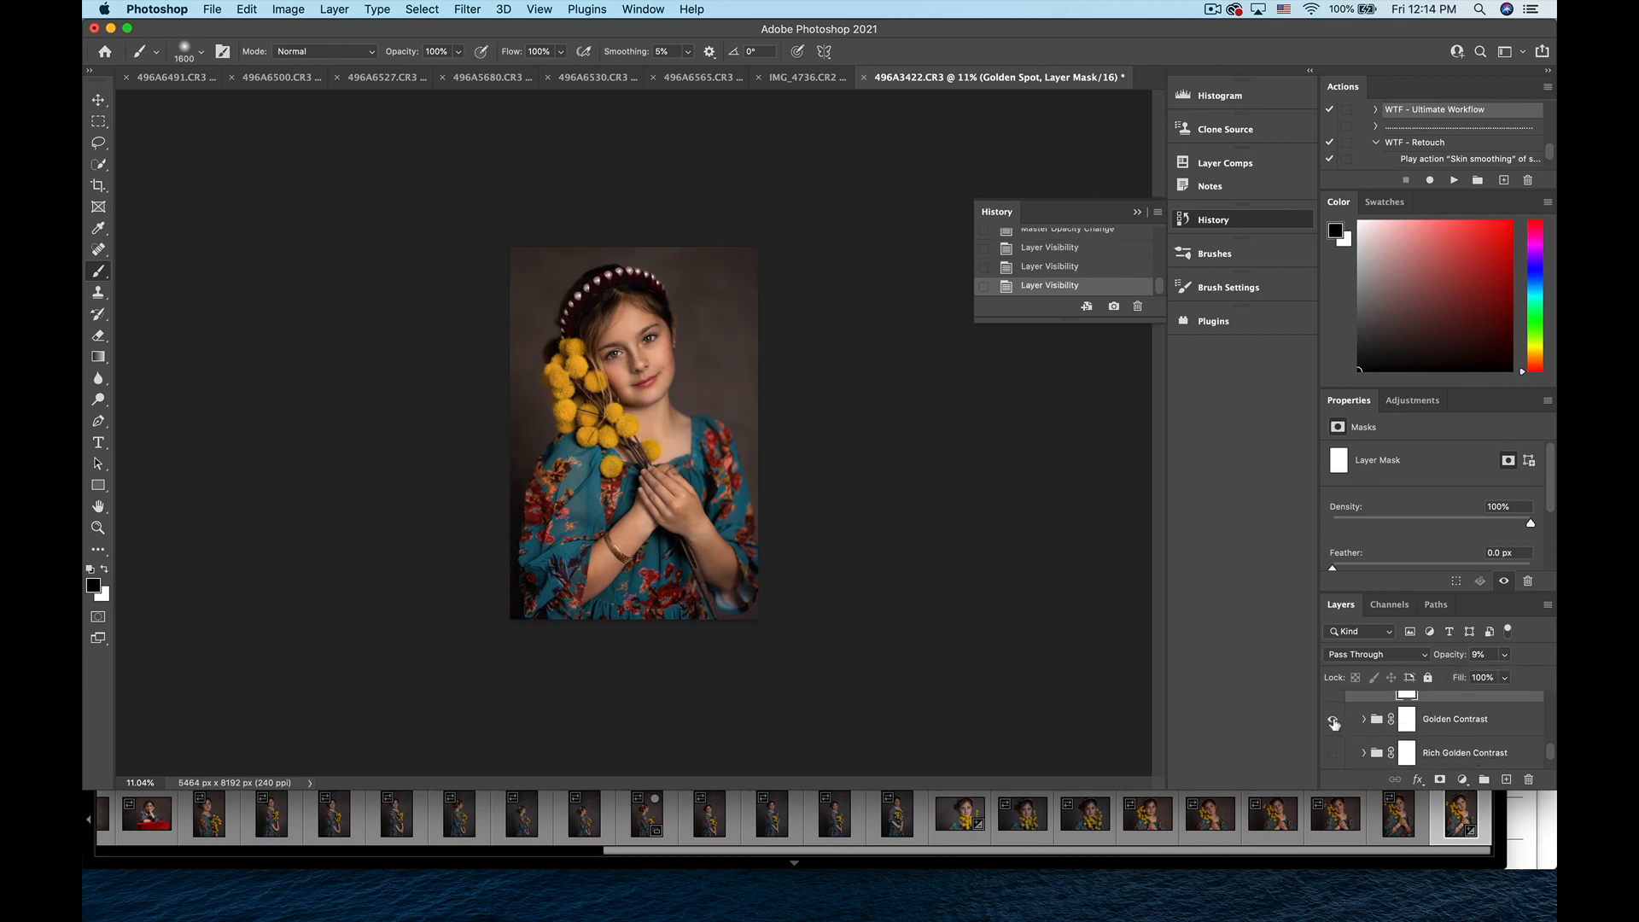
click(1481, 725)
click(1330, 721)
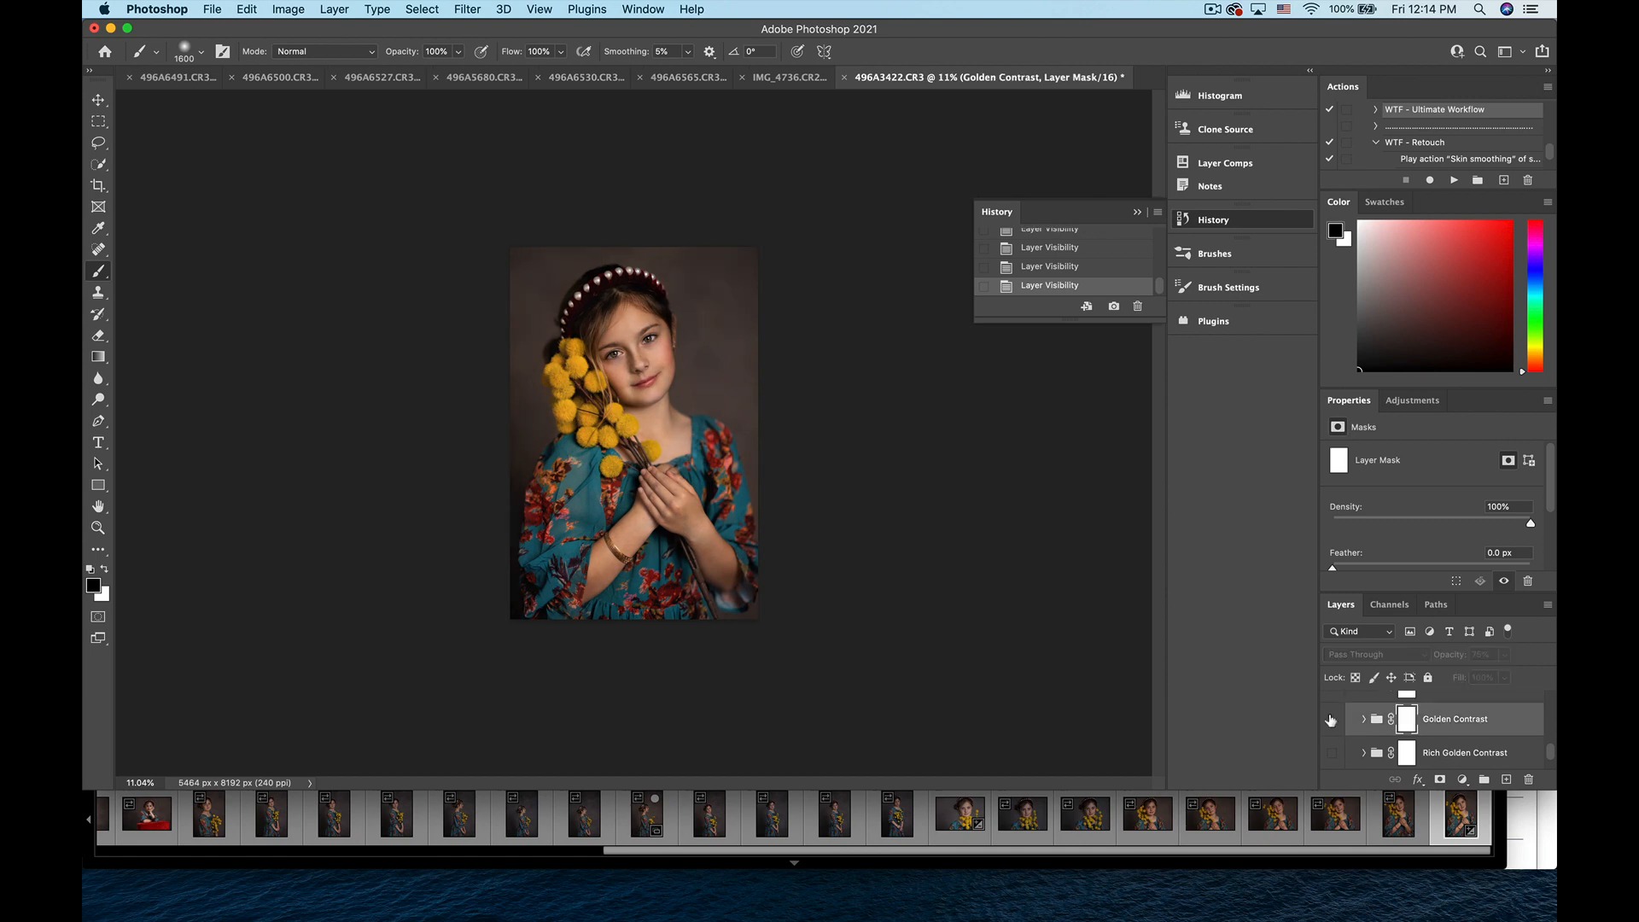
click(1330, 719)
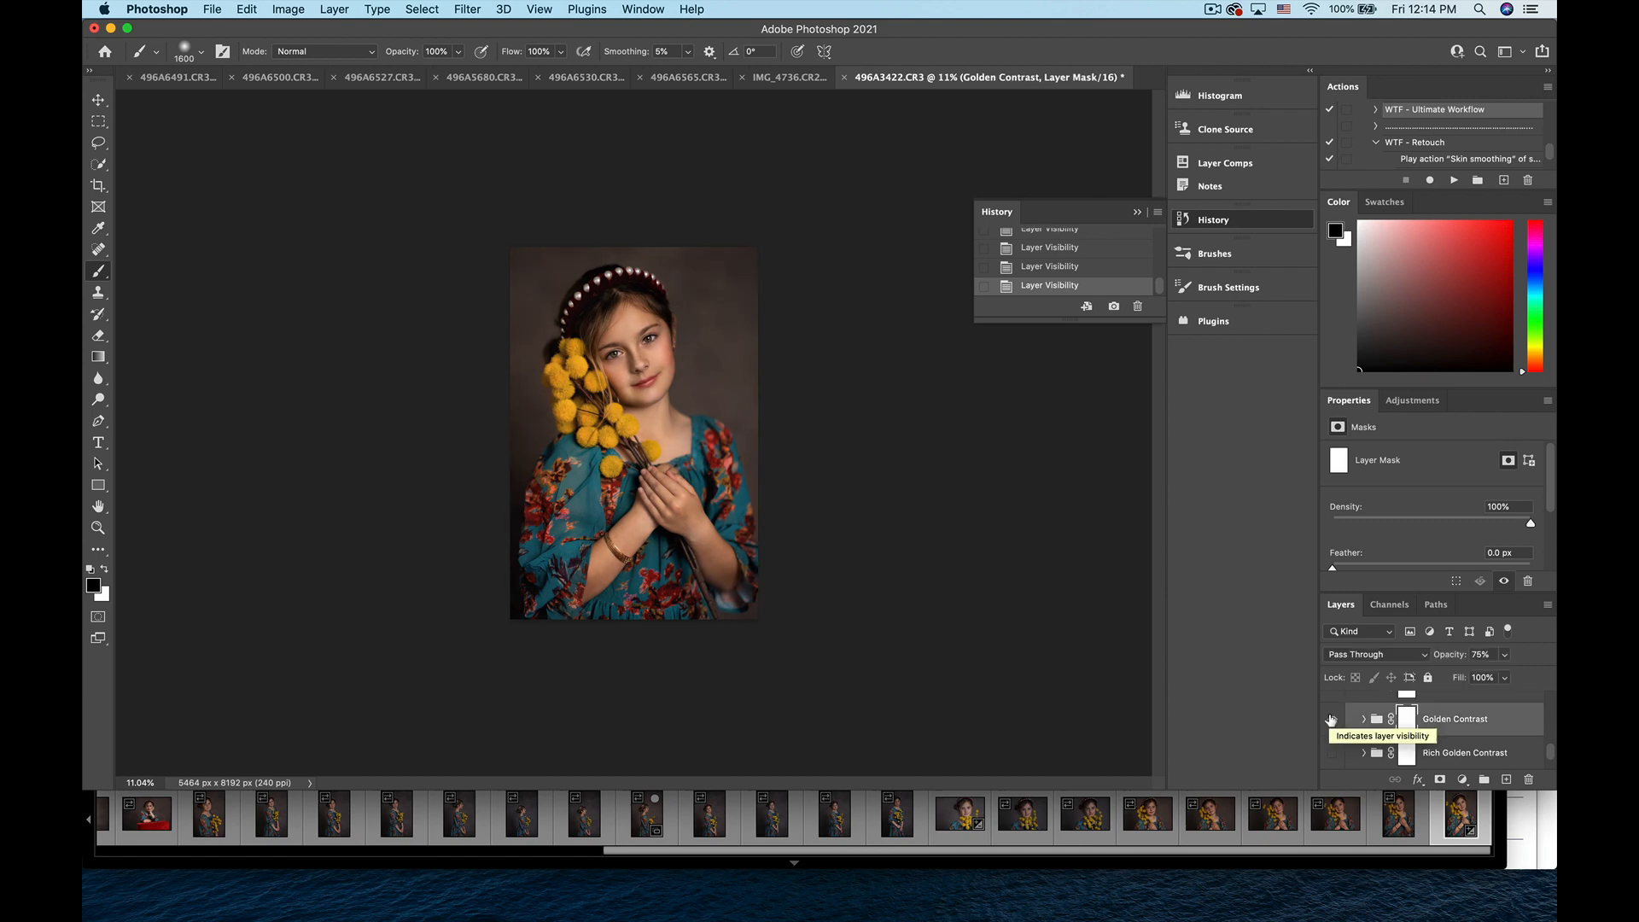
click(1483, 724)
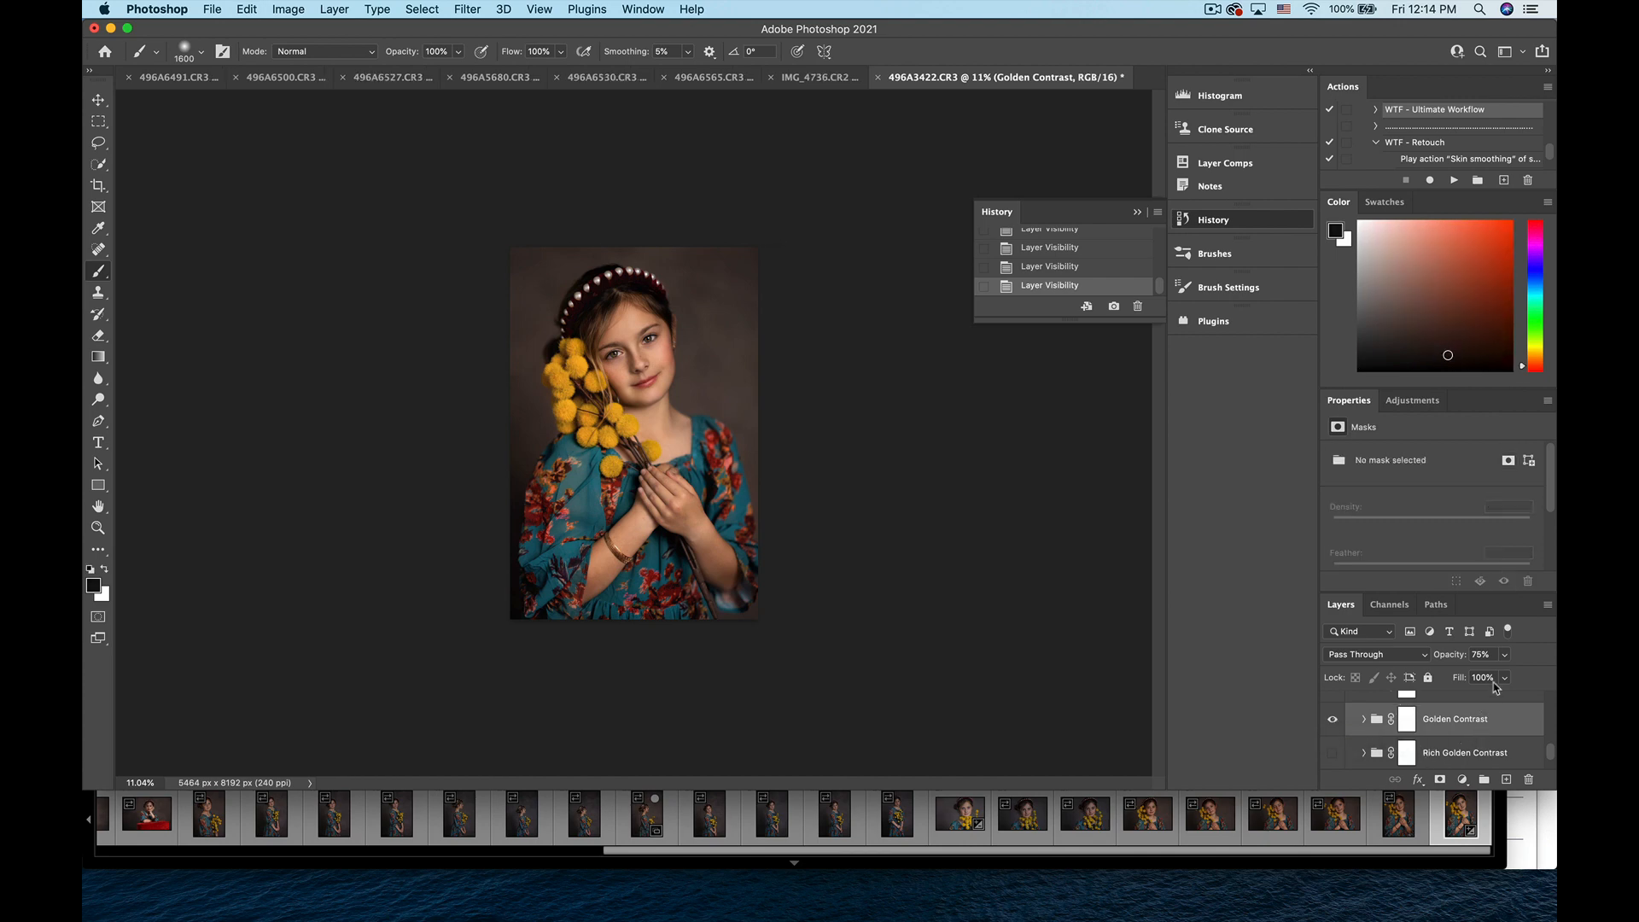
click(1505, 654)
drag(1507, 677, 1489, 677)
- Turn on the Rich Golden Contrast group, lower its opacity to 4%, and compare it on and off, leaving it visible
scroll(1472, 719, down, 1)
scroll(1472, 720, down, 1)
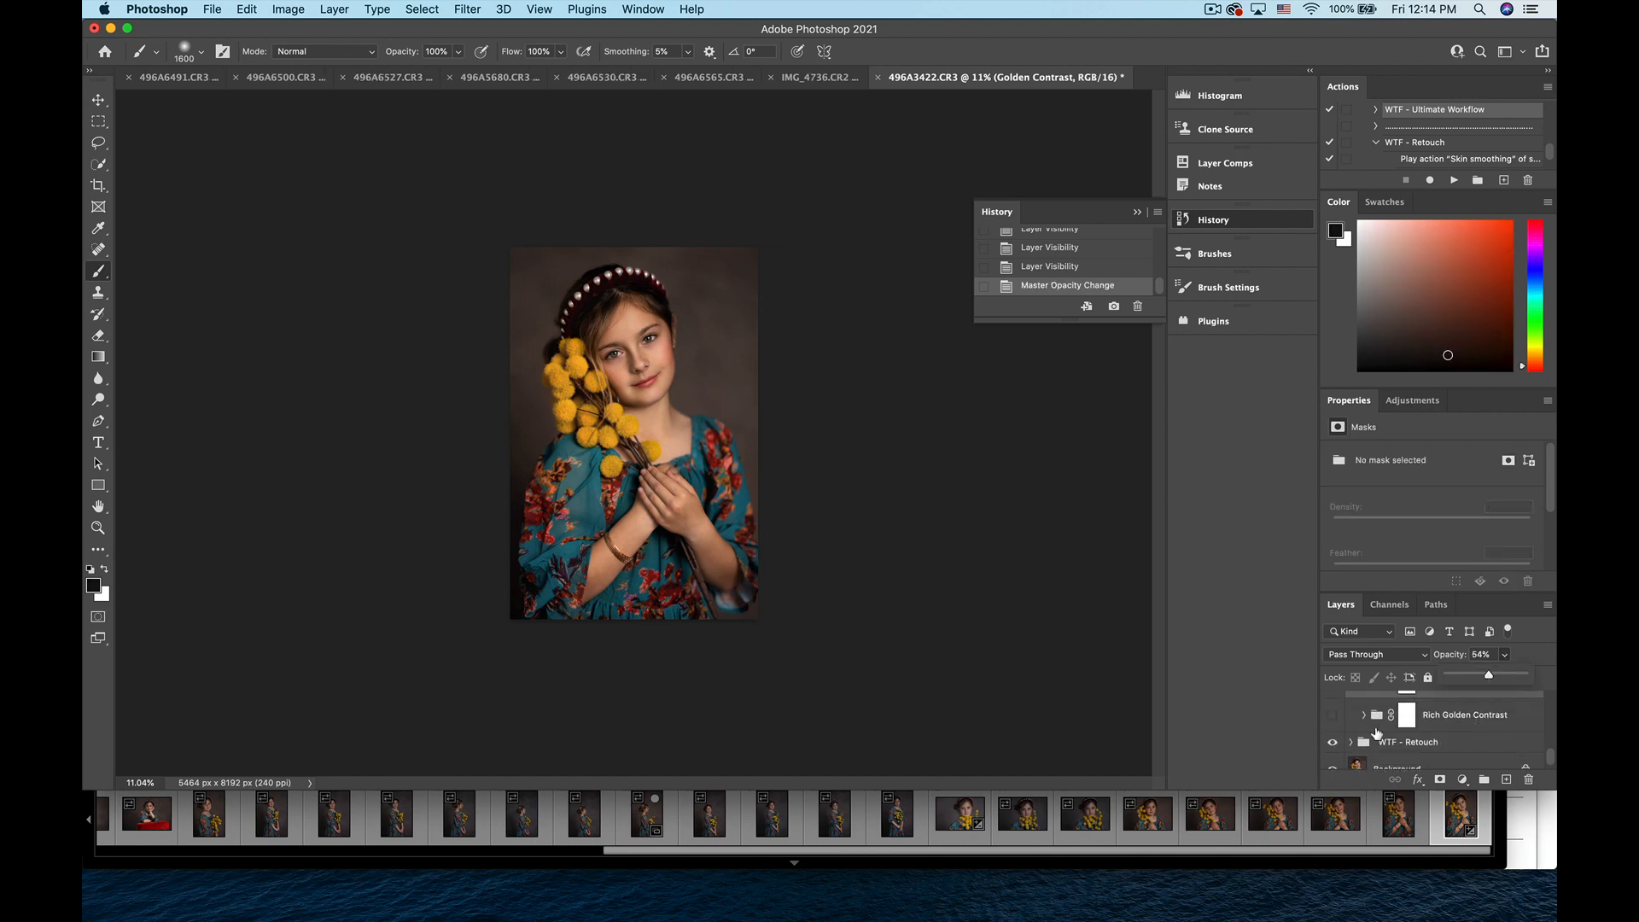
click(1333, 716)
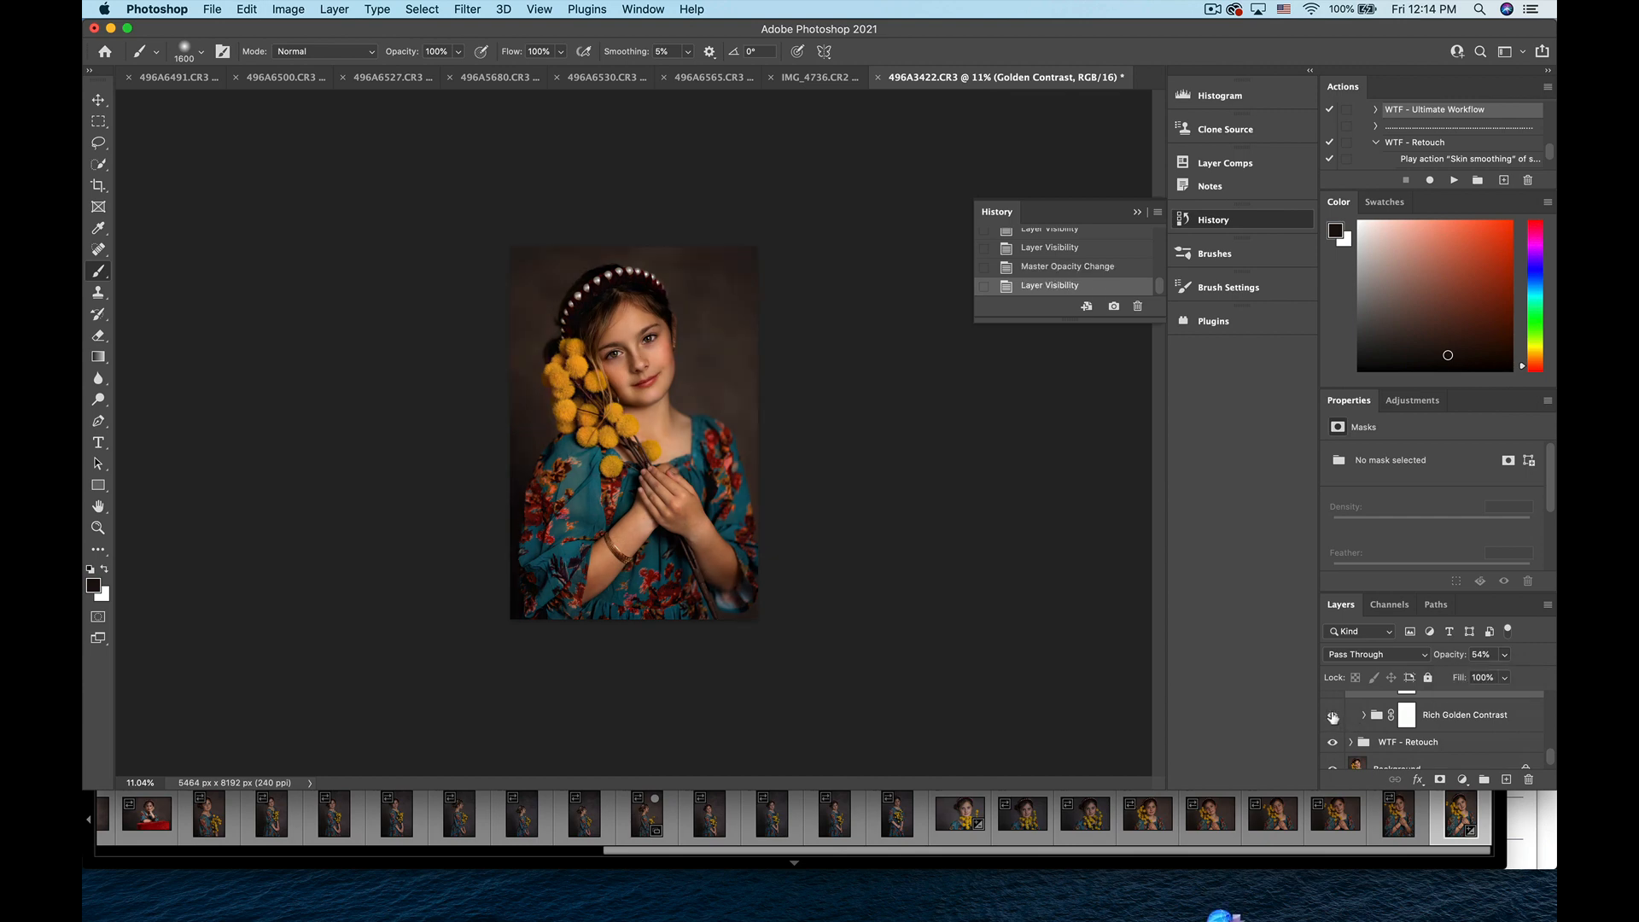
click(1407, 716)
click(1503, 655)
drag(1502, 678, 1472, 683)
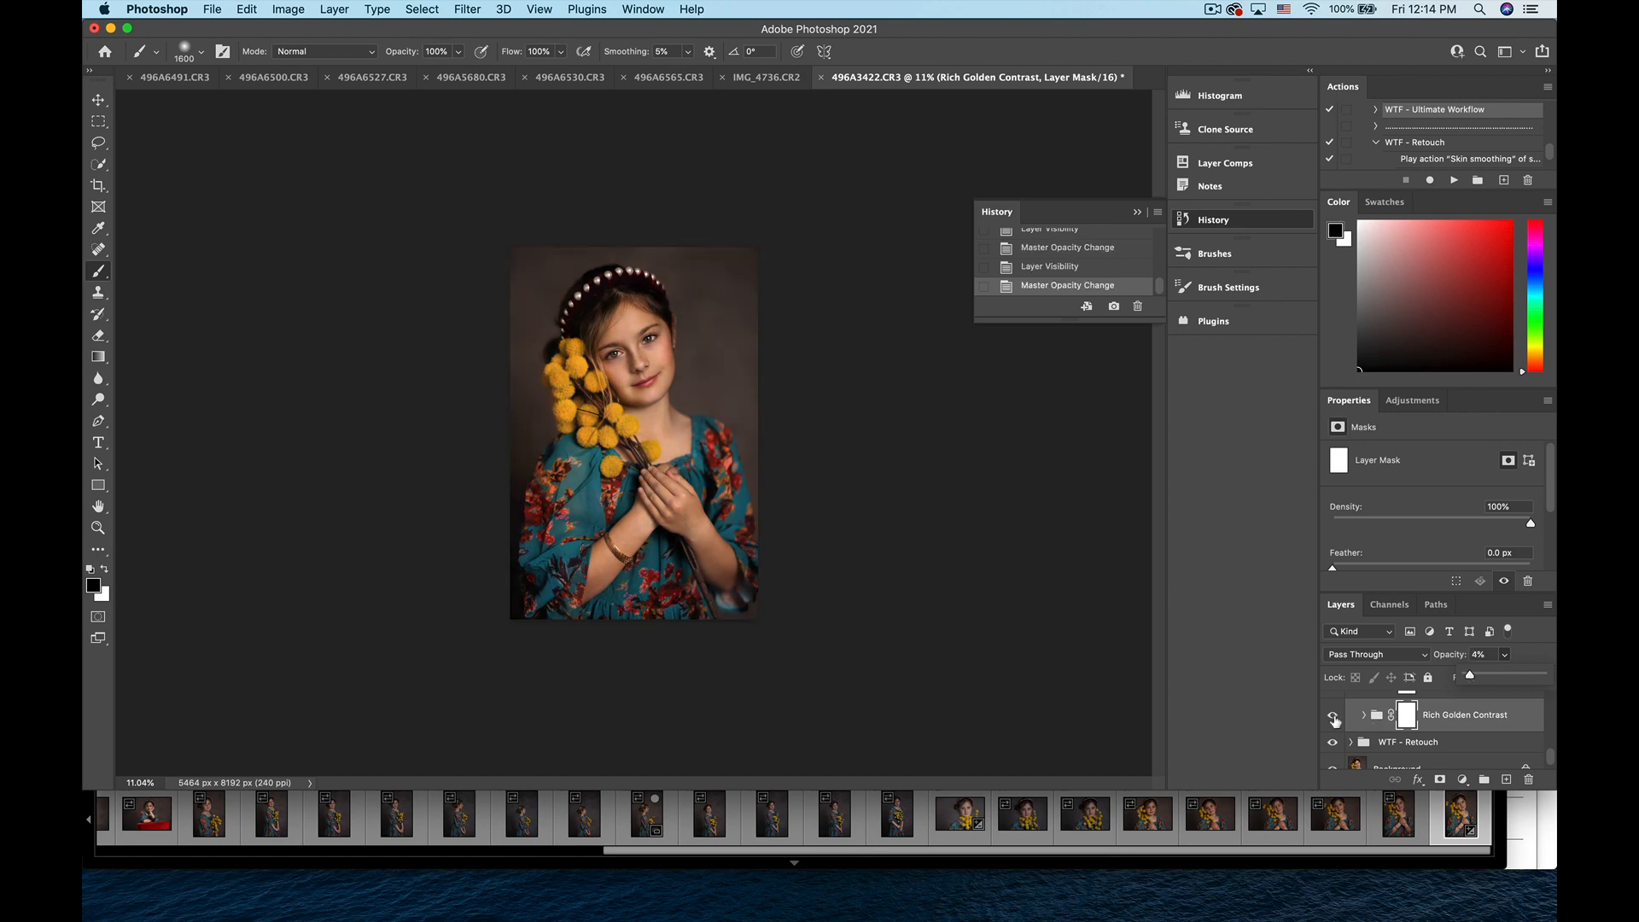
click(1332, 716)
click(1332, 716)
click(1332, 715)
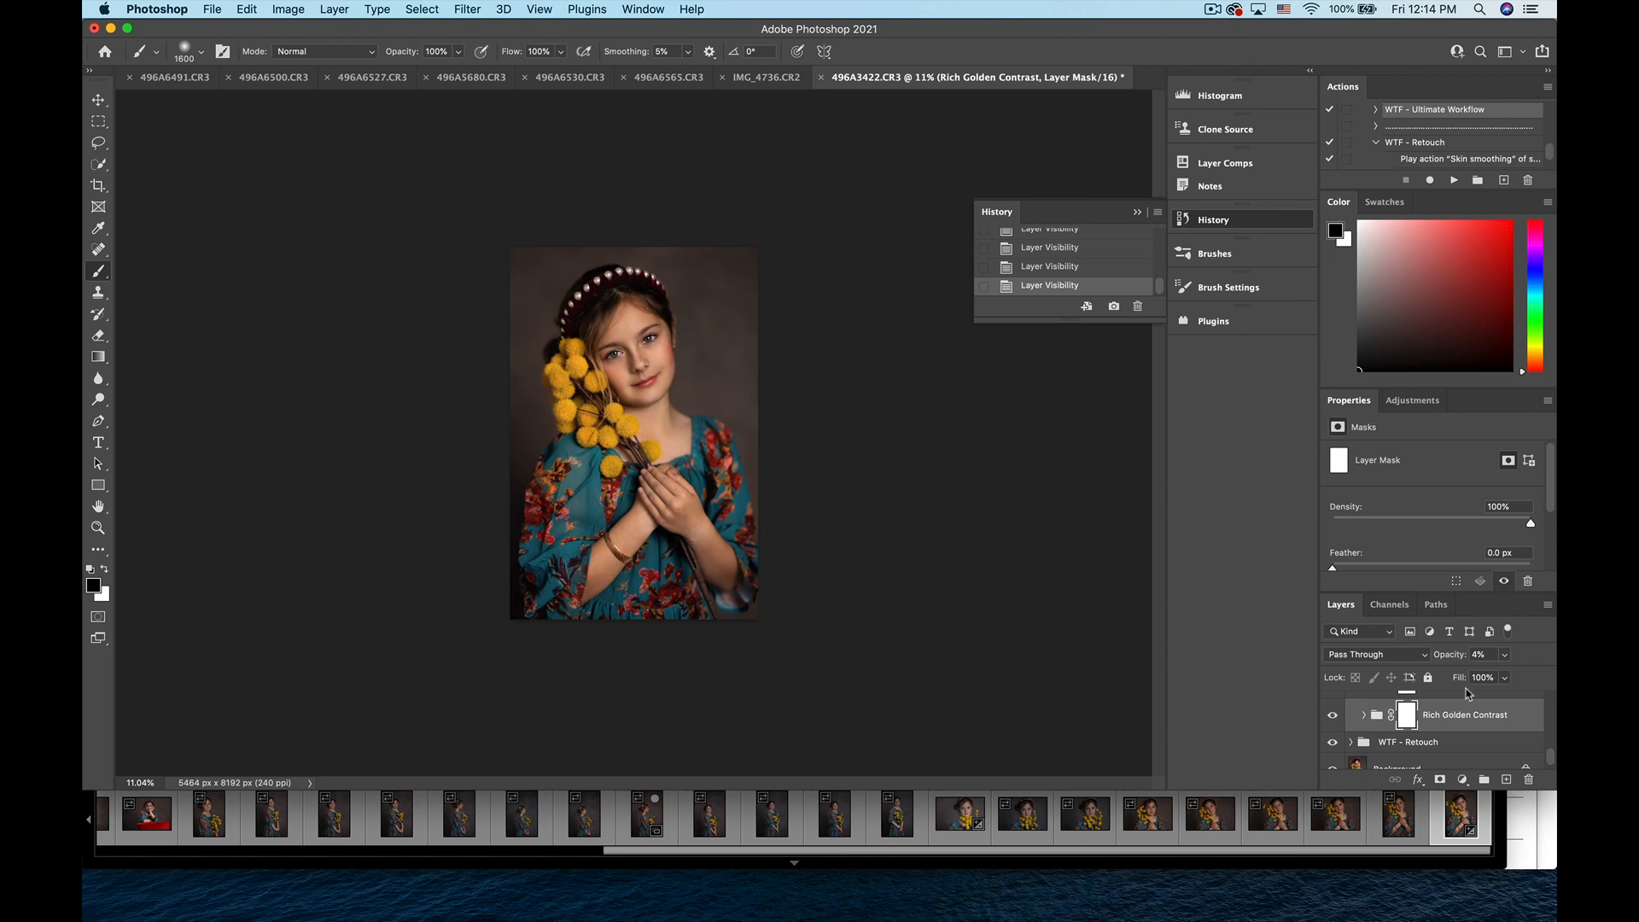
- Collapse the WTF - Color Toning group and compare the portrait with and without all its toning, leaving the group visible
scroll(1462, 720, up, 5)
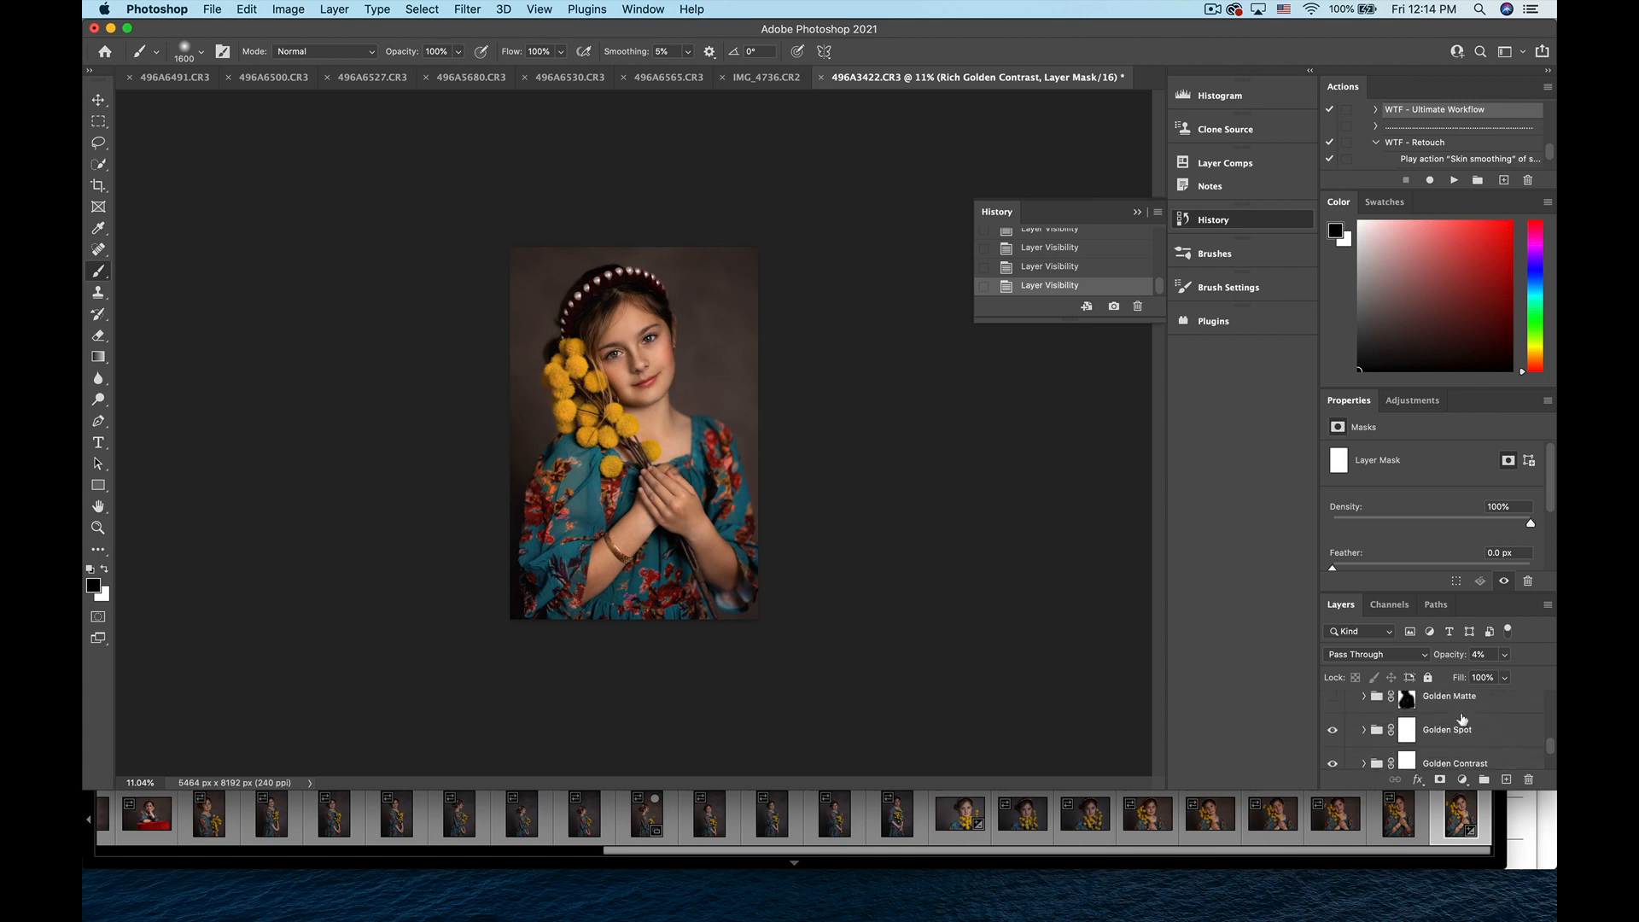
scroll(1463, 719, up, 10)
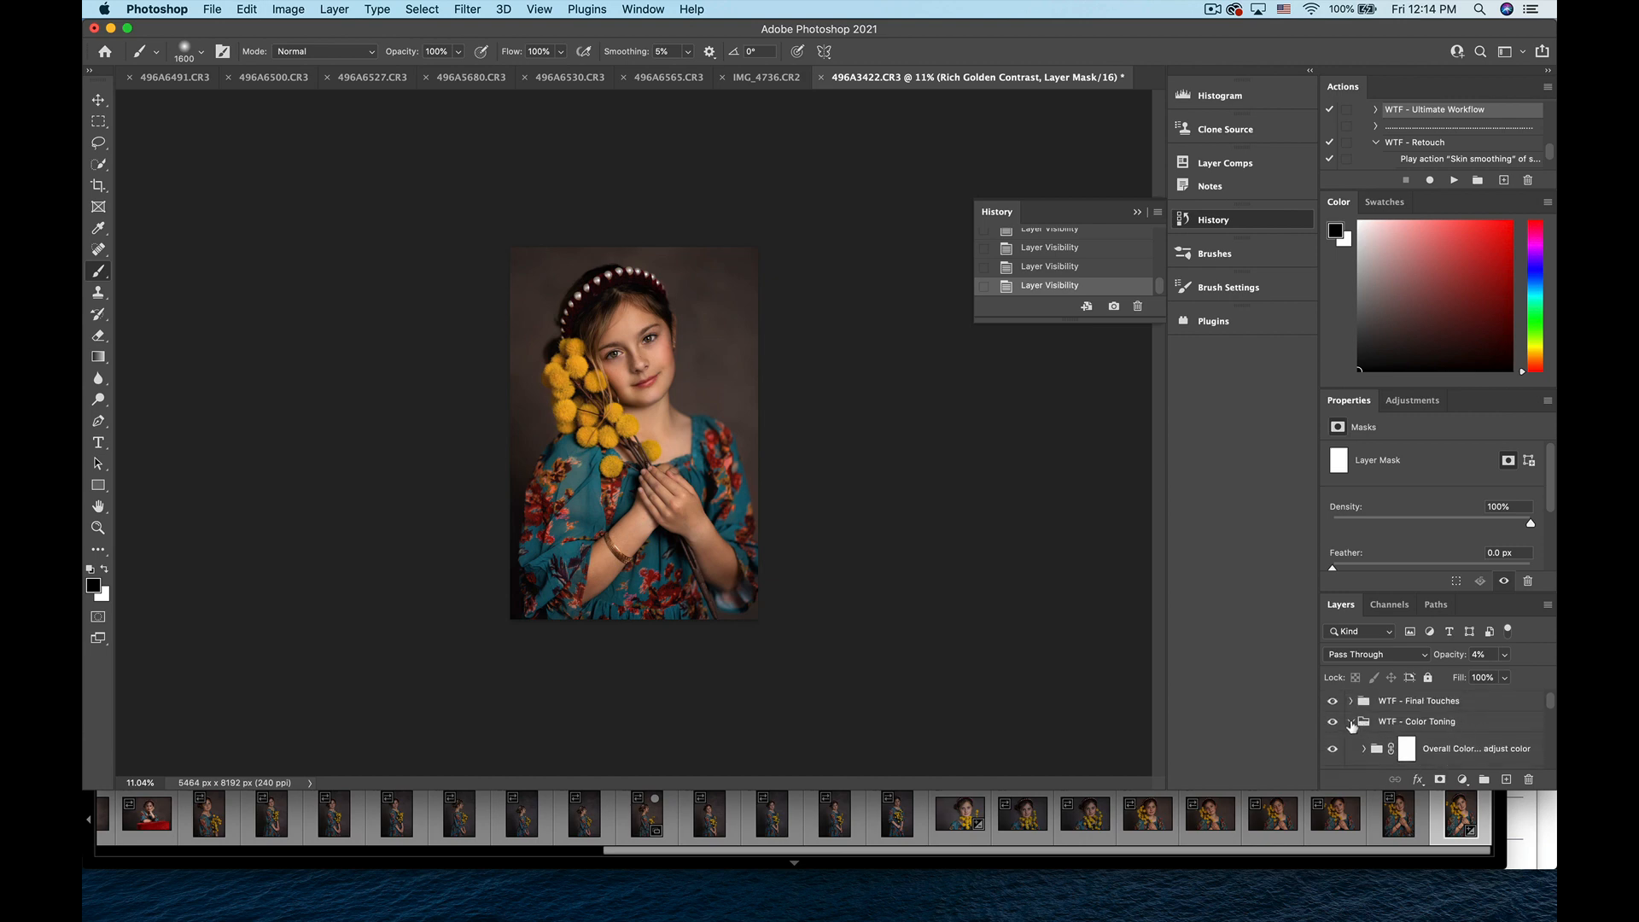
click(1351, 722)
click(1332, 723)
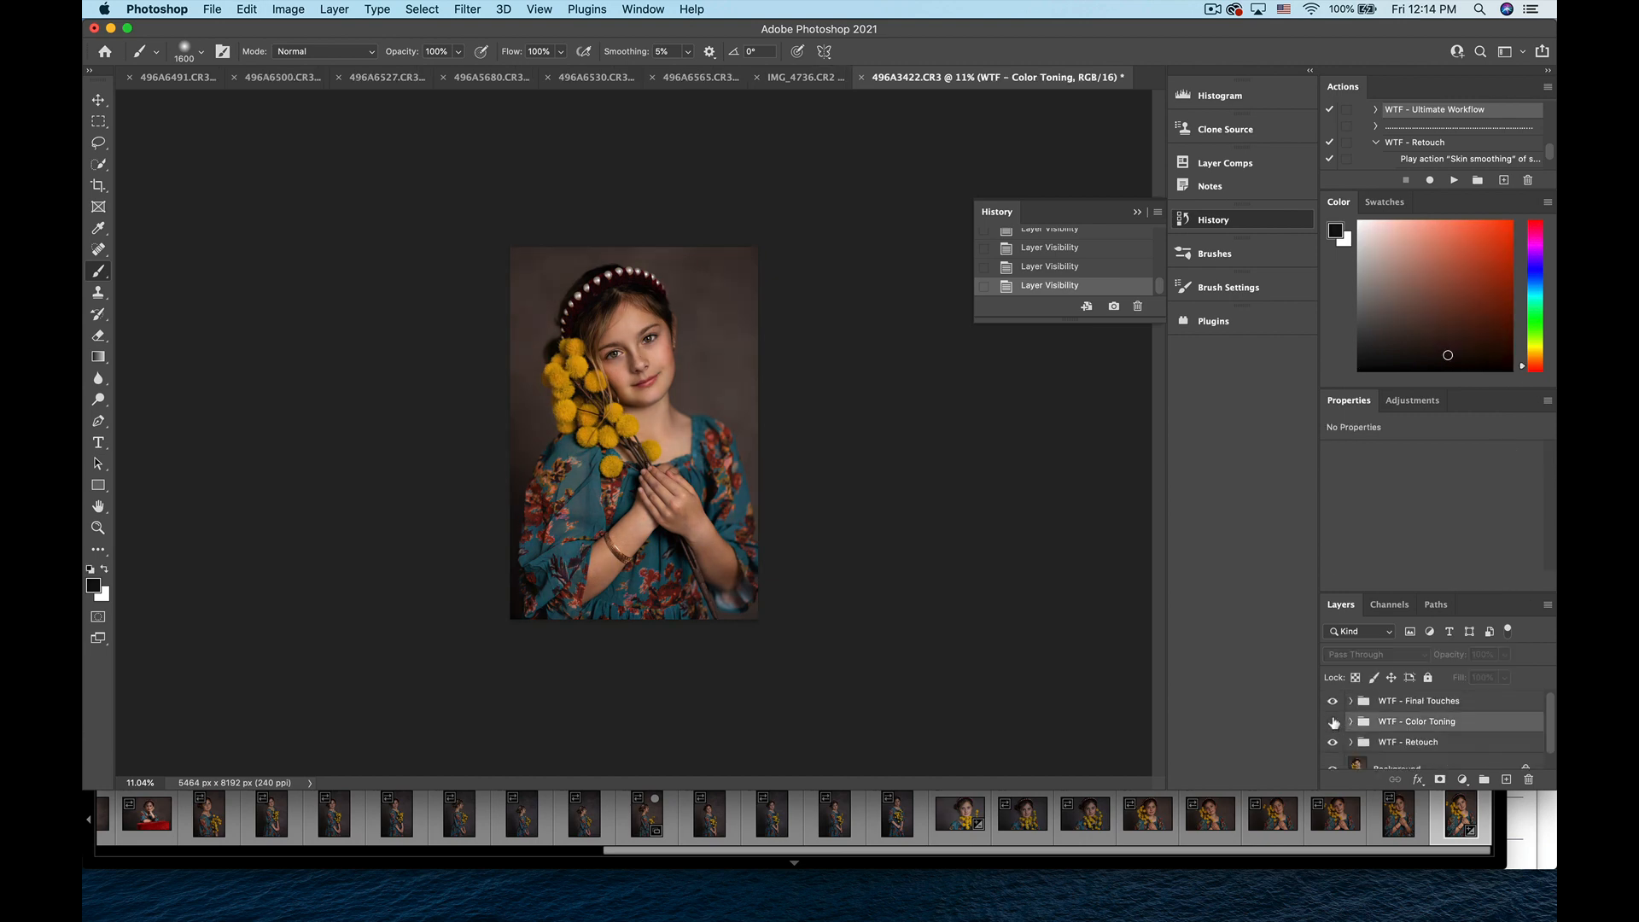
click(1332, 723)
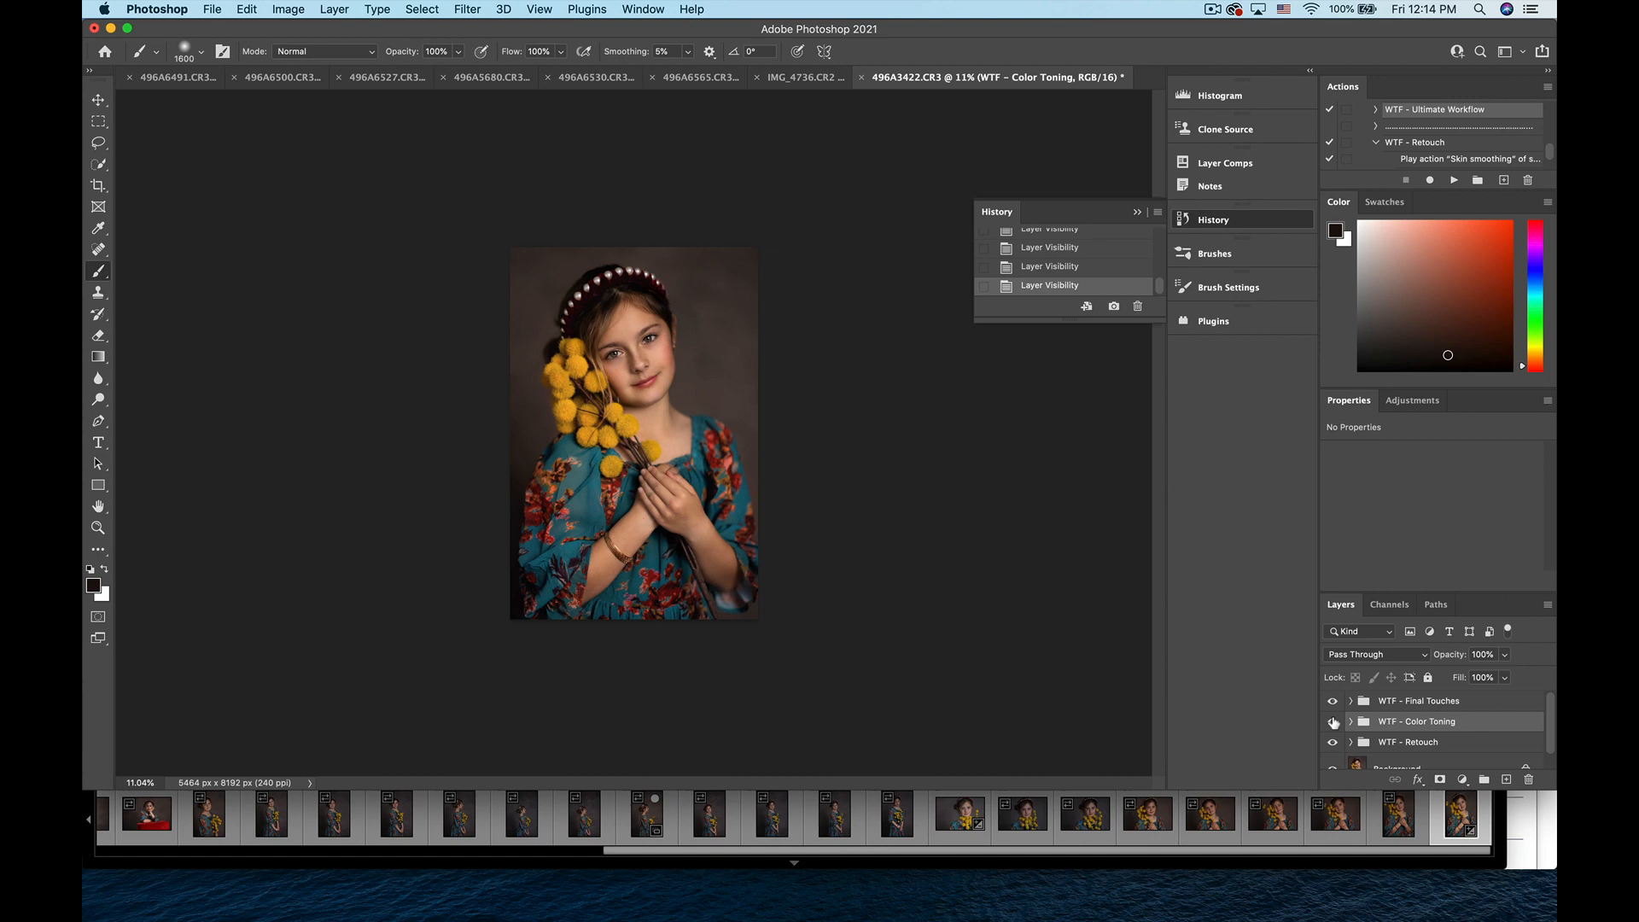
click(1332, 722)
click(1333, 722)
click(1332, 722)
click(1332, 722)
click(1332, 722)
click(1332, 722)
click(1333, 722)
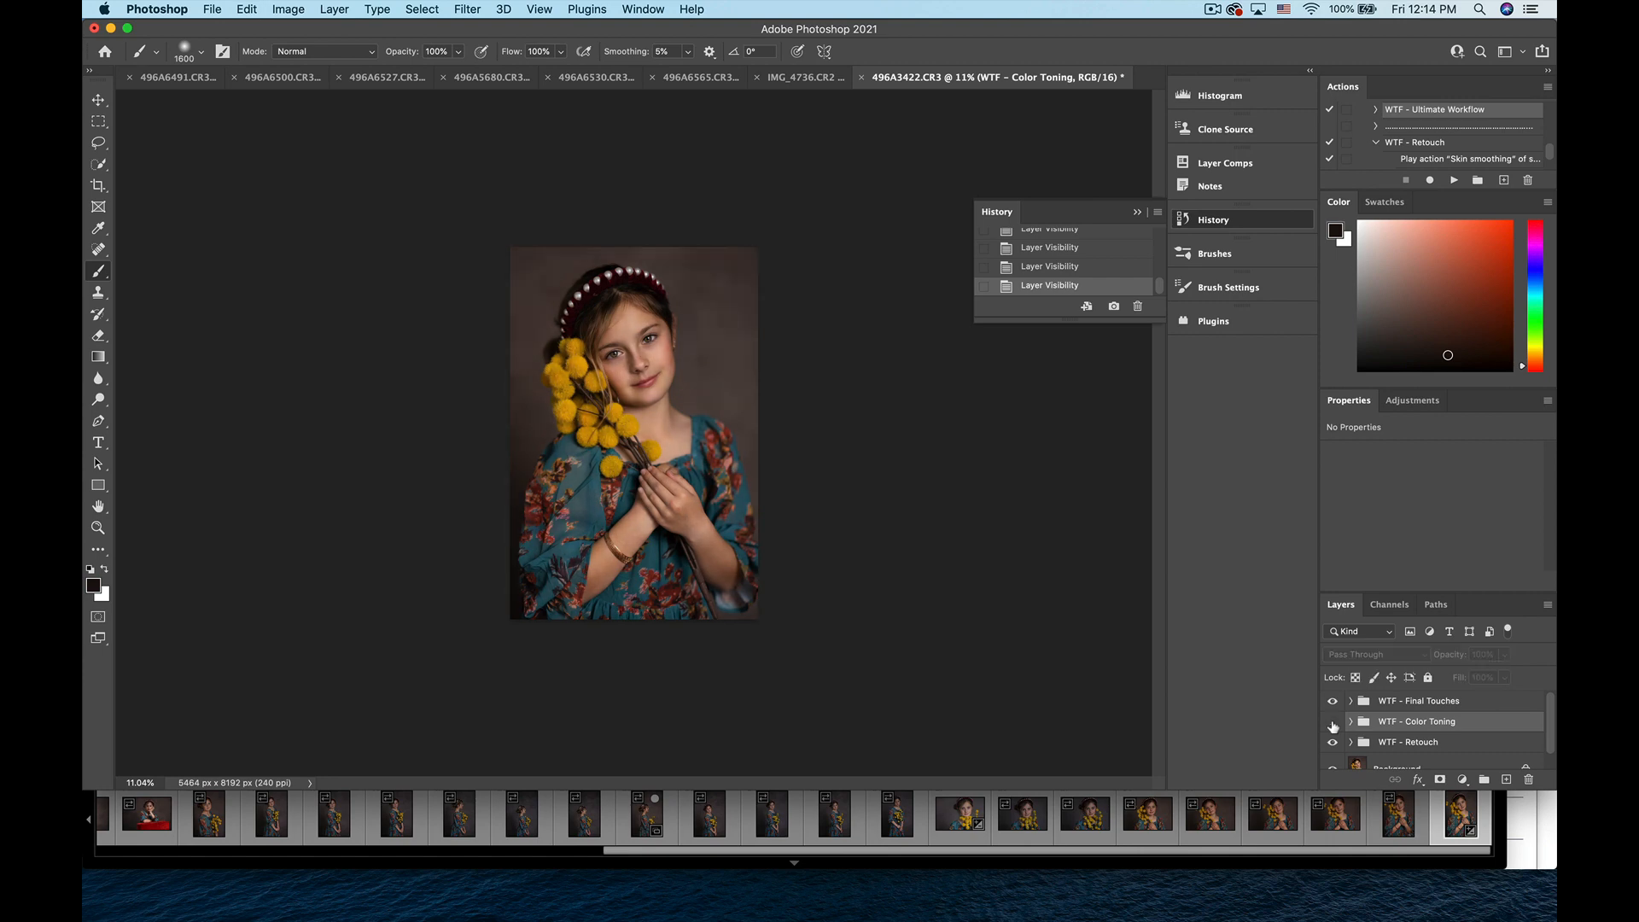
click(1333, 722)
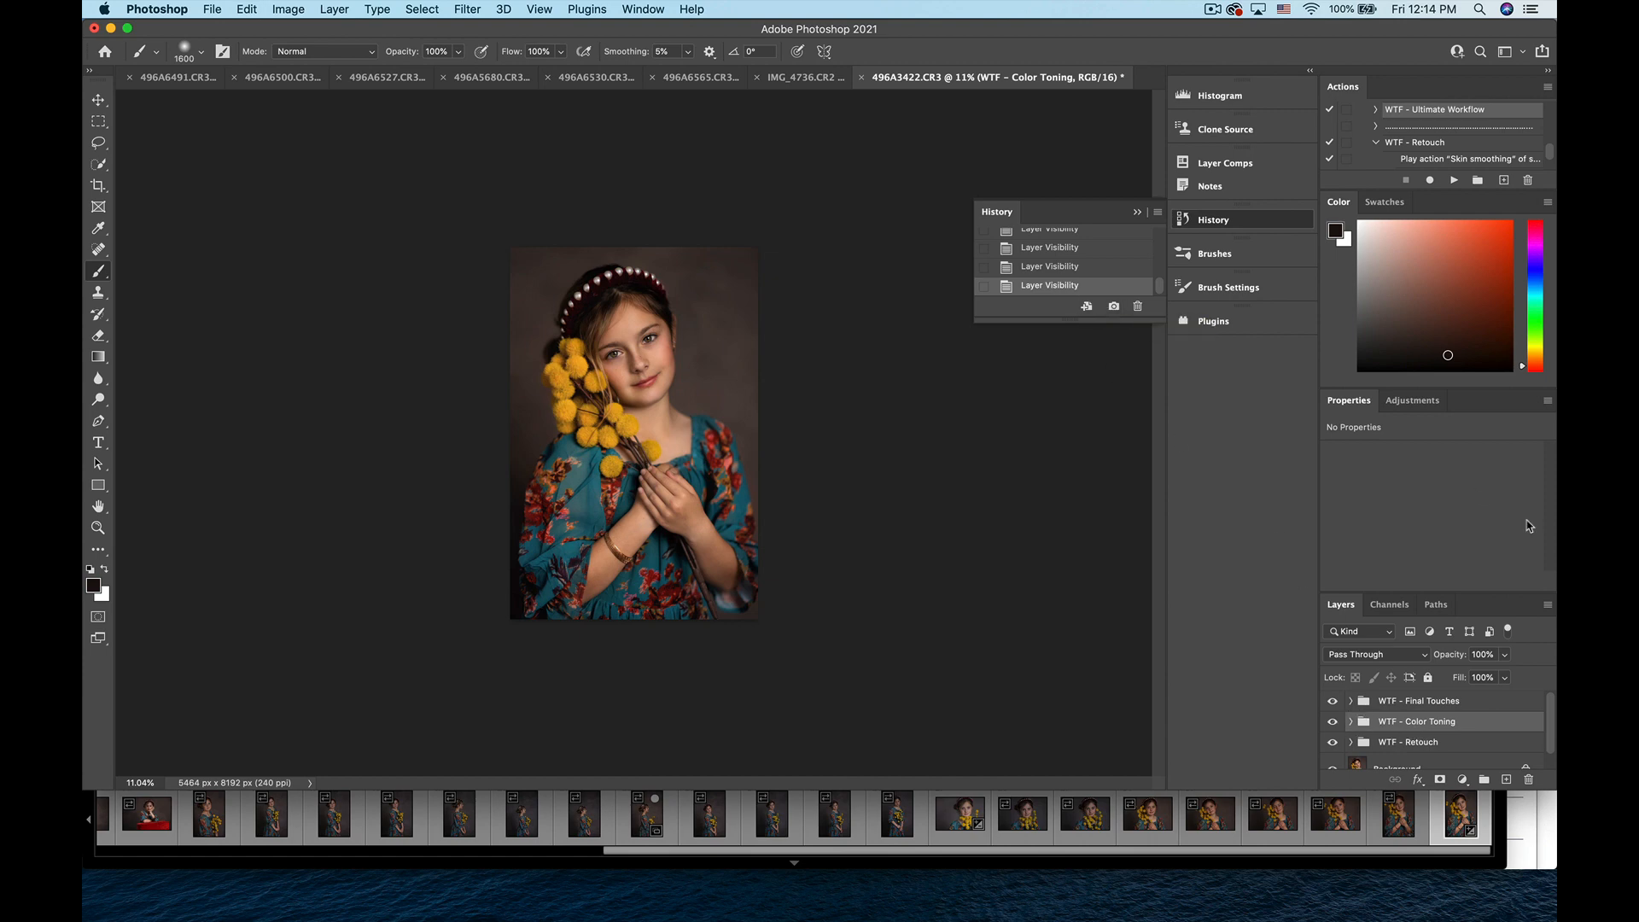
- Expand the WTF - Final Touches group and its Vignette Choices subgroup to reach the vignette layers
click(1413, 702)
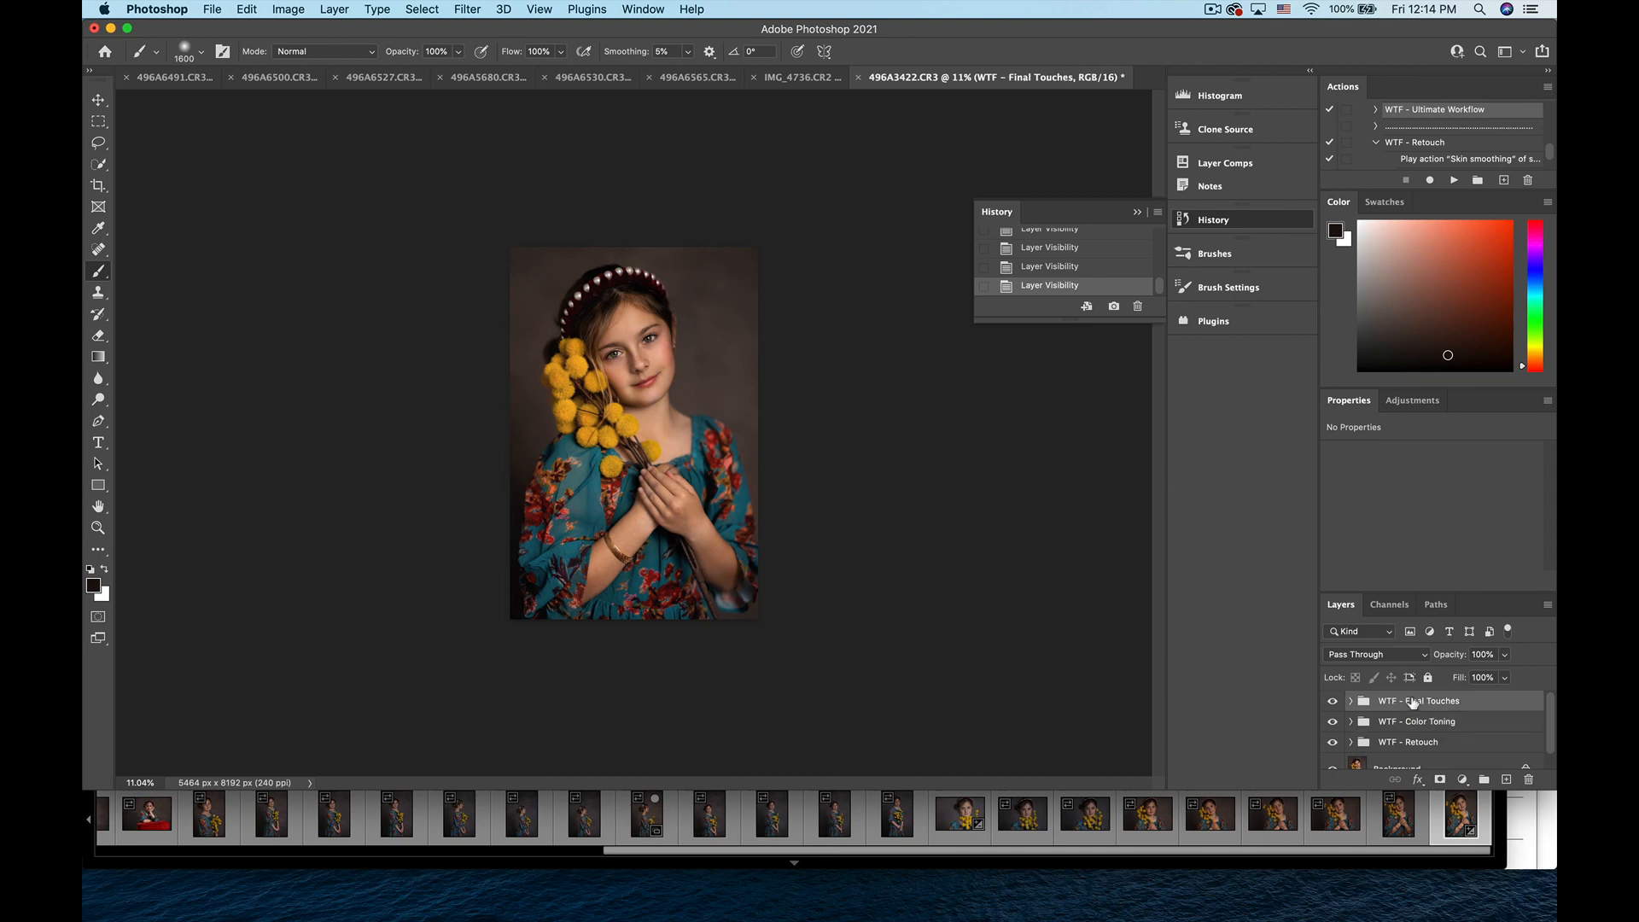
click(1351, 702)
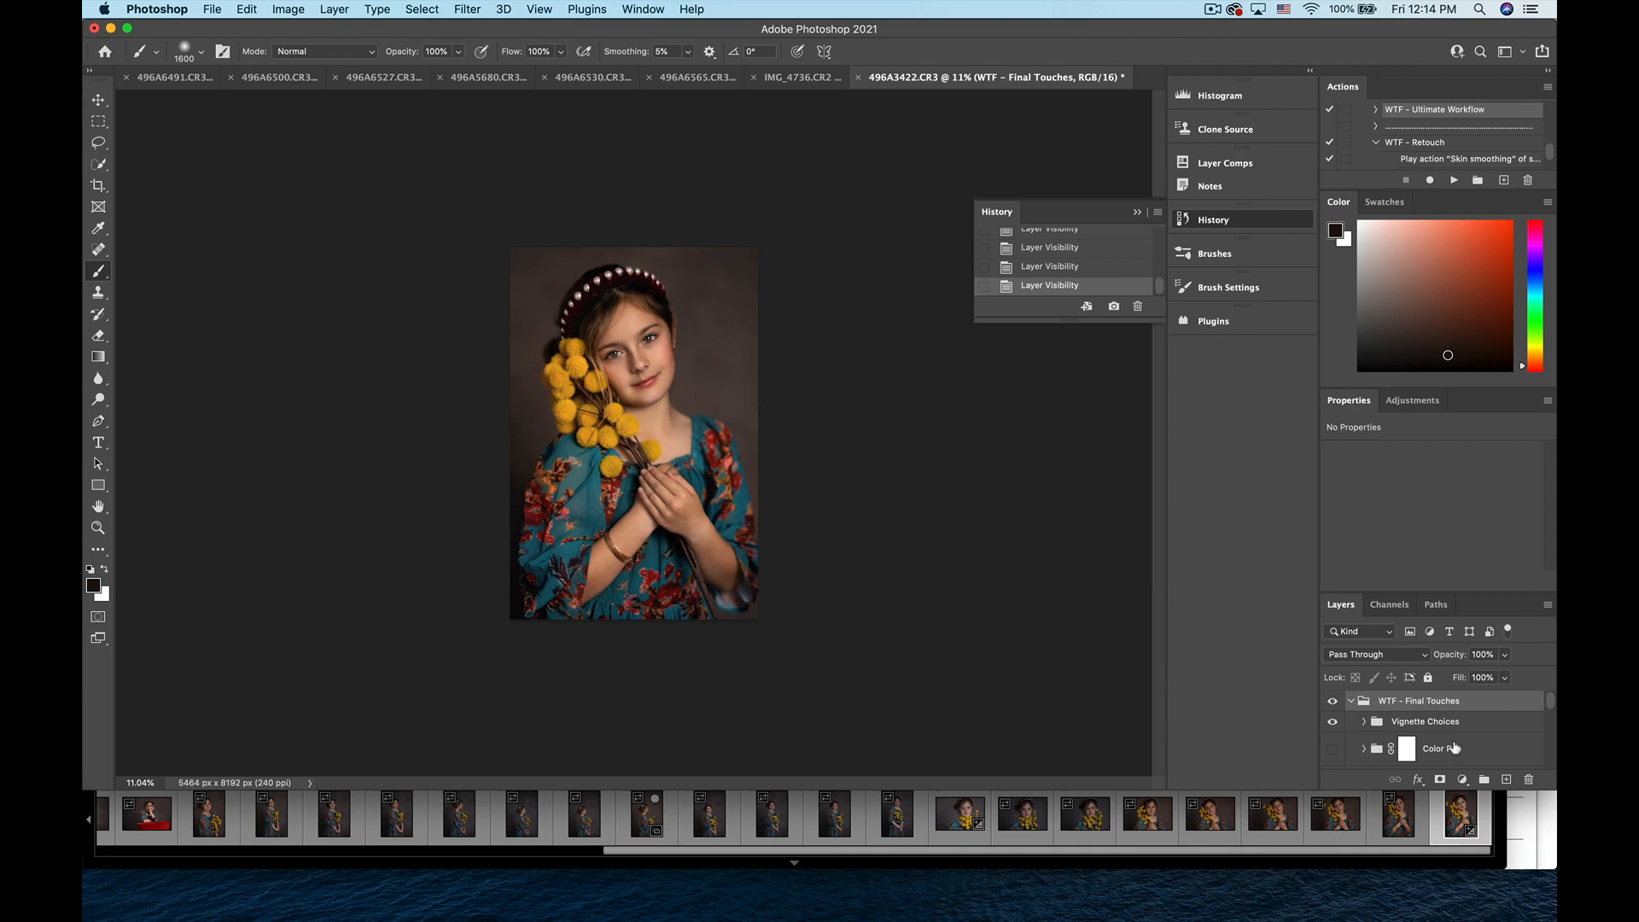
click(1364, 722)
scroll(1364, 726, down, 2)
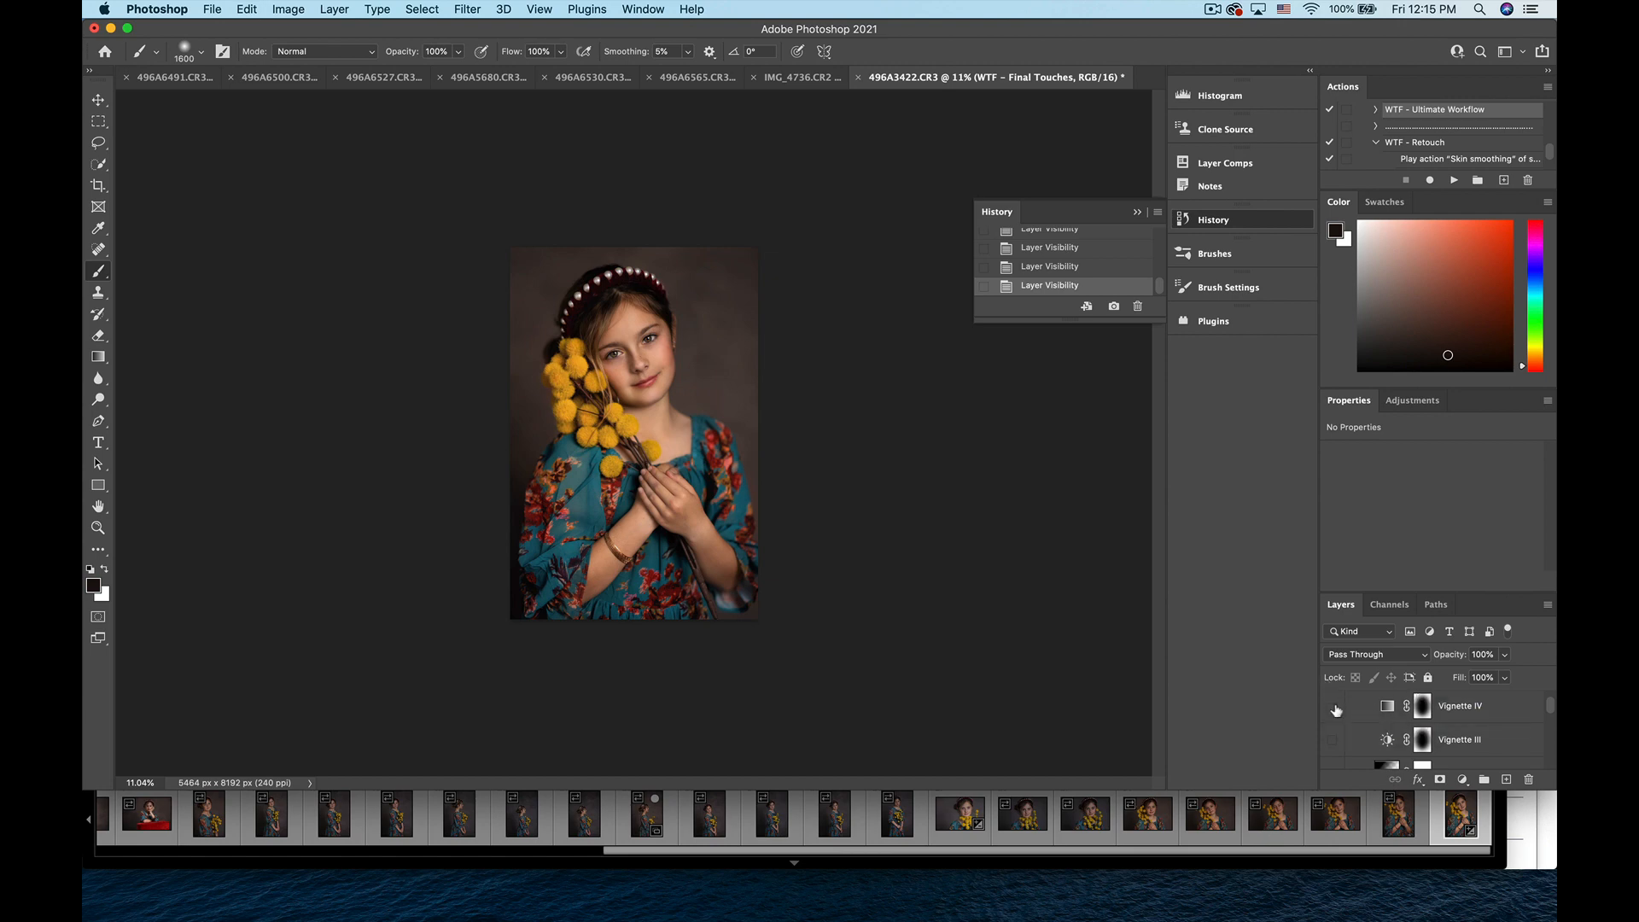
scroll(1336, 710, up, 1)
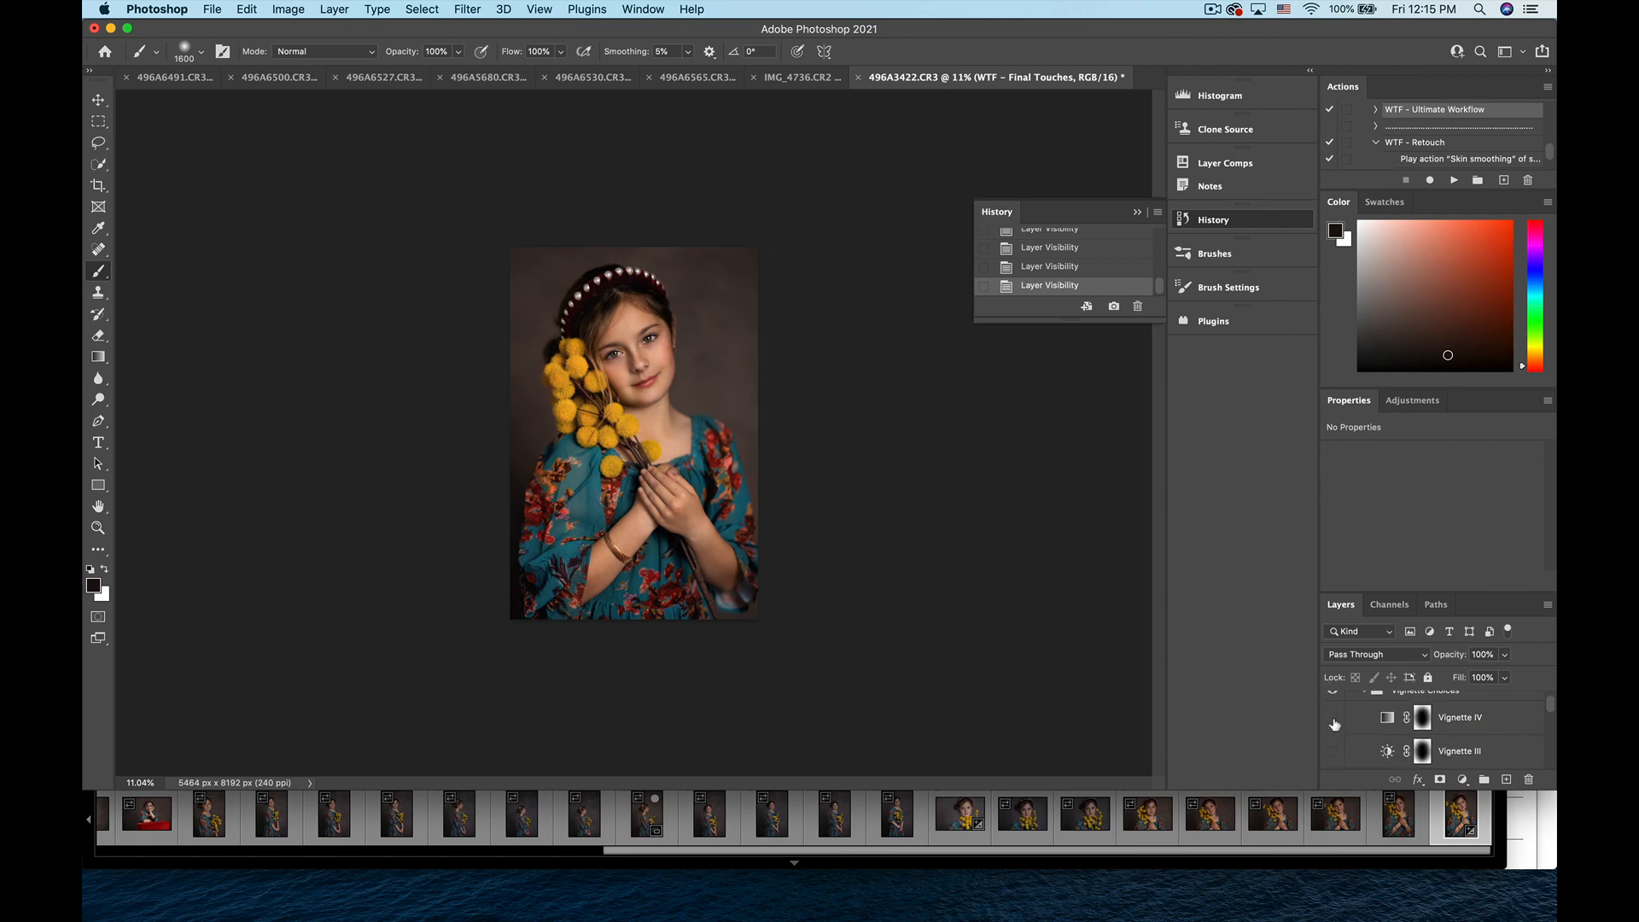
scroll(1366, 730, up, 1)
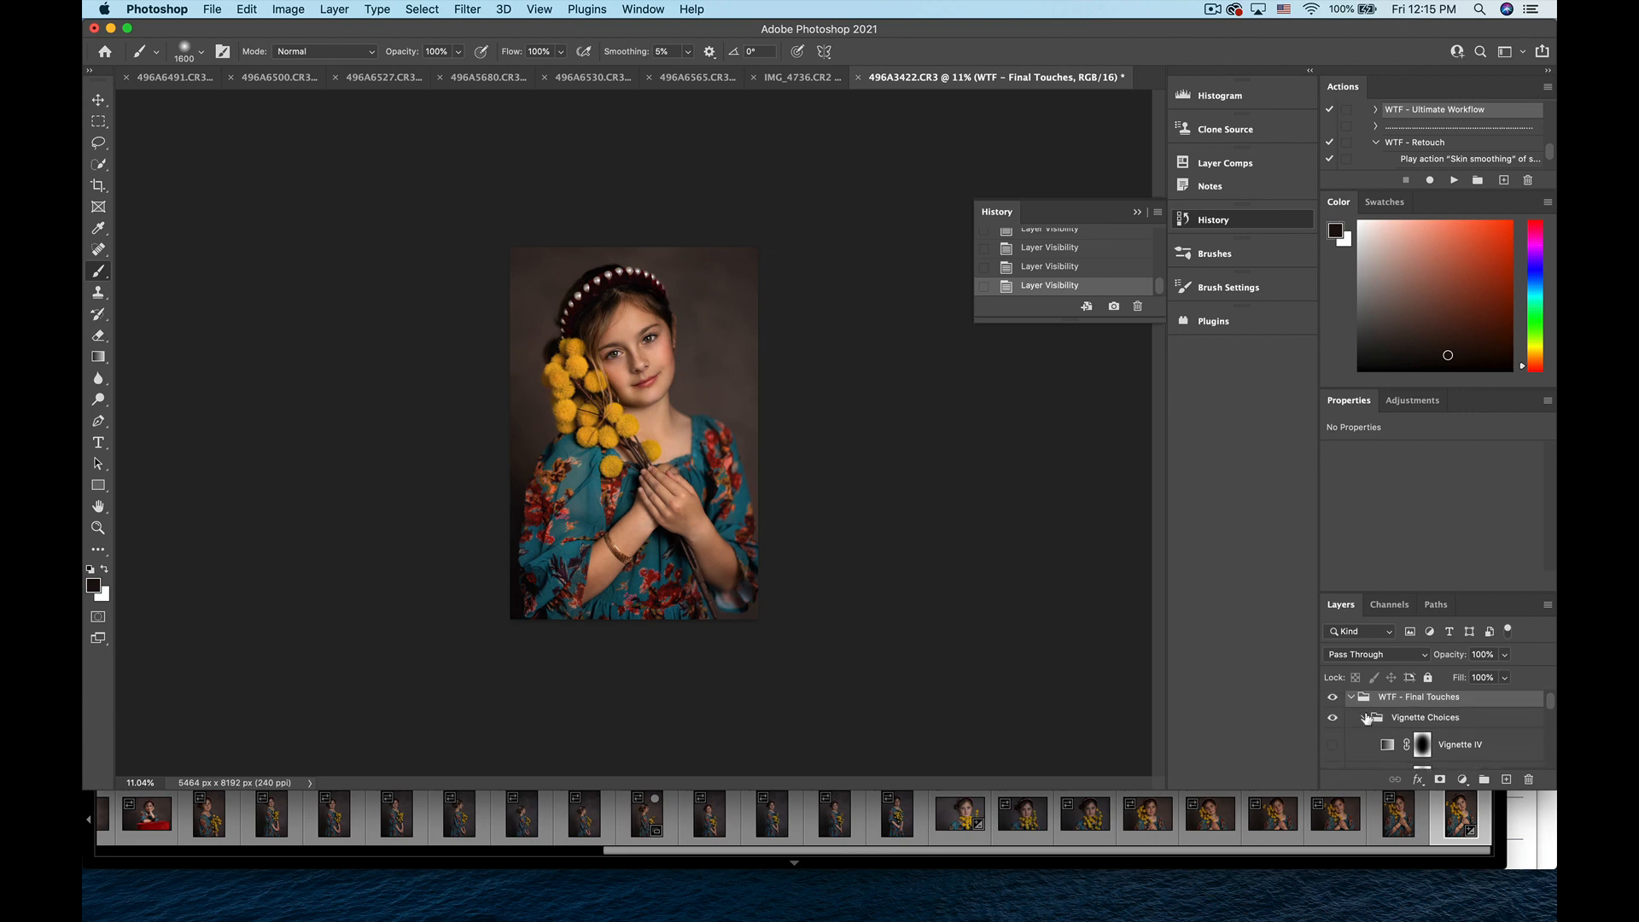
click(1366, 718)
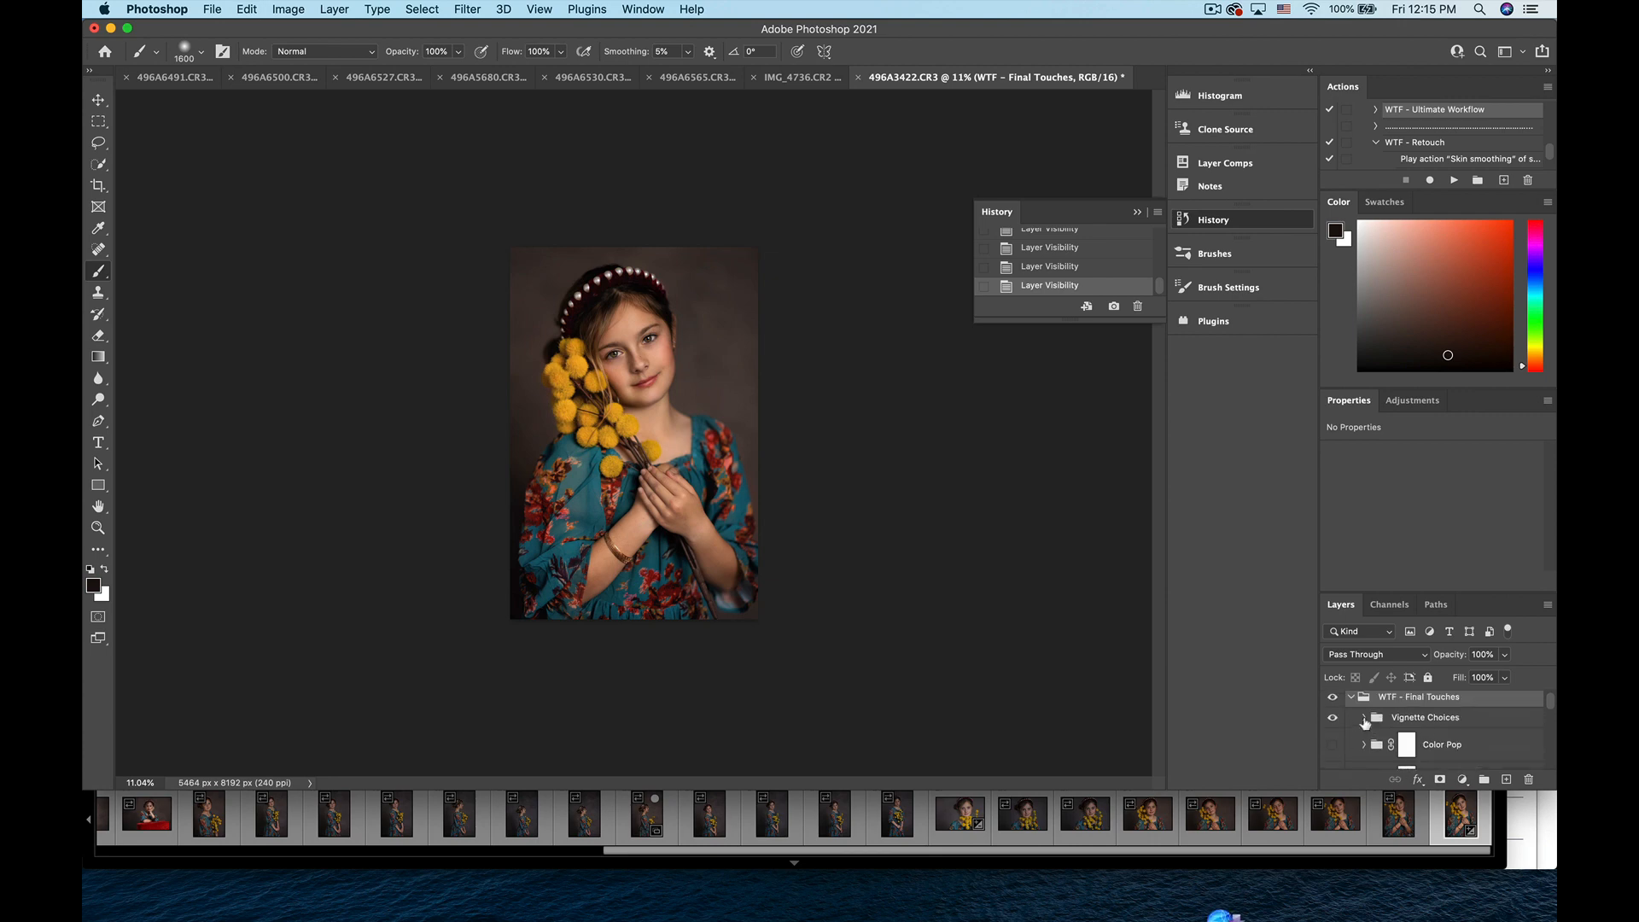
click(1419, 720)
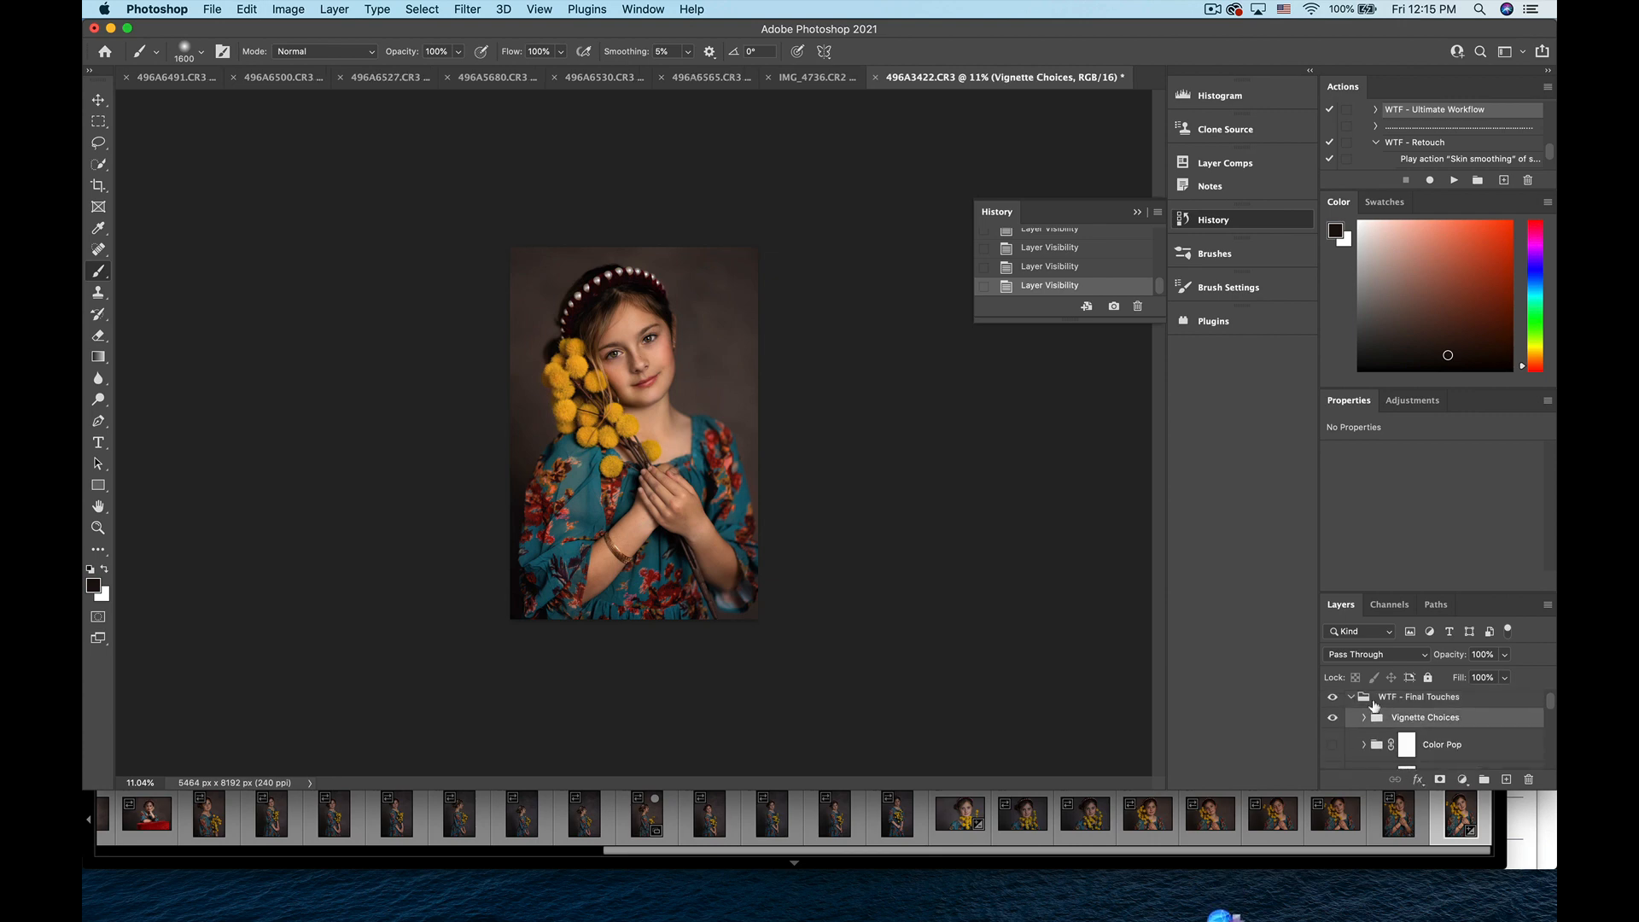
click(1363, 719)
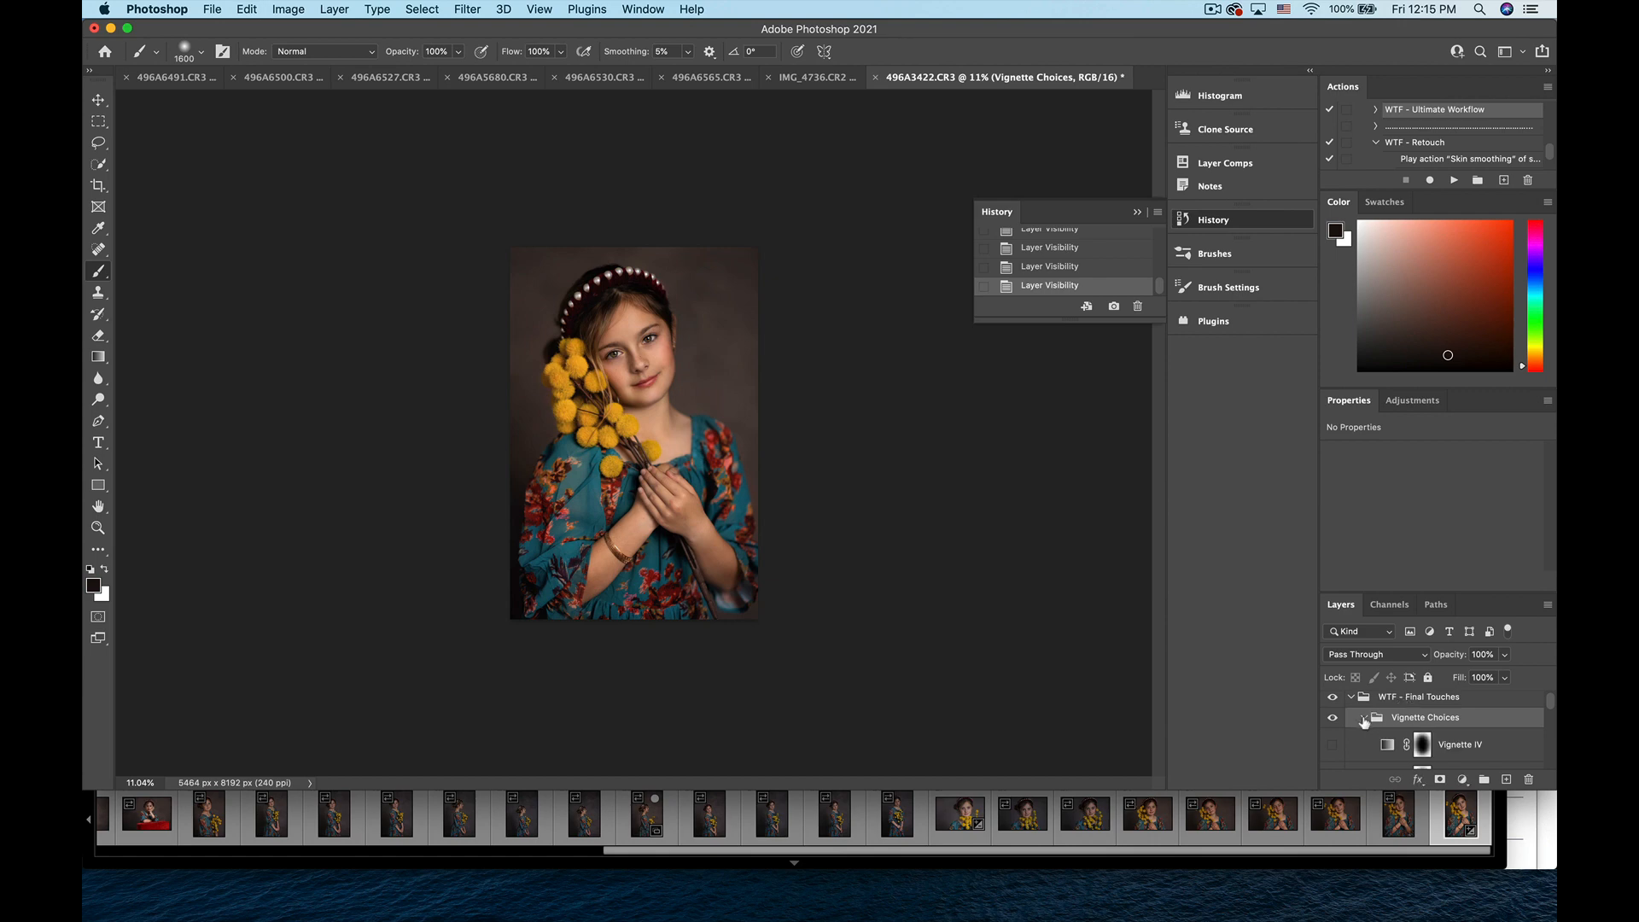
scroll(1397, 739, down, 2)
scroll(1397, 739, up, 2)
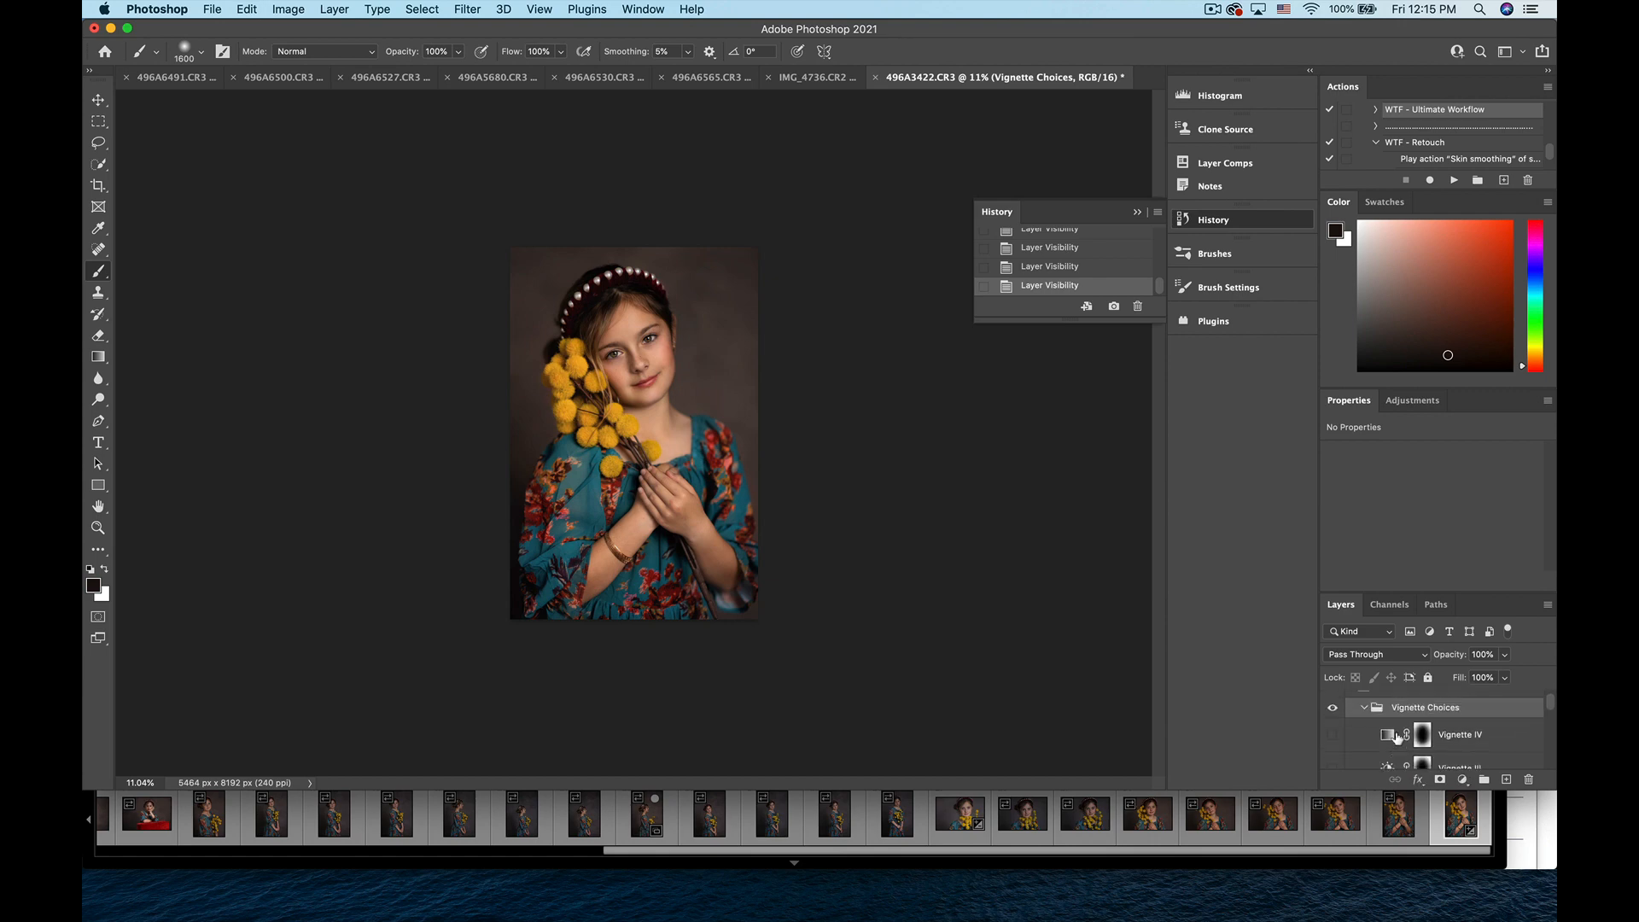
- Preview the Vignette IV layer and hide it again, and compare the Vignette III layer on and off
click(1332, 736)
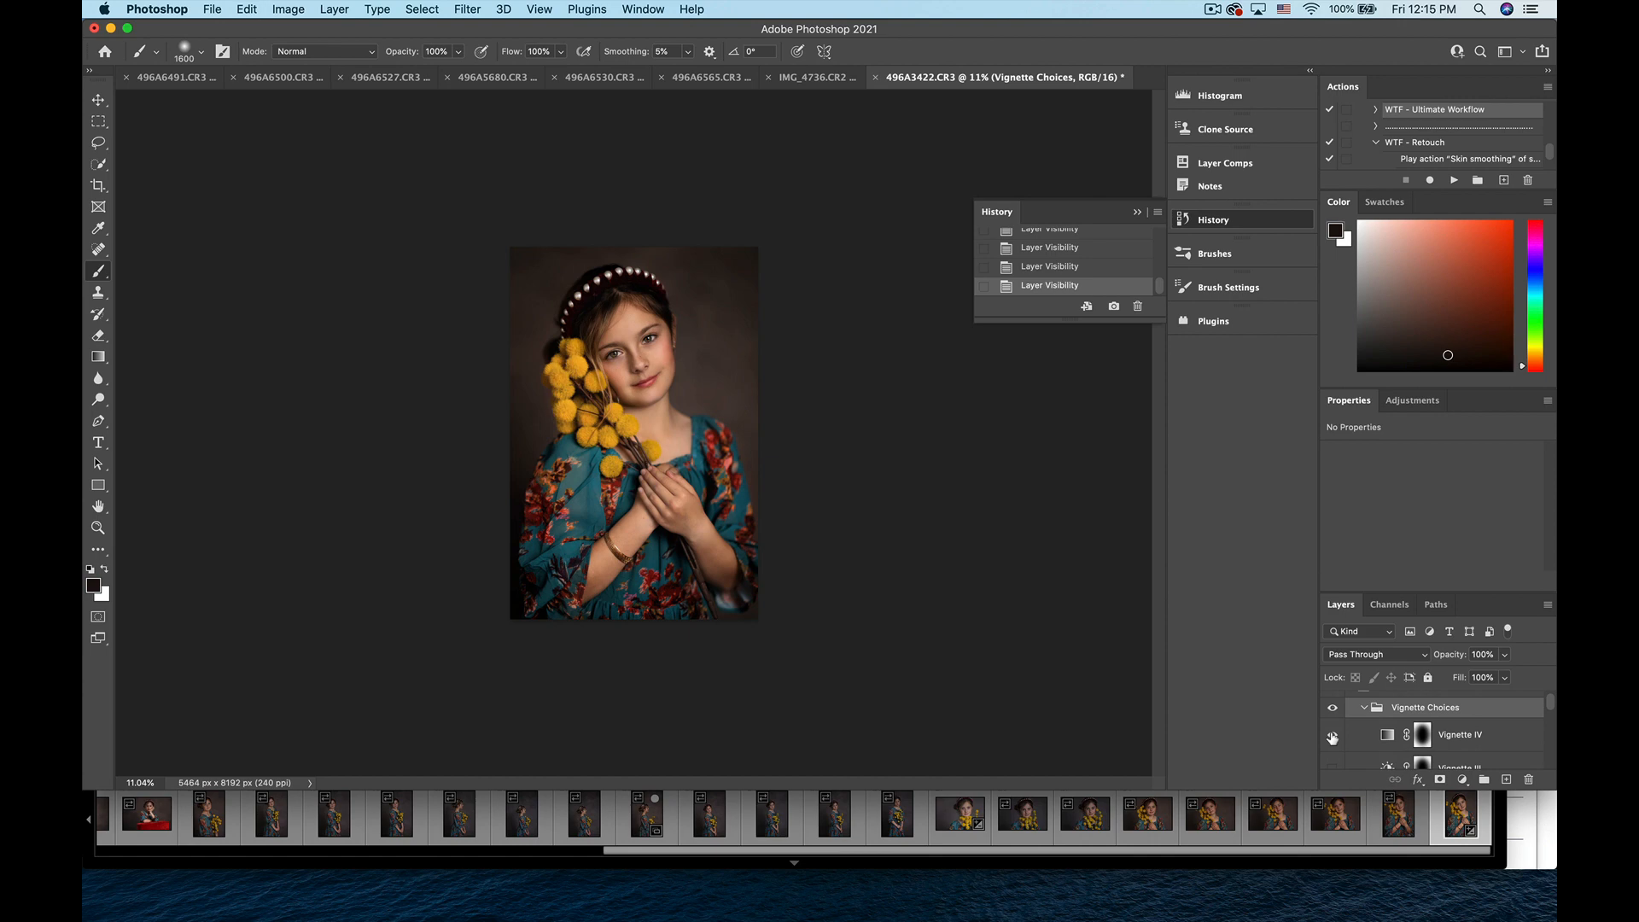
scroll(1332, 738, down, 1)
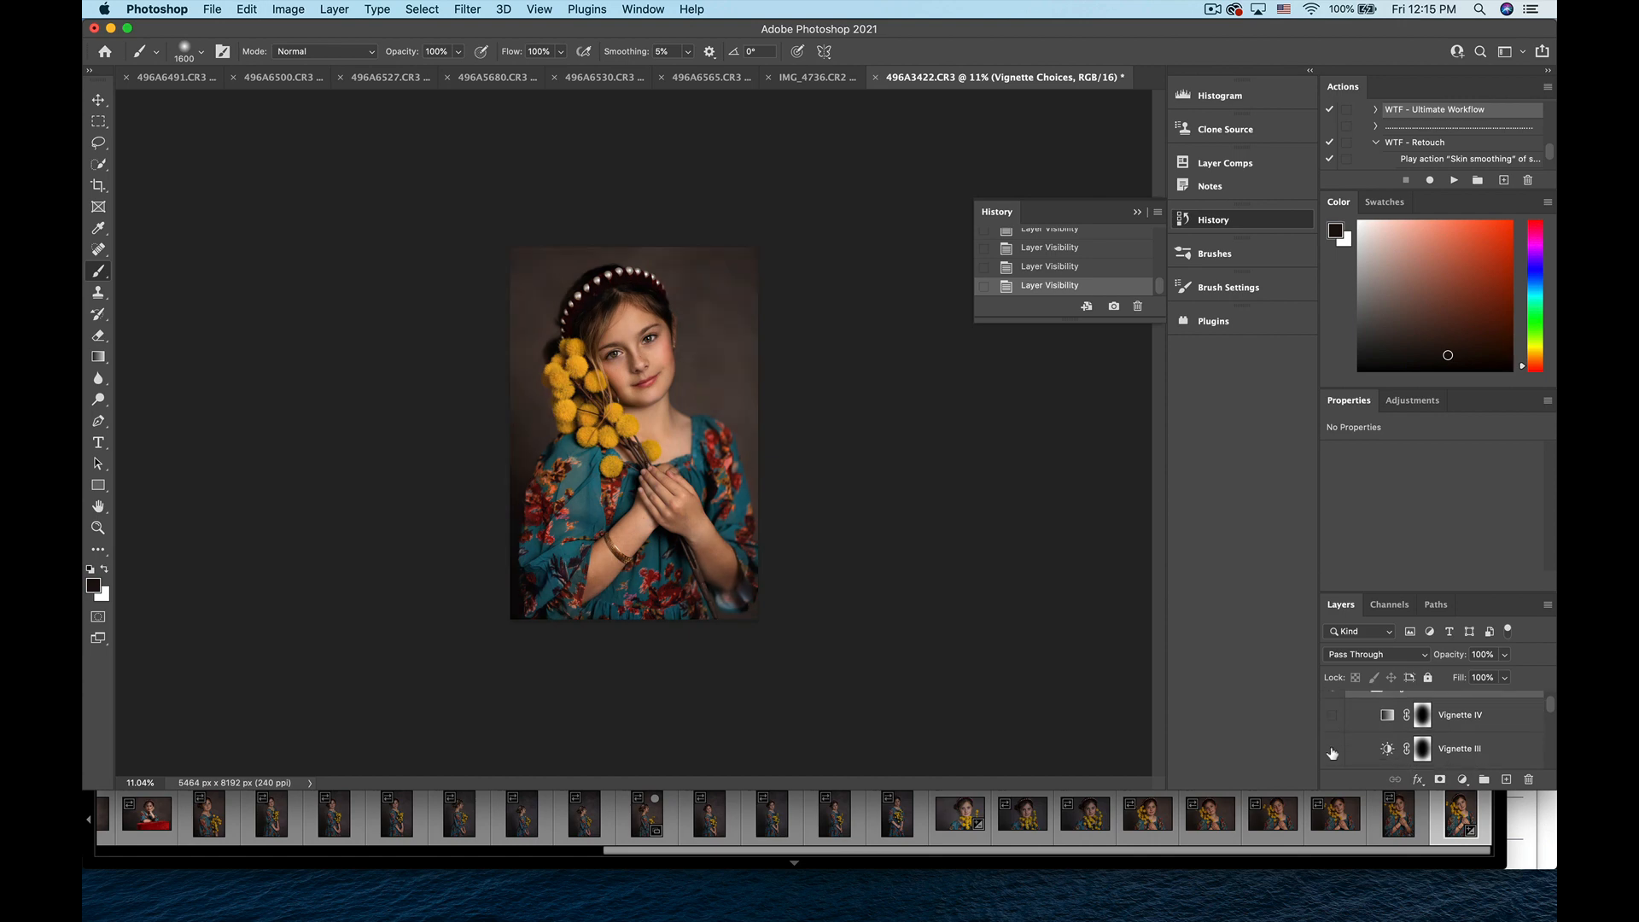
click(1332, 749)
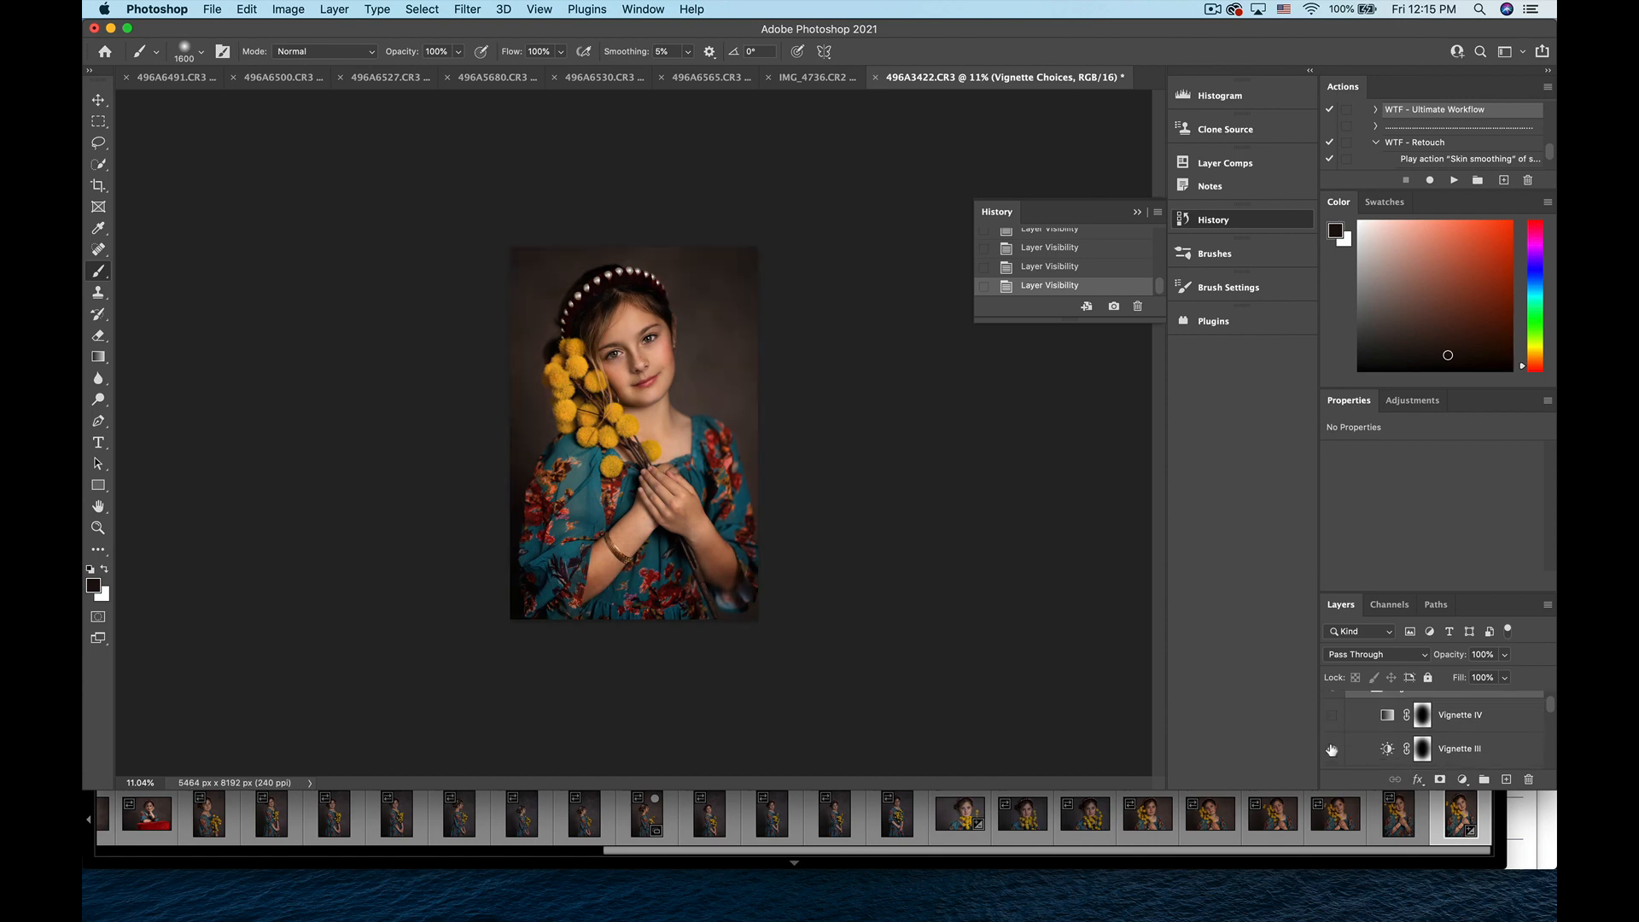
click(1332, 750)
click(1331, 749)
click(1332, 750)
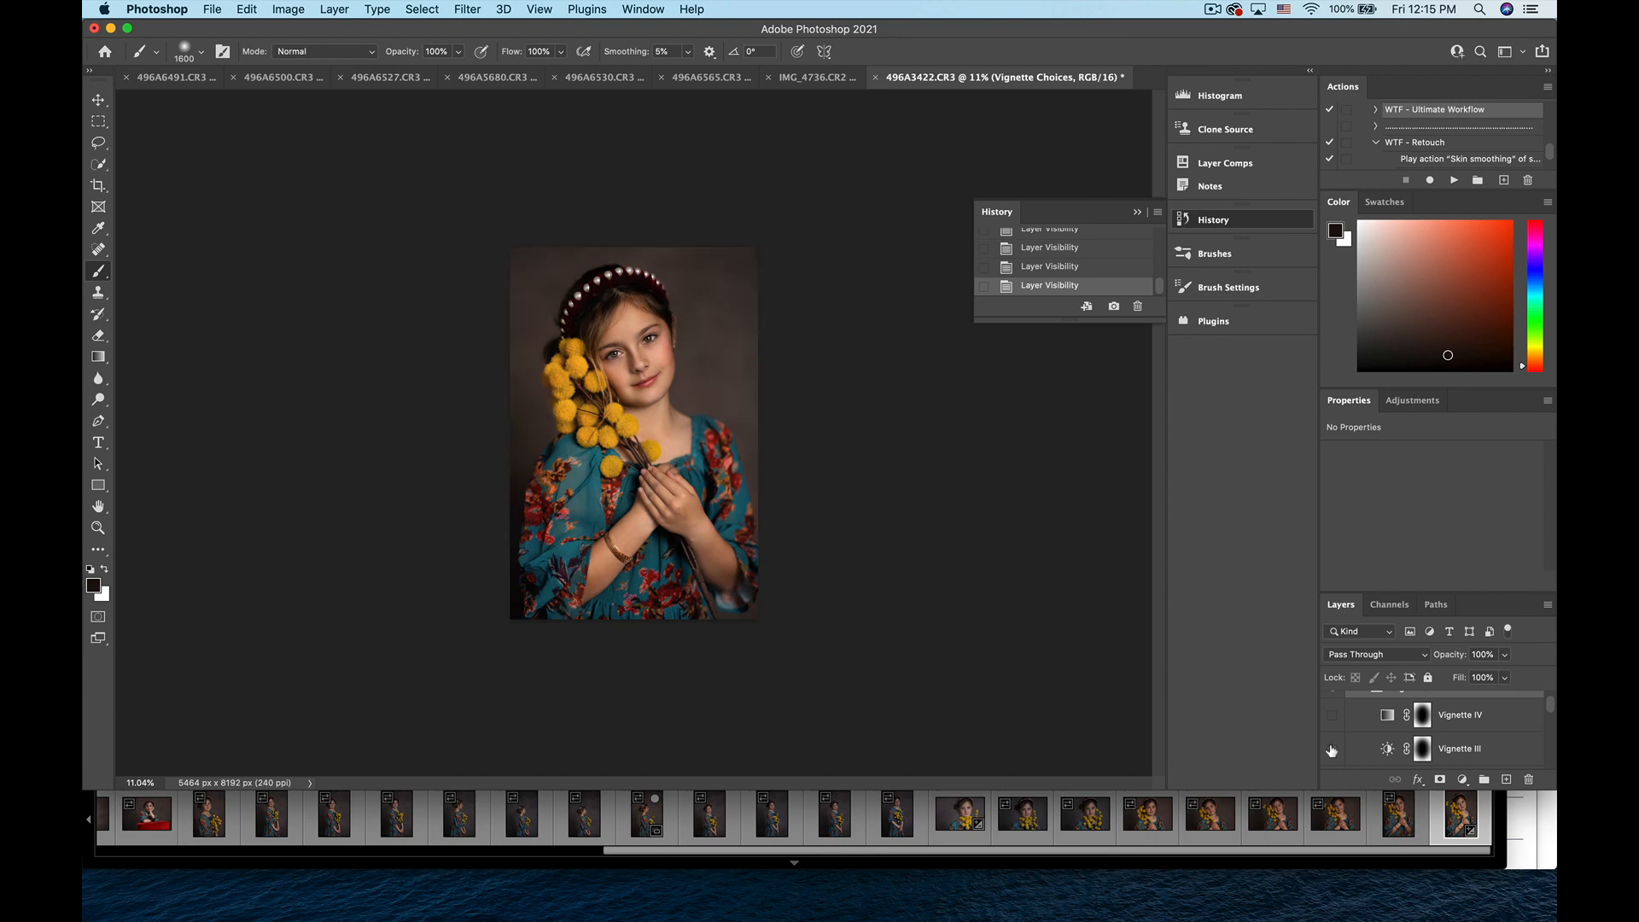
- Compare the Vignette III layer on and off, hide it, and preview the Vignette II and Vignette I layers
click(1332, 749)
click(1332, 749)
click(1331, 750)
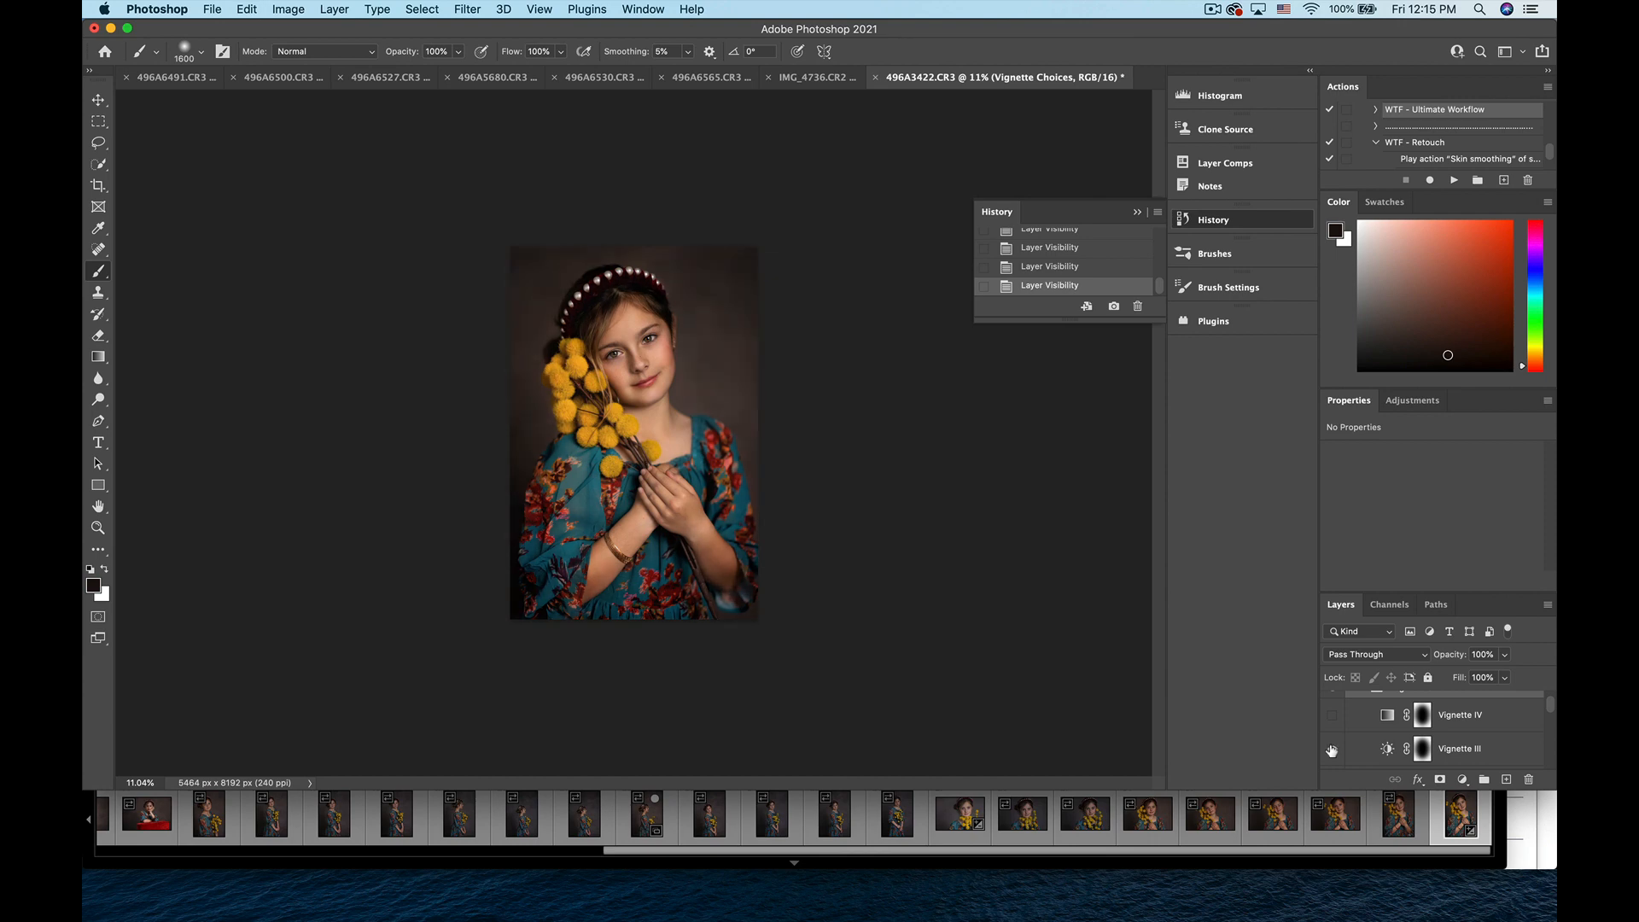
scroll(1332, 750, down, 1)
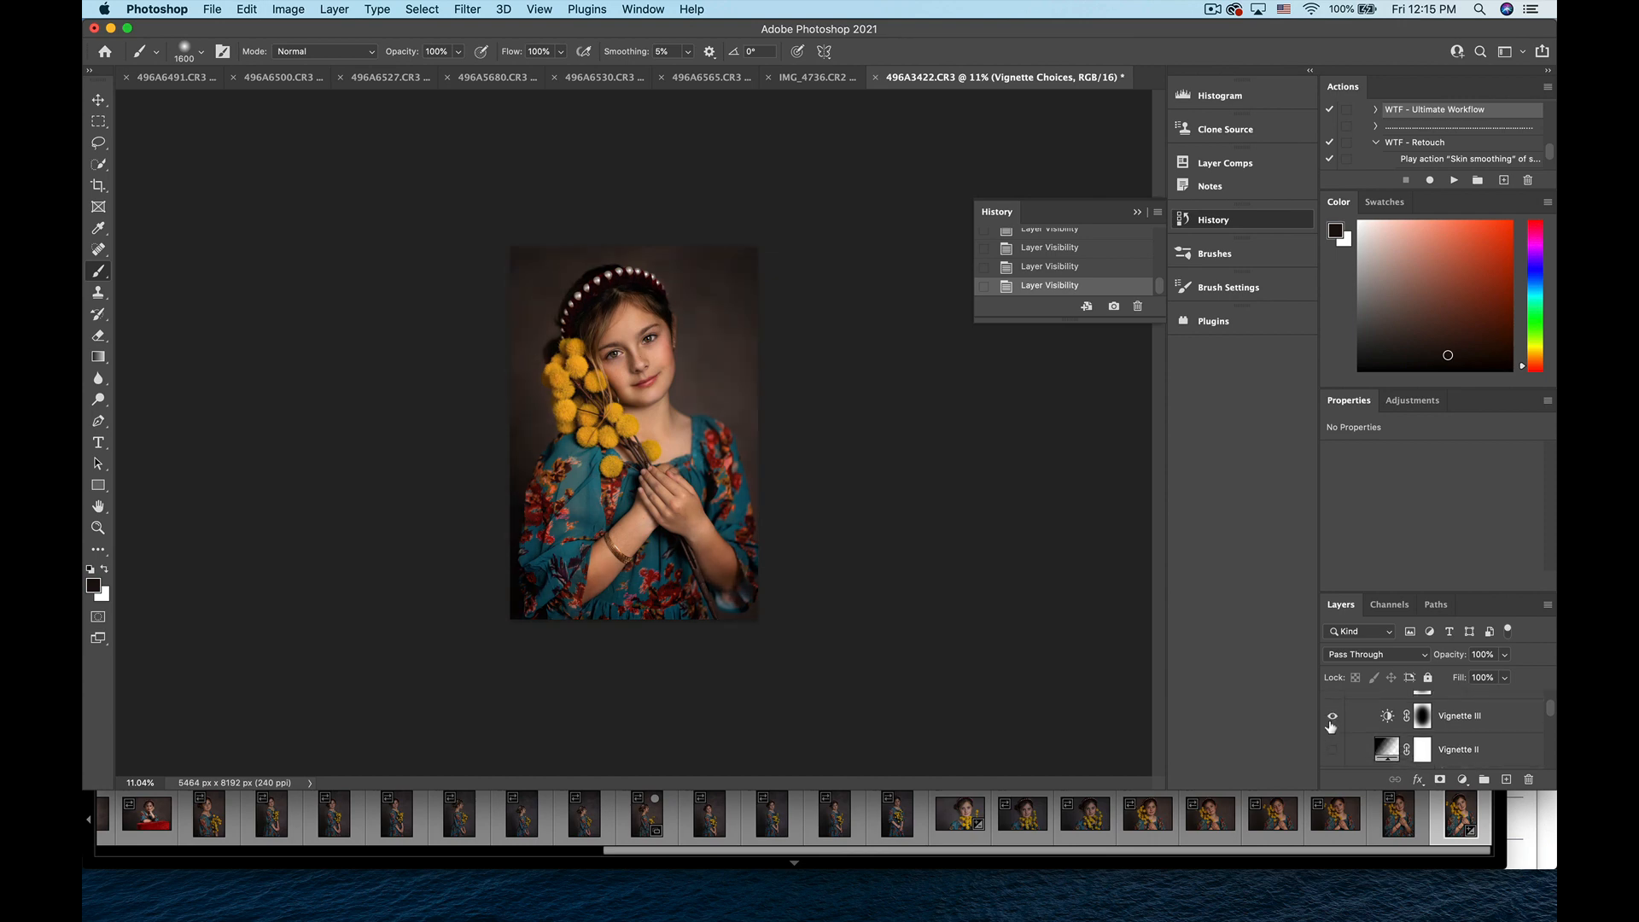
click(1333, 717)
click(1333, 752)
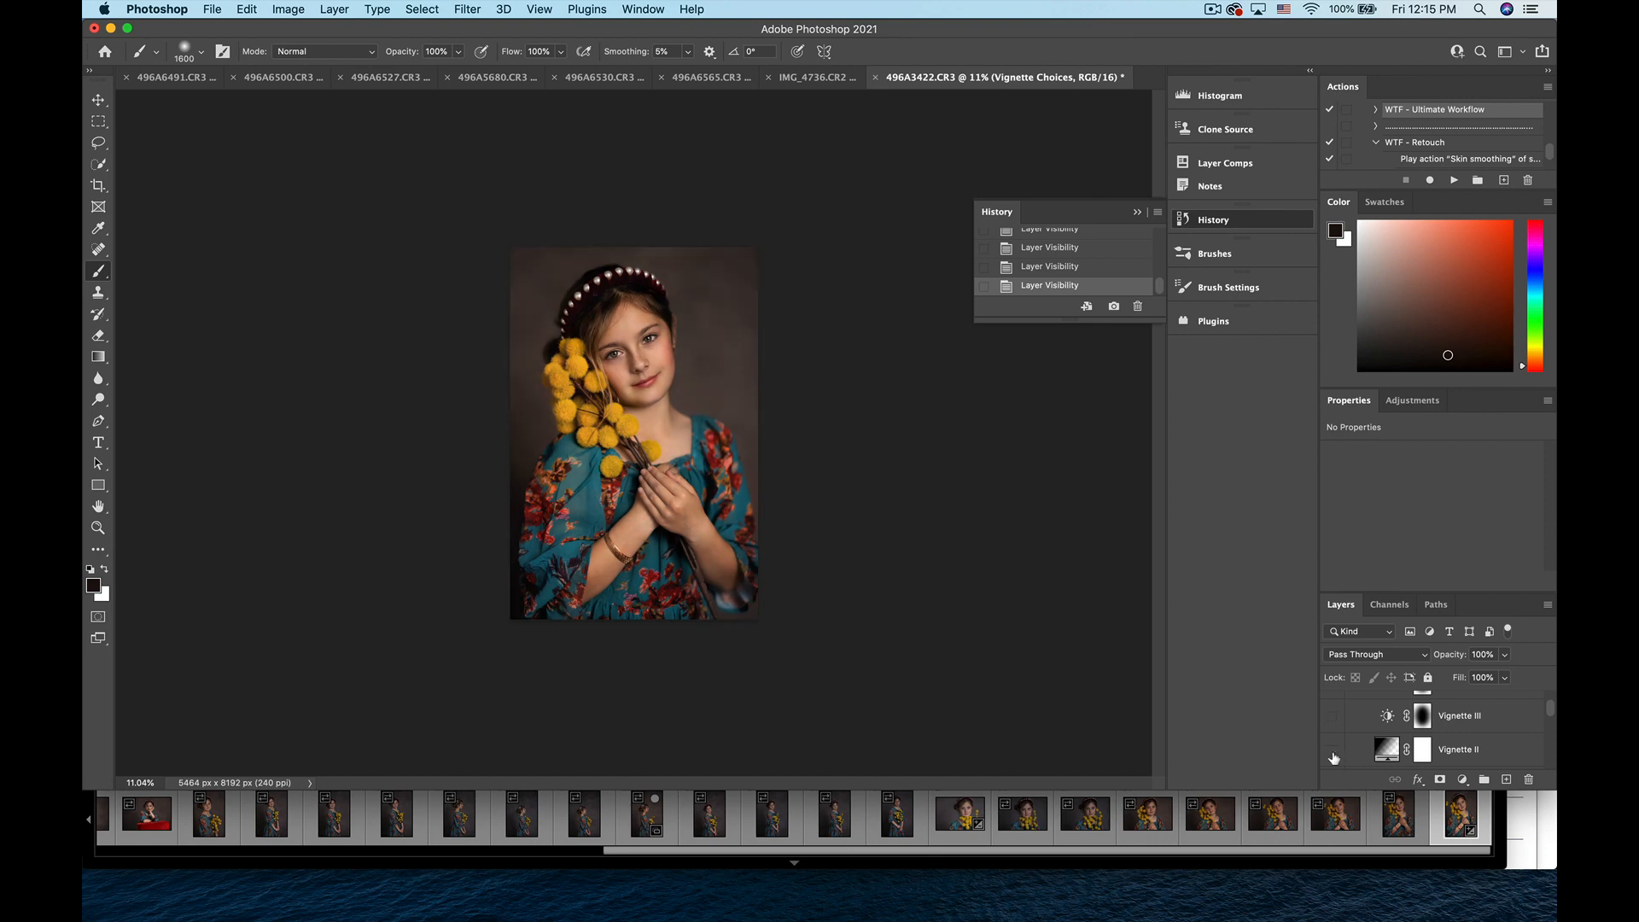
scroll(1334, 756, down, 1)
click(1333, 731)
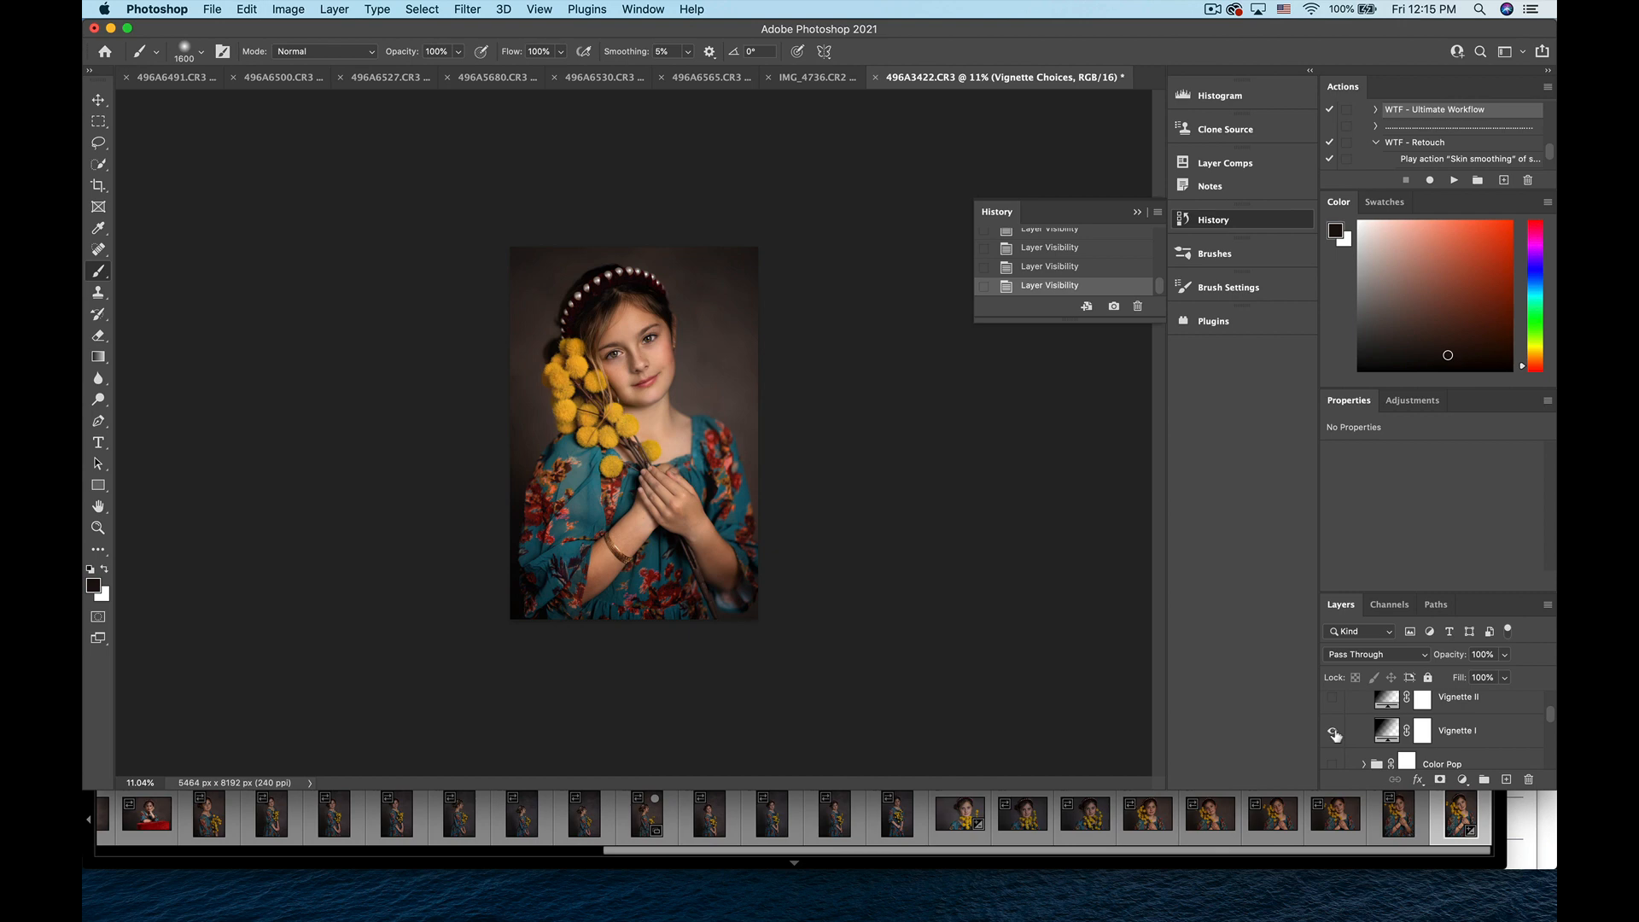
click(1333, 732)
scroll(1336, 735, up, 2)
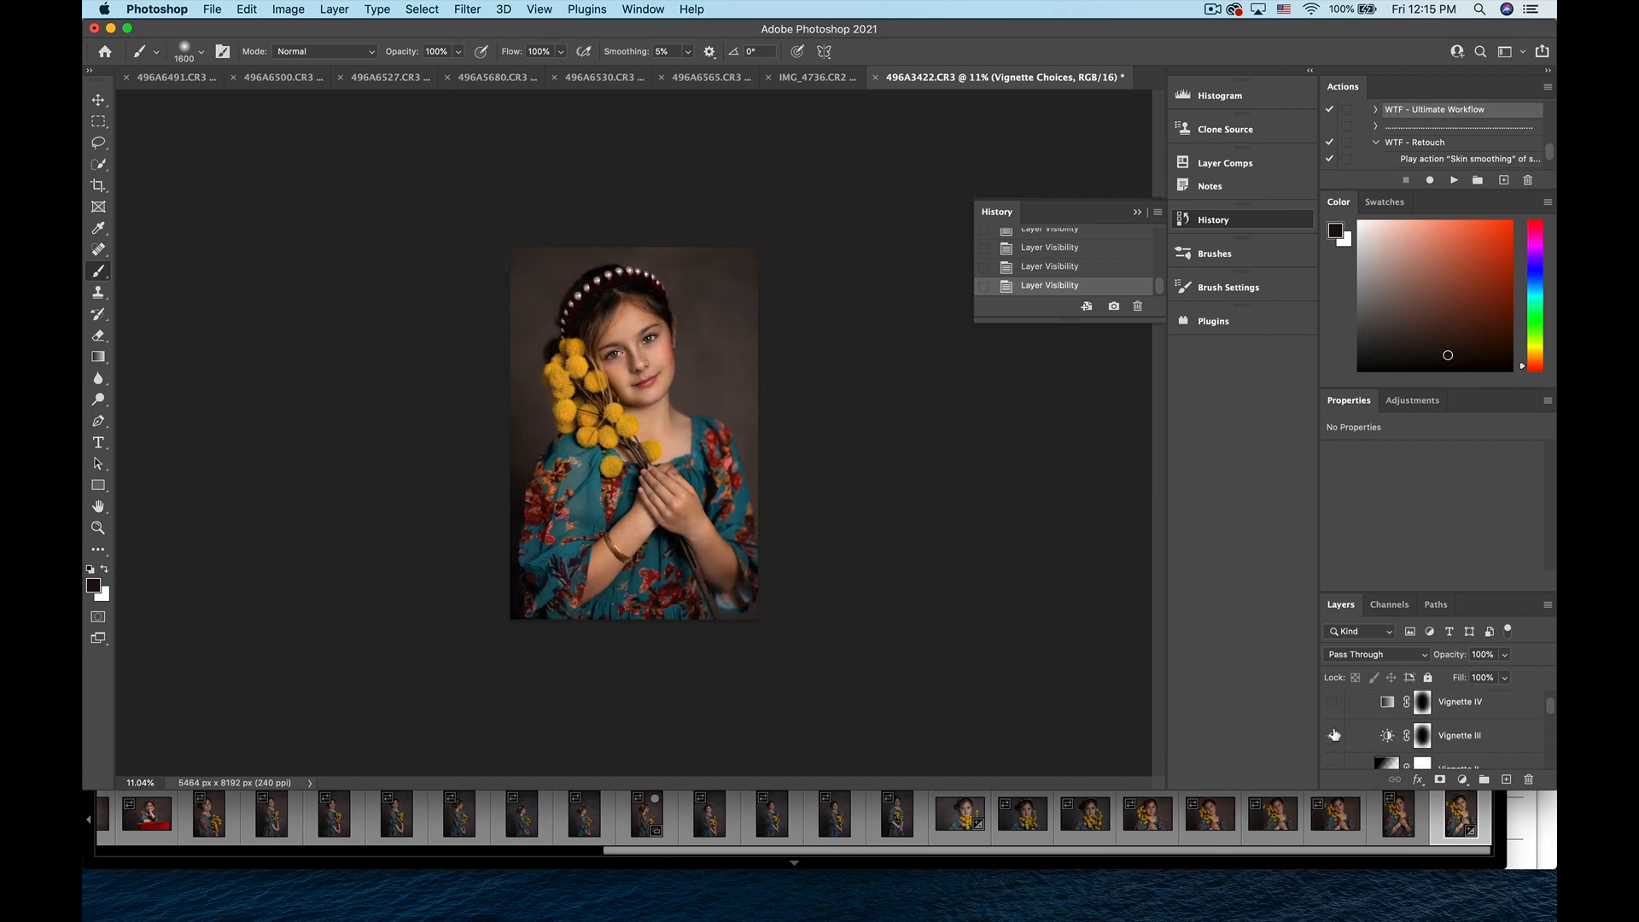
- Show the Vignette III layer and lower the Vignette Choices group's opacity to 39%
click(1333, 735)
click(1504, 677)
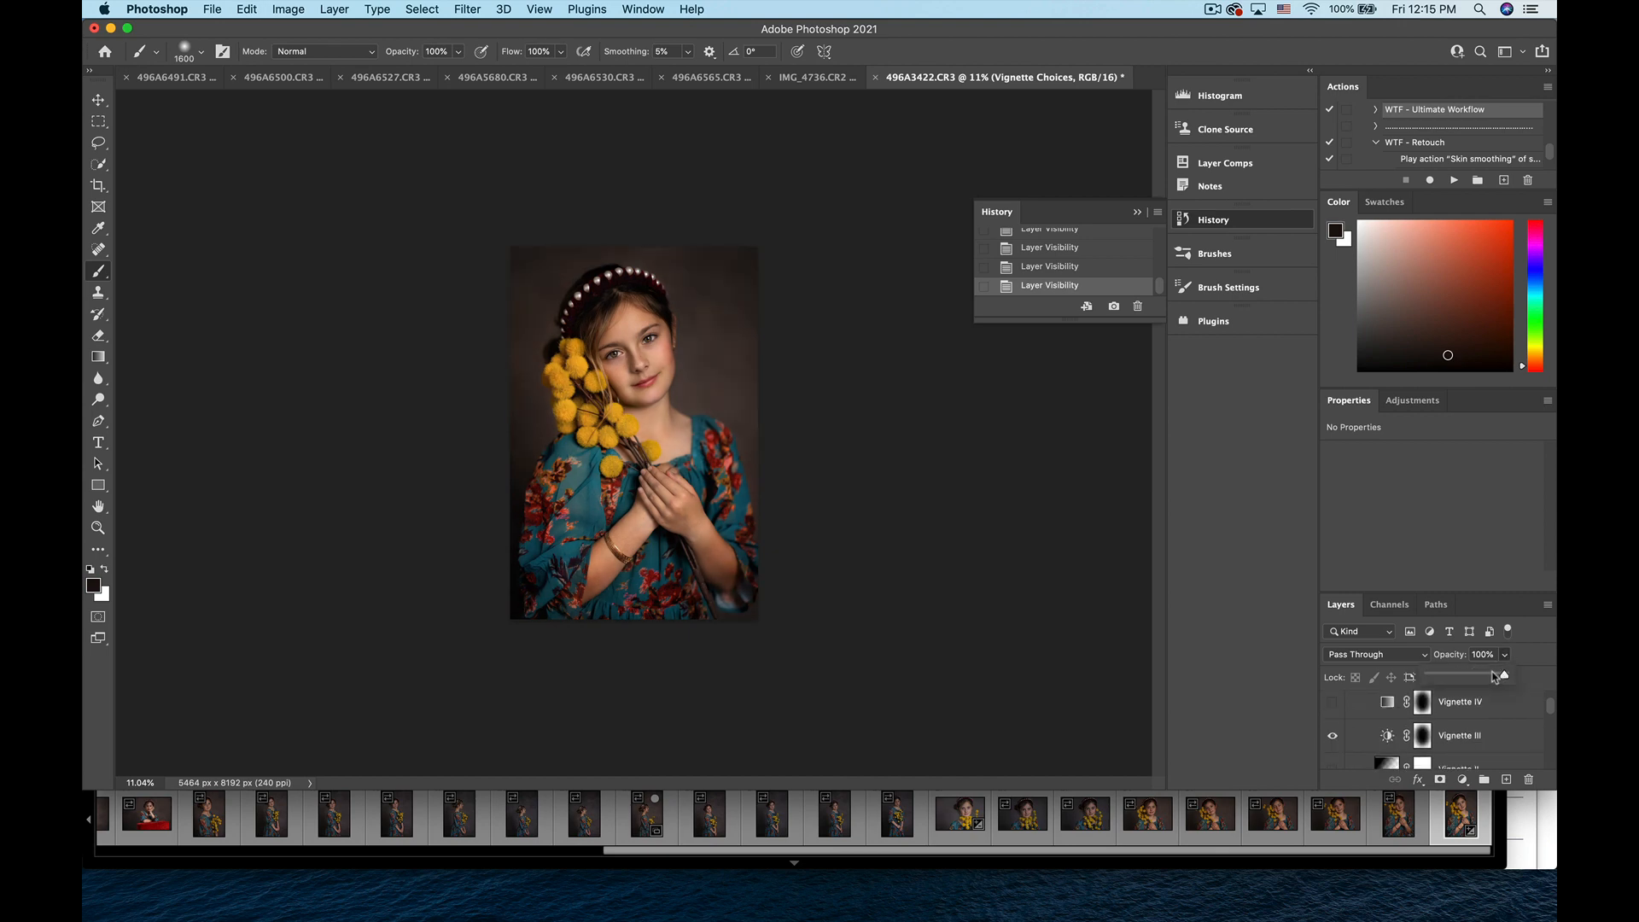
drag(1494, 677, 1458, 676)
- Preview the Vignette II and Vignette I layers with the reduced group opacity, hiding each one again
scroll(1335, 717, down, 2)
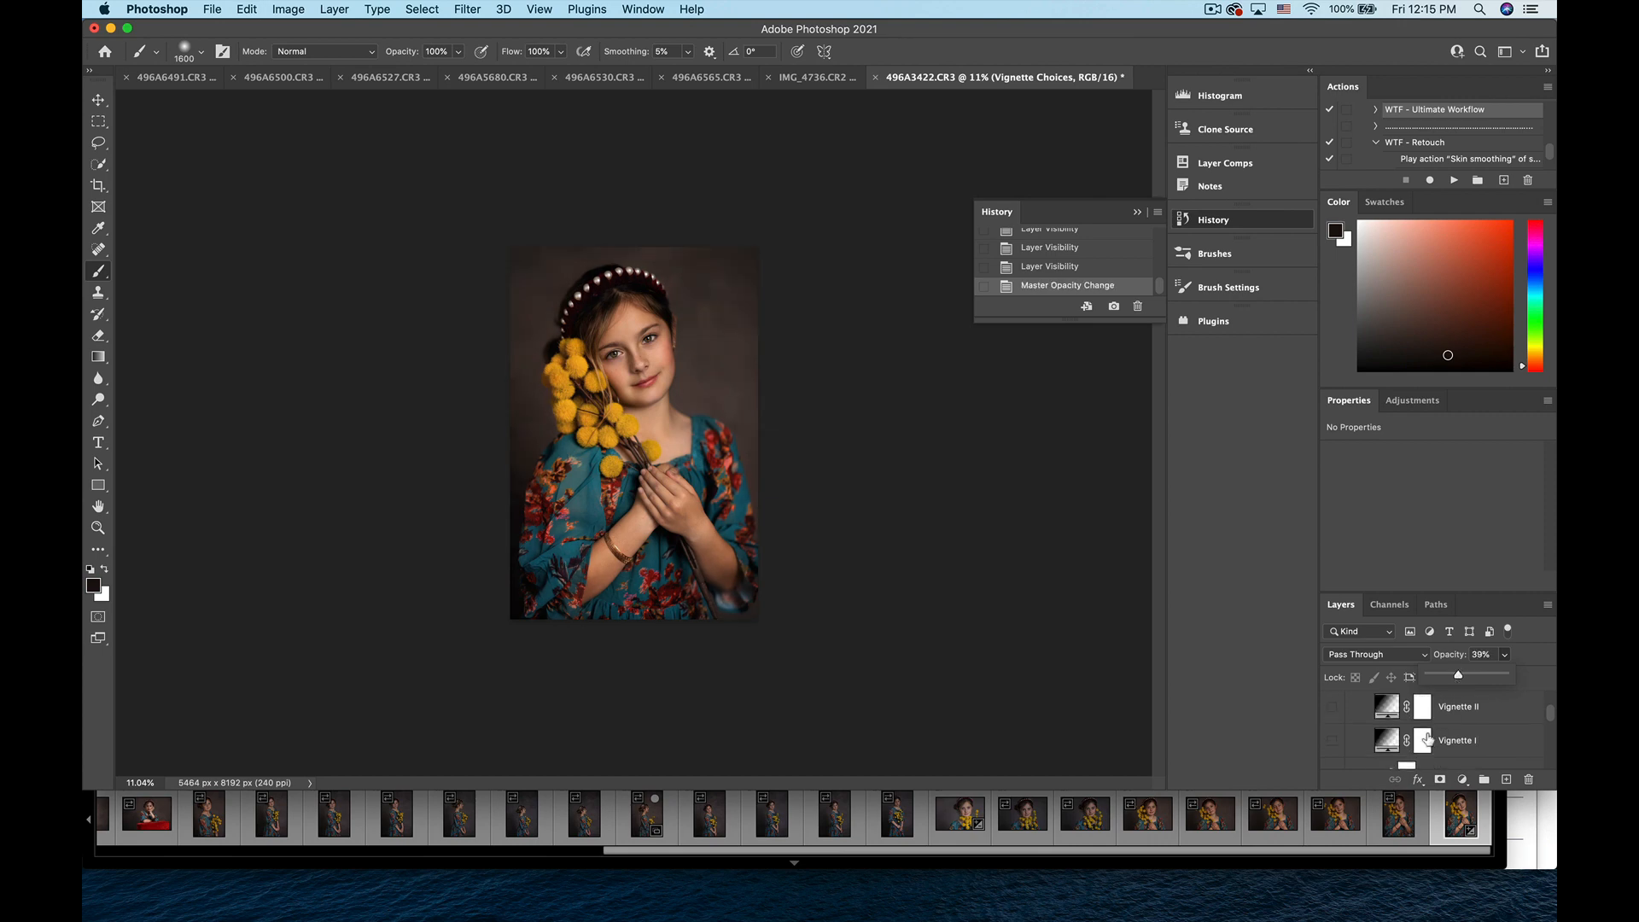
click(1333, 714)
click(1334, 713)
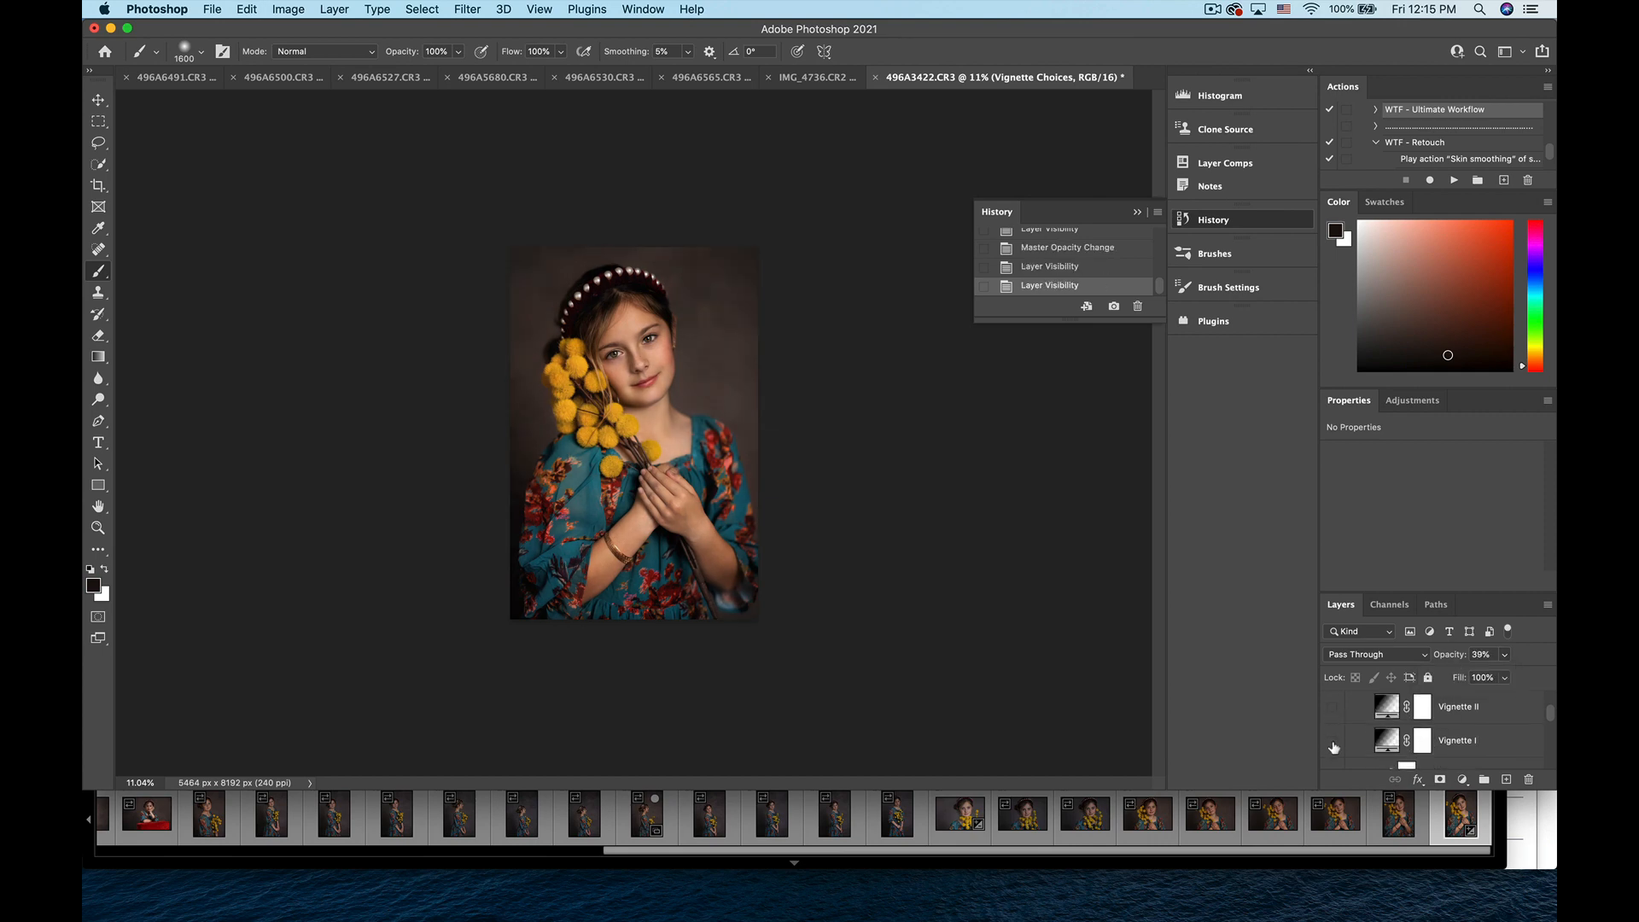
click(1334, 744)
click(1334, 743)
- Turn on the Vignette II layer, lower its opacity to 9%, and compare it on and off
click(1333, 707)
click(1466, 702)
click(1505, 654)
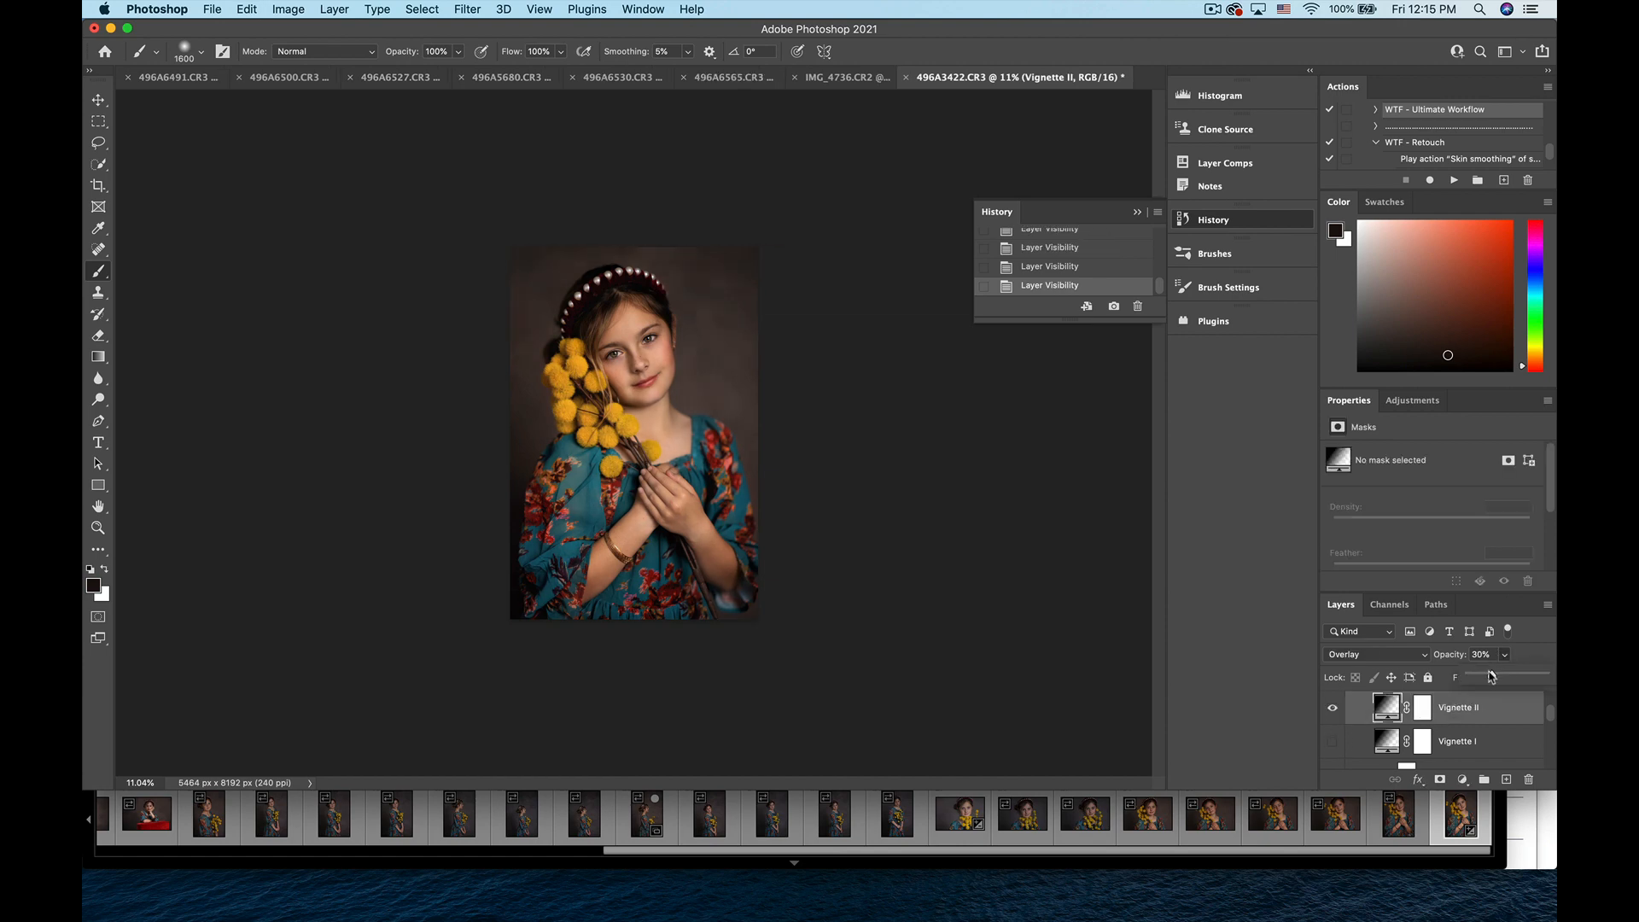
mouse_move(1490, 675)
mouse_down()
mouse_move(1547, 675)
mouse_move(1479, 679)
mouse_up()
click(1332, 708)
click(1332, 708)
- Collapse the Vignette Choices group and compare the portrait with and without it, leaving the group visible
scroll(1366, 730, up, 3)
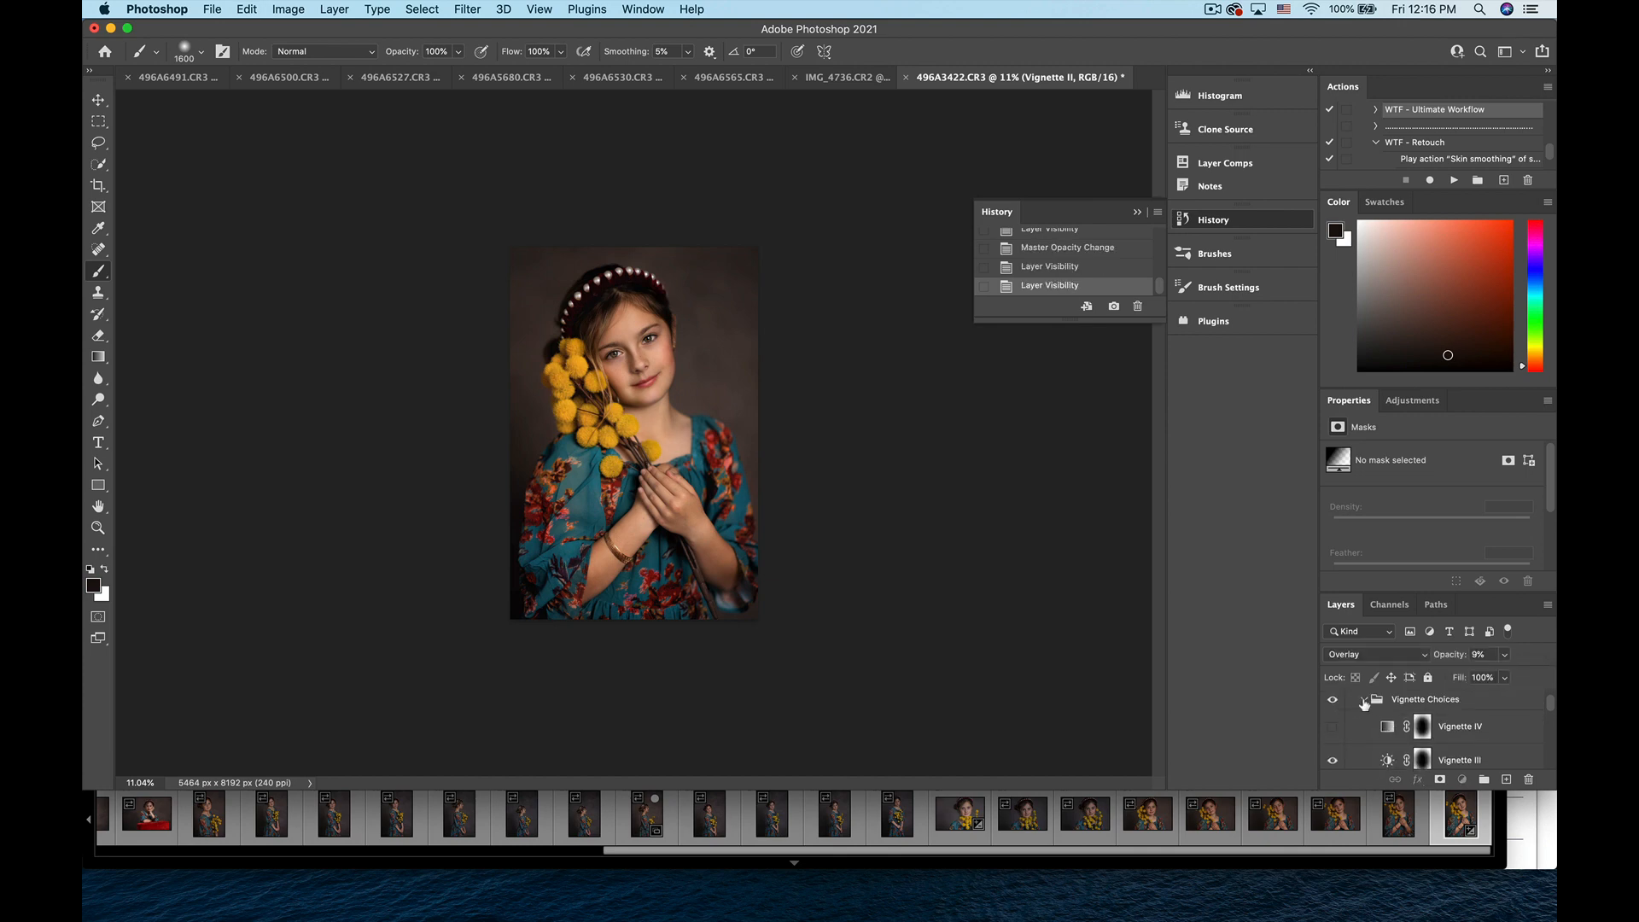
click(1364, 700)
click(1332, 702)
click(1332, 702)
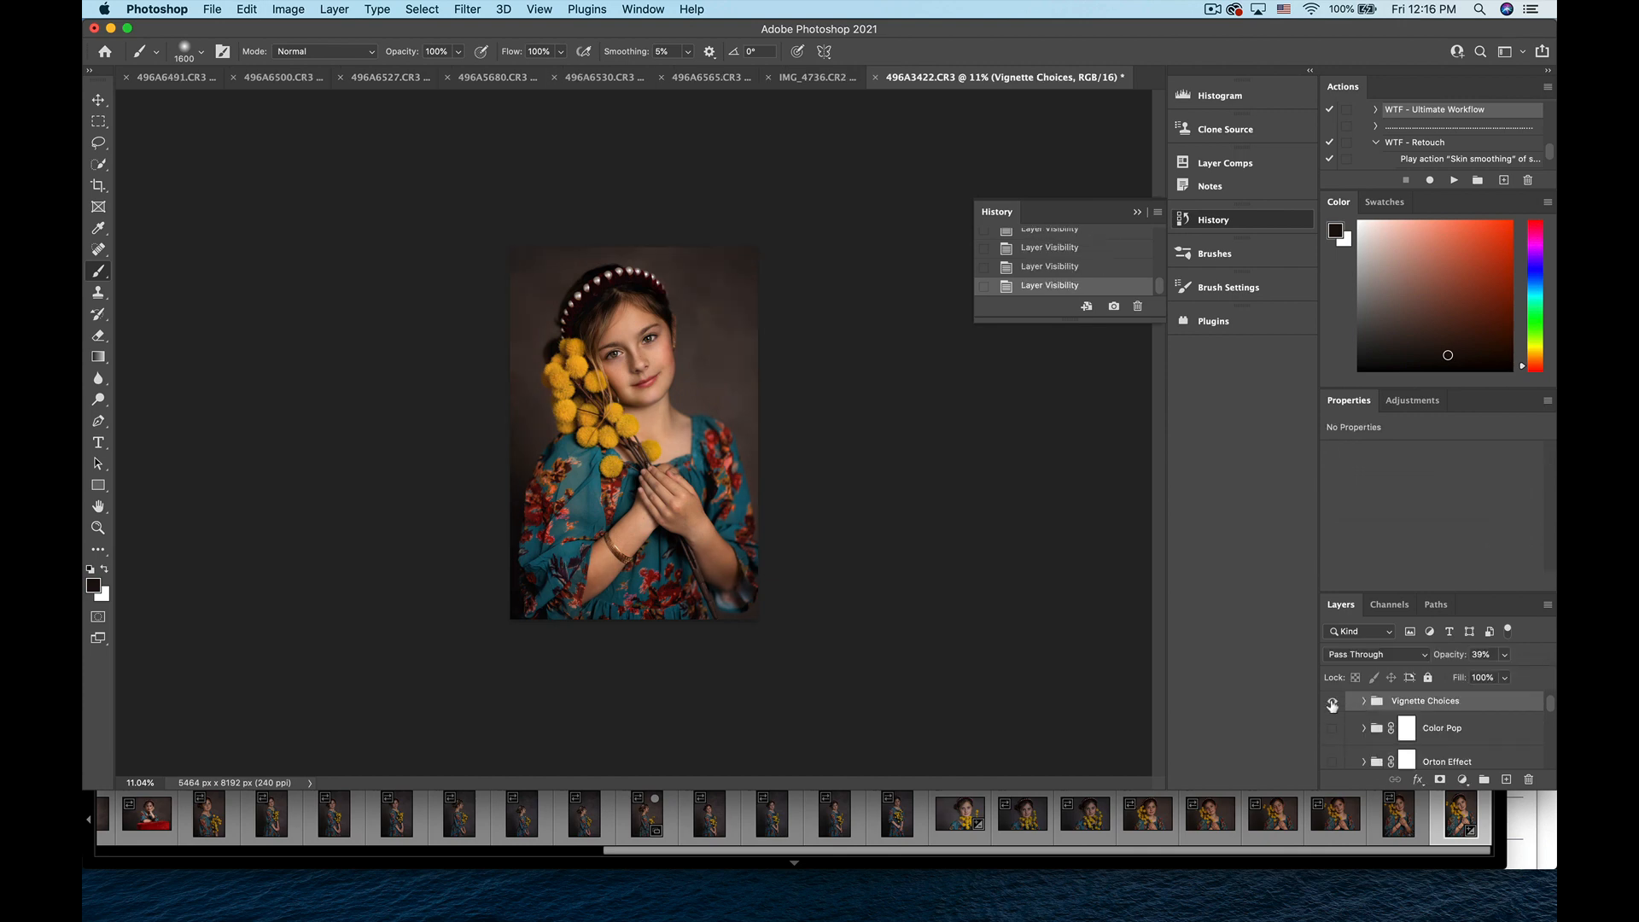
click(1332, 701)
click(1331, 702)
click(1332, 702)
click(1332, 702)
- Add a mask to the Vignette Choices group, brush black over the lower arms and dress, and compare the result on and off
click(1441, 781)
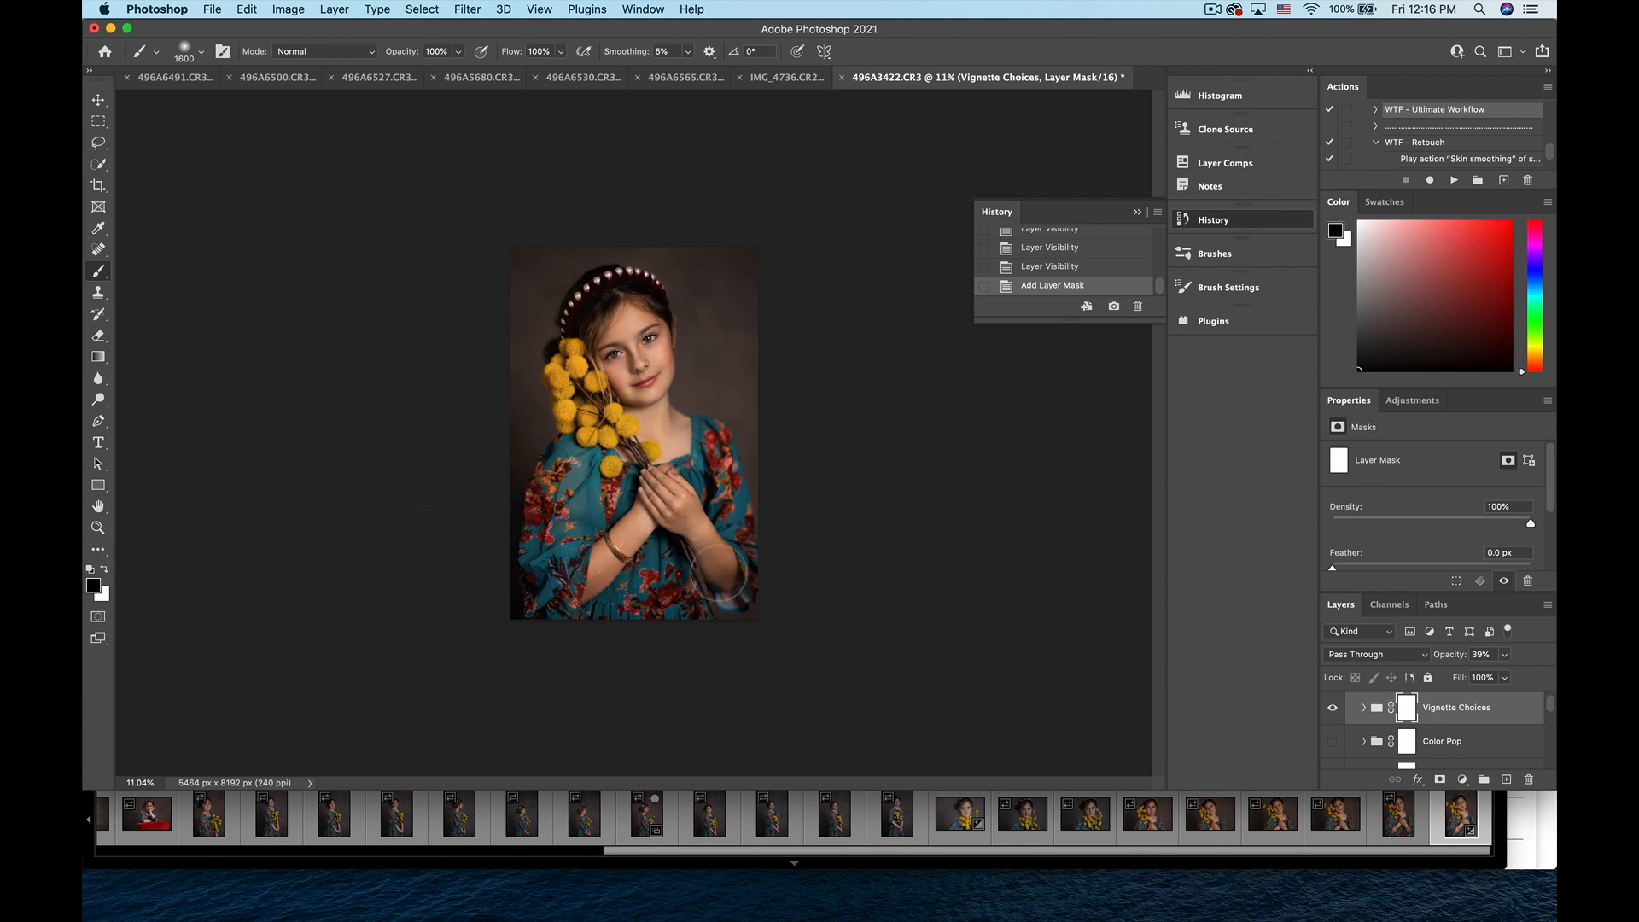
mouse_move(657, 546)
mouse_down()
mouse_move(598, 538)
mouse_move(700, 546)
mouse_up()
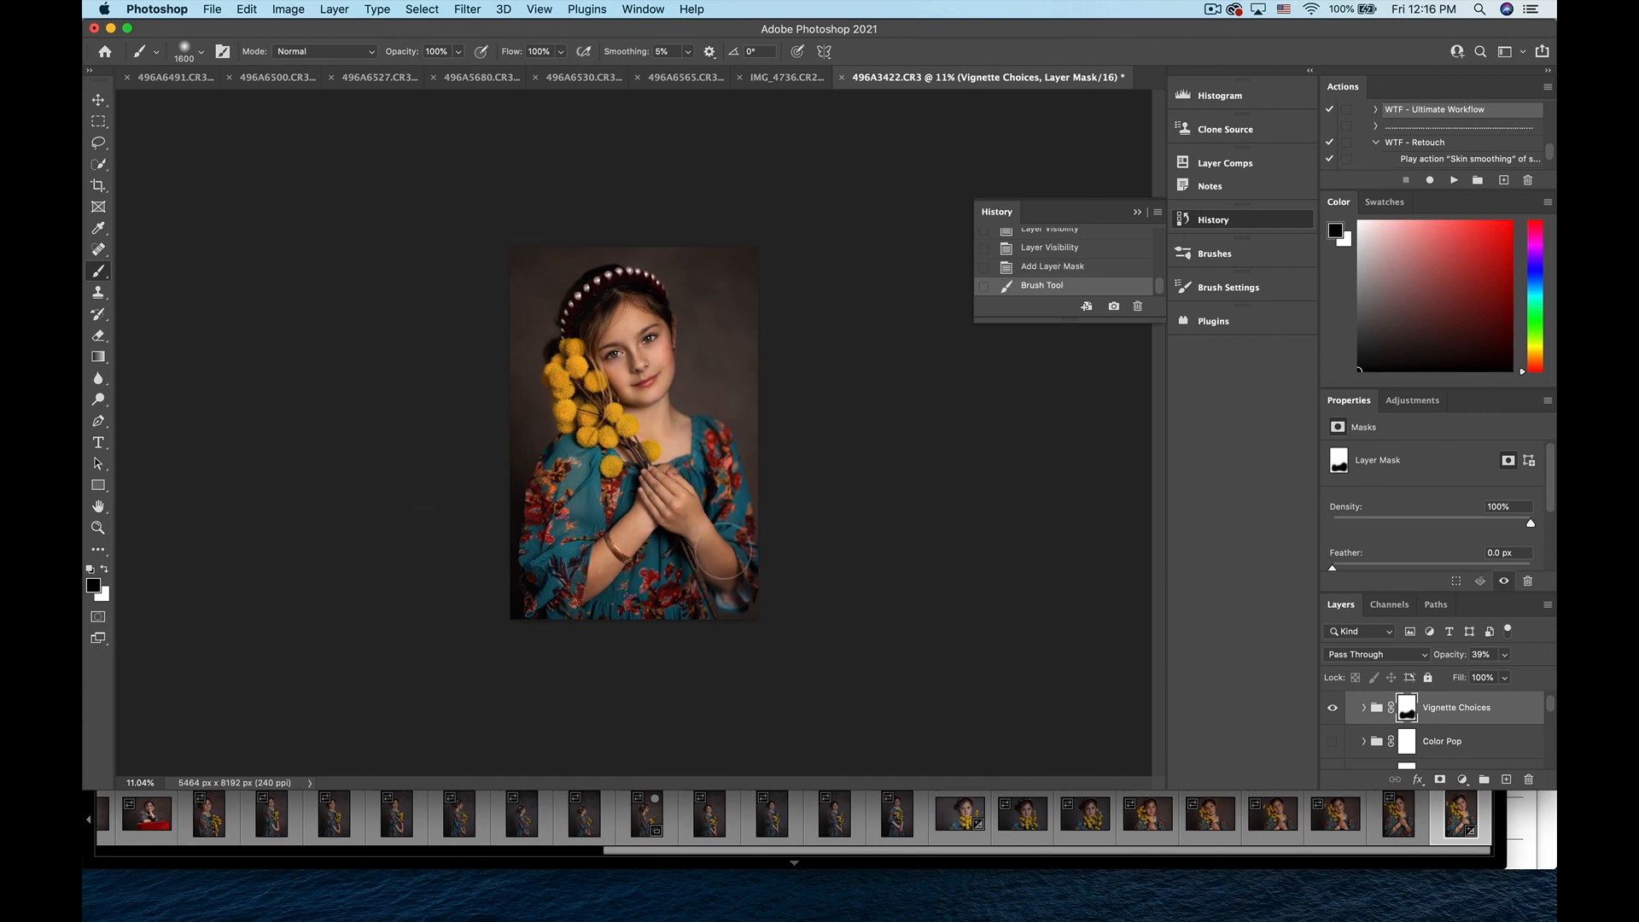
click(1334, 710)
click(1334, 710)
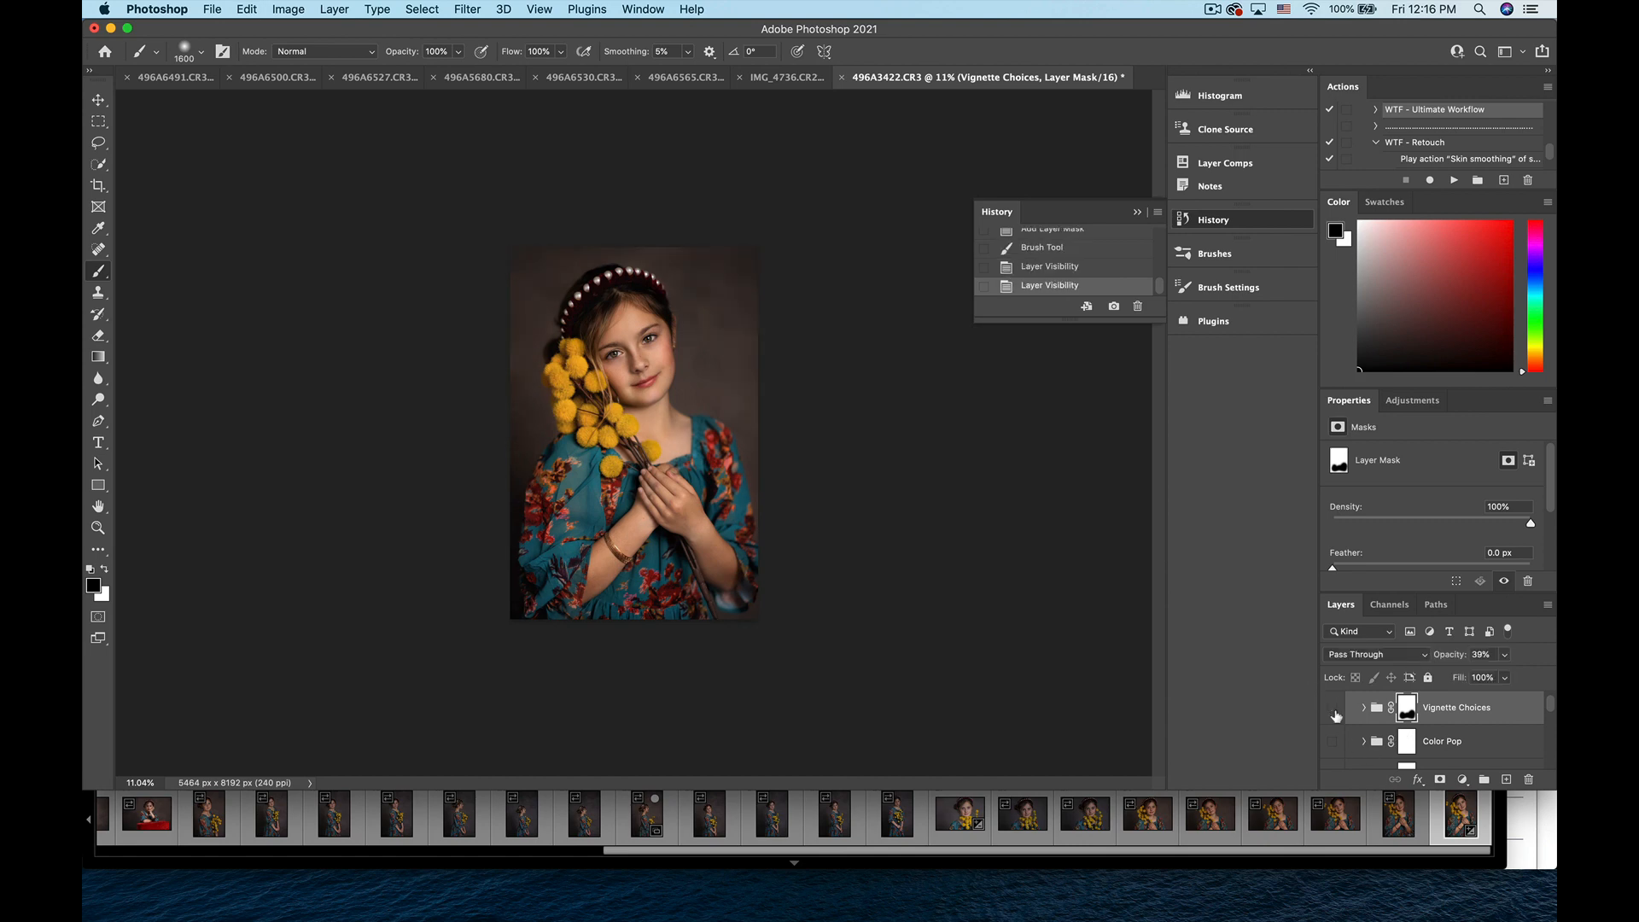
click(1334, 710)
- Turn on the Color Pop group and lower its opacity to 35%
scroll(1416, 740, down, 2)
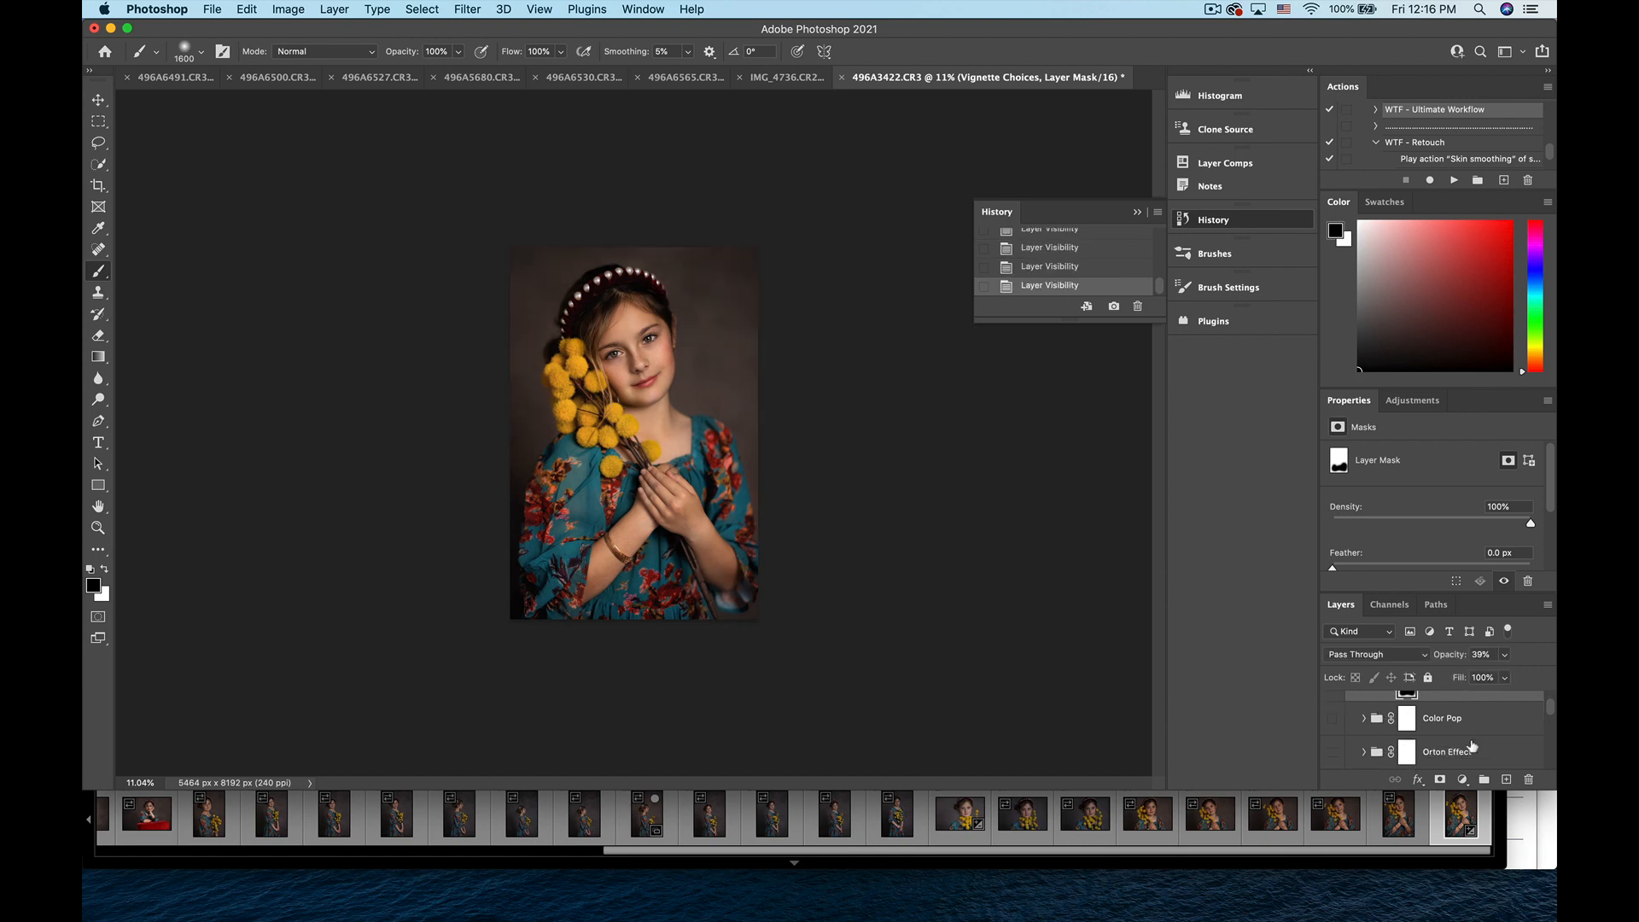
click(1332, 708)
click(1332, 707)
click(1333, 707)
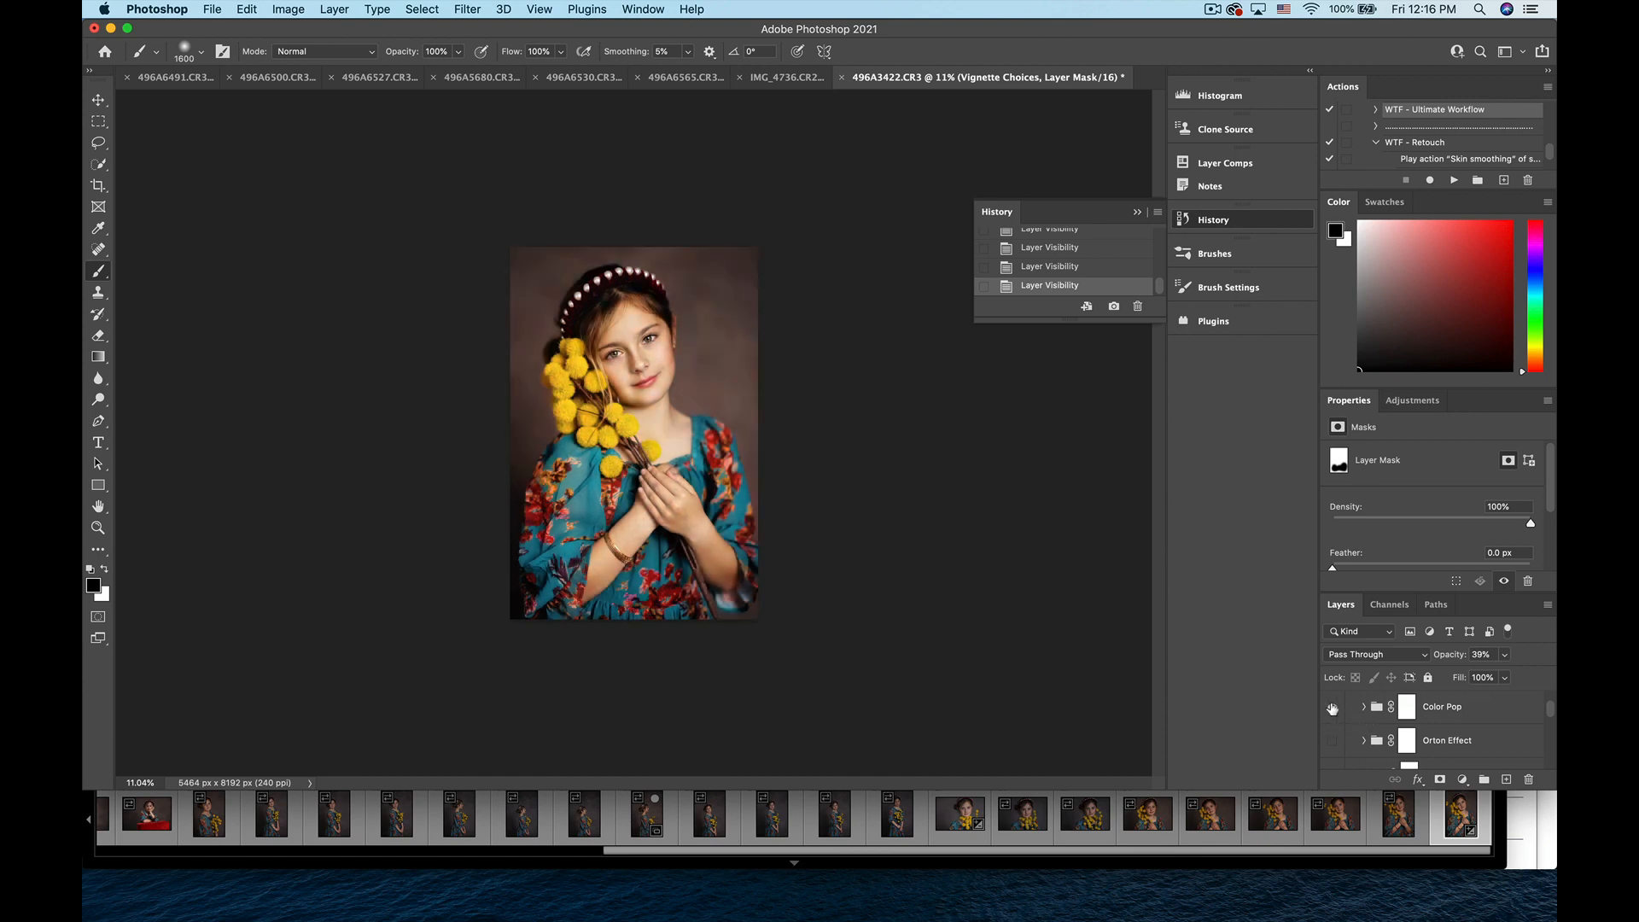
click(1471, 712)
click(1504, 654)
drag(1504, 675, 1493, 680)
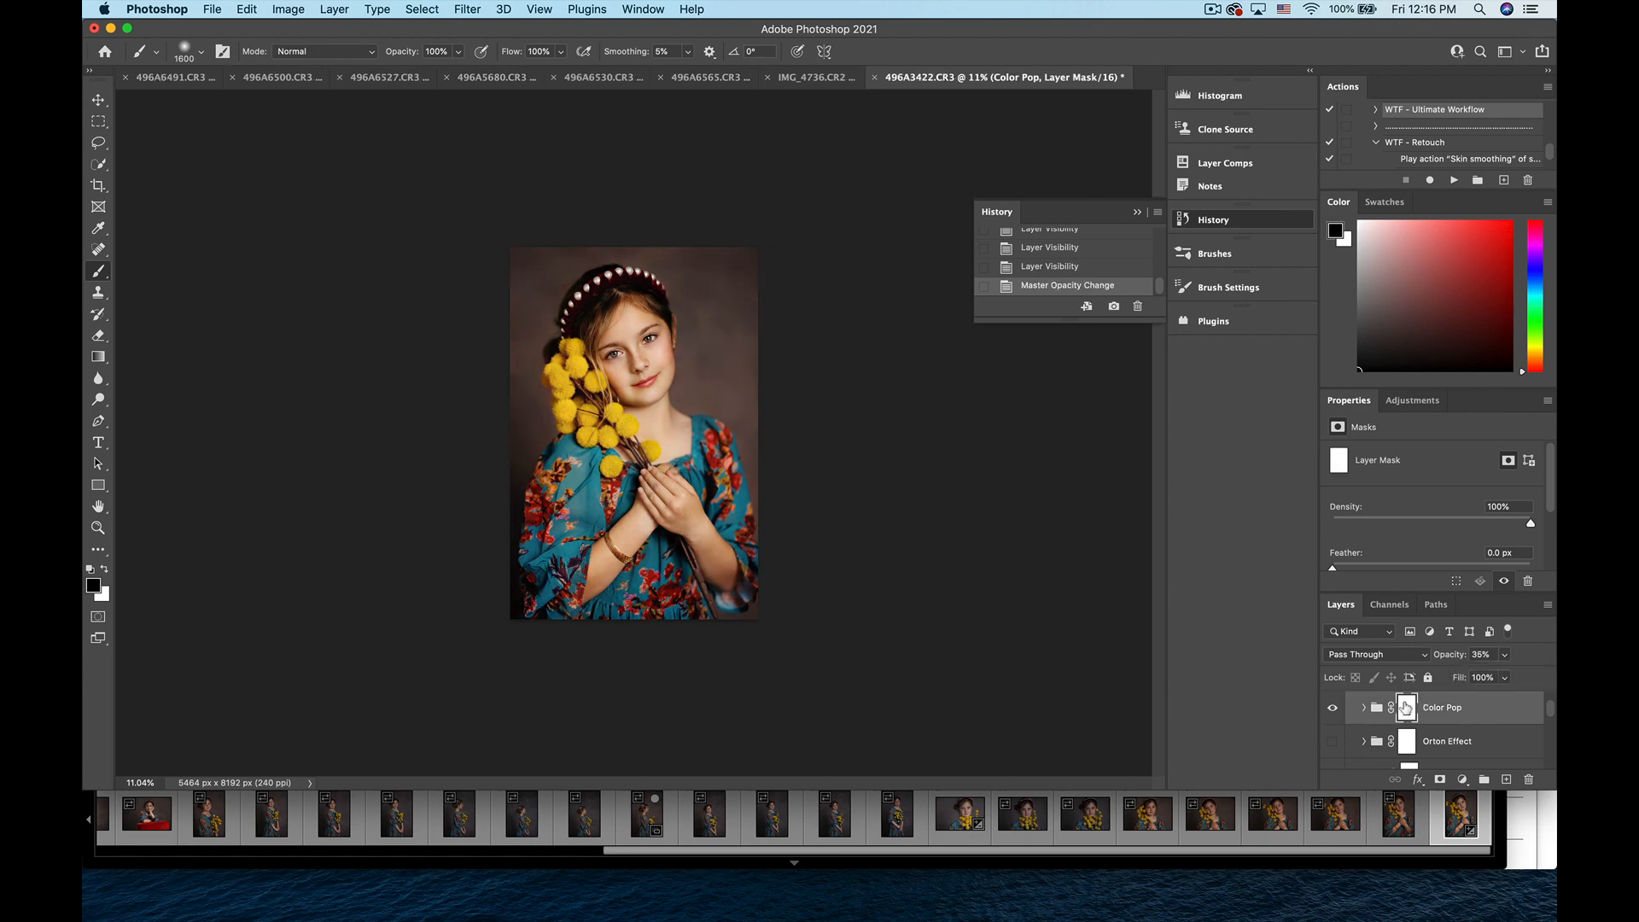
- Invert the Color Pop mask and paint white over the dress sleeve below the flowers
key(super+i)
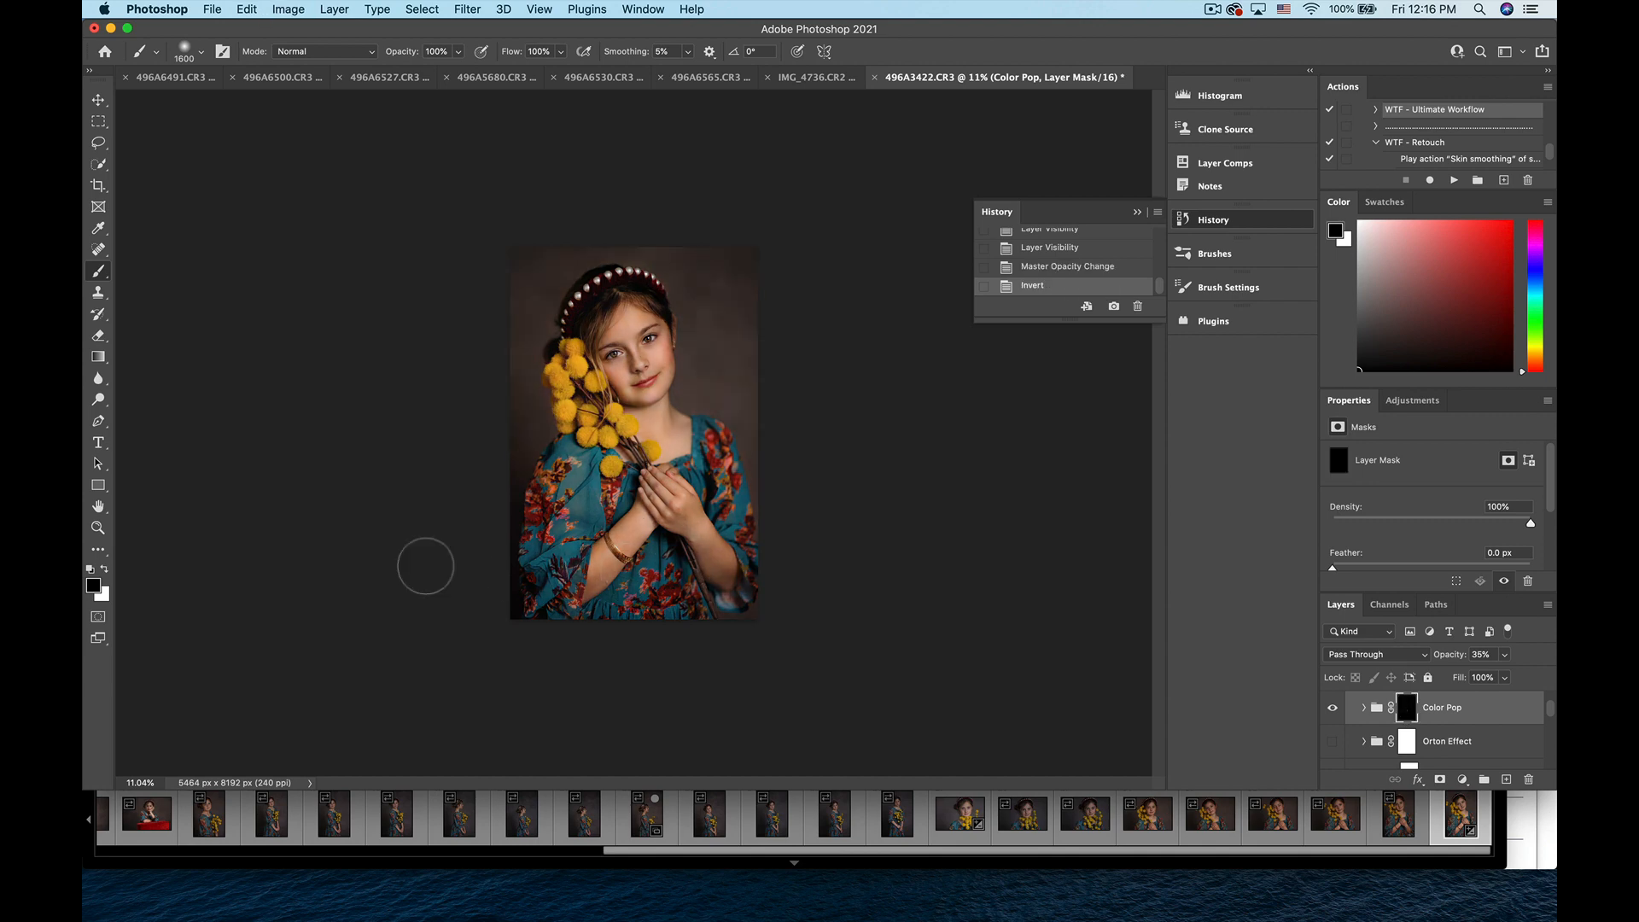
click(105, 570)
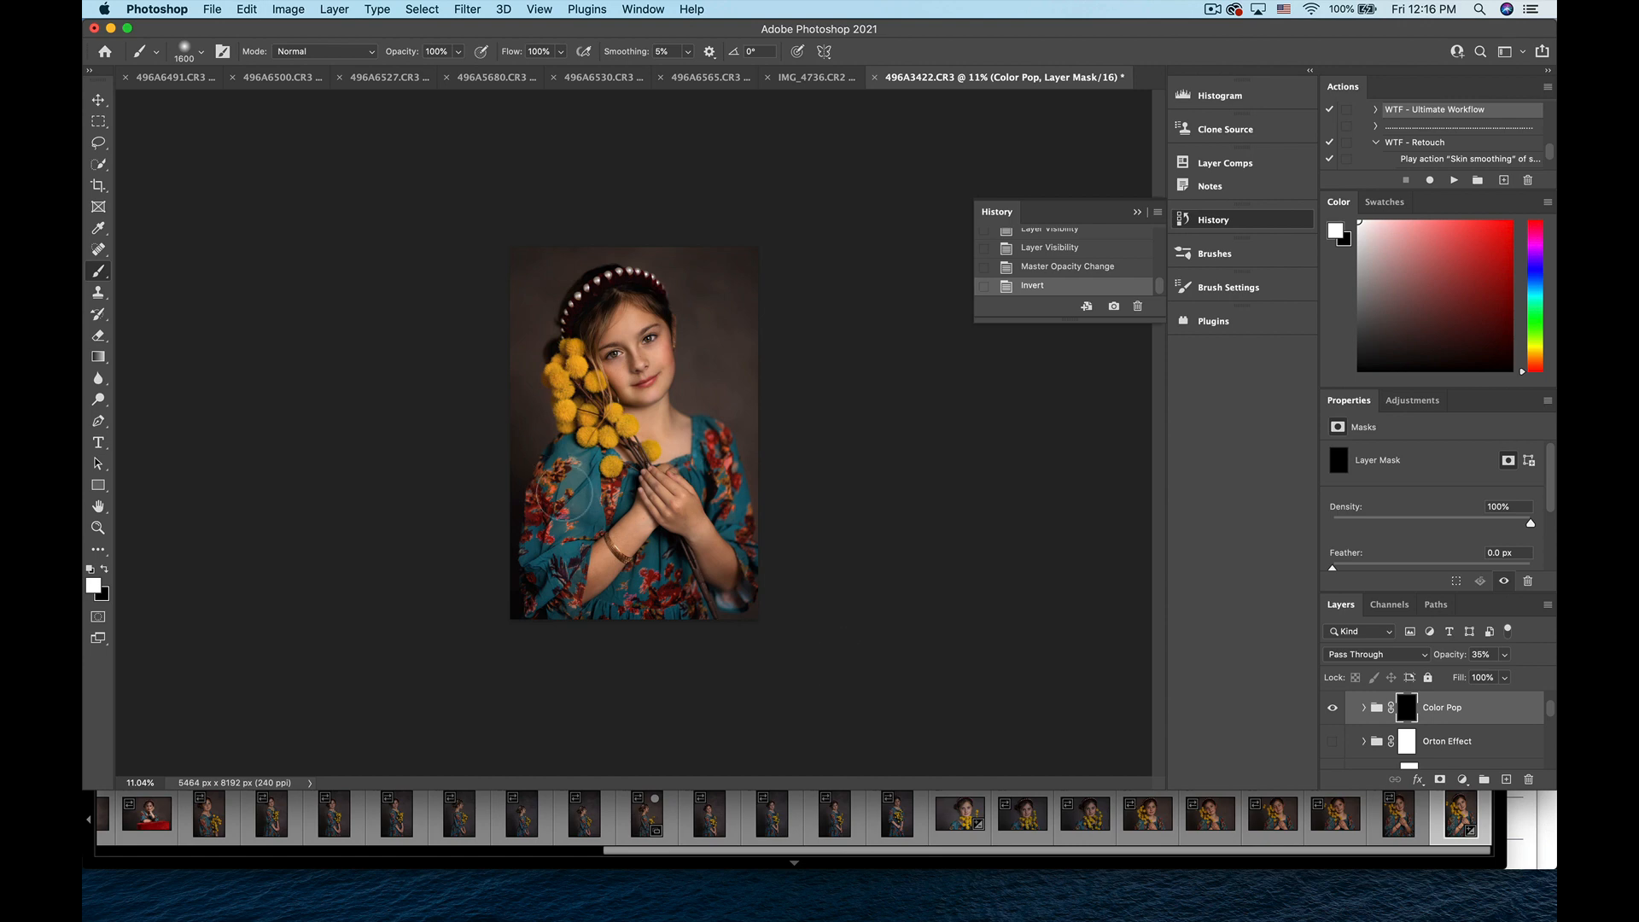
drag(564, 493, 546, 585)
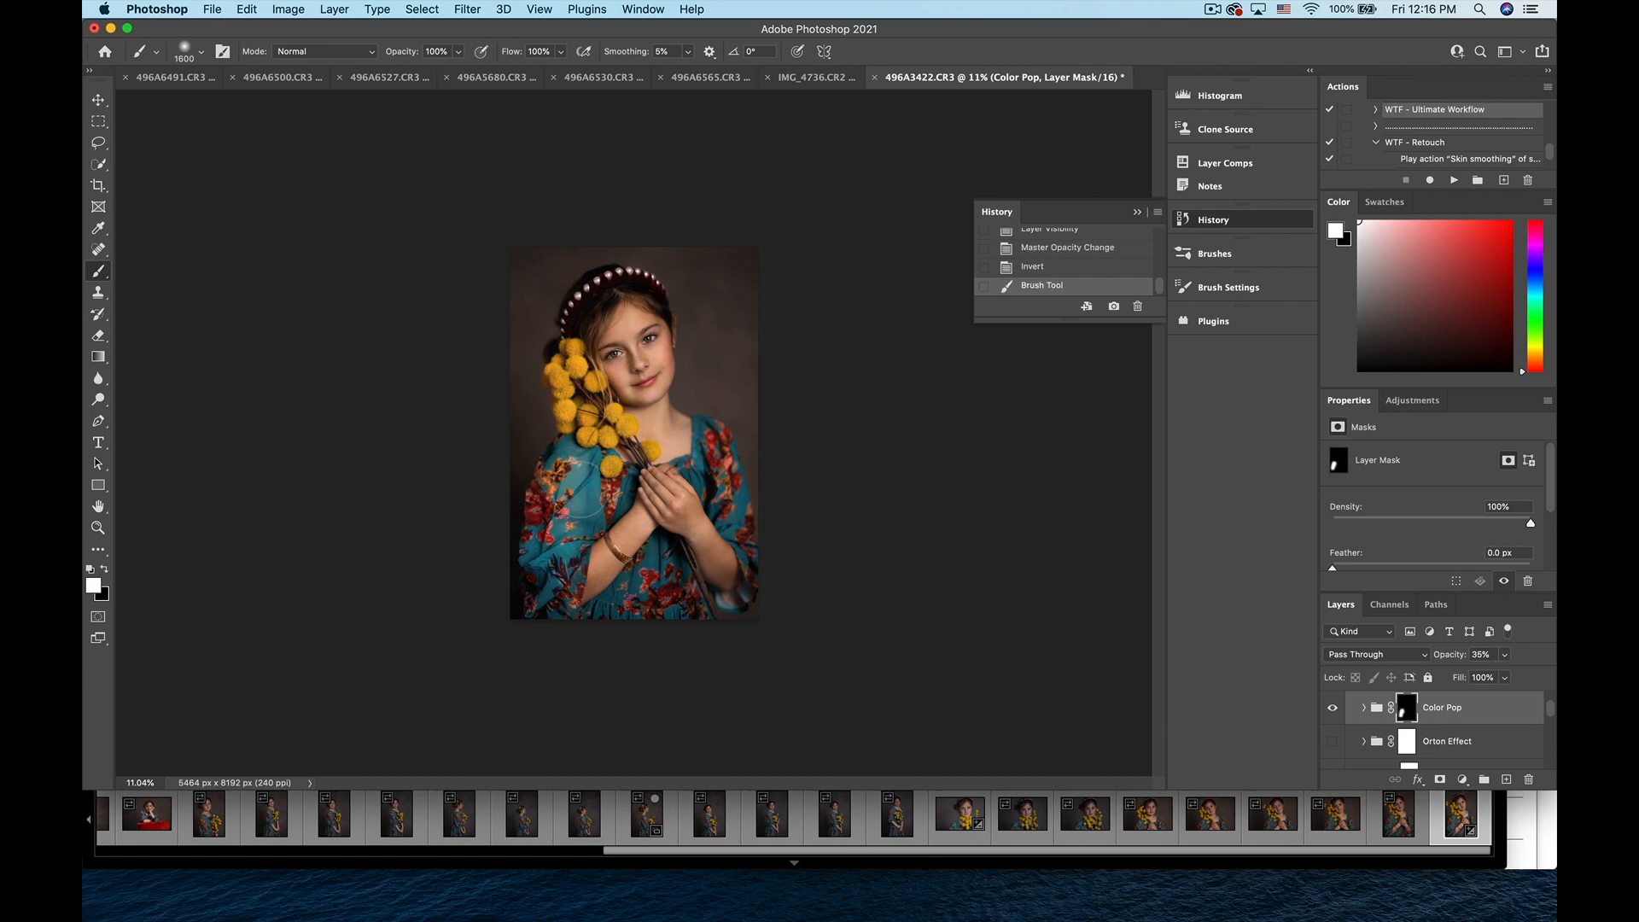
- Paint white on the Color Pop mask over the yellow flowers, reducing the brush size to 1100 and then 600
key(bracketleft)
key(bracketleft)
key(bracketleft)
key(bracketleft)
key(bracketleft)
click(584, 425)
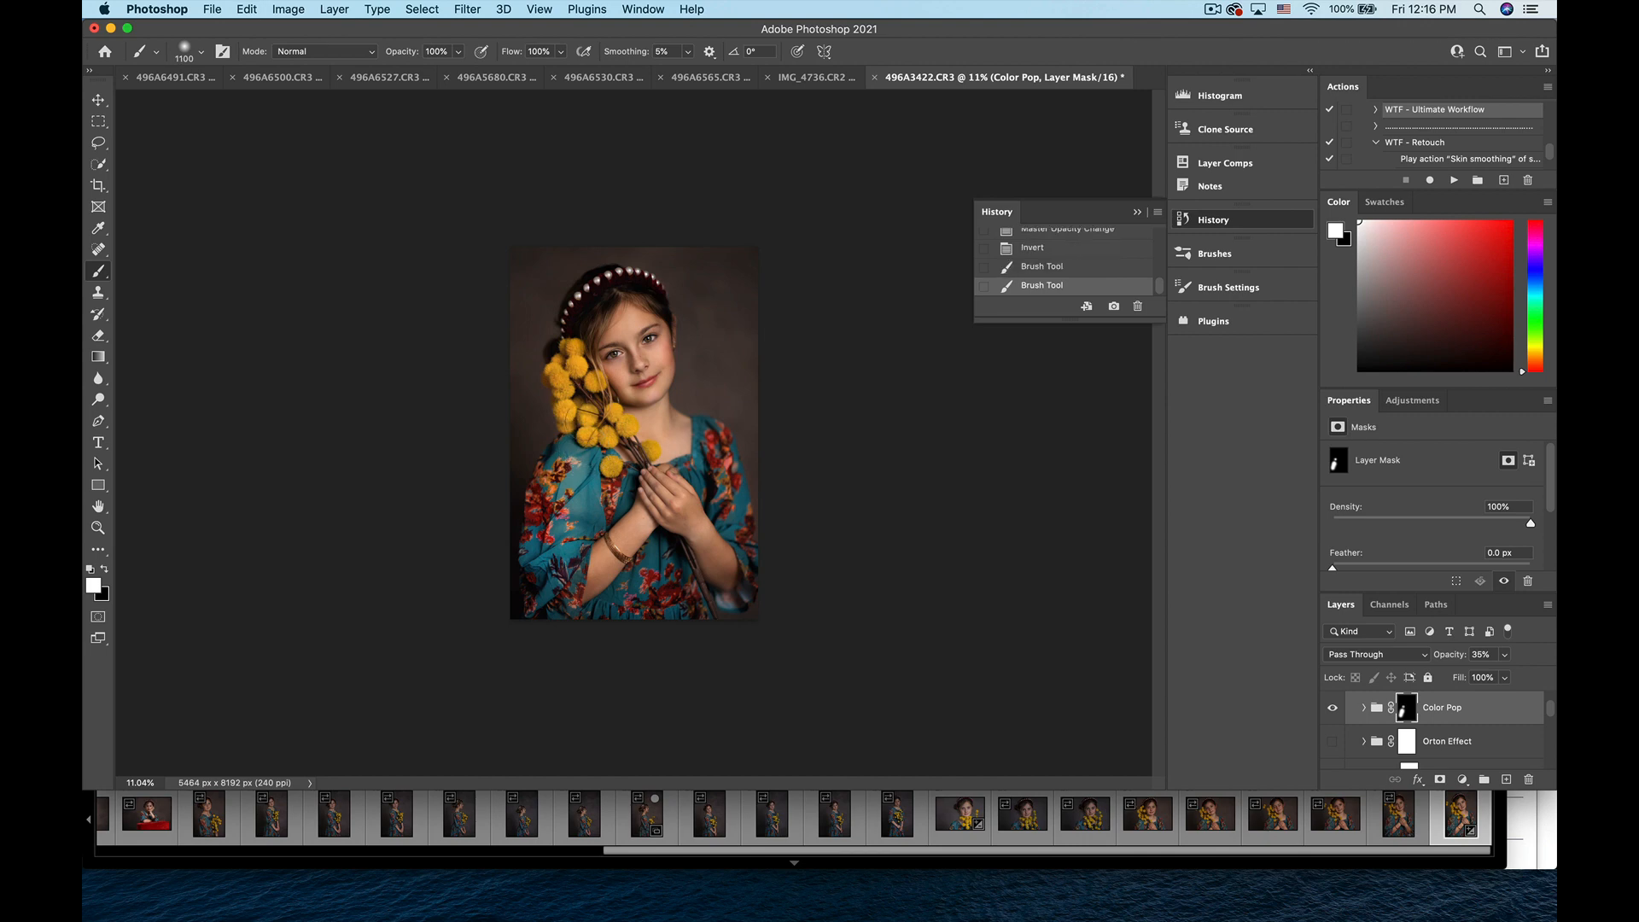
click(576, 420)
click(566, 394)
click(560, 371)
click(567, 352)
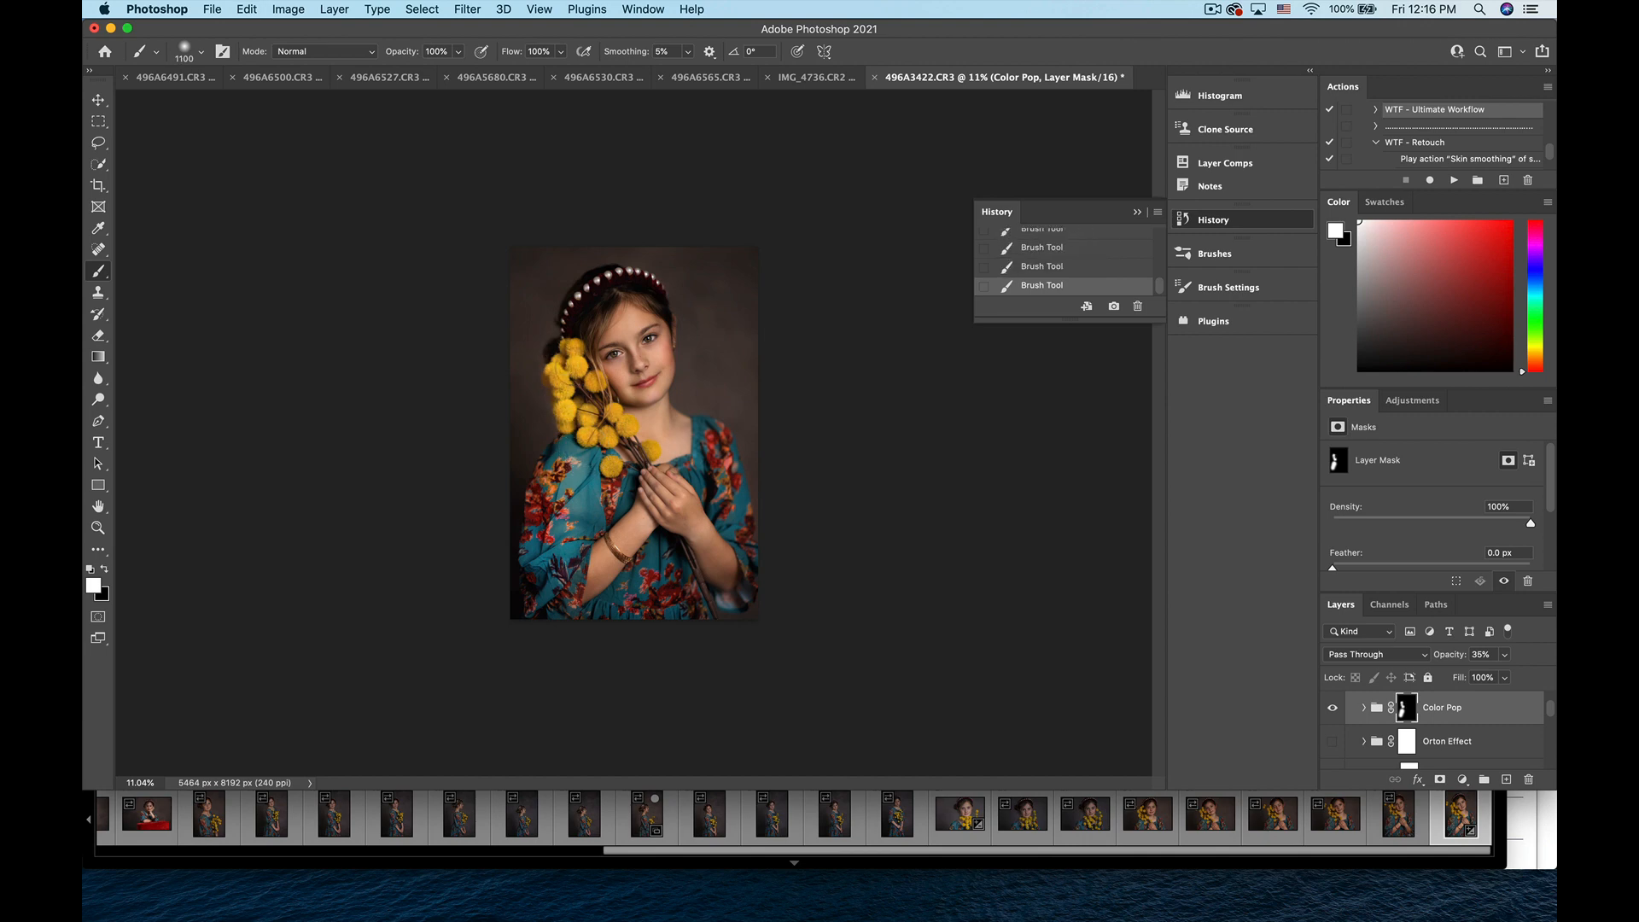
click(591, 376)
click(603, 404)
click(606, 441)
click(608, 467)
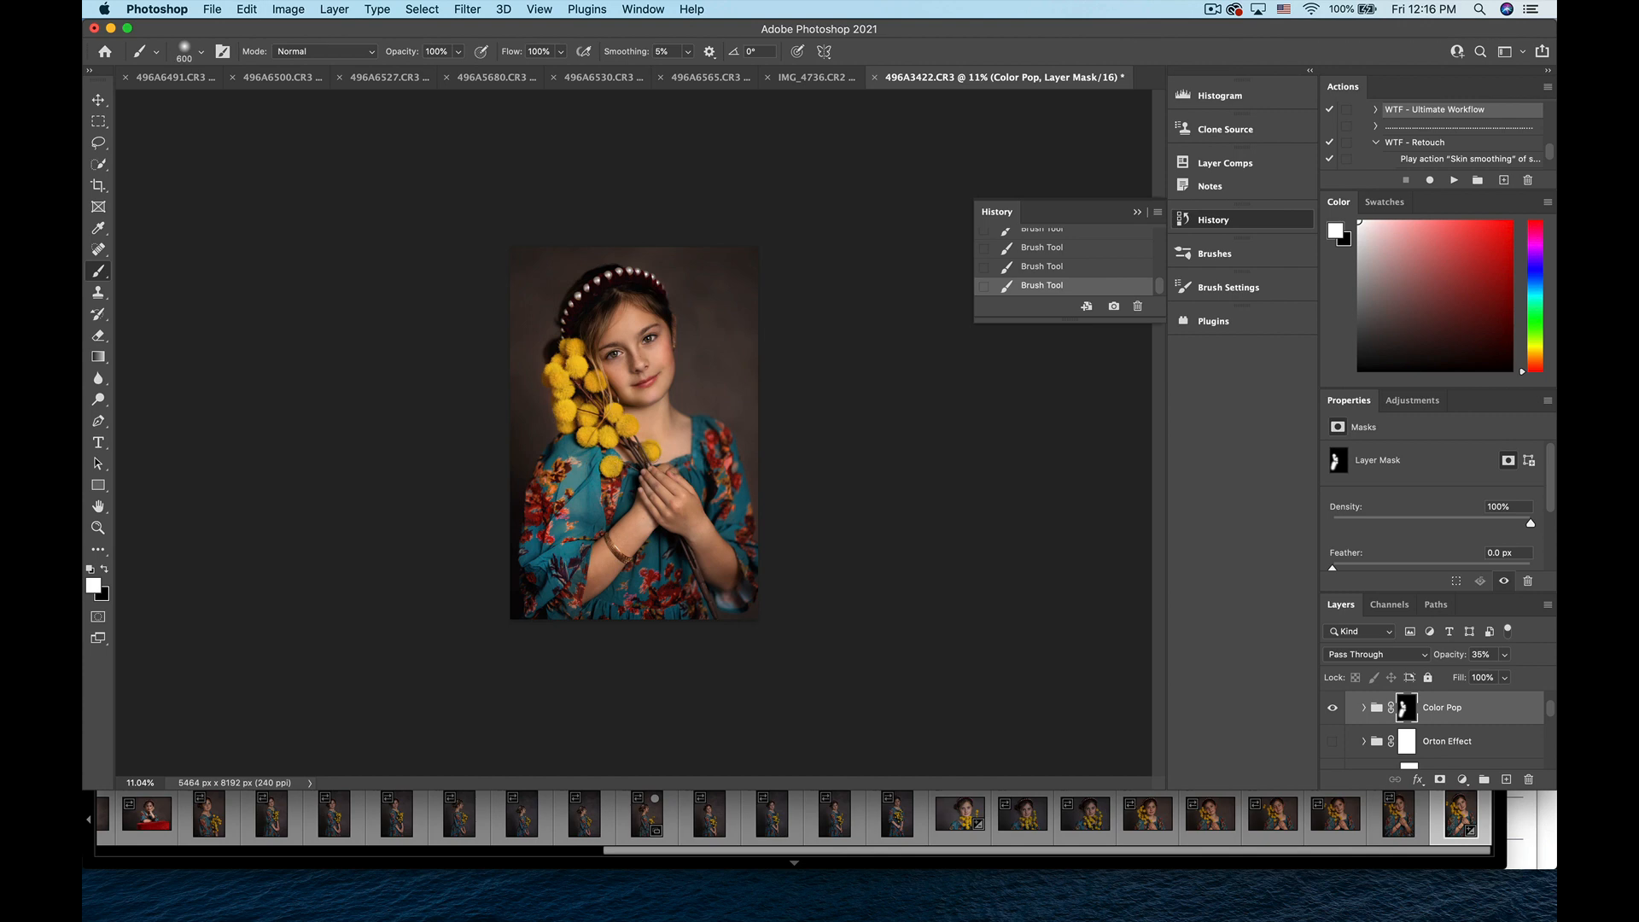
click(630, 430)
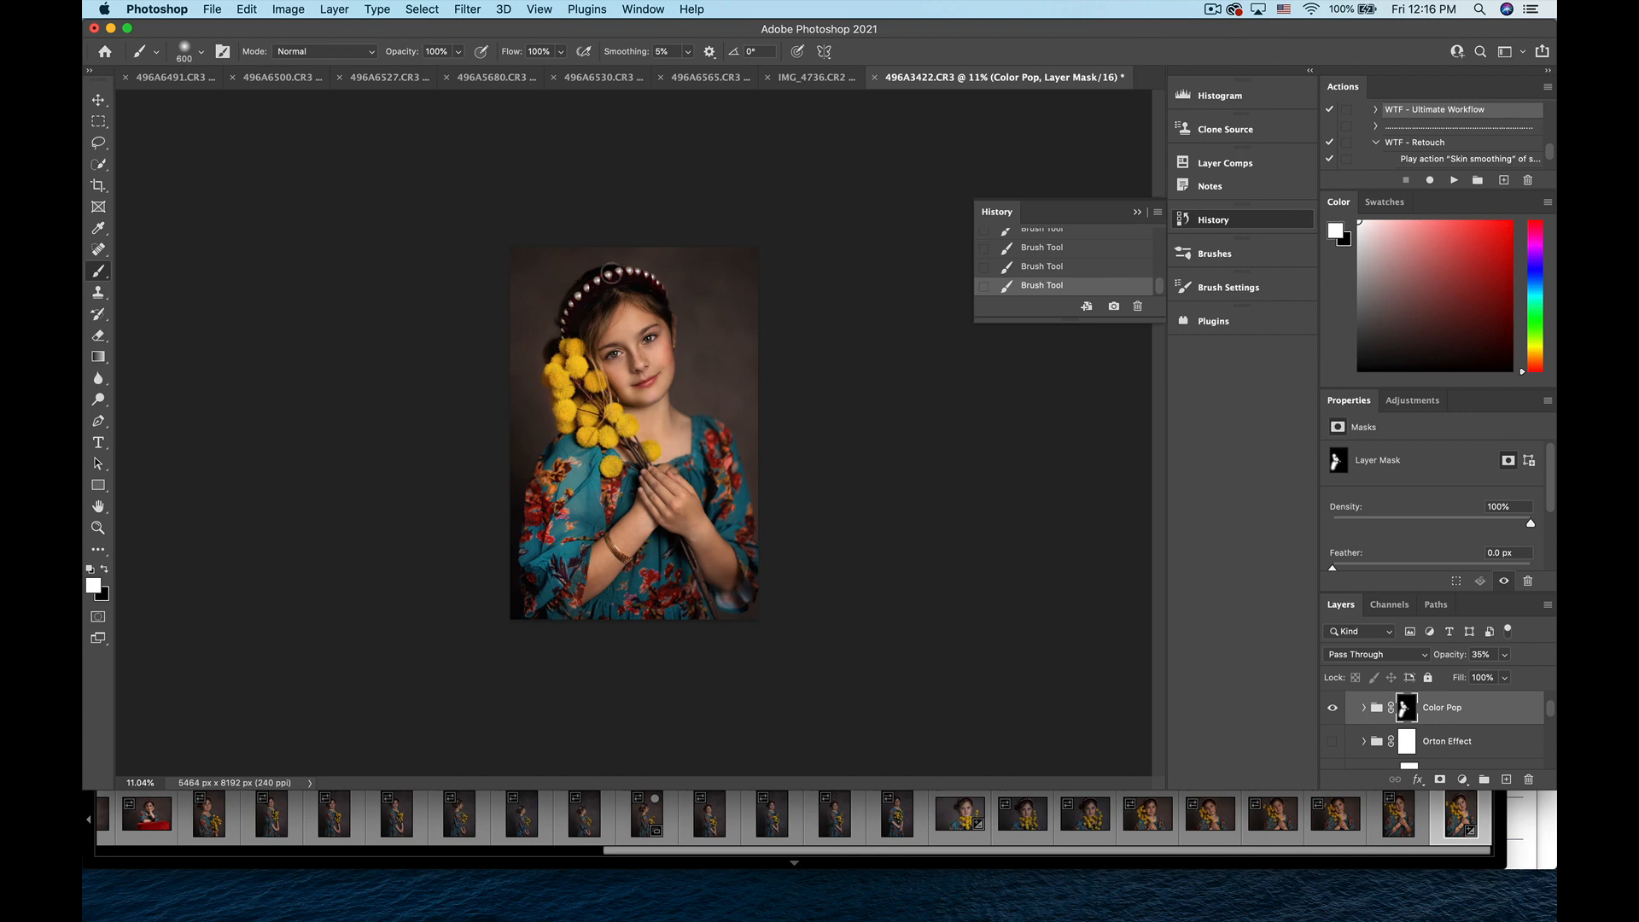
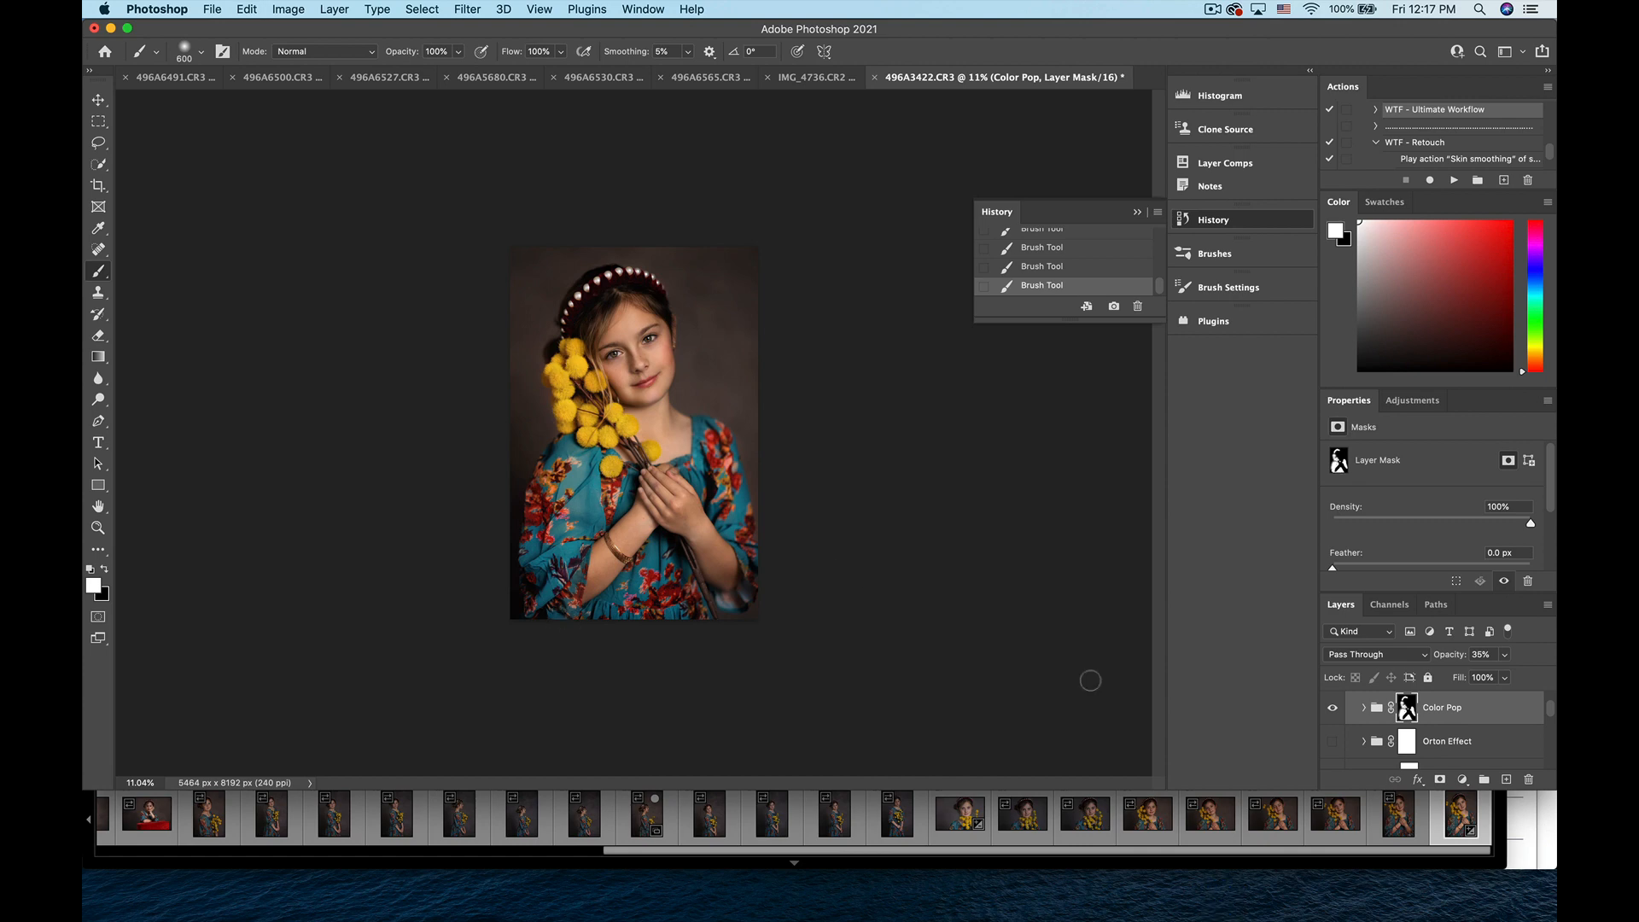
- Compare the Color Pop group on and off, then lower its opacity to 18%
click(1331, 712)
click(1331, 712)
click(1331, 712)
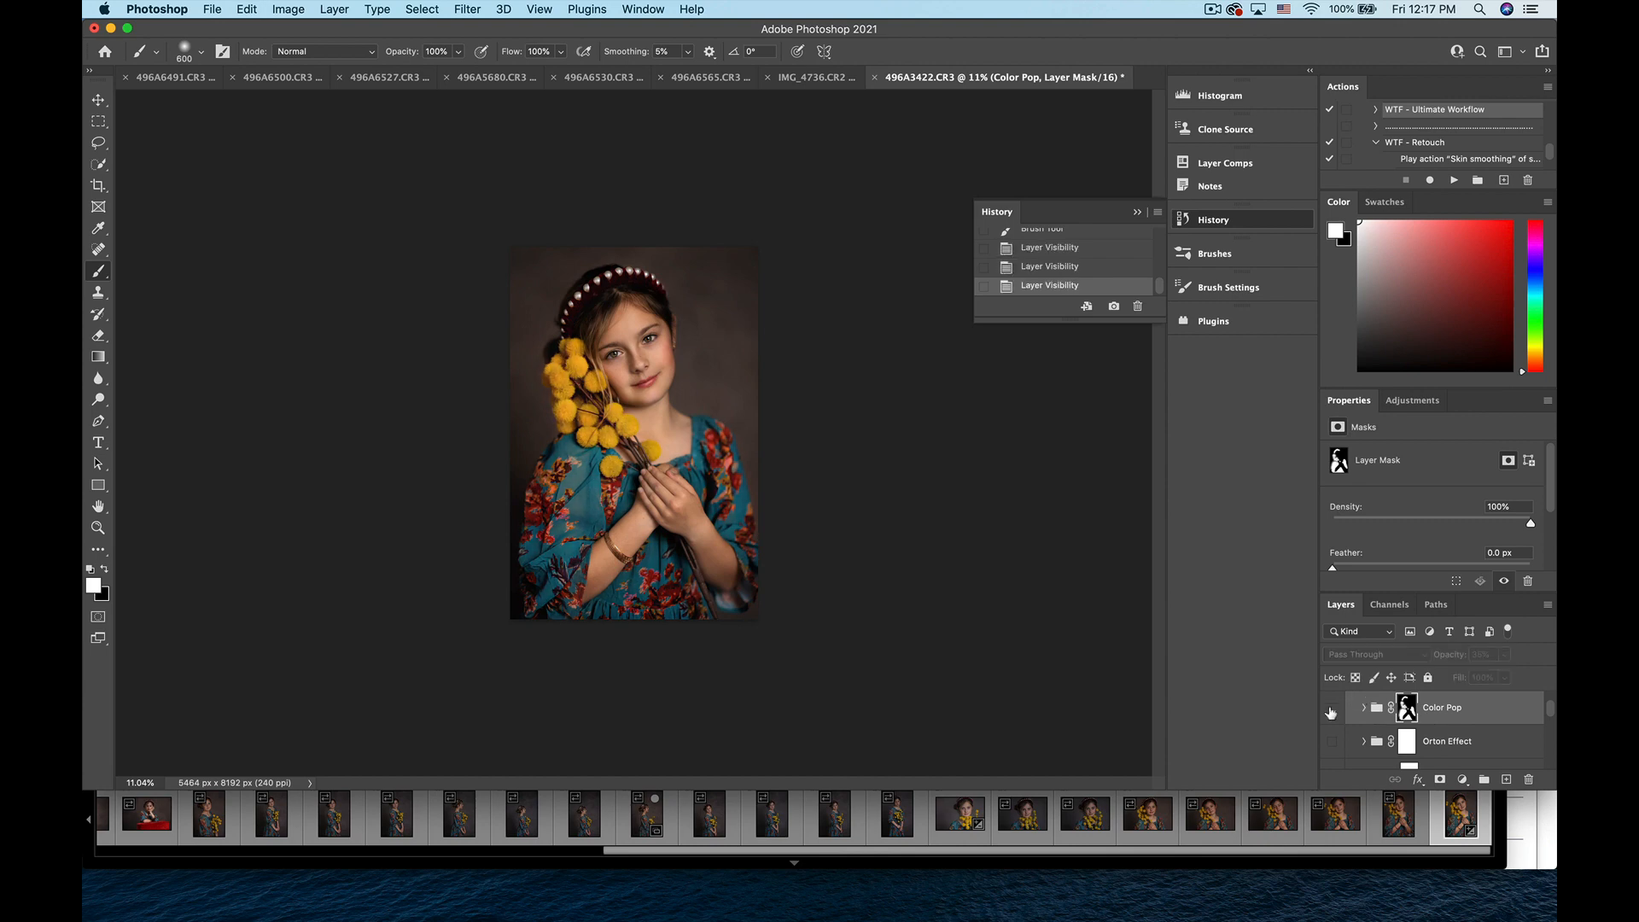
click(1331, 712)
click(1332, 712)
click(1331, 712)
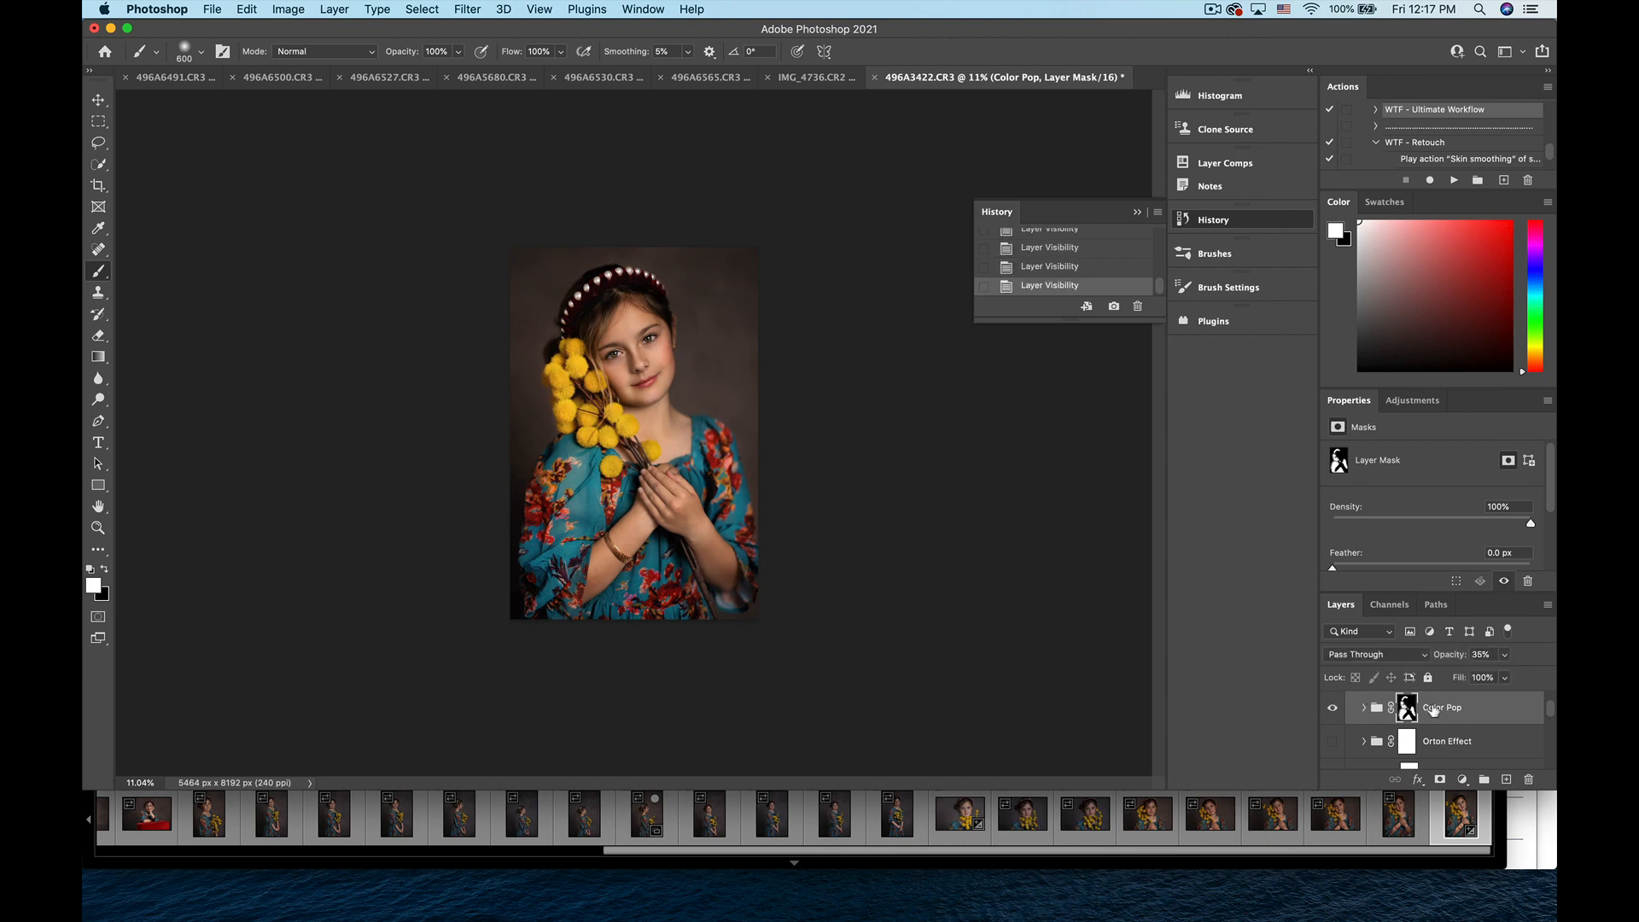
click(1496, 676)
drag(1486, 677, 1483, 677)
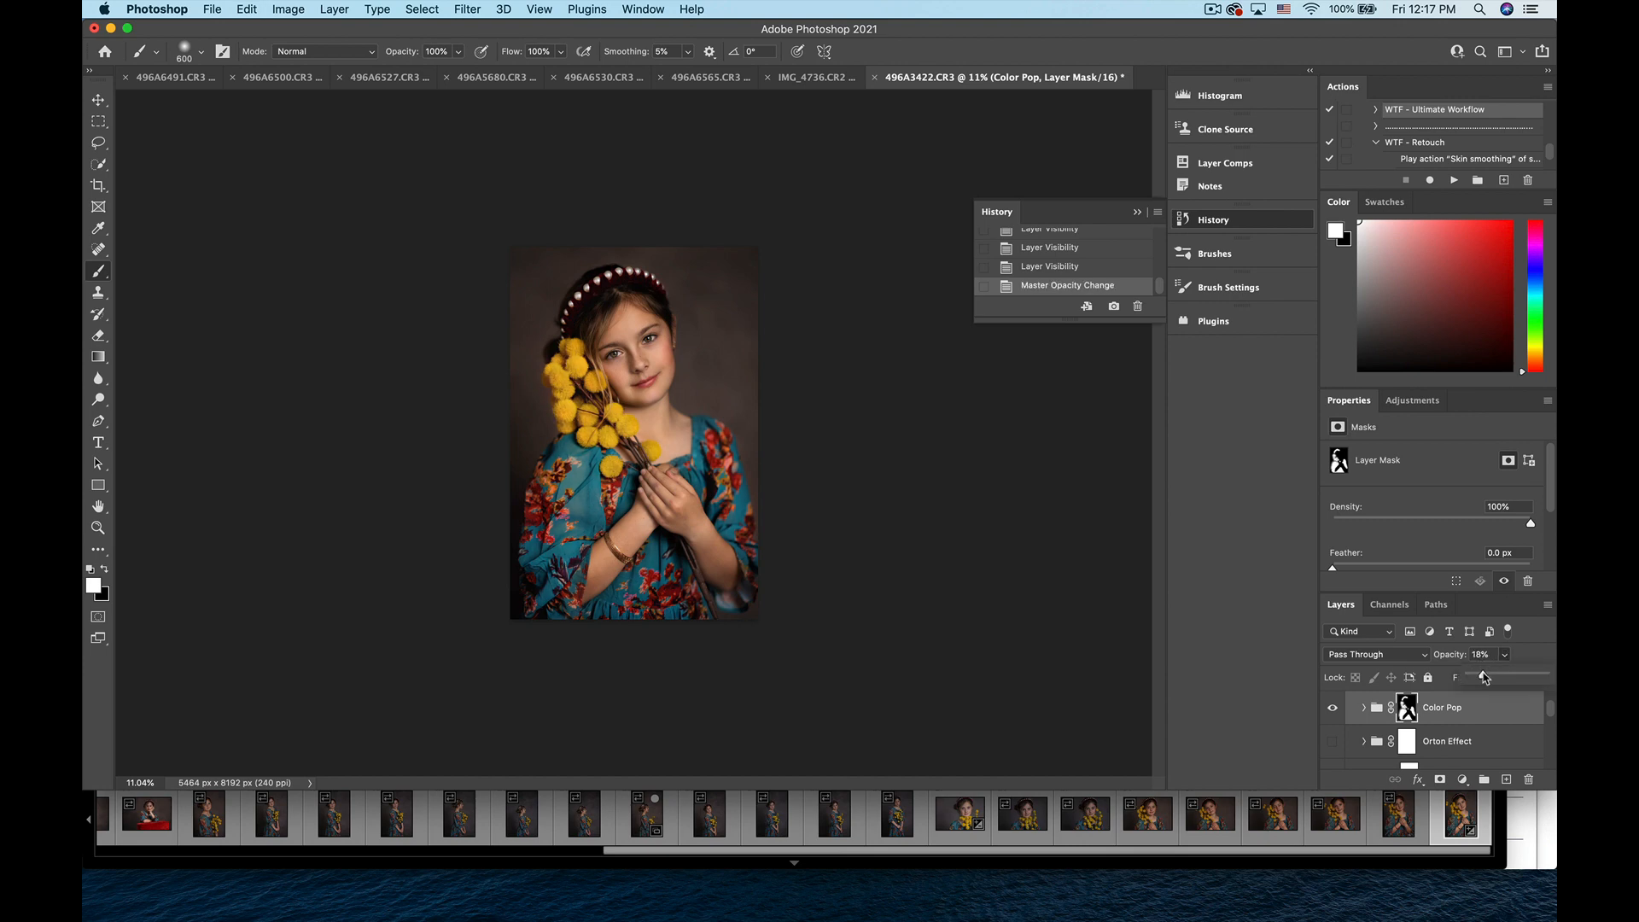
- Select the Orton Effect group and compare the portrait with and without it, leaving the group hidden
scroll(1459, 710, down, 1)
click(1434, 709)
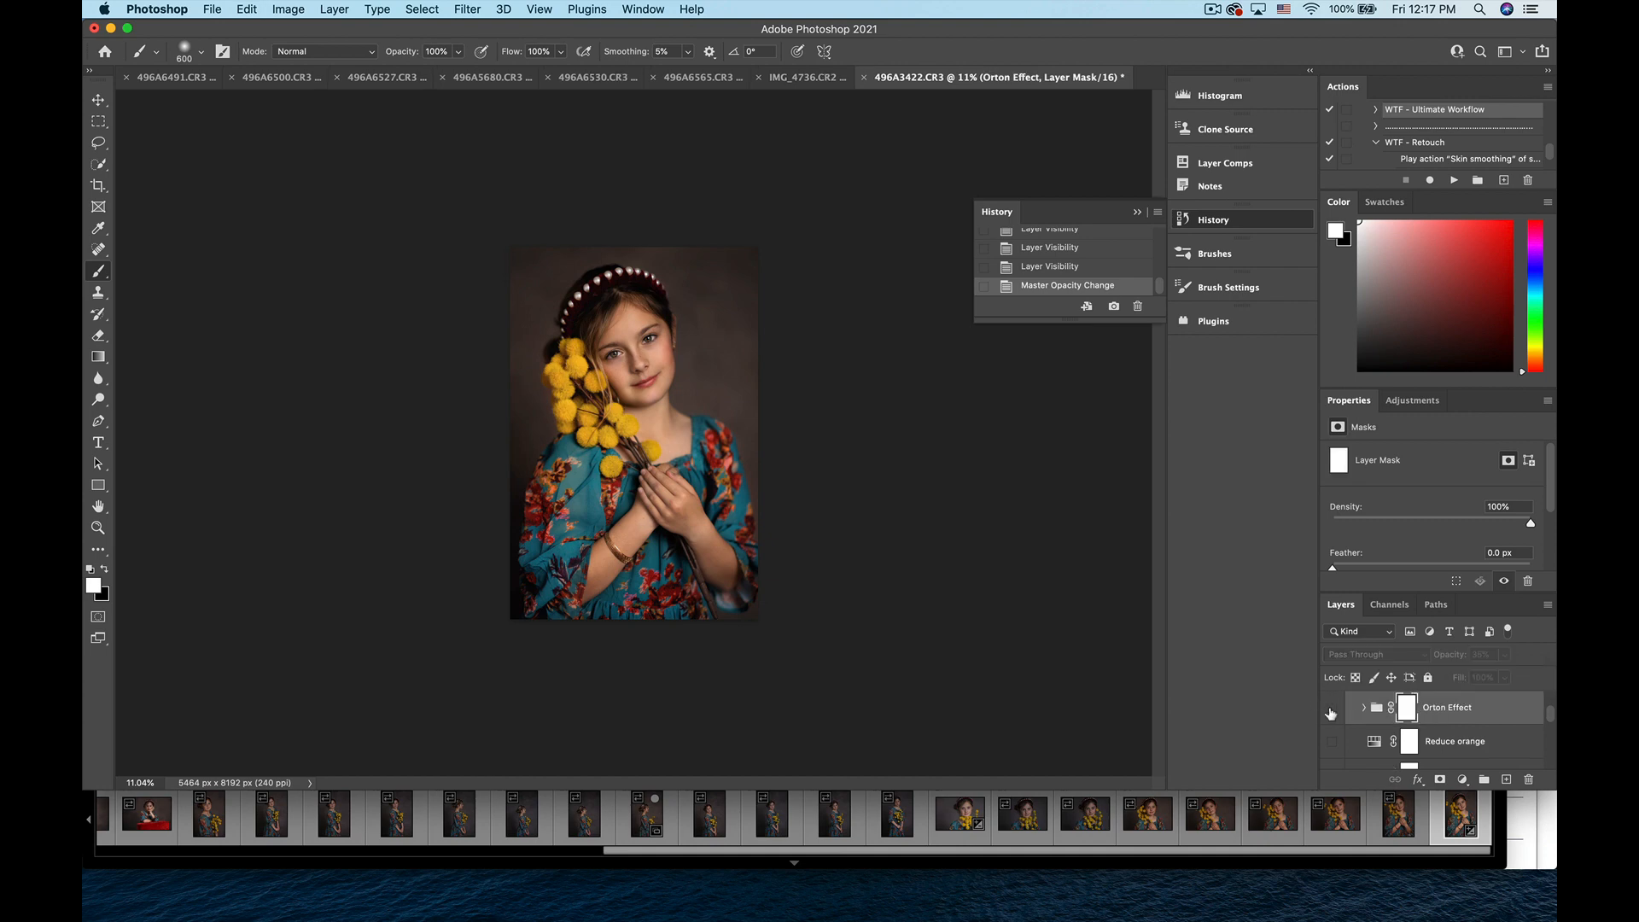
click(1331, 710)
click(1331, 712)
click(1331, 712)
click(1331, 711)
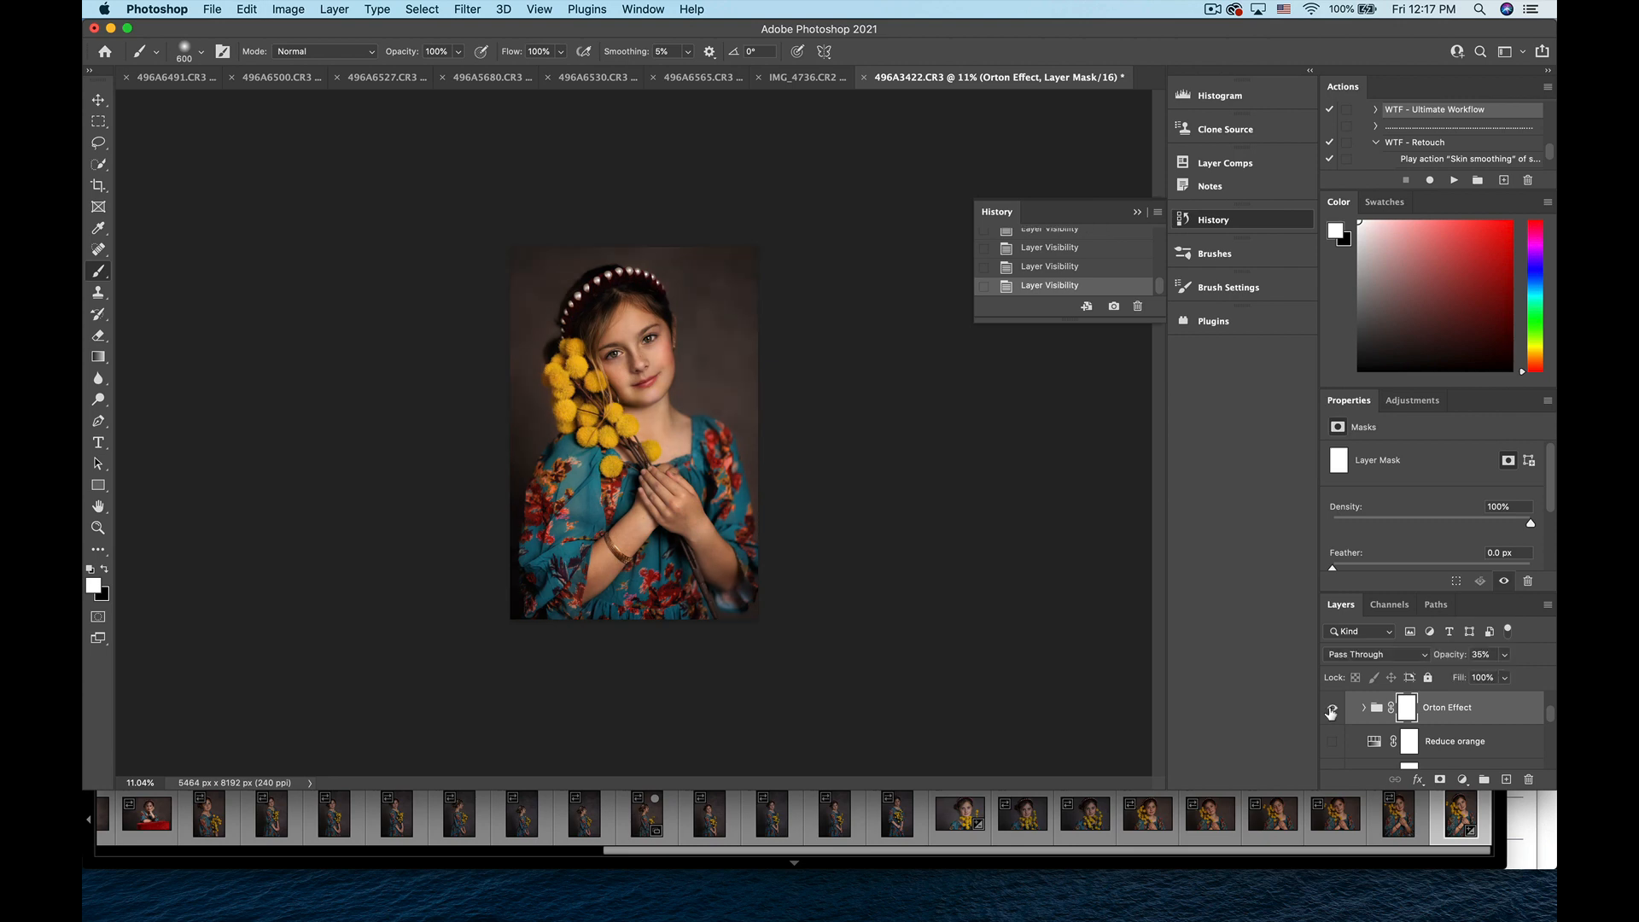
click(1331, 712)
click(1331, 712)
click(1331, 712)
click(1330, 712)
click(1331, 712)
- Turn on the Reduce orange layer and invert its mask to black
scroll(1426, 721, down, 2)
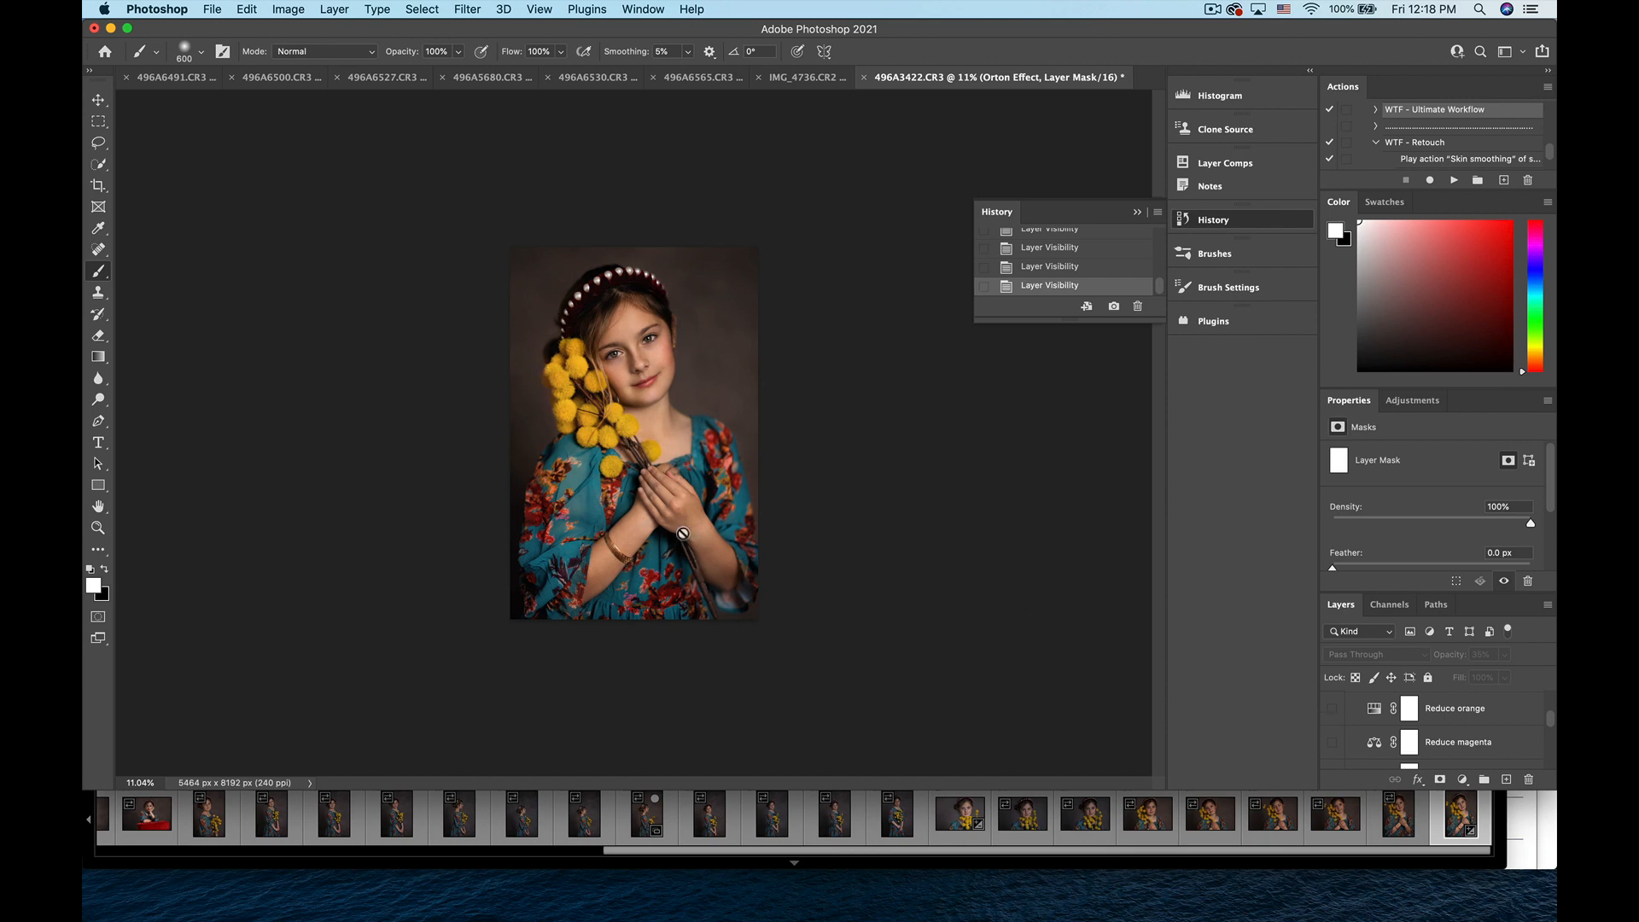
click(1332, 709)
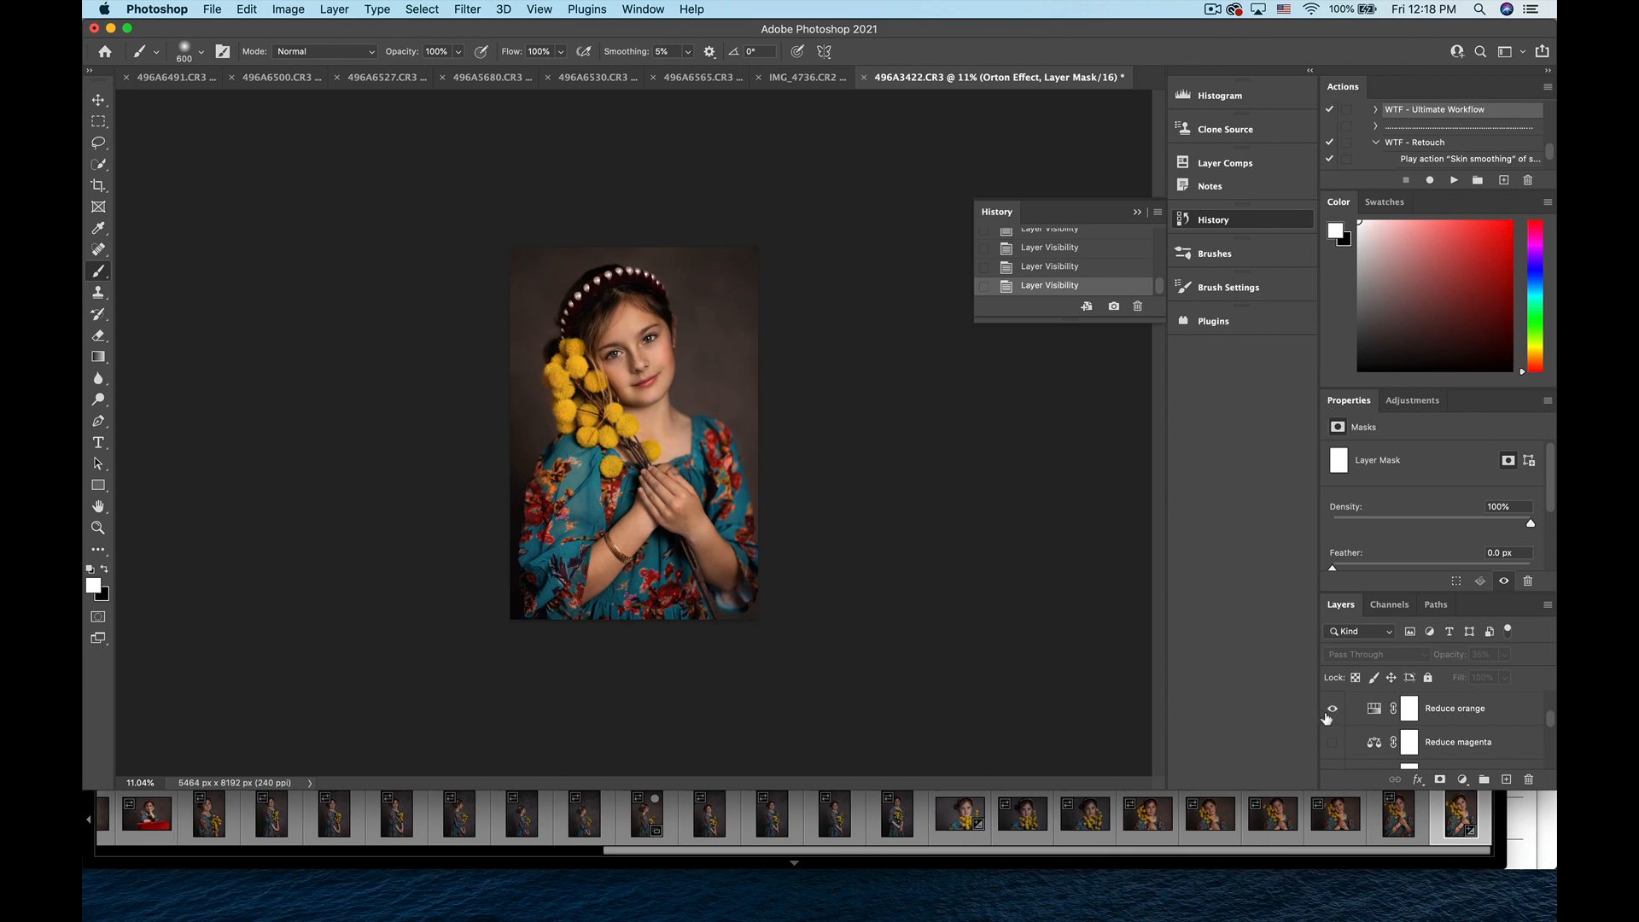
click(1409, 712)
key(super+i)
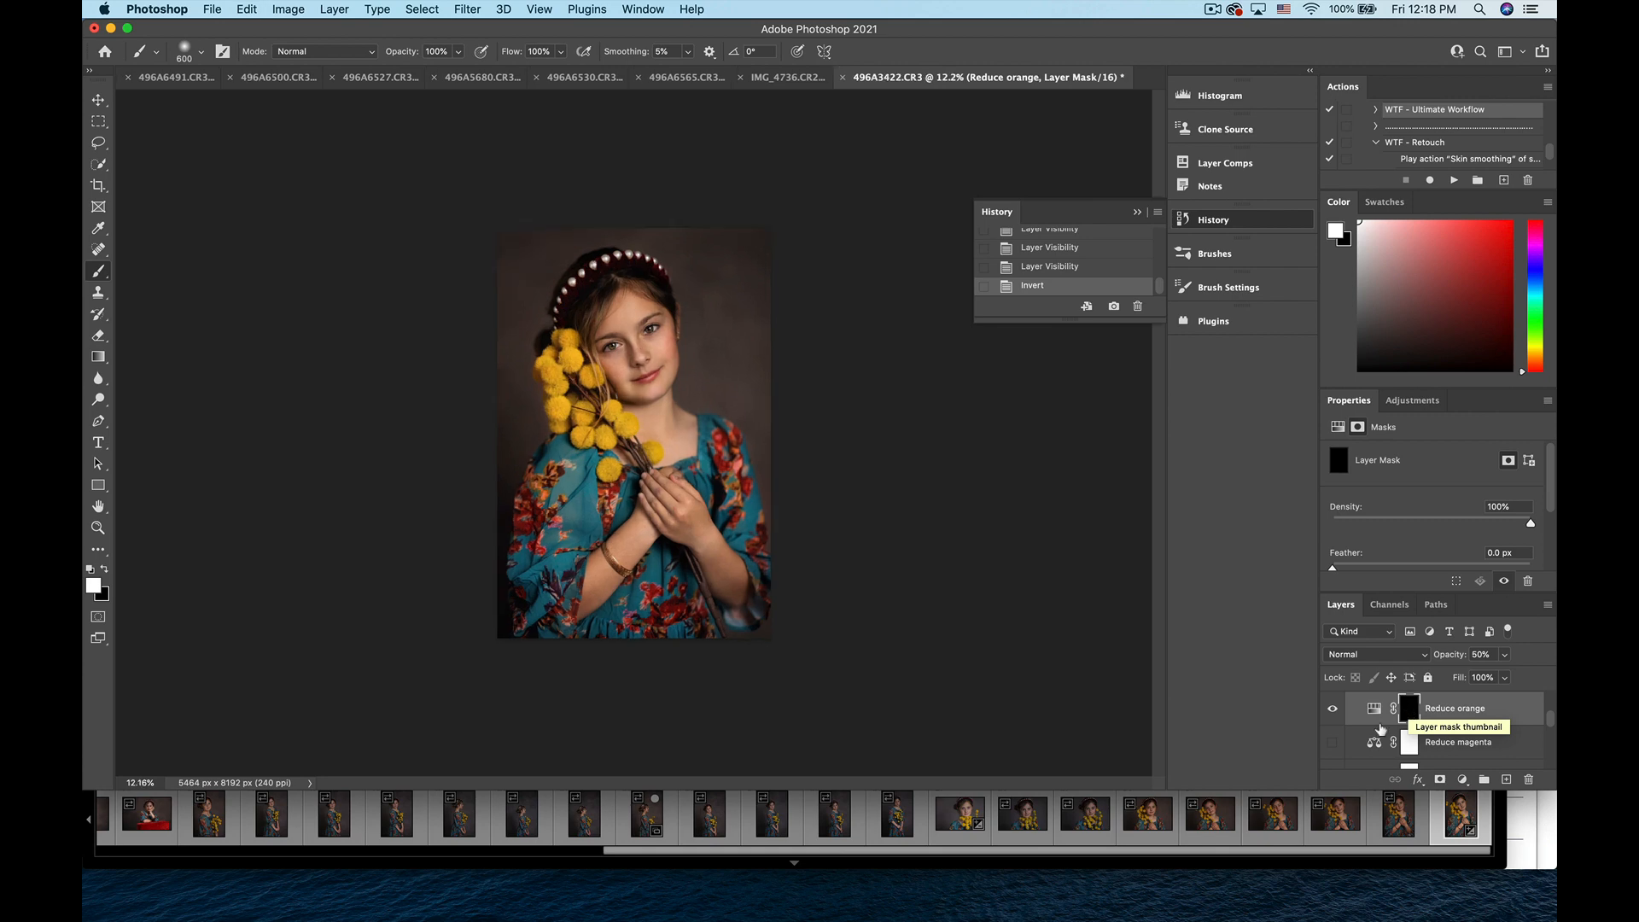
- Paint white on the Reduce orange mask over both of the girl's forearms with the 600 brush
scroll(832, 399, up, 3)
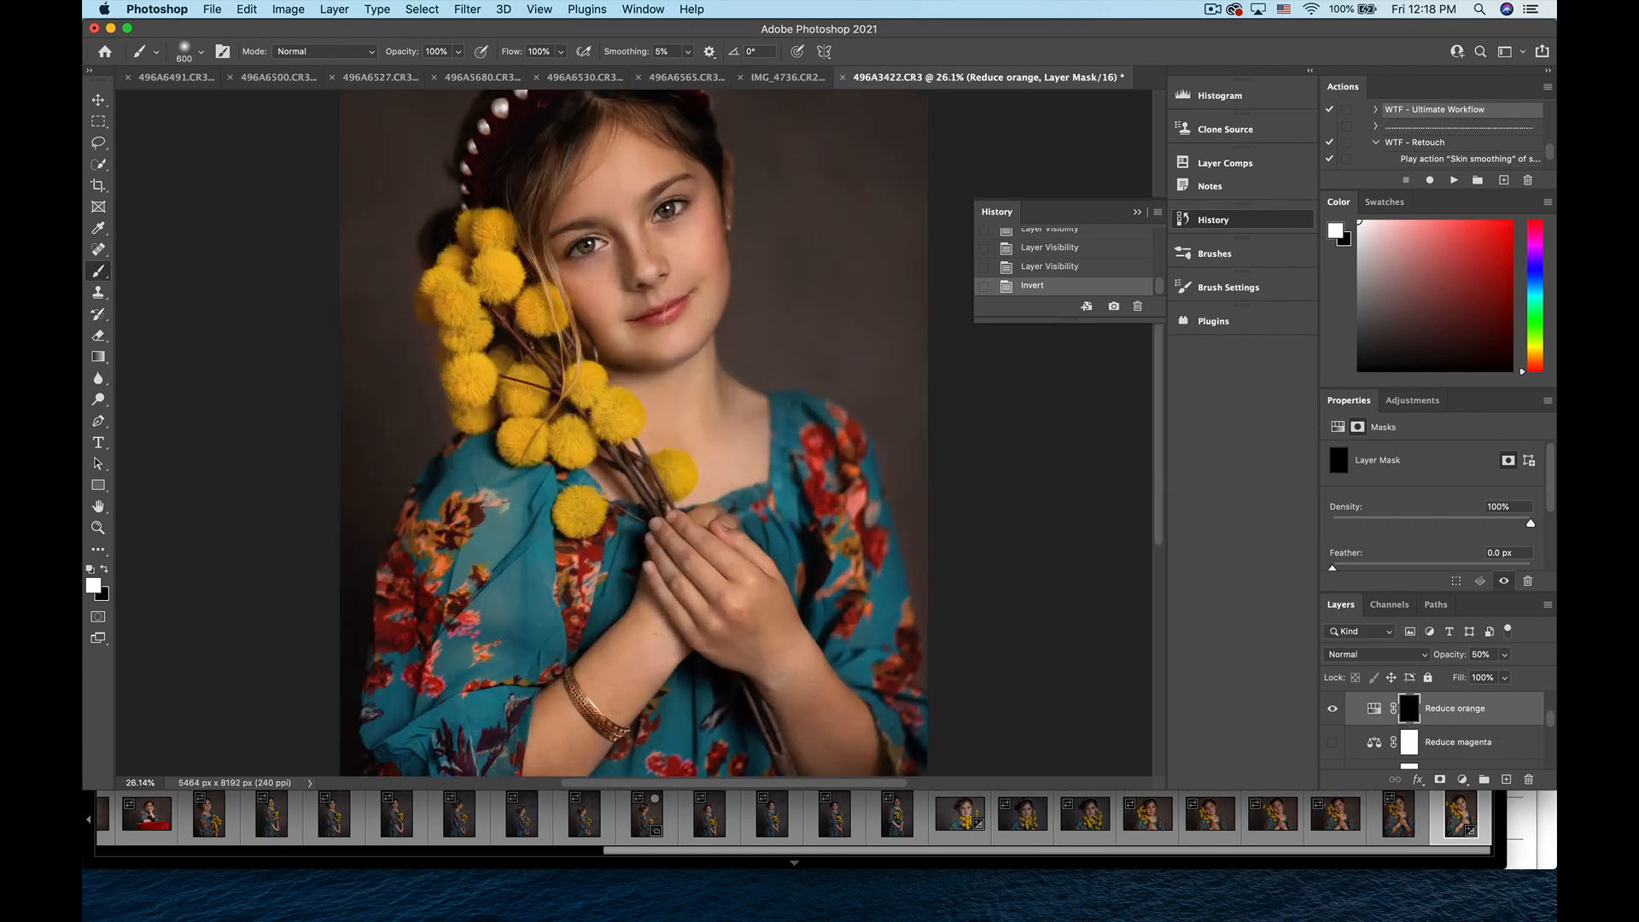
scroll(674, 597, up, 3)
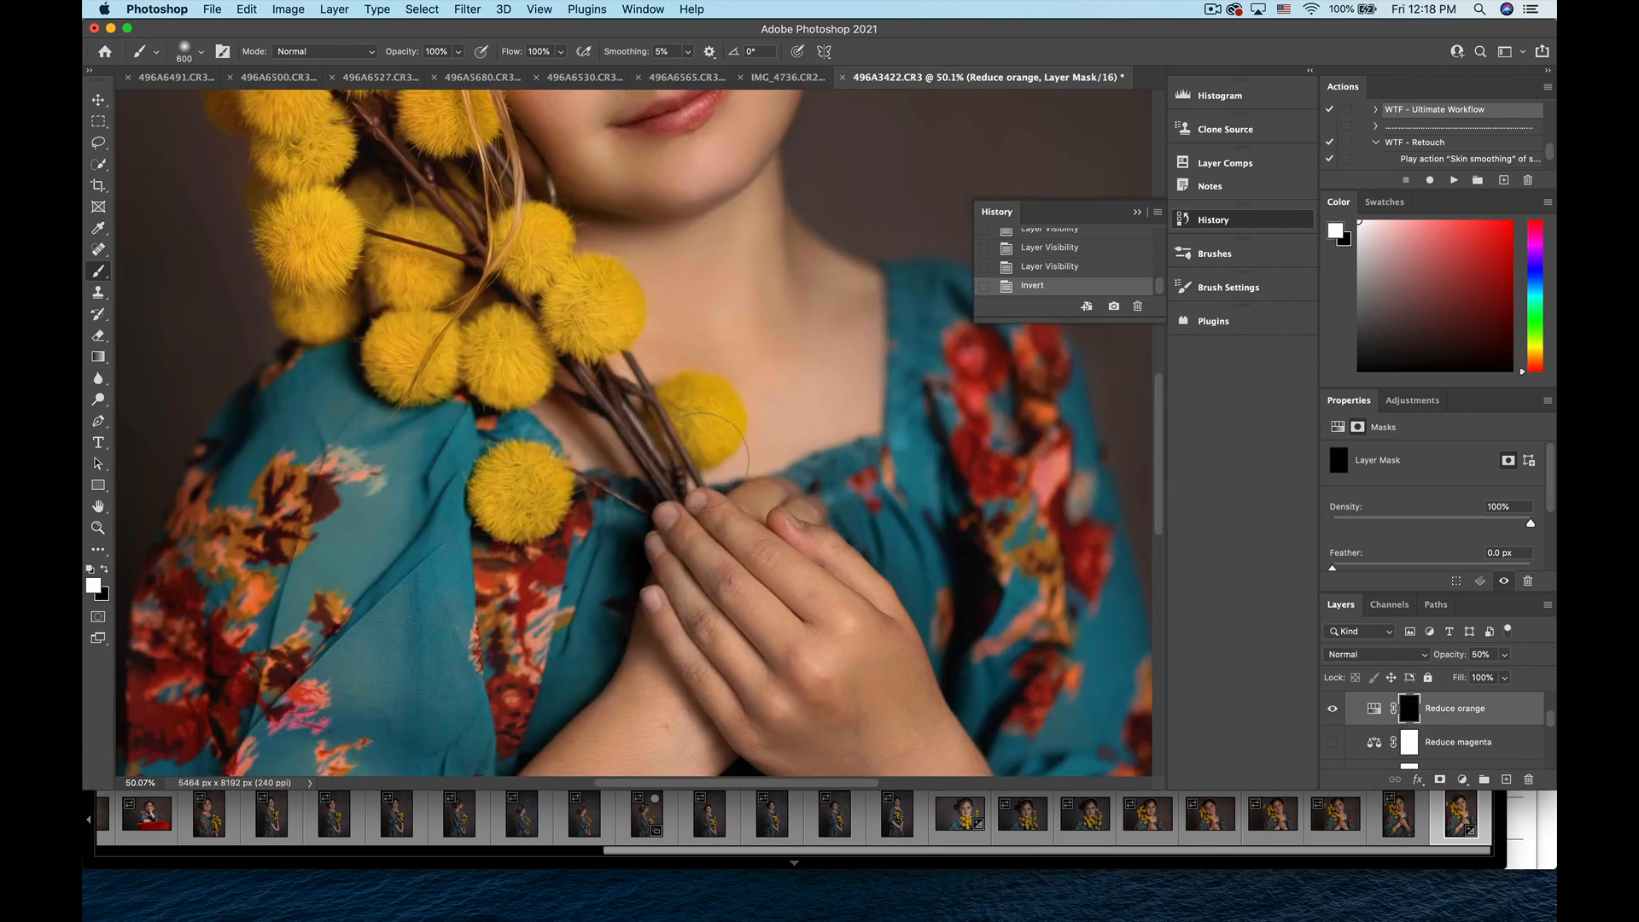
scroll(700, 465, down, 5)
scroll(701, 465, down, 1)
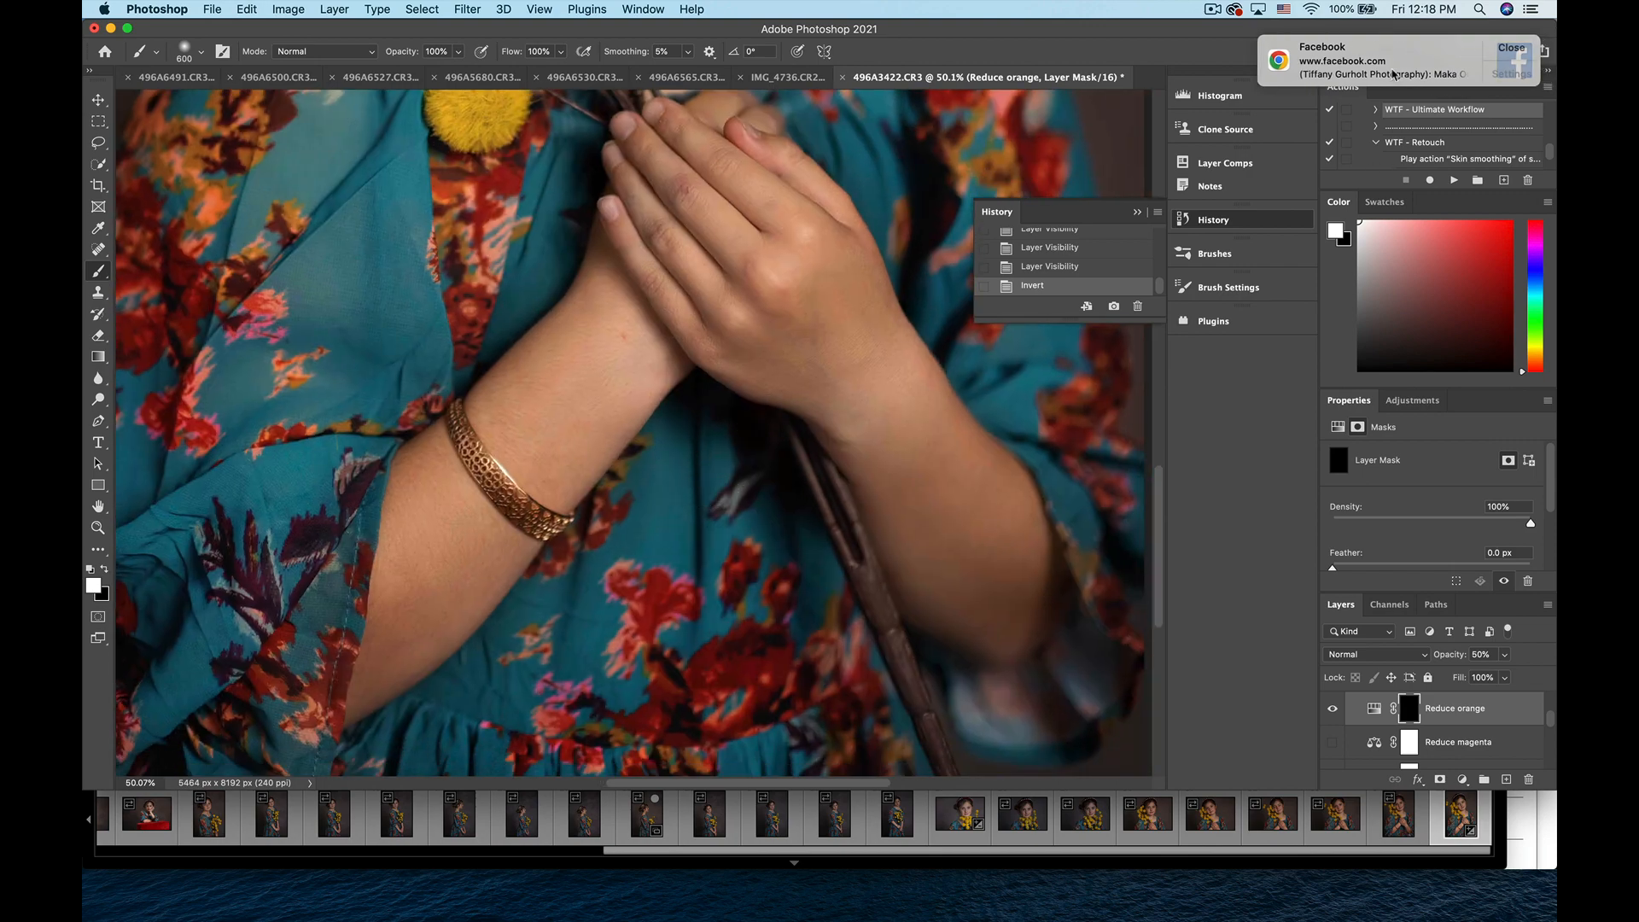
drag(404, 590, 351, 702)
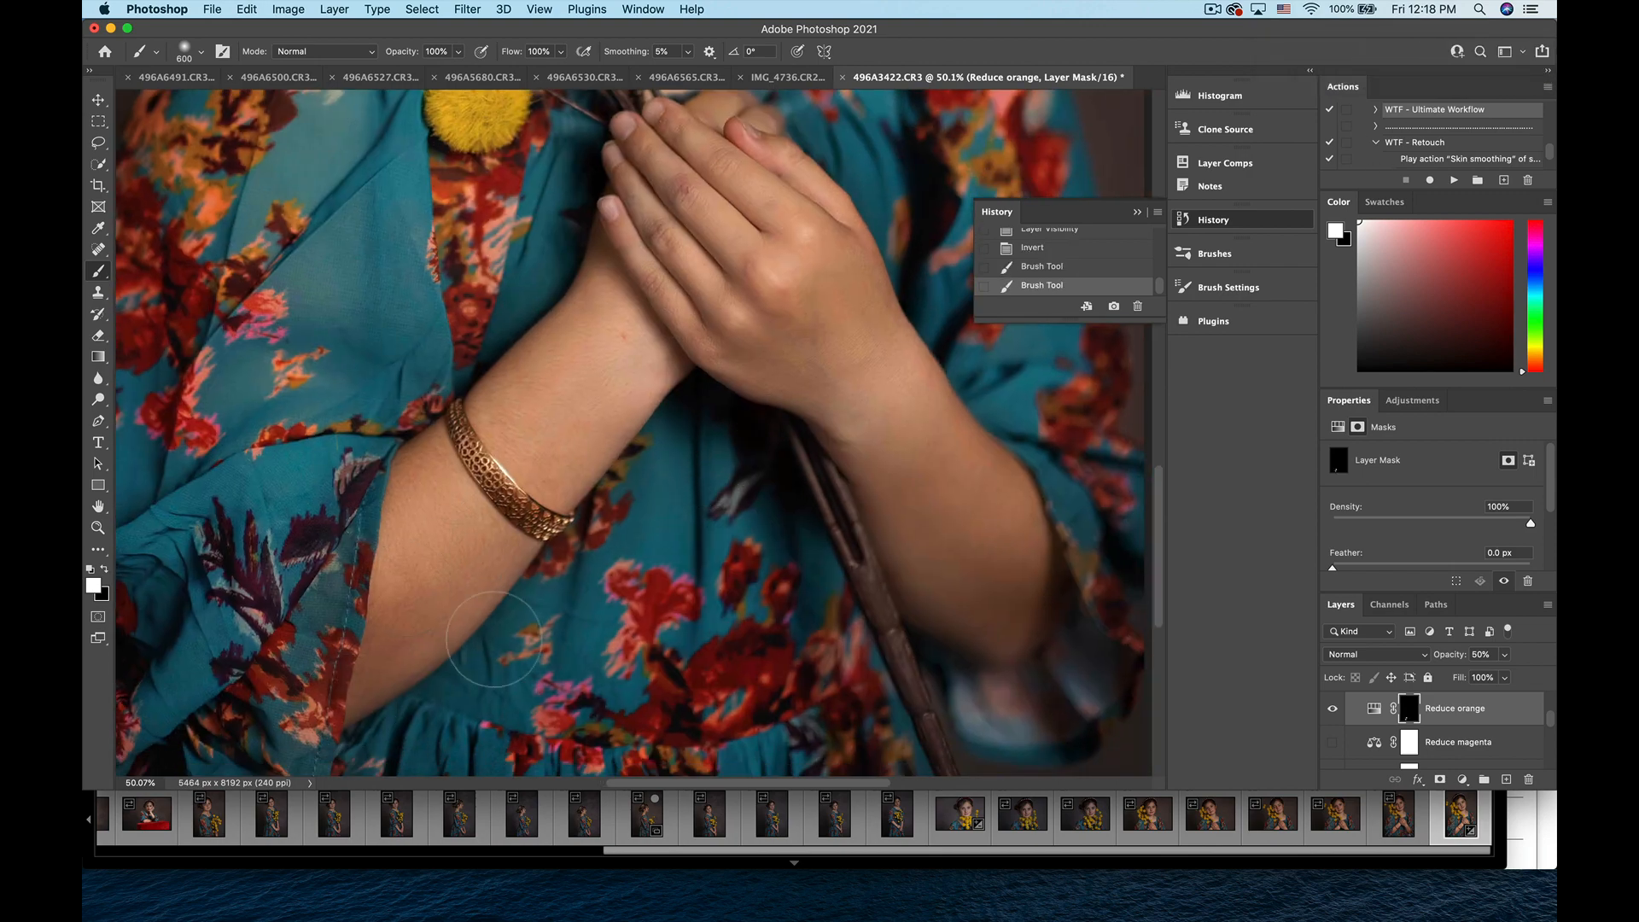
mouse_move(976, 541)
mouse_down()
mouse_move(1021, 589)
mouse_move(982, 535)
mouse_up()
- Reduce the brush size to 250 and paint white on the Reduce orange mask over the cheek edge beside the flowers
scroll(982, 534, up, 15)
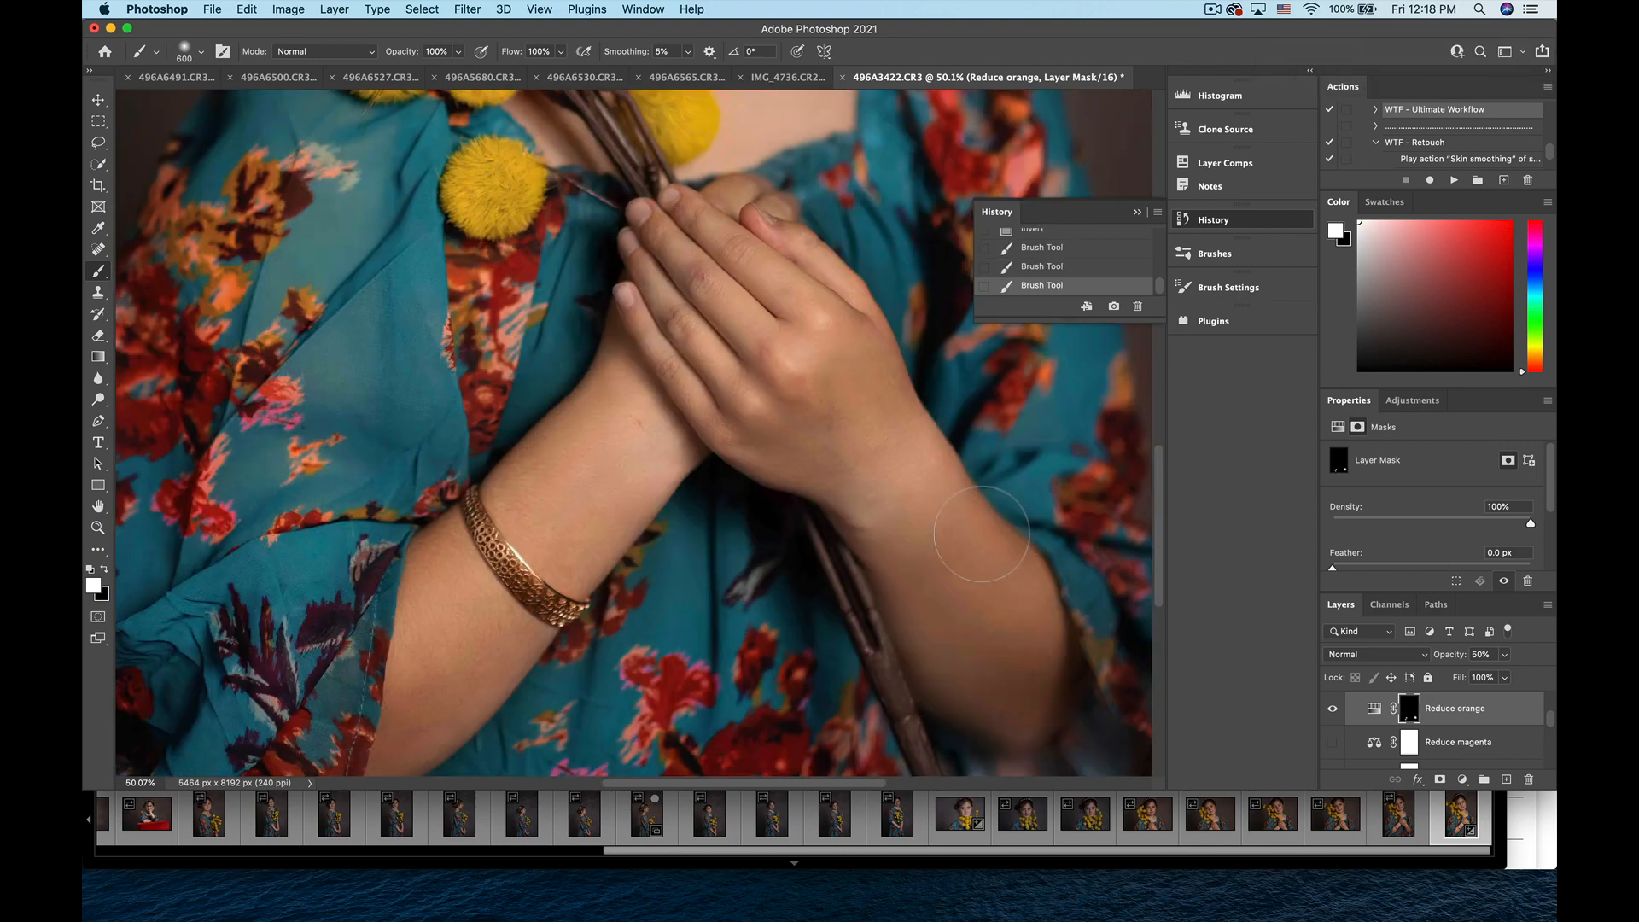
key(bracketleft)
key(bracketleft)
key(bracketleft)
key(bracketleft)
key(bracketleft)
key(bracketleft)
key(bracketleft)
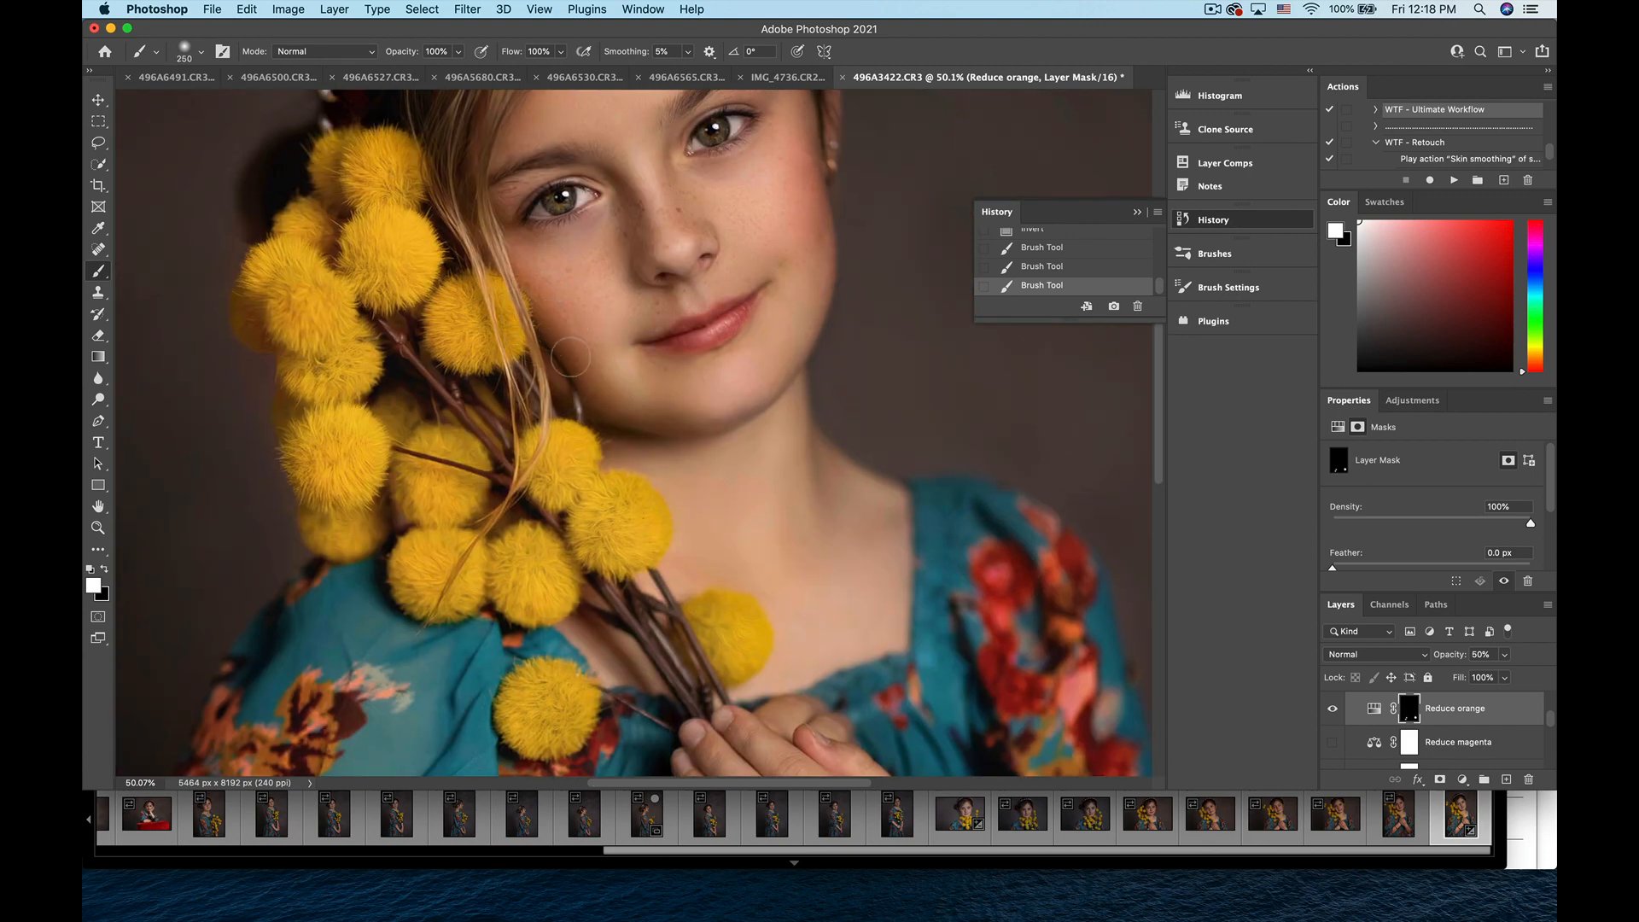
click(571, 362)
scroll(576, 358, up, 5)
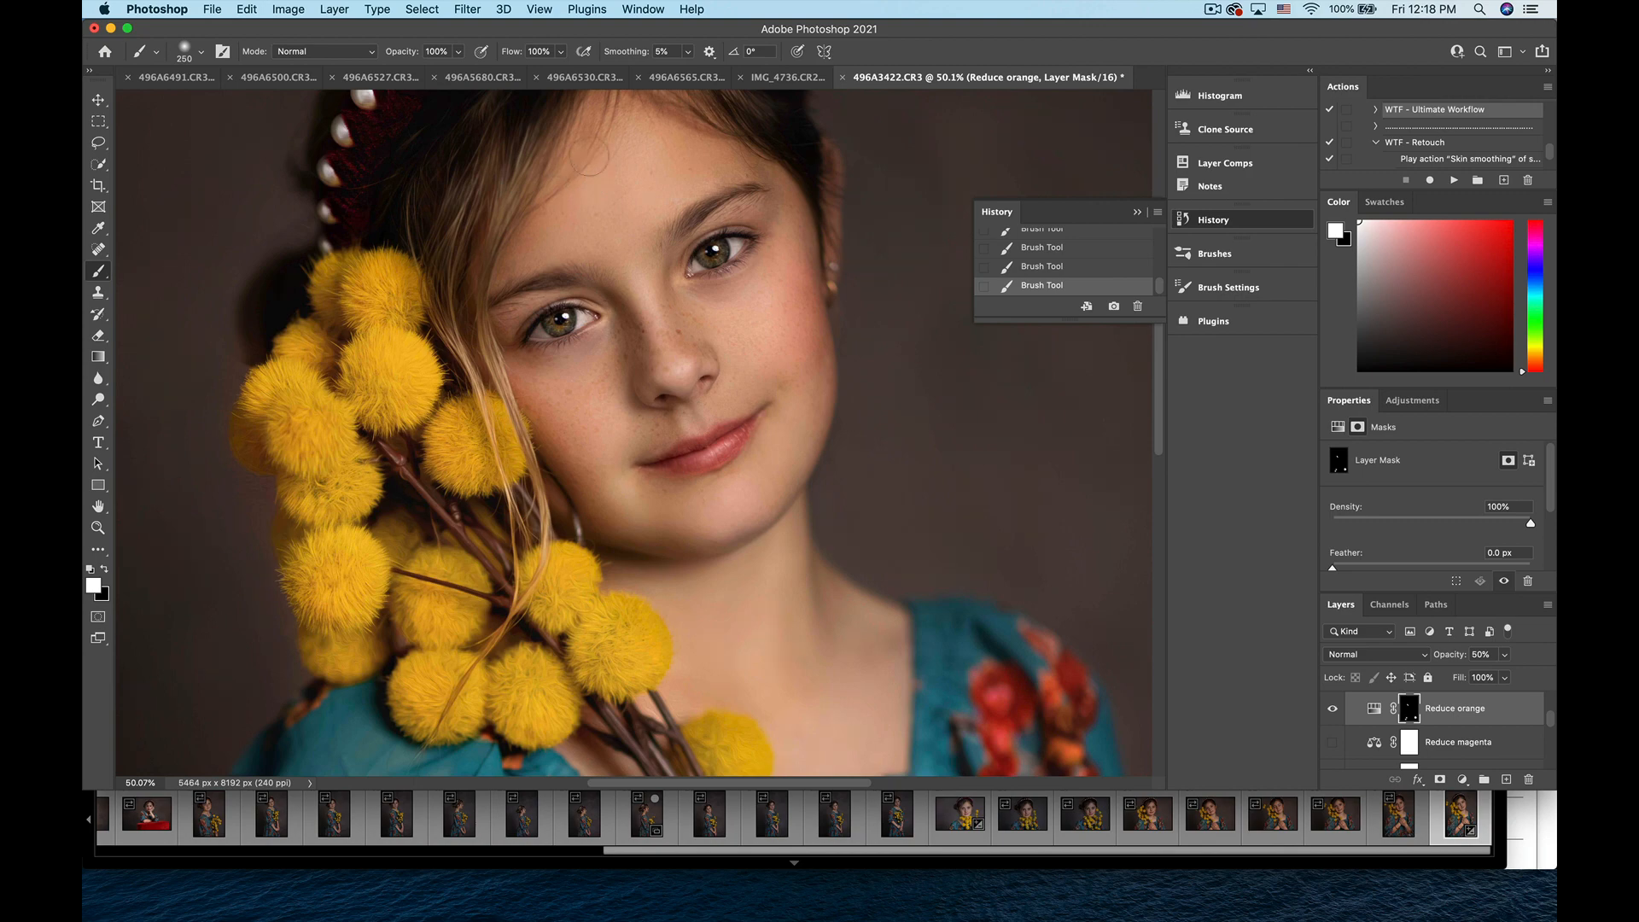
scroll(686, 100, down, 5)
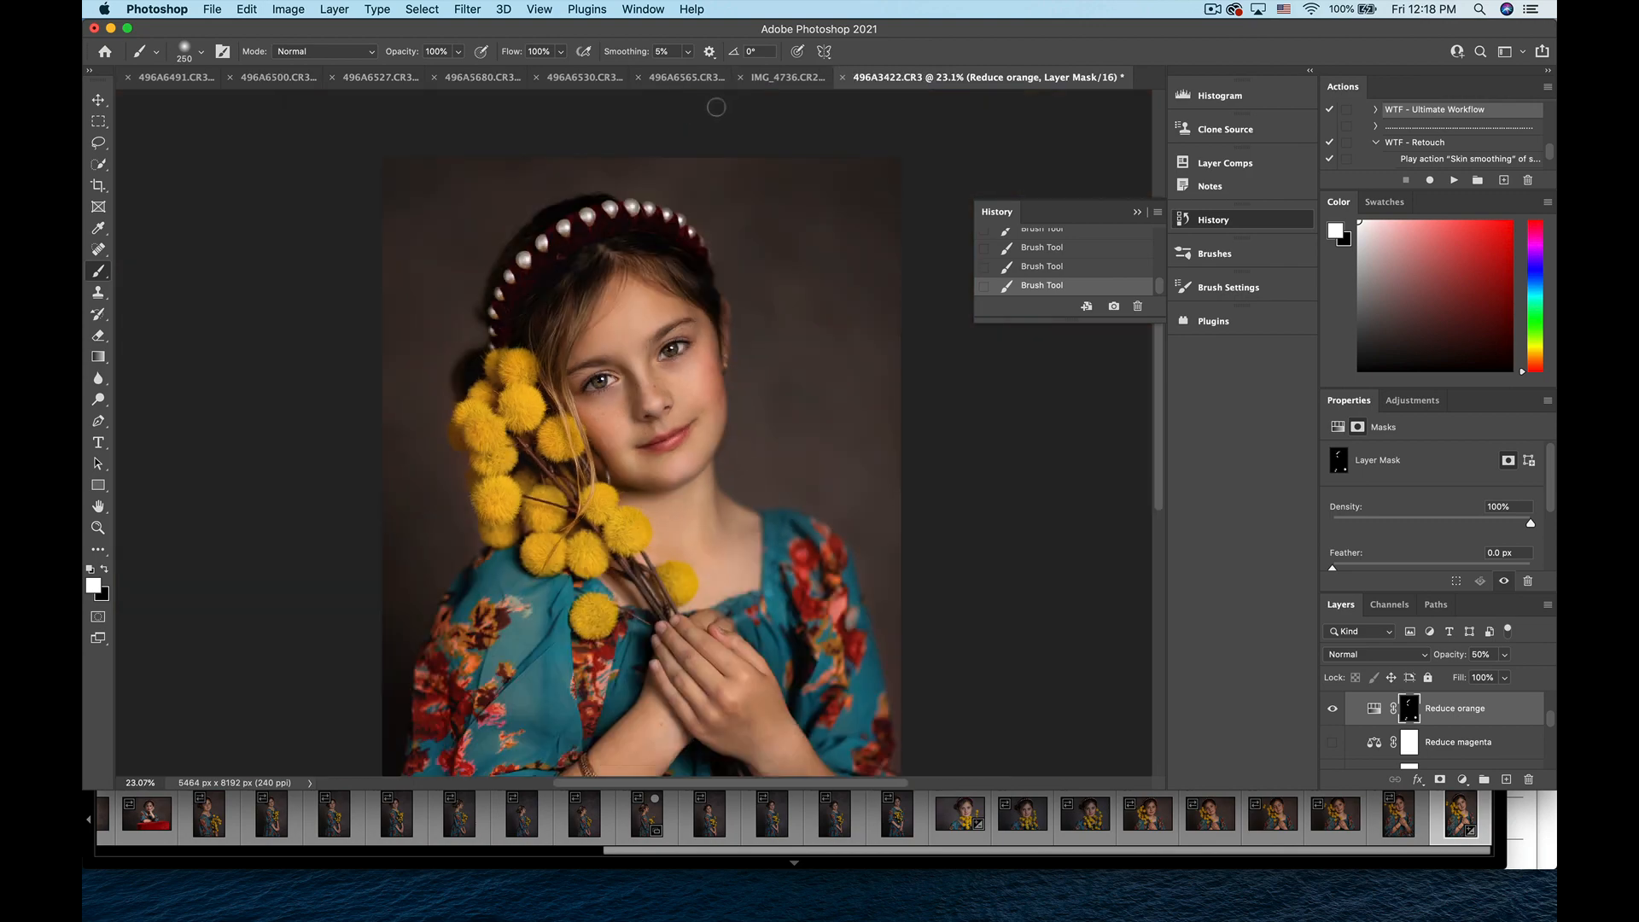
scroll(643, 307, down, 1)
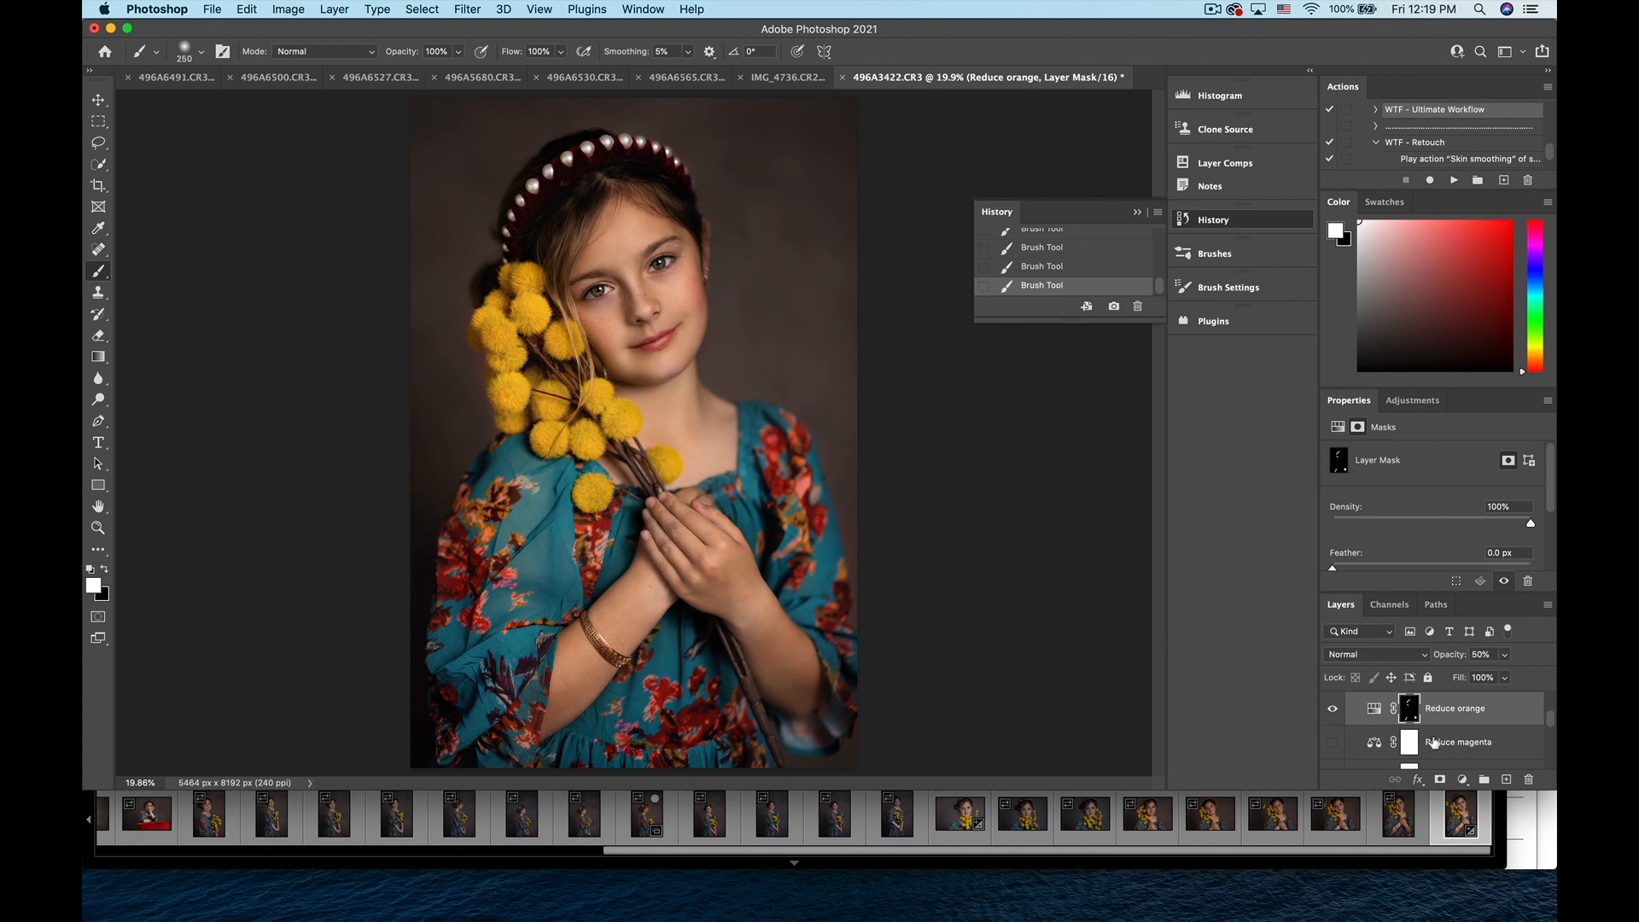
- Compare the portrait with and without the Reduce magenta layer, leaving the layer visible
scroll(1374, 736, down, 1)
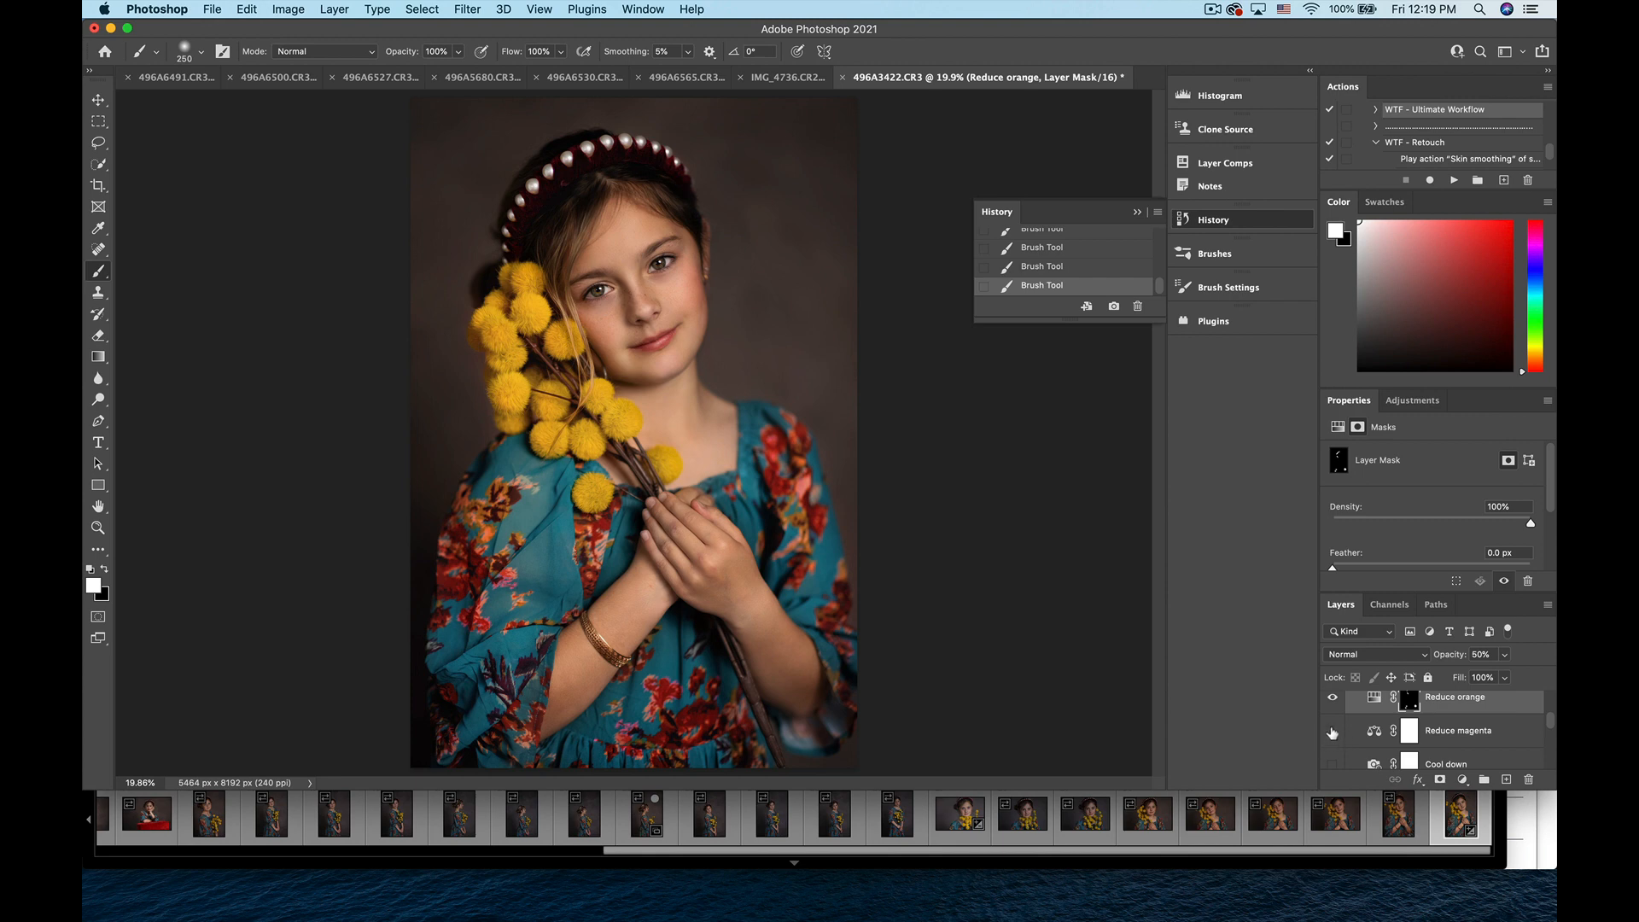
click(1332, 731)
click(1332, 732)
click(1331, 731)
click(1331, 732)
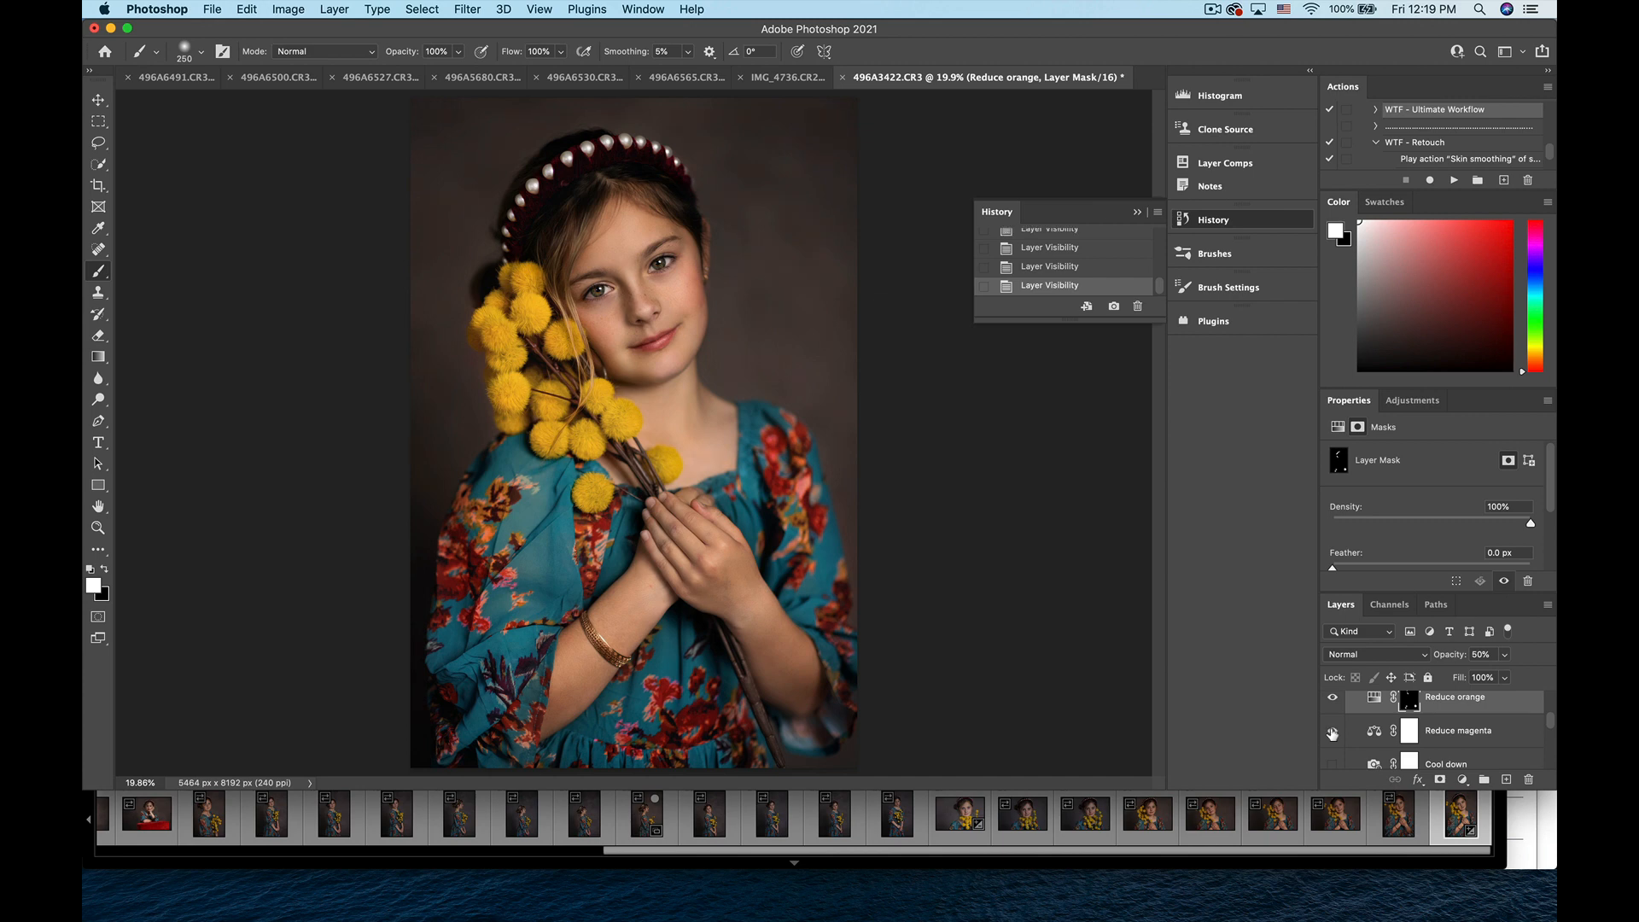
scroll(977, 556, down, 3)
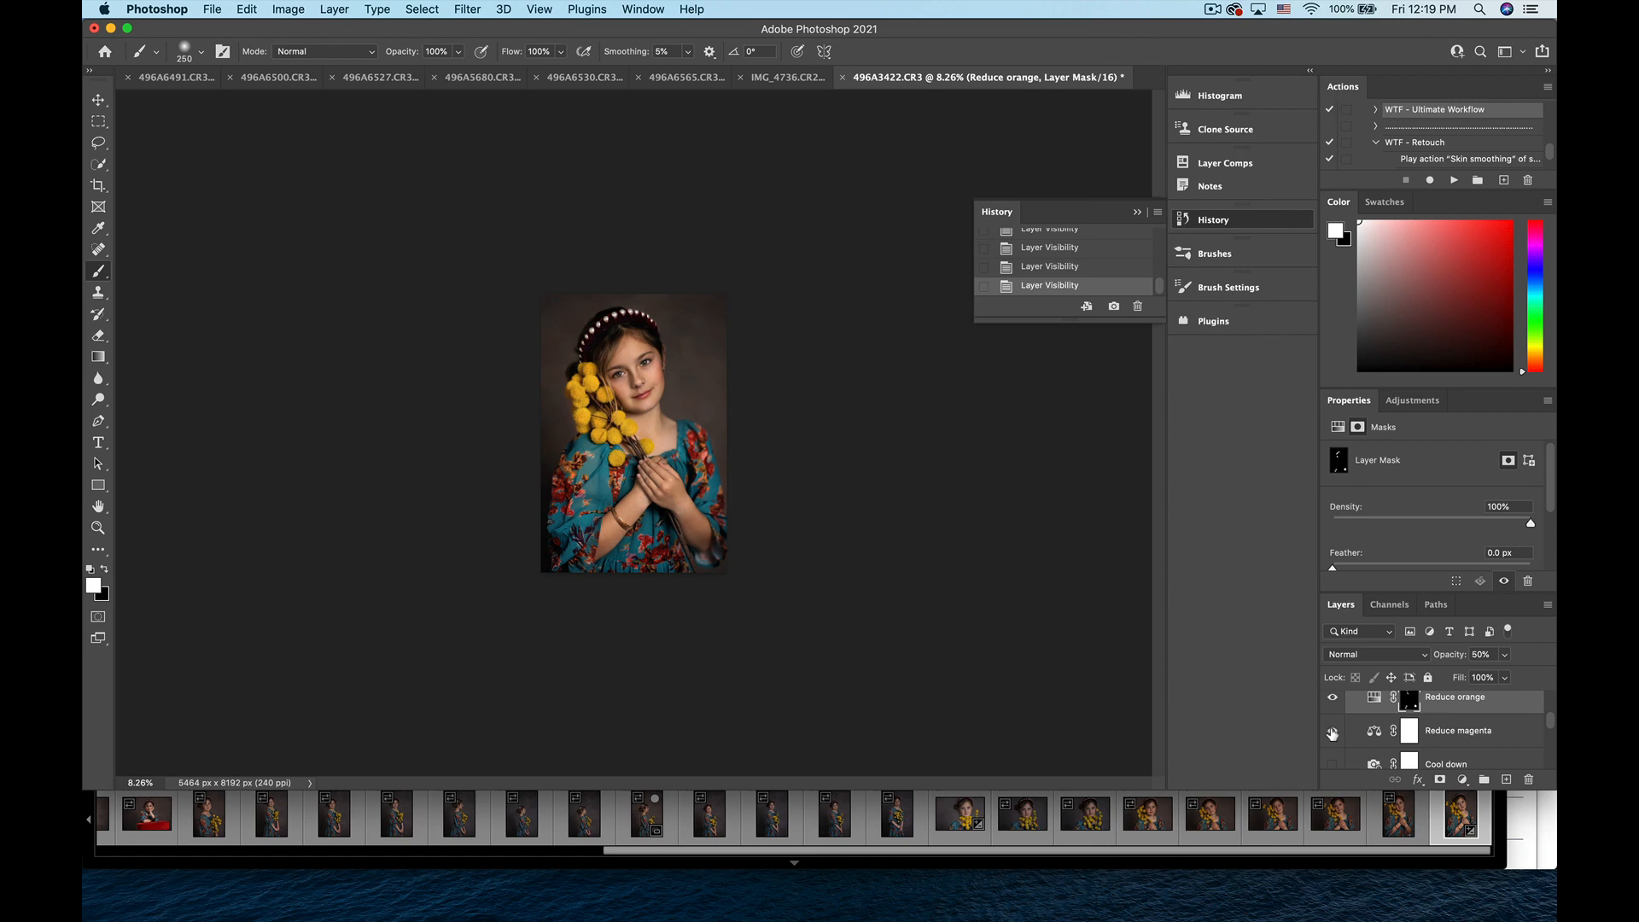
key(super+equal)
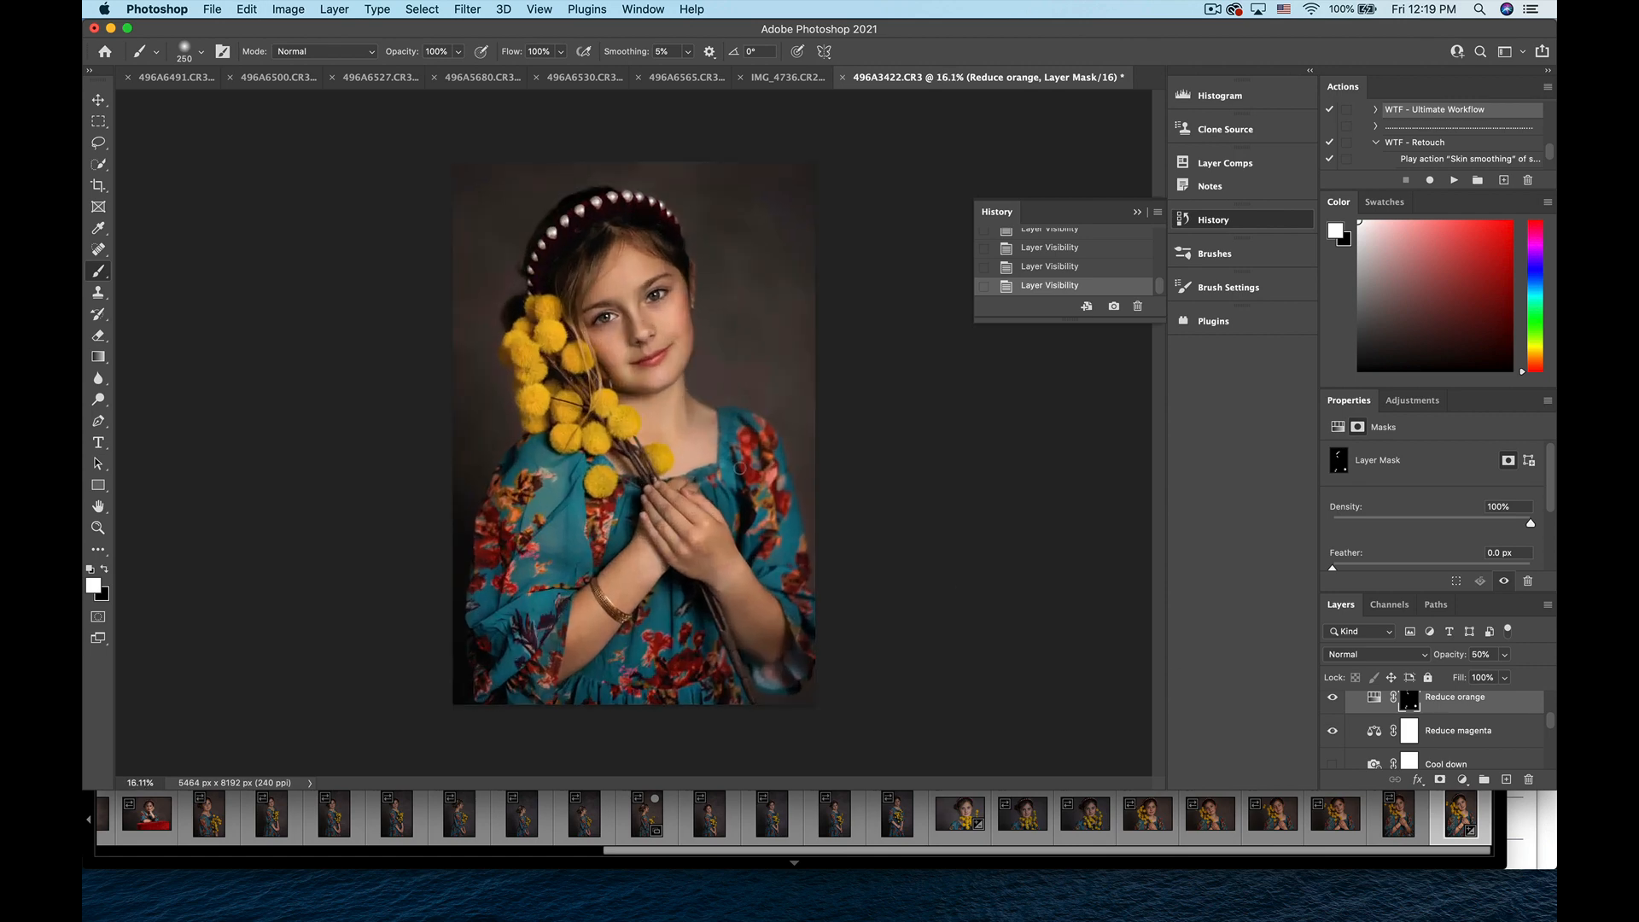
scroll(665, 407, up, 2)
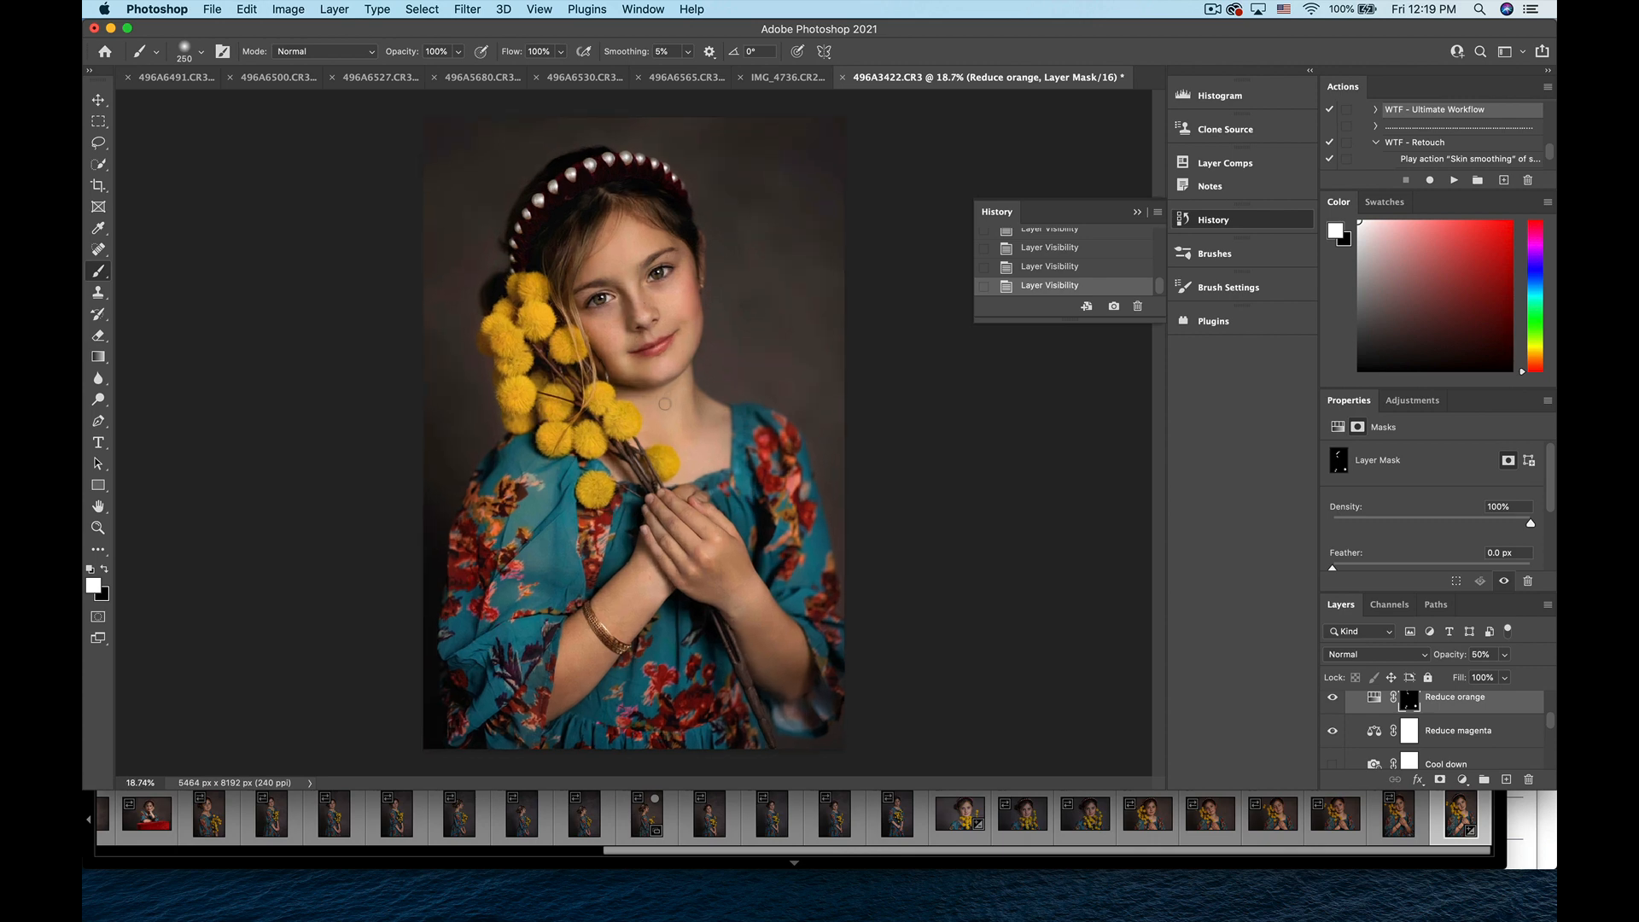
- Lower the Reduce magenta layer's opacity to 21% and compare the portrait with the layer on and off
click(1447, 739)
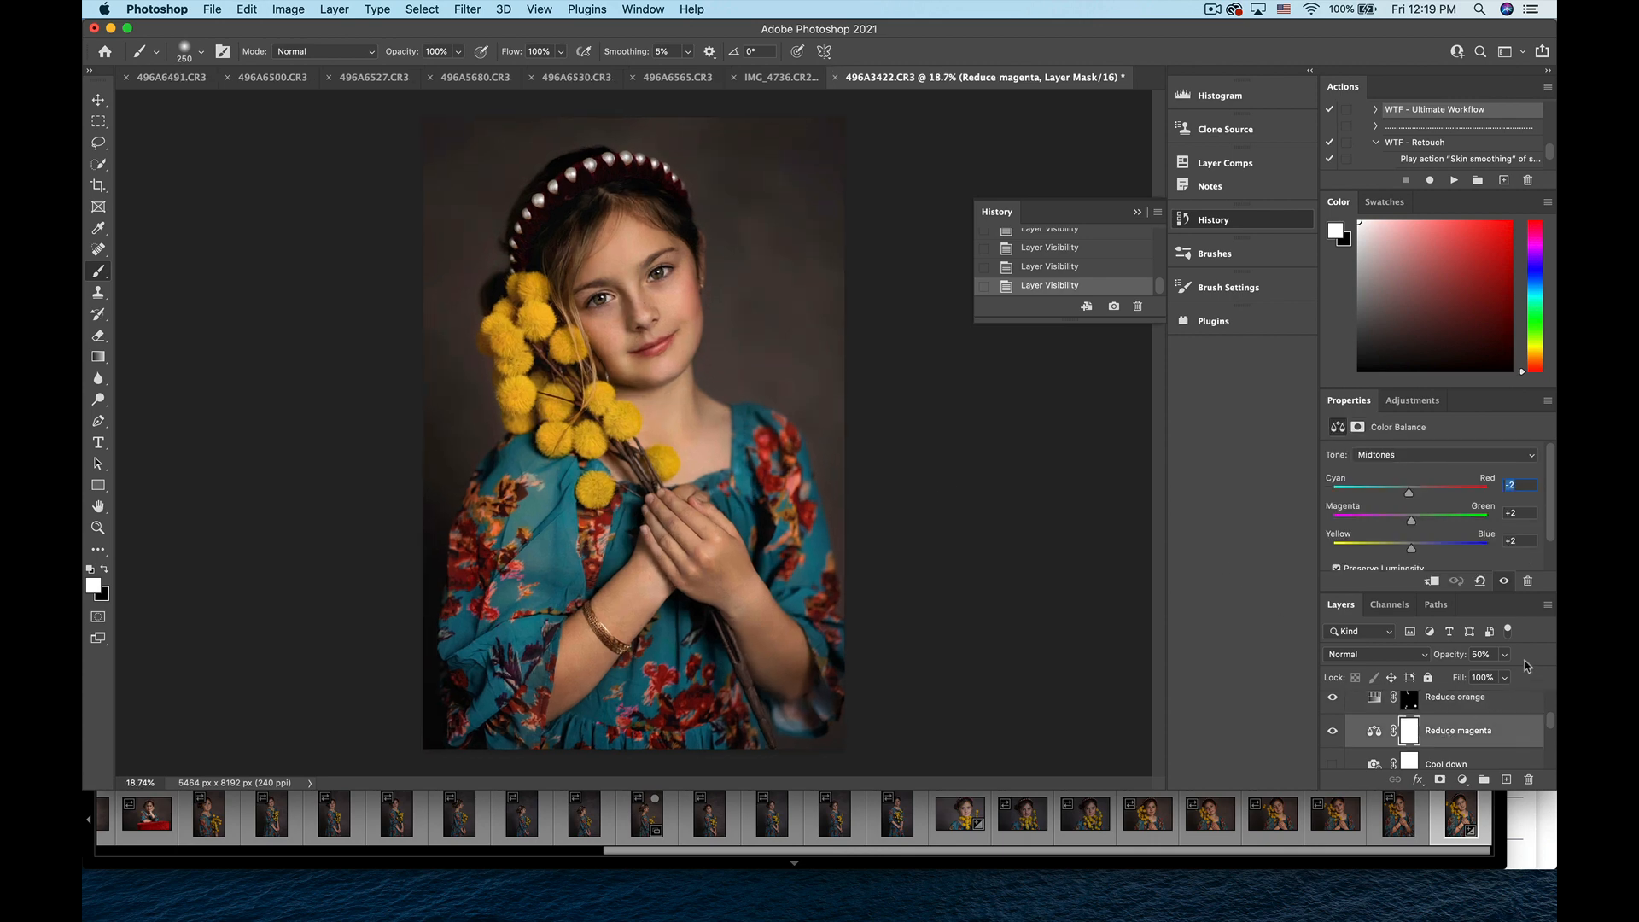
click(1504, 677)
drag(1504, 676, 1482, 677)
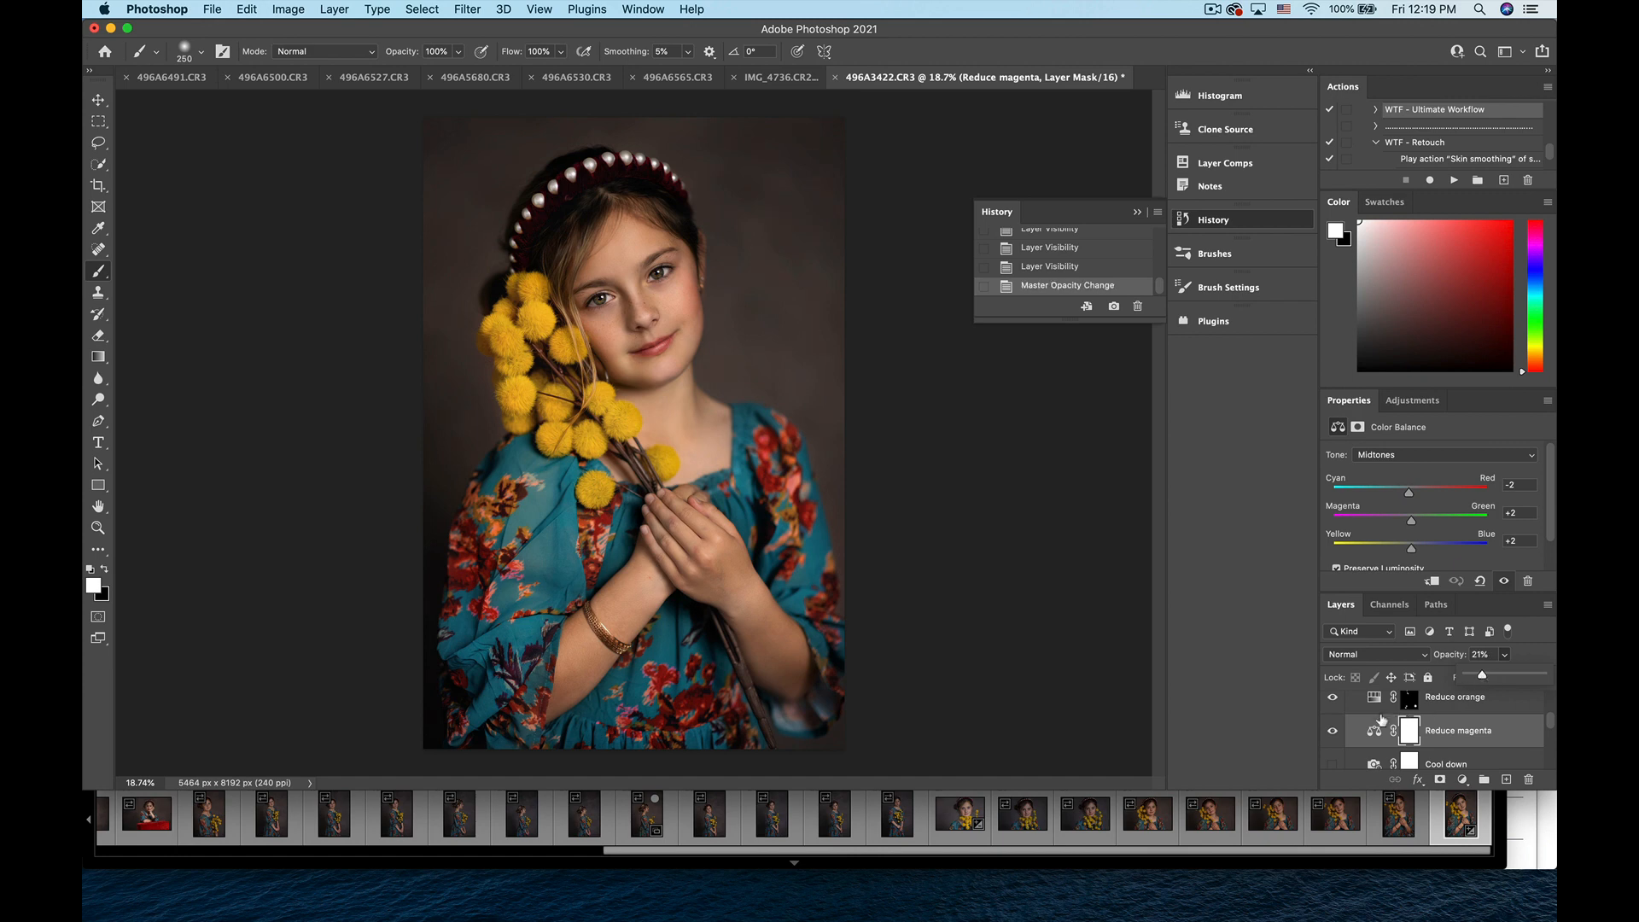
click(1333, 731)
click(1332, 730)
click(1332, 731)
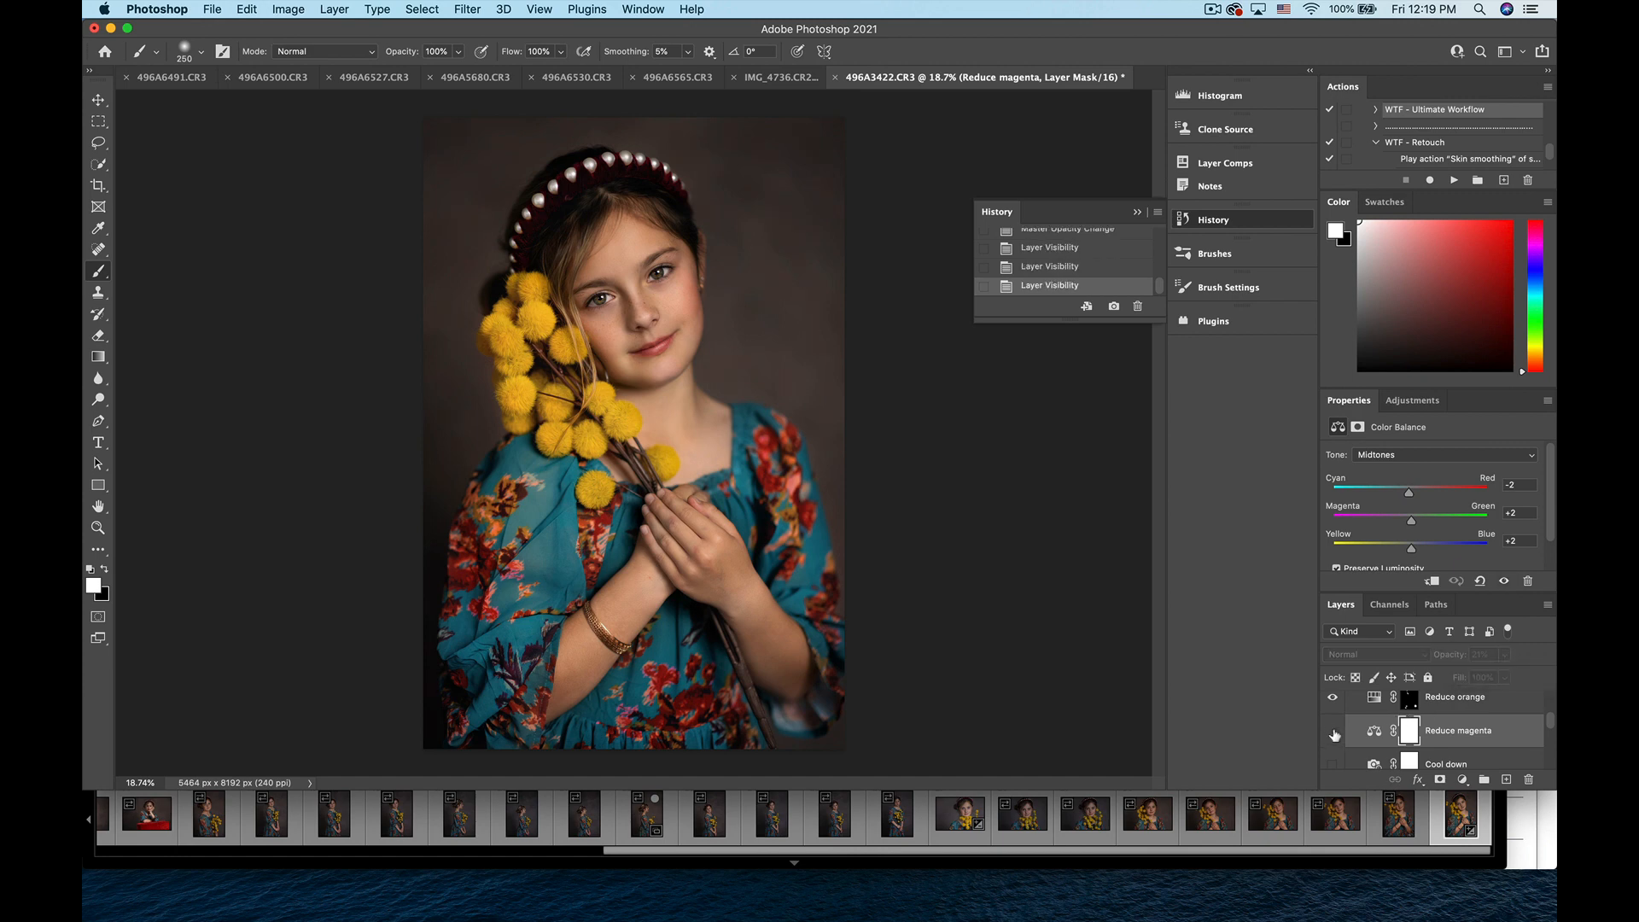
click(1332, 731)
key(super+minus)
key(super+minus)
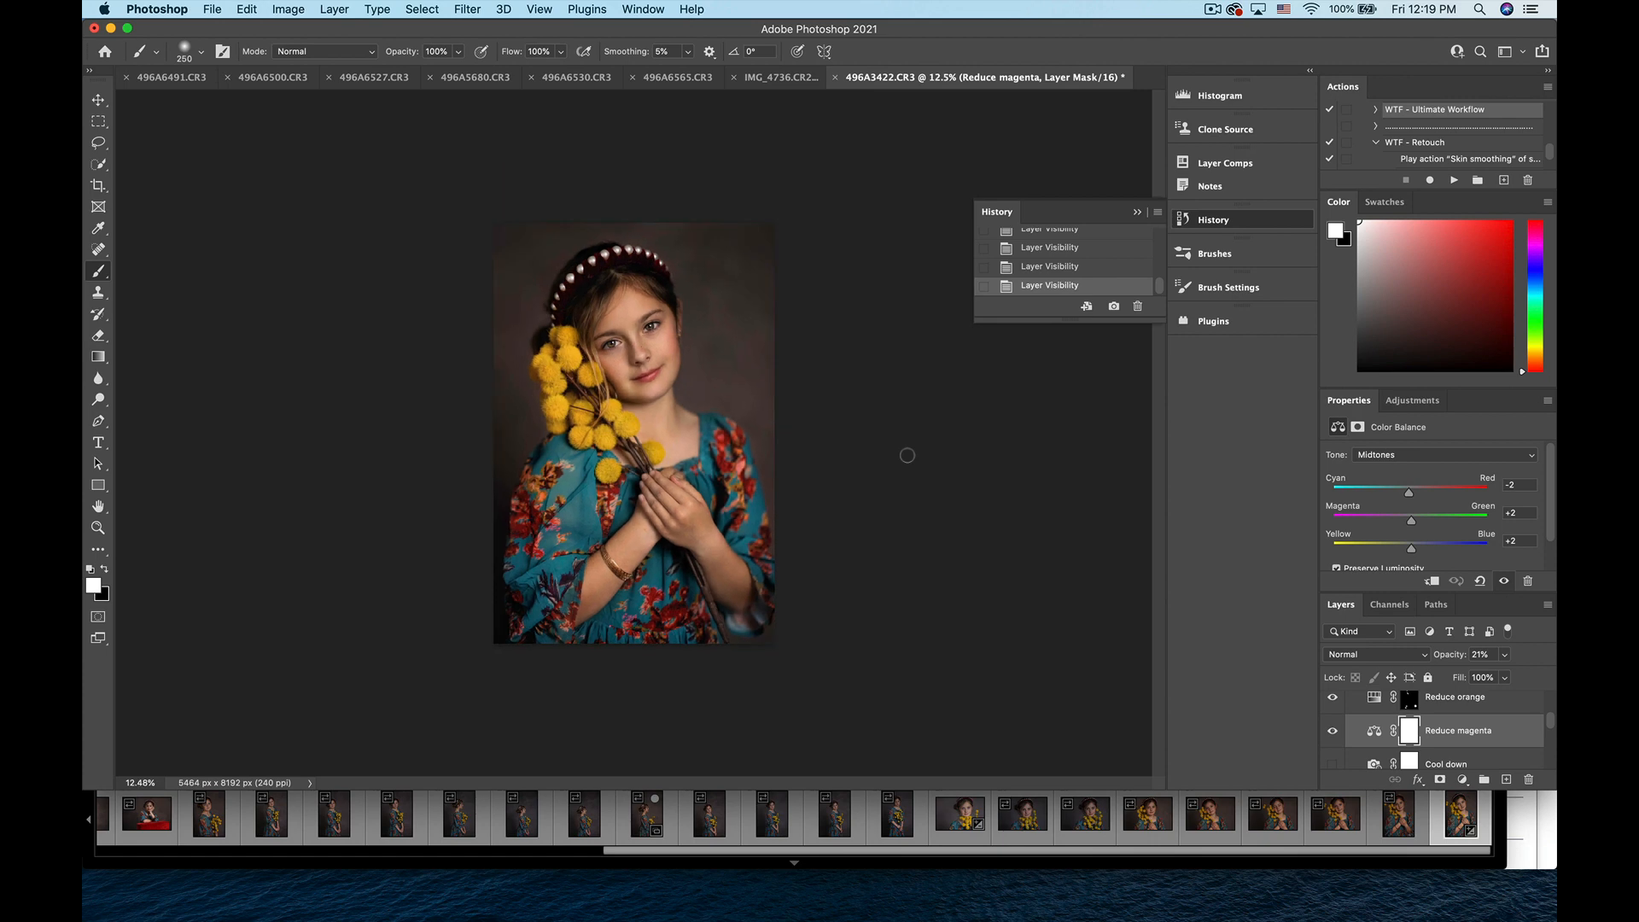
- Turn on the Cool down layer and lower its opacity to 22%
scroll(1457, 763, down, 2)
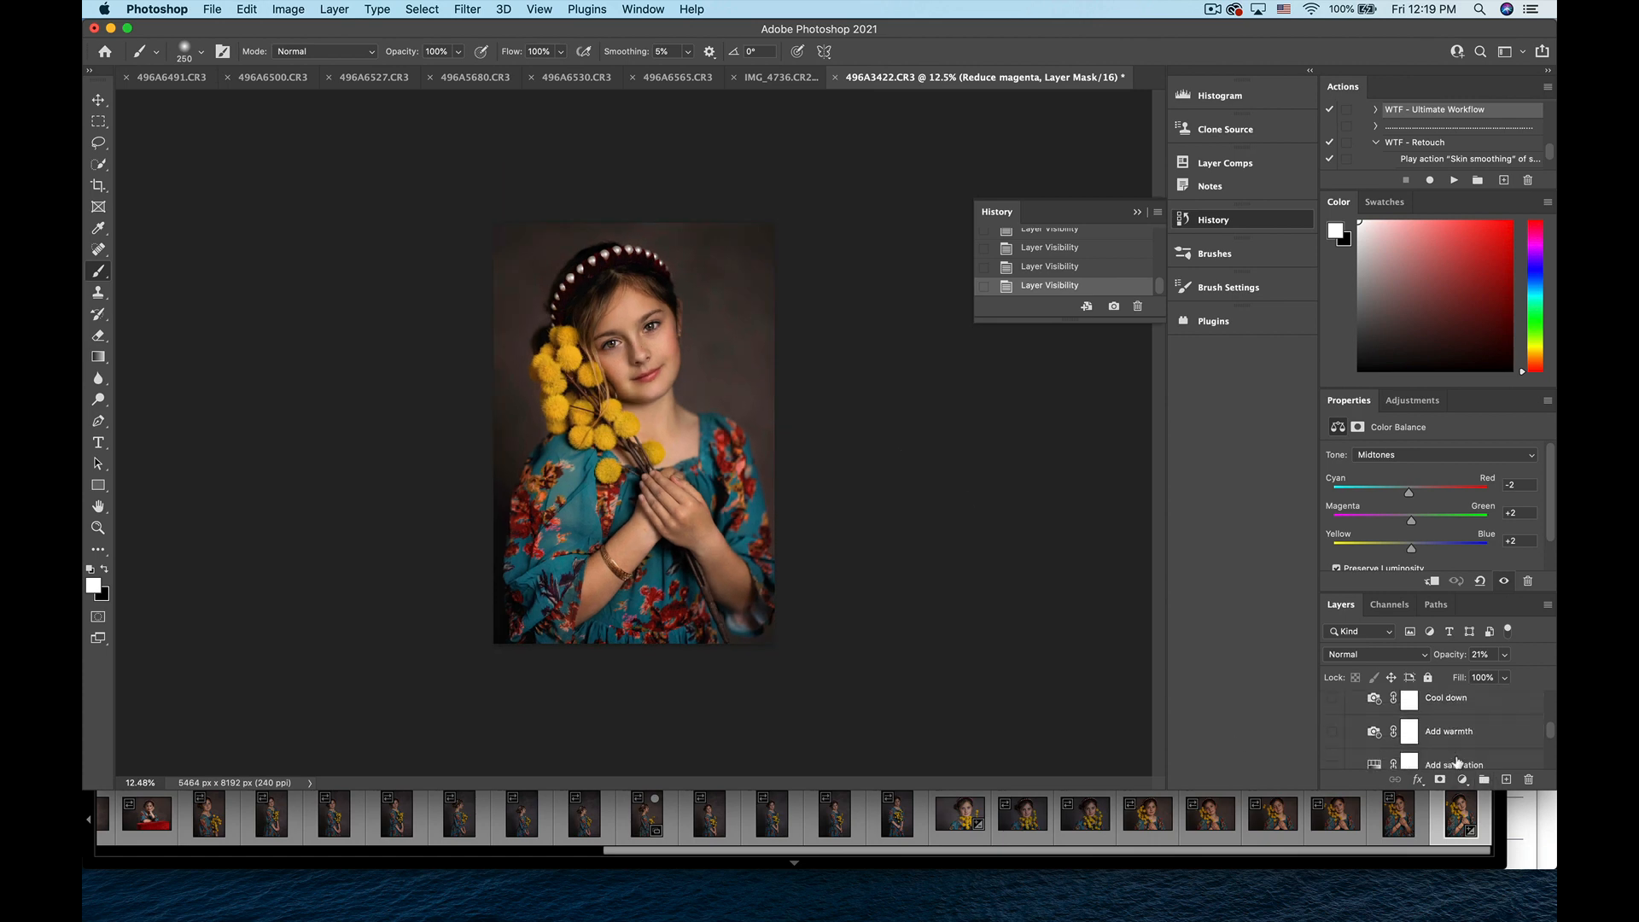
scroll(1456, 763, up, 1)
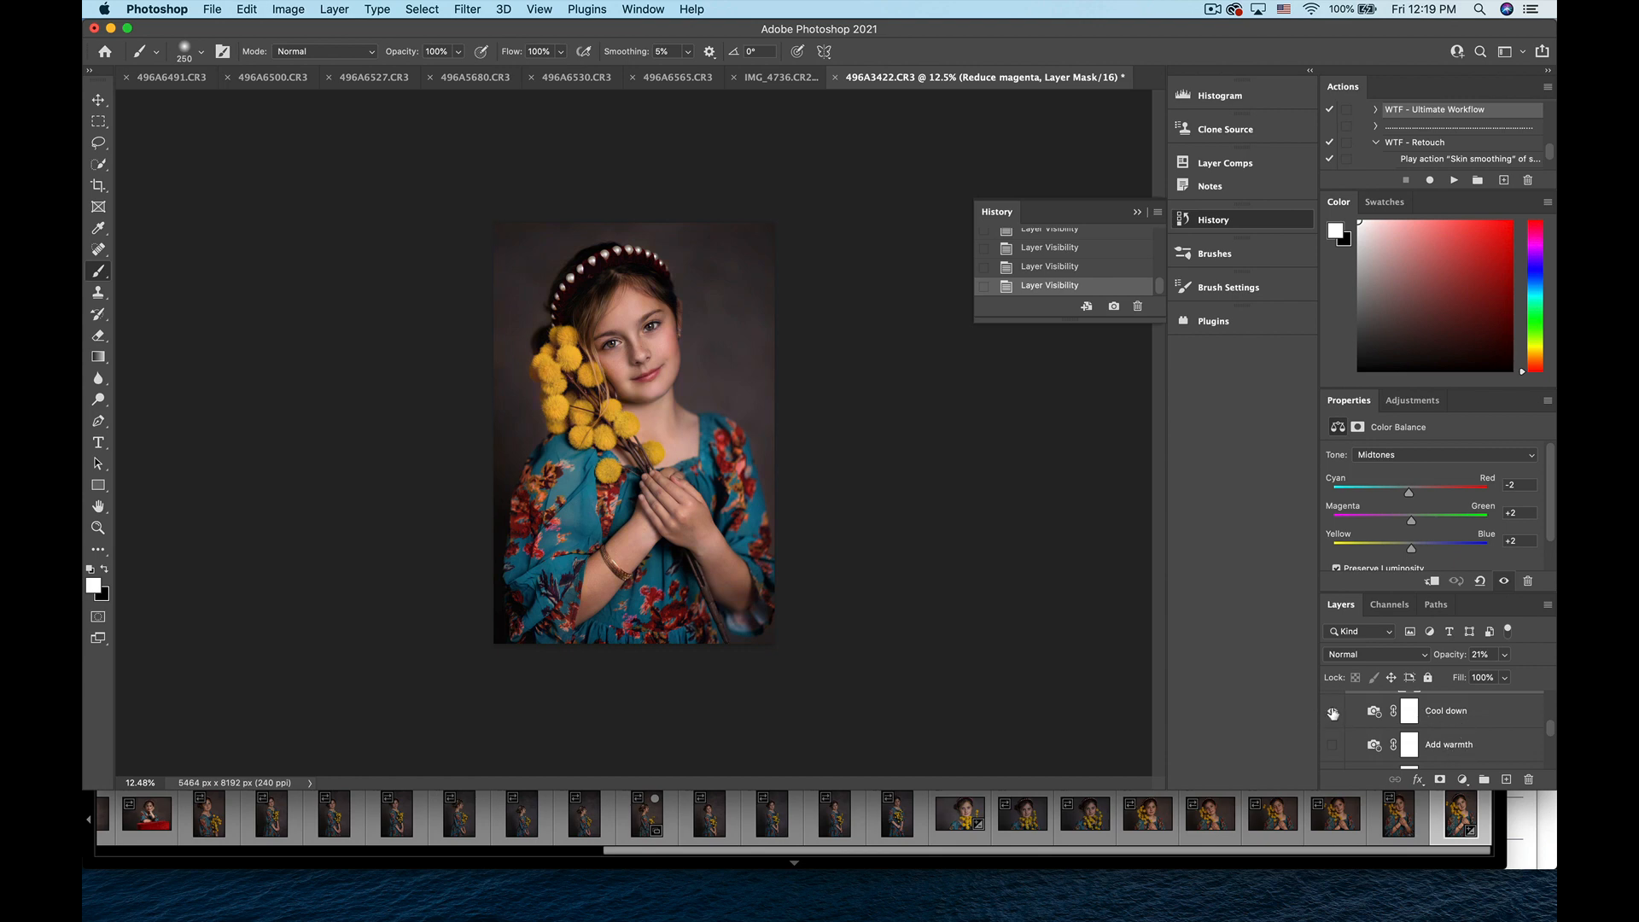
click(1444, 719)
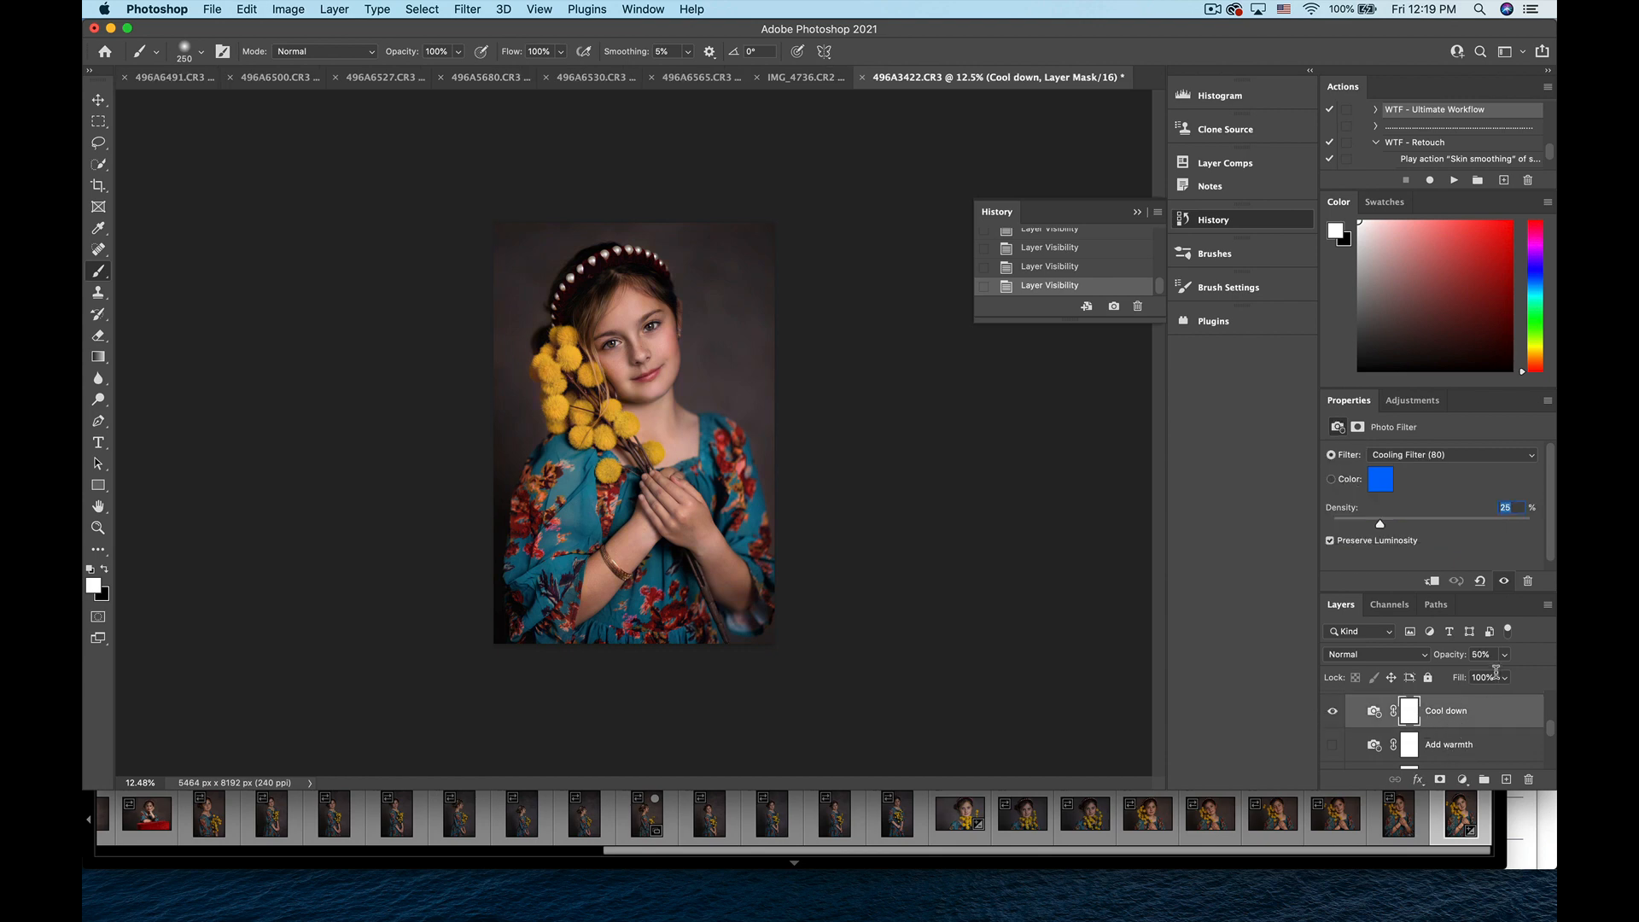
click(1504, 654)
drag(1504, 675, 1486, 680)
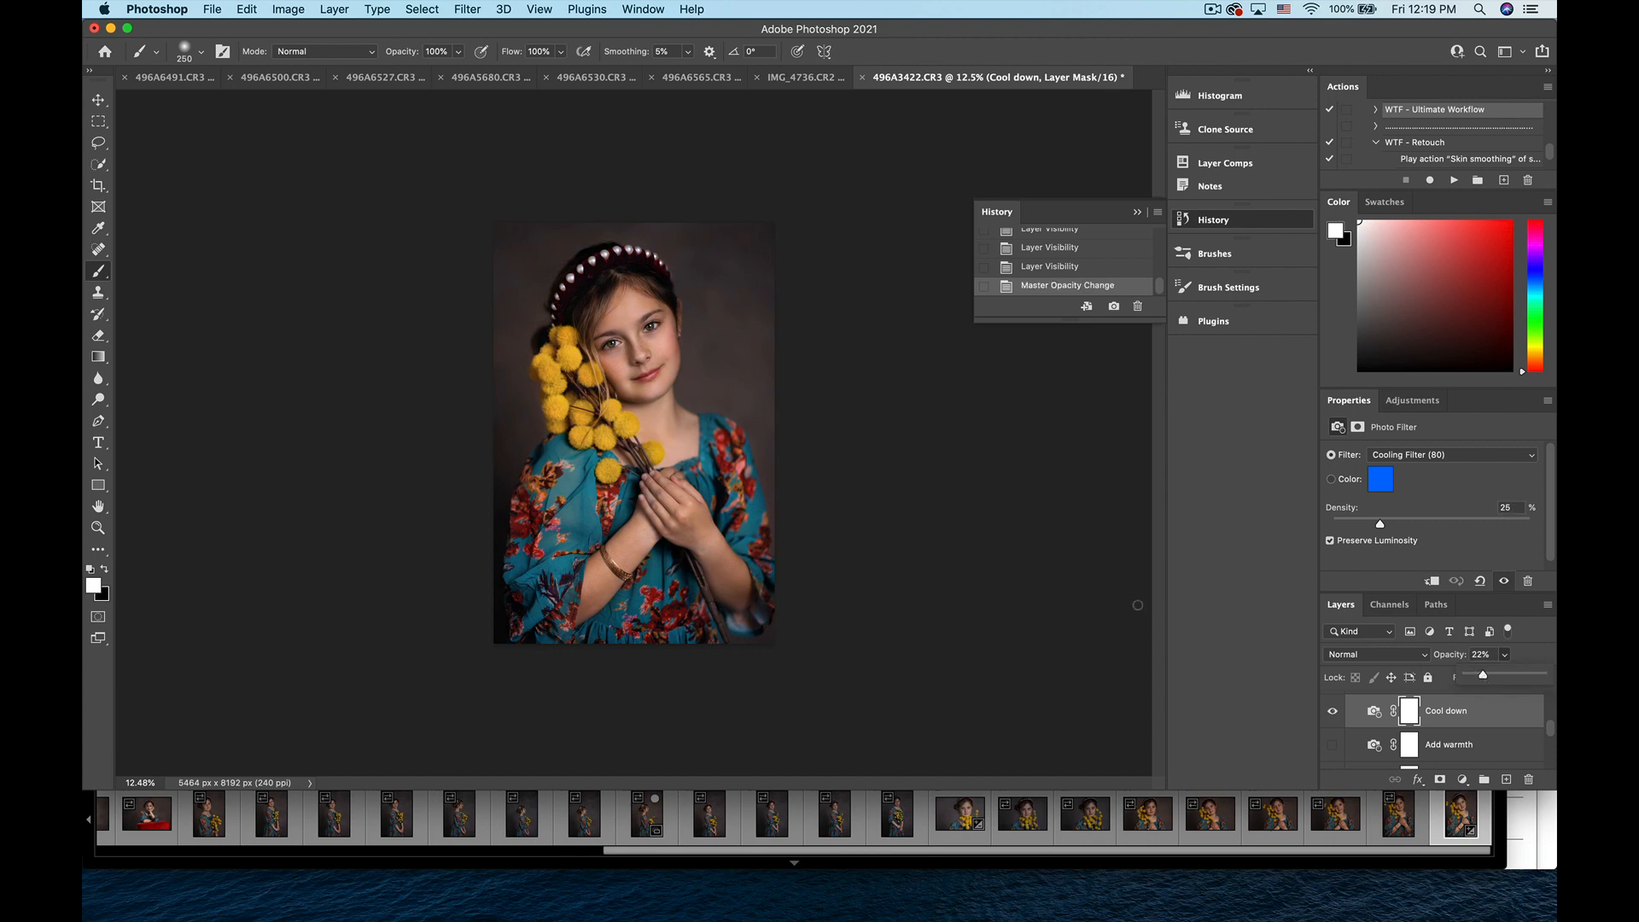
- Change the Cool down photo filter to Cooling Filter (82) and lower the layer's opacity to 9%
click(1376, 714)
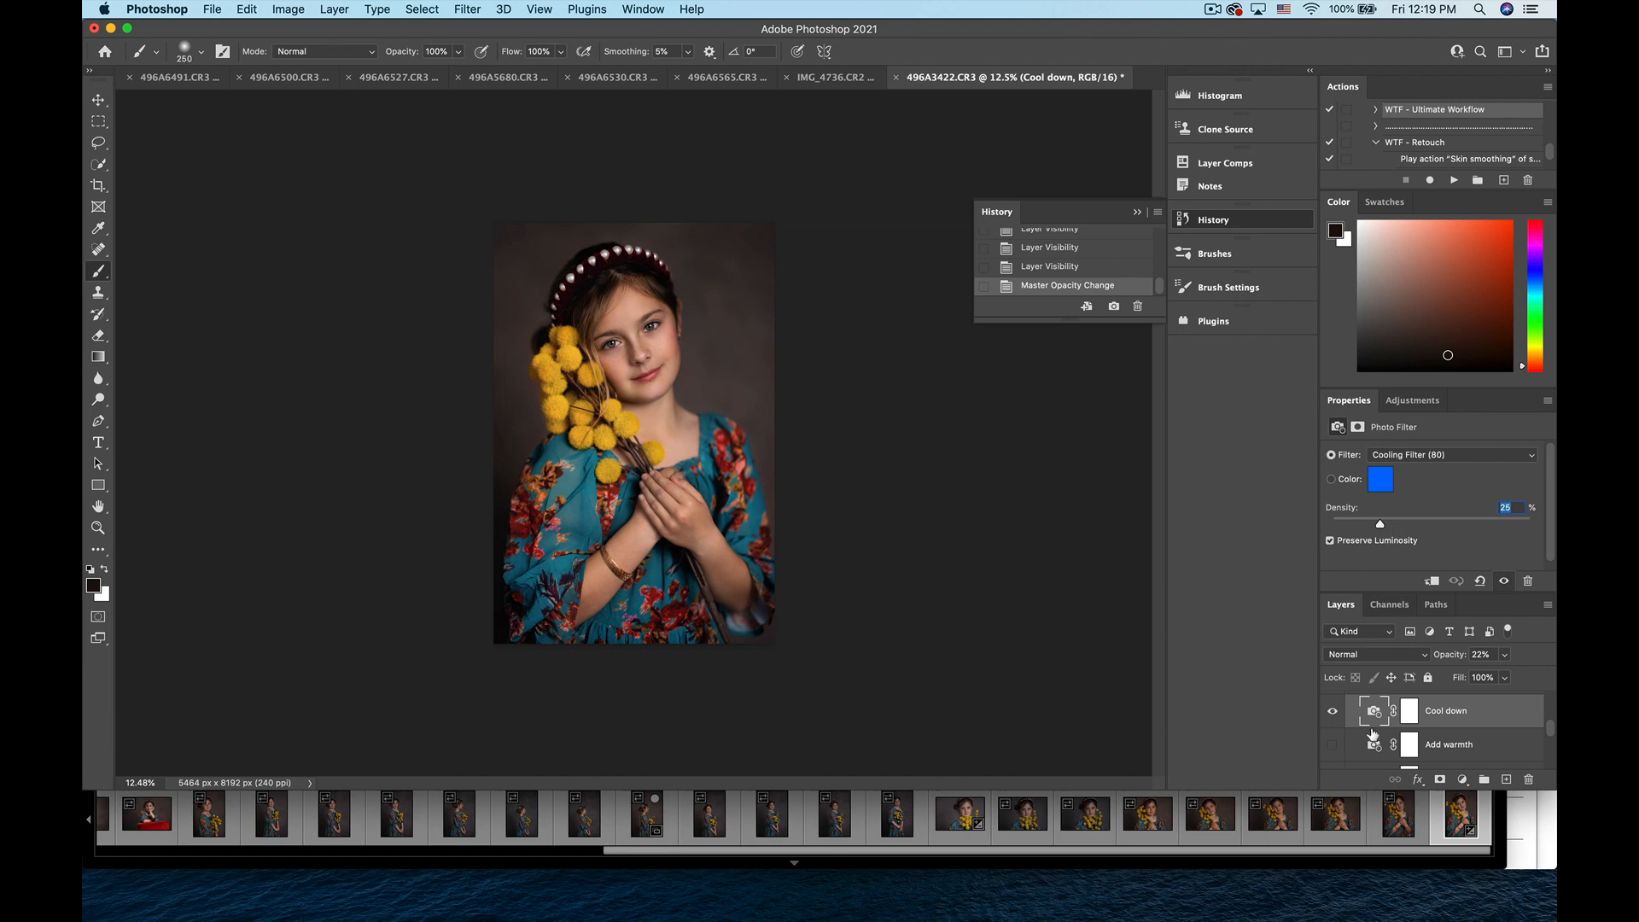
click(1427, 456)
click(1422, 478)
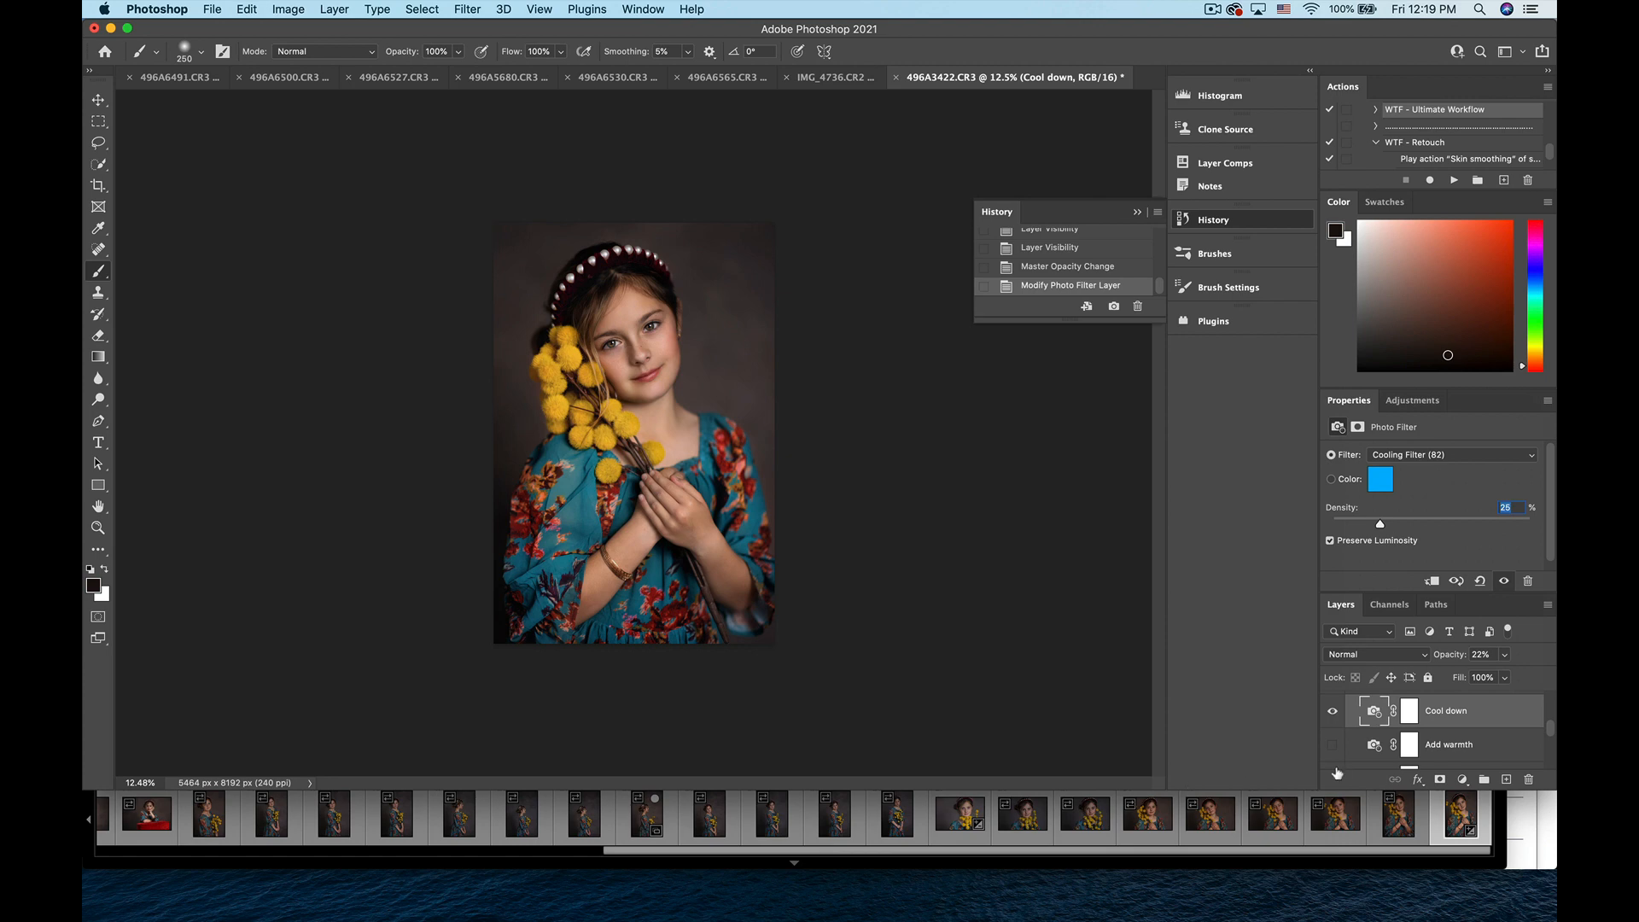
click(1506, 655)
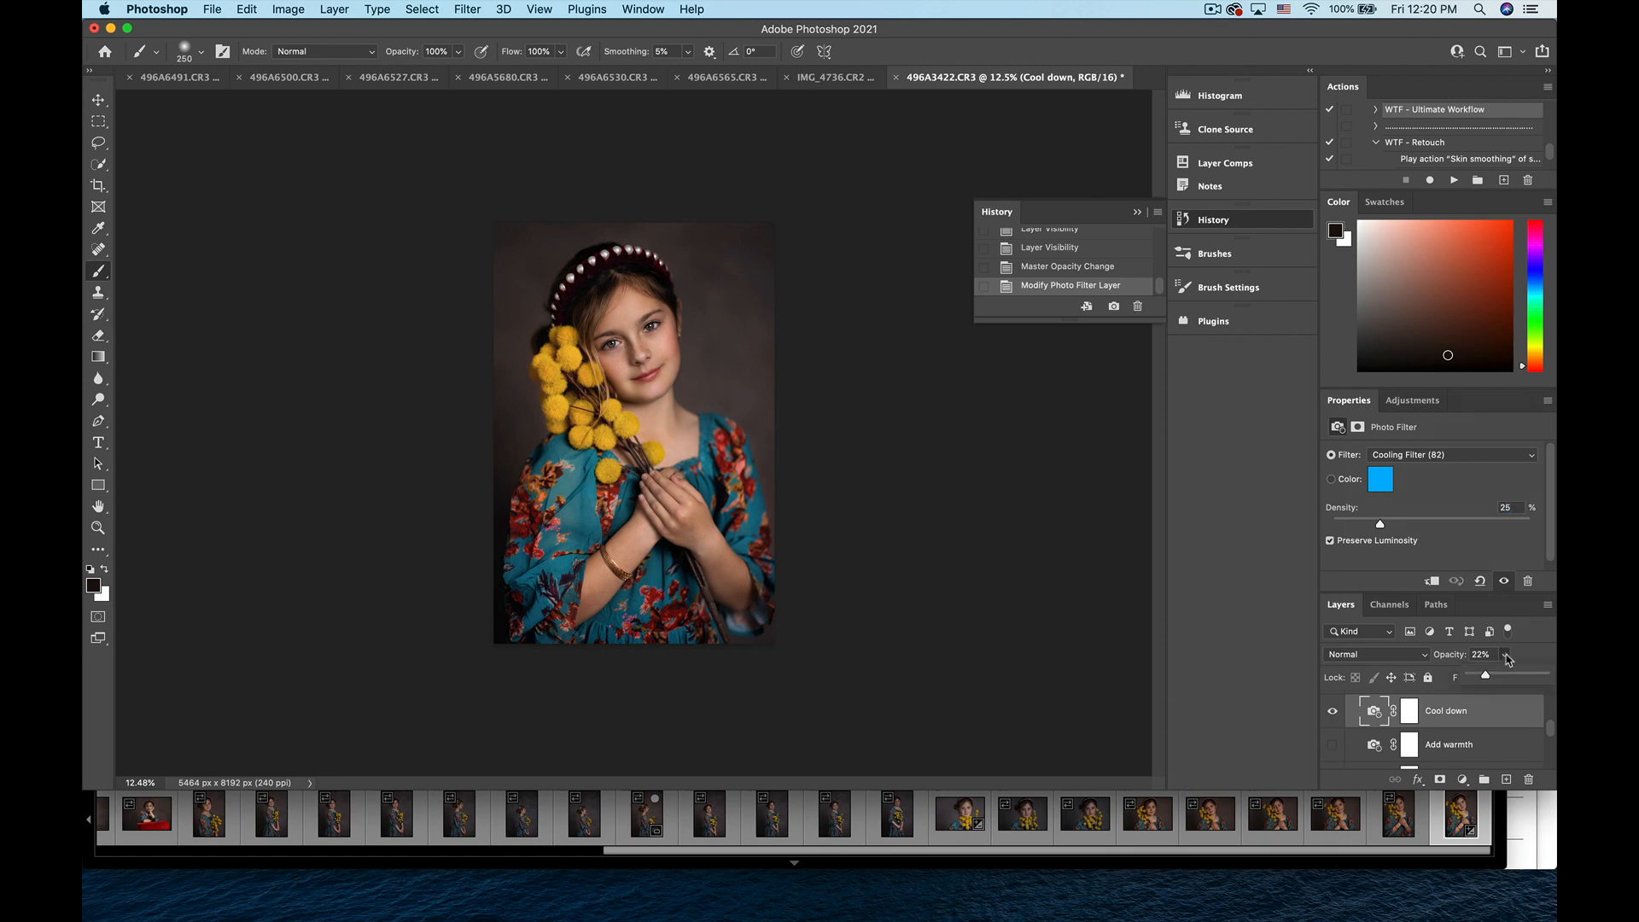
drag(1484, 675, 1475, 680)
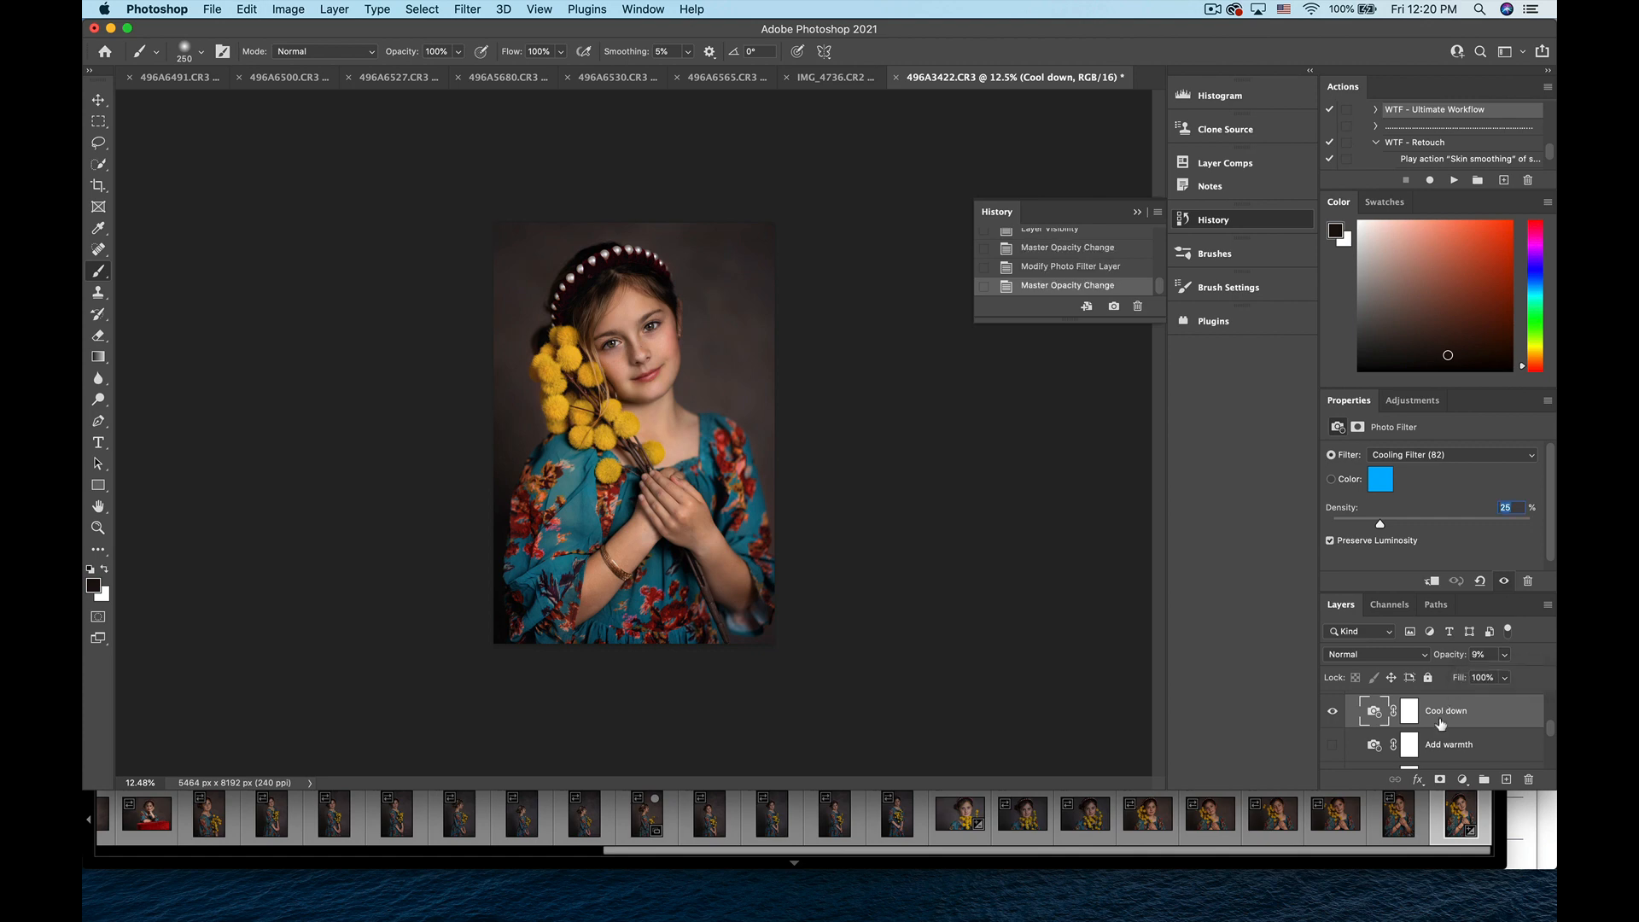
- Compare the portrait with and without the Cool down layer, then invert its mask to black
click(1332, 711)
click(1332, 710)
click(1332, 710)
click(1331, 710)
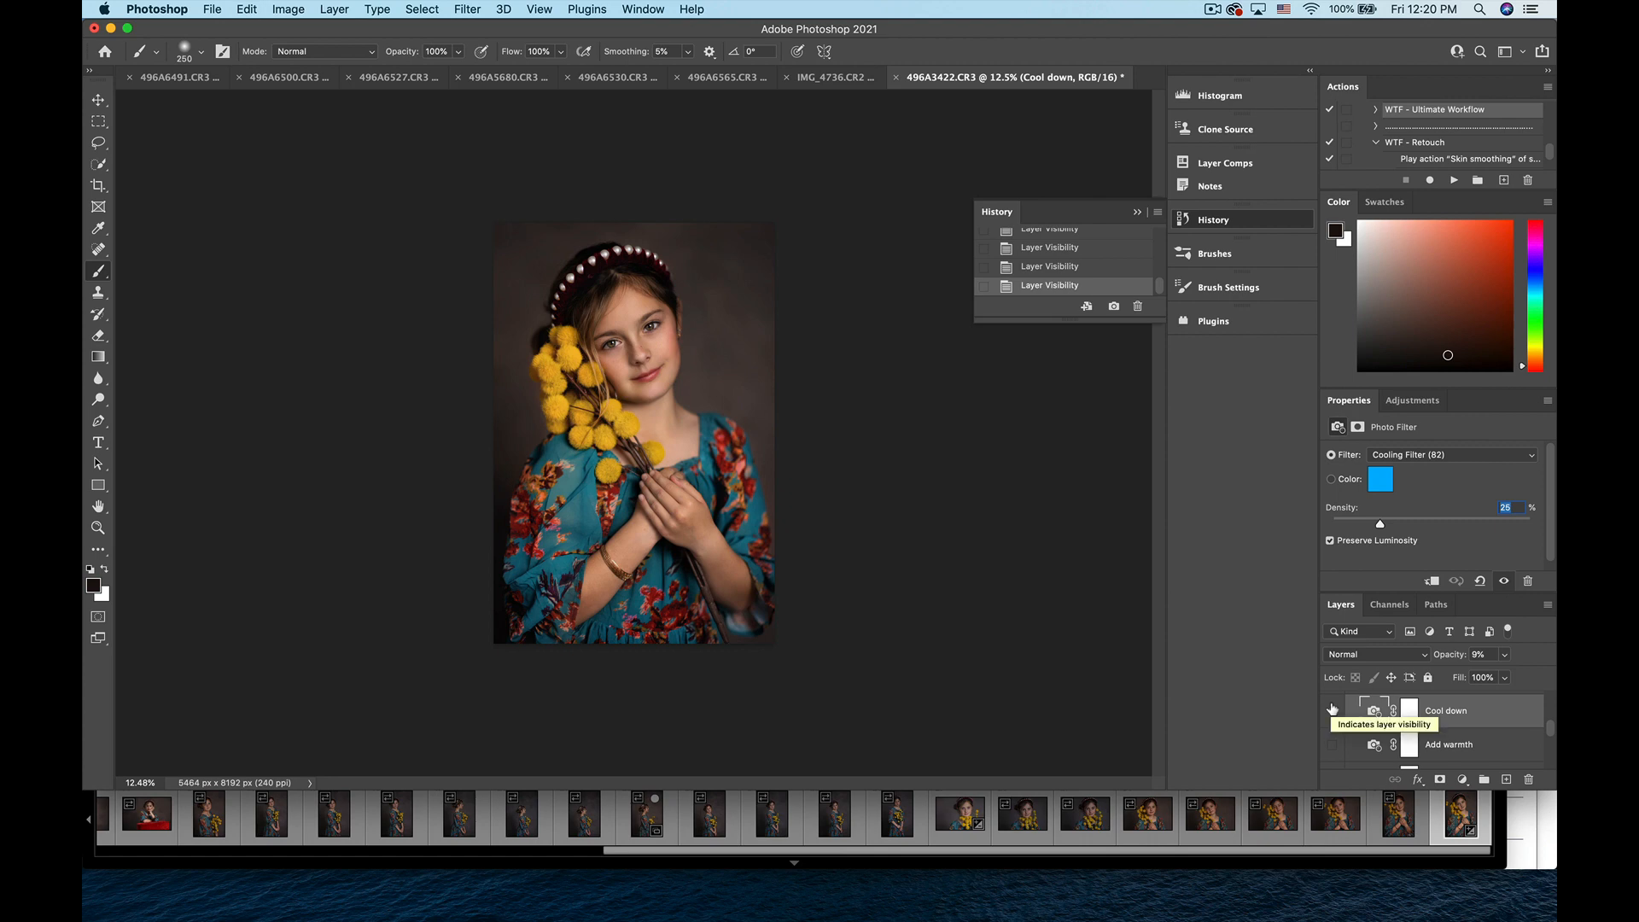
click(1408, 712)
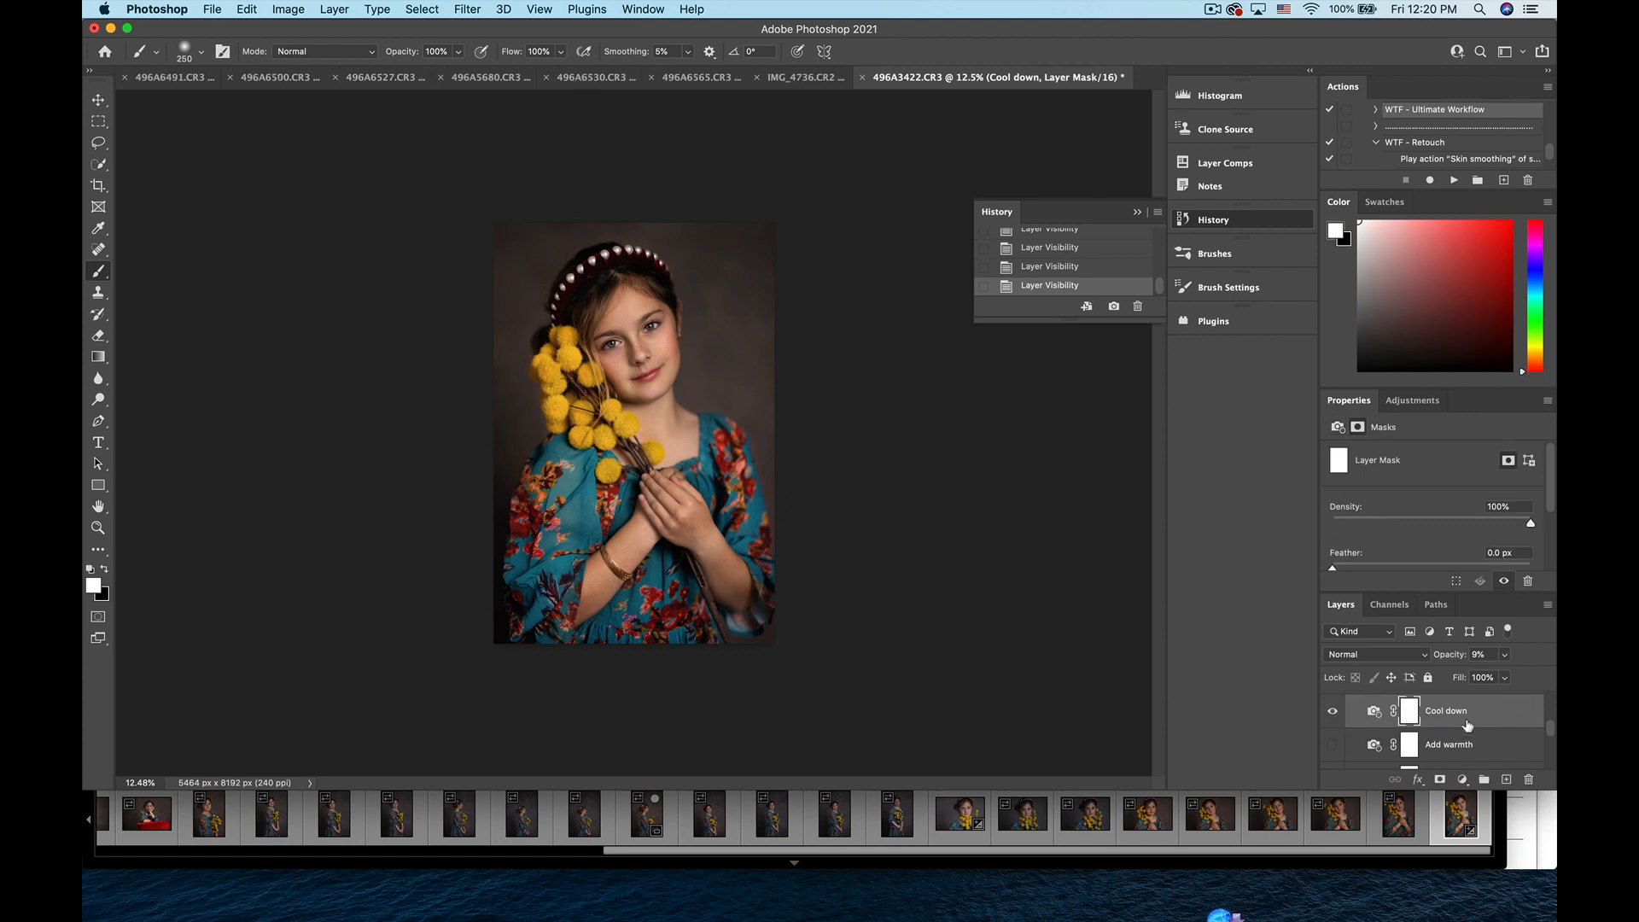
key(super+i)
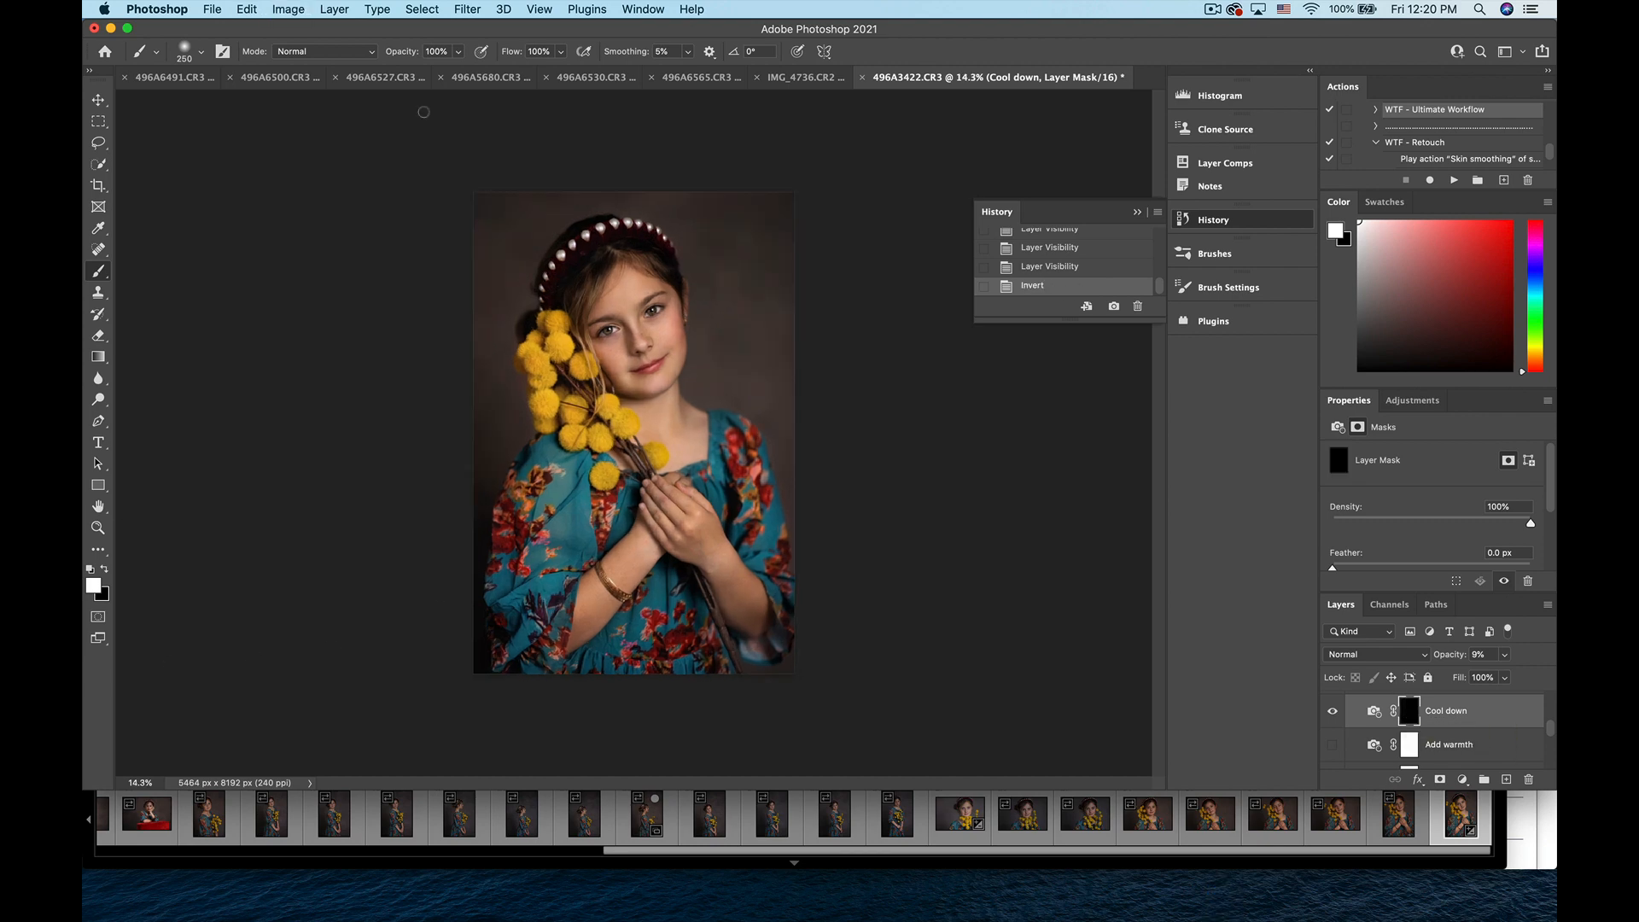
- Paint white on the Cool down mask over the face, neck and arms, using 41% flow and a brush size of 700
click(561, 51)
drag(564, 70, 517, 71)
scroll(589, 262, up, 5)
key(bracketright)
key(bracketright)
key(bracketright)
key(bracketright)
key(bracketright)
mouse_move(595, 265)
mouse_down()
mouse_move(692, 192)
mouse_move(632, 149)
mouse_up()
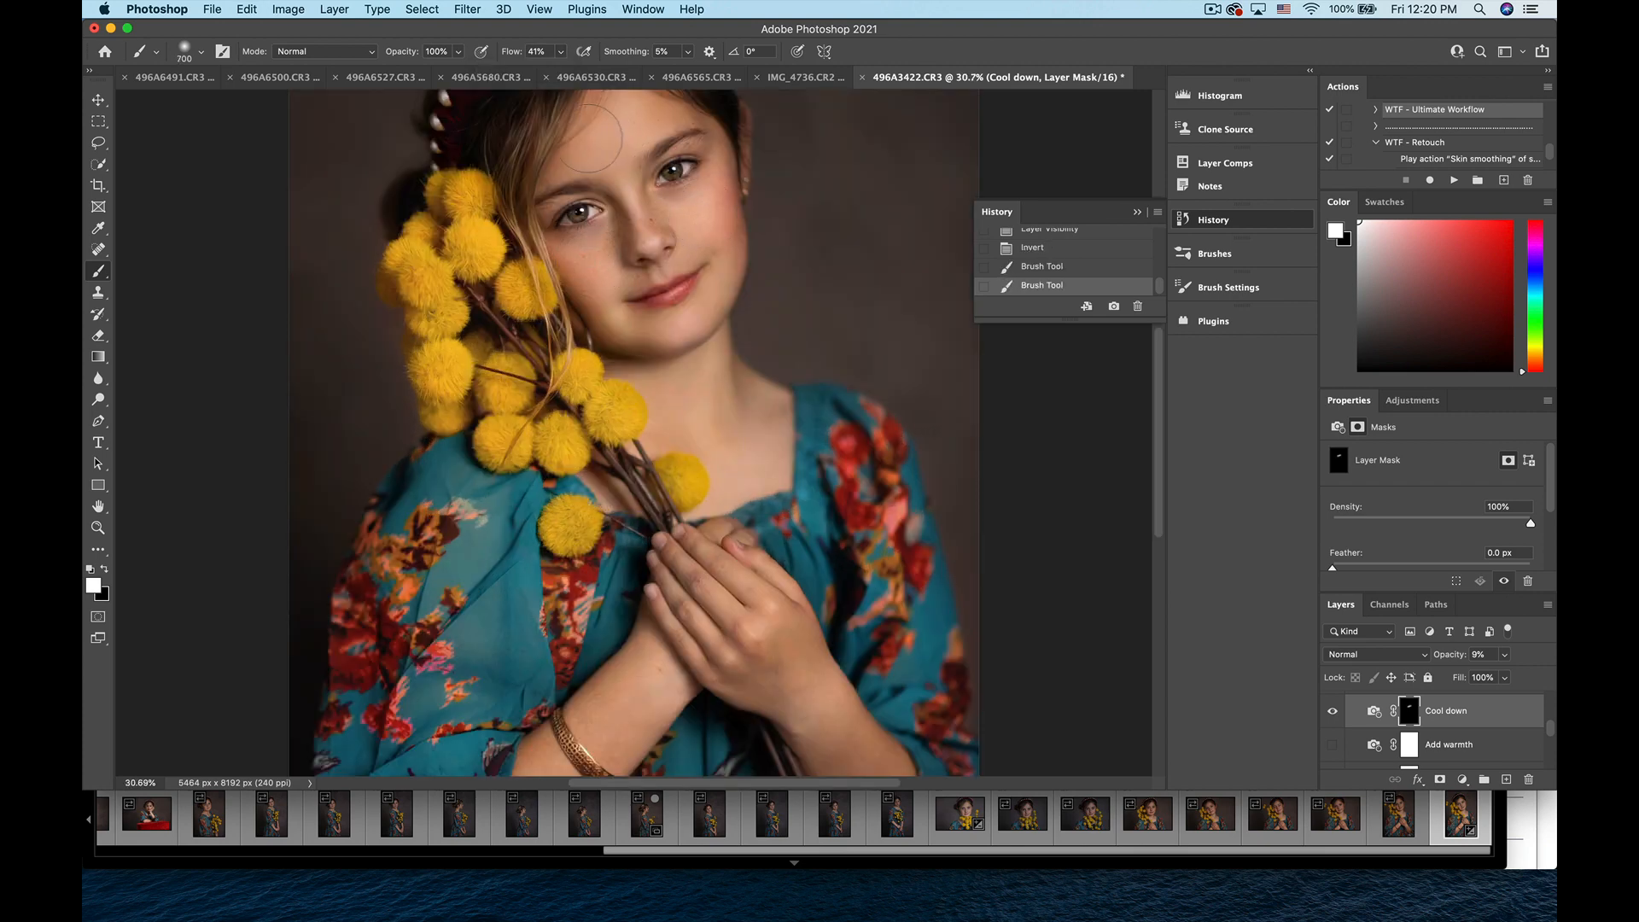
click(589, 137)
click(670, 316)
scroll(806, 647, down, 2)
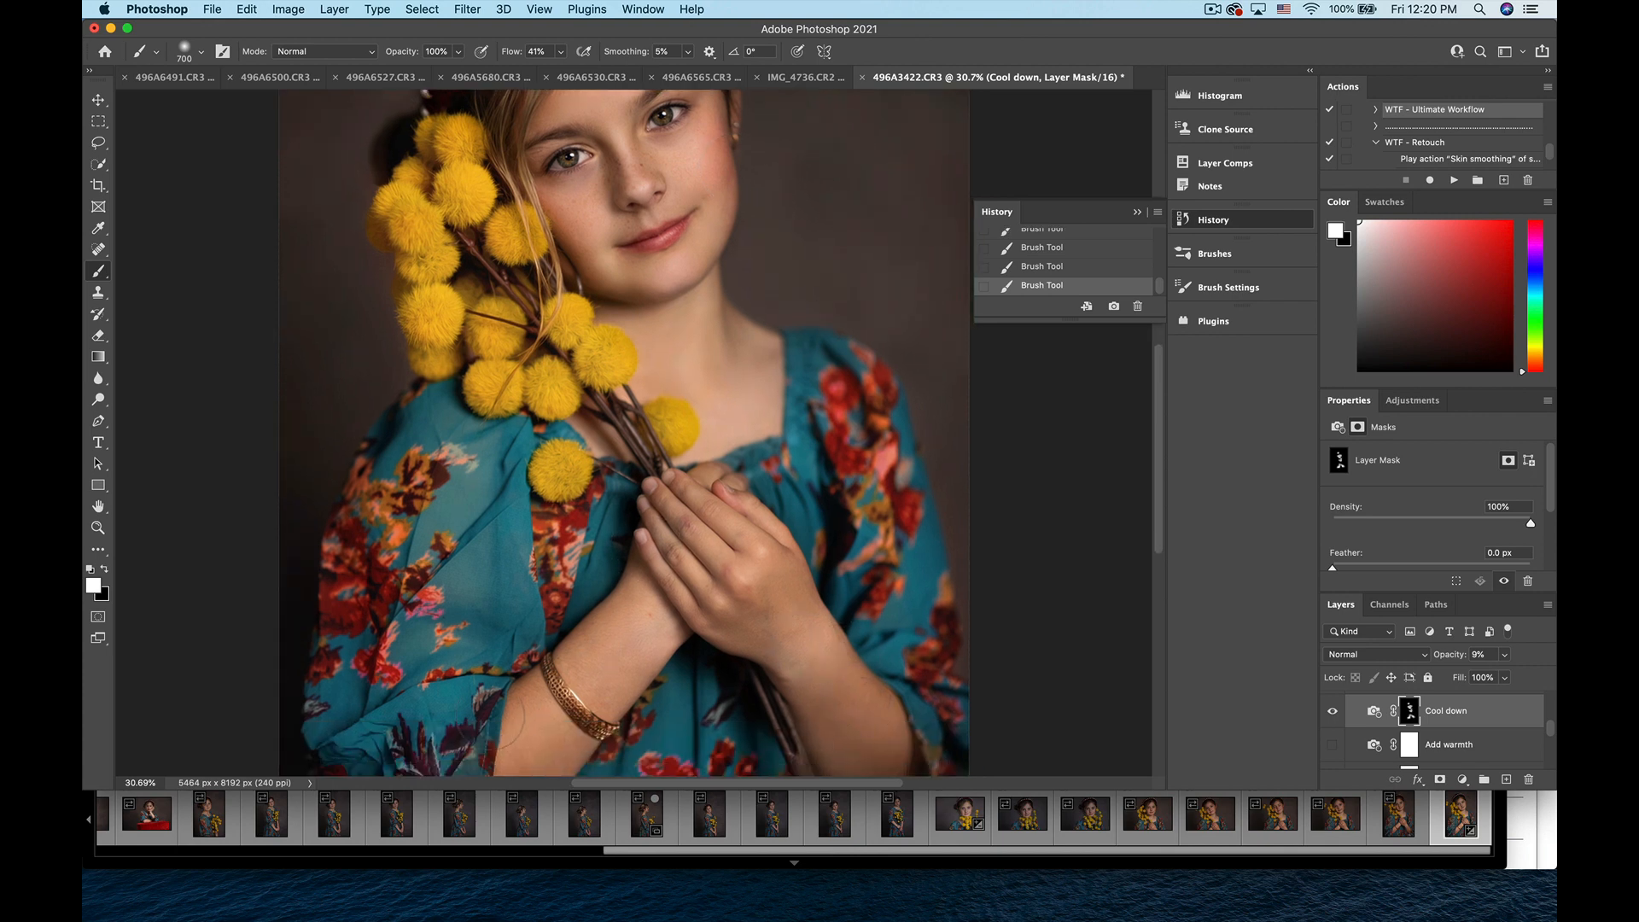
scroll(547, 725, down, 3)
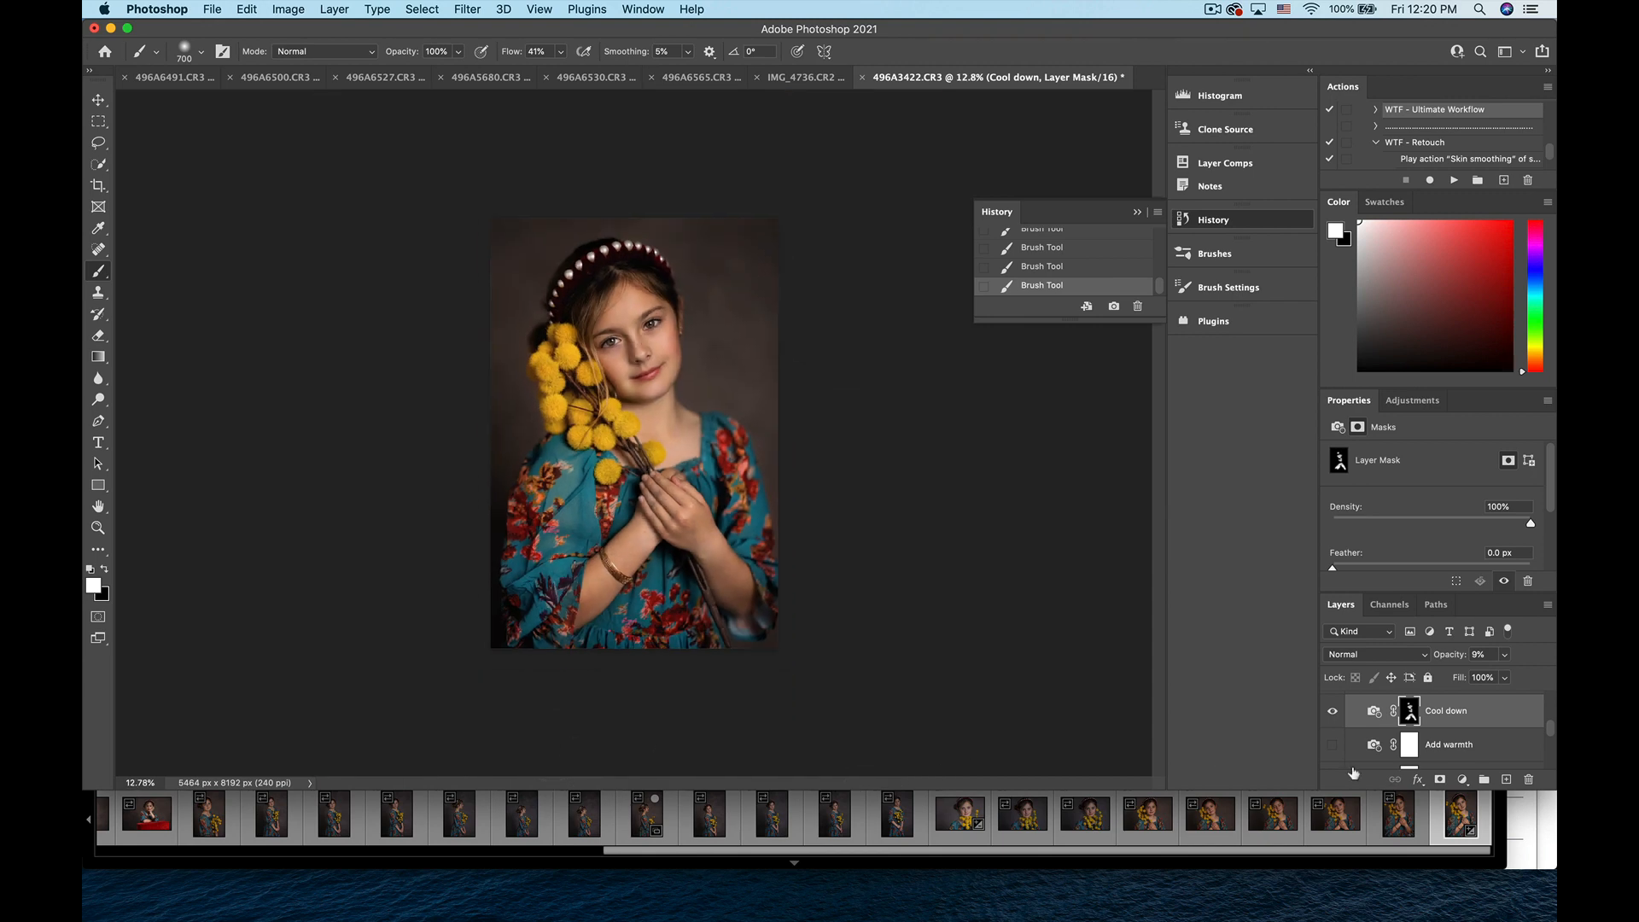
- Compare the portrait with and without the Cool down layer, then lower the layer's opacity to 4%
click(1331, 713)
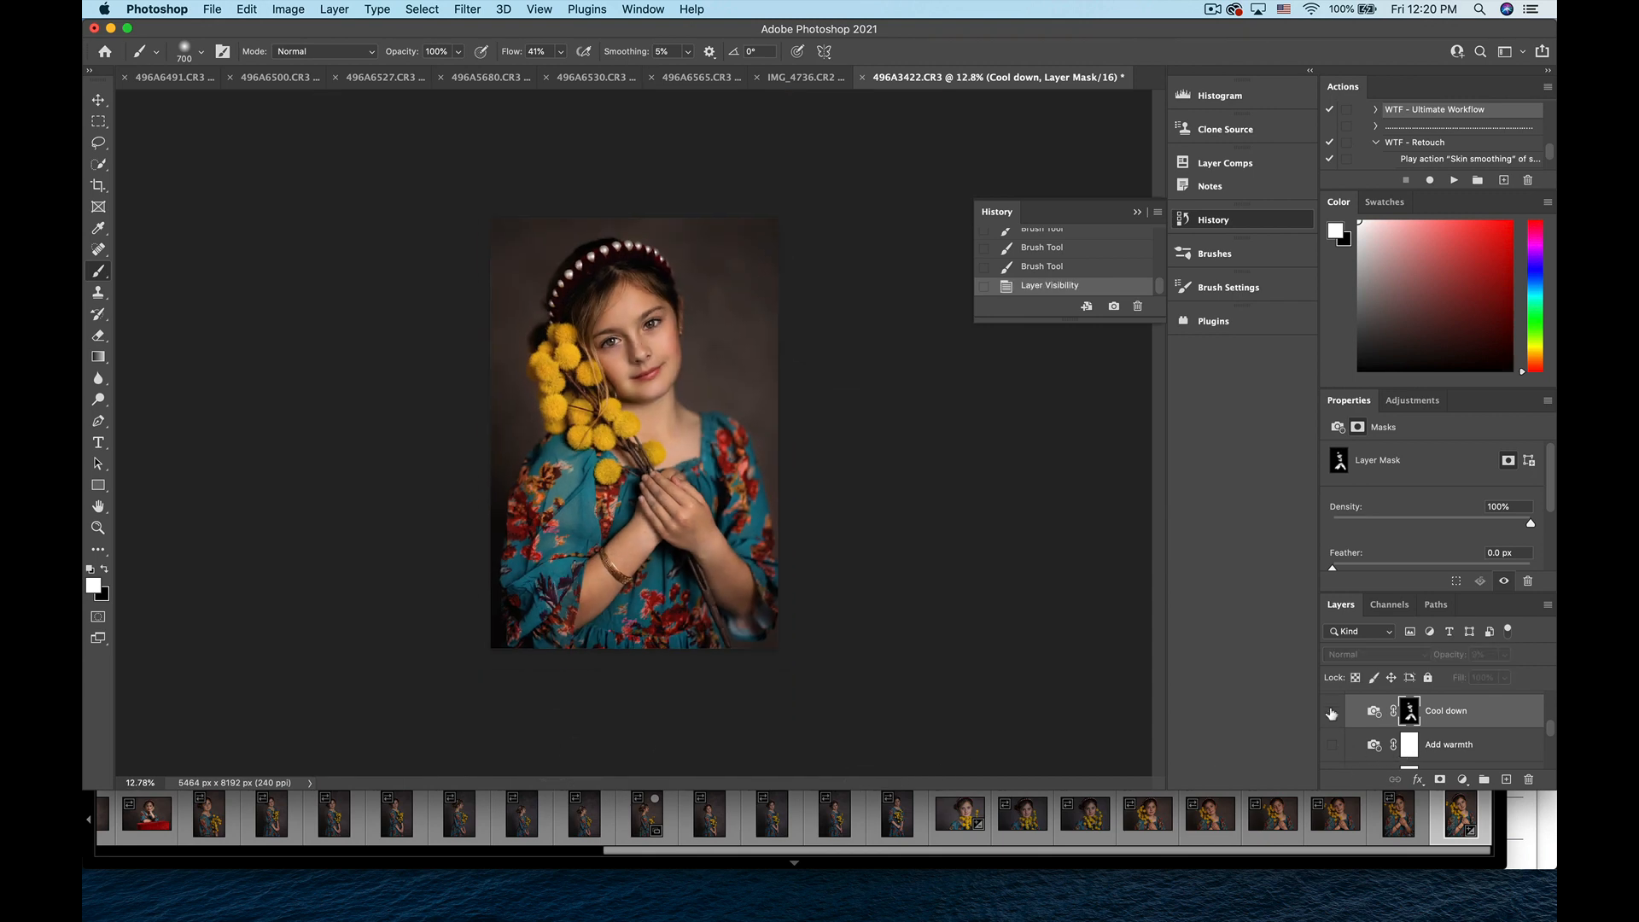
click(1331, 713)
click(1331, 714)
click(1331, 714)
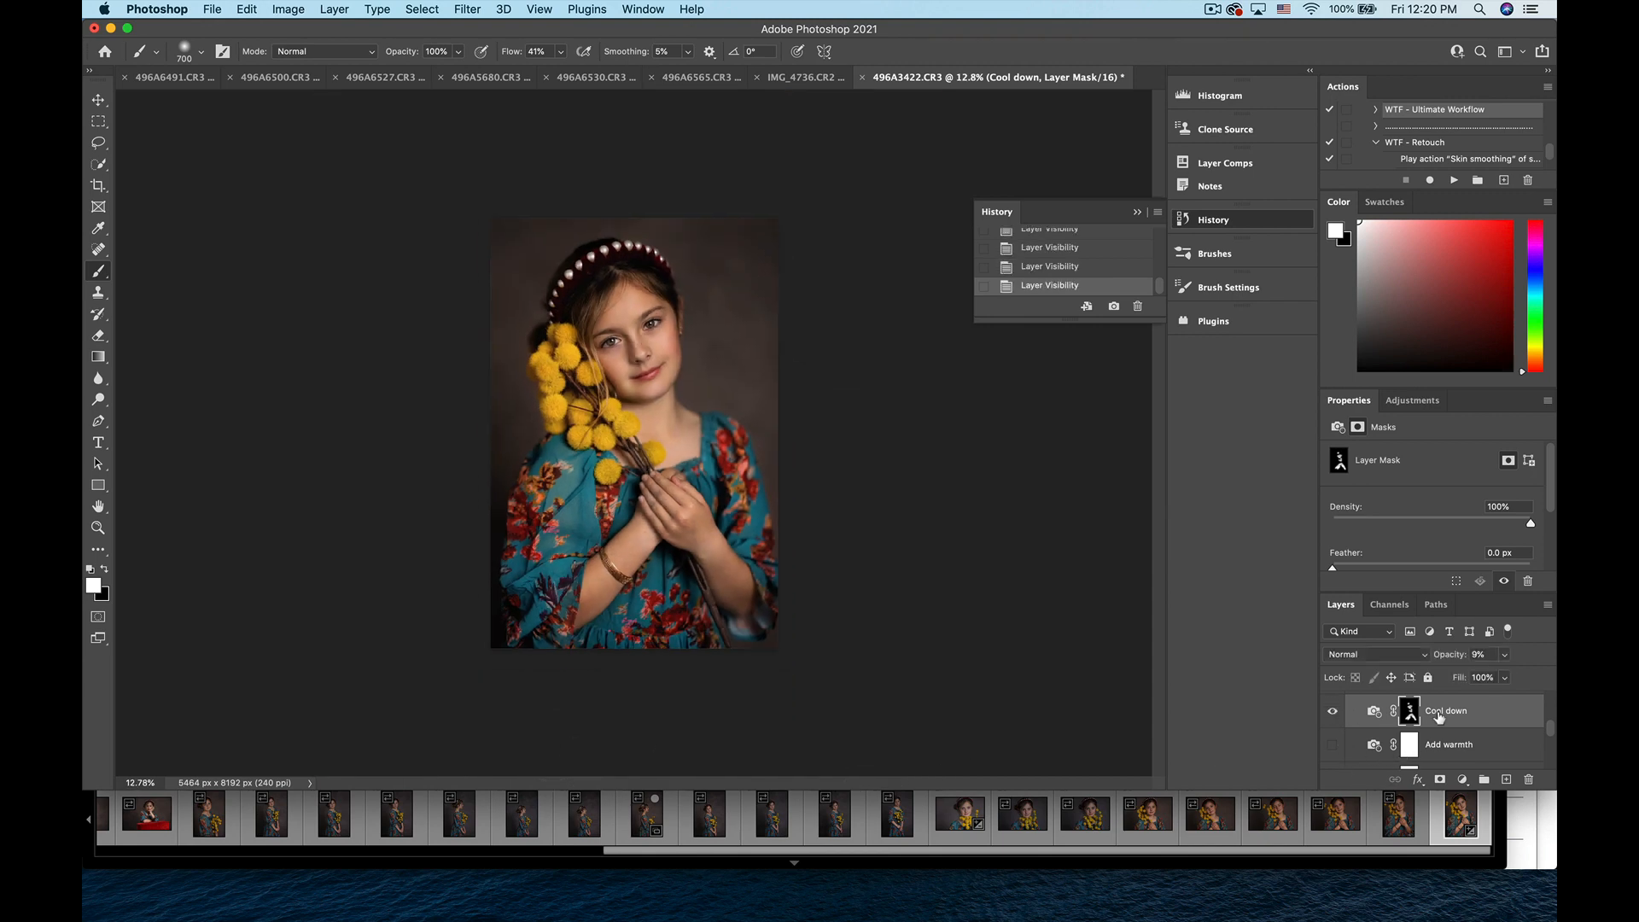
click(1504, 654)
drag(1478, 679, 1475, 681)
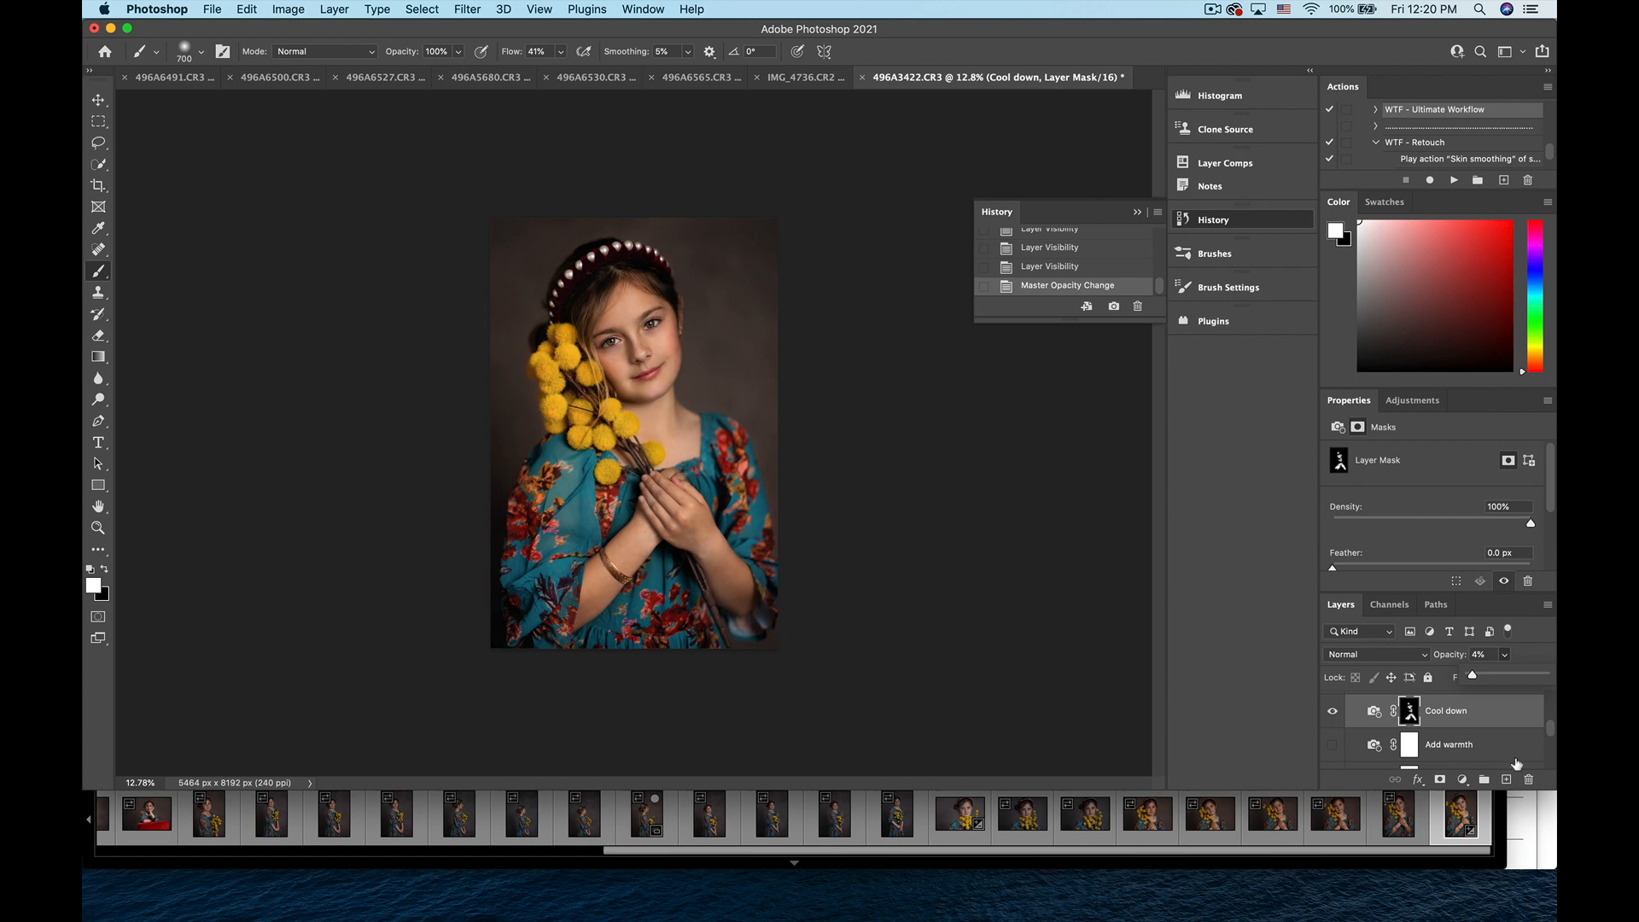
- Preview the effect of the Add warmth layer on the portrait and leave the layer hidden
scroll(1504, 739, down, 2)
scroll(1503, 736, up, 2)
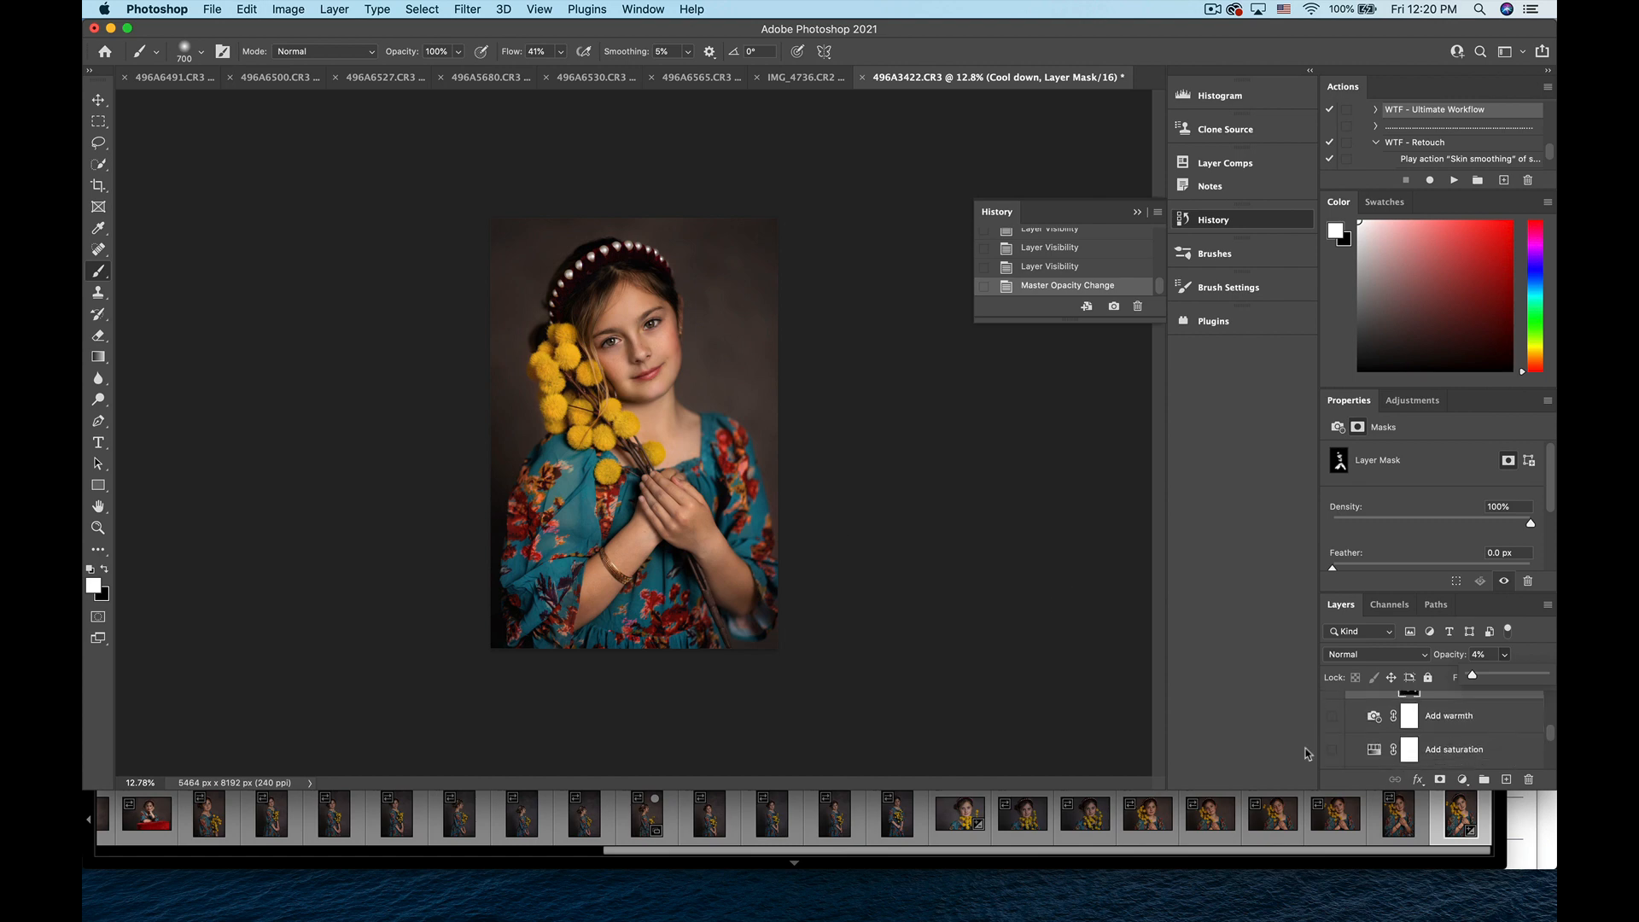
click(1332, 720)
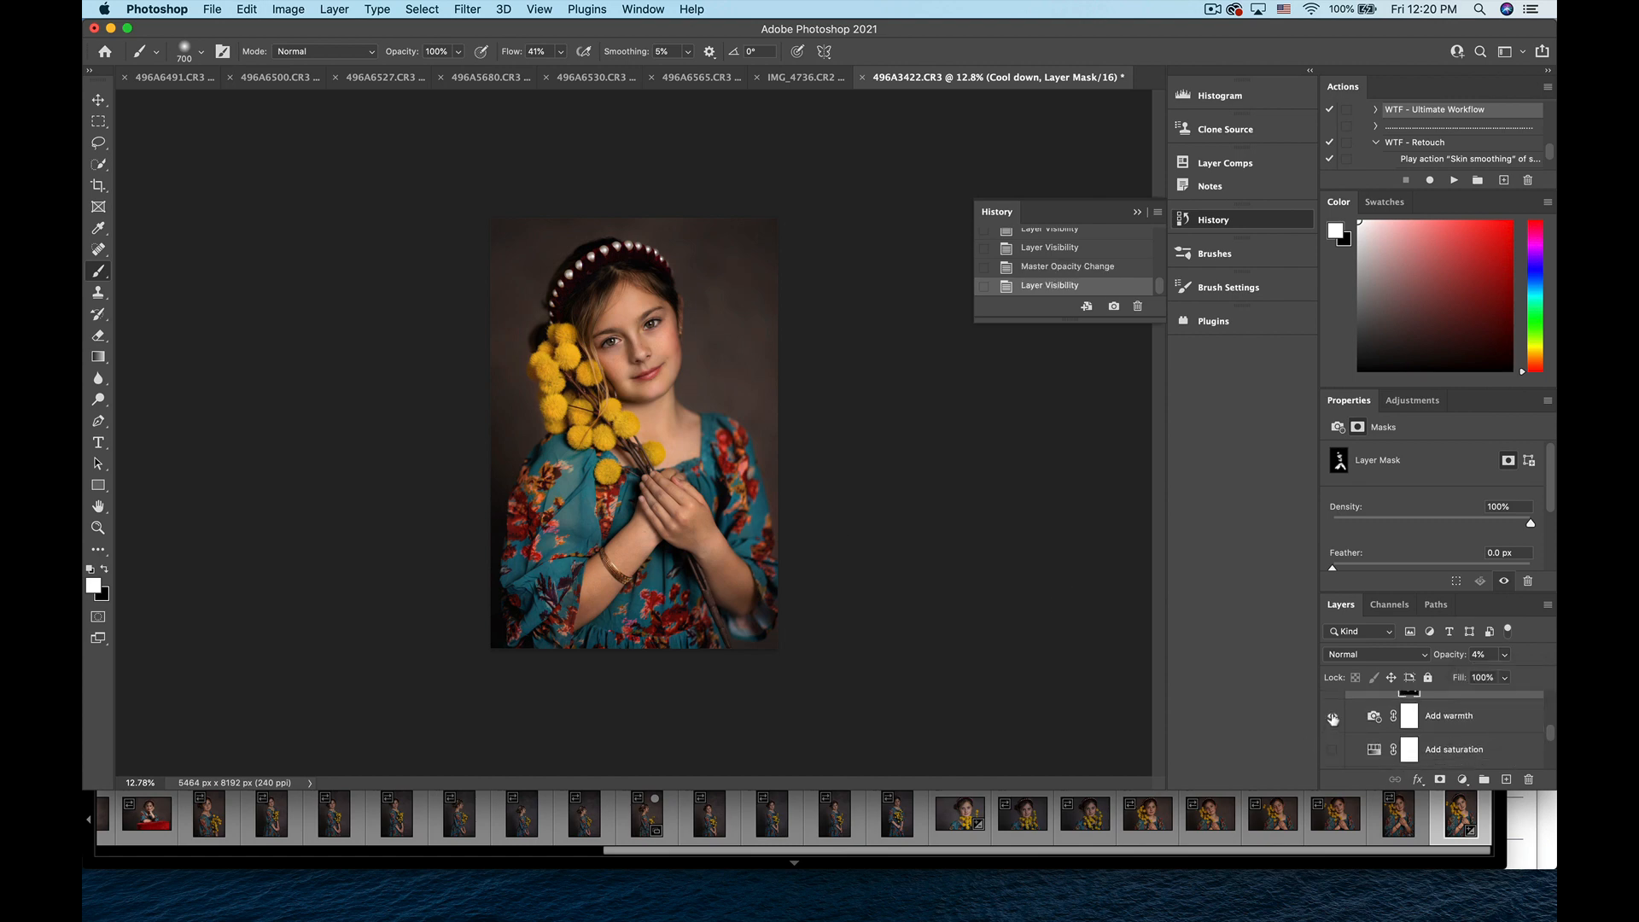
click(1332, 720)
click(1333, 720)
scroll(1497, 739, down, 1)
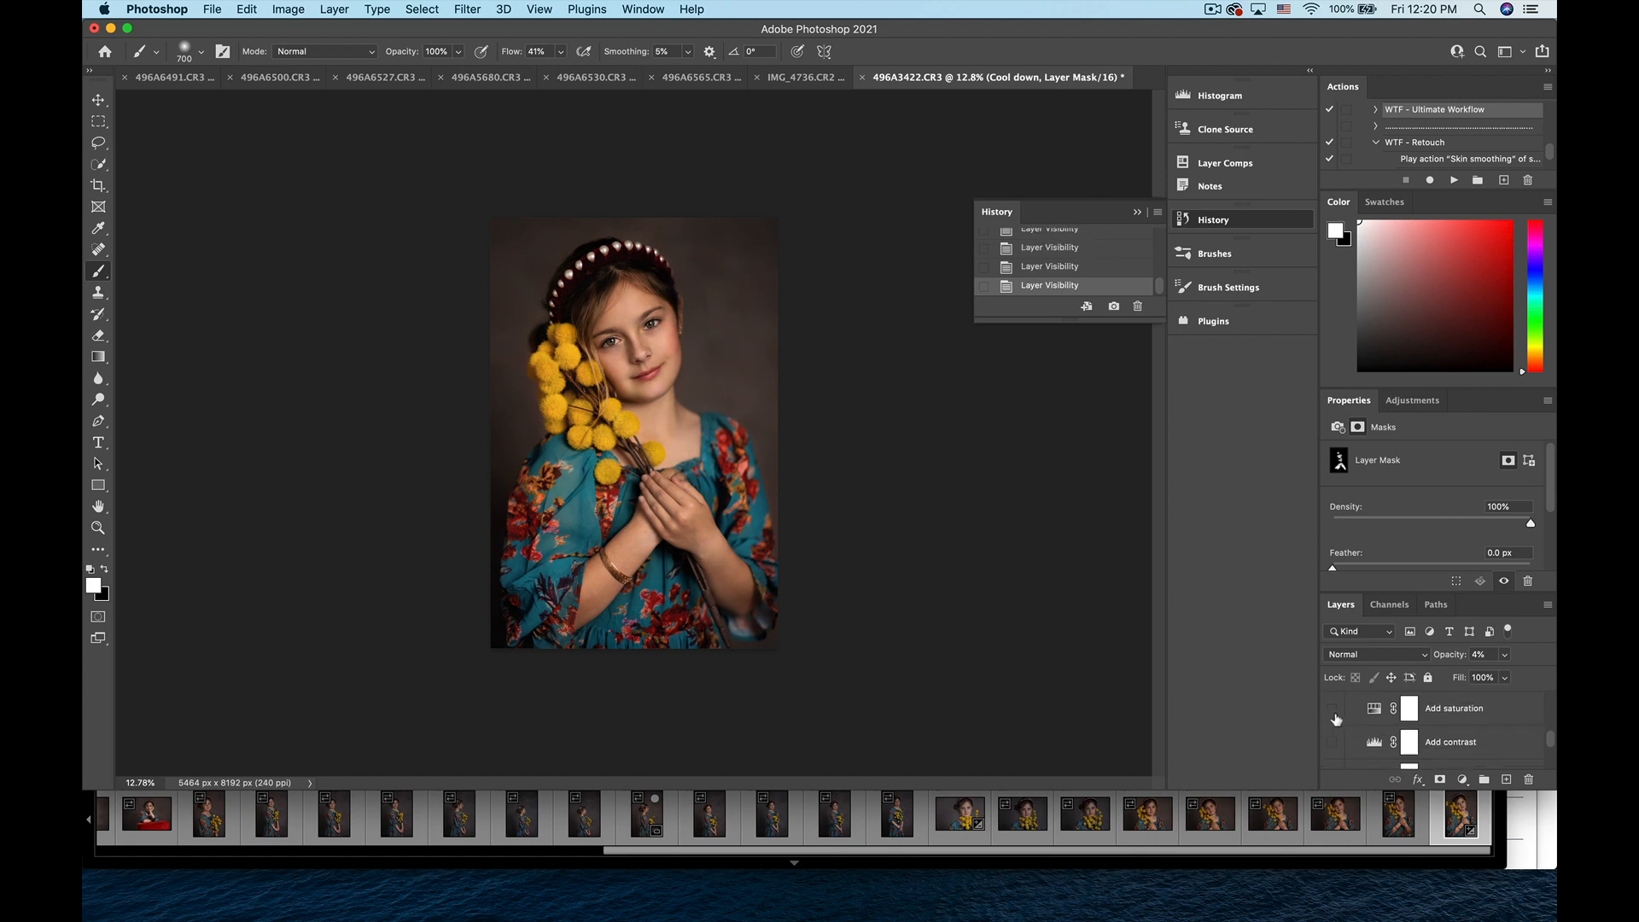
scroll(1400, 732, up, 1)
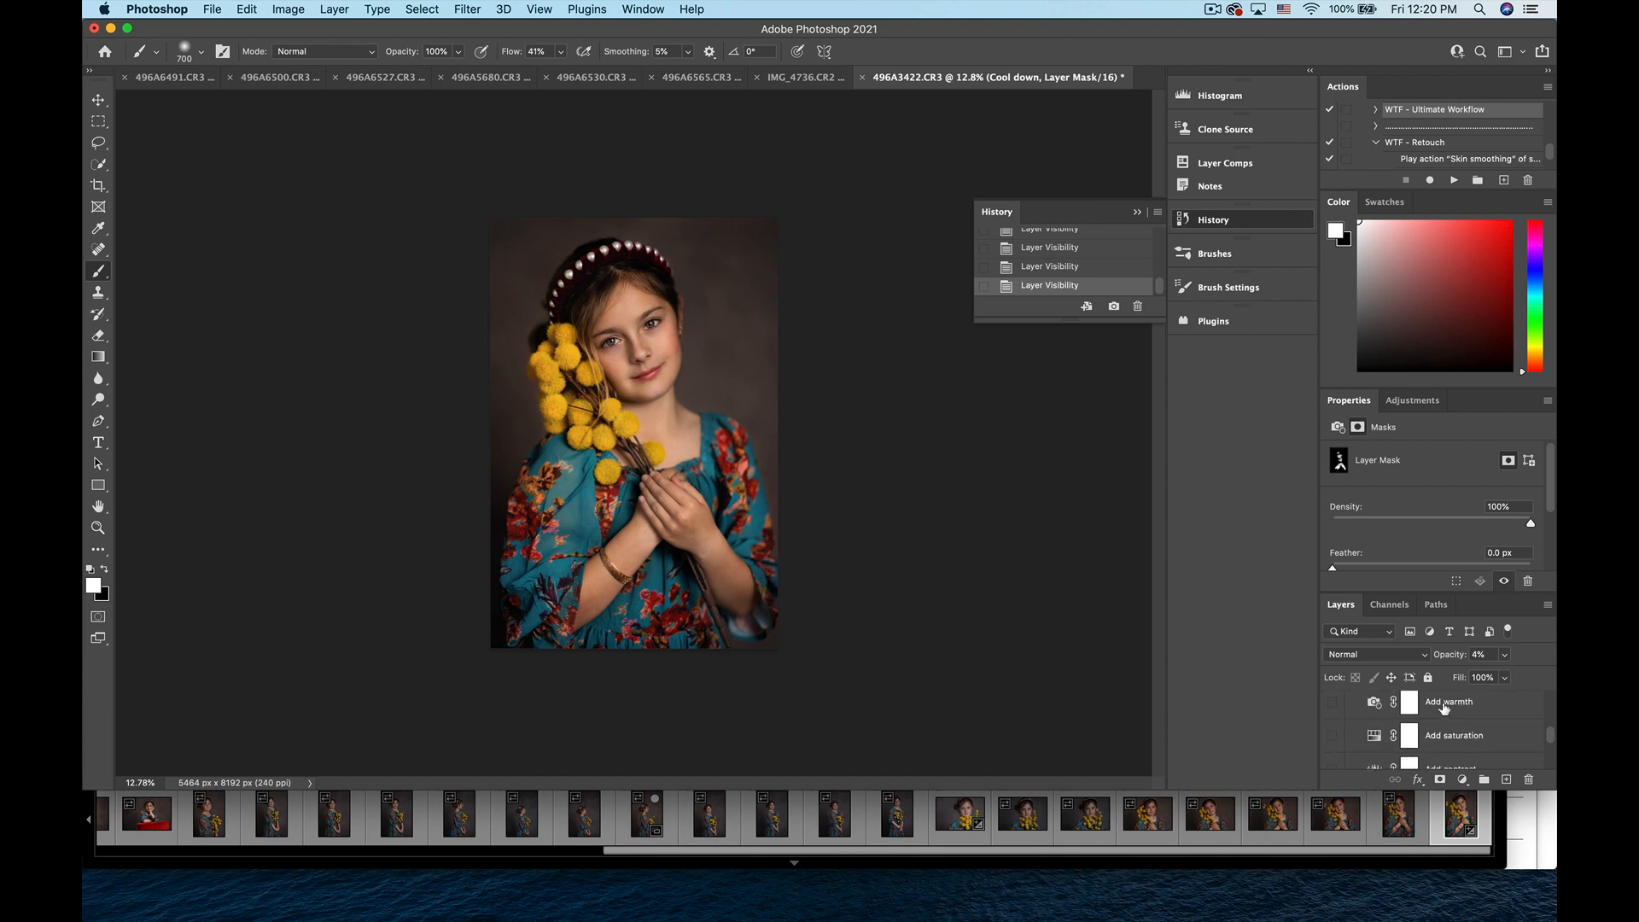
- Turn on the Add saturation layer, lower its opacity to 15%, and compare the portrait with and without it
scroll(1443, 708, down, 1)
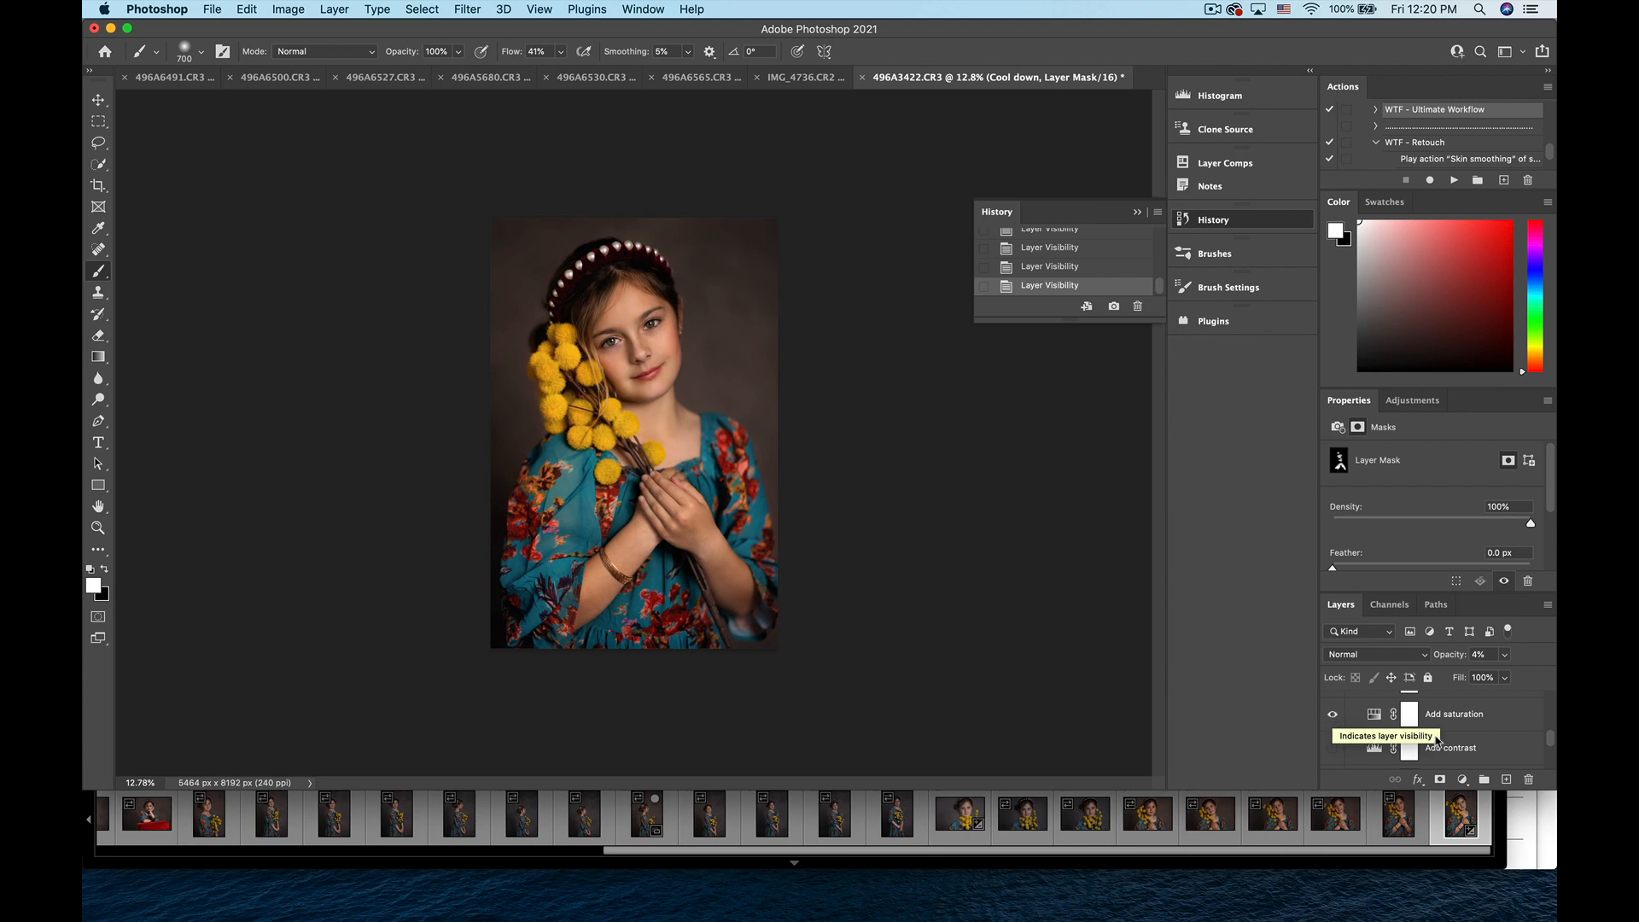
click(1469, 715)
click(1504, 655)
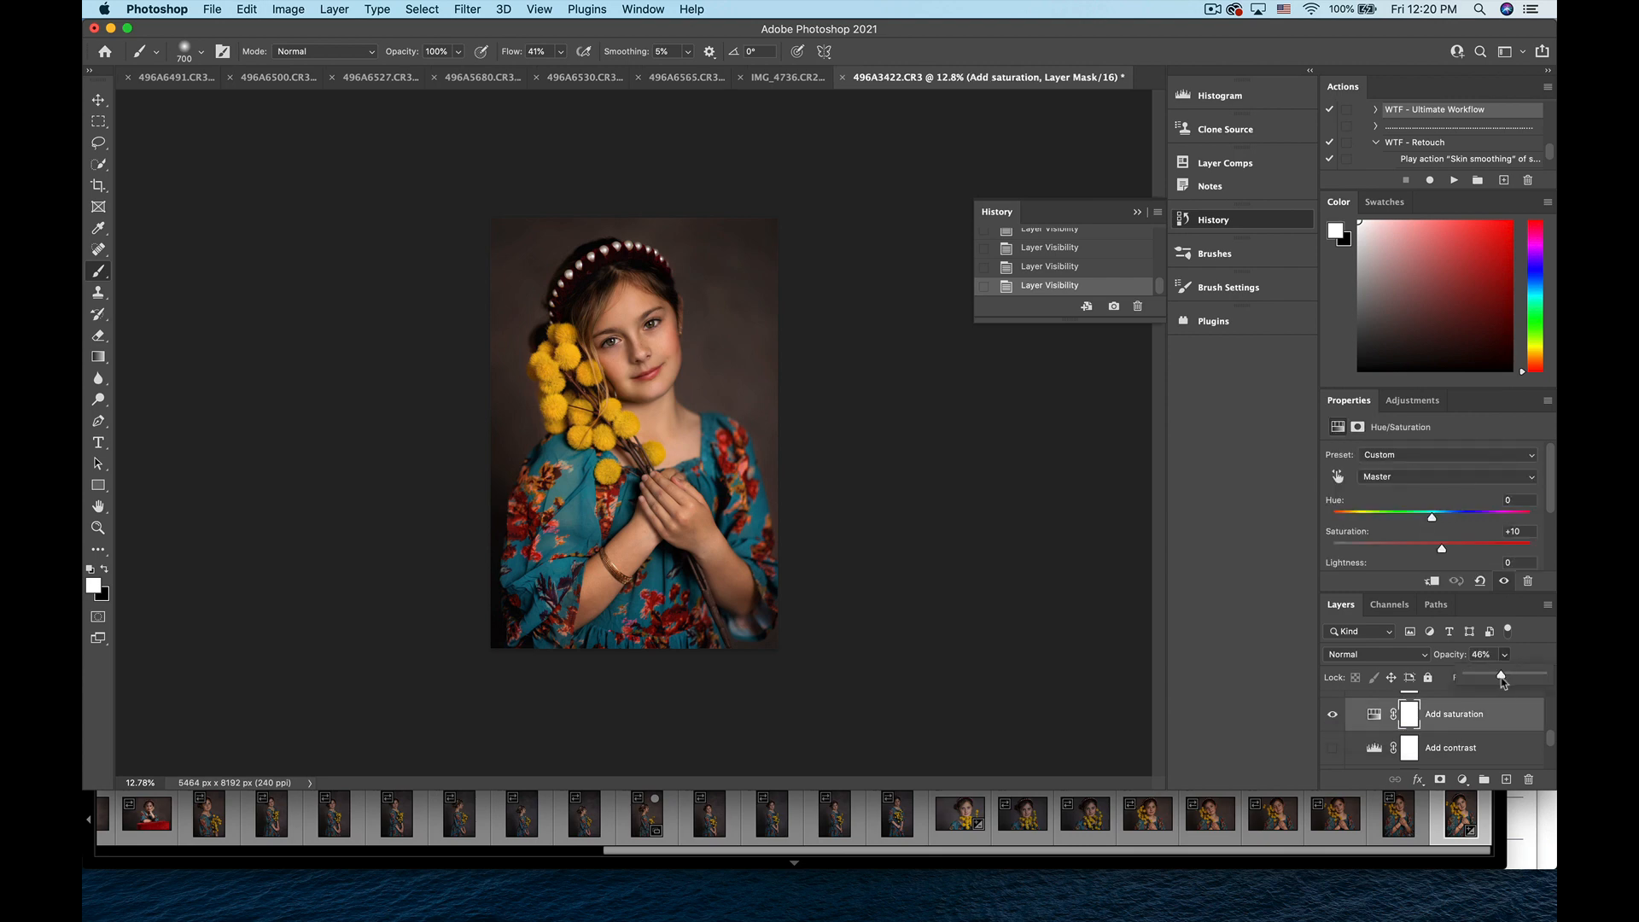
drag(1502, 682, 1479, 686)
click(1332, 716)
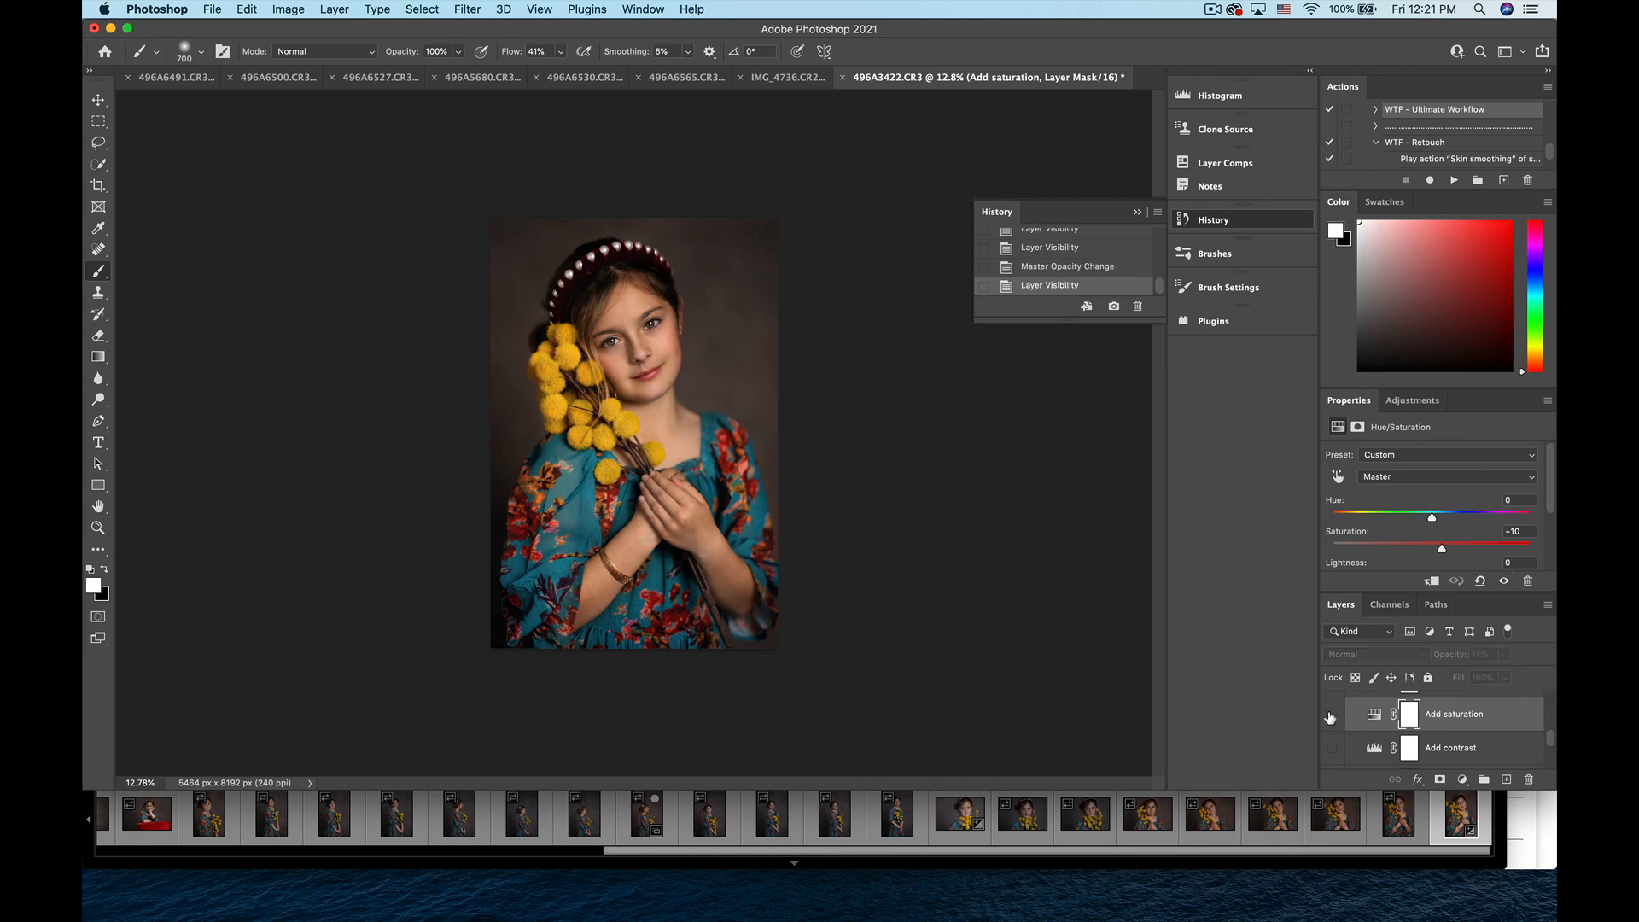
click(1332, 716)
click(1332, 715)
click(1332, 716)
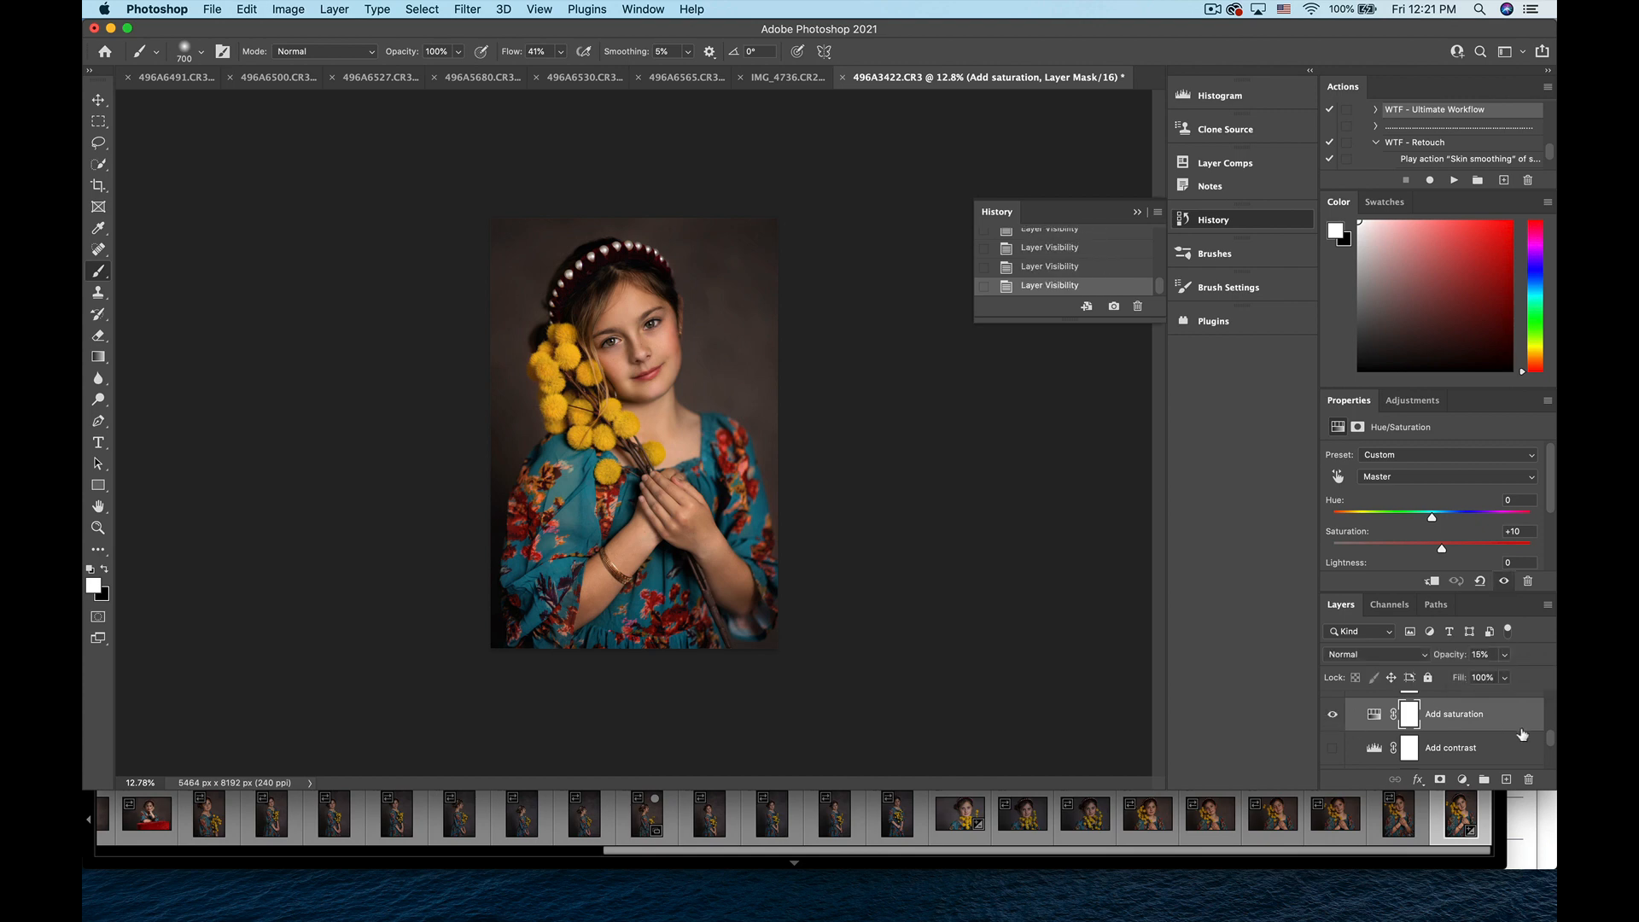
- Turn on the Add contrast layer and check its effect on the portrait
scroll(1499, 724, down, 1)
click(1463, 719)
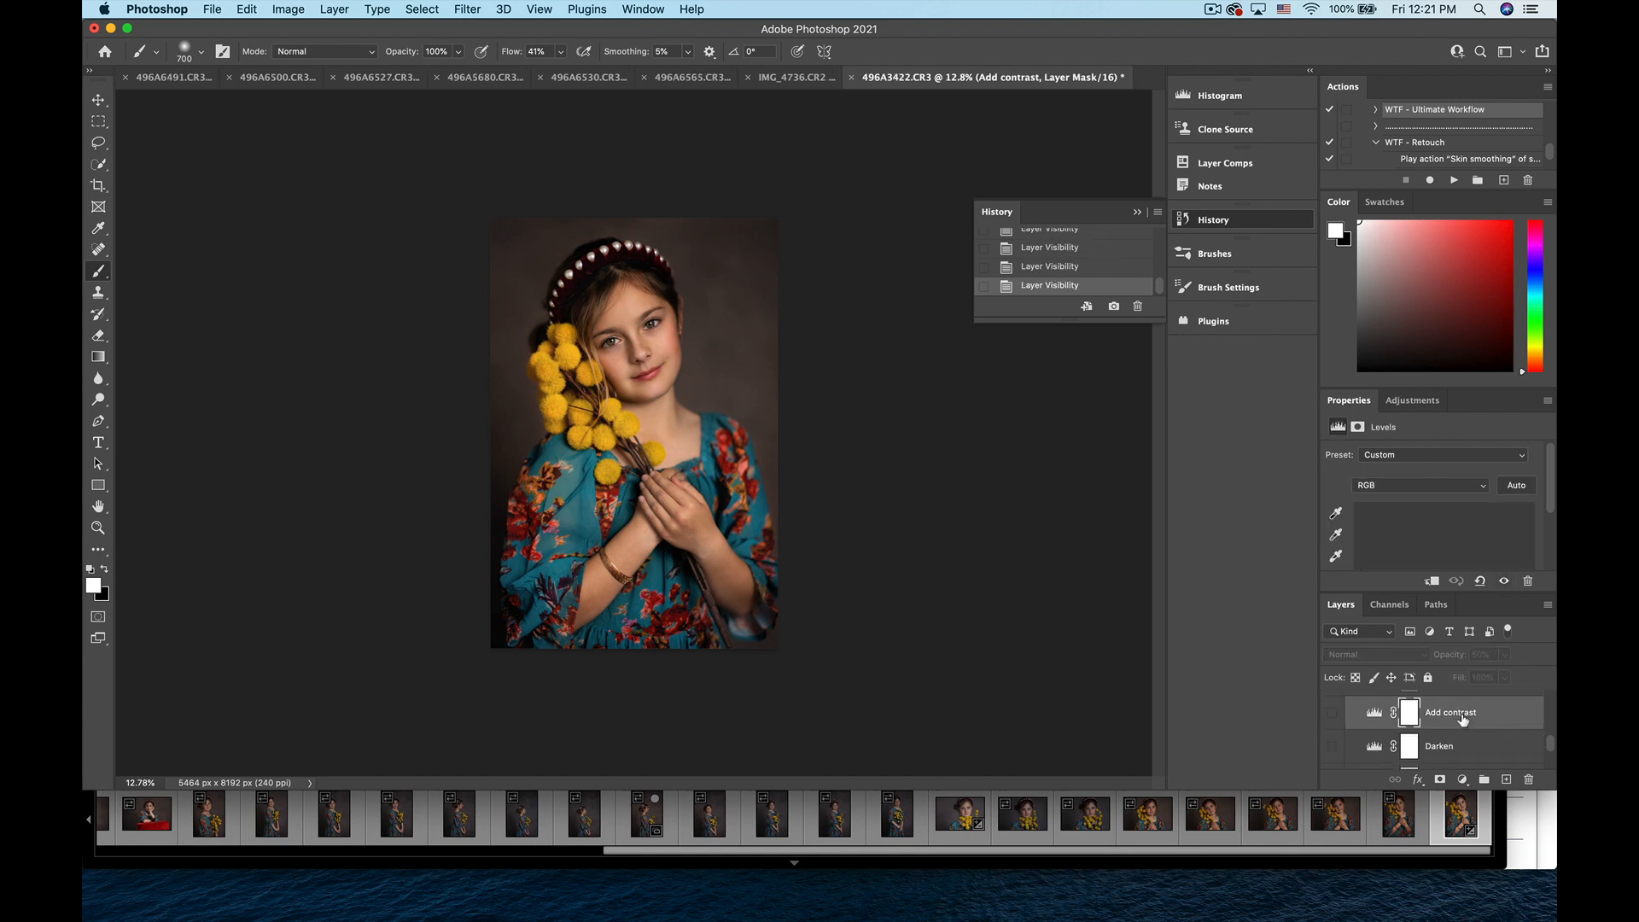
click(1332, 716)
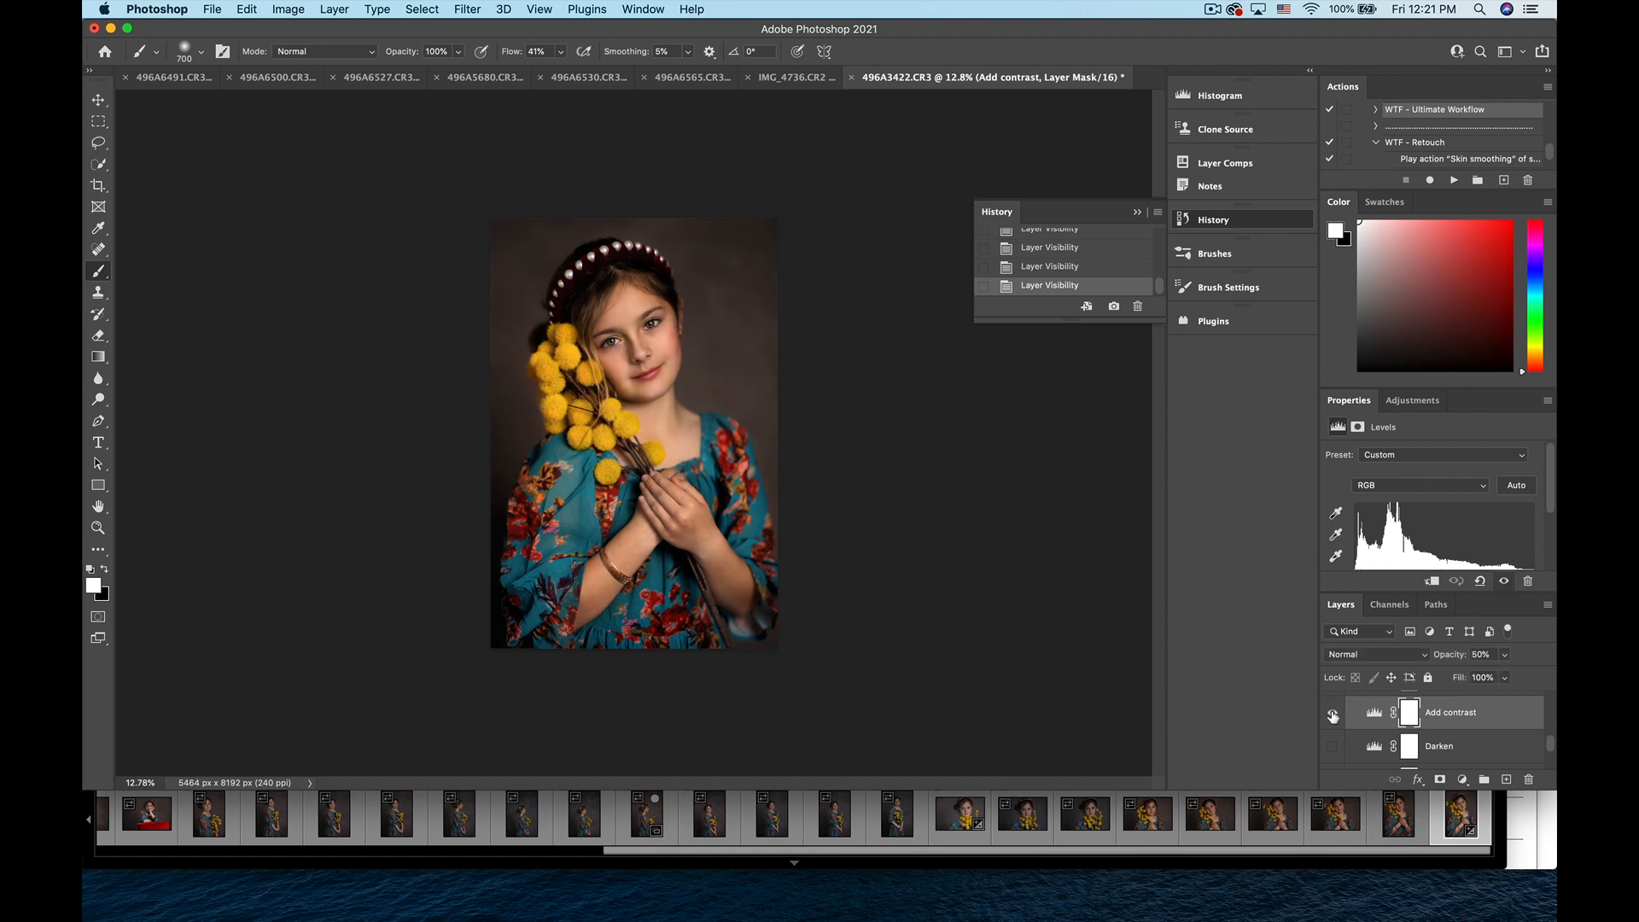
click(1332, 715)
click(1333, 716)
scroll(838, 477, down, 3)
scroll(838, 478, up, 5)
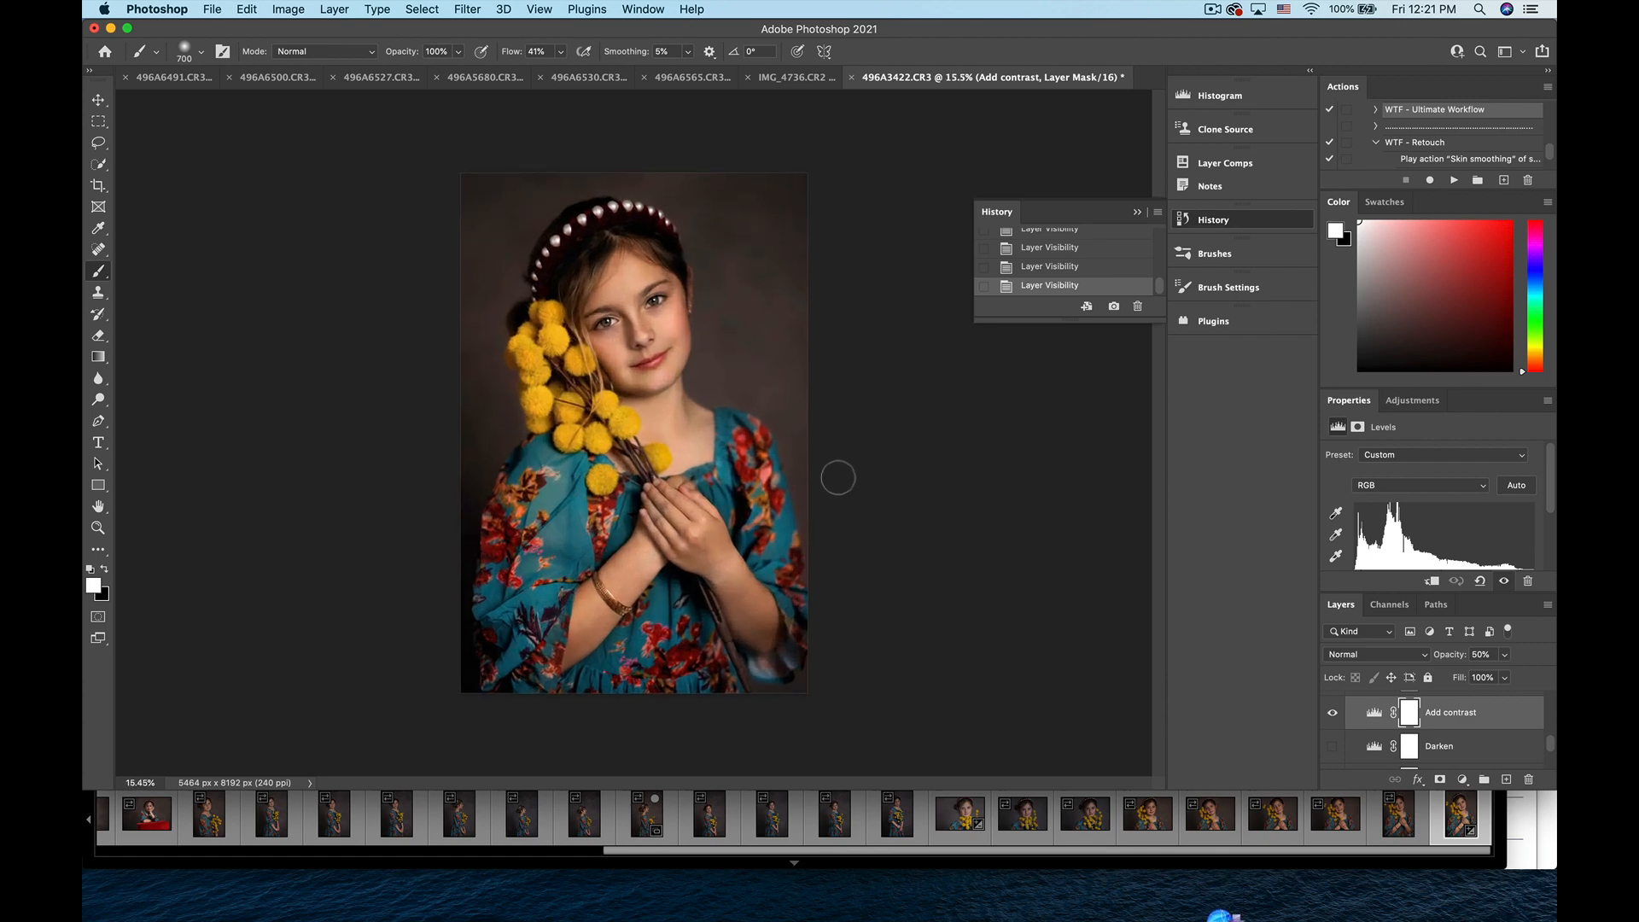
- Lower the Add contrast layer's opacity to 14% and compare the portrait with and without it
click(1374, 712)
click(1506, 655)
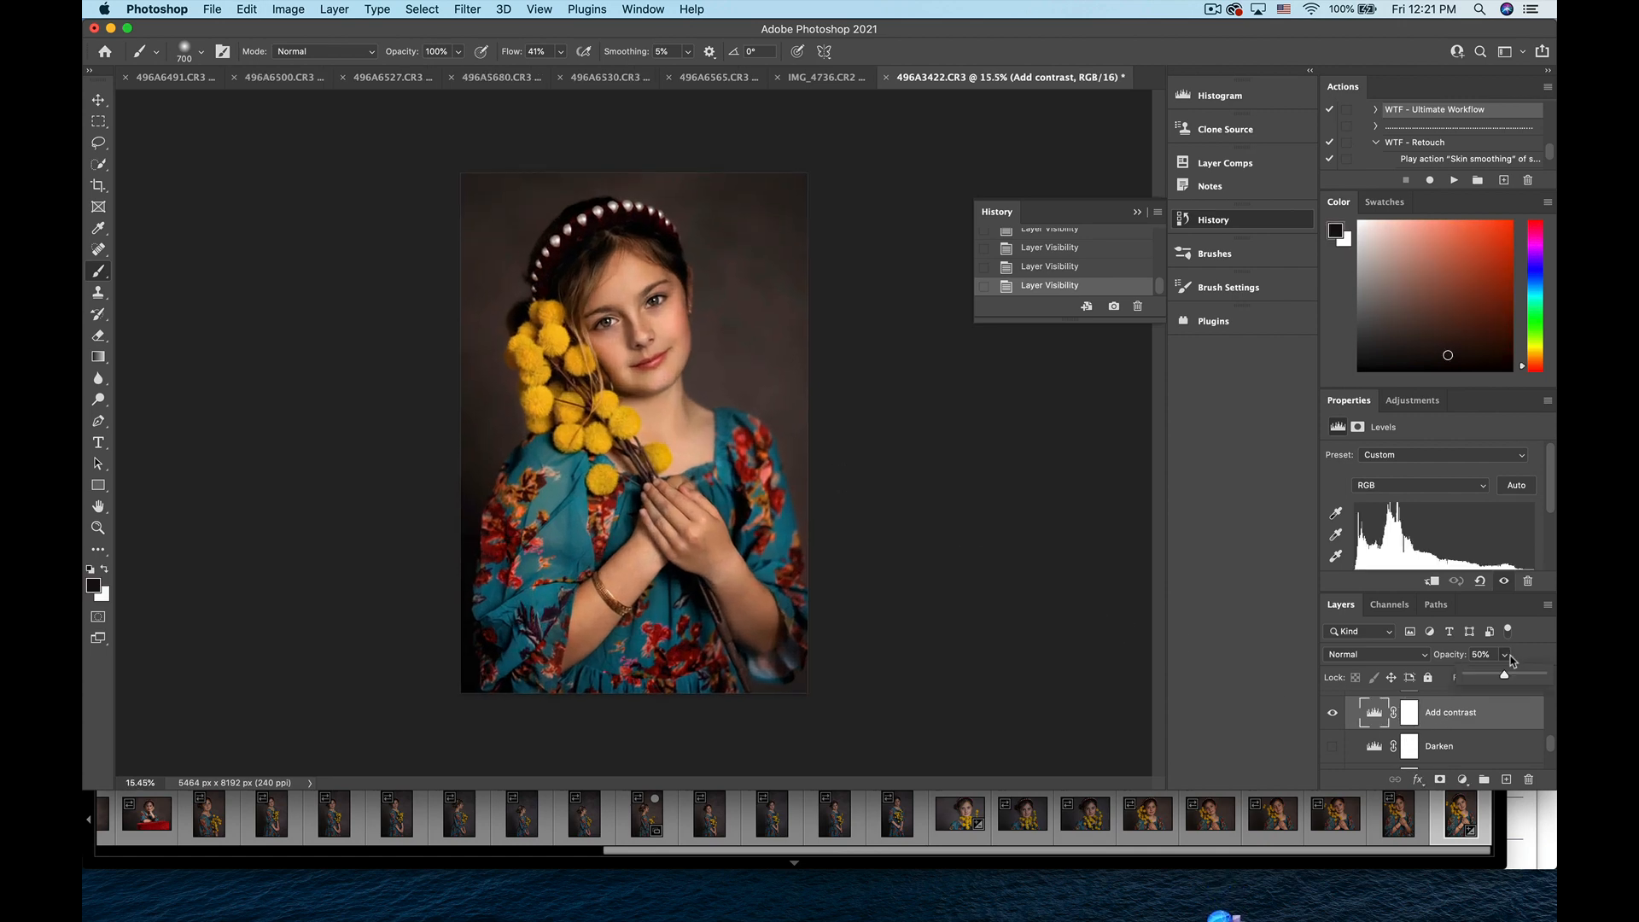
drag(1511, 660, 1456, 690)
click(1332, 714)
click(1332, 713)
click(1330, 714)
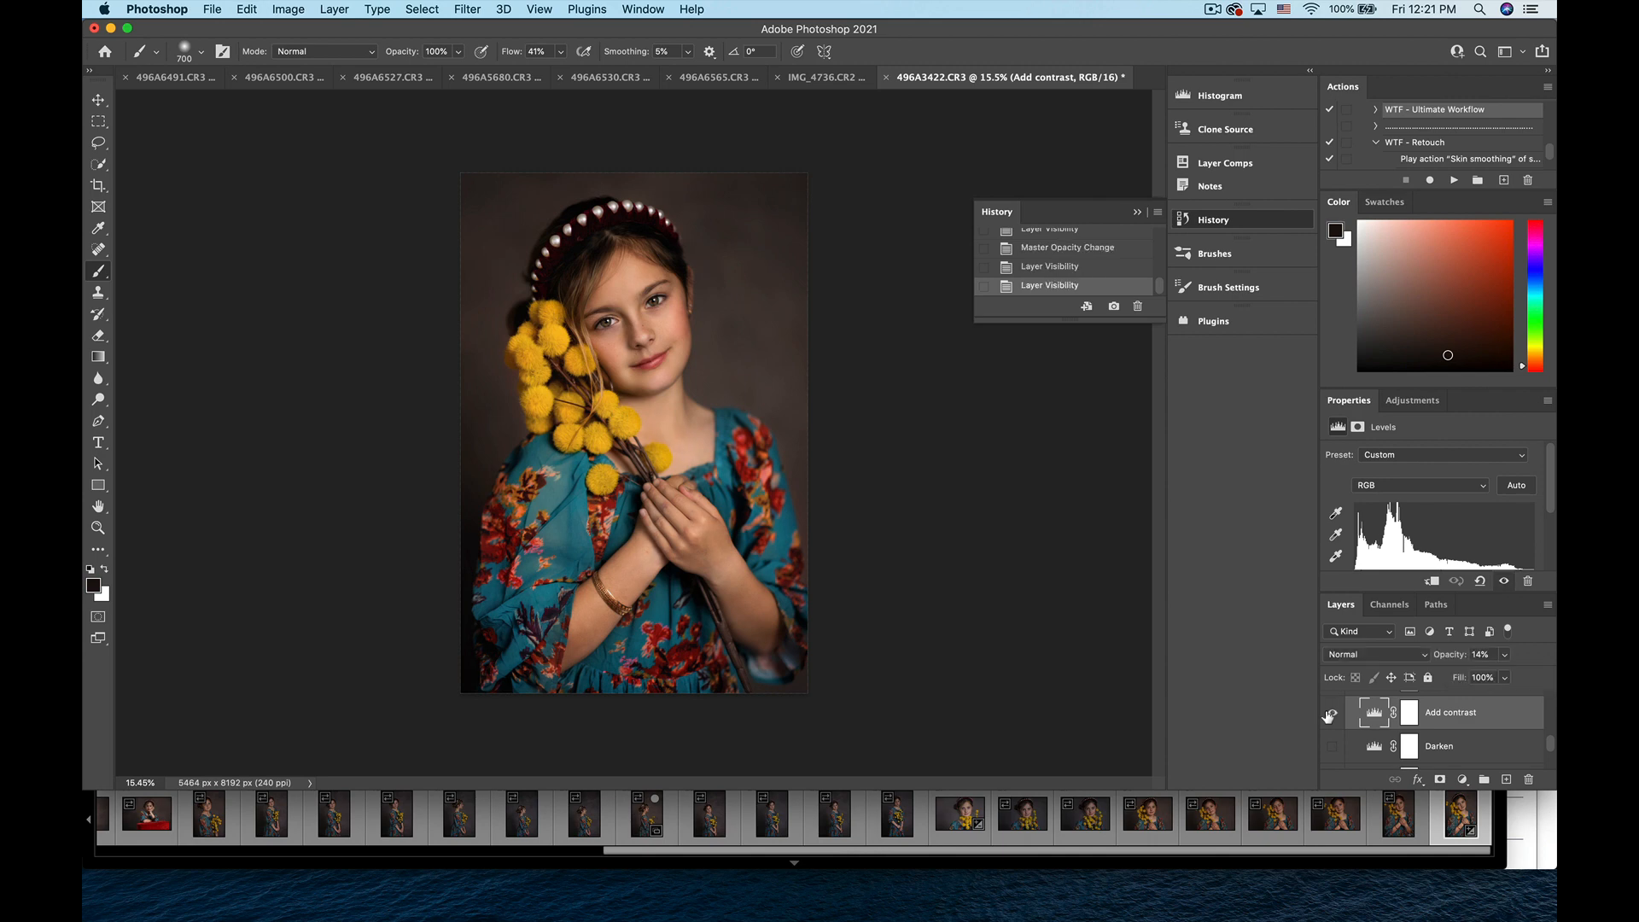
click(1330, 714)
click(1330, 714)
- Turn on the Darken layer, check its effect on the portrait, and select its mask
scroll(1447, 724, down, 1)
click(1447, 721)
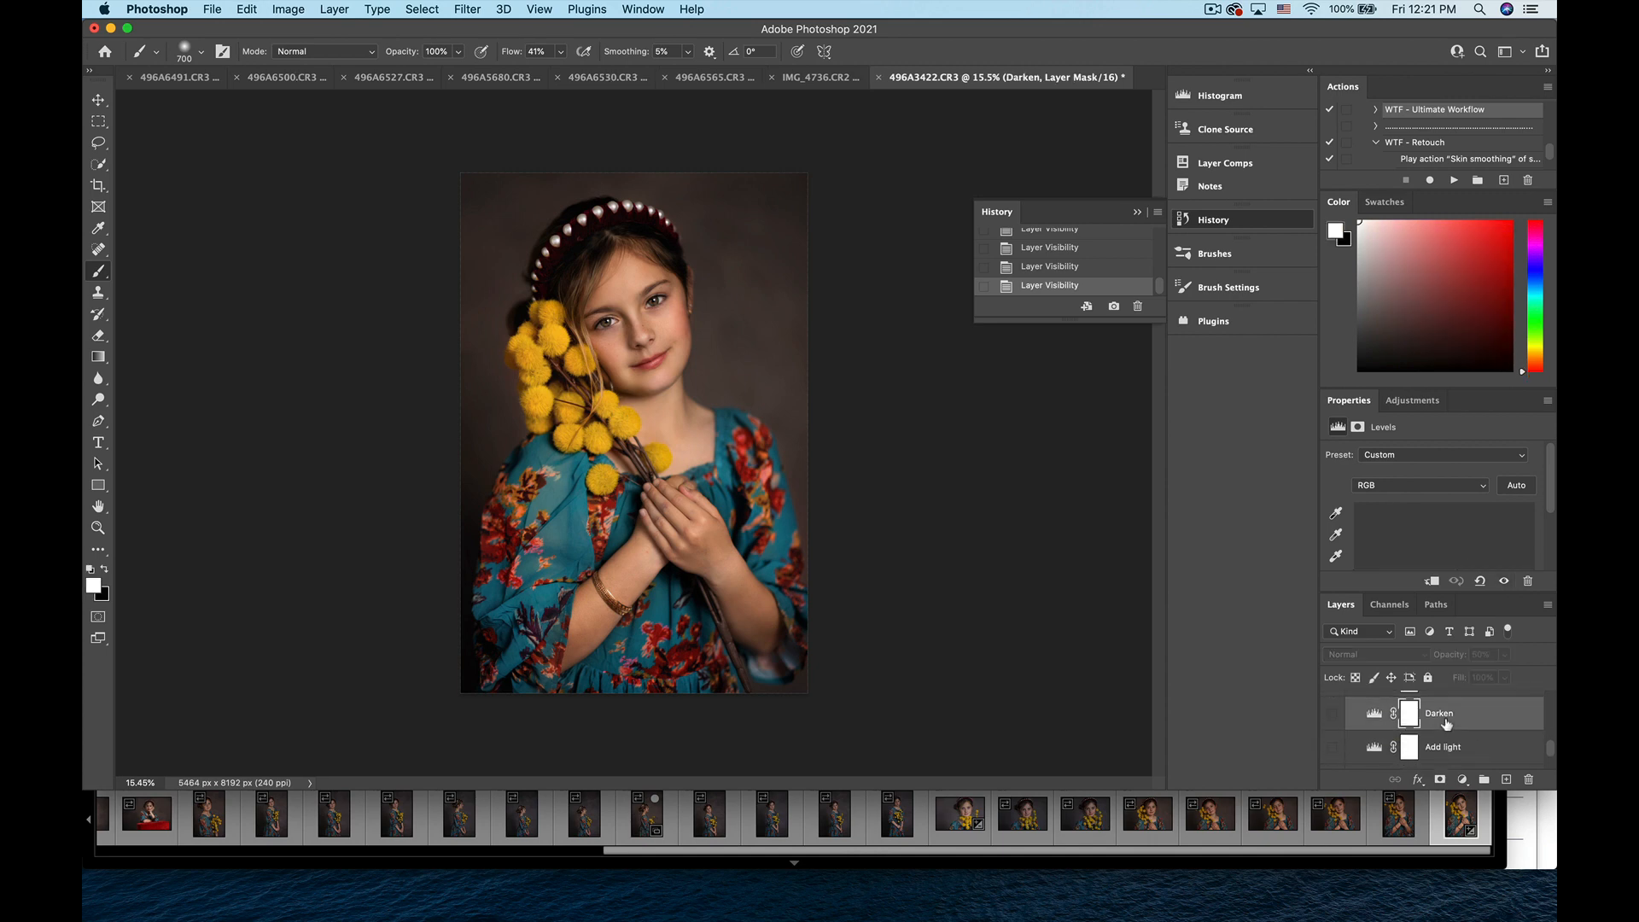
click(1333, 717)
click(1333, 717)
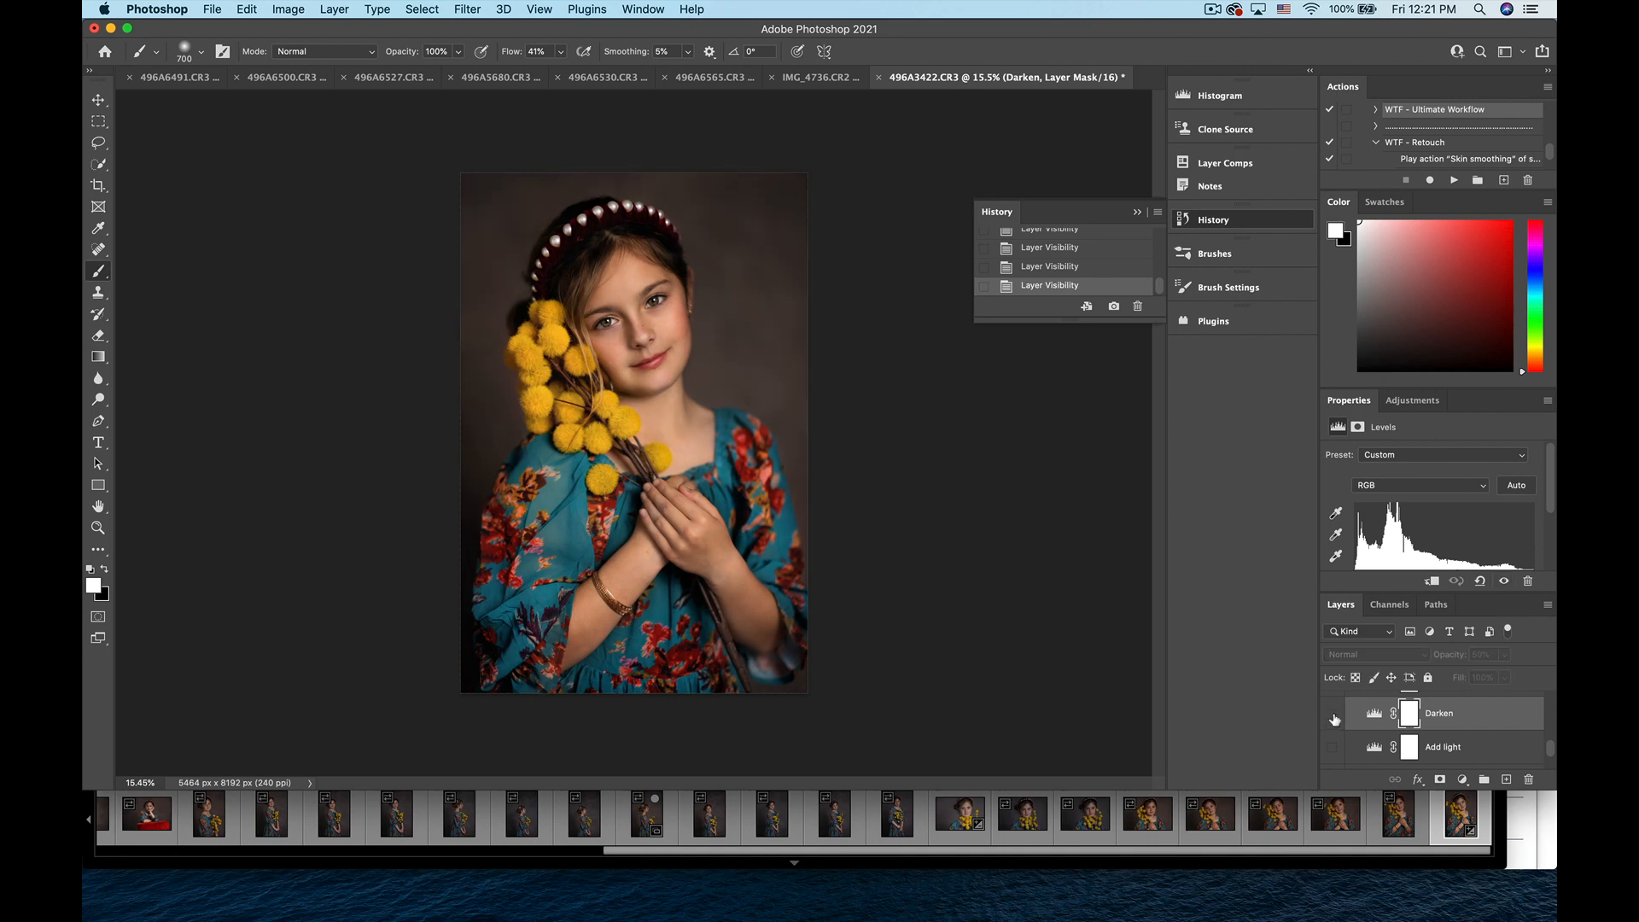
click(1333, 718)
click(1413, 716)
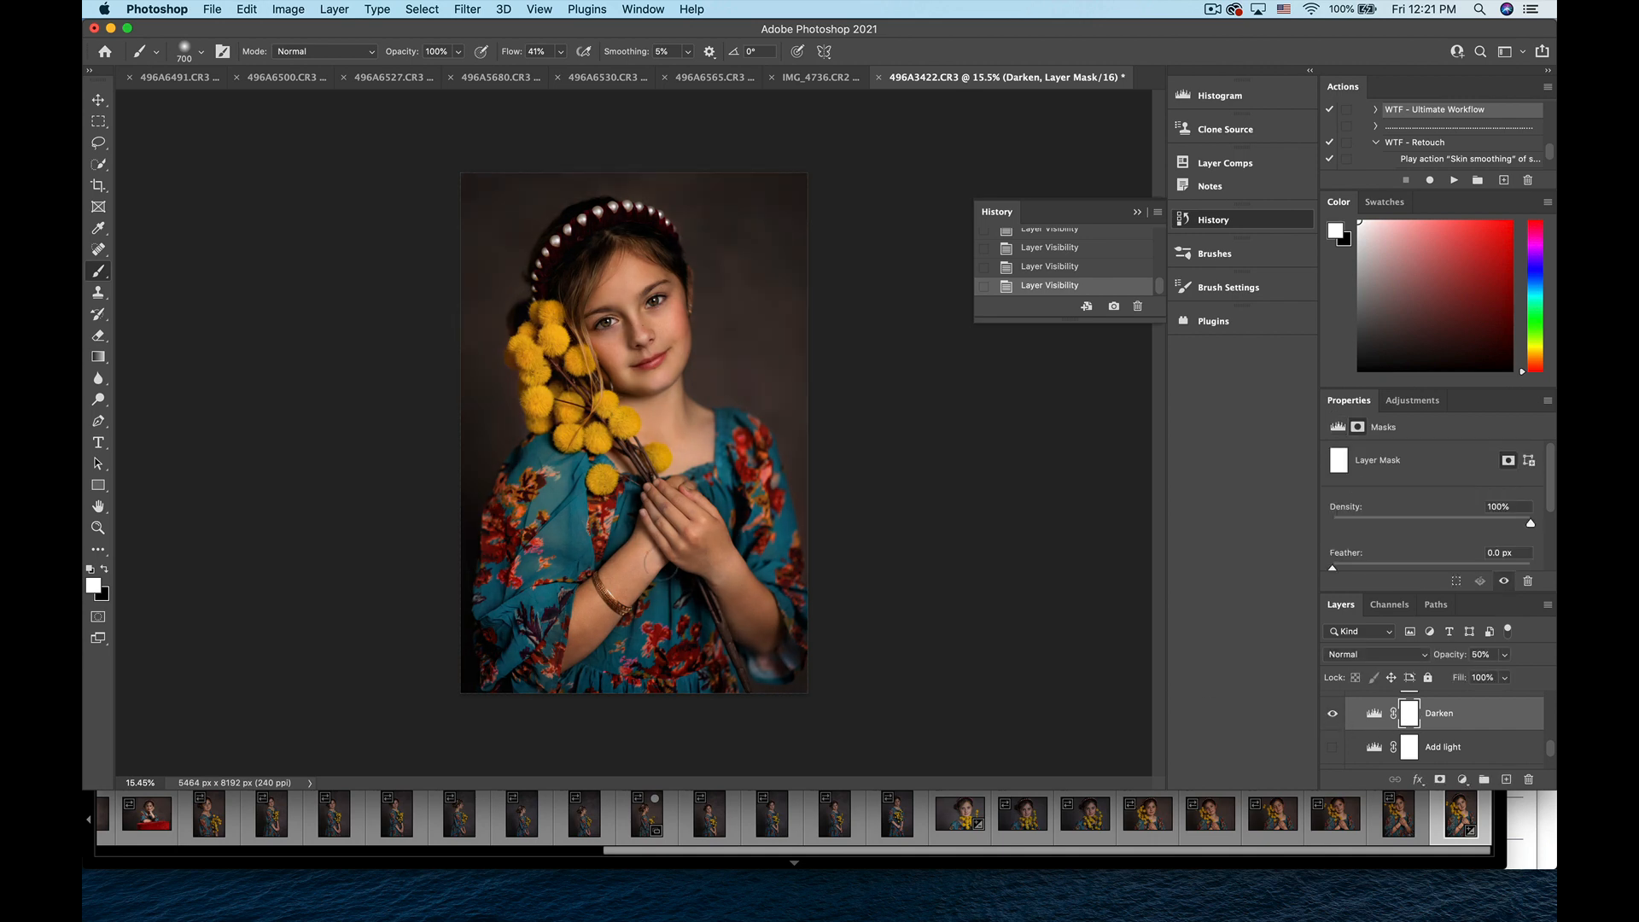
- Paint black on the Darken mask over the girl and flowers, using 74% flow and a brush size of 1700
click(106, 568)
click(561, 51)
click(585, 79)
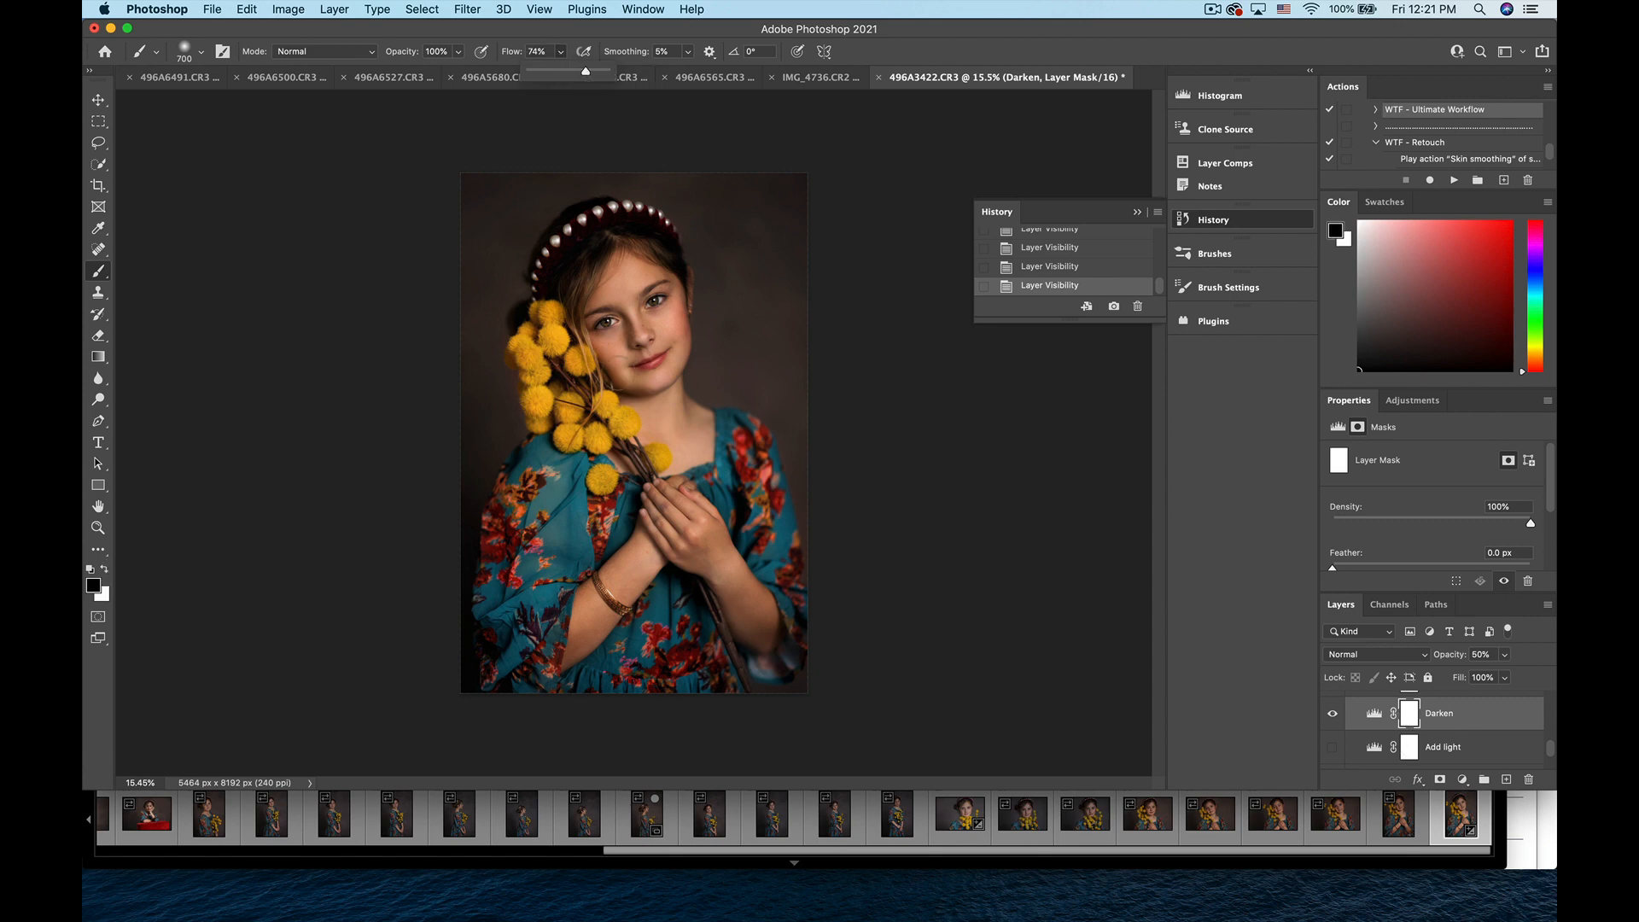
key(bracketright)
key(bracketright)
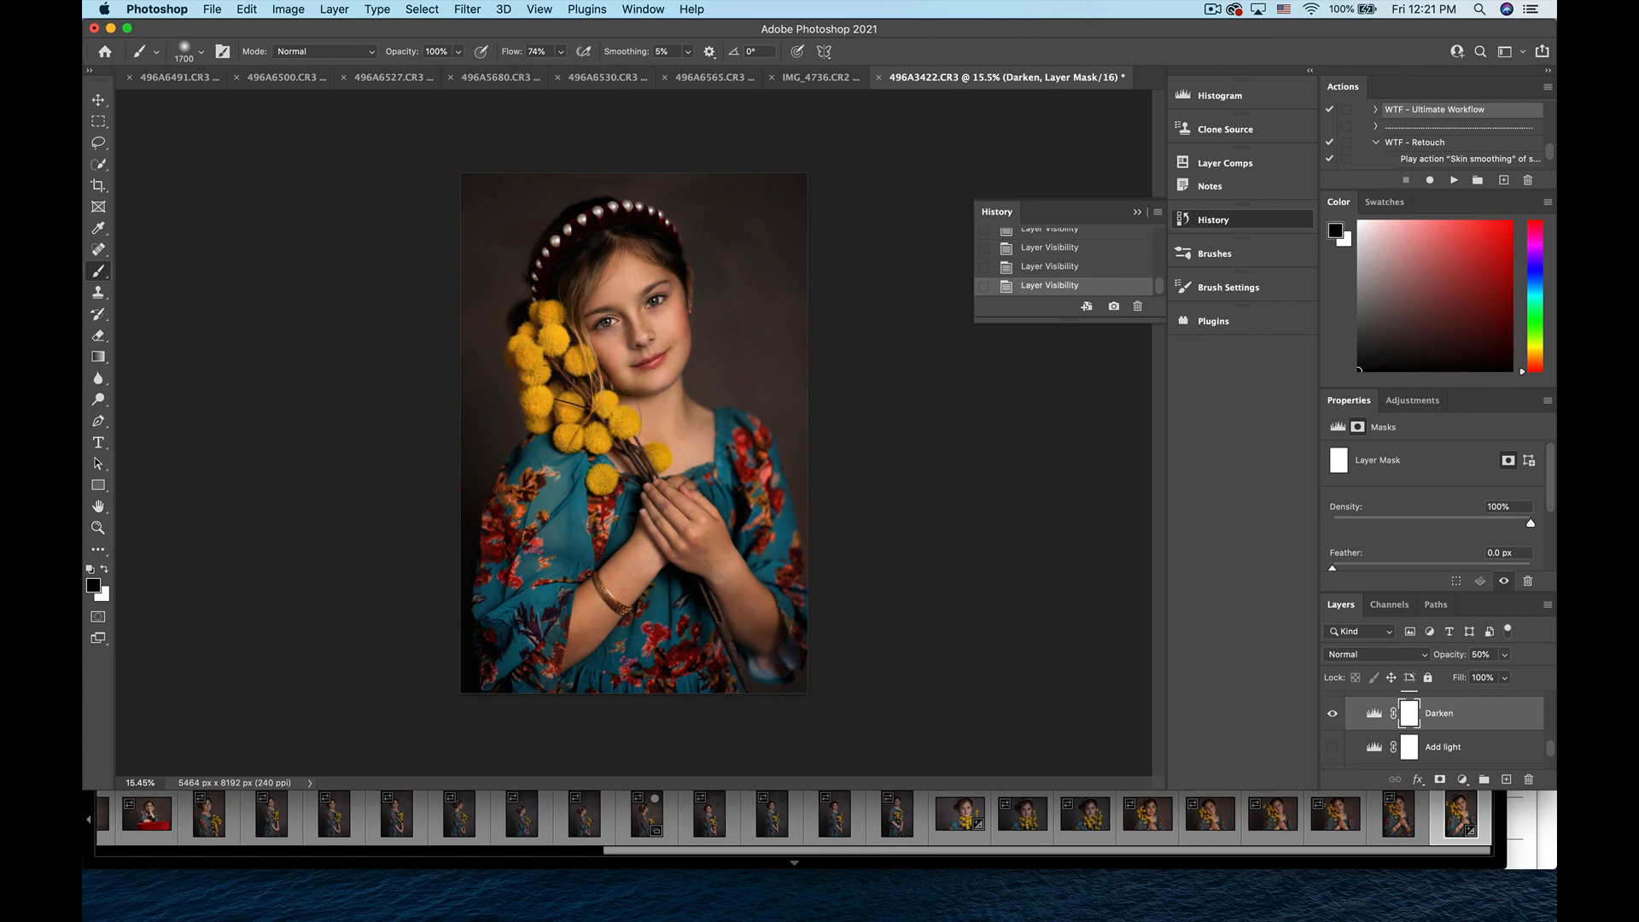
drag(619, 246, 588, 551)
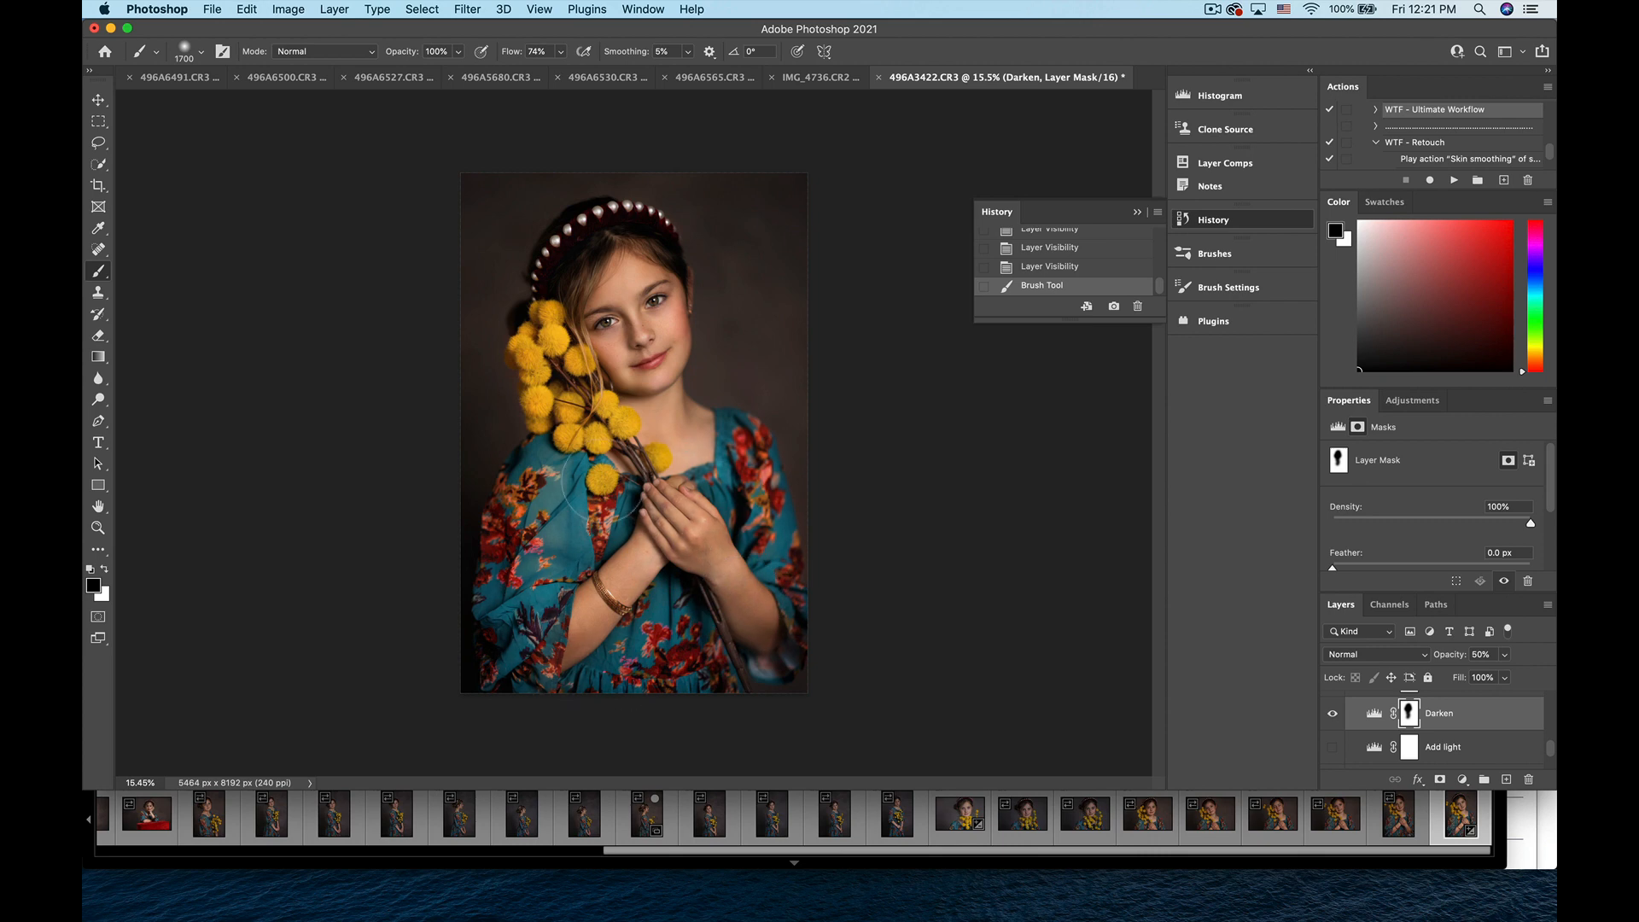
mouse_move(583, 491)
mouse_down()
mouse_move(523, 388)
mouse_move(584, 388)
mouse_move(558, 315)
mouse_up()
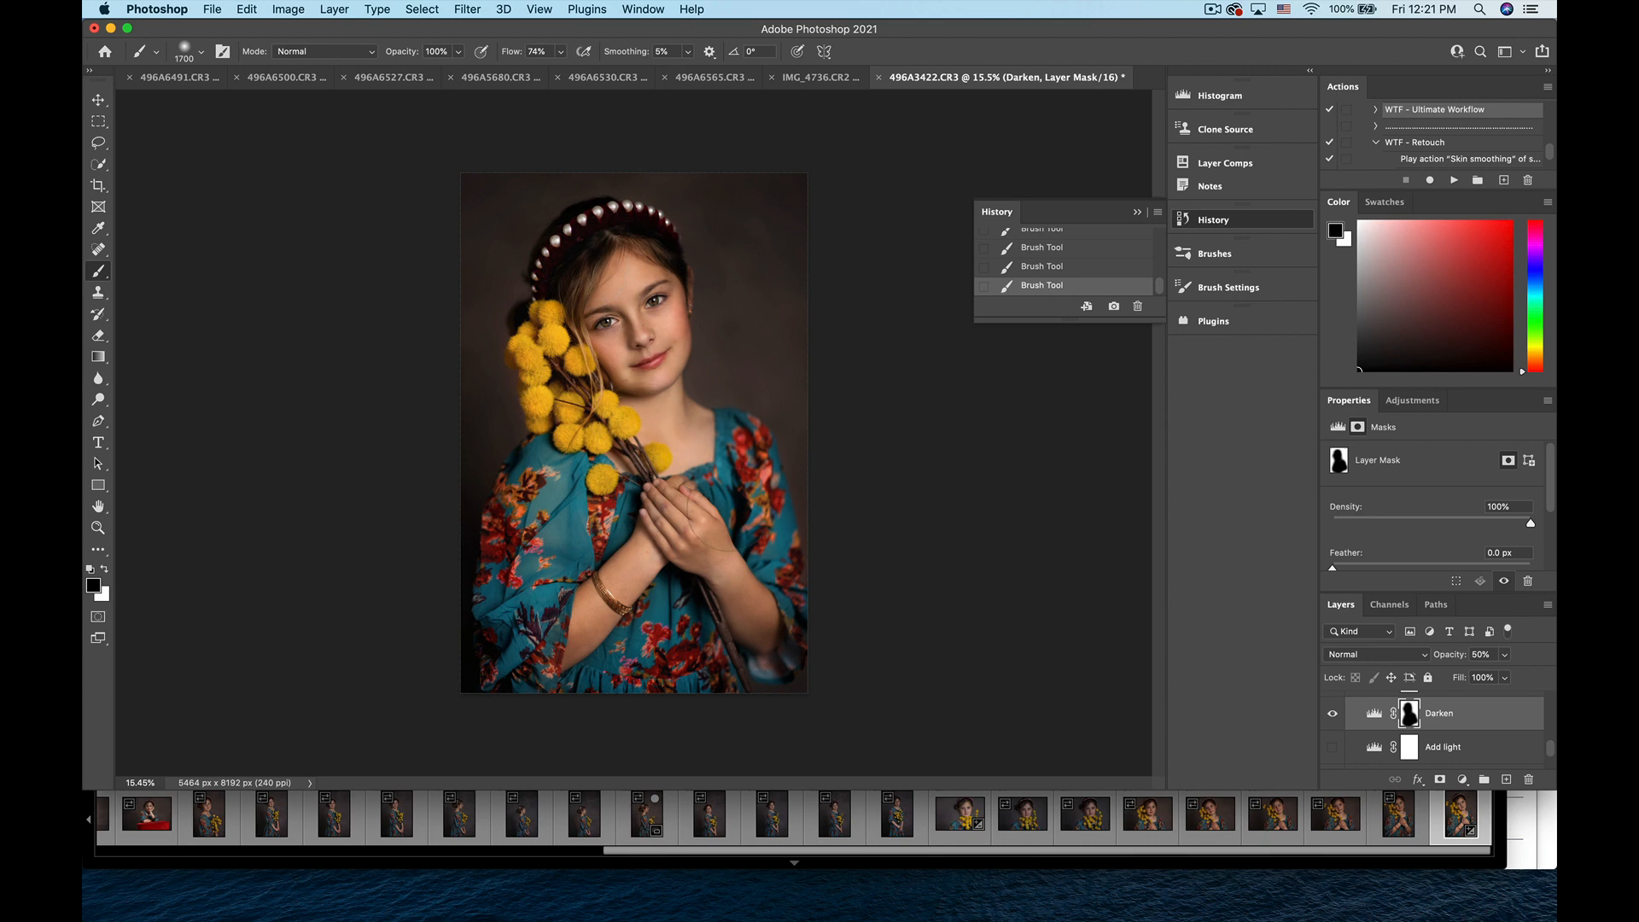
- Compare the portrait with and without the masked Darken layer
click(1332, 717)
click(1333, 715)
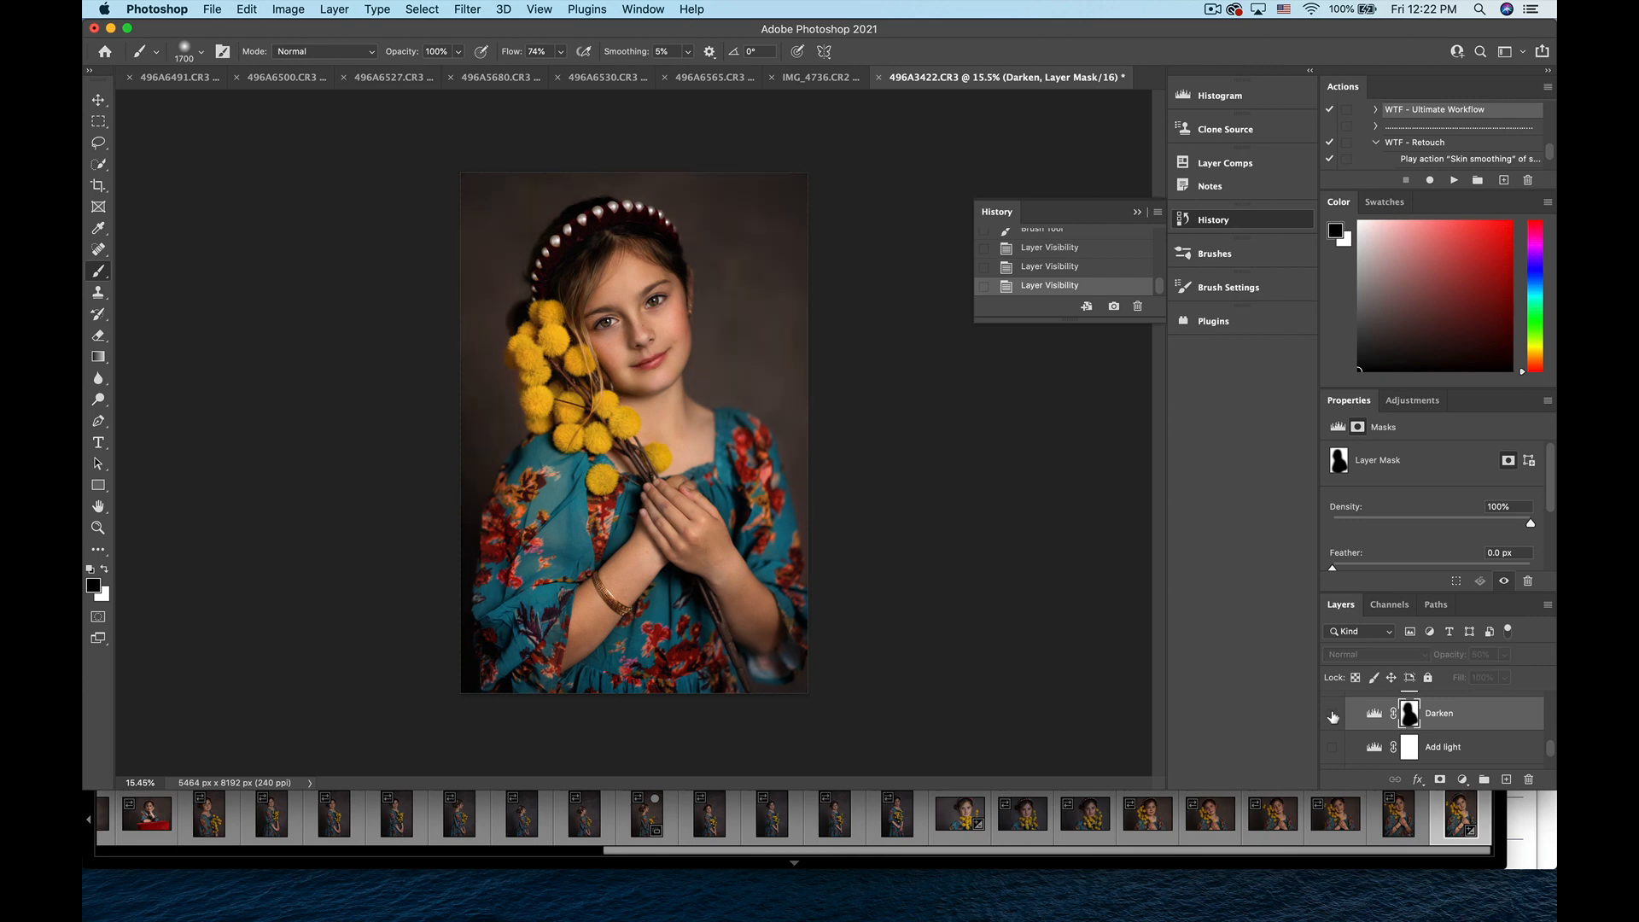
click(1333, 714)
click(1332, 715)
click(1333, 714)
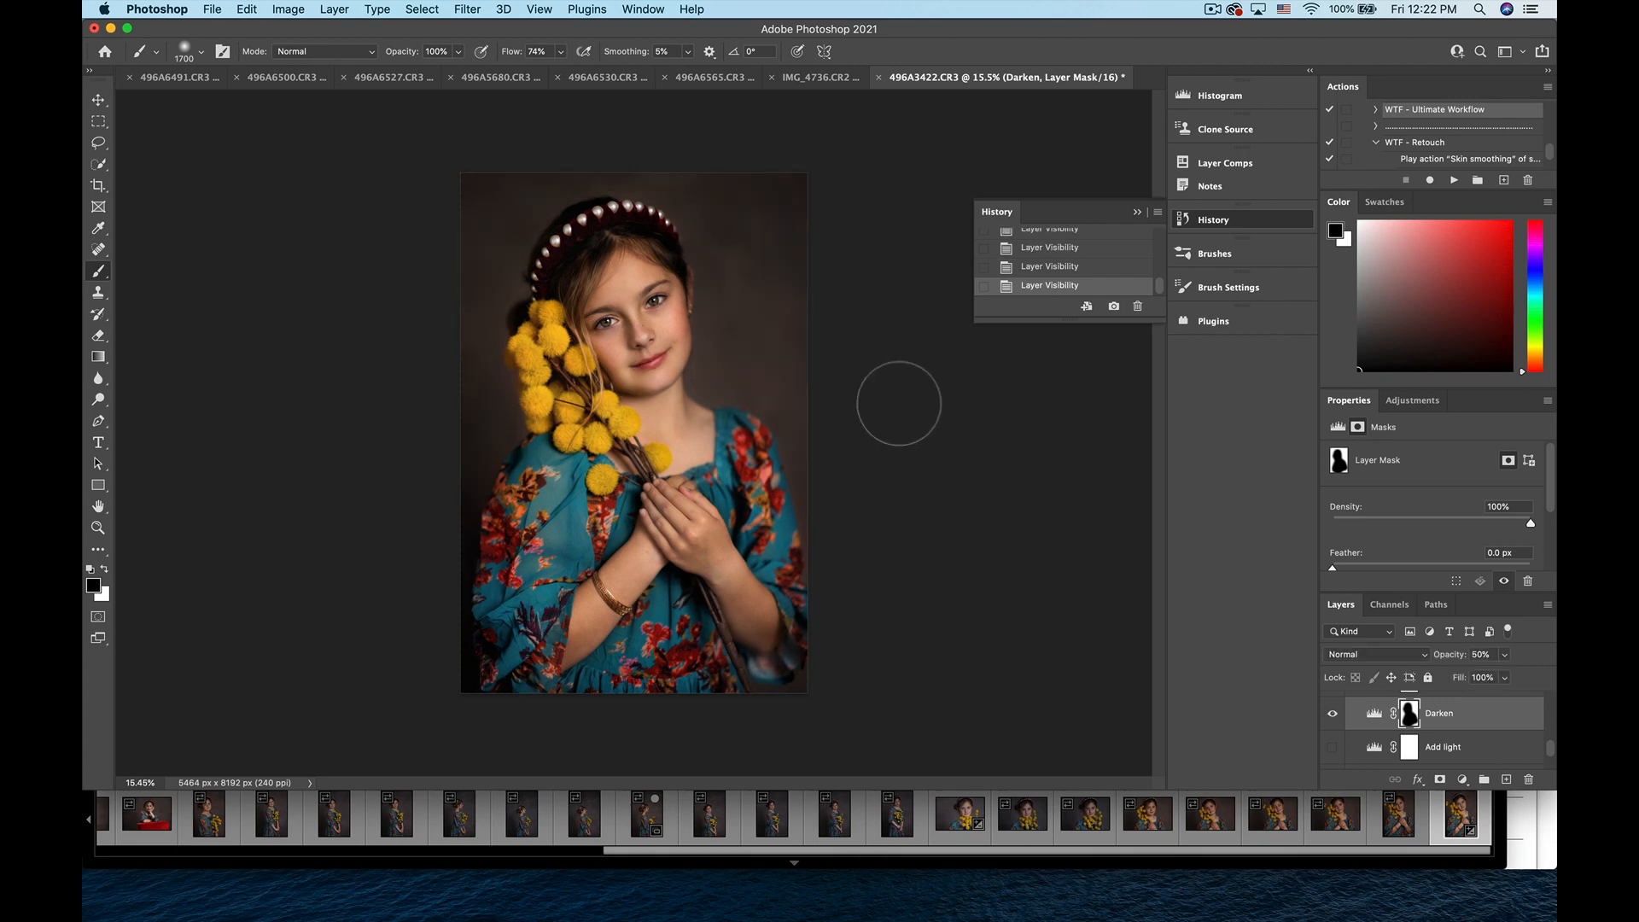
- Paint white on the Darken mask over the background left of the girl's head and flowers, then check the mask's red overlay
click(104, 569)
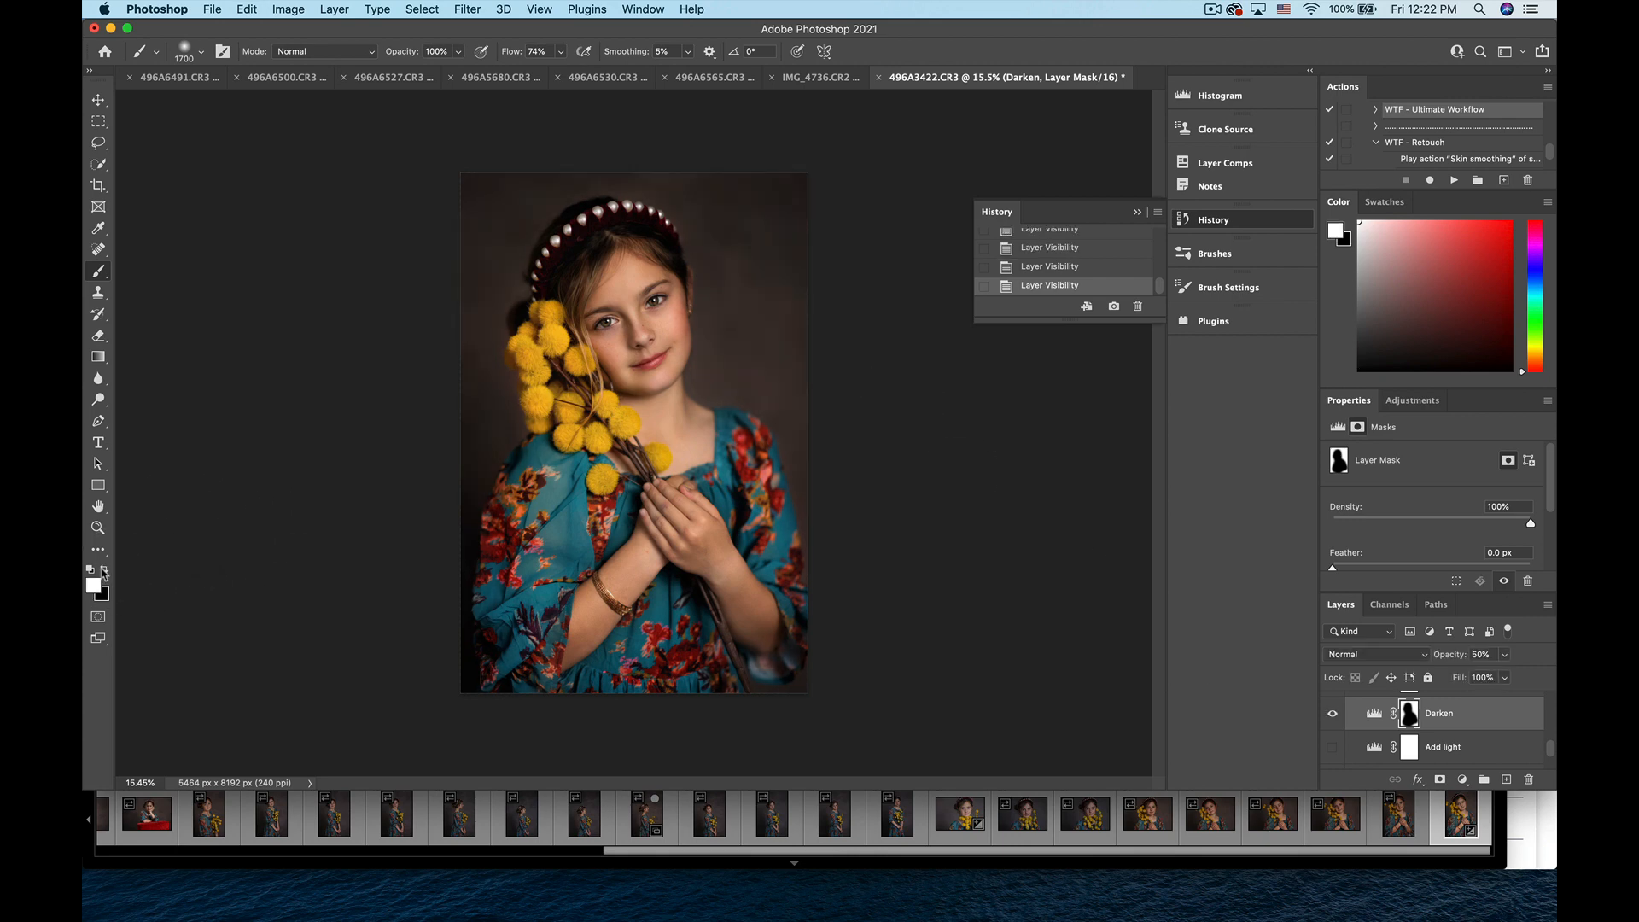
click(493, 287)
click(492, 298)
click(492, 330)
click(491, 378)
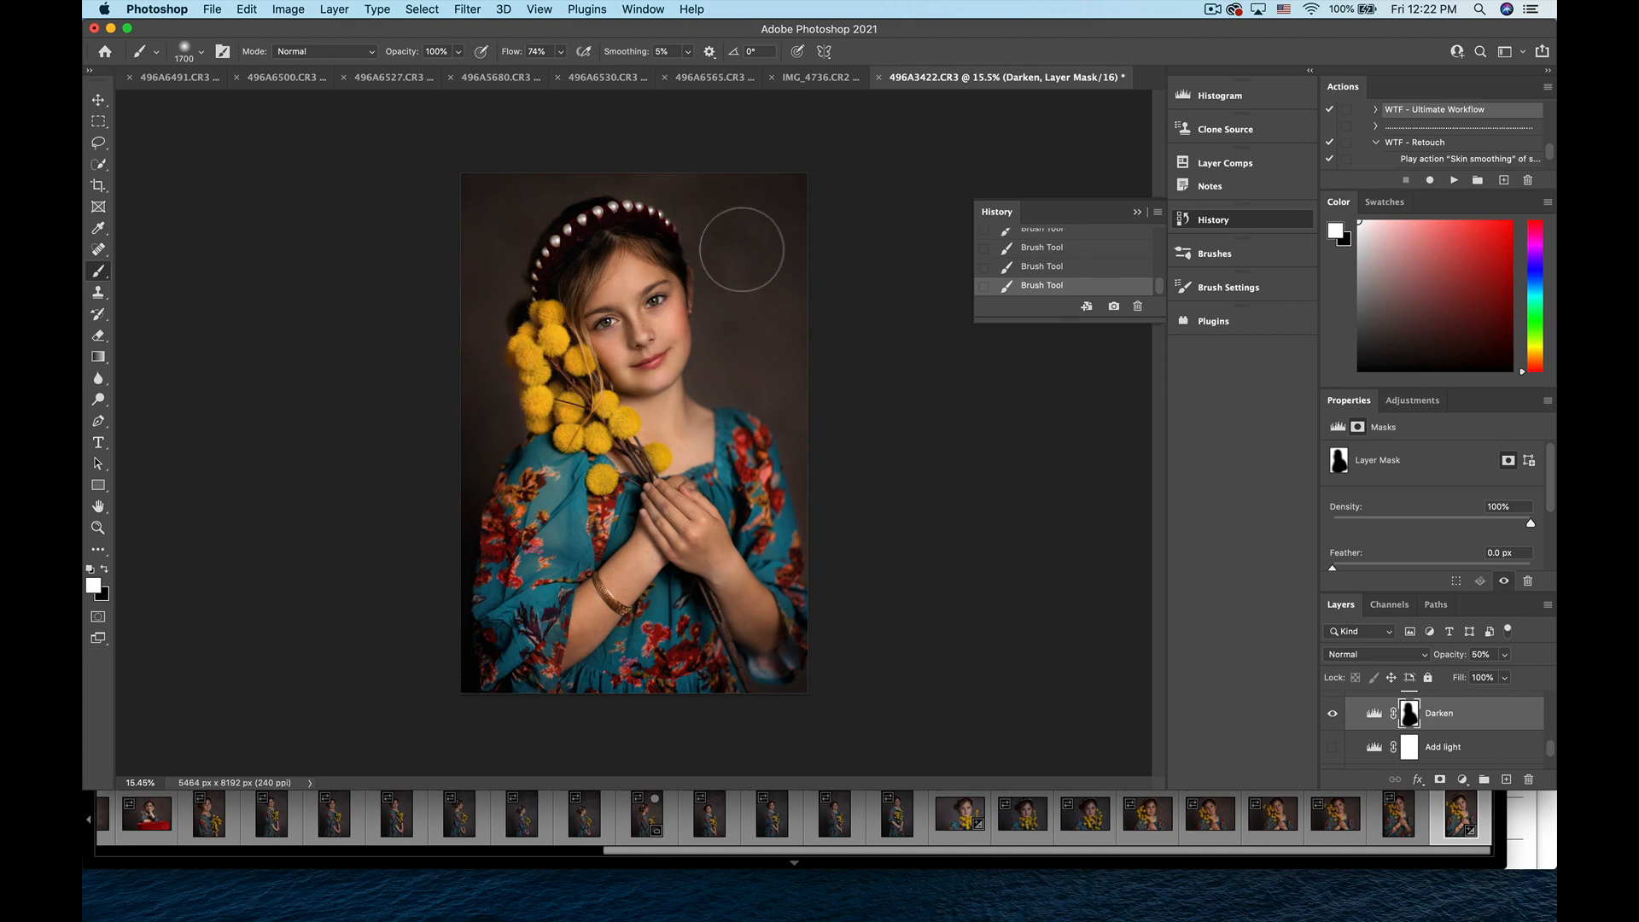
key(x)
key(backslash)
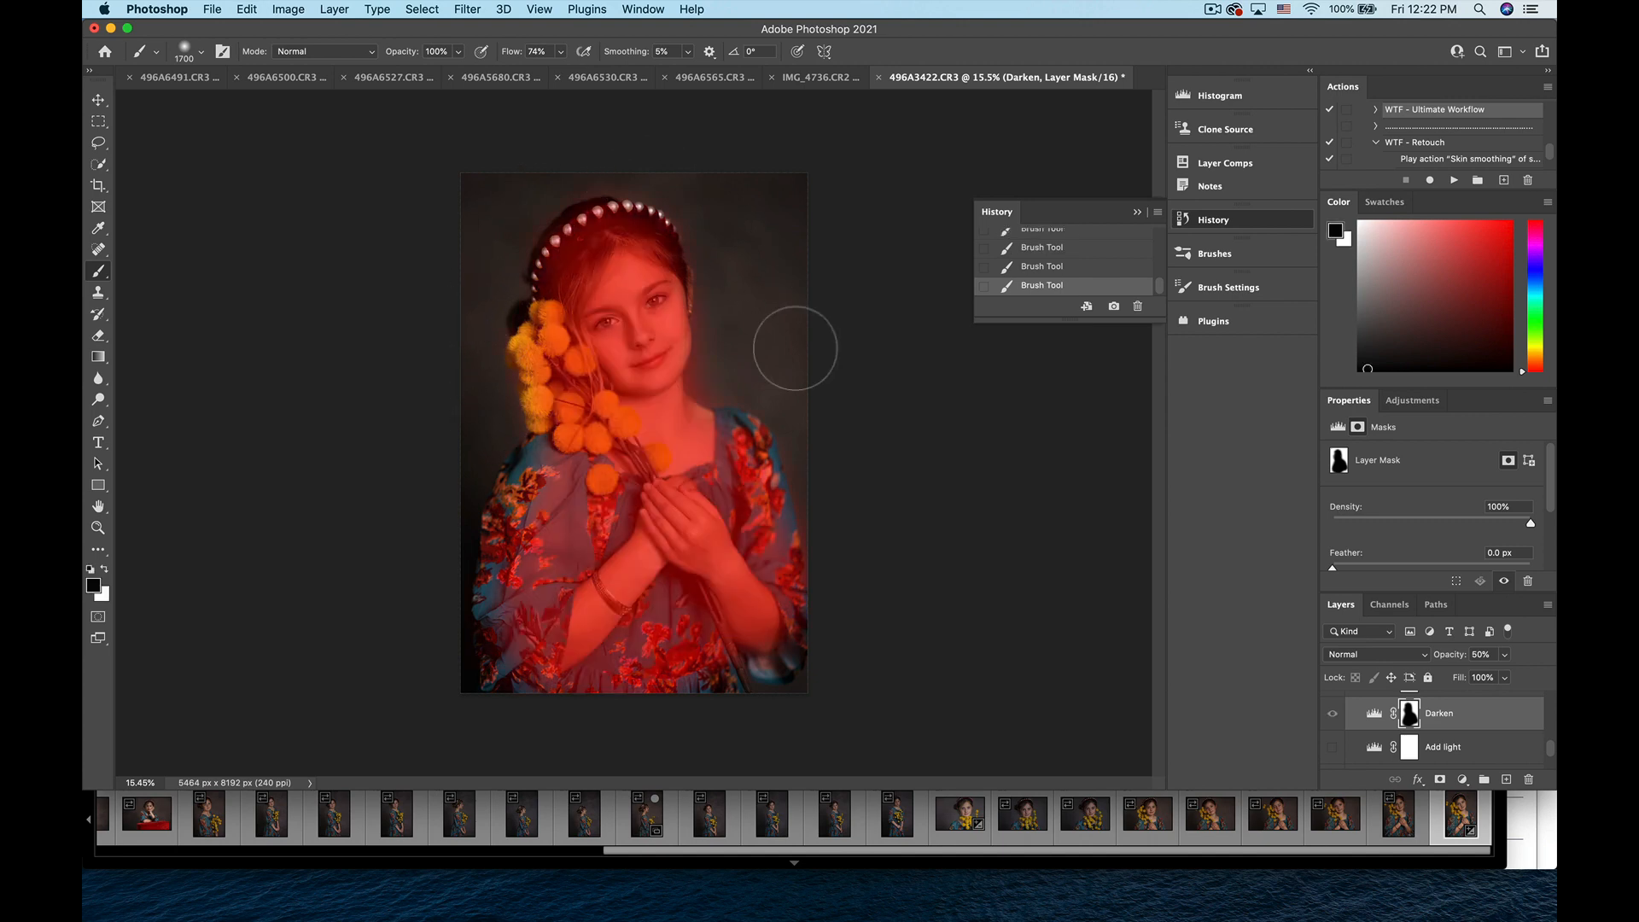
key(backslash)
key(x)
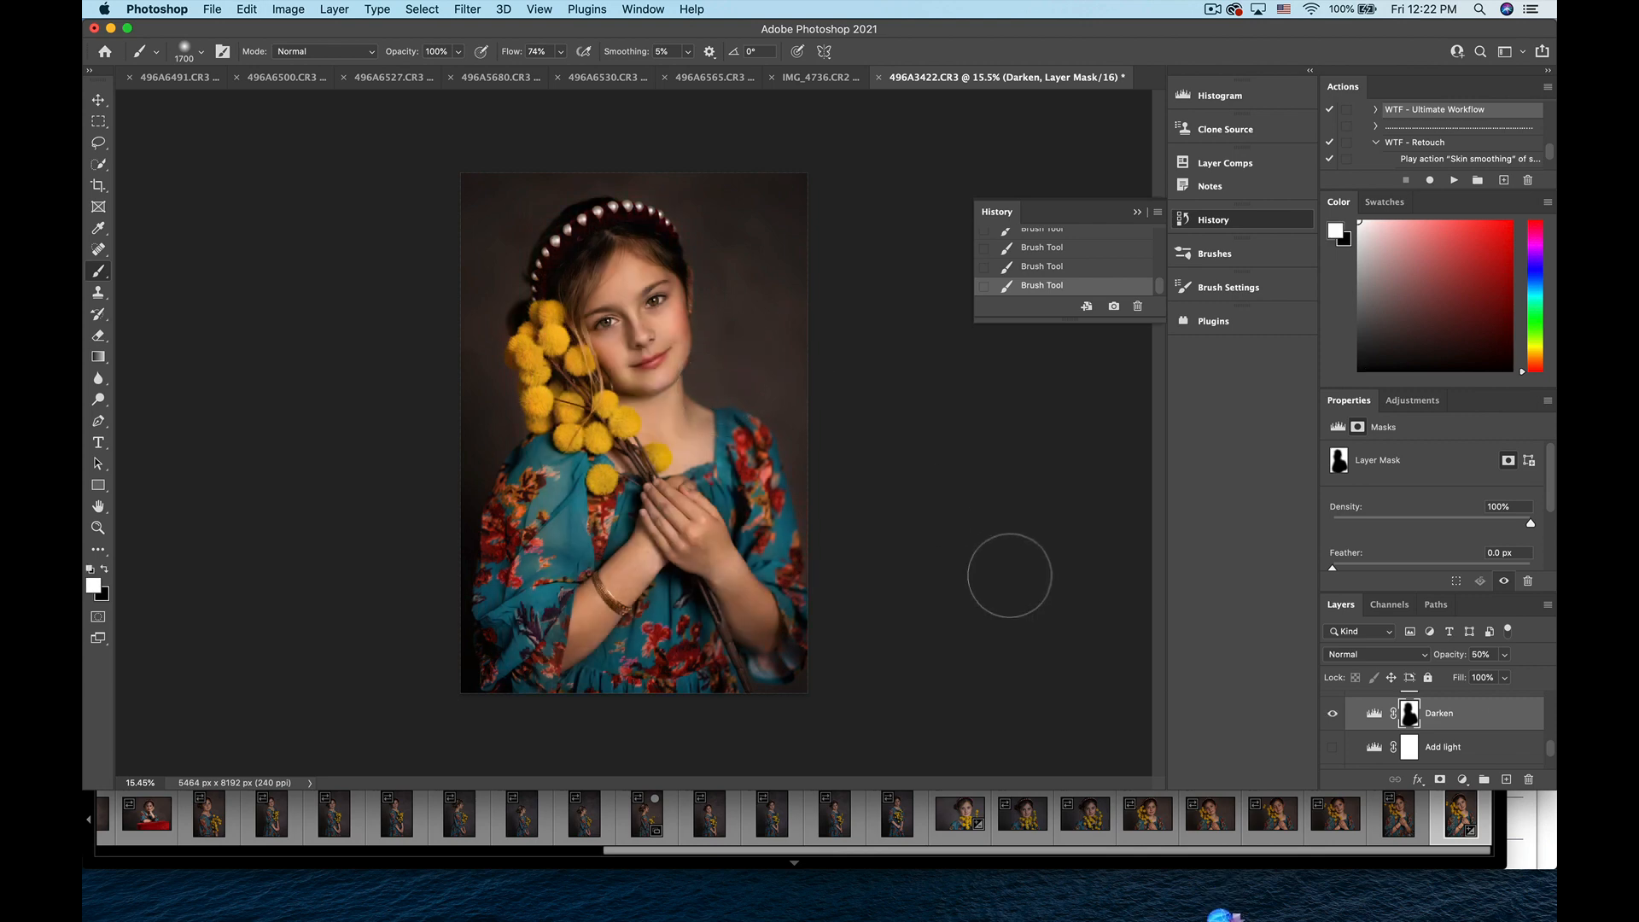
- Compare the background with and without the Darken layer, then lower the layer's opacity to 17%
click(1332, 714)
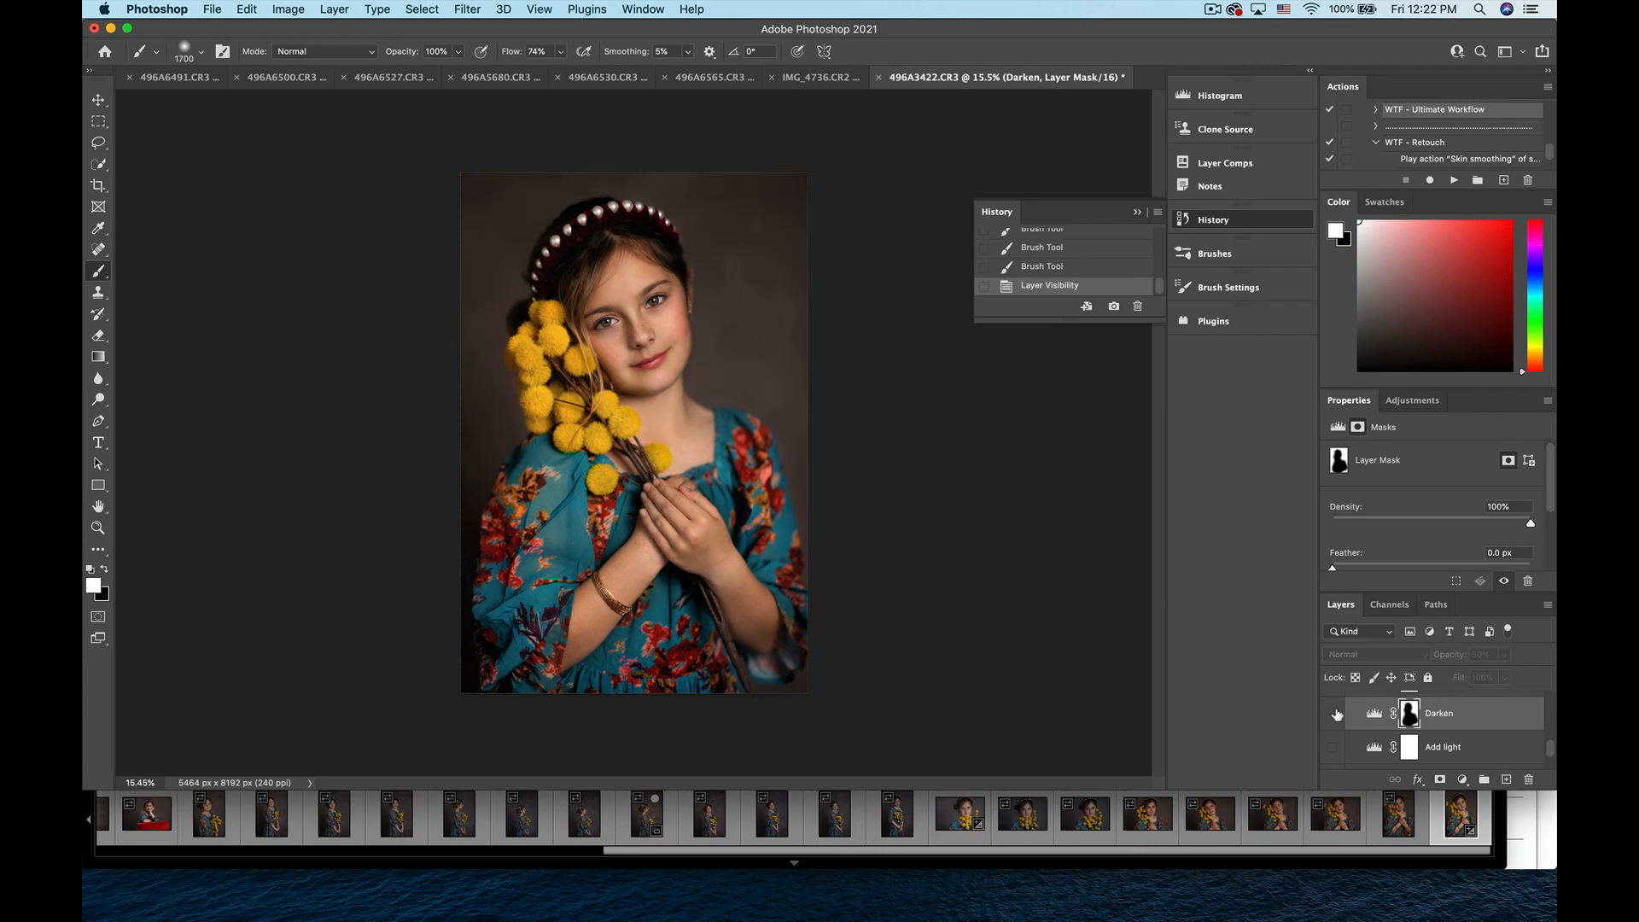
click(1334, 714)
click(1334, 714)
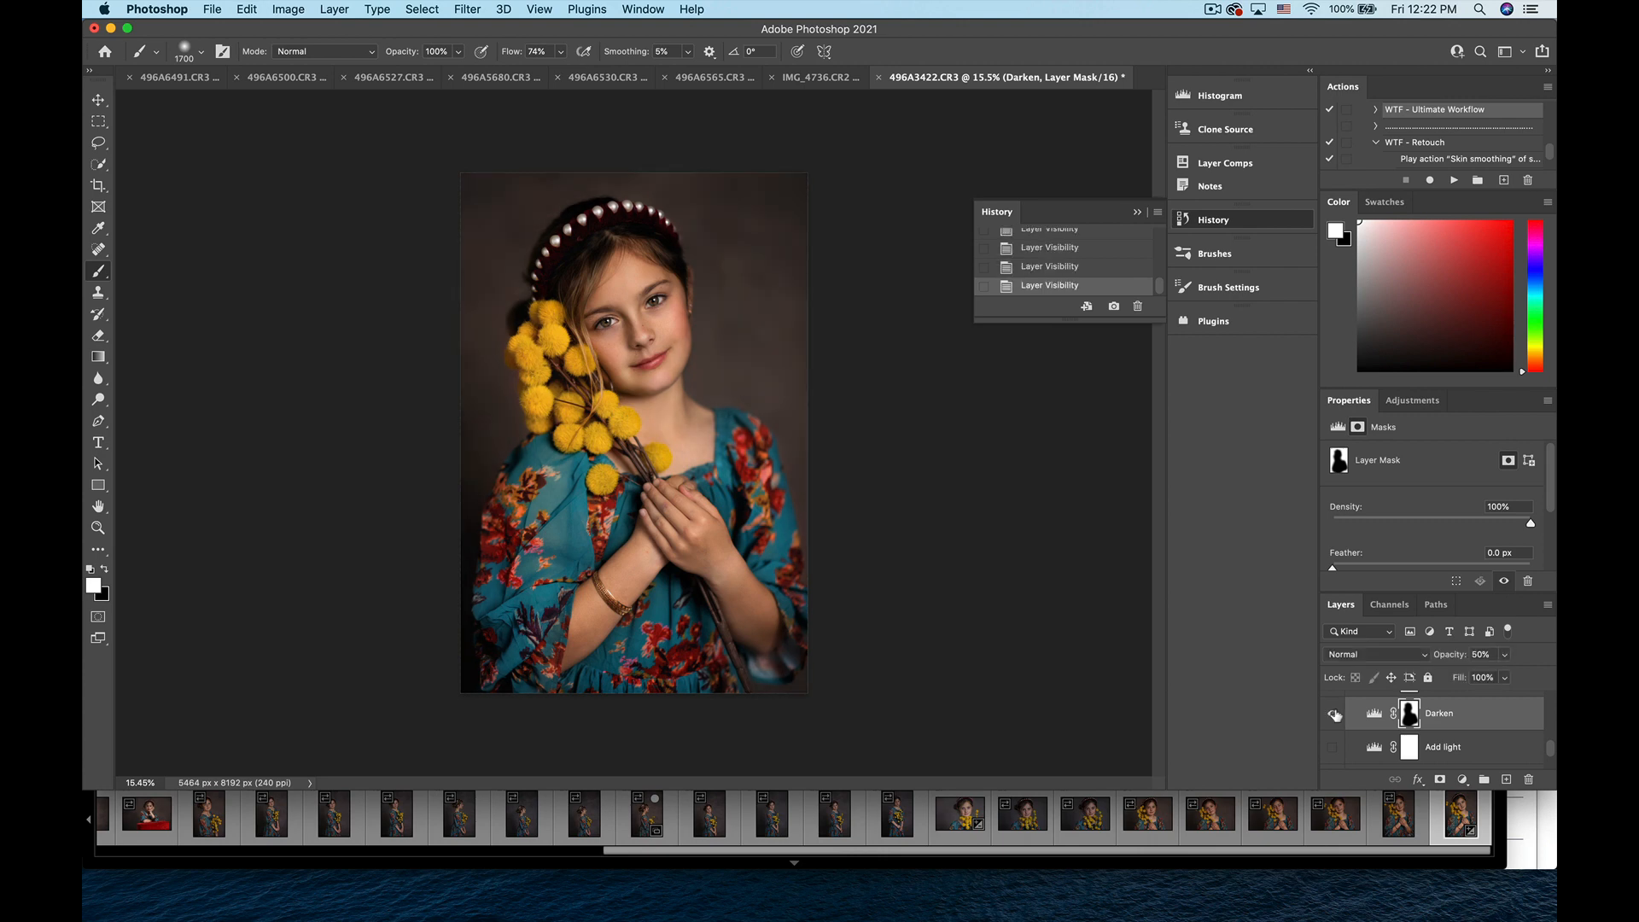
click(1333, 714)
click(1507, 662)
drag(1504, 680, 1483, 683)
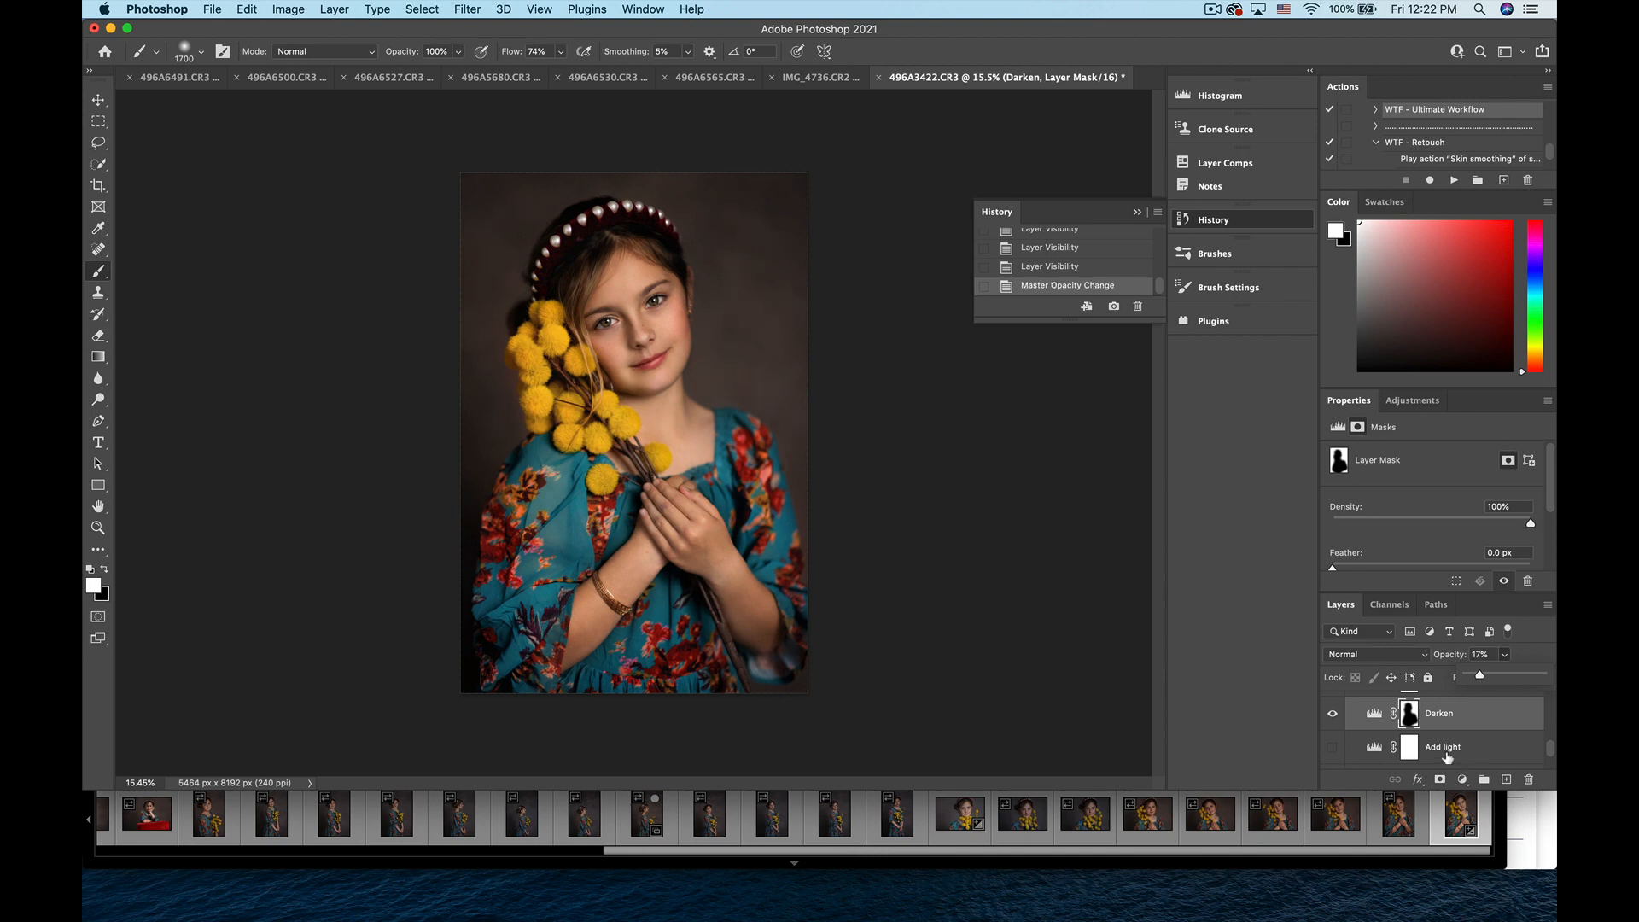
- Turn on the Add light layer, check its effect on the portrait, and select its mask
click(1483, 760)
scroll(1326, 750, down, 1)
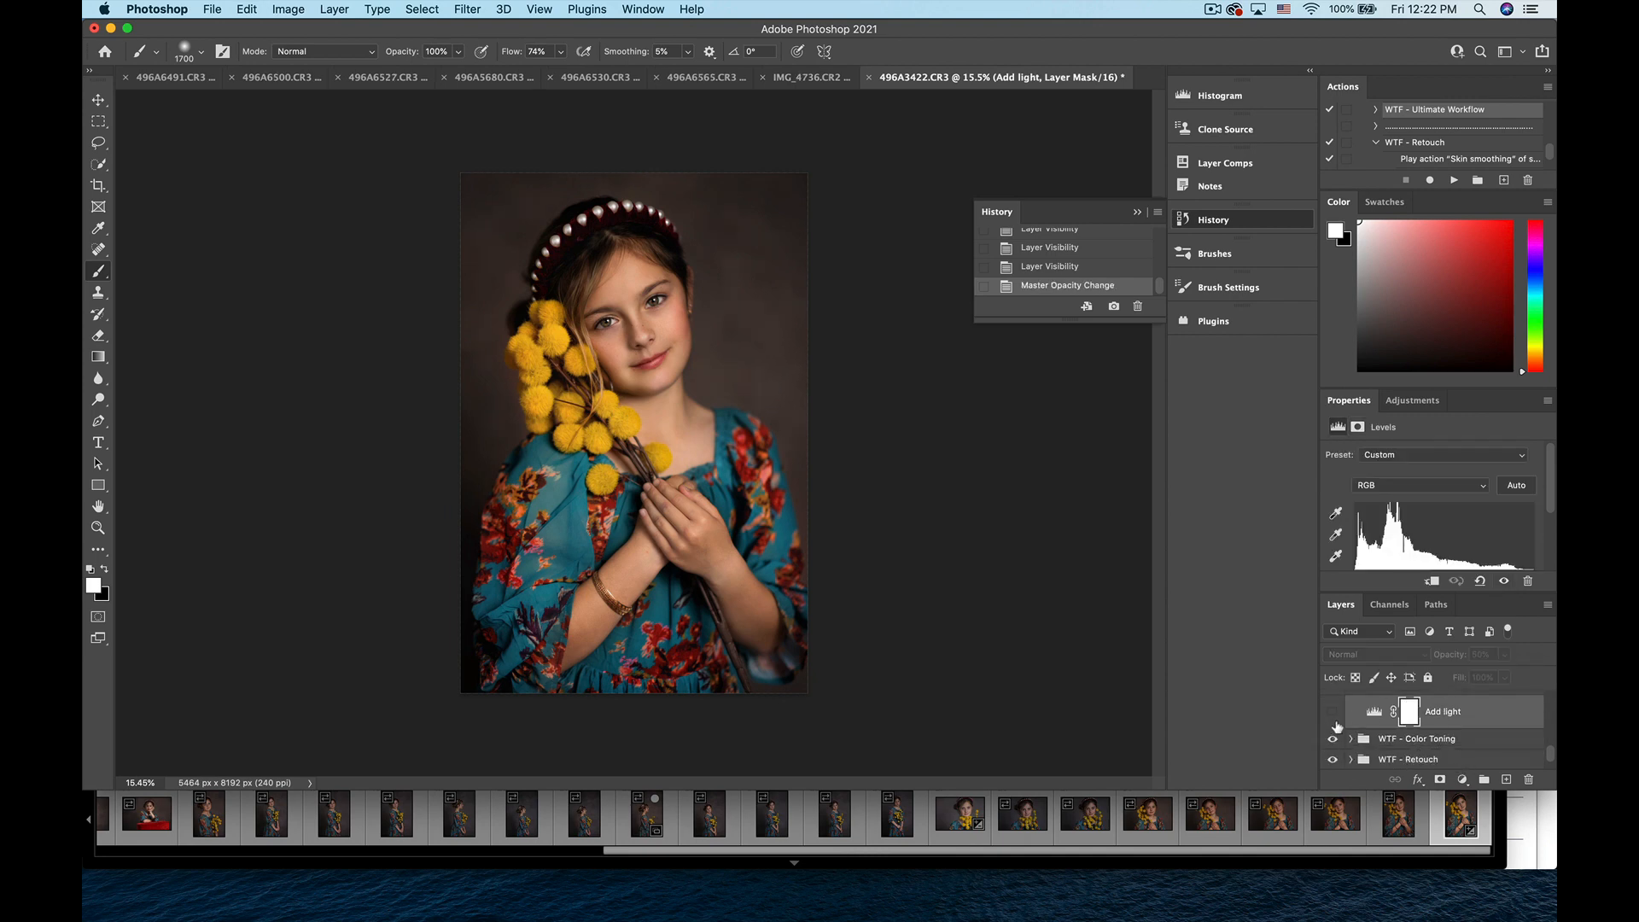
click(1333, 712)
click(1334, 712)
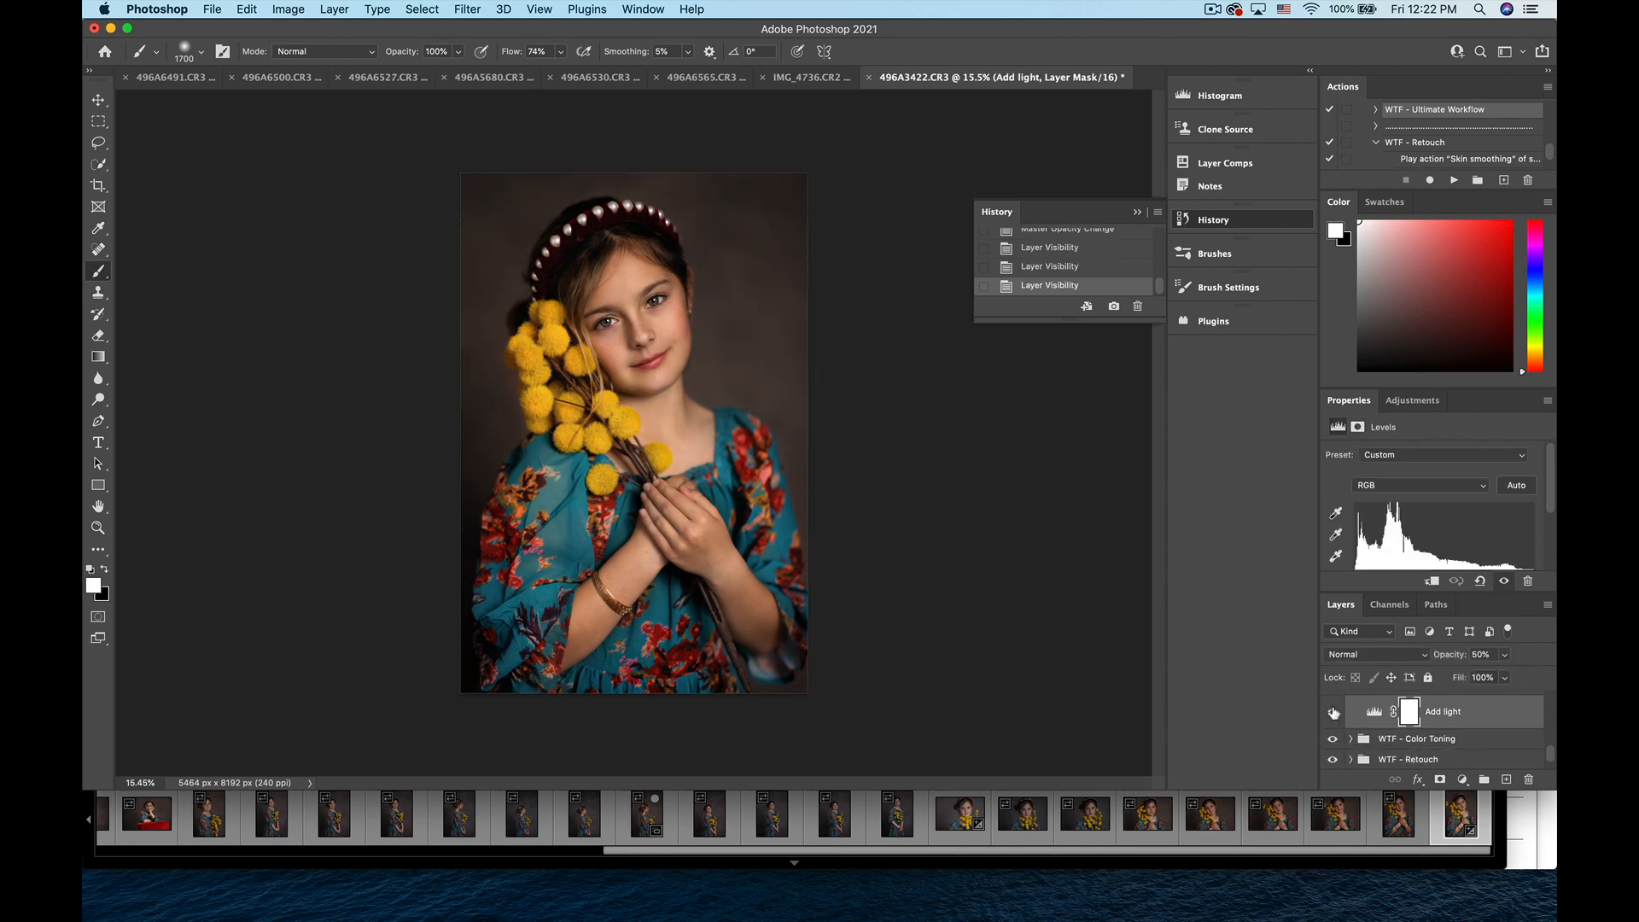
click(1333, 712)
click(1413, 718)
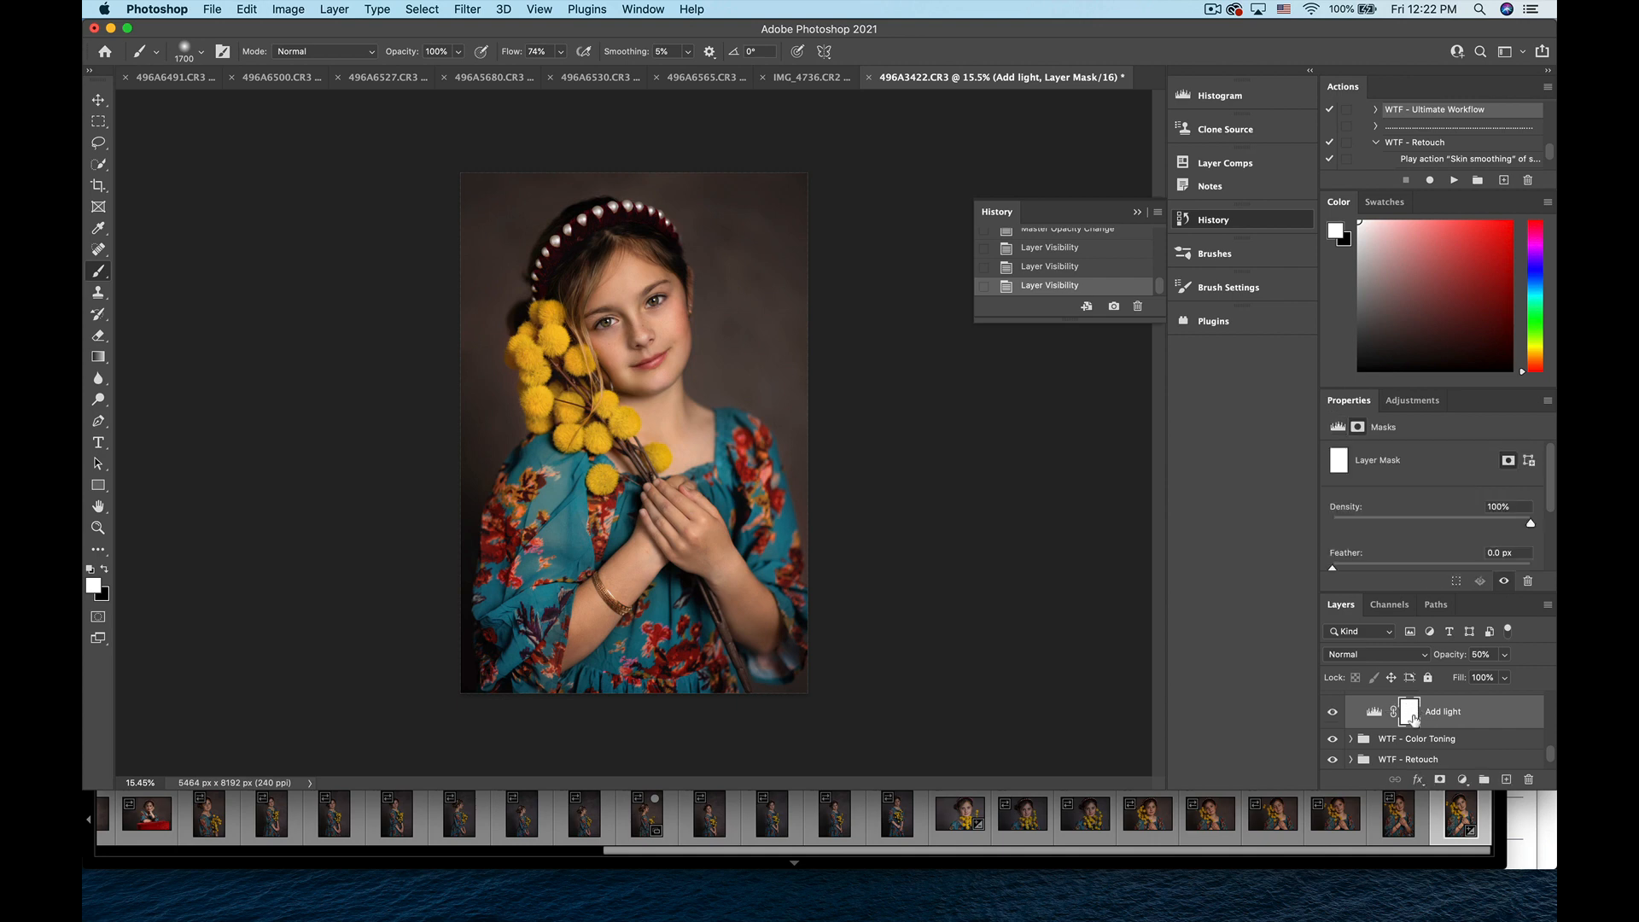
- Invert the Add light mask to black and paint white at 45% flow over the girl's face, hands and dress
key(super+i)
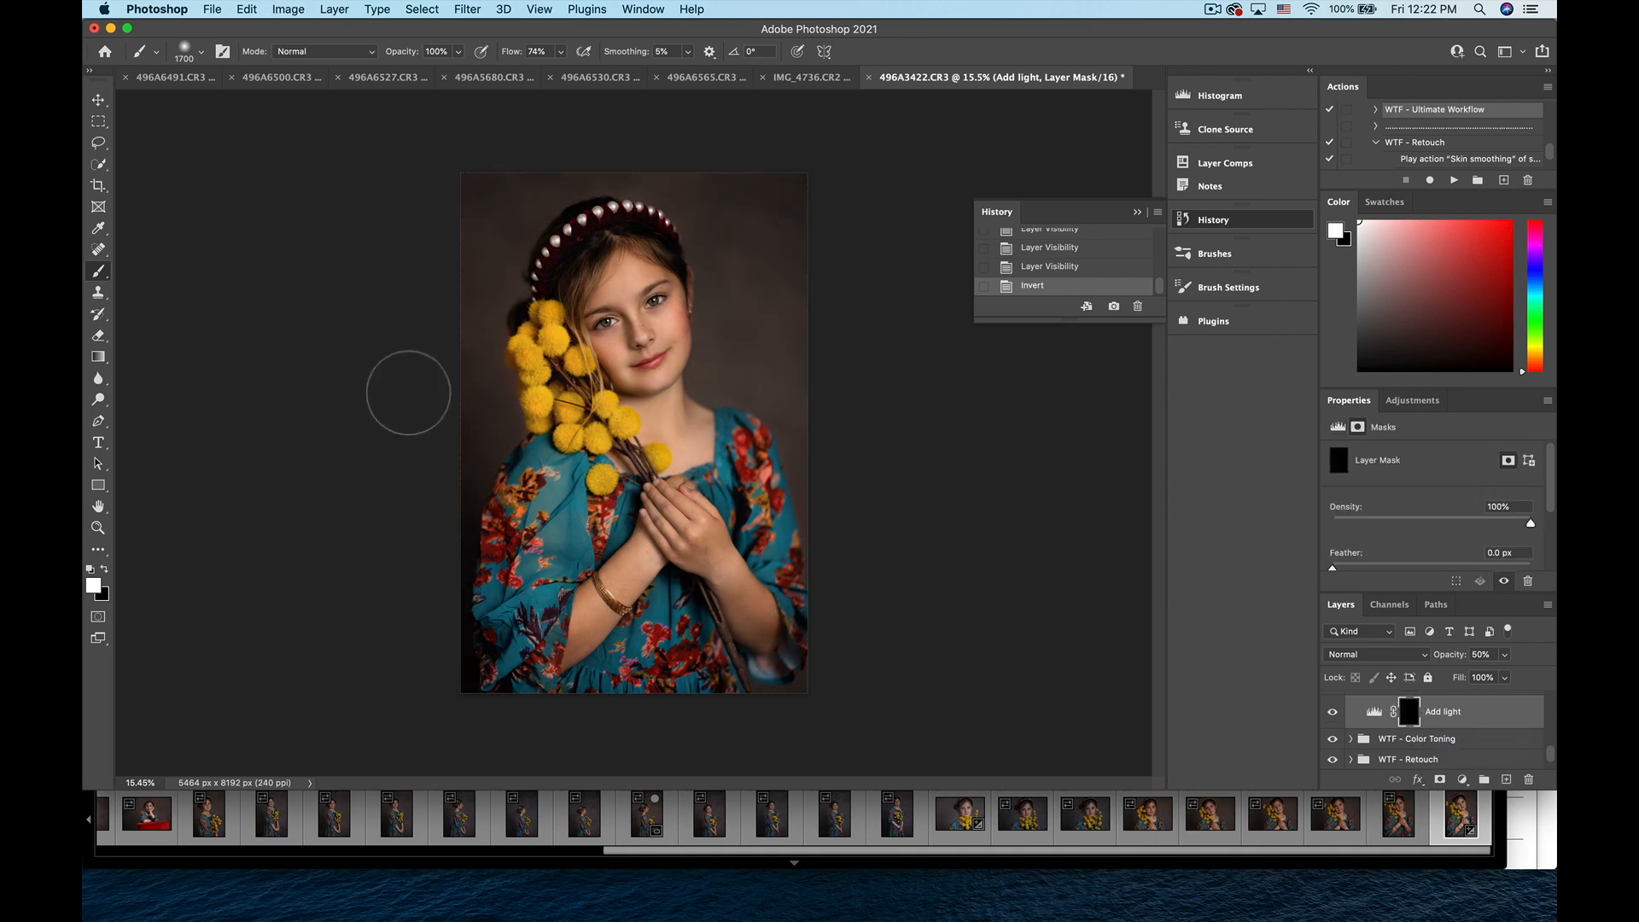
click(560, 51)
drag(564, 73, 540, 76)
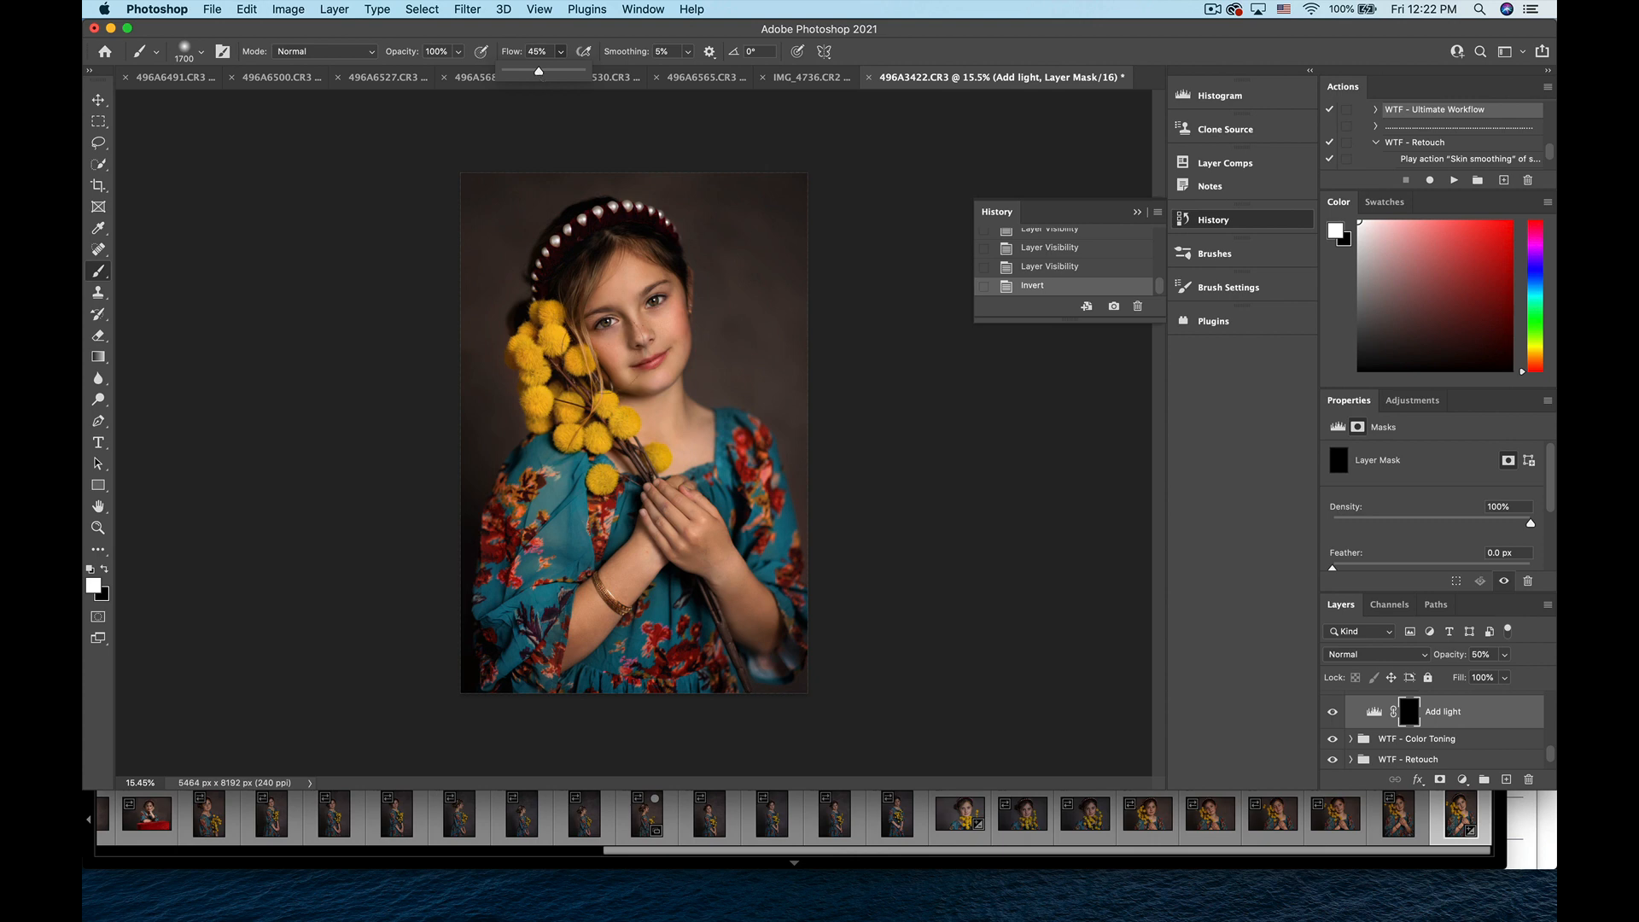
drag(636, 451, 649, 478)
drag(615, 504, 563, 512)
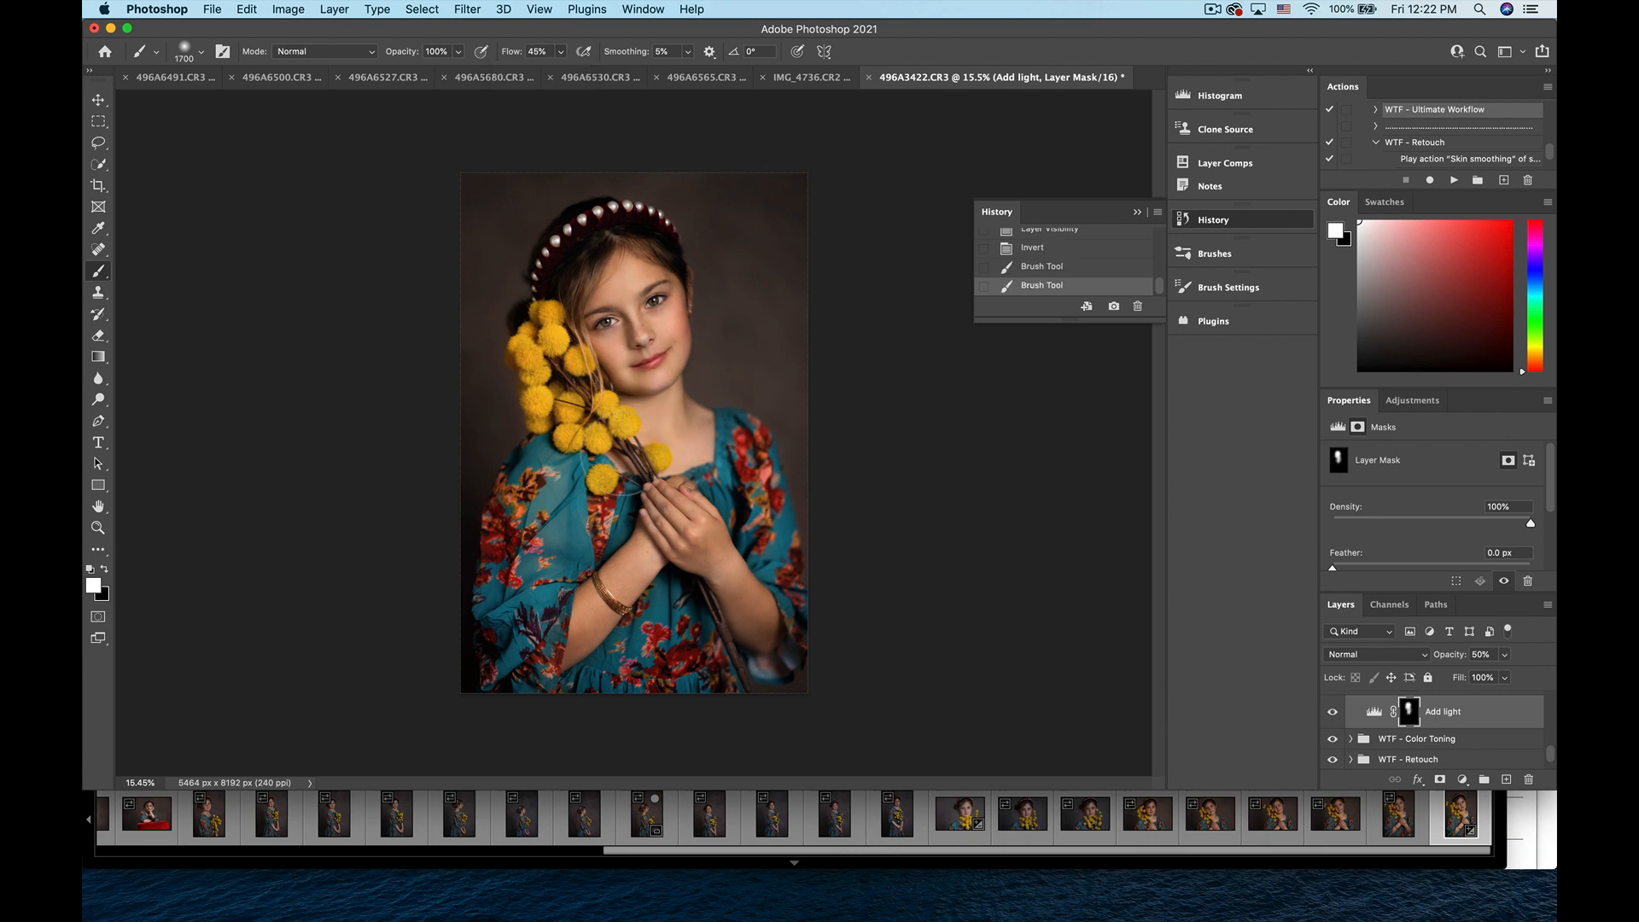
drag(729, 590, 717, 546)
- Compare the portrait with and without the Add light layer, then lower the layer's opacity to 14%
click(1333, 712)
click(1332, 712)
click(1501, 659)
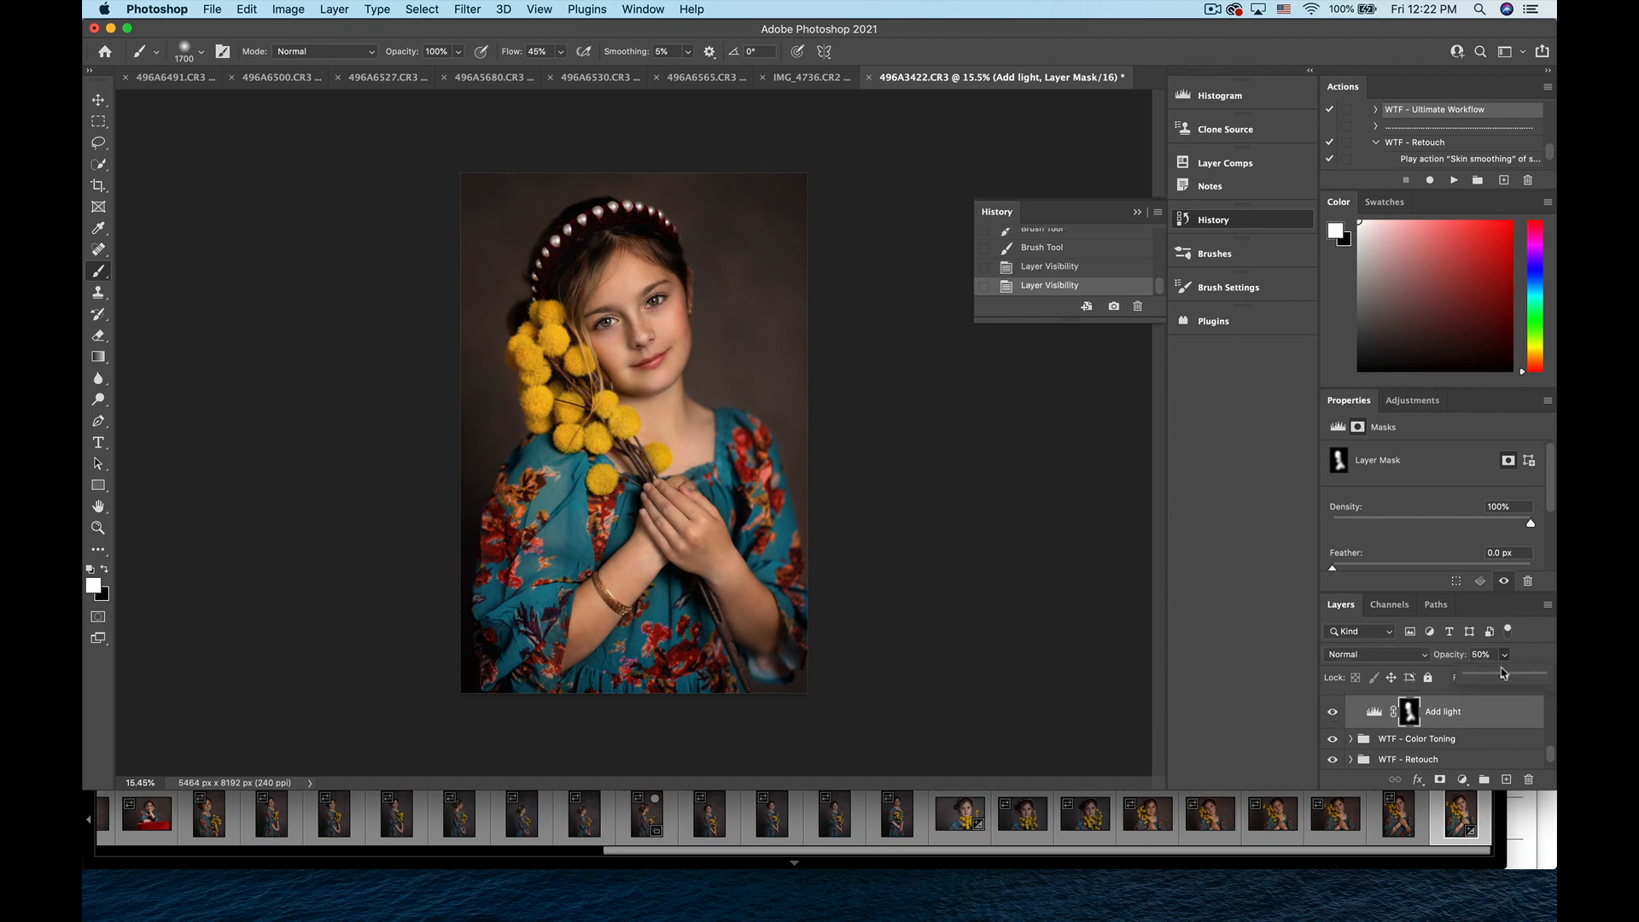
drag(1494, 677, 1477, 675)
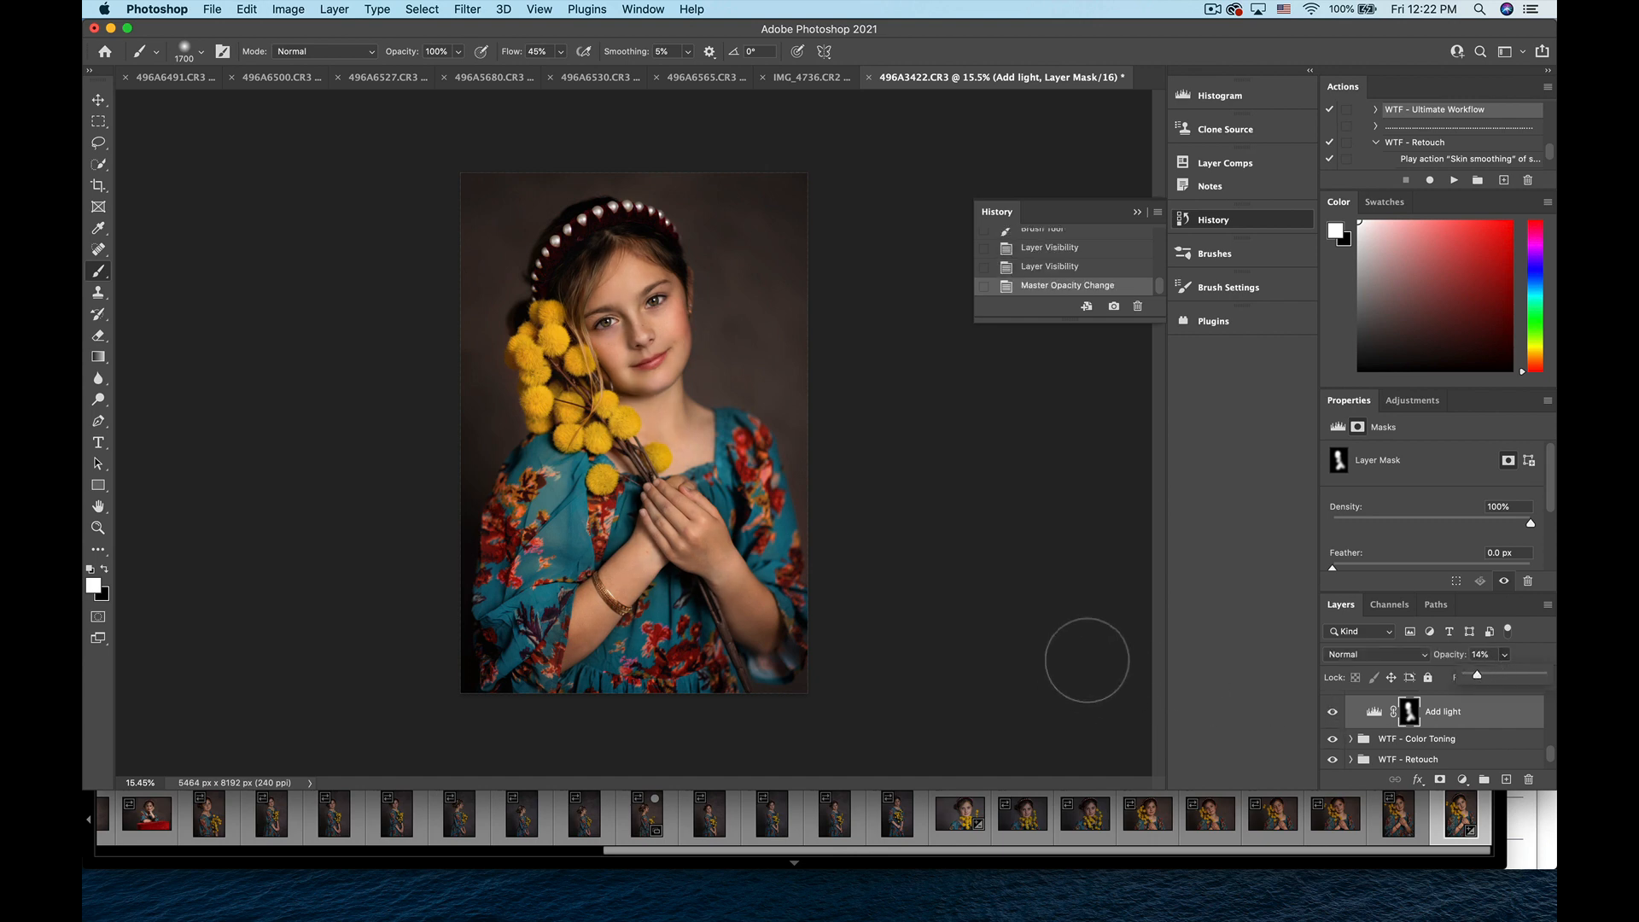
scroll(1093, 661, down, 1)
scroll(1093, 661, down, 1)
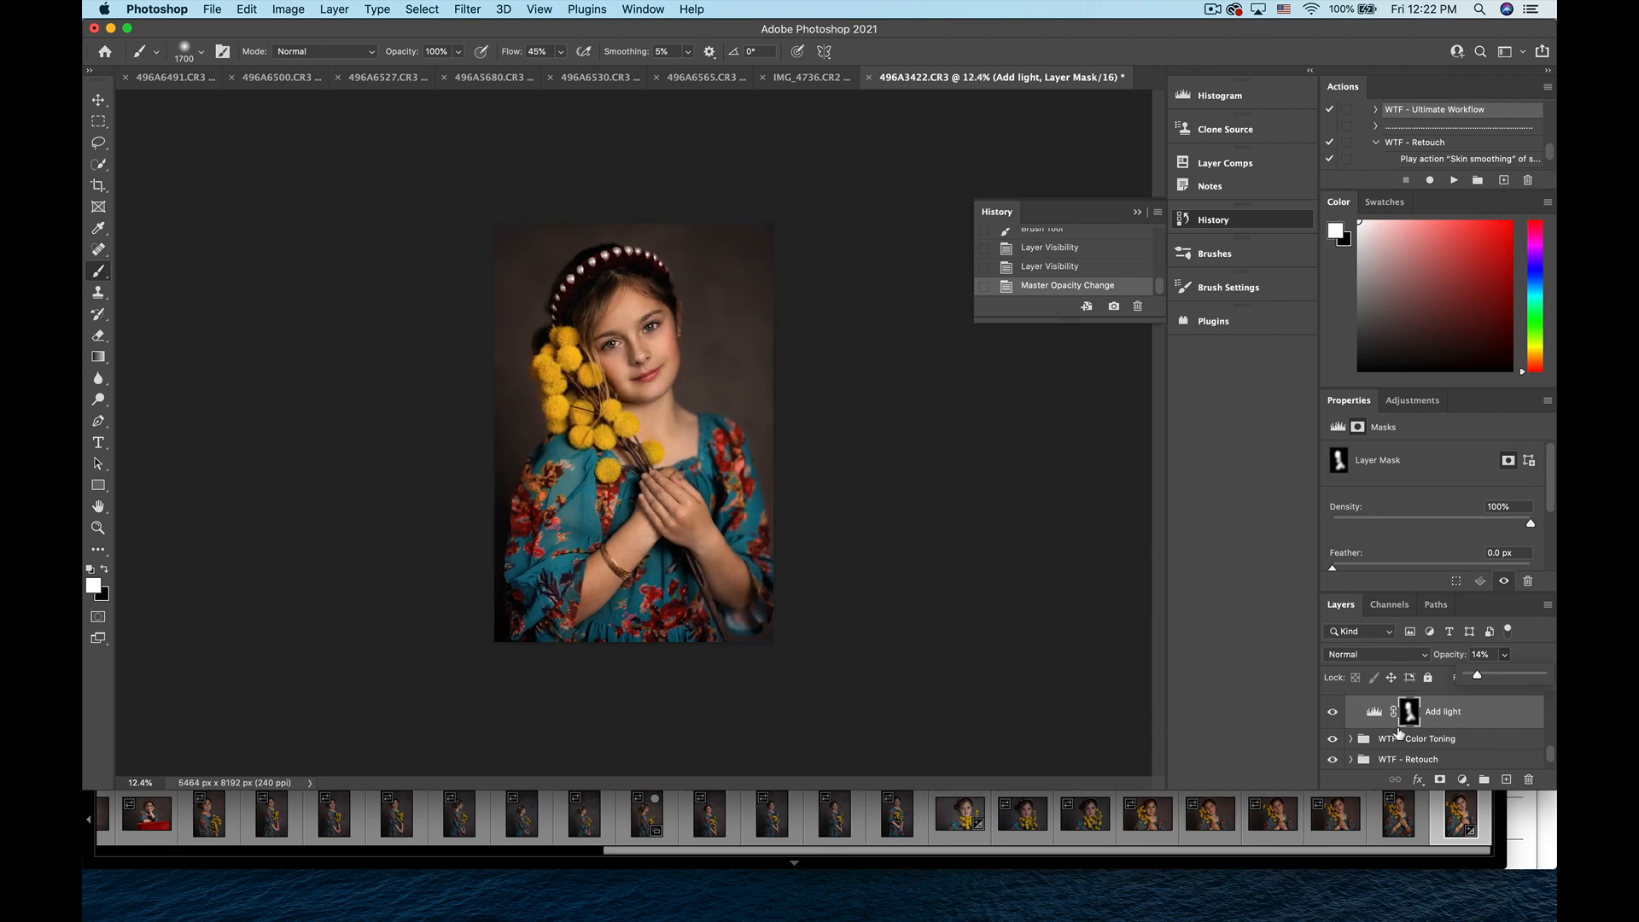
- Collapse the WTF - Final Touches group, compare the portrait with and without it, and save a new history snapshot
scroll(1434, 743, up, 2)
scroll(1417, 739, up, 3)
click(1351, 702)
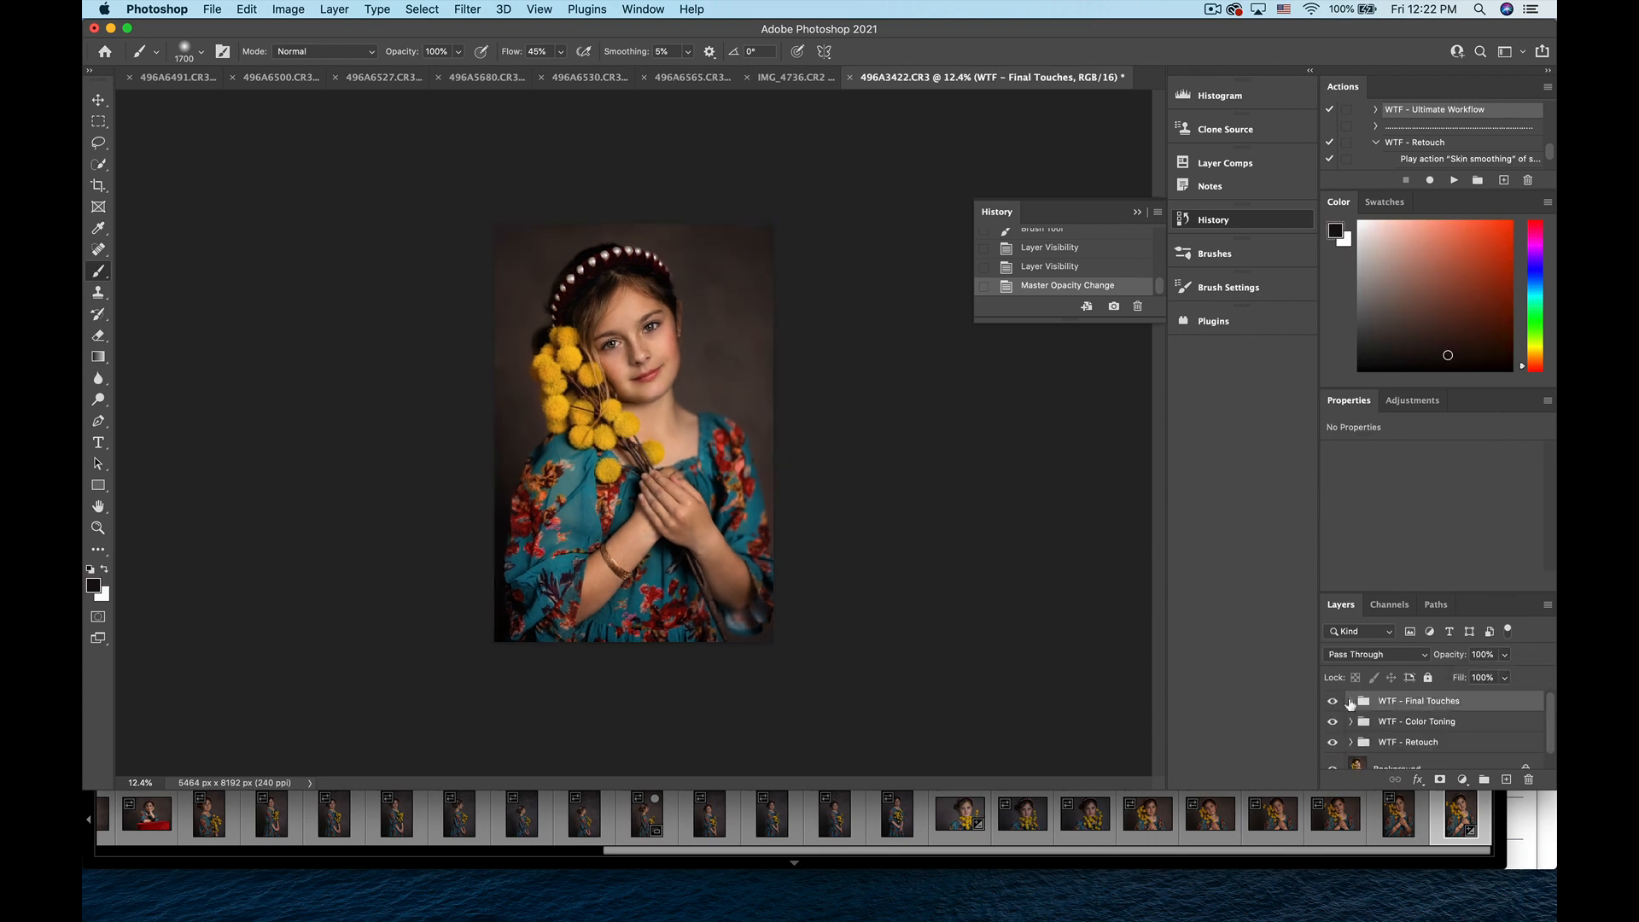
click(1332, 701)
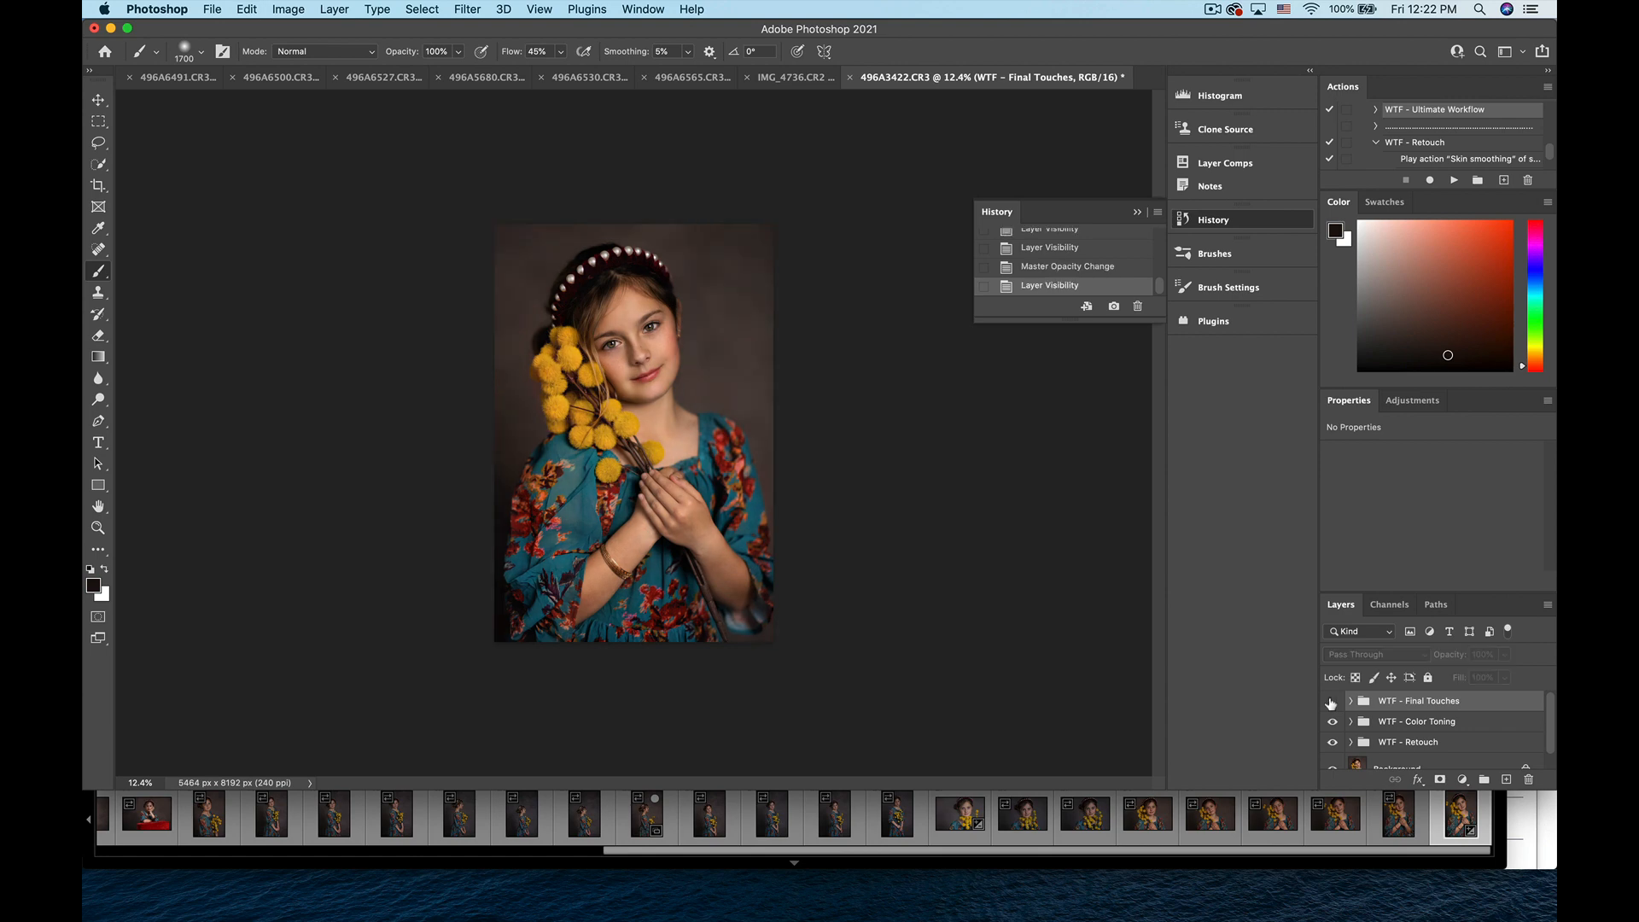
click(1331, 702)
click(1331, 701)
click(1331, 702)
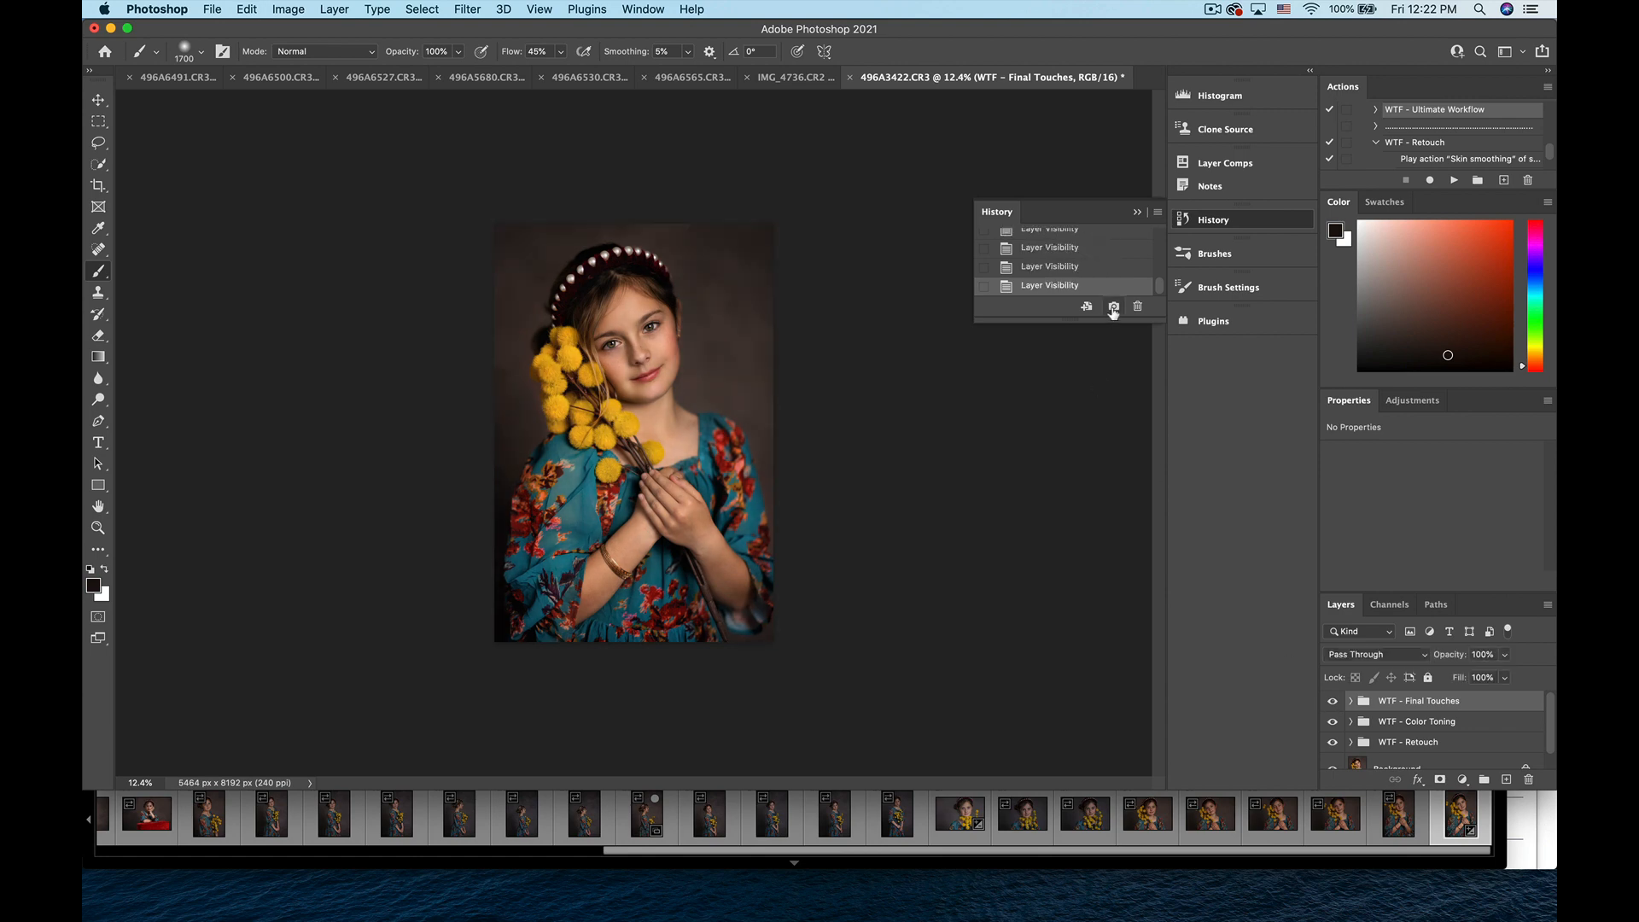
- Compare the original 496A3422.CR3 state in the history with Snapshot 2
scroll(1048, 263, up, 3)
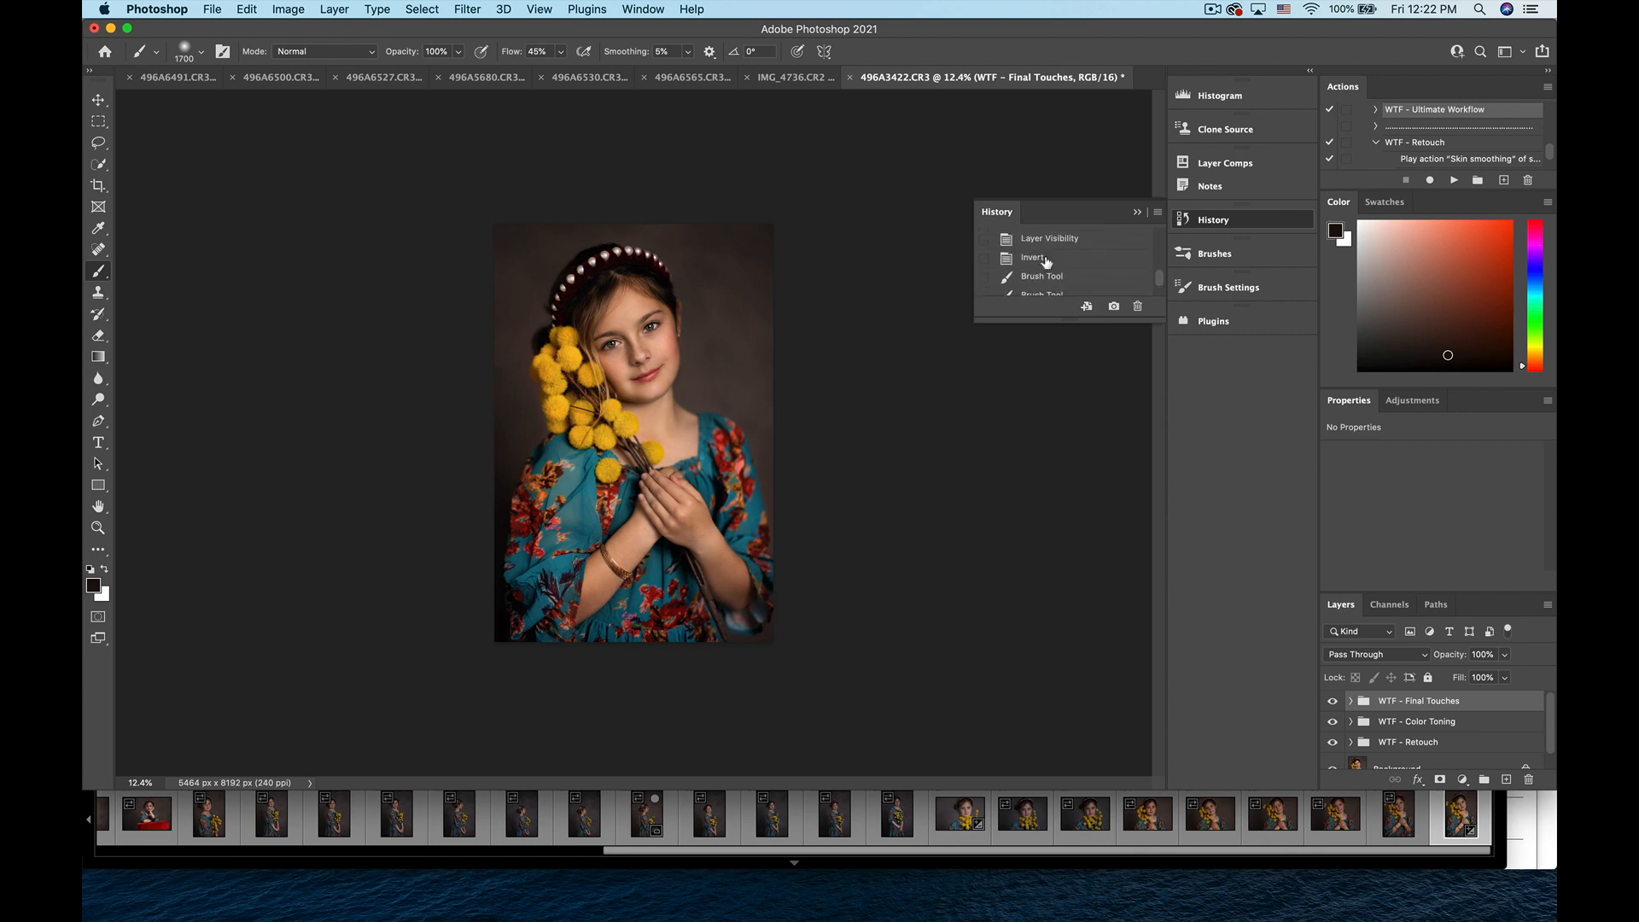
scroll(1048, 263, up, 5)
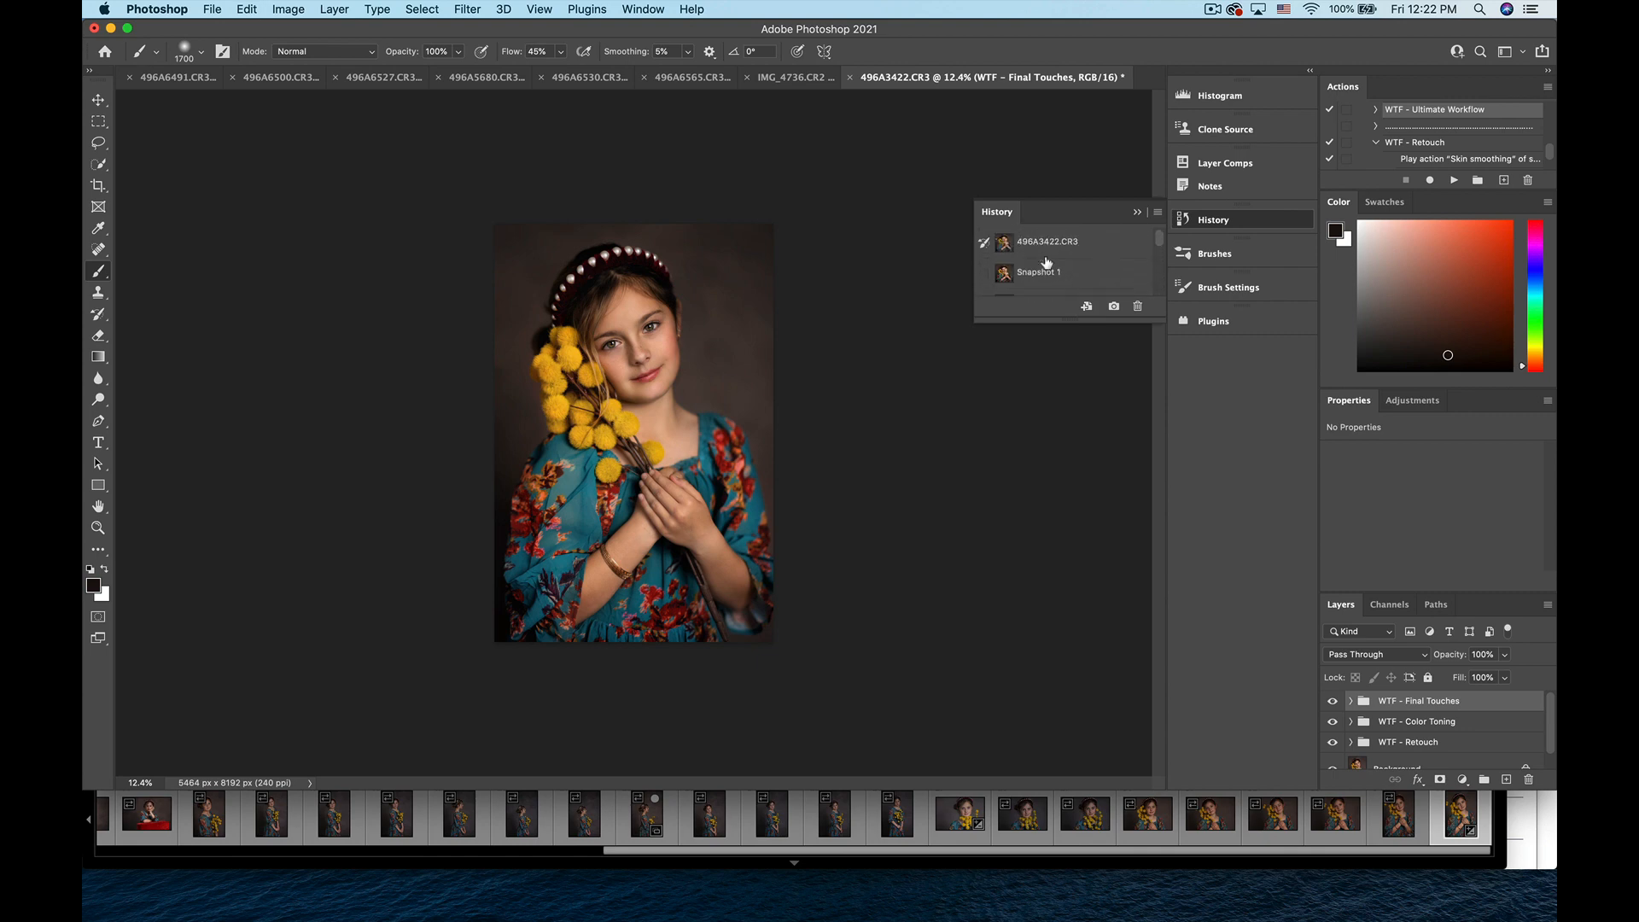
click(1050, 245)
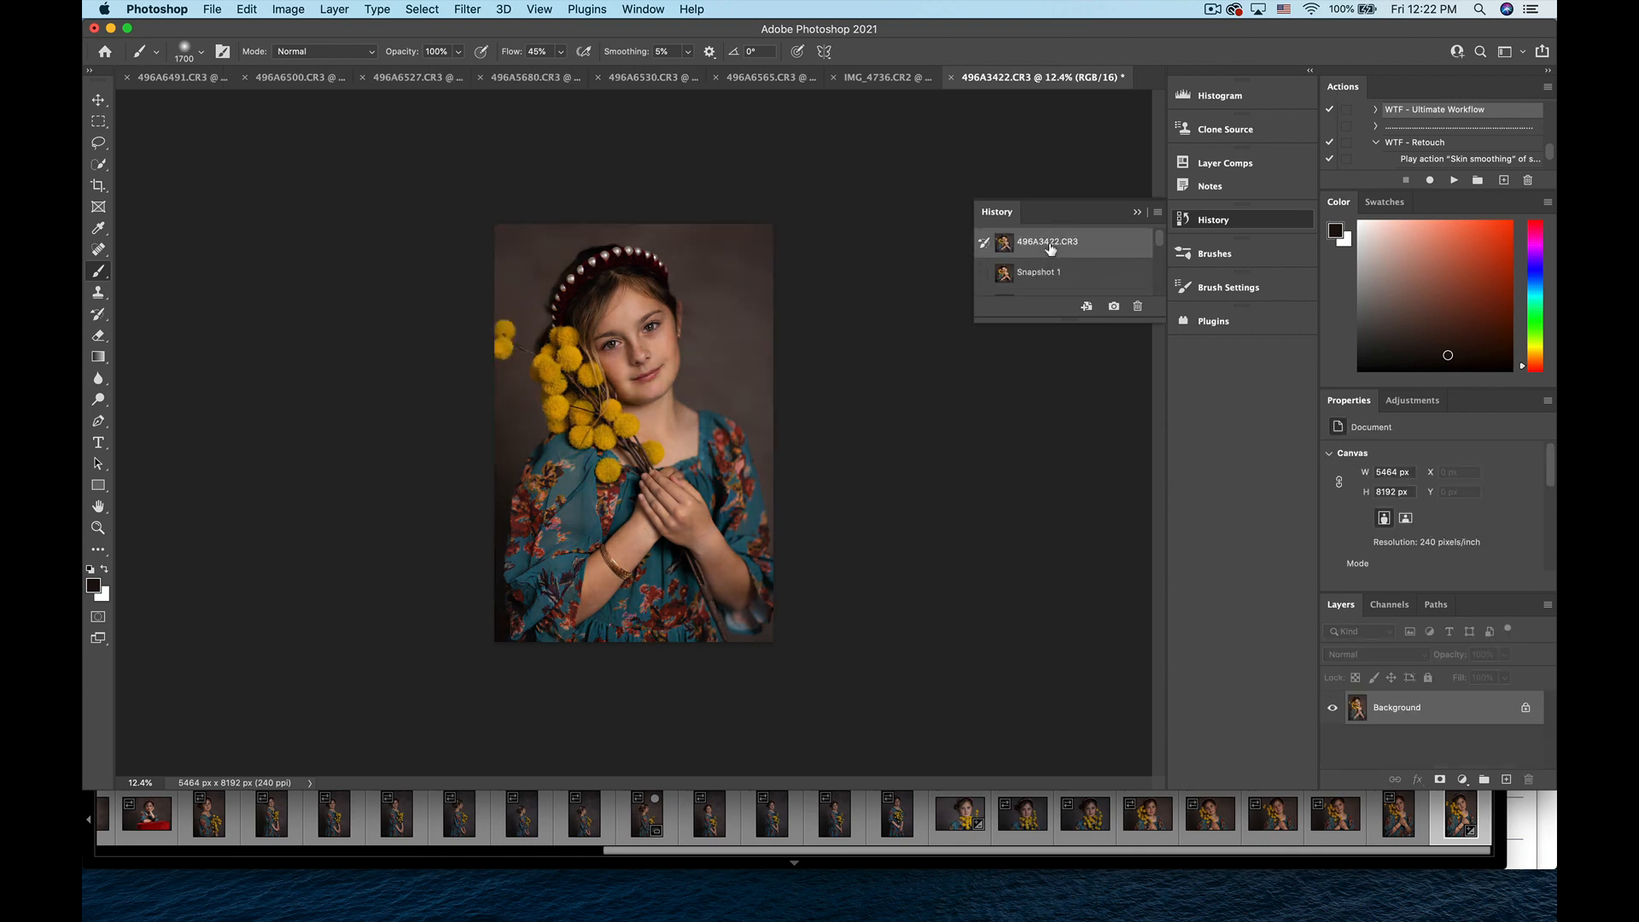
scroll(1050, 247, down, 1)
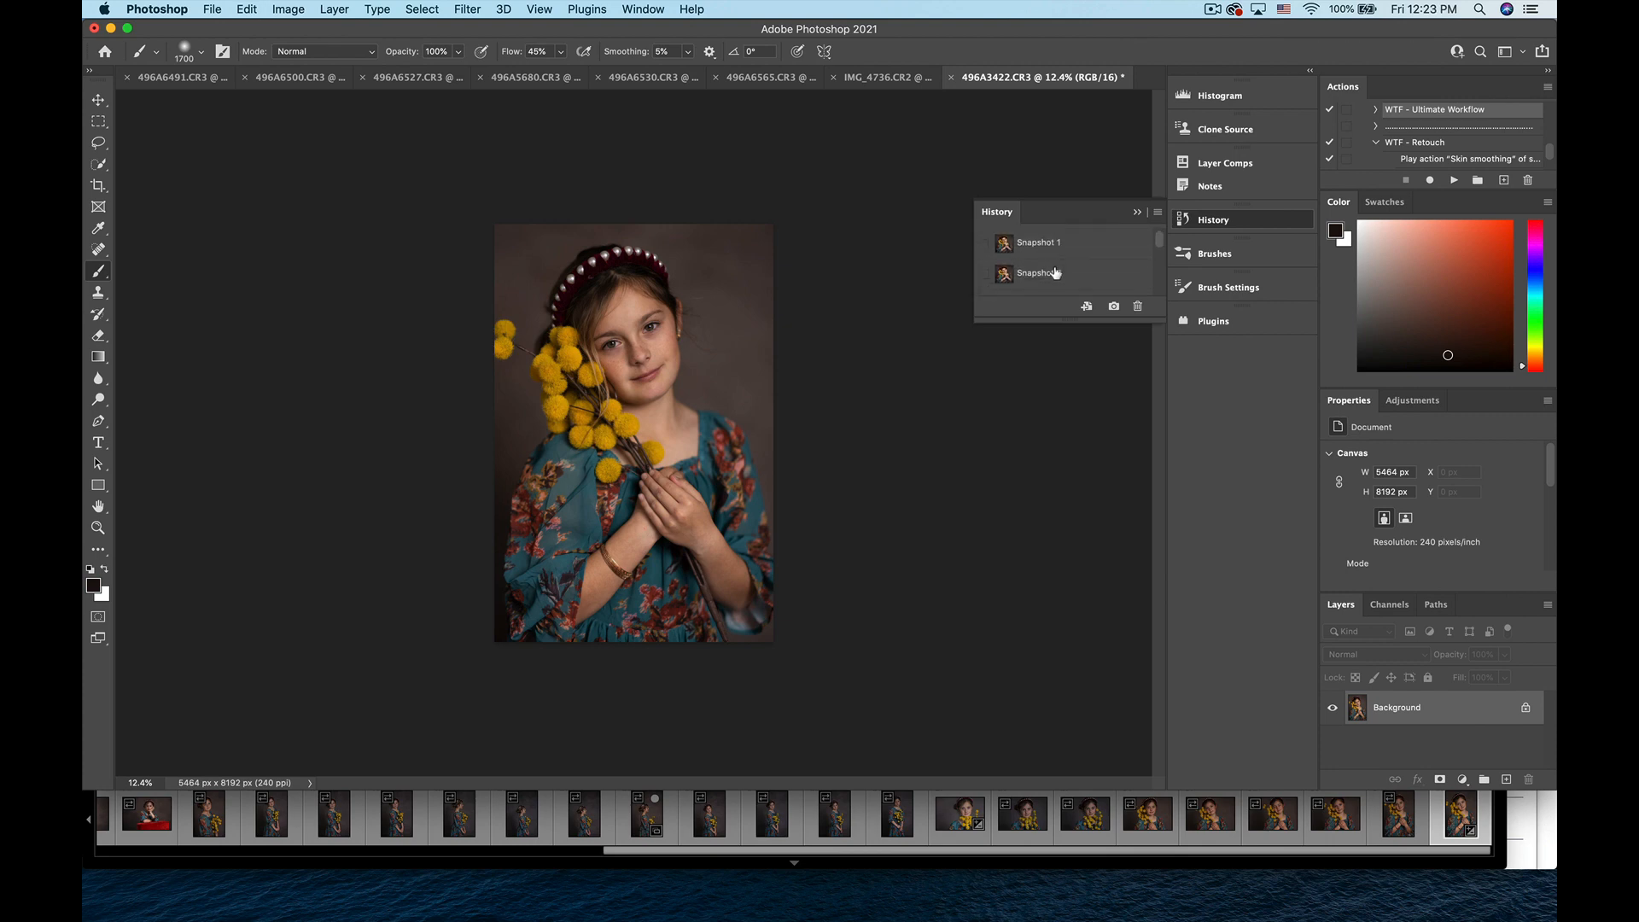
click(1055, 273)
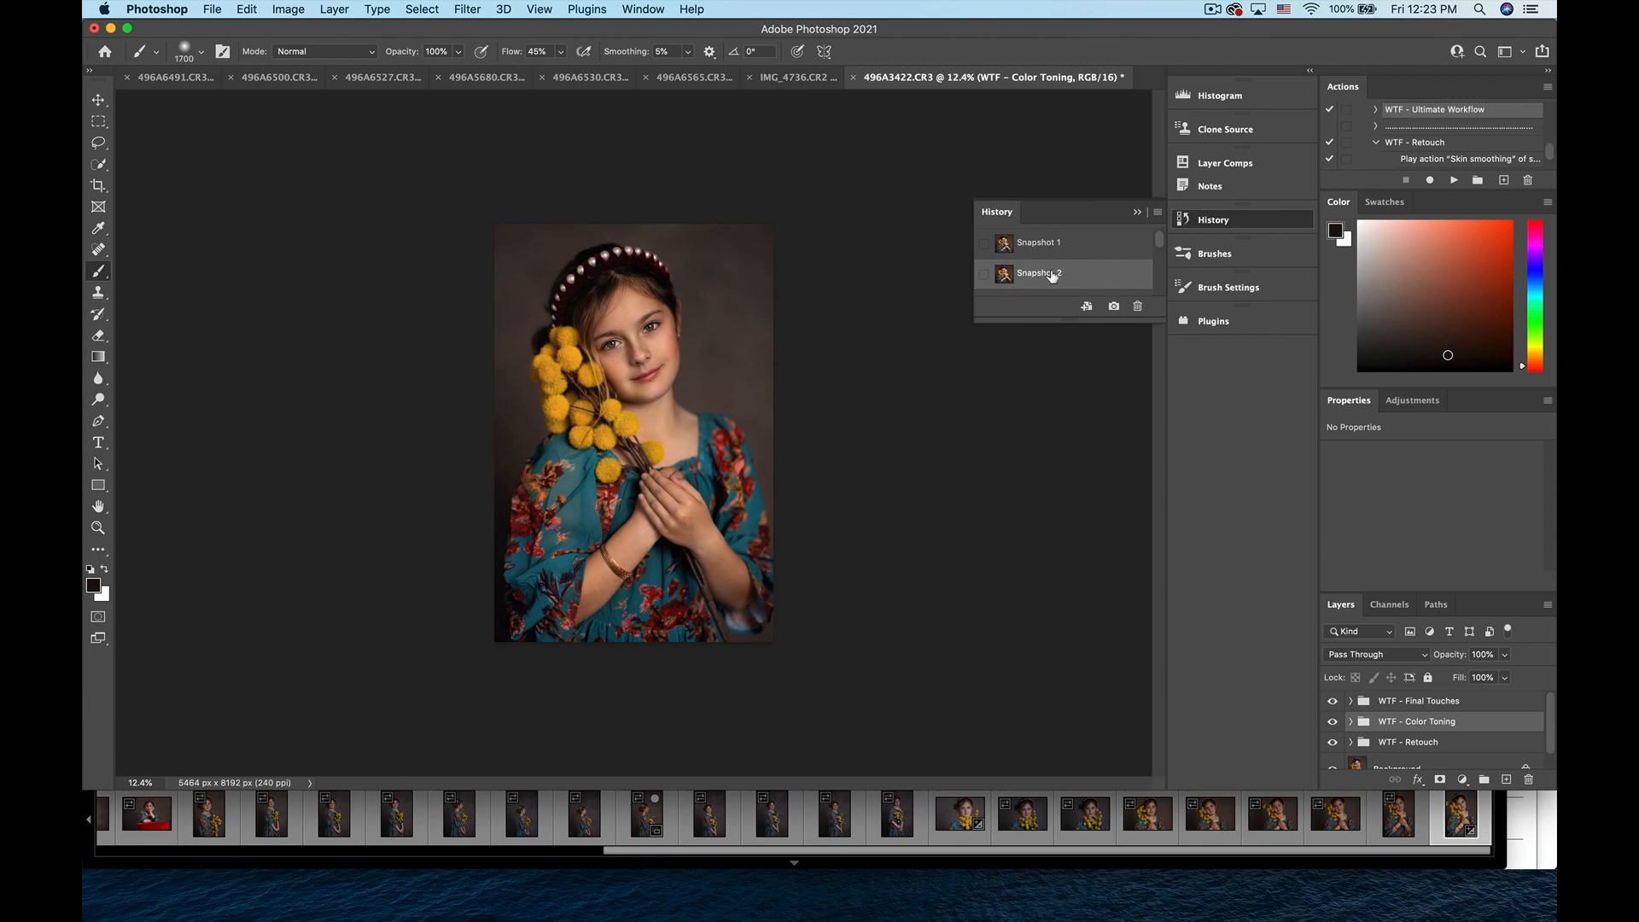
scroll(1053, 277, down, 1)
- Step through the edit's progress from the original state to Snapshot 1, Snapshot 2 and Snapshot 3
scroll(1053, 276, up, 2)
click(1049, 245)
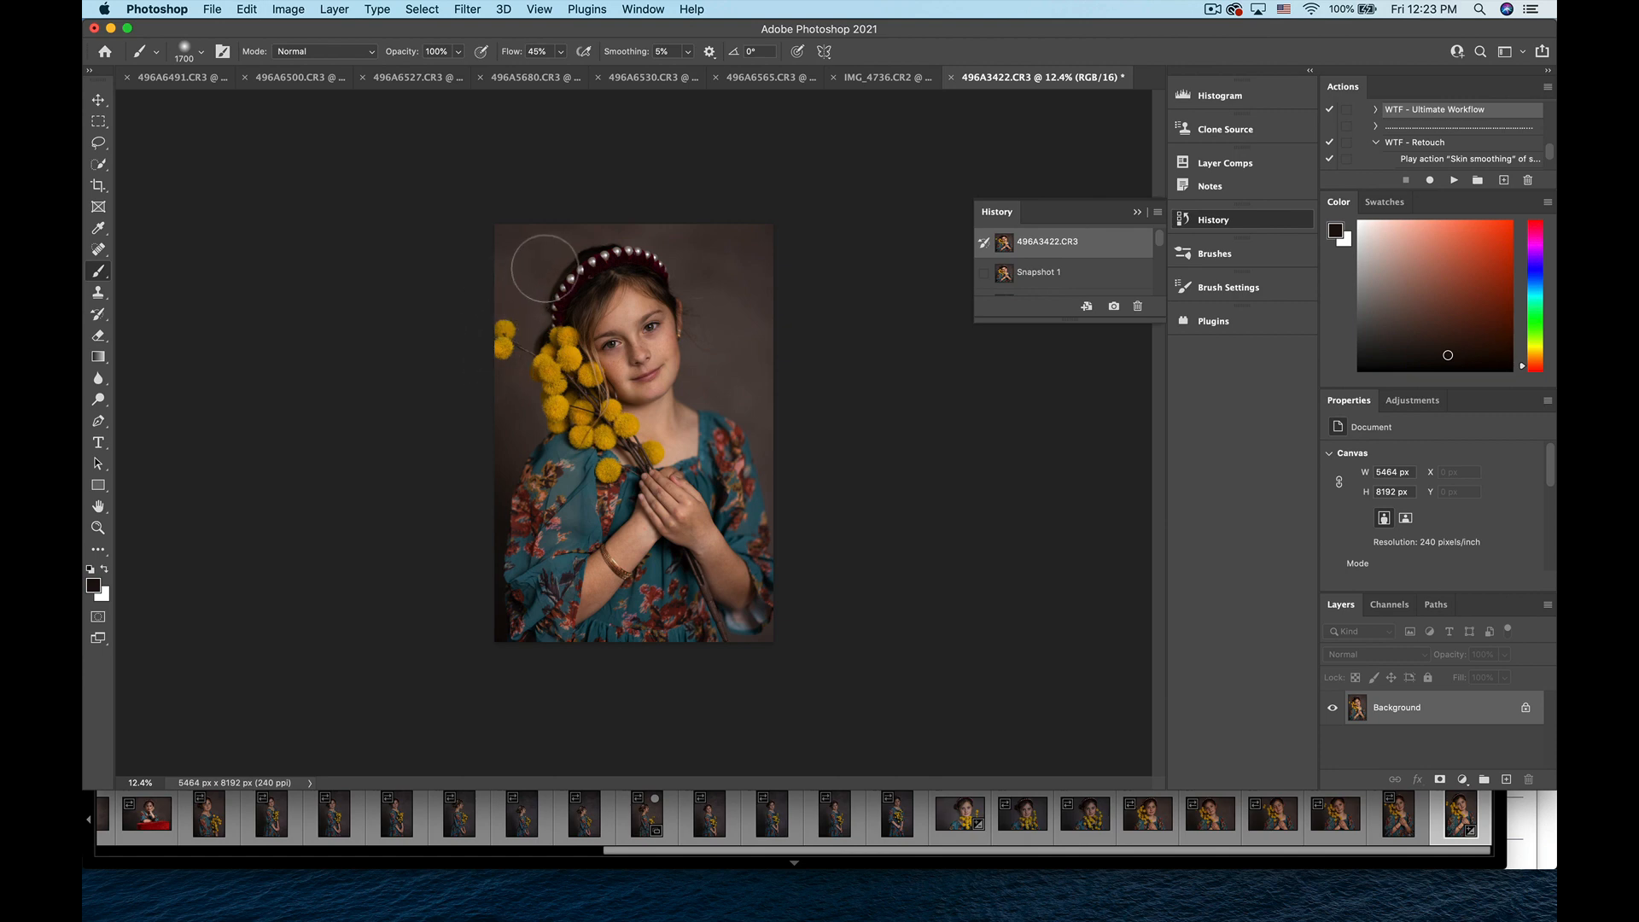
click(1055, 274)
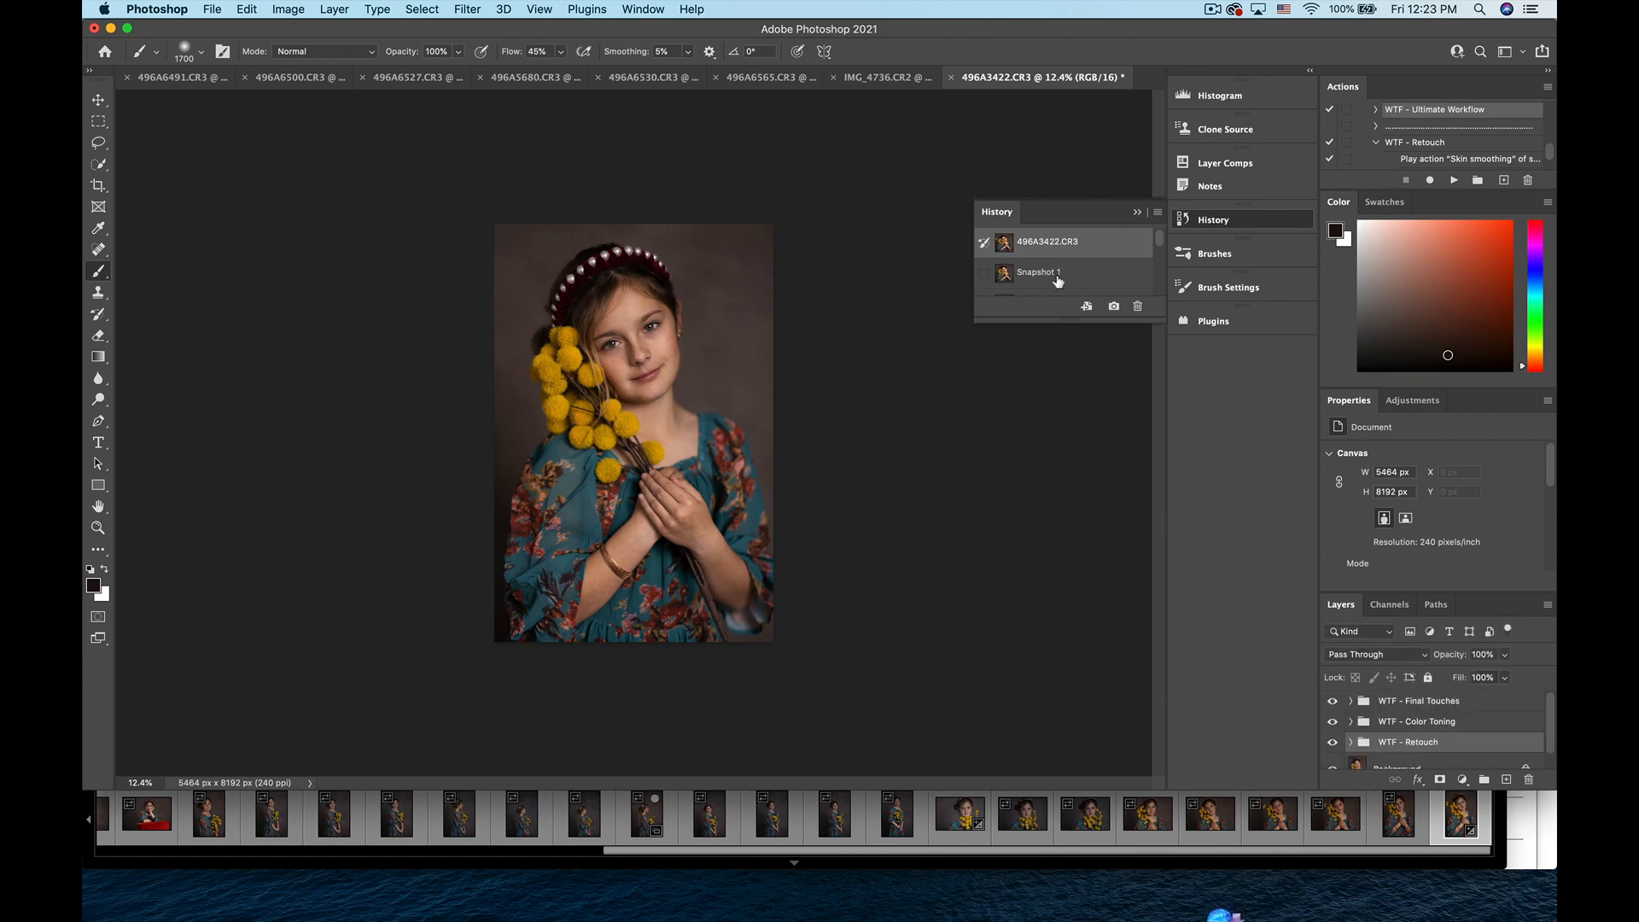
scroll(1058, 279, down, 1)
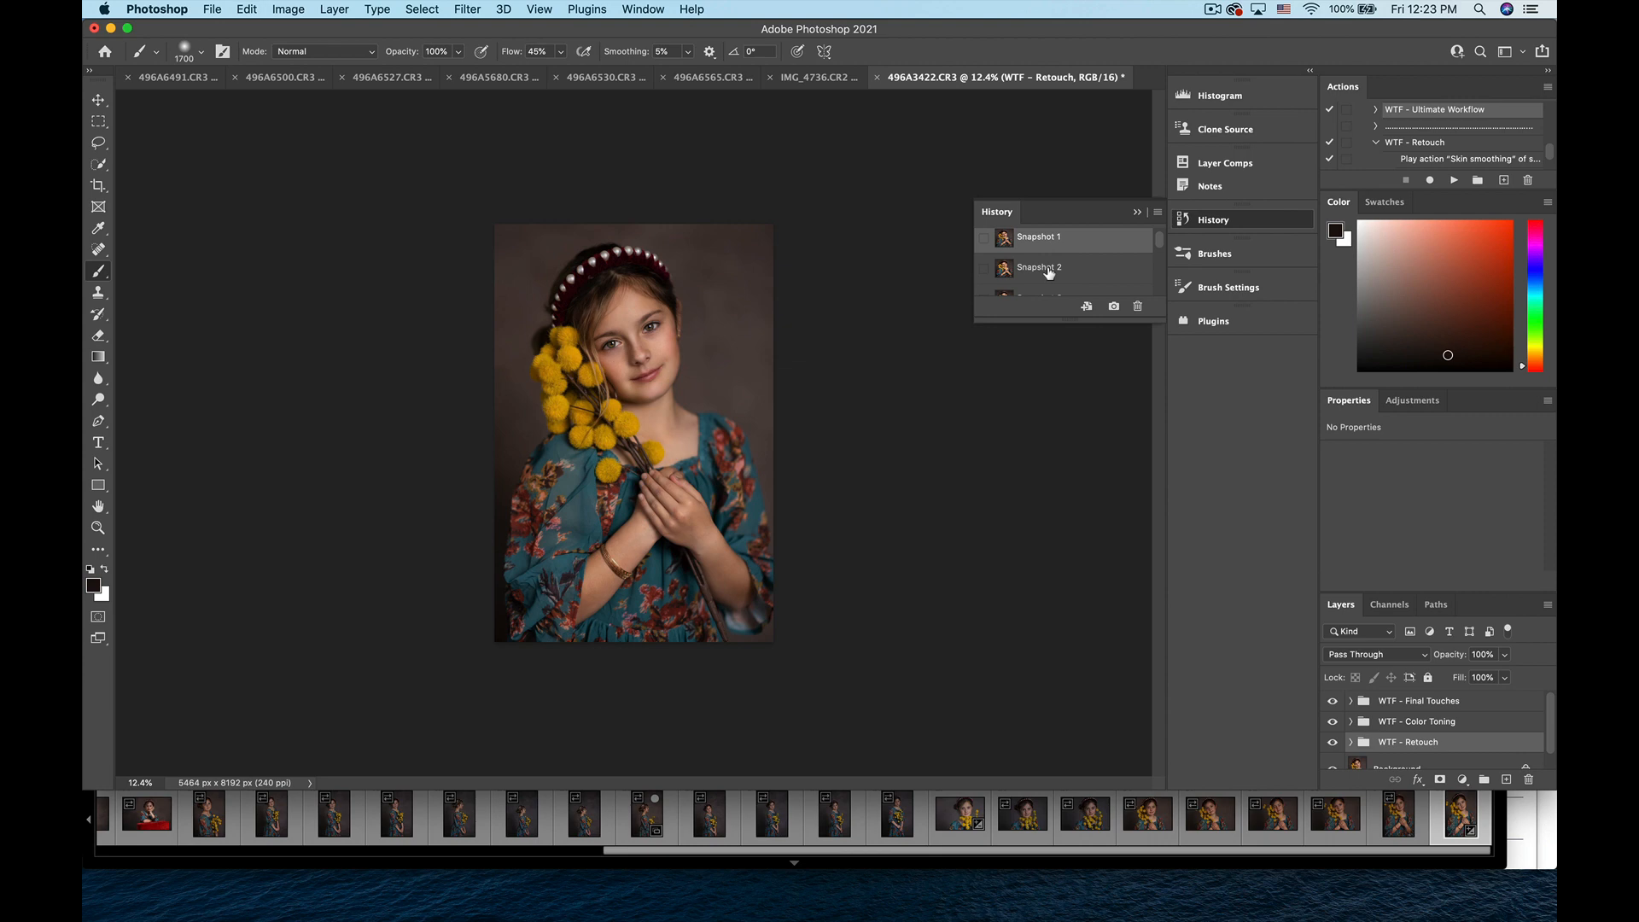
click(1049, 270)
scroll(1049, 272, down, 2)
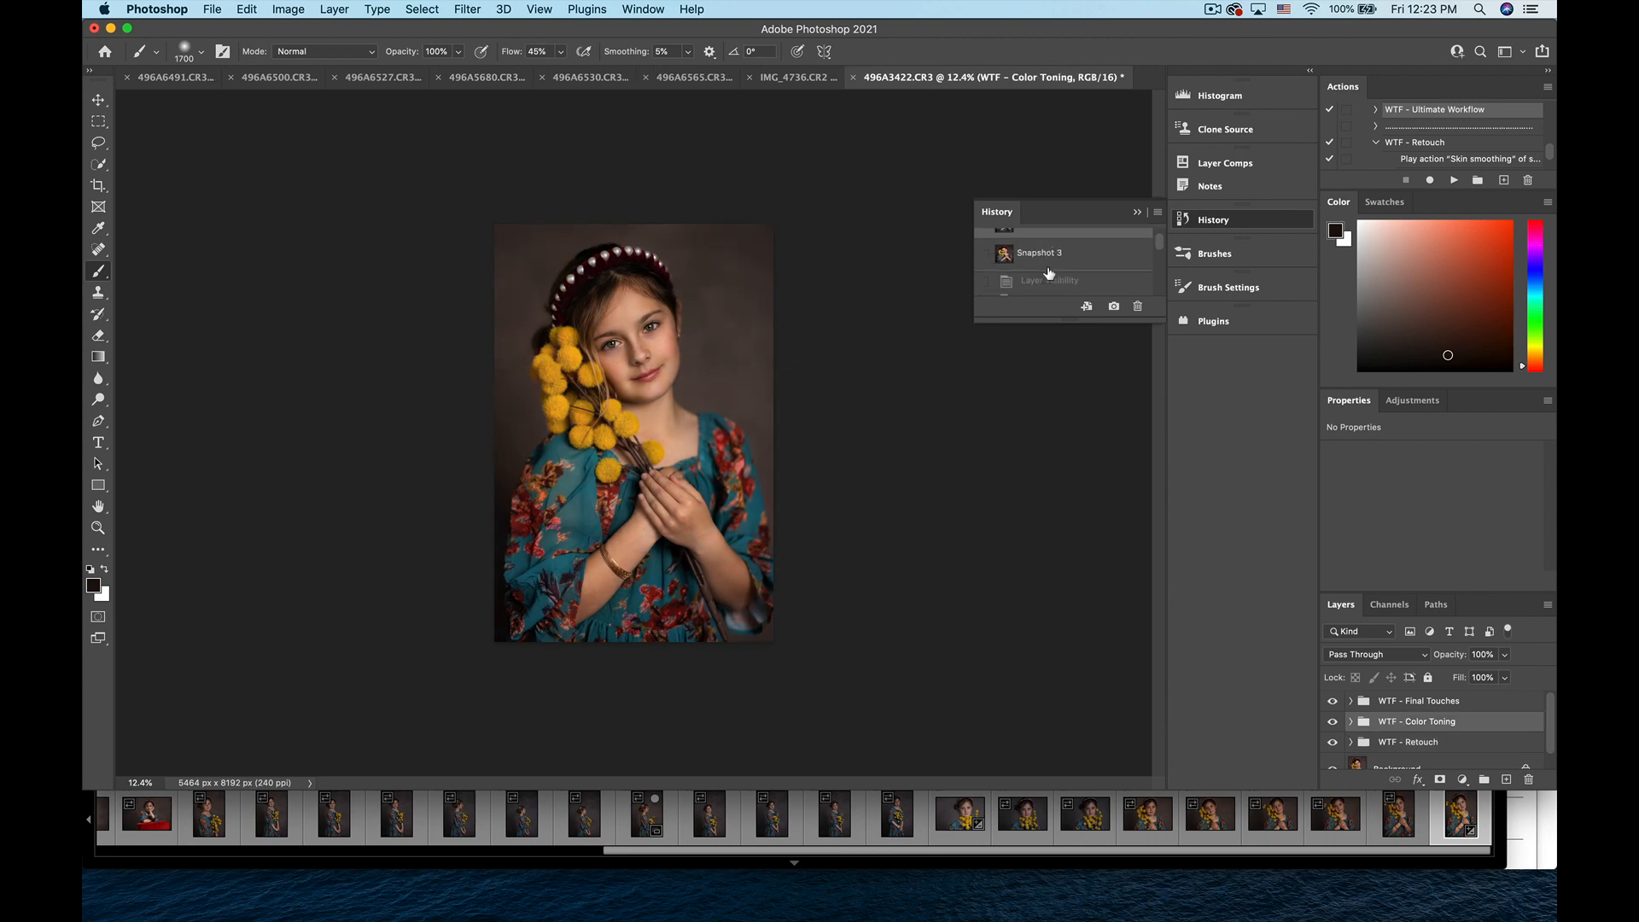
click(1047, 256)
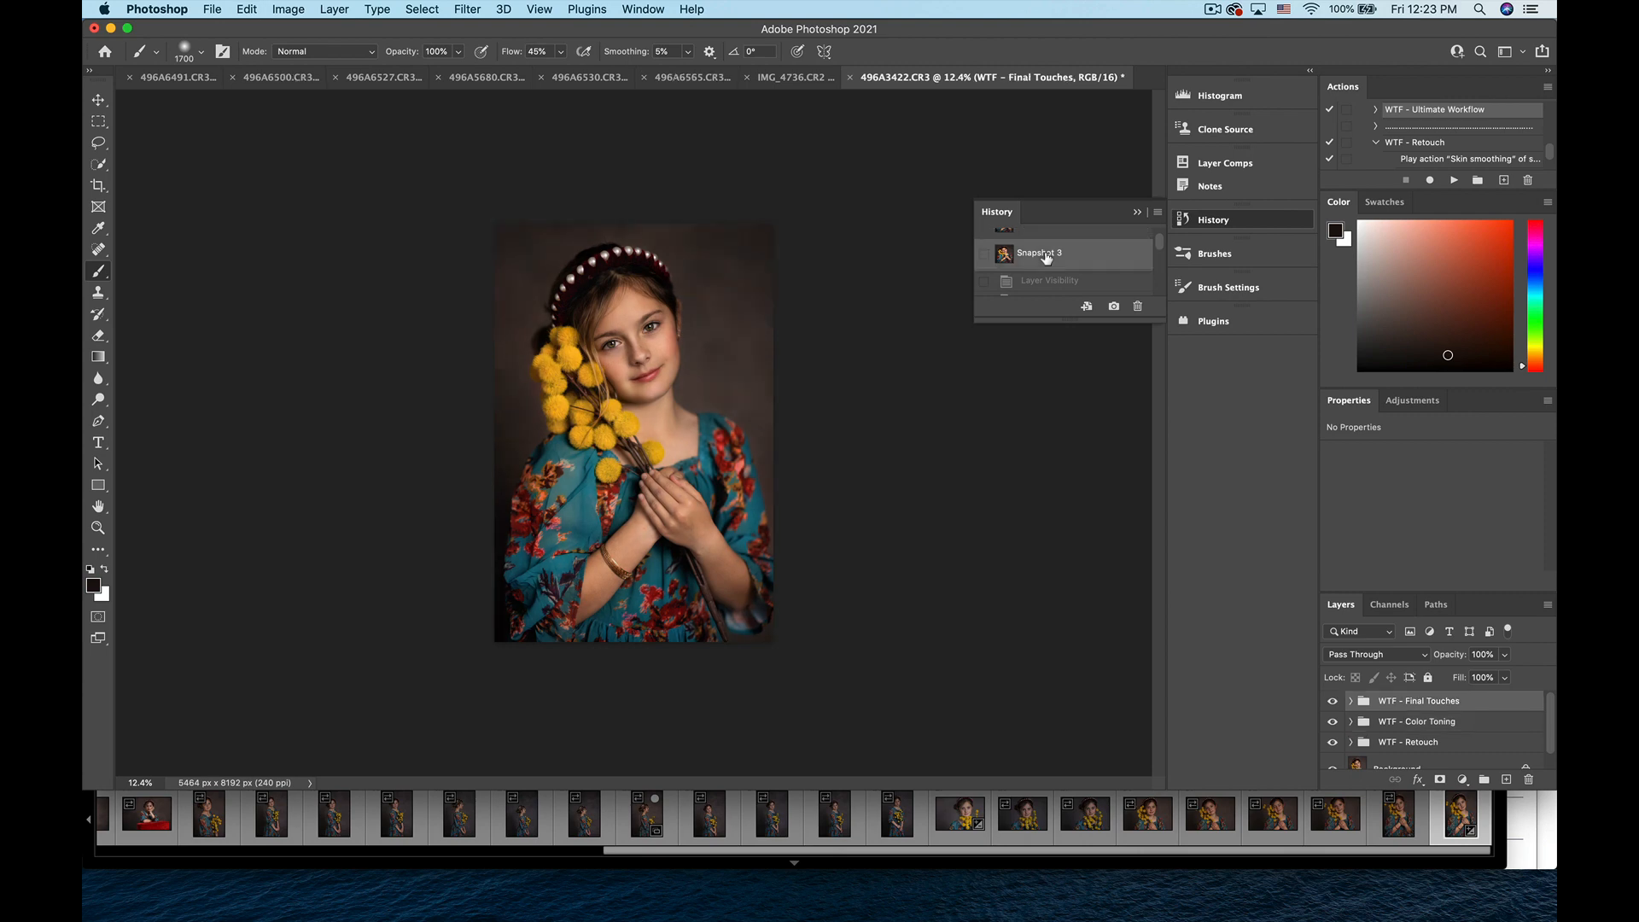
- Compare the original portrait directly with Snapshot 3
scroll(1047, 258, up, 3)
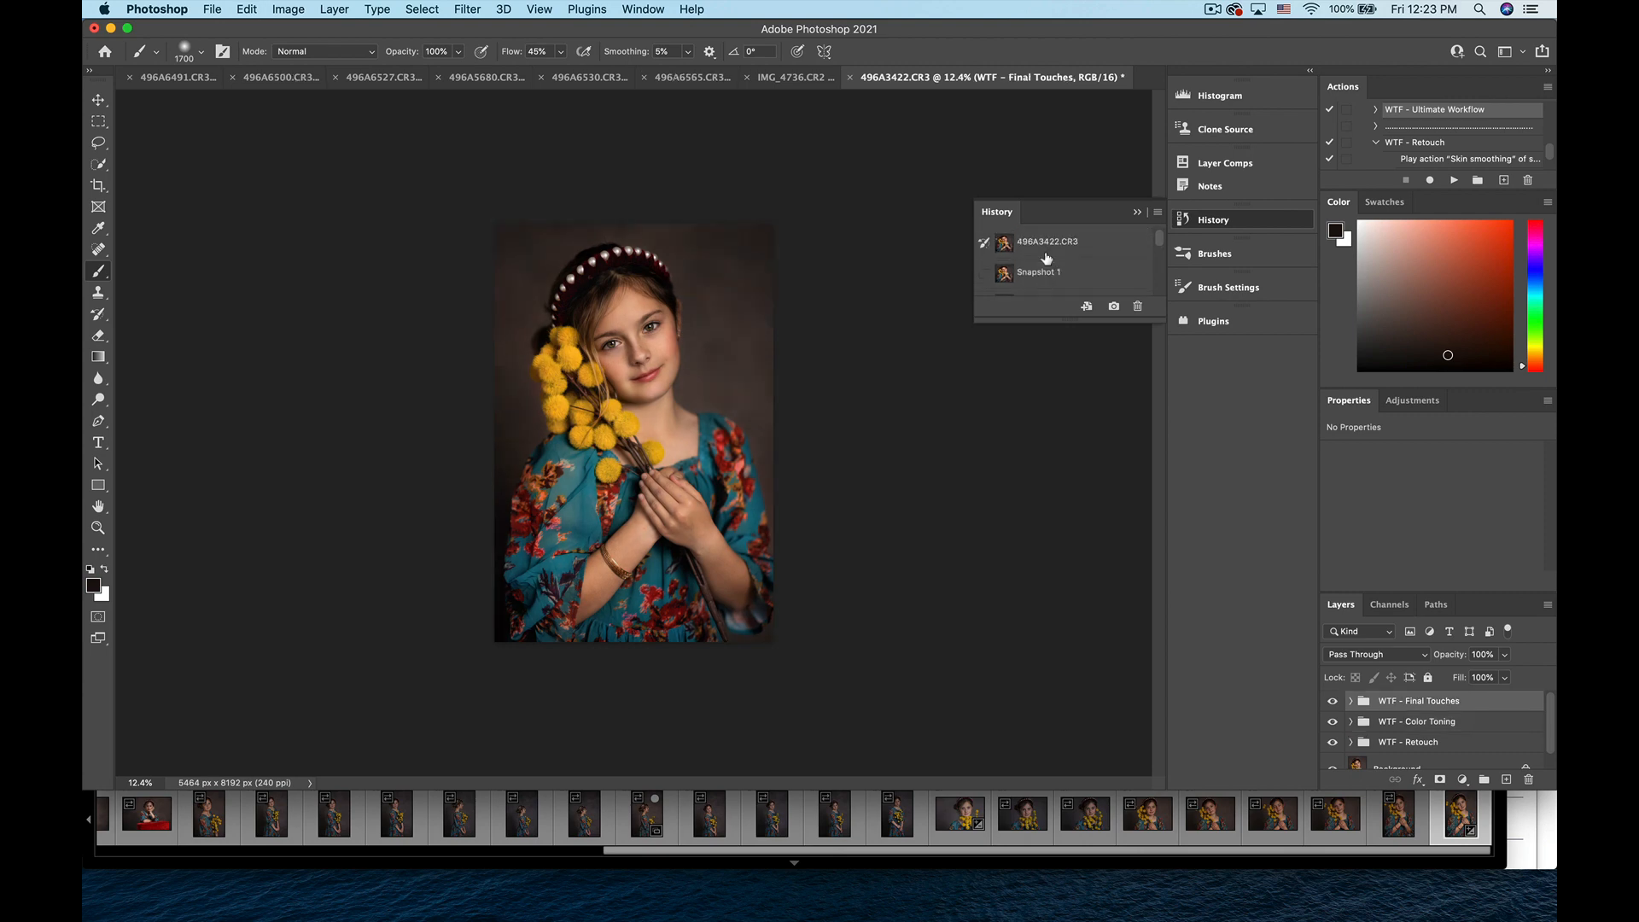
click(1047, 242)
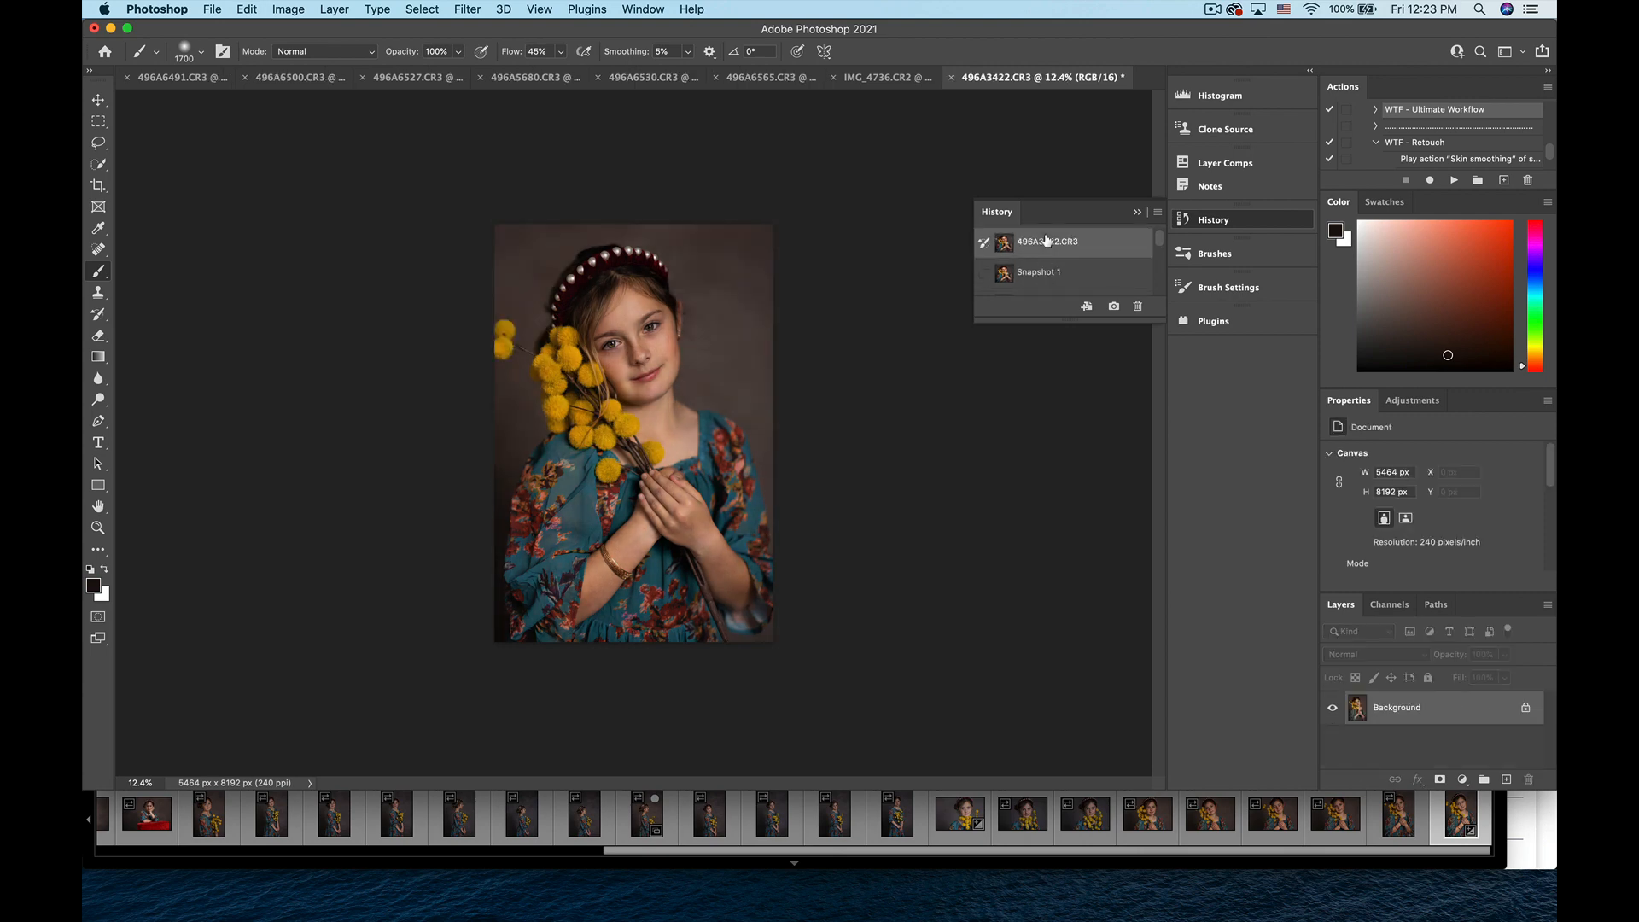
scroll(1046, 241, down, 3)
click(1045, 270)
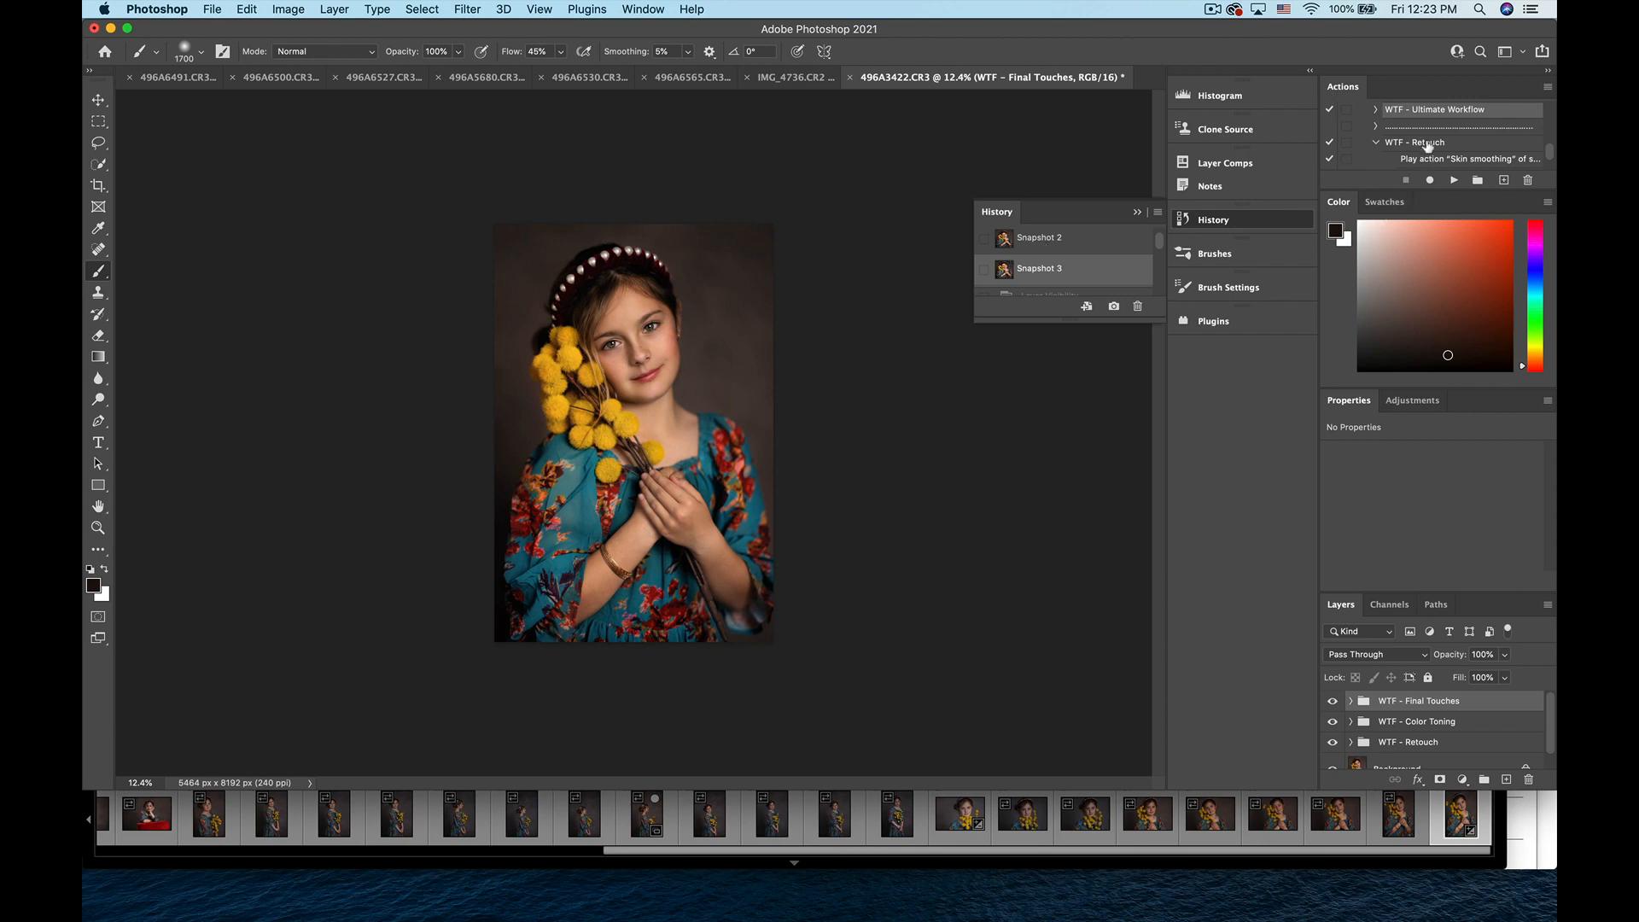
- Find the WTF - Quick Actions set among the actions and expand it
scroll(1427, 147, down, 2)
scroll(1428, 146, down, 4)
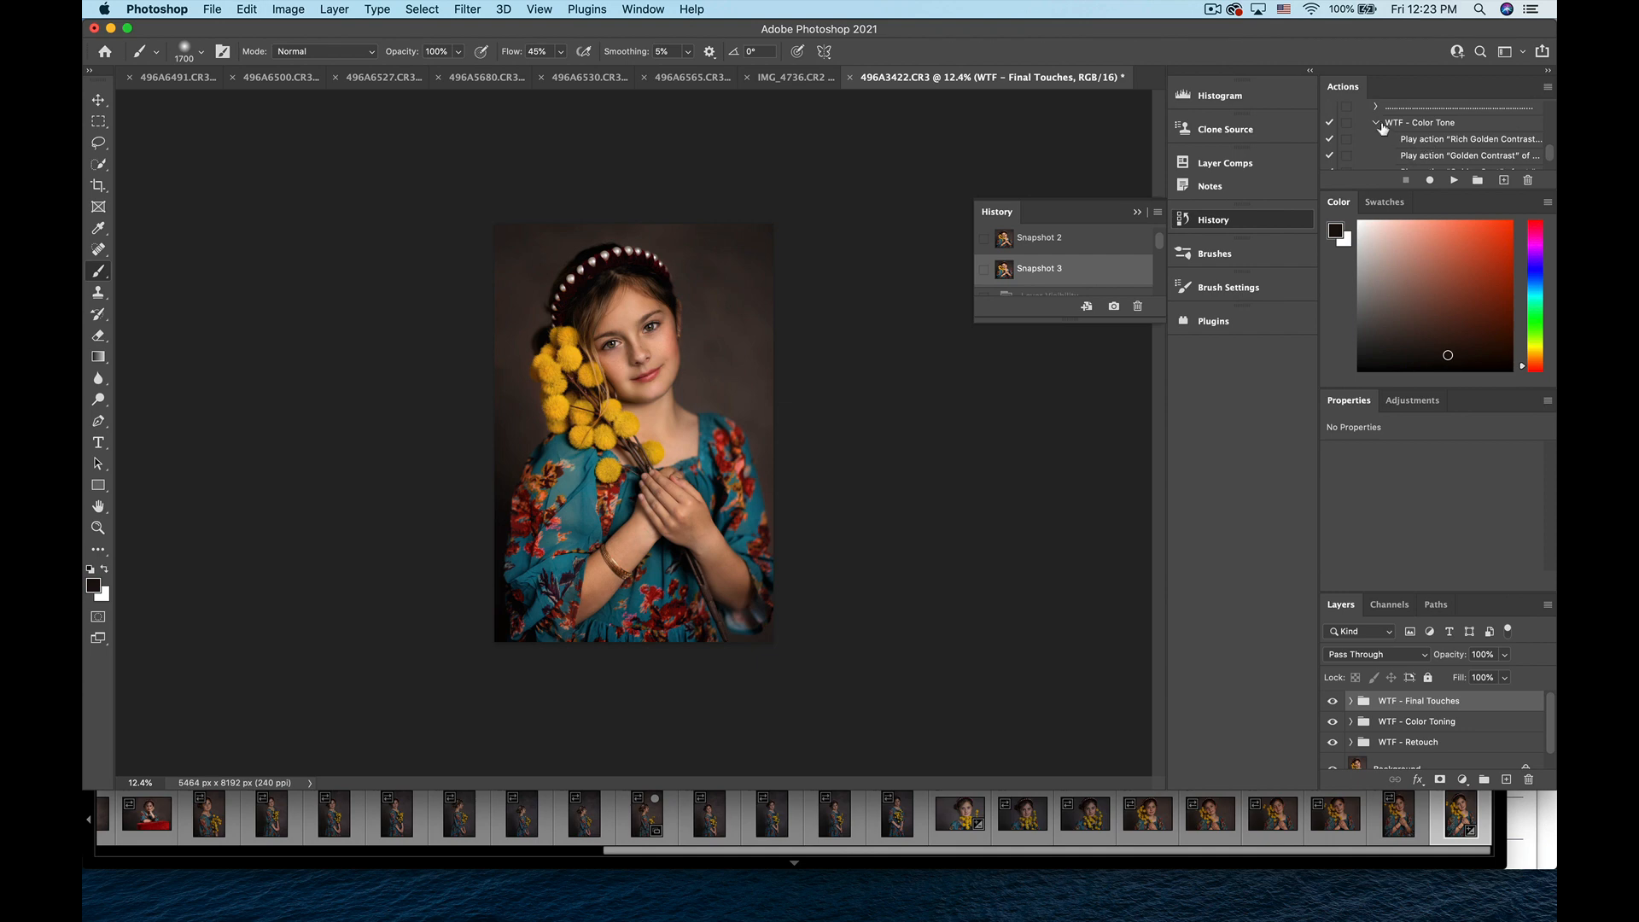
scroll(1382, 124, down, 4)
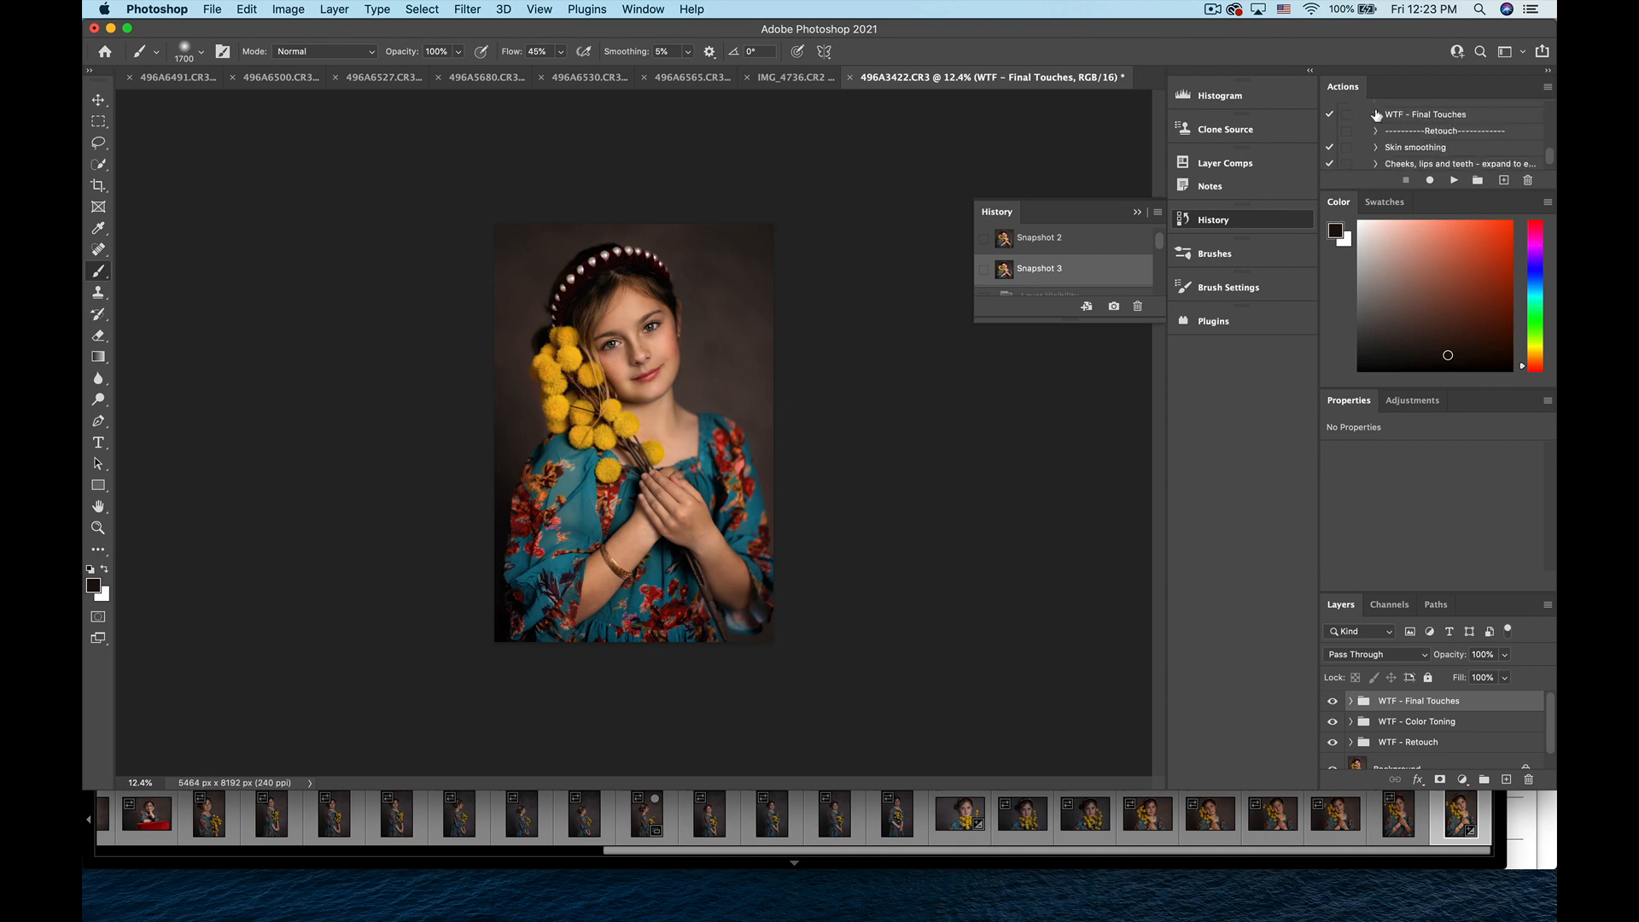
scroll(1391, 128, down, 5)
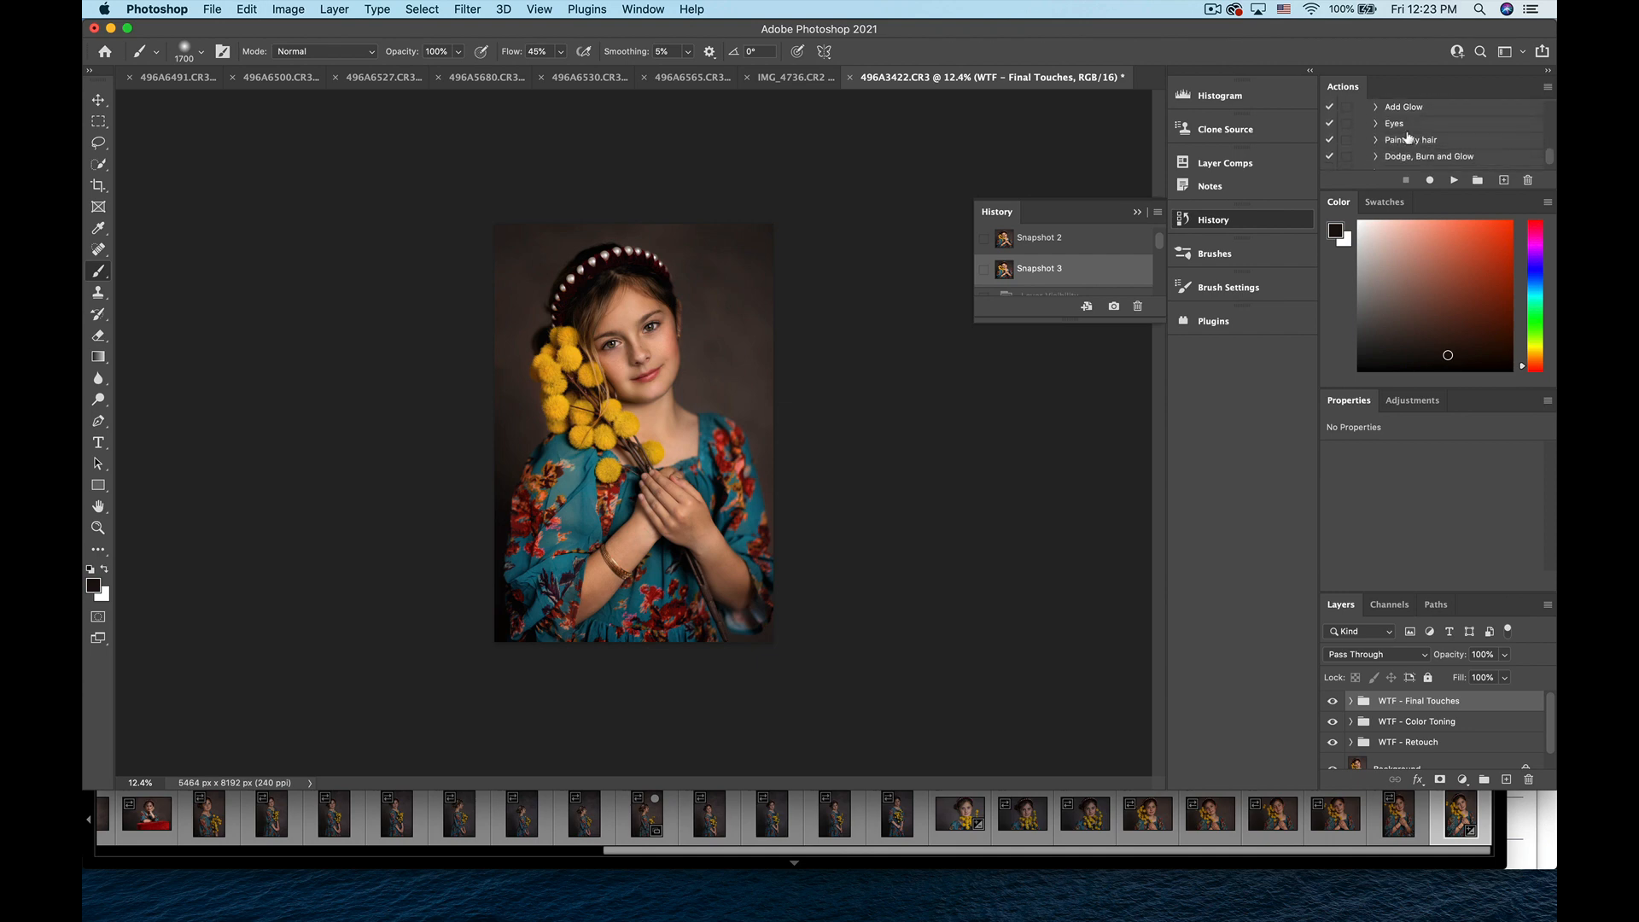
scroll(1409, 137, down, 5)
scroll(1409, 137, down, 4)
scroll(1407, 137, down, 1)
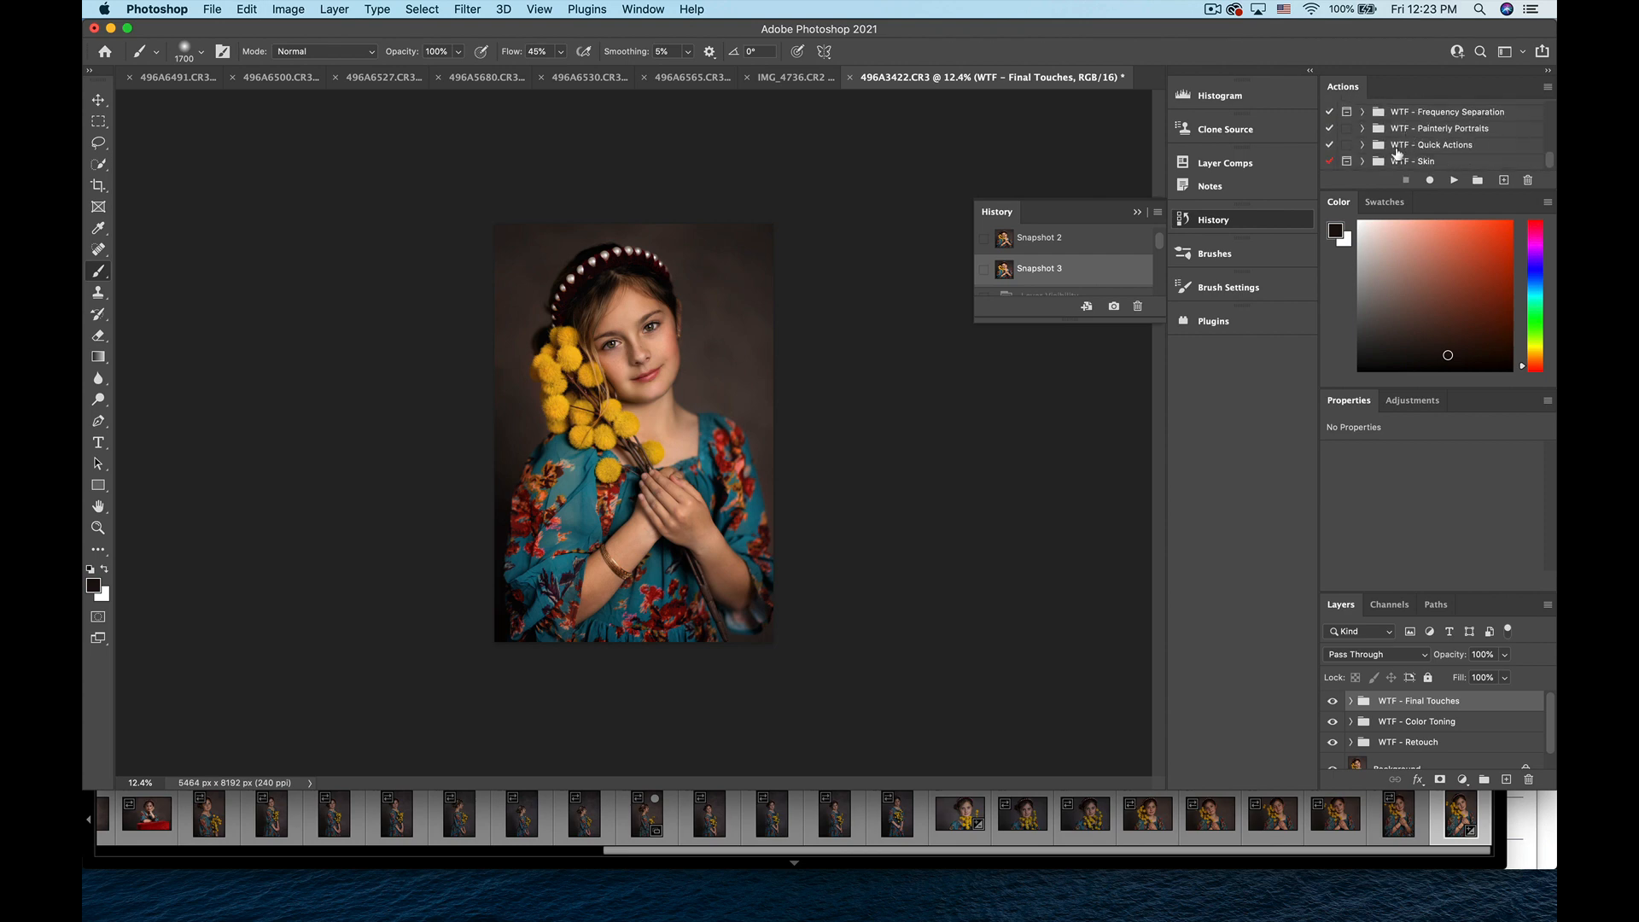
click(1364, 145)
scroll(1427, 150, down, 2)
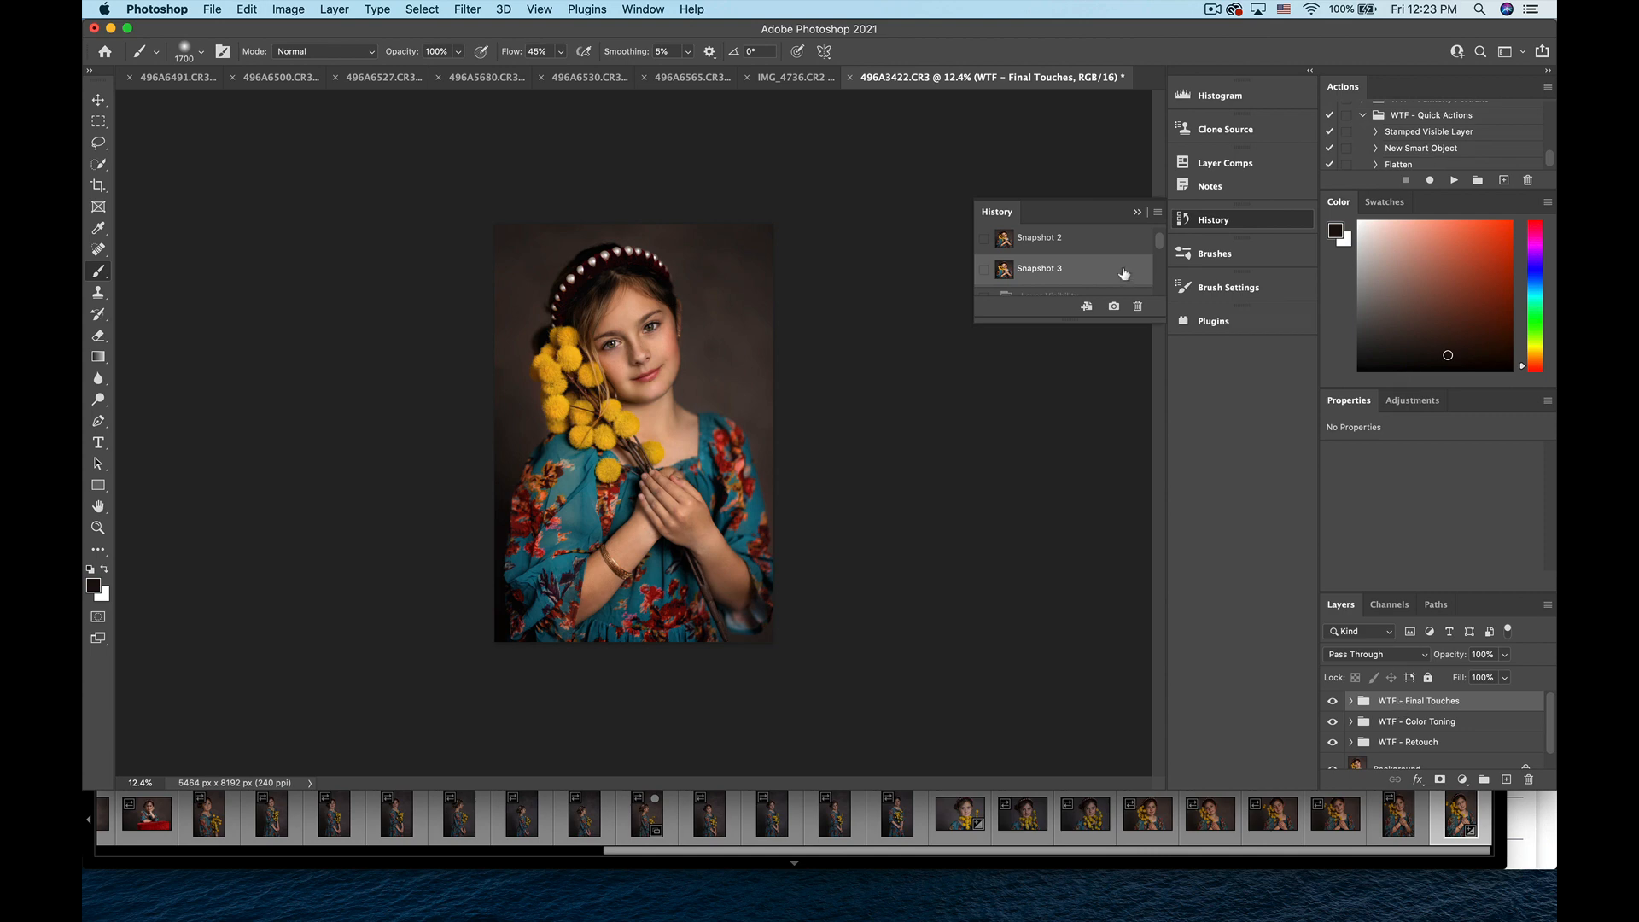
- Return to the latest history state and play the Soft Light Layer quick action to add a layer for light painting
scroll(1124, 273, down, 5)
click(1071, 286)
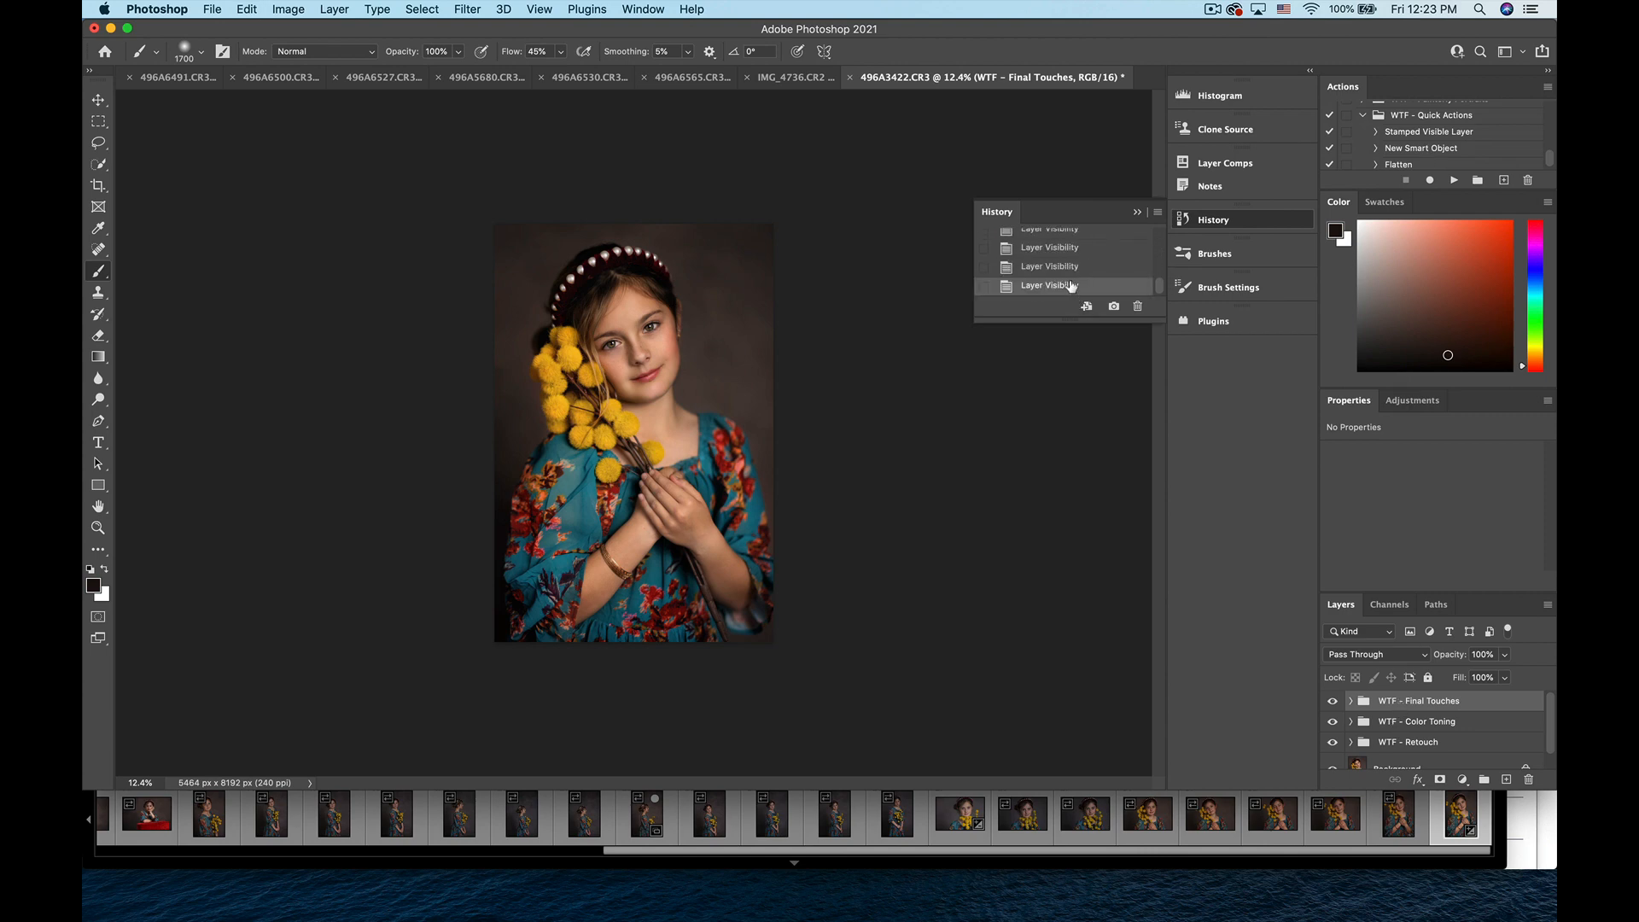
scroll(1439, 146, down, 5)
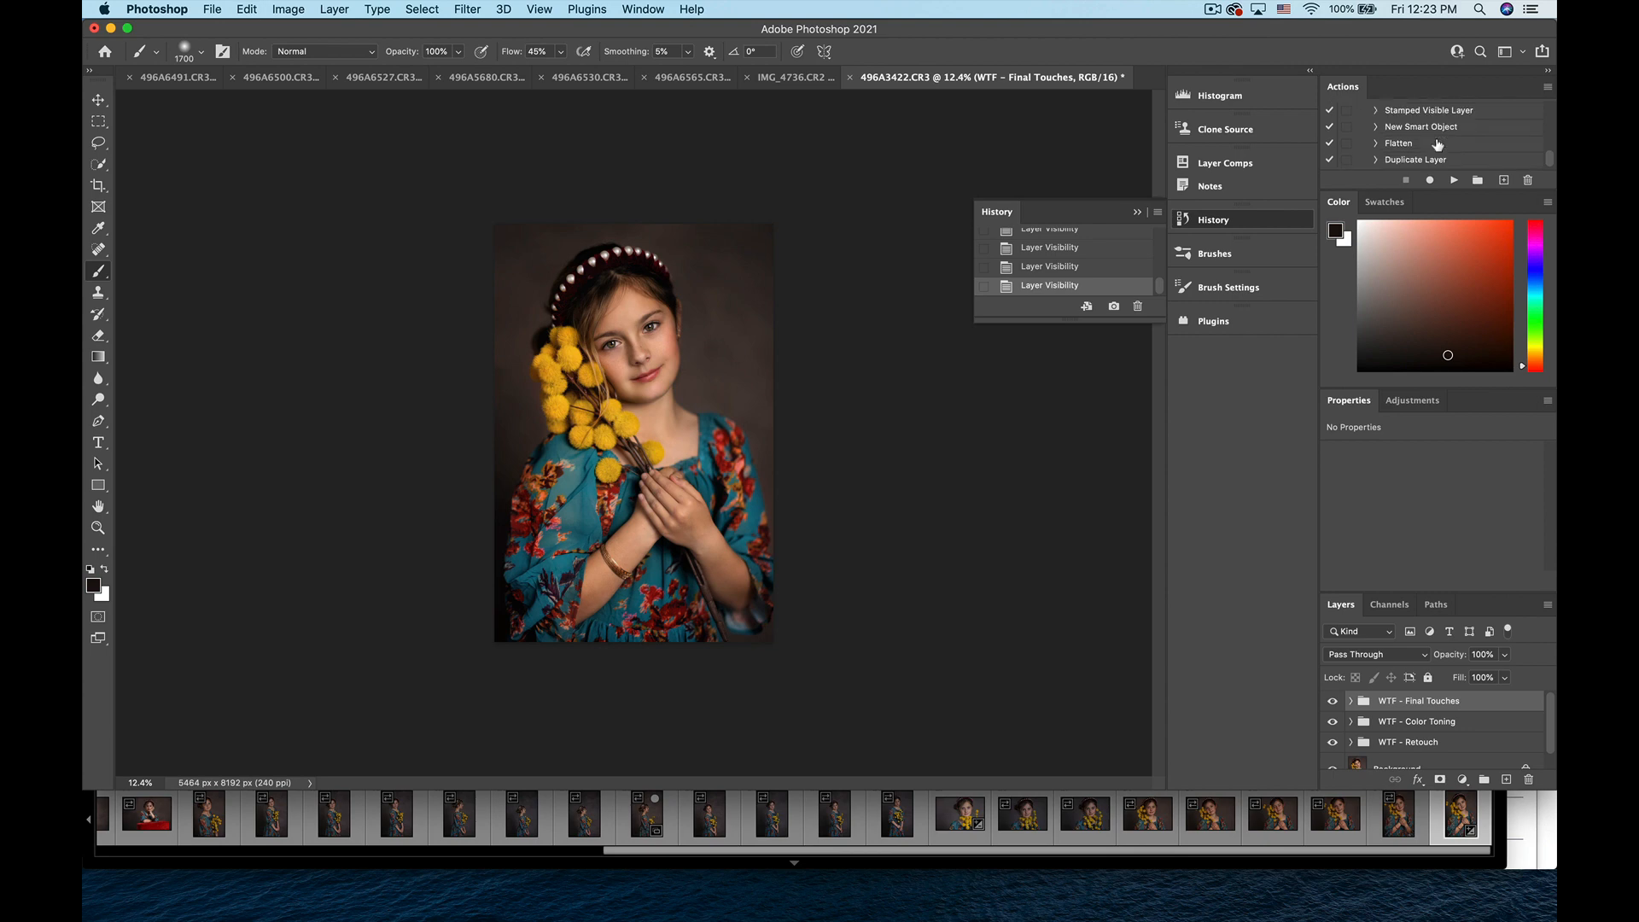
scroll(1439, 145, down, 2)
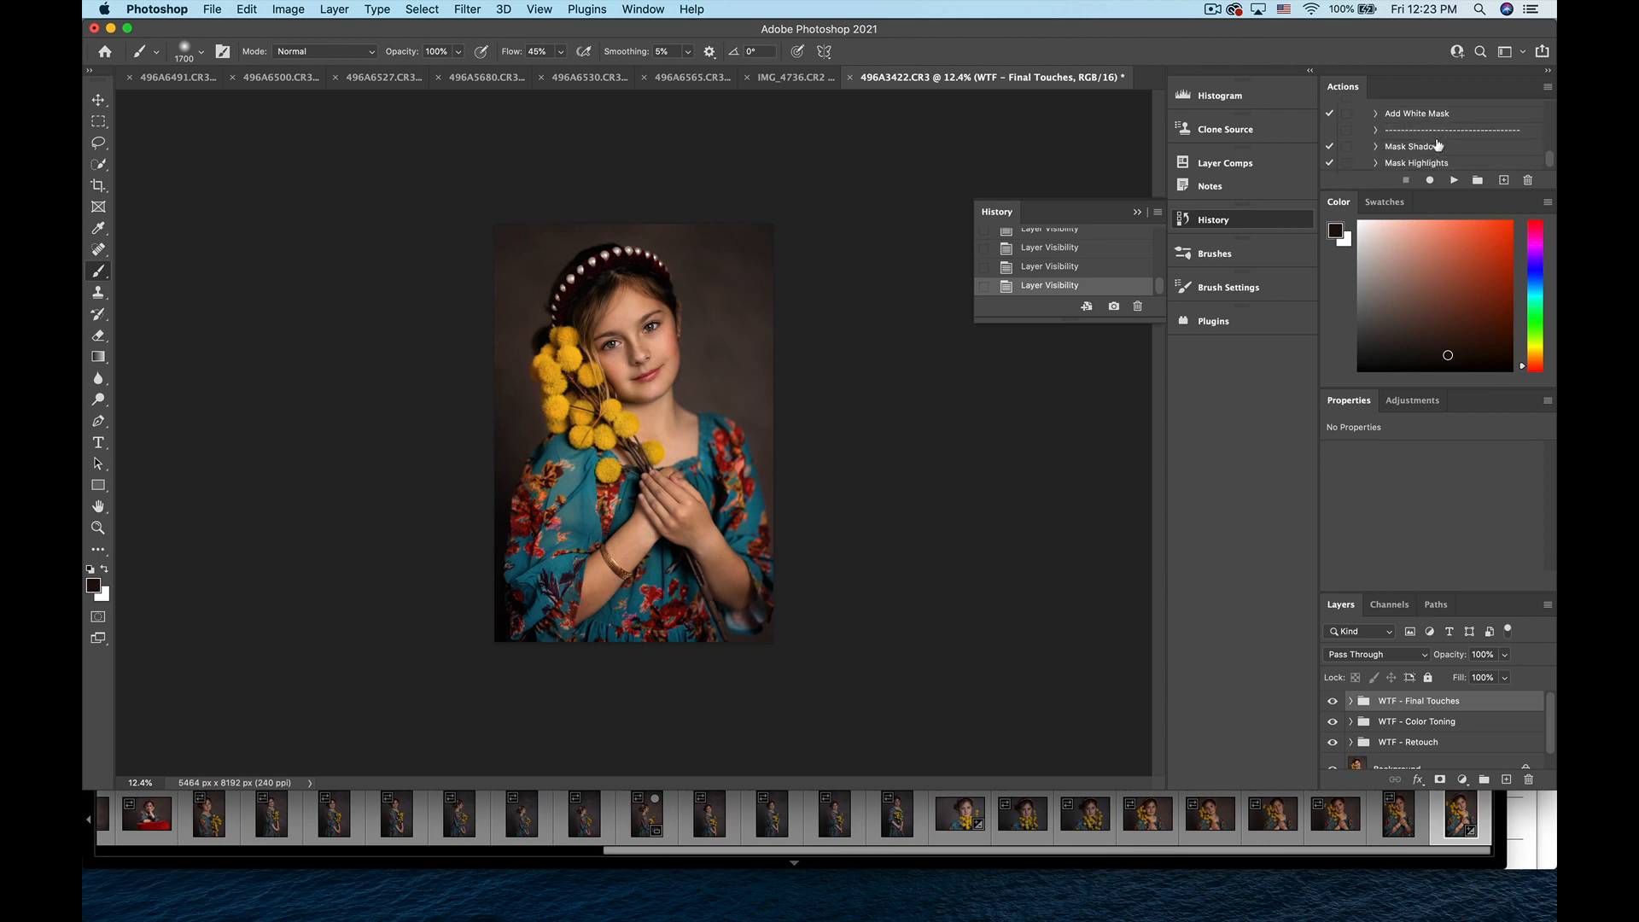
scroll(1439, 146, down, 4)
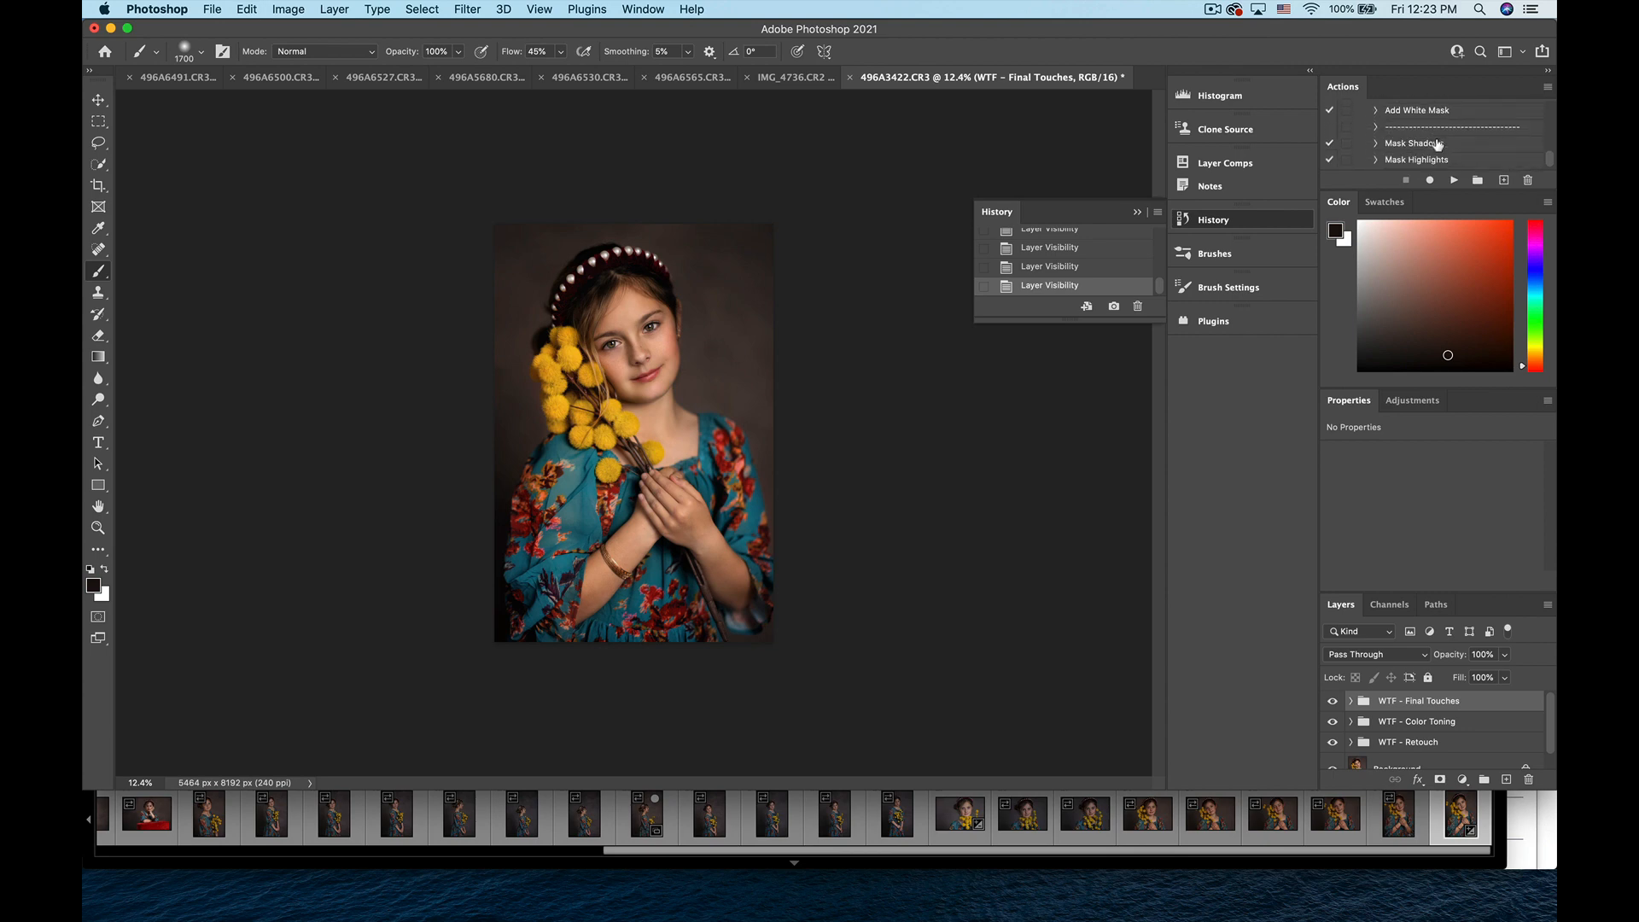
click(1434, 126)
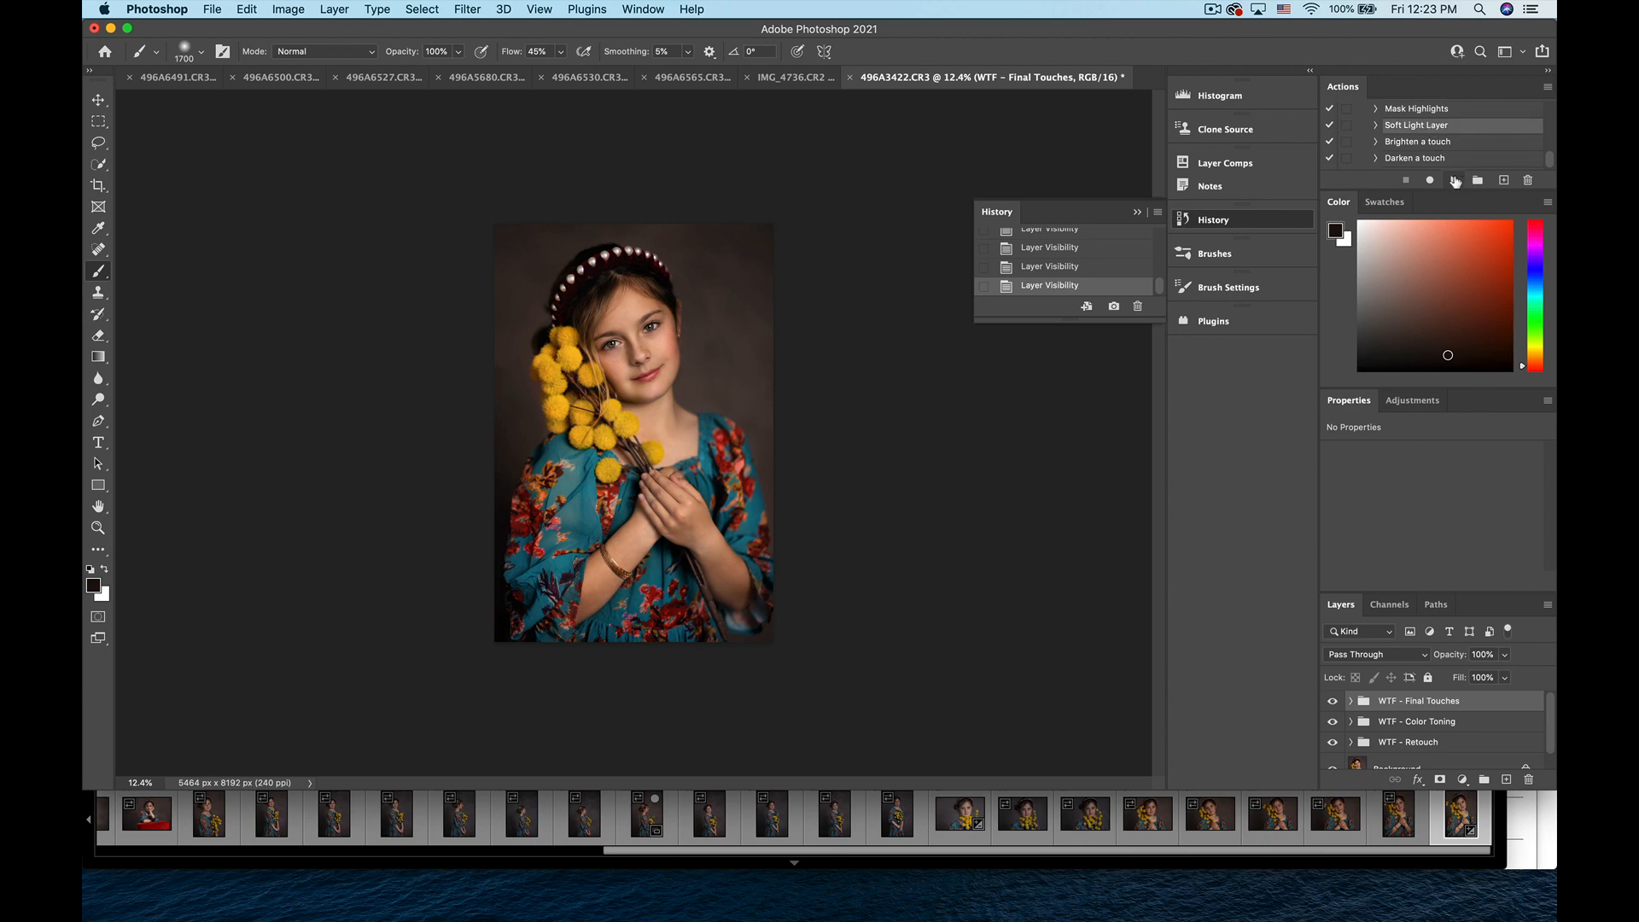
click(1454, 181)
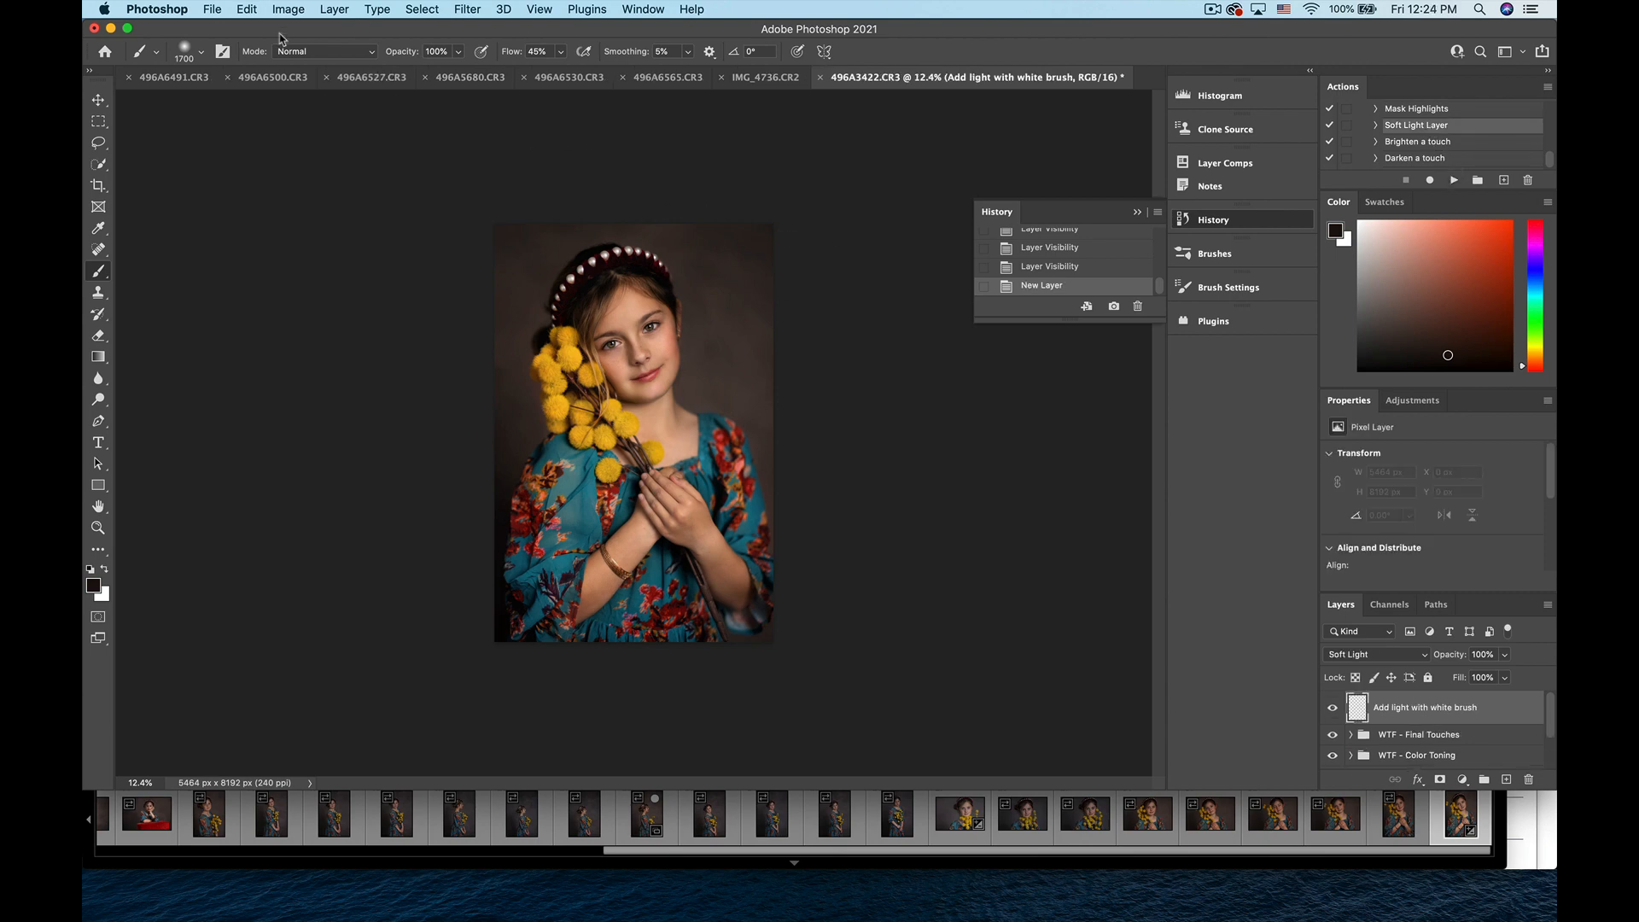
- Convert the soft light layer to a solid colour fill, trying red and blue before settling on teal #15a2ab
click(221, 8)
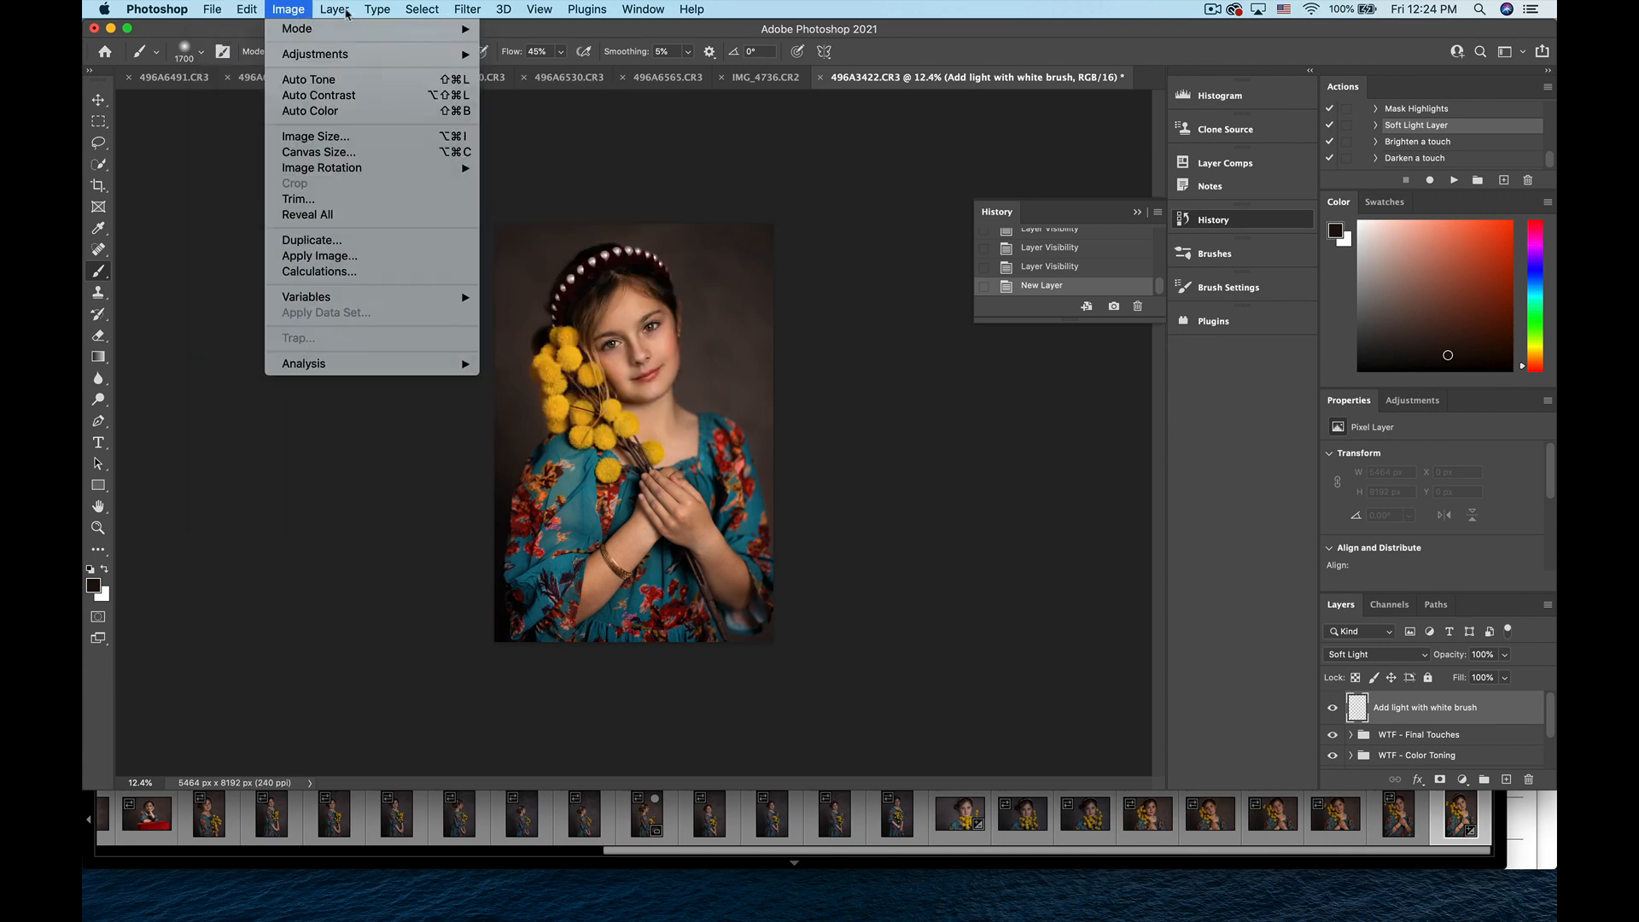
mouse_move(334, 9)
mouse_move(361, 216)
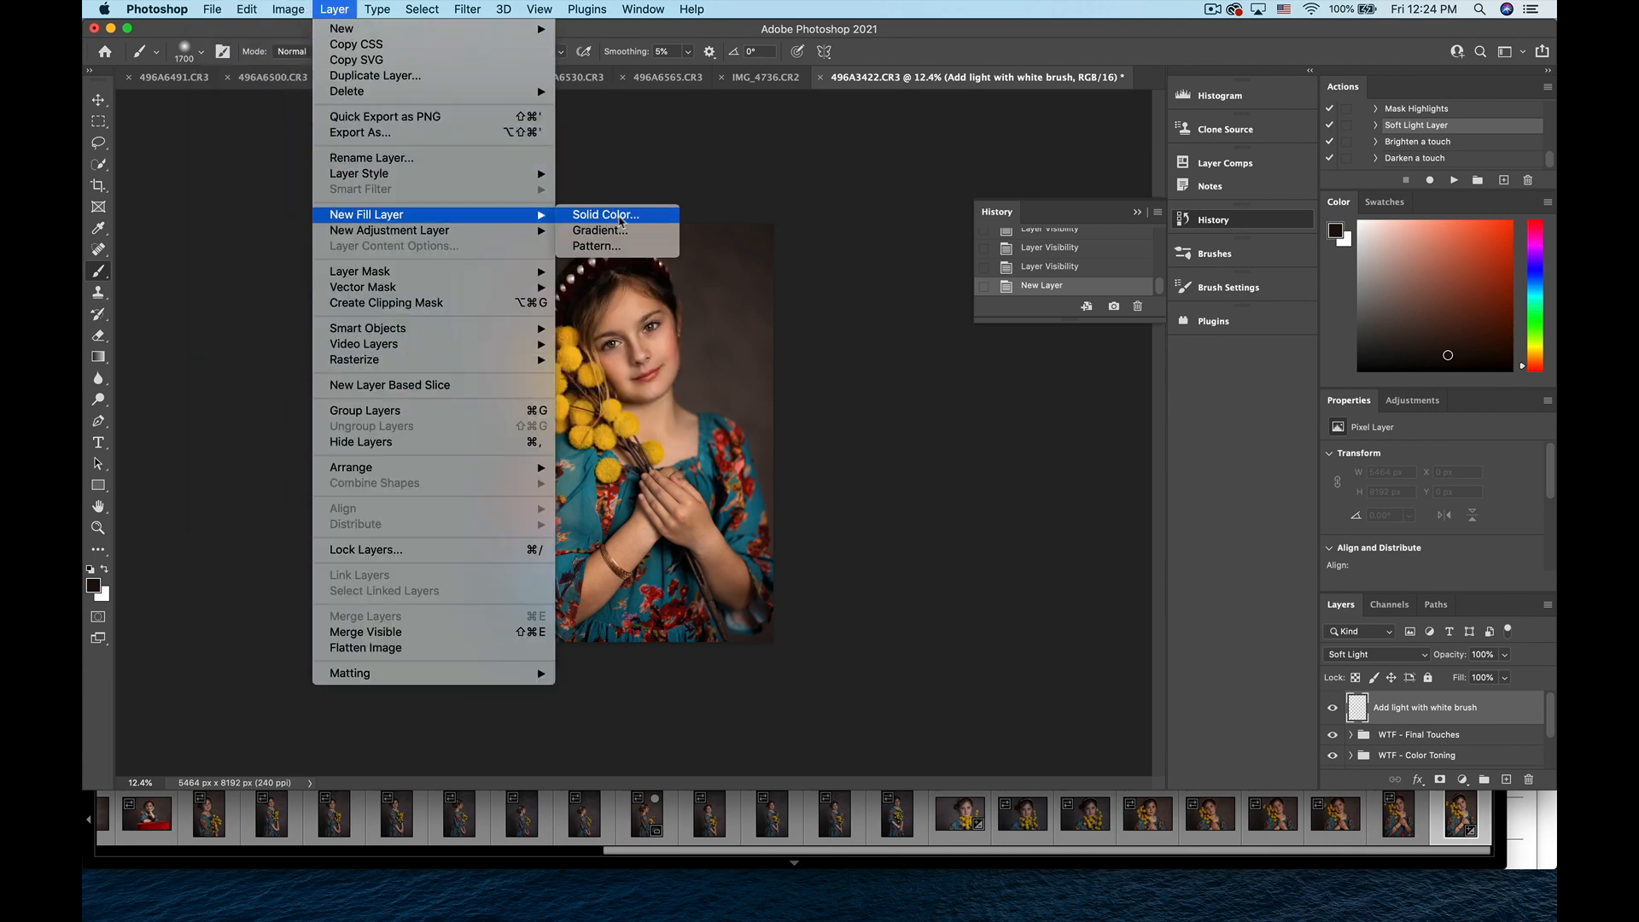
click(606, 215)
click(960, 406)
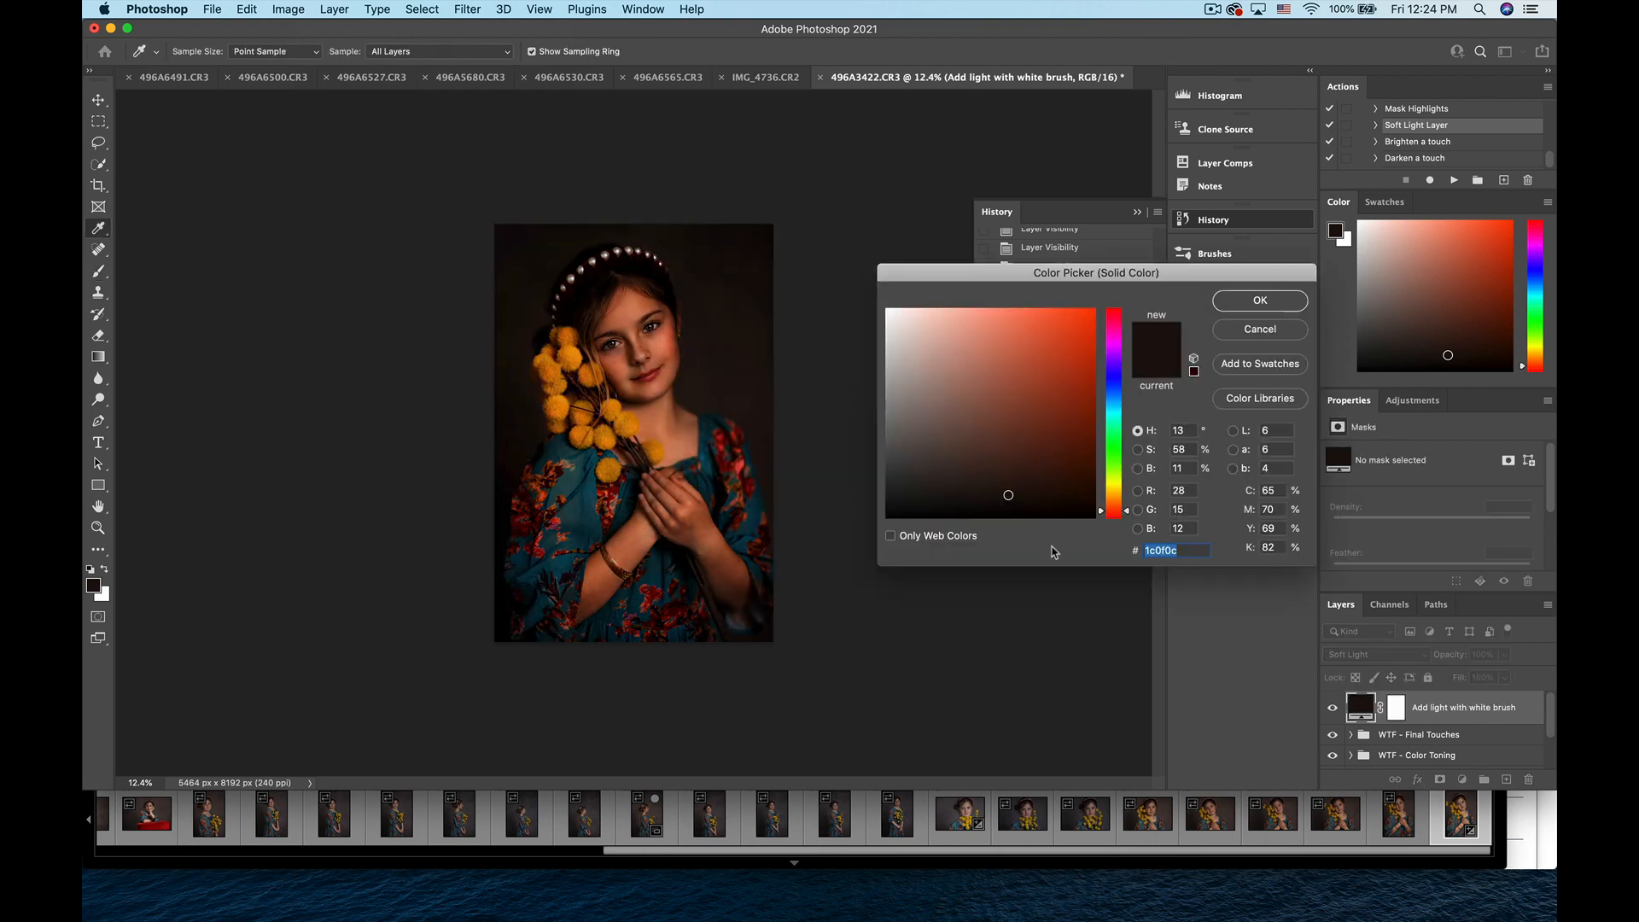
click(1033, 384)
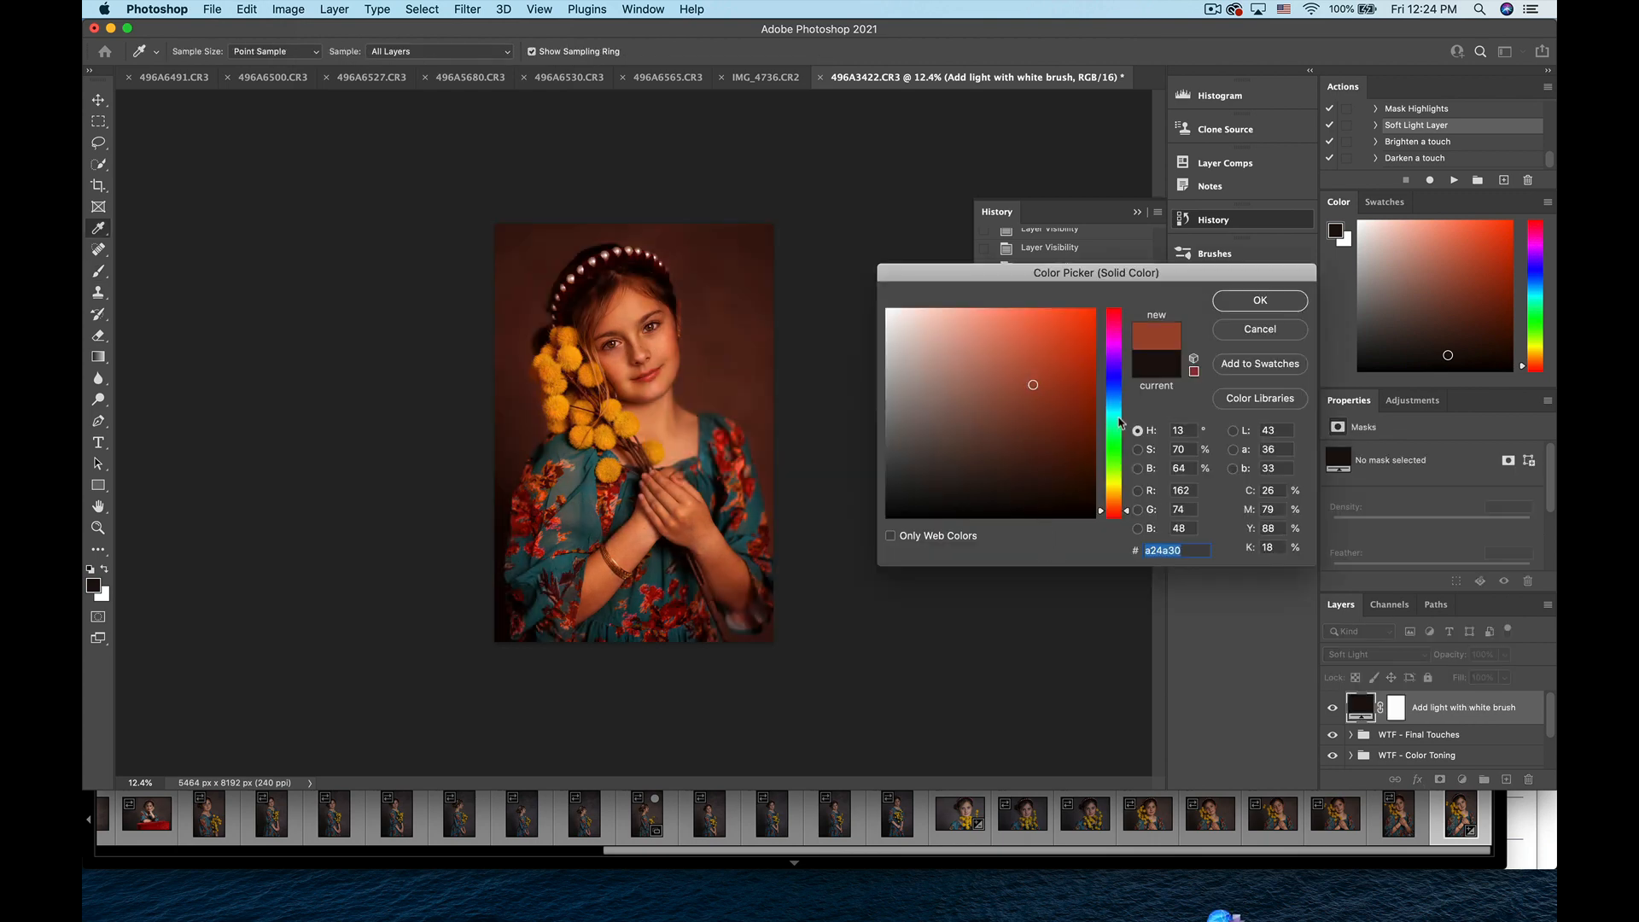
click(1116, 396)
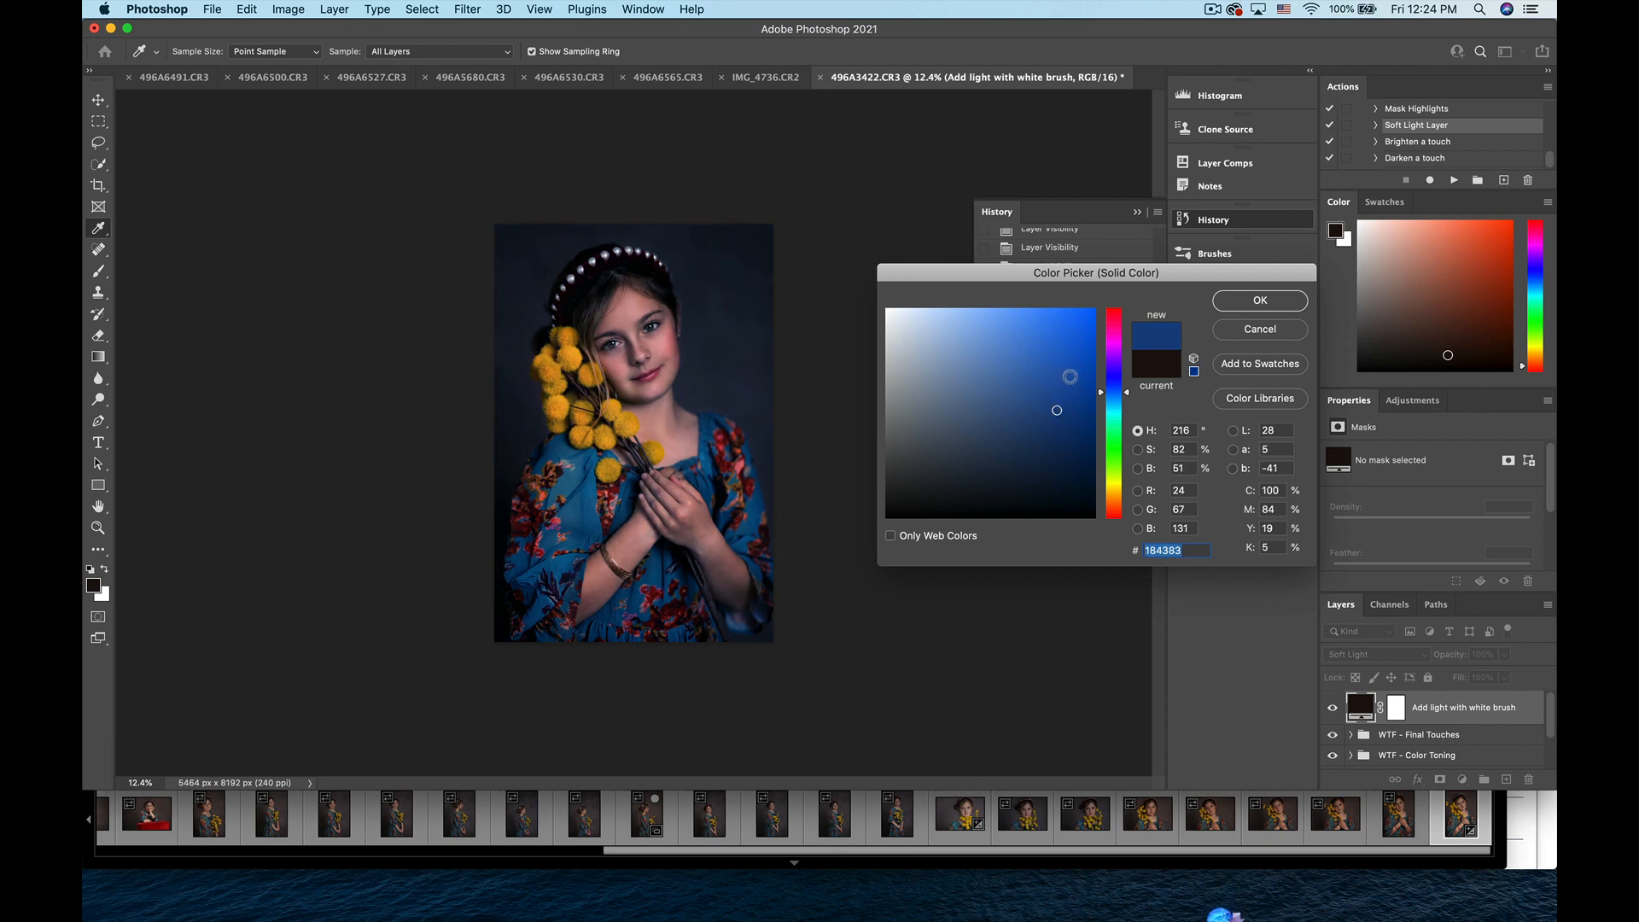
click(1069, 376)
mouse_move(1101, 392)
mouse_down()
mouse_move(1103, 536)
mouse_move(1126, 310)
mouse_move(1121, 414)
mouse_up()
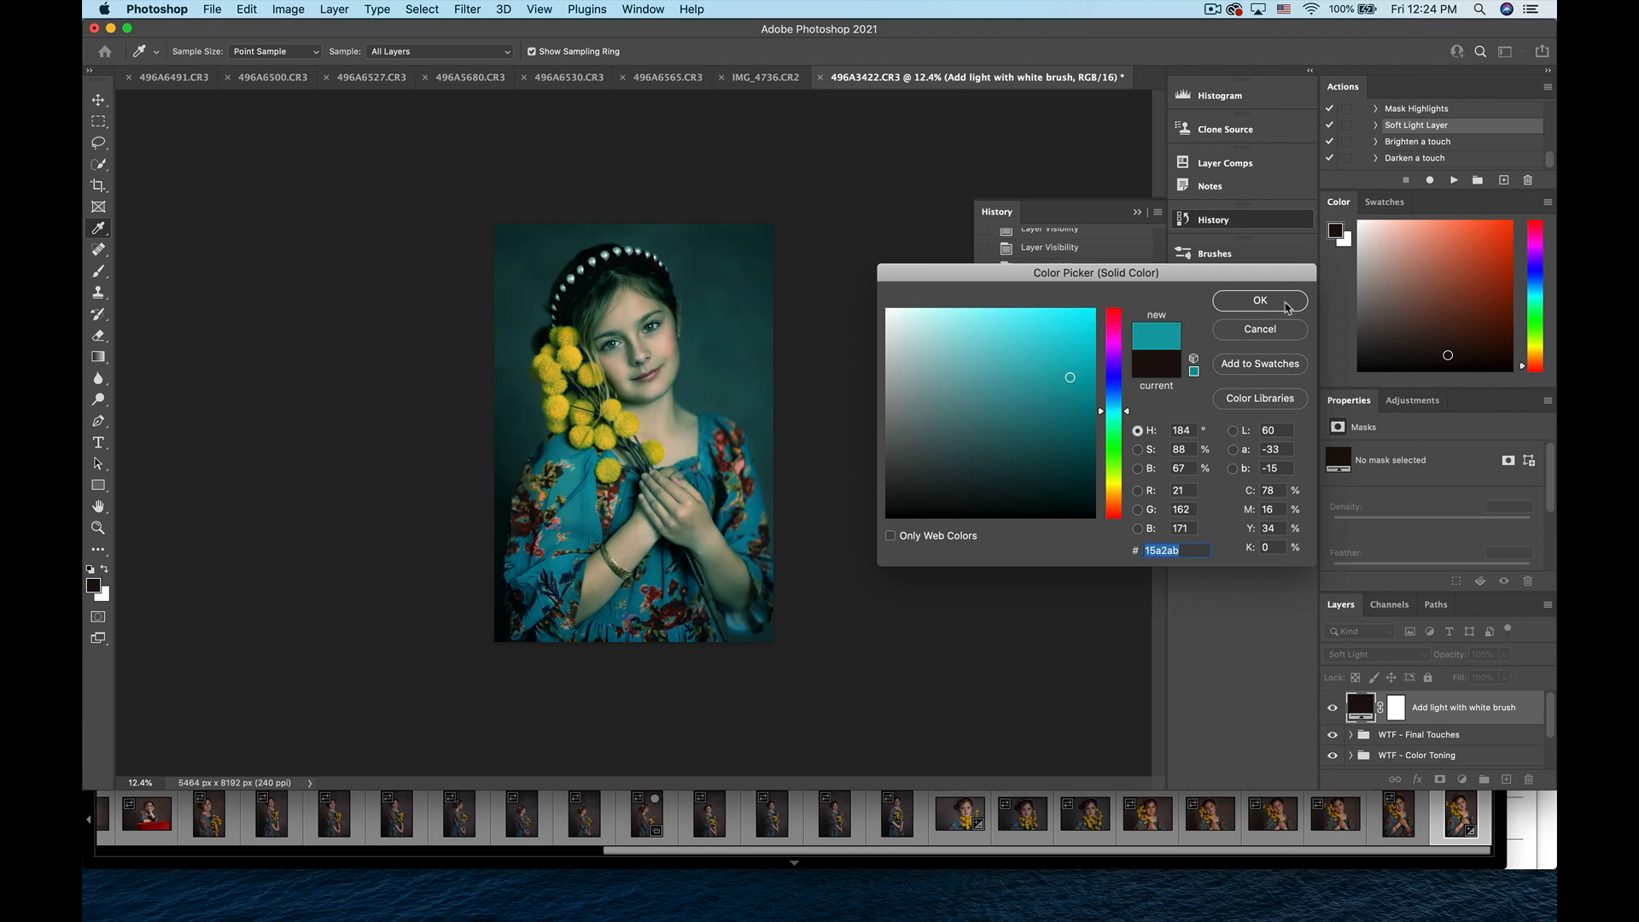
click(1260, 299)
- Paint the girl and flowers out of the teal fill on its layer mask with a black brush at 93% flow
key(b)
click(1397, 706)
key(x)
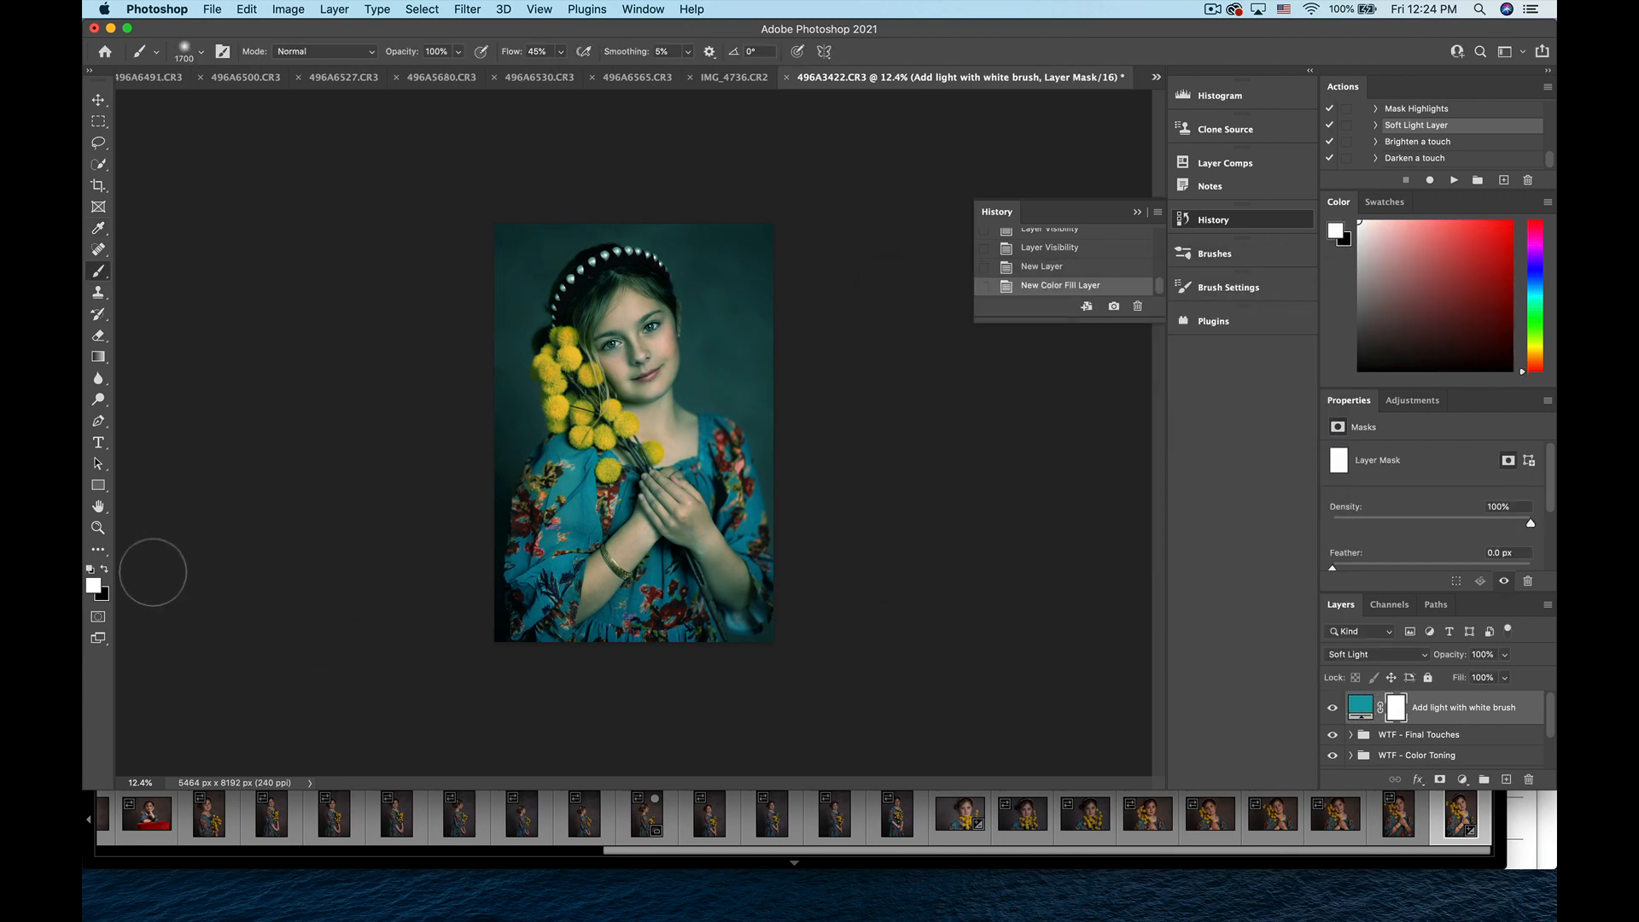
click(104, 569)
click(561, 51)
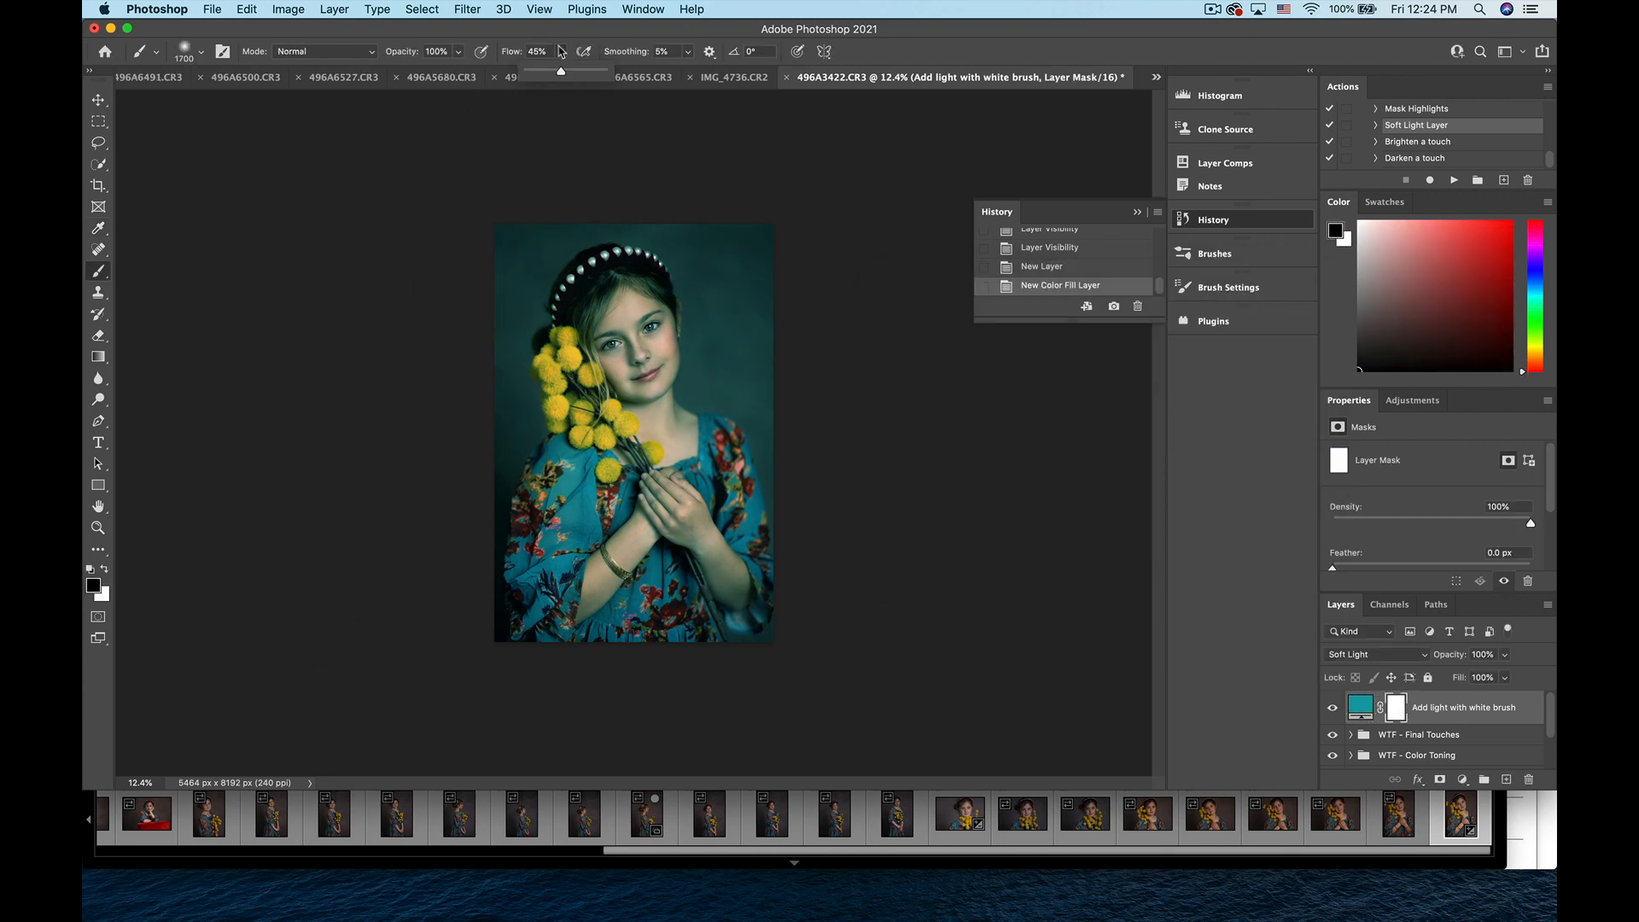
mouse_move(642, 352)
mouse_down()
mouse_move(634, 362)
mouse_move(620, 299)
mouse_move(630, 367)
mouse_up()
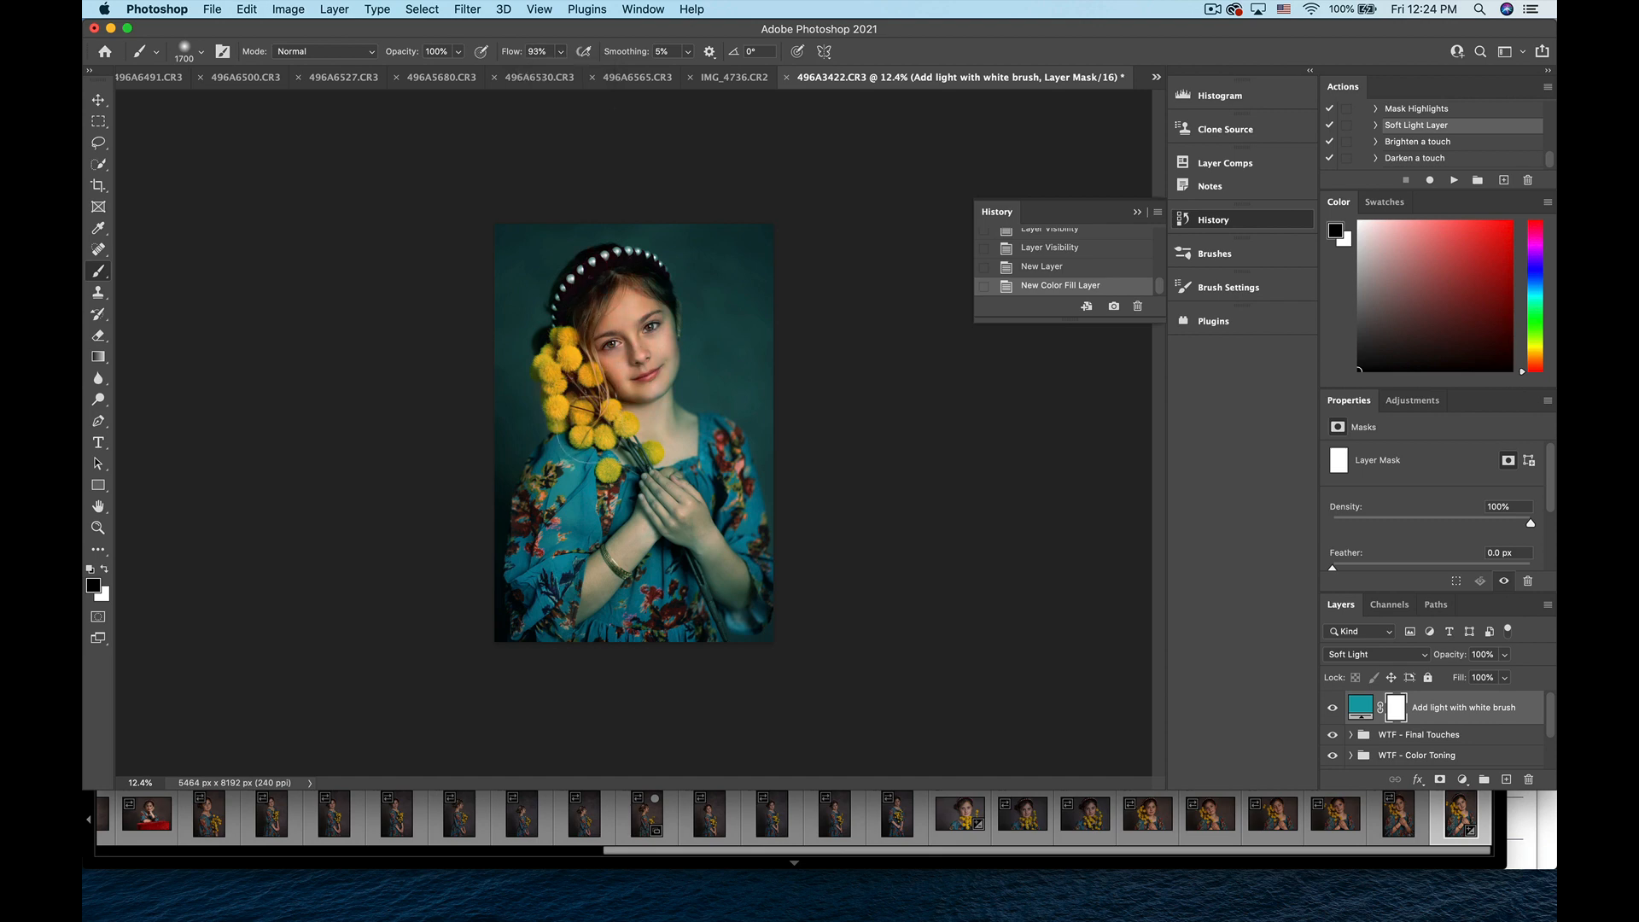
mouse_move(573, 442)
mouse_down()
mouse_move(560, 531)
mouse_move(594, 595)
mouse_move(641, 523)
mouse_move(709, 501)
mouse_move(714, 561)
mouse_move(729, 564)
mouse_move(657, 601)
mouse_up()
mouse_move(632, 307)
mouse_down()
mouse_move(627, 286)
mouse_move(607, 290)
mouse_up()
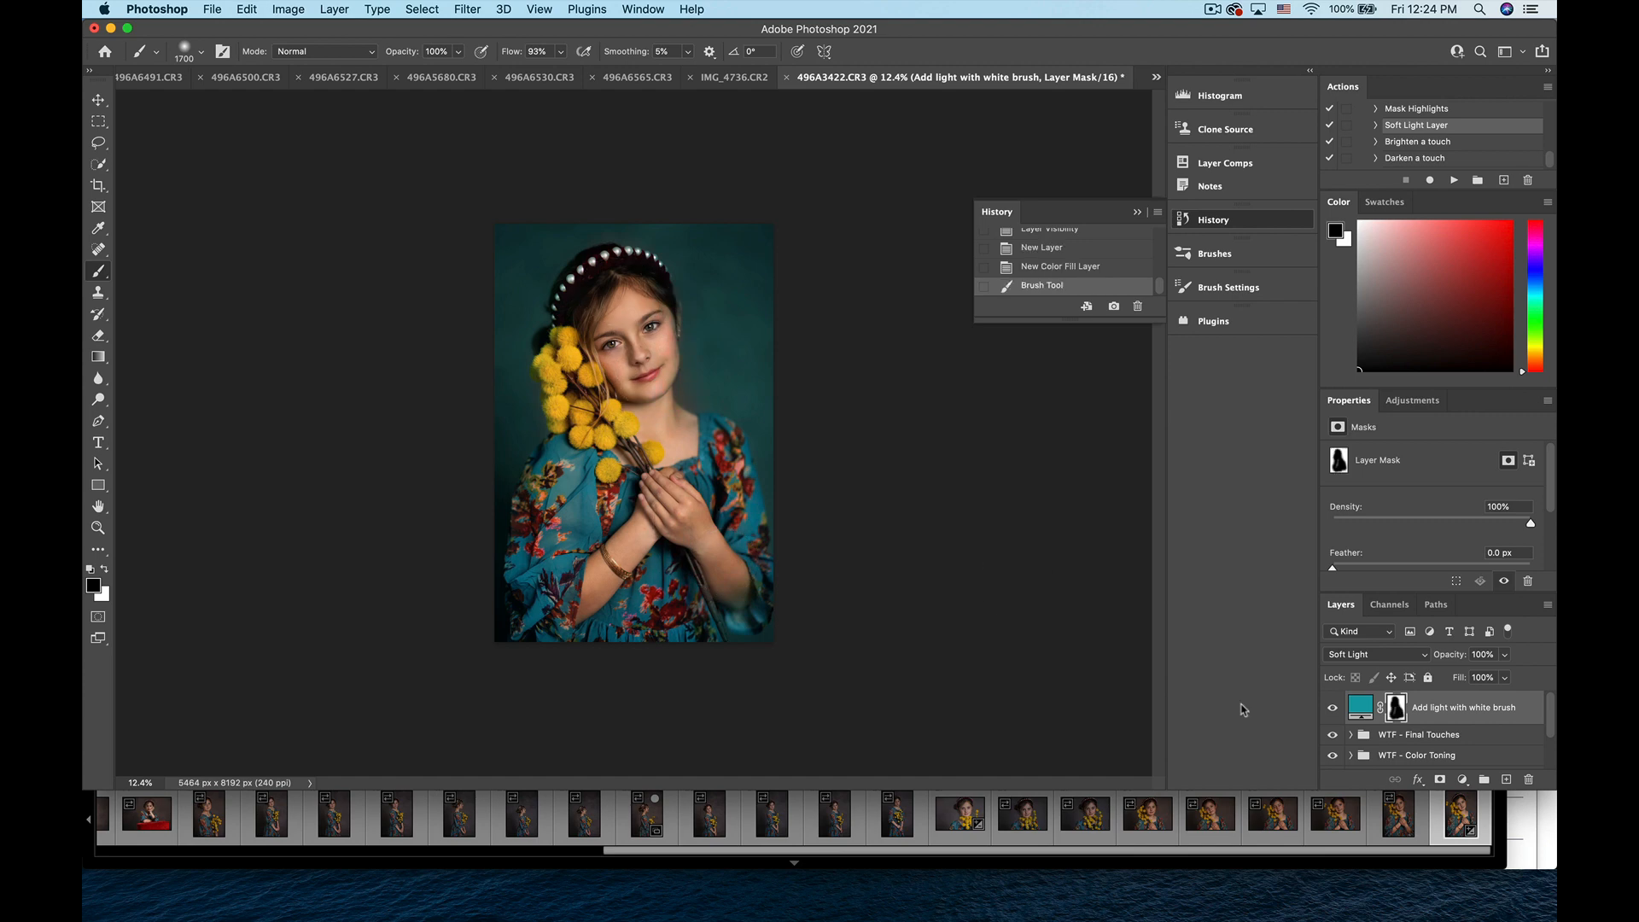
- Lower the fill layer's opacity to 60% and darken its colour to deep teal #084347
click(1505, 655)
drag(1508, 679, 1476, 679)
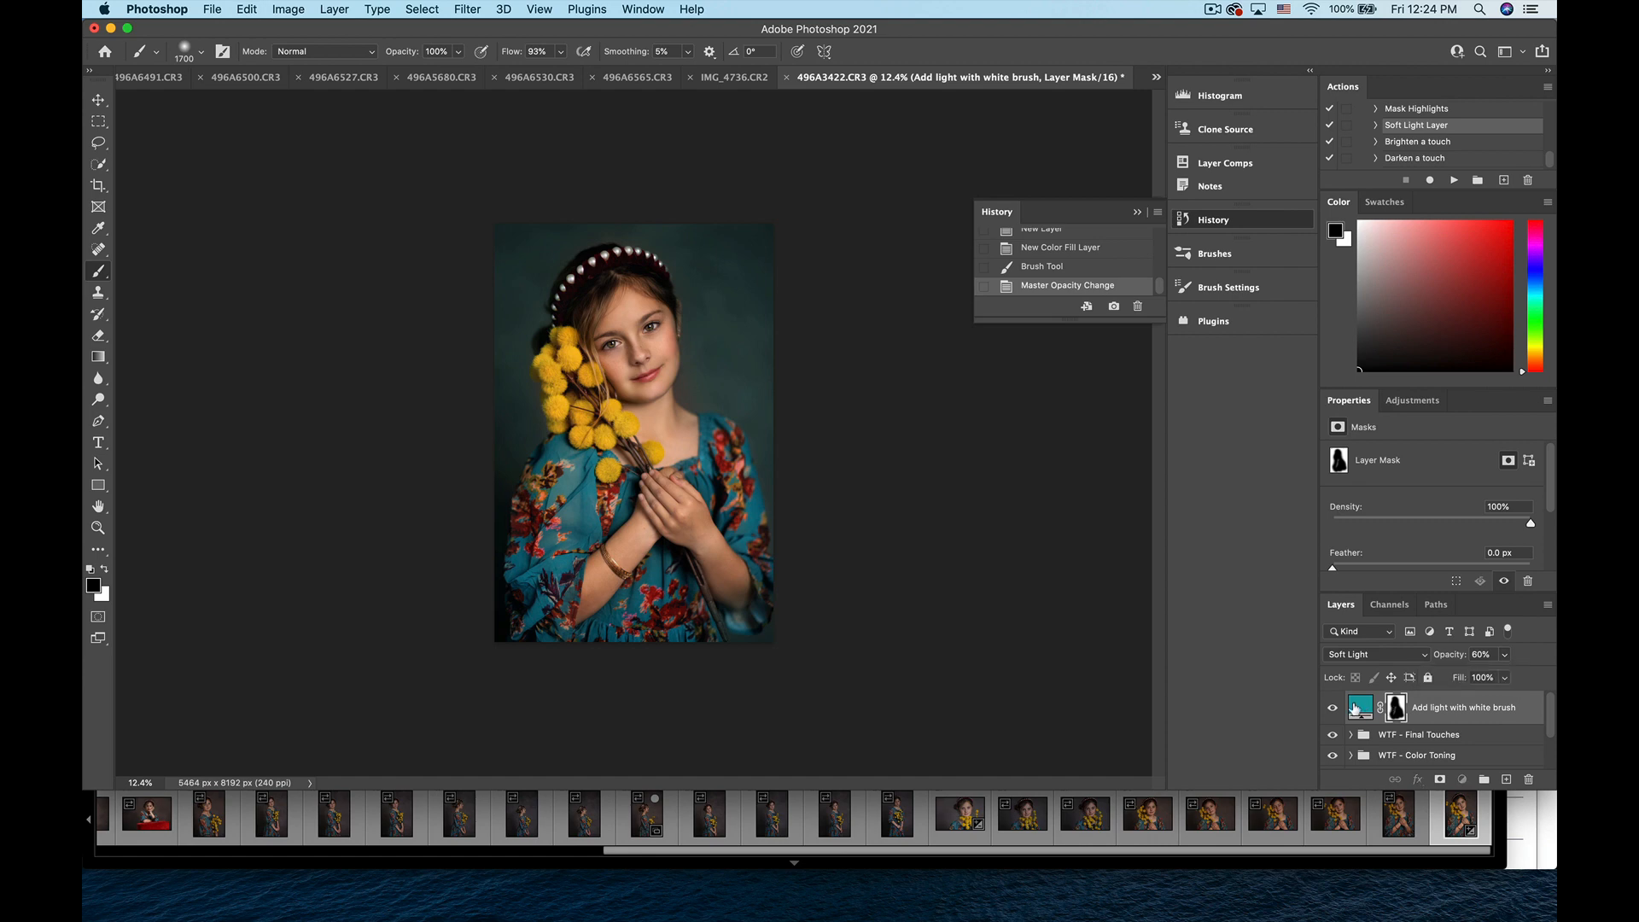
double_click(1354, 707)
click(1071, 459)
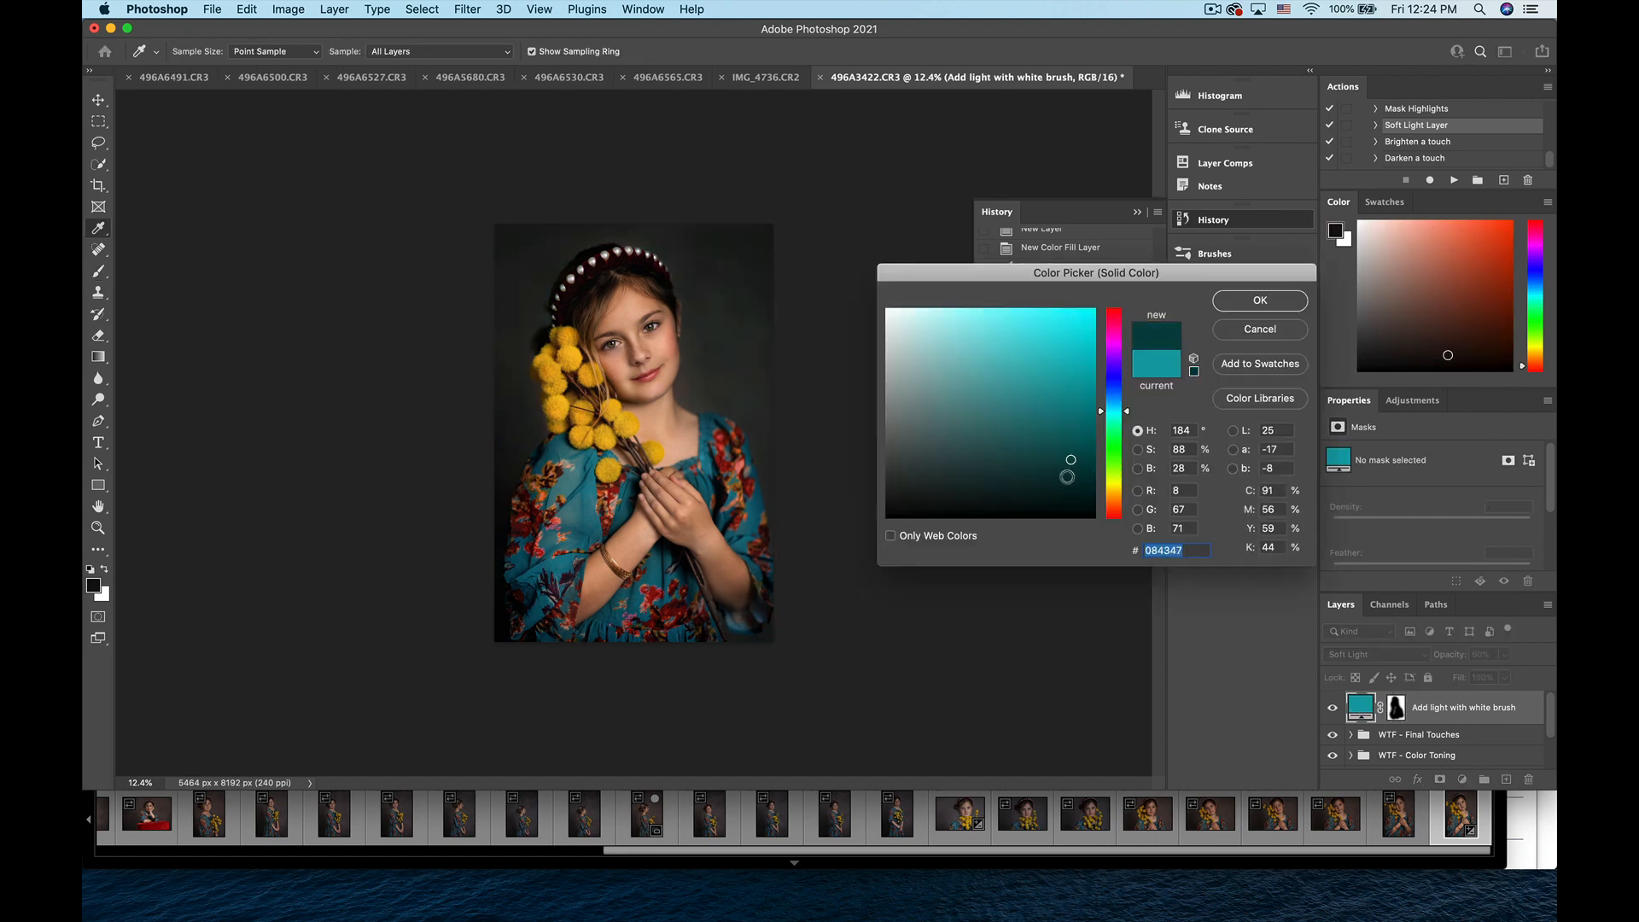
click(1260, 303)
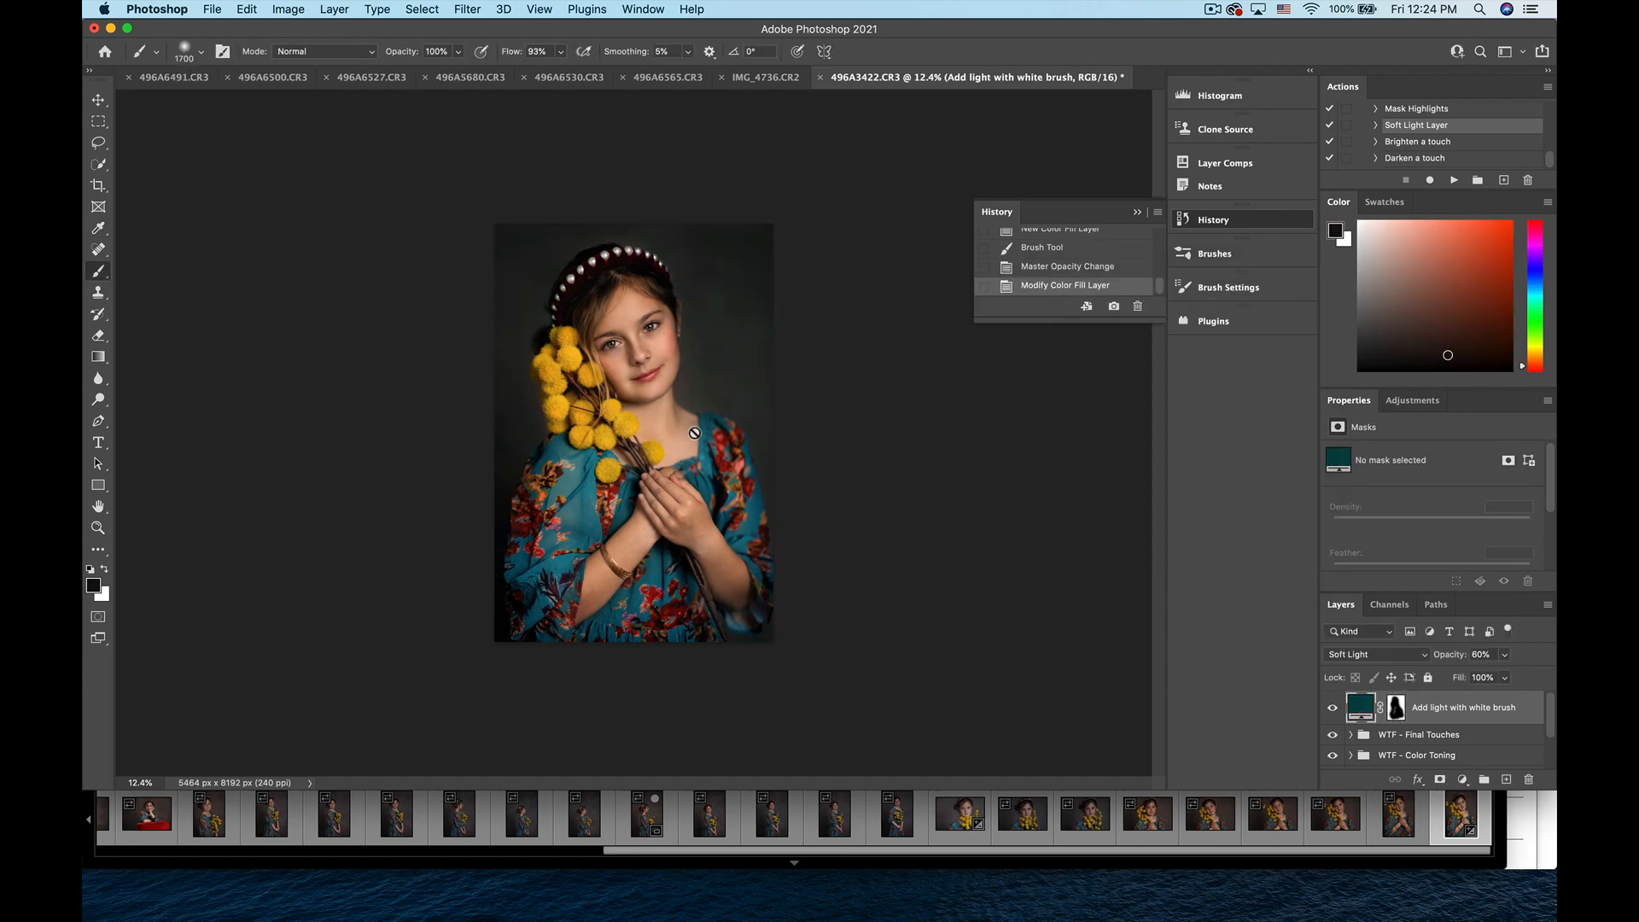
- Clean up the layer mask with black over the face, flowers and lower dress, and check coverage with the mask overlay
click(1398, 716)
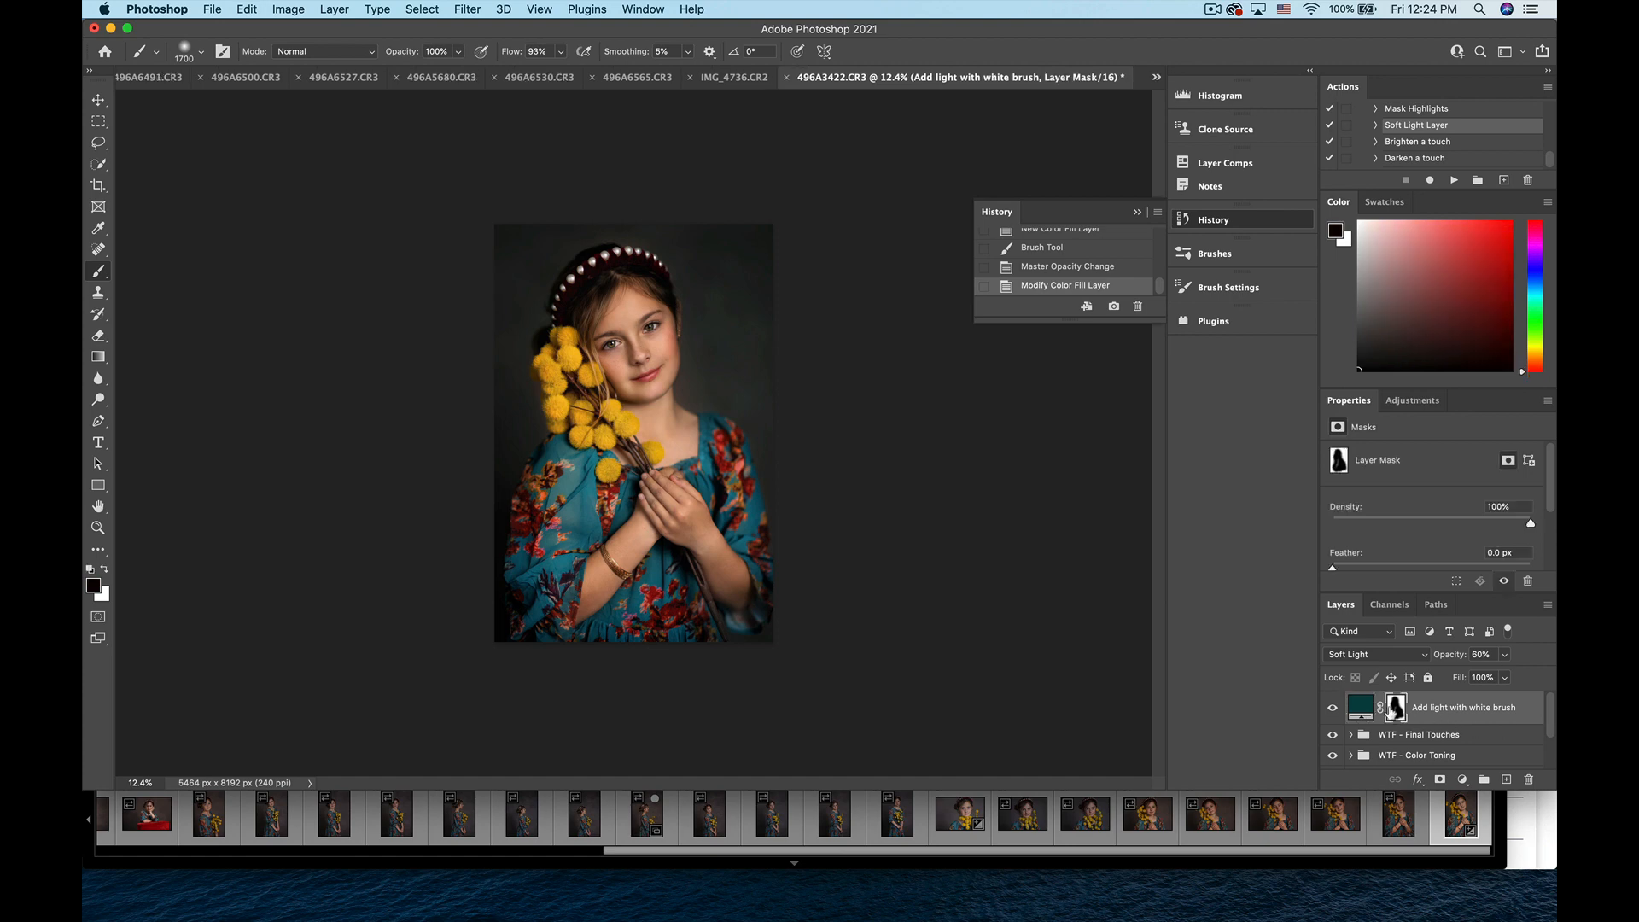
click(635, 420)
click(625, 373)
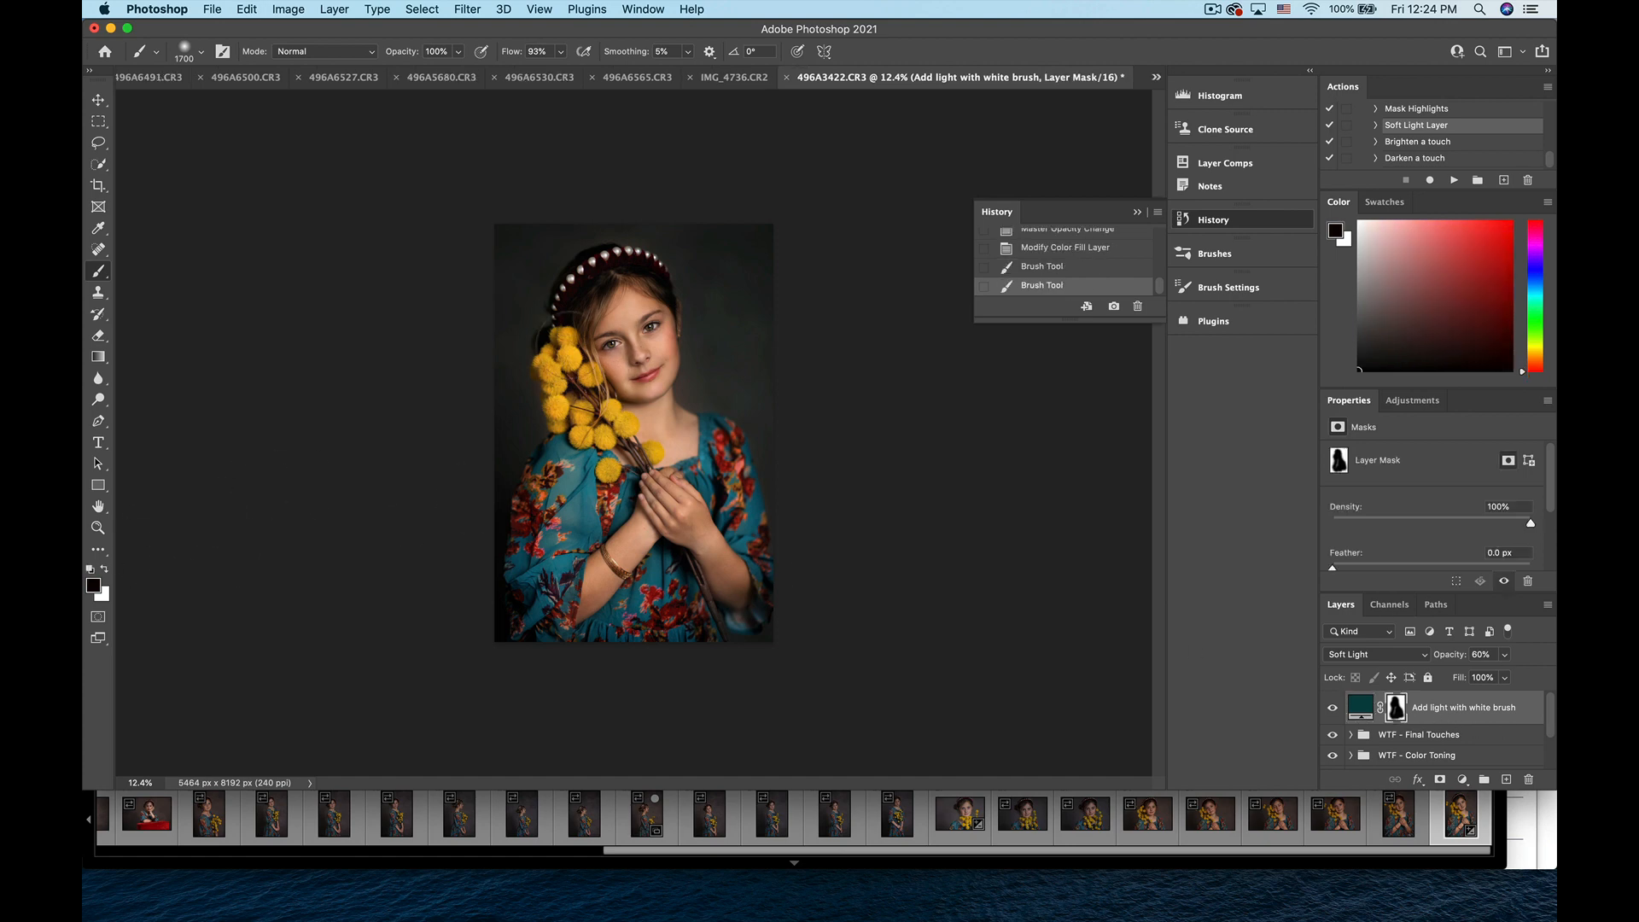
click(596, 331)
click(613, 628)
key(backslash)
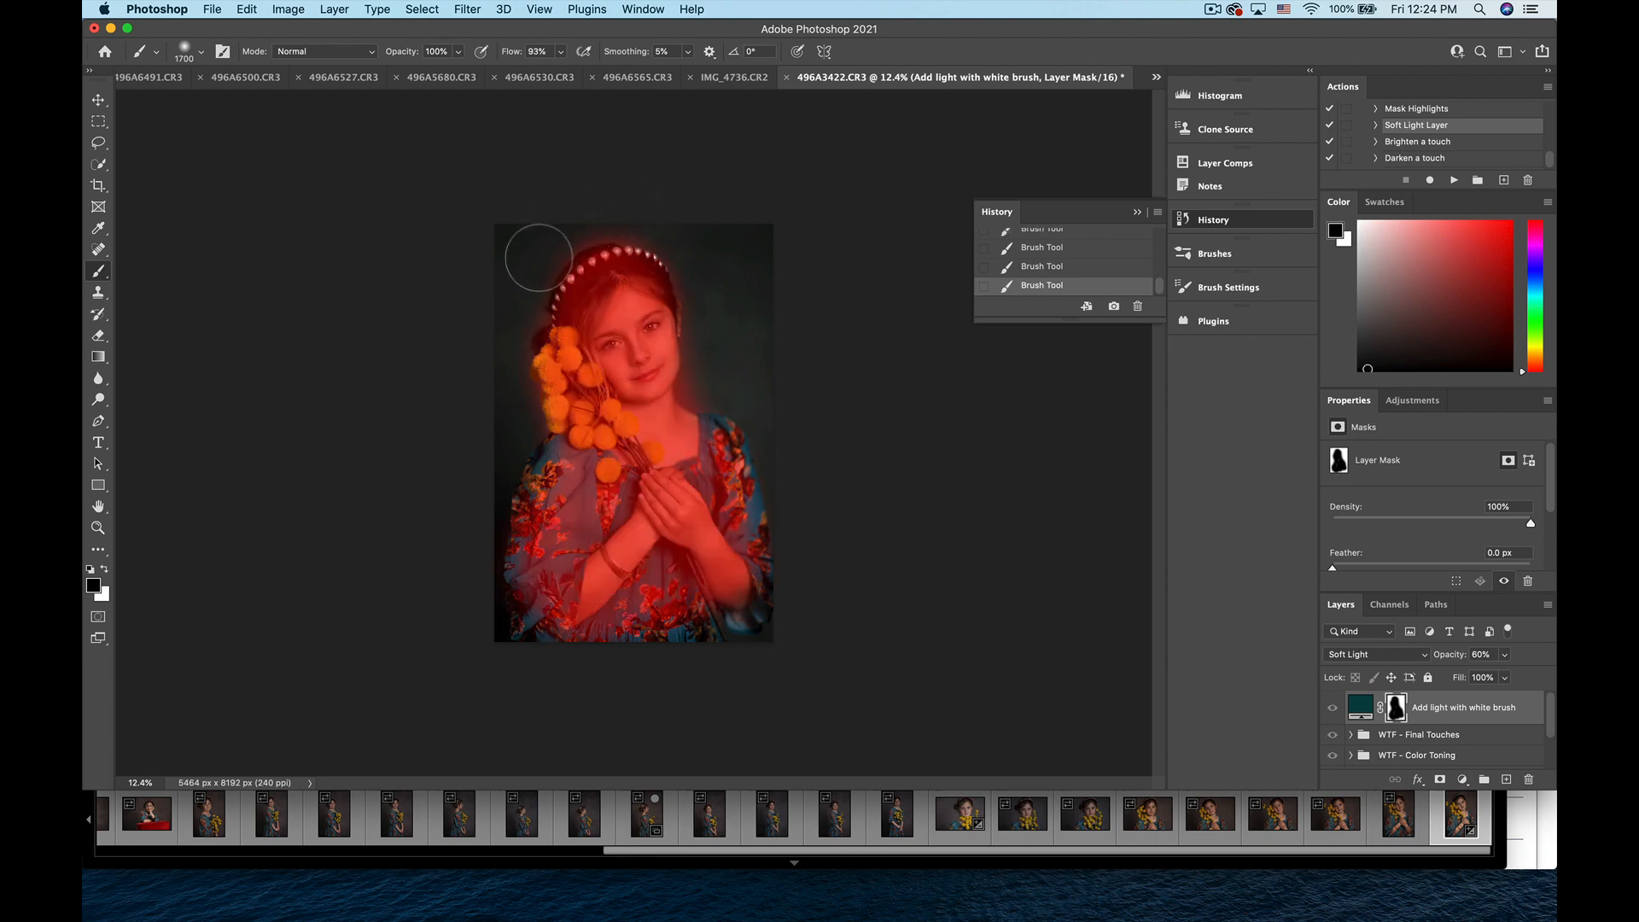
key(backslash)
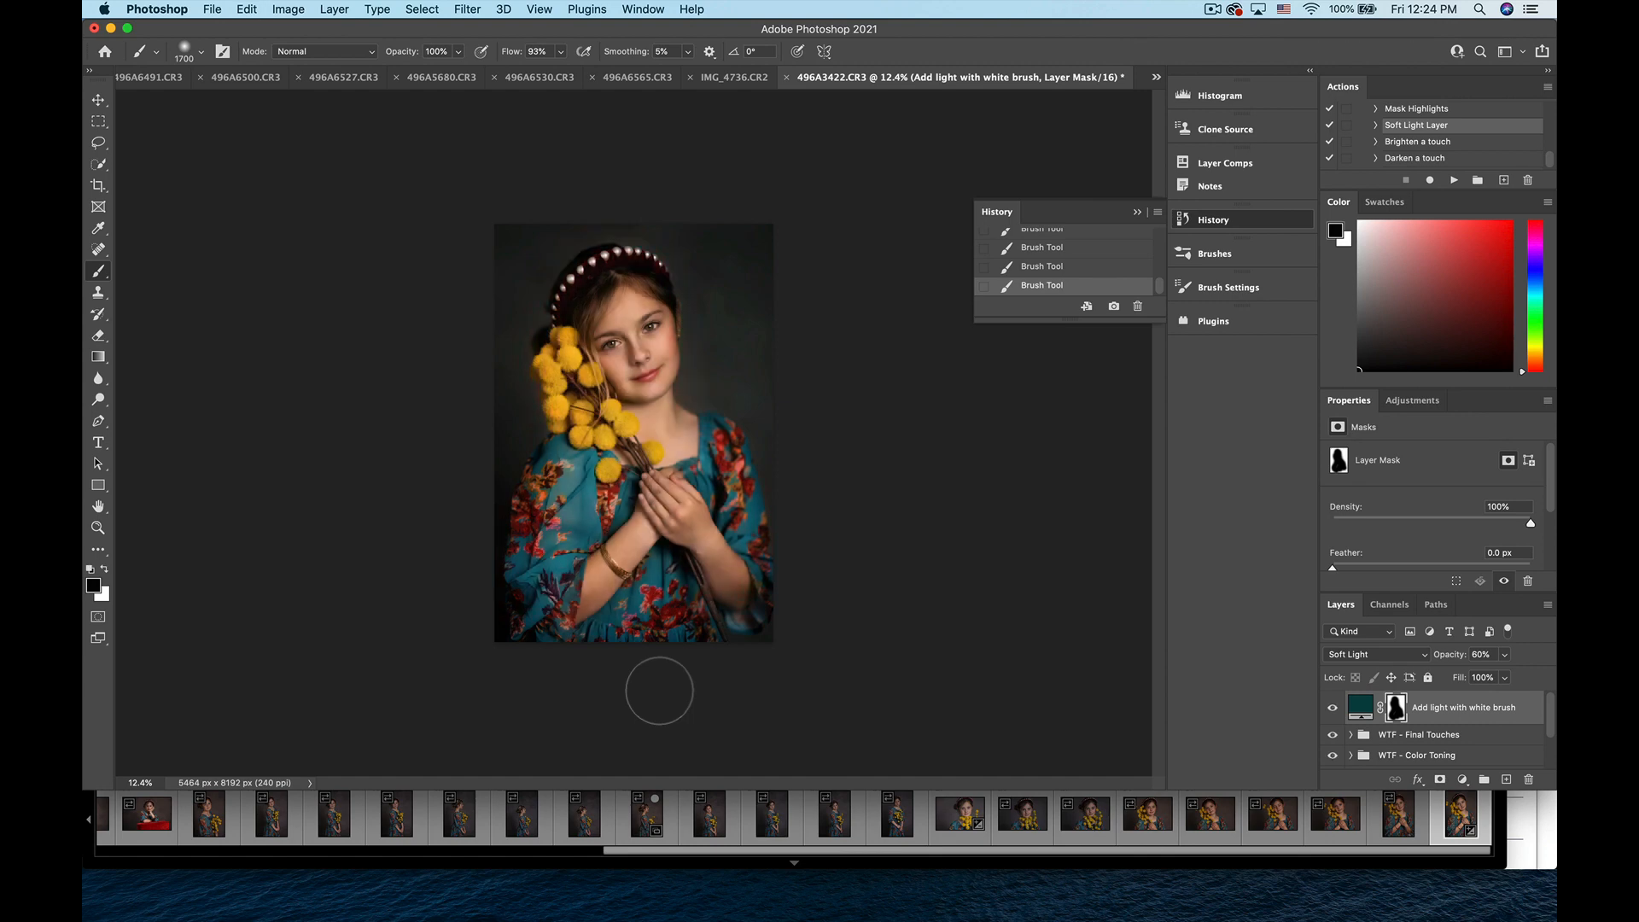
- Compare the portrait with and without the dark teal fill layer
click(104, 569)
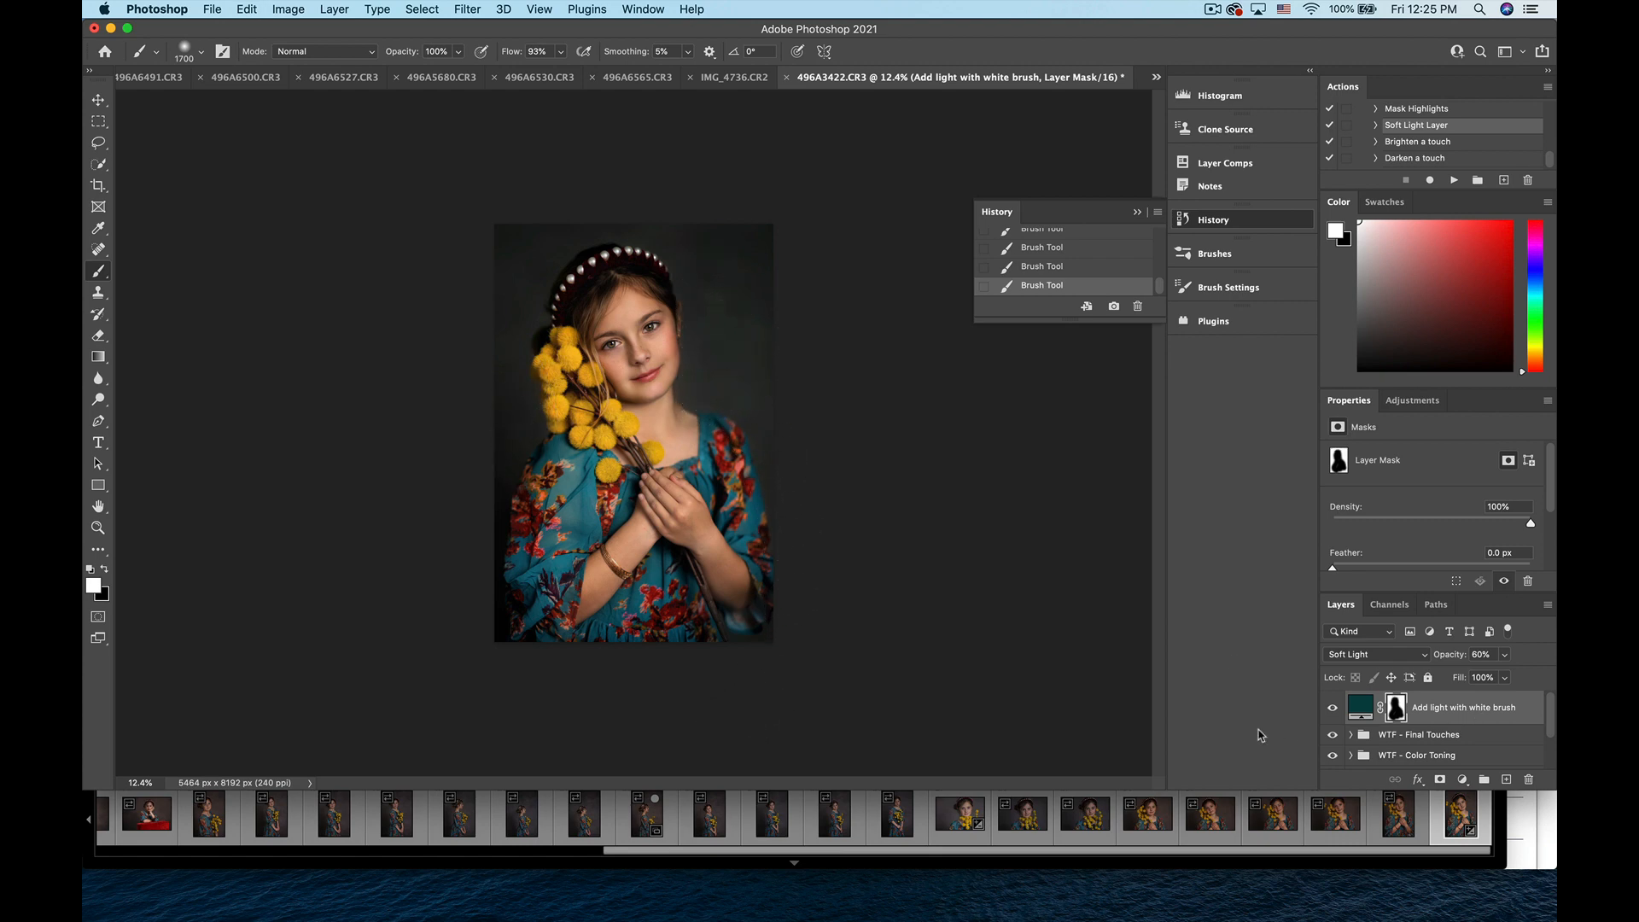
click(1332, 708)
click(1332, 709)
click(1332, 708)
click(1332, 709)
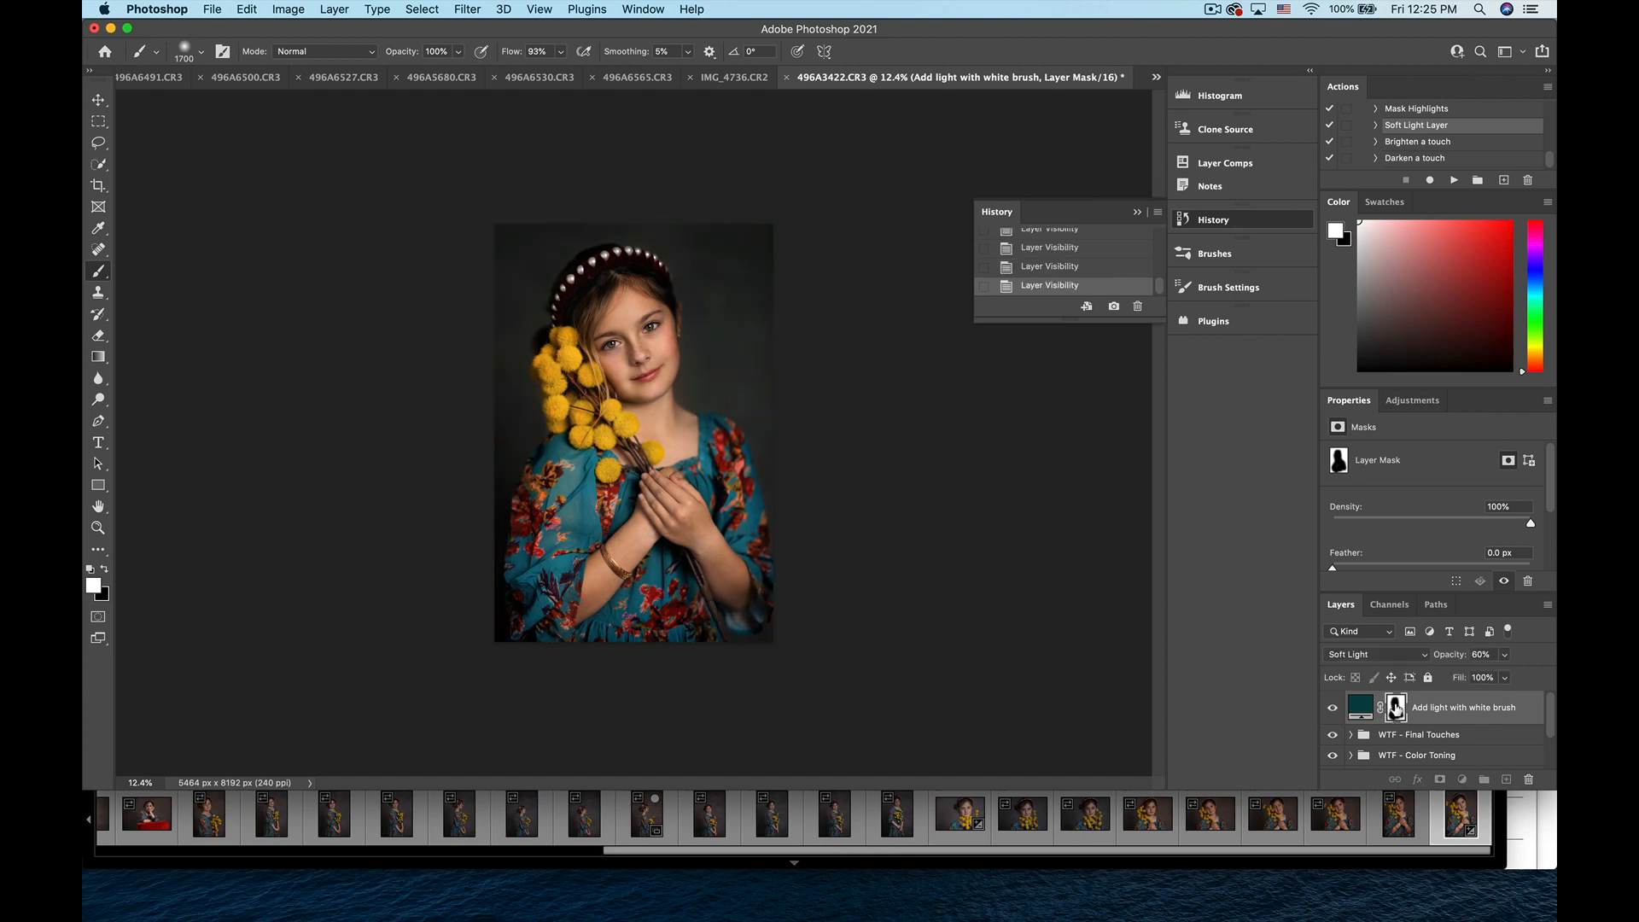
- Mask the fill off the dress and sleeves with black, checking against the mask overlay and the layer's visibility
key(x)
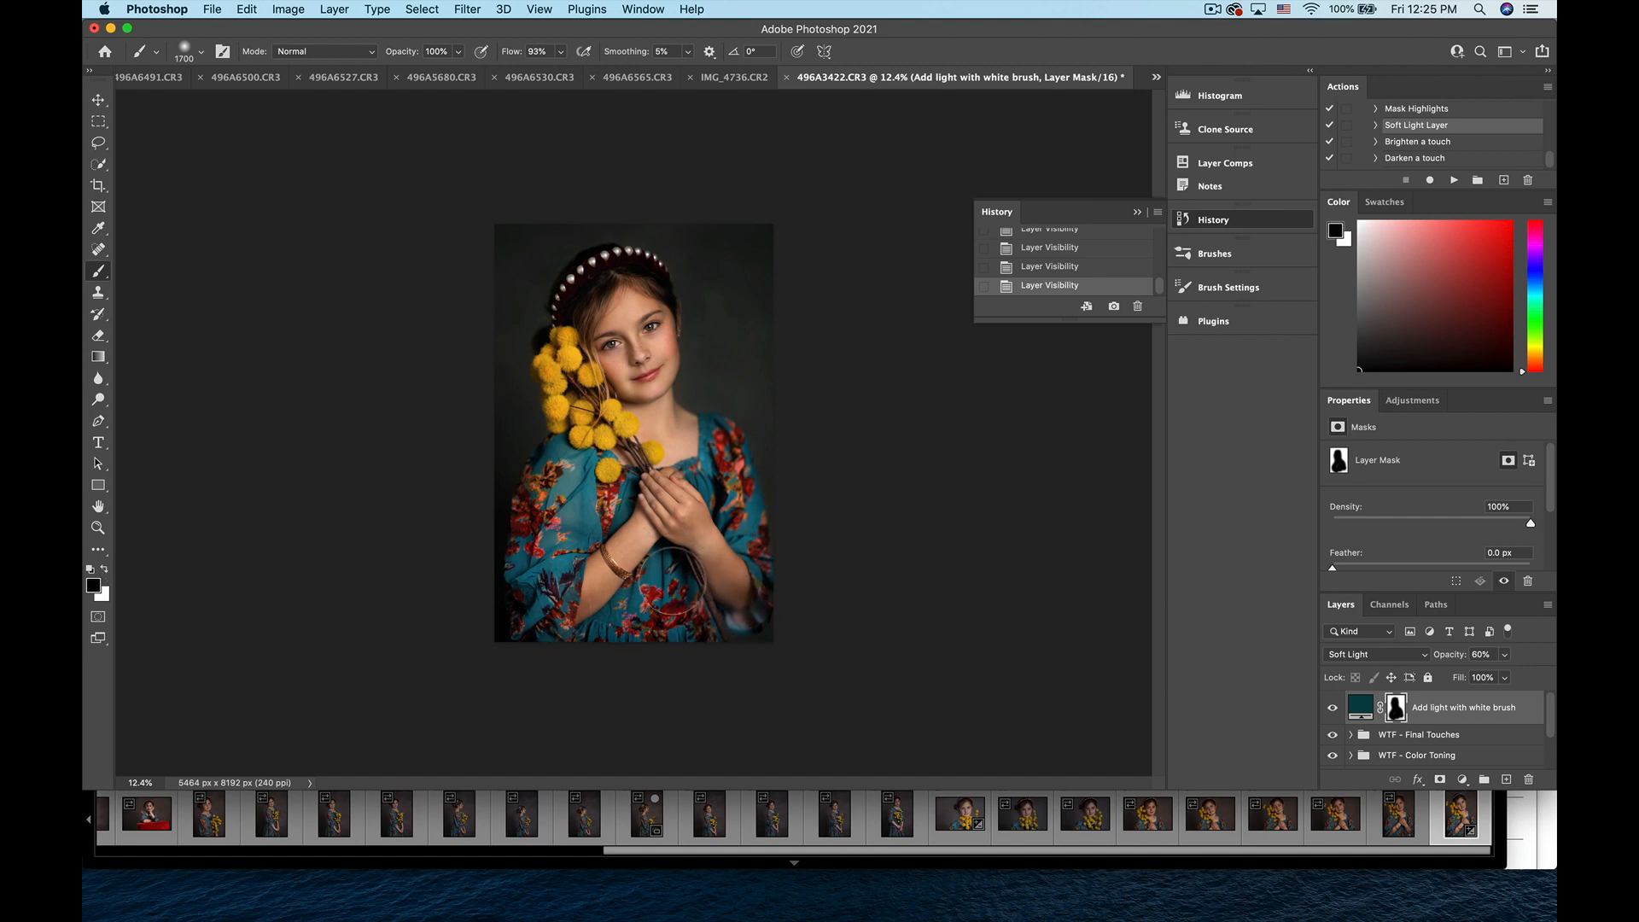
drag(555, 543, 568, 516)
key(backslash)
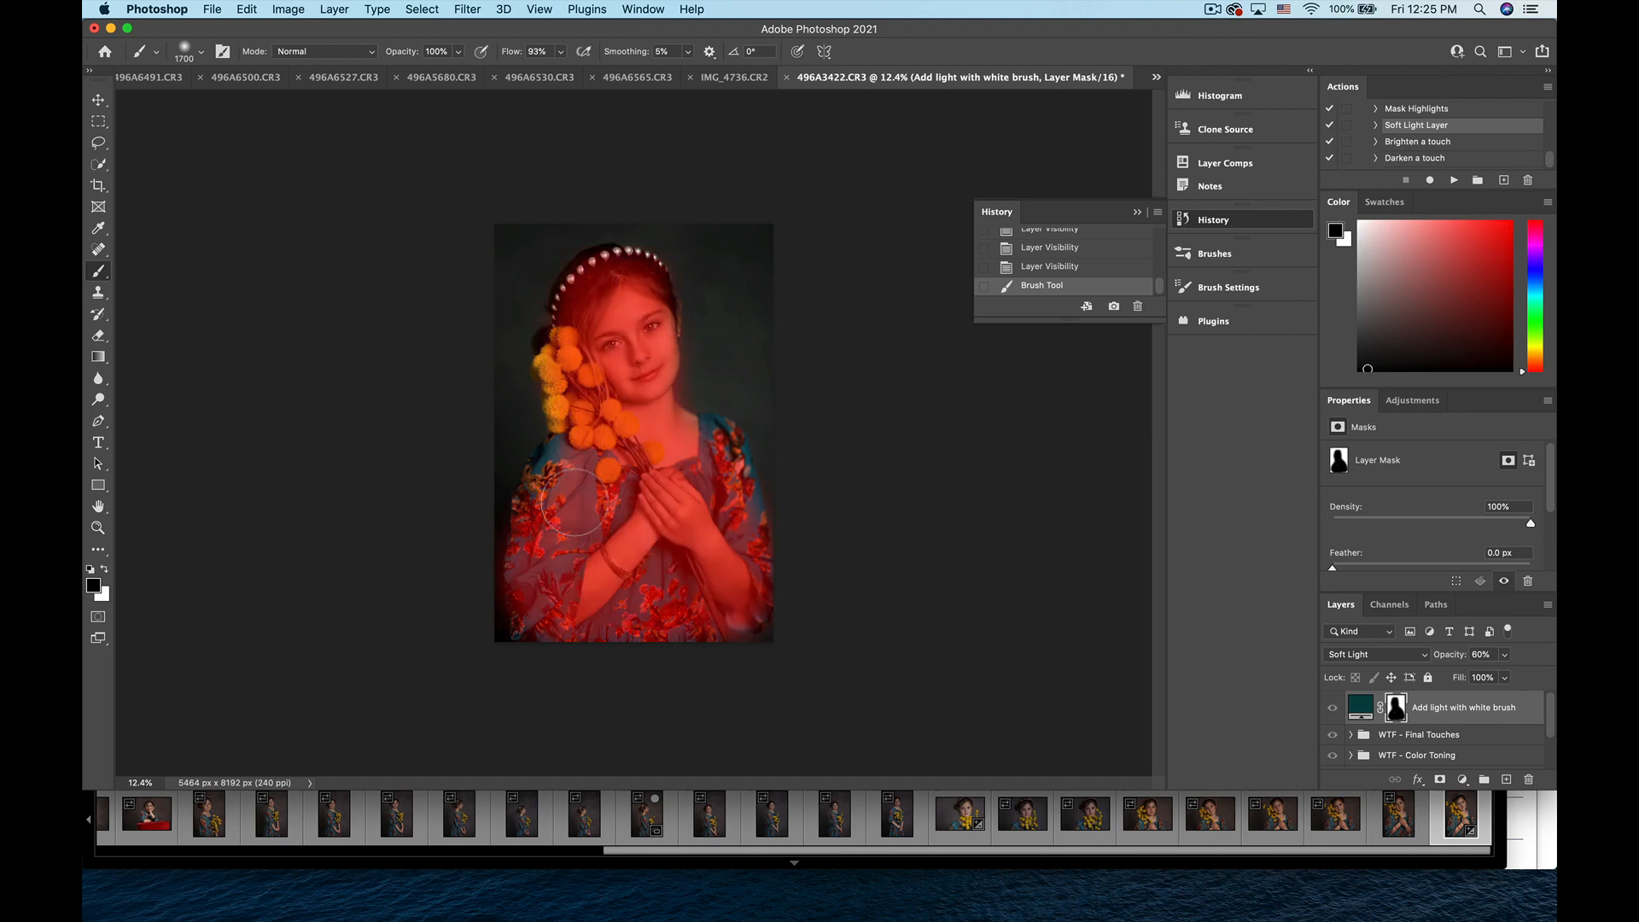
key(backslash)
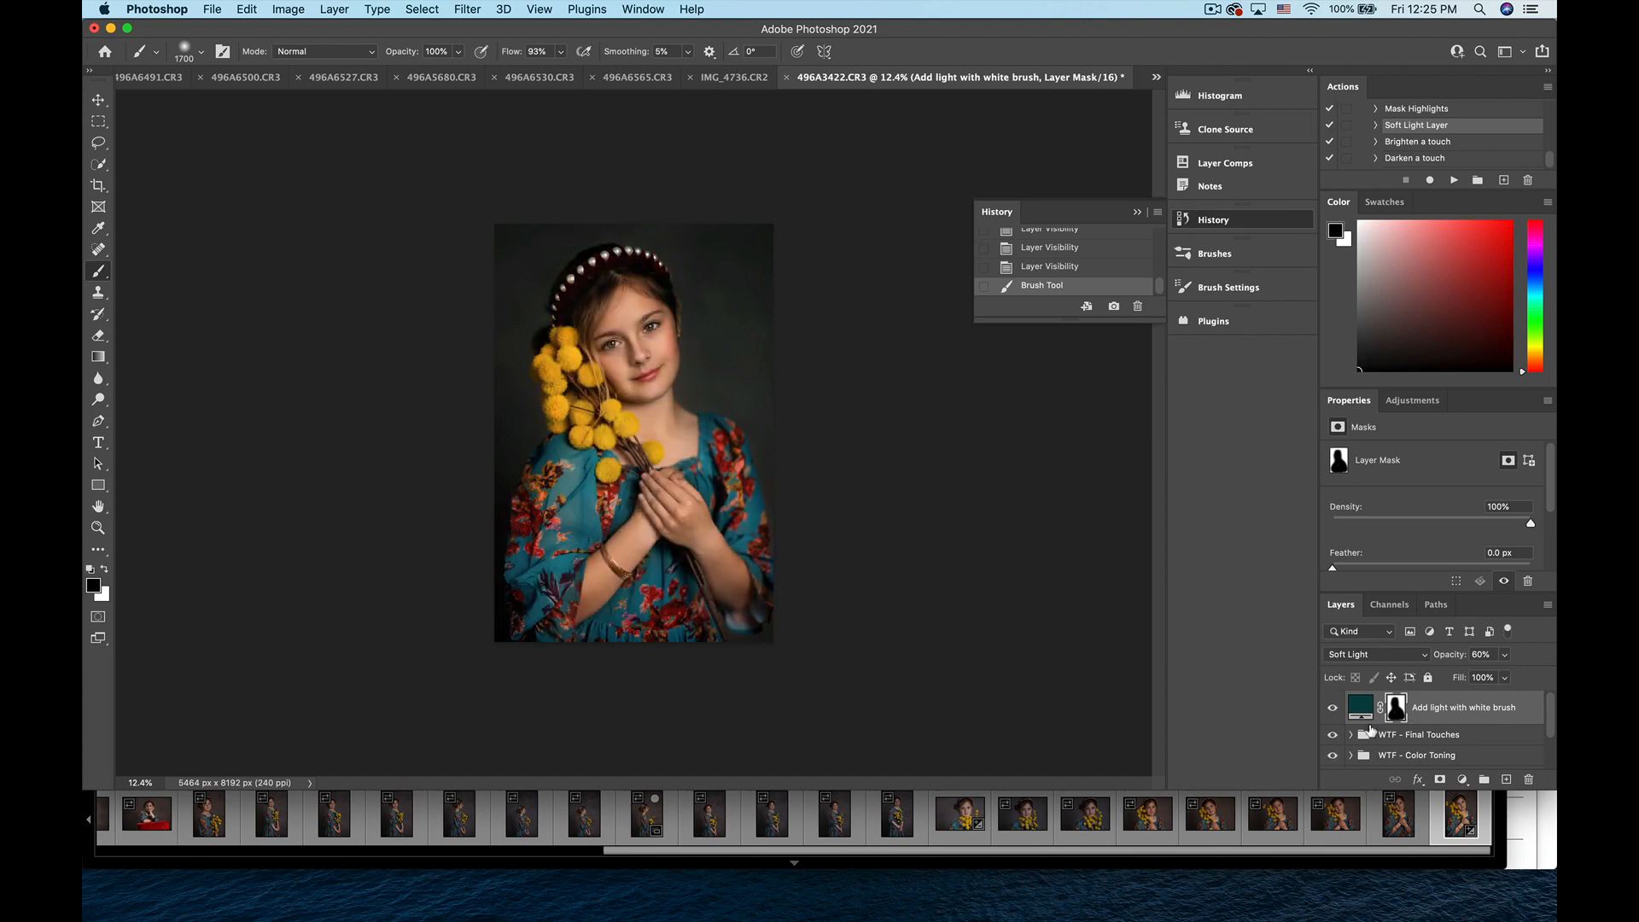
click(1332, 709)
click(1332, 709)
click(1331, 709)
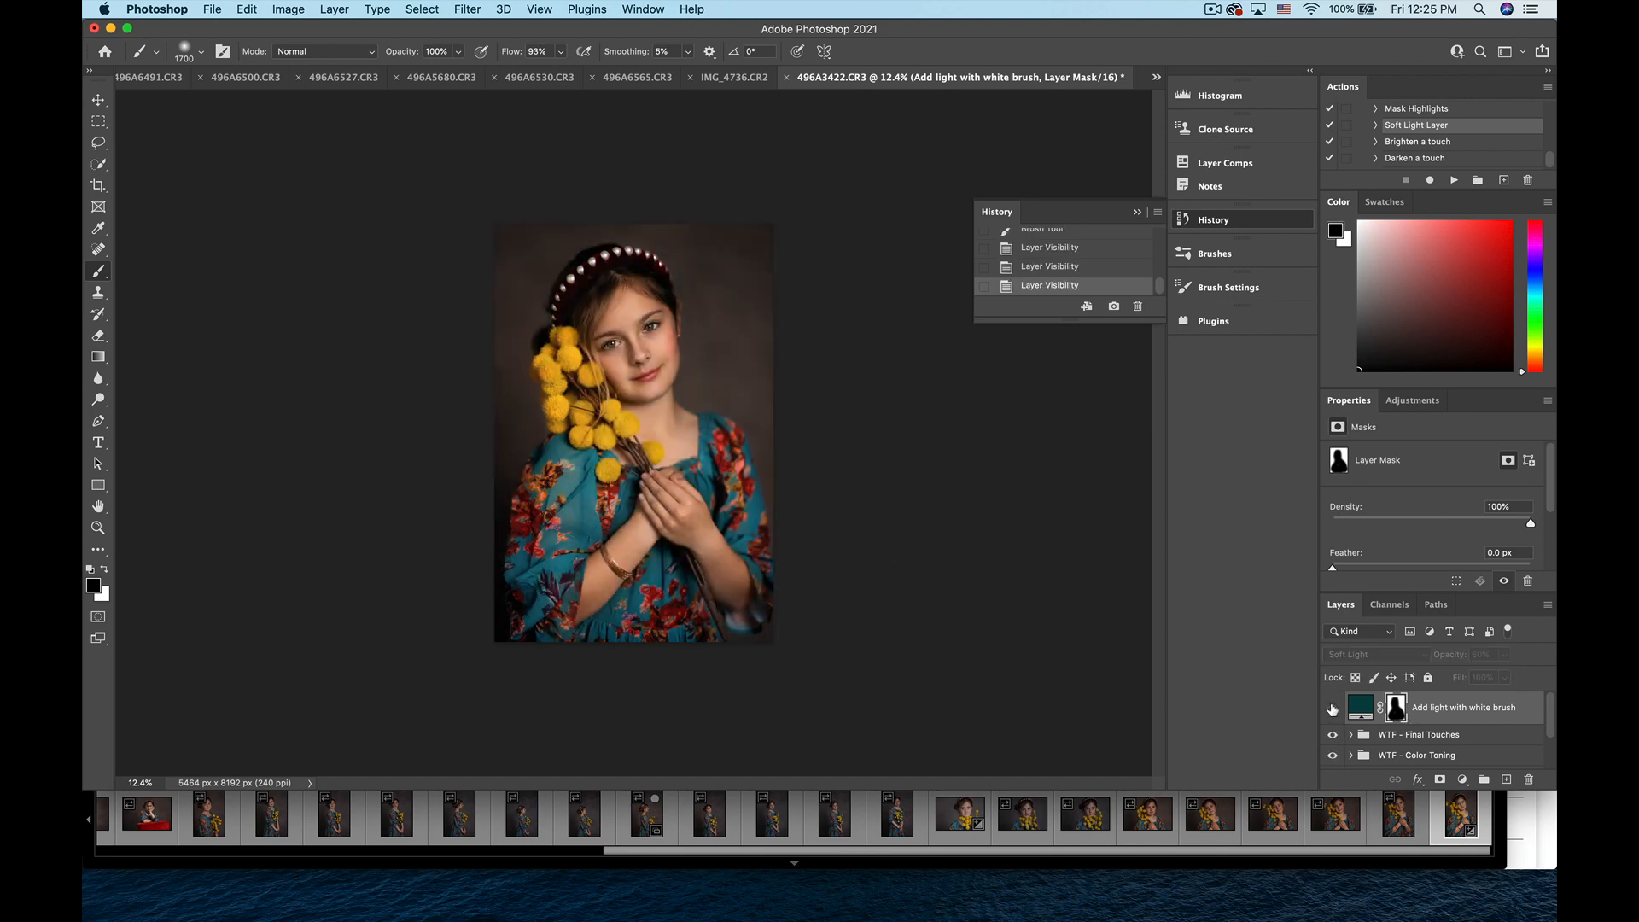
click(1332, 710)
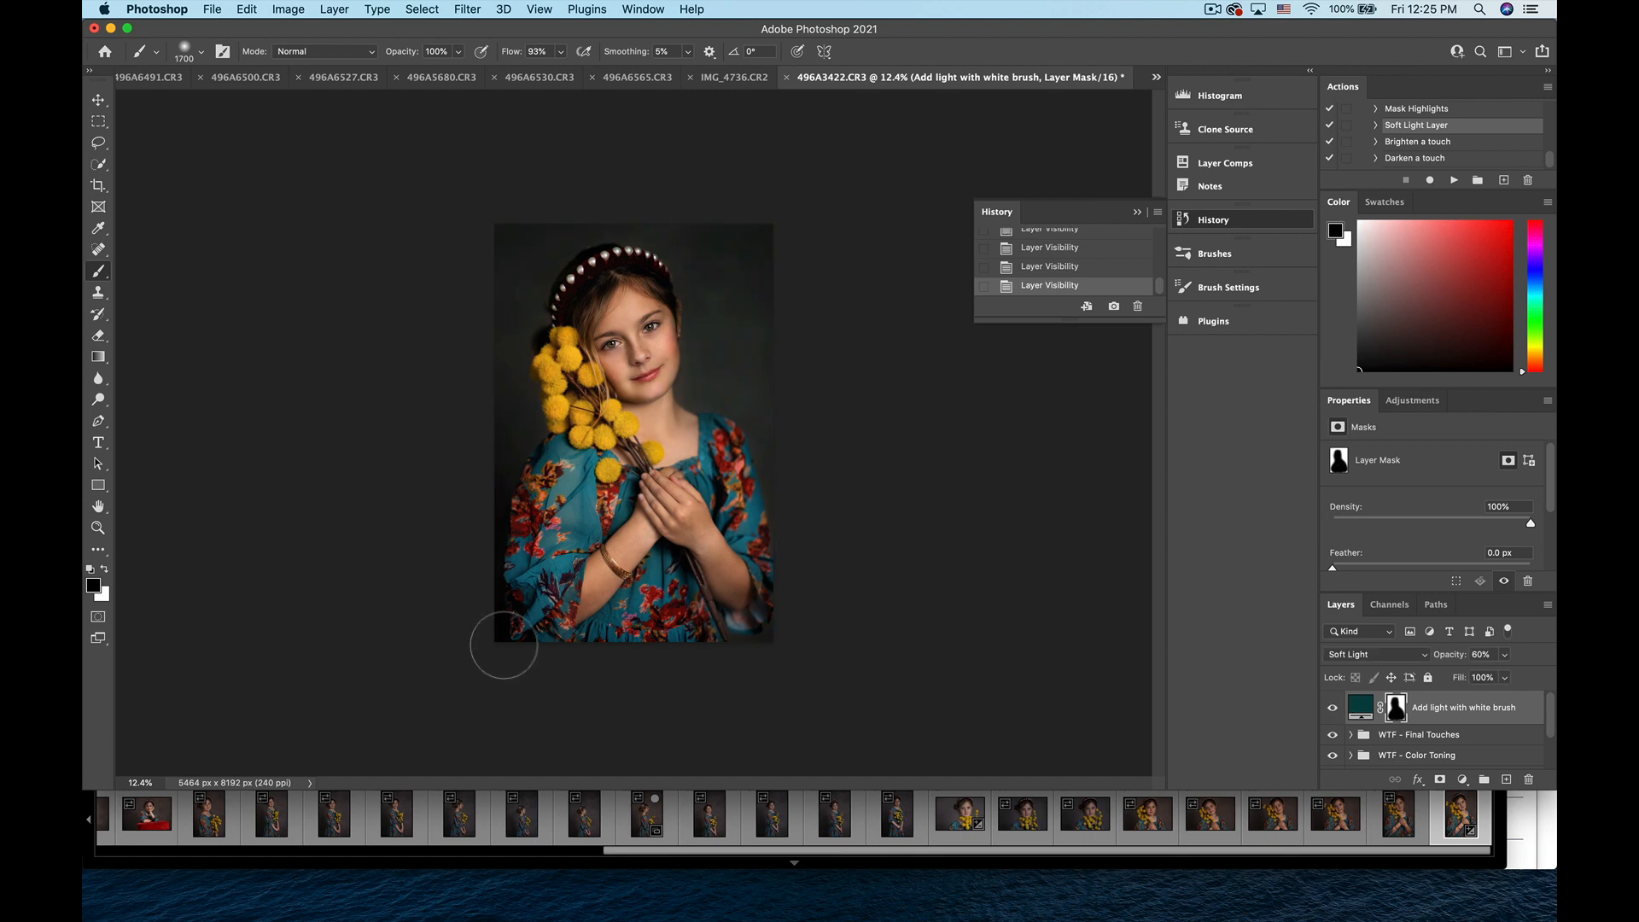
mouse_move(553, 465)
mouse_down()
mouse_move(549, 517)
mouse_move(672, 585)
mouse_up()
- Change the fill layer's colour from teal to a dark olive green
double_click(1349, 705)
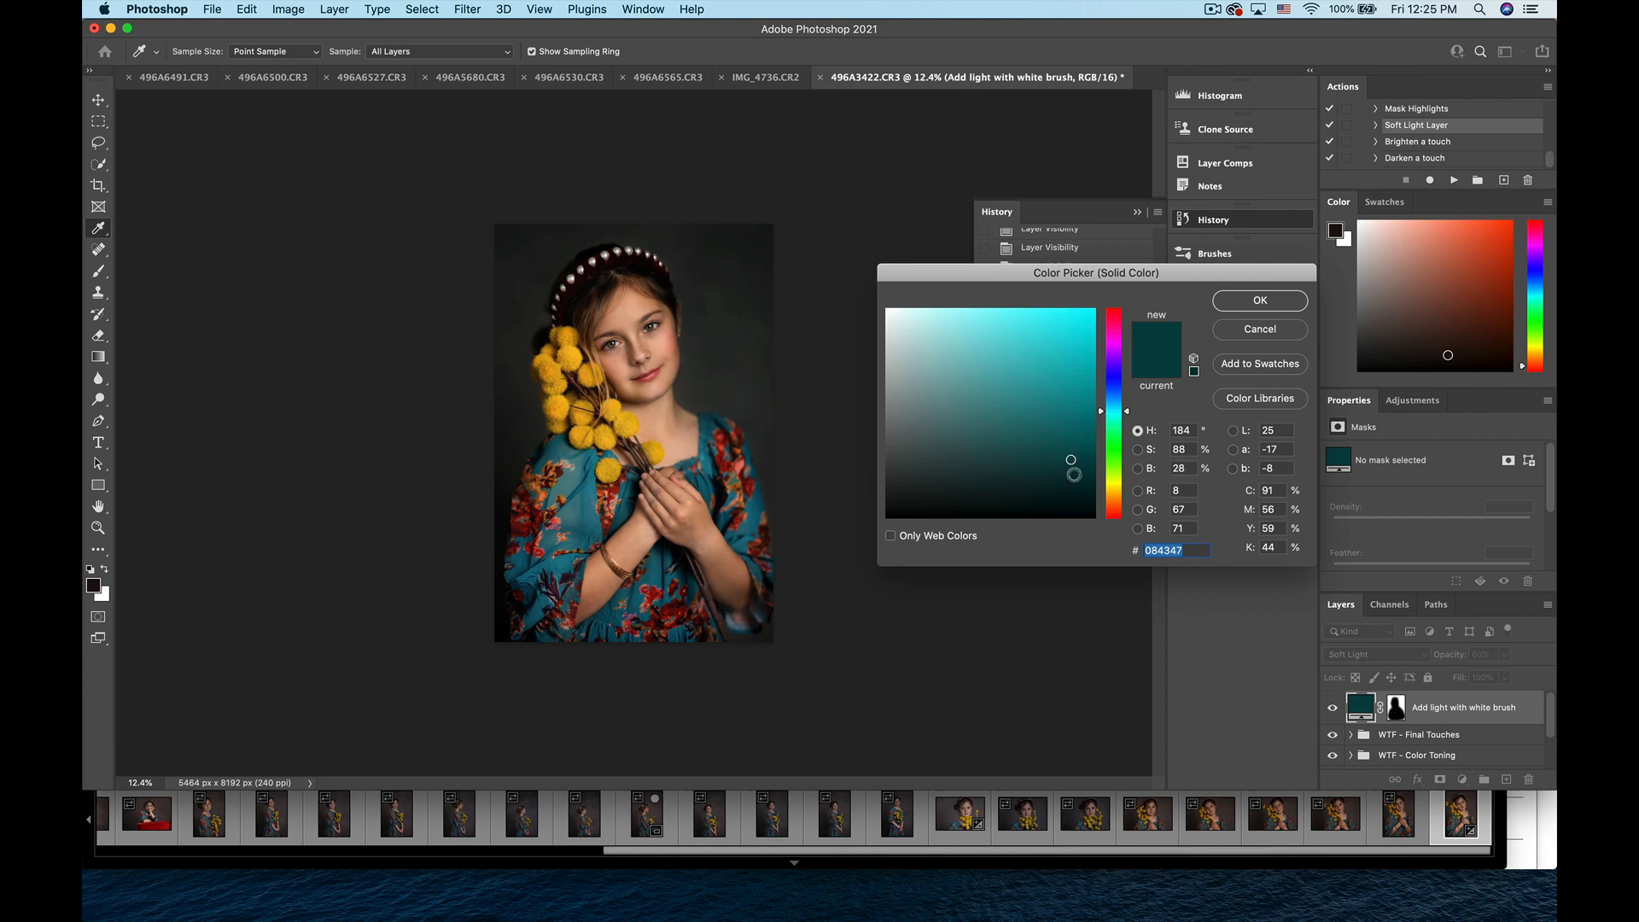
drag(1073, 488, 1011, 500)
drag(1100, 413, 1100, 448)
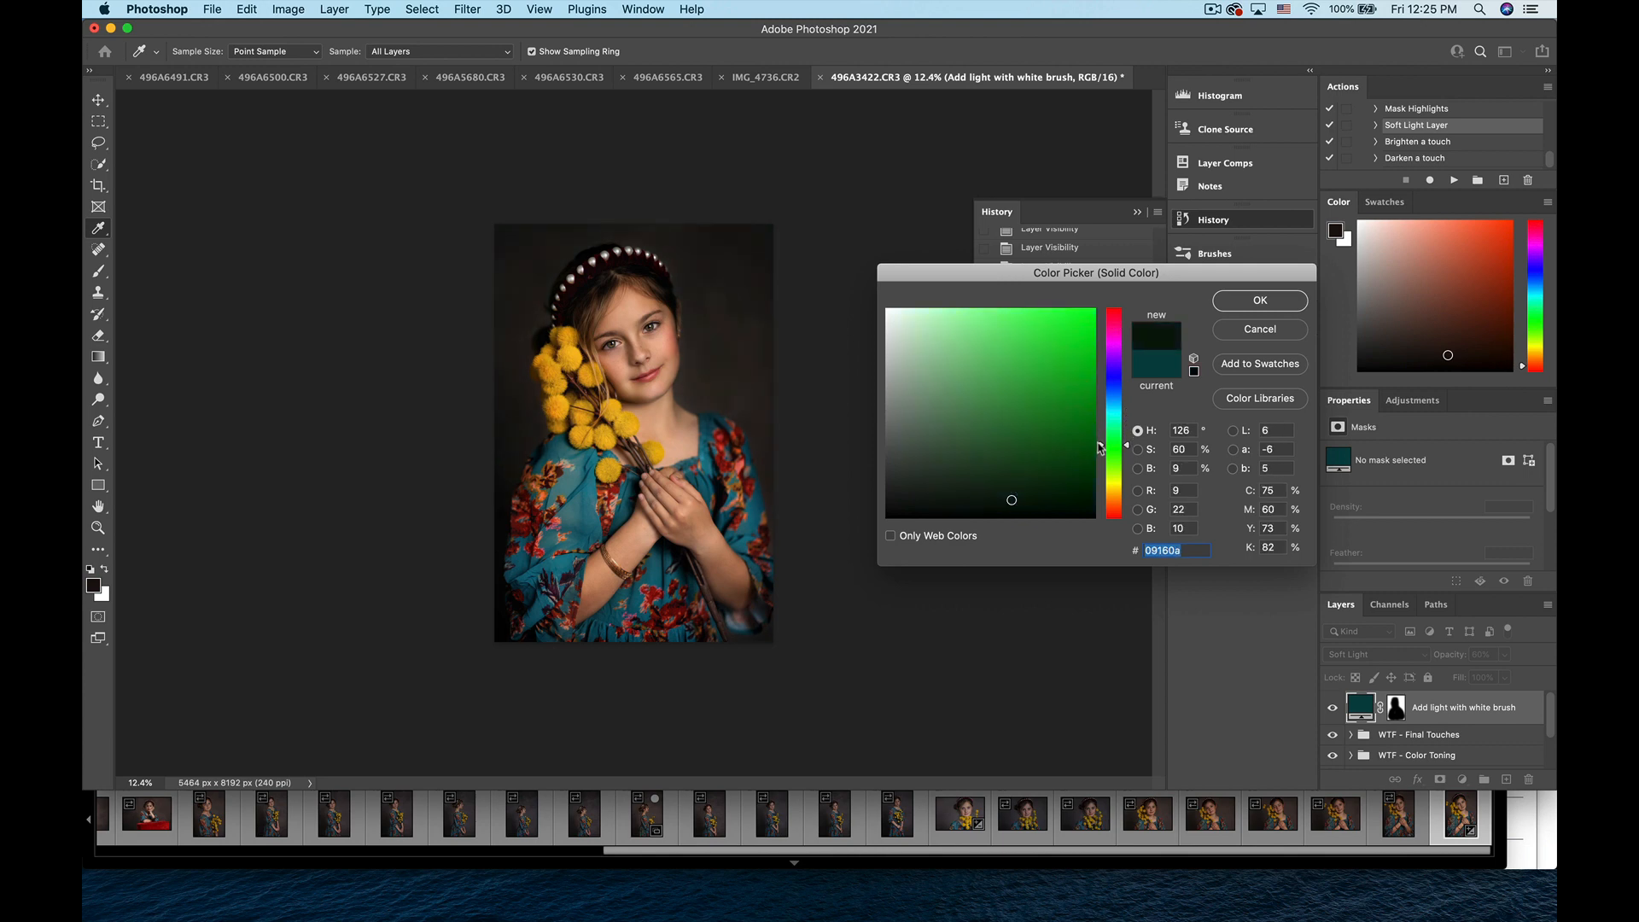
mouse_move(1101, 448)
mouse_down()
mouse_move(1104, 524)
mouse_move(1101, 312)
mouse_move(1119, 483)
mouse_up()
click(1020, 484)
click(1260, 300)
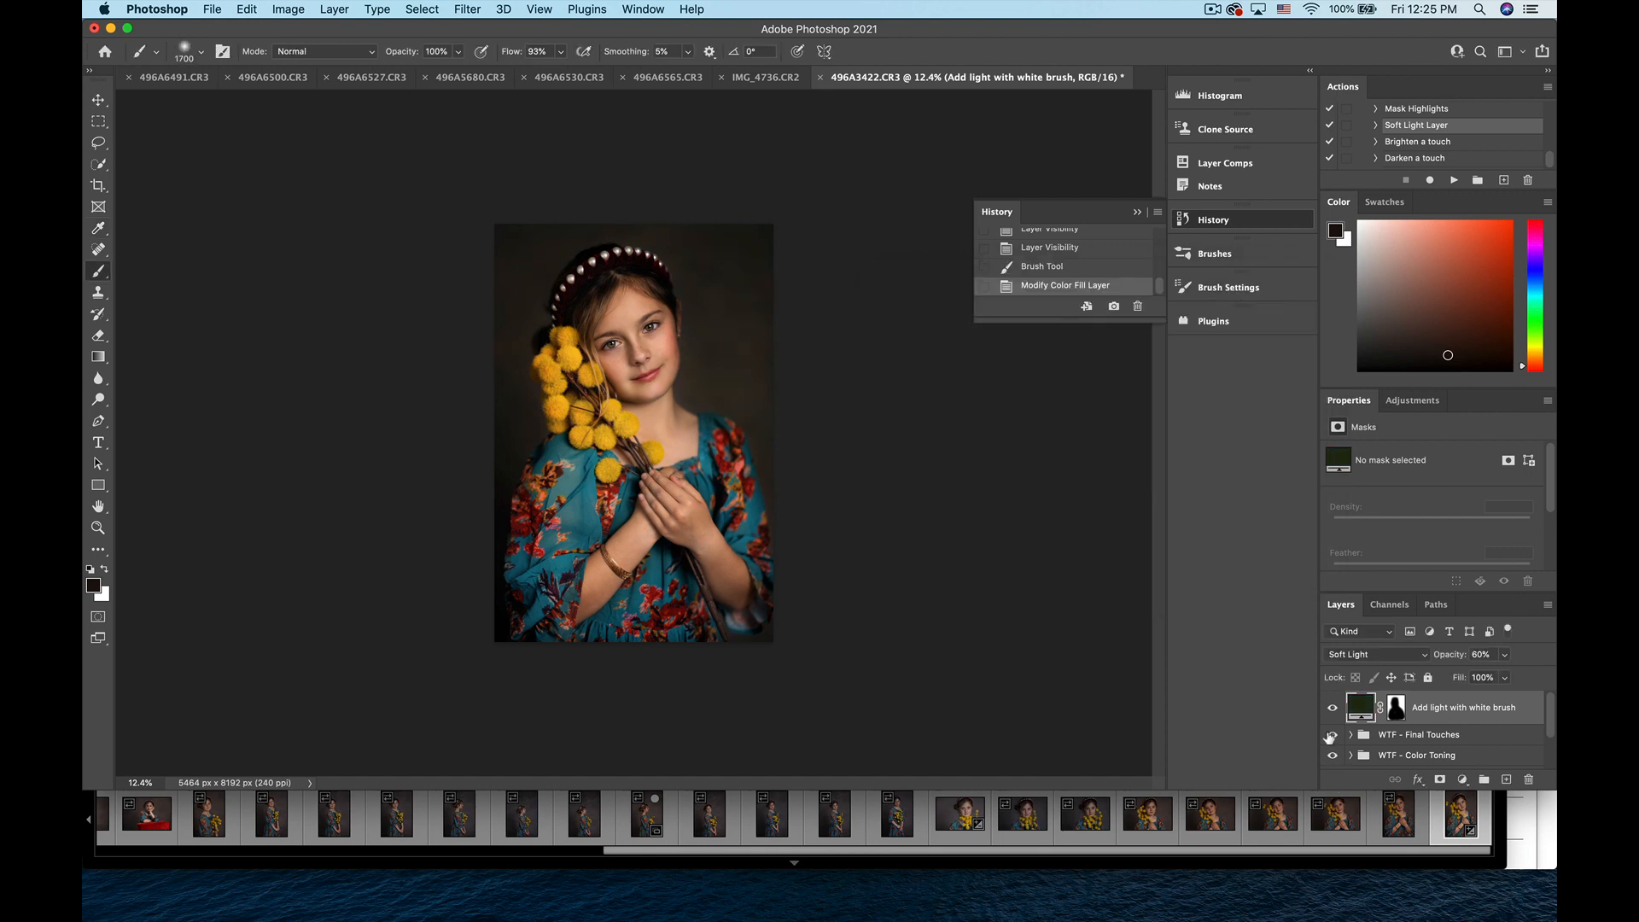
- Compare the portrait with and without the olive green fill layer
click(1332, 707)
click(1332, 707)
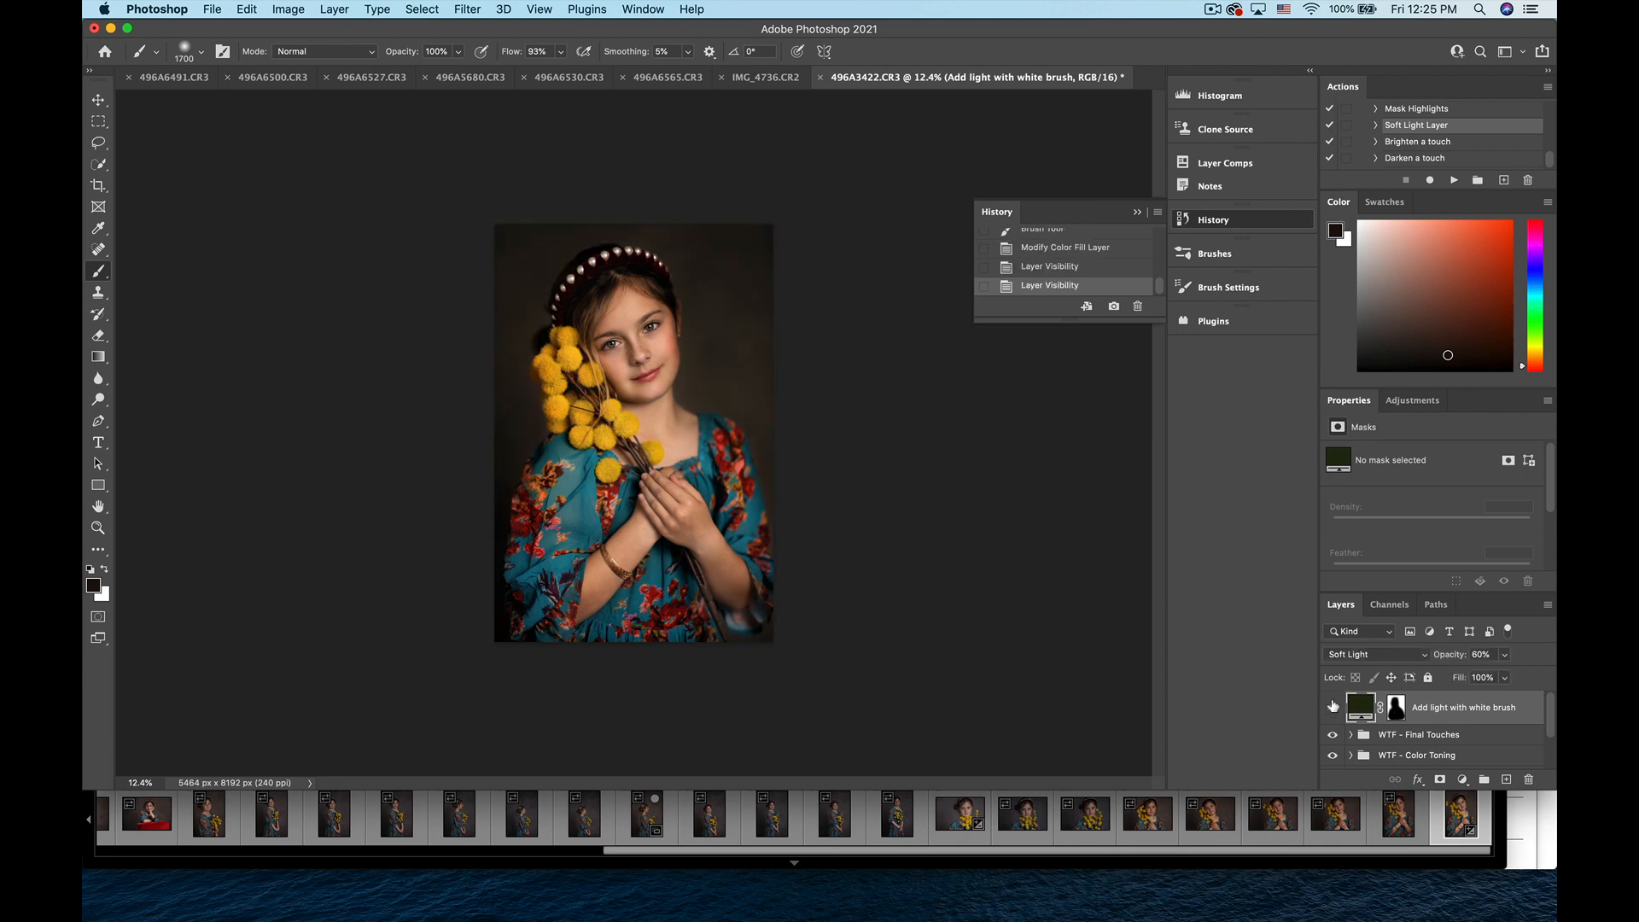
click(1333, 706)
click(1333, 707)
- Review the edit's progress in the history from the original 496A3422.CR3 state through Snapshots 1, 2, 3 and 4
scroll(1112, 243, up, 2)
scroll(1111, 244, up, 5)
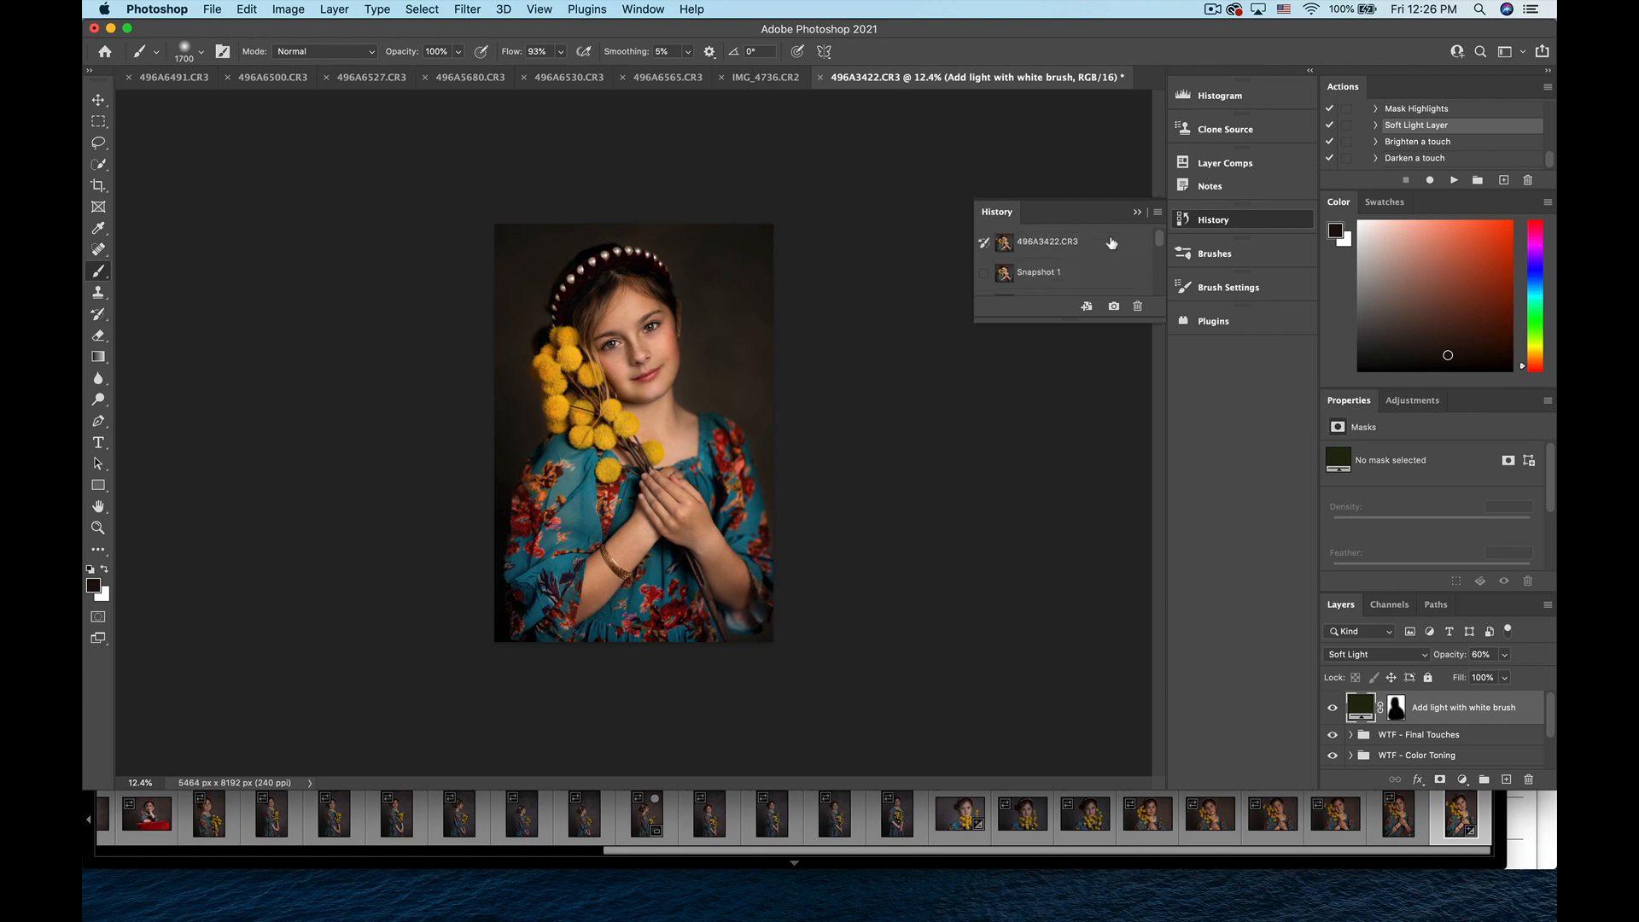
click(1076, 244)
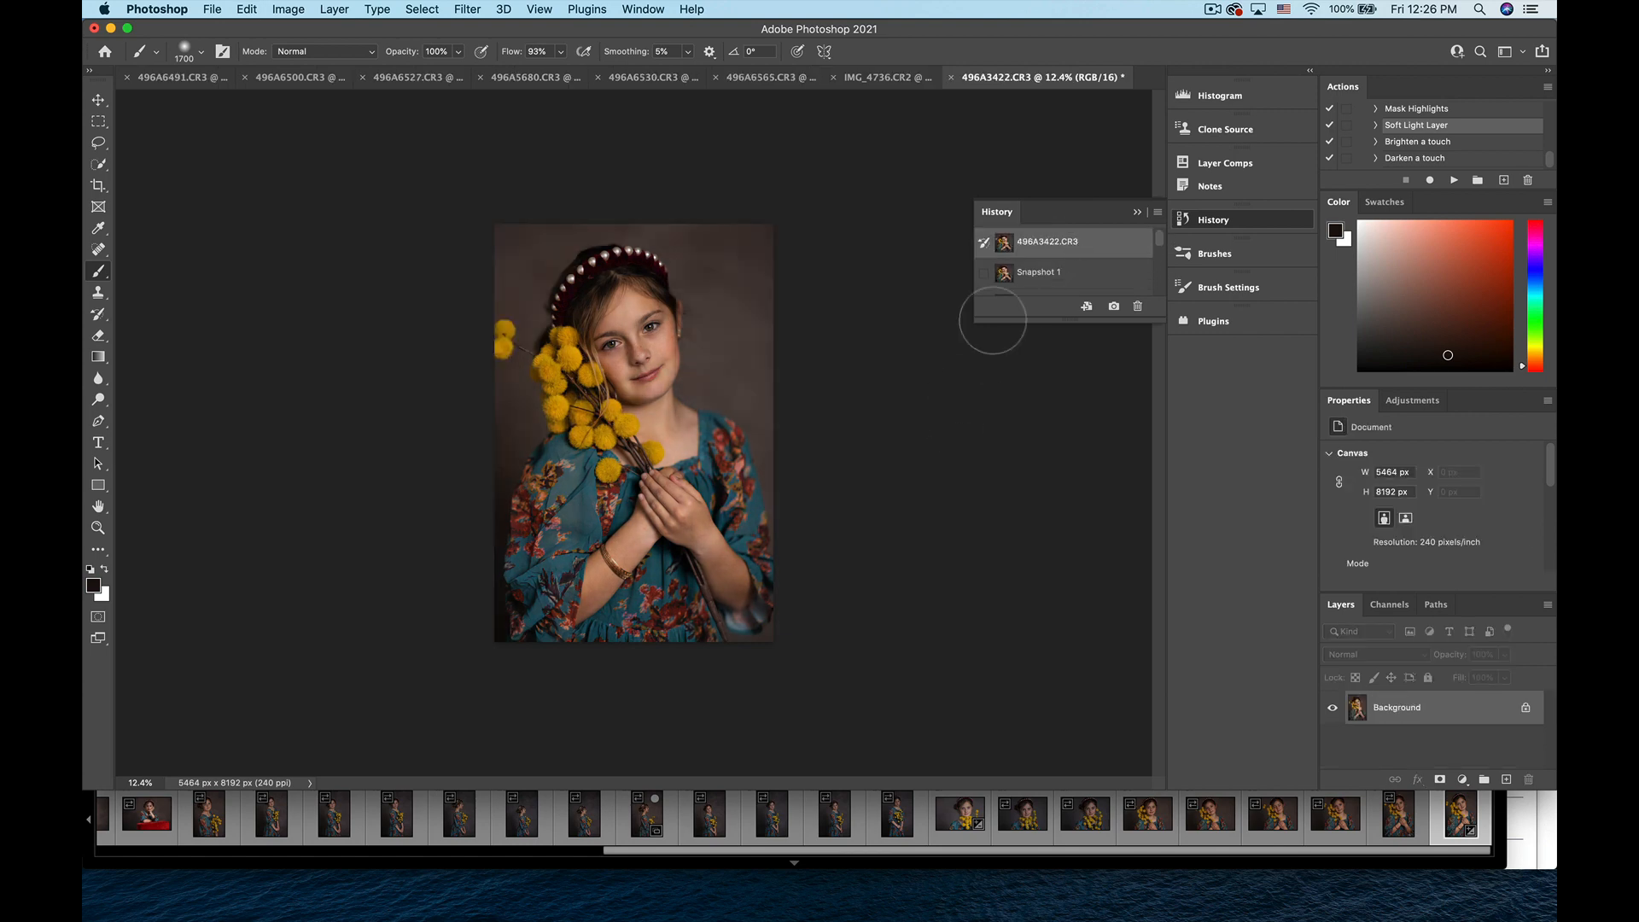
scroll(1045, 272, down, 1)
click(1045, 271)
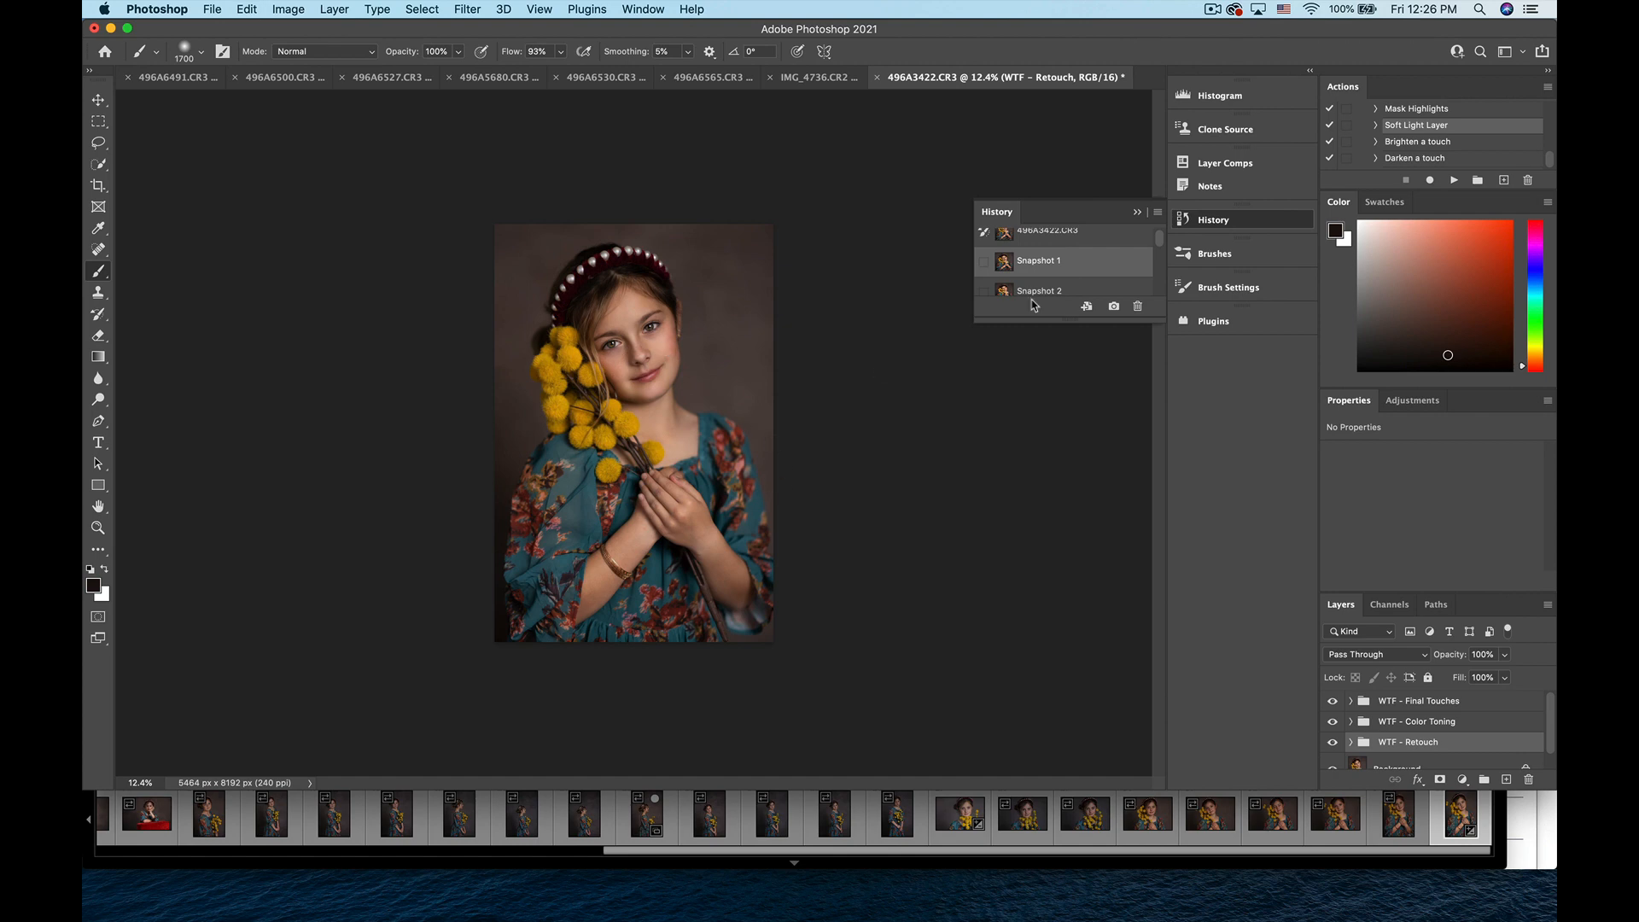
scroll(1062, 265, down, 1)
click(1060, 276)
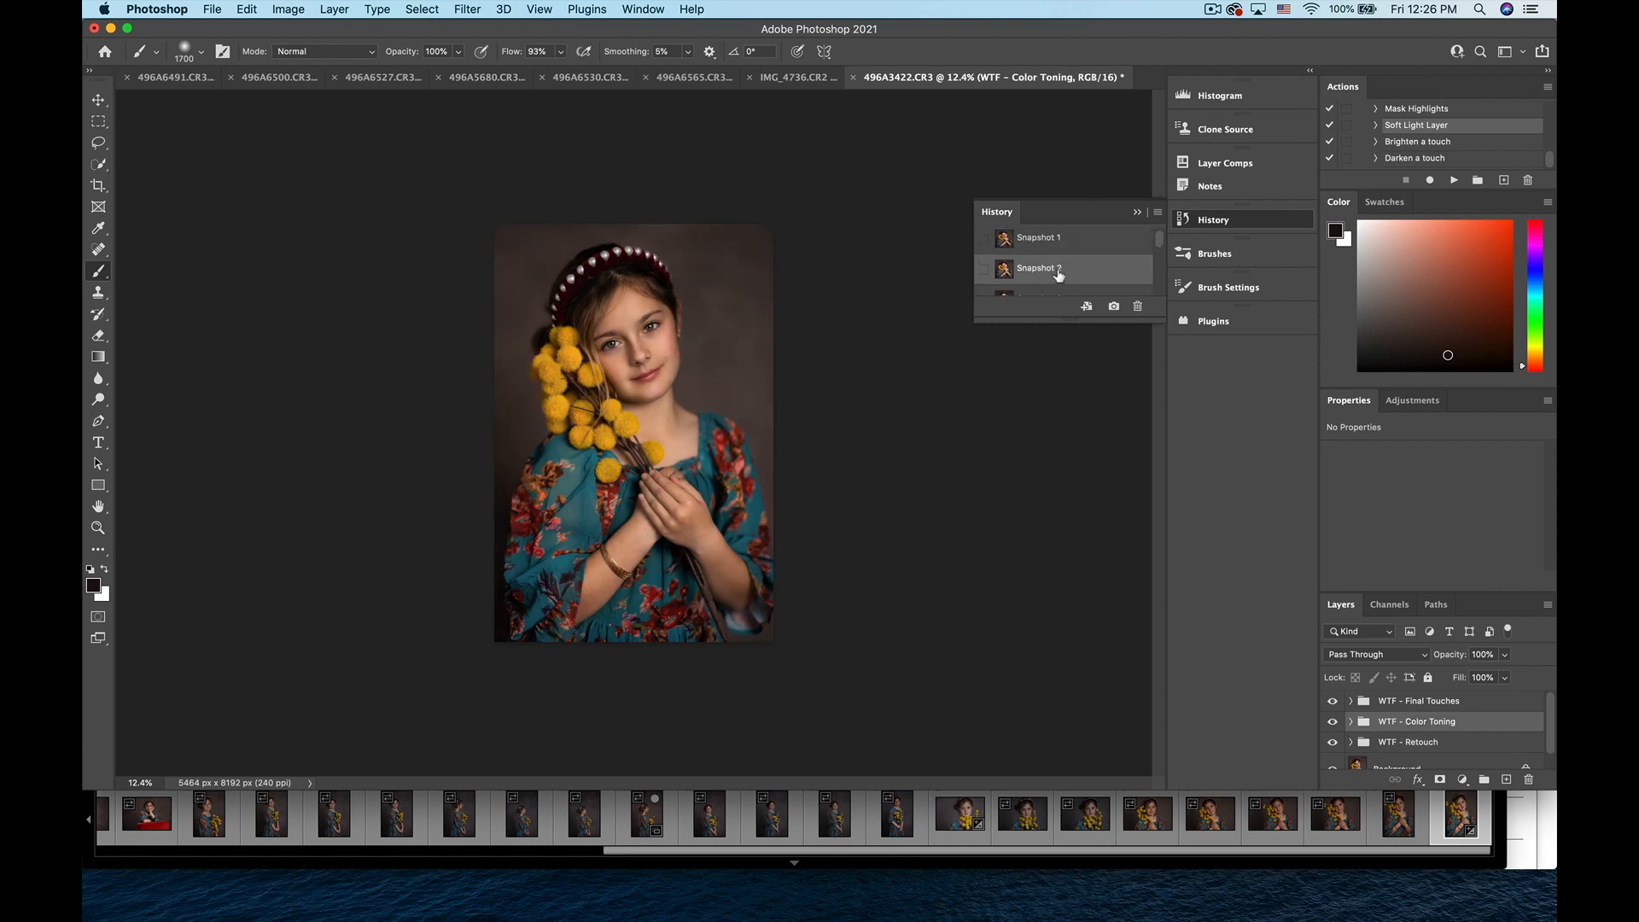
scroll(1059, 278, down, 1)
scroll(1059, 276, up, 1)
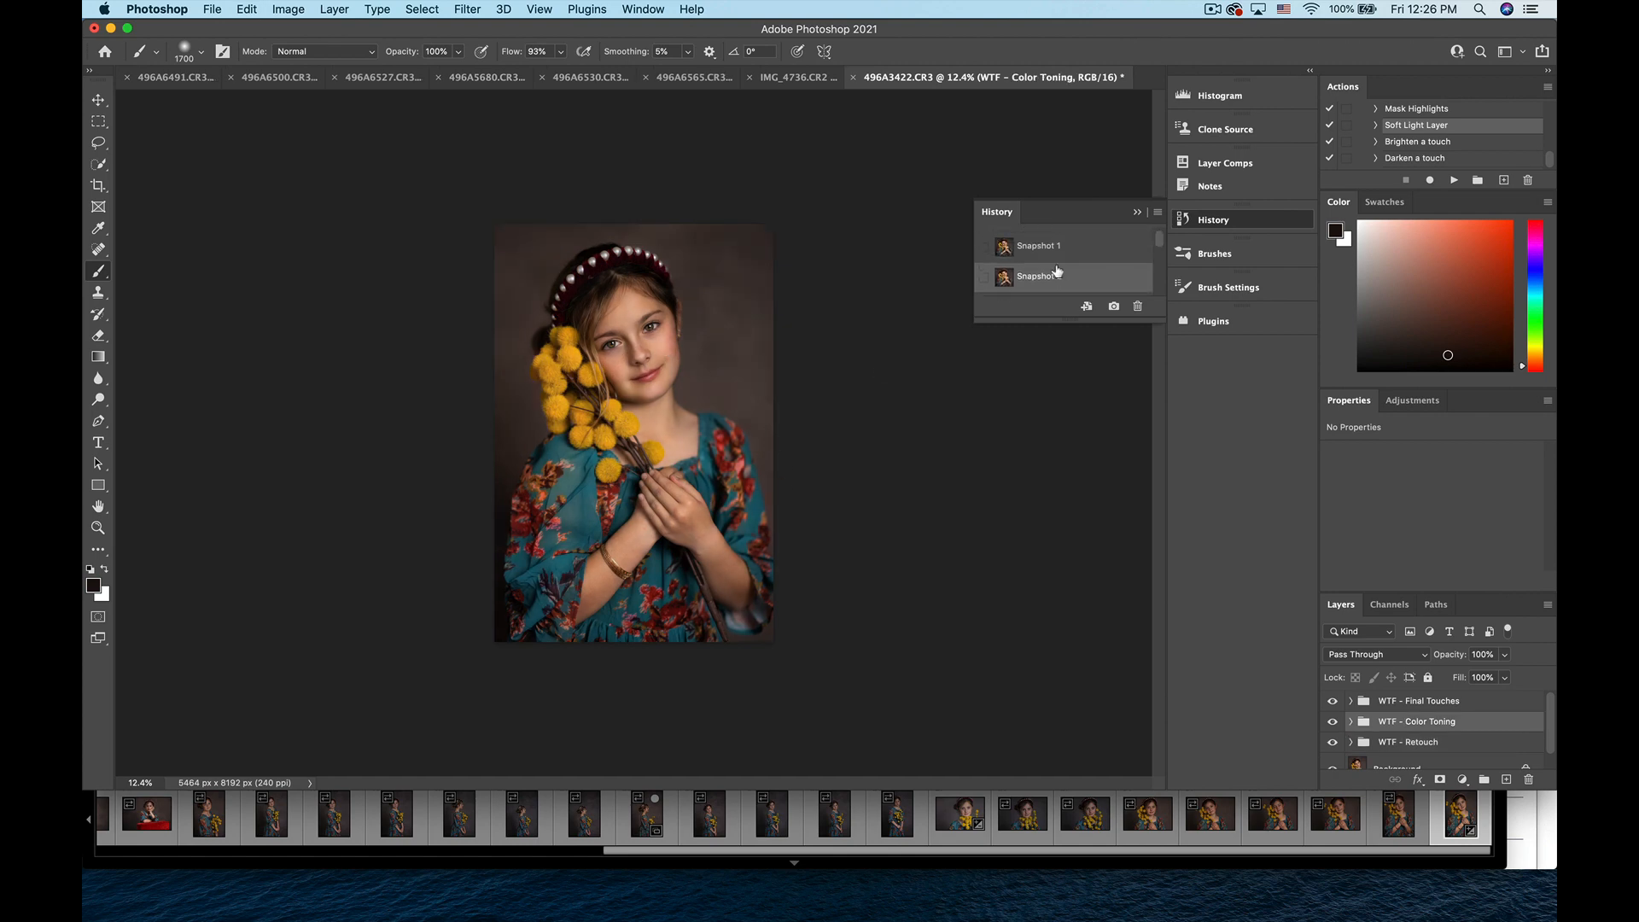
click(1052, 247)
click(1051, 275)
scroll(1050, 268, down, 1)
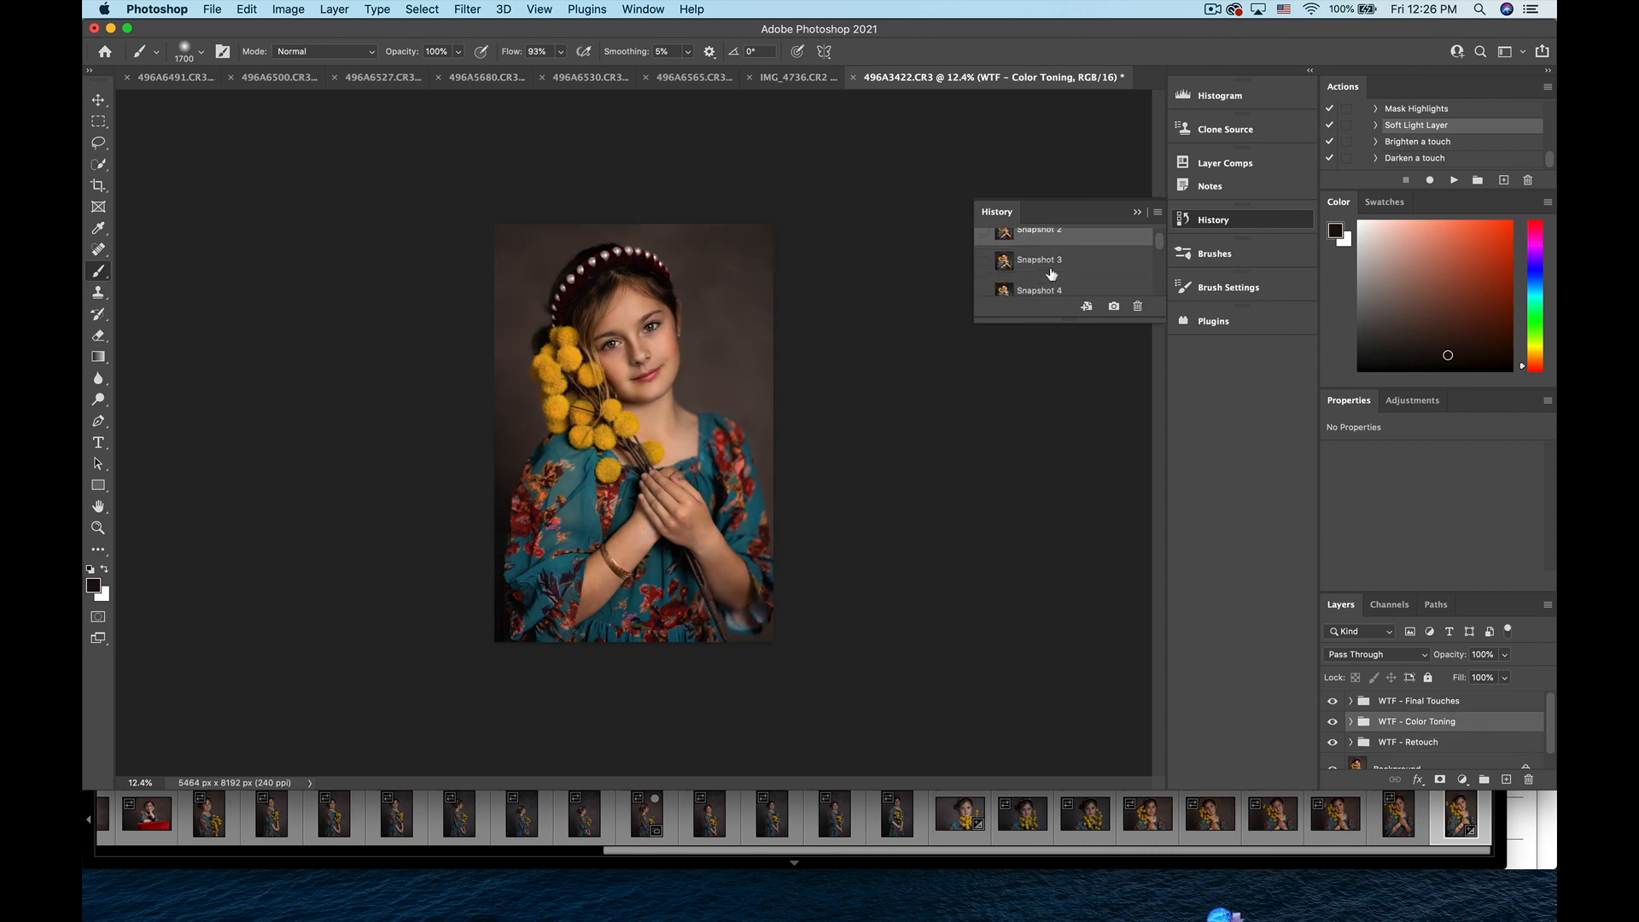
click(1048, 261)
scroll(1054, 263, down, 1)
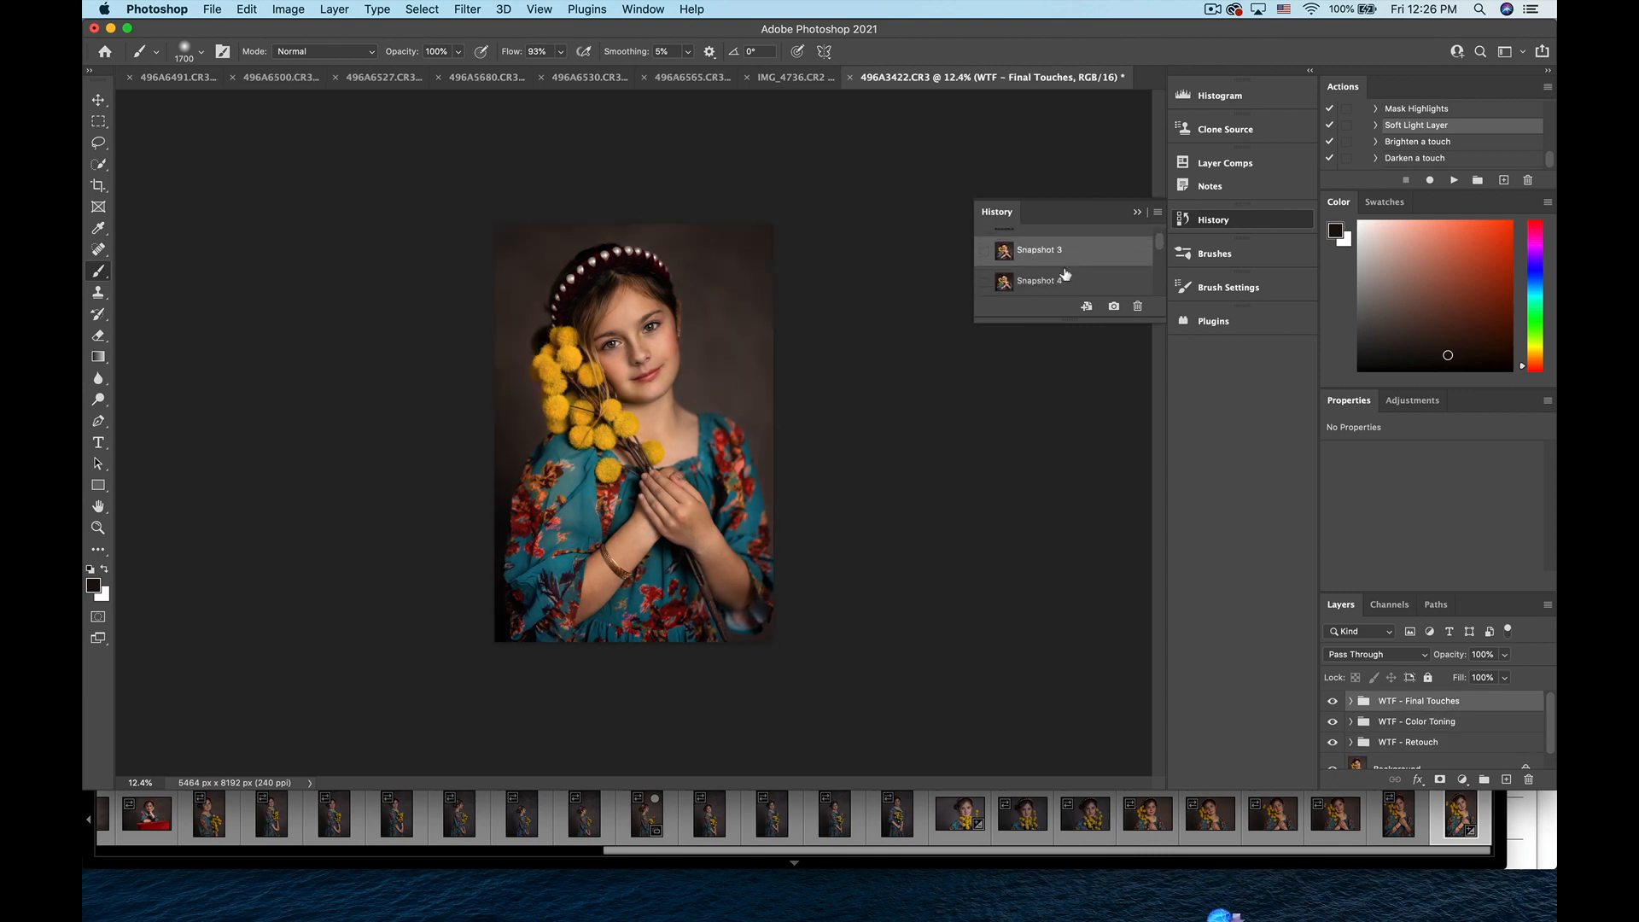
click(1060, 264)
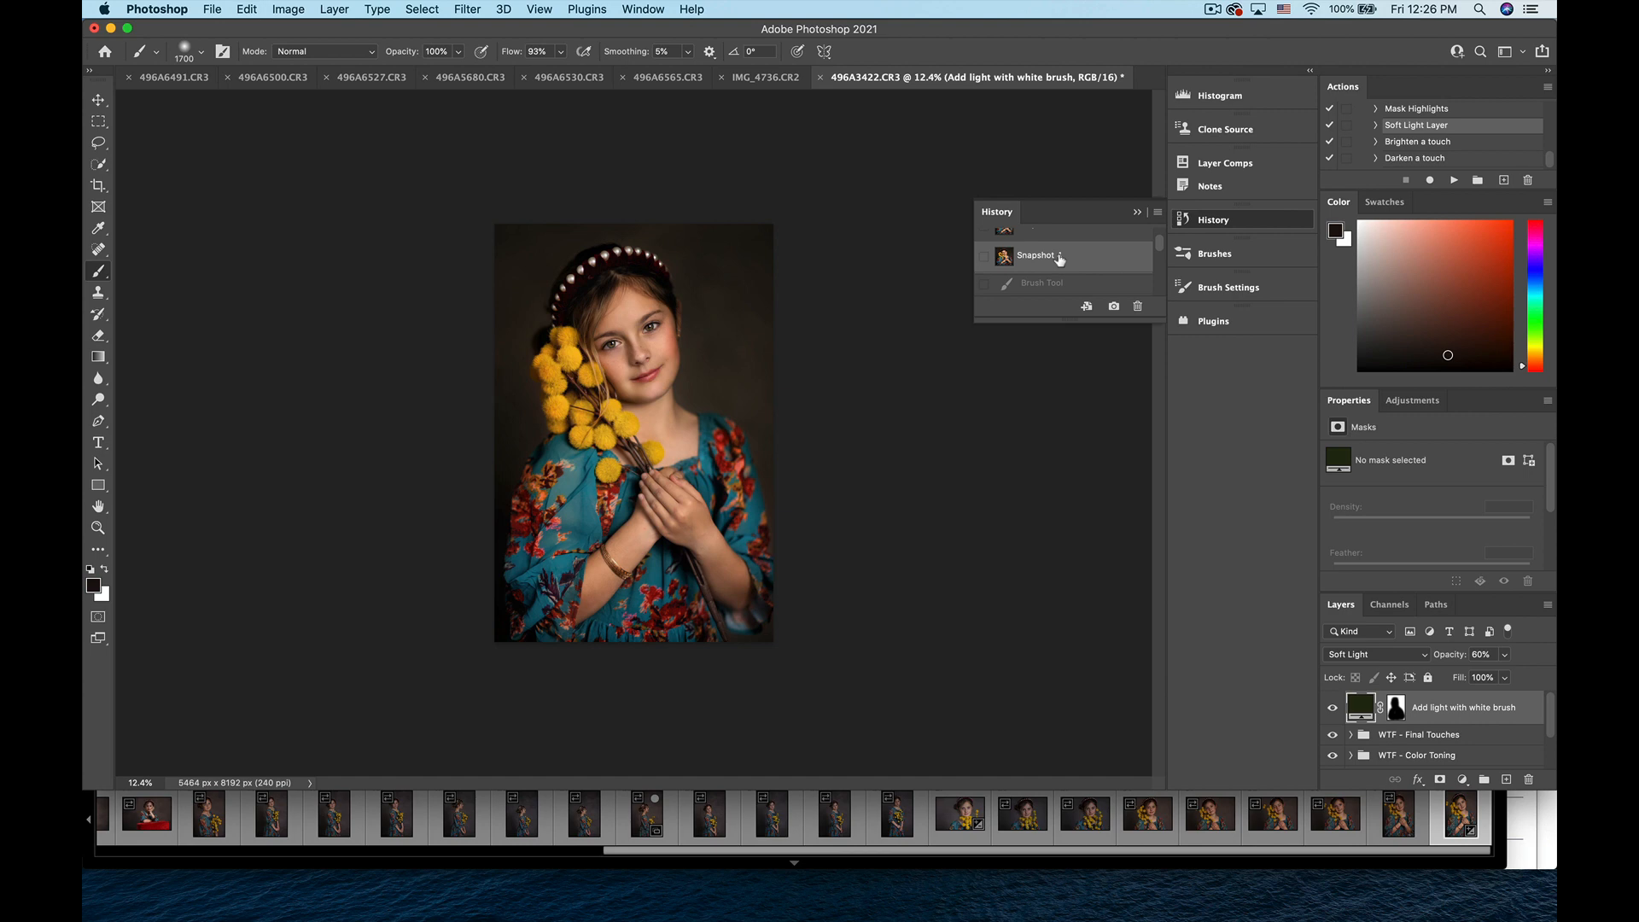